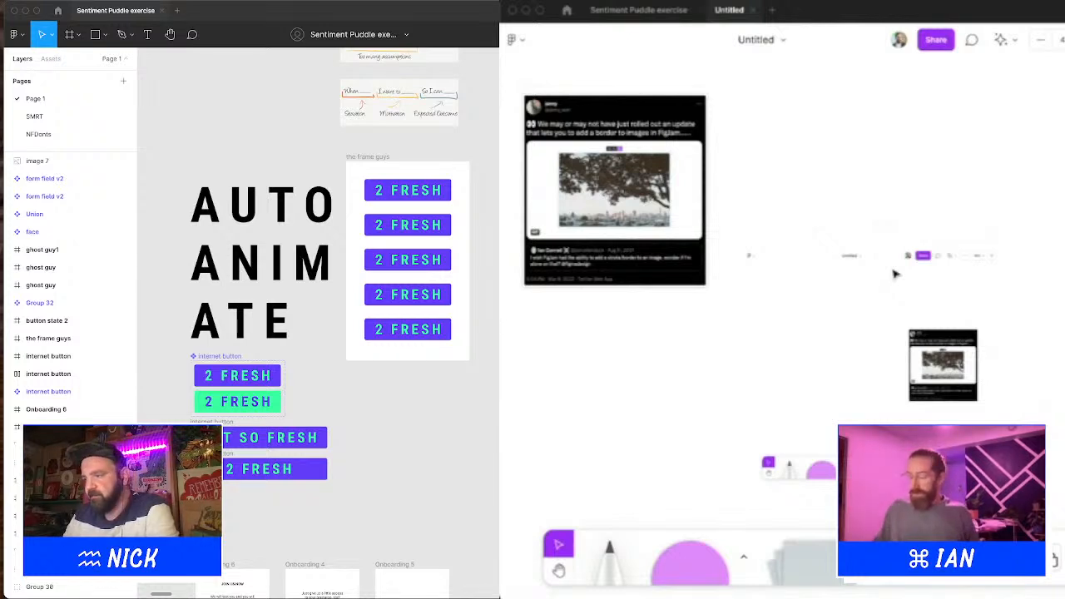
{"action": "scroll", "coordinate": [820, 315], "scroll_direction": "down", "scroll_amount": 2}
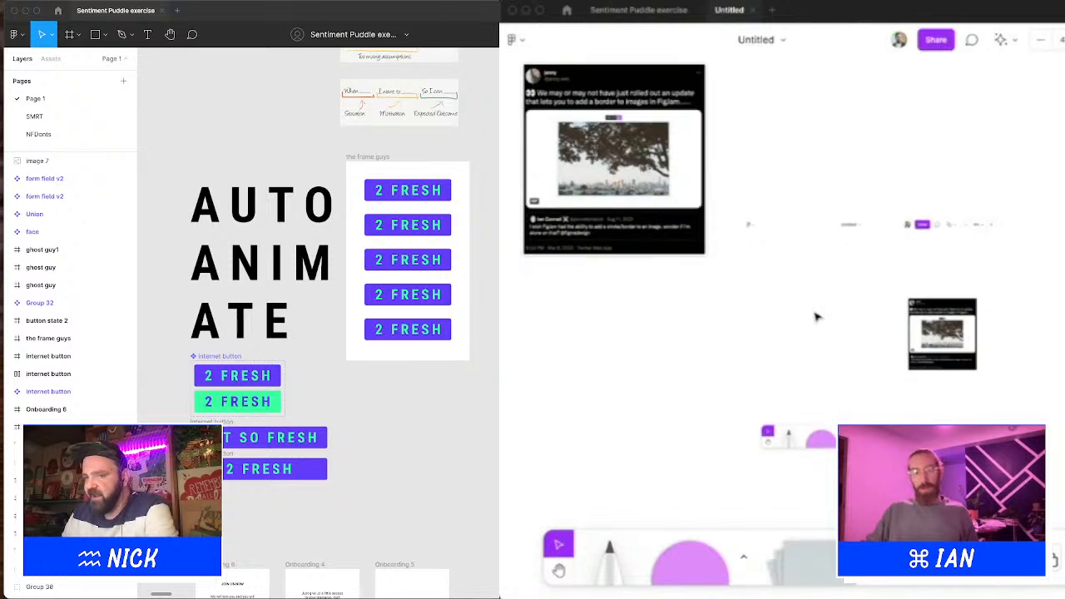
{"action": "scroll", "coordinate": [816, 316], "scroll_direction": "up", "scroll_amount": 1}
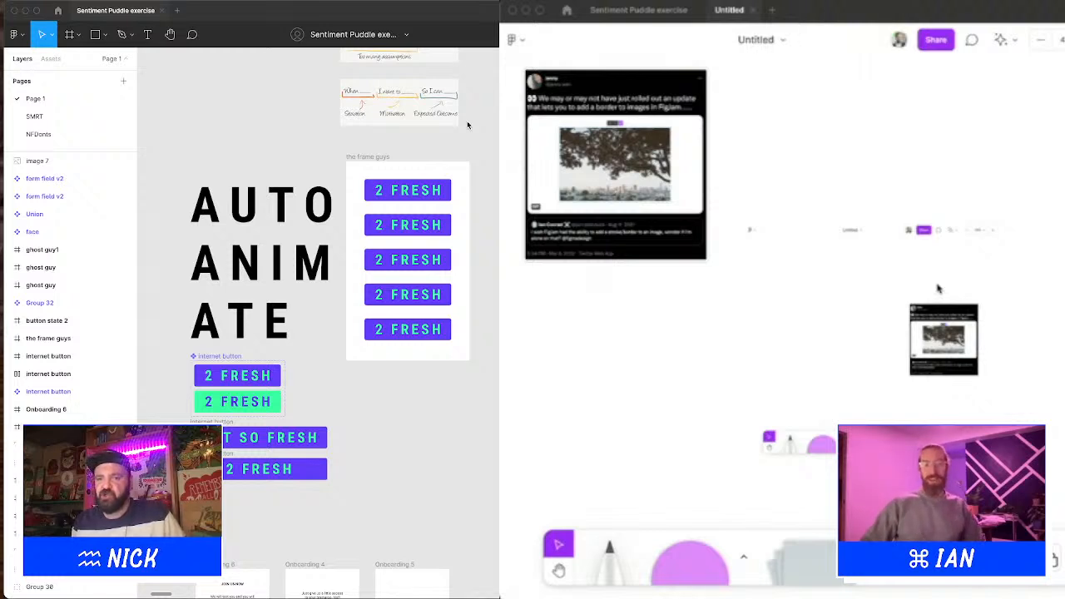
{"action": "scroll", "coordinate": [956, 100], "scroll_direction": "down", "scroll_amount": 1}
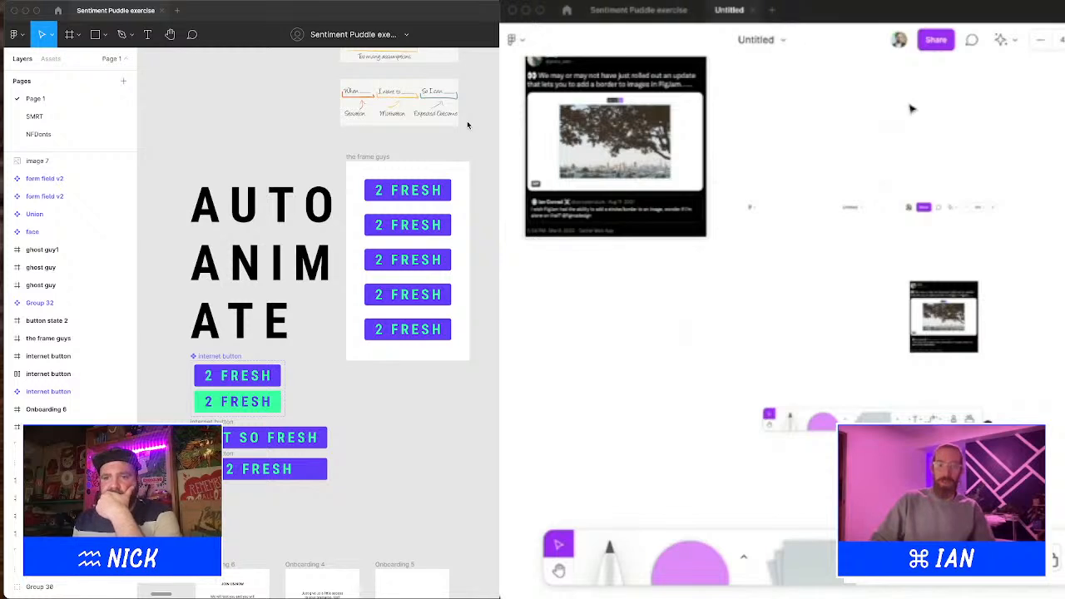
Step: Toggle the FigJam reaction wheel between stamps and emotes, send the fire emote over the board's blank area, and close the wheel
{"action": "key", "text": "e"}
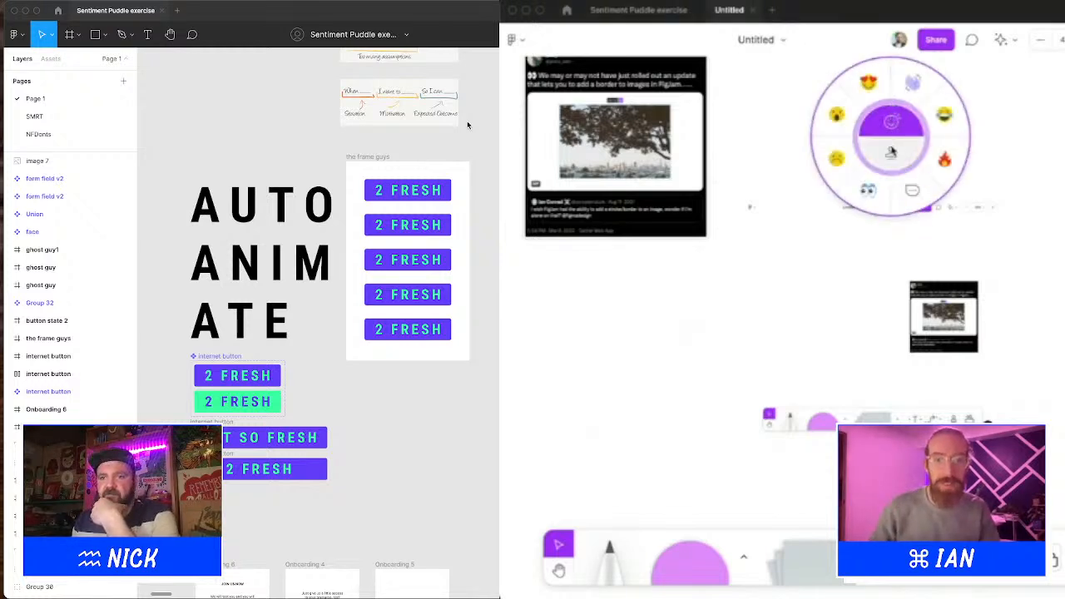
{"action": "mouse_move", "coordinate": [894, 134]}
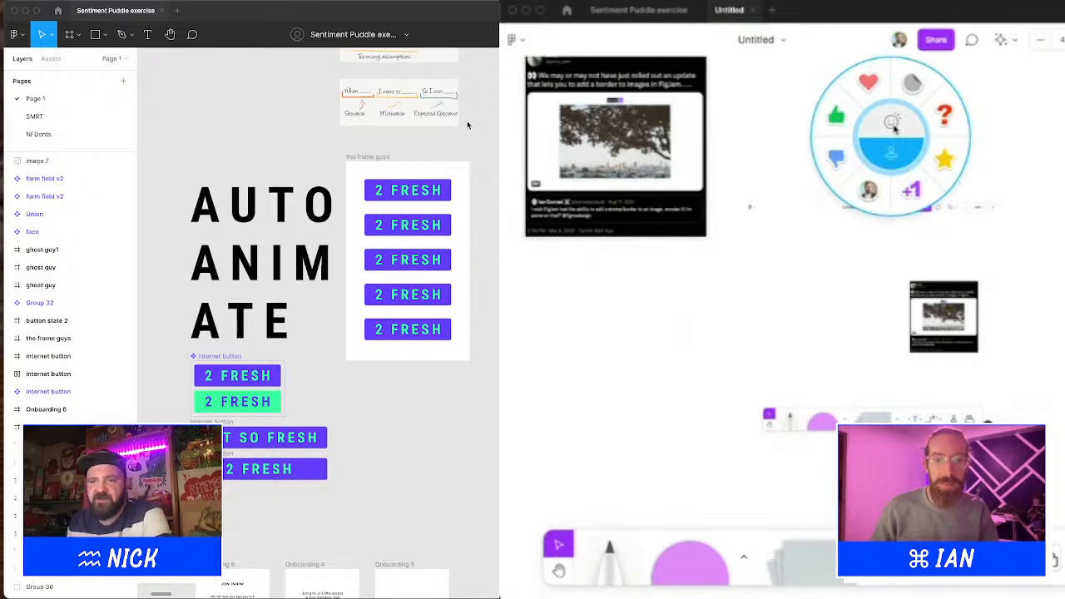
{"action": "left_click", "coordinate": [894, 127]}
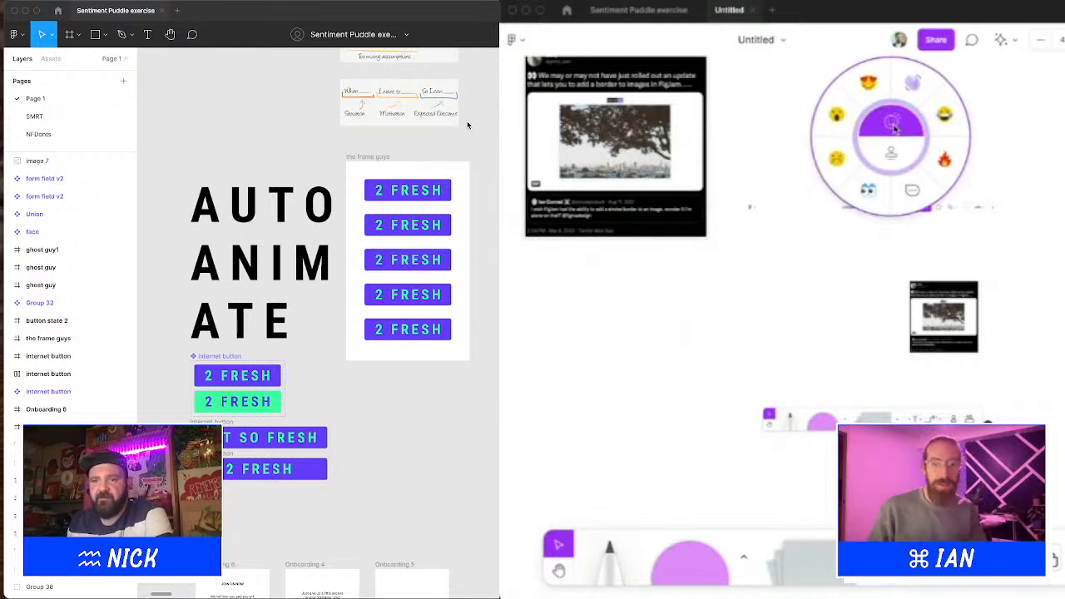
{"action": "left_click", "coordinate": [945, 161]}
{"action": "mouse_move", "coordinate": [975, 253]}
{"action": "left_mouse_down"}
{"action": "mouse_move", "coordinate": [758, 280]}
{"action": "mouse_move", "coordinate": [767, 227]}
{"action": "mouse_move", "coordinate": [838, 282]}
{"action": "mouse_move", "coordinate": [787, 305]}
{"action": "mouse_move", "coordinate": [766, 347]}
{"action": "mouse_move", "coordinate": [845, 346]}
{"action": "left_mouse_up"}
{"action": "key", "text": "e"}
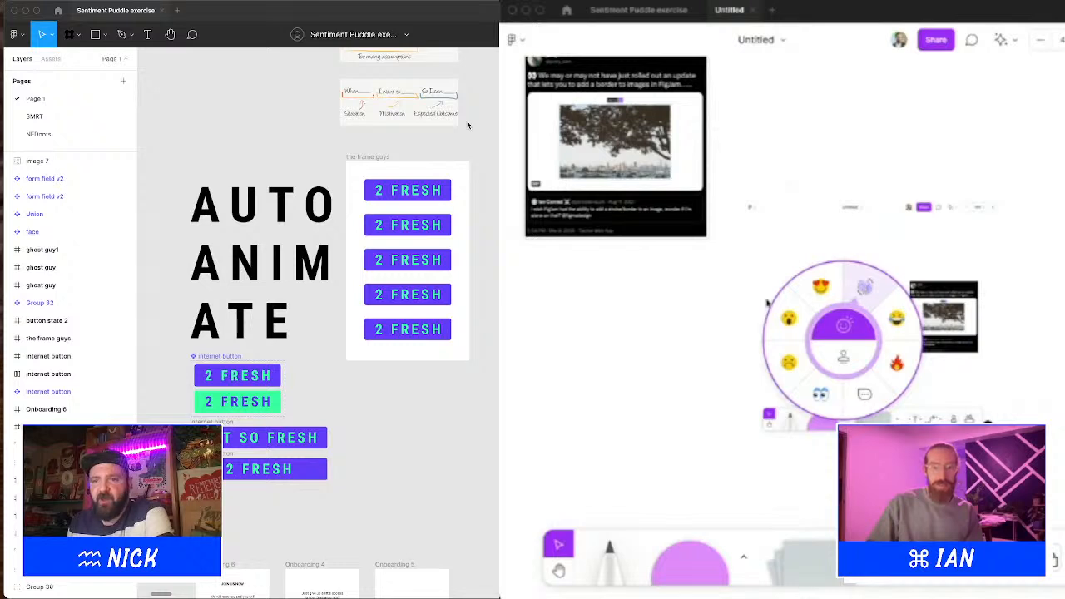
{"action": "left_click", "coordinate": [697, 314]}
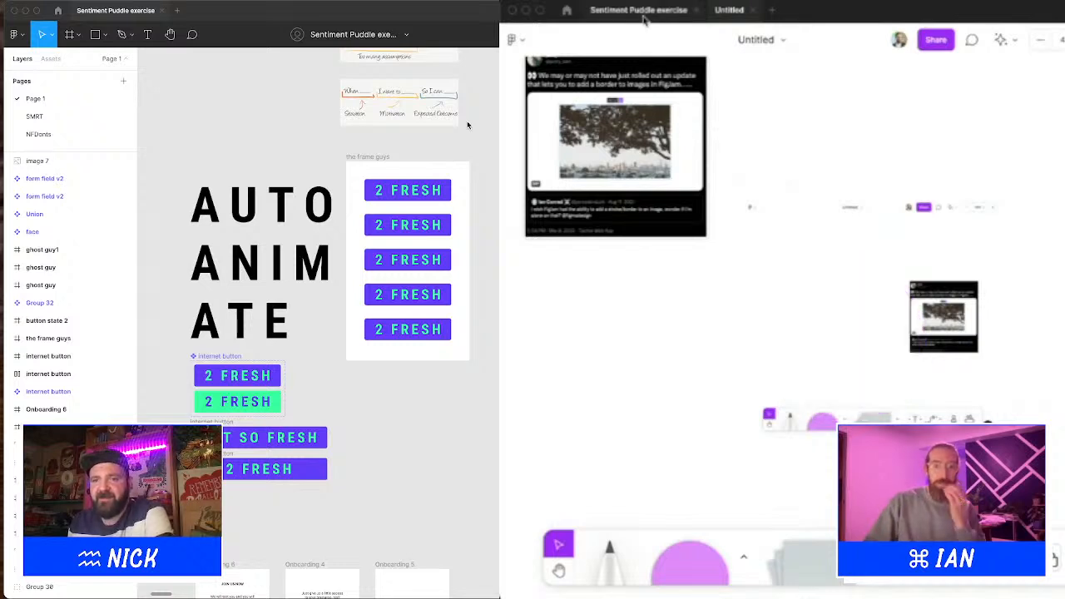
Step: Switch to the Sentiment Puddle exercise file and show its hidden interface
{"action": "left_click", "coordinate": [640, 11]}
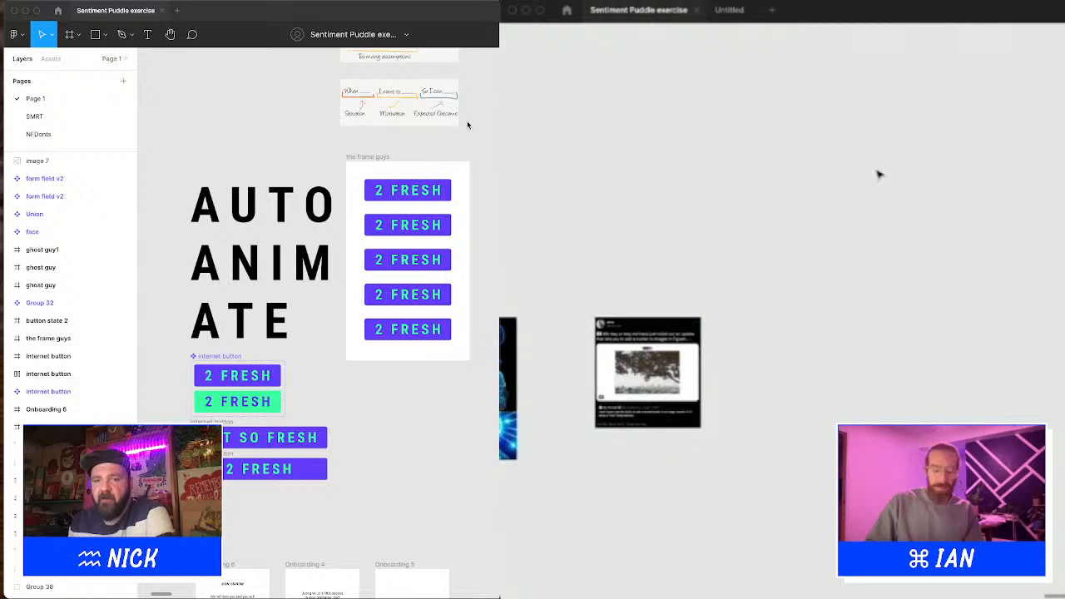
{"action": "key", "text": "super+backslash"}
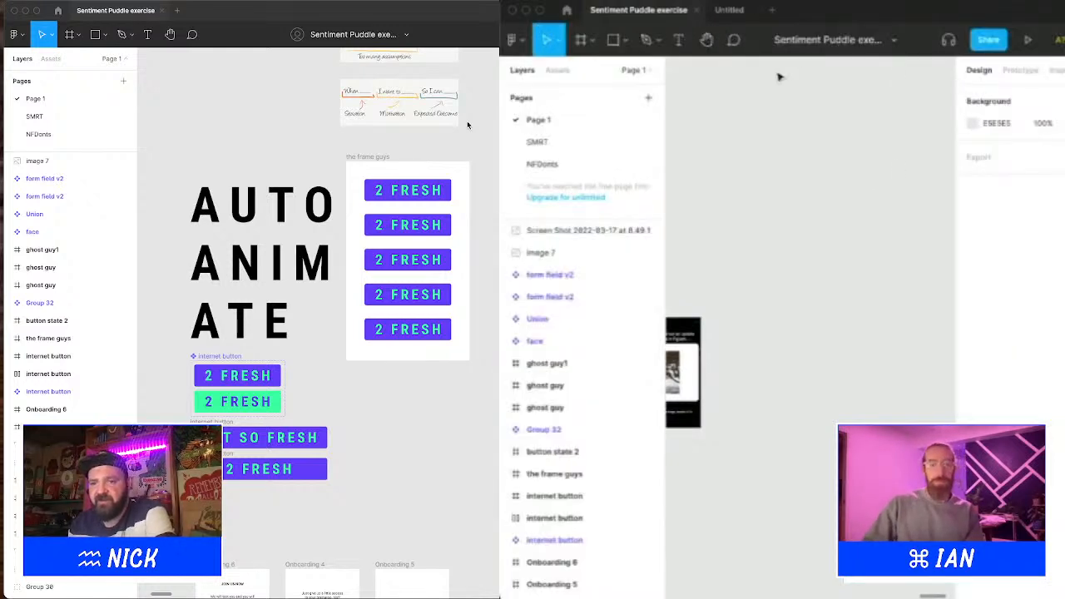
Step: Return to the Untitled FigJam board and place a star stamp in its blank area
{"action": "left_click", "coordinate": [732, 10]}
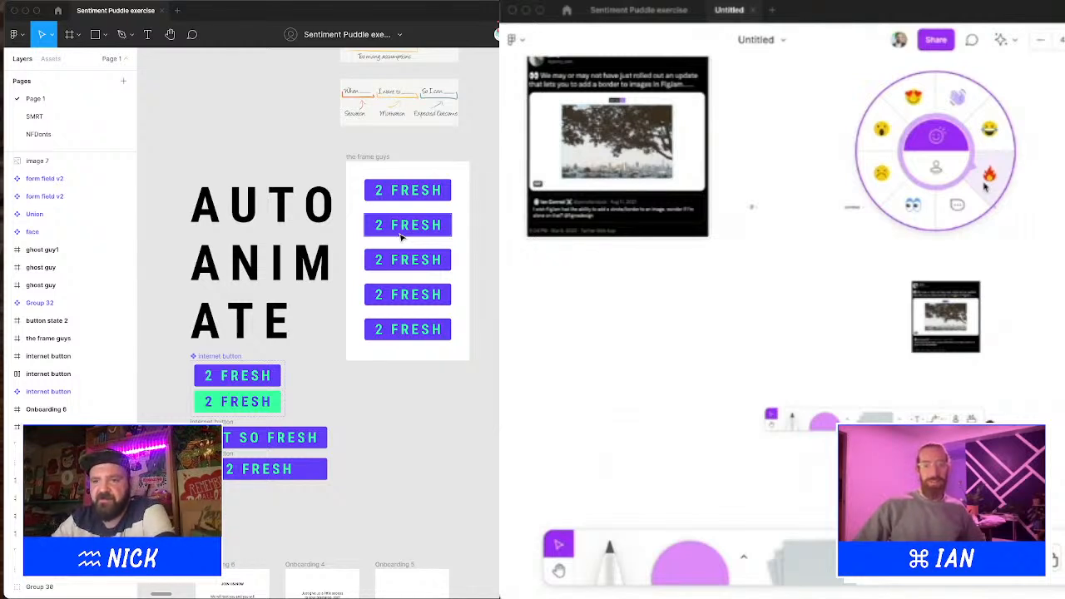
{"action": "left_click", "coordinate": [941, 178]}
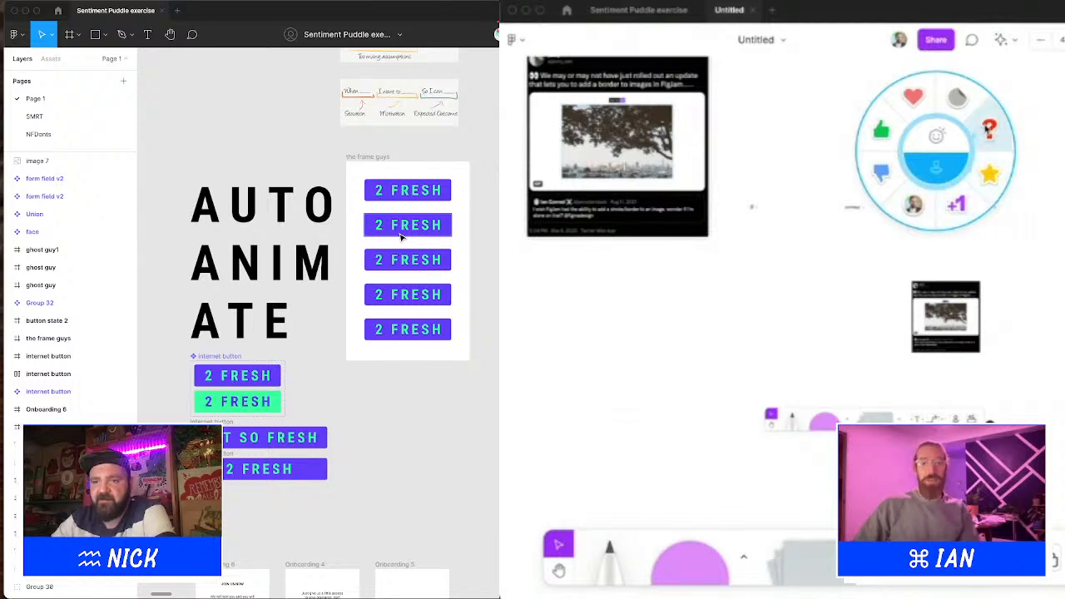
{"action": "left_click", "coordinate": [996, 171]}
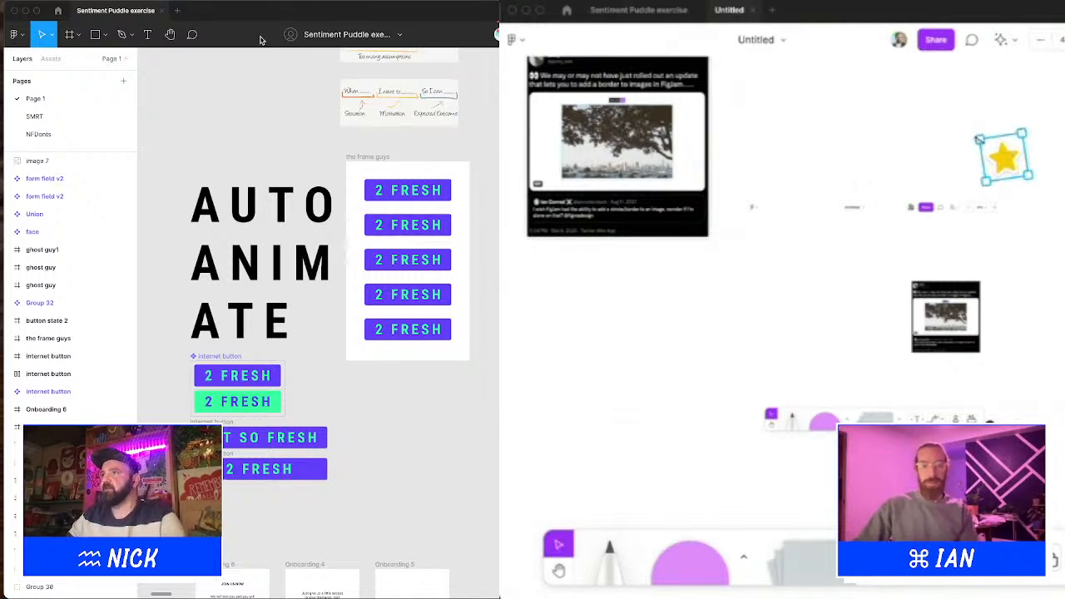
Step: Post a comment above the AUTO ANIMATE text: "hey cool design", the designer's first name, "no feedback. full steam ahead we believe in you."
{"action": "left_click", "coordinate": [195, 38]}
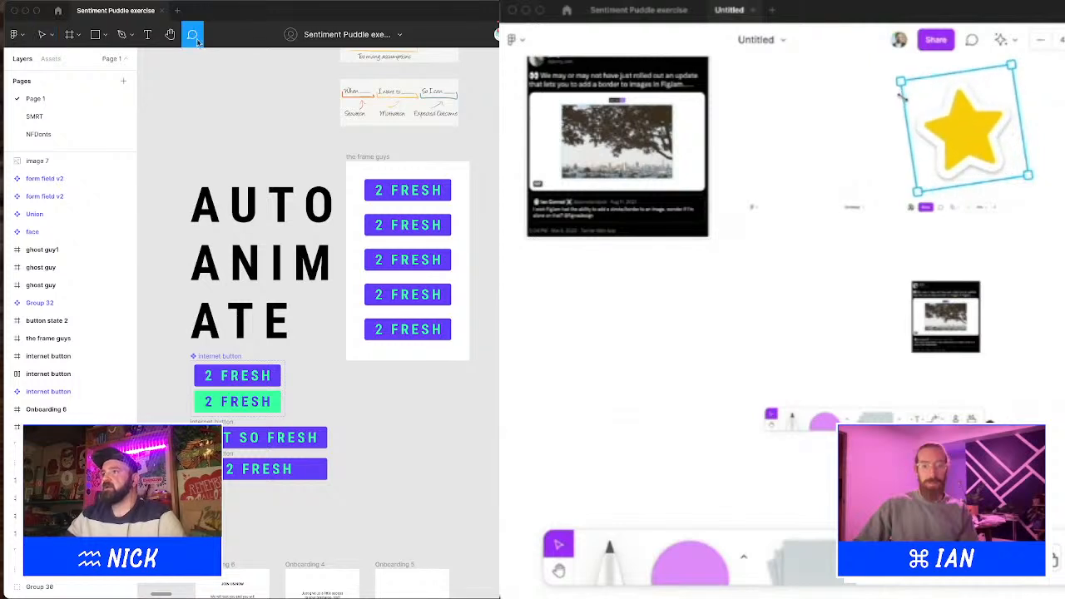
{"action": "left_click", "coordinate": [204, 173]}
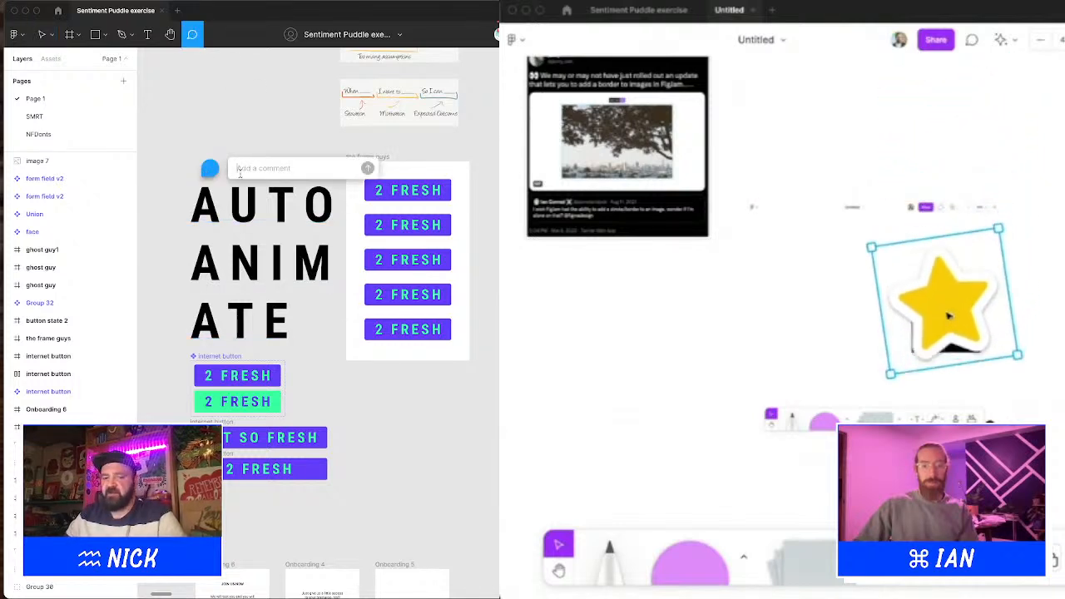
{"action": "type", "text": "hey"}
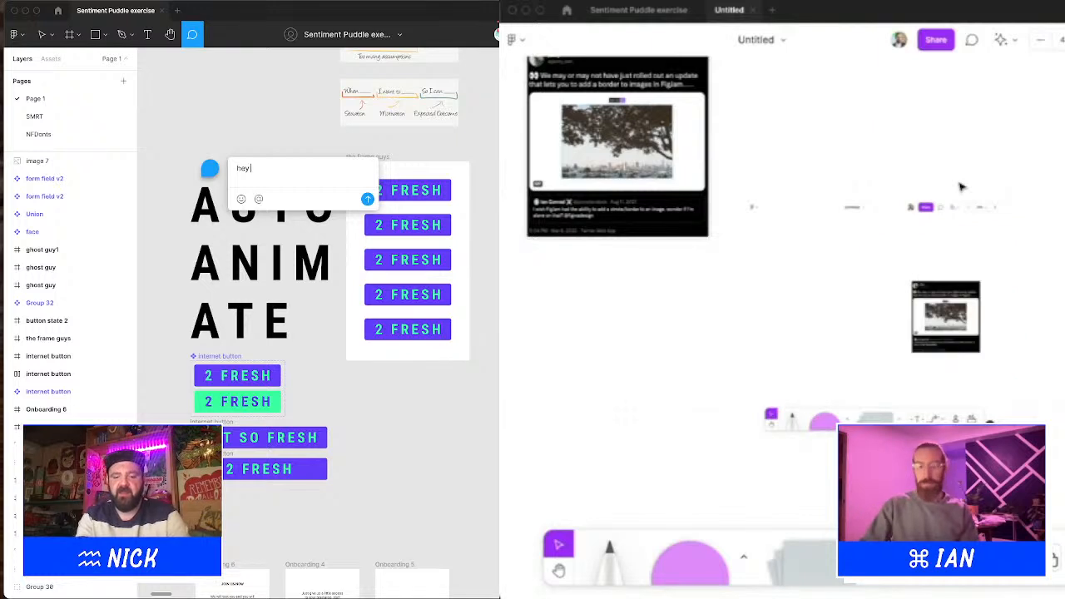
{"action": "type", "text": " cool design "}
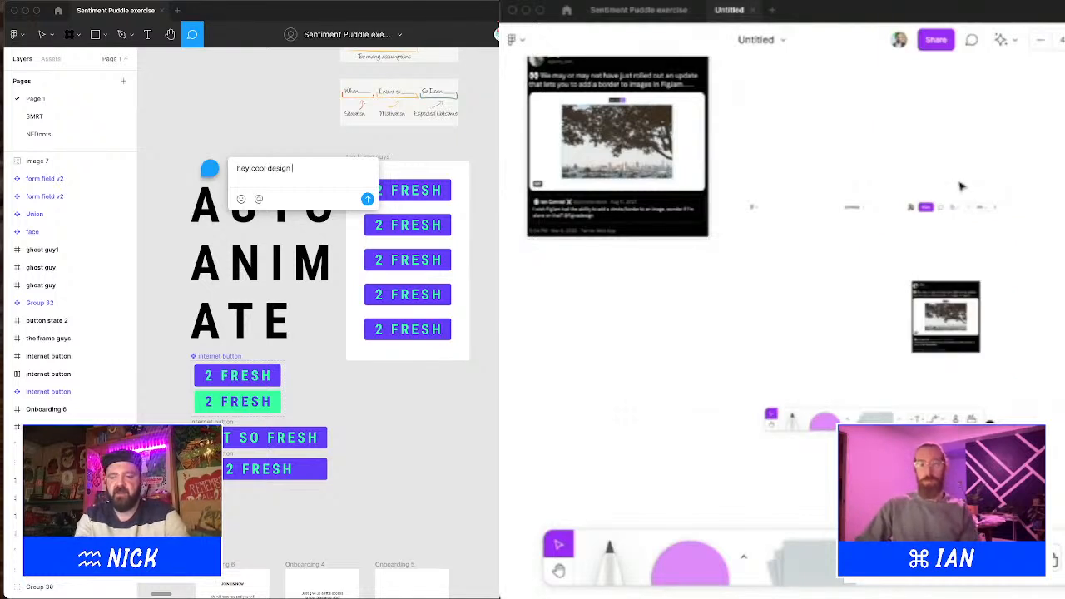
{"action": "type", "text": "nick. no feed"}
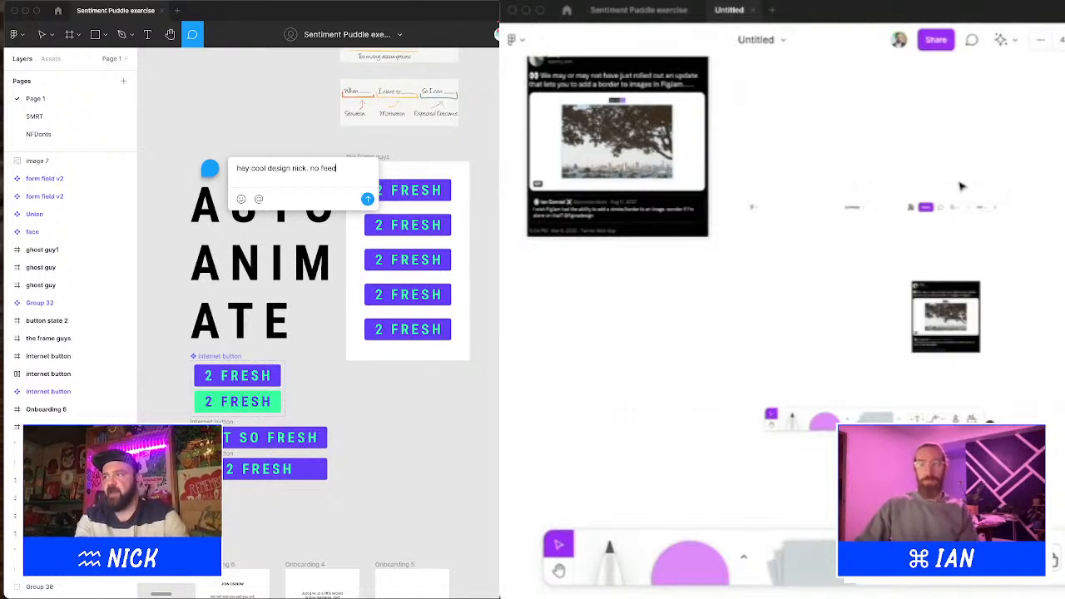
{"action": "type", "text": "back. full st"}
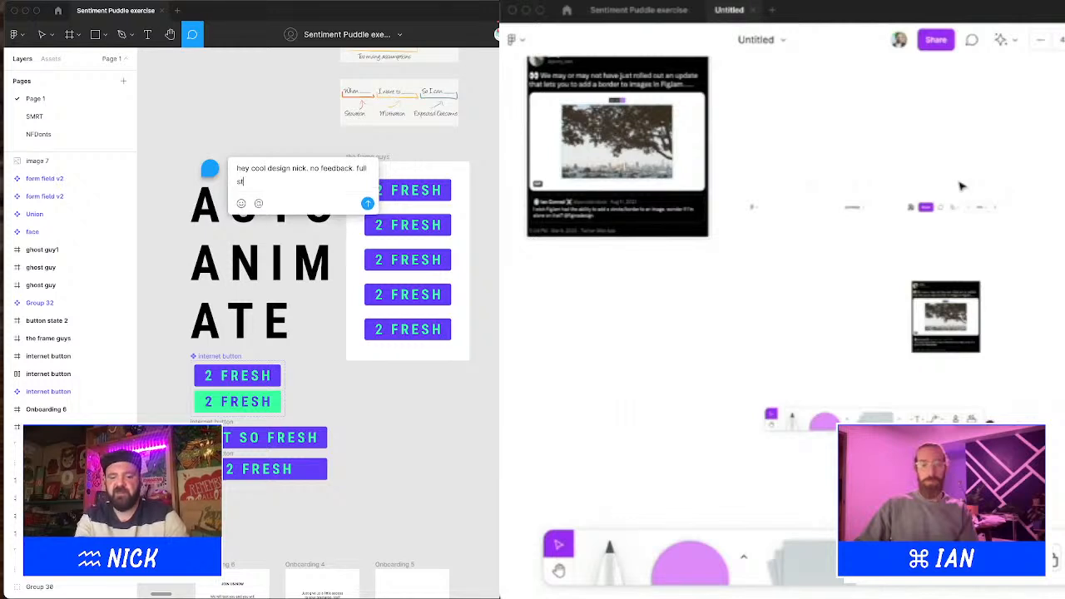
{"action": "type", "text": "eam ahead we believe in you."}
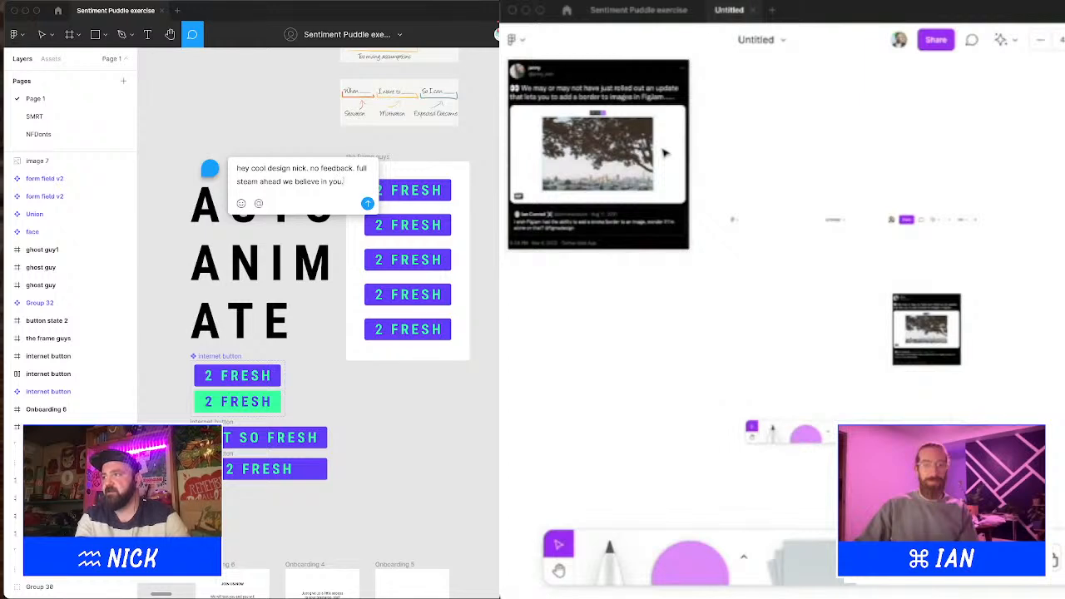
{"action": "key", "text": "Return"}
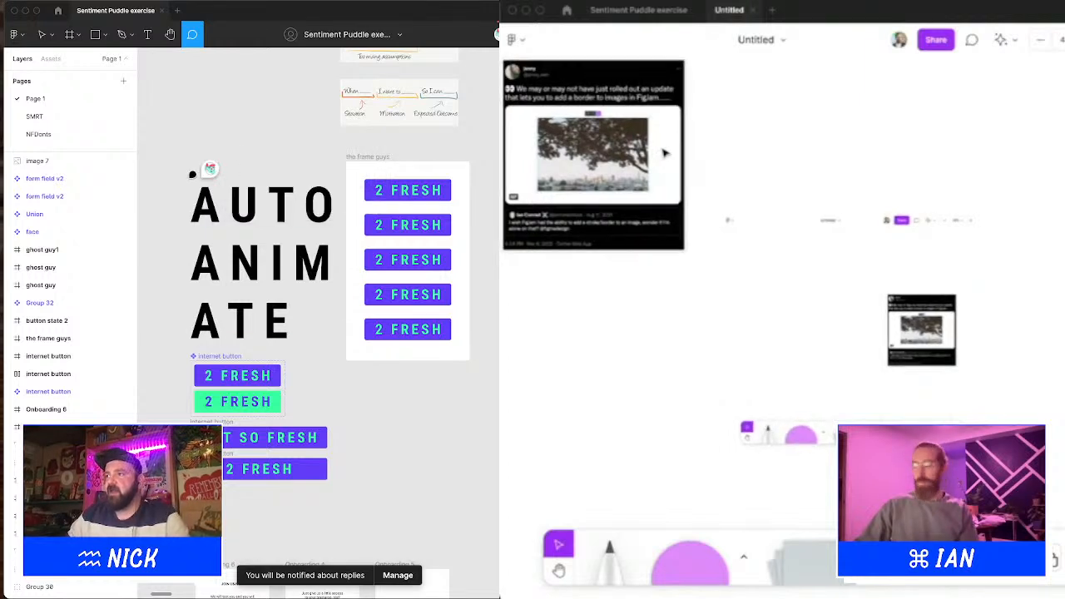
{"action": "mouse_move", "coordinate": [206, 167]}
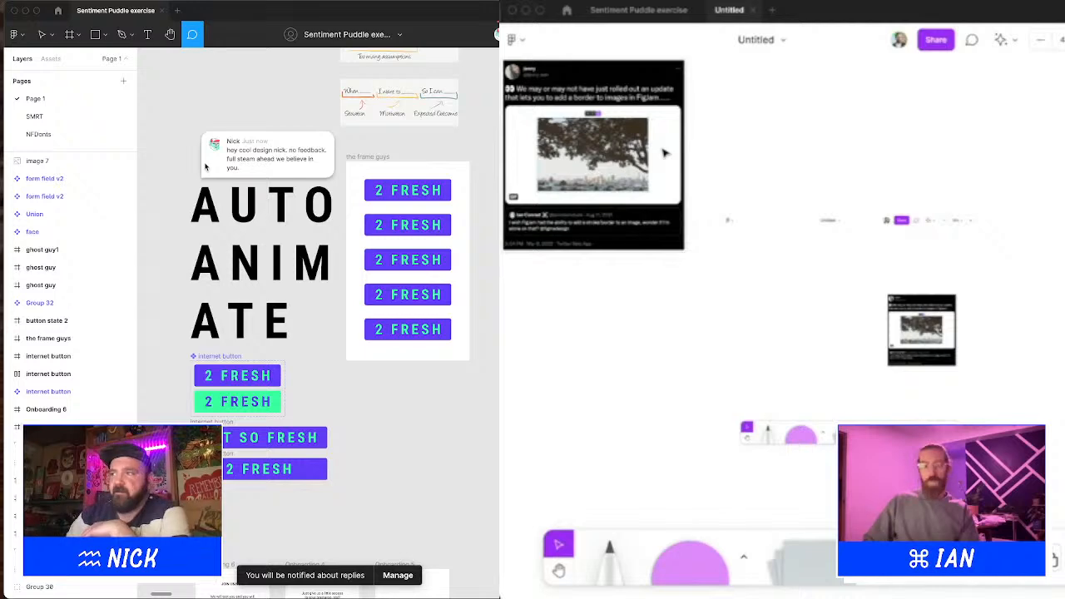
Step: Look over the design file's canvas, from the onboarding frames up to the handwritten diagrams above the frame guys frame
{"action": "scroll", "coordinate": [463, 237], "scroll_direction": "down", "scroll_amount": 4}
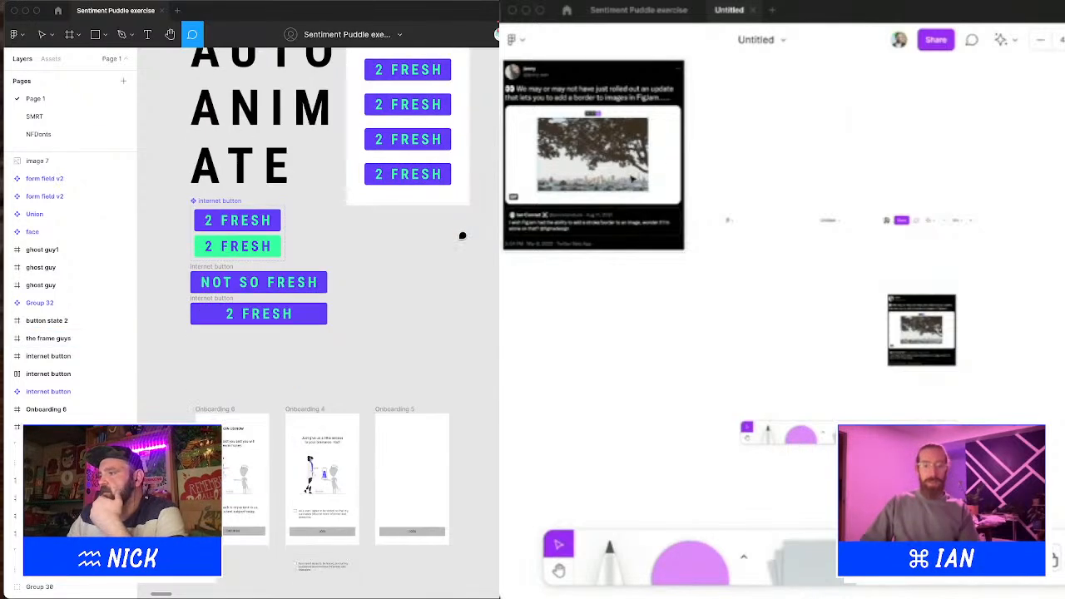
{"action": "scroll", "coordinate": [463, 236], "scroll_direction": "down", "scroll_amount": 4}
{"action": "scroll", "coordinate": [458, 233], "scroll_direction": "up", "scroll_amount": 2}
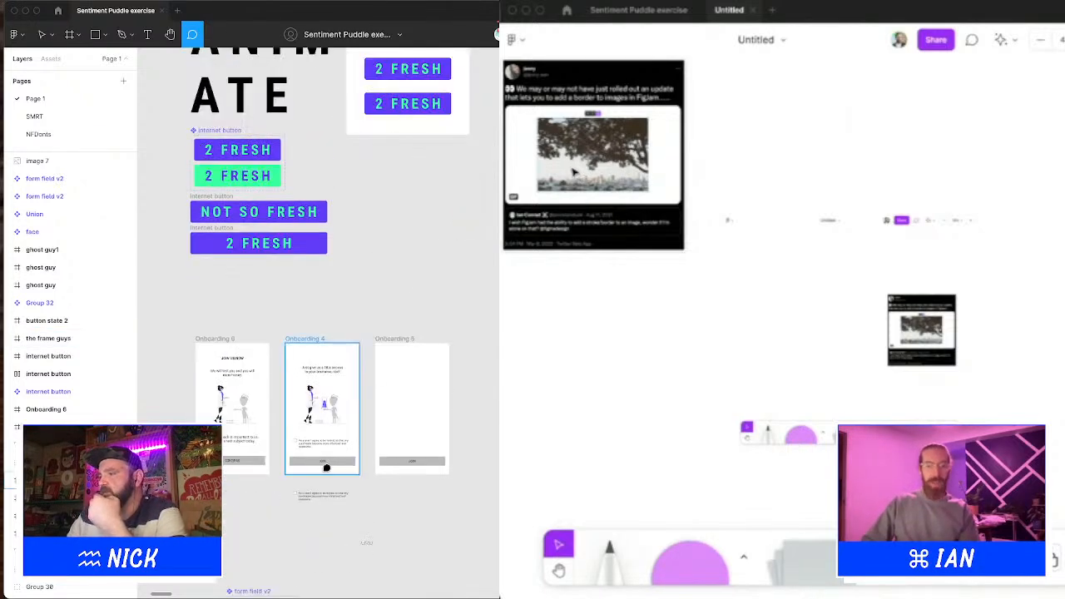
{"action": "scroll", "coordinate": [359, 278], "scroll_direction": "up", "scroll_amount": 10}
{"action": "scroll", "coordinate": [566, 168], "scroll_direction": "up", "scroll_amount": 5}
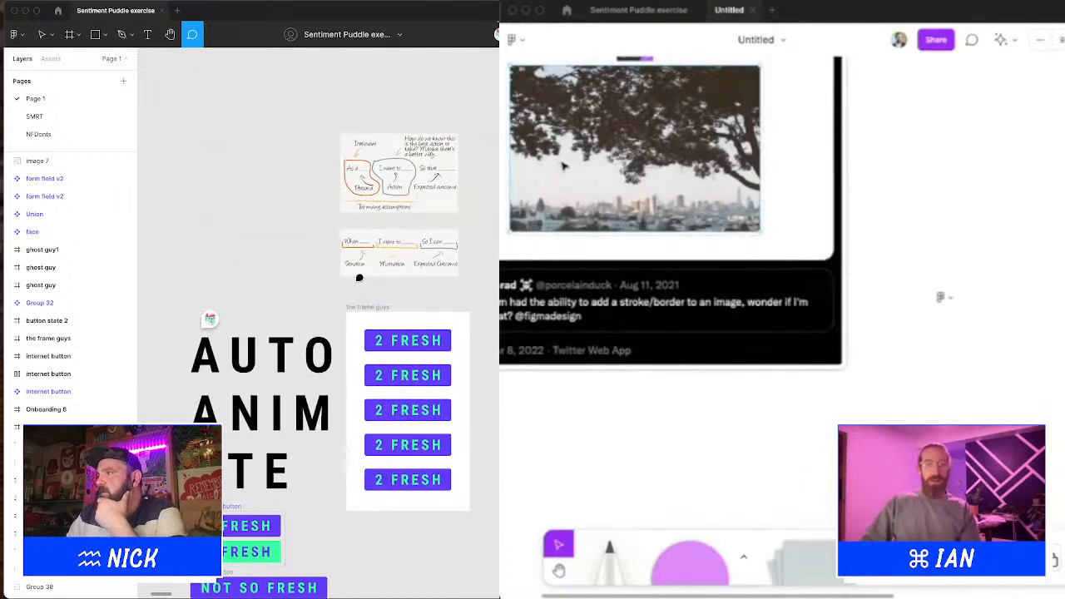
{"action": "scroll", "coordinate": [355, 279], "scroll_direction": "down", "scroll_amount": 3}
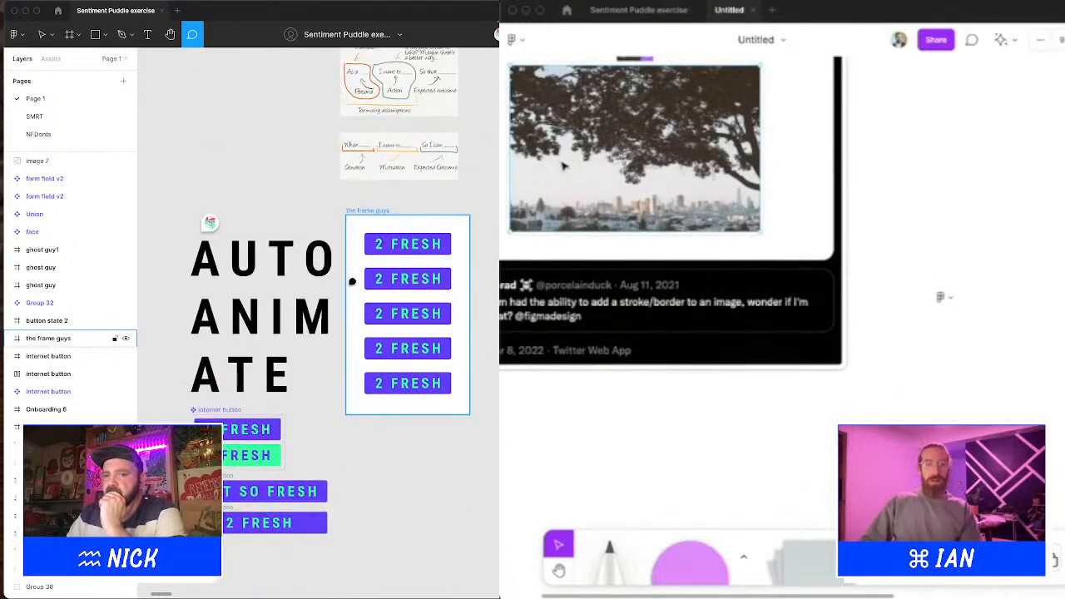
Step: Examine the pasted tweet about image borders in FigJam and the smaller interface screenshot pasted beside it on the board
{"action": "scroll", "coordinate": [563, 165], "scroll_direction": "down", "scroll_amount": 5}
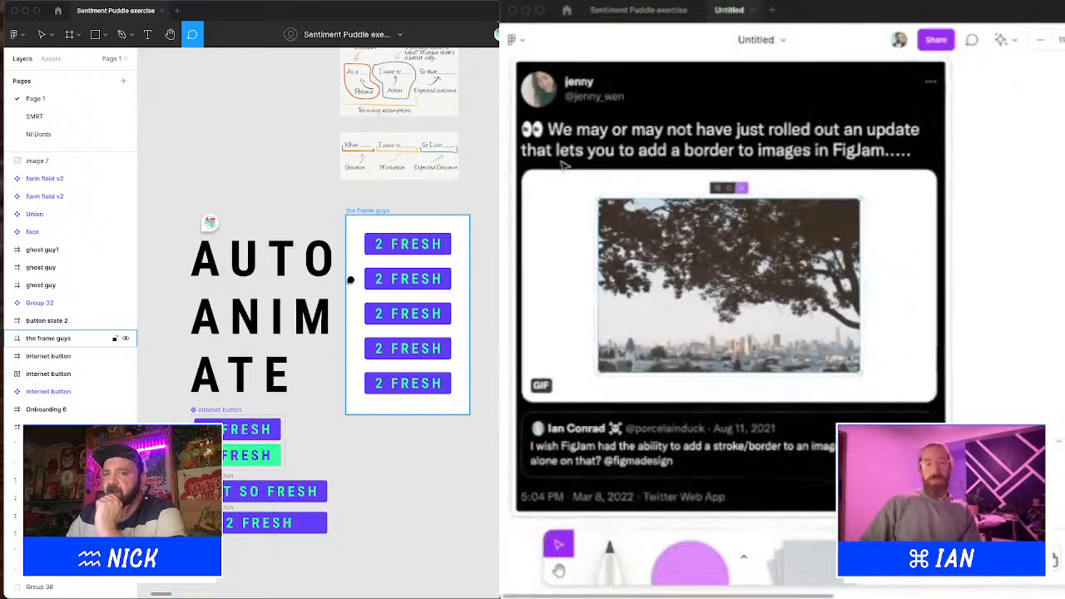
{"action": "scroll", "coordinate": [564, 165], "scroll_direction": "left", "scroll_amount": 1}
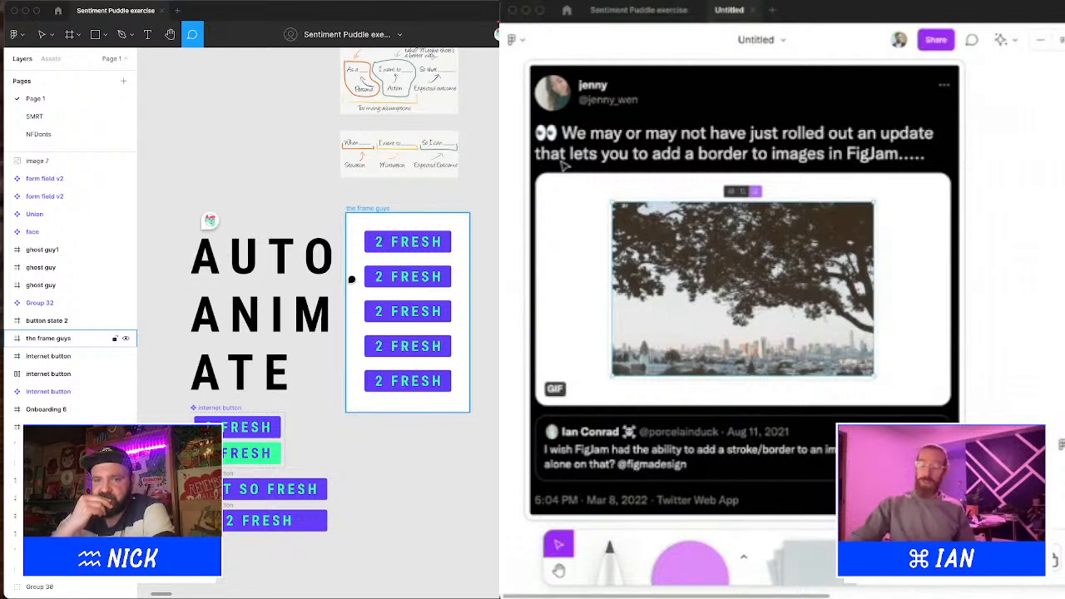
{"action": "scroll", "coordinate": [677, 180], "scroll_direction": "left", "scroll_amount": 1}
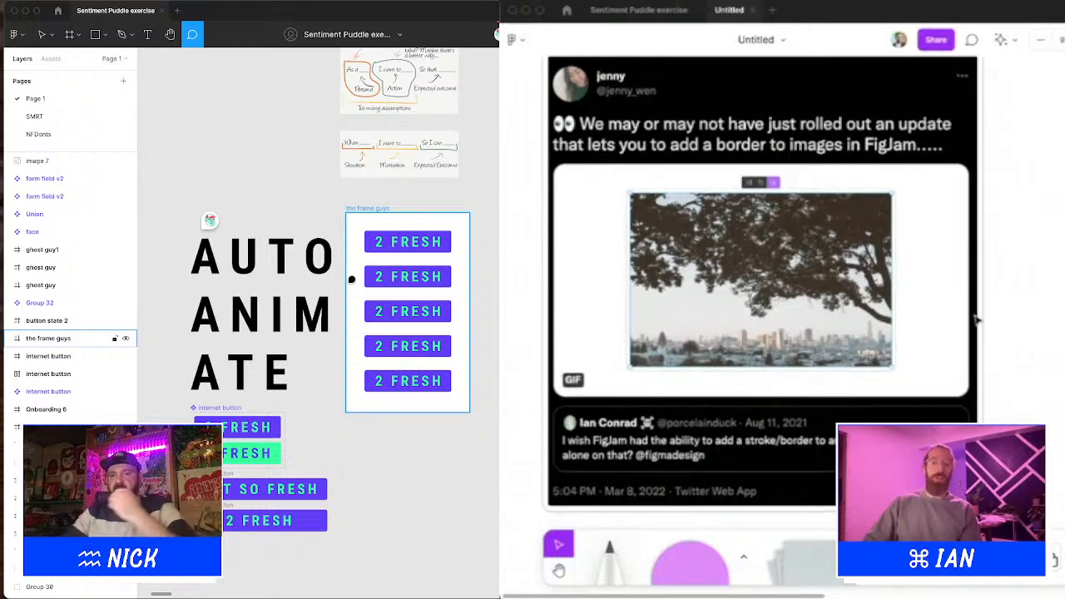
{"action": "scroll", "coordinate": [978, 319], "scroll_direction": "down", "scroll_amount": 1}
{"action": "scroll", "coordinate": [977, 318], "scroll_direction": "down", "scroll_amount": 3}
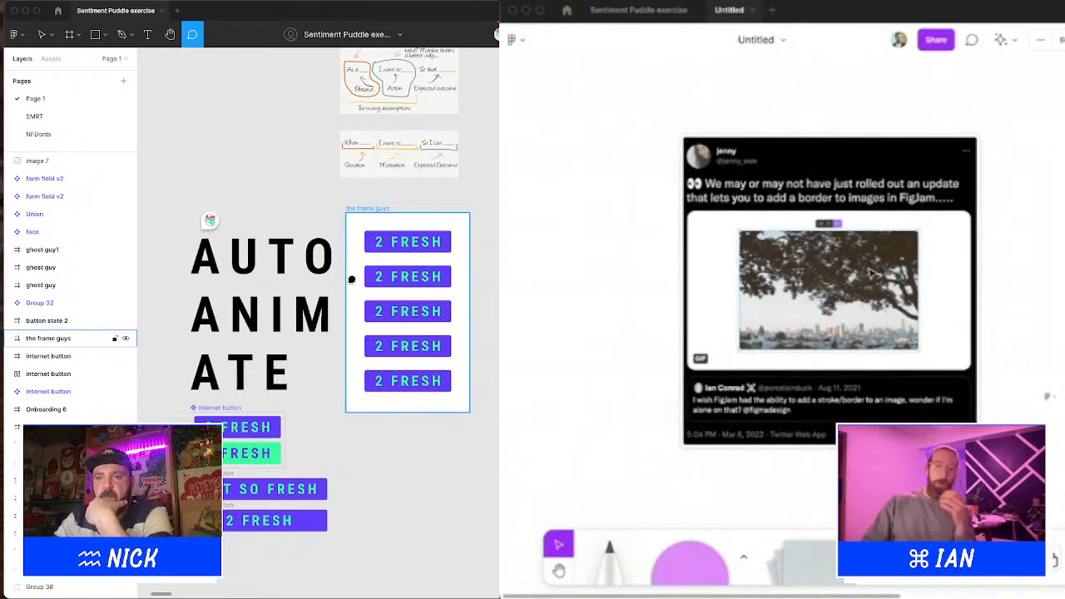
{"action": "scroll", "coordinate": [871, 271], "scroll_direction": "left", "scroll_amount": 1}
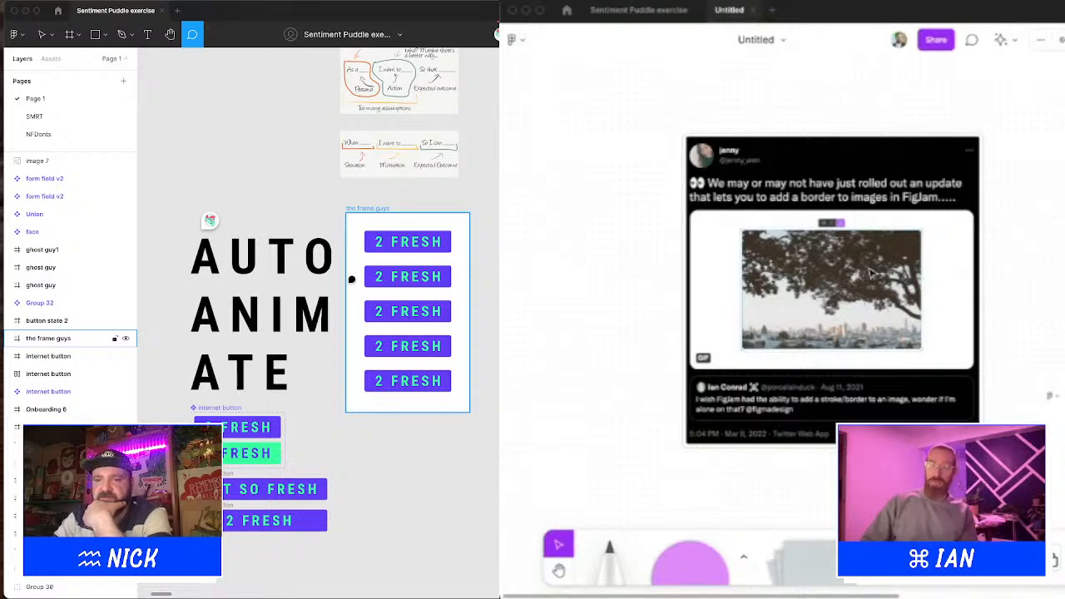
{"action": "scroll", "coordinate": [870, 271], "scroll_direction": "down", "scroll_amount": 2}
{"action": "scroll", "coordinate": [870, 272], "scroll_direction": "right", "scroll_amount": 4}
{"action": "scroll", "coordinate": [870, 271], "scroll_direction": "down", "scroll_amount": 2}
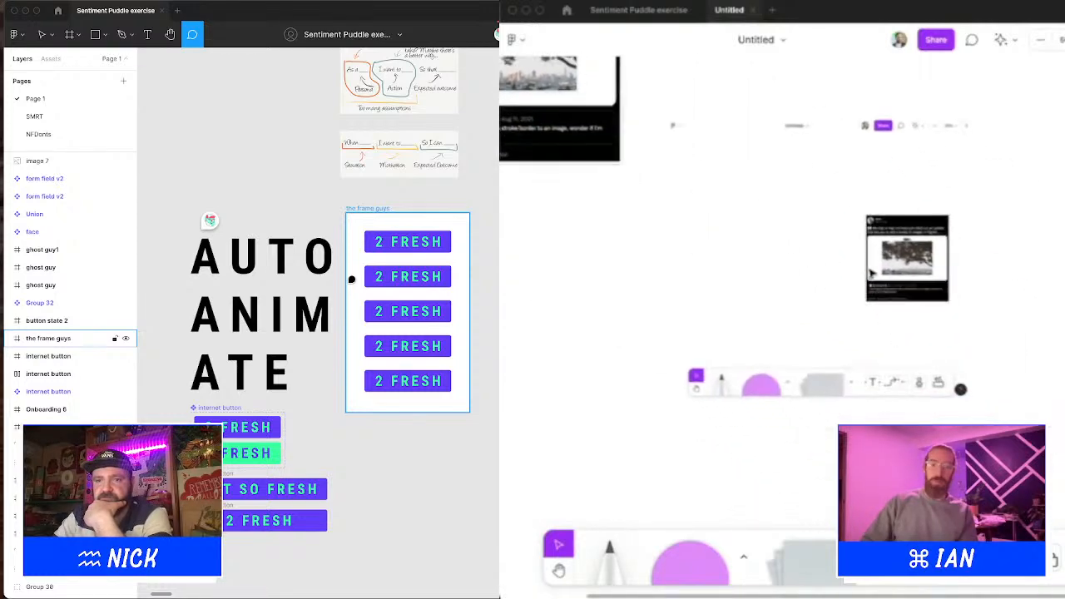
{"action": "scroll", "coordinate": [844, 268], "scroll_direction": "up", "scroll_amount": 2}
{"action": "scroll", "coordinate": [845, 268], "scroll_direction": "left", "scroll_amount": 3}
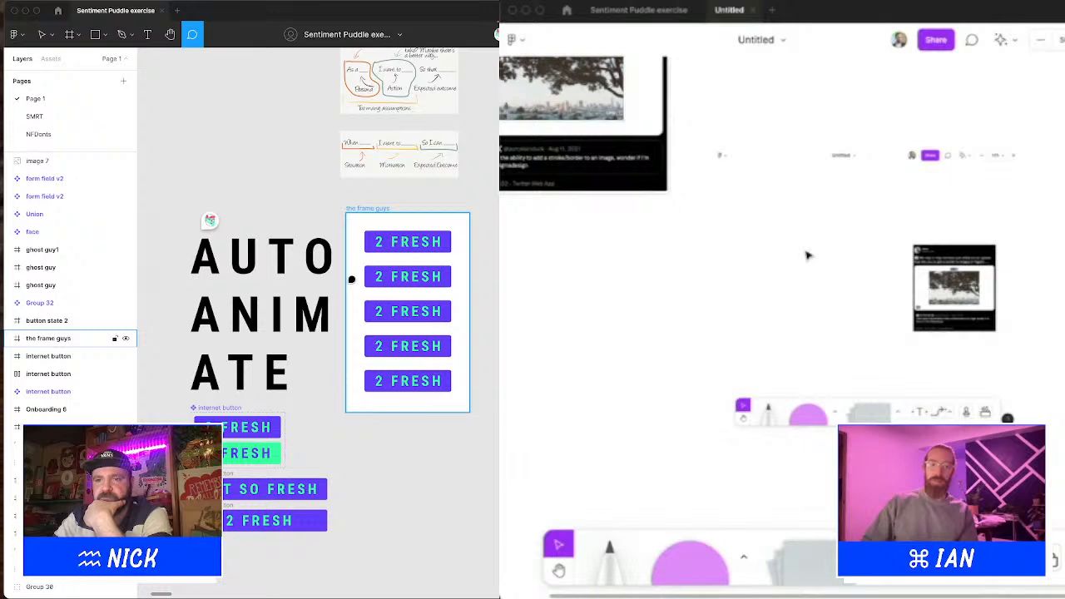
{"action": "scroll", "coordinate": [807, 256], "scroll_direction": "up", "scroll_amount": 2}
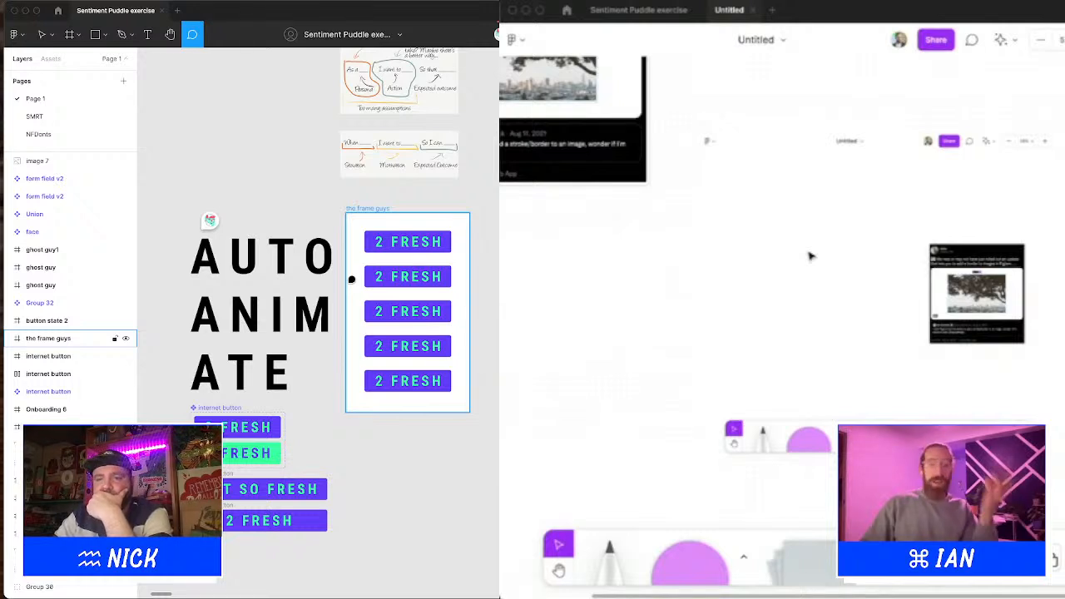
{"action": "mouse_move", "coordinate": [811, 267]}
{"action": "left_mouse_down"}
{"action": "mouse_move", "coordinate": [817, 292]}
{"action": "mouse_move", "coordinate": [818, 271]}
{"action": "left_mouse_up"}
{"action": "left_click", "coordinate": [667, 308]}
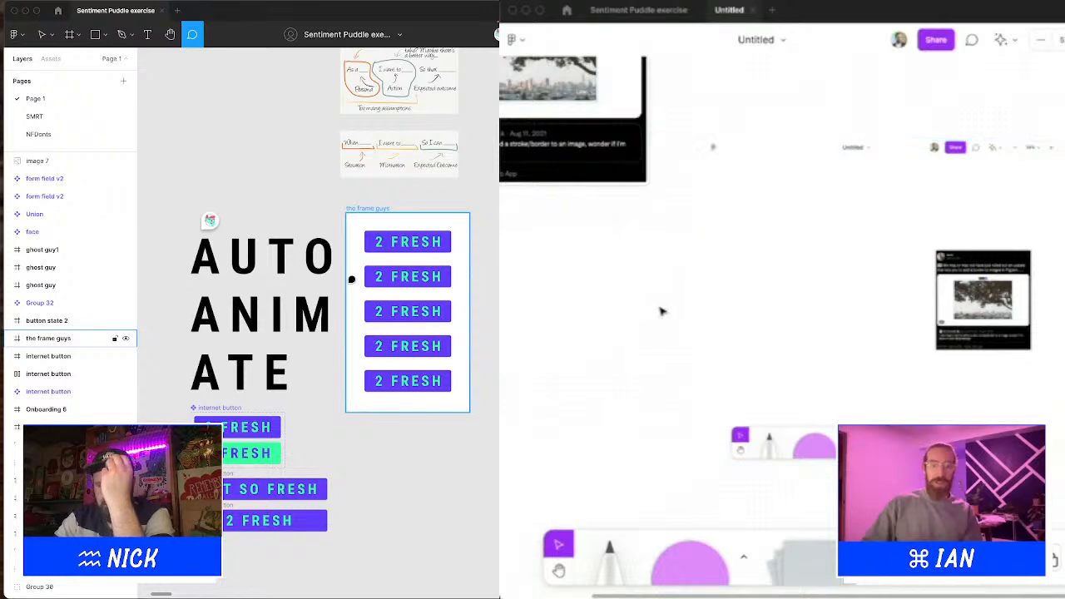
Step: Move the pasted interface screenshot slightly on the FigJam board and add an image border to it
{"action": "scroll", "coordinate": [836, 311], "scroll_direction": "down", "scroll_amount": 2}
{"action": "scroll", "coordinate": [836, 311], "scroll_direction": "down", "scroll_amount": 2}
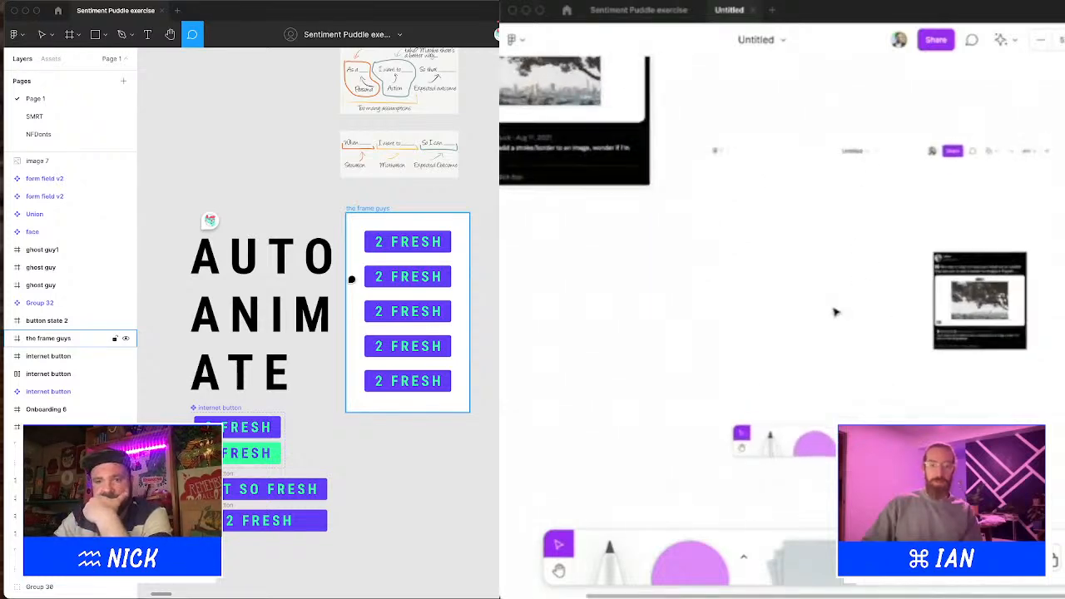
{"action": "scroll", "coordinate": [835, 312], "scroll_direction": "up", "scroll_amount": 2}
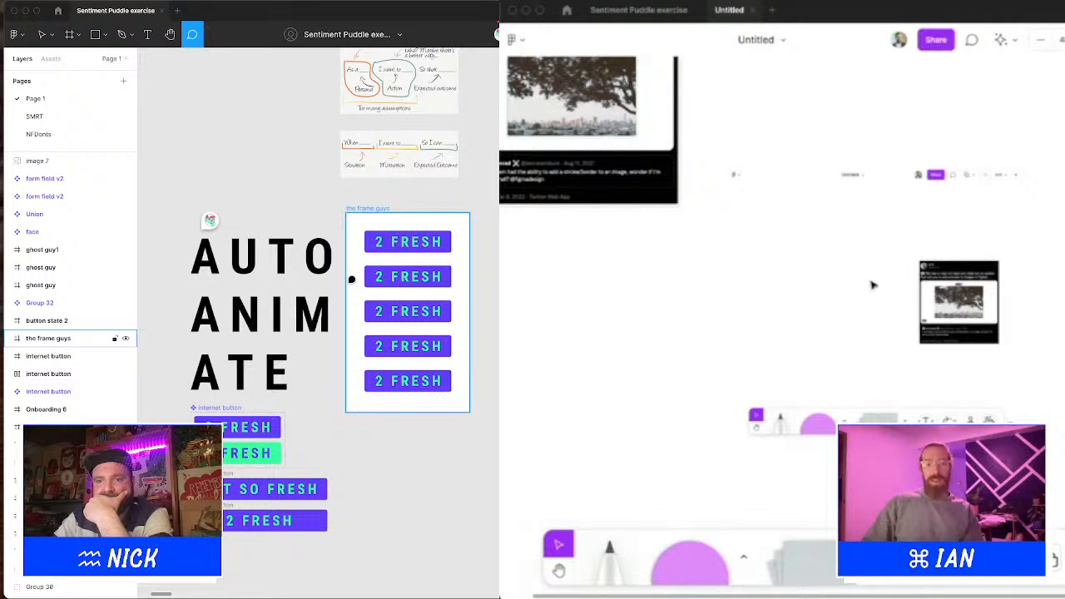
{"action": "left_click_drag", "start_coordinate": [870, 283], "coordinate": [885, 306]}
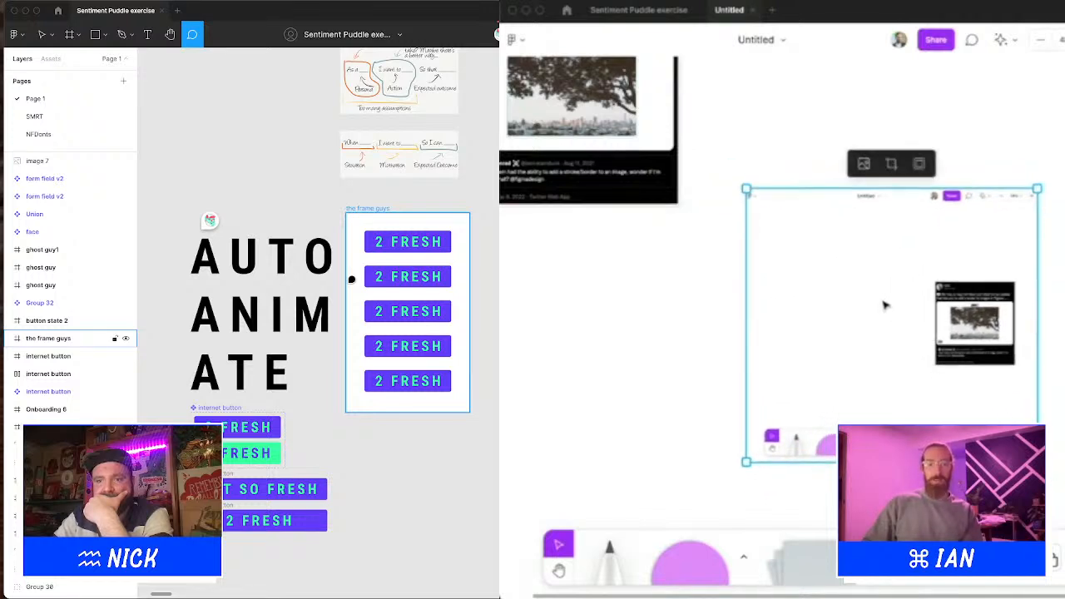
{"action": "left_click", "coordinate": [816, 136]}
{"action": "left_click", "coordinate": [870, 269]}
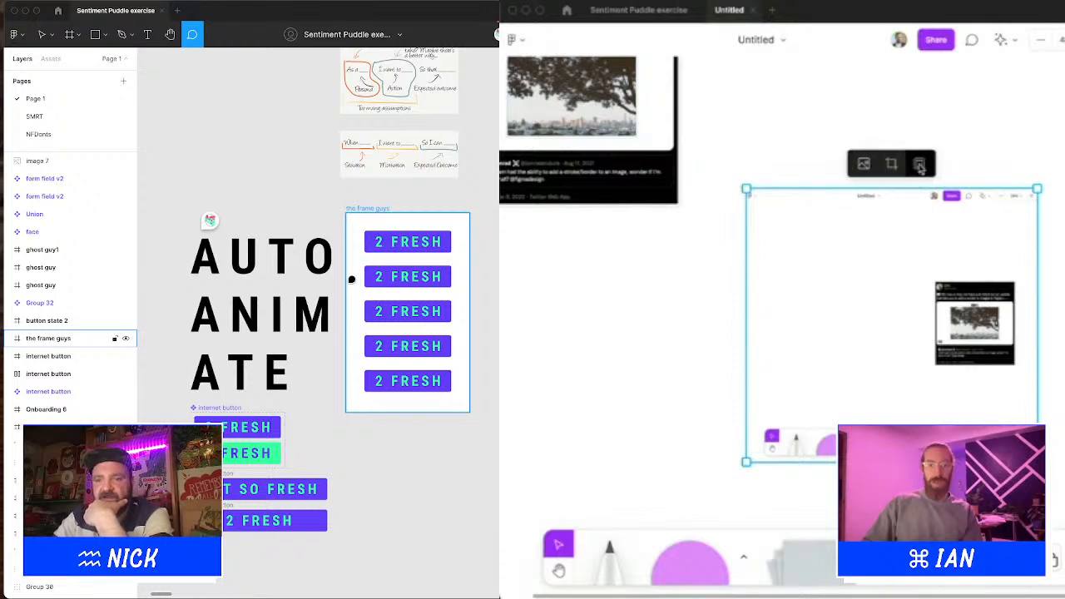
{"action": "left_click", "coordinate": [920, 166]}
{"action": "left_click", "coordinate": [693, 315]}
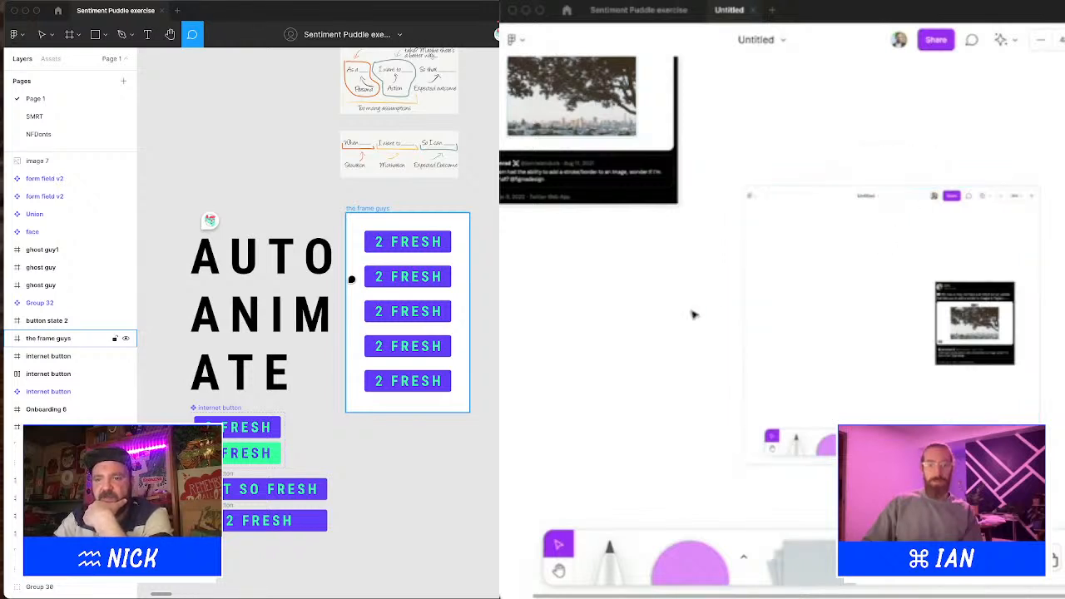
Step: Examine the bordered interface screenshot's edges up close and compare it with the tweet about image borders
{"action": "scroll", "coordinate": [695, 315], "scroll_direction": "up", "scroll_amount": 5}
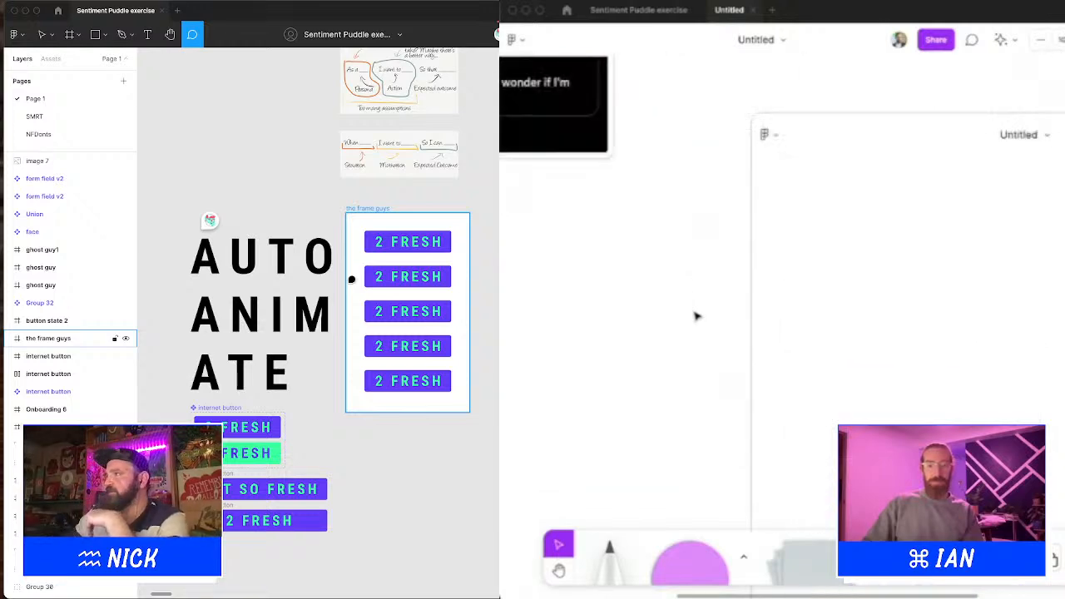
{"action": "scroll", "coordinate": [674, 216], "scroll_direction": "down", "scroll_amount": 5}
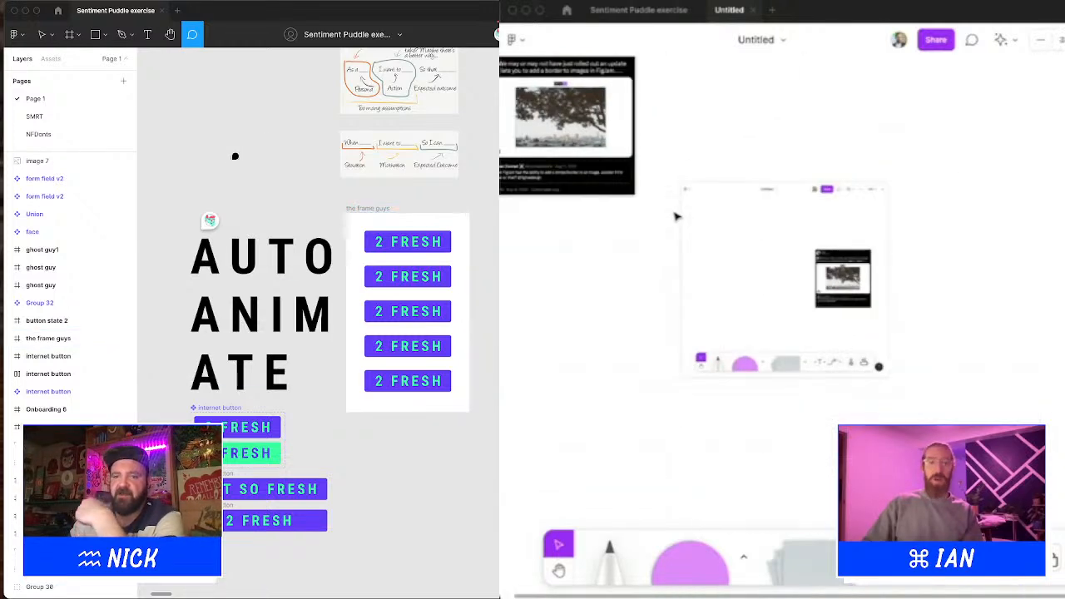
{"action": "scroll", "coordinate": [676, 216], "scroll_direction": "up", "scroll_amount": 8}
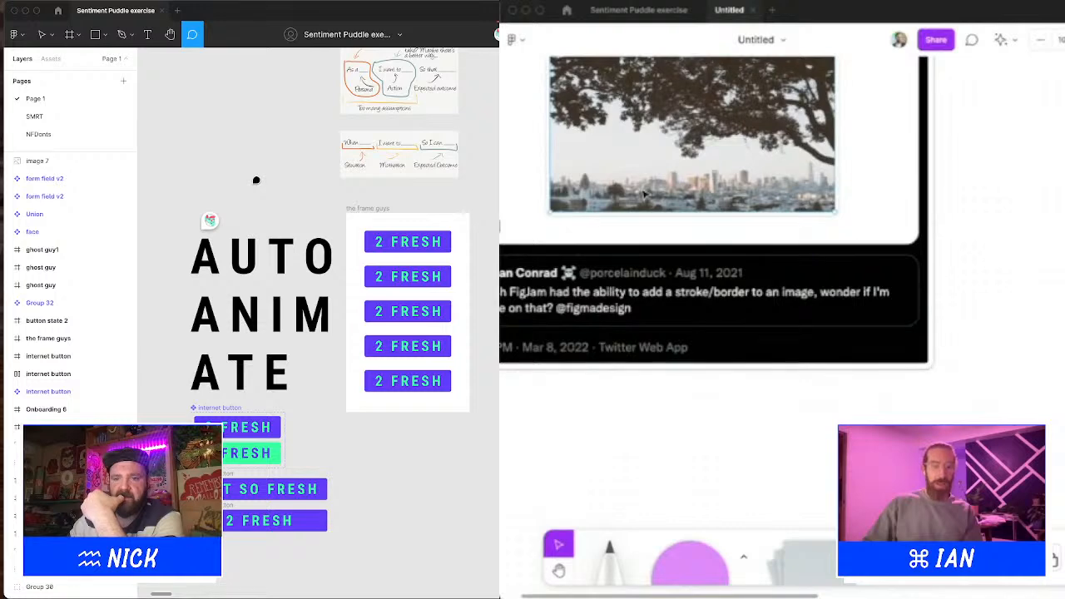
{"action": "scroll", "coordinate": [713, 274], "scroll_direction": "left", "scroll_amount": 1}
{"action": "scroll", "coordinate": [755, 297], "scroll_direction": "up", "scroll_amount": 4}
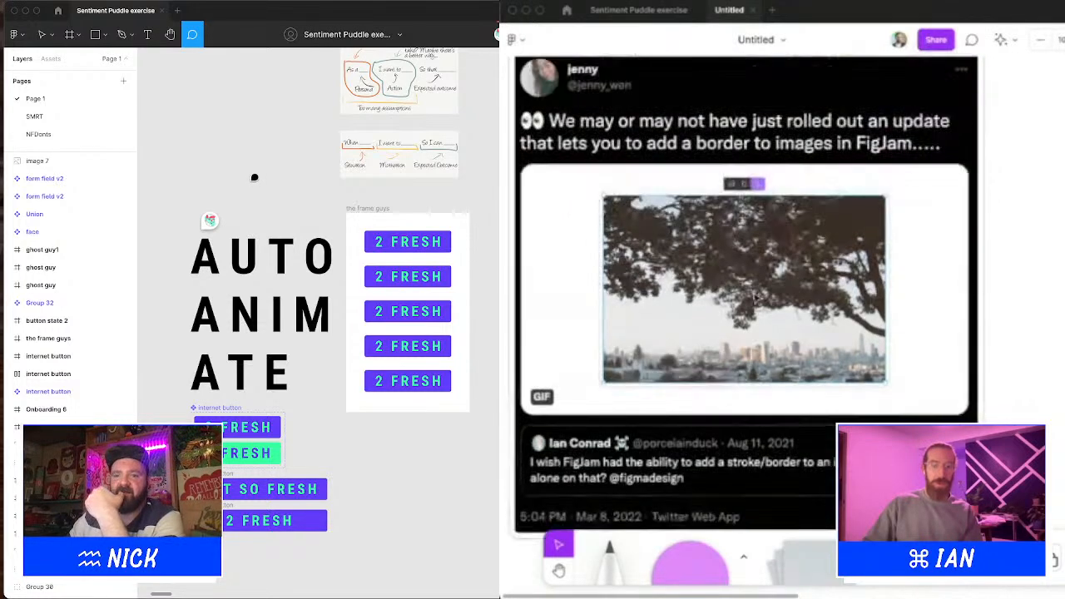
{"action": "scroll", "coordinate": [753, 296], "scroll_direction": "left", "scroll_amount": 1}
{"action": "scroll", "coordinate": [715, 332], "scroll_direction": "down", "scroll_amount": 3}
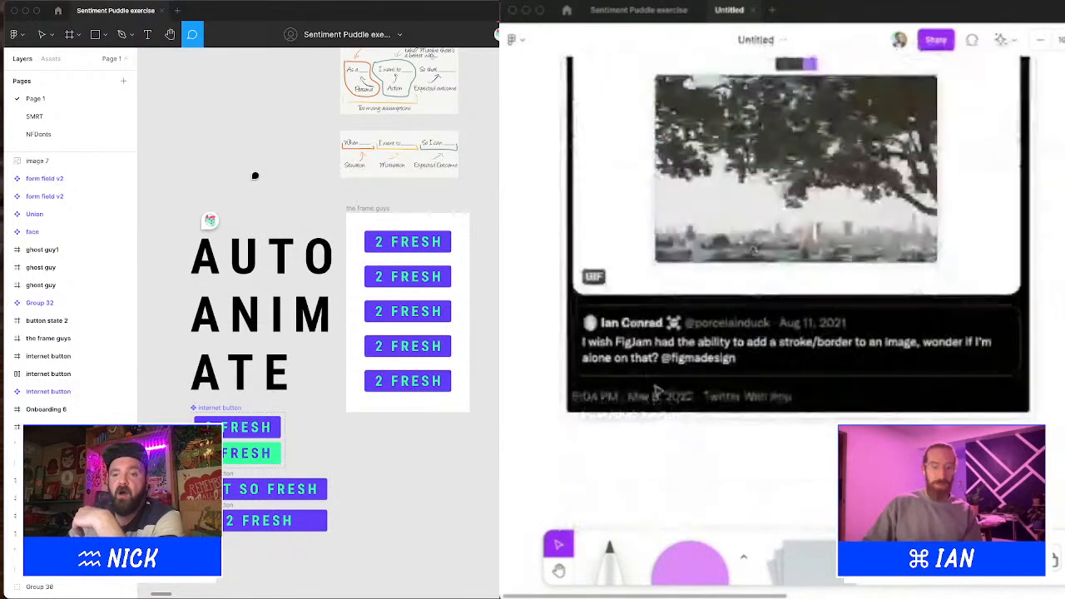
{"action": "scroll", "coordinate": [705, 379], "scroll_direction": "down", "scroll_amount": 3}
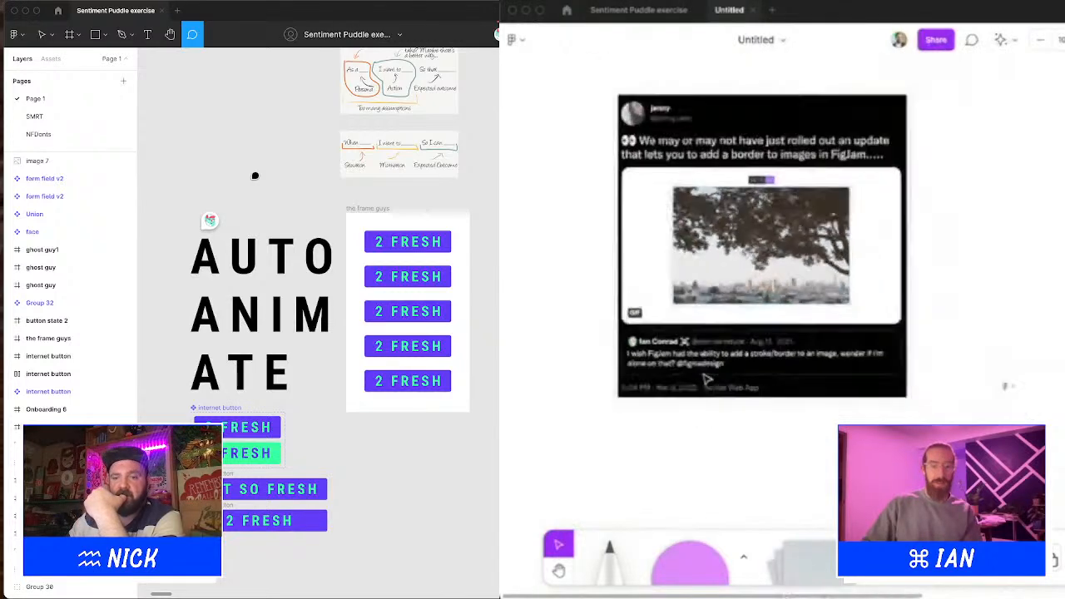
{"action": "scroll", "coordinate": [705, 379], "scroll_direction": "down", "scroll_amount": 1}
{"action": "scroll", "coordinate": [706, 380], "scroll_direction": "up", "scroll_amount": 2}
{"action": "scroll", "coordinate": [705, 380], "scroll_direction": "up", "scroll_amount": 2}
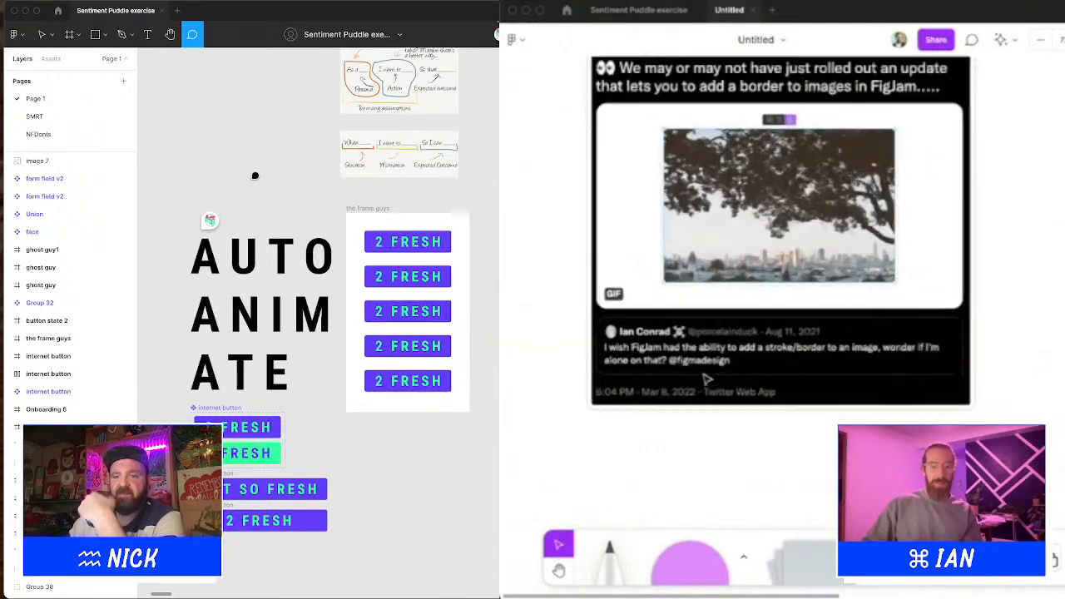
{"action": "scroll", "coordinate": [704, 375], "scroll_direction": "up", "scroll_amount": 1}
{"action": "scroll", "coordinate": [768, 357], "scroll_direction": "down", "scroll_amount": 5}
{"action": "scroll", "coordinate": [768, 357], "scroll_direction": "right", "scroll_amount": 2}
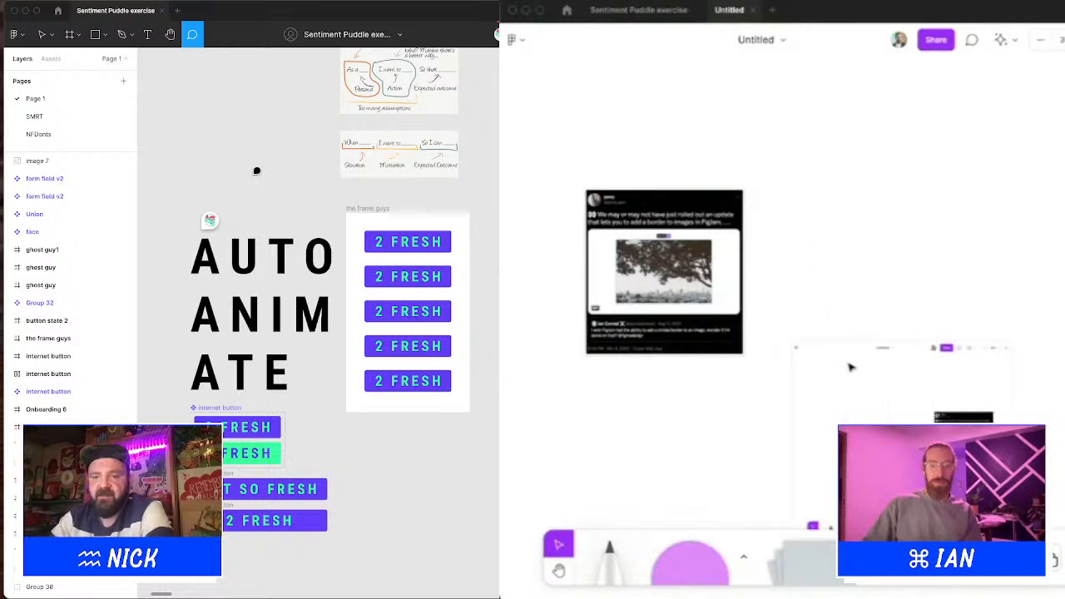
{"action": "scroll", "coordinate": [652, 300], "scroll_direction": "up", "scroll_amount": 5}
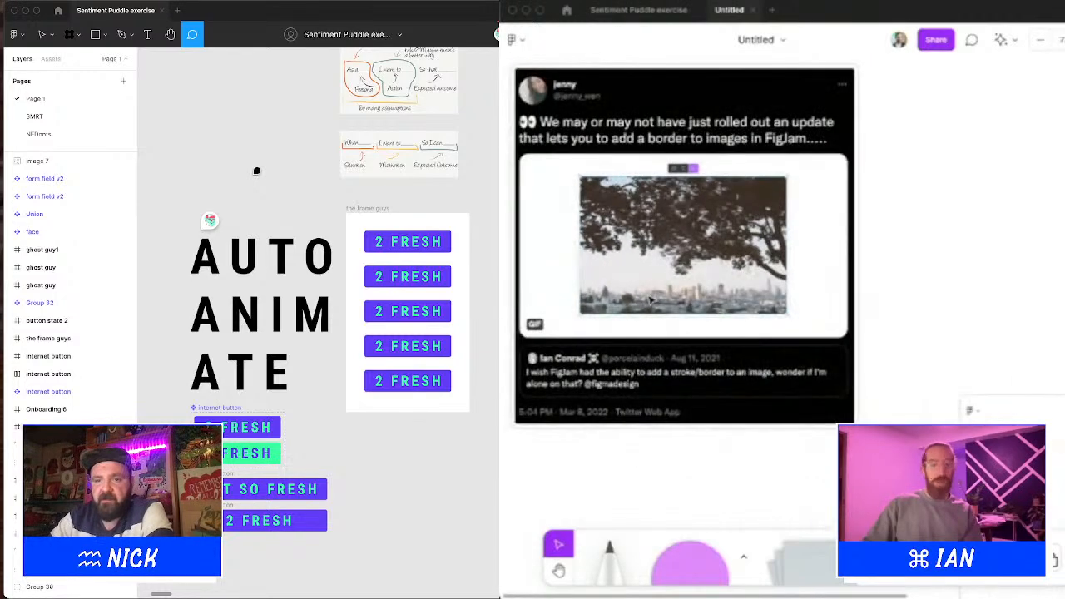
{"action": "scroll", "coordinate": [651, 300], "scroll_direction": "down", "scroll_amount": 5}
{"action": "scroll", "coordinate": [650, 300], "scroll_direction": "right", "scroll_amount": 3}
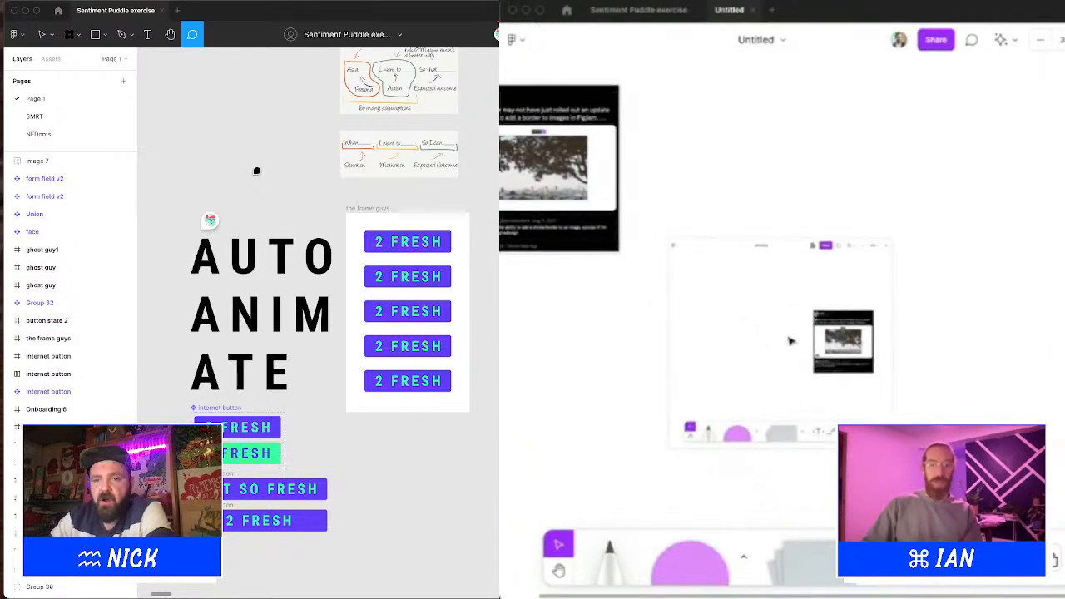
{"action": "scroll", "coordinate": [811, 340], "scroll_direction": "up", "scroll_amount": 5}
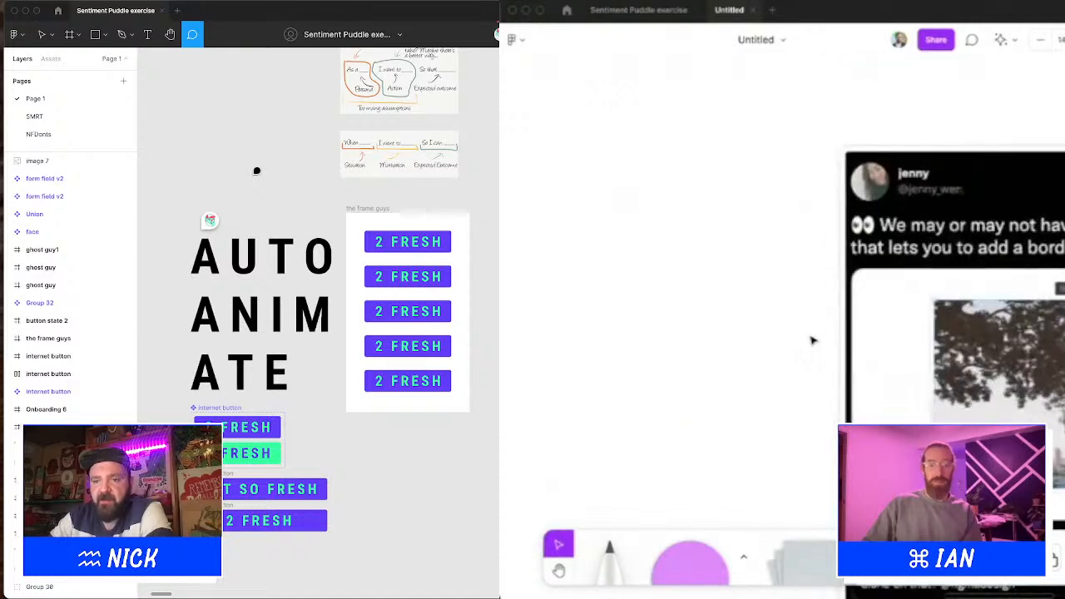
{"action": "scroll", "coordinate": [812, 340], "scroll_direction": "right", "scroll_amount": 4}
{"action": "scroll", "coordinate": [813, 340], "scroll_direction": "down", "scroll_amount": 2}
{"action": "scroll", "coordinate": [812, 340], "scroll_direction": "up", "scroll_amount": 1}
{"action": "scroll", "coordinate": [813, 341], "scroll_direction": "down", "scroll_amount": 5}
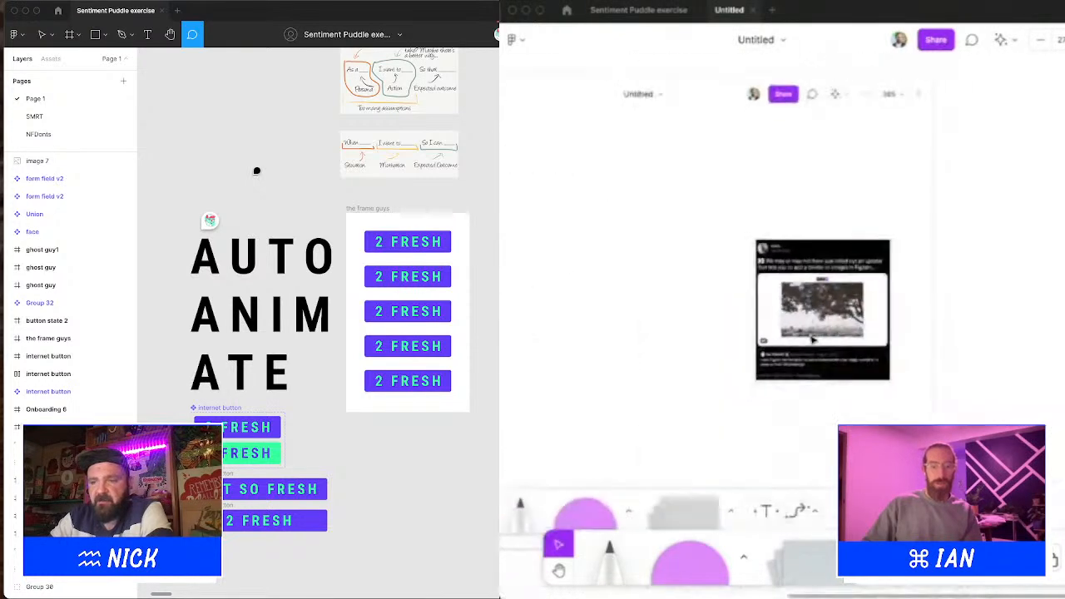
Step: Remove the image border from the interface screenshot and deselect it to show the borderless edge
{"action": "scroll", "coordinate": [812, 338], "scroll_direction": "up", "scroll_amount": 2}
{"action": "left_click", "coordinate": [725, 285]}
{"action": "scroll", "coordinate": [725, 285], "scroll_direction": "left", "scroll_amount": 3}
{"action": "scroll", "coordinate": [724, 285], "scroll_direction": "up", "scroll_amount": 2}
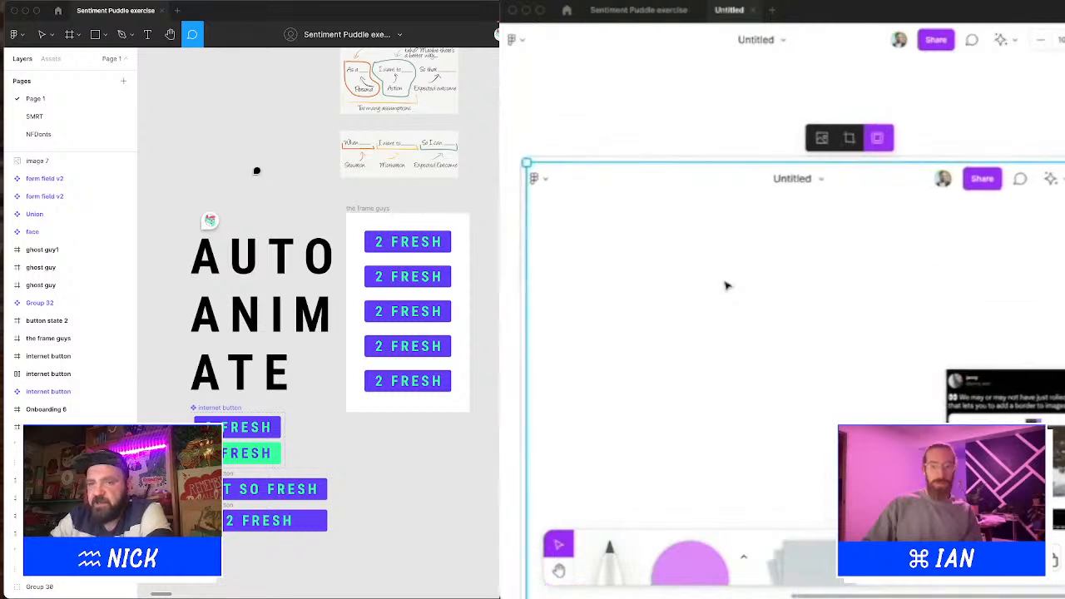
{"action": "left_click", "coordinate": [881, 138]}
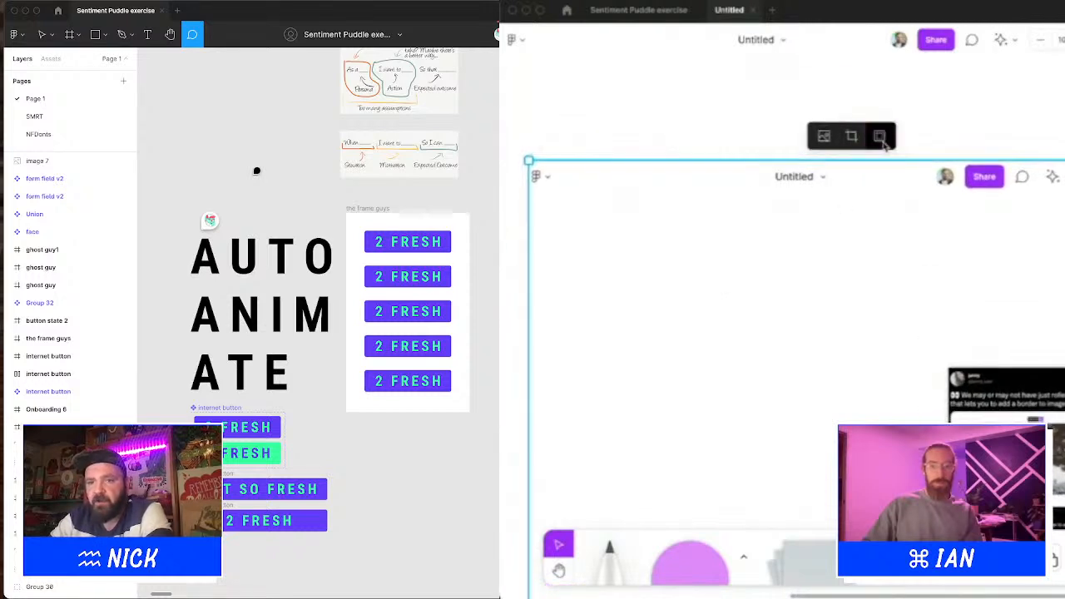
{"action": "left_click", "coordinate": [961, 132]}
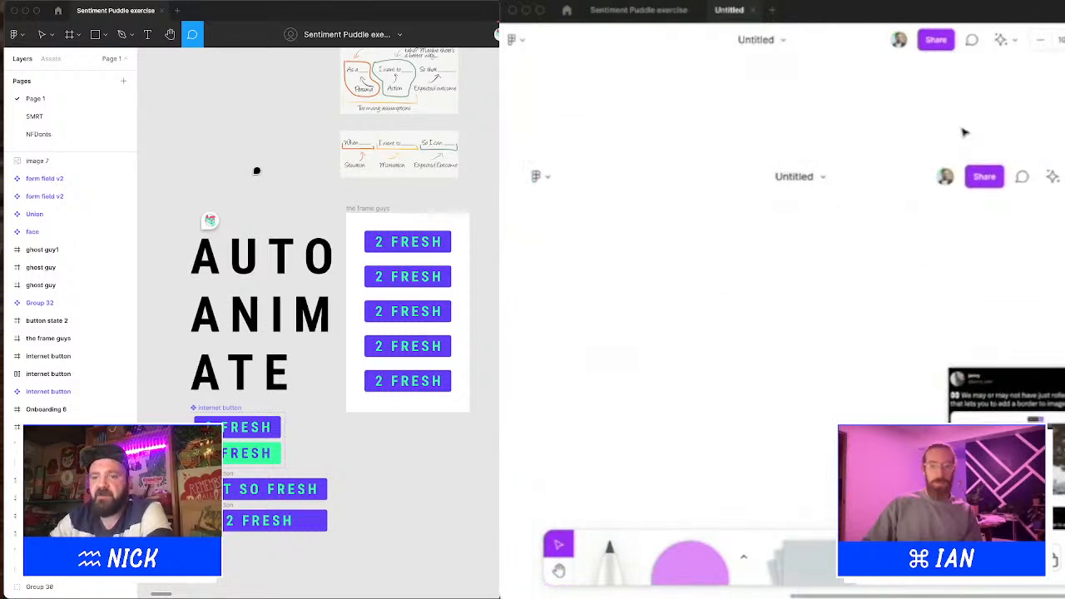
Step: Reapply the interface screenshot's image border, switching it off and on once more
{"action": "left_click", "coordinate": [861, 244]}
{"action": "left_click", "coordinate": [880, 138]}
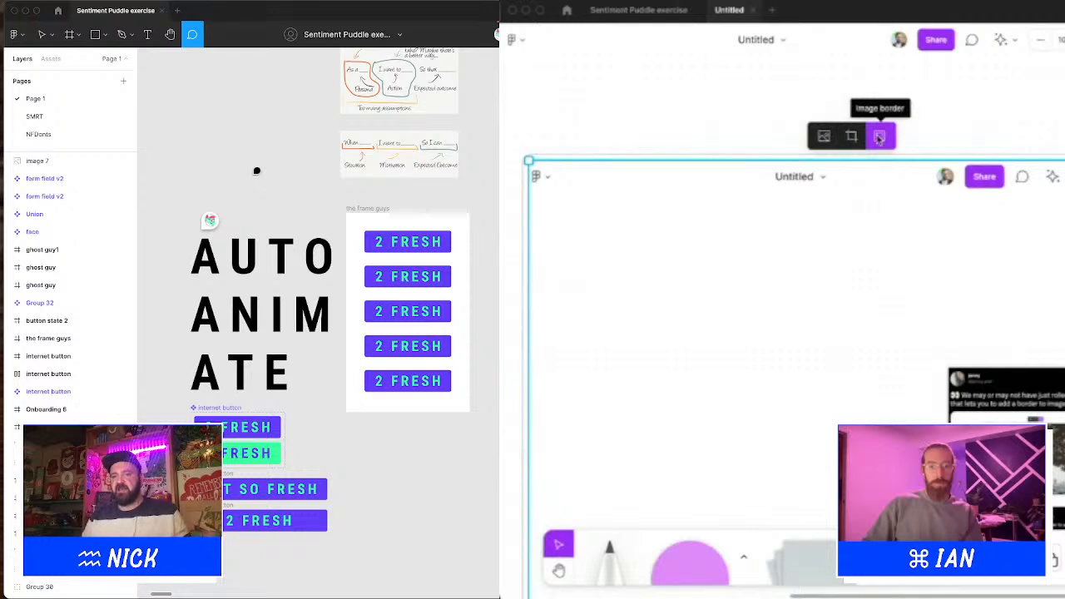
{"action": "left_click", "coordinate": [880, 138]}
{"action": "left_click", "coordinate": [879, 138]}
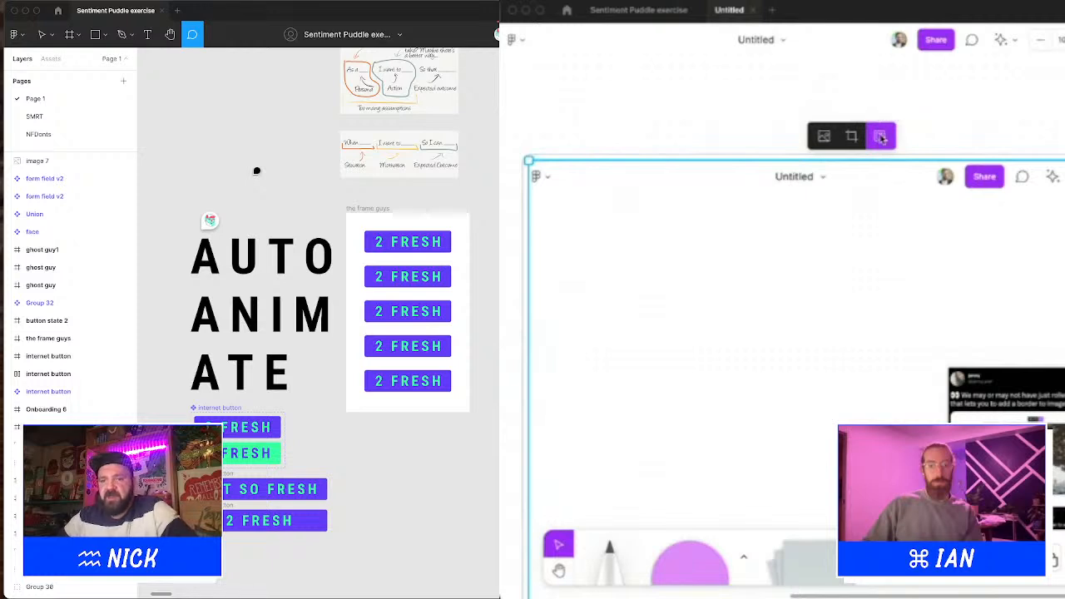
{"action": "right_click", "coordinate": [871, 188]}
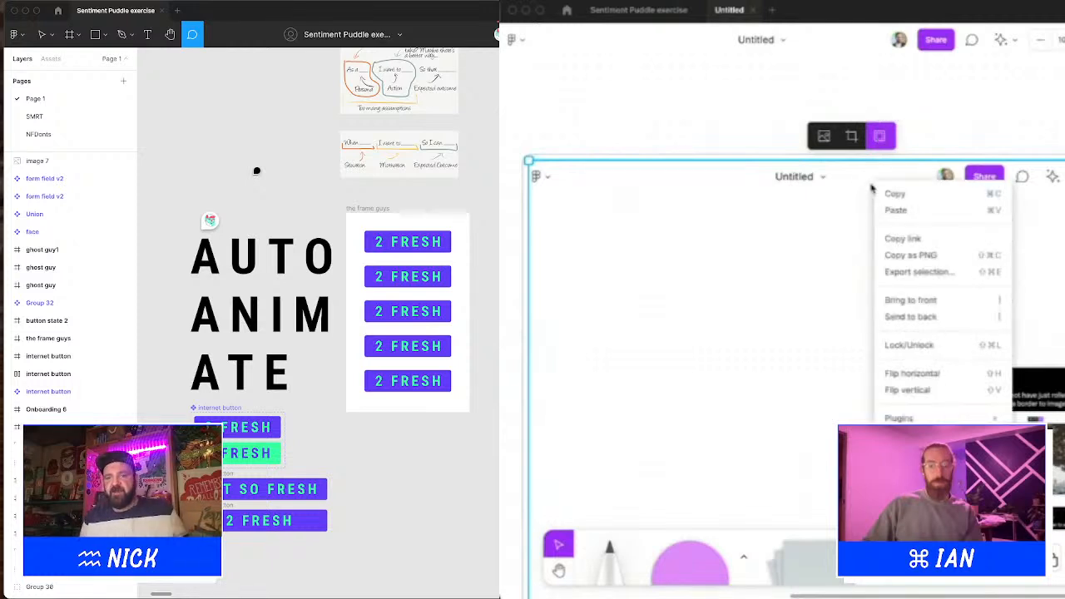
{"action": "left_click", "coordinate": [953, 145]}
{"action": "left_click", "coordinate": [954, 143]}
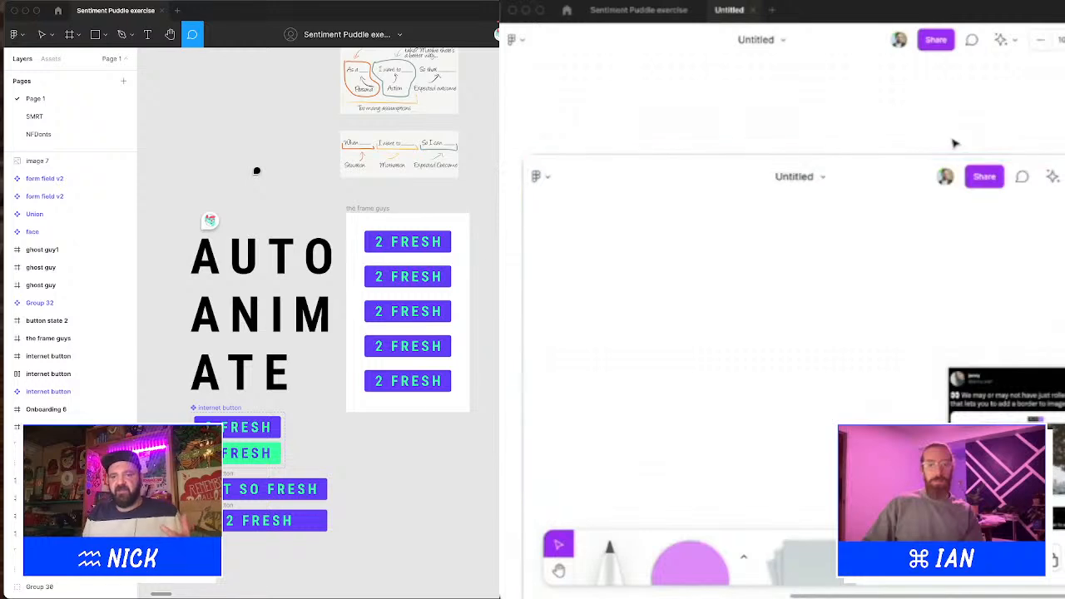
{"action": "left_click", "coordinate": [875, 197]}
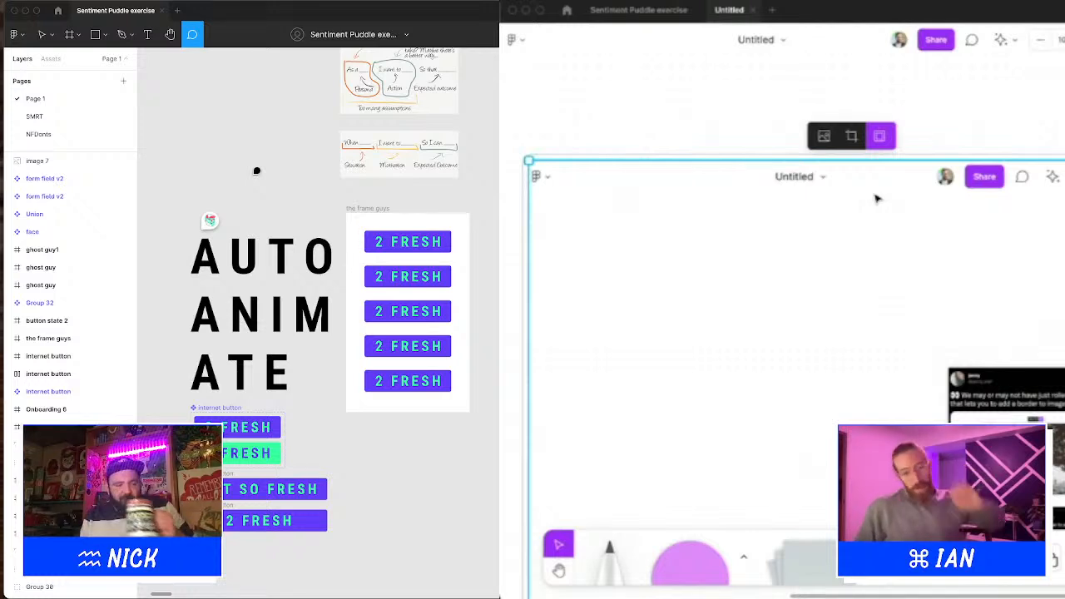
{"action": "scroll", "coordinate": [877, 198], "scroll_direction": "down", "scroll_amount": 3}
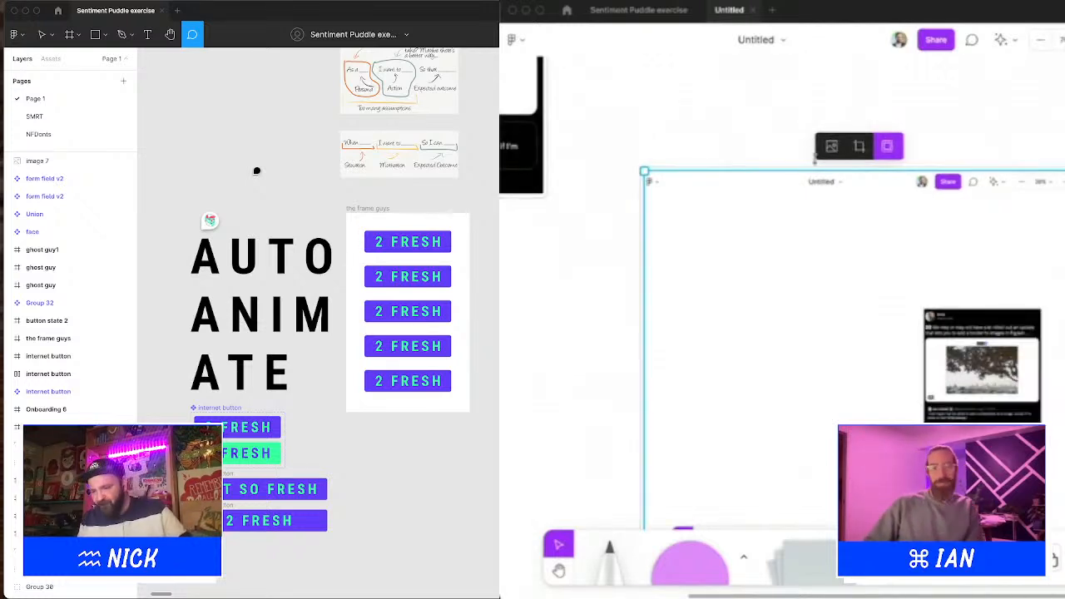
{"action": "left_click", "coordinate": [738, 144]}
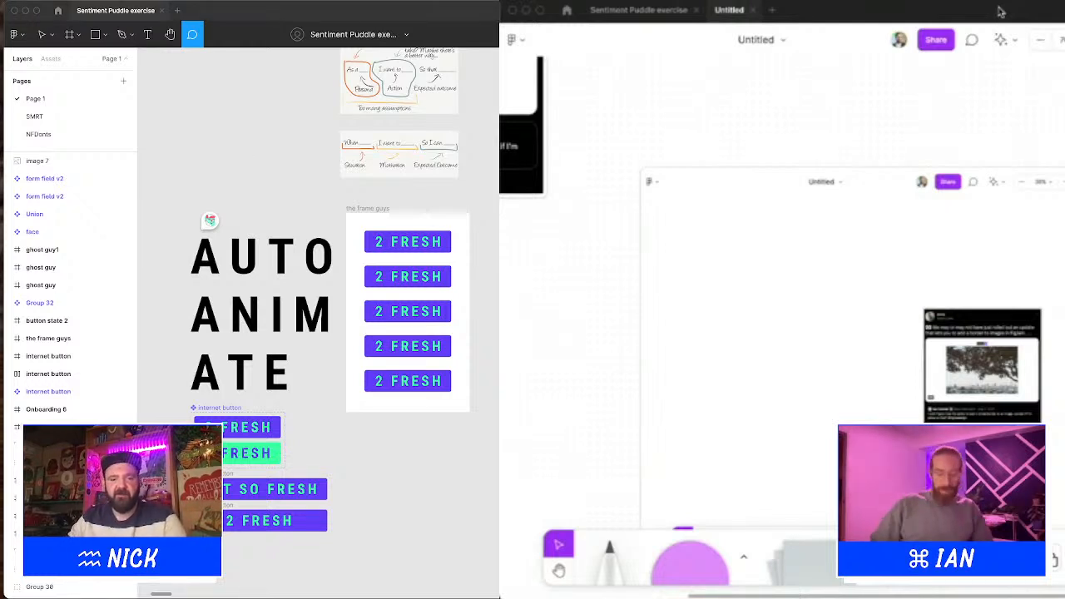
Step: Look up the currency conversion for "200usd" in the system-wide search and close the search
{"action": "key", "text": "super+slash"}
{"action": "type", "text": "200usd"}
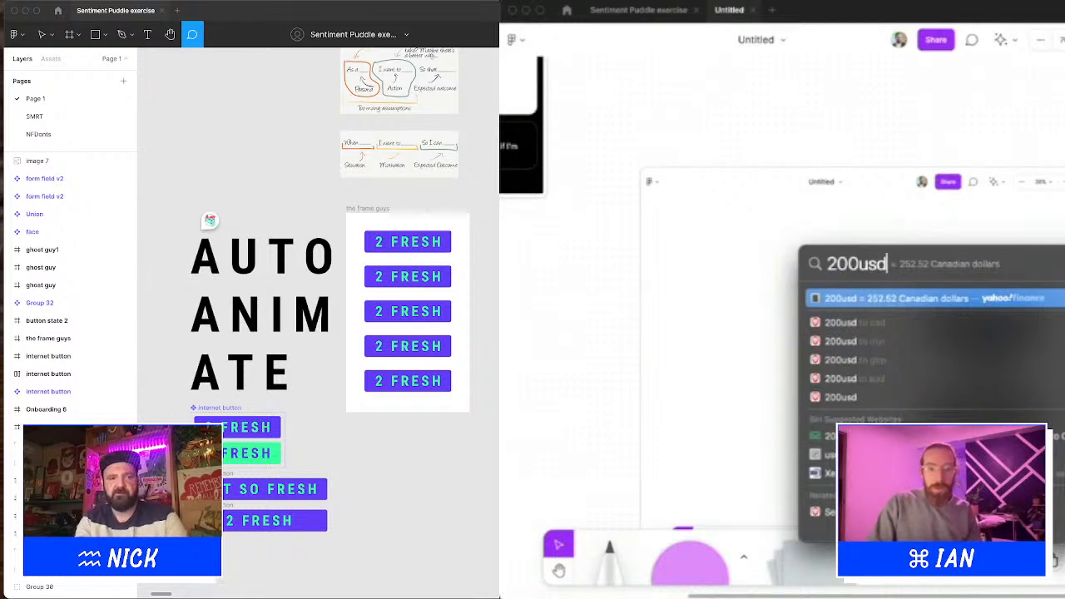
{"action": "key", "text": "Escape"}
{"action": "key", "text": "Escape"}
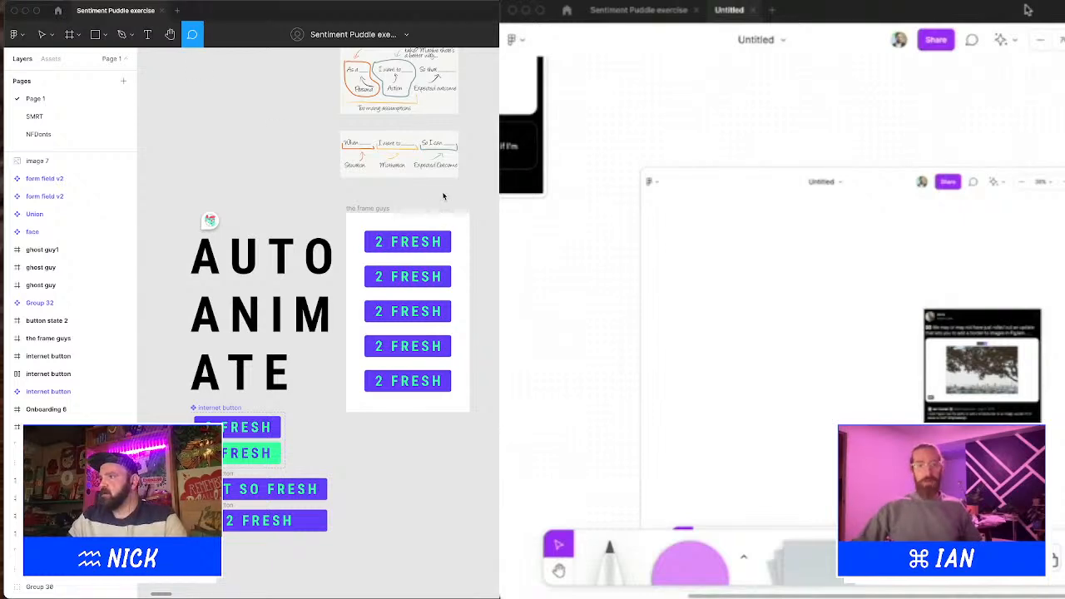
{"action": "scroll", "coordinate": [454, 193], "scroll_direction": "down", "scroll_amount": 1}
{"action": "scroll", "coordinate": [453, 193], "scroll_direction": "down", "scroll_amount": 5}
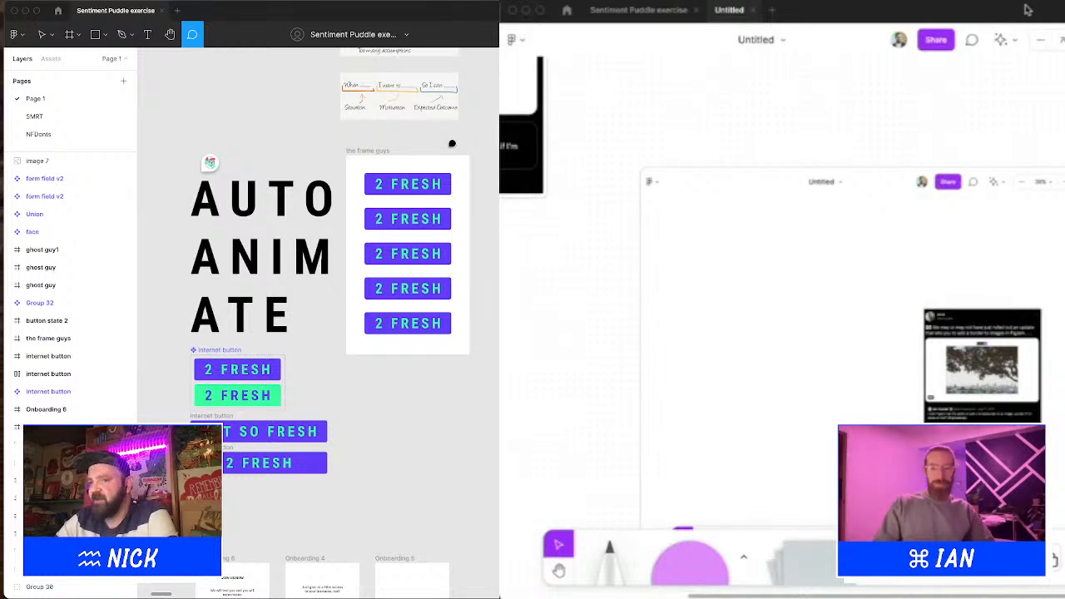
{"action": "scroll", "coordinate": [985, 195], "scroll_direction": "down", "scroll_amount": 4}
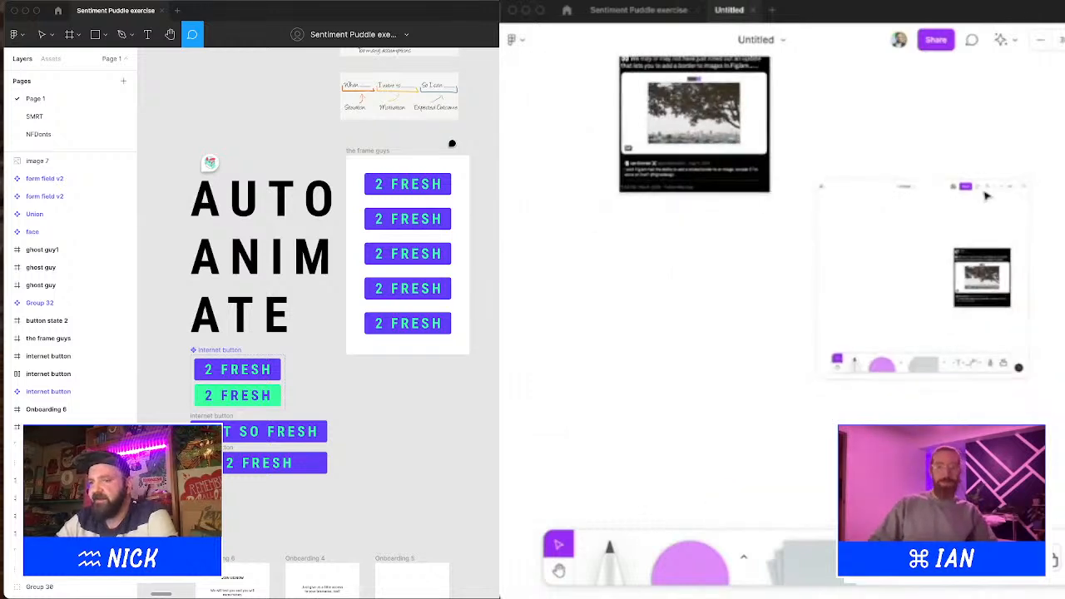
{"action": "scroll", "coordinate": [985, 195], "scroll_direction": "right", "scroll_amount": 5}
{"action": "scroll", "coordinate": [985, 194], "scroll_direction": "up", "scroll_amount": 1}
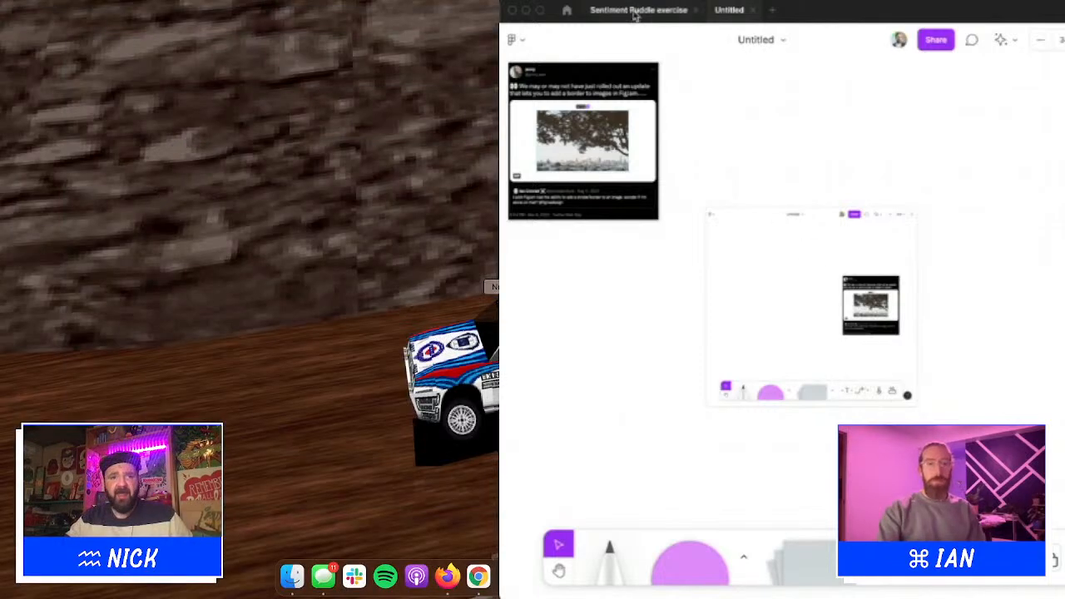
Step: Return to the Sentiment Puddle exercise design file, hide its interface and bring the Hi There artwork into view
{"action": "left_click", "coordinate": [635, 11]}
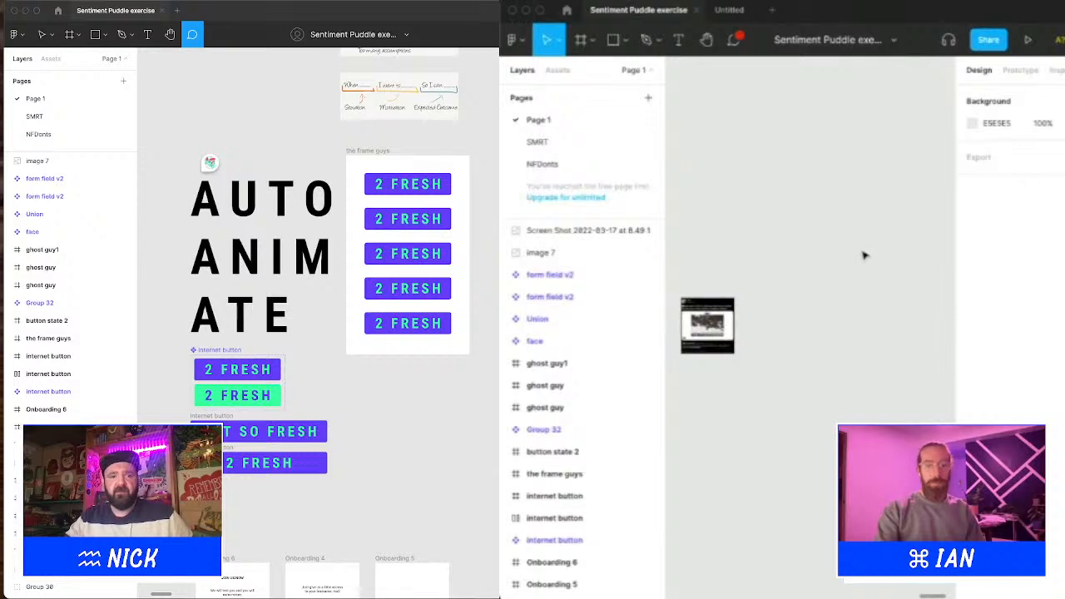
{"action": "key", "text": "super+backslash"}
{"action": "scroll", "coordinate": [864, 255], "scroll_direction": "left", "scroll_amount": 5}
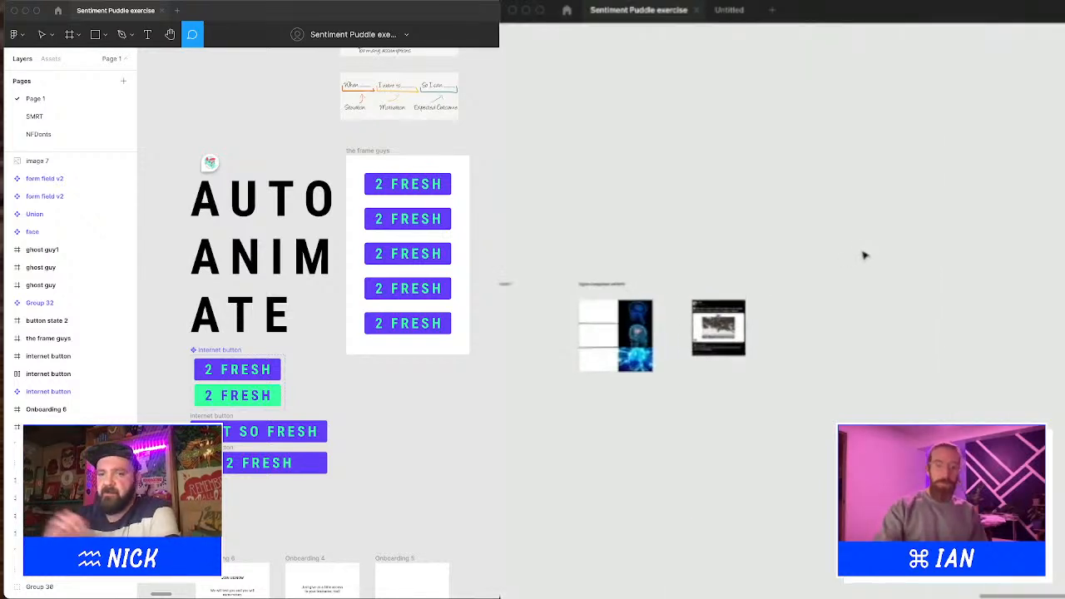
{"action": "scroll", "coordinate": [864, 255], "scroll_direction": "left", "scroll_amount": 10}
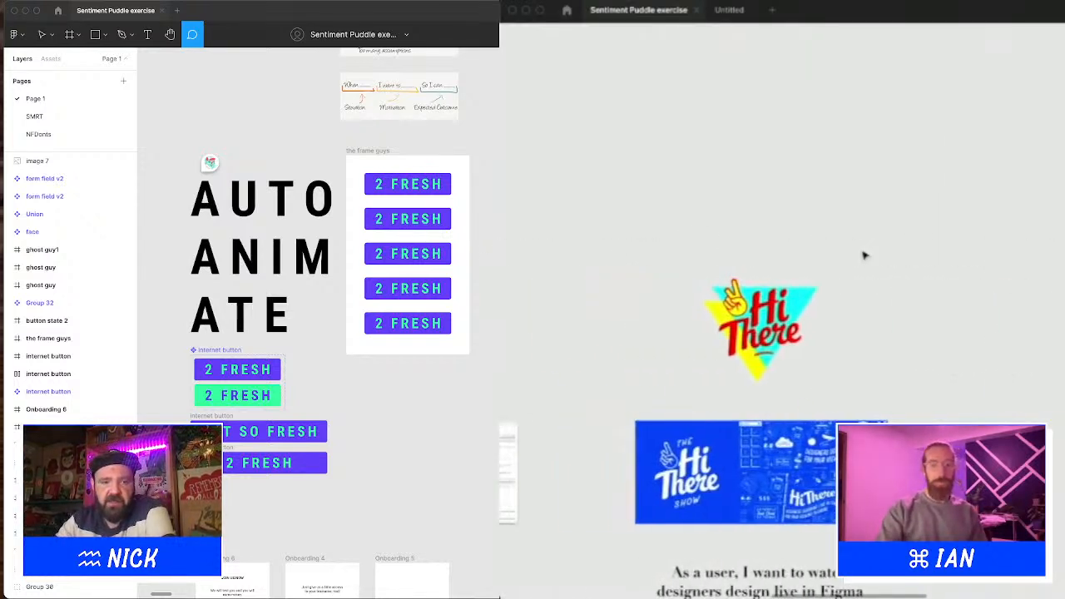
Step: Examine the cat photos, the edited eye images and the surrounding user-story artwork on the canvas
{"action": "scroll", "coordinate": [864, 255], "scroll_direction": "down", "scroll_amount": 2}
{"action": "scroll", "coordinate": [865, 255], "scroll_direction": "left", "scroll_amount": 5}
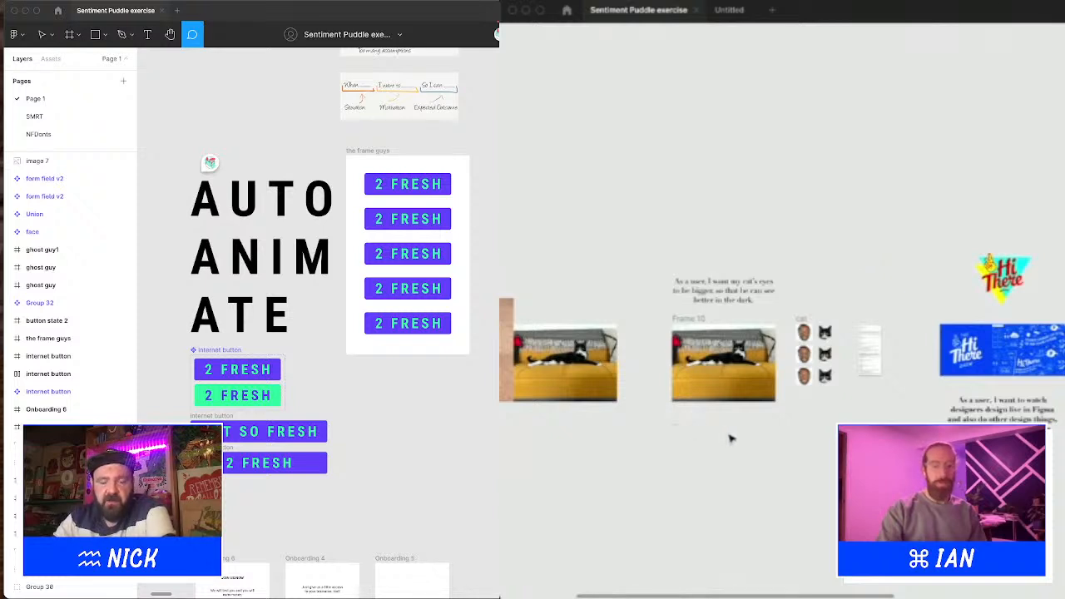
{"action": "scroll", "coordinate": [743, 388], "scroll_direction": "up", "scroll_amount": 2}
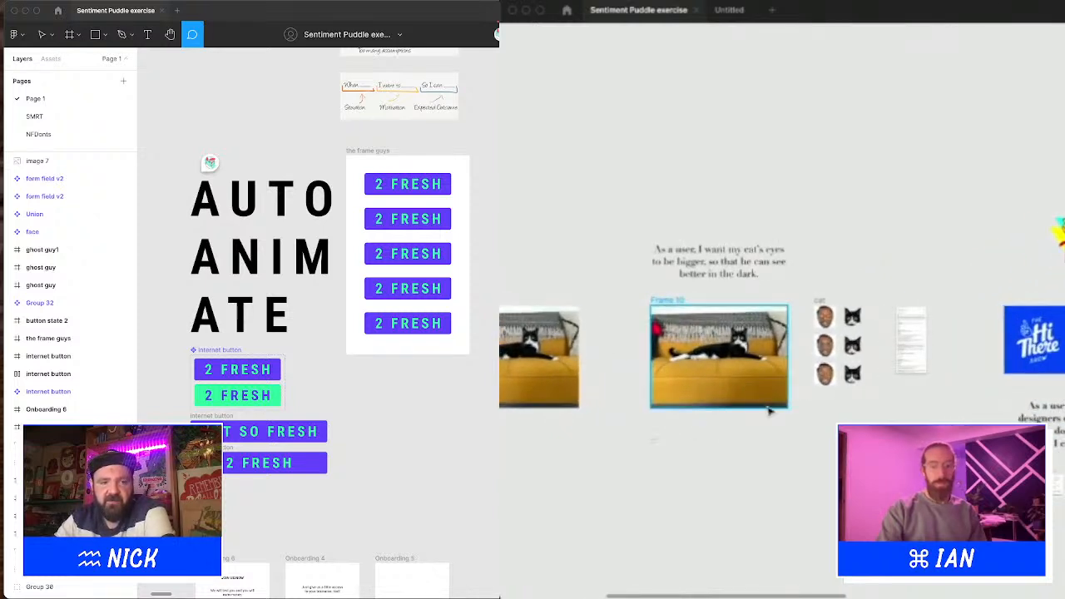
{"action": "scroll", "coordinate": [743, 388], "scroll_direction": "down", "scroll_amount": 3}
{"action": "scroll", "coordinate": [768, 411], "scroll_direction": "left", "scroll_amount": 3}
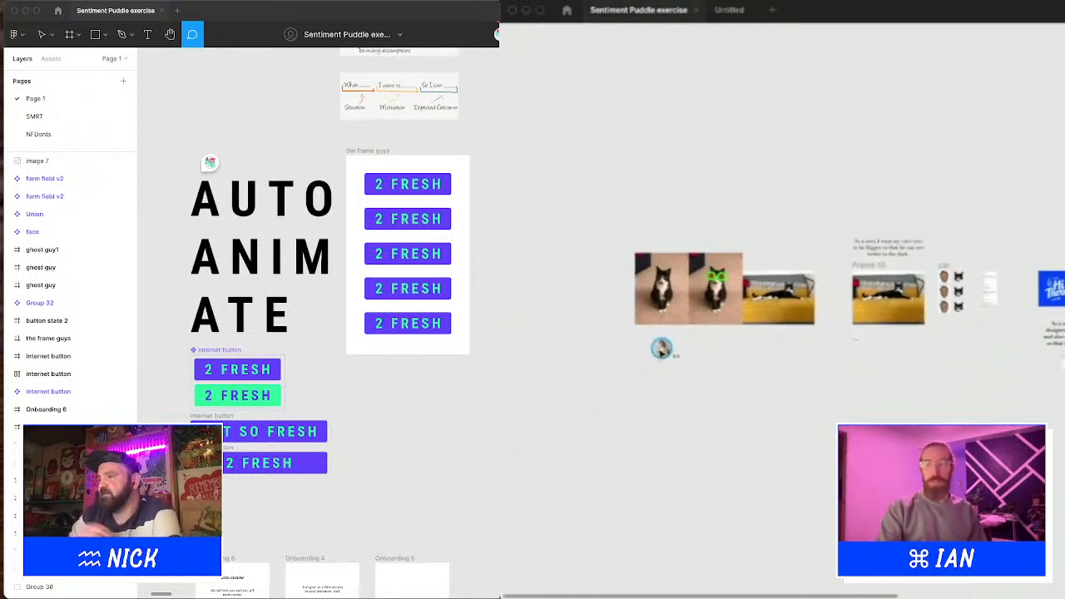
{"action": "scroll", "coordinate": [662, 350], "scroll_direction": "up", "scroll_amount": 1}
{"action": "scroll", "coordinate": [662, 349], "scroll_direction": "up", "scroll_amount": 10}
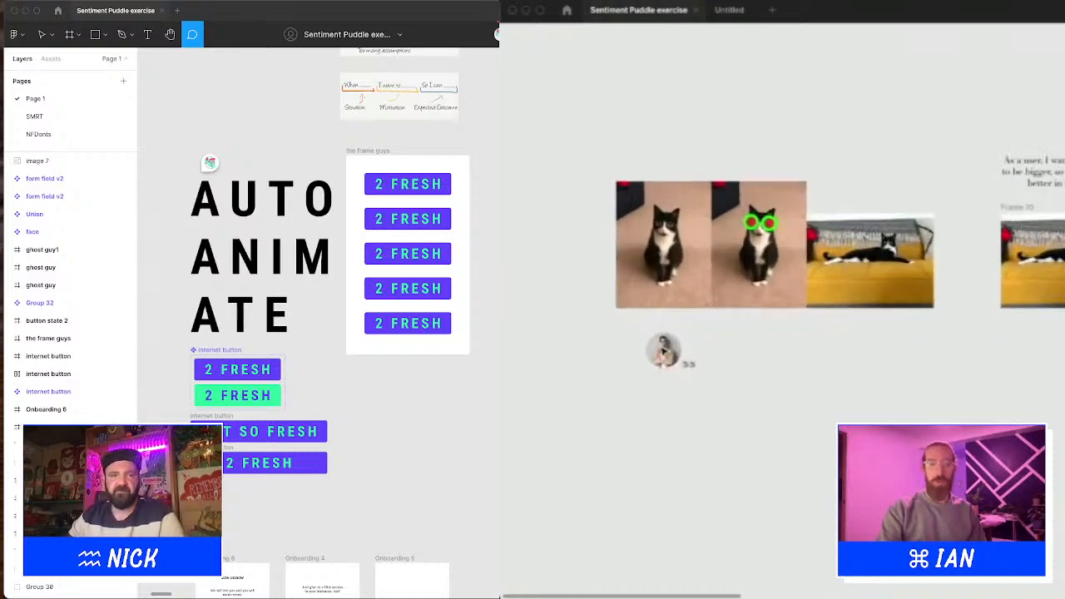
{"action": "scroll", "coordinate": [661, 350], "scroll_direction": "down", "scroll_amount": 10}
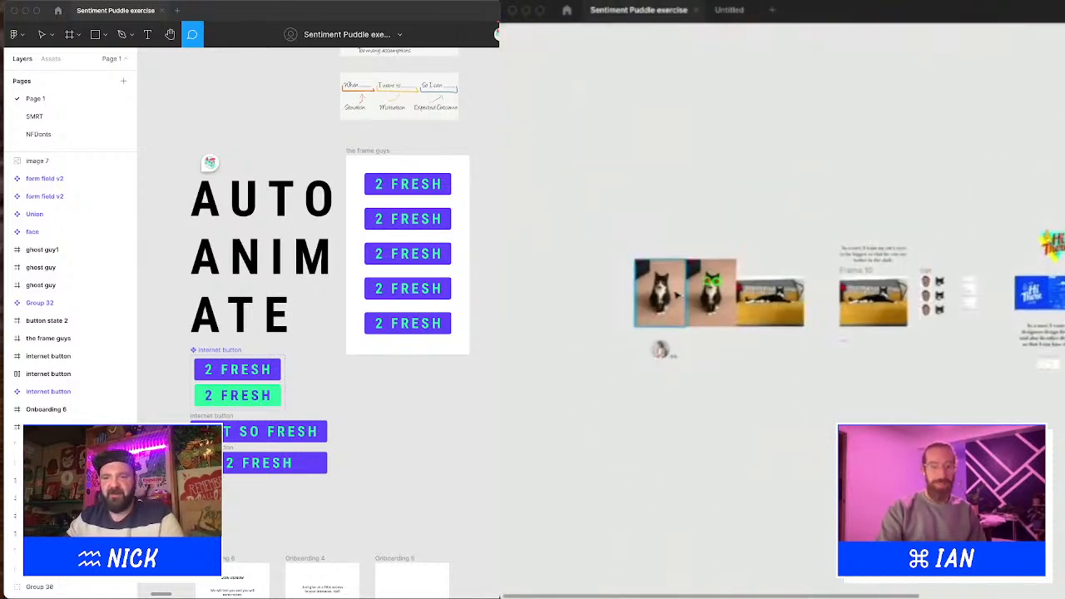
{"action": "scroll", "coordinate": [675, 294], "scroll_direction": "up", "scroll_amount": 5}
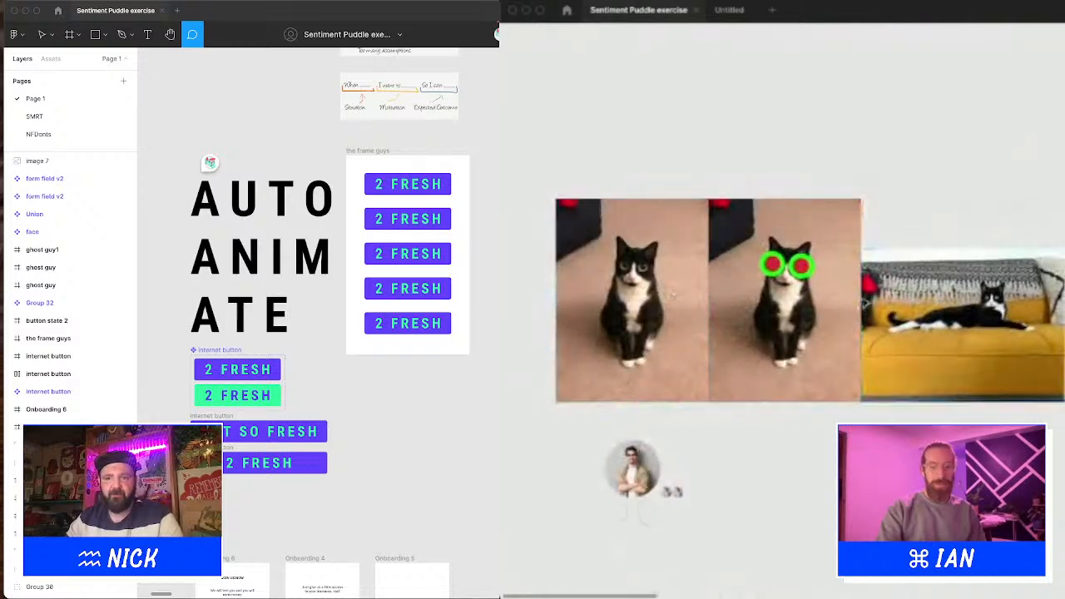
Step: Try to enlarge the bottom cat face by its corner, undo the resize and deselect the face
{"action": "scroll", "coordinate": [676, 293], "scroll_direction": "right", "scroll_amount": 5}
{"action": "scroll", "coordinate": [725, 368], "scroll_direction": "up", "scroll_amount": 5}
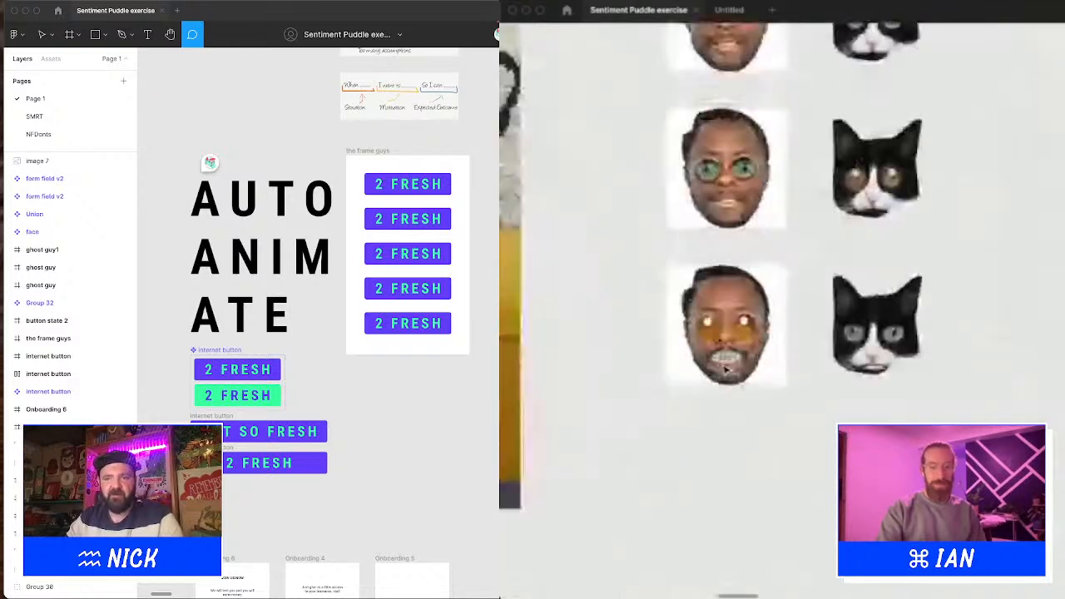
{"action": "left_click", "coordinate": [910, 325]}
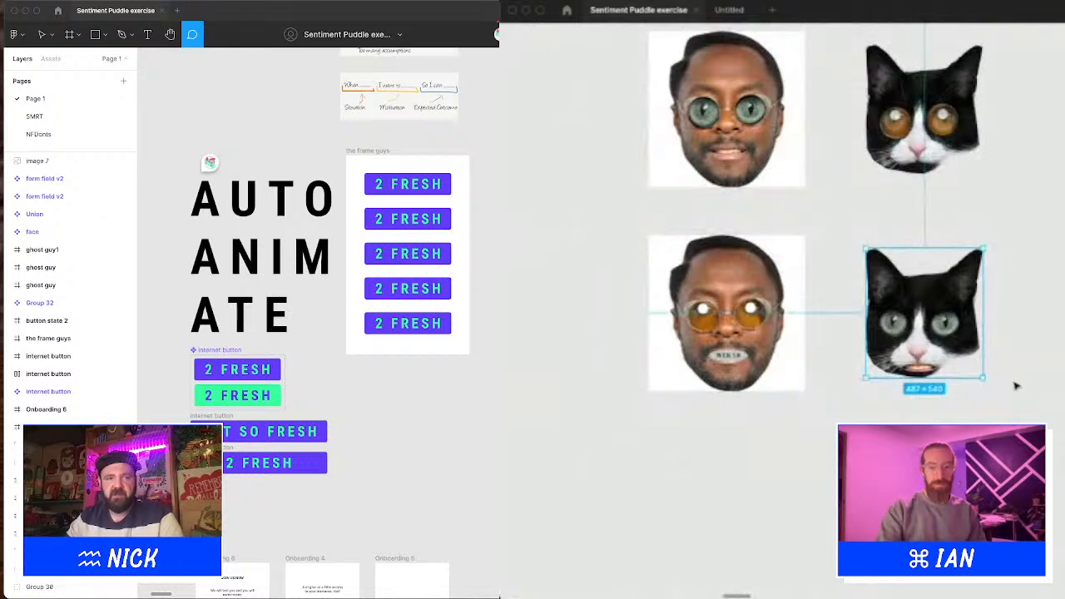
{"action": "left_click_drag", "start_coordinate": [983, 378], "coordinate": [1025, 418]}
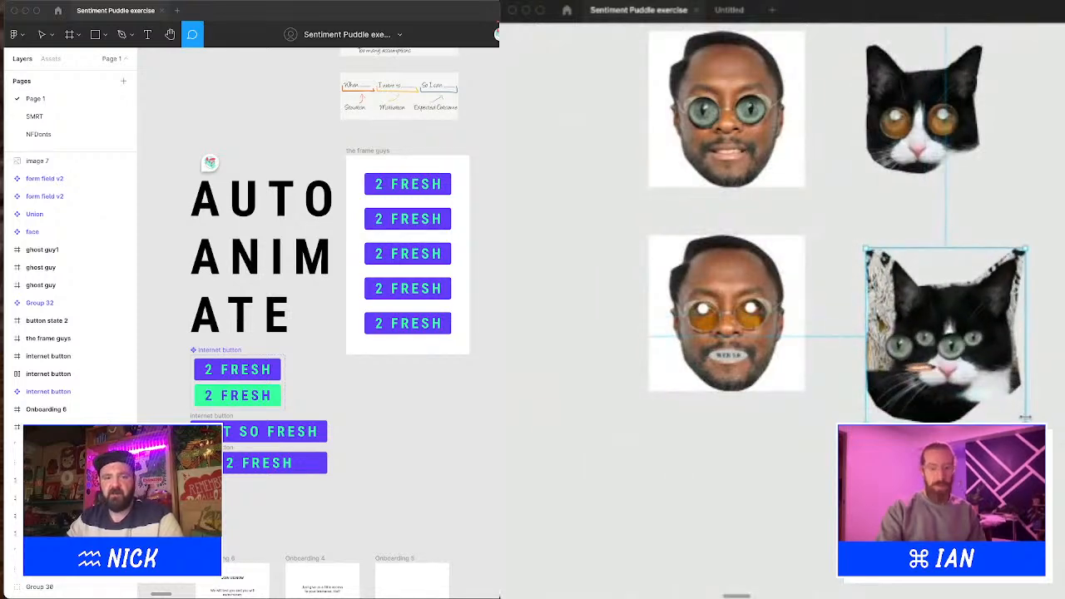
{"action": "key", "text": "super+z"}
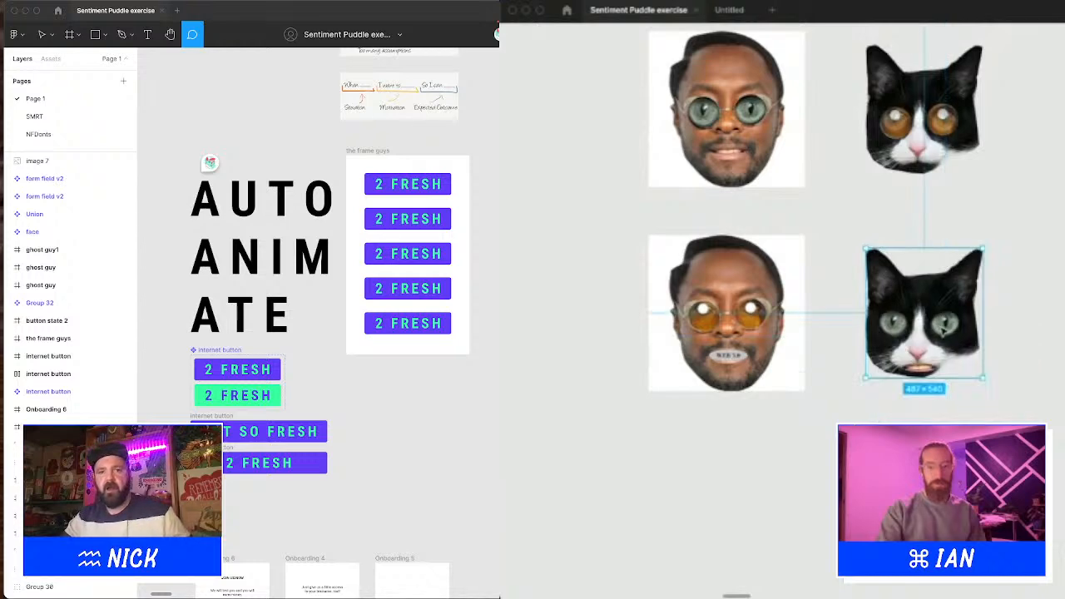
{"action": "left_click", "coordinate": [1025, 402]}
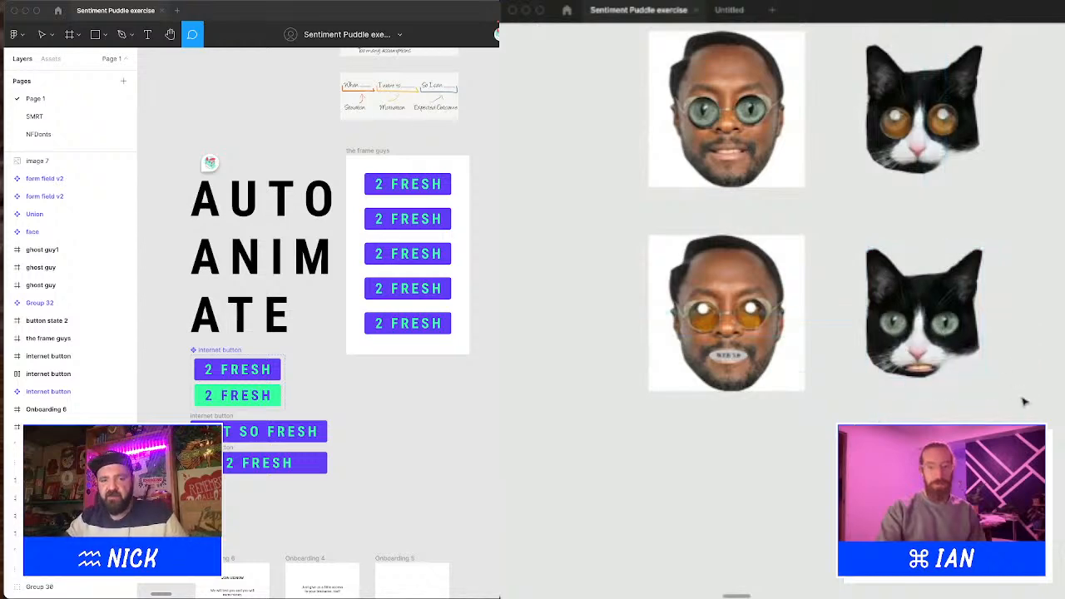
Step: Copy the bottom cat face with the open mouth and paste it into the empty area below IDEA ZONE
{"action": "left_click_drag", "start_coordinate": [1036, 416], "coordinate": [854, 225]}
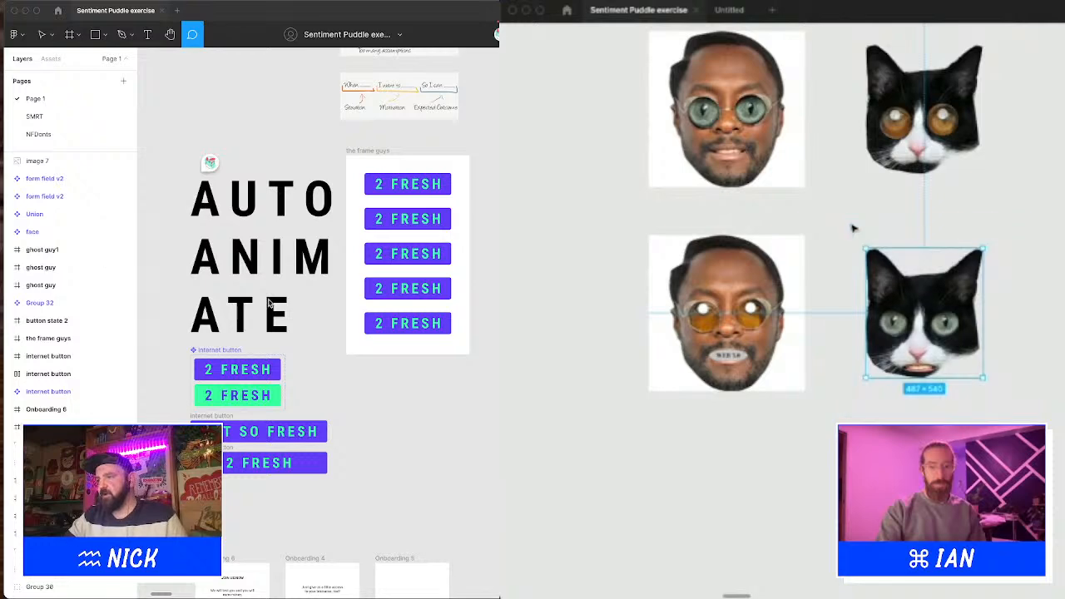
{"action": "scroll", "coordinate": [853, 227], "scroll_direction": "down", "scroll_amount": 10}
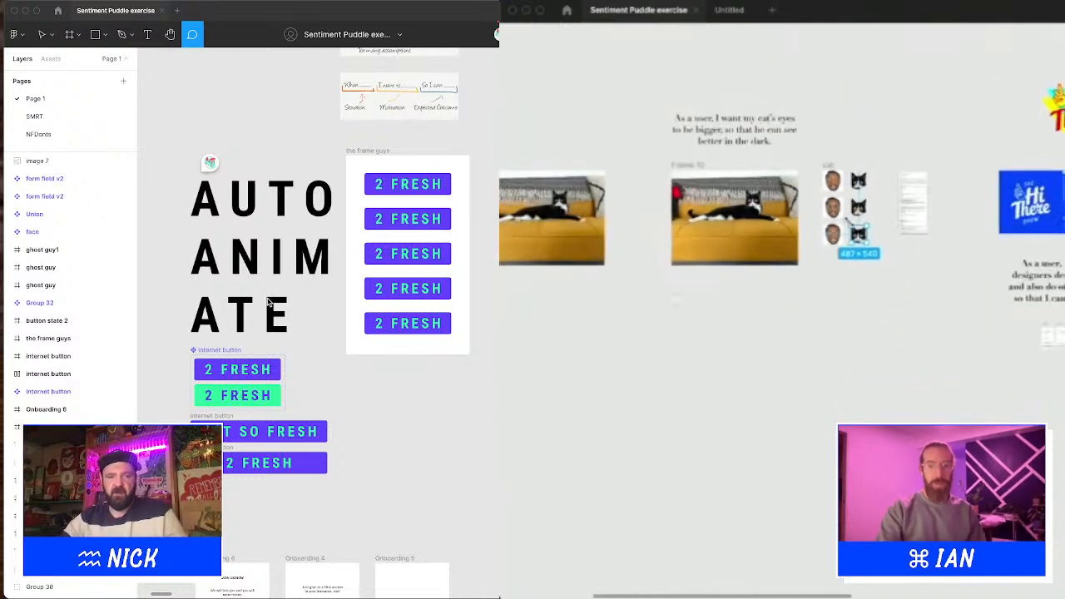
{"action": "scroll", "coordinate": [793, 226], "scroll_direction": "up", "scroll_amount": 4}
{"action": "scroll", "coordinate": [907, 207], "scroll_direction": "up", "scroll_amount": 6}
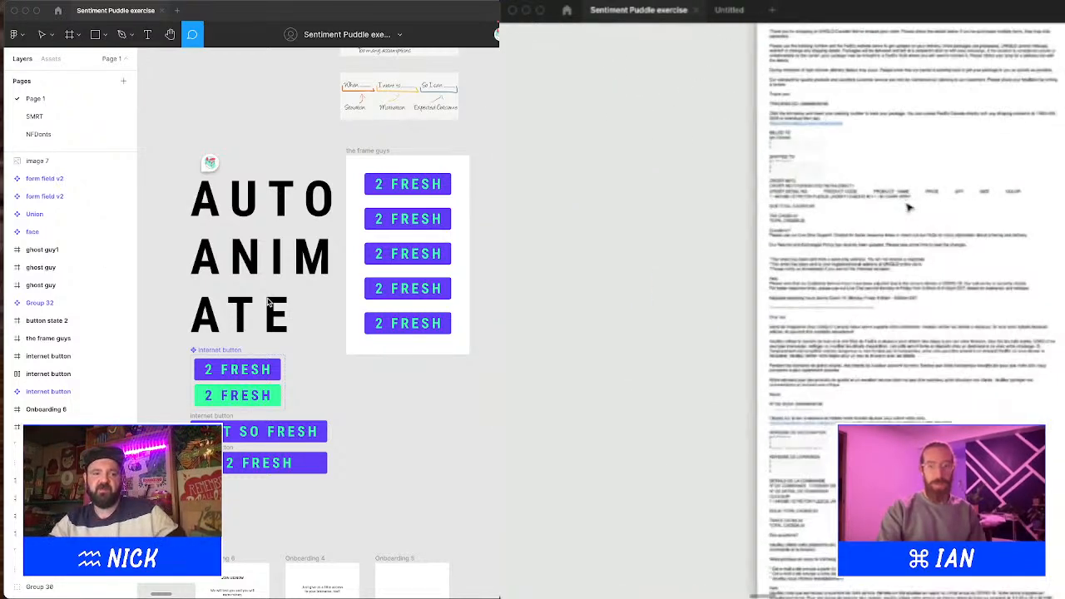
{"action": "scroll", "coordinate": [908, 207], "scroll_direction": "down", "scroll_amount": 10}
{"action": "scroll", "coordinate": [907, 207], "scroll_direction": "down", "scroll_amount": 5}
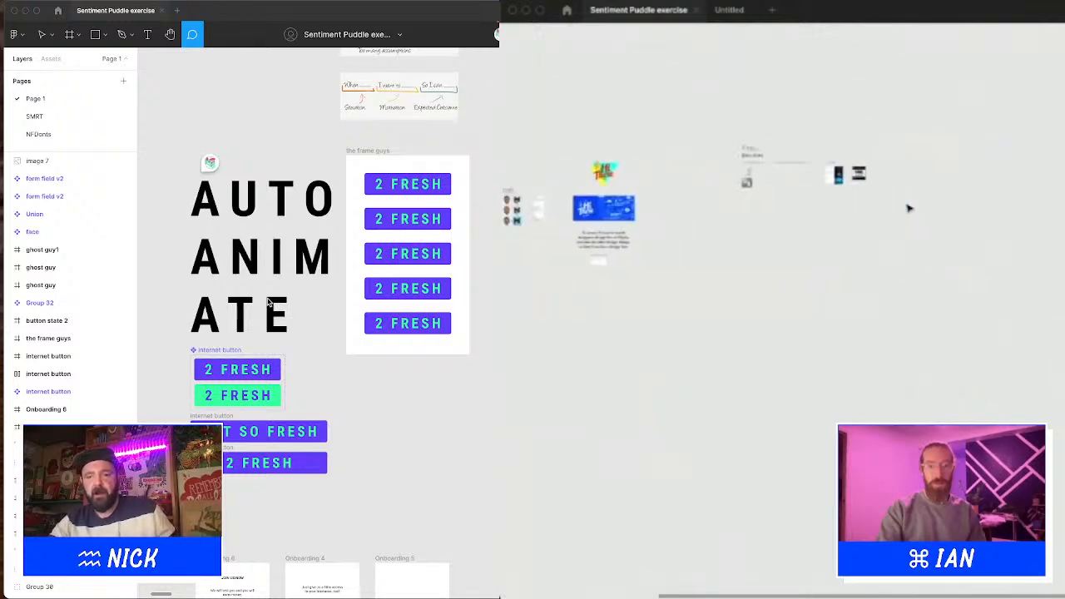
{"action": "scroll", "coordinate": [842, 265], "scroll_direction": "up", "scroll_amount": 4}
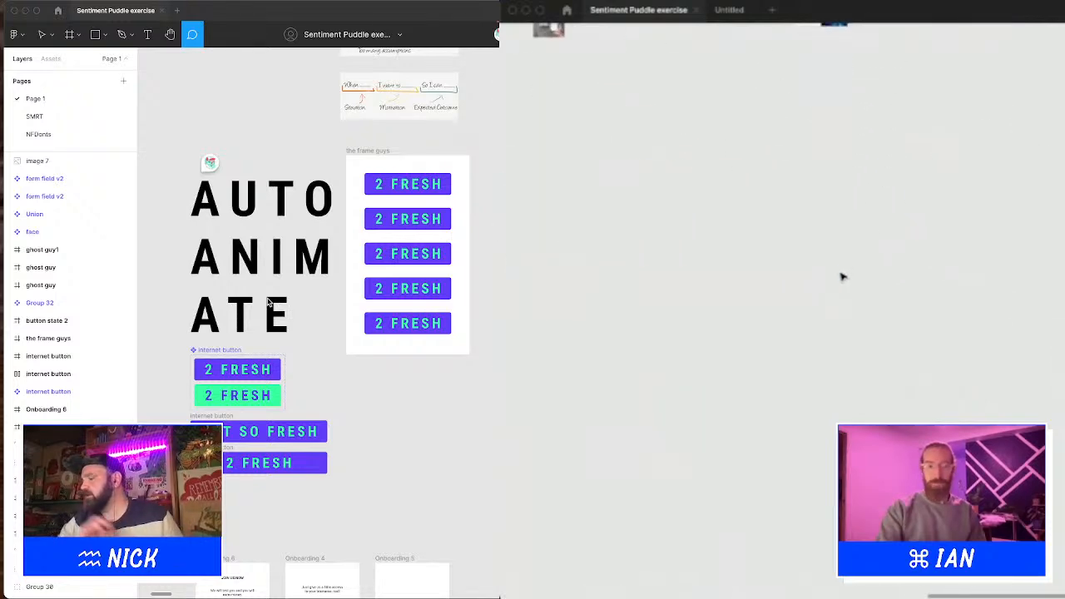
{"action": "scroll", "coordinate": [841, 275], "scroll_direction": "up", "scroll_amount": 3}
{"action": "key", "text": "super+v"}
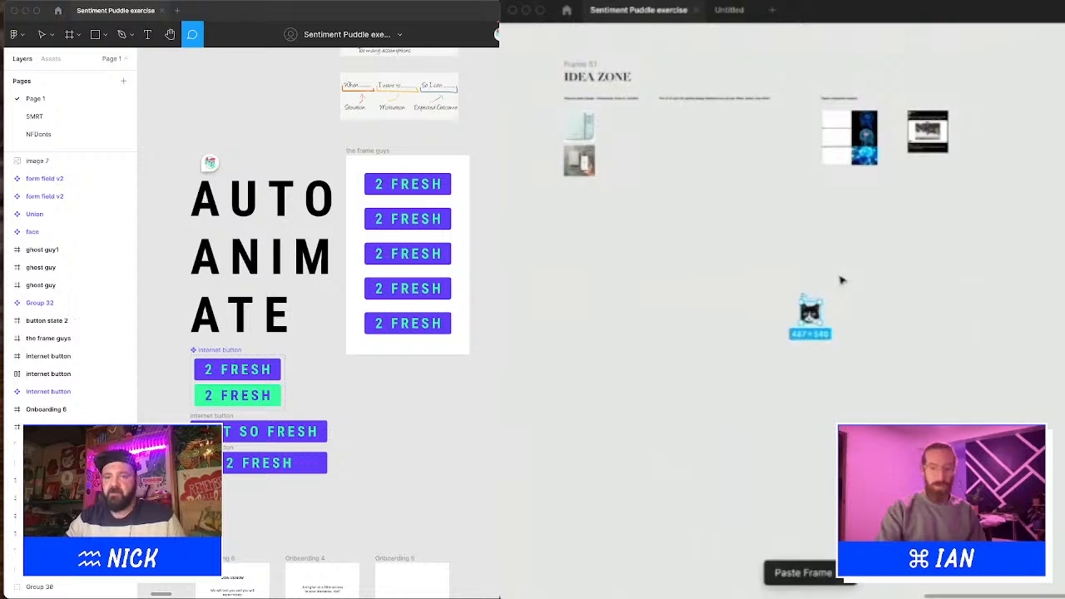
Step: Reposition the pasted cat face frame slightly higher on the canvas and restore the hidden interface
{"action": "scroll", "coordinate": [809, 314], "scroll_direction": "up", "scroll_amount": 6}
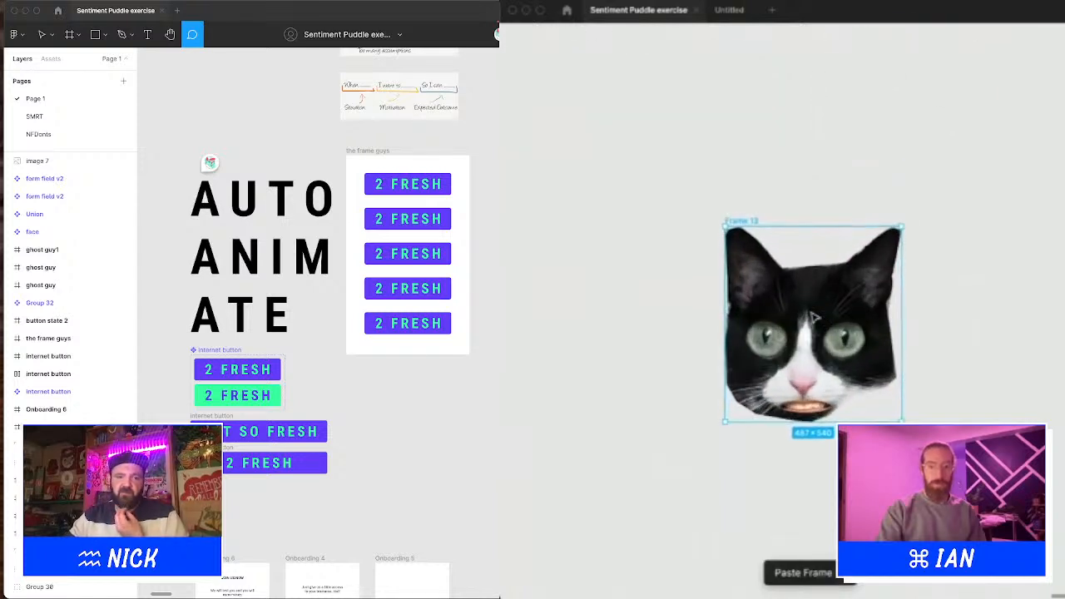
{"action": "left_click_drag", "start_coordinate": [745, 218], "coordinate": [726, 162]}
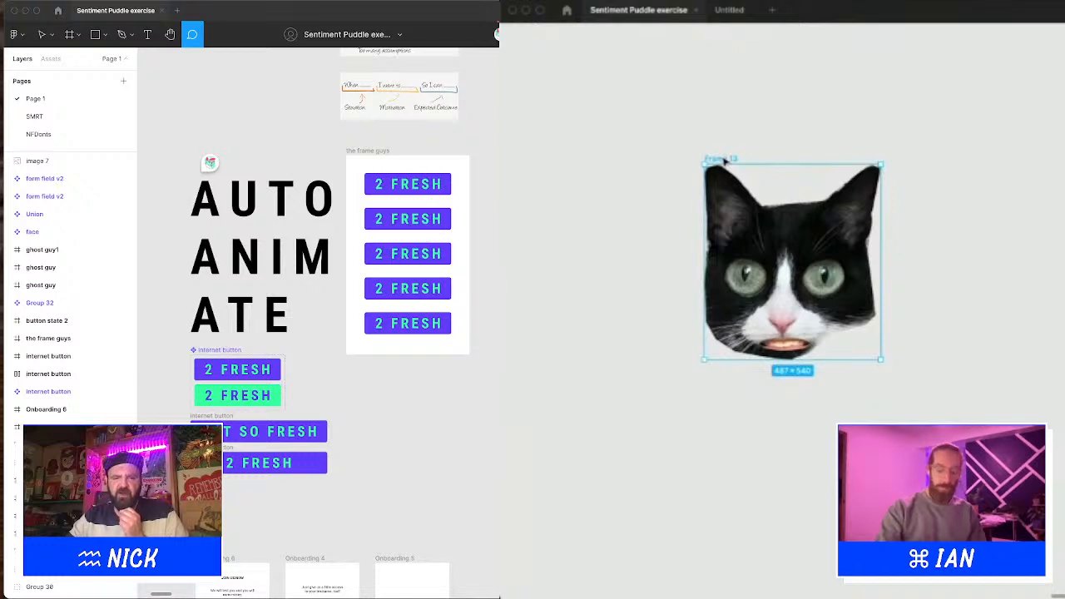
{"action": "key", "text": "super+backslash"}
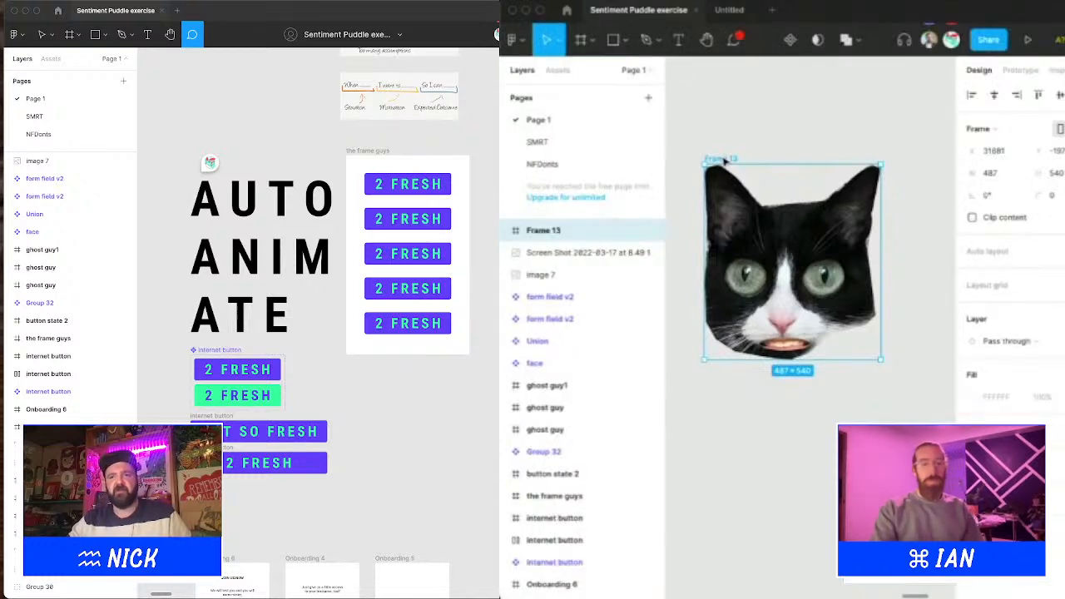
Step: Try auto layout on the pasted cat face frame and undo it
{"action": "left_click", "coordinate": [1064, 252]}
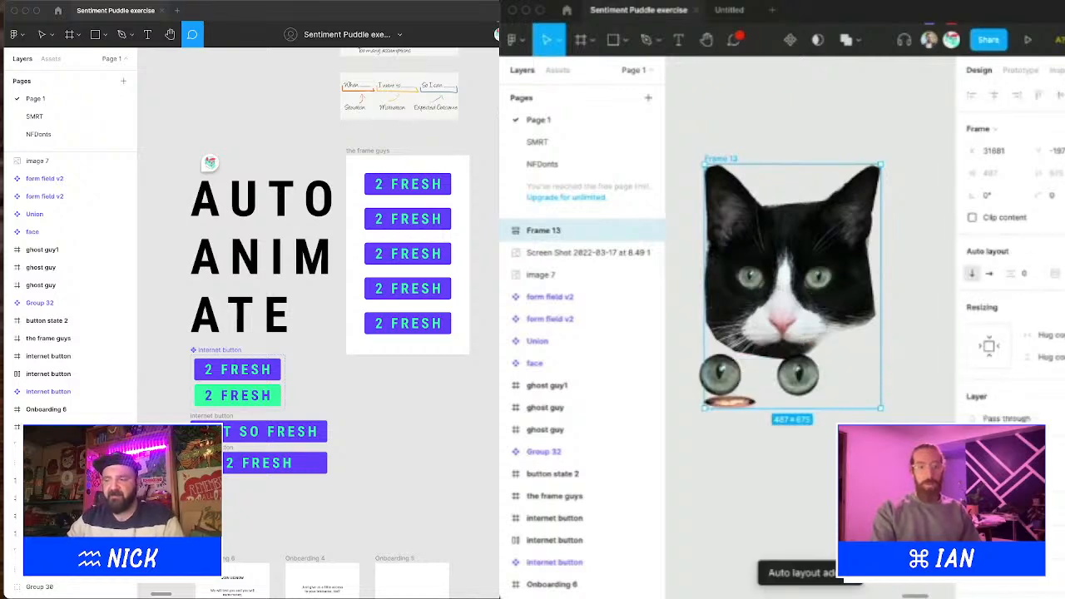
{"action": "key", "text": "super+z"}
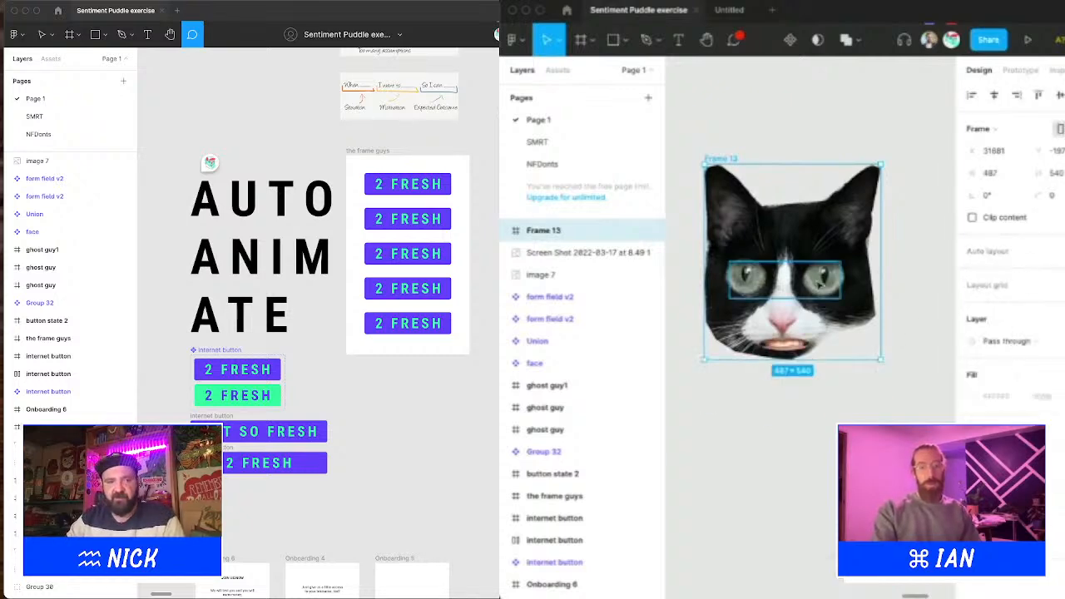
Step: Stretch the eyes frame inside the cat face sideways in both directions to a width of 487
{"action": "left_click", "coordinate": [820, 281]}
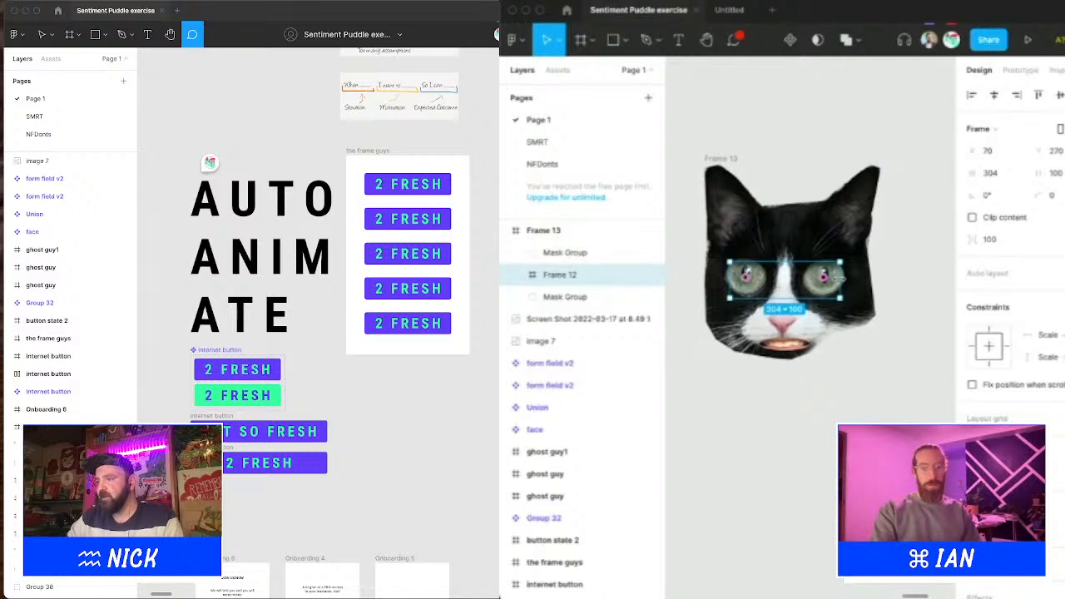
{"action": "left_click_drag", "start_coordinate": [839, 278], "coordinate": [883, 283]}
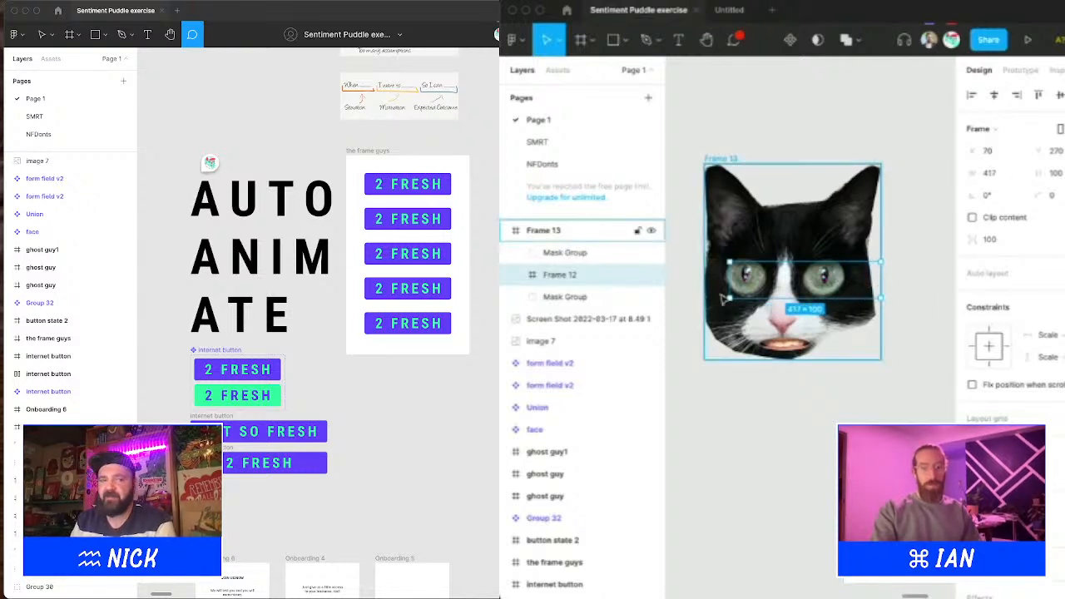
{"action": "left_click_drag", "start_coordinate": [727, 282], "coordinate": [702, 283]}
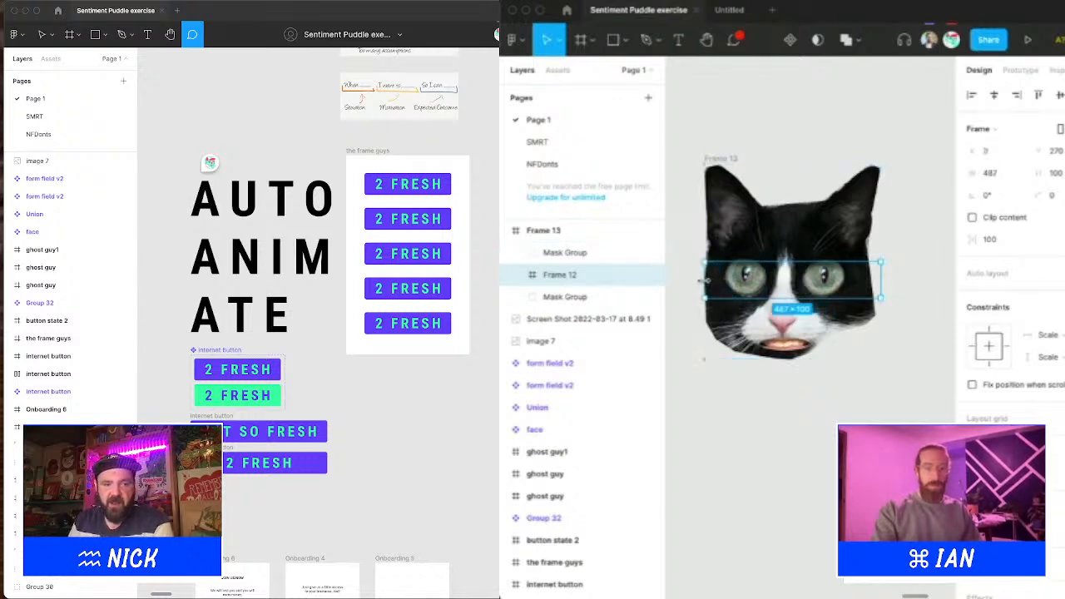
Step: Wrap the cat's mouth mask group in its own frame inside the cat face
{"action": "left_click", "coordinate": [790, 350]}
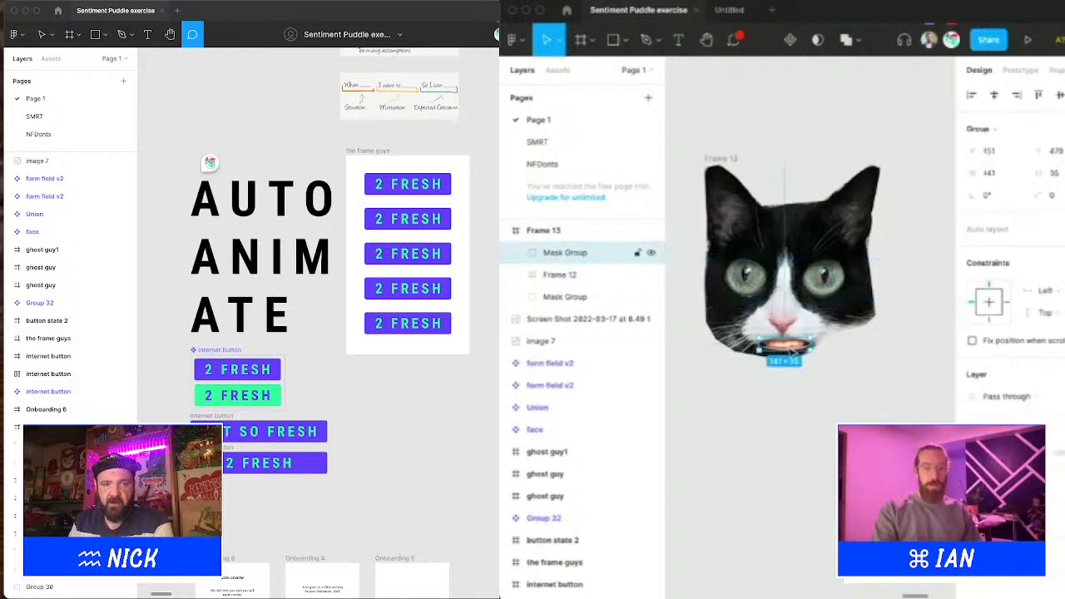
{"action": "key", "text": "super+alt+g"}
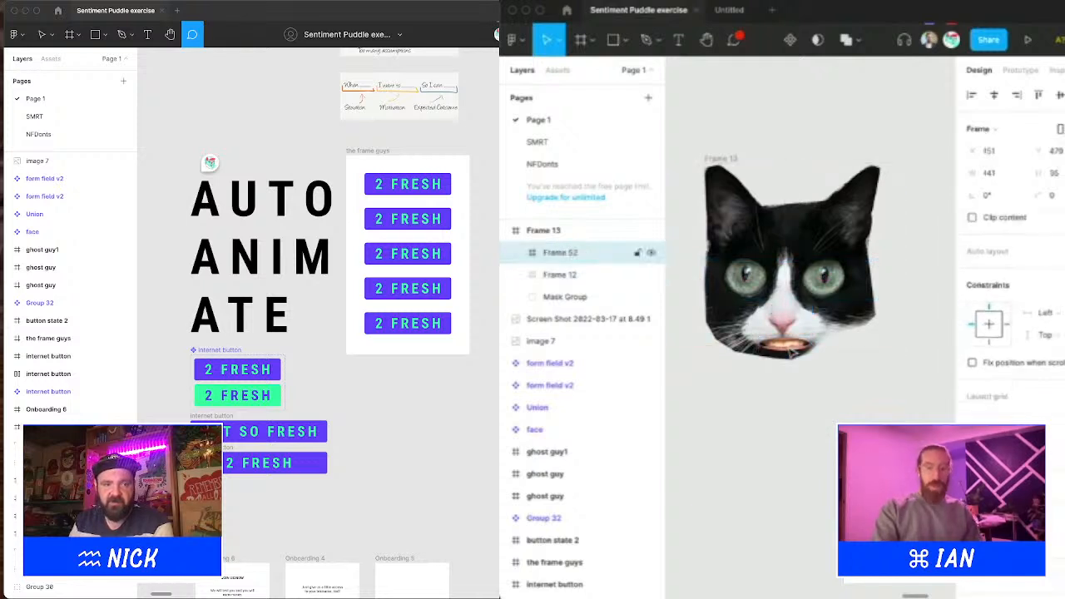
{"action": "left_click_drag", "start_coordinate": [792, 352], "coordinate": [793, 350]}
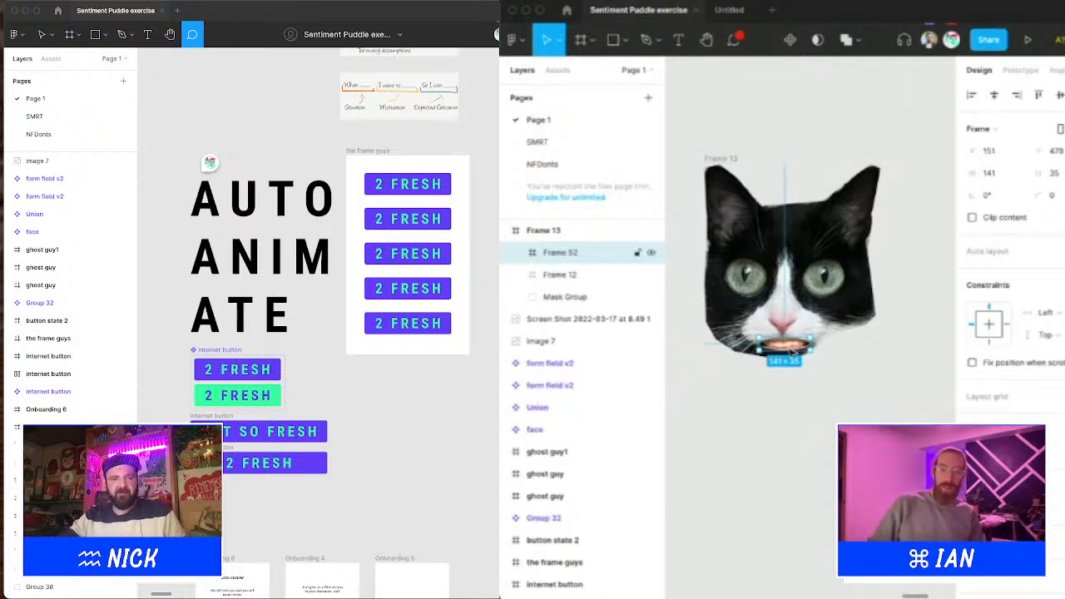
Step: Stretch the mouth frame to both side edges of the cat face, giving it a width of 487
{"action": "scroll", "coordinate": [790, 350], "scroll_direction": "up", "scroll_amount": 5}
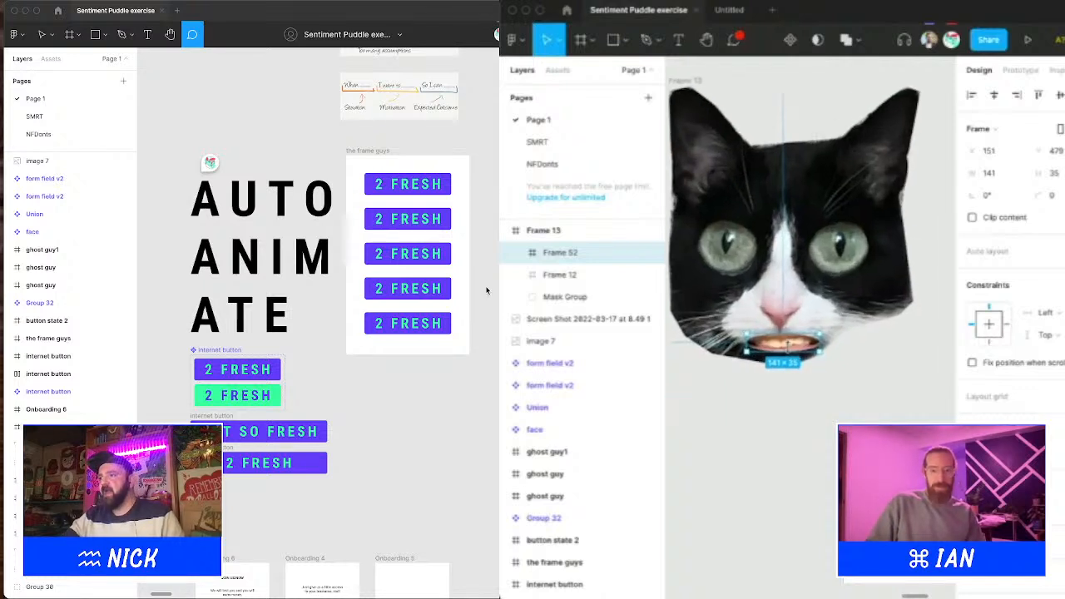
{"action": "left_click_drag", "start_coordinate": [820, 343], "coordinate": [920, 343]}
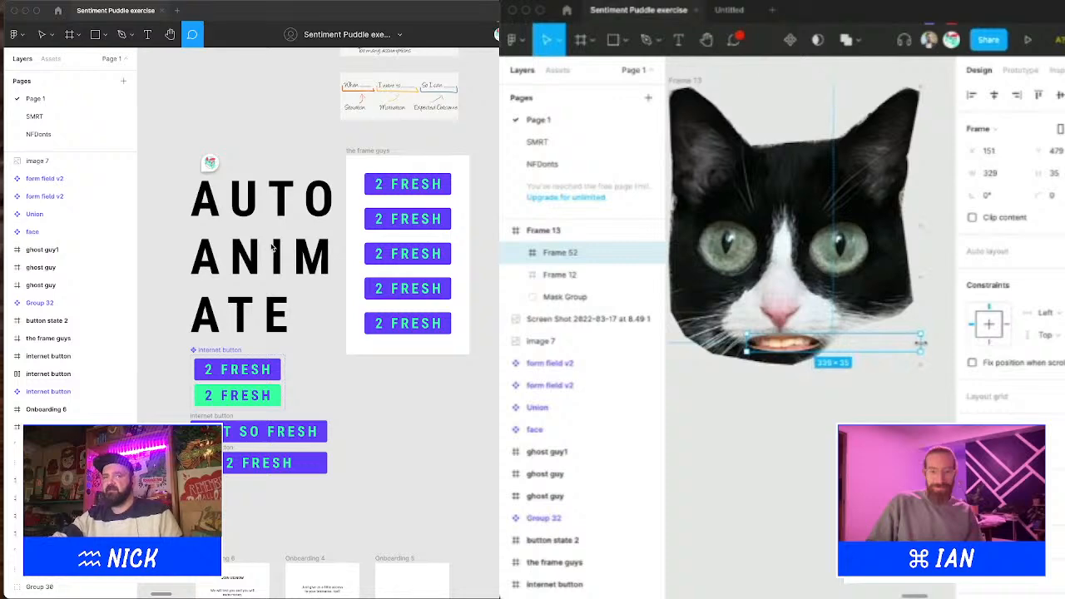
{"action": "scroll", "coordinate": [878, 347], "scroll_direction": "left", "scroll_amount": 5}
{"action": "scroll", "coordinate": [876, 347], "scroll_direction": "right", "scroll_amount": 4}
{"action": "scroll", "coordinate": [273, 249], "scroll_direction": "down", "scroll_amount": 1}
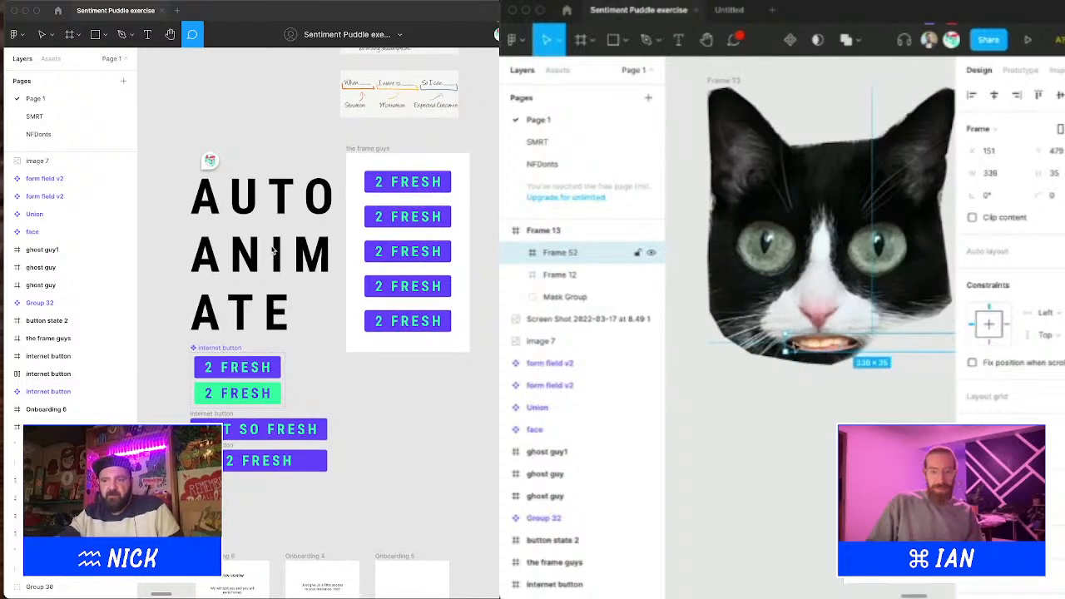
{"action": "scroll", "coordinate": [789, 341], "scroll_direction": "left", "scroll_amount": 1}
{"action": "scroll", "coordinate": [799, 347], "scroll_direction": "left", "scroll_amount": 1}
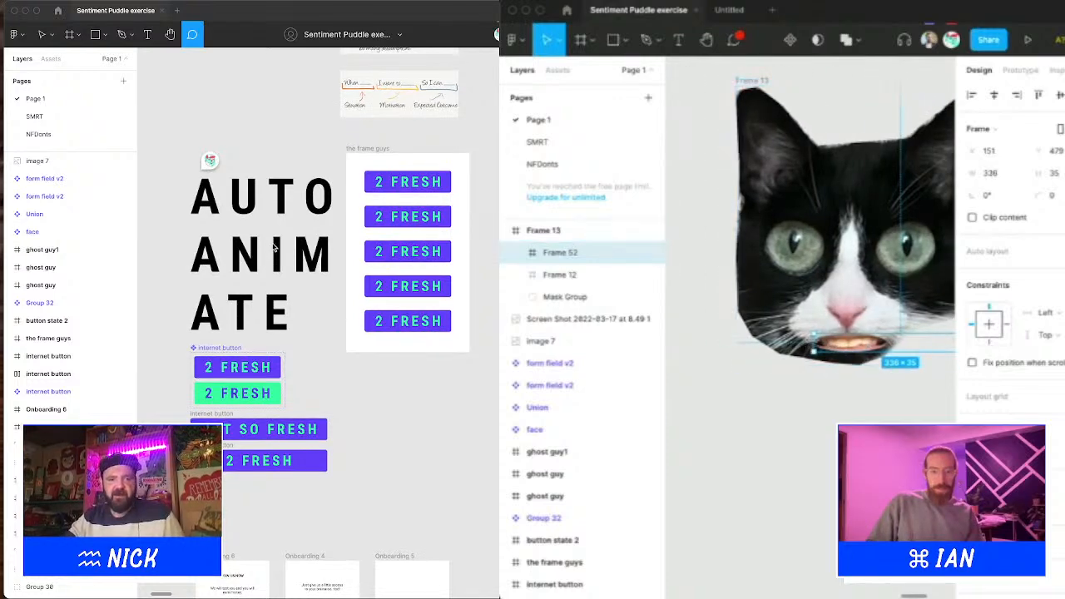
{"action": "left_click_drag", "start_coordinate": [812, 341], "coordinate": [734, 339]}
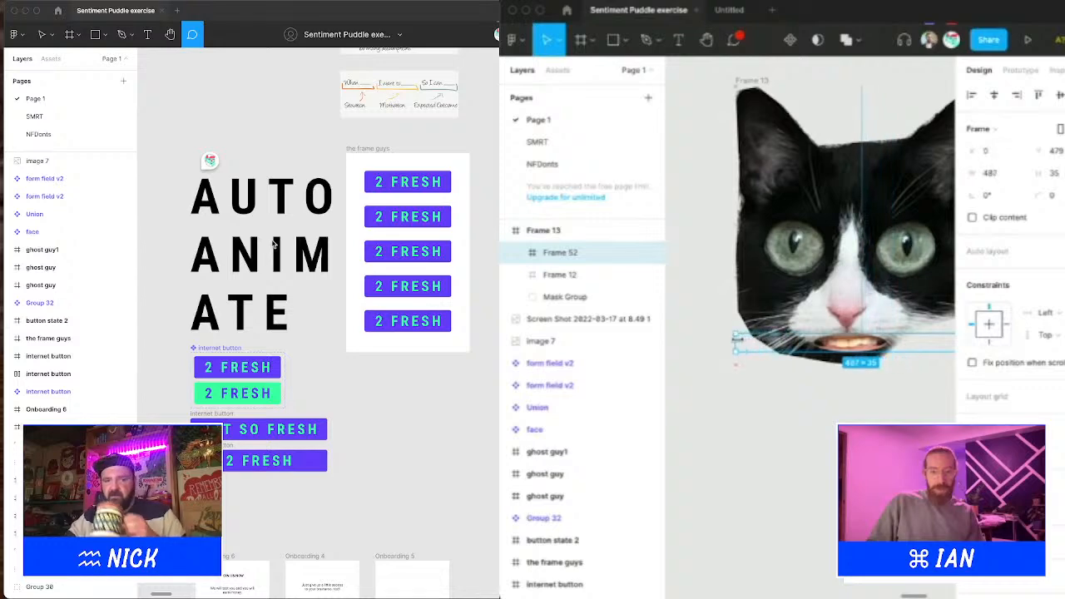
{"action": "scroll", "coordinate": [762, 347], "scroll_direction": "right", "scroll_amount": 5}
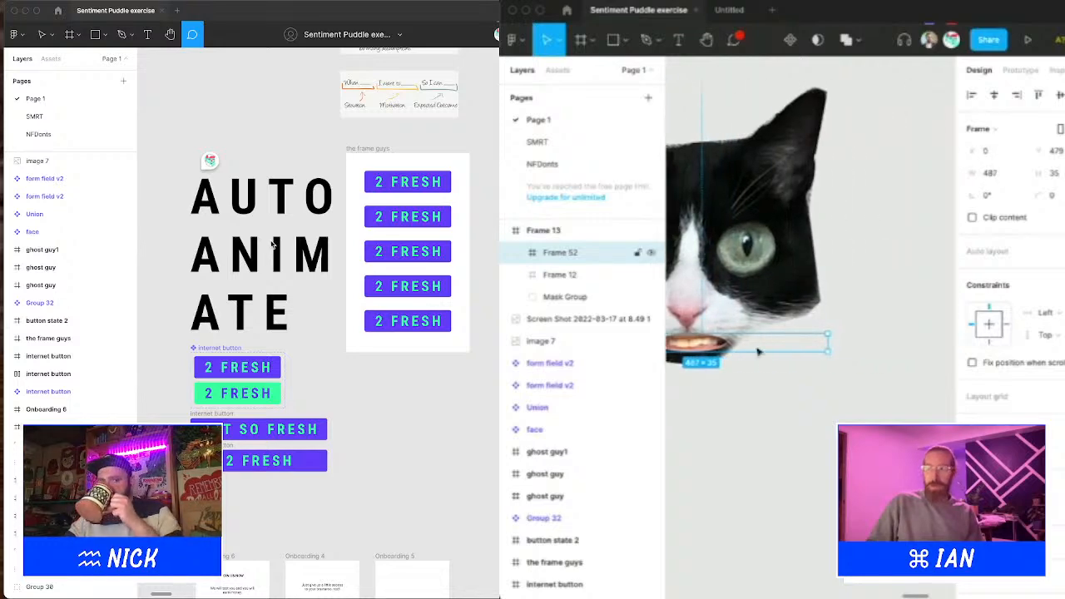
{"action": "scroll", "coordinate": [759, 351], "scroll_direction": "left", "scroll_amount": 5}
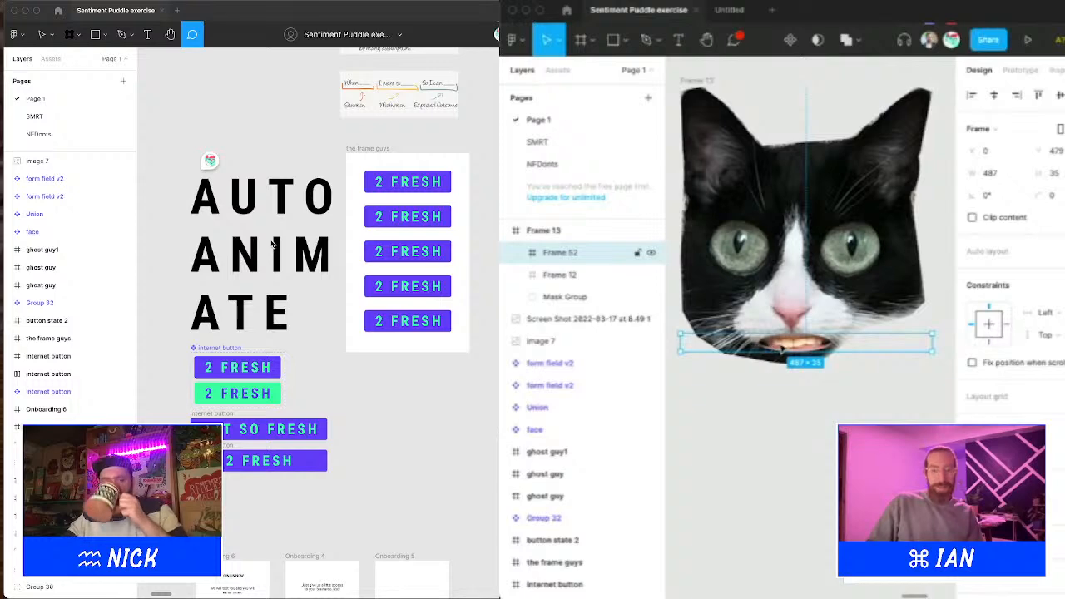
Step: Try widening the whole cat face frame from its side edge, and undo the change
{"action": "scroll", "coordinate": [782, 350], "scroll_direction": "down", "scroll_amount": 3}
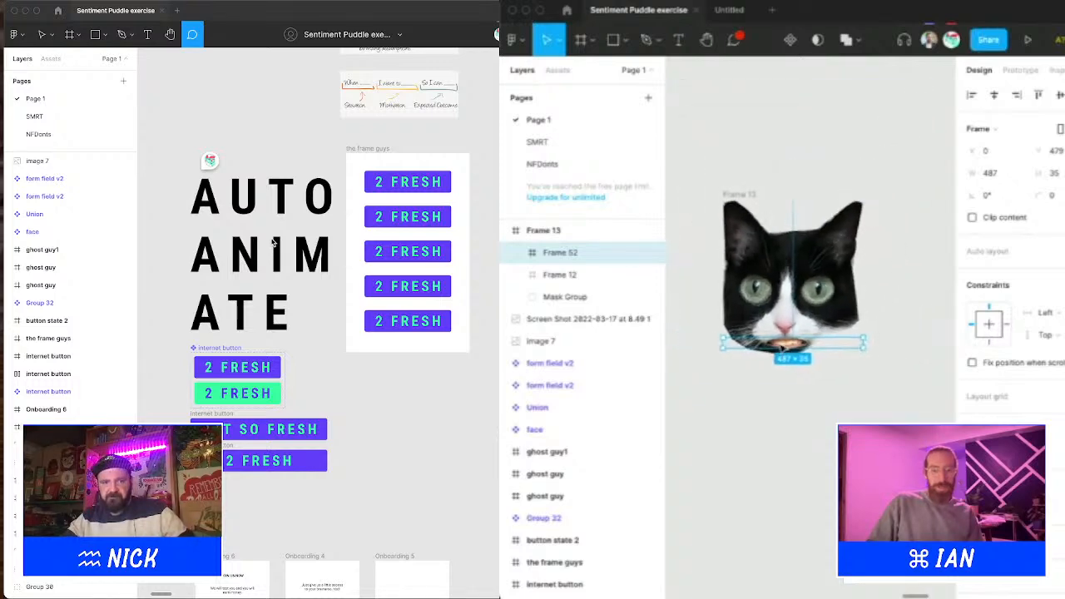
{"action": "left_click", "coordinate": [747, 195]}
{"action": "left_click_drag", "start_coordinate": [864, 275], "coordinate": [902, 270]}
{"action": "key", "text": "super+z"}
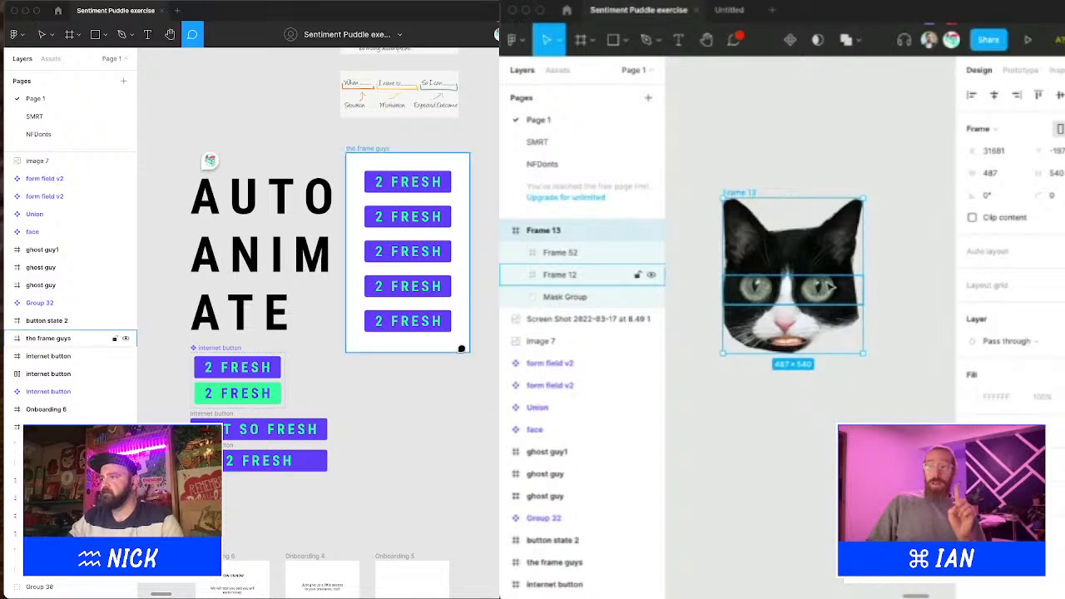
Step: Try enlarging the cat face frame diagonally from its corner, and undo the resize
{"action": "scroll", "coordinate": [448, 316], "scroll_direction": "down", "scroll_amount": 5}
{"action": "scroll", "coordinate": [448, 316], "scroll_direction": "down", "scroll_amount": 5}
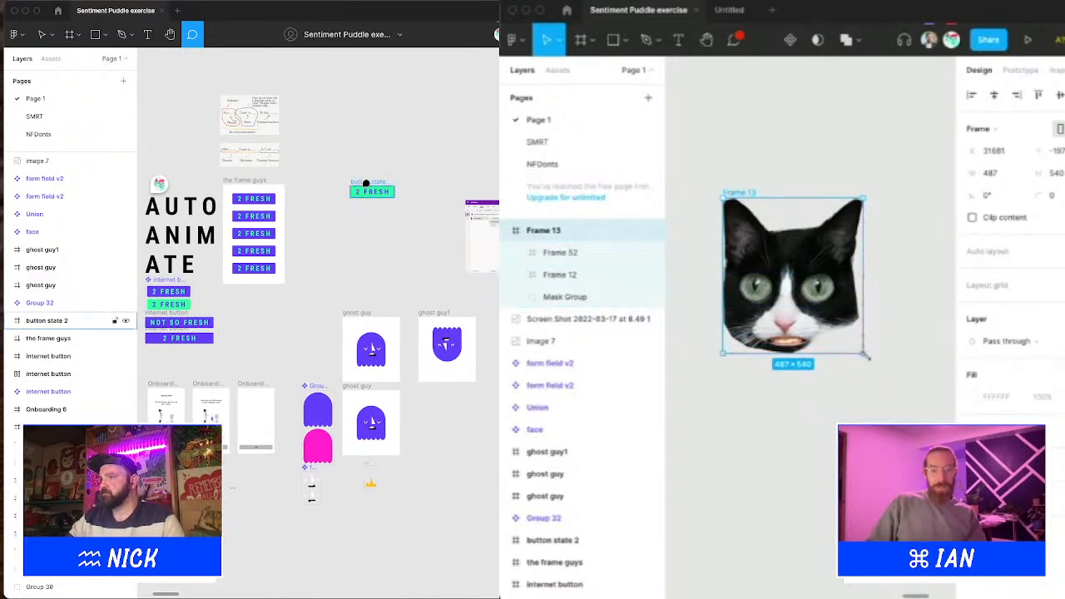
{"action": "left_click_drag", "start_coordinate": [862, 352], "coordinate": [898, 391]}
{"action": "key", "text": "super+z"}
{"action": "key", "text": "Escape"}
{"action": "left_click_drag", "start_coordinate": [378, 184], "coordinate": [347, 152]}
Step: Set the constraints of the right eye 2 group to Left and right horizontally and Top and bottom vertically
{"action": "double_click", "coordinate": [814, 293]}
{"action": "key", "text": "z"}
{"action": "left_click_drag", "start_coordinate": [270, 115], "coordinate": [483, 199]}
{"action": "left_click", "coordinate": [1057, 292]}
{"action": "left_click", "coordinate": [410, 206]}
{"action": "left_click", "coordinate": [1061, 324]}
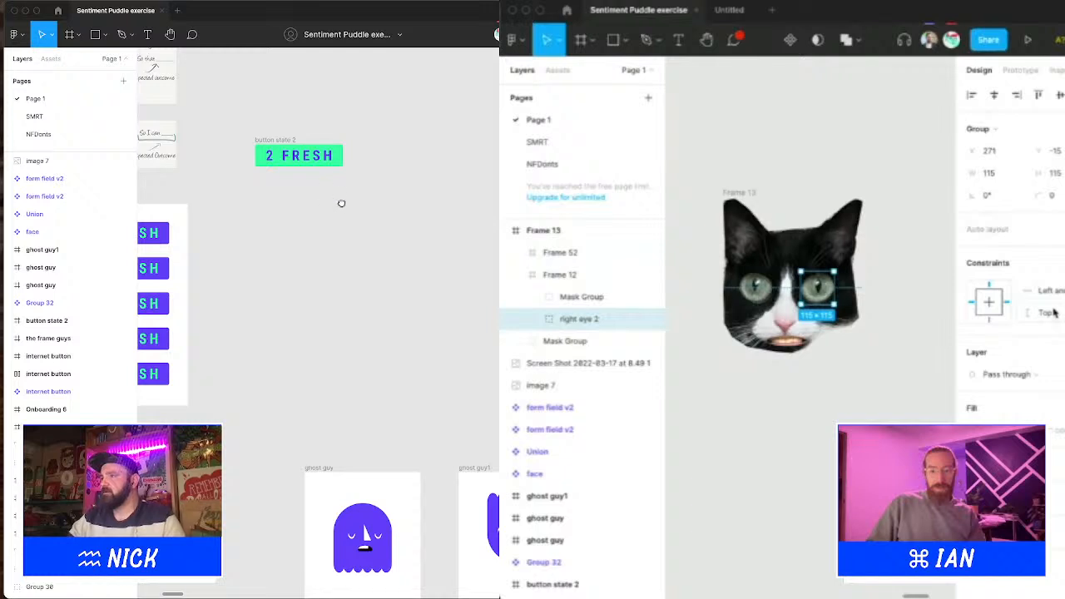
{"action": "left_click", "coordinate": [1053, 312]}
{"action": "scroll", "coordinate": [341, 203], "scroll_direction": "down", "scroll_amount": 6}
{"action": "left_click", "coordinate": [1050, 344]}
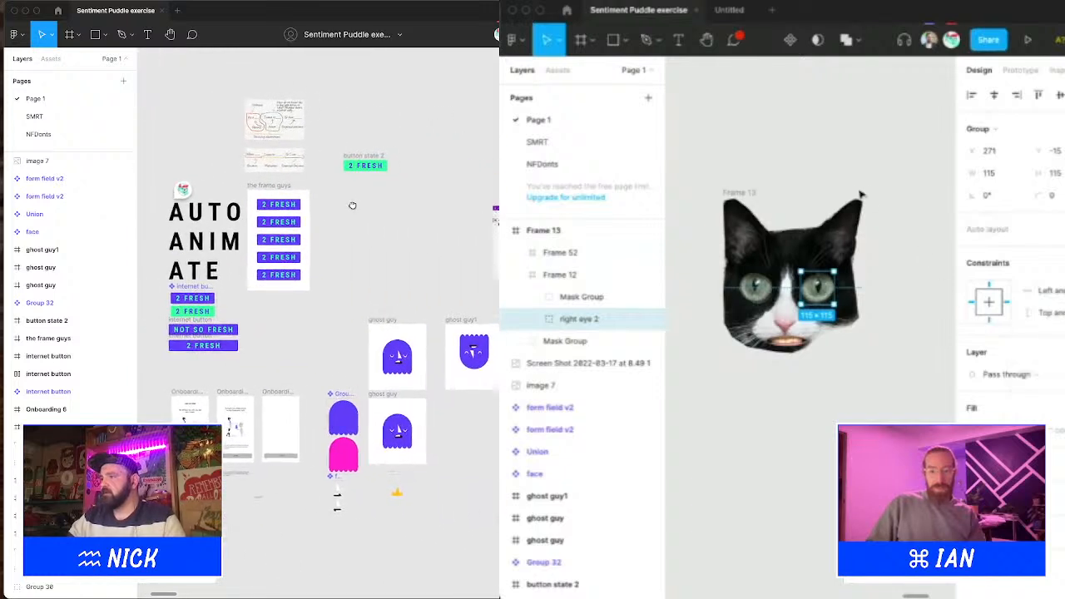
Step: Delete the button state 2 frame and test a large diagonal resize of the cat face frame, undoing only the resize
{"action": "left_click", "coordinate": [364, 158]}
{"action": "left_click", "coordinate": [861, 193]}
{"action": "left_click_drag", "start_coordinate": [865, 351], "coordinate": [934, 450]}
{"action": "key", "text": "Delete"}
{"action": "key", "text": "z"}
{"action": "left_click_drag", "start_coordinate": [294, 140], "coordinate": [498, 327]}
{"action": "key", "text": "super+z"}
Step: Try enlarging the cat face frame to about 617 × 760, and undo it
{"action": "left_click_drag", "start_coordinate": [428, 295], "coordinate": [442, 300]}
{"action": "left_click_drag", "start_coordinate": [862, 351], "coordinate": [899, 417]}
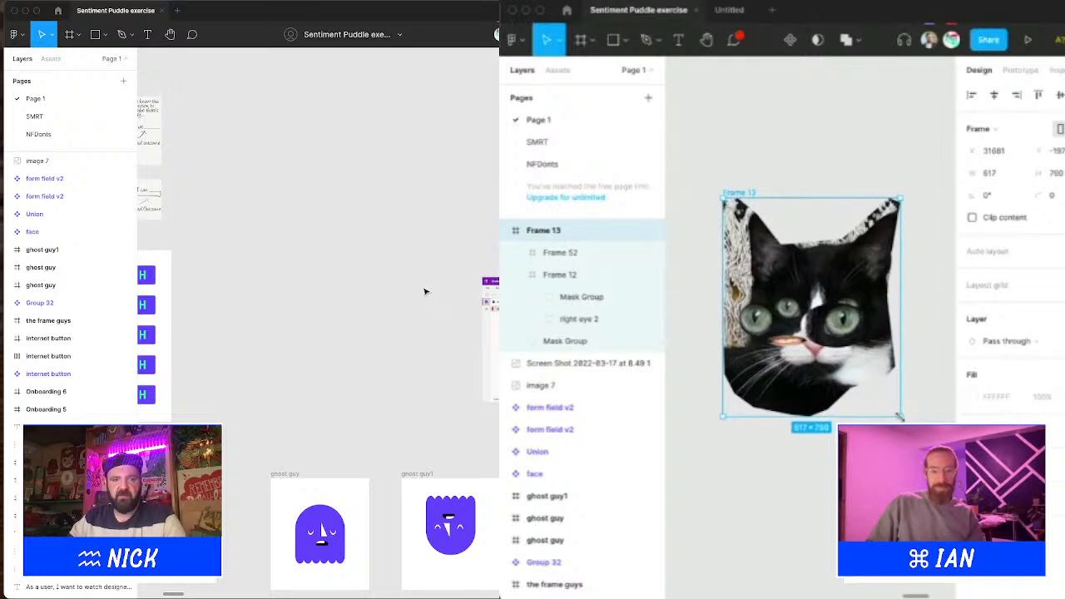
{"action": "scroll", "coordinate": [899, 417], "scroll_direction": "down", "scroll_amount": 2}
{"action": "key", "text": "super+z"}
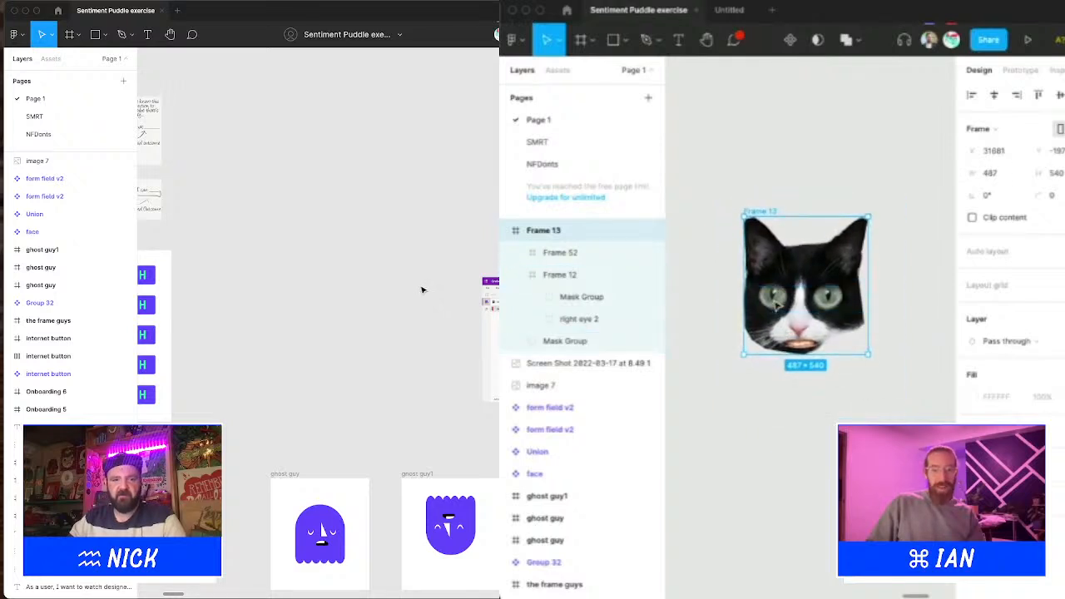
Step: Change the image fill mode of IMG_6834 inside the right eye 2 mask group to Crop
{"action": "left_click", "coordinate": [826, 301]}
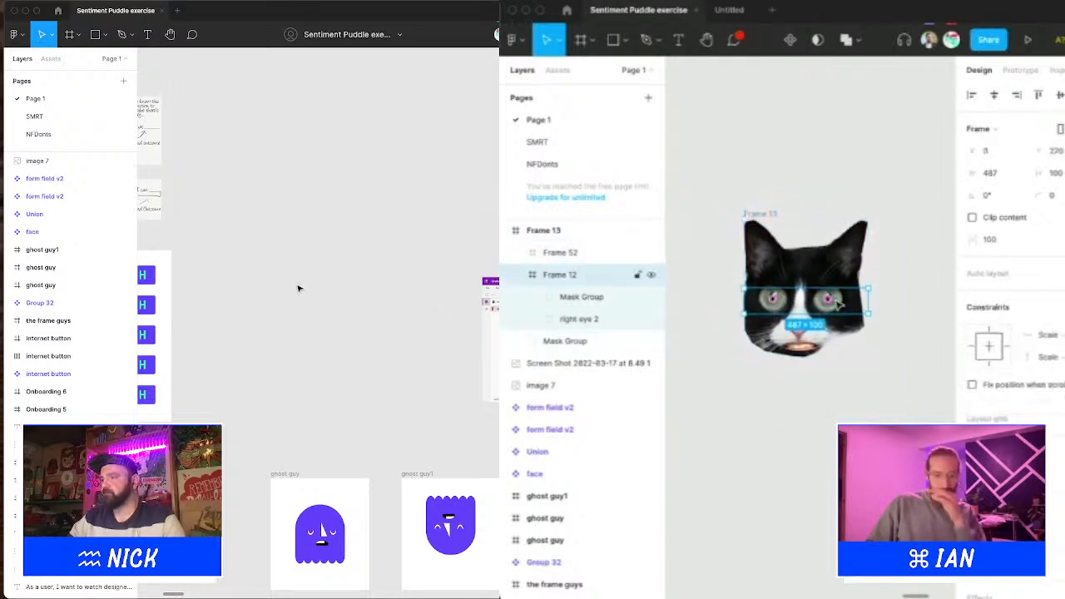
{"action": "mouse_move", "coordinate": [297, 285]}
{"action": "left_mouse_down"}
{"action": "mouse_move", "coordinate": [390, 301]}
{"action": "mouse_move", "coordinate": [294, 283]}
{"action": "mouse_move", "coordinate": [311, 287]}
{"action": "left_mouse_up"}
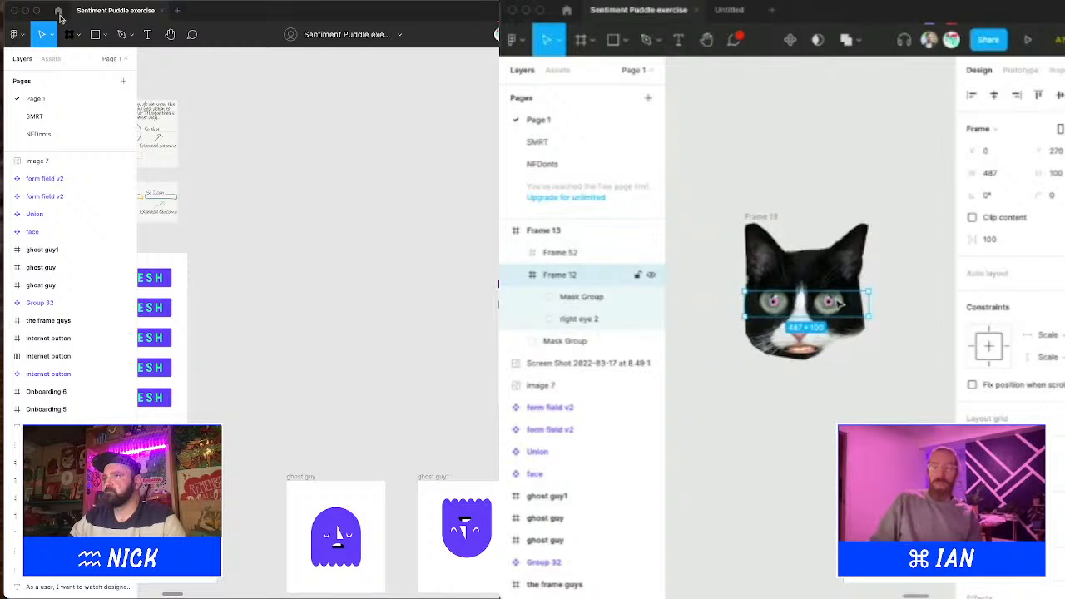
{"action": "scroll", "coordinate": [831, 302], "scroll_direction": "up", "scroll_amount": 5}
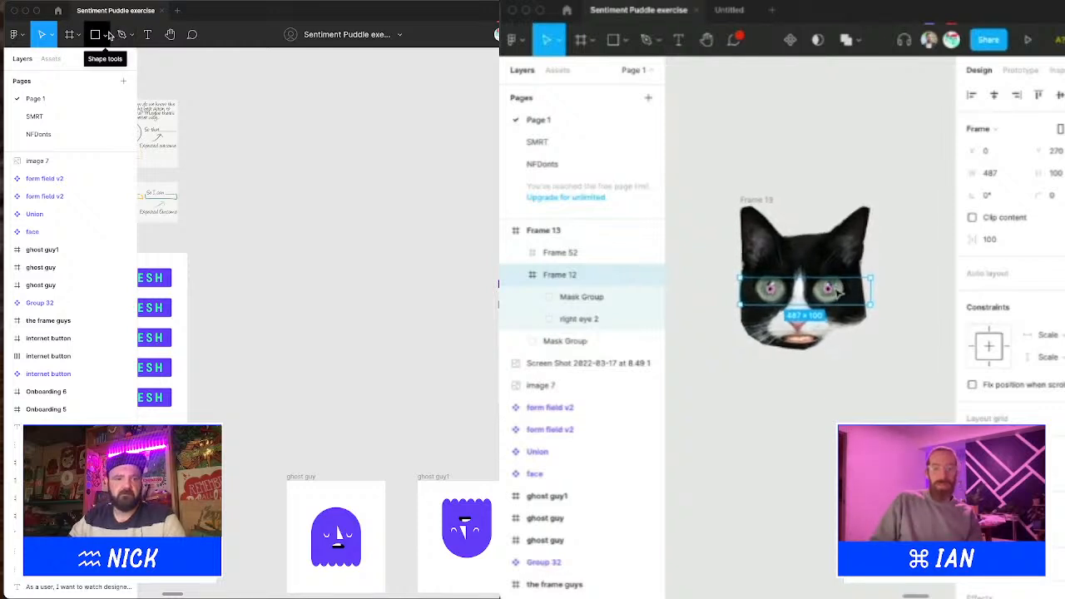
{"action": "double_click", "coordinate": [840, 285]}
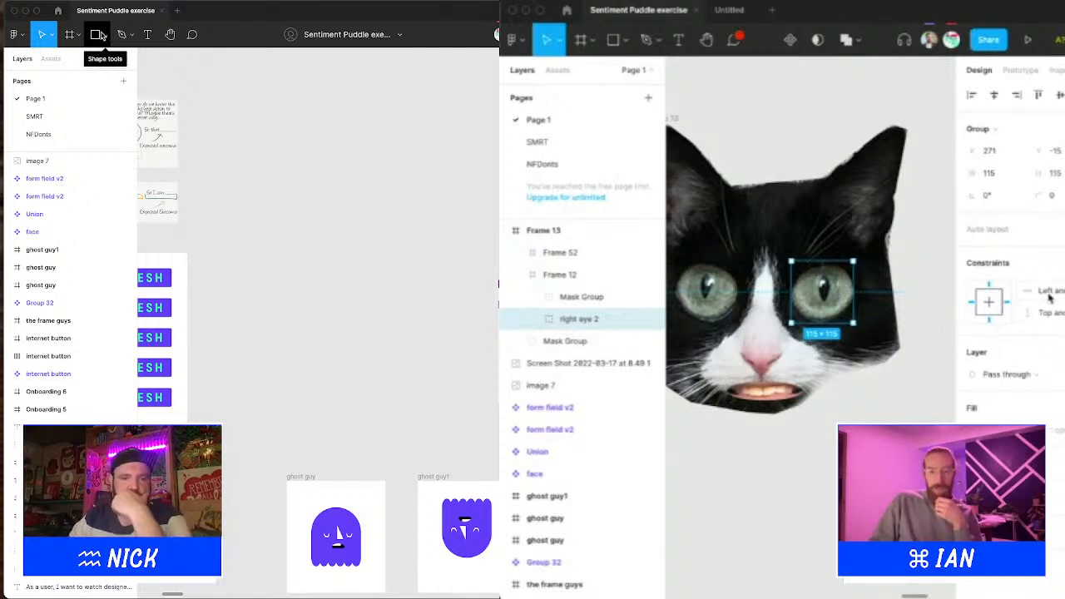
{"action": "double_click", "coordinate": [836, 285]}
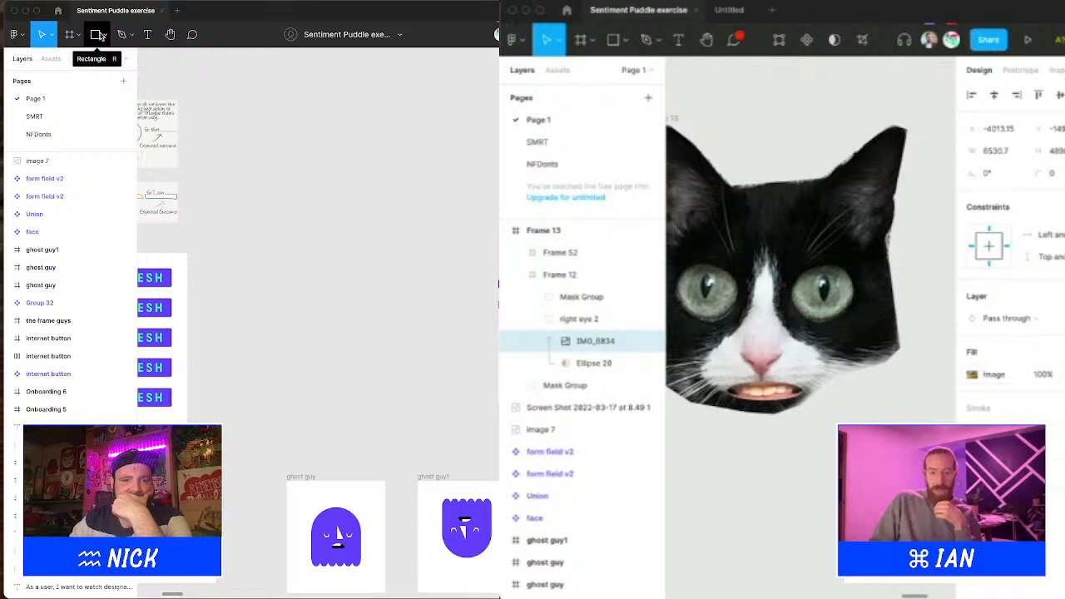
{"action": "left_click", "coordinate": [996, 374]}
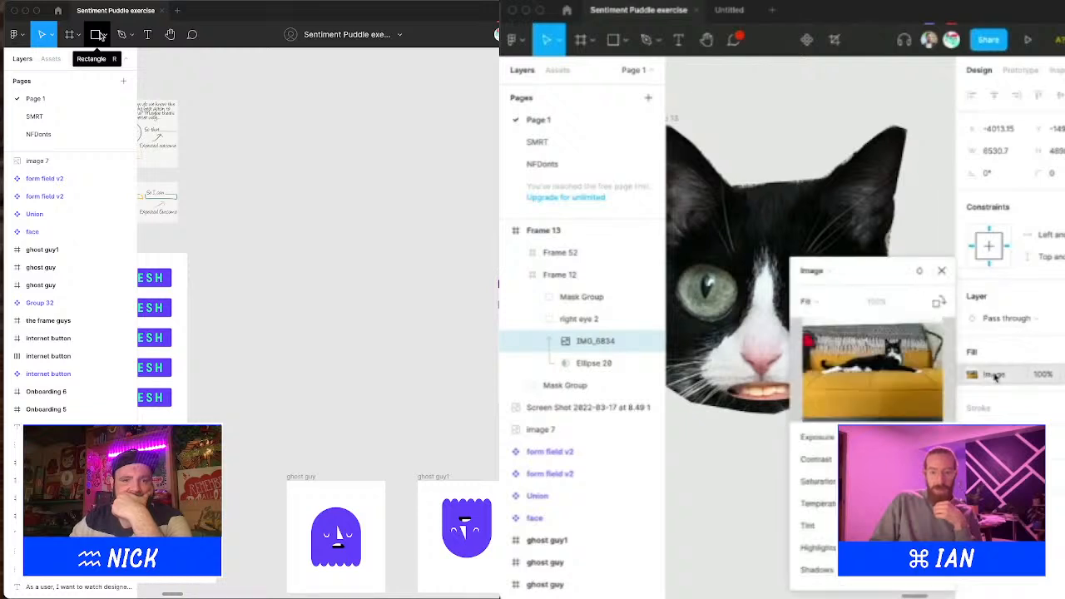
{"action": "left_click", "coordinate": [996, 375]}
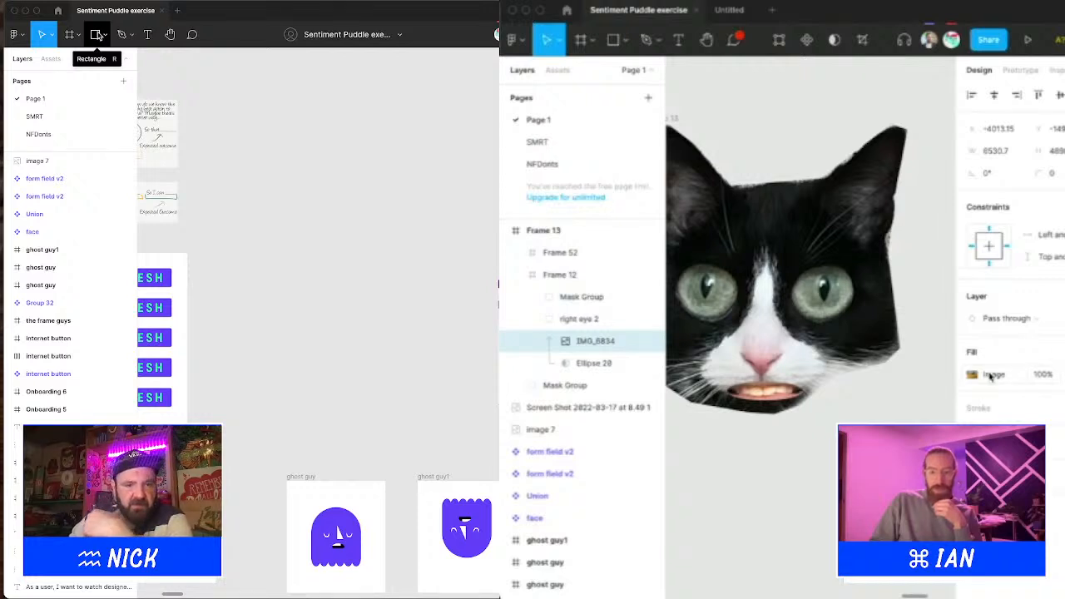
{"action": "left_click", "coordinate": [990, 376]}
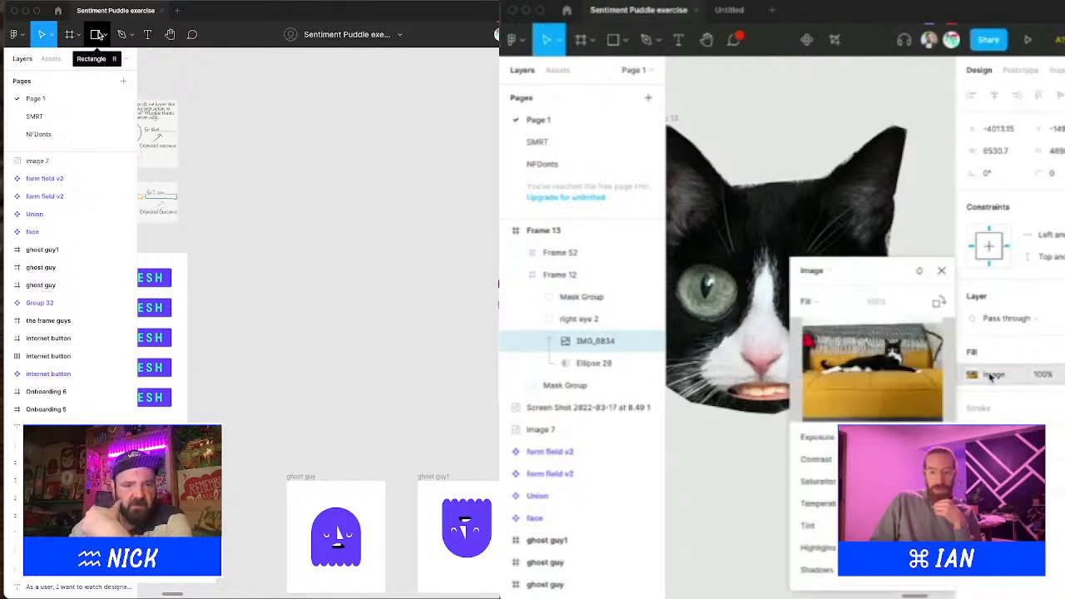
{"action": "left_click", "coordinate": [807, 301]}
{"action": "left_click", "coordinate": [824, 335]}
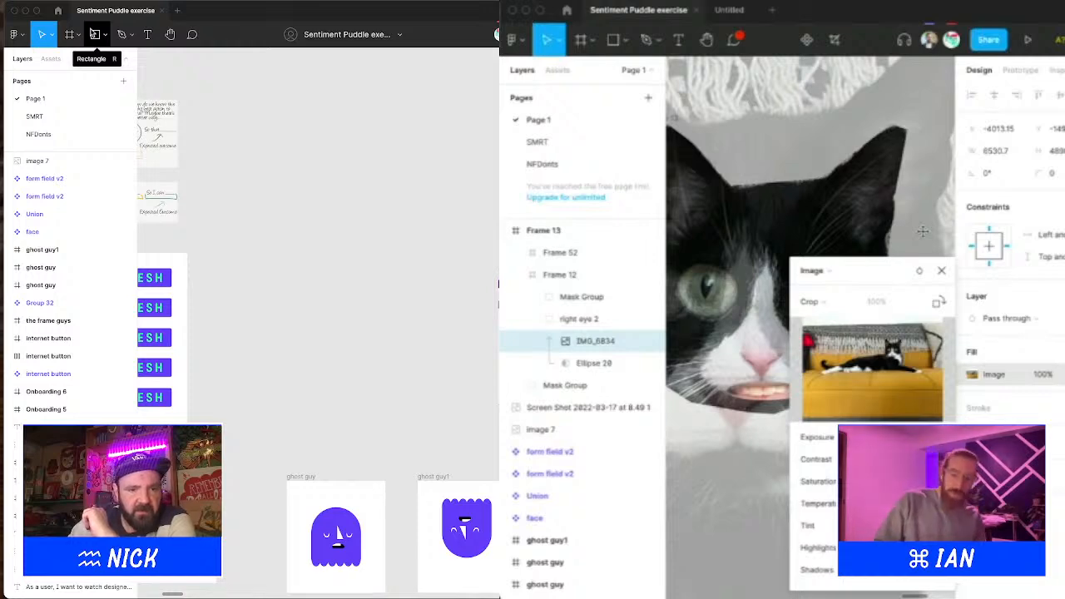
{"action": "key", "text": "Escape"}
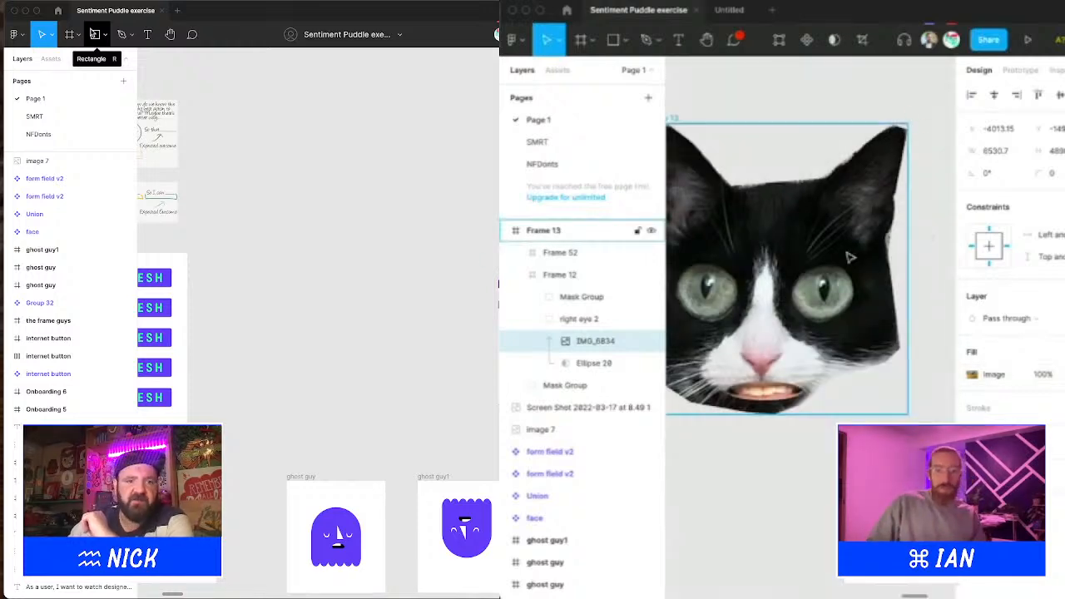
Step: Reopen the image fill settings of the cat's right eye to check the fill mode, and close them
{"action": "left_click", "coordinate": [834, 276]}
{"action": "double_click", "coordinate": [832, 284]}
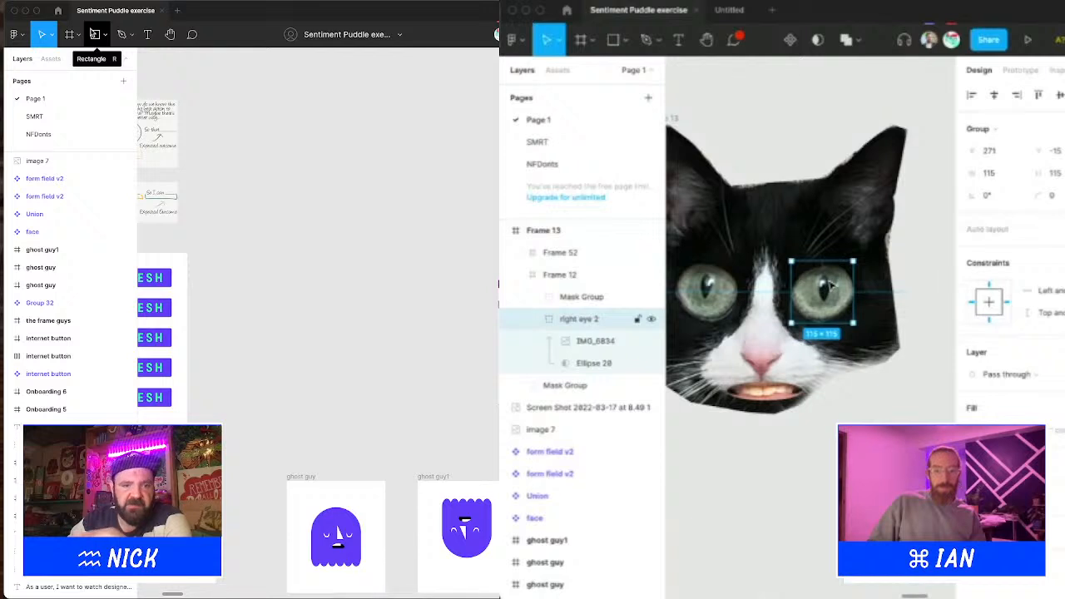
{"action": "double_click", "coordinate": [832, 285]}
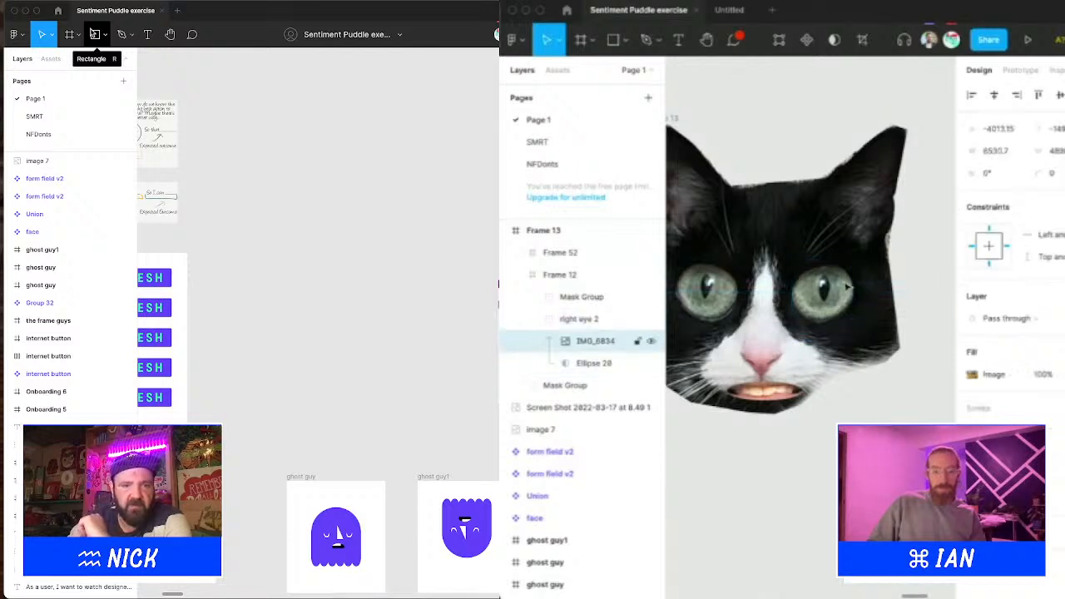
{"action": "double_click", "coordinate": [847, 287]}
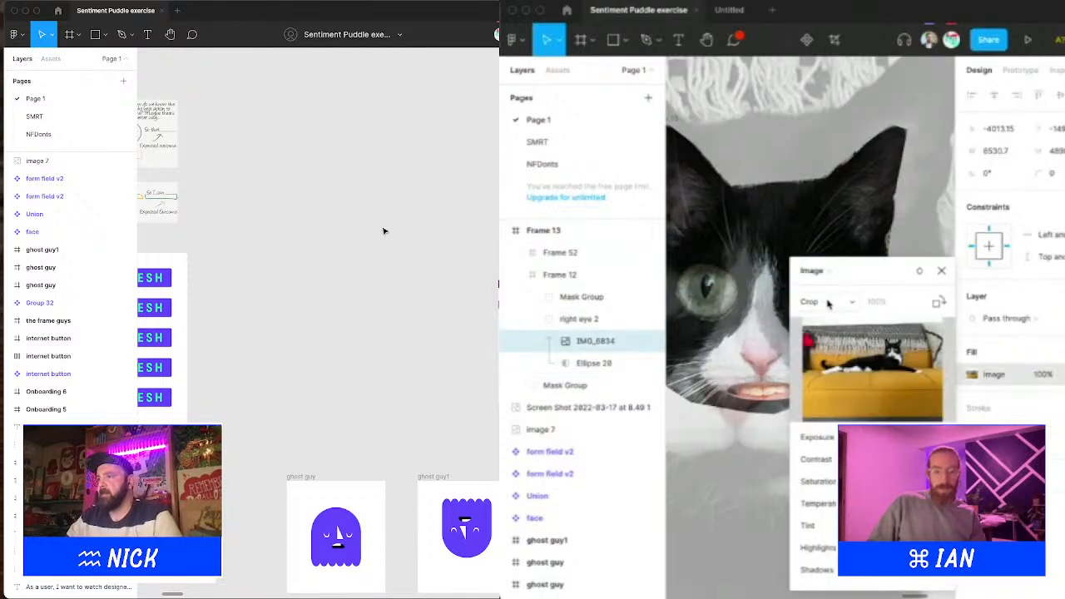
{"action": "scroll", "coordinate": [261, 286], "scroll_direction": "down", "scroll_amount": 3}
{"action": "key", "text": "Escape"}
{"action": "key", "text": "Escape"}
Step: Launch the Flow 4 prototype of the ghost guy frame and try enlarging the cat face frame, undoing the resize
{"action": "left_click_drag", "start_coordinate": [264, 286], "coordinate": [411, 185]}
{"action": "left_click", "coordinate": [832, 142]}
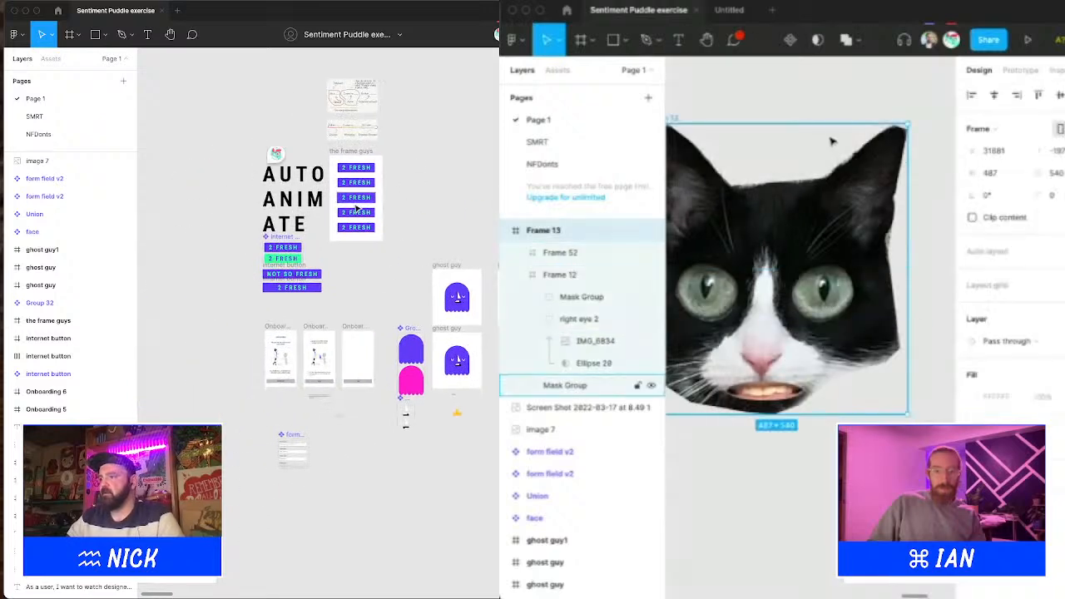
{"action": "scroll", "coordinate": [832, 142], "scroll_direction": "down", "scroll_amount": 3}
{"action": "scroll", "coordinate": [803, 198], "scroll_direction": "right", "scroll_amount": 3}
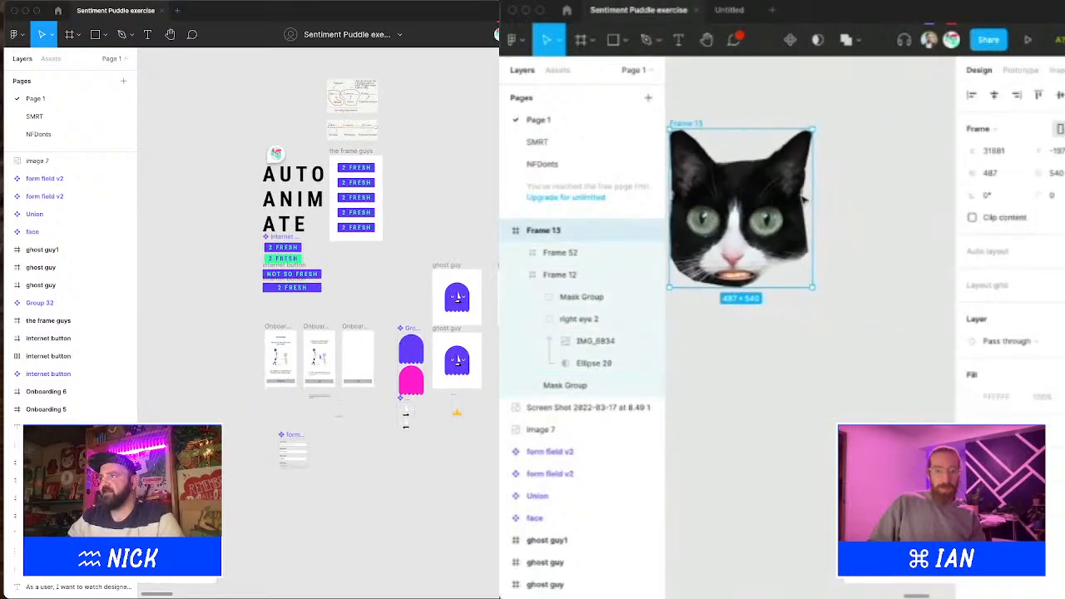
{"action": "key", "text": "shift+e"}
{"action": "left_click", "coordinate": [426, 276]}
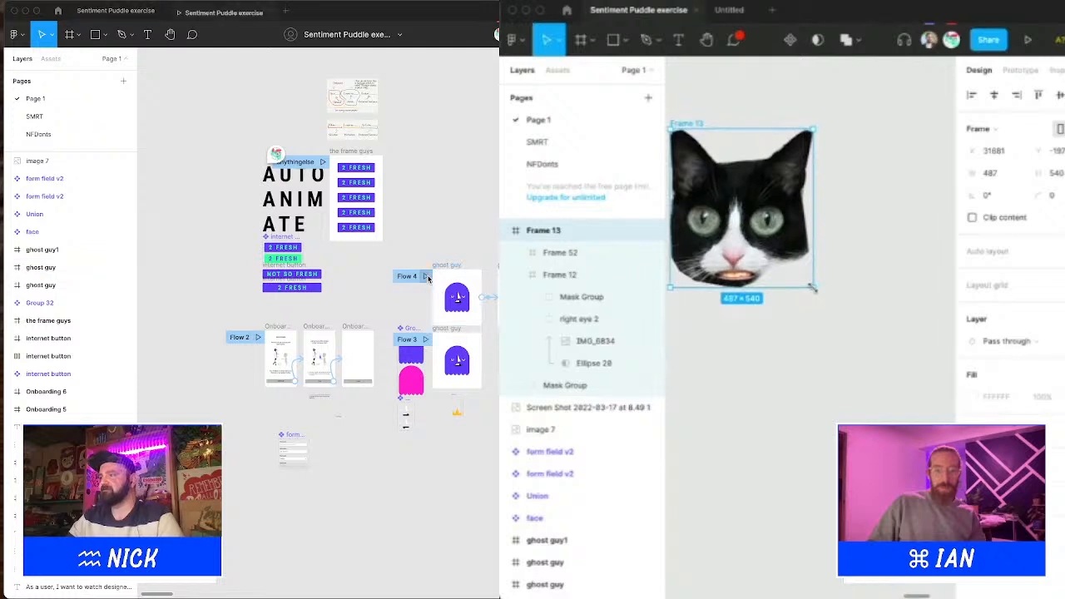
{"action": "left_click_drag", "start_coordinate": [813, 287], "coordinate": [853, 356]}
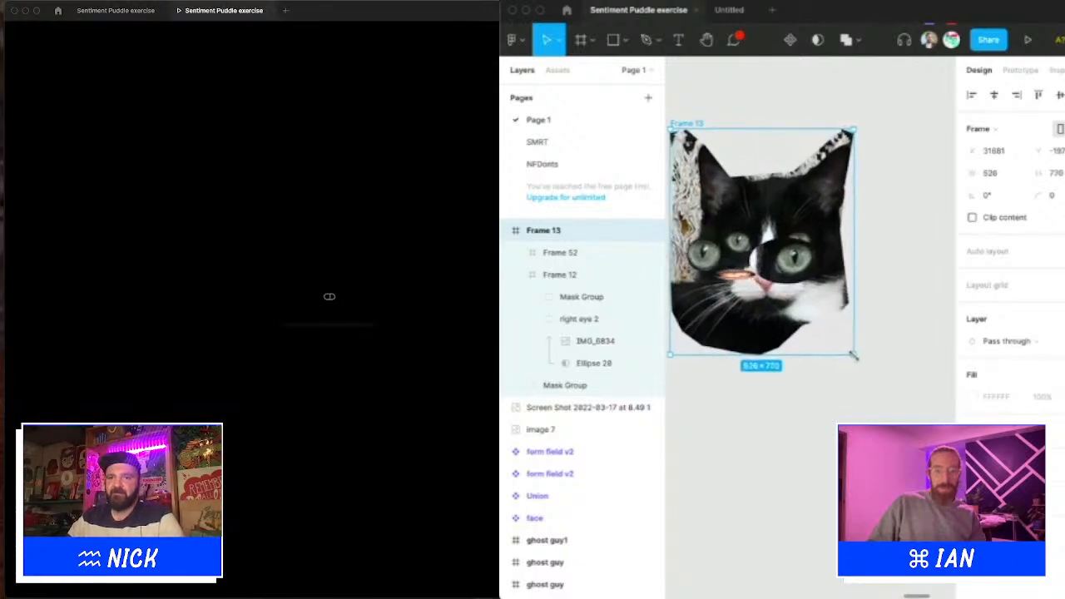
{"action": "key", "text": "ctrl+z"}
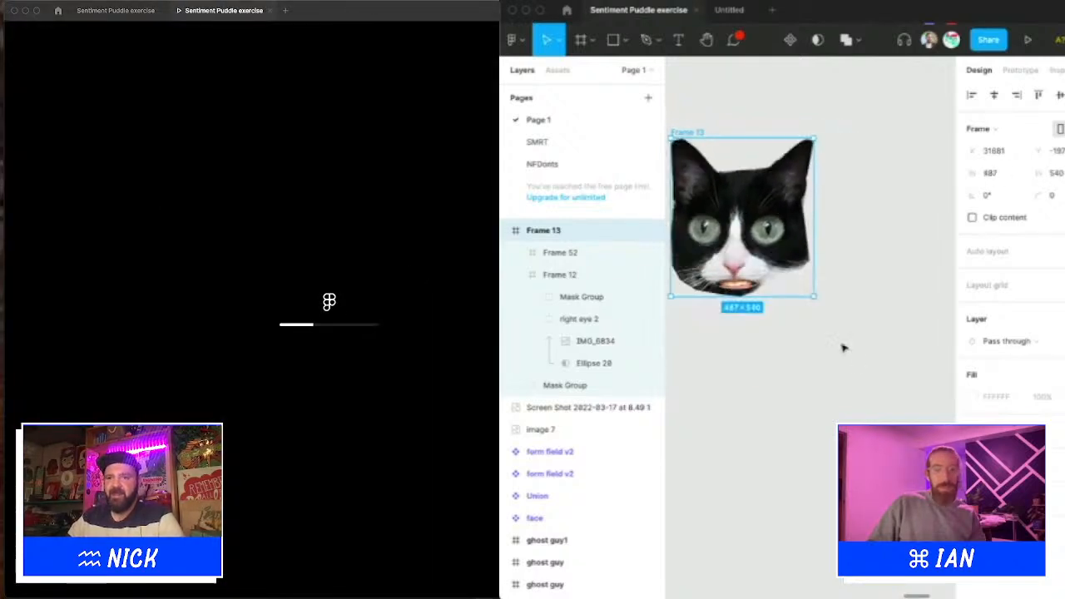
Step: Examine how far the bounds of the IMG_6834 image inside the right eye mask extend around the cat face
{"action": "left_click", "coordinate": [775, 230]}
{"action": "left_click", "coordinate": [774, 230]}
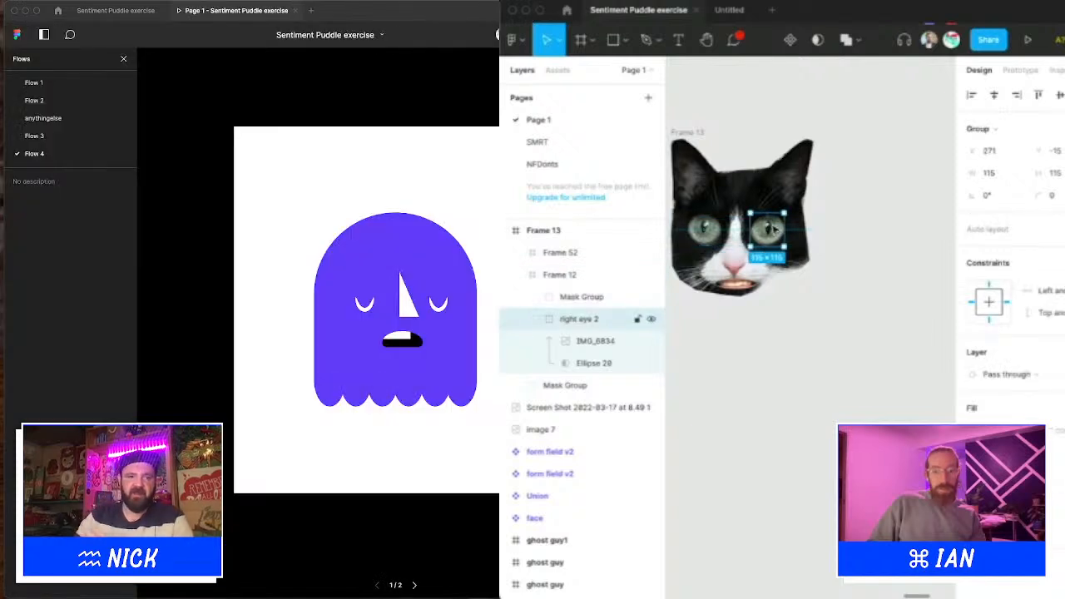
{"action": "double_click", "coordinate": [767, 230]}
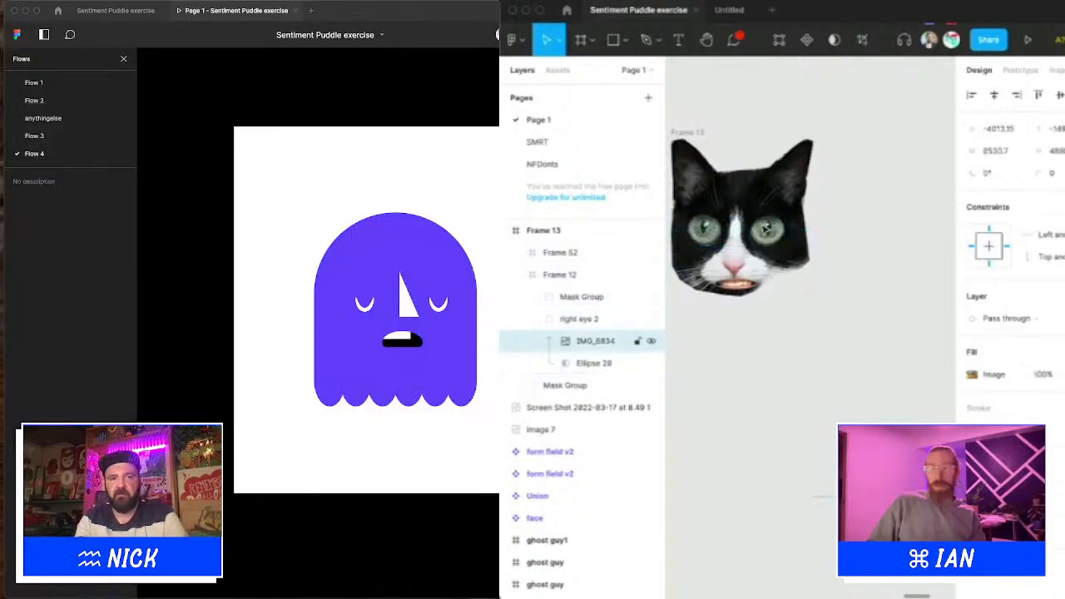
{"action": "scroll", "coordinate": [816, 245], "scroll_direction": "down", "scroll_amount": 3}
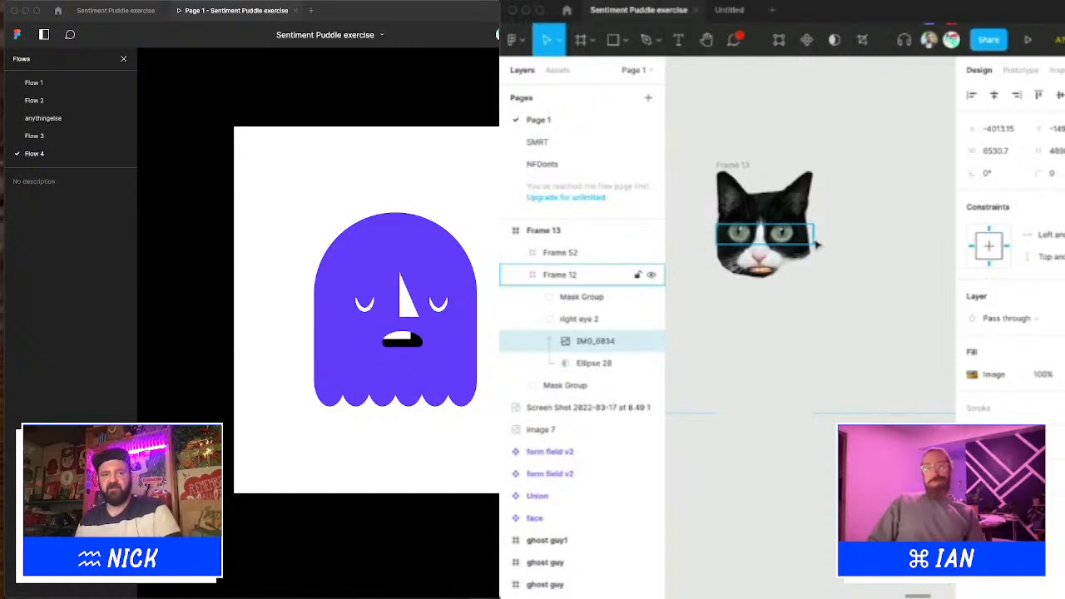
{"action": "scroll", "coordinate": [816, 245], "scroll_direction": "down", "scroll_amount": 5}
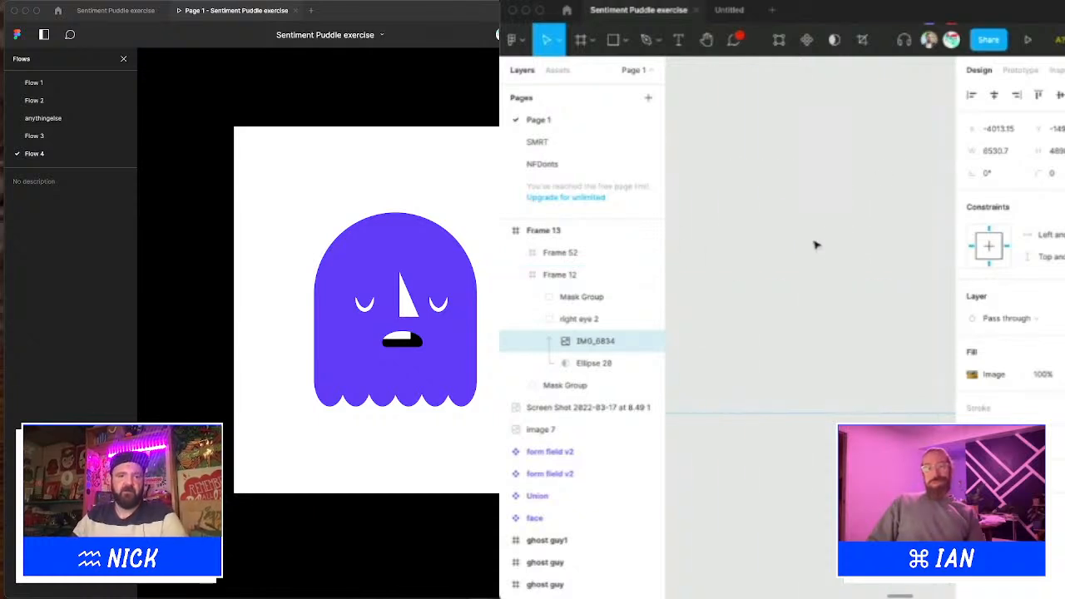
{"action": "scroll", "coordinate": [816, 245], "scroll_direction": "down", "scroll_amount": 2}
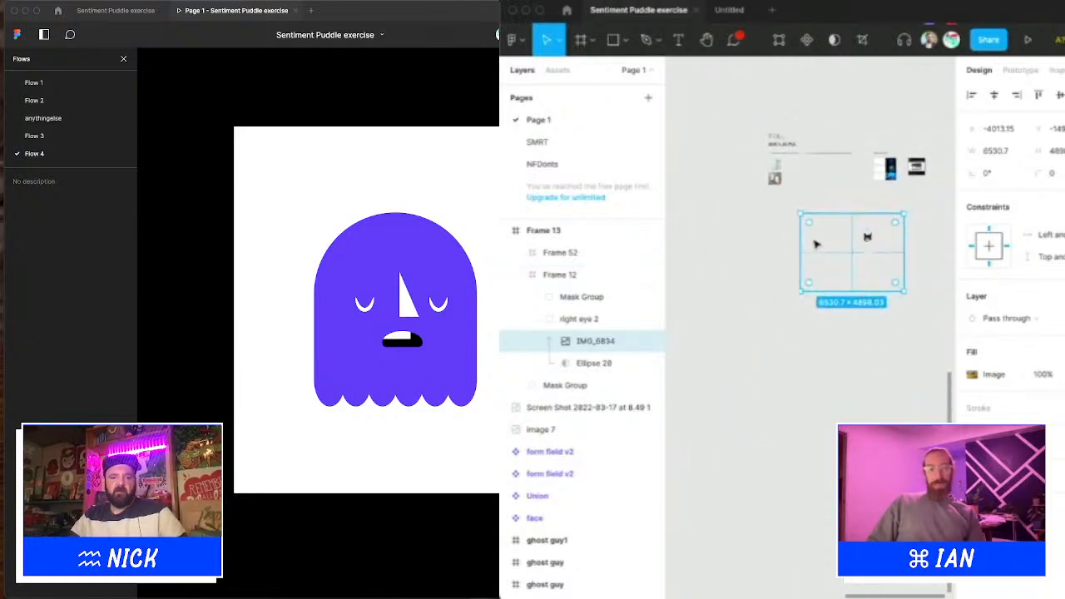
{"action": "left_click", "coordinate": [846, 194]}
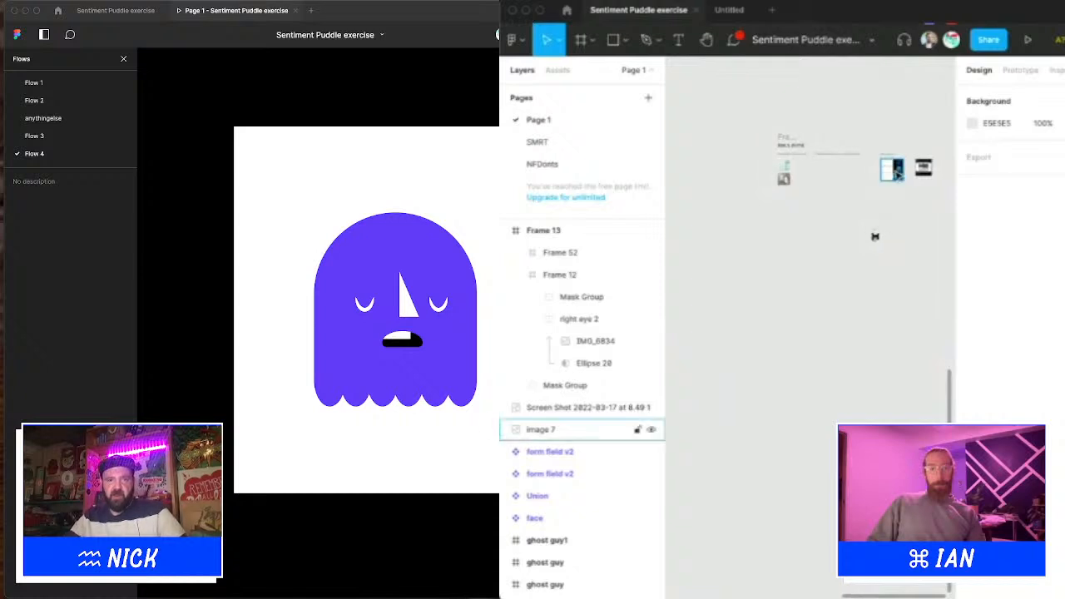
Step: Return to the cat face and select its whole frame, Frame 13
{"action": "scroll", "coordinate": [875, 236], "scroll_direction": "up", "scroll_amount": 3}
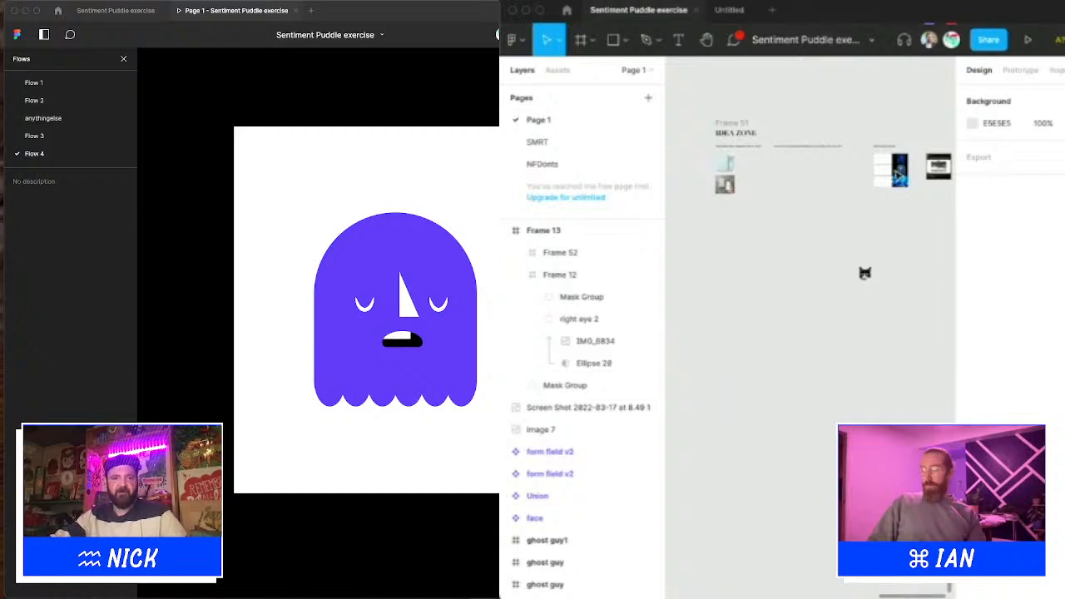
{"action": "scroll", "coordinate": [897, 176], "scroll_direction": "right", "scroll_amount": 3}
{"action": "scroll", "coordinate": [894, 175], "scroll_direction": "left", "scroll_amount": 3}
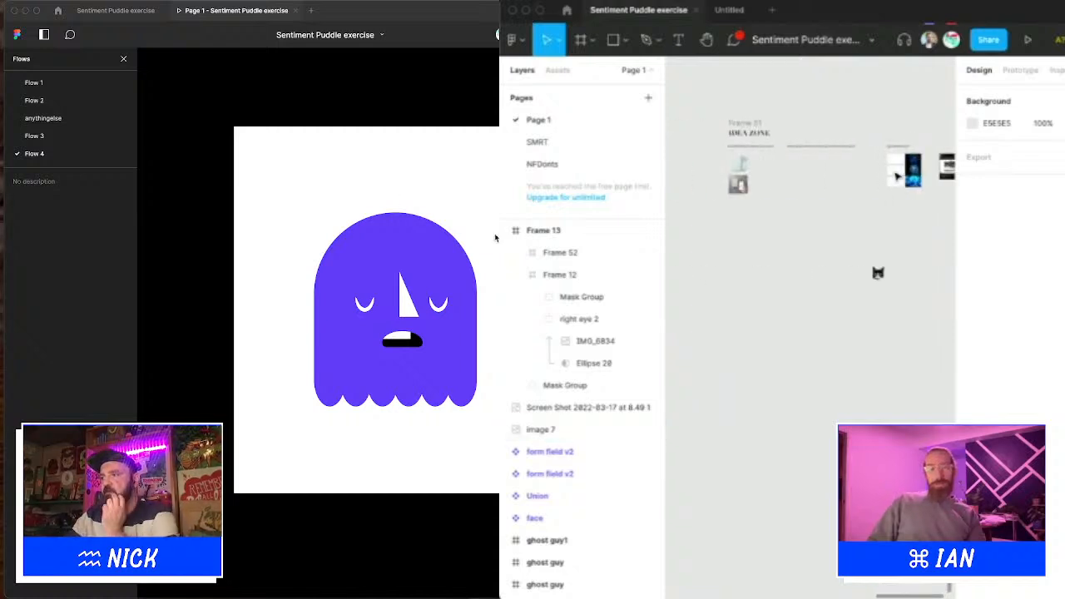
{"action": "mouse_move", "coordinate": [391, 275]}
{"action": "scroll", "coordinate": [873, 274], "scroll_direction": "up", "scroll_amount": 5}
{"action": "scroll", "coordinate": [873, 275], "scroll_direction": "right", "scroll_amount": 3}
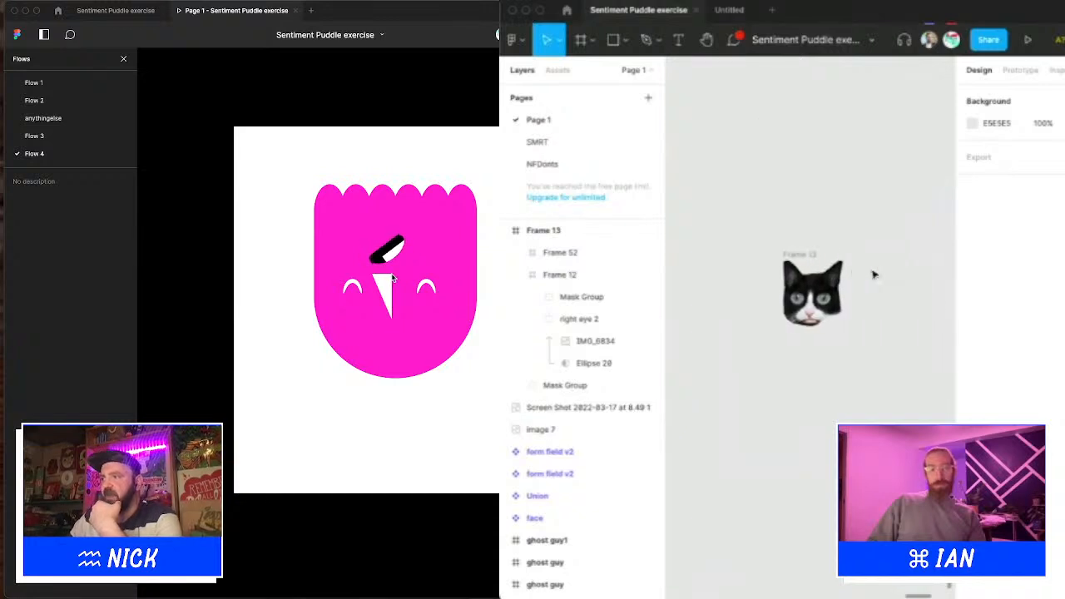
{"action": "left_click", "coordinate": [814, 259]}
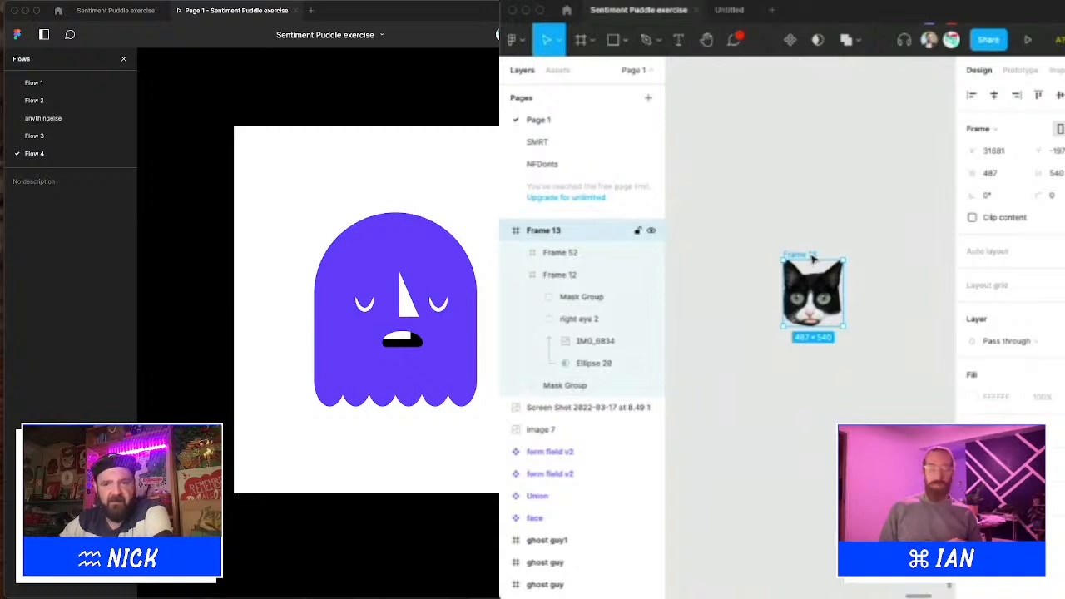
Step: Trigger the ghost's interaction in the Flow 4 prototype, and close the prototype to return to the design file
{"action": "left_click", "coordinate": [381, 285]}
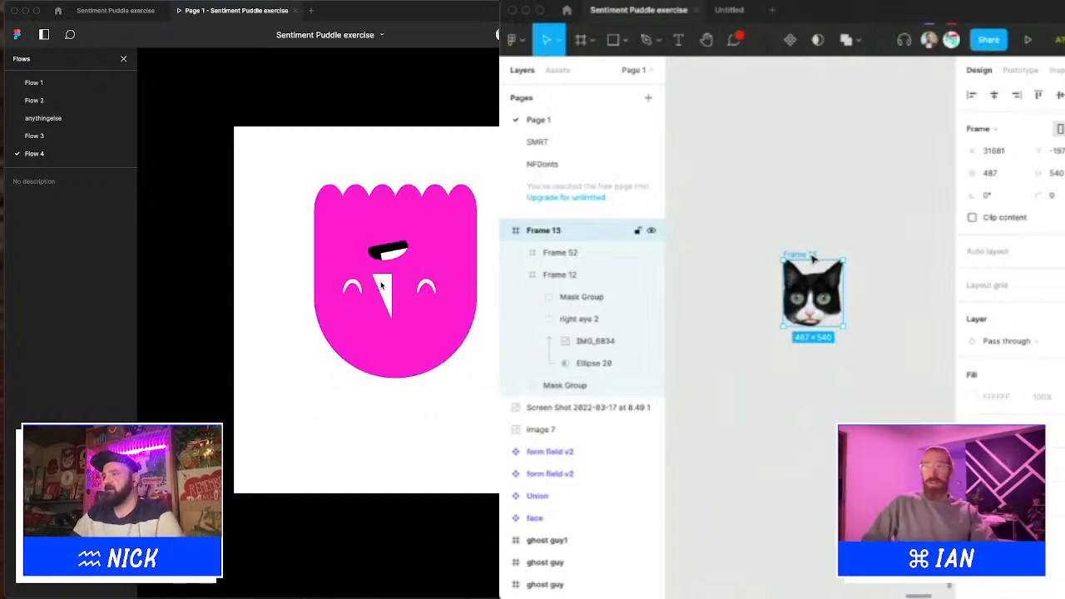
{"action": "left_click", "coordinate": [295, 11]}
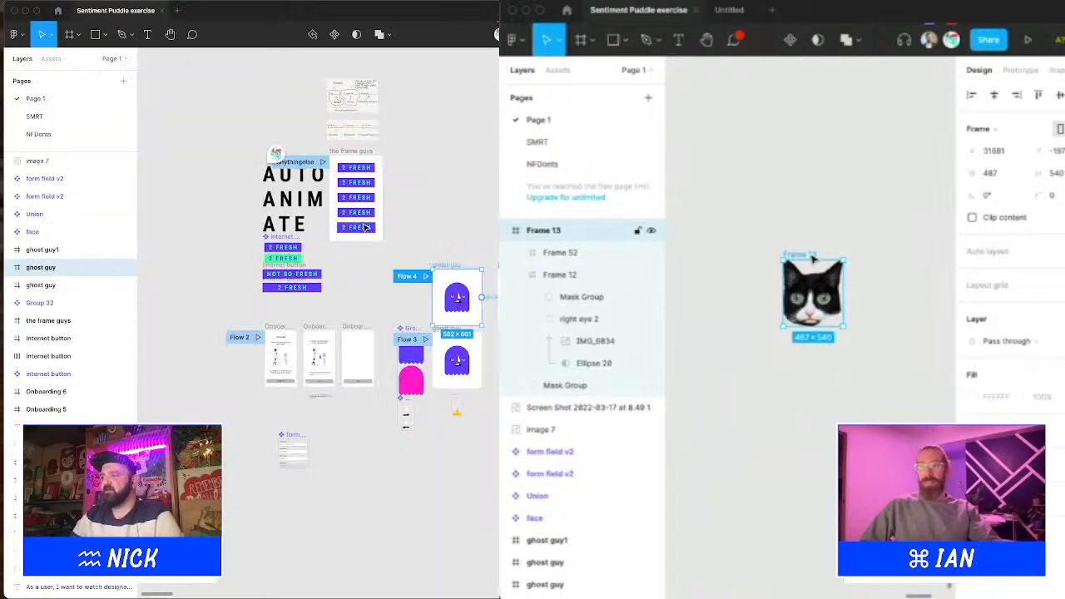
Step: Move the Group 32 ghost variants and the face variants up together, beside the Flow 4 ghost guy frame
{"action": "left_click", "coordinate": [410, 239]}
{"action": "key", "text": "z"}
{"action": "left_click_drag", "start_coordinate": [202, 134], "coordinate": [396, 301]}
{"action": "key", "text": "space"}
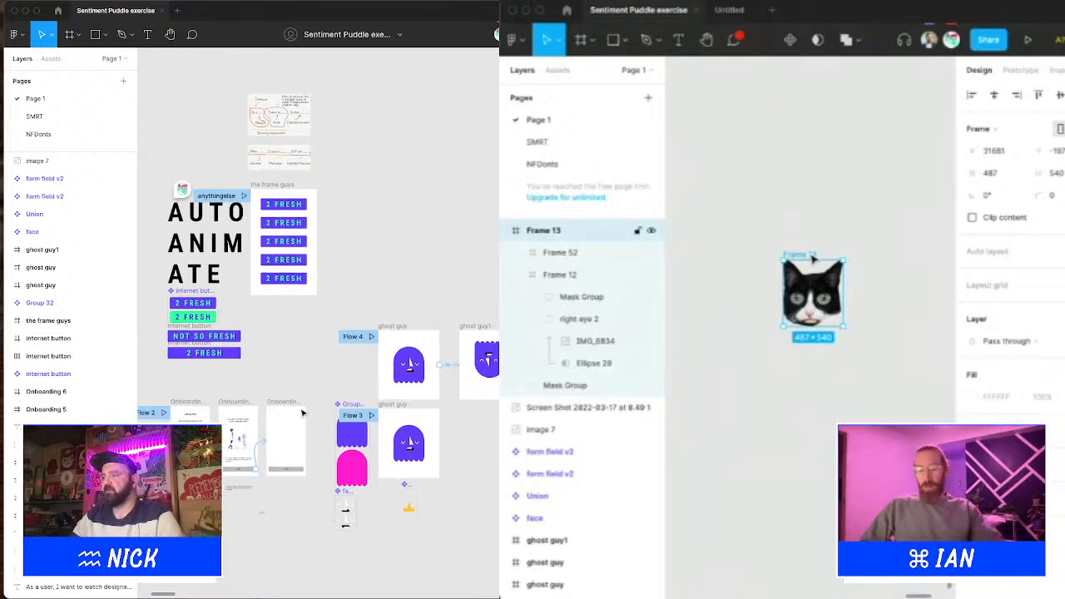
{"action": "left_click", "coordinate": [343, 486]}
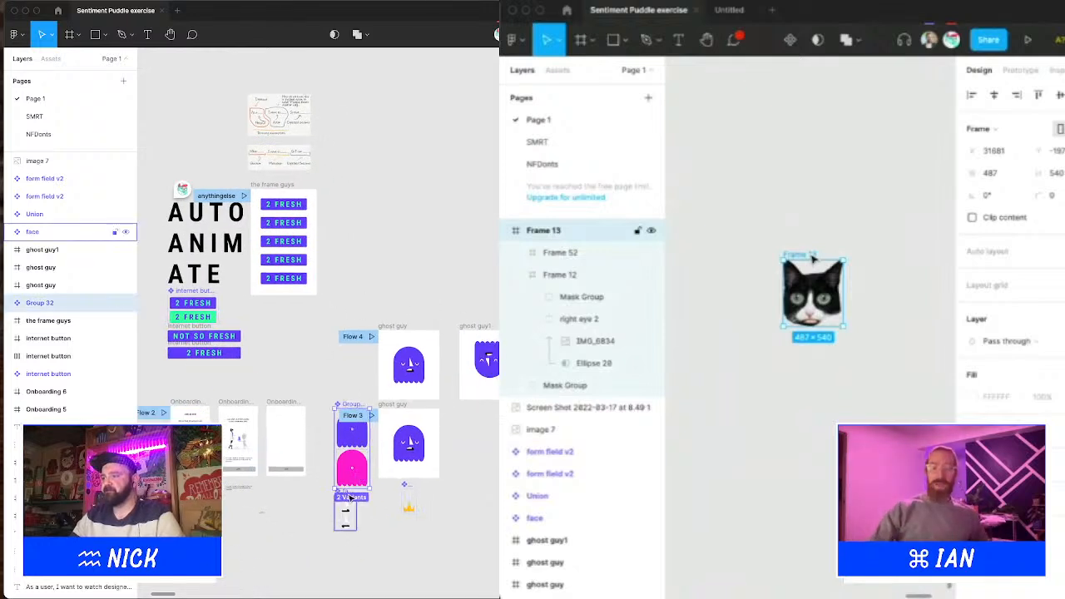
{"action": "left_click_drag", "start_coordinate": [371, 553], "coordinate": [358, 327]}
{"action": "left_click", "coordinate": [400, 255]}
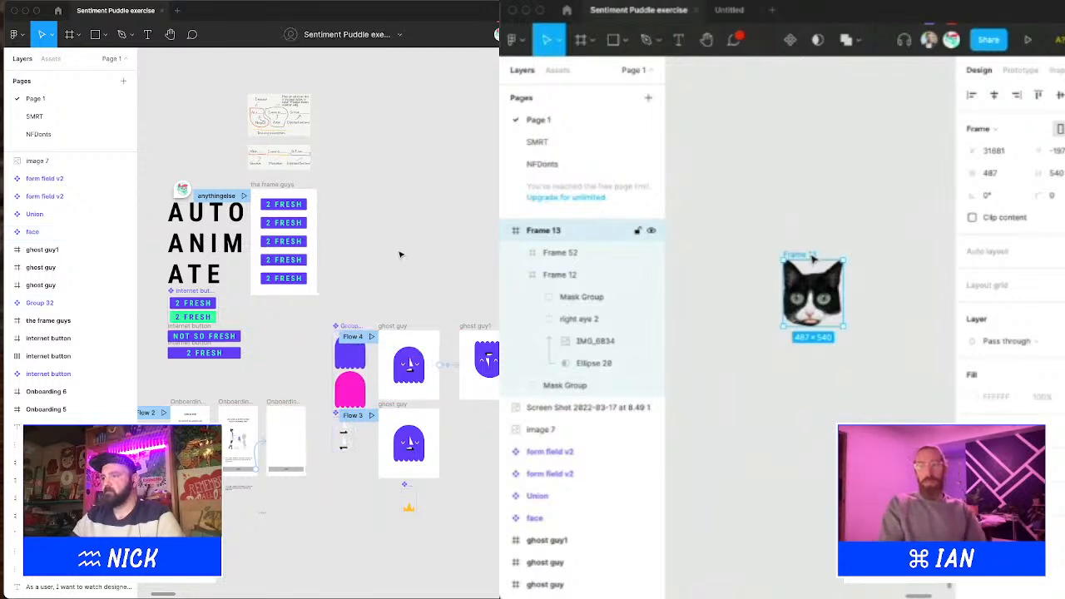
{"action": "left_click_drag", "start_coordinate": [399, 237], "coordinate": [330, 314]}
{"action": "left_click_drag", "start_coordinate": [222, 117], "coordinate": [491, 383]}
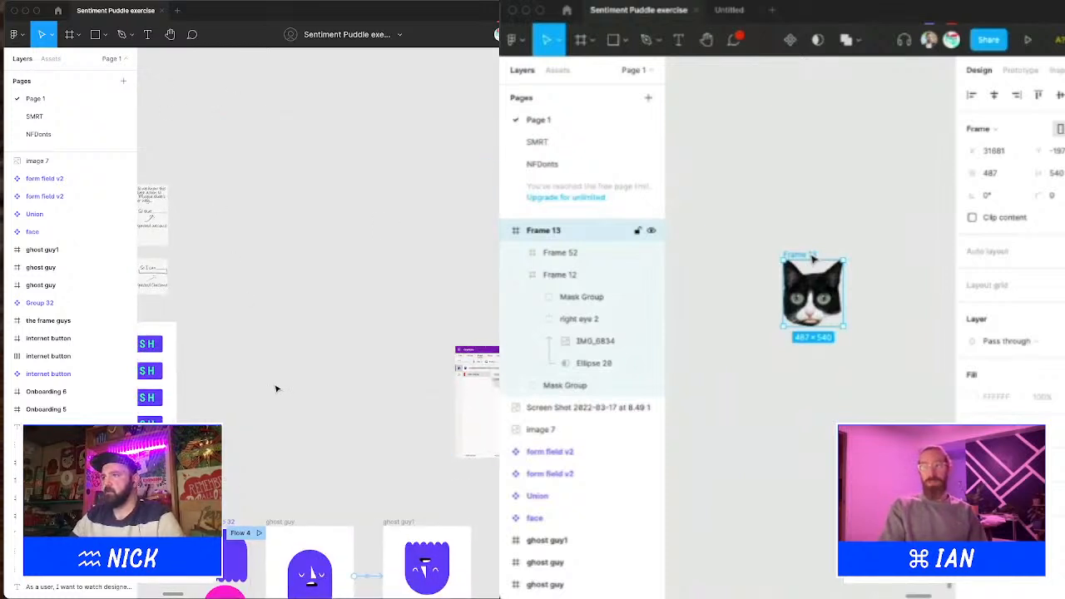
{"action": "scroll", "coordinate": [277, 389], "scroll_direction": "down", "scroll_amount": 3}
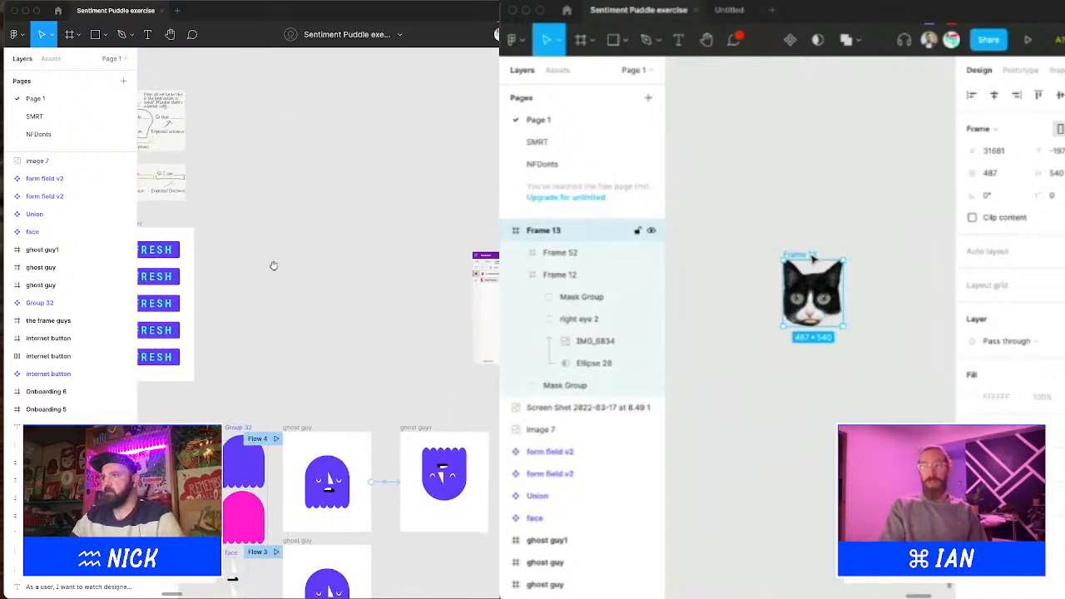
{"action": "left_click", "coordinate": [106, 34]}
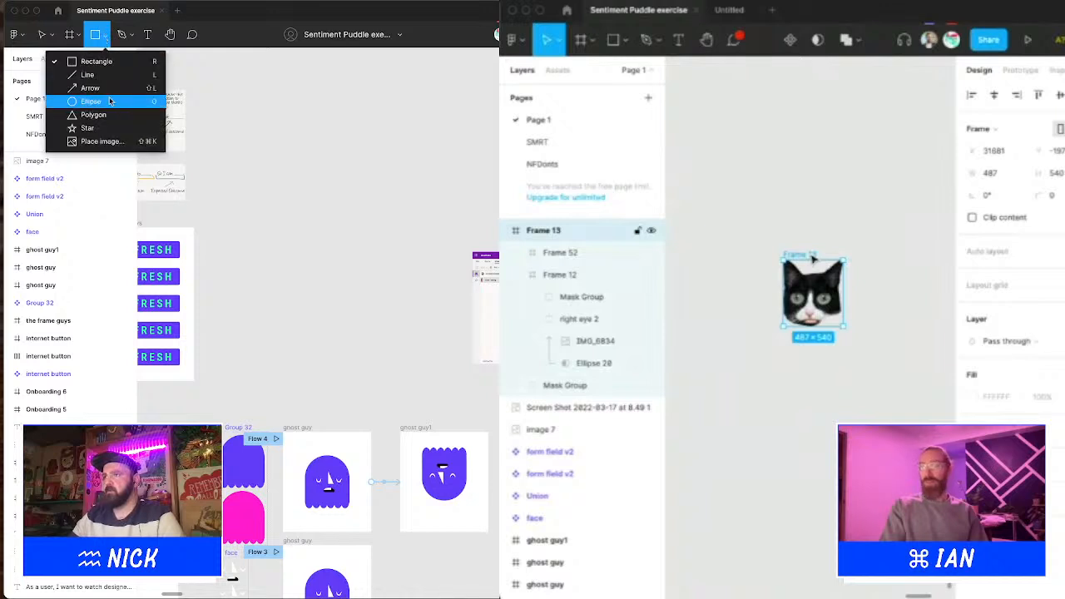
{"action": "left_click", "coordinate": [105, 63]}
{"action": "left_click", "coordinate": [70, 35]}
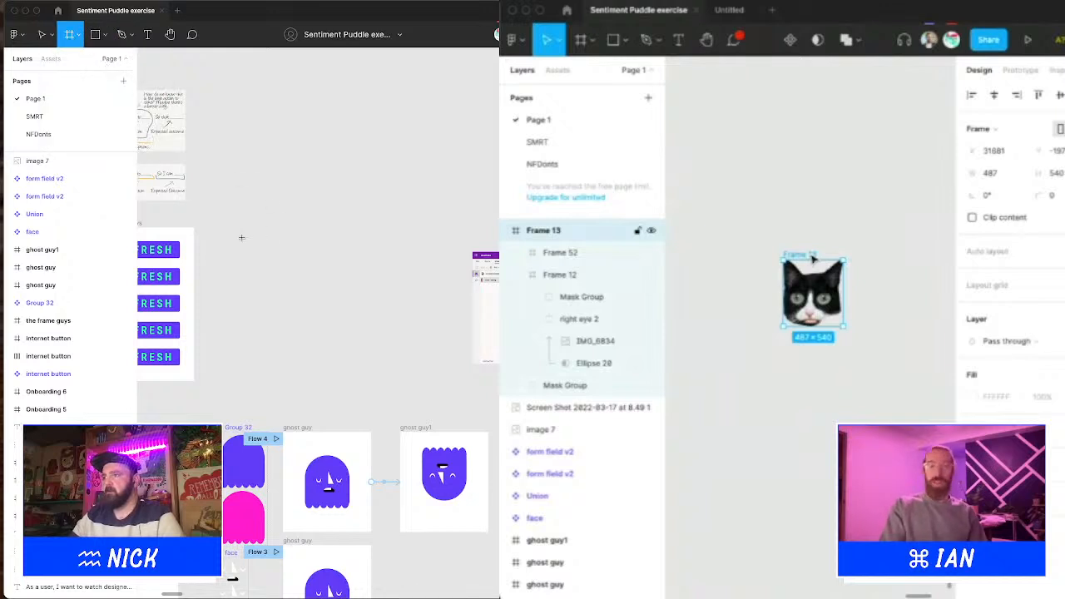
{"action": "left_click_drag", "start_coordinate": [242, 238], "coordinate": [413, 265]}
{"action": "key", "text": "BackSpace"}
Step: Draw a wide frame of about 983 × 120 on the empty canvas above the ghost guy frames and adjust its position slightly
{"action": "left_click", "coordinate": [105, 36]}
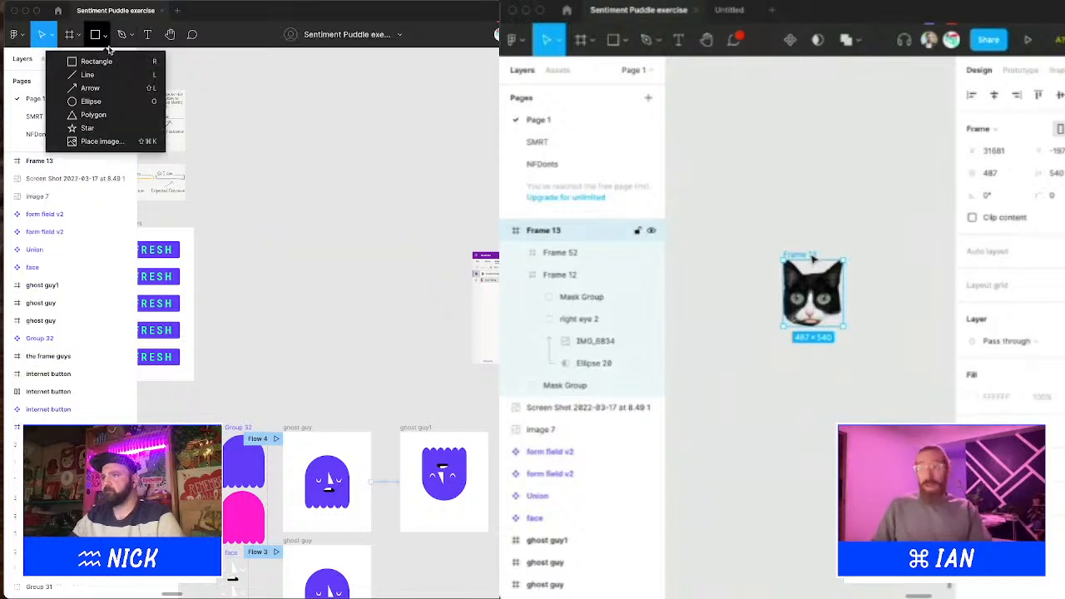
{"action": "left_click", "coordinate": [69, 34]}
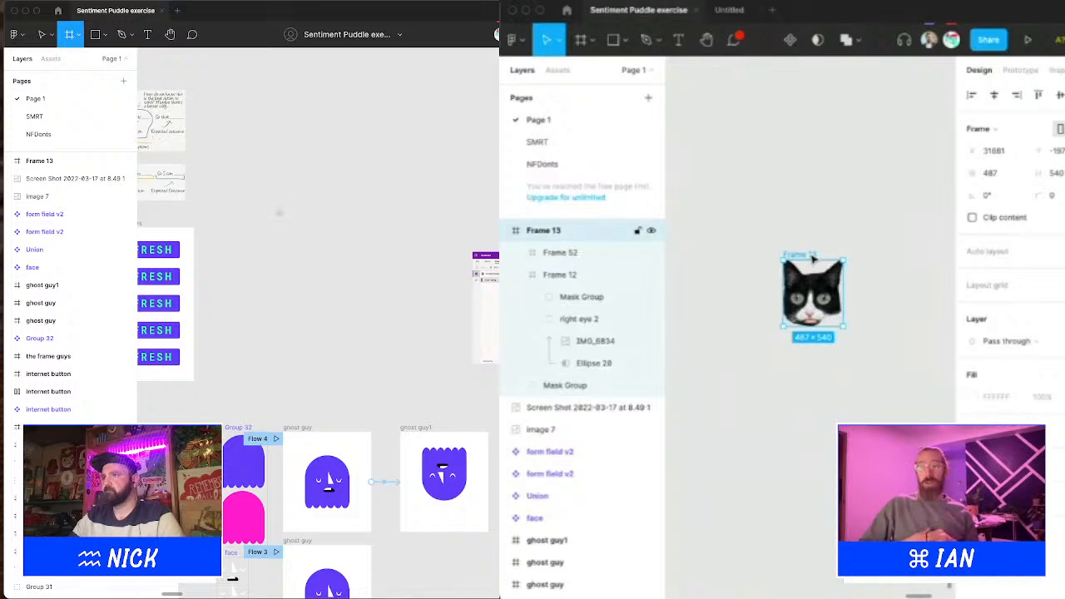
{"action": "left_click_drag", "start_coordinate": [267, 228], "coordinate": [416, 244]}
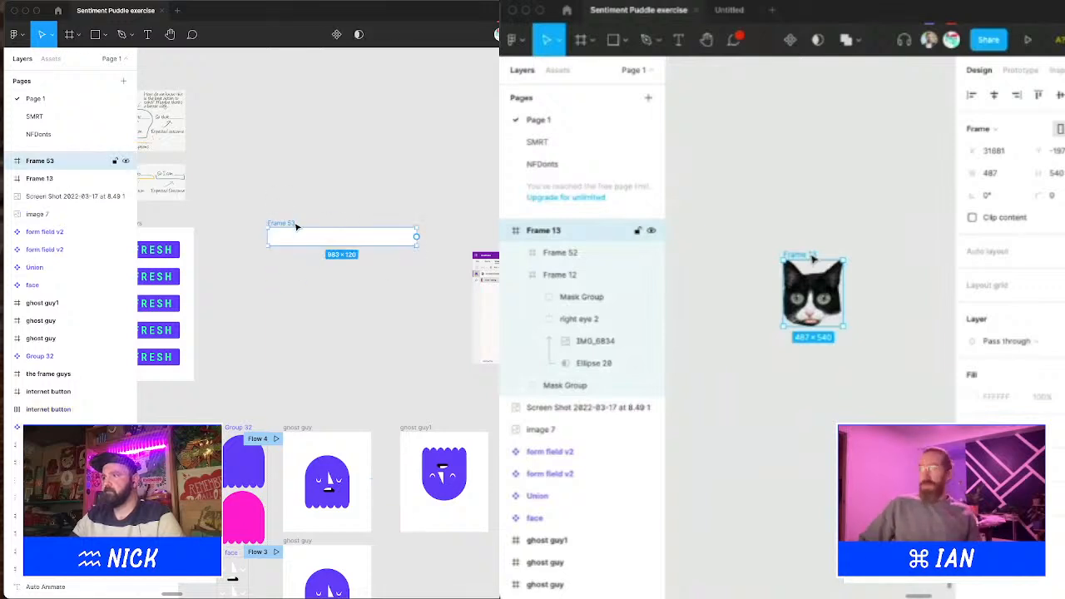
{"action": "left_click_drag", "start_coordinate": [289, 227], "coordinate": [282, 233]}
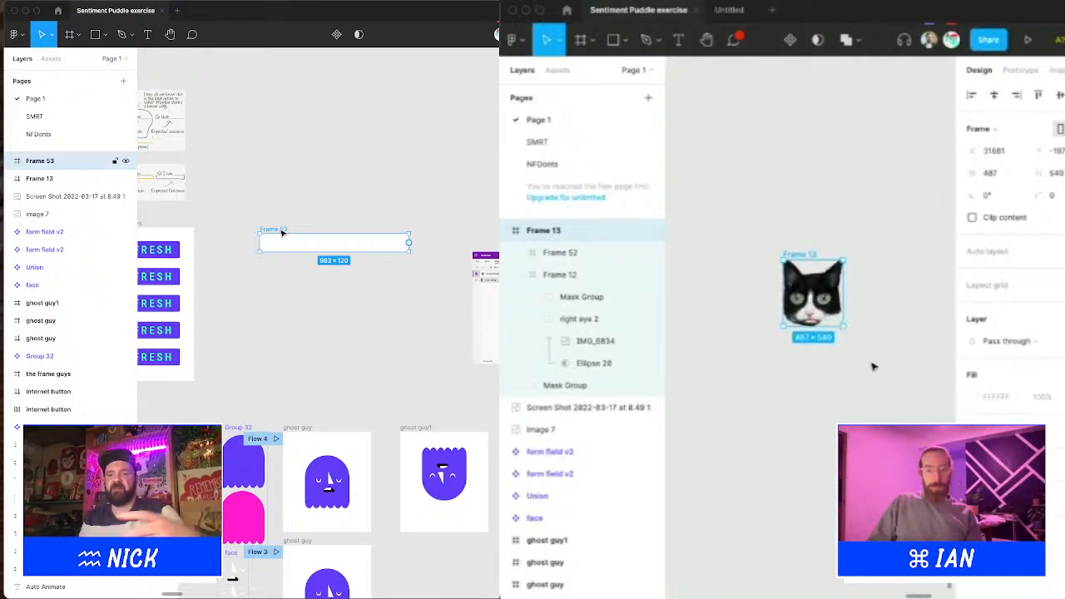
Step: Set the fill mode of the IMG_6834 image inside the cat's right eye group to Fit
{"action": "scroll", "coordinate": [803, 281], "scroll_direction": "up", "scroll_amount": 5}
{"action": "double_click", "coordinate": [848, 330]}
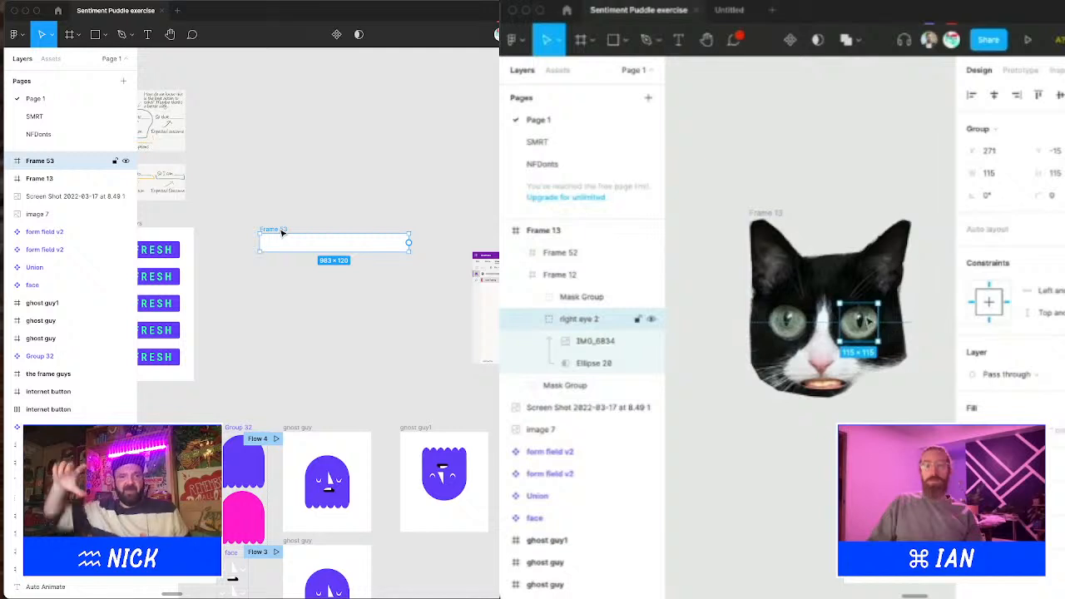
{"action": "double_click", "coordinate": [867, 321]}
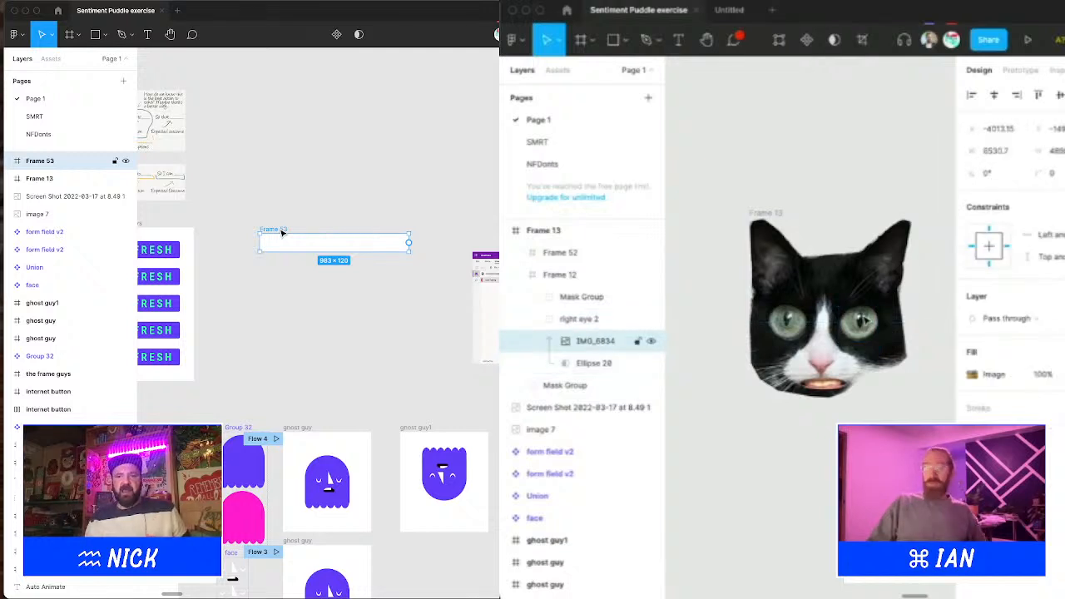
{"action": "double_click", "coordinate": [867, 320]}
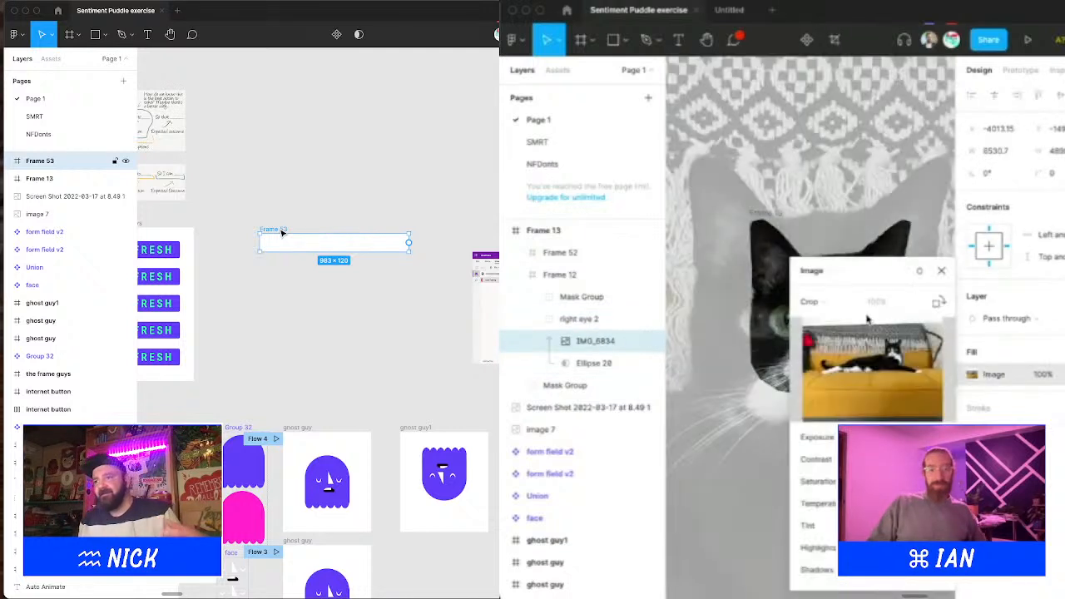
{"action": "left_click", "coordinate": [814, 301]}
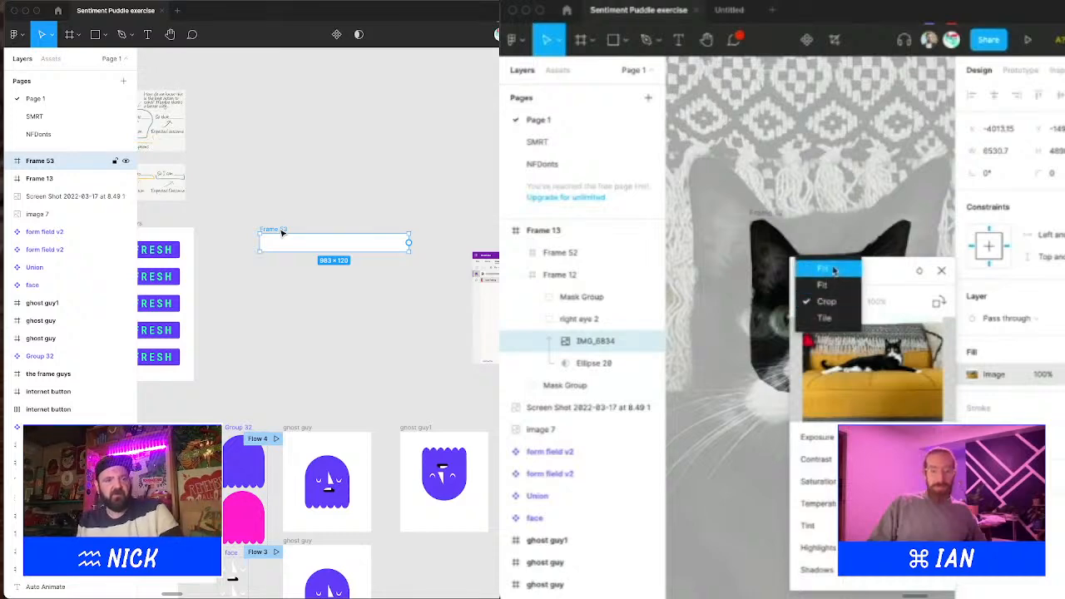
{"action": "left_click", "coordinate": [831, 283]}
{"action": "key", "text": "Escape"}
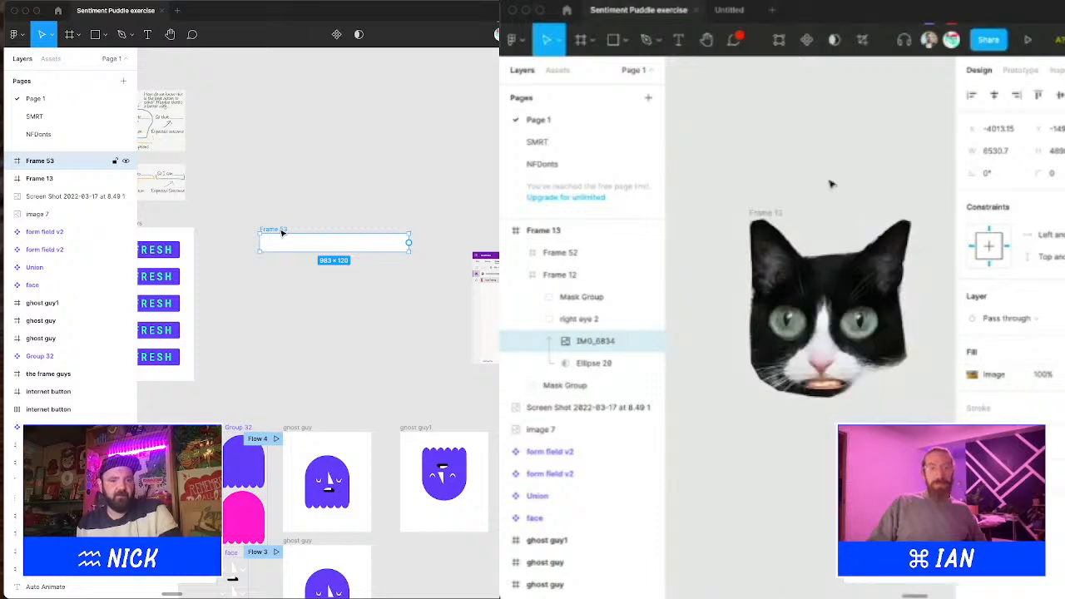
Step: Try enlarging the whole cat face frame, Frame 13, from its corner and undo the resize
{"action": "left_click", "coordinate": [782, 239]}
{"action": "scroll", "coordinate": [771, 257], "scroll_direction": "right", "scroll_amount": 5}
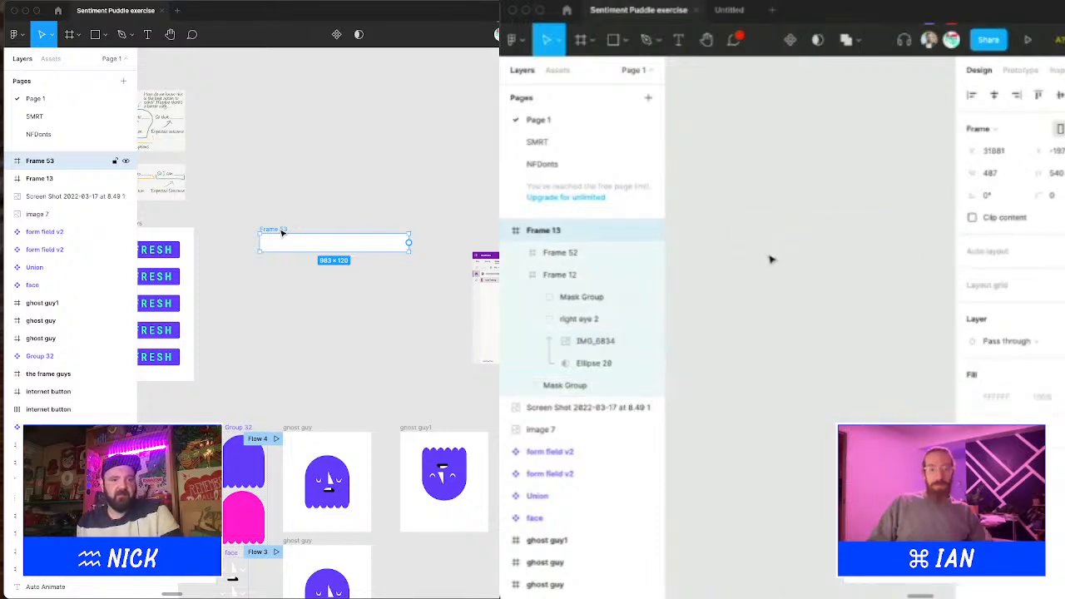
{"action": "scroll", "coordinate": [772, 257], "scroll_direction": "left", "scroll_amount": 3}
{"action": "scroll", "coordinate": [772, 259], "scroll_direction": "left", "scroll_amount": 2}
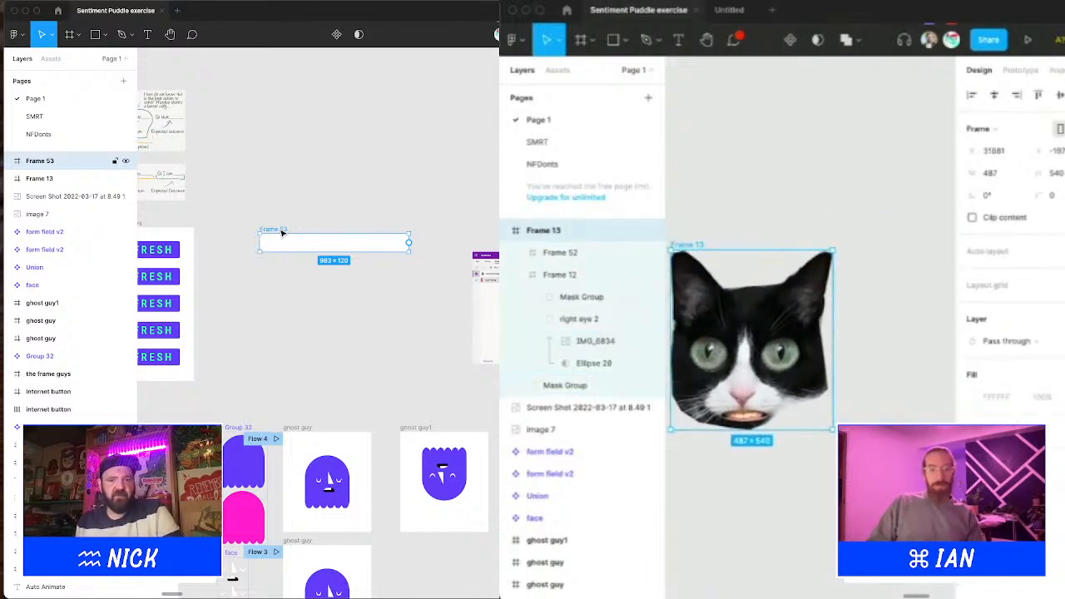
{"action": "left_click_drag", "start_coordinate": [831, 429], "coordinate": [891, 496]}
{"action": "key", "text": "super+z"}
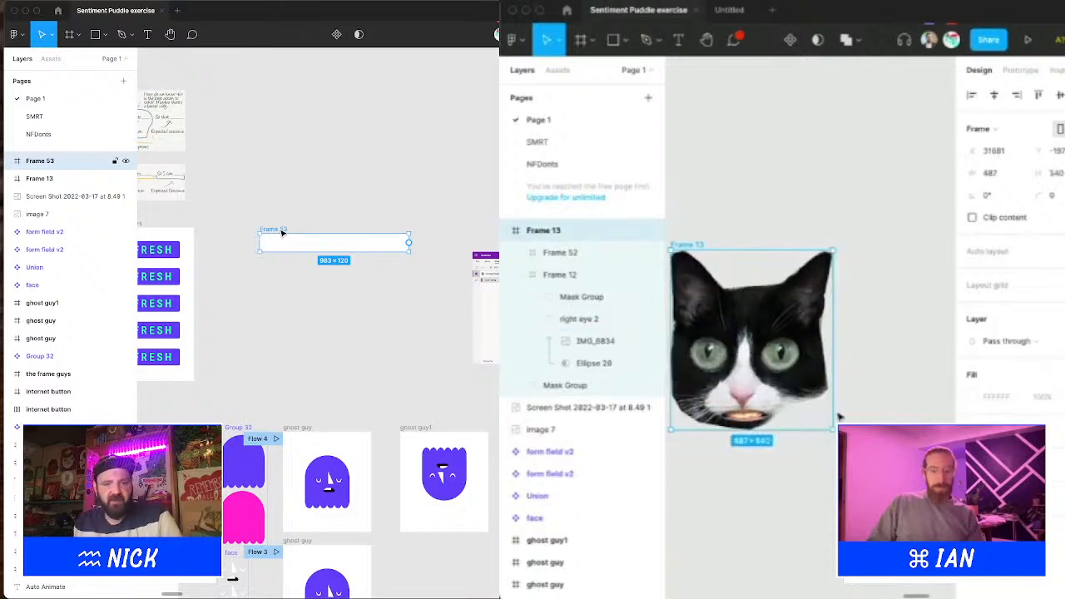
Step: Check the right eye 2 group's constraints and reselect the whole cat face frame, Frame 13
{"action": "double_click", "coordinate": [785, 359]}
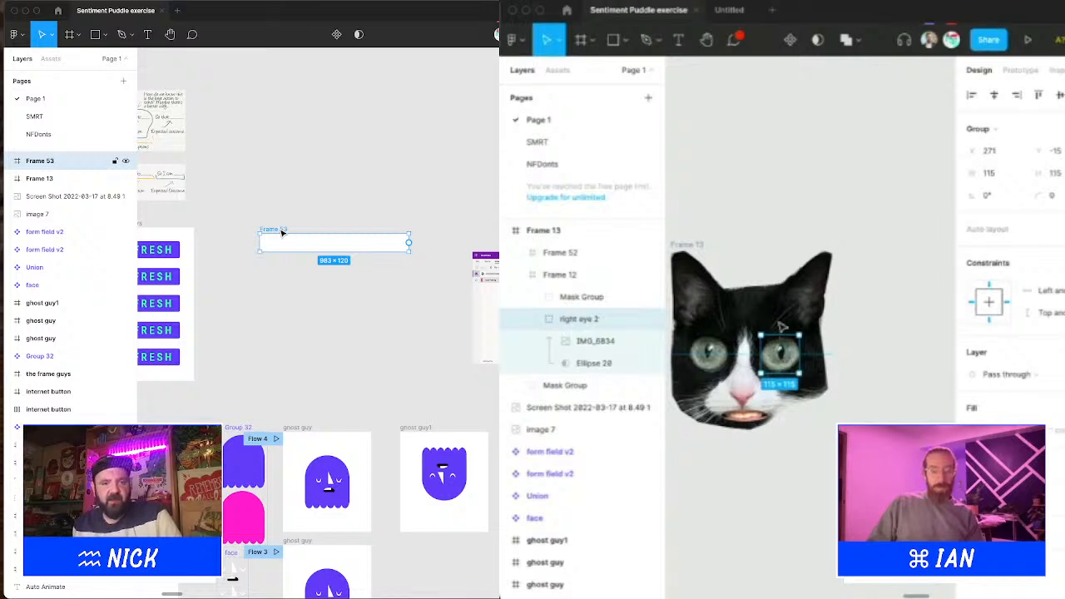
{"action": "left_click", "coordinate": [782, 205]}
{"action": "left_click", "coordinate": [699, 244]}
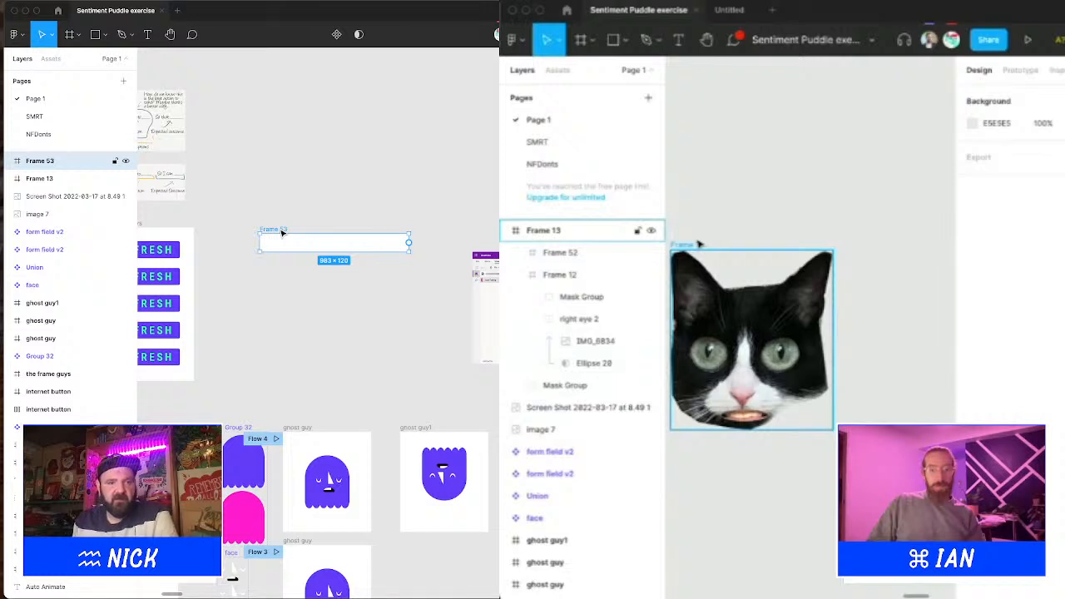
{"action": "mouse_move", "coordinate": [832, 341]}
{"action": "left_mouse_down"}
{"action": "mouse_move", "coordinate": [938, 345]}
{"action": "mouse_move", "coordinate": [910, 360]}
{"action": "mouse_move", "coordinate": [869, 350]}
{"action": "mouse_move", "coordinate": [899, 349]}
{"action": "mouse_move", "coordinate": [833, 356]}
{"action": "left_mouse_up"}
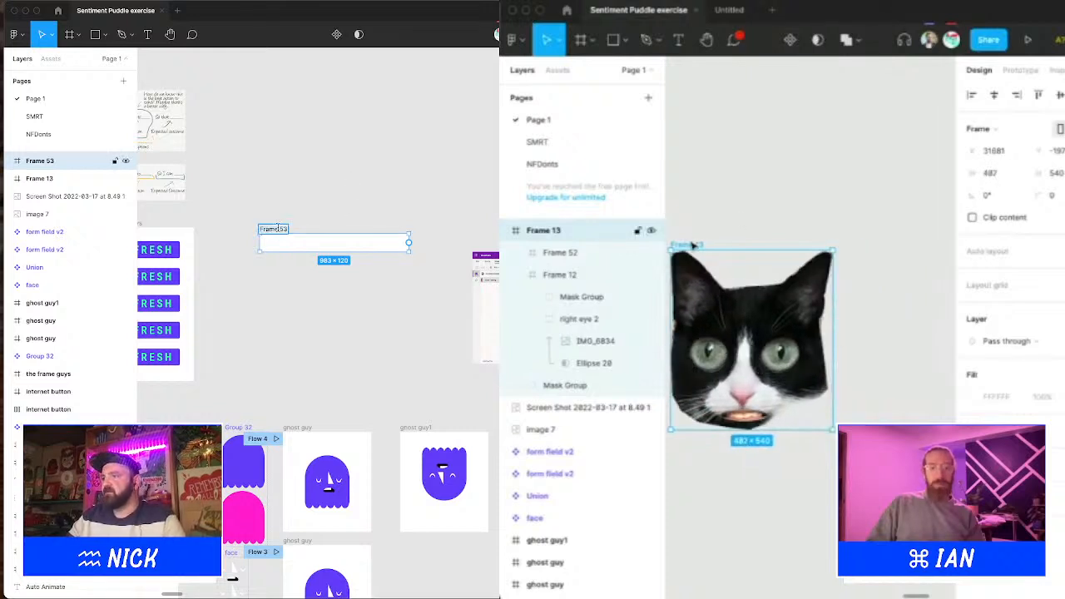
{"action": "left_click_drag", "start_coordinate": [692, 246], "coordinate": [744, 247]}
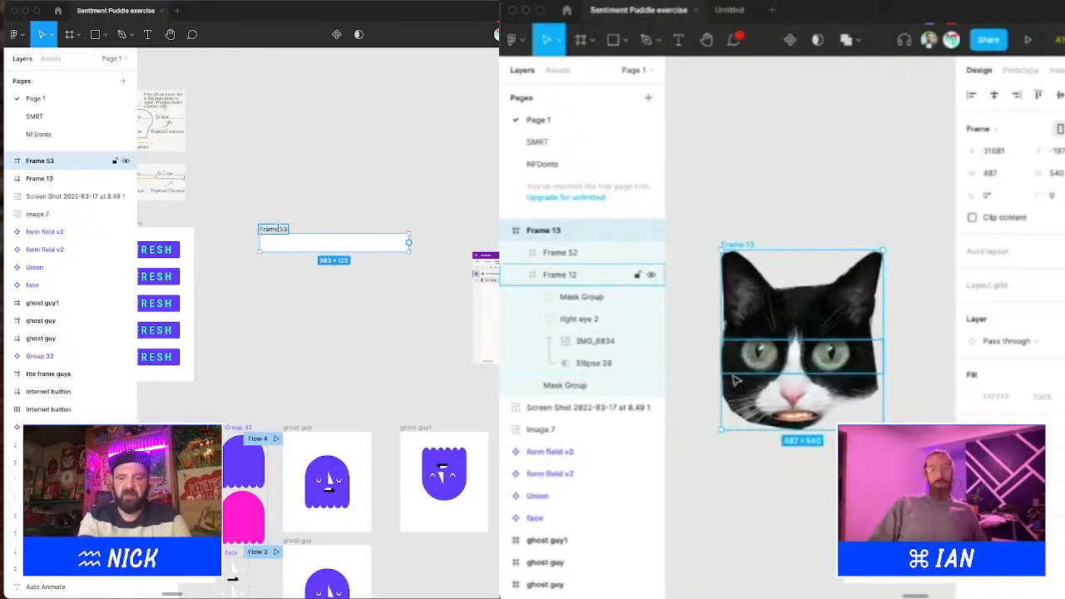
Step: Rename the new wide frame as A Poll
{"action": "type", "text": "Folling"}
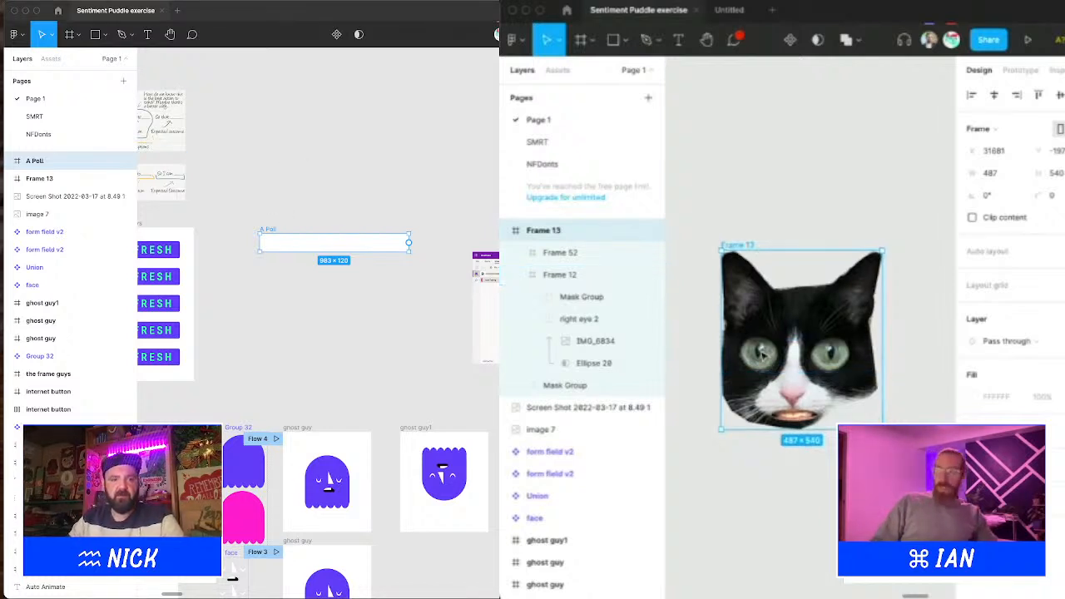
Step: Examine the cat face from farther away and close up, and inspect the constraints of its right eye 2 group
{"action": "scroll", "coordinate": [760, 351], "scroll_direction": "down", "scroll_amount": 2}
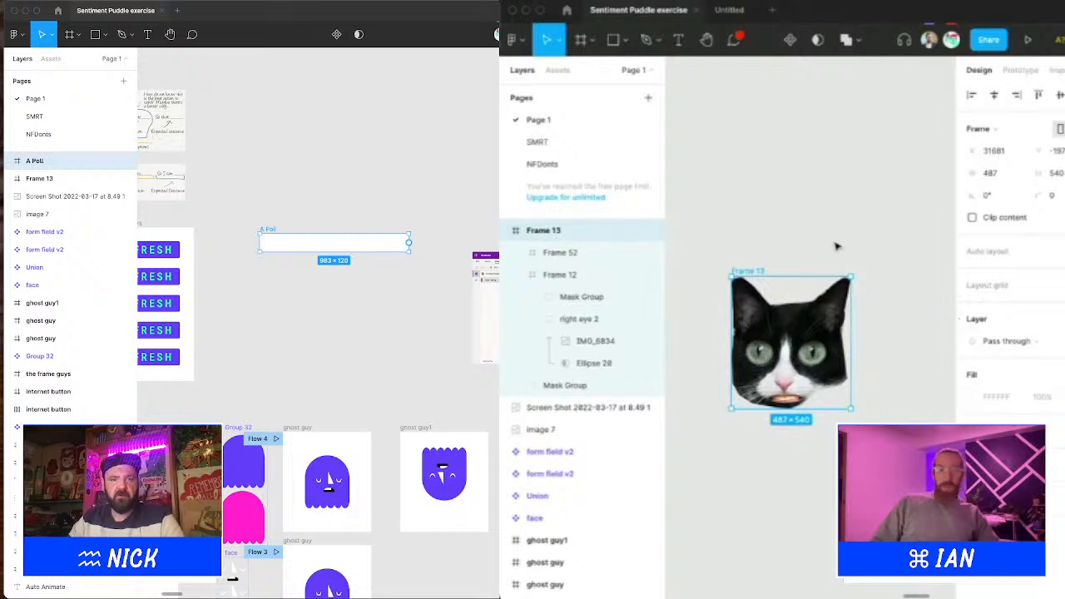
{"action": "scroll", "coordinate": [805, 220], "scroll_direction": "down", "scroll_amount": 3}
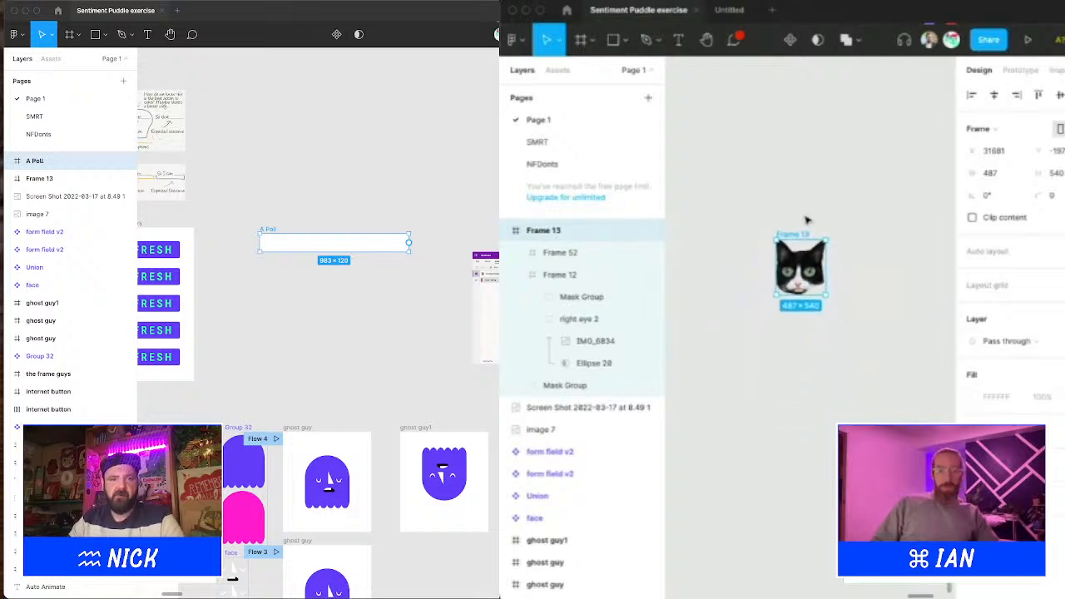
{"action": "scroll", "coordinate": [806, 219], "scroll_direction": "left", "scroll_amount": 3}
{"action": "scroll", "coordinate": [806, 219], "scroll_direction": "right", "scroll_amount": 4}
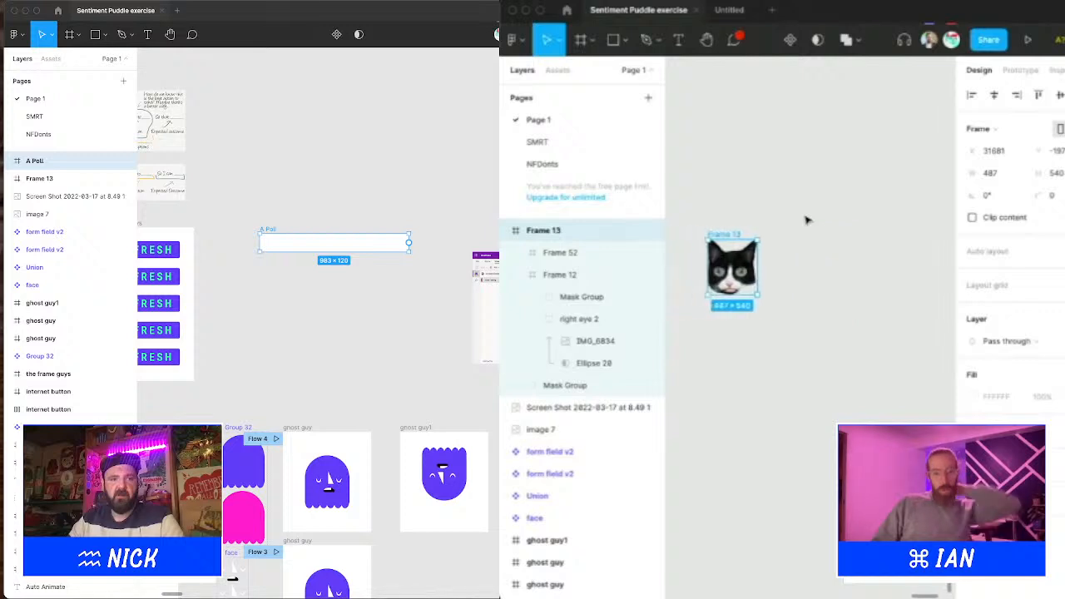
{"action": "scroll", "coordinate": [738, 267], "scroll_direction": "up", "scroll_amount": 5}
{"action": "left_click", "coordinate": [739, 266]}
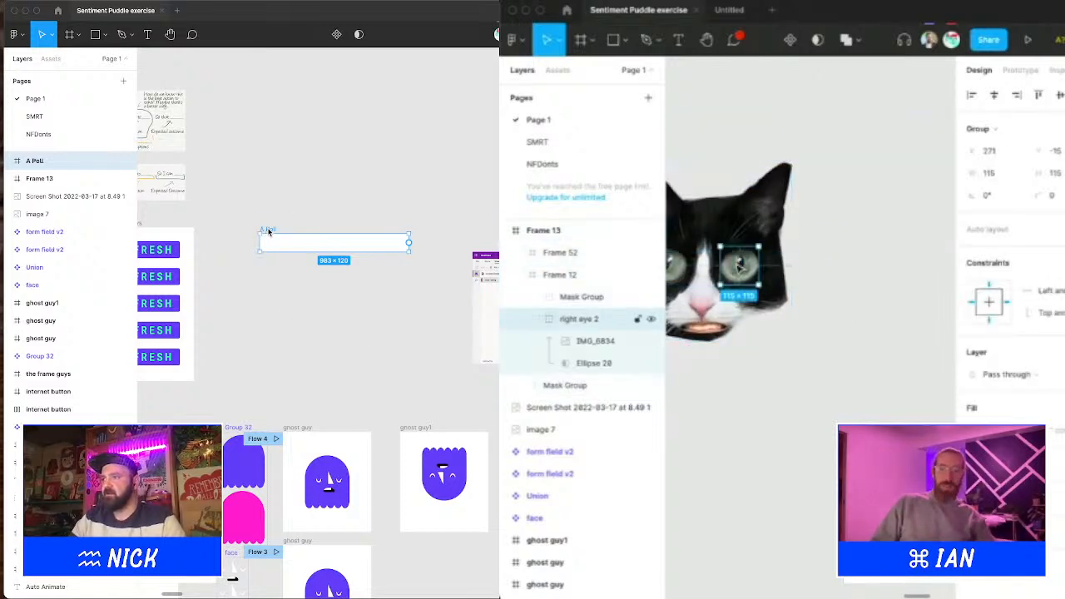
{"action": "scroll", "coordinate": [738, 267], "scroll_direction": "down", "scroll_amount": 2}
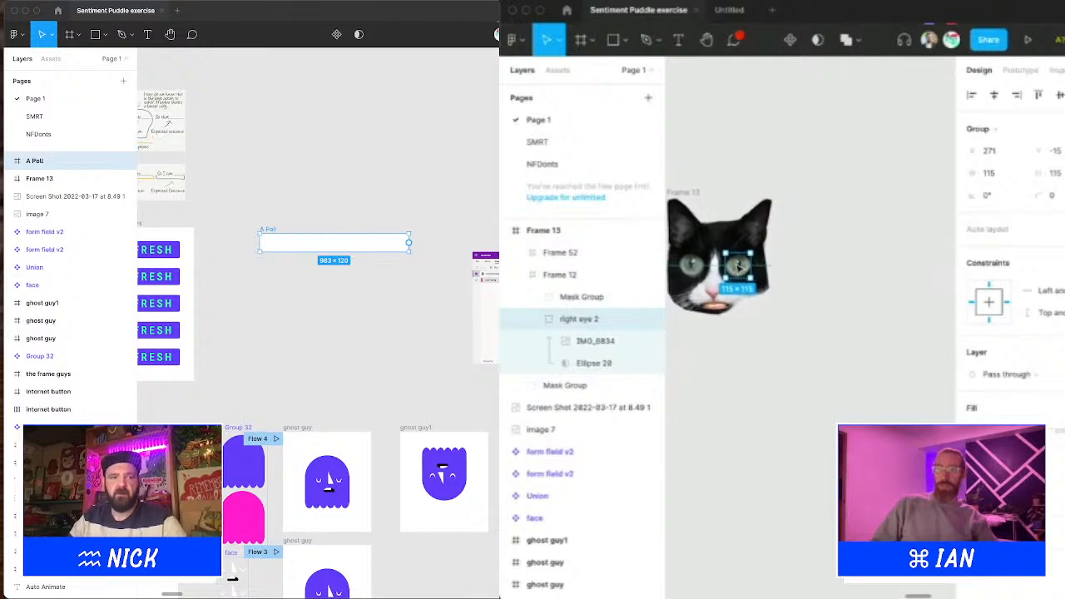
{"action": "scroll", "coordinate": [738, 267], "scroll_direction": "left", "scroll_amount": 4}
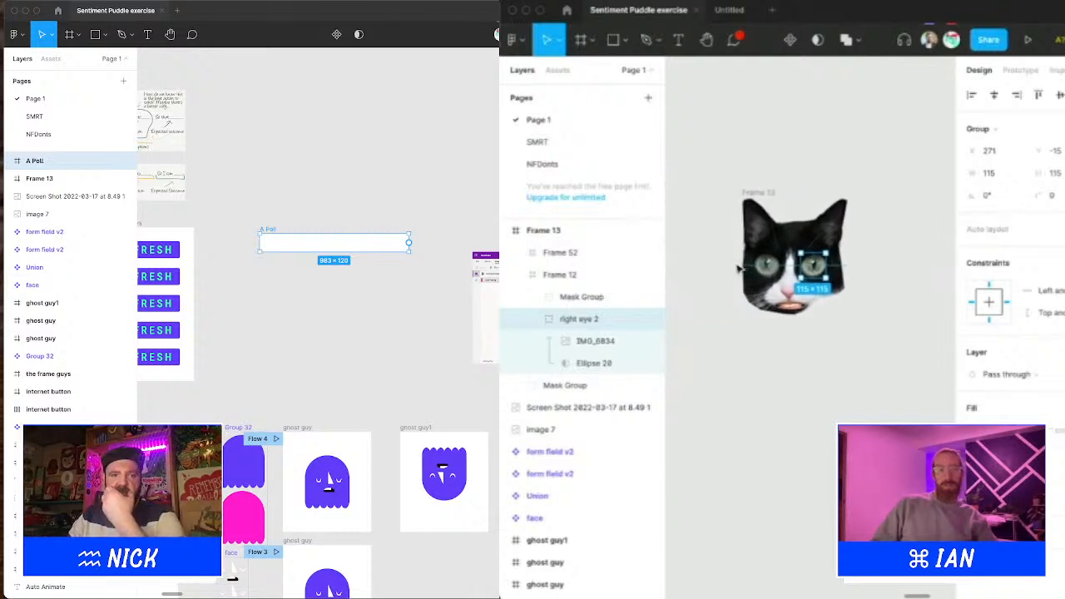
Step: Delete the whole cat face frame, Frame 13, from the canvas
{"action": "left_click", "coordinate": [765, 196]}
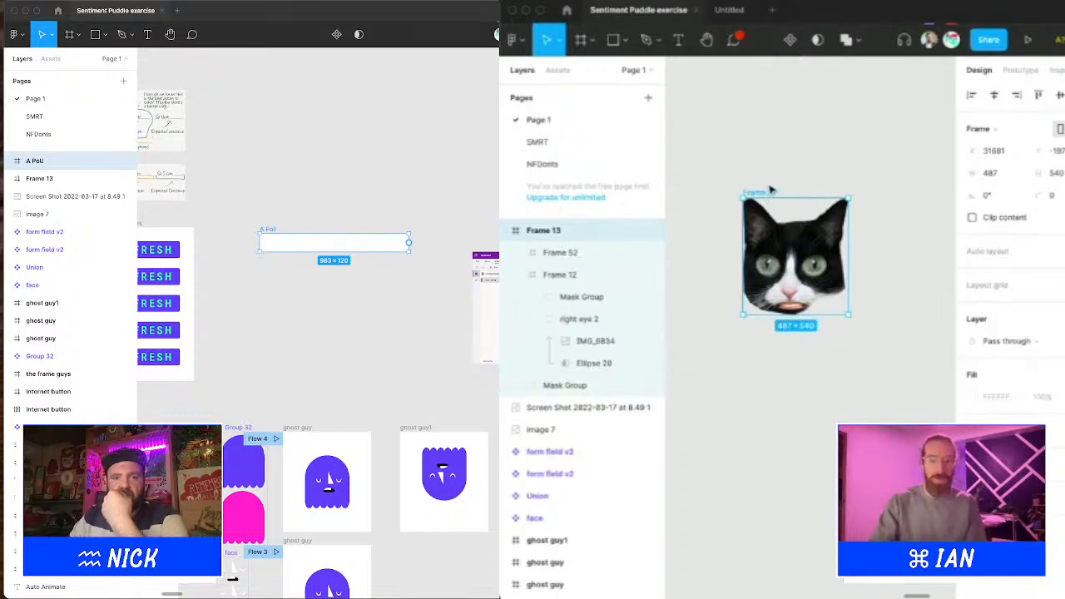
{"action": "key", "text": "Delete"}
{"action": "scroll", "coordinate": [770, 190], "scroll_direction": "up", "scroll_amount": 5}
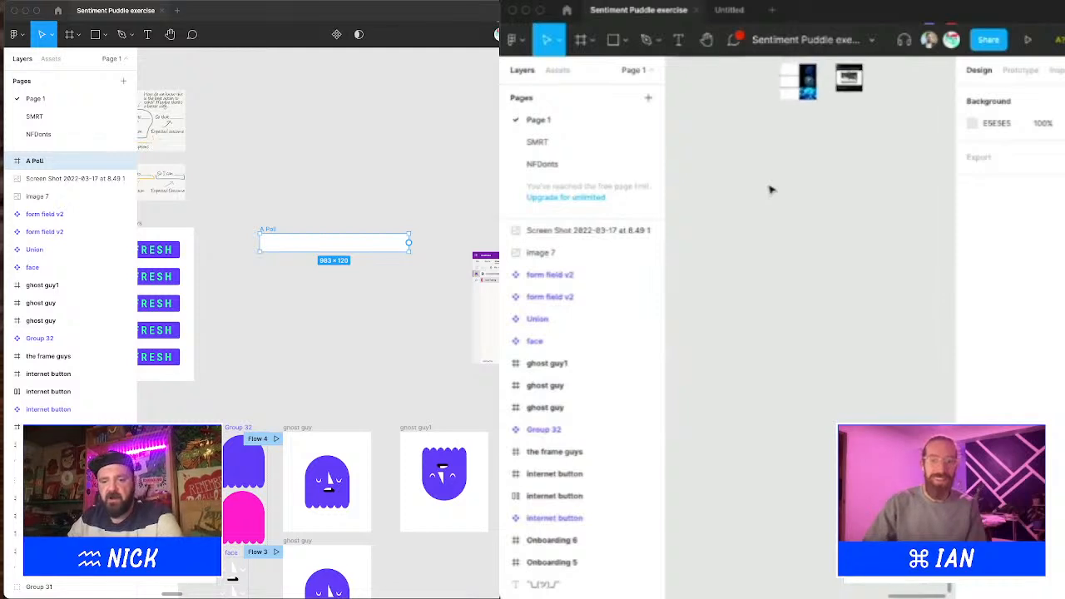
{"action": "scroll", "coordinate": [770, 189], "scroll_direction": "up", "scroll_amount": 2}
{"action": "scroll", "coordinate": [770, 189], "scroll_direction": "left", "scroll_amount": 2}
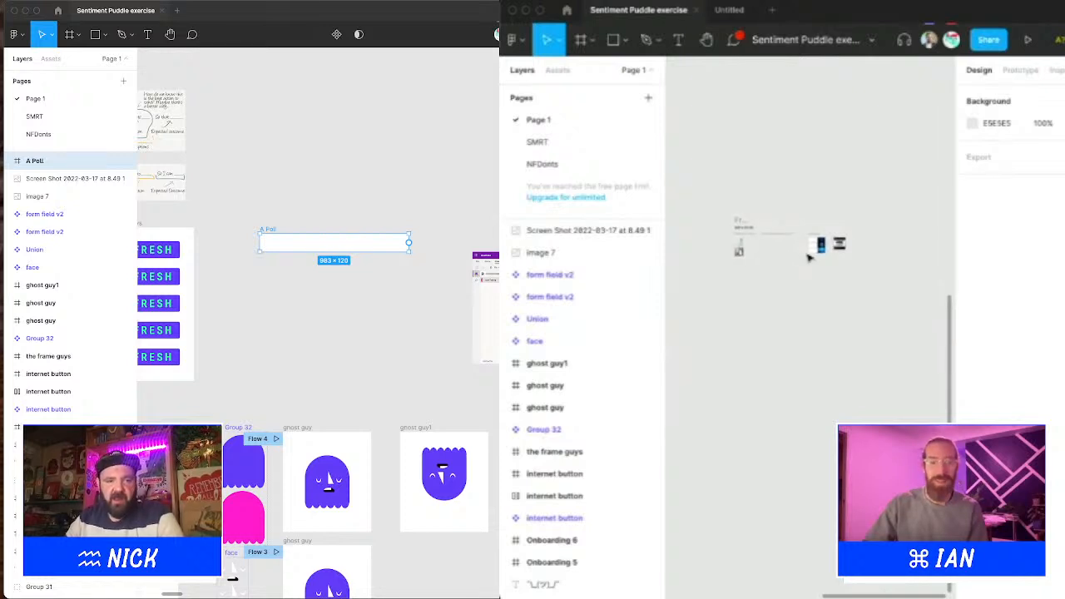
Step: Follow the collaborator's view to locate the A Poll frame on the shared canvas, and survey the artwork around it
{"action": "scroll", "coordinate": [808, 258], "scroll_direction": "up", "scroll_amount": 5}
{"action": "scroll", "coordinate": [809, 257], "scroll_direction": "up", "scroll_amount": 3}
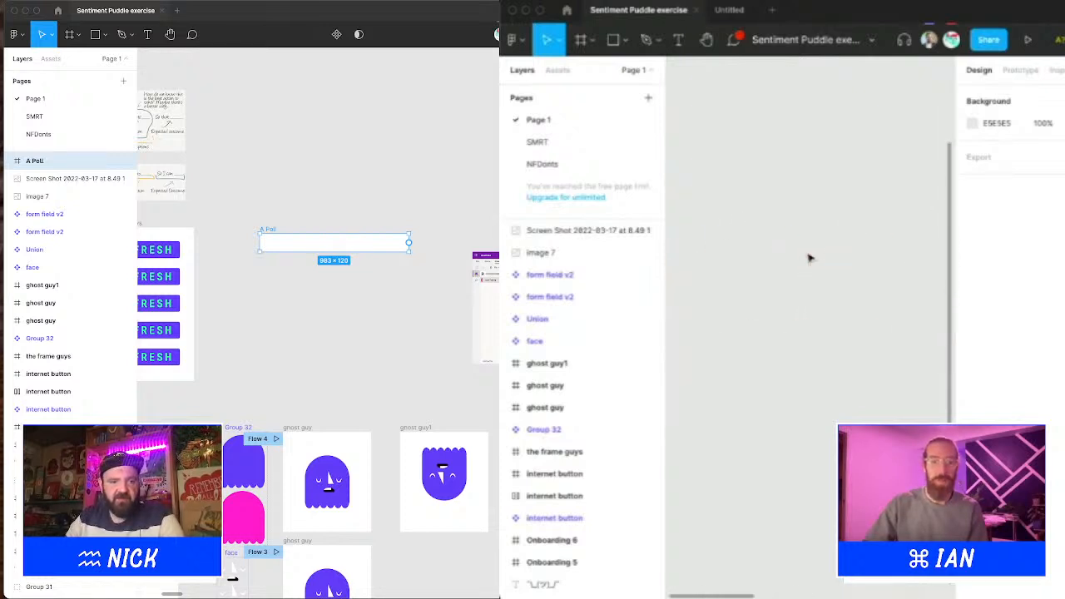
{"action": "scroll", "coordinate": [809, 258], "scroll_direction": "down", "scroll_amount": 3}
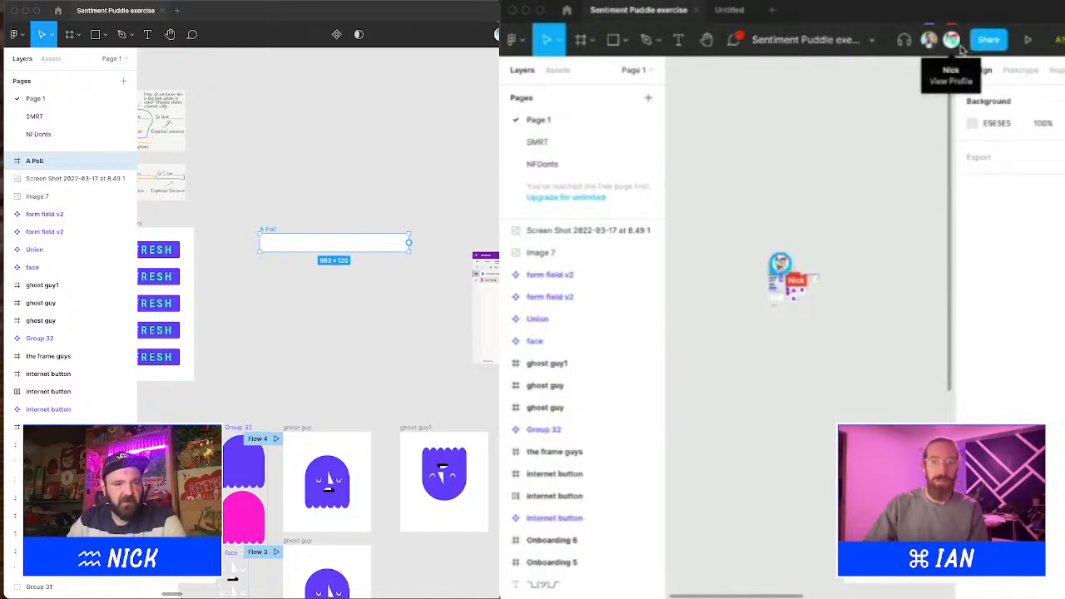
{"action": "left_click", "coordinate": [956, 43]}
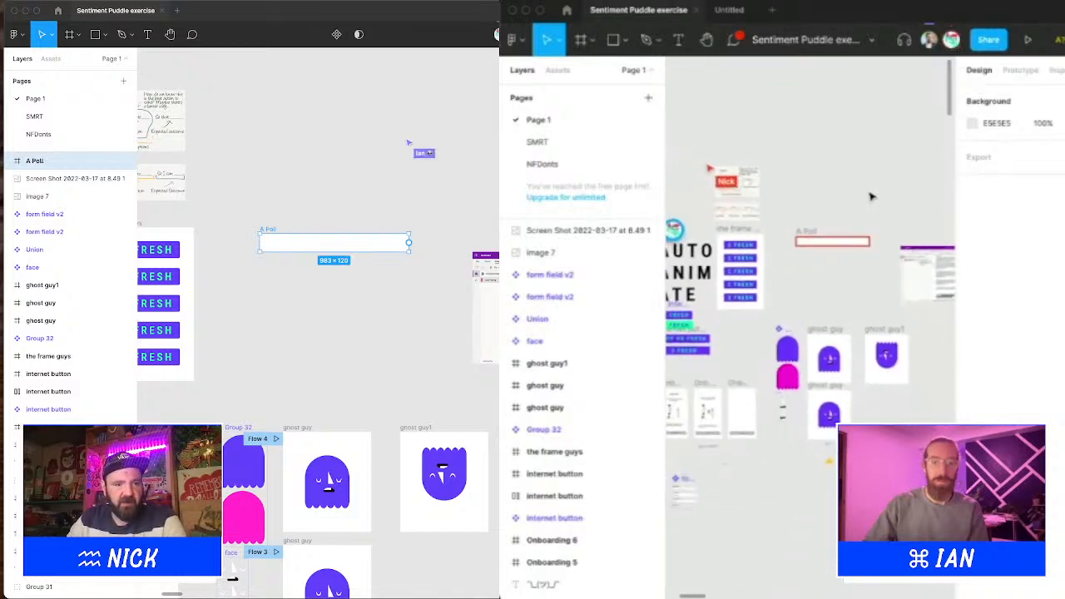
{"action": "scroll", "coordinate": [871, 196], "scroll_direction": "down", "scroll_amount": 2}
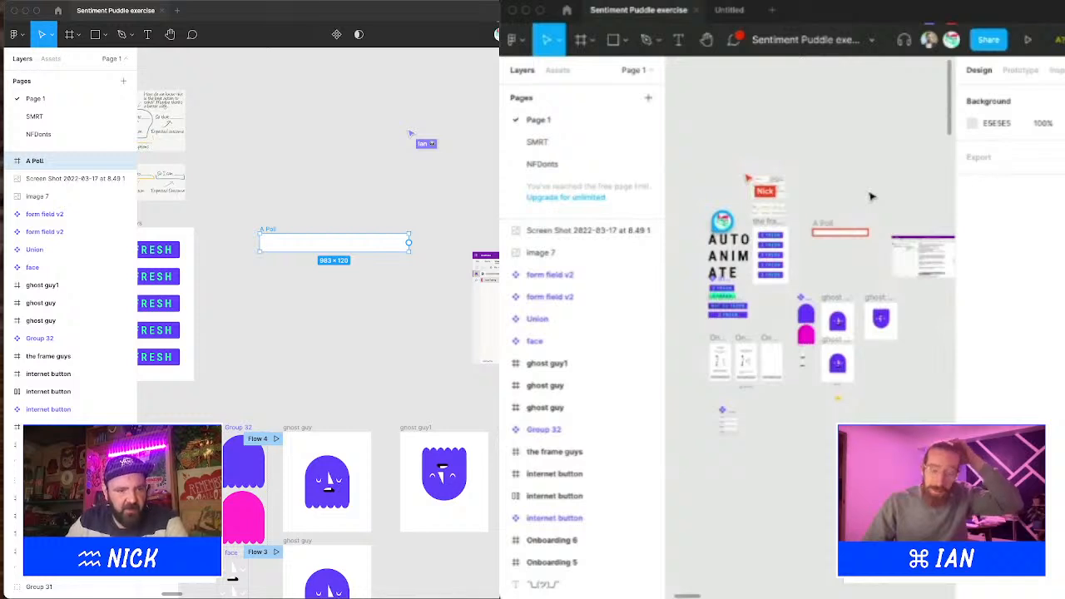
{"action": "scroll", "coordinate": [872, 196], "scroll_direction": "down", "scroll_amount": 4}
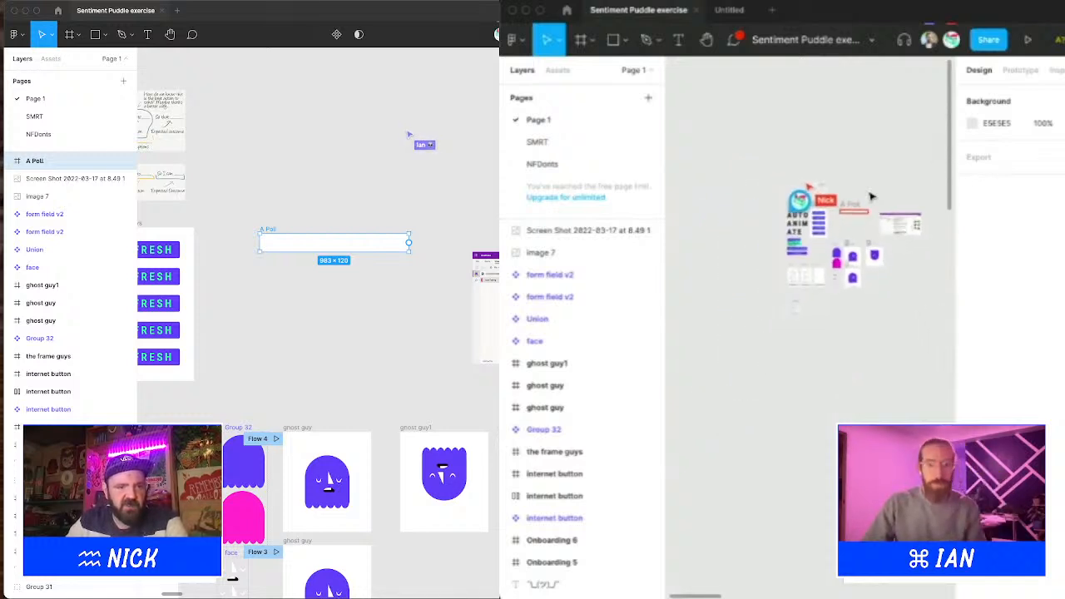
Step: Search the canvas for the poll area, and observe the collaborator's view to return to the A Poll frame
{"action": "scroll", "coordinate": [872, 196], "scroll_direction": "up", "scroll_amount": 3}
{"action": "scroll", "coordinate": [872, 196], "scroll_direction": "up", "scroll_amount": 5}
{"action": "scroll", "coordinate": [871, 197], "scroll_direction": "down", "scroll_amount": 4}
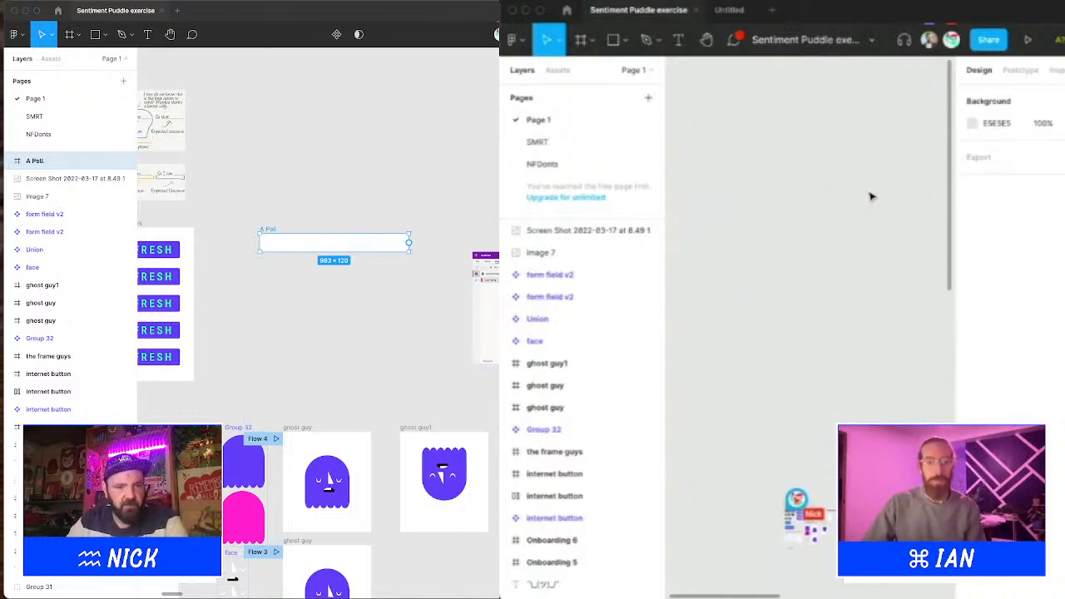
{"action": "scroll", "coordinate": [871, 196], "scroll_direction": "up", "scroll_amount": 2}
{"action": "scroll", "coordinate": [871, 197], "scroll_direction": "right", "scroll_amount": 5}
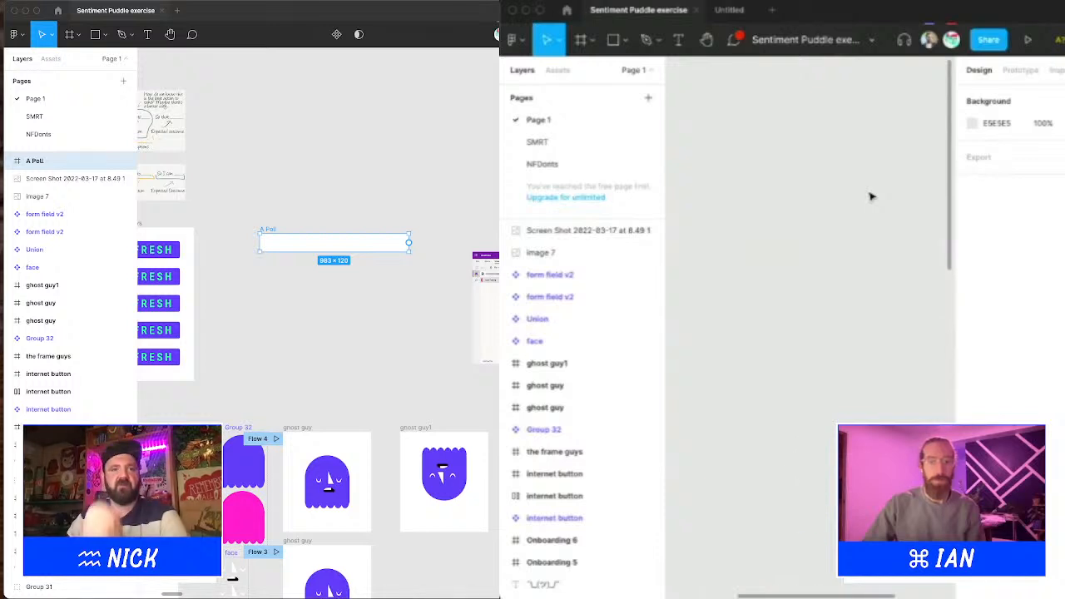
{"action": "scroll", "coordinate": [871, 197], "scroll_direction": "down", "scroll_amount": 2}
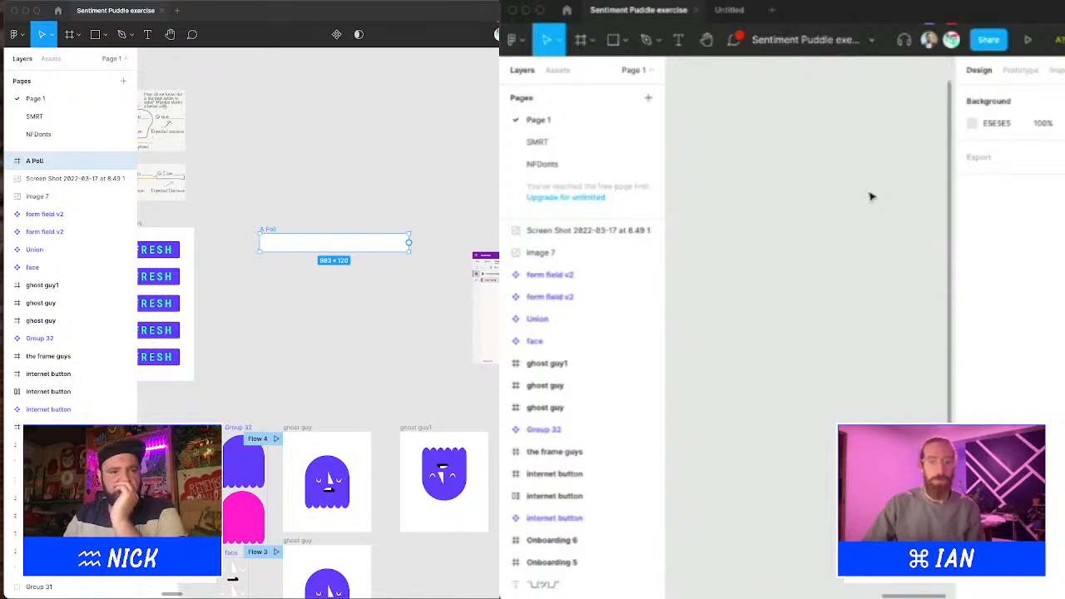
{"action": "scroll", "coordinate": [871, 196], "scroll_direction": "up", "scroll_amount": 2}
{"action": "scroll", "coordinate": [871, 196], "scroll_direction": "up", "scroll_amount": 2}
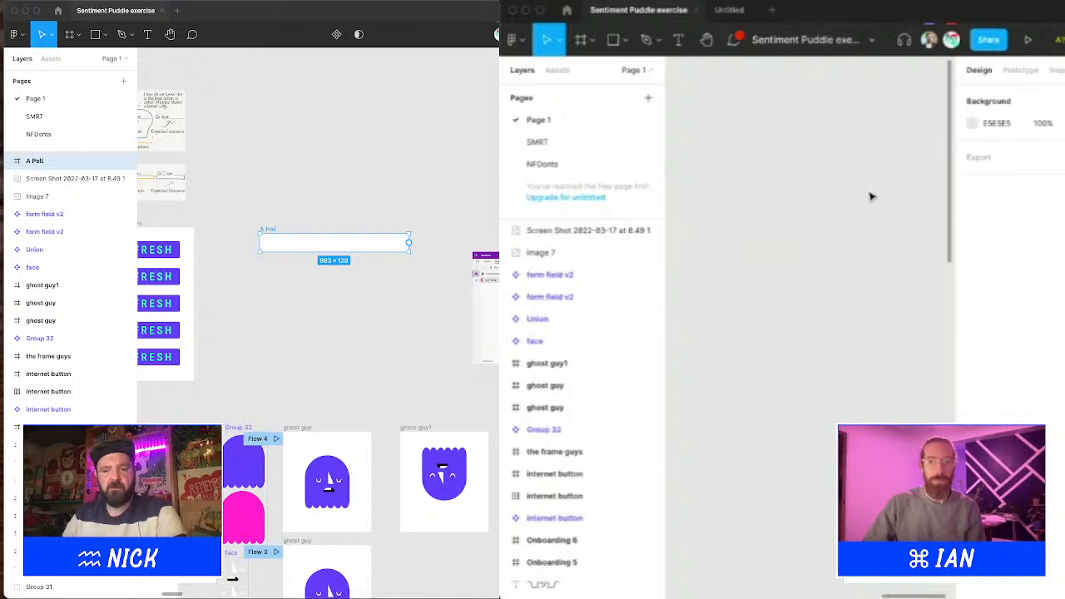
{"action": "scroll", "coordinate": [871, 197], "scroll_direction": "down", "scroll_amount": 3}
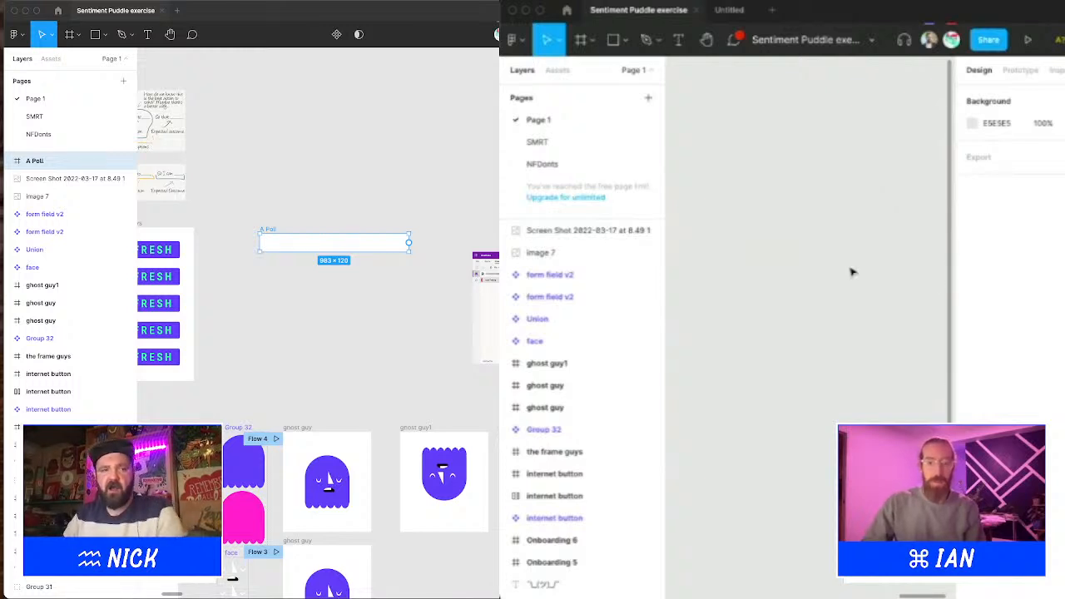
{"action": "scroll", "coordinate": [852, 266], "scroll_direction": "left", "scroll_amount": 2}
{"action": "scroll", "coordinate": [854, 270], "scroll_direction": "left", "scroll_amount": 3}
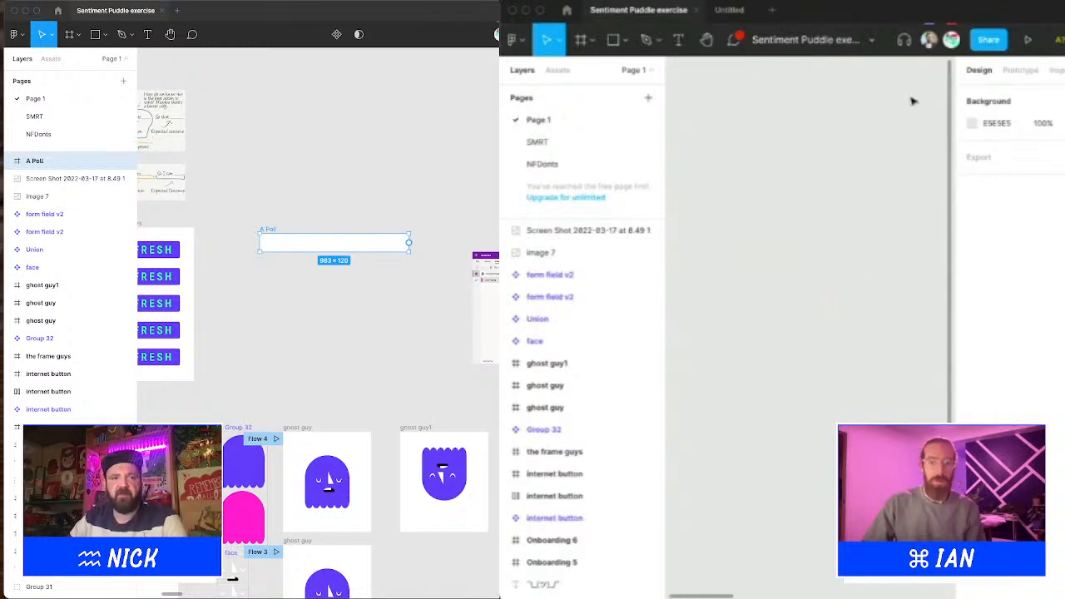
{"action": "left_click", "coordinate": [929, 39]}
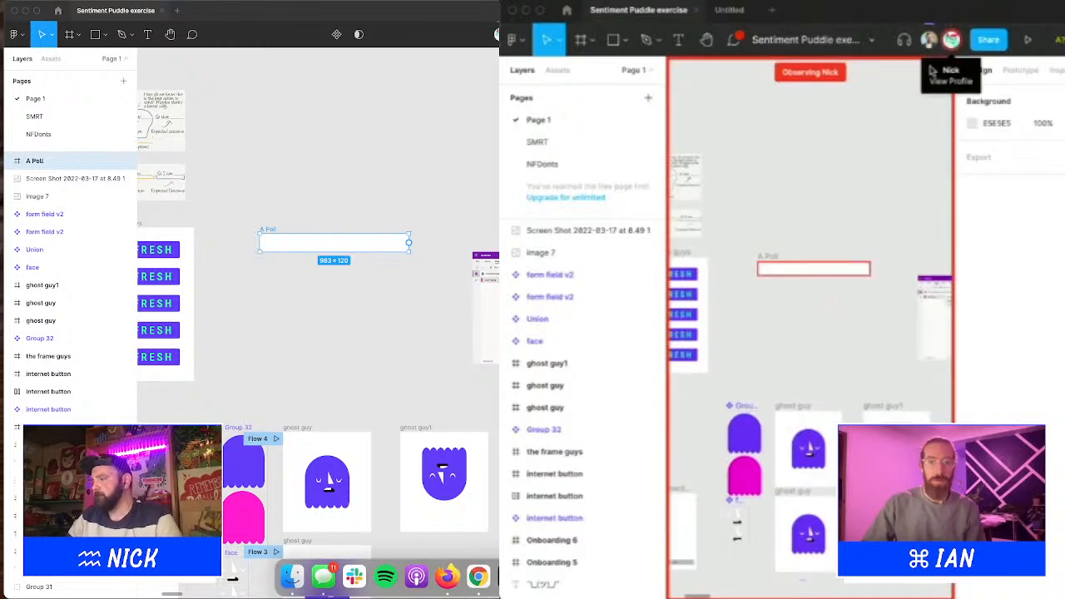
Step: Stop observing, find the cat frame's row of faces, and select its lowest cat face, Frame 13
{"action": "scroll", "coordinate": [856, 224], "scroll_direction": "down", "scroll_amount": 10}
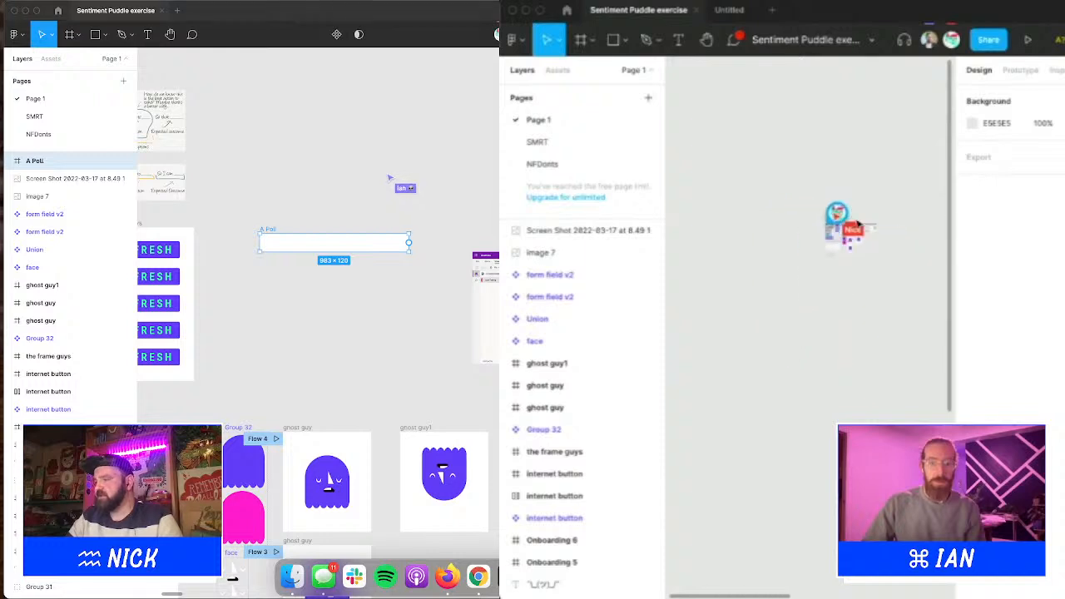
{"action": "scroll", "coordinate": [857, 224], "scroll_direction": "up", "scroll_amount": 5}
{"action": "scroll", "coordinate": [858, 224], "scroll_direction": "right", "scroll_amount": 5}
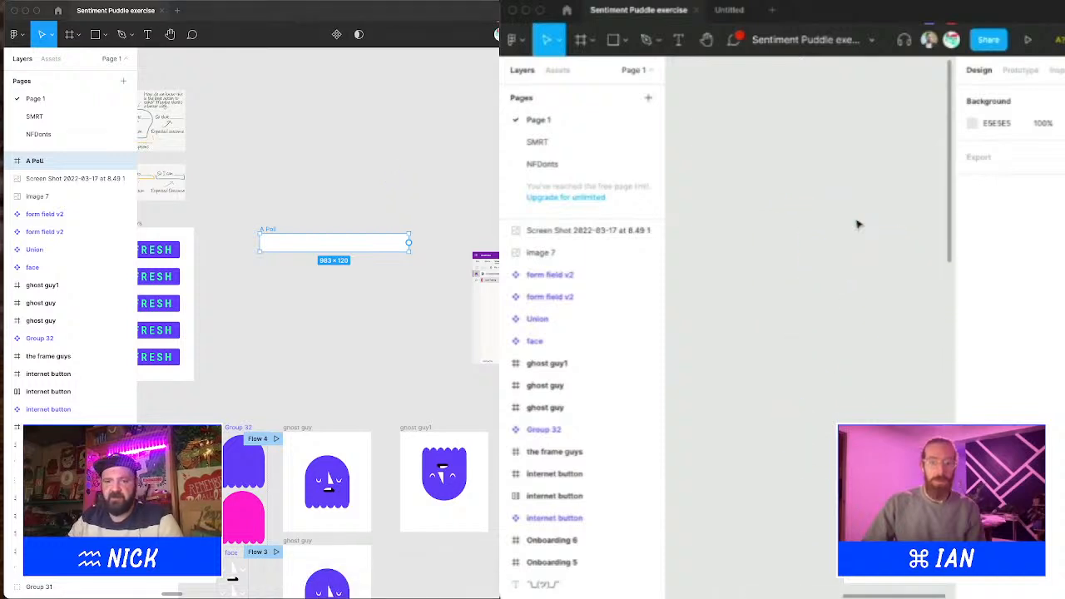
{"action": "scroll", "coordinate": [859, 224], "scroll_direction": "left", "scroll_amount": 5}
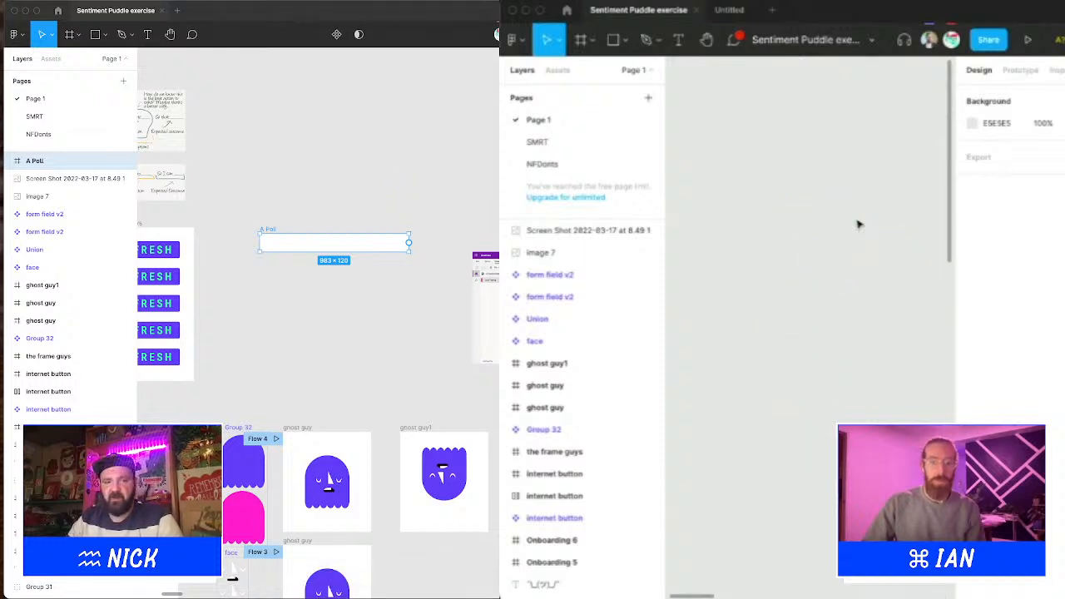
{"action": "scroll", "coordinate": [859, 224], "scroll_direction": "down", "scroll_amount": 3}
{"action": "scroll", "coordinate": [859, 224], "scroll_direction": "right", "scroll_amount": 3}
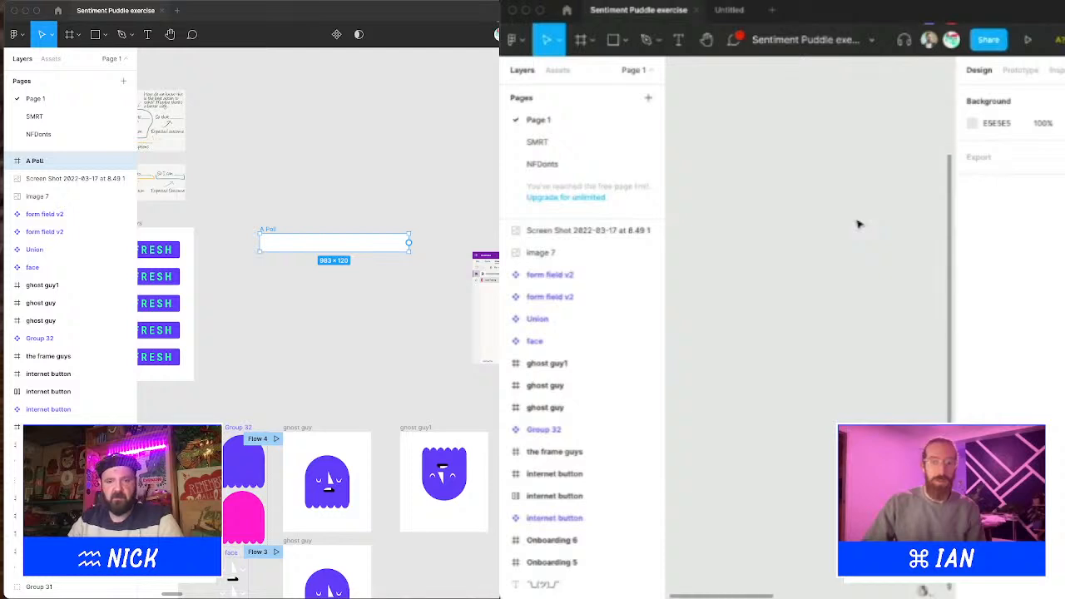
{"action": "scroll", "coordinate": [859, 224], "scroll_direction": "up", "scroll_amount": 3}
{"action": "scroll", "coordinate": [860, 224], "scroll_direction": "down", "scroll_amount": 4}
{"action": "scroll", "coordinate": [860, 223], "scroll_direction": "right", "scroll_amount": 3}
{"action": "scroll", "coordinate": [859, 224], "scroll_direction": "down", "scroll_amount": 2}
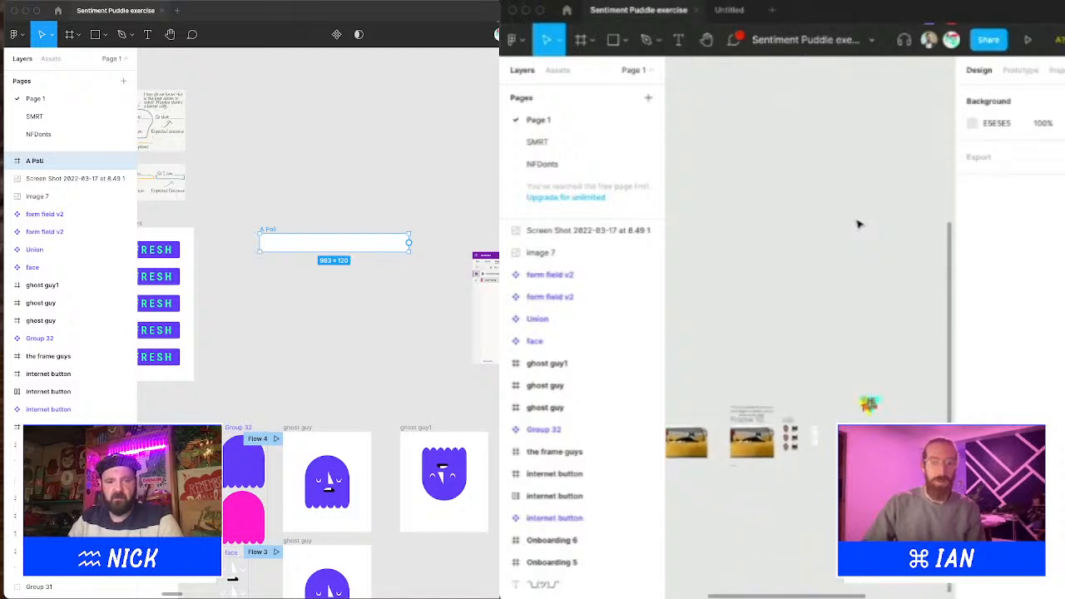
{"action": "scroll", "coordinate": [811, 419], "scroll_direction": "right", "scroll_amount": 3}
{"action": "scroll", "coordinate": [811, 419], "scroll_direction": "left", "scroll_amount": 3}
{"action": "scroll", "coordinate": [785, 422], "scroll_direction": "up", "scroll_amount": 5}
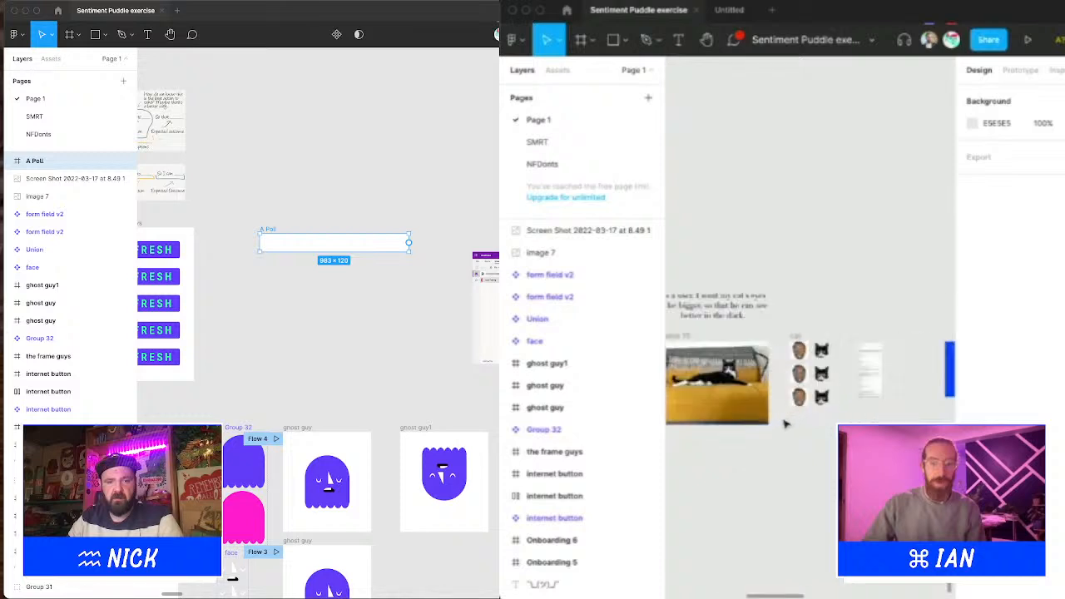
{"action": "scroll", "coordinate": [784, 422], "scroll_direction": "up", "scroll_amount": 2}
{"action": "left_click", "coordinate": [919, 331]}
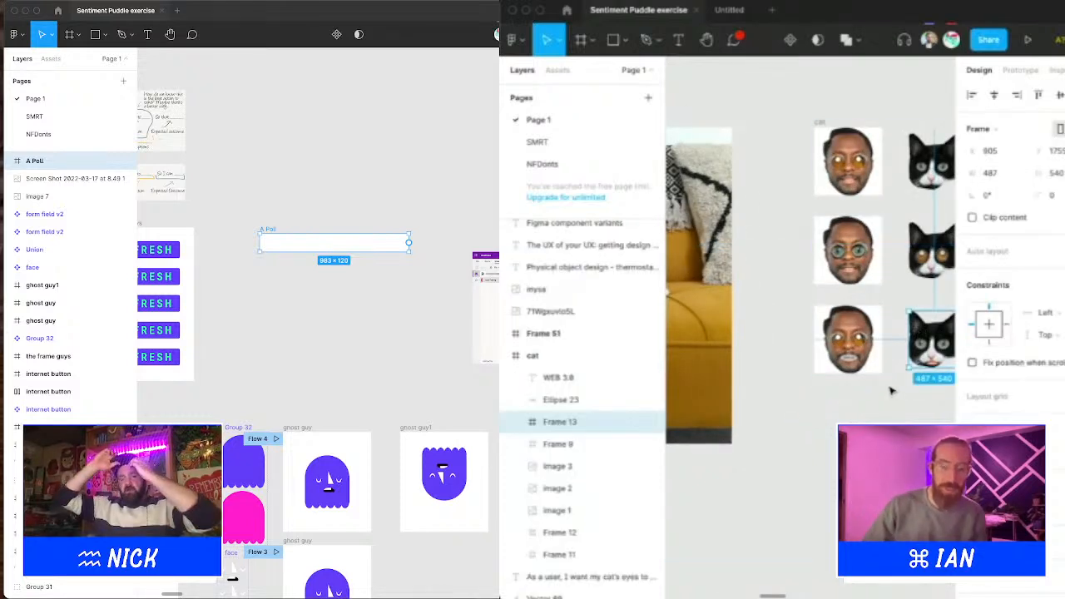
{"action": "scroll", "coordinate": [896, 381], "scroll_direction": "down", "scroll_amount": 8}
{"action": "scroll", "coordinate": [887, 384], "scroll_direction": "down", "scroll_amount": 2}
{"action": "scroll", "coordinate": [888, 386], "scroll_direction": "down", "scroll_amount": 5}
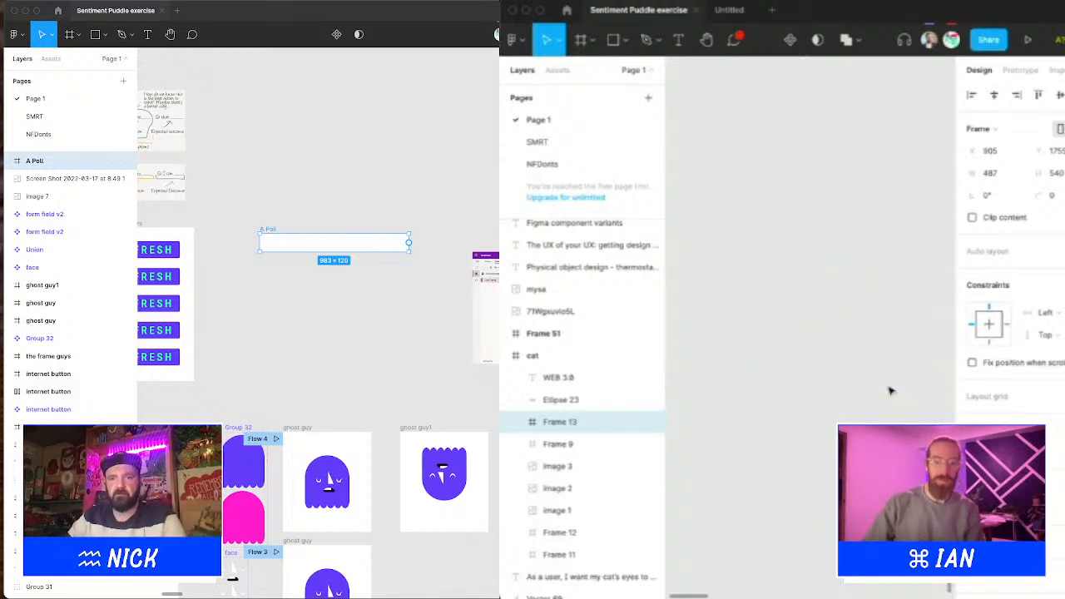
{"action": "scroll", "coordinate": [892, 390], "scroll_direction": "right", "scroll_amount": 5}
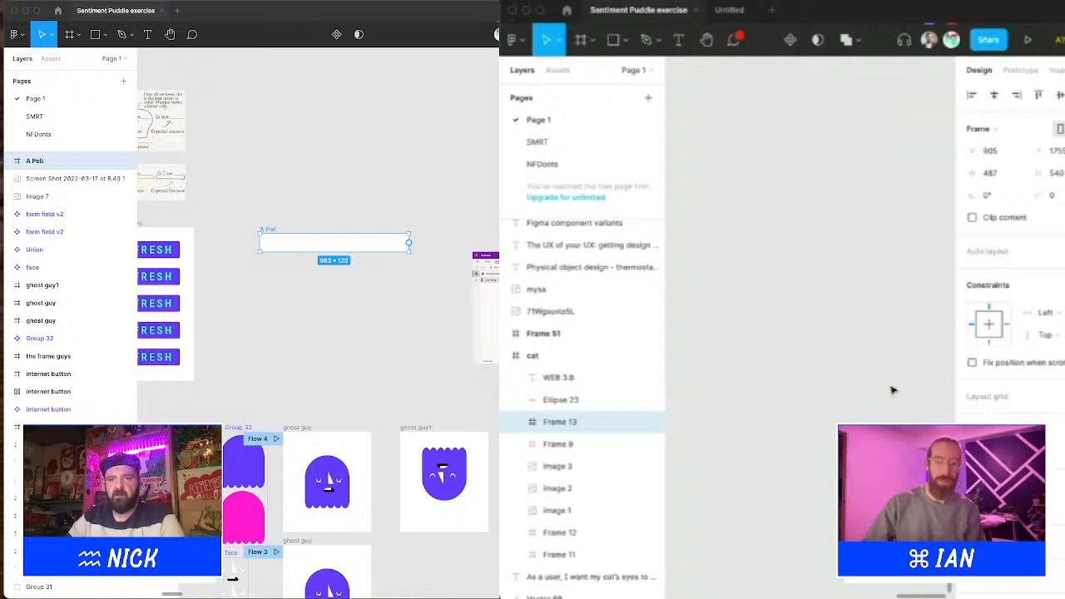
{"action": "scroll", "coordinate": [892, 389], "scroll_direction": "left", "scroll_amount": 6}
{"action": "scroll", "coordinate": [892, 389], "scroll_direction": "up", "scroll_amount": 5}
{"action": "scroll", "coordinate": [892, 389], "scroll_direction": "down", "scroll_amount": 3}
Step: Undo the wide frame's rename to A Poll, and rename the frame as item 1
{"action": "key", "text": "z"}
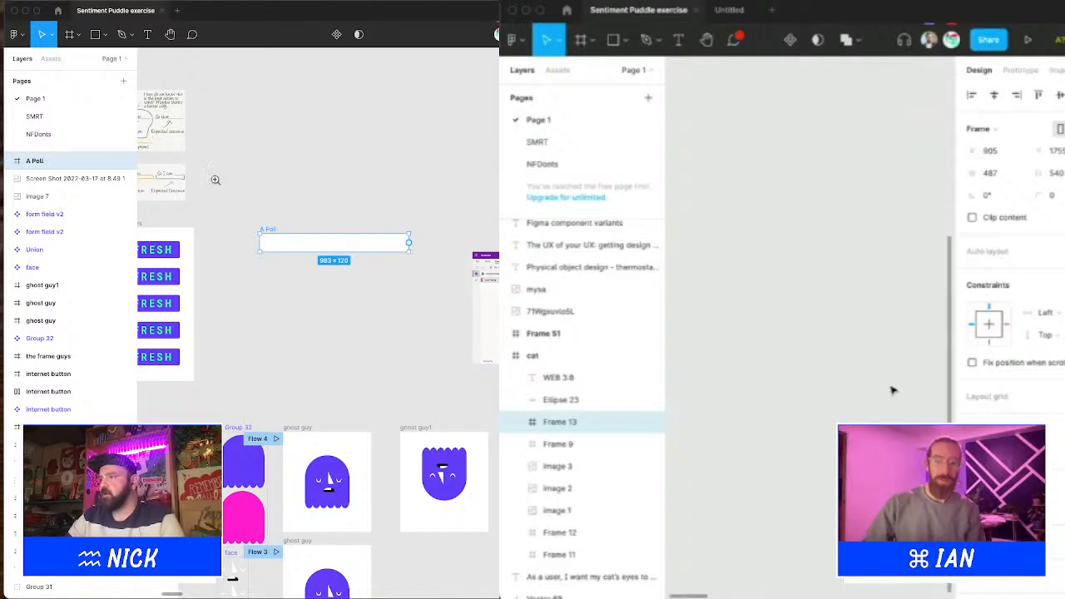
{"action": "left_click_drag", "start_coordinate": [245, 200], "coordinate": [475, 347]}
{"action": "left_click_drag", "start_coordinate": [412, 332], "coordinate": [466, 344]}
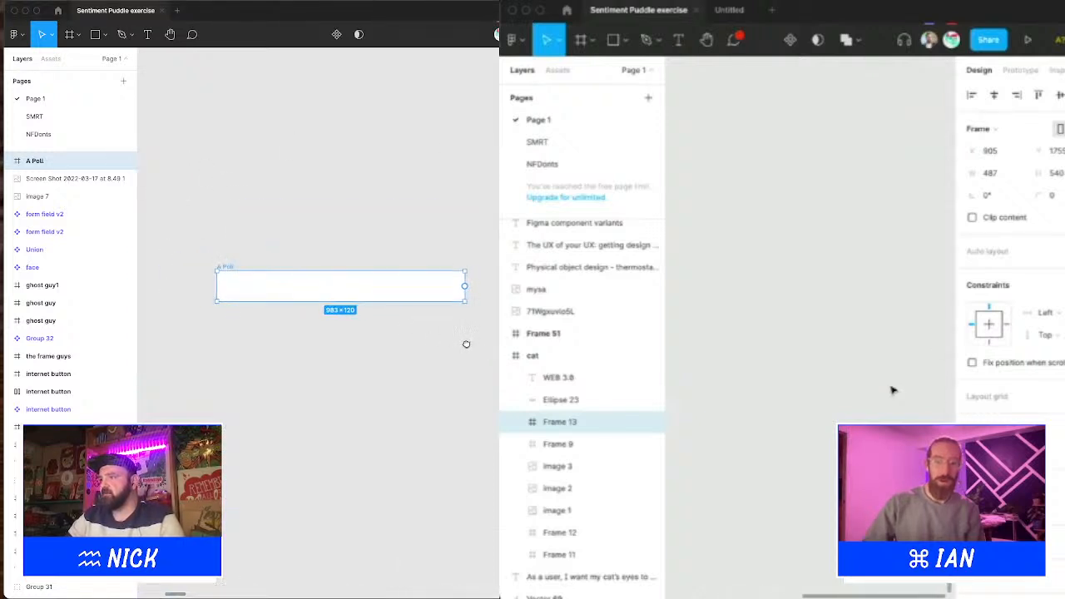
{"action": "scroll", "coordinate": [892, 389], "scroll_direction": "left", "scroll_amount": 3}
{"action": "scroll", "coordinate": [892, 389], "scroll_direction": "right", "scroll_amount": 1}
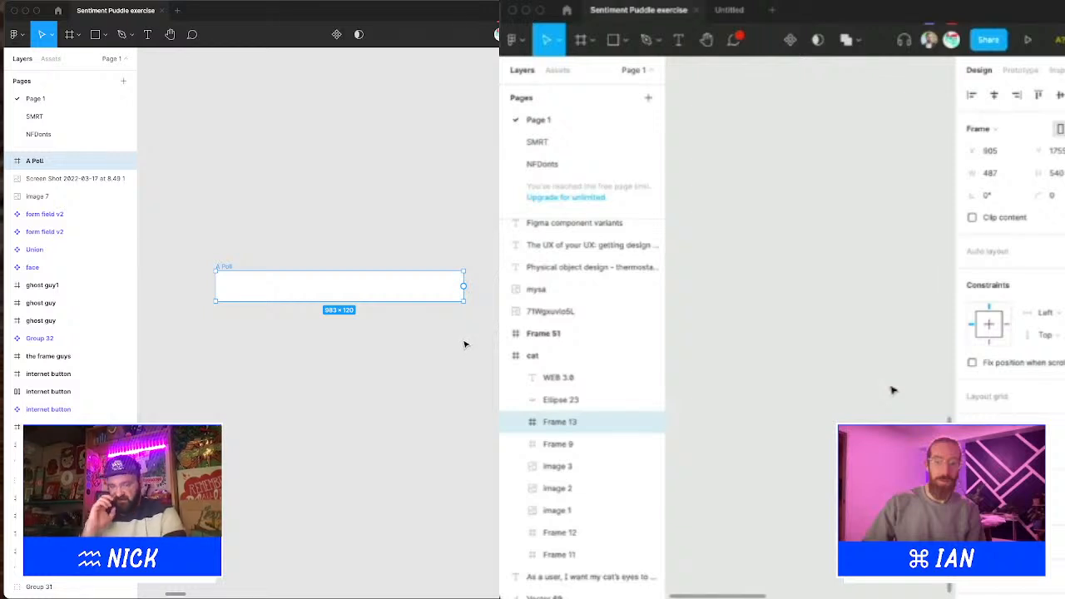
{"action": "scroll", "coordinate": [893, 389], "scroll_direction": "left", "scroll_amount": 3}
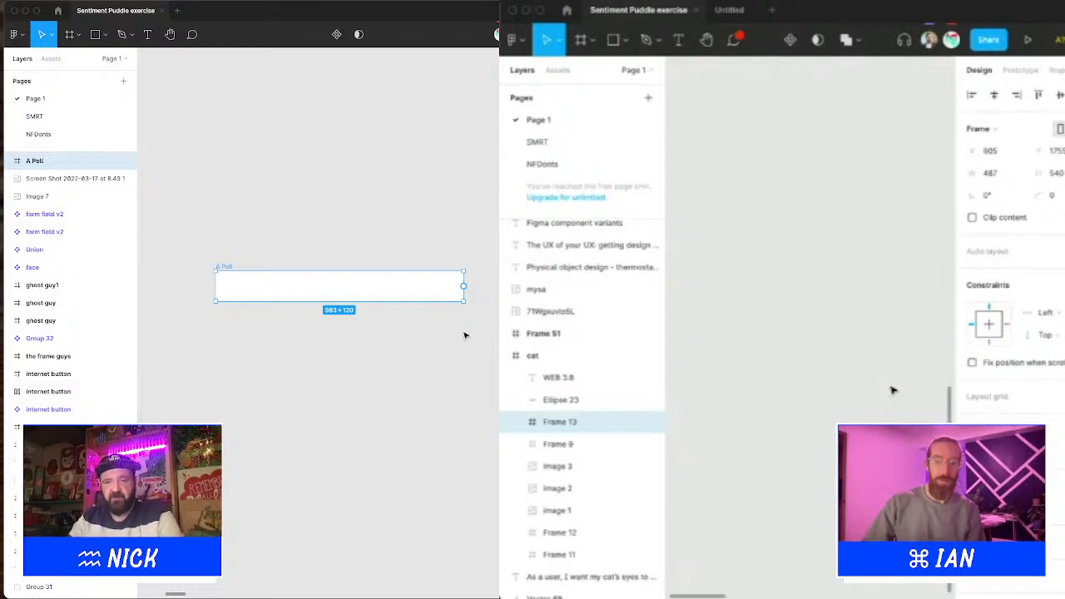
{"action": "left_click_drag", "start_coordinate": [351, 301], "coordinate": [292, 277]}
{"action": "key", "text": "super+z"}
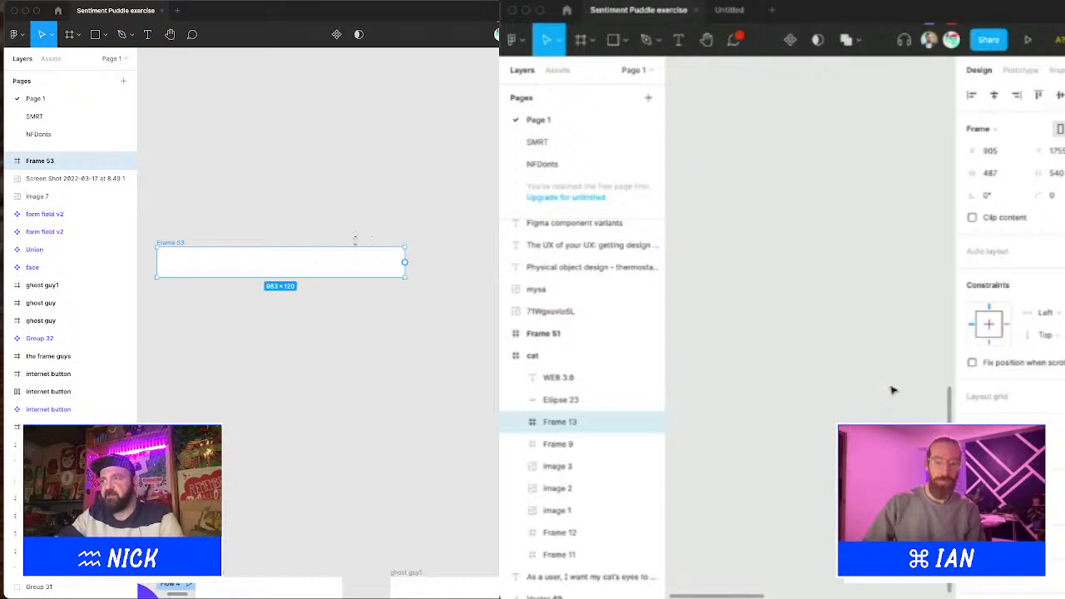
{"action": "key", "text": "super+z"}
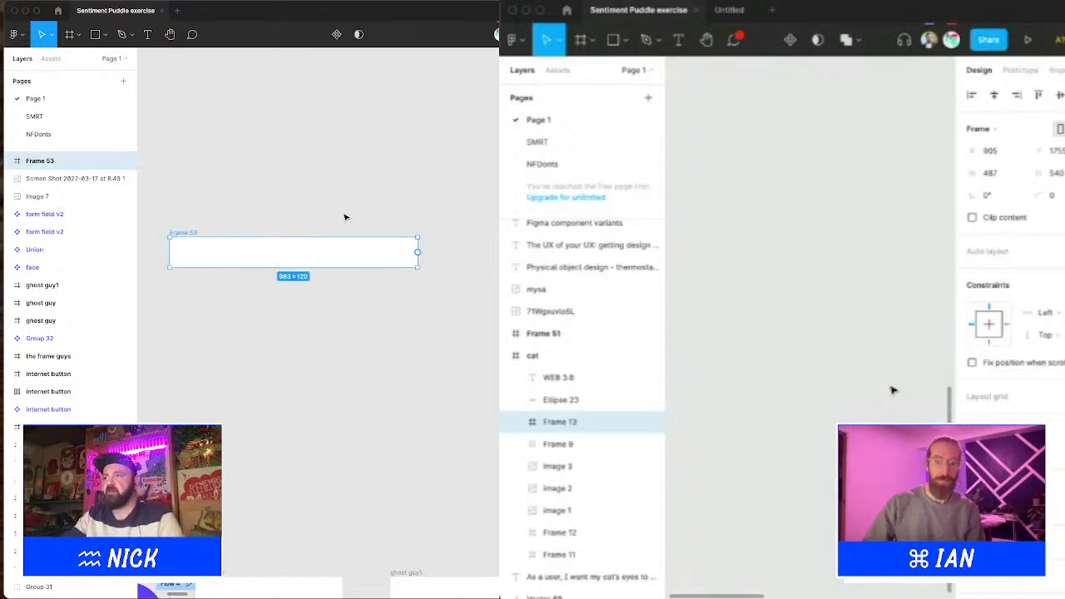
{"action": "double_click", "coordinate": [189, 232]}
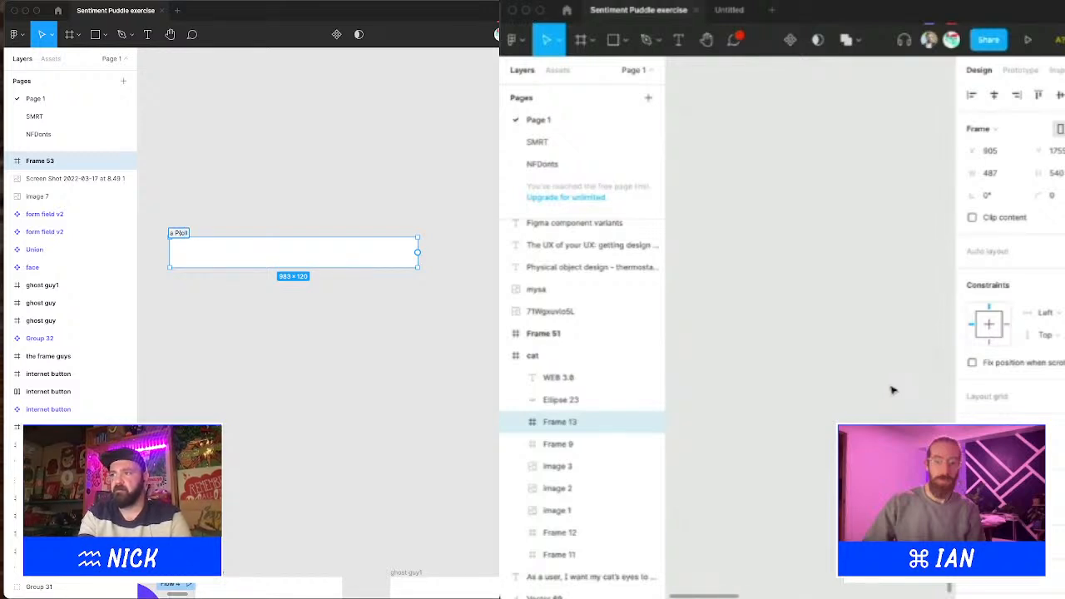
{"action": "key", "text": "Return"}
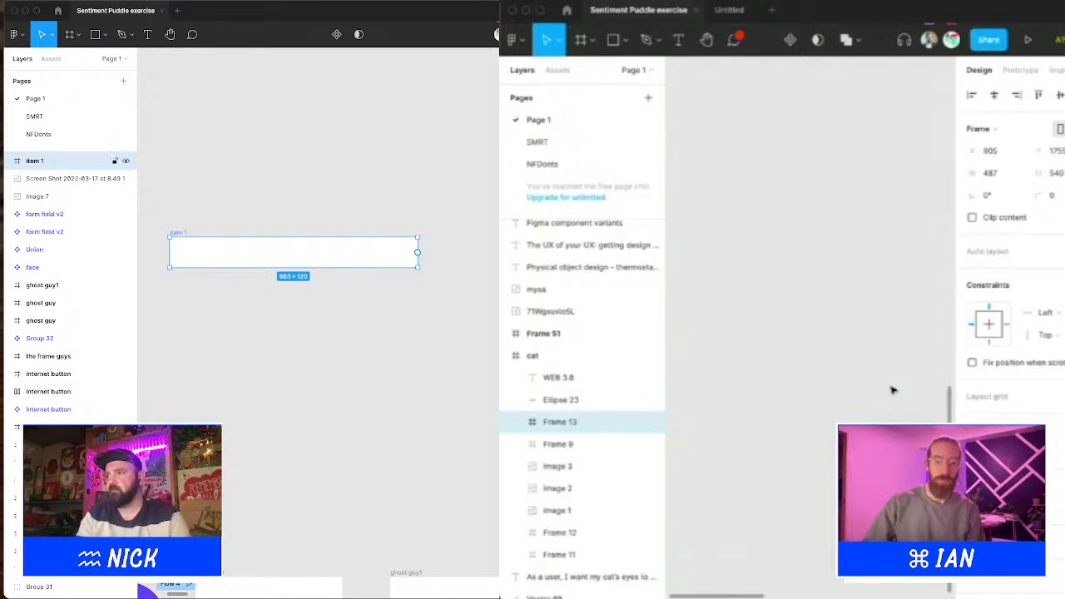
Step: Duplicate the item 1 frame directly below it, and move the copy slightly closer to the original
{"action": "left_click_drag", "start_coordinate": [187, 235], "coordinate": [185, 284], "text": "alt"}
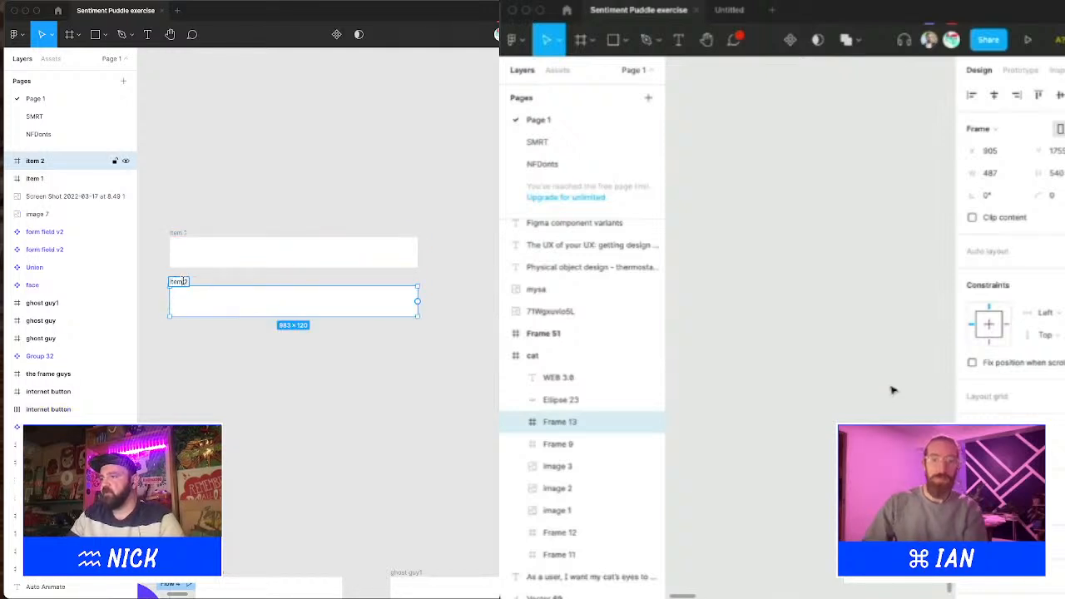
{"action": "right_click", "coordinate": [180, 285]}
{"action": "double_click", "coordinate": [180, 283]}
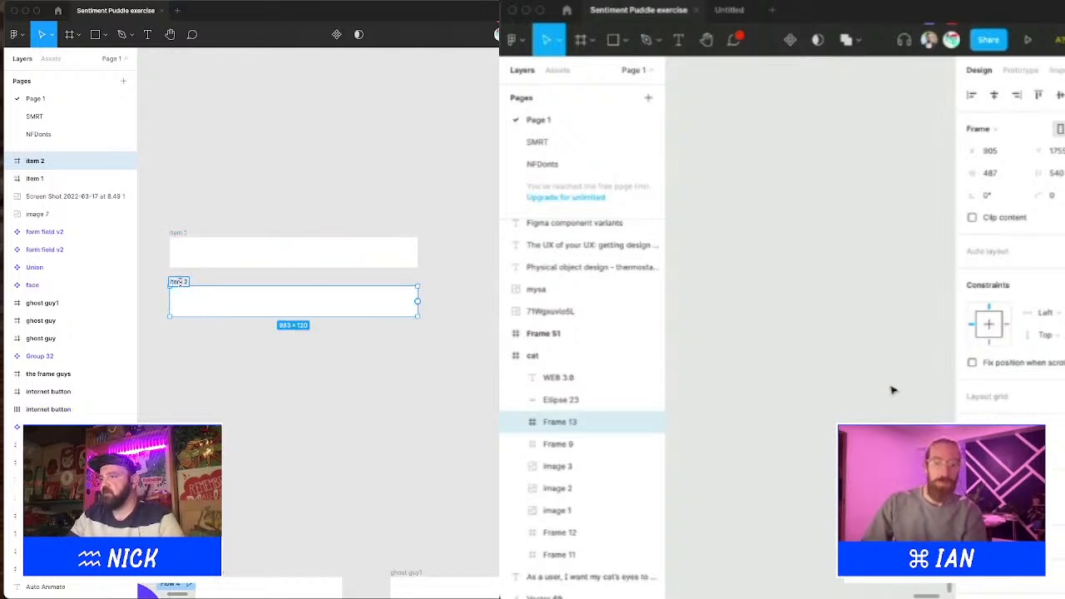
{"action": "left_click", "coordinate": [200, 282]}
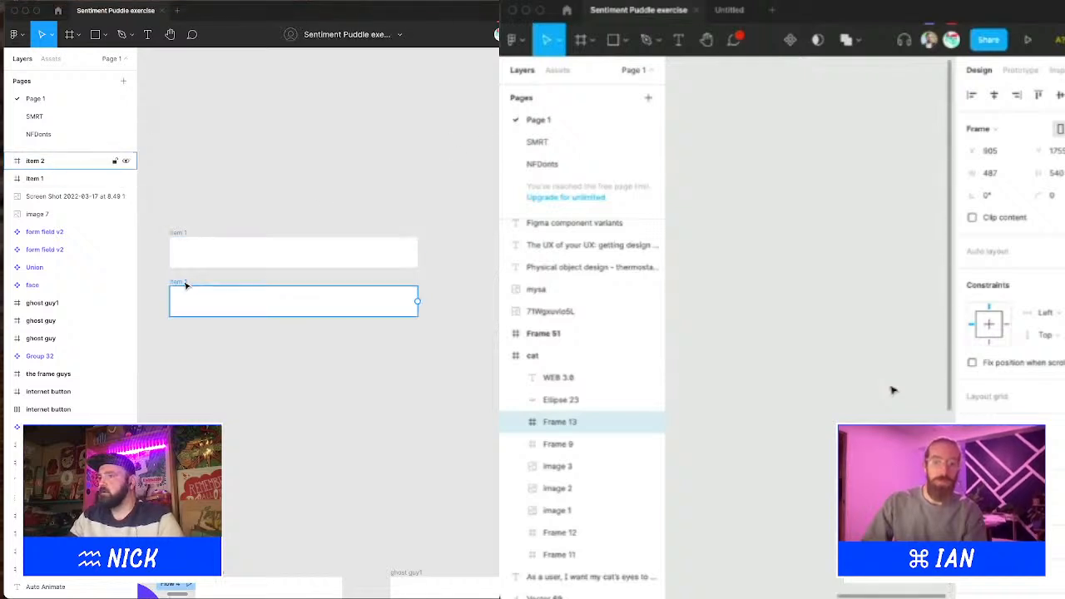
{"action": "left_click_drag", "start_coordinate": [186, 284], "coordinate": [187, 281]}
Step: Duplicate the item 1 and item 2 frames together below themselves to form an evenly spaced stack of four frames
{"action": "left_click", "coordinate": [179, 240], "text": "shift"}
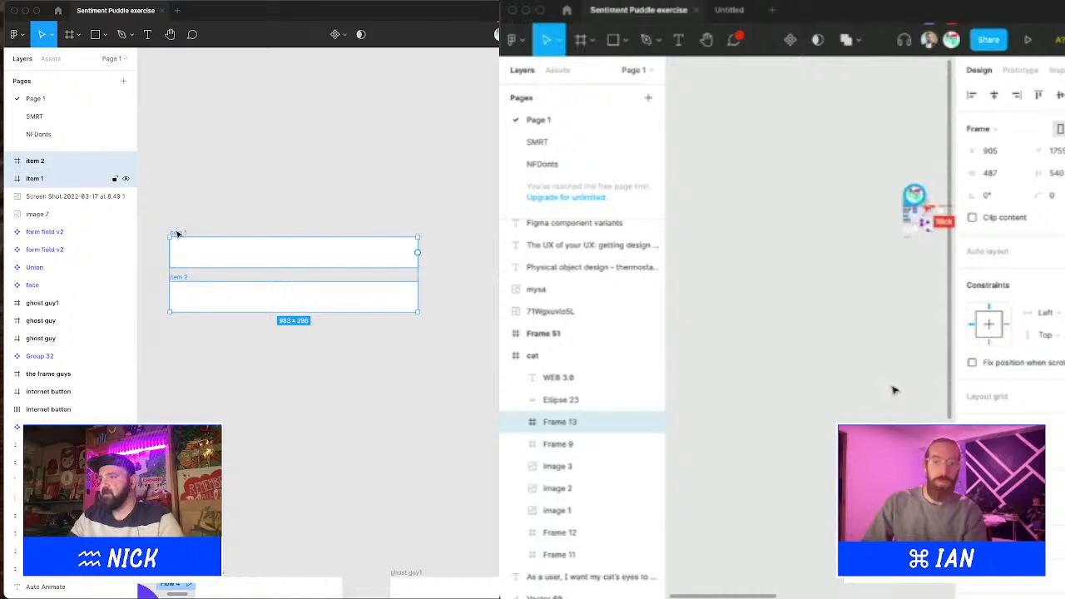
{"action": "left_click_drag", "start_coordinate": [183, 238], "coordinate": [197, 323]}
{"action": "left_click", "coordinate": [250, 226]}
{"action": "left_click", "coordinate": [188, 320]}
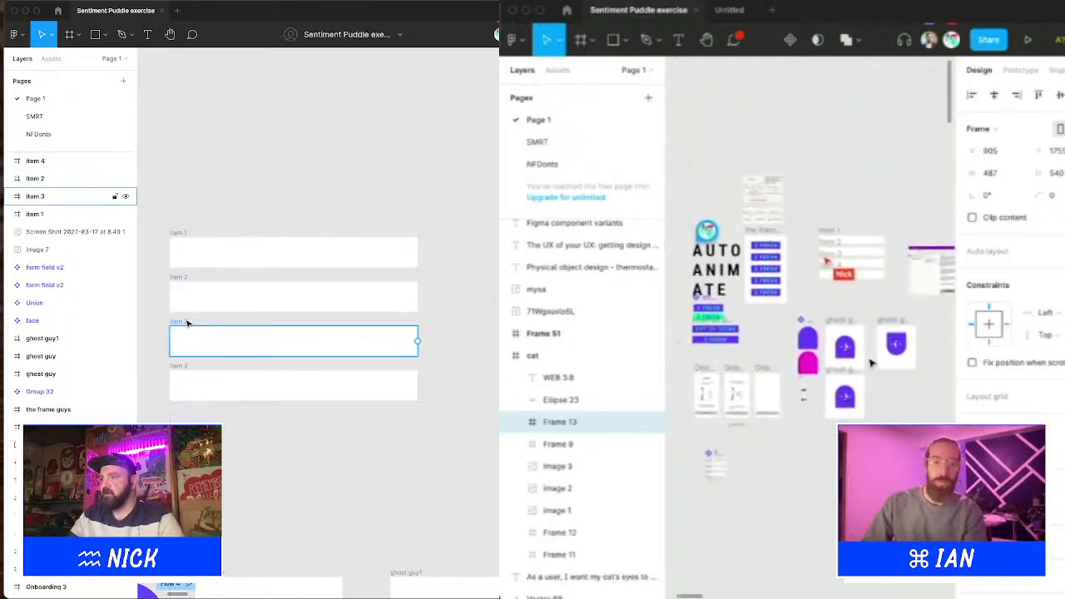
{"action": "left_click", "coordinate": [186, 254]}
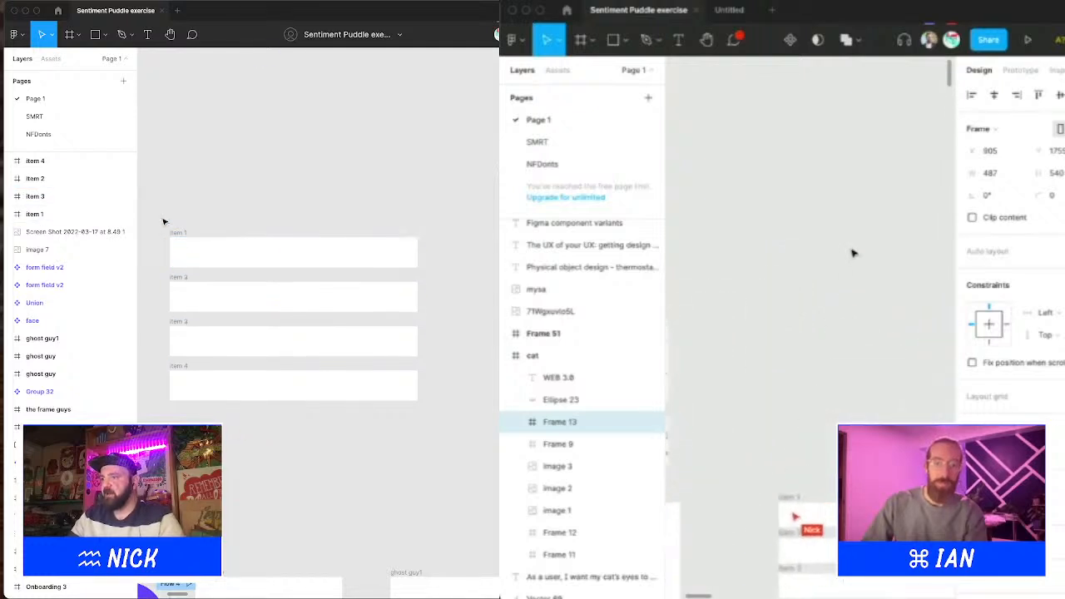
Step: Select the item 1 to item 4 frames and give them a solid light grey fill
{"action": "left_click_drag", "start_coordinate": [164, 221], "coordinate": [447, 447]}
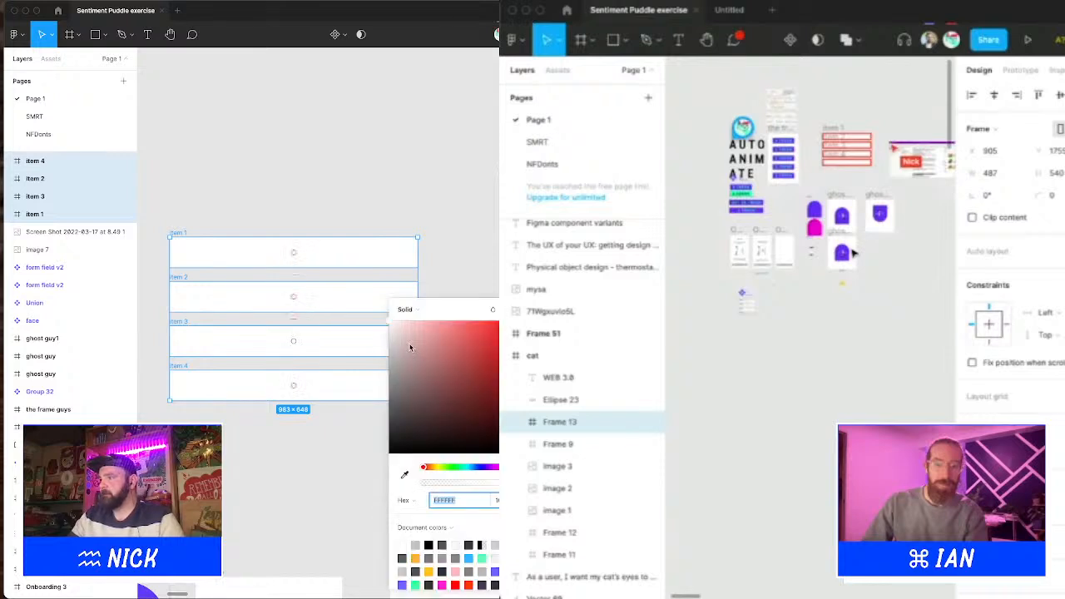
{"action": "scroll", "coordinate": [830, 302], "scroll_direction": "up", "scroll_amount": 5}
{"action": "left_click_drag", "start_coordinate": [408, 345], "coordinate": [381, 360]}
Step: Paste the copied cat face, Frame 13, onto the empty canvas below the crown component
{"action": "left_click", "coordinate": [812, 308]}
{"action": "key", "text": "super+v"}
{"action": "left_click_drag", "start_coordinate": [783, 293], "coordinate": [773, 313]}
{"action": "key", "text": "Escape"}
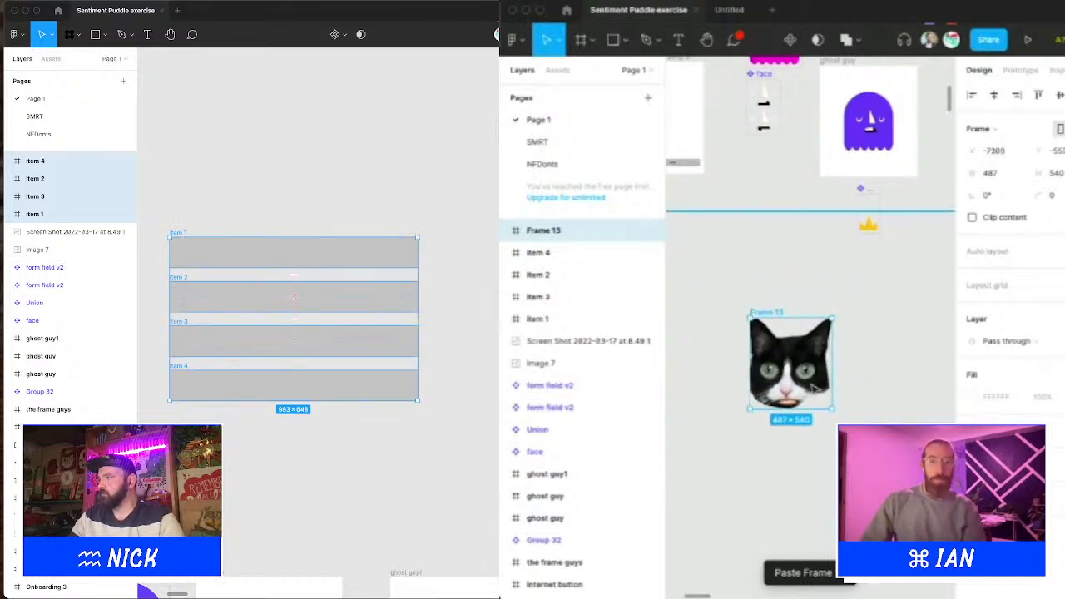
Step: Rename the pasted cat face frame as cat1, and deselect the four grey item frames
{"action": "scroll", "coordinate": [803, 366], "scroll_direction": "down", "scroll_amount": 2}
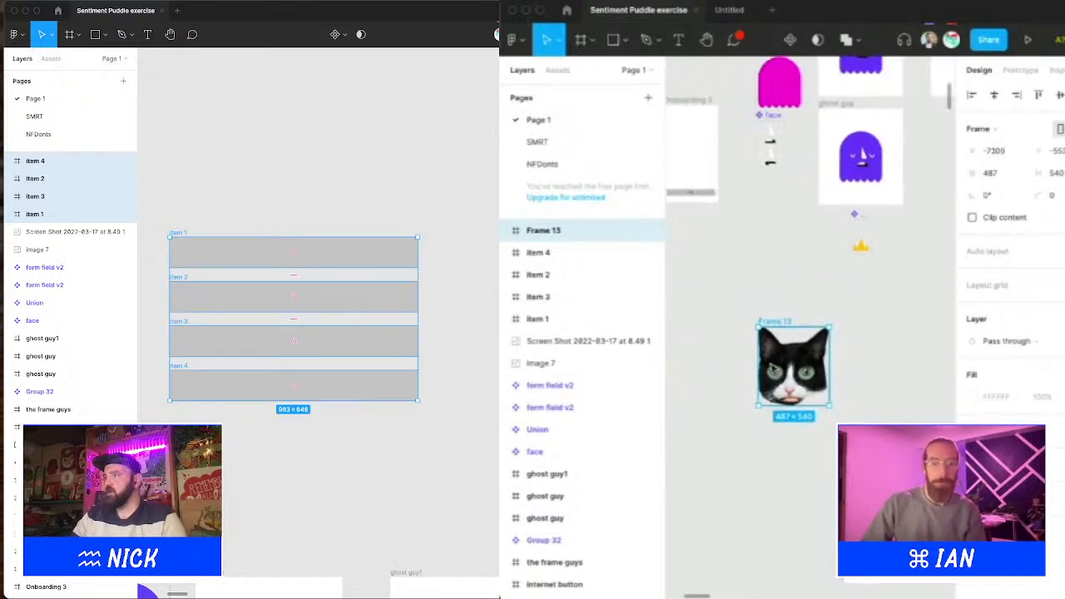
{"action": "left_click", "coordinate": [774, 373]}
{"action": "left_click", "coordinate": [775, 321]}
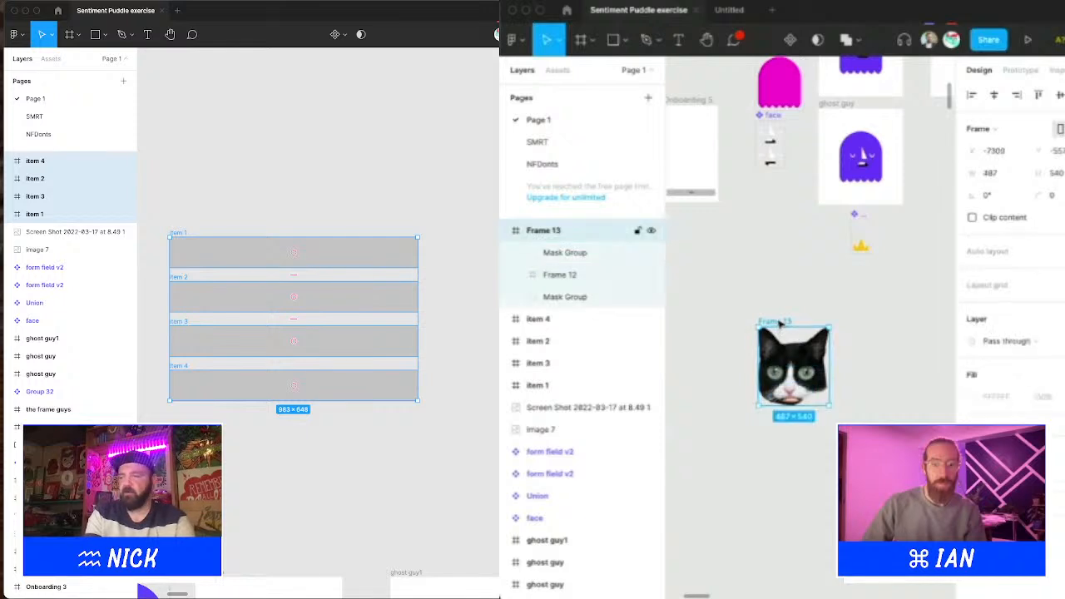
{"action": "double_click", "coordinate": [561, 236]}
{"action": "type", "text": "cat1"}
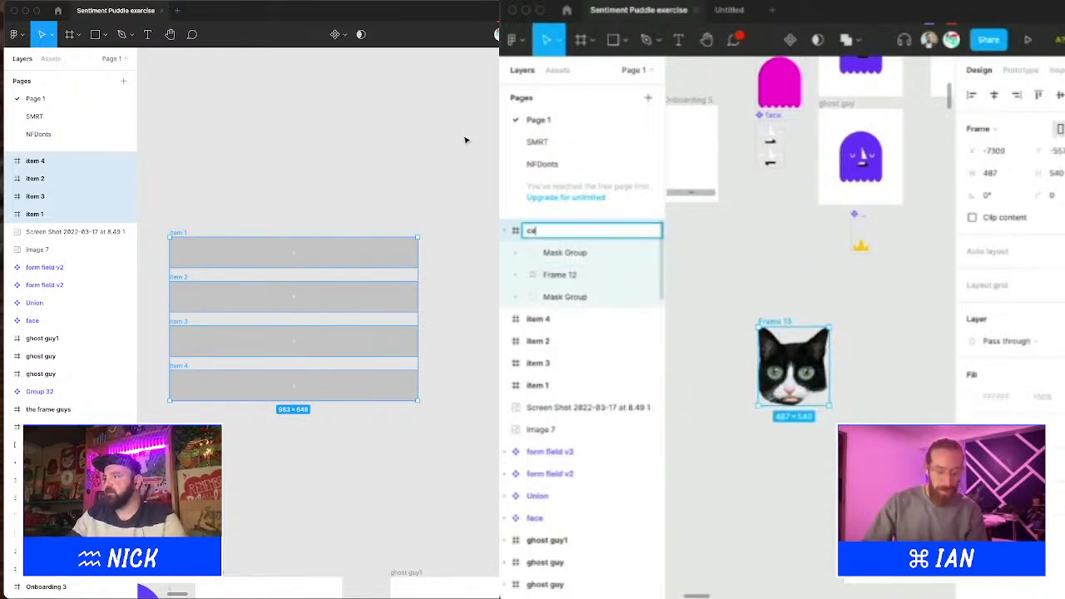
{"action": "left_click", "coordinate": [419, 159]}
{"action": "key", "text": "Return"}
{"action": "left_click_drag", "start_coordinate": [413, 154], "coordinate": [421, 154]}
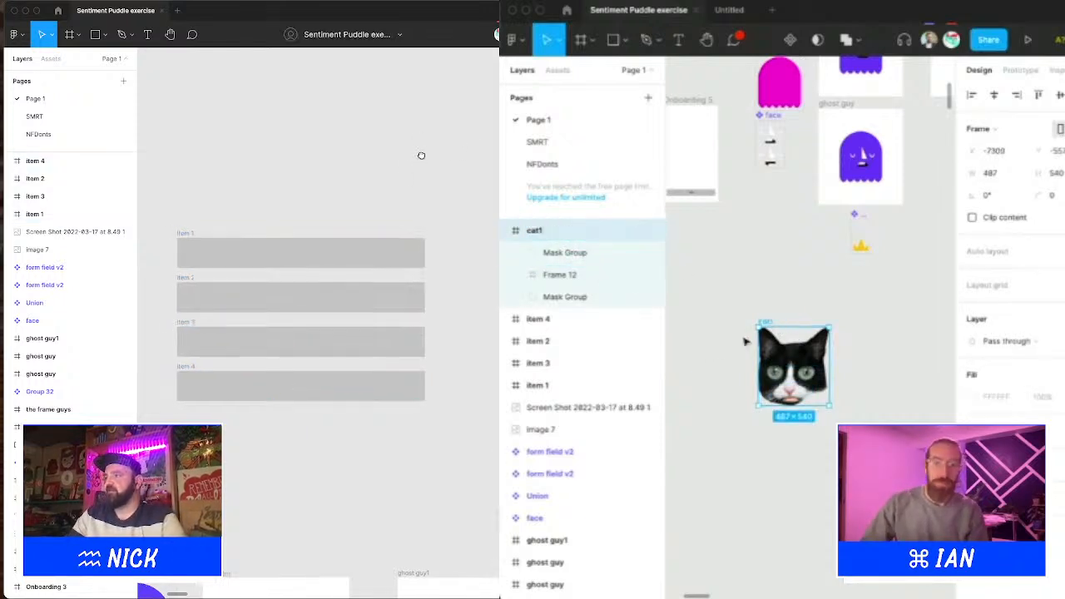
Step: Select the item 1 to item 4 frames together
{"action": "left_click", "coordinate": [398, 268]}
{"action": "left_click", "coordinate": [404, 304], "text": "shift"}
{"action": "left_click", "coordinate": [404, 341], "text": "shift"}
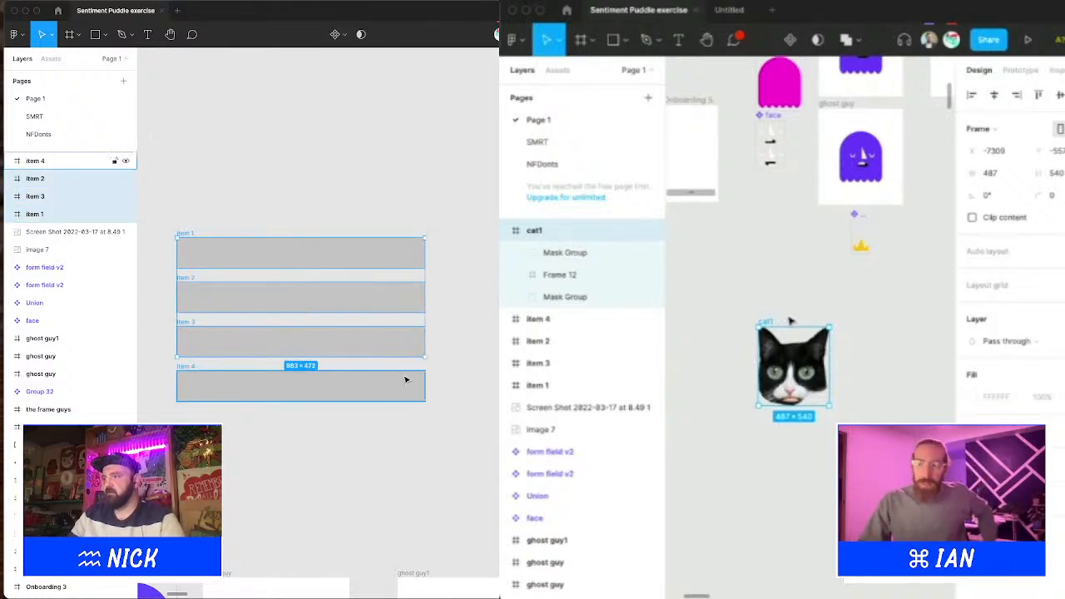
{"action": "left_click", "coordinate": [405, 380], "text": "shift"}
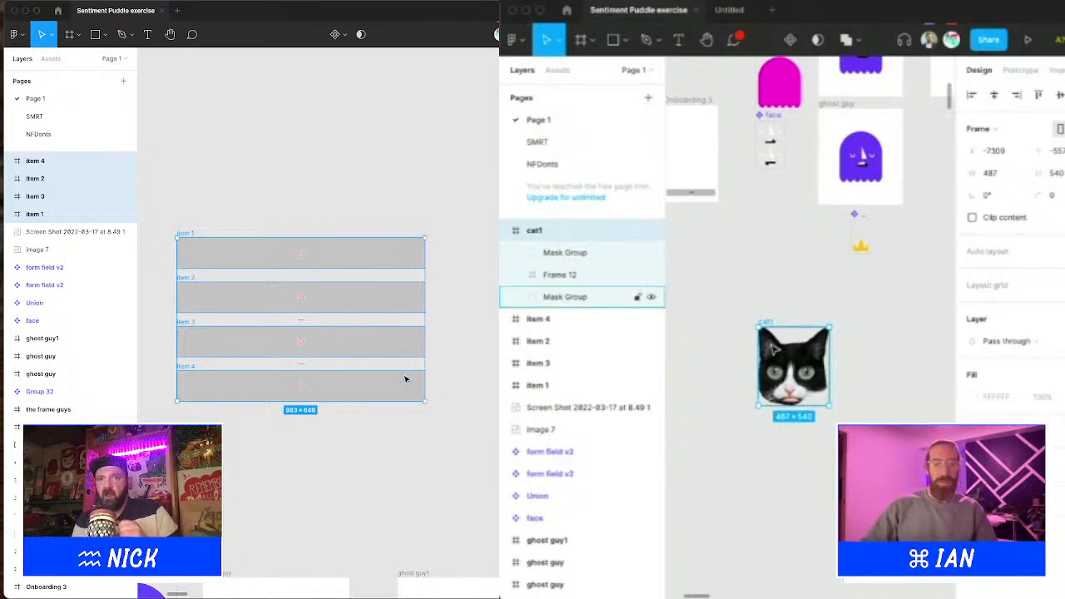
Step: Duplicate the cat1 frame beside the original as cat2, with slightly more space between the two faces
{"action": "scroll", "coordinate": [765, 330], "scroll_direction": "right", "scroll_amount": 5}
{"action": "scroll", "coordinate": [767, 328], "scroll_direction": "up", "scroll_amount": 1}
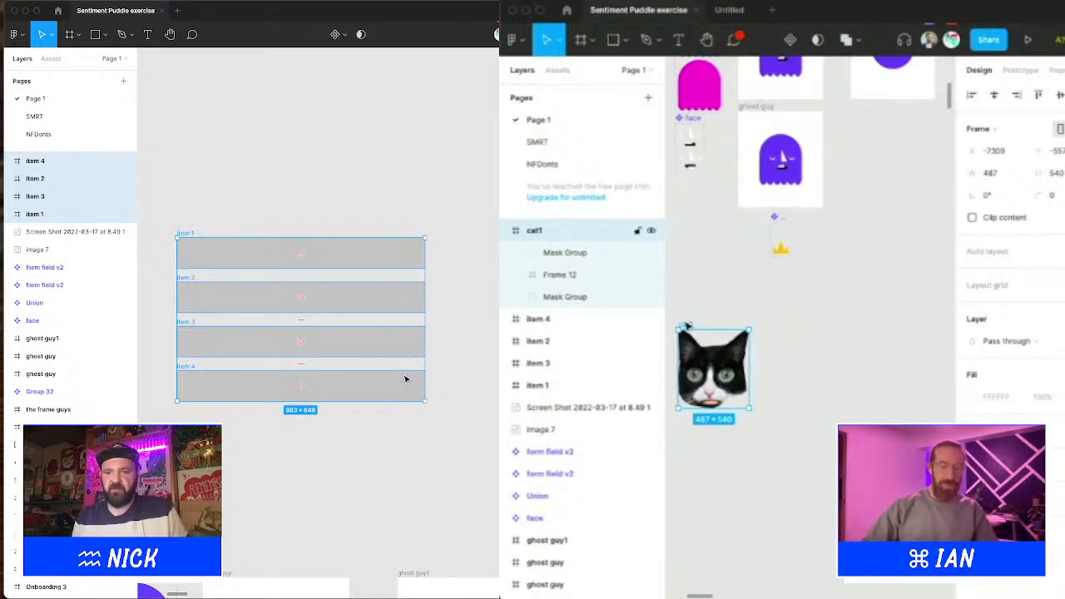
{"action": "left_click_drag", "start_coordinate": [687, 326], "coordinate": [797, 332]}
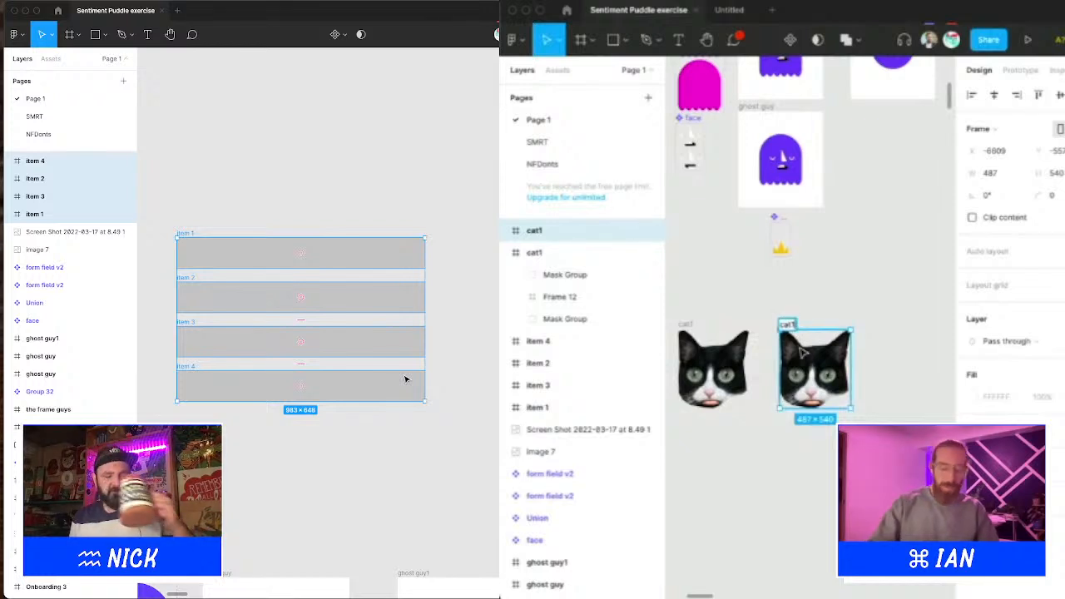
{"action": "left_click", "coordinate": [882, 334]}
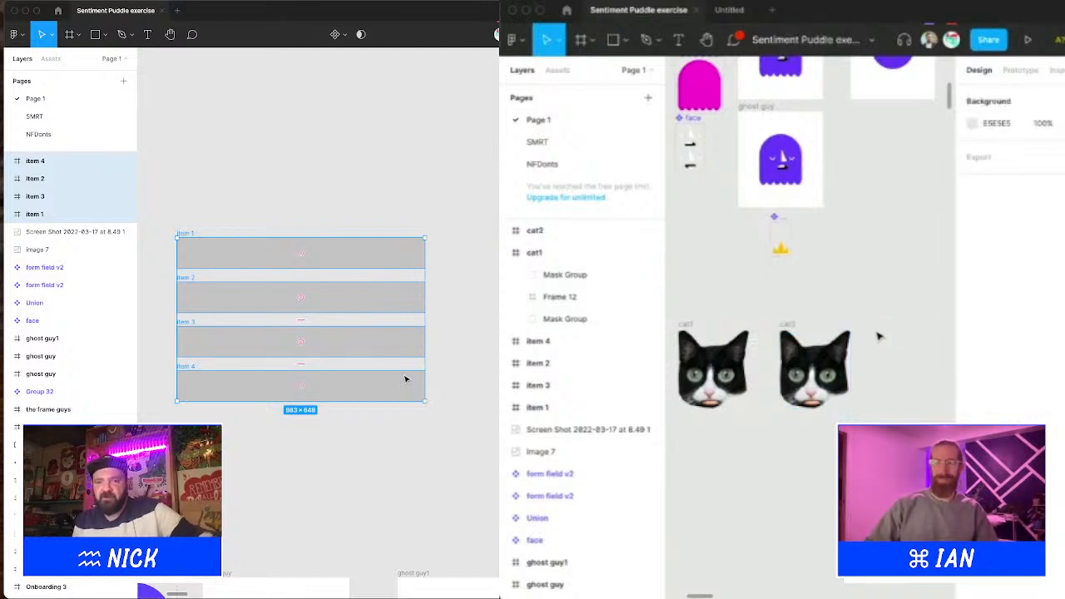
{"action": "scroll", "coordinate": [880, 341], "scroll_direction": "left", "scroll_amount": 2}
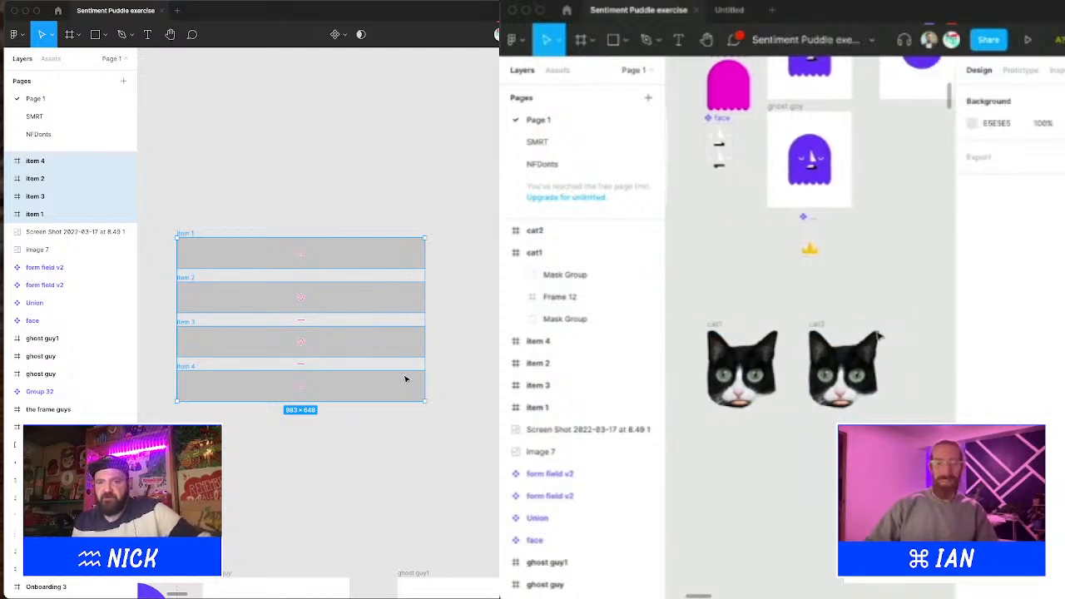
{"action": "left_click", "coordinate": [880, 356]}
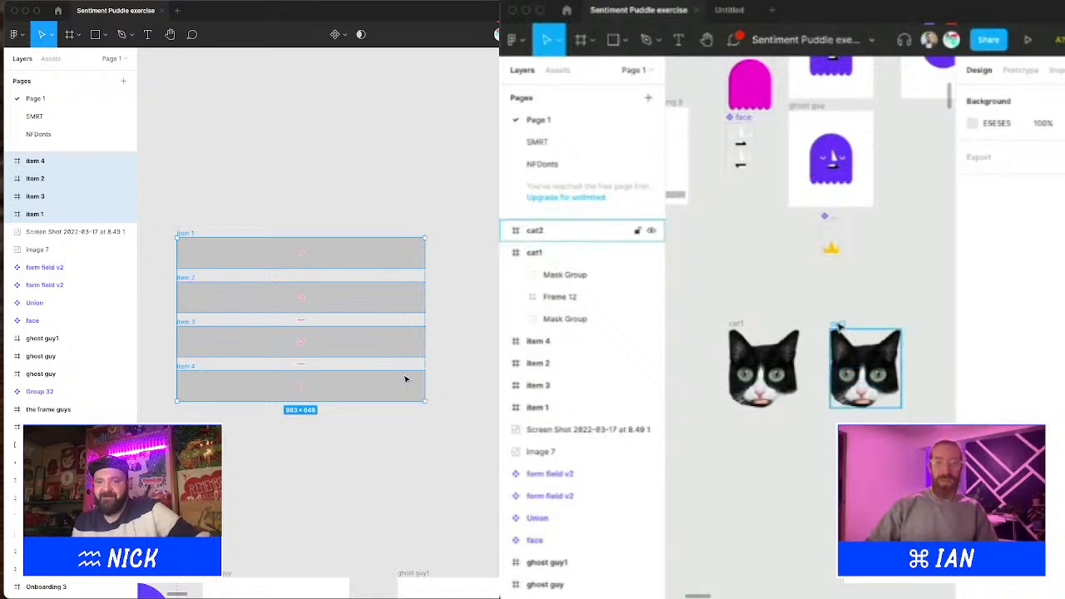
{"action": "left_click_drag", "start_coordinate": [840, 325], "coordinate": [849, 327]}
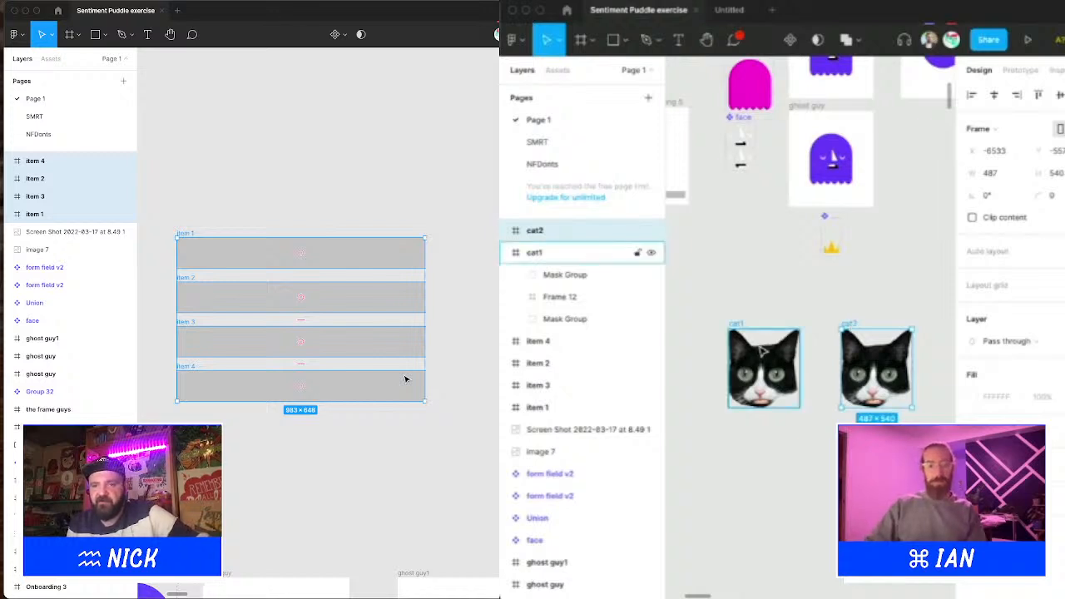
Step: Set the constraints of the eye Mask Group inside cat1's Frame 12 to left and right, and top and bottom
{"action": "scroll", "coordinate": [762, 351], "scroll_direction": "up", "scroll_amount": 5}
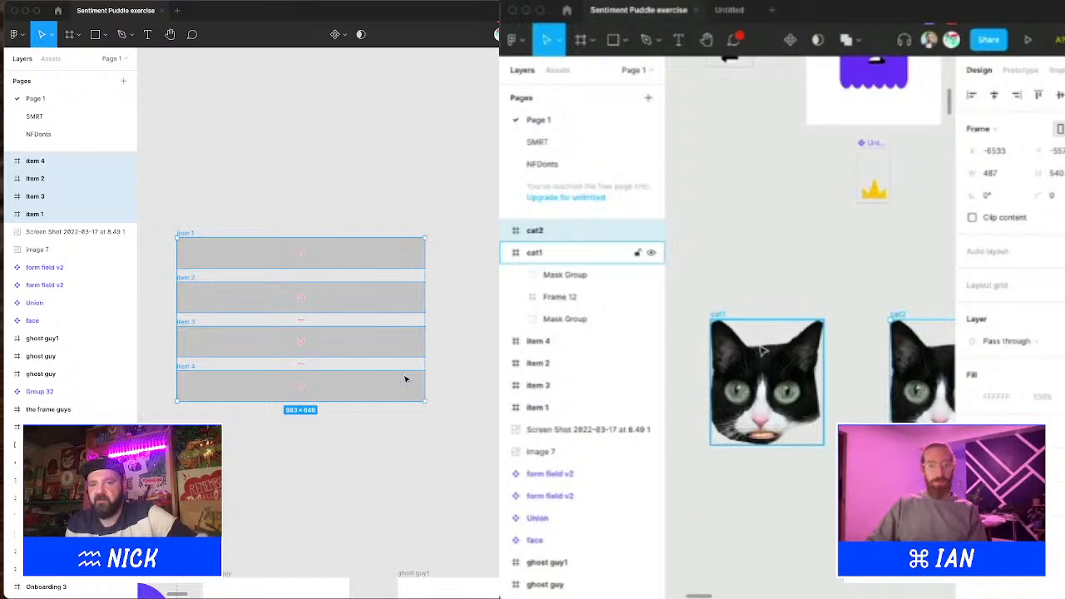
{"action": "scroll", "coordinate": [762, 359], "scroll_direction": "up", "scroll_amount": 5}
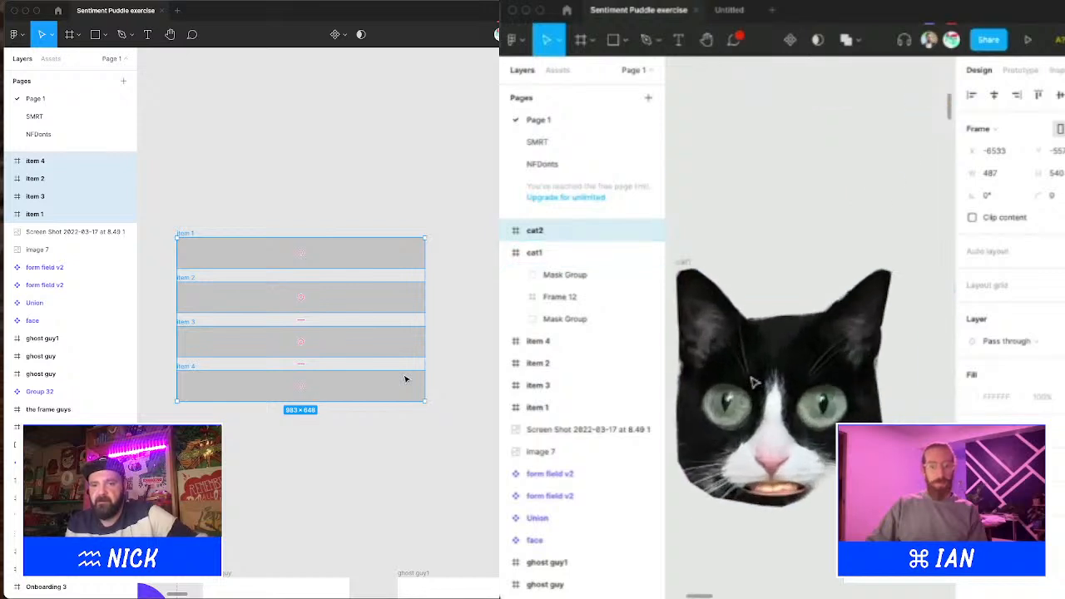
{"action": "left_click", "coordinate": [731, 405]}
{"action": "double_click", "coordinate": [730, 406]}
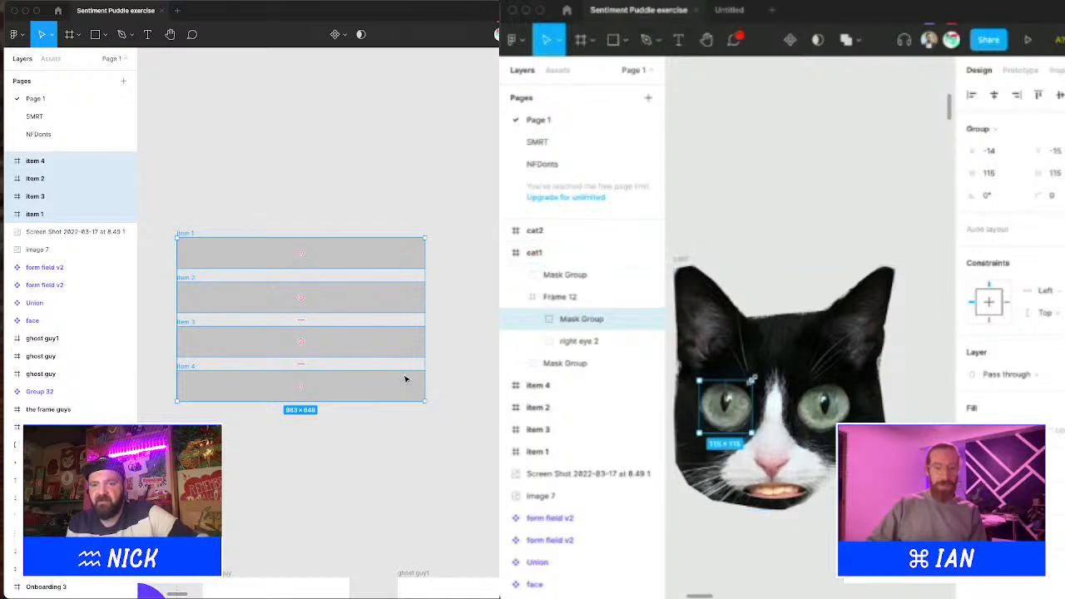
{"action": "scroll", "coordinate": [751, 380], "scroll_direction": "down", "scroll_amount": 5}
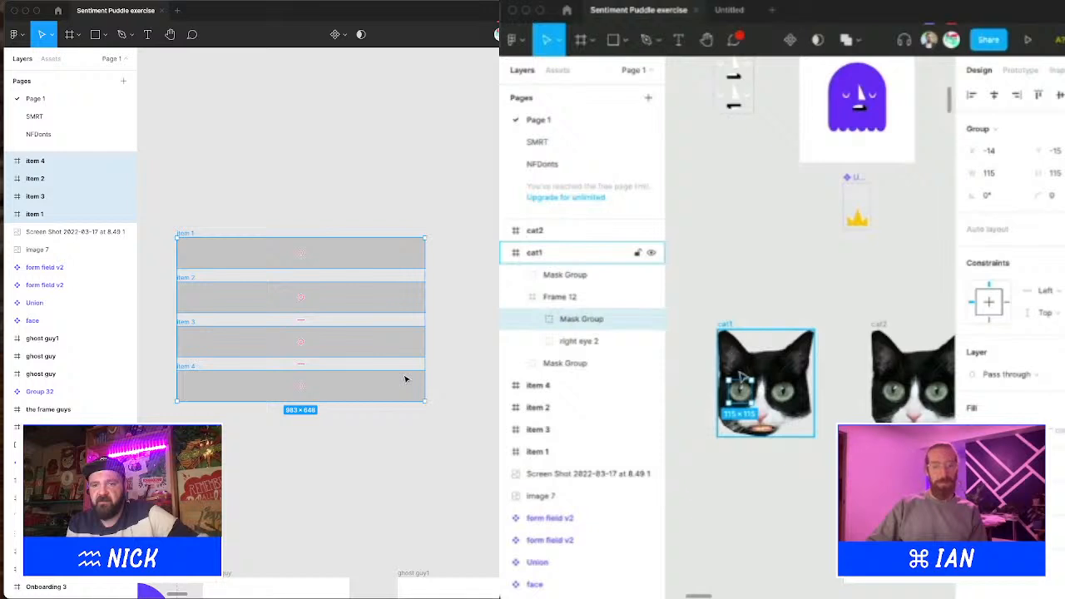
{"action": "left_click", "coordinate": [1040, 290]}
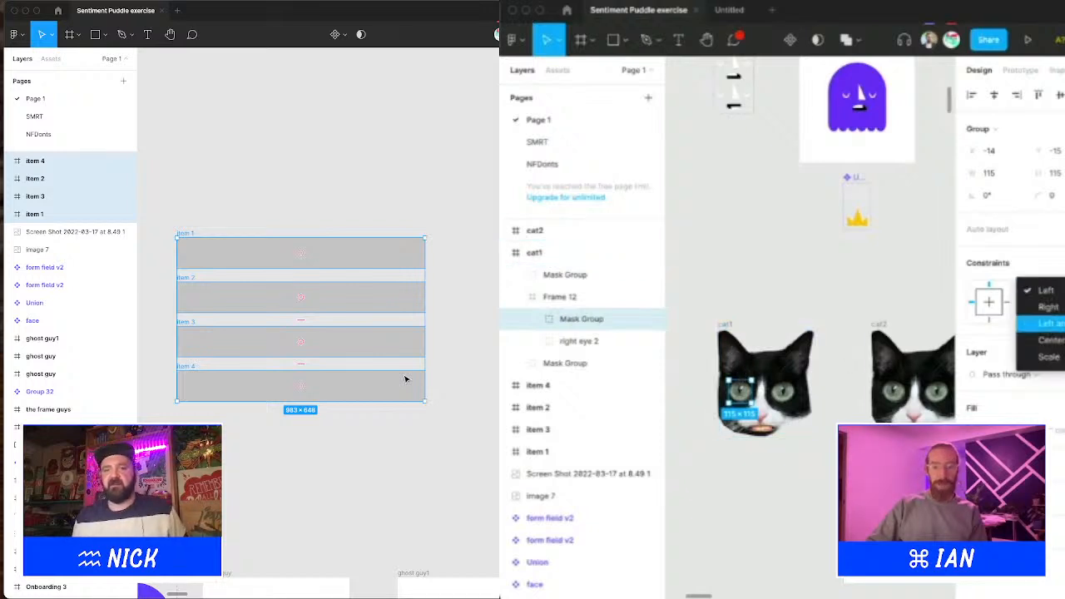
{"action": "left_click", "coordinate": [1041, 324]}
{"action": "left_click", "coordinate": [1042, 313]}
{"action": "left_click", "coordinate": [366, 191]}
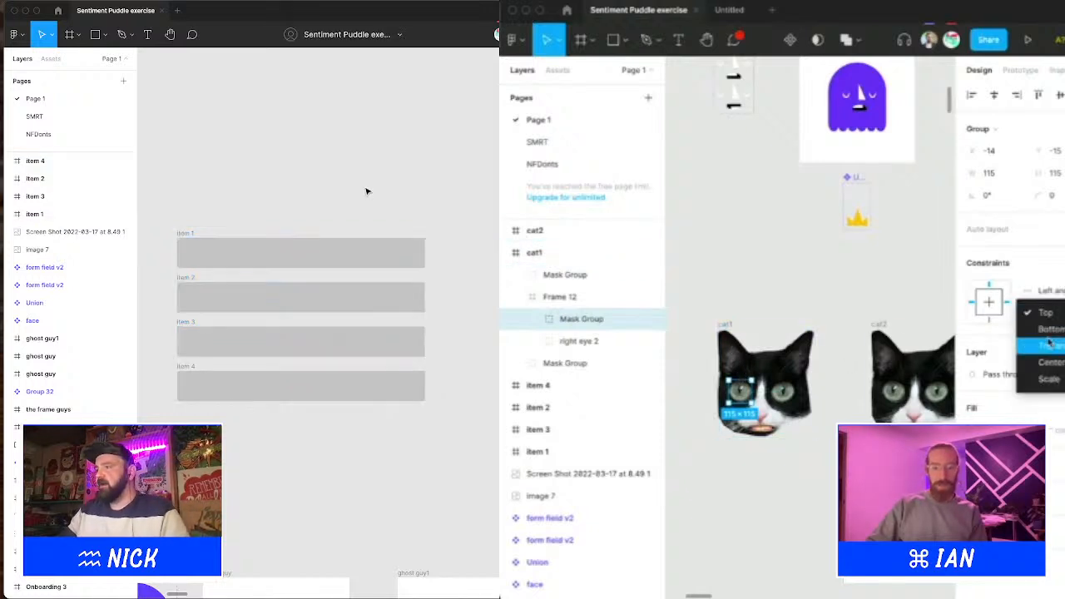
{"action": "left_click", "coordinate": [1050, 343]}
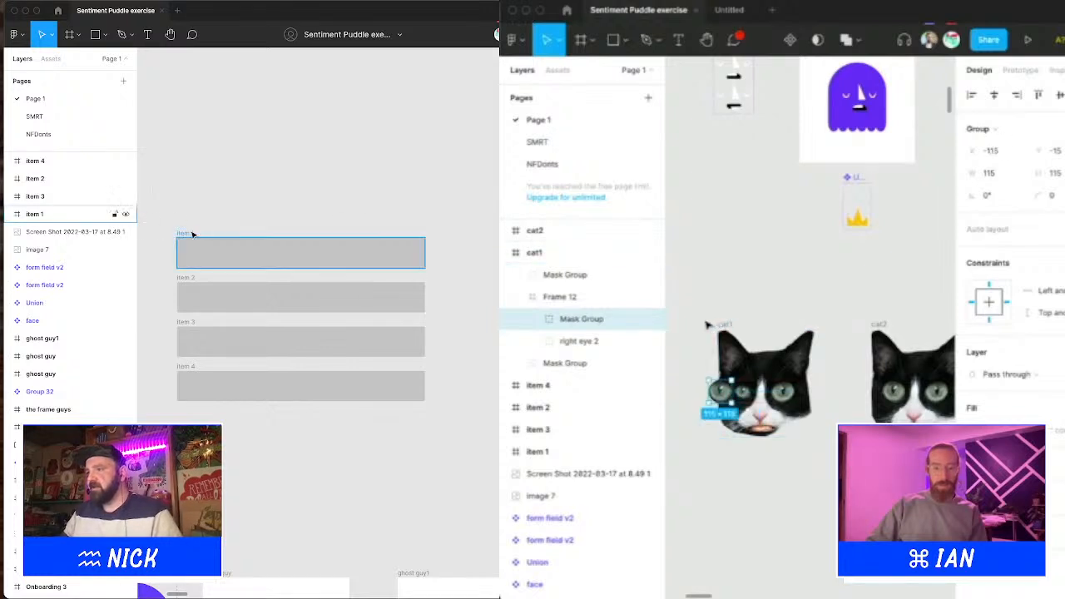
Step: Reselect the four item frames together, and try resizing the cat1 frame before undoing that resize
{"action": "left_click", "coordinate": [188, 264]}
{"action": "left_click", "coordinate": [191, 288], "text": "shift"}
{"action": "left_click", "coordinate": [765, 383]}
{"action": "left_click", "coordinate": [195, 337], "text": "shift"}
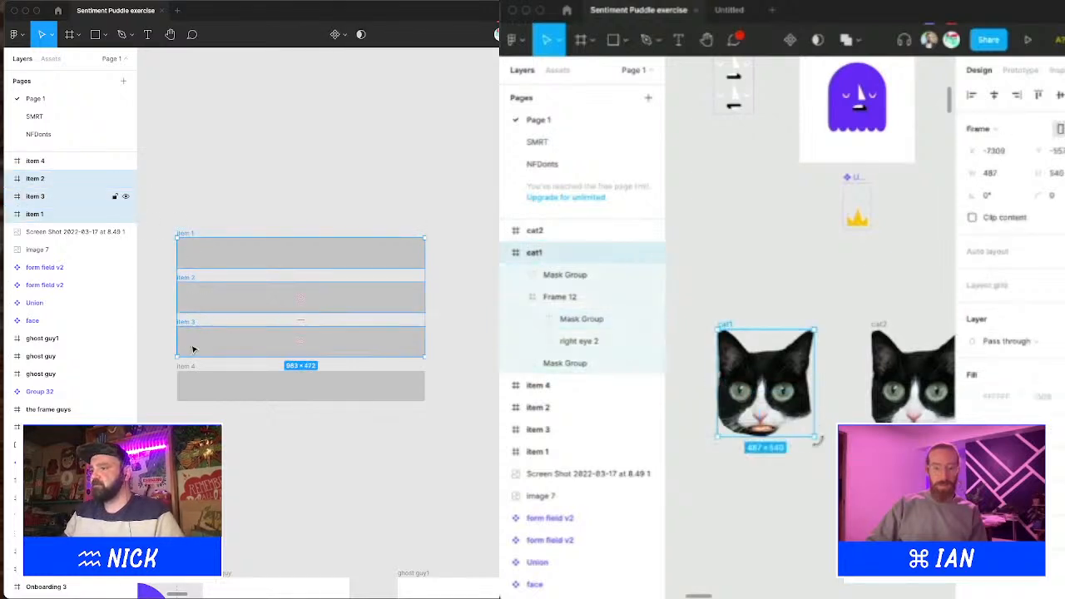
{"action": "left_click", "coordinate": [196, 375], "text": "shift"}
{"action": "left_click_drag", "start_coordinate": [815, 438], "coordinate": [828, 457]}
{"action": "key", "text": "super+z"}
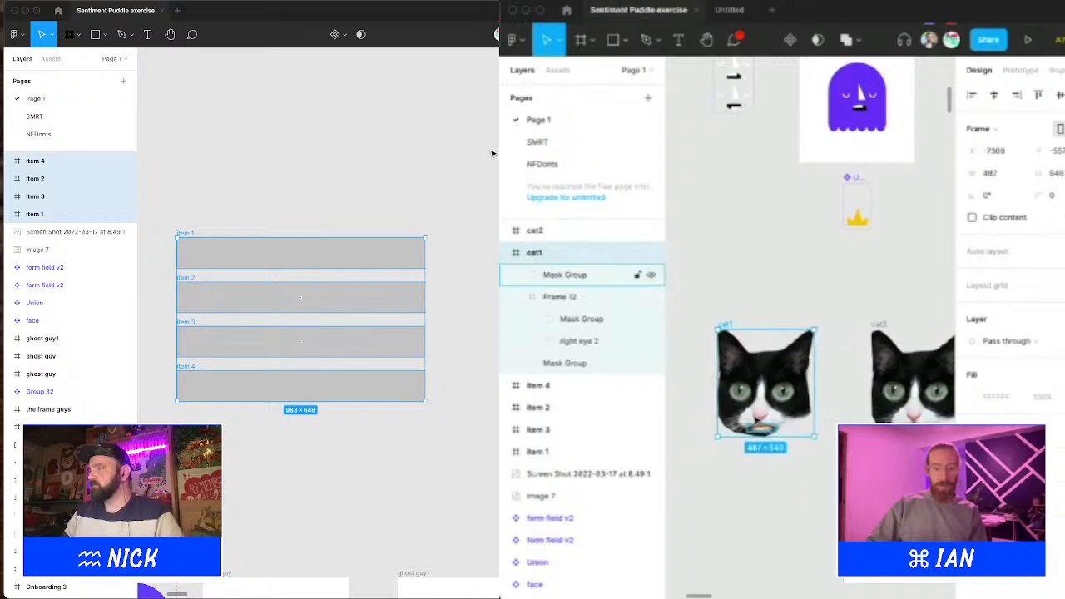
Step: Set cat1's Frame 12 constraints to left and right and top and bottom, and fully round the four item frames' corners
{"action": "left_click", "coordinate": [748, 396]}
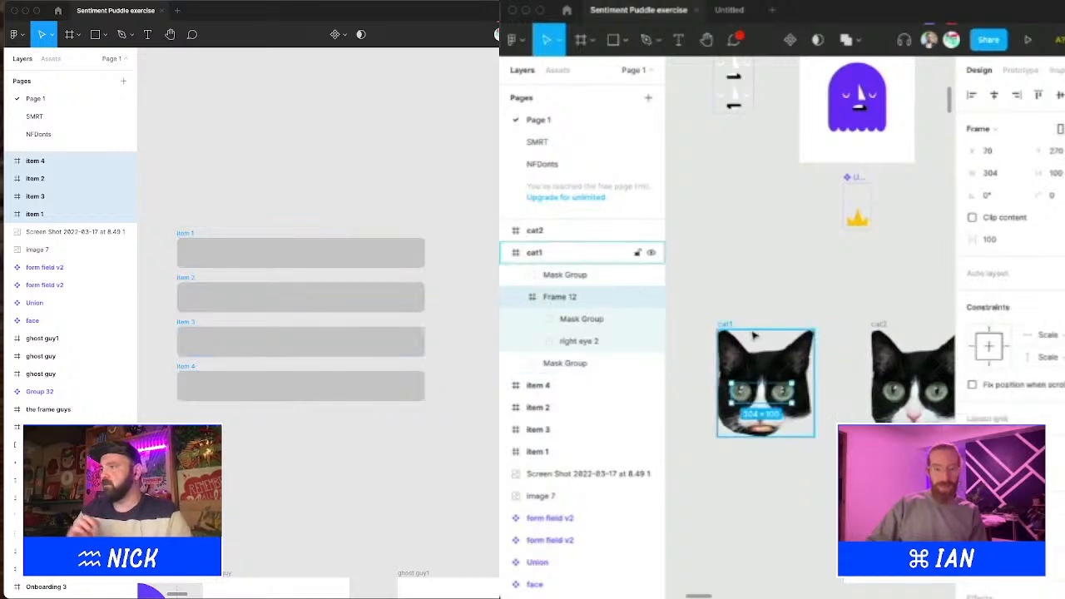
{"action": "left_click", "coordinate": [1051, 335]}
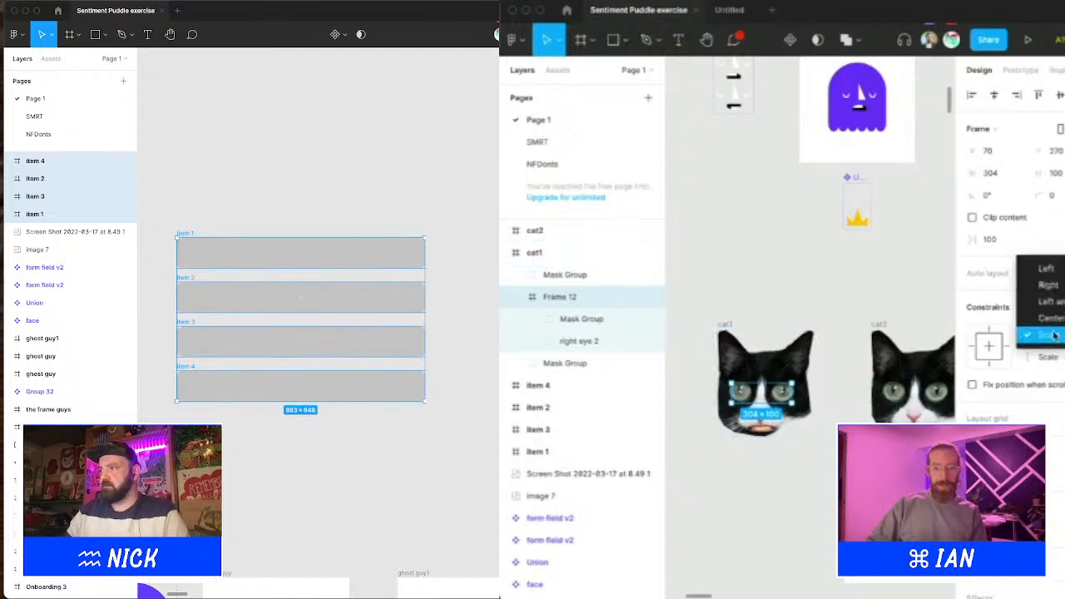
{"action": "left_click", "coordinate": [1048, 302]}
{"action": "key", "text": "Return"}
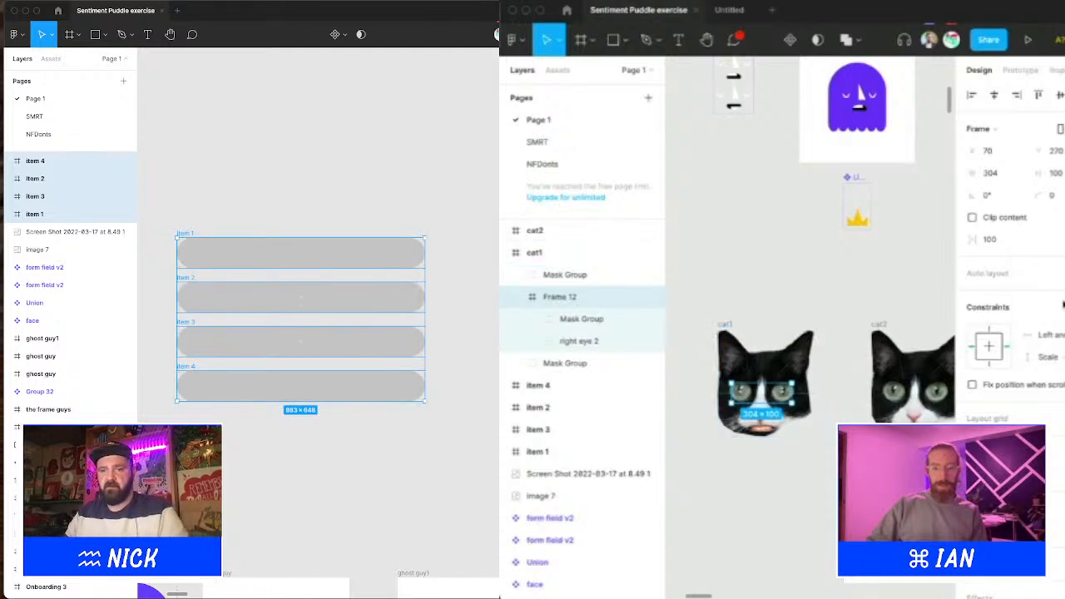
{"action": "left_click", "coordinate": [1045, 357]}
{"action": "left_click", "coordinate": [458, 146]}
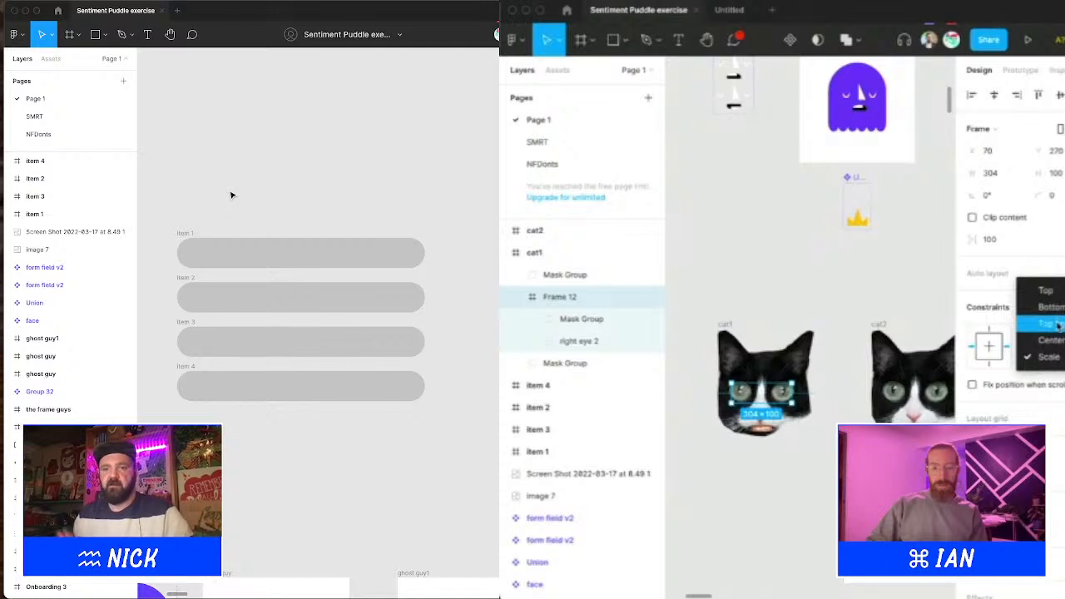
{"action": "left_click", "coordinate": [1050, 323]}
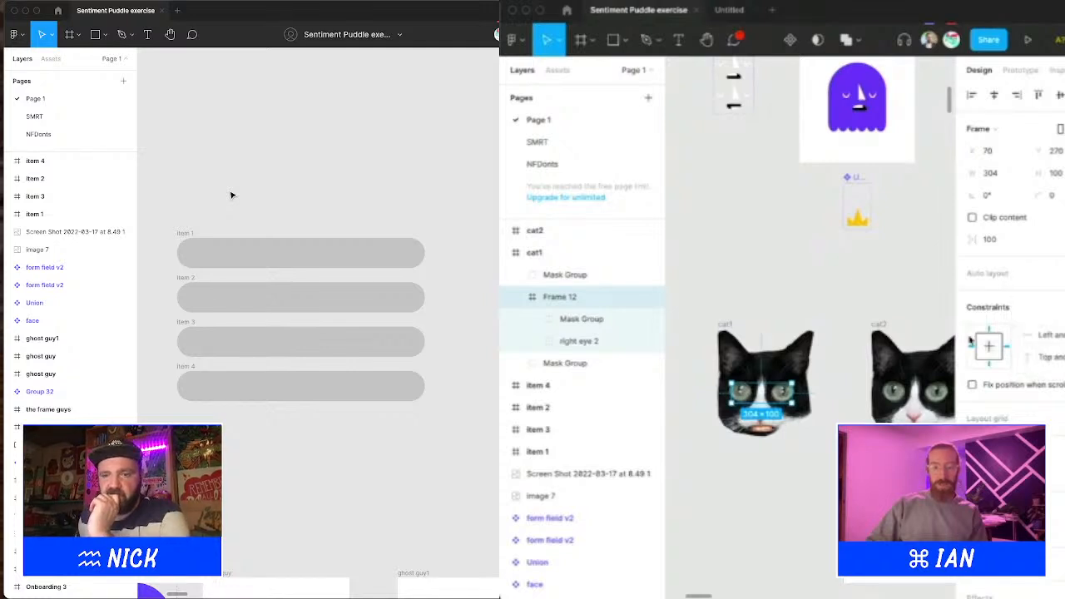
Step: Select the eye frame, Frame 12, inside the cat2 face to inspect its layers
{"action": "left_click", "coordinate": [727, 331]}
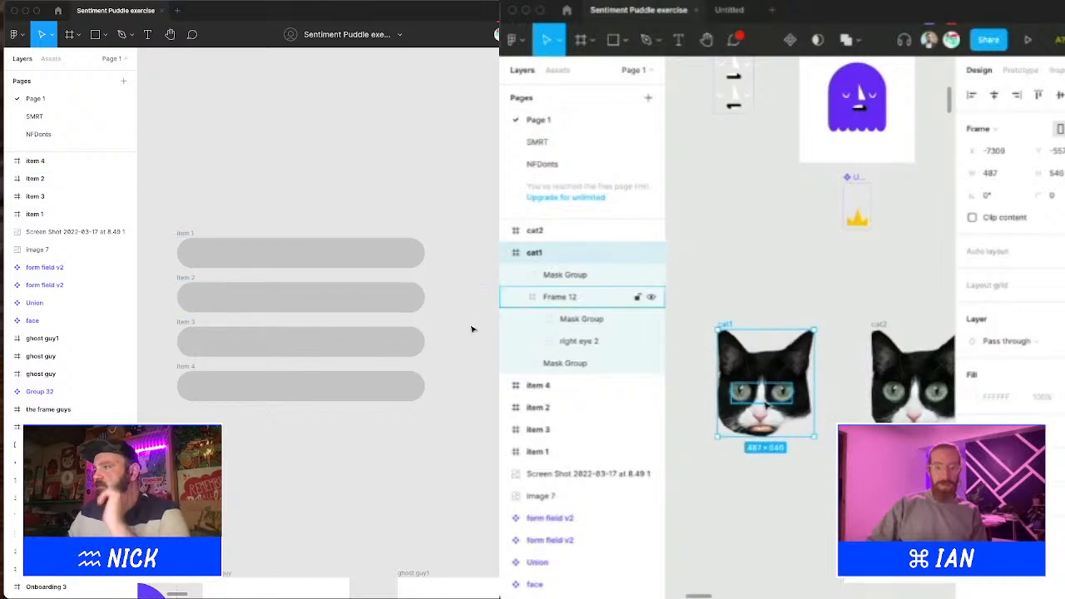
{"action": "key", "text": "z"}
{"action": "left_click", "coordinate": [460, 340], "text": "alt"}
{"action": "left_click_drag", "start_coordinate": [461, 340], "coordinate": [434, 89]}
{"action": "double_click", "coordinate": [747, 397]}
{"action": "left_click", "coordinate": [375, 515]}
{"action": "left_click", "coordinate": [765, 303]}
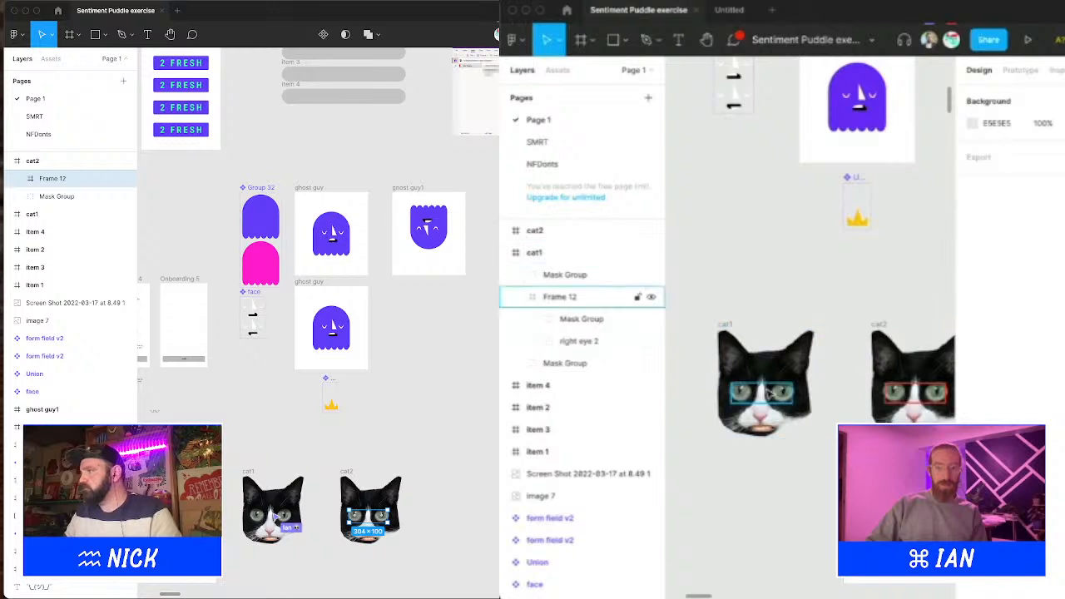
Step: Ungroup the eye frame, Frame 12, inside cat1, and select the whole cat1 frame
{"action": "left_click", "coordinate": [769, 393]}
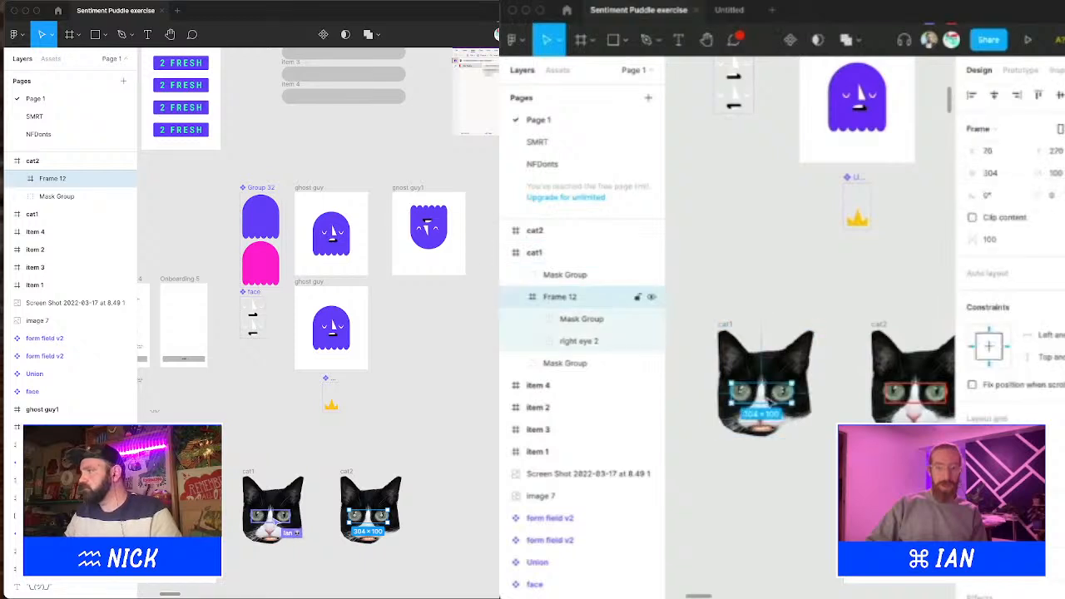
{"action": "right_click", "coordinate": [775, 398]}
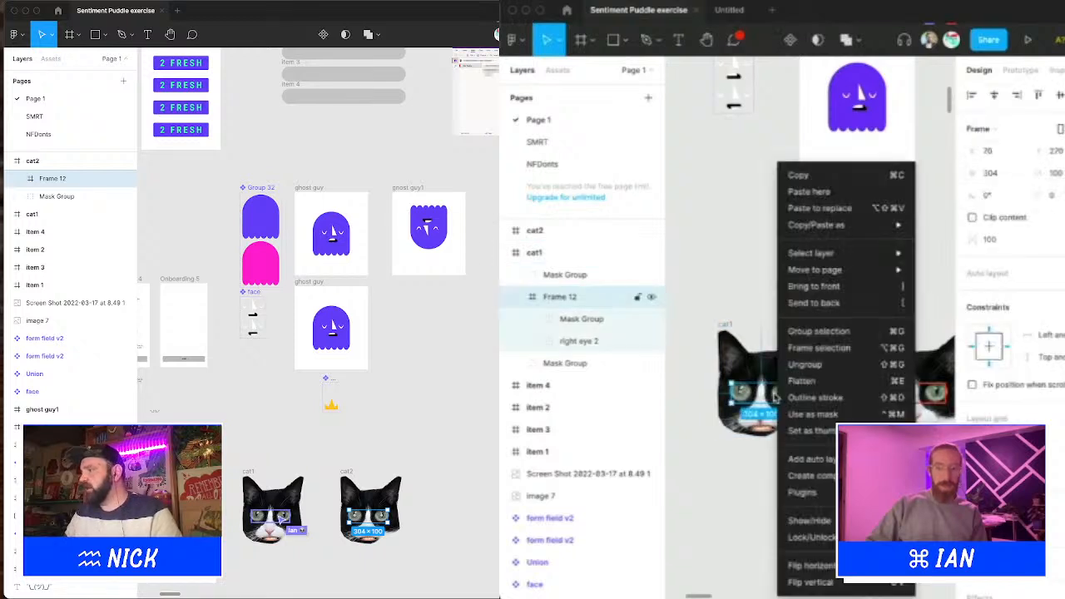
{"action": "left_click", "coordinate": [804, 365]}
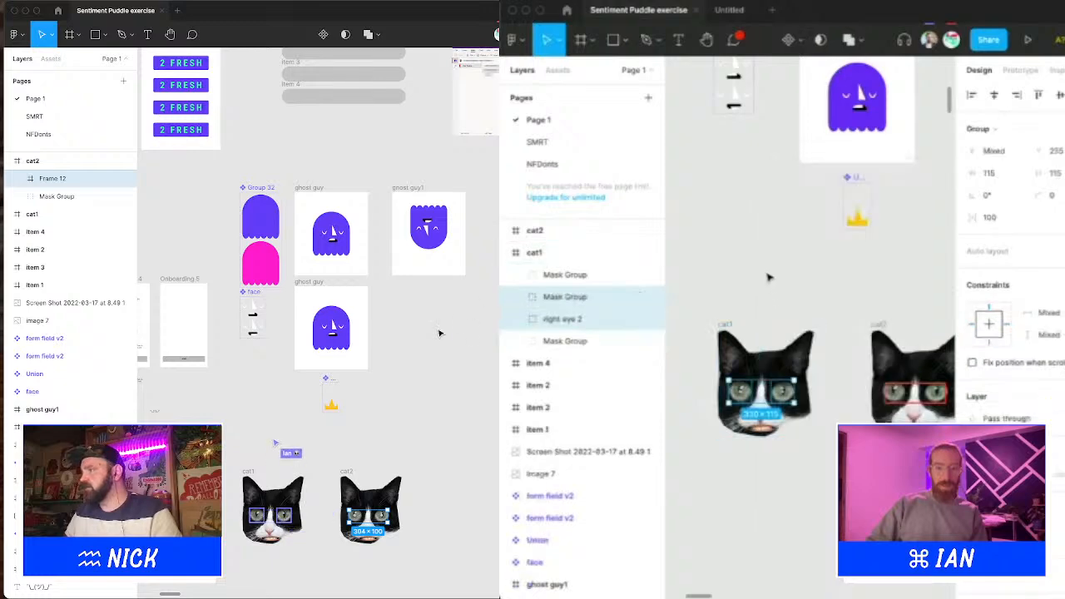
{"action": "left_click", "coordinate": [726, 325]}
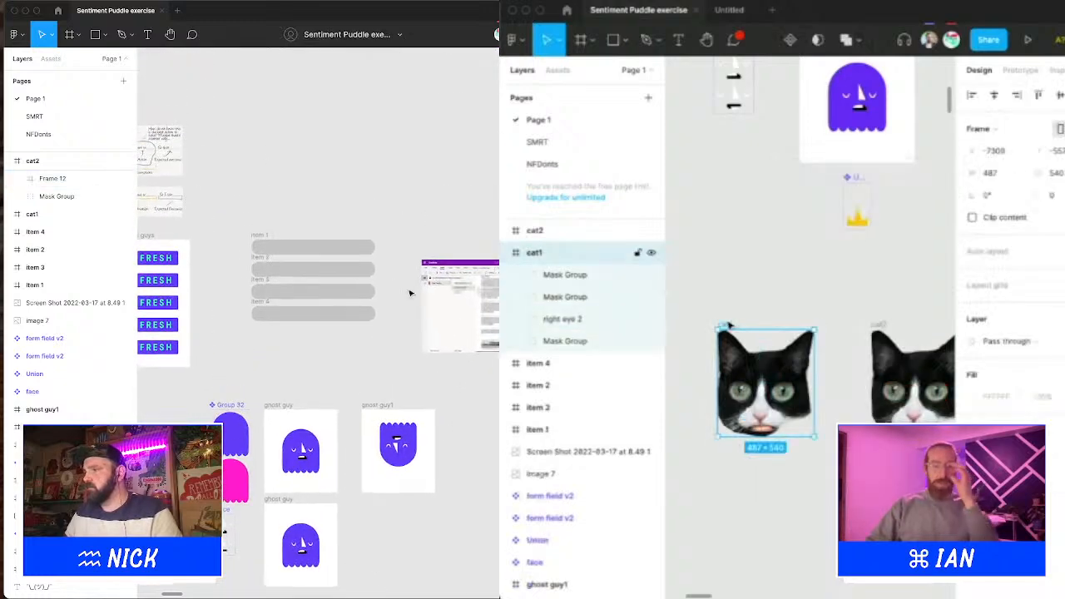
{"action": "key", "text": "z"}
{"action": "left_click_drag", "start_coordinate": [223, 182], "coordinate": [431, 356]}
{"action": "scroll", "coordinate": [452, 345], "scroll_direction": "down", "scroll_amount": 1}
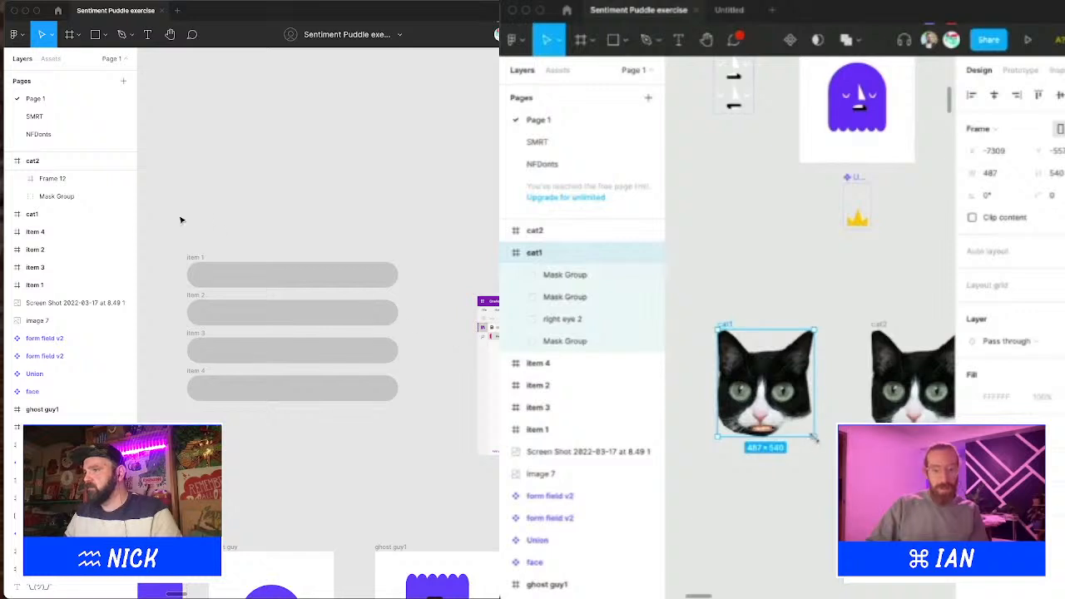
Step: Select the four item frames and square off their corners, and bring cat1 back to 487 × 540
{"action": "left_click_drag", "start_coordinate": [180, 220], "coordinate": [426, 422]}
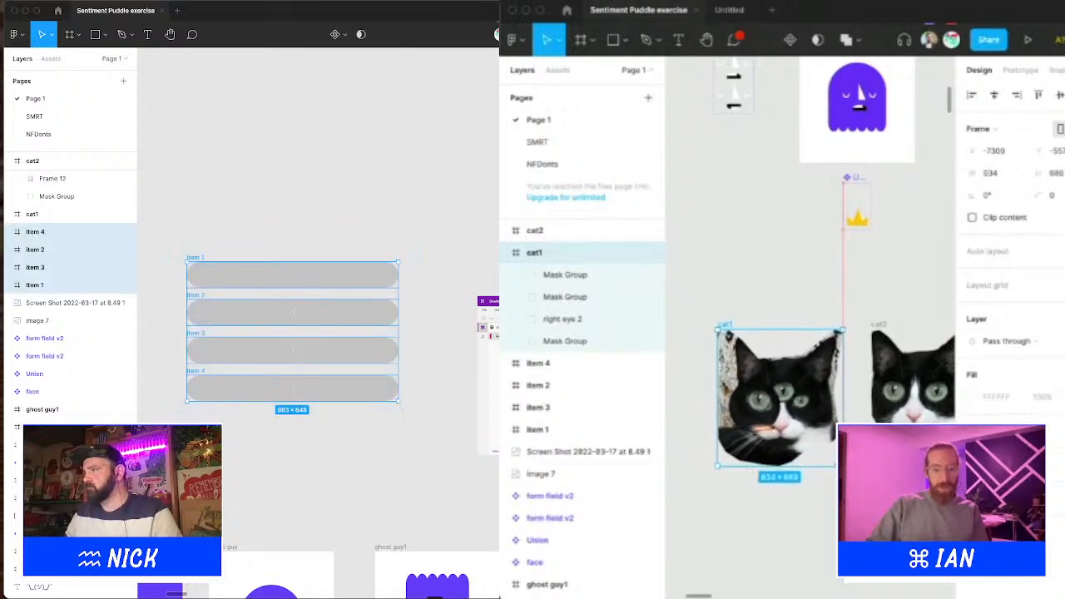
{"action": "left_click_drag", "start_coordinate": [843, 466], "coordinate": [814, 436]}
{"action": "scroll", "coordinate": [391, 193], "scroll_direction": "left", "scroll_amount": 3}
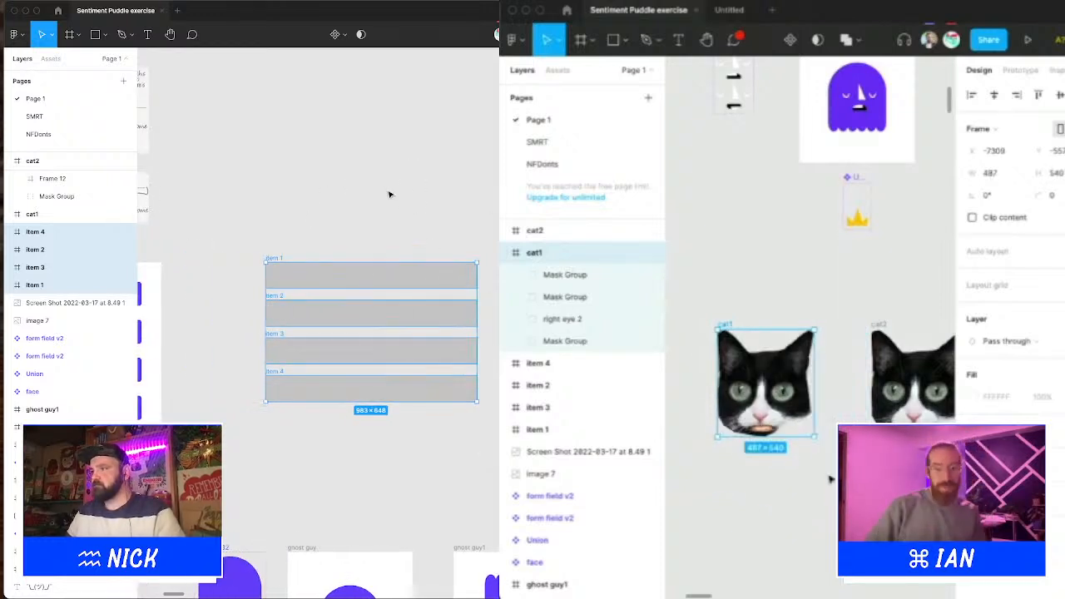
Step: Delete the cat2 frame from the canvas
{"action": "left_click", "coordinate": [752, 295]}
{"action": "scroll", "coordinate": [782, 308], "scroll_direction": "right", "scroll_amount": 2}
{"action": "left_click", "coordinate": [824, 329]}
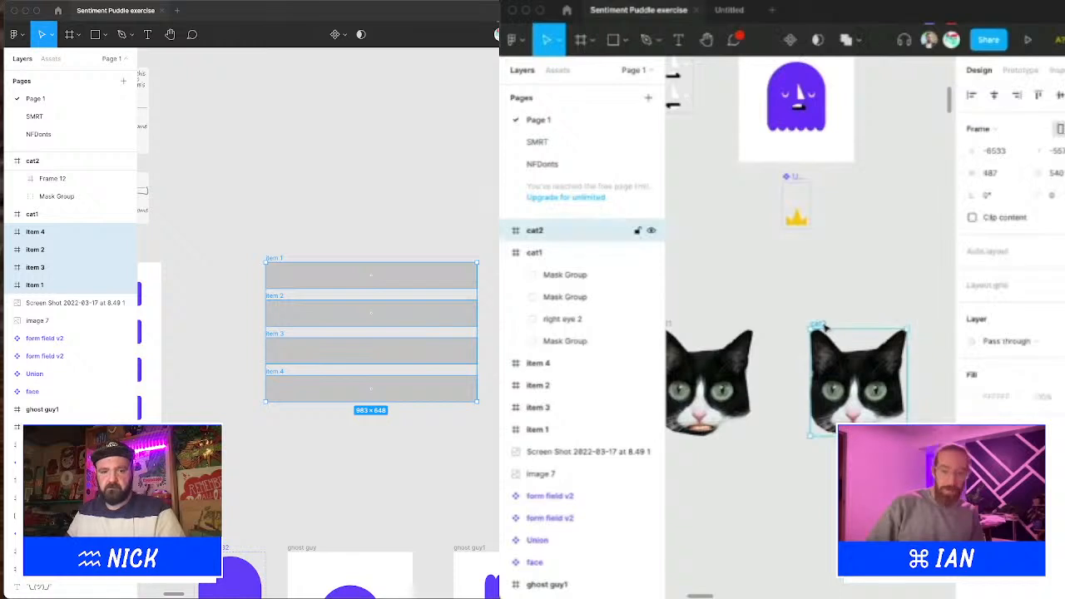
{"action": "key", "text": "Delete"}
{"action": "scroll", "coordinate": [732, 329], "scroll_direction": "left", "scroll_amount": 2}
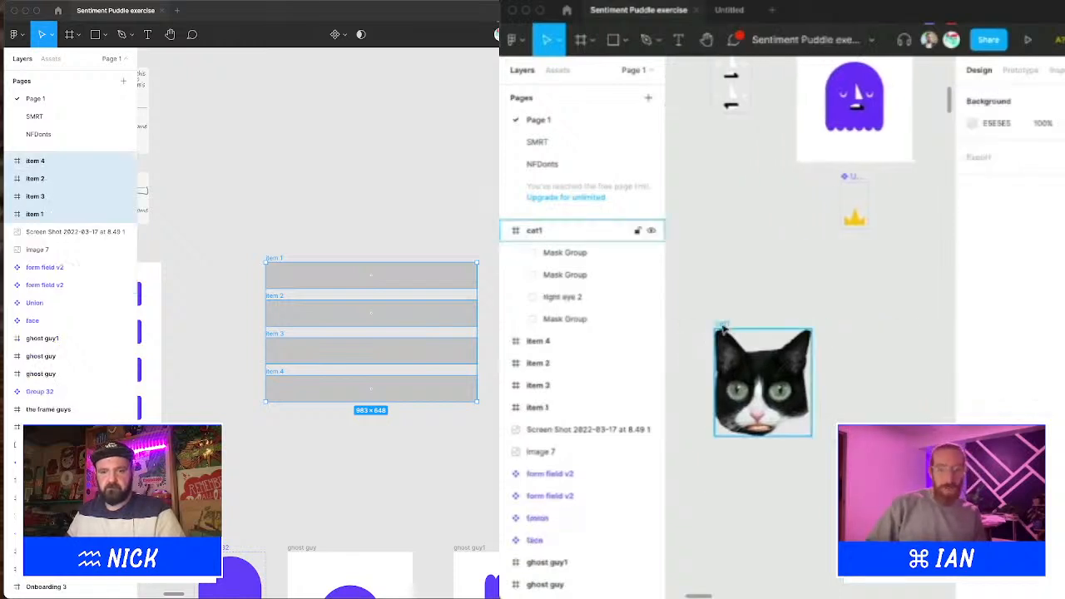
Step: Try duplicating cat1 beside itself, undo the copy, and rename the original frame as cat 1
{"action": "left_click", "coordinate": [722, 327]}
{"action": "left_click", "coordinate": [738, 389]}
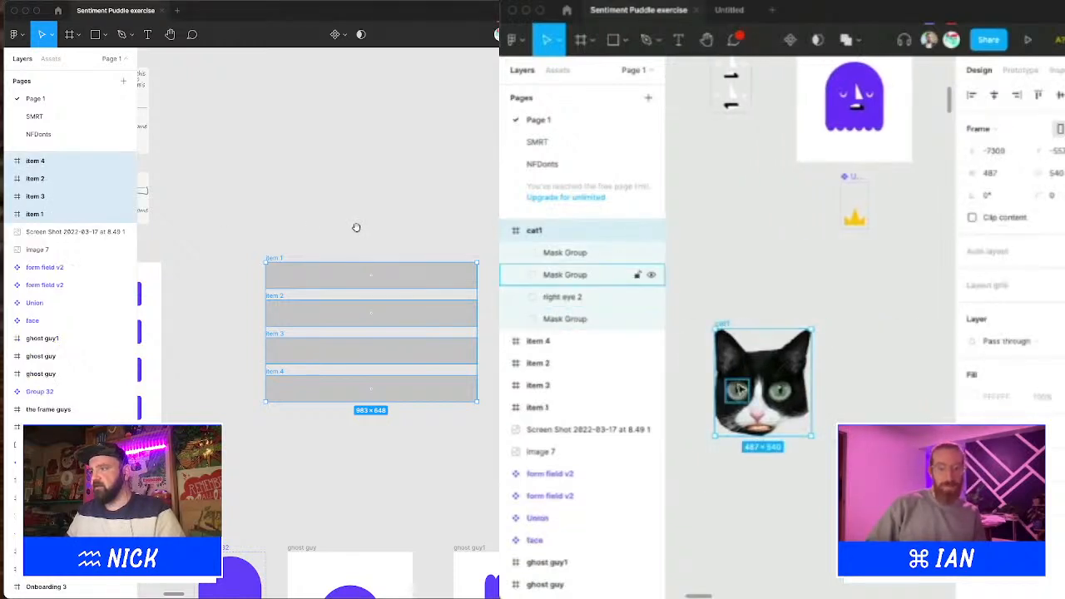
{"action": "left_click_drag", "start_coordinate": [356, 227], "coordinate": [352, 228]}
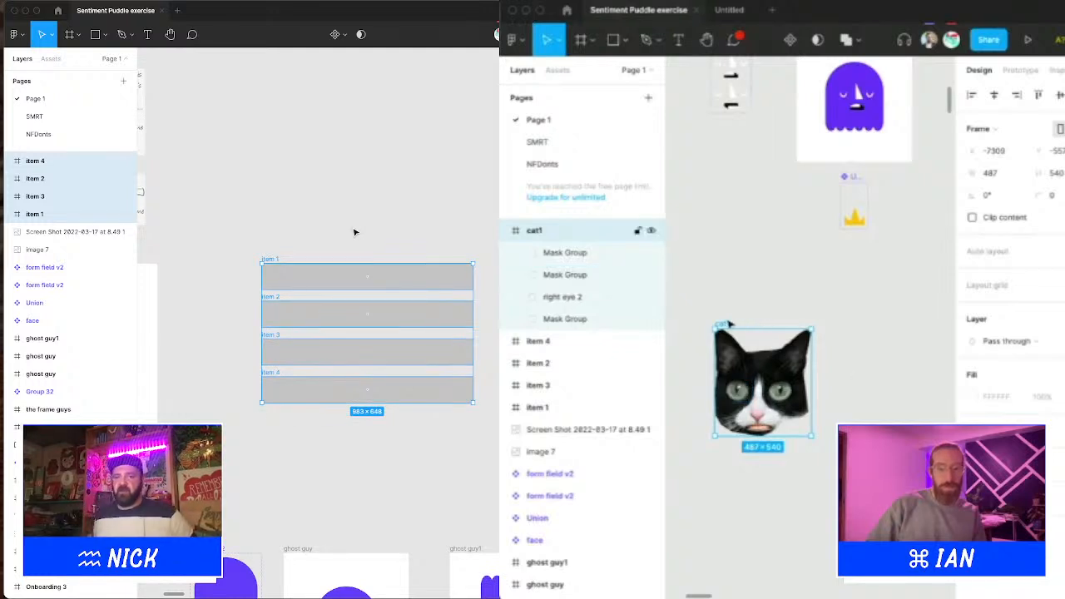
{"action": "scroll", "coordinate": [728, 323], "scroll_direction": "right", "scroll_amount": 1}
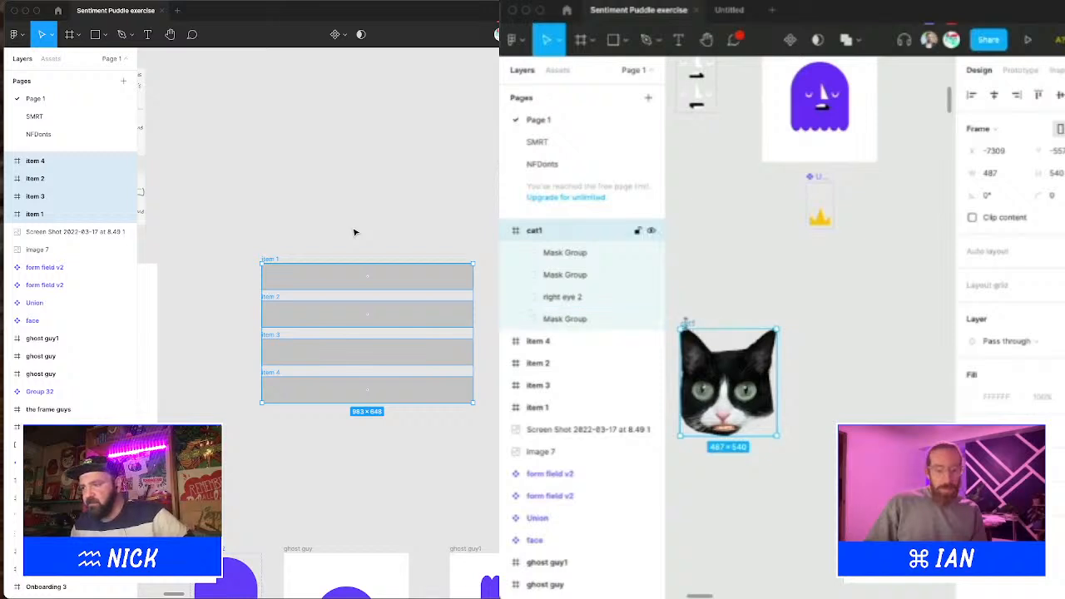
{"action": "left_click_drag", "start_coordinate": [686, 326], "coordinate": [805, 327]}
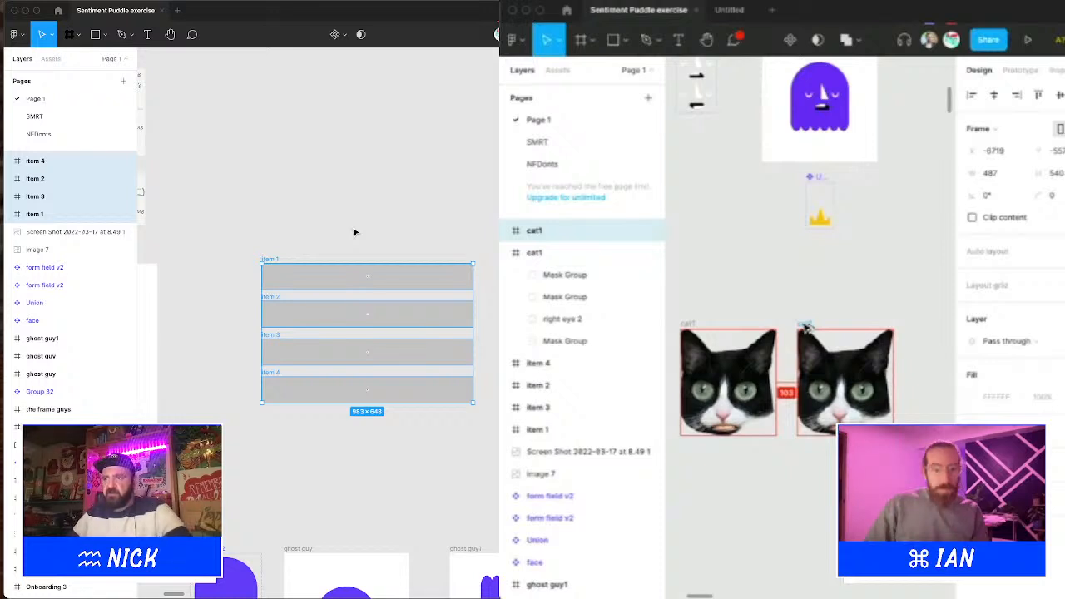
{"action": "key", "text": "ctrl+z"}
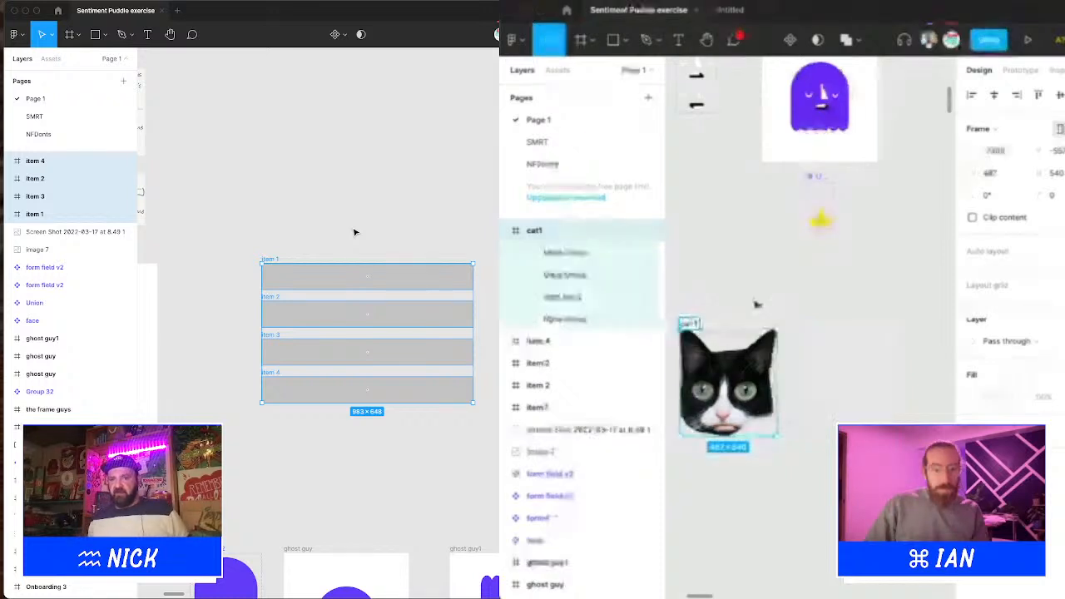
{"action": "left_click", "coordinate": [757, 304]}
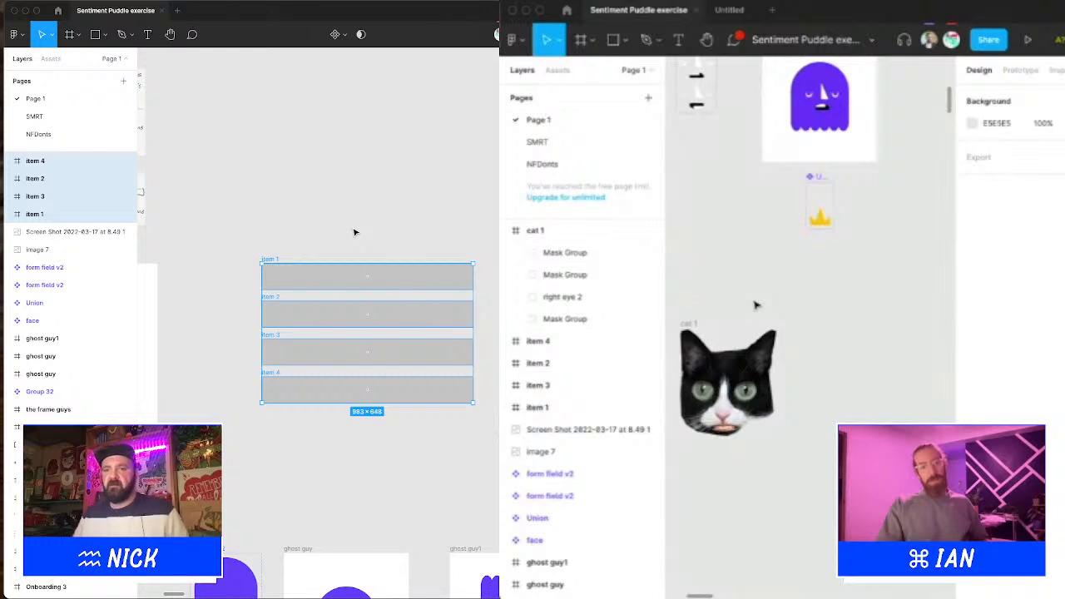
Step: Change the fill of the four selected item frames to bright cyan, 3FF3FF
{"action": "left_click_drag", "start_coordinate": [343, 233], "coordinate": [302, 224]}
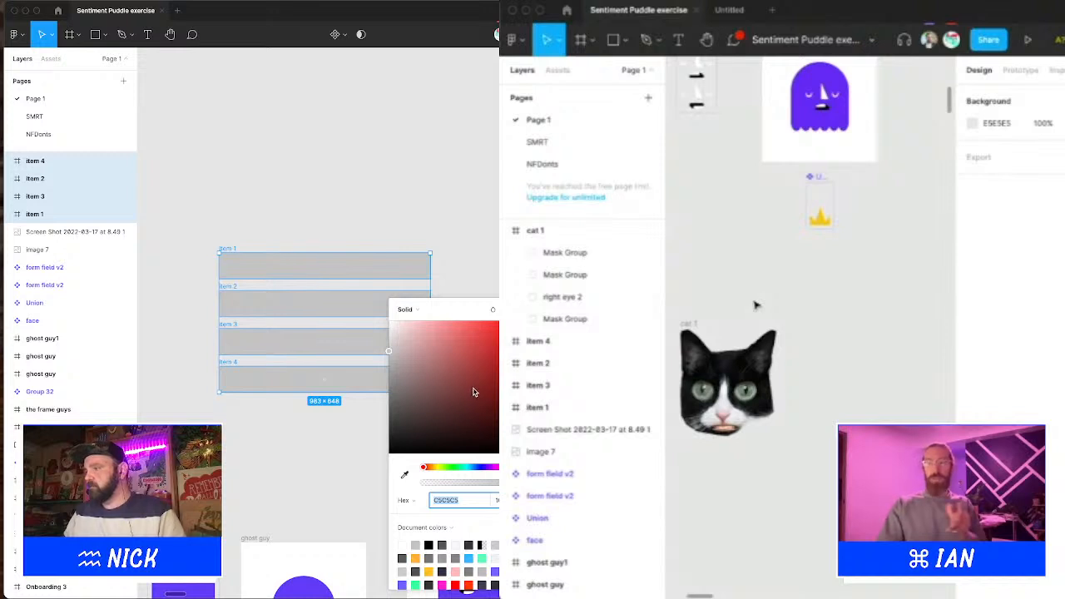
{"action": "left_click", "coordinate": [340, 492]}
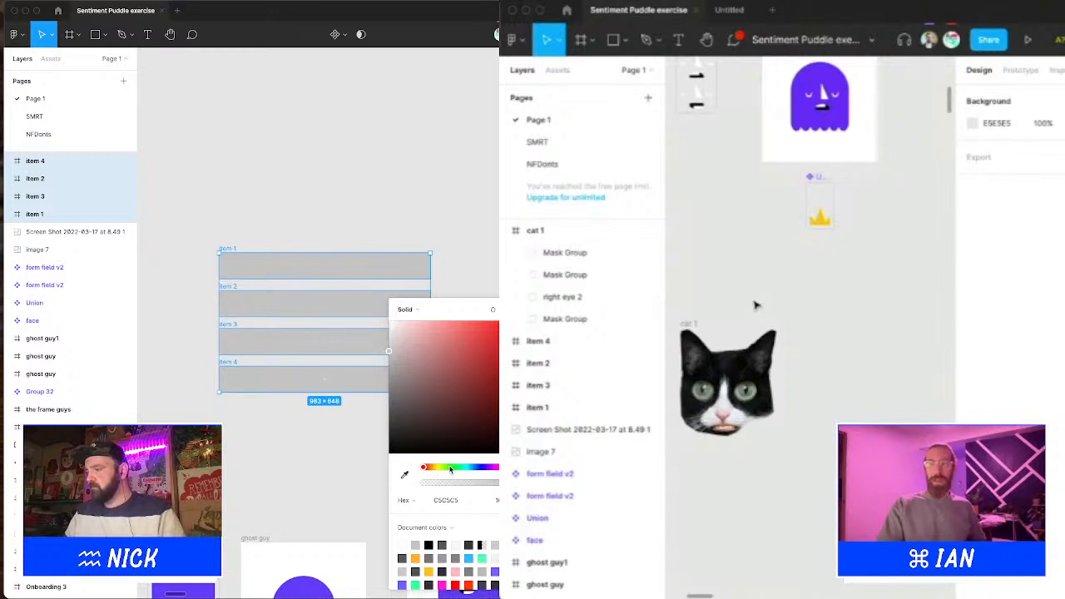
{"action": "mouse_move", "coordinate": [450, 470]}
{"action": "left_mouse_down"}
{"action": "mouse_move", "coordinate": [497, 470]}
{"action": "mouse_move", "coordinate": [469, 471]}
{"action": "left_mouse_up"}
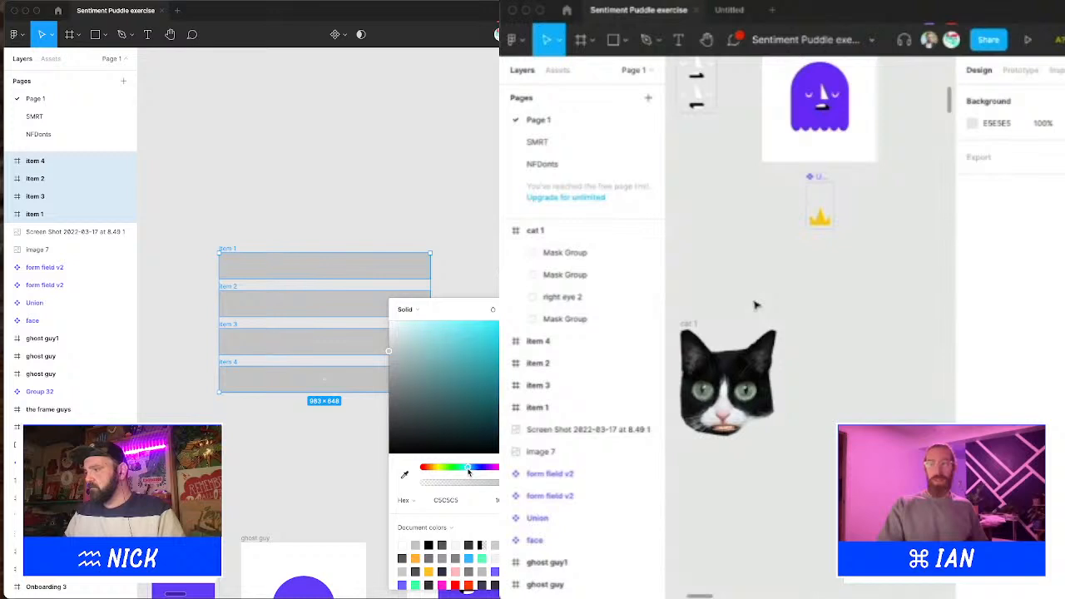
{"action": "left_click_drag", "start_coordinate": [493, 339], "coordinate": [487, 323]}
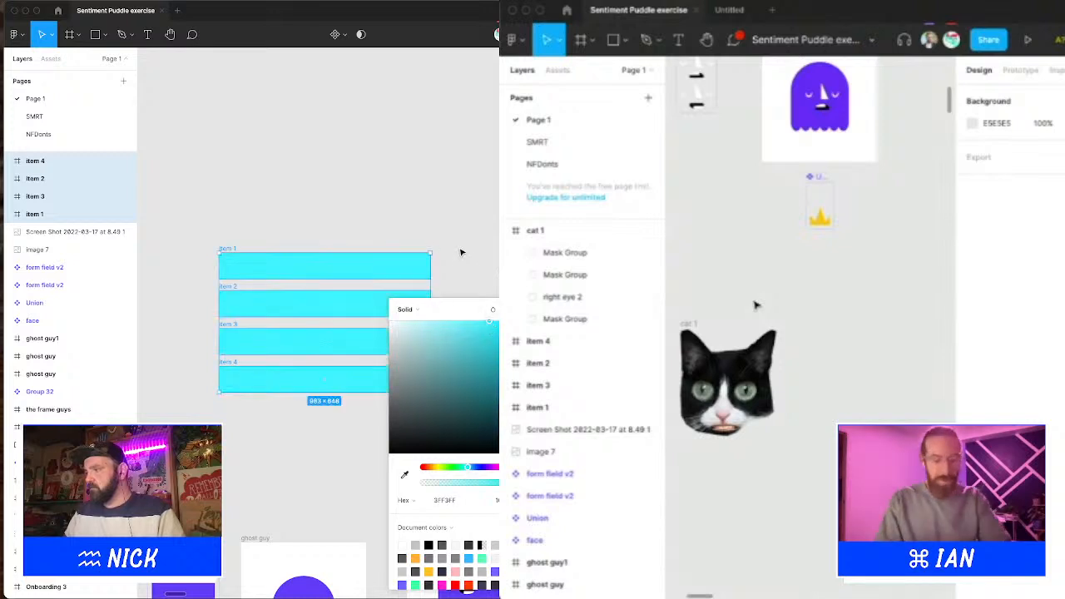
Step: Draw a rectangle about 1216 × 1069 around the four item frames and send it to the back
{"action": "left_click", "coordinate": [187, 77]}
{"action": "key", "text": "r"}
{"action": "mouse_move", "coordinate": [200, 208]}
{"action": "left_mouse_down"}
{"action": "mouse_move", "coordinate": [457, 459]}
{"action": "mouse_move", "coordinate": [466, 441]}
{"action": "mouse_move", "coordinate": [458, 435]}
{"action": "left_mouse_up"}
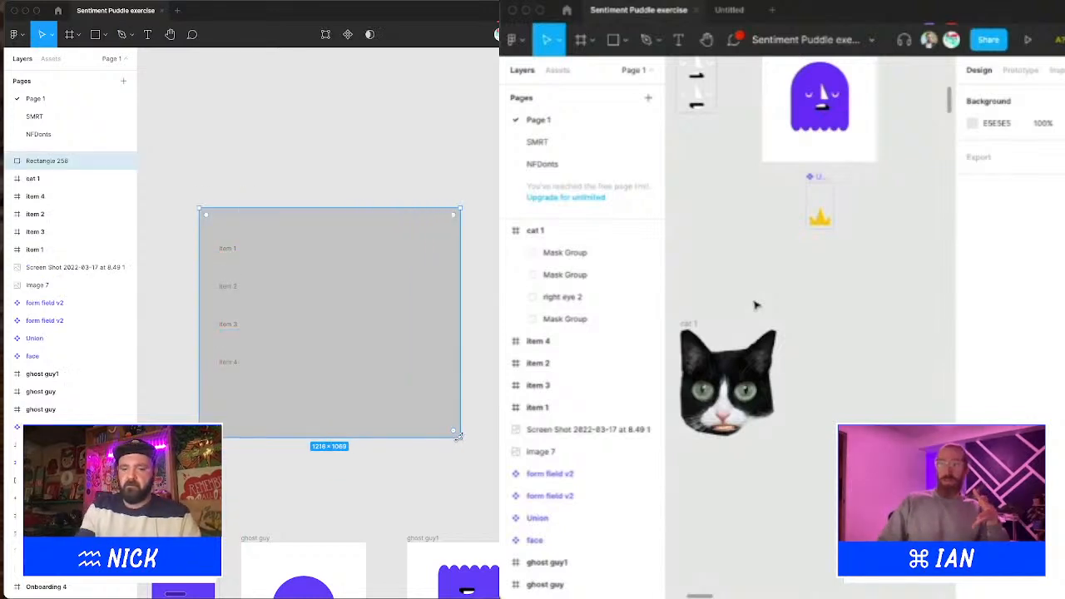
{"action": "key", "text": "bracketleft"}
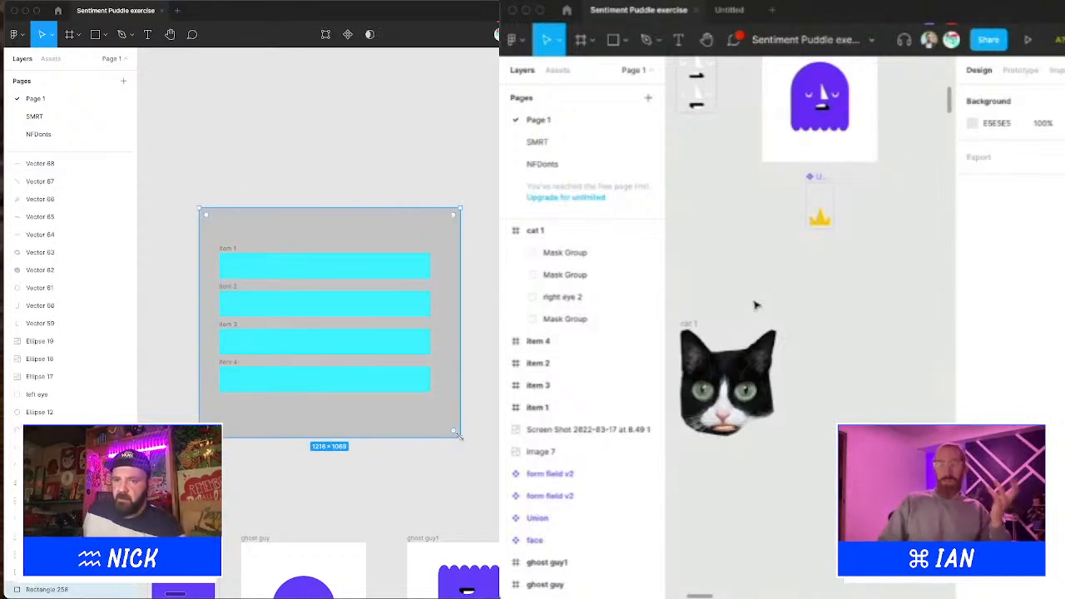
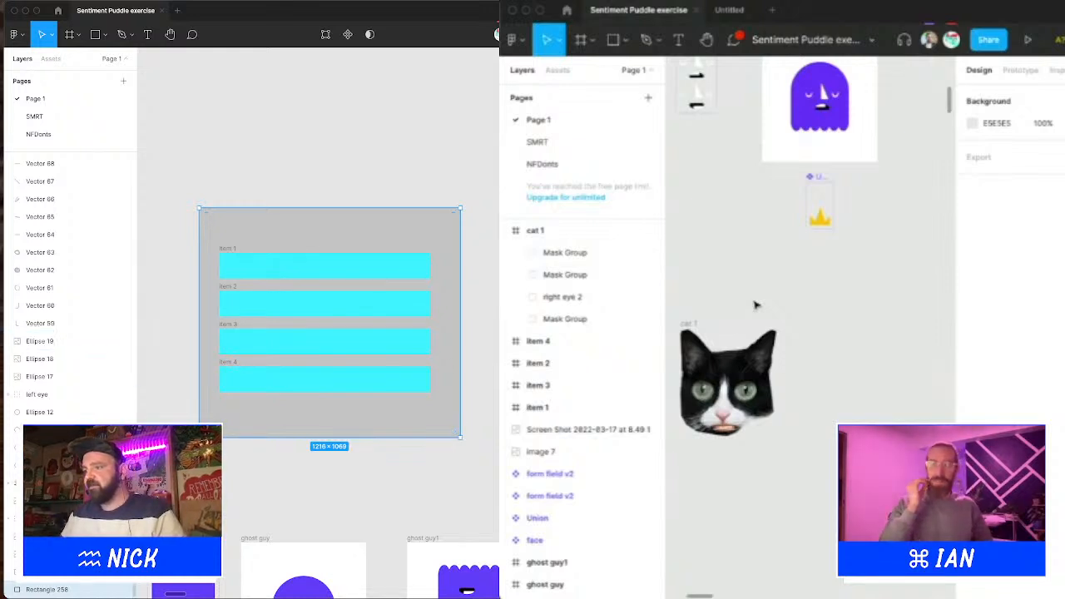
Step: Look through the layer list and inspect the variants inside the internet button component
{"action": "scroll", "coordinate": [117, 288], "scroll_direction": "up", "scroll_amount": 10}
{"action": "scroll", "coordinate": [135, 261], "scroll_direction": "down", "scroll_amount": 10}
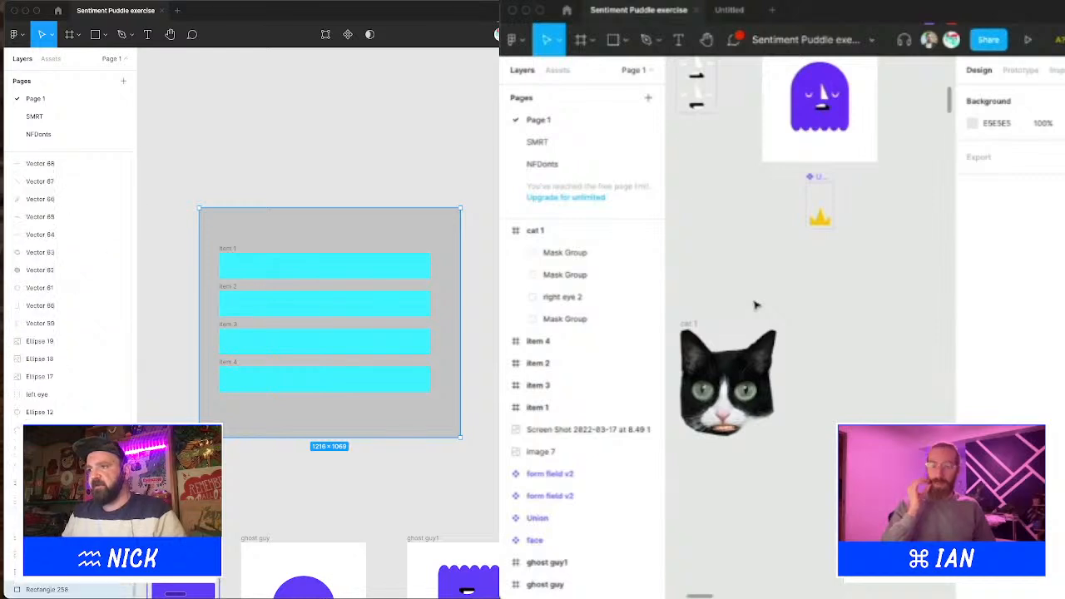
{"action": "scroll", "coordinate": [119, 241], "scroll_direction": "up", "scroll_amount": 10}
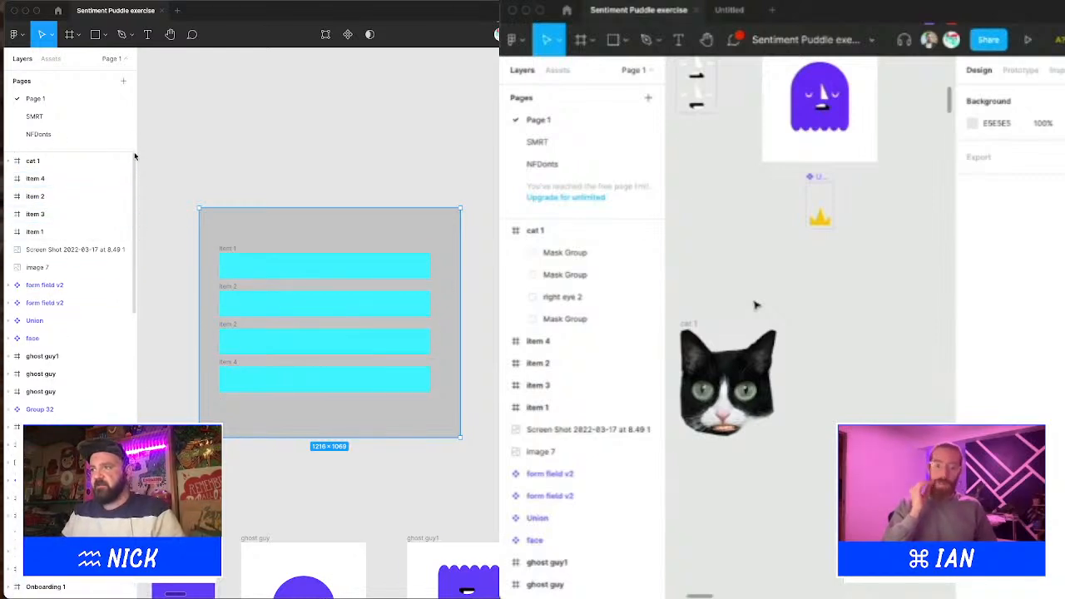
{"action": "scroll", "coordinate": [133, 161], "scroll_direction": "down", "scroll_amount": 5}
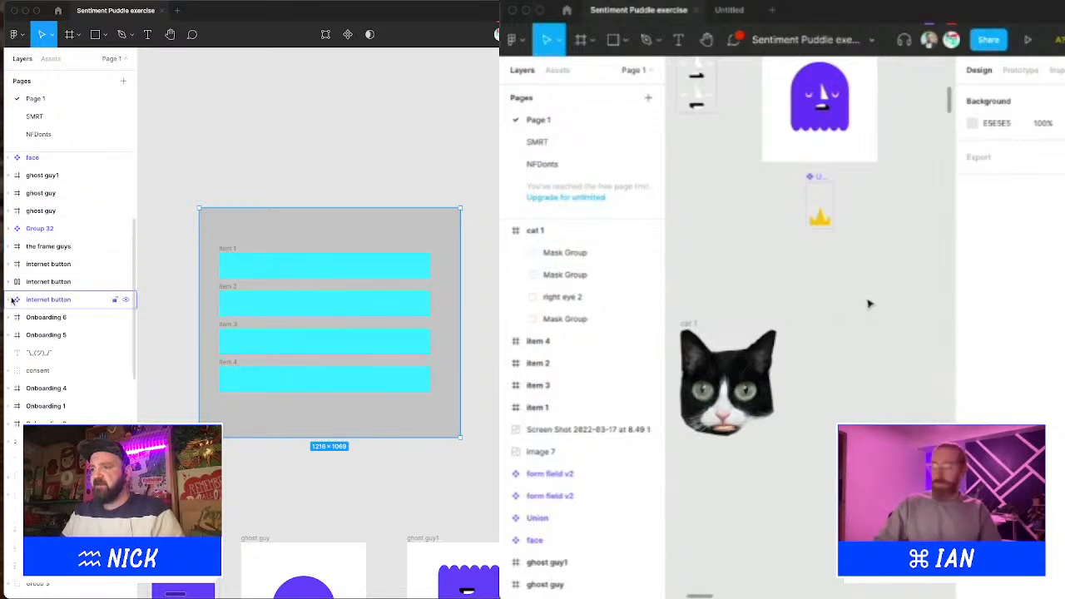
{"action": "left_click", "coordinate": [8, 301]}
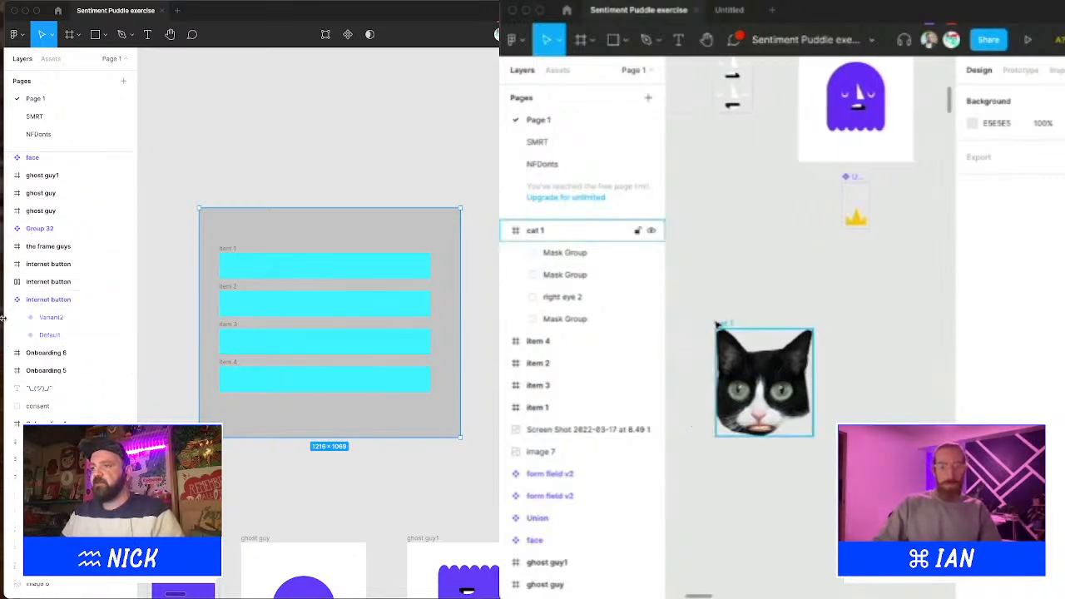
{"action": "left_click", "coordinate": [10, 299]}
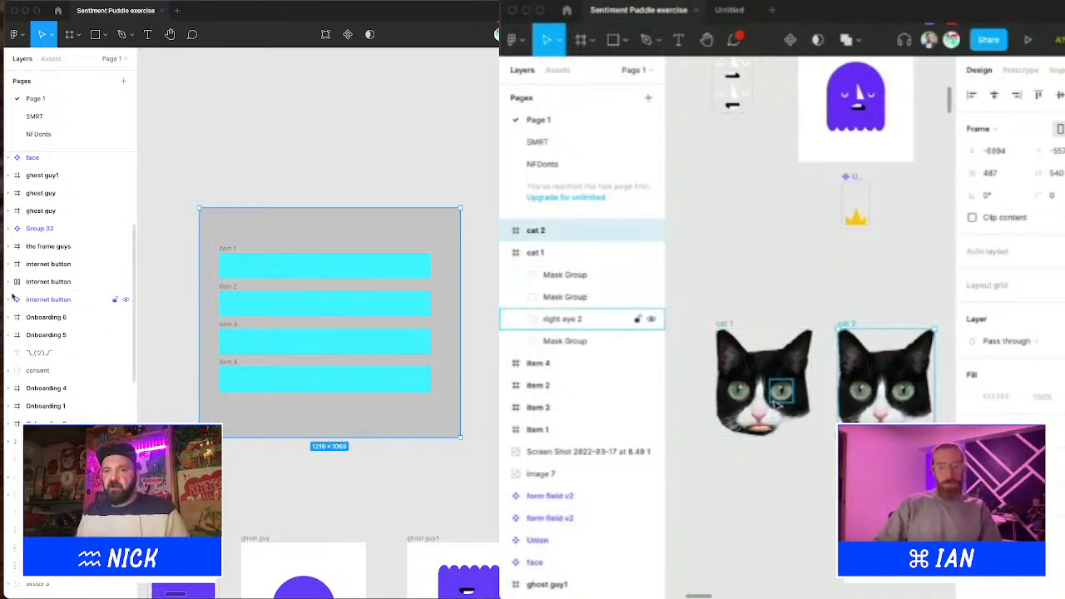
Step: Move the cat 2 copy farther from cat 1 and enlarge its left eye mask group to 165 × 165
{"action": "left_click_drag", "start_coordinate": [849, 324], "coordinate": [876, 325]}
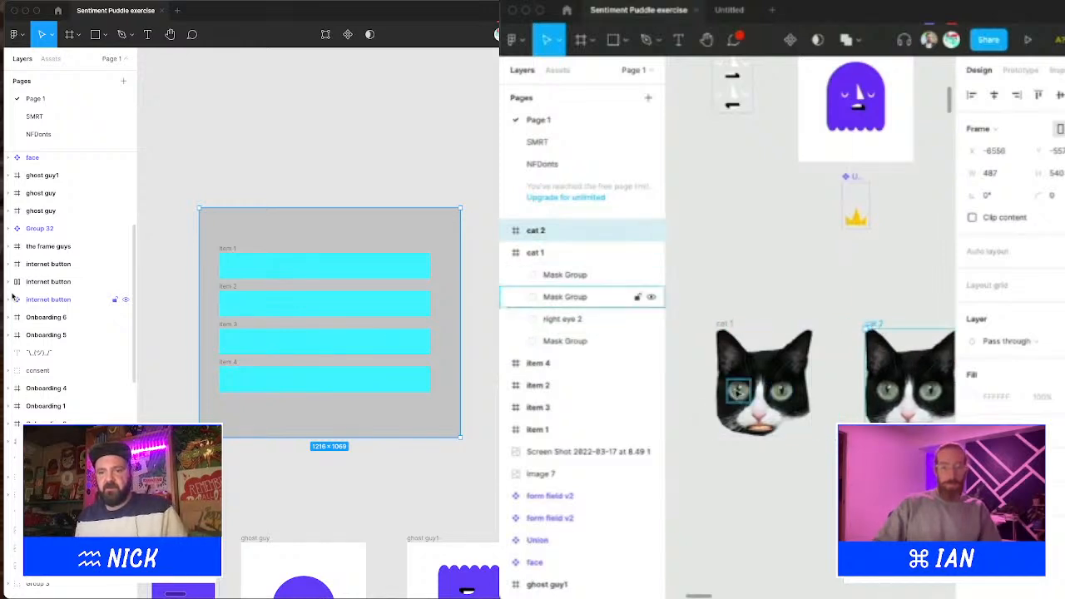
{"action": "scroll", "coordinate": [741, 382], "scroll_direction": "right", "scroll_amount": 3}
{"action": "left_click", "coordinate": [819, 395]}
{"action": "scroll", "coordinate": [822, 393], "scroll_direction": "up", "scroll_amount": 3}
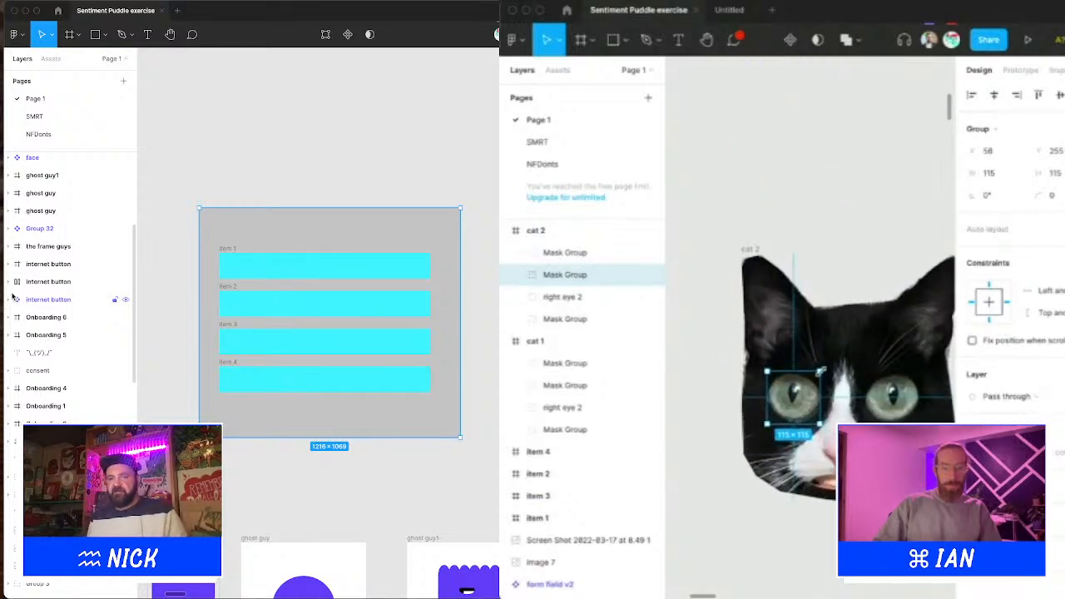
{"action": "left_click_drag", "start_coordinate": [819, 371], "coordinate": [844, 353]}
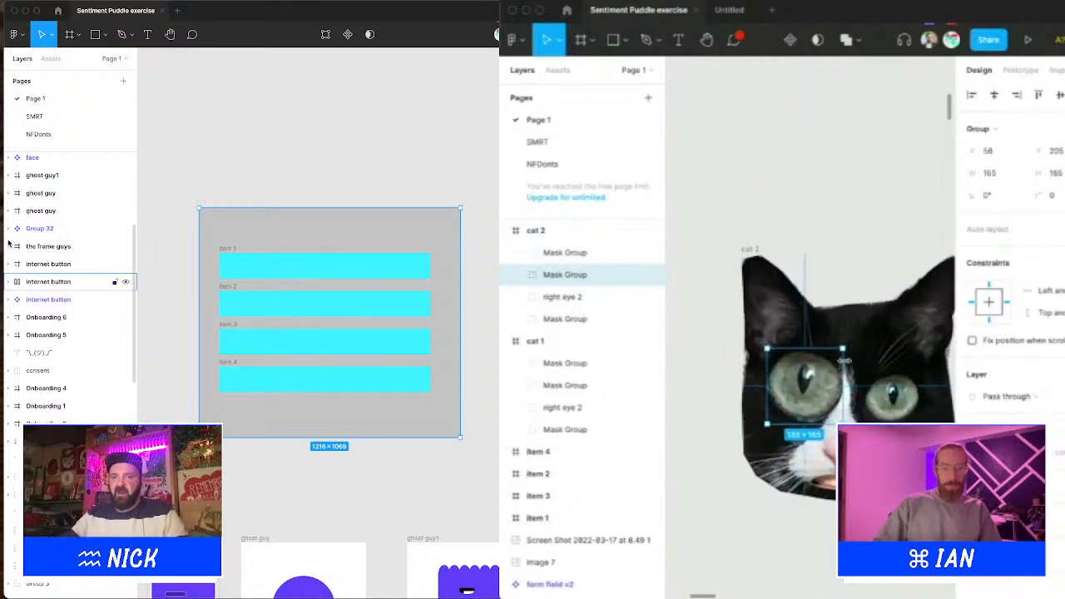
Step: Centre the grey rectangle behind the item frames, and reposition cat 2's enlarged eye at about X 32, Y 230
{"action": "left_click", "coordinate": [891, 394]}
{"action": "key", "text": "shift+Down"}
{"action": "key", "text": "shift+Down"}
{"action": "key", "text": "shift+Left"}
{"action": "left_click_drag", "start_coordinate": [314, 232], "coordinate": [308, 231]}
{"action": "key", "text": "shift+Right"}
{"action": "key", "text": "shift+Up"}
{"action": "left_click", "coordinate": [801, 391]}
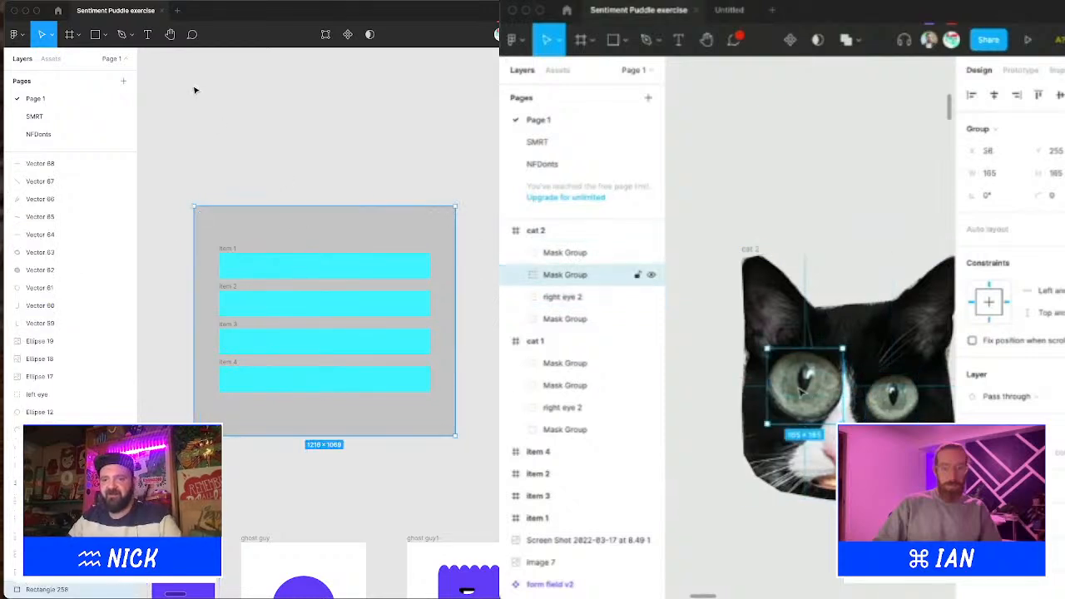
{"action": "left_click_drag", "start_coordinate": [801, 391], "coordinate": [793, 399]}
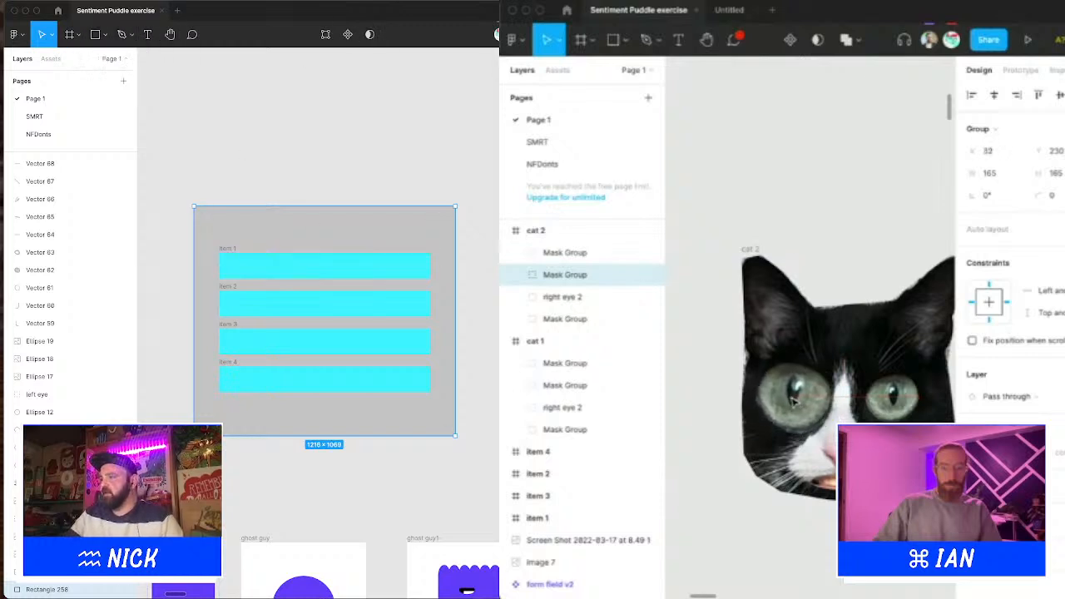
Step: Fill the rectangle behind the item frames with pale yellow, and undo a trial enlargement of cat 2's right eye
{"action": "left_click", "coordinate": [891, 396]}
{"action": "scroll", "coordinate": [832, 399], "scroll_direction": "right", "scroll_amount": 3}
{"action": "left_click", "coordinate": [437, 392]}
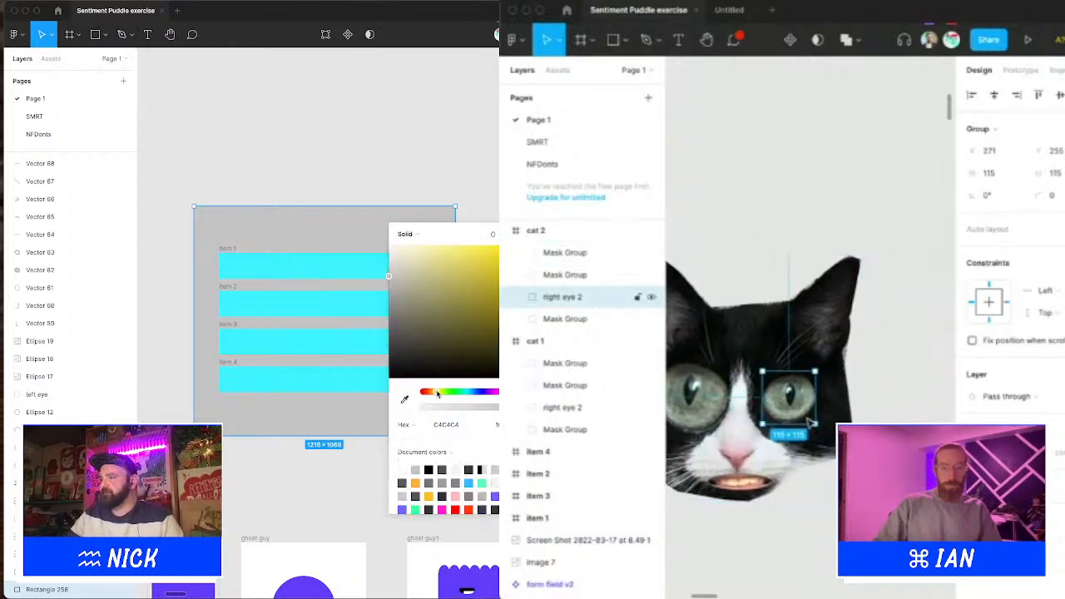
{"action": "left_click_drag", "start_coordinate": [415, 304], "coordinate": [412, 233]}
{"action": "left_click_drag", "start_coordinate": [814, 424], "coordinate": [826, 434]}
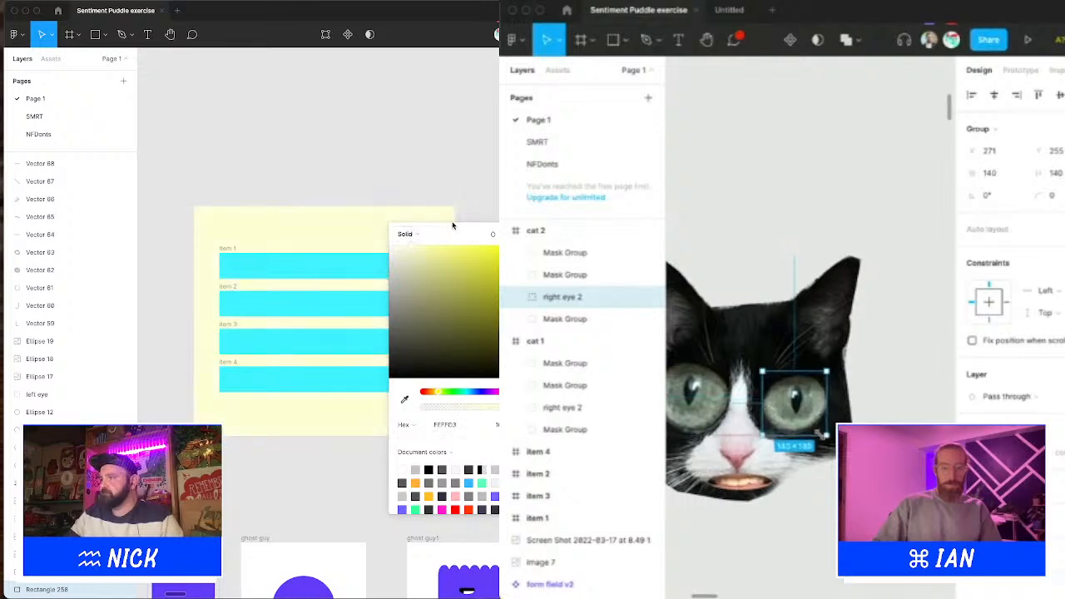
{"action": "key", "text": "super+z"}
{"action": "left_click", "coordinate": [438, 192]}
{"action": "left_click", "coordinate": [425, 183]}
{"action": "scroll", "coordinate": [818, 345], "scroll_direction": "left", "scroll_amount": 3}
{"action": "mouse_move", "coordinate": [425, 183]}
{"action": "left_mouse_down"}
{"action": "mouse_move", "coordinate": [457, 205]}
{"action": "mouse_move", "coordinate": [419, 196]}
{"action": "left_mouse_up"}
{"action": "scroll", "coordinate": [818, 345], "scroll_direction": "down", "scroll_amount": 3}
{"action": "left_click", "coordinate": [834, 248]}
{"action": "scroll", "coordinate": [833, 248], "scroll_direction": "right", "scroll_amount": 2}
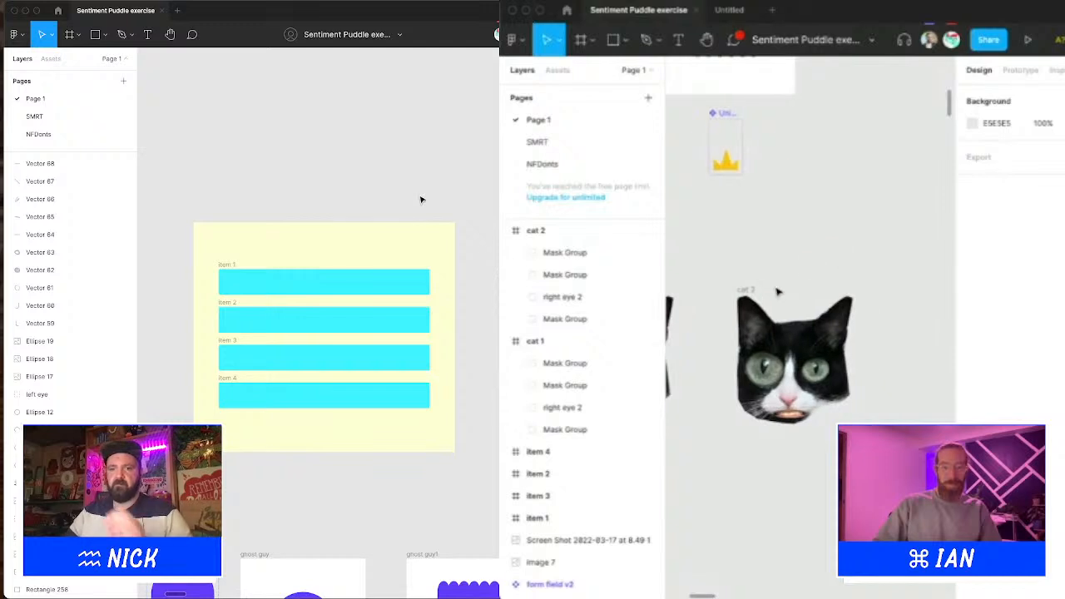
Step: Duplicate the cat 2 frame beside it to form a row of three cats
{"action": "left_click", "coordinate": [747, 293]}
{"action": "left_click_drag", "start_coordinate": [747, 293], "coordinate": [912, 299]}
{"action": "scroll", "coordinate": [873, 298], "scroll_direction": "down", "scroll_amount": 3}
Step: Select the item 1, item 2 and item 3 frames in turn to inspect them
{"action": "left_click", "coordinate": [231, 264]}
{"action": "left_click", "coordinate": [233, 303]}
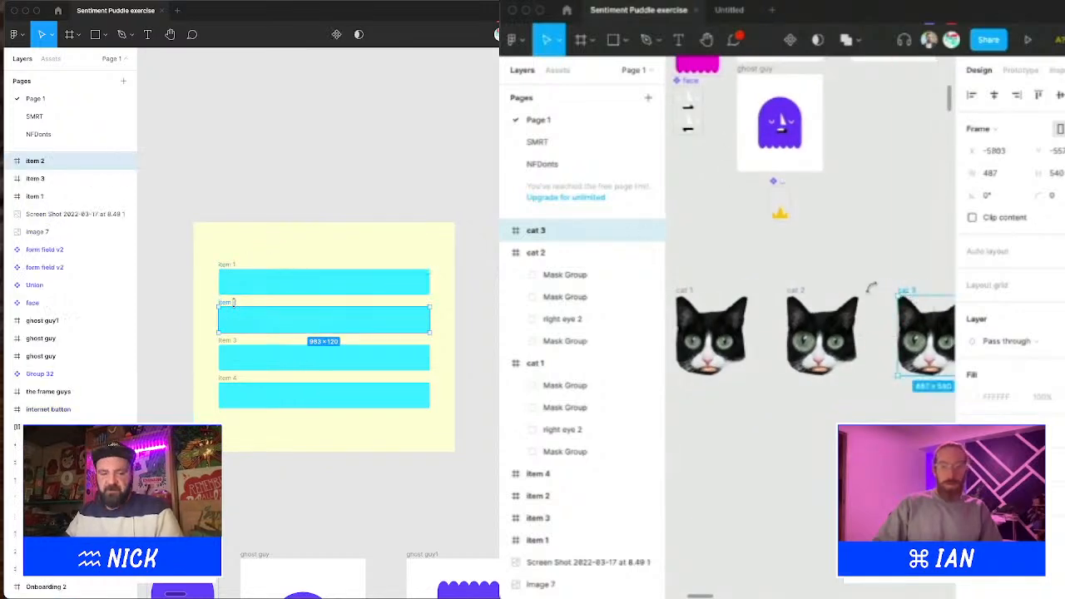
{"action": "scroll", "coordinate": [865, 291], "scroll_direction": "up", "scroll_amount": 5}
{"action": "left_click", "coordinate": [234, 341]}
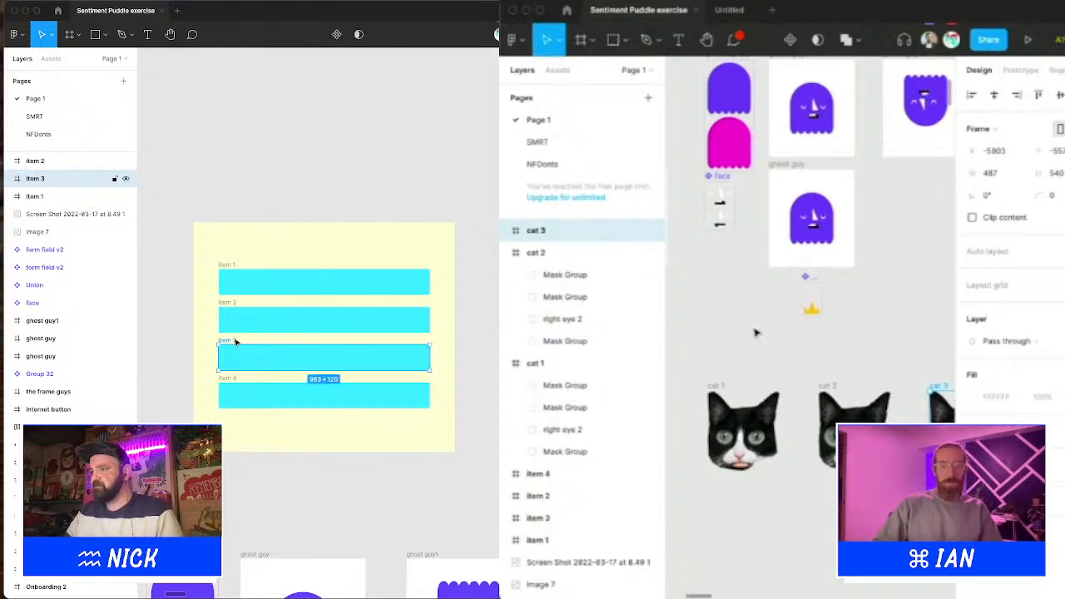
{"action": "scroll", "coordinate": [782, 316], "scroll_direction": "down", "scroll_amount": 2}
{"action": "scroll", "coordinate": [782, 316], "scroll_direction": "right", "scroll_amount": 2}
{"action": "left_click", "coordinate": [308, 158]}
{"action": "key", "text": "t"}
{"action": "key", "text": "v"}
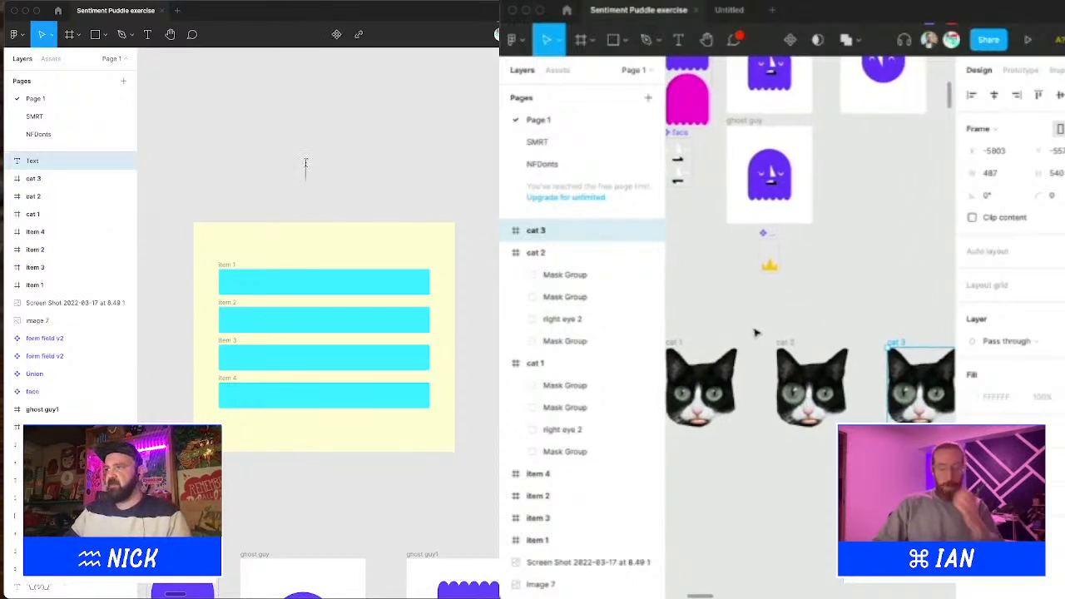
{"action": "scroll", "coordinate": [755, 333], "scroll_direction": "up", "scroll_amount": 3}
{"action": "left_click", "coordinate": [108, 34]}
{"action": "scroll", "coordinate": [756, 332], "scroll_direction": "down", "scroll_amount": 3}
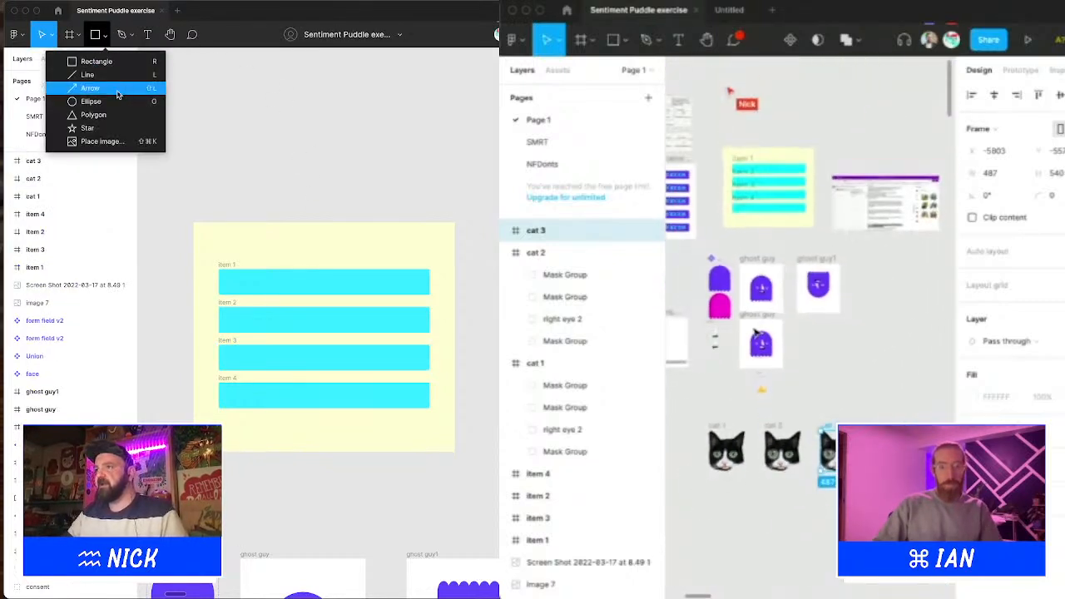
{"action": "scroll", "coordinate": [756, 333], "scroll_direction": "up", "scroll_amount": 3}
{"action": "key", "text": "Escape"}
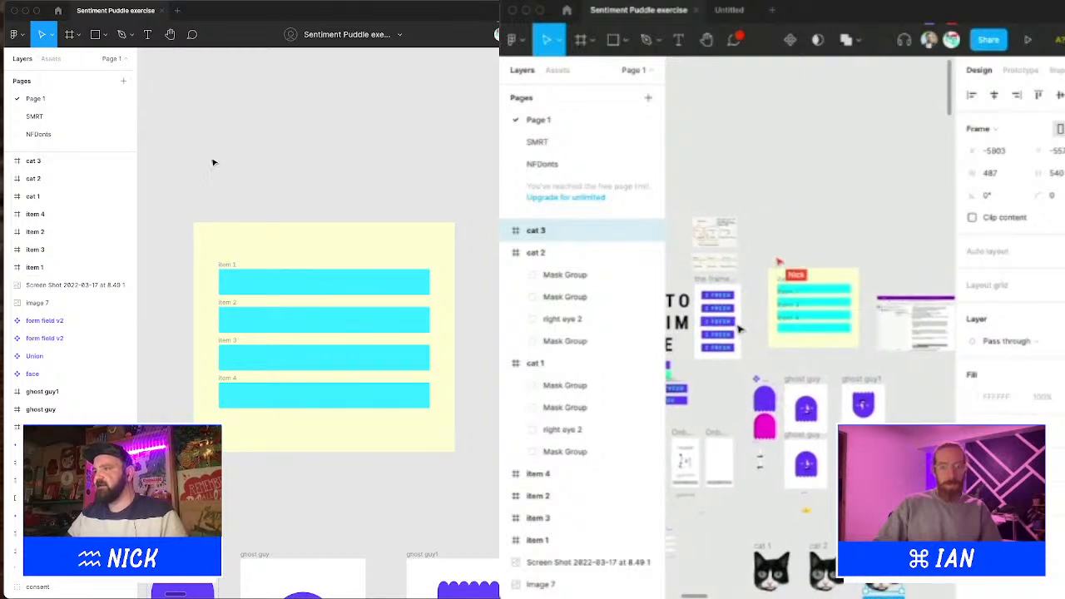
Step: Draw a pale circle about 52 × 52 at the start of item 1 and duplicate it into items 2, 3 and 4
{"action": "key", "text": "o"}
{"action": "scroll", "coordinate": [759, 350], "scroll_direction": "up", "scroll_amount": 5}
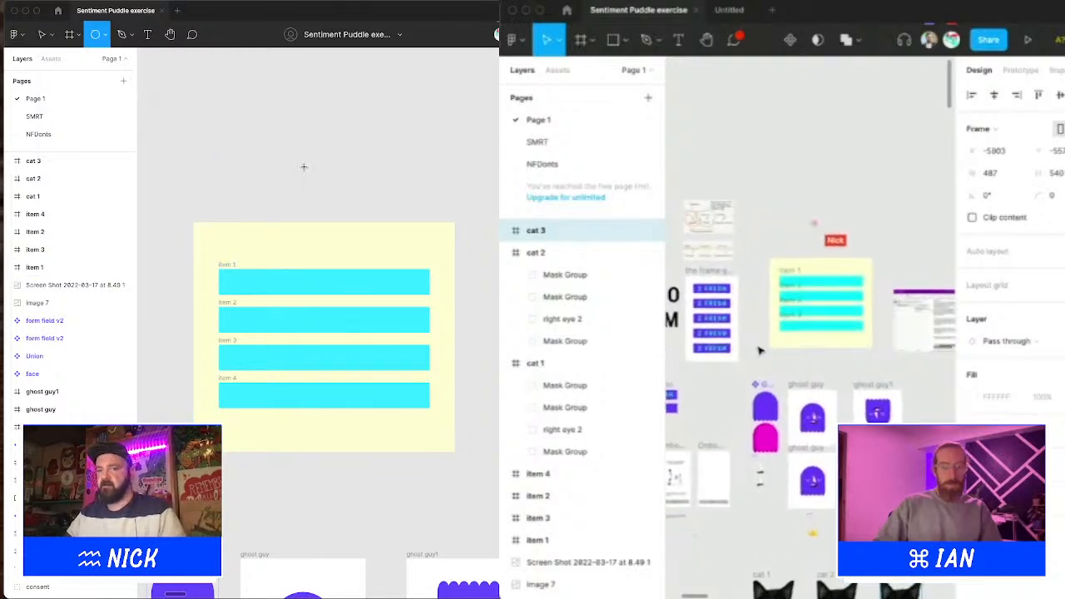
{"action": "mouse_move", "coordinate": [255, 155]}
{"action": "left_mouse_down"}
{"action": "mouse_move", "coordinate": [269, 166]}
{"action": "mouse_move", "coordinate": [238, 302]}
{"action": "mouse_move", "coordinate": [230, 285]}
{"action": "left_mouse_up"}
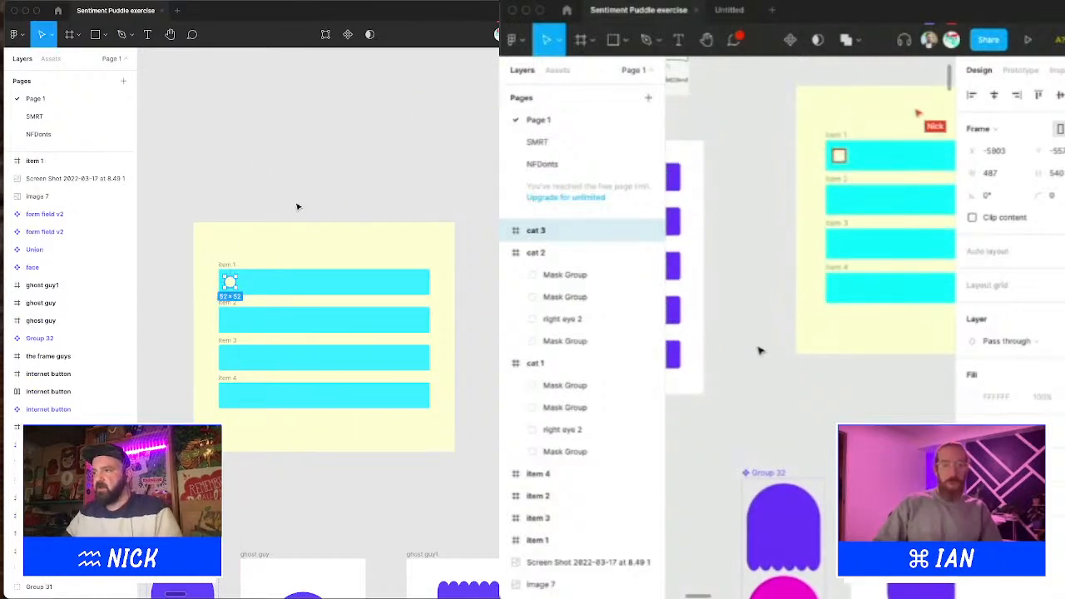
{"action": "left_click_drag", "start_coordinate": [231, 283], "coordinate": [230, 395]}
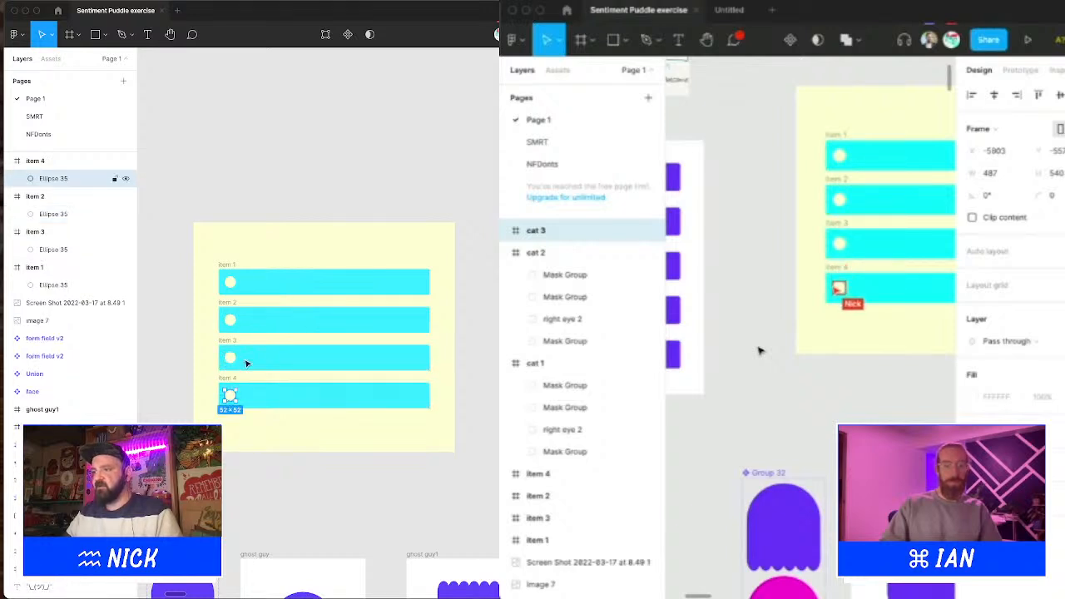
Step: Select the circles in all four item frames and scale them down together
{"action": "left_click", "coordinate": [302, 182]}
{"action": "left_click", "coordinate": [229, 395]}
{"action": "left_click", "coordinate": [232, 358], "text": "shift"}
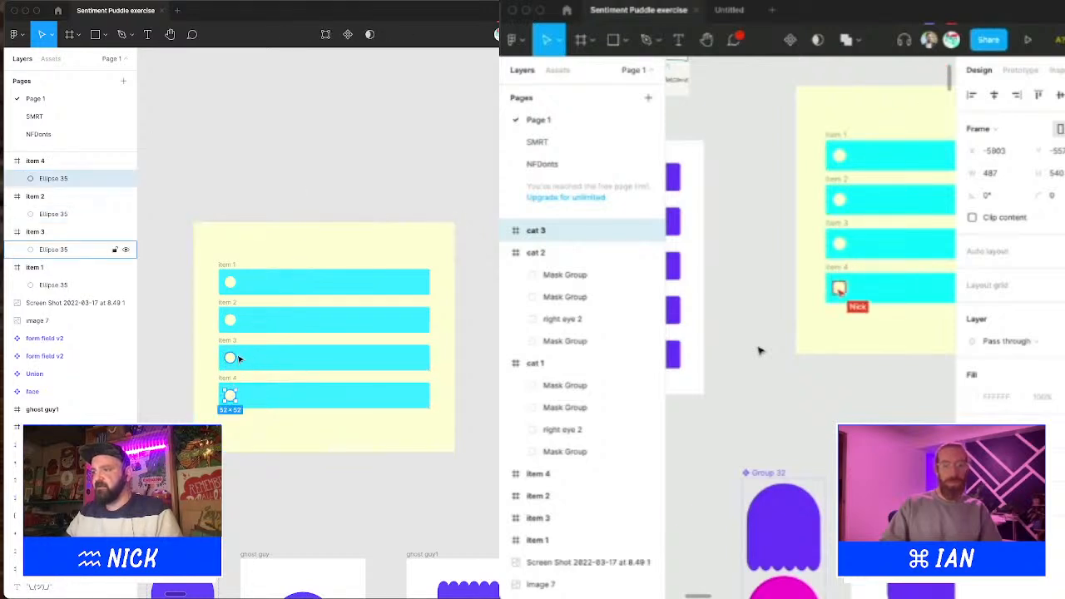
{"action": "left_click", "coordinate": [231, 318], "text": "shift"}
{"action": "left_click", "coordinate": [231, 282], "text": "shift"}
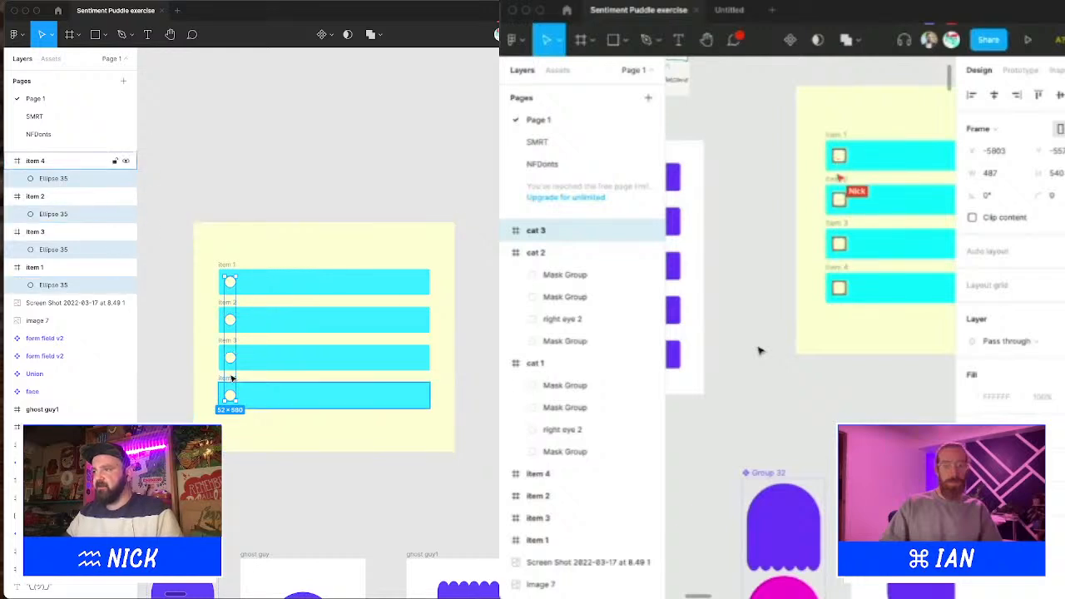
{"action": "left_click_drag", "start_coordinate": [231, 399], "coordinate": [234, 354]}
{"action": "scroll", "coordinate": [757, 376], "scroll_direction": "down", "scroll_amount": 5}
{"action": "scroll", "coordinate": [757, 376], "scroll_direction": "up", "scroll_amount": 6}
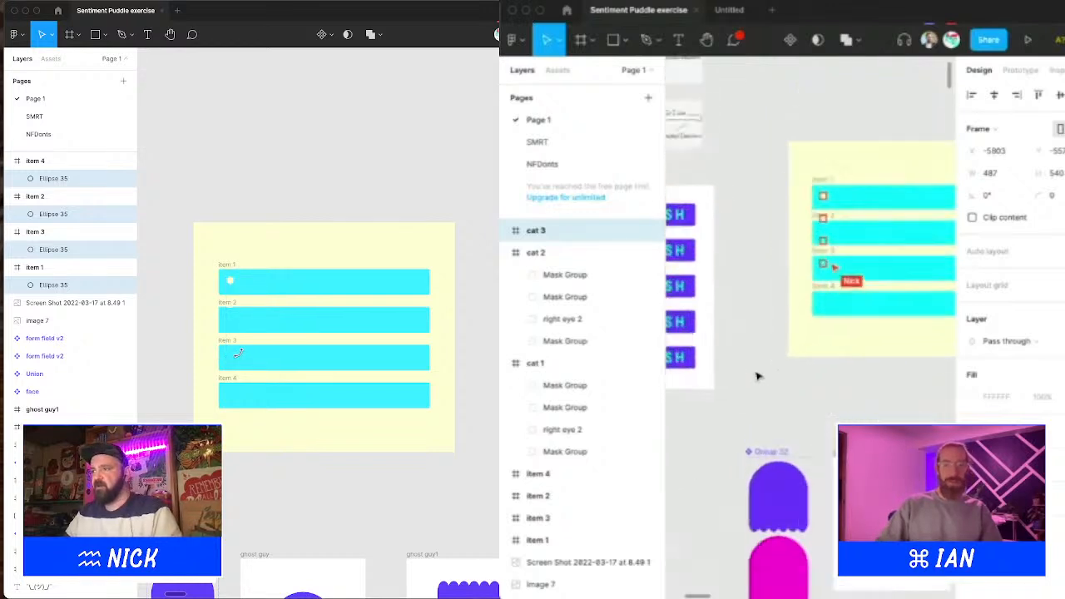
Step: Reposition the shrunken circles so each one sits vertically centred within its own item frame
{"action": "left_click", "coordinate": [232, 285], "text": "shift"}
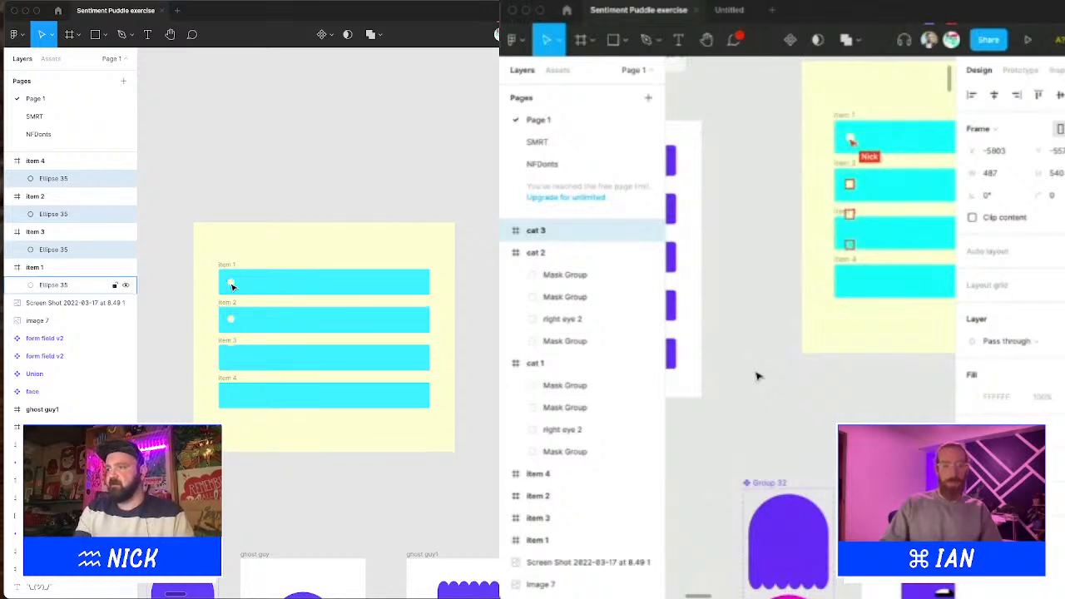
{"action": "left_click", "coordinate": [232, 320], "text": "shift"}
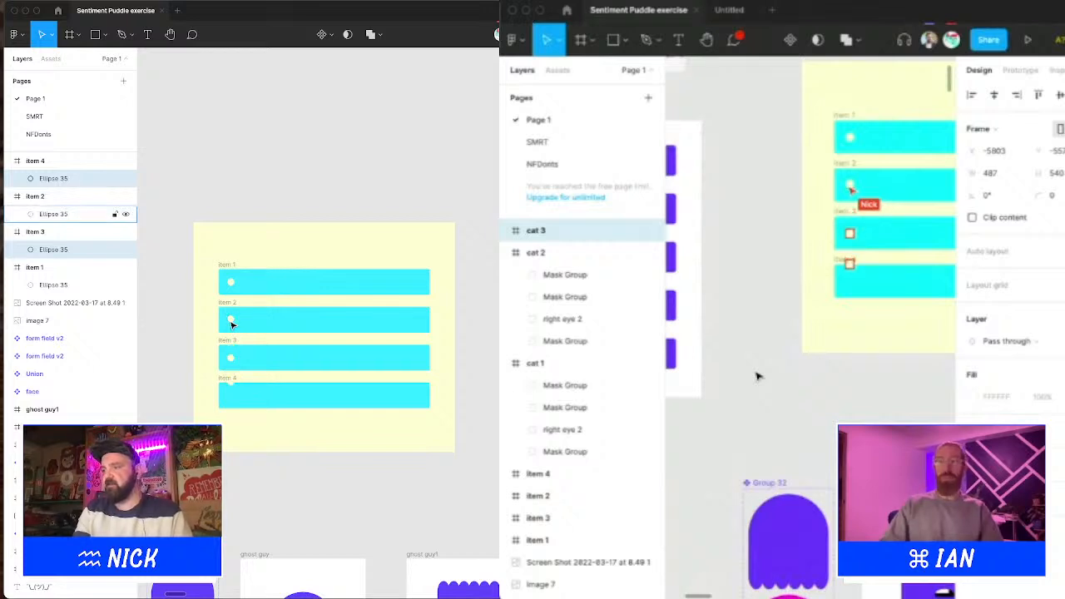
{"action": "left_click", "coordinate": [231, 364], "text": "shift"}
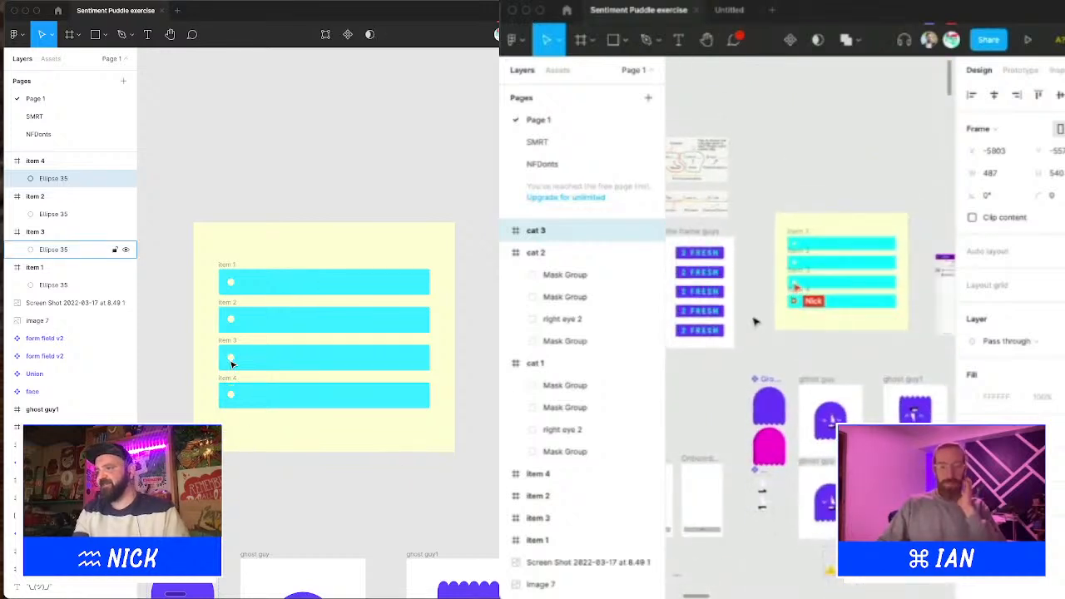
{"action": "scroll", "coordinate": [755, 321], "scroll_direction": "down", "scroll_amount": 3}
{"action": "left_click", "coordinate": [399, 161]}
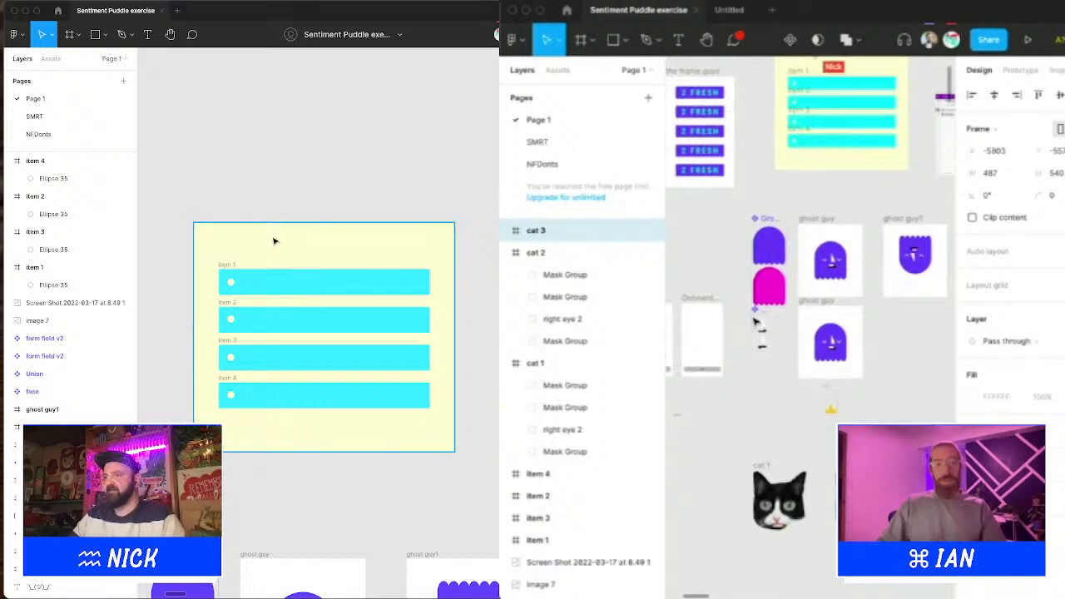
Step: Add a text layer reading "I am a polling option" above the yellow card
{"action": "scroll", "coordinate": [756, 321], "scroll_direction": "up", "scroll_amount": 3}
{"action": "scroll", "coordinate": [755, 321], "scroll_direction": "left", "scroll_amount": 2}
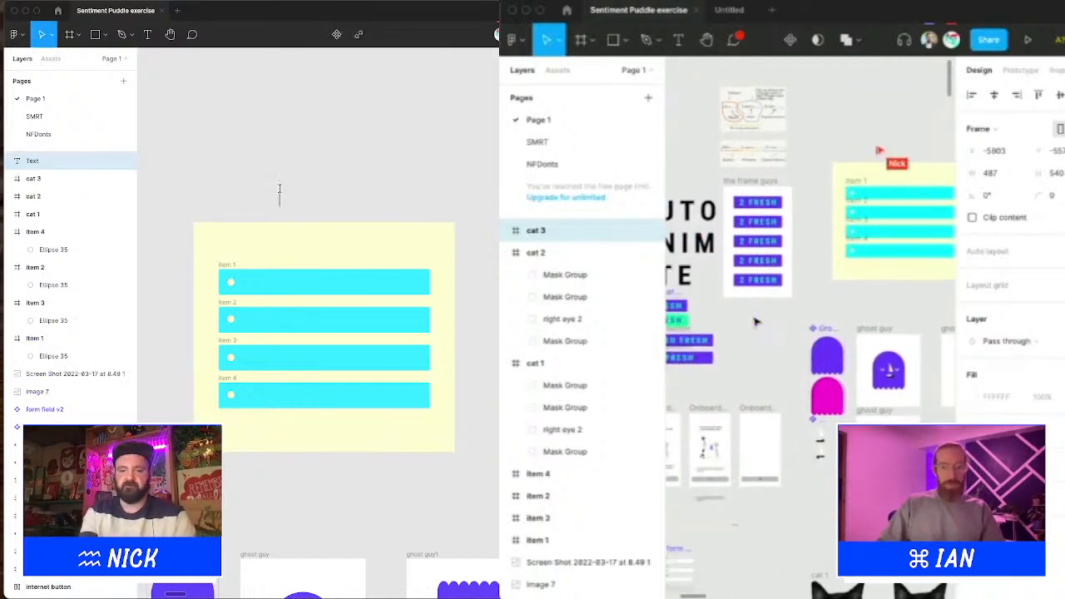
{"action": "type", "text": "Polling"}
{"action": "scroll", "coordinate": [755, 321], "scroll_direction": "down", "scroll_amount": 5}
{"action": "scroll", "coordinate": [755, 321], "scroll_direction": "left", "scroll_amount": 1}
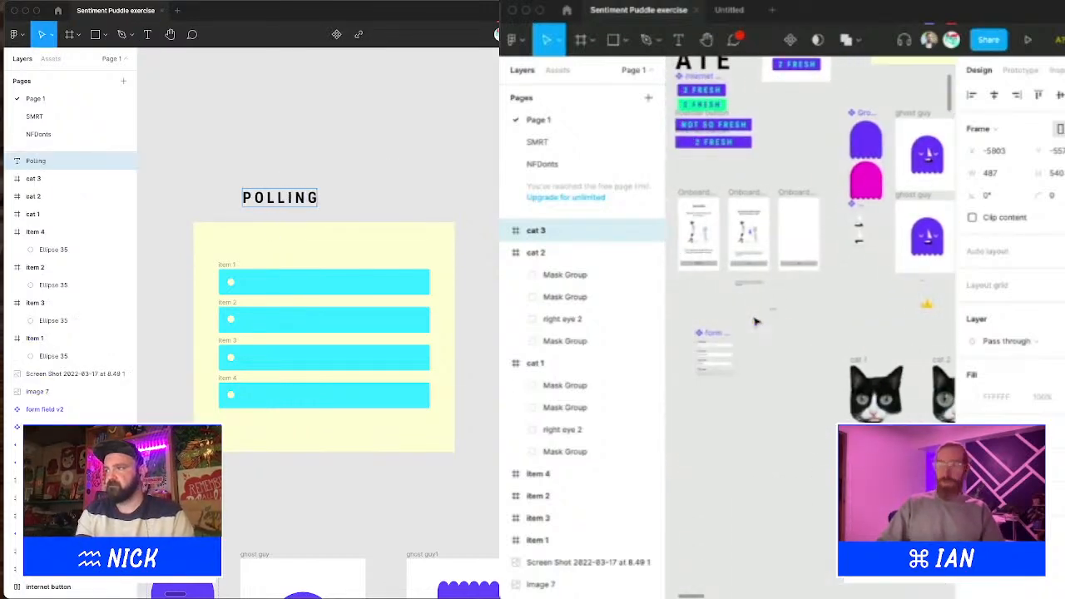
{"action": "key", "text": "ctrl+a"}
{"action": "type", "text": "I am a polling"}
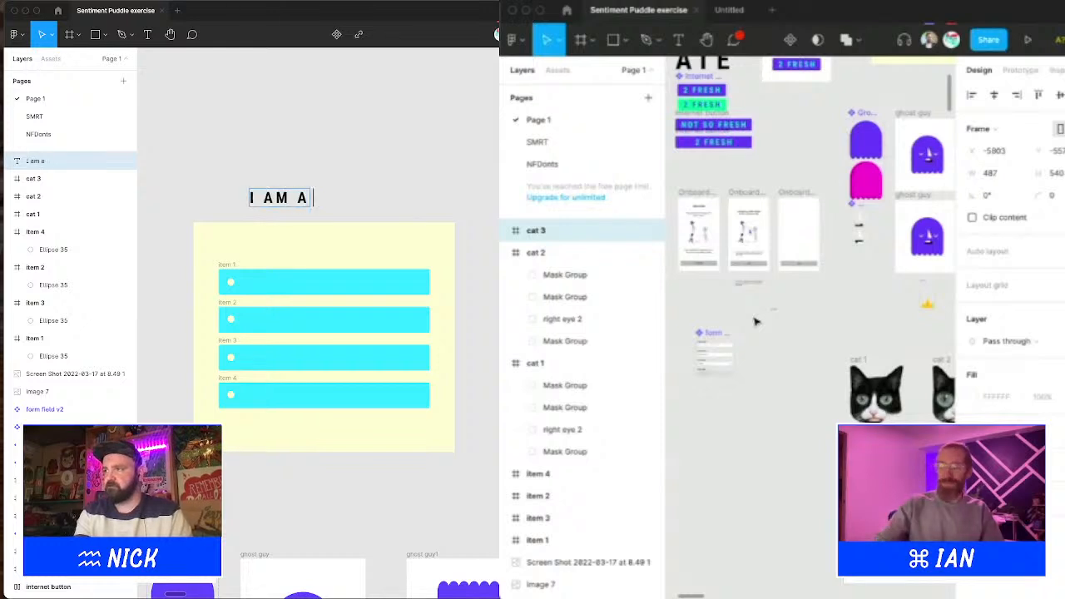
{"action": "type", "text": " option"}
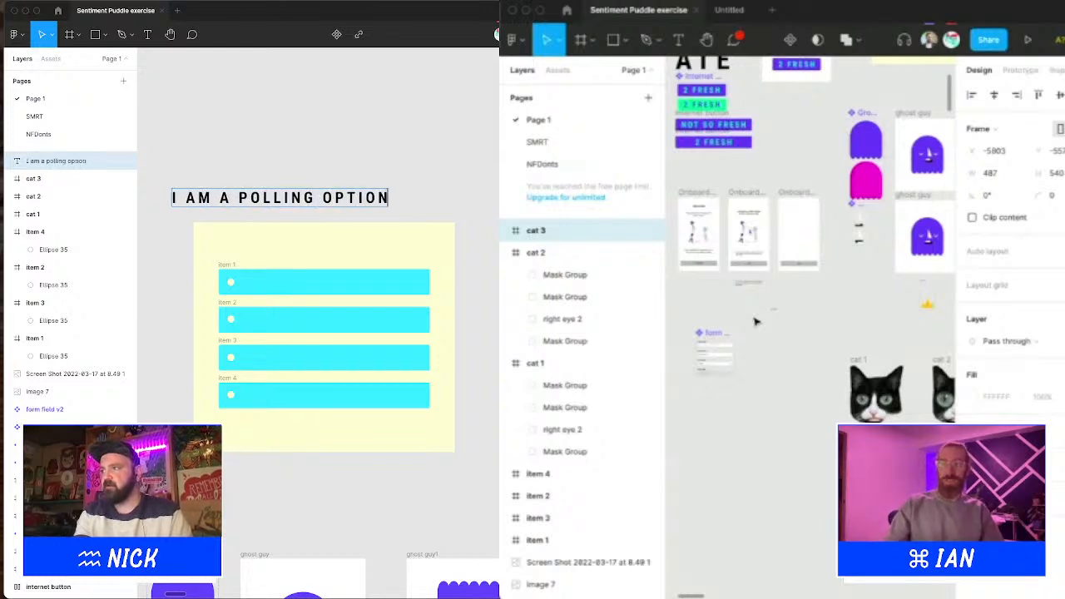
Step: Tighten the polling text's letter spacing and move the text into the item 1 frame
{"action": "key", "text": "ctrl+a"}
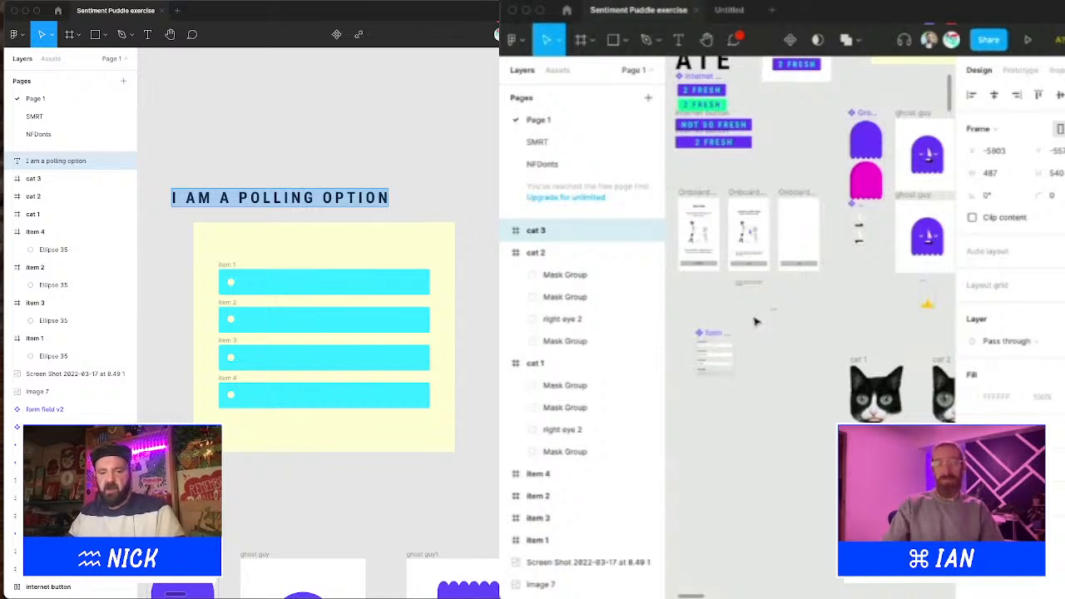
{"action": "key", "text": "alt+comma"}
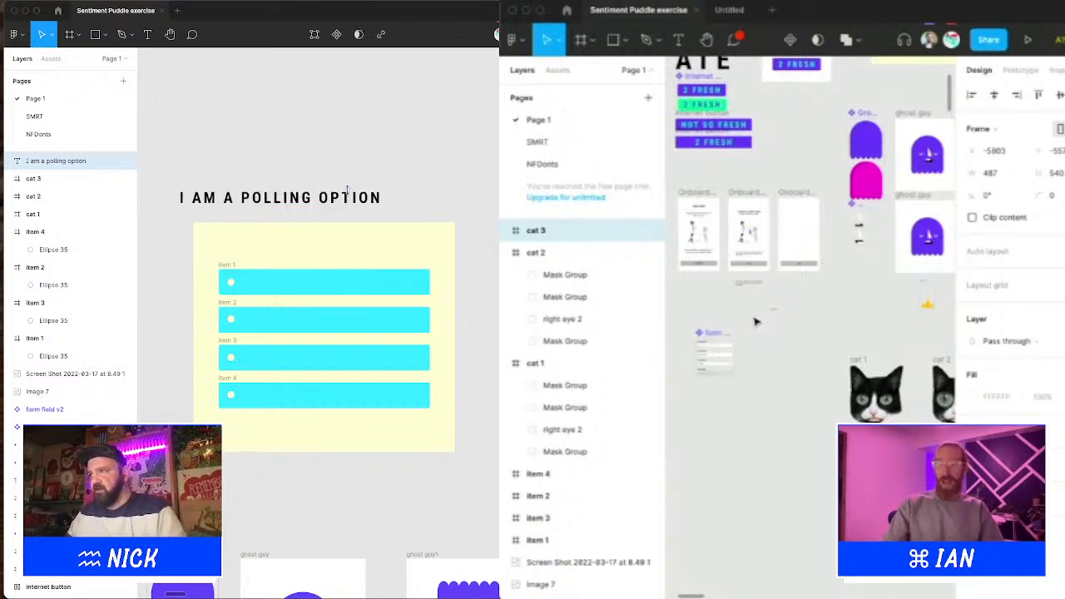
{"action": "key", "text": "Escape"}
{"action": "left_click_drag", "start_coordinate": [358, 197], "coordinate": [380, 283]}
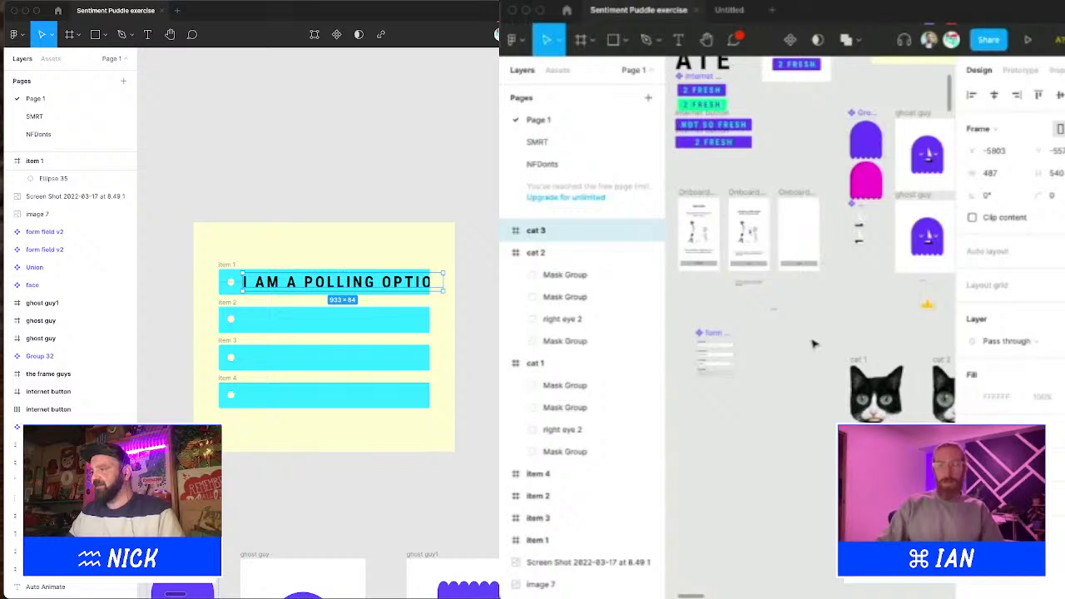
Step: Set the polling text's letter case to as typed and tighten its letter spacing further
{"action": "left_click", "coordinate": [496, 395]}
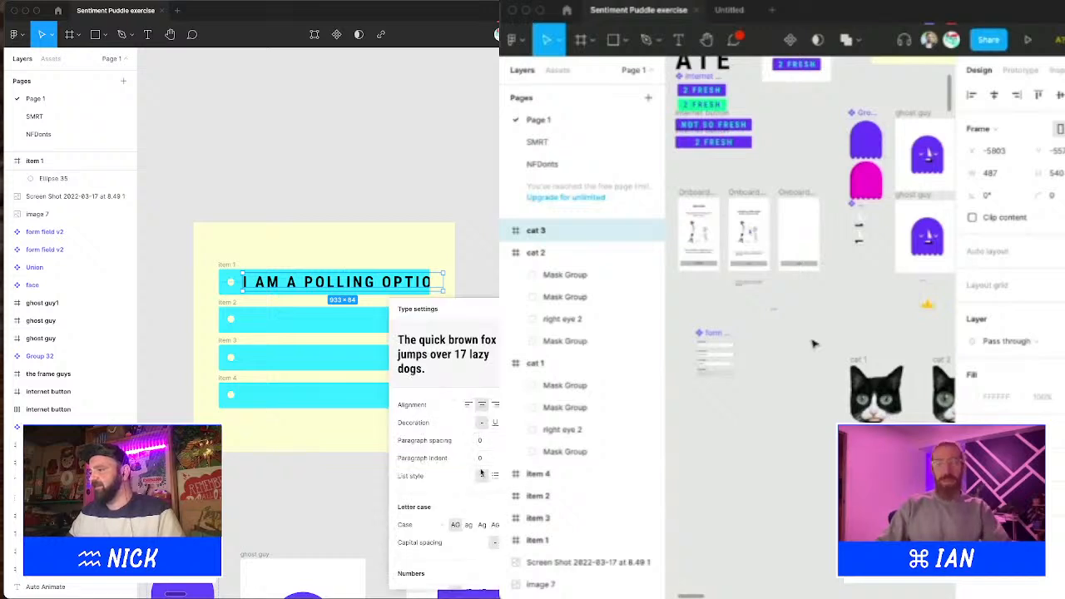
{"action": "left_click", "coordinate": [442, 525]}
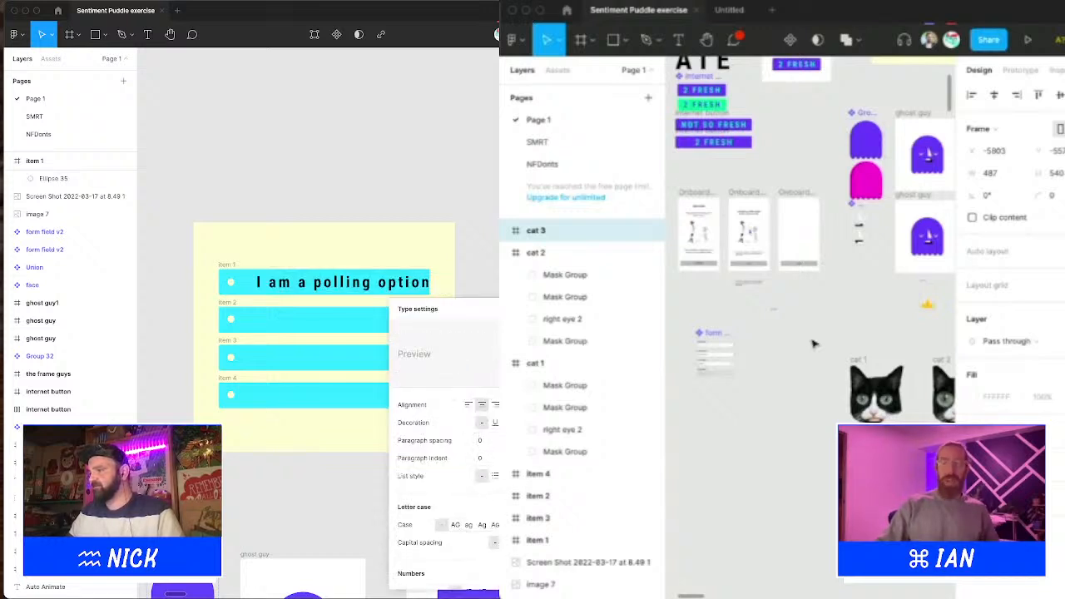
{"action": "key", "text": "Escape"}
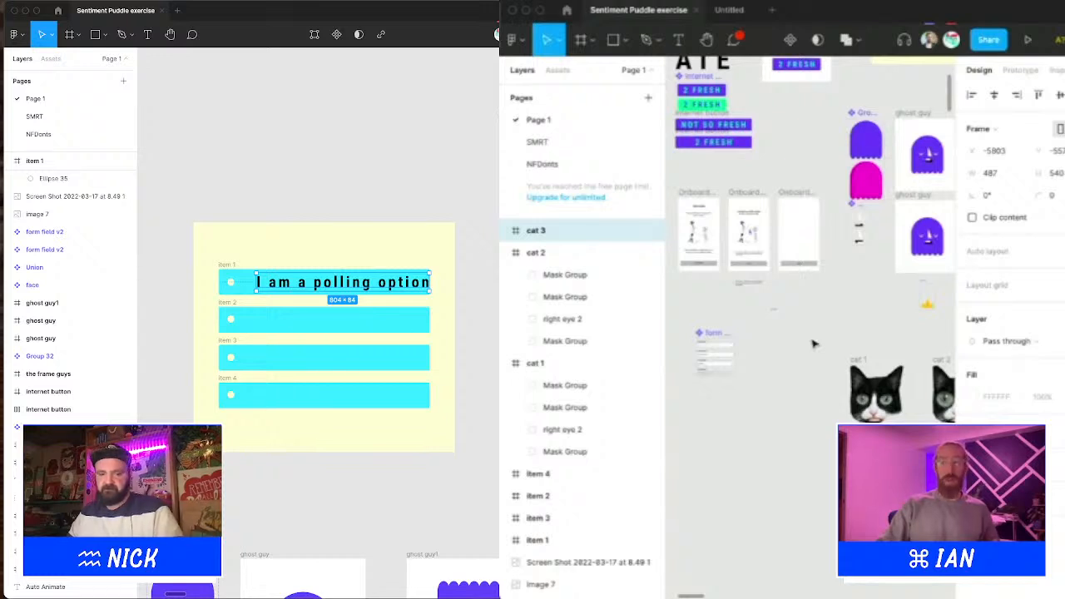
{"action": "key", "text": "Return"}
{"action": "left_click", "coordinate": [349, 213]}
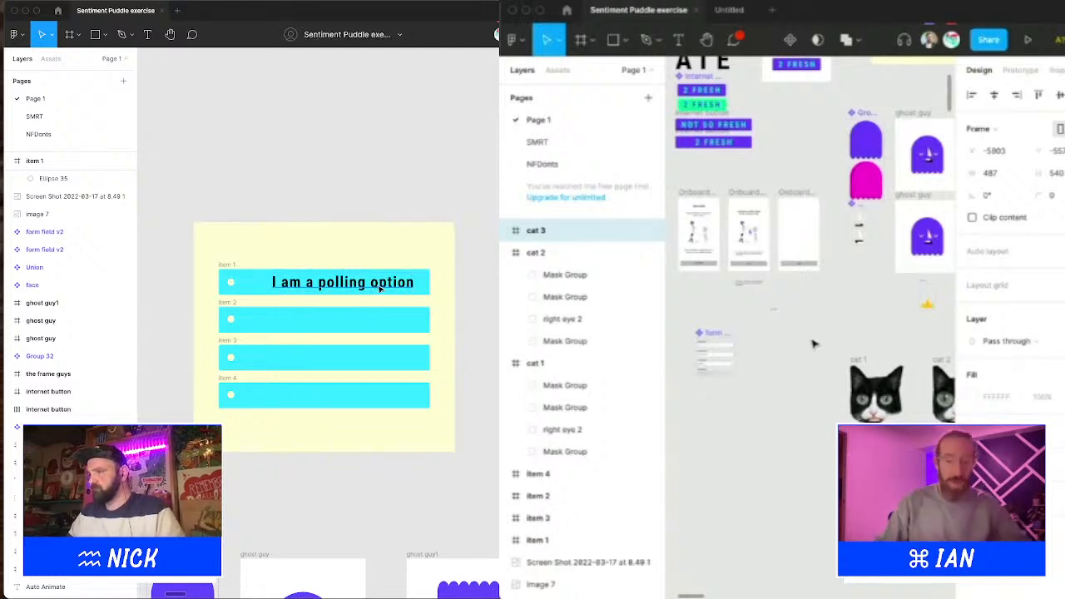
Step: Move the polling text next to item 1's circle and scale its type down to about 477 × 61
{"action": "left_click_drag", "start_coordinate": [380, 287], "coordinate": [354, 288]}
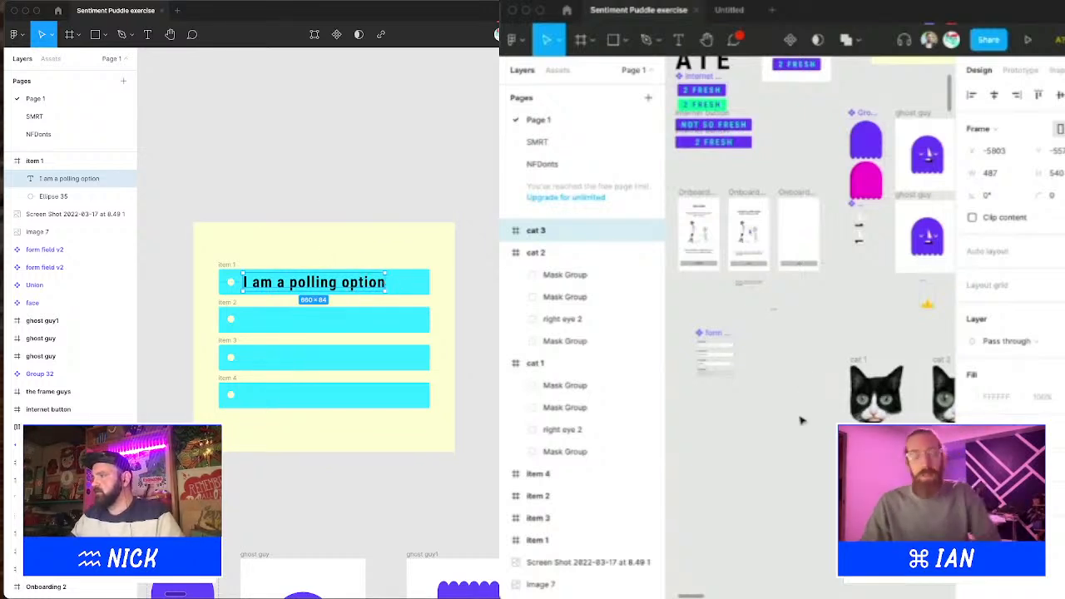
{"action": "scroll", "coordinate": [862, 359], "scroll_direction": "right", "scroll_amount": 3}
{"action": "key", "text": "shift+Down"}
{"action": "key", "text": "shift+Down"}
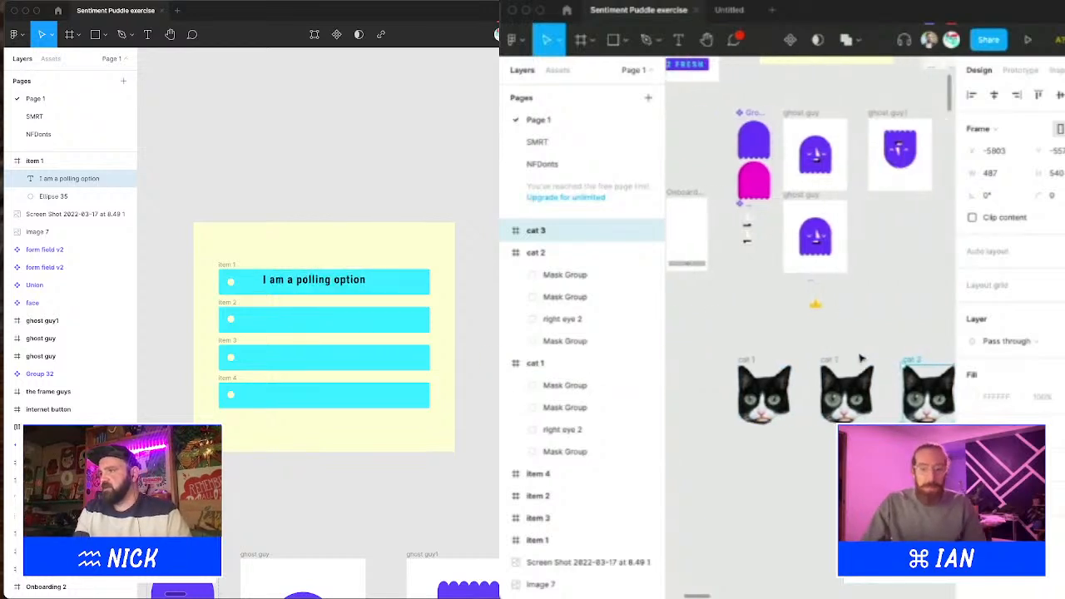
{"action": "scroll", "coordinate": [854, 363], "scroll_direction": "right", "scroll_amount": 3}
{"action": "left_click", "coordinate": [273, 169]}
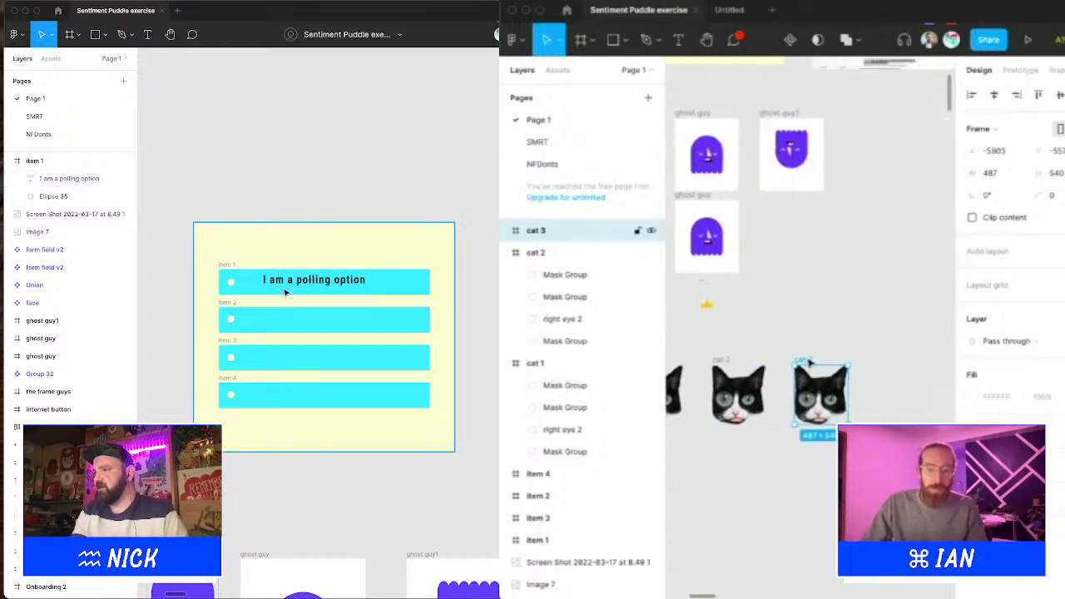
Step: Realign the polling text beside item 1's circle, and replace cat 3 with a duplicate of cat 1 placed beyond cat 2
{"action": "key", "text": "Delete"}
{"action": "left_click_drag", "start_coordinate": [288, 284], "coordinate": [267, 286]}
{"action": "scroll", "coordinate": [810, 362], "scroll_direction": "left", "scroll_amount": 2}
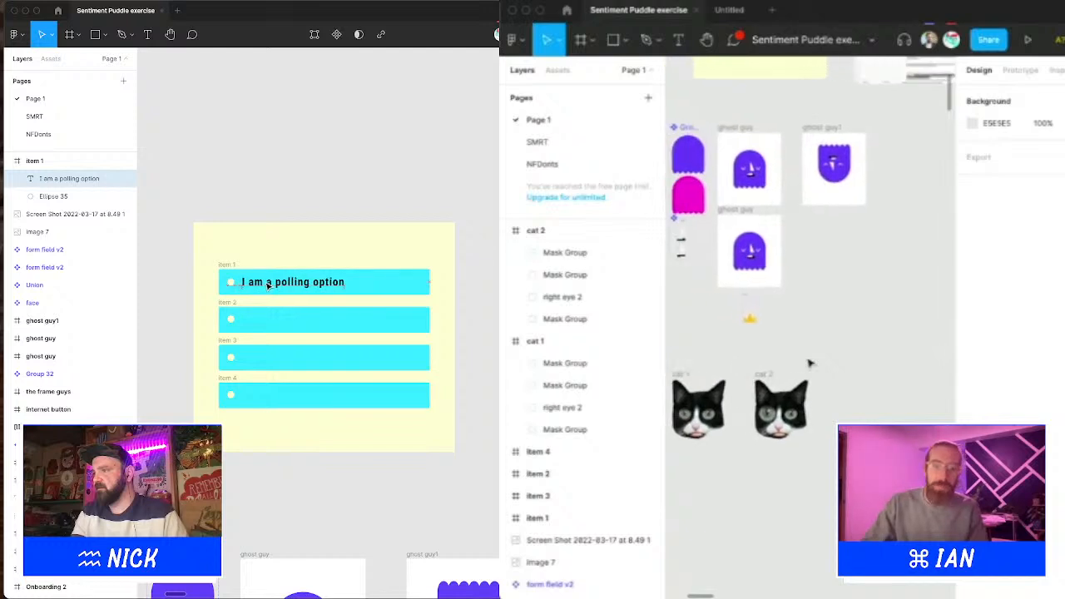
{"action": "left_click", "coordinate": [678, 375]}
{"action": "left_click_drag", "start_coordinate": [678, 375], "coordinate": [843, 377], "text": "alt"}
Step: Sample the item 1 frame's cyan, 3FF3FF, as the polling text's fill and open that fill for editing
{"action": "key", "text": "i"}
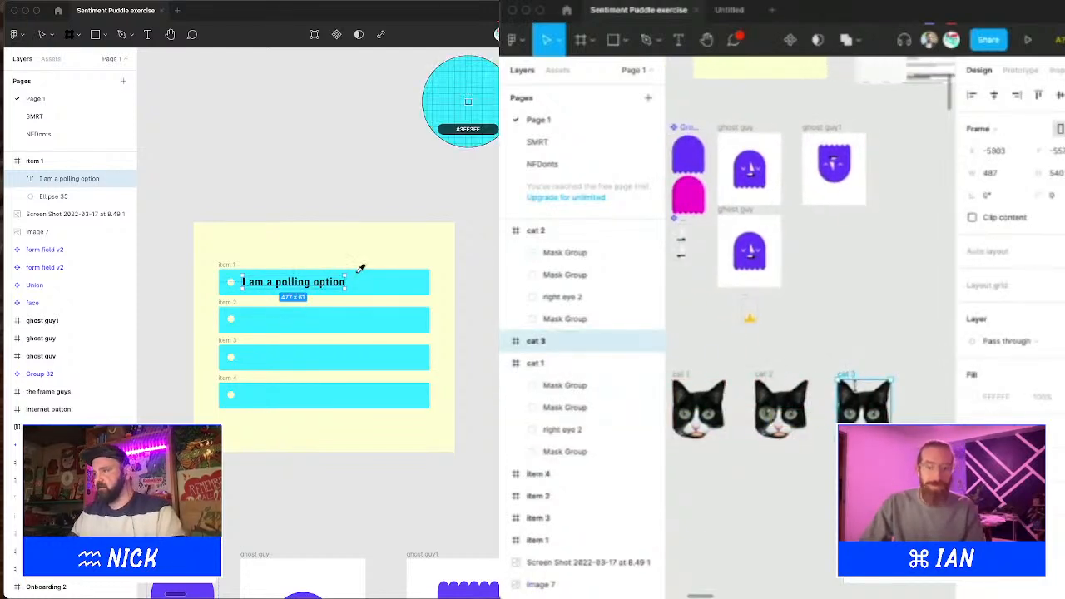
{"action": "left_click", "coordinate": [372, 276]}
{"action": "left_click", "coordinate": [498, 356]}
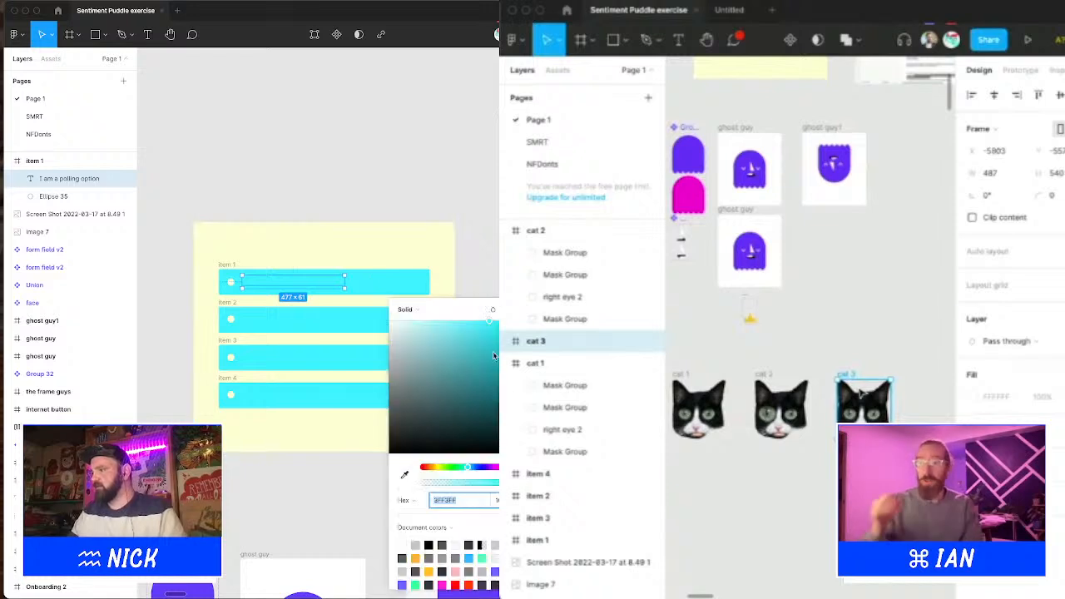
Step: Try a deeper blue fill, 005FCF, on the polling text, and undo the hue change
{"action": "left_click", "coordinate": [472, 468]}
{"action": "left_click", "coordinate": [498, 369]}
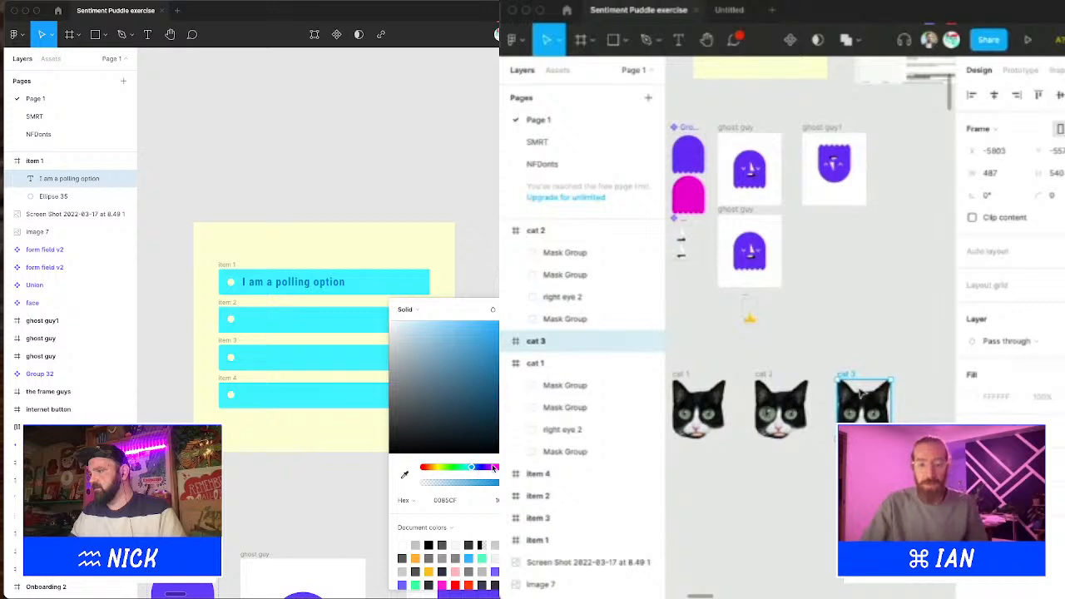
{"action": "left_click_drag", "start_coordinate": [493, 467], "coordinate": [475, 472]}
{"action": "scroll", "coordinate": [843, 389], "scroll_direction": "up", "scroll_amount": 3}
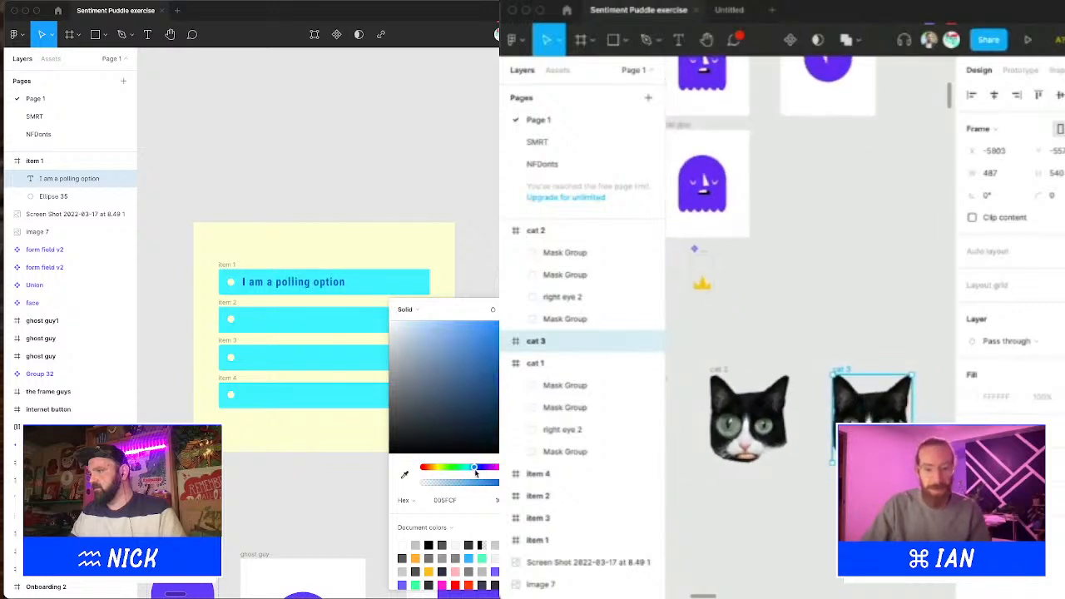
{"action": "left_click", "coordinate": [346, 325]}
{"action": "scroll", "coordinate": [892, 417], "scroll_direction": "up", "scroll_amount": 3}
{"action": "scroll", "coordinate": [857, 423], "scroll_direction": "left", "scroll_amount": 3}
{"action": "key", "text": "super+z"}
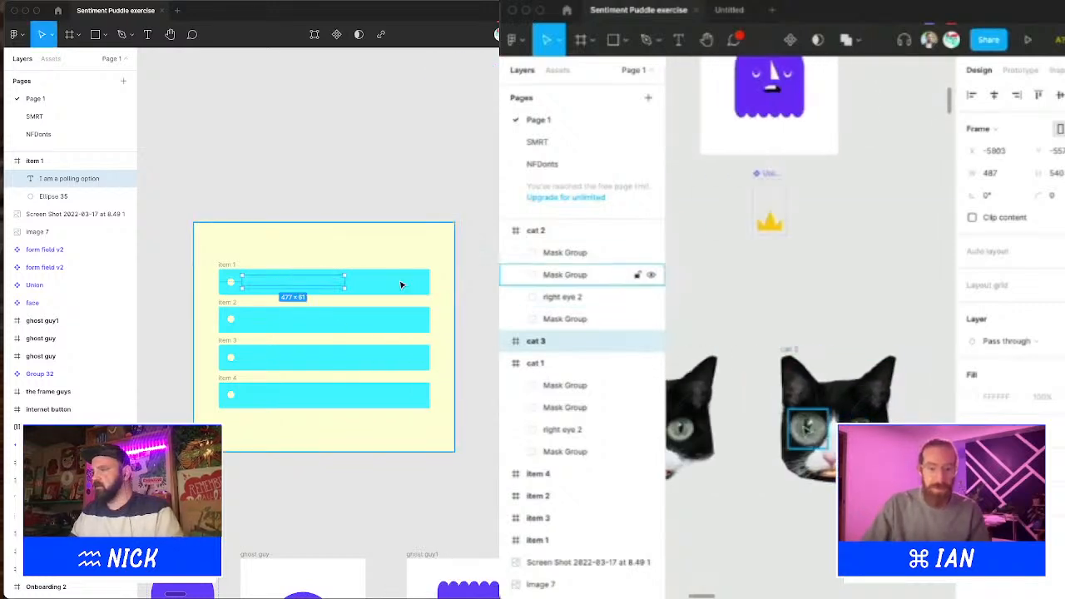
Step: Darken the polling text's fill to a deeper teal of the same hue, and select cat 3's right eye
{"action": "left_click", "coordinate": [805, 429]}
{"action": "scroll", "coordinate": [806, 429], "scroll_direction": "right", "scroll_amount": 4}
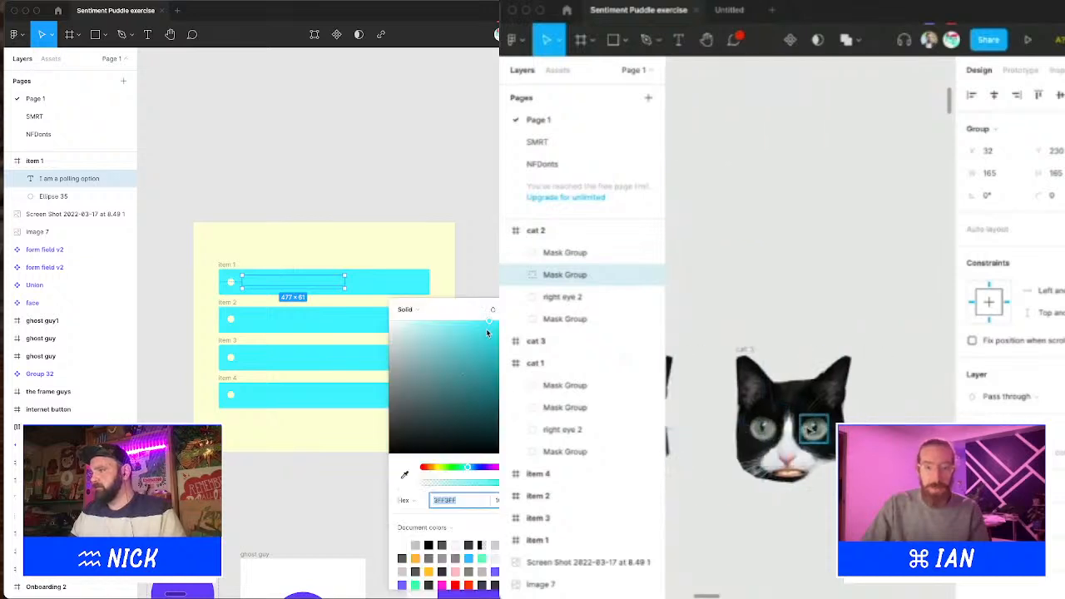
{"action": "left_click", "coordinate": [489, 333]}
{"action": "left_click", "coordinate": [815, 428]}
{"action": "left_click_drag", "start_coordinate": [489, 333], "coordinate": [495, 356]}
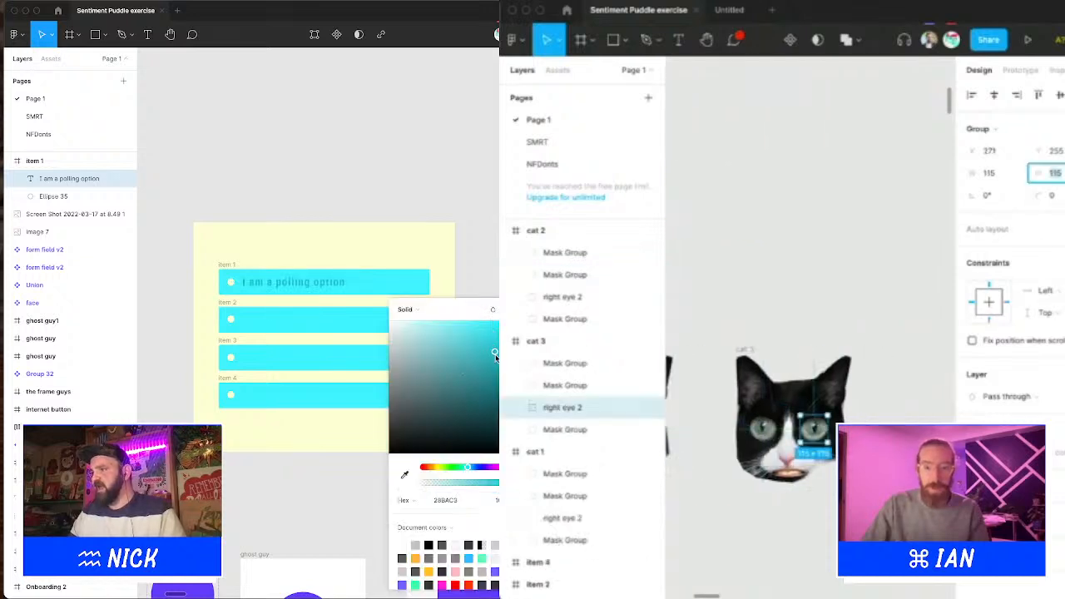
Step: Try a height of 165 for cat 3's right eye, and undo the resize
{"action": "type", "text": "65"}
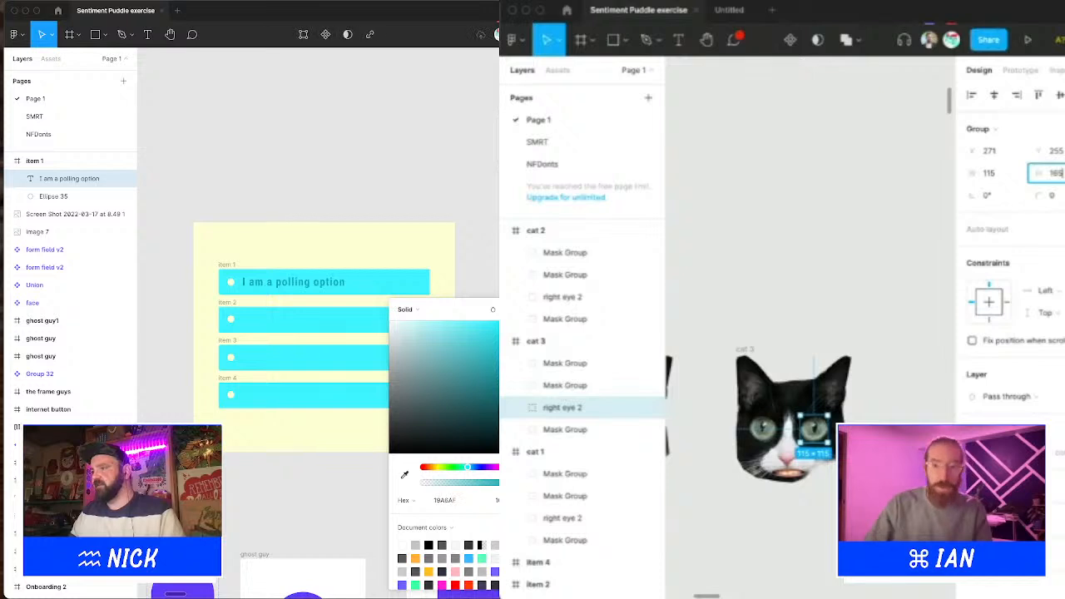
{"action": "key", "text": "Return"}
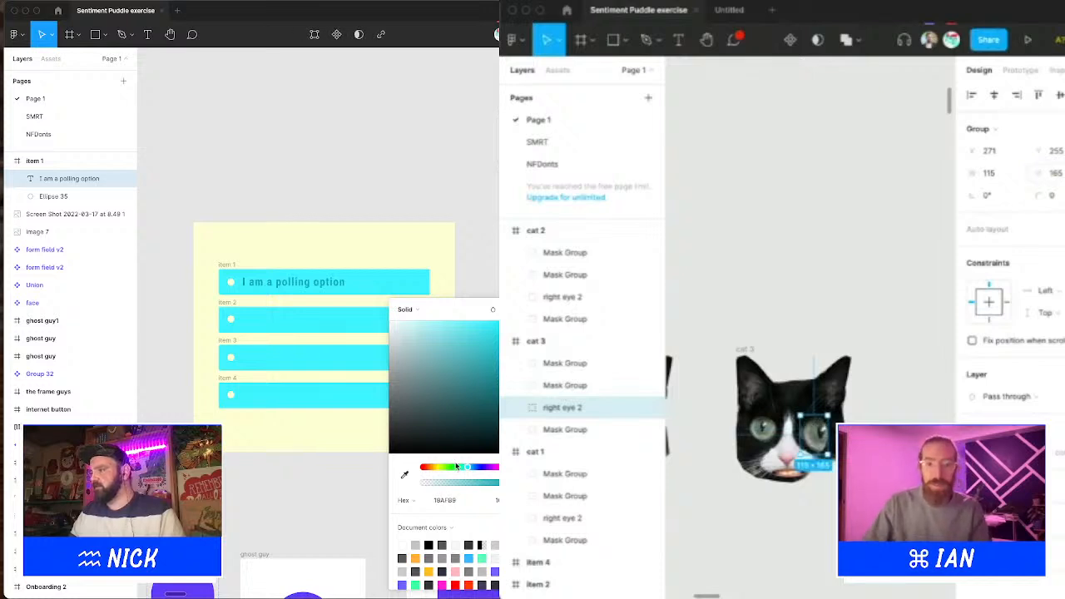
{"action": "left_click", "coordinate": [447, 285]}
{"action": "key", "text": "super+z"}
{"action": "left_click", "coordinate": [295, 188]}
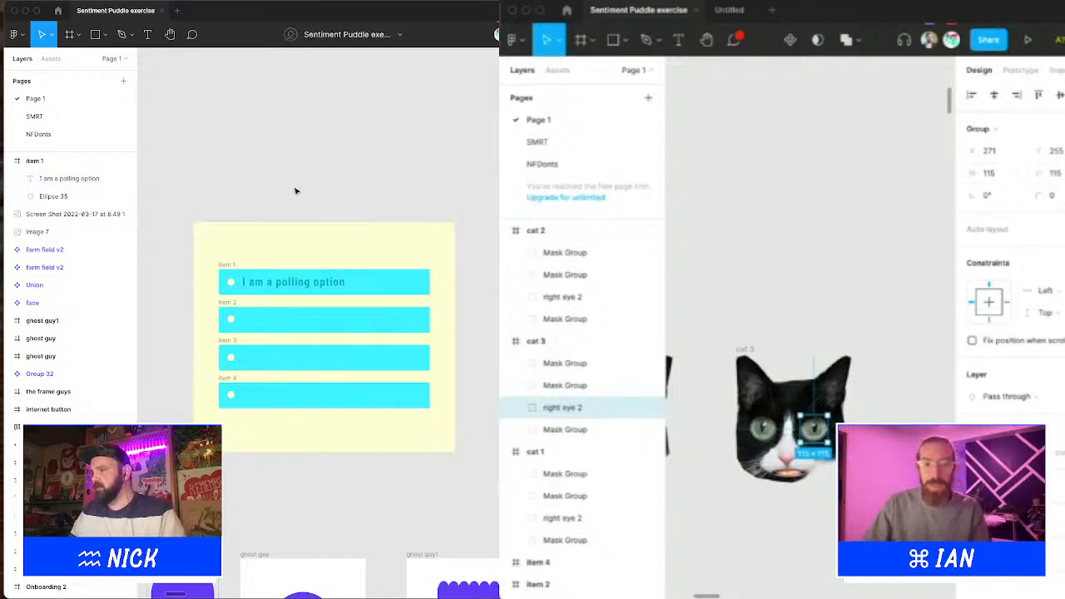
Step: Copy the polling text into the item 2 frame, and set the width of cat 3's right eye to 165
{"action": "left_click_drag", "start_coordinate": [298, 283], "coordinate": [307, 321]}
{"action": "left_click", "coordinate": [998, 176]}
{"action": "type", "text": "165"}
{"action": "key", "text": "Return"}
Step: Reposition cat 3's right eye at about X 243, Y 230, and give both polling texts a lighter font weight
{"action": "left_click", "coordinate": [326, 281], "text": "shift"}
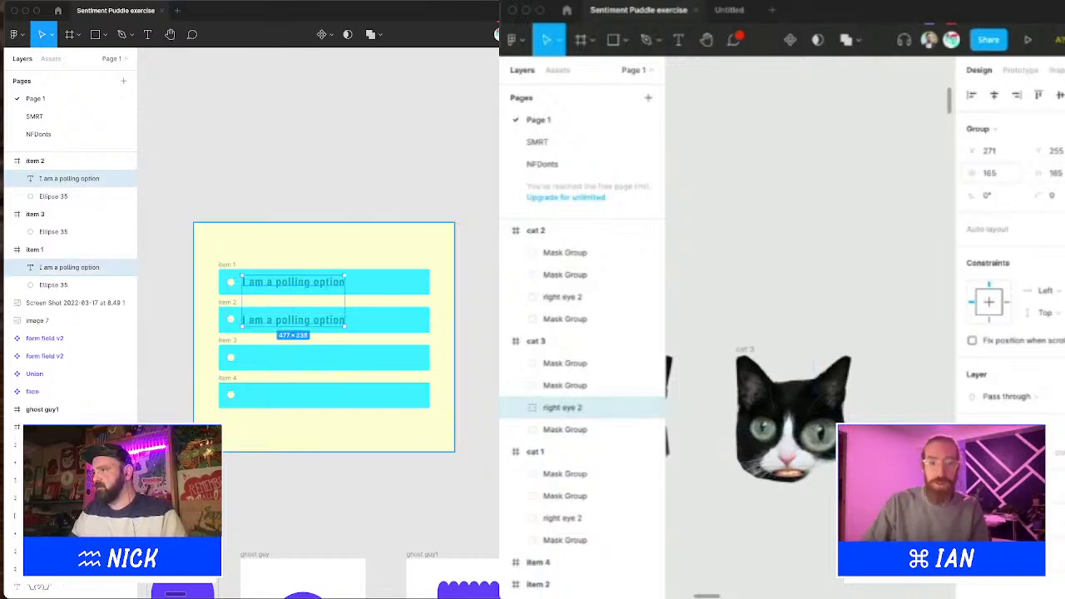
{"action": "scroll", "coordinate": [826, 420], "scroll_direction": "down", "scroll_amount": 1}
{"action": "left_click_drag", "start_coordinate": [822, 428], "coordinate": [817, 425]}
{"action": "scroll", "coordinate": [816, 424], "scroll_direction": "left", "scroll_amount": 4}
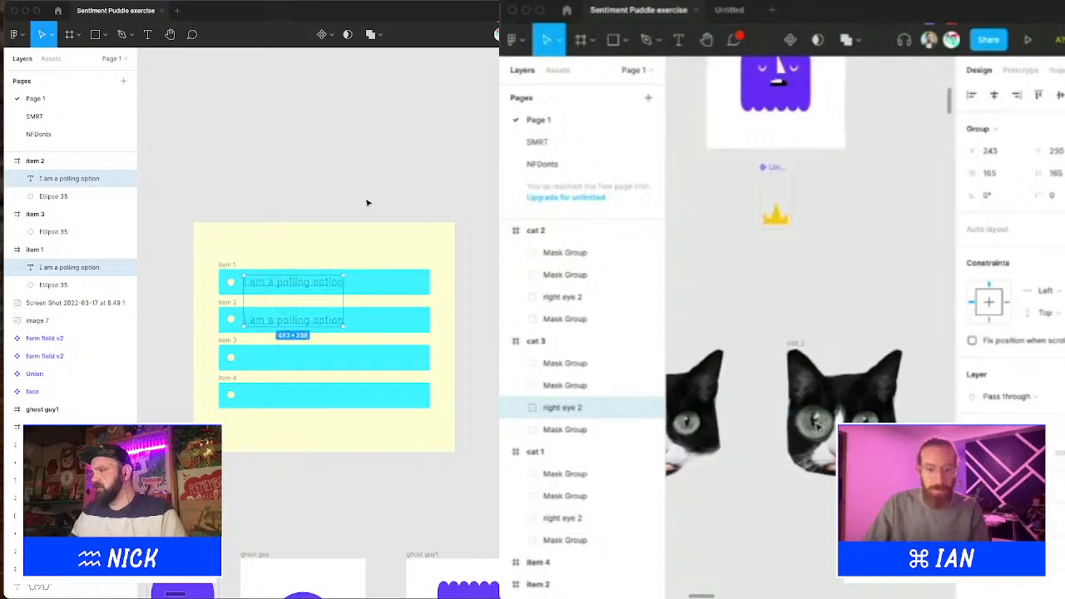
{"action": "left_click", "coordinate": [367, 202]}
Step: Fully round the corners of the four item frames so they become pill-shaped bars
{"action": "left_click", "coordinate": [336, 320]}
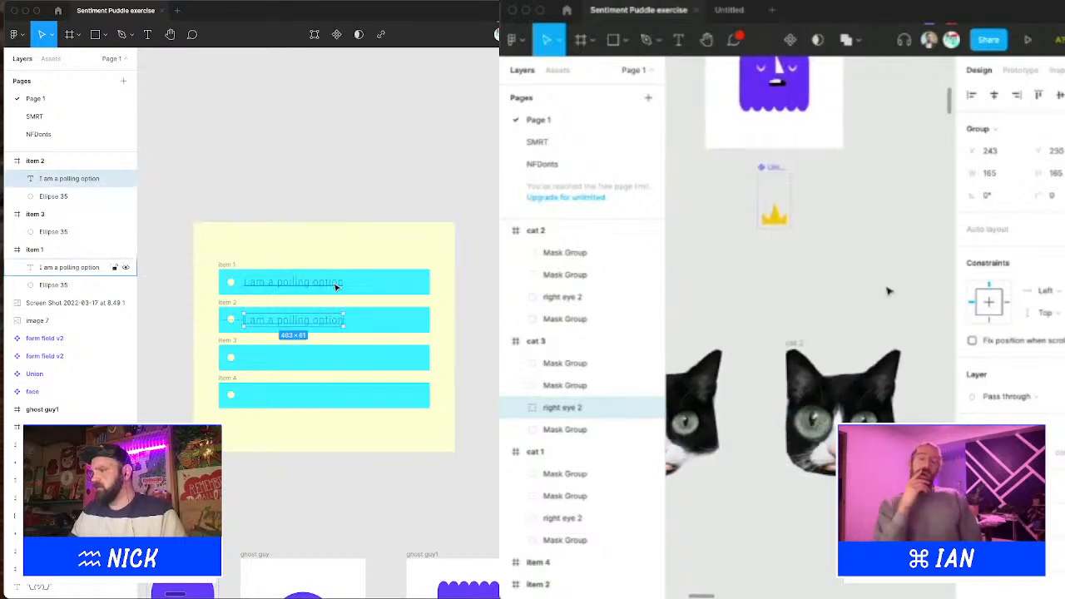
{"action": "left_click", "coordinate": [336, 284], "text": "shift"}
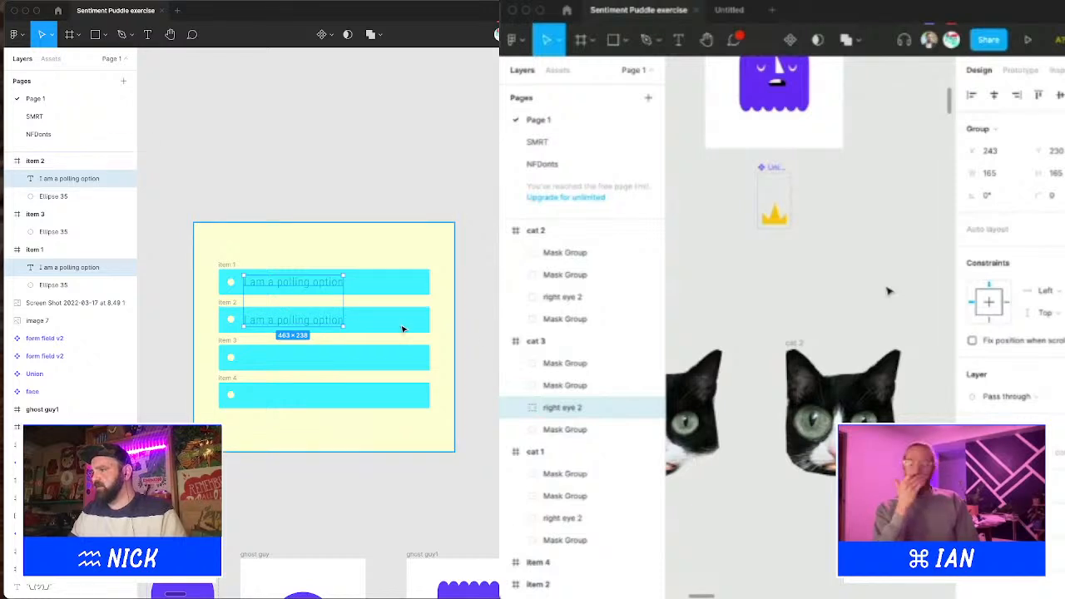
{"action": "left_click", "coordinate": [402, 397]}
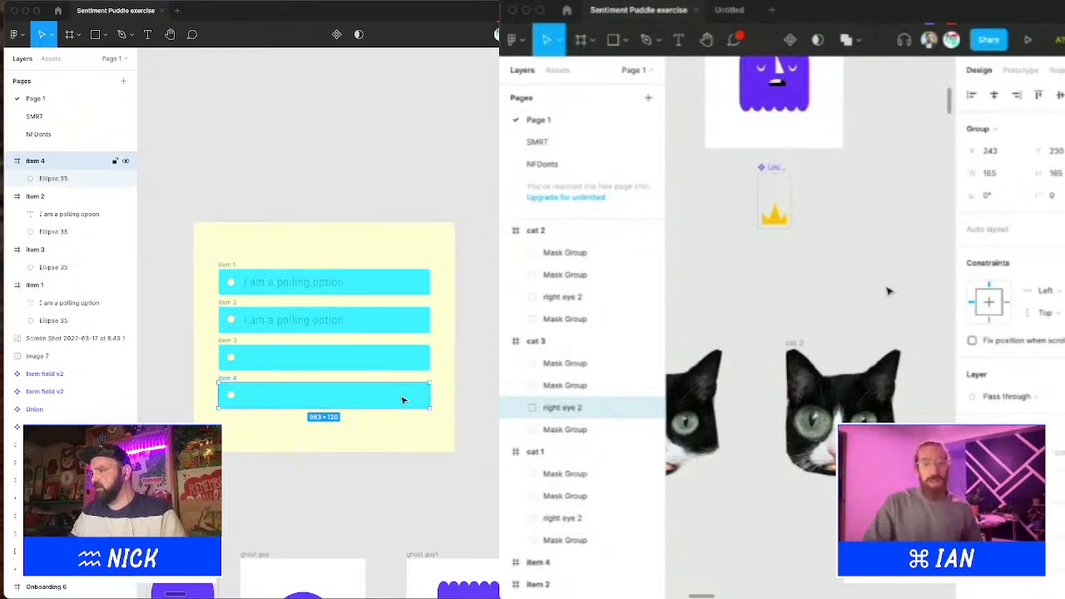
{"action": "left_click", "coordinate": [407, 358], "text": "shift"}
{"action": "left_click", "coordinate": [406, 319], "text": "shift"}
{"action": "left_click", "coordinate": [410, 288], "text": "shift"}
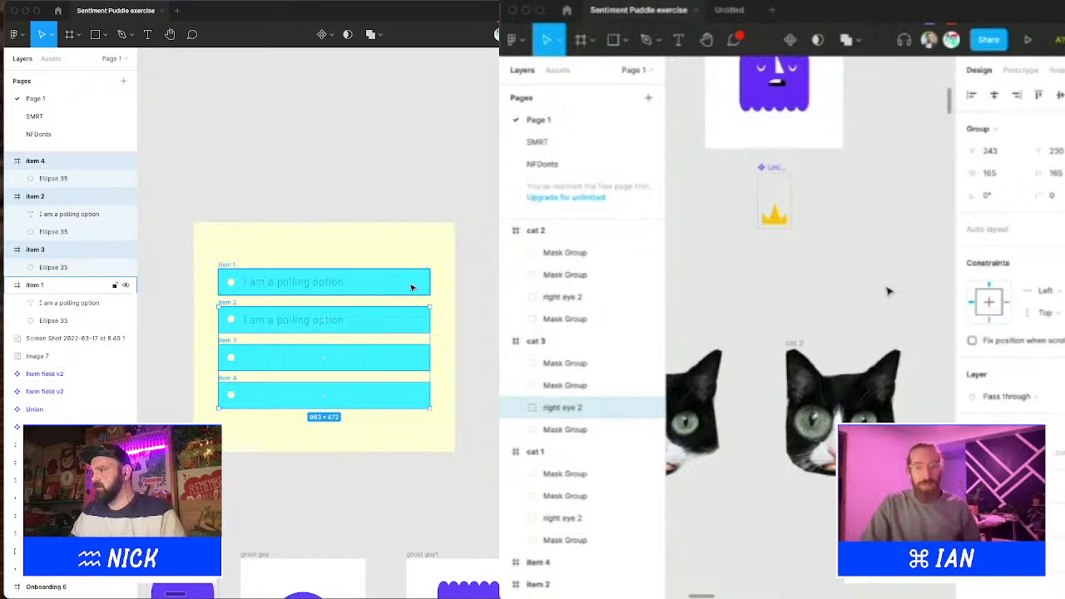
{"action": "left_click", "coordinate": [411, 288], "text": "shift"}
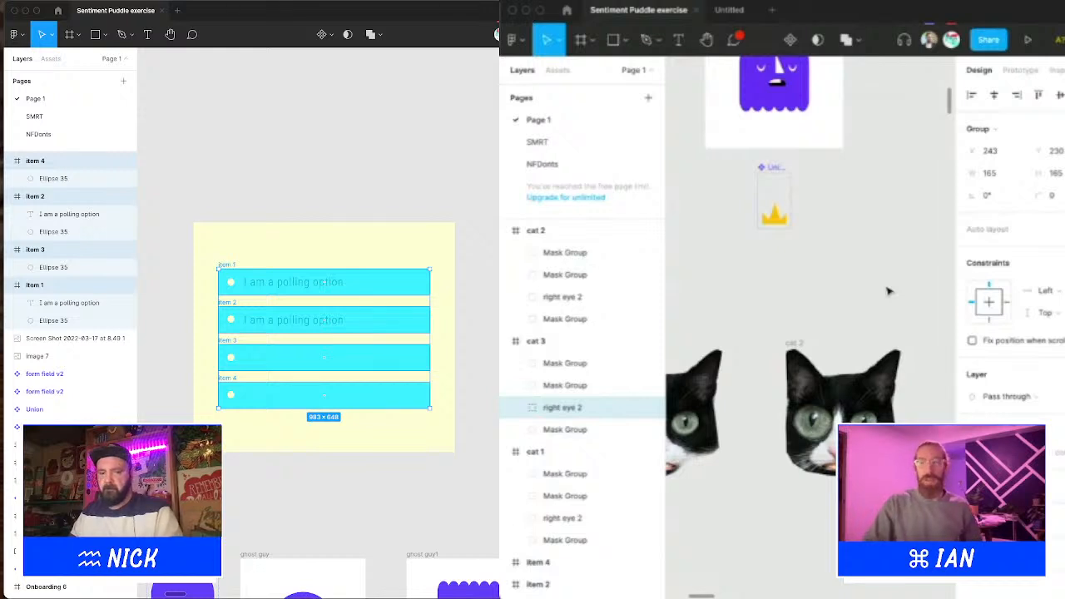
{"action": "left_click", "coordinate": [404, 200]}
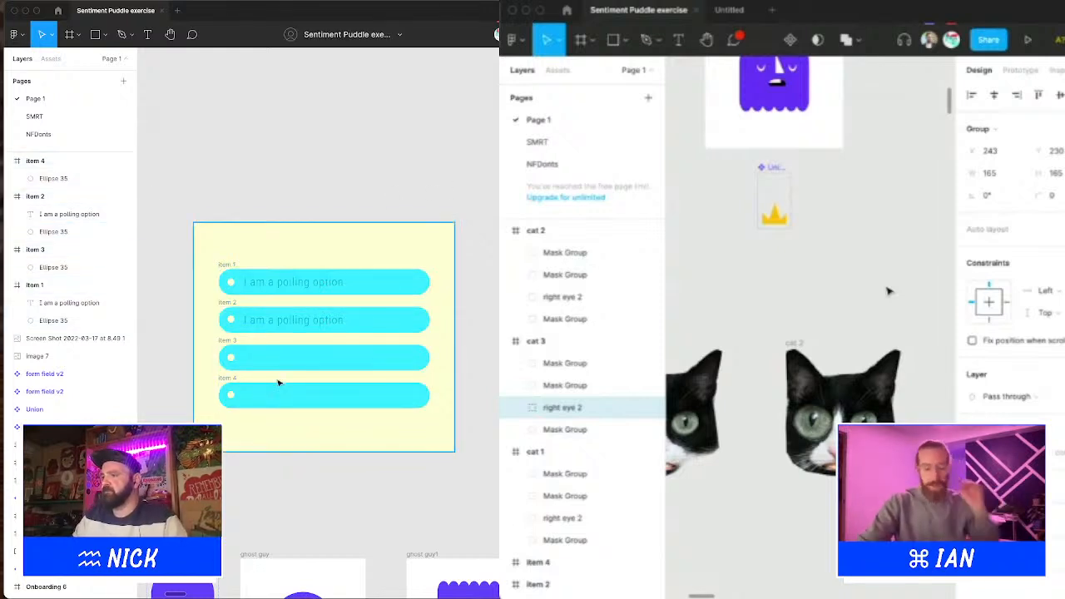
Step: Make the font weight of the item 1 and item 2 polling texts slightly heavier
{"action": "key", "text": "z"}
{"action": "left_click_drag", "start_coordinate": [228, 230], "coordinate": [497, 467]}
{"action": "key", "text": "space"}
{"action": "left_click_drag", "start_coordinate": [418, 452], "coordinate": [498, 441]}
{"action": "key", "text": "z"}
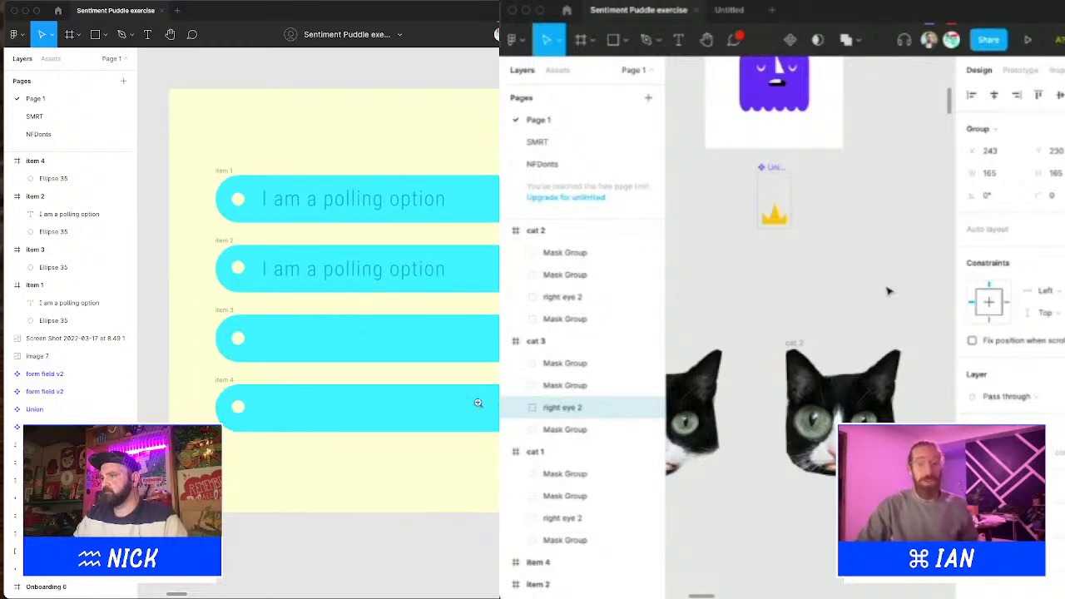
{"action": "left_click", "coordinate": [447, 331], "text": "alt"}
{"action": "key", "text": "space"}
{"action": "left_click_drag", "start_coordinate": [436, 278], "coordinate": [324, 271]}
{"action": "left_click", "coordinate": [317, 291]}
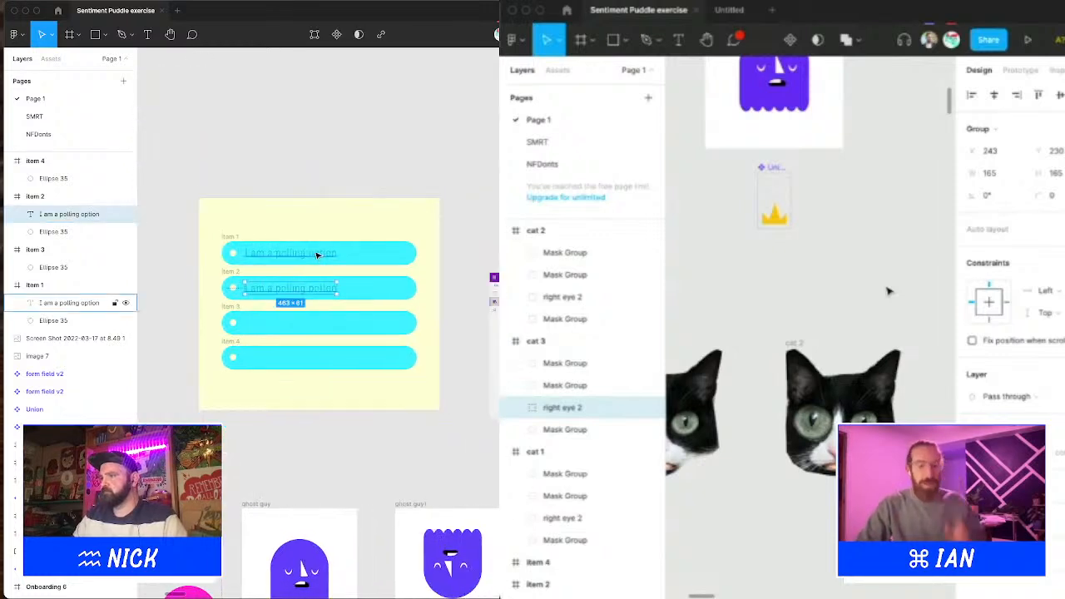
{"action": "left_click", "coordinate": [317, 255], "text": "shift"}
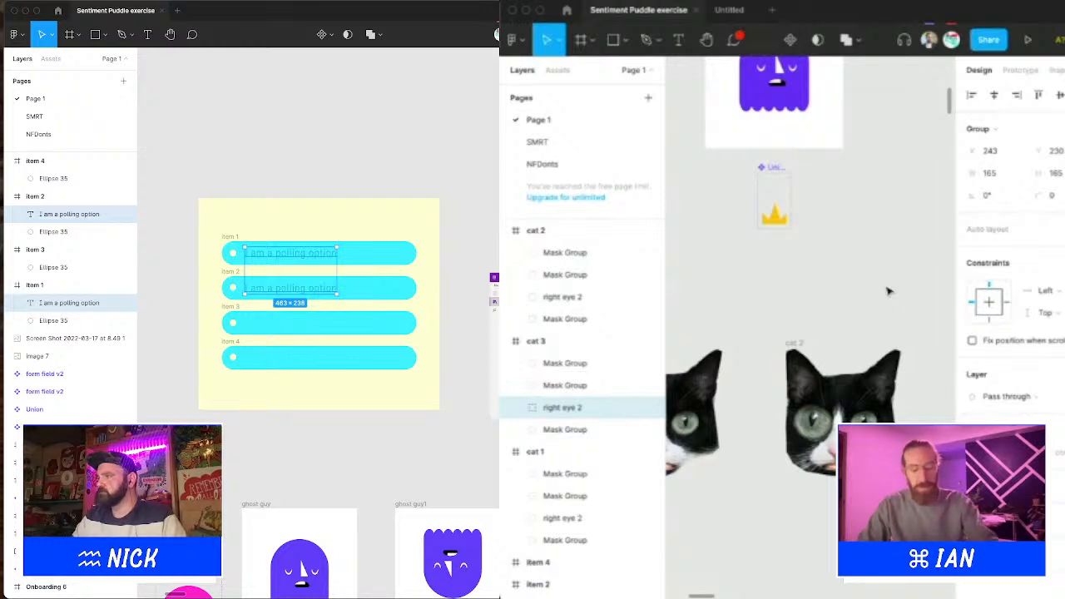
{"action": "left_click", "coordinate": [460, 160]}
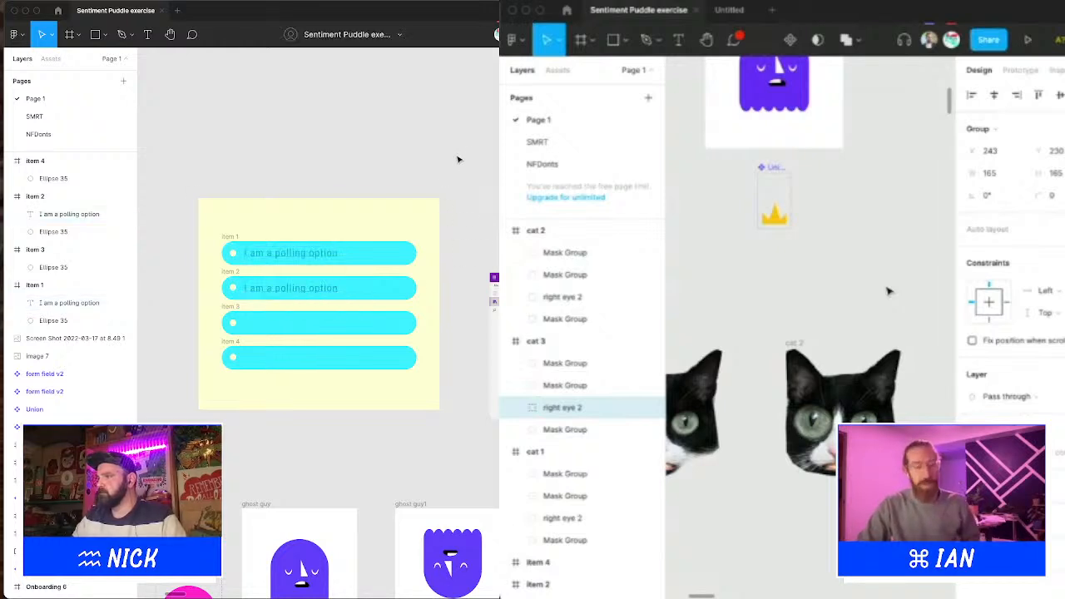
Step: Try font options on both polling texts and apply a narrower, condensed one
{"action": "left_click", "coordinate": [329, 257]}
{"action": "left_click", "coordinate": [331, 289], "text": "shift"}
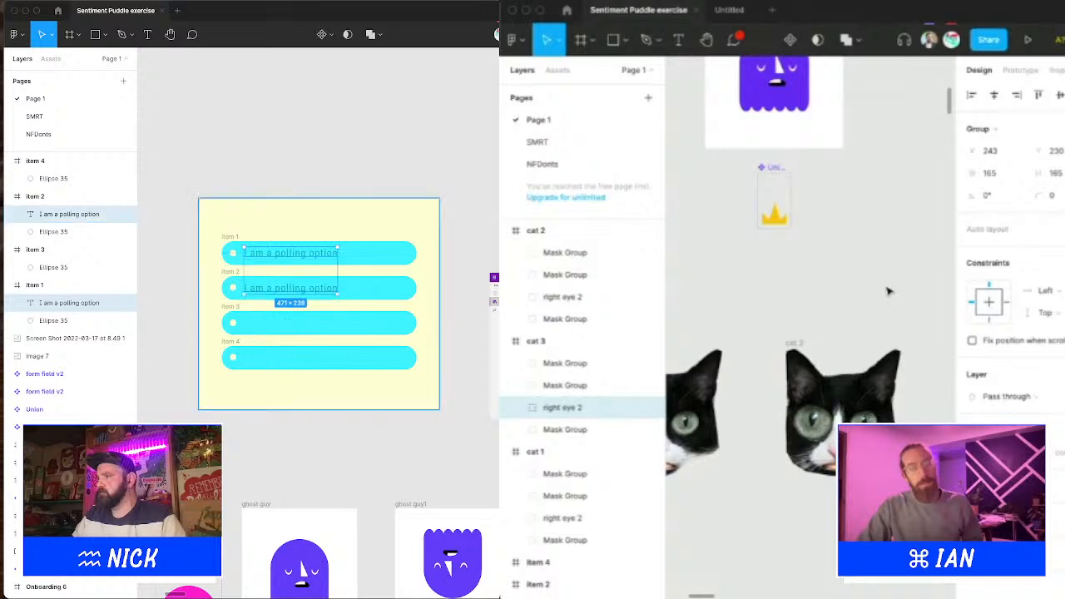
{"action": "key", "text": "Up"}
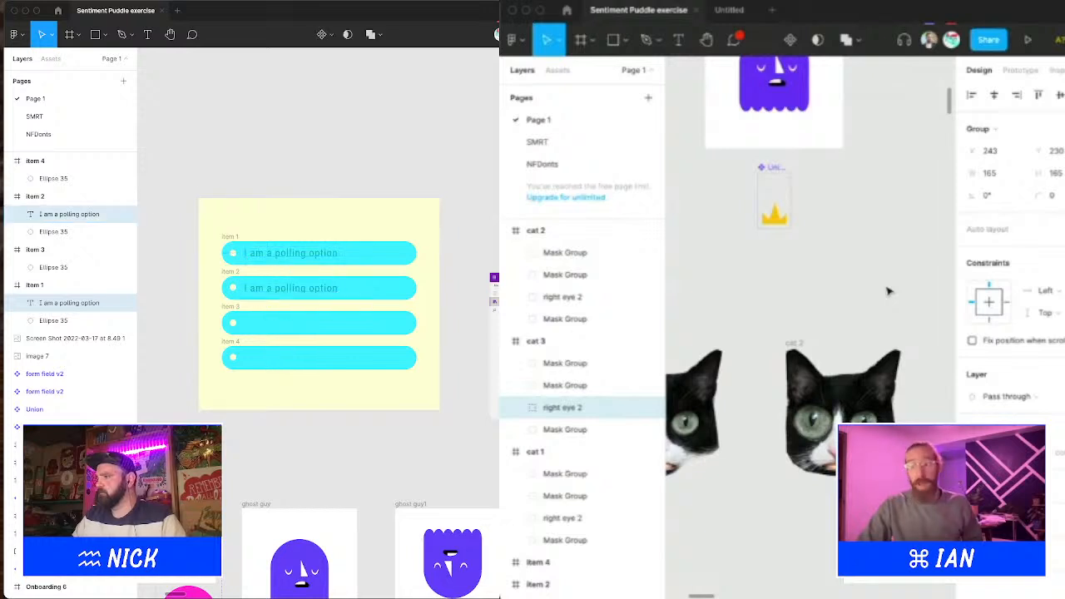
{"action": "key", "text": "Down"}
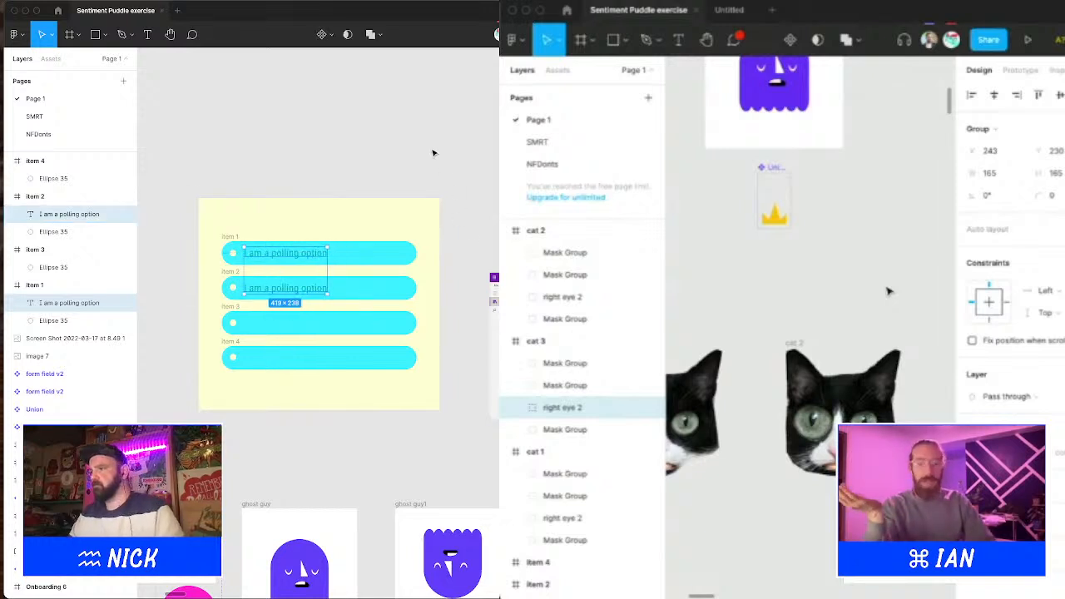
{"action": "left_click", "coordinate": [433, 153]}
Step: Copy the polling text into item 3, and fill the card background with the teal sampled from the polling text
{"action": "left_click_drag", "start_coordinate": [296, 290], "coordinate": [295, 326]}
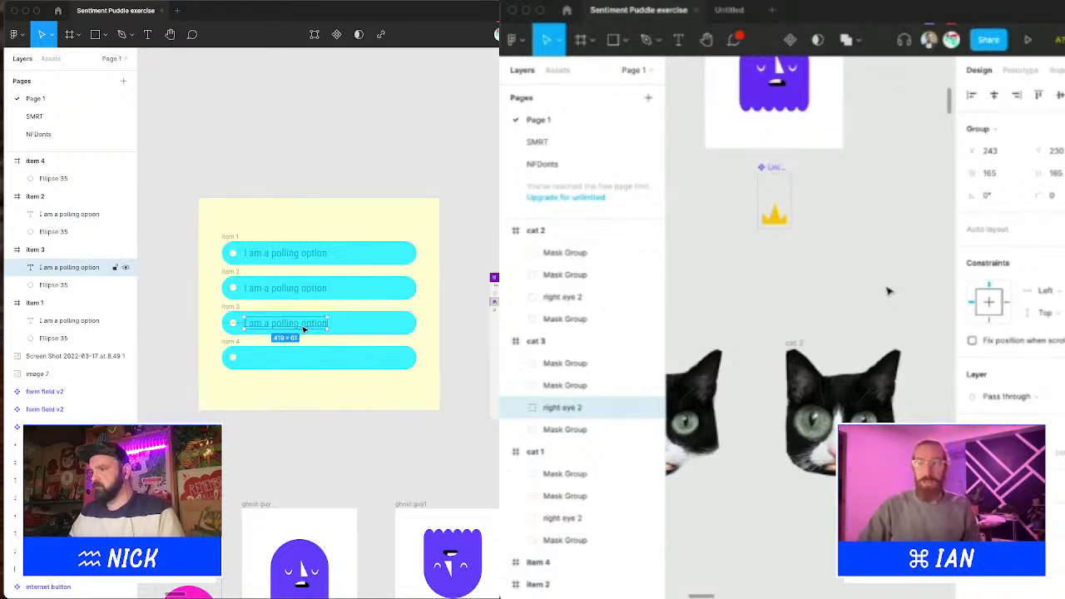
{"action": "left_click", "coordinate": [435, 230]}
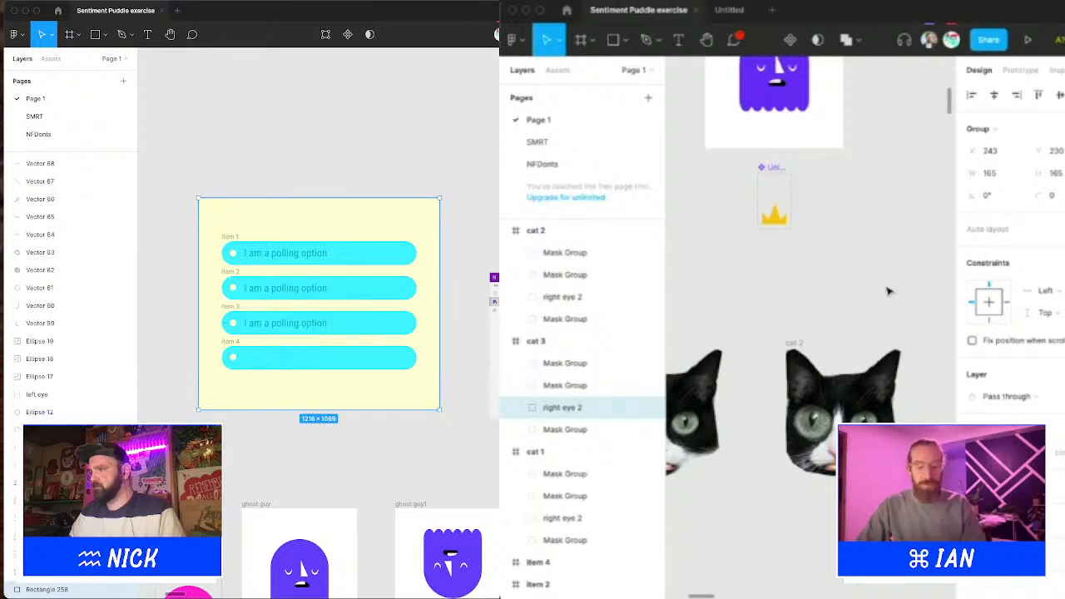
{"action": "left_click", "coordinate": [288, 245]}
{"action": "left_click", "coordinate": [316, 173]}
{"action": "scroll", "coordinate": [344, 219], "scroll_direction": "down", "scroll_amount": 1}
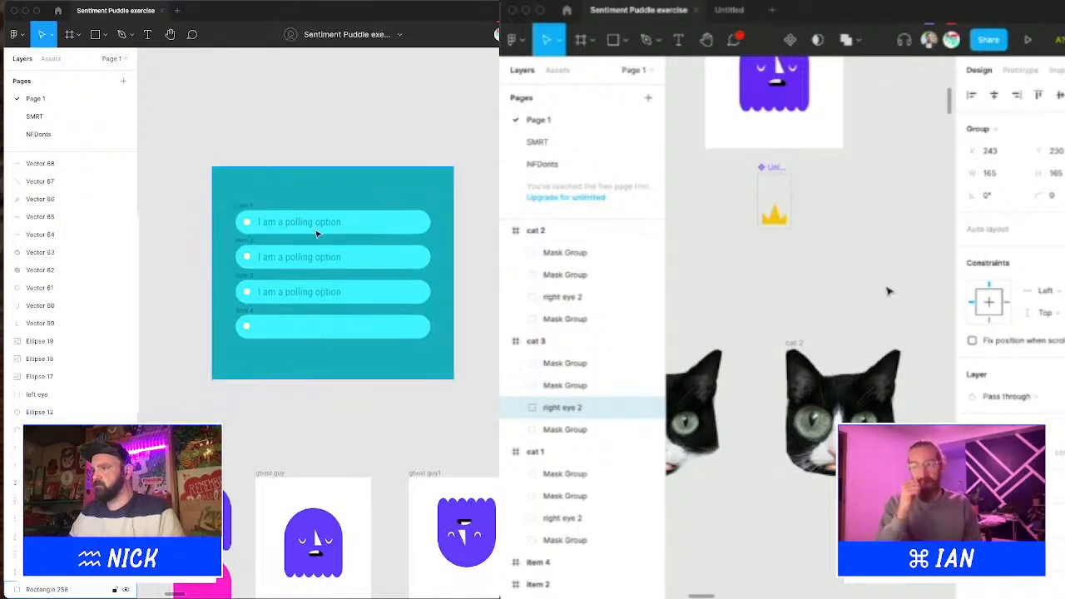
Step: Recolor the circles in all four item frames from white to the dark teal
{"action": "left_click", "coordinate": [246, 326]}
{"action": "left_click", "coordinate": [247, 292], "text": "shift"}
{"action": "left_click", "coordinate": [247, 257], "text": "shift"}
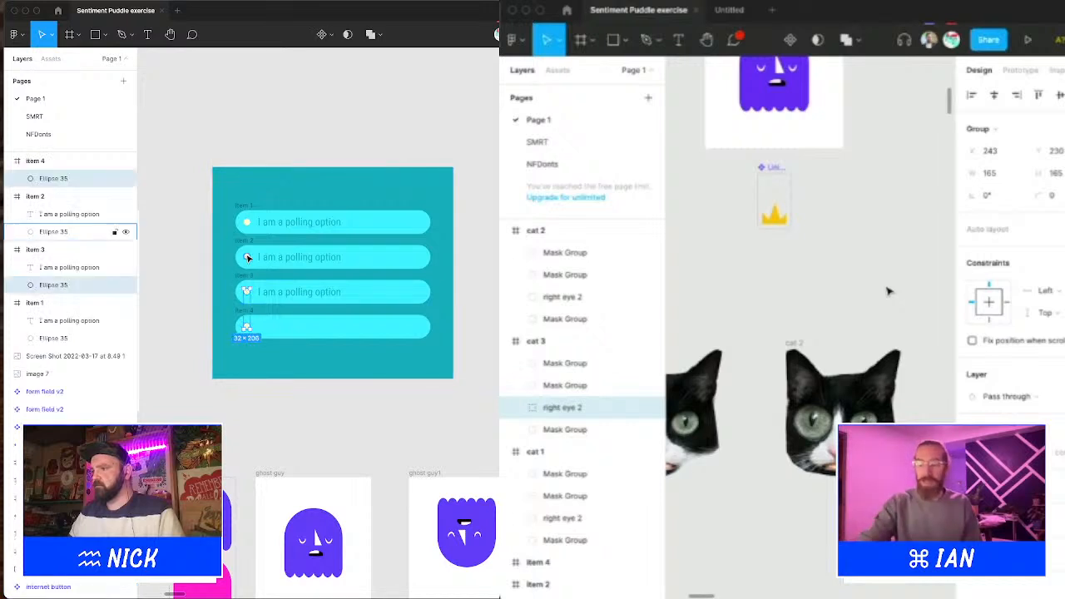
{"action": "left_click", "coordinate": [247, 222], "text": "shift"}
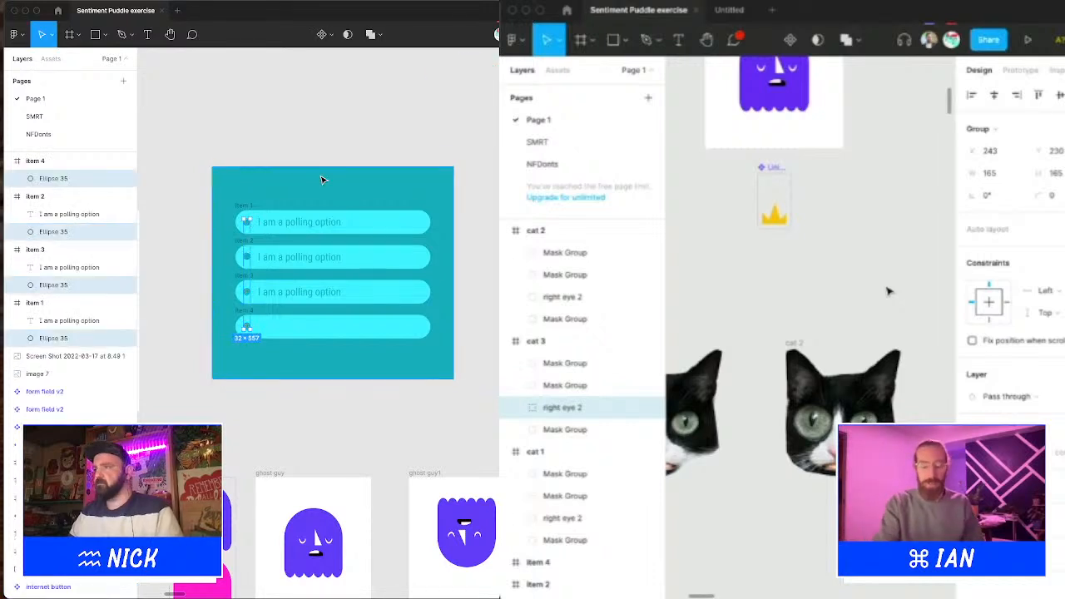
{"action": "left_click", "coordinate": [353, 136]}
{"action": "left_click_drag", "start_coordinate": [352, 137], "coordinate": [355, 165]}
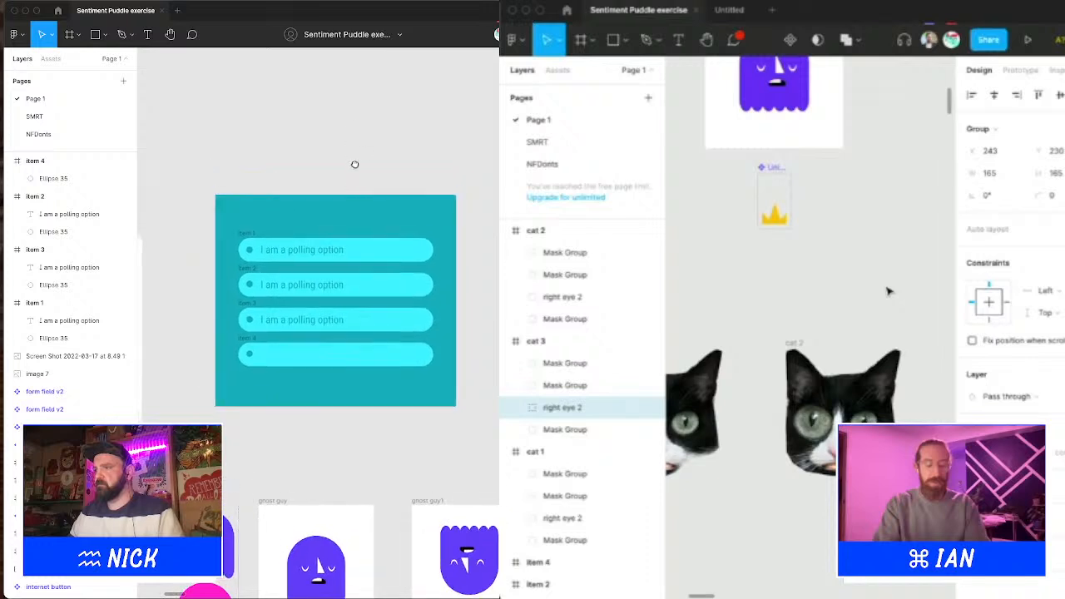
Step: Delete the item 2, item 3 and item 4 frames, leaving only item 1 on the card
{"action": "left_click", "coordinate": [245, 275]}
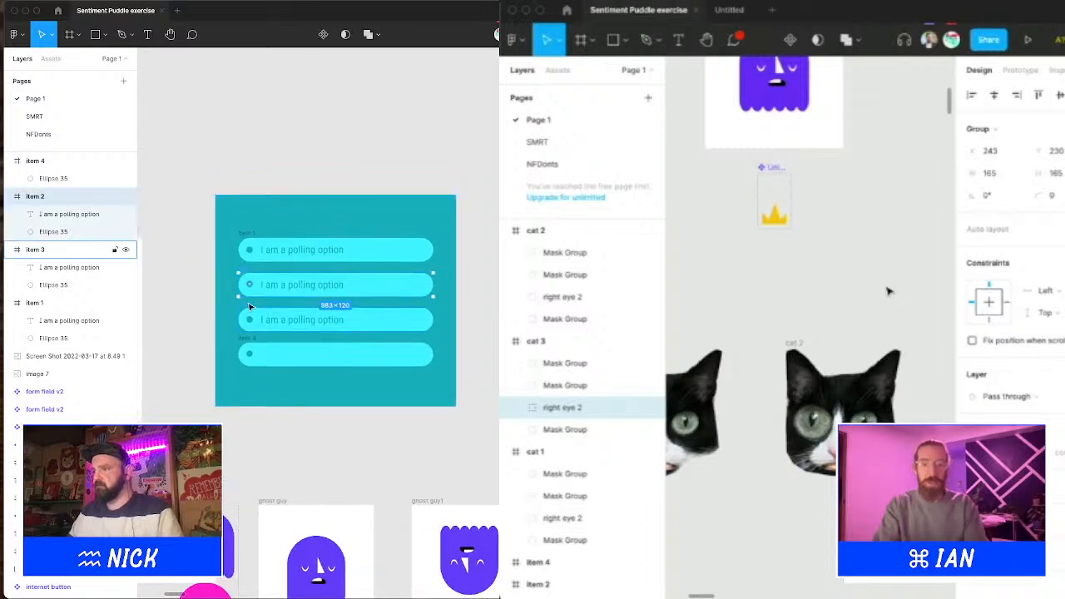
{"action": "left_click", "coordinate": [247, 316], "text": "shift"}
{"action": "left_click", "coordinate": [252, 339], "text": "shift"}
{"action": "key", "text": "Delete"}
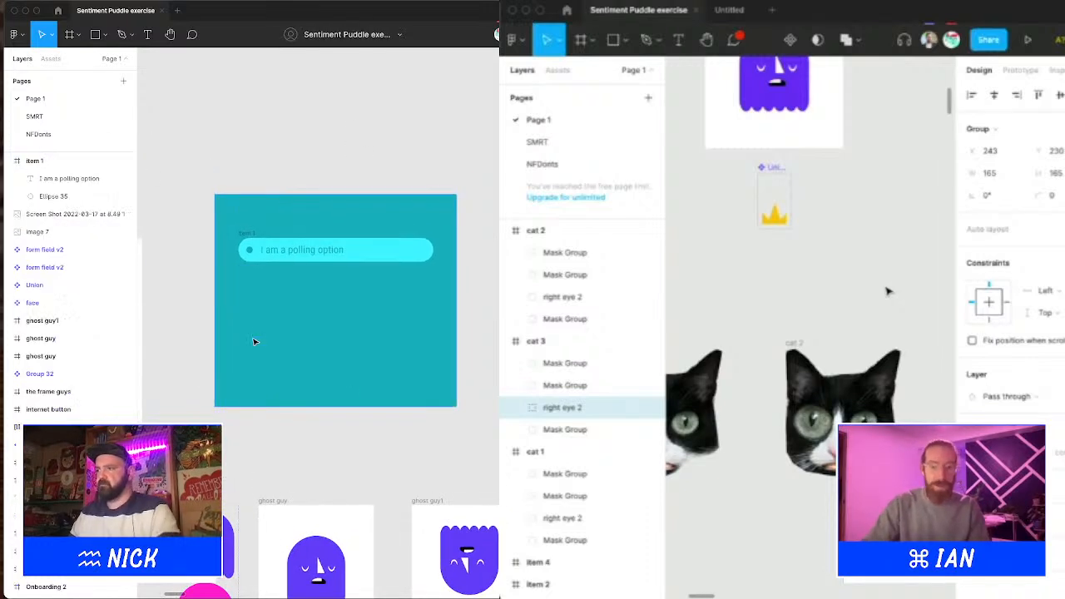
Step: Fill the card's background rectangle with the purple sampled from the Group 32 ghost shape
{"action": "scroll", "coordinate": [376, 312], "scroll_direction": "up", "scroll_amount": 2}
{"action": "scroll", "coordinate": [376, 311], "scroll_direction": "left", "scroll_amount": 3}
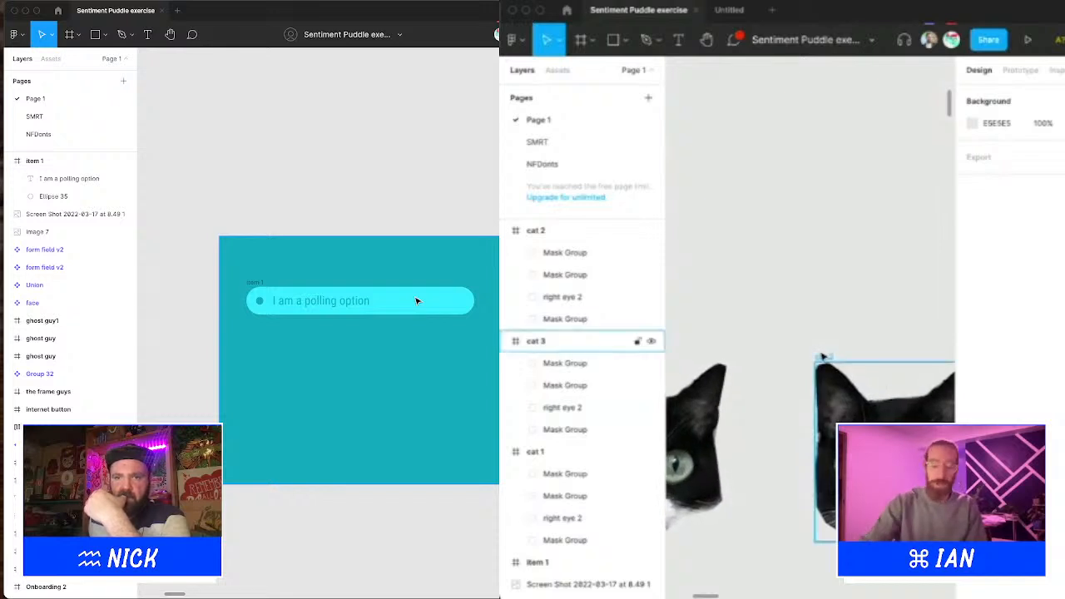
{"action": "left_click", "coordinate": [408, 275]}
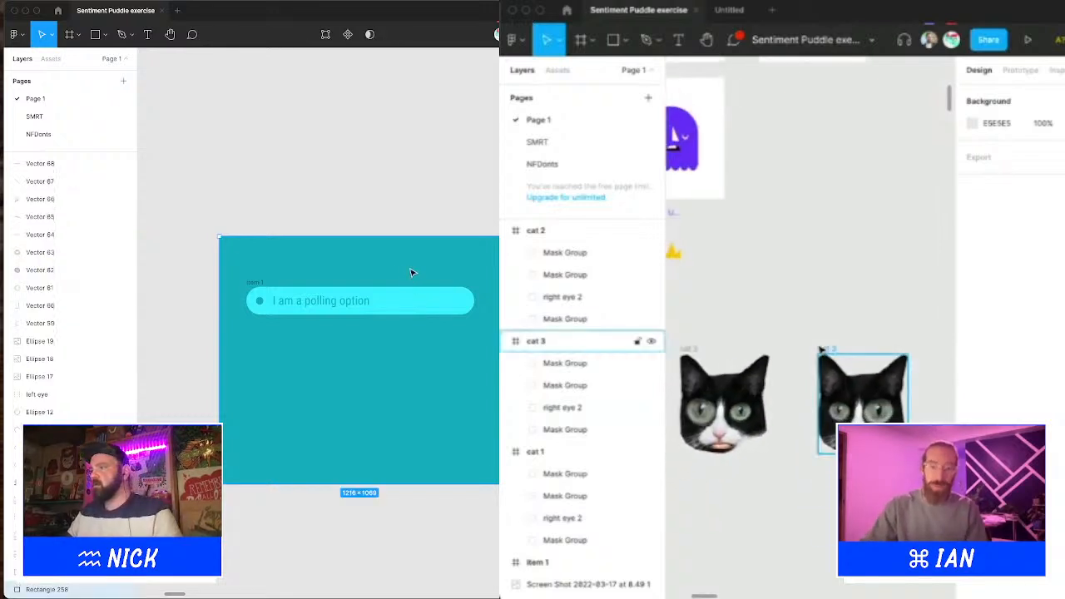
{"action": "scroll", "coordinate": [328, 380], "scroll_direction": "down", "scroll_amount": 5}
{"action": "left_click_drag", "start_coordinate": [332, 401], "coordinate": [332, 396]}
{"action": "key", "text": "i"}
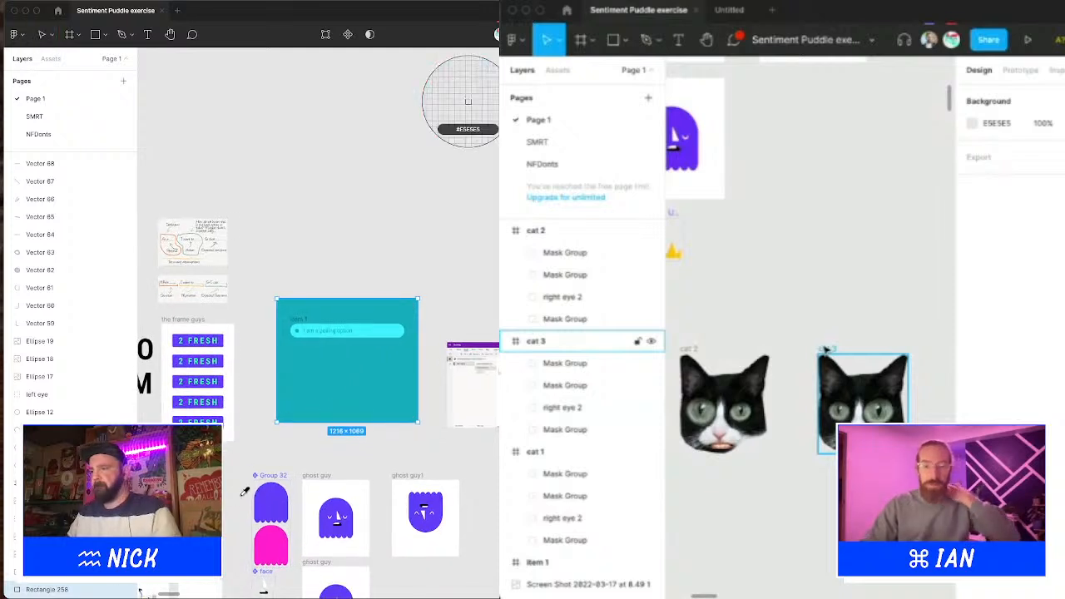
{"action": "left_click", "coordinate": [259, 493]}
{"action": "left_click", "coordinate": [333, 238]}
Step: Change the item 1 frame's fill from cyan to a pale mint green
{"action": "key", "text": "z"}
{"action": "left_click_drag", "start_coordinate": [276, 286], "coordinate": [463, 466]}
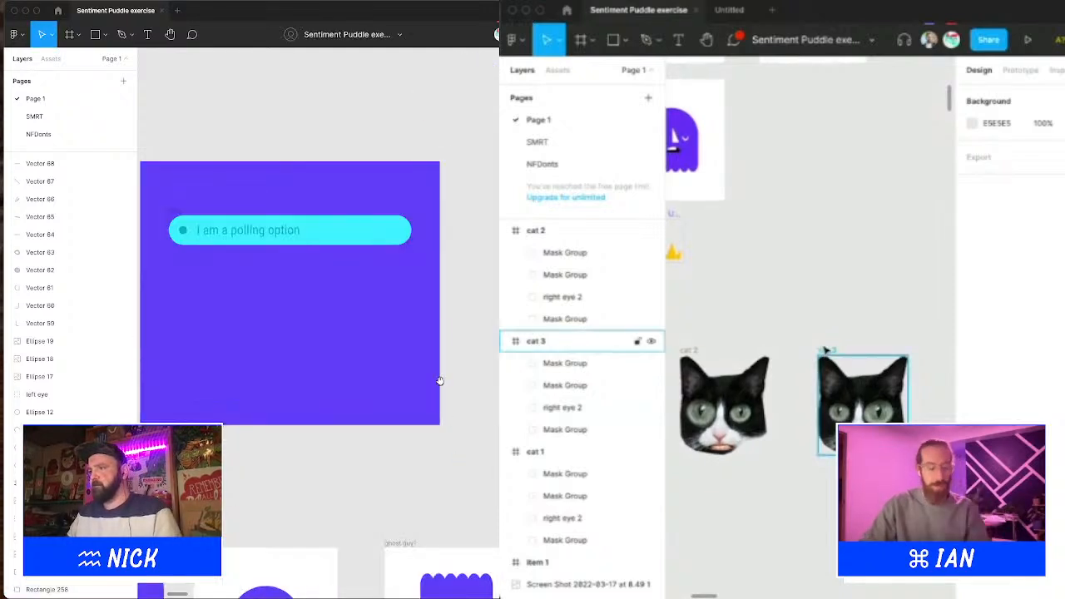
{"action": "scroll", "coordinate": [440, 380], "scroll_direction": "left", "scroll_amount": 2}
{"action": "left_click", "coordinate": [818, 353]}
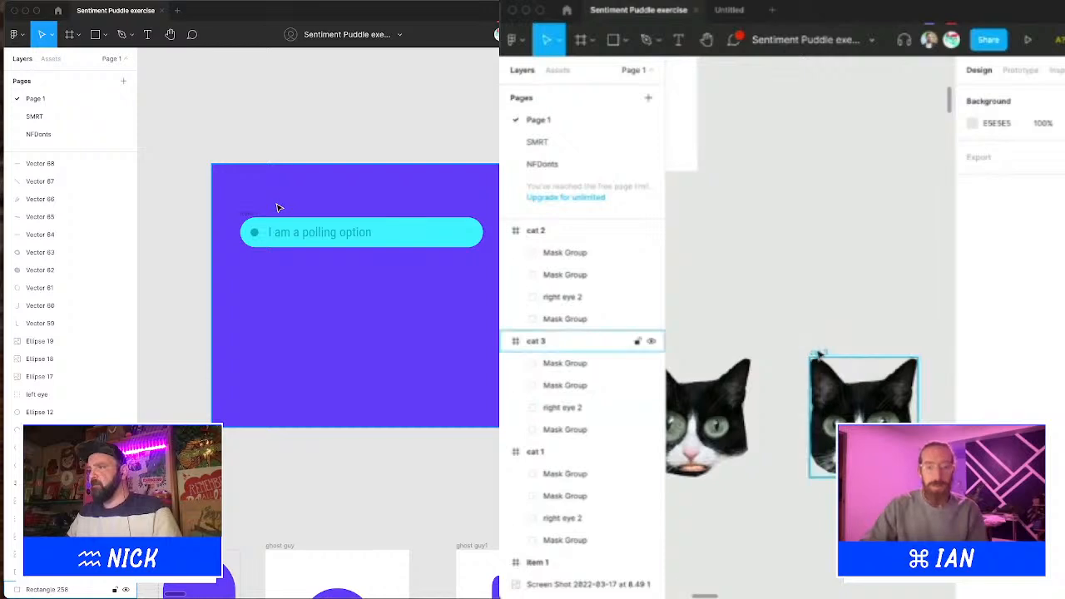
{"action": "left_click", "coordinate": [411, 232]}
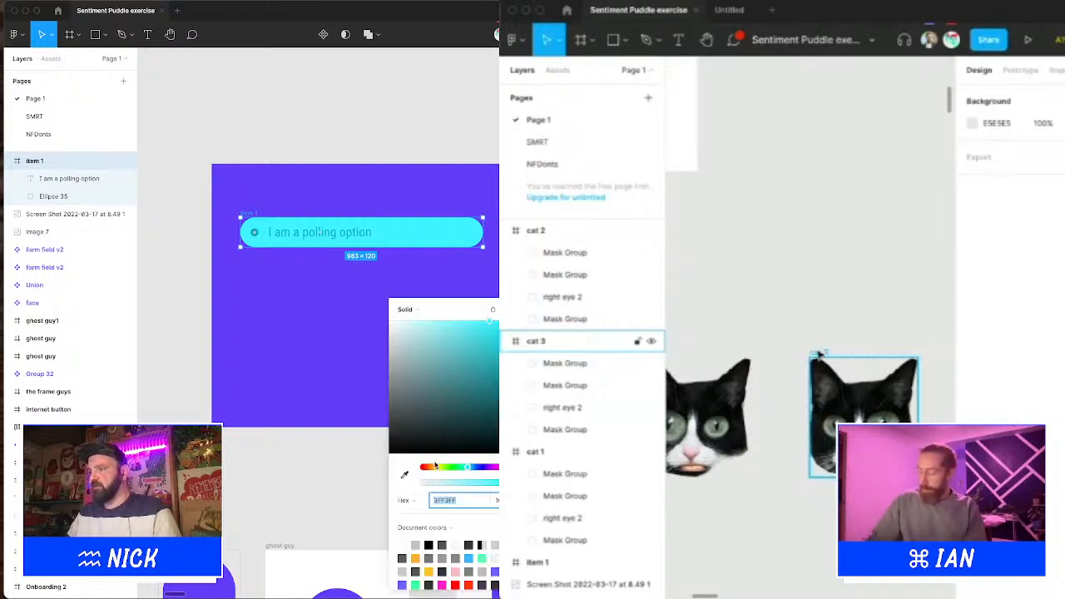
{"action": "left_click", "coordinate": [437, 471]}
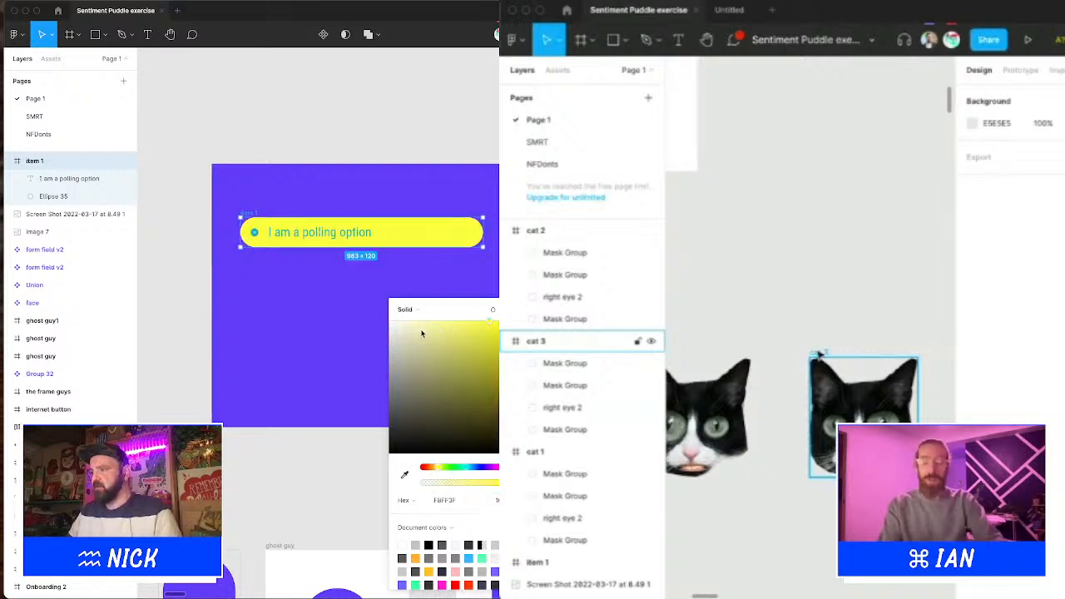
{"action": "left_click_drag", "start_coordinate": [422, 332], "coordinate": [442, 304]}
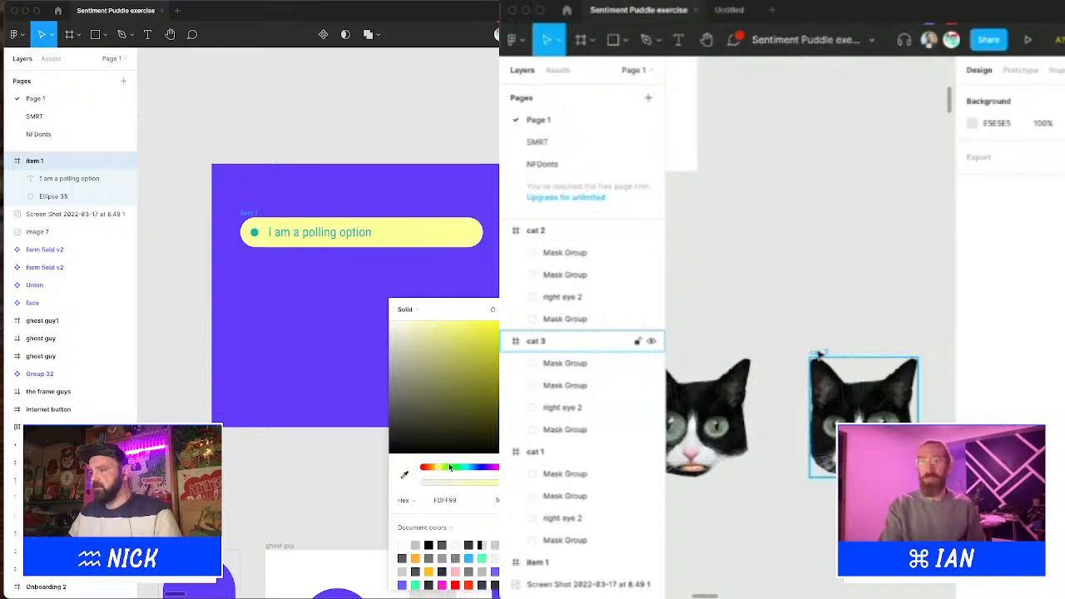
{"action": "left_click_drag", "start_coordinate": [450, 468], "coordinate": [457, 471]}
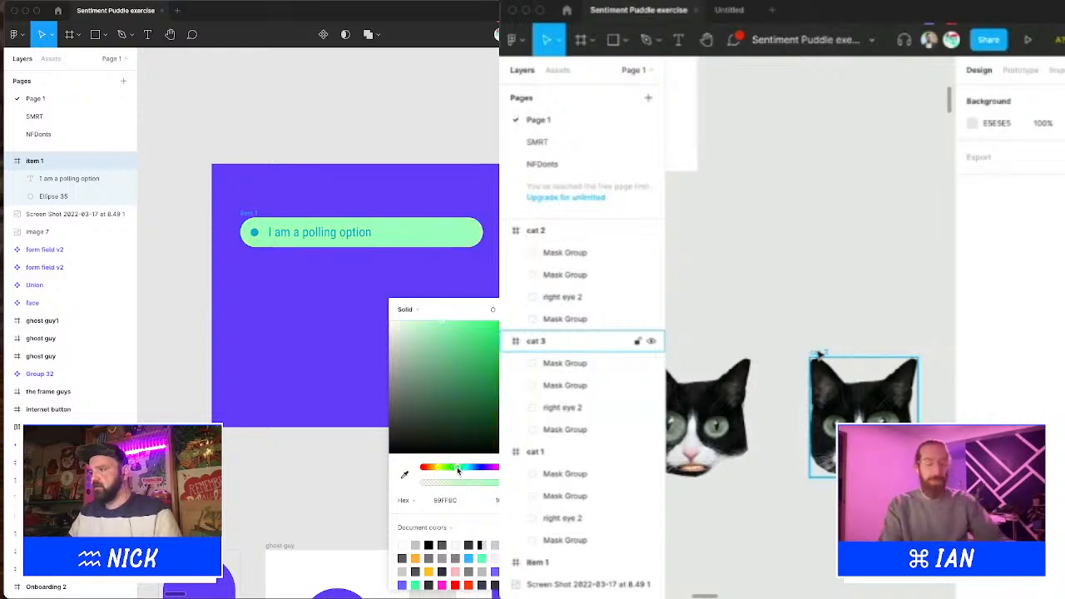
{"action": "left_click", "coordinate": [344, 140]}
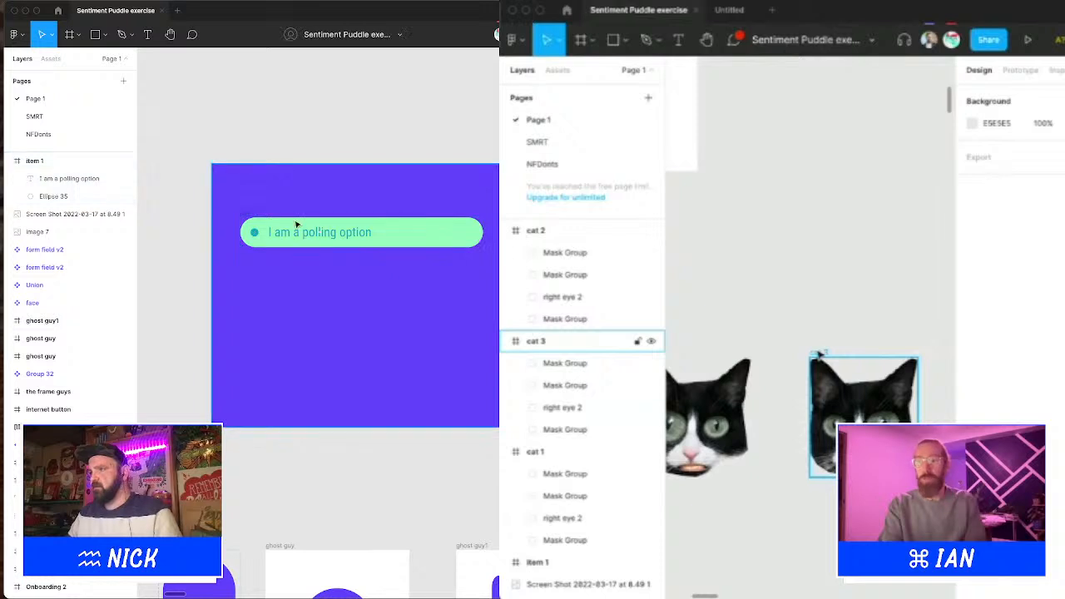
{"action": "left_click", "coordinate": [256, 232]}
{"action": "left_click", "coordinate": [319, 236], "text": "shift"}
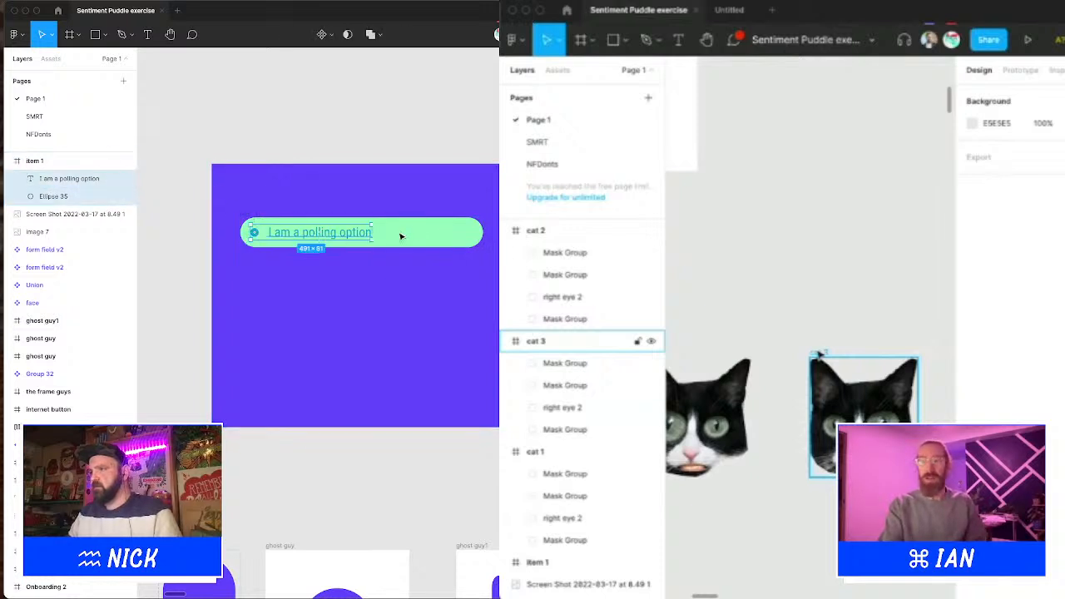
{"action": "left_click", "coordinate": [414, 235], "text": "shift"}
{"action": "left_click", "coordinate": [431, 284], "text": "shift"}
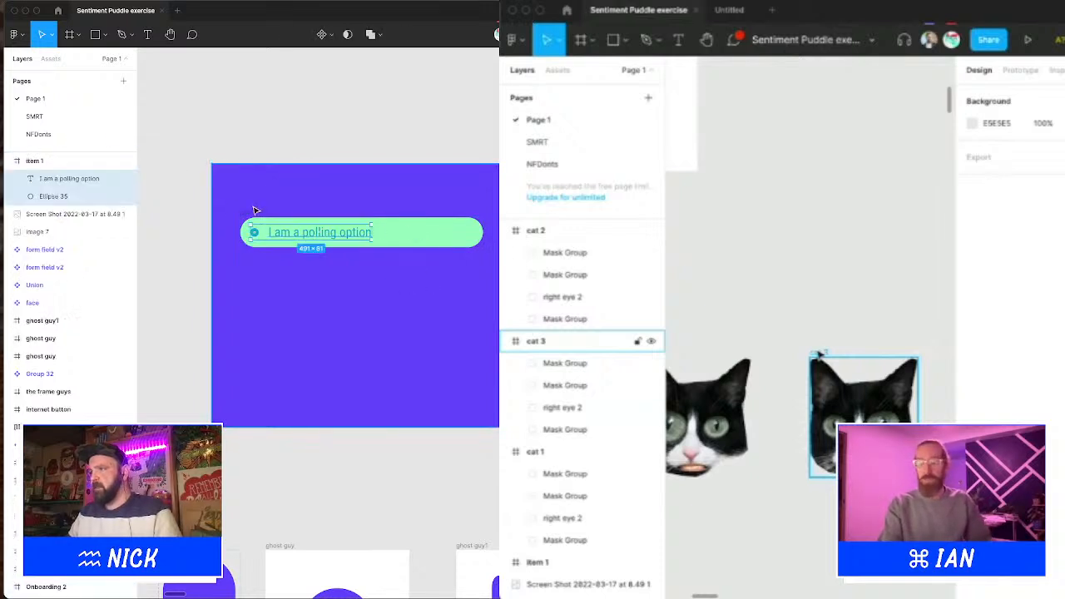
{"action": "left_click", "coordinate": [254, 214]}
{"action": "left_click", "coordinate": [286, 125]}
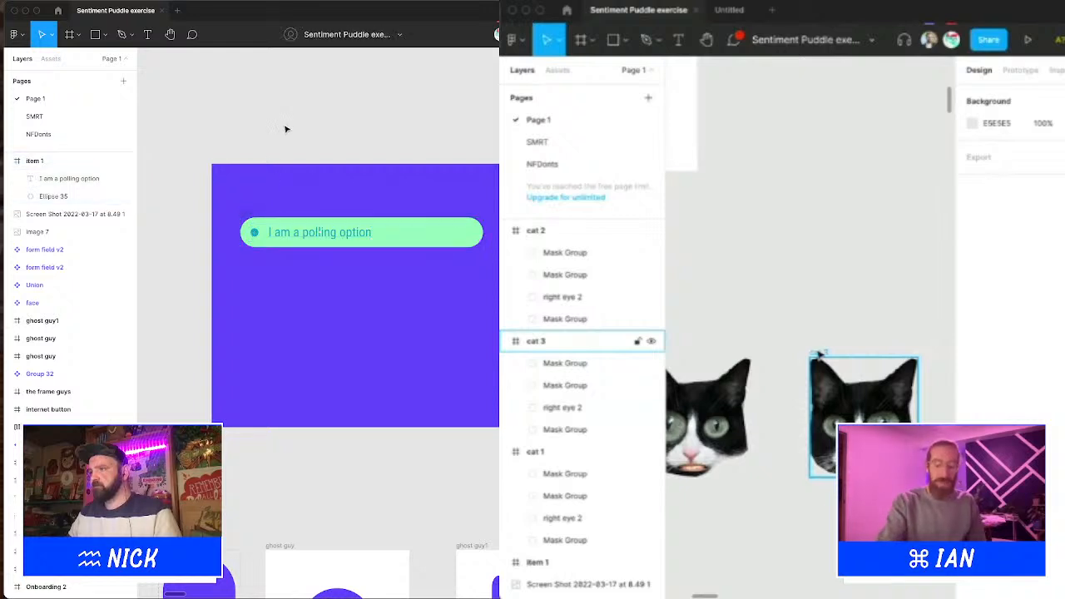
{"action": "key", "text": "z"}
{"action": "left_click_drag", "start_coordinate": [230, 205], "coordinate": [496, 314]}
{"action": "scroll", "coordinate": [441, 281], "scroll_direction": "right", "scroll_amount": 1}
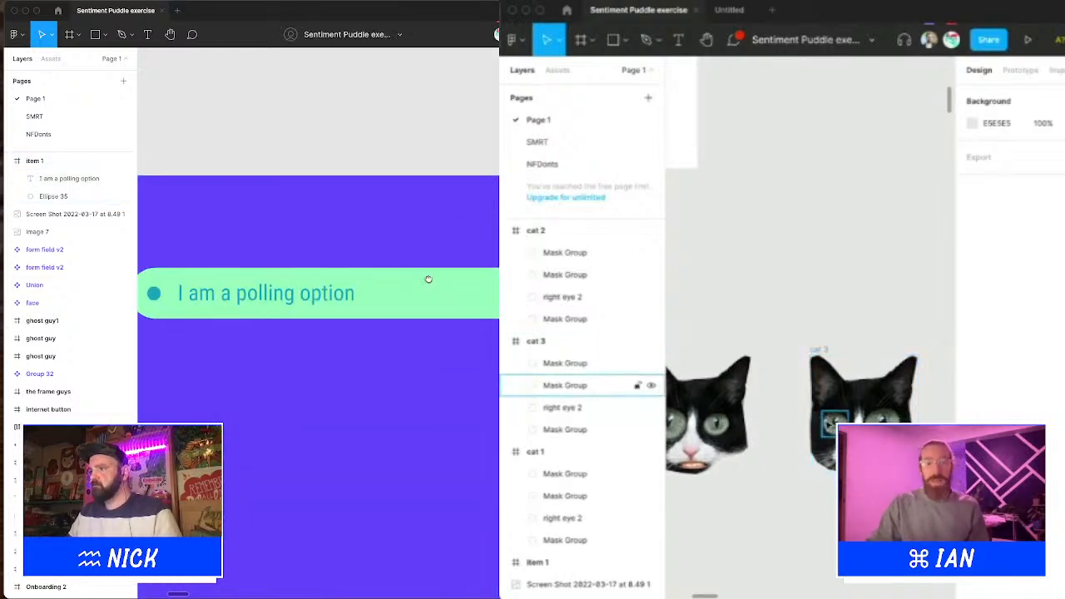
{"action": "scroll", "coordinate": [426, 277], "scroll_direction": "down", "scroll_amount": 4}
{"action": "scroll", "coordinate": [425, 279], "scroll_direction": "right", "scroll_amount": 1}
{"action": "key", "text": "z"}
{"action": "left_click_drag", "start_coordinate": [212, 192], "coordinate": [497, 403]}
{"action": "scroll", "coordinate": [442, 324], "scroll_direction": "left", "scroll_amount": 1}
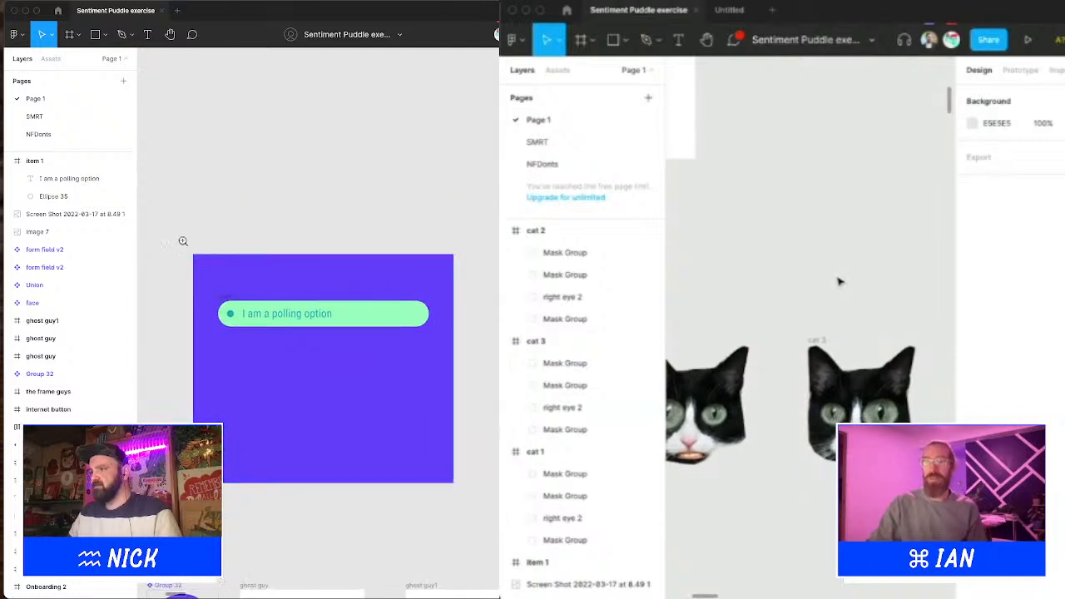
{"action": "left_click_drag", "start_coordinate": [183, 241], "coordinate": [492, 376]}
{"action": "scroll", "coordinate": [477, 388], "scroll_direction": "left", "scroll_amount": 1}
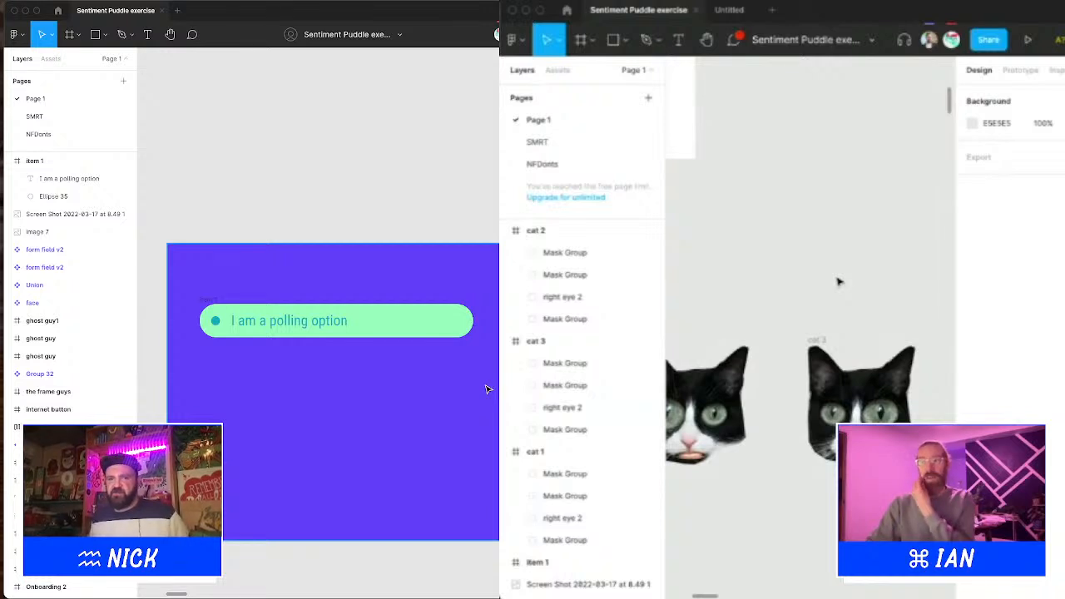
Step: Change the item 1 frame's fill from mint green to hot pink
{"action": "left_click", "coordinate": [440, 321]}
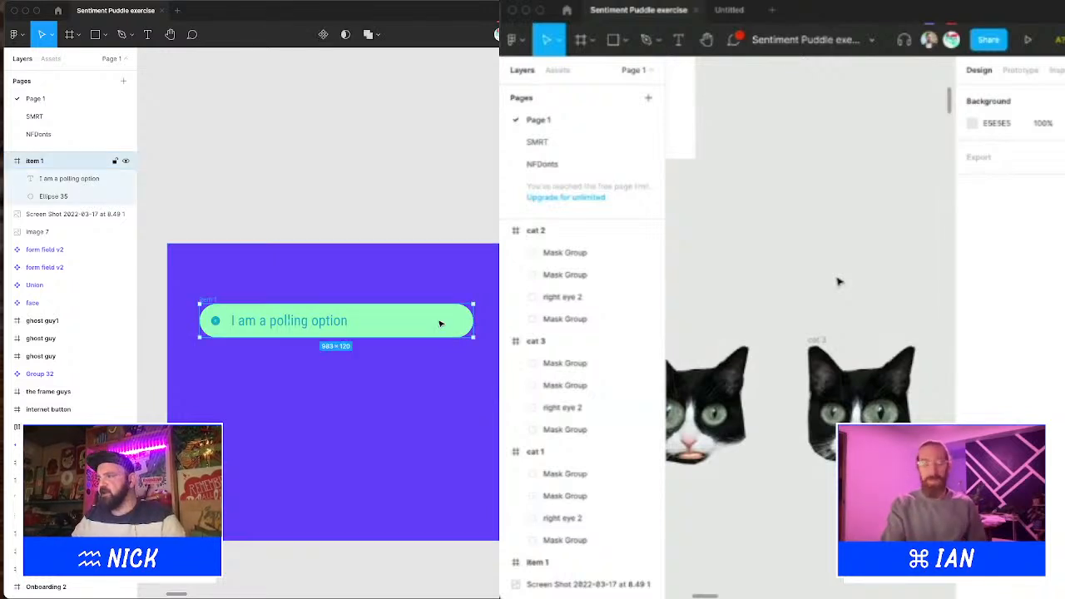
{"action": "left_click", "coordinate": [497, 355]}
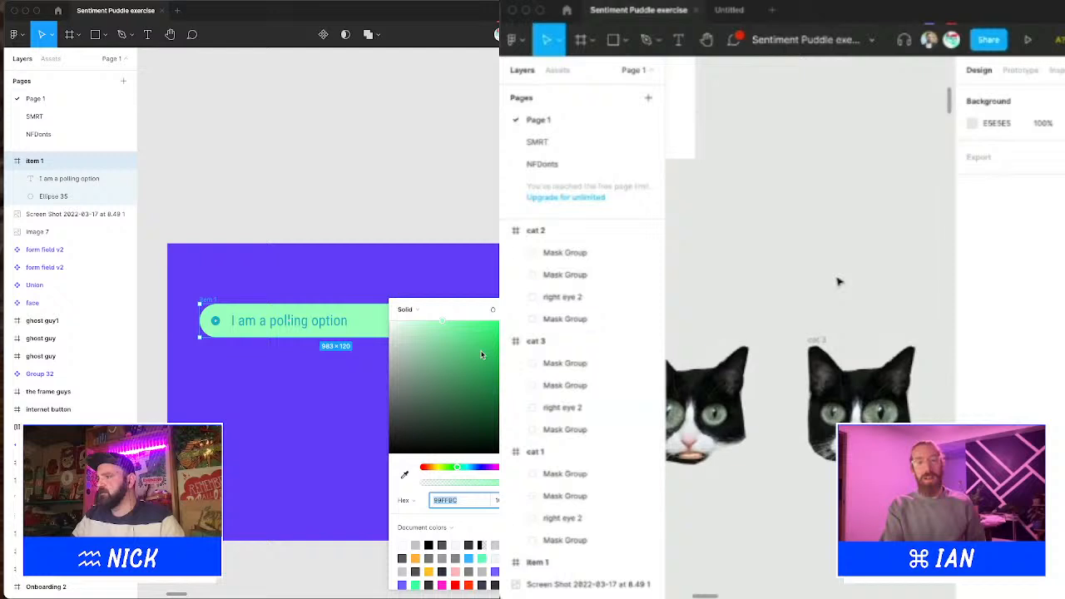
{"action": "left_click", "coordinate": [497, 467]}
{"action": "left_click_drag", "start_coordinate": [497, 333], "coordinate": [498, 320]}
{"action": "left_click", "coordinate": [383, 303]}
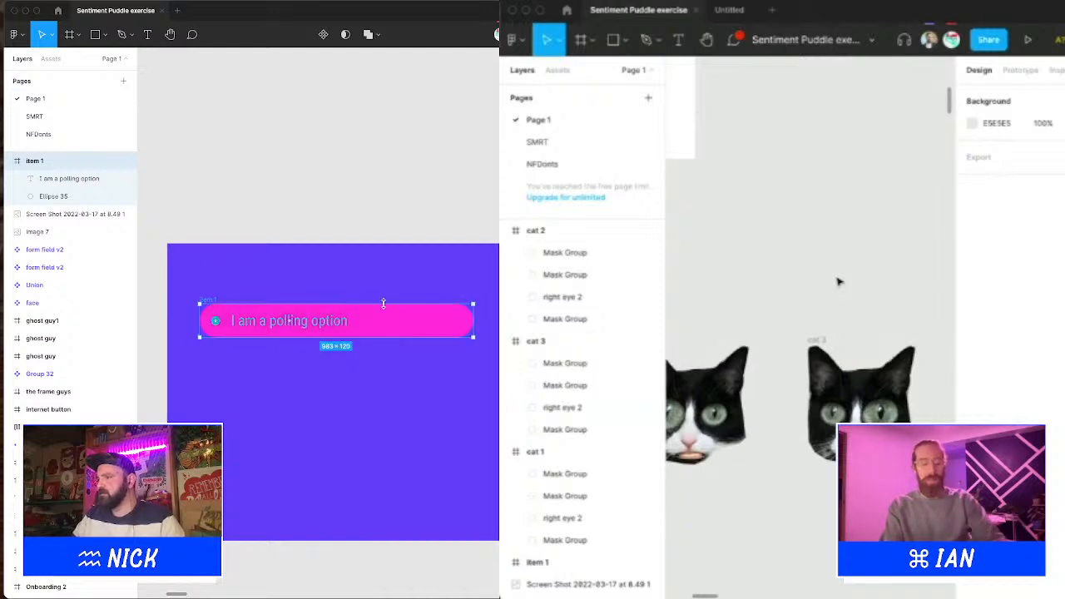
Step: Recolor the polling option text and its circle to the card's purple
{"action": "left_click", "coordinate": [307, 323]}
{"action": "left_click", "coordinate": [216, 323], "text": "shift"}
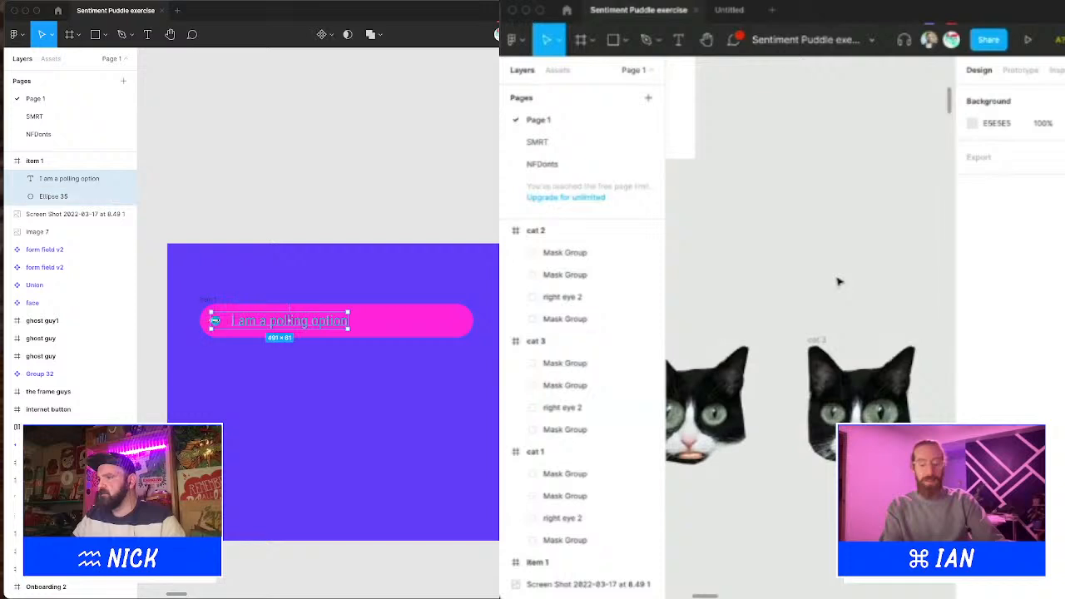
{"action": "left_click", "coordinate": [322, 200]}
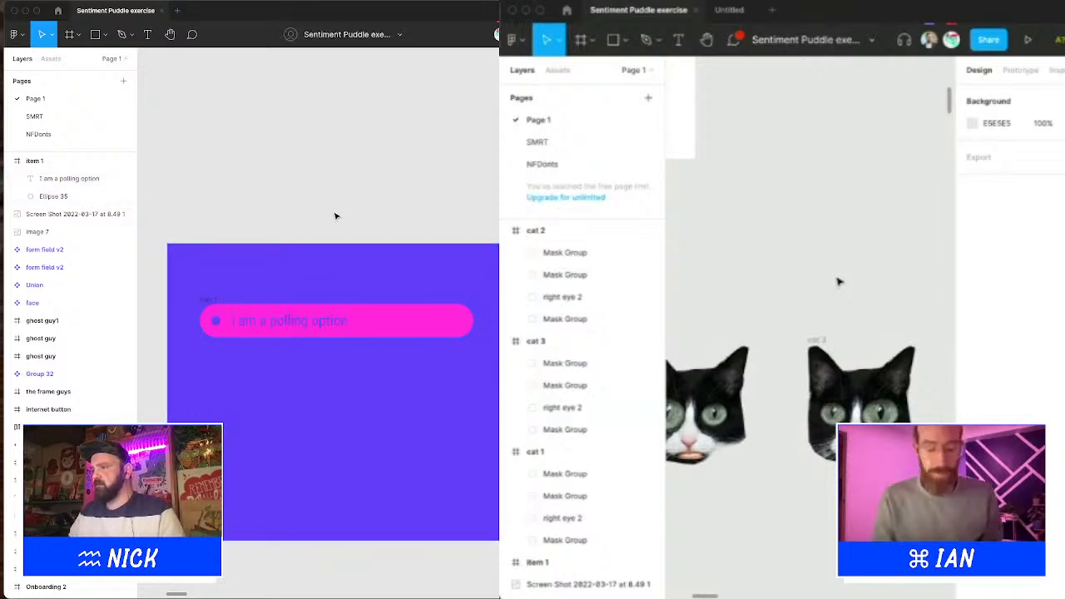
{"action": "left_click", "coordinate": [210, 305]}
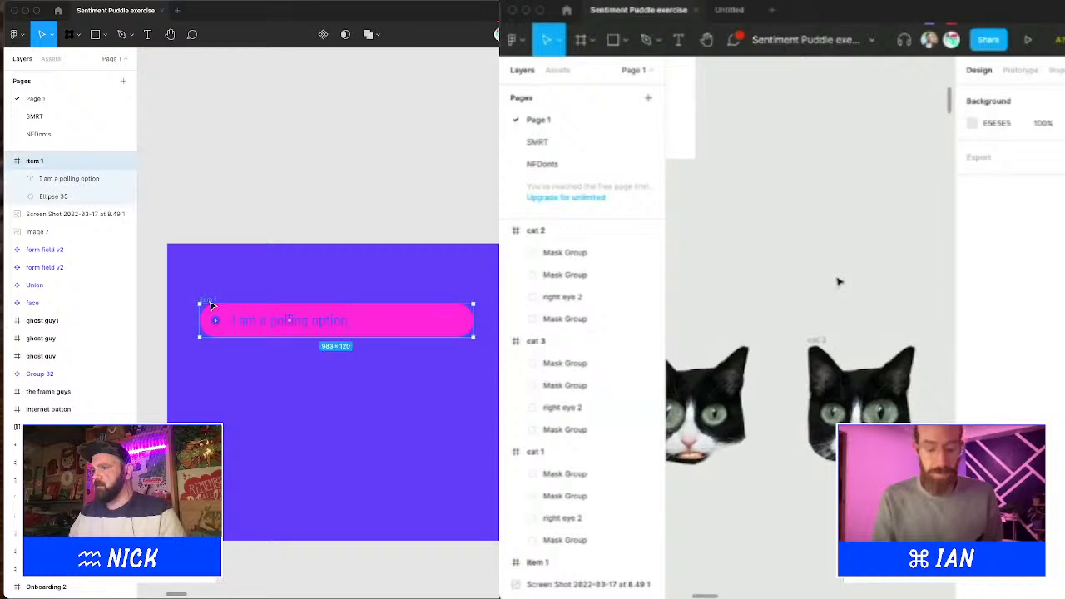
{"action": "left_click", "coordinate": [192, 218]}
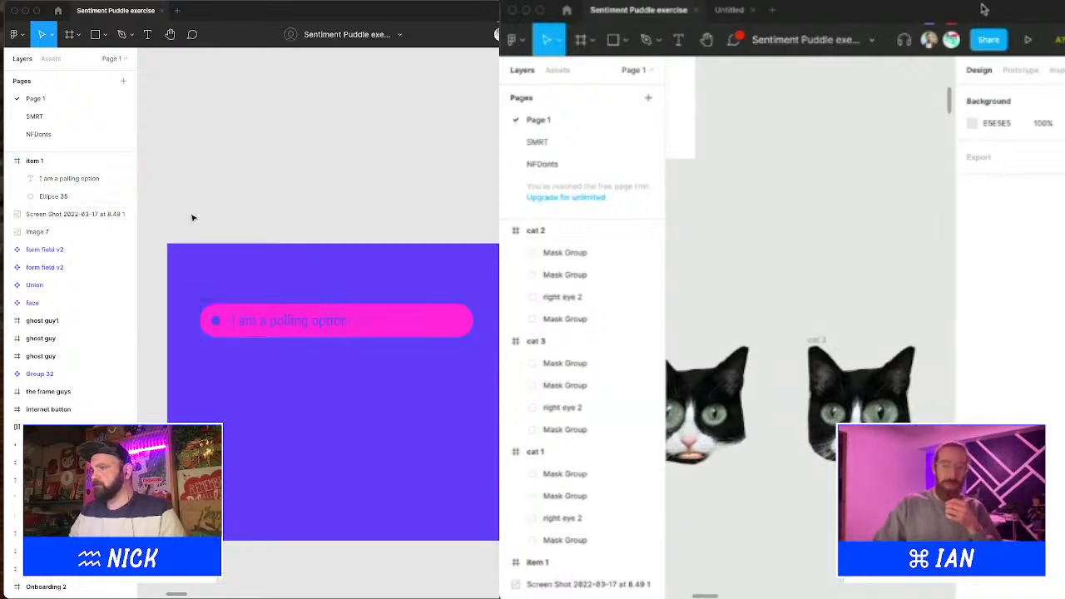
Step: Draw a narrow vertical rectangle about 16 × 132 at the start of the pink option bar, slightly taller than the bar
{"action": "key", "text": "r"}
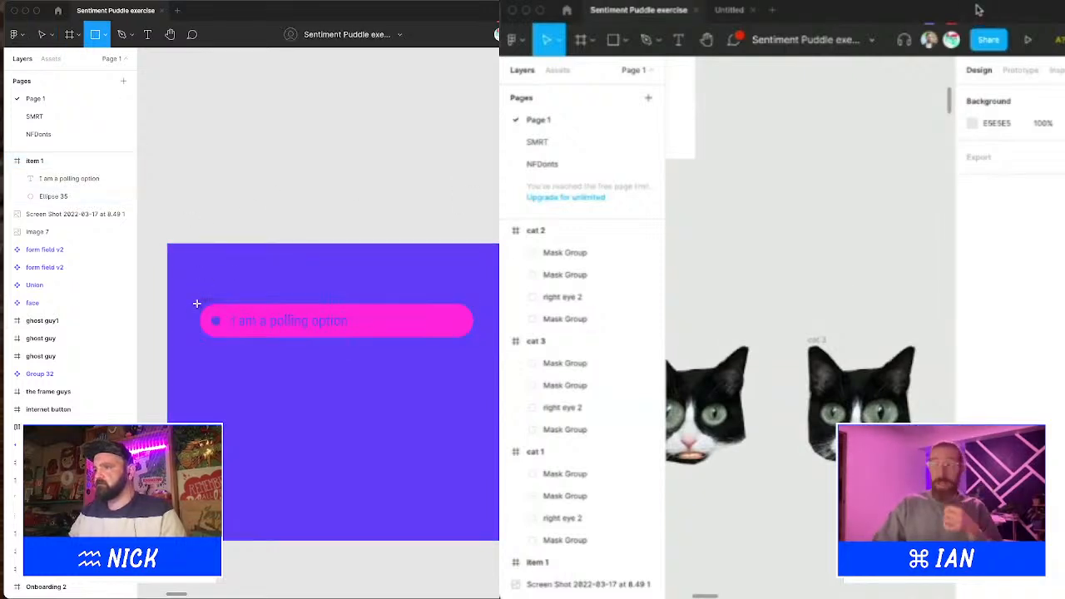
{"action": "mouse_move", "coordinate": [192, 304]}
{"action": "left_mouse_down"}
{"action": "mouse_move", "coordinate": [206, 359]}
{"action": "mouse_move", "coordinate": [196, 341]}
{"action": "left_mouse_up"}
{"action": "key", "text": "Up"}
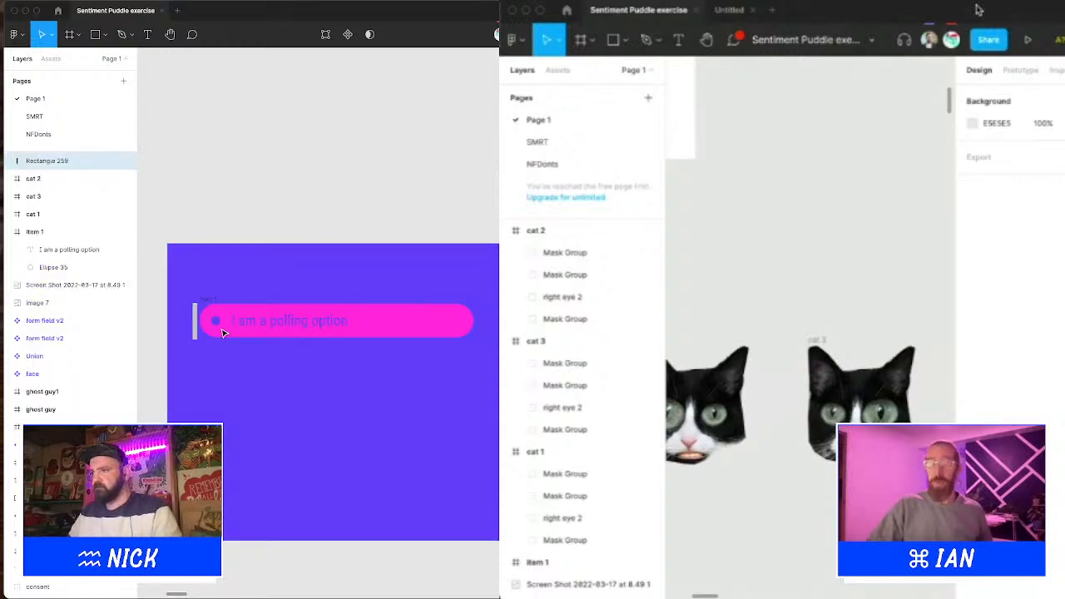
{"action": "key", "text": "Right"}
{"action": "key", "text": "Right"}
{"action": "key", "text": "Right"}
{"action": "key", "text": "Right"}
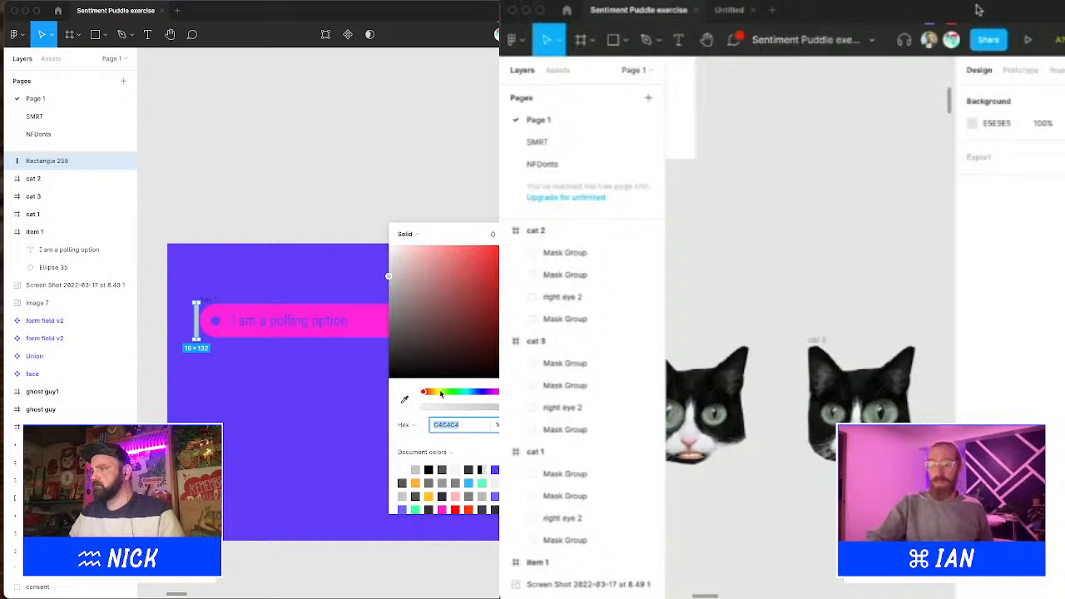
Step: Fill the narrow rectangle with bright green 4EFFAA and widen it to about 423 across the pink option bar
{"action": "left_click", "coordinate": [449, 391]}
{"action": "left_click", "coordinate": [477, 283]}
{"action": "left_click_drag", "start_coordinate": [476, 283], "coordinate": [481, 246]}
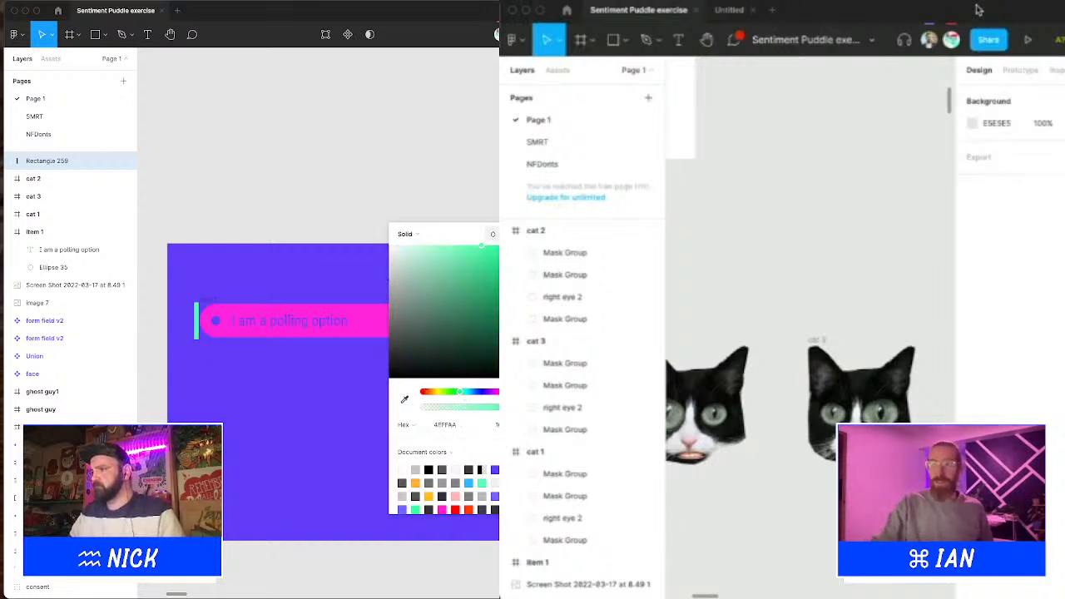
{"action": "key", "text": "Escape"}
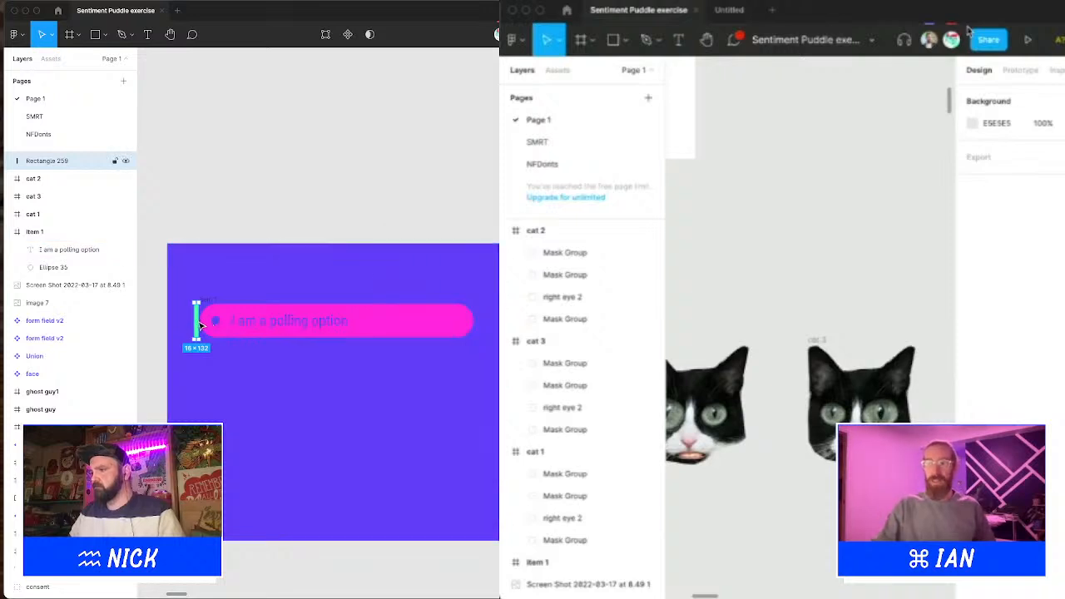
{"action": "left_click_drag", "start_coordinate": [199, 320], "coordinate": [314, 319]}
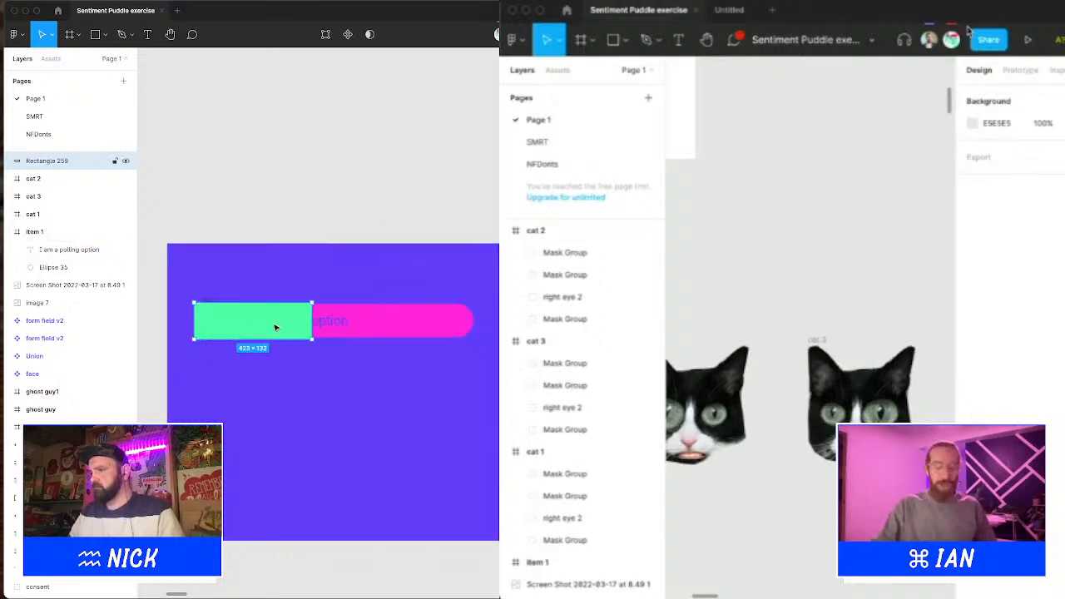
Step: Move the green rectangle into the item 1 frame and place it behind the option text and circle
{"action": "key", "text": "Delete"}
{"action": "left_click", "coordinate": [314, 326]}
{"action": "key", "text": "super+v"}
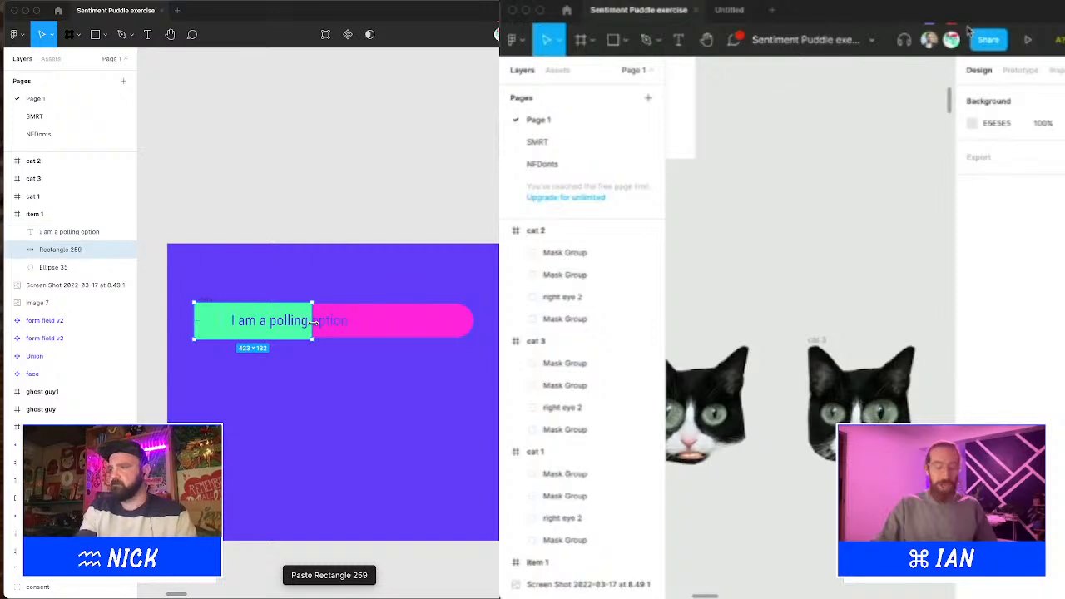
{"action": "key", "text": "super+bracketleft"}
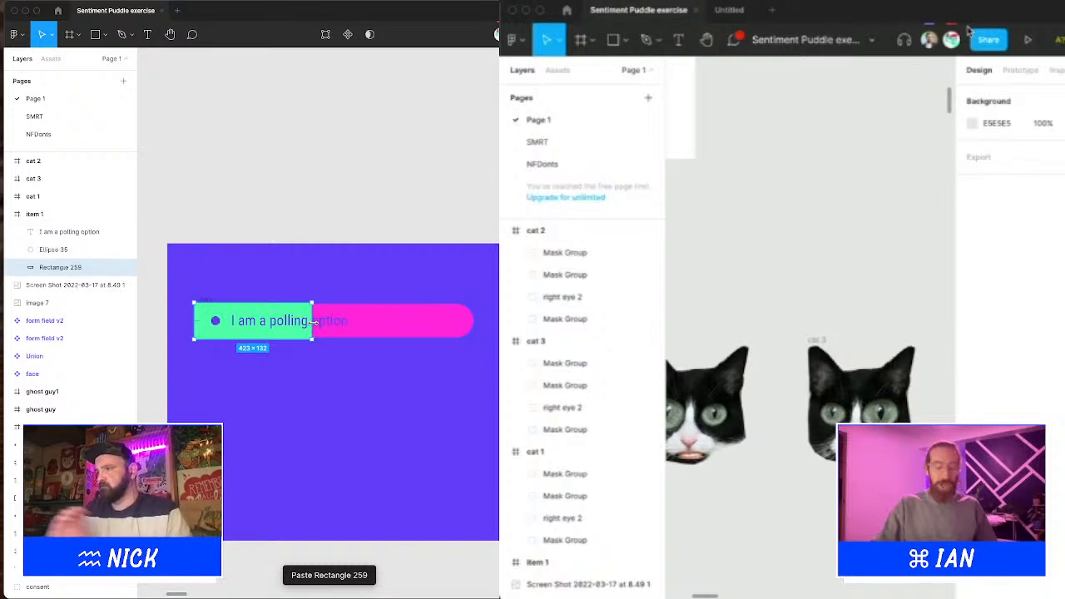
{"action": "left_click", "coordinate": [401, 197]}
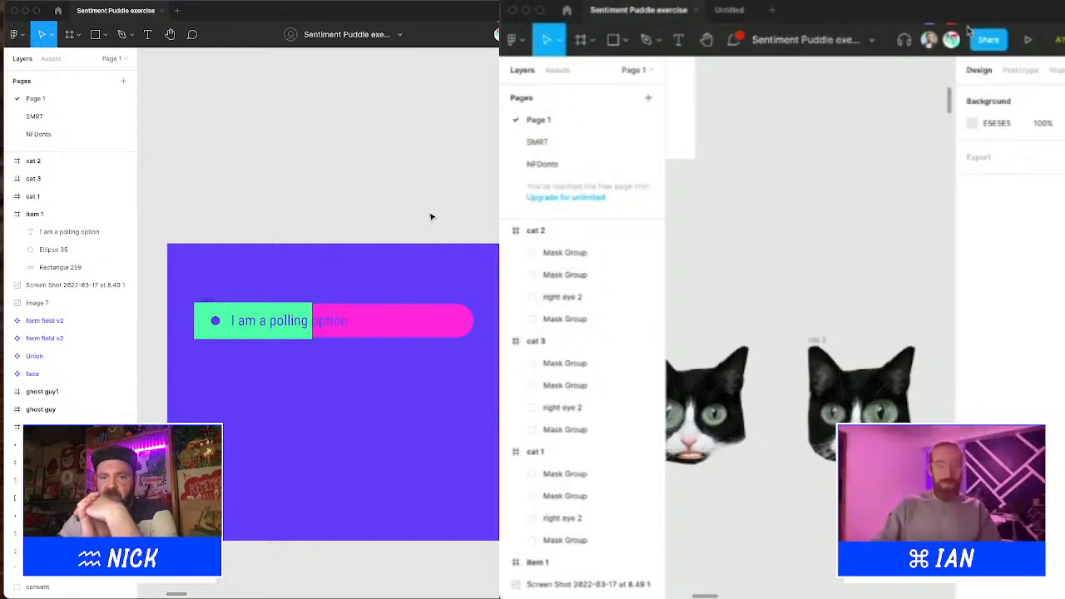
Step: Connect the cat 1 frame to cat 2 with an on-click navigation using Smart animate, Ease out, 300ms
{"action": "scroll", "coordinate": [710, 250], "scroll_direction": "down", "scroll_amount": 3}
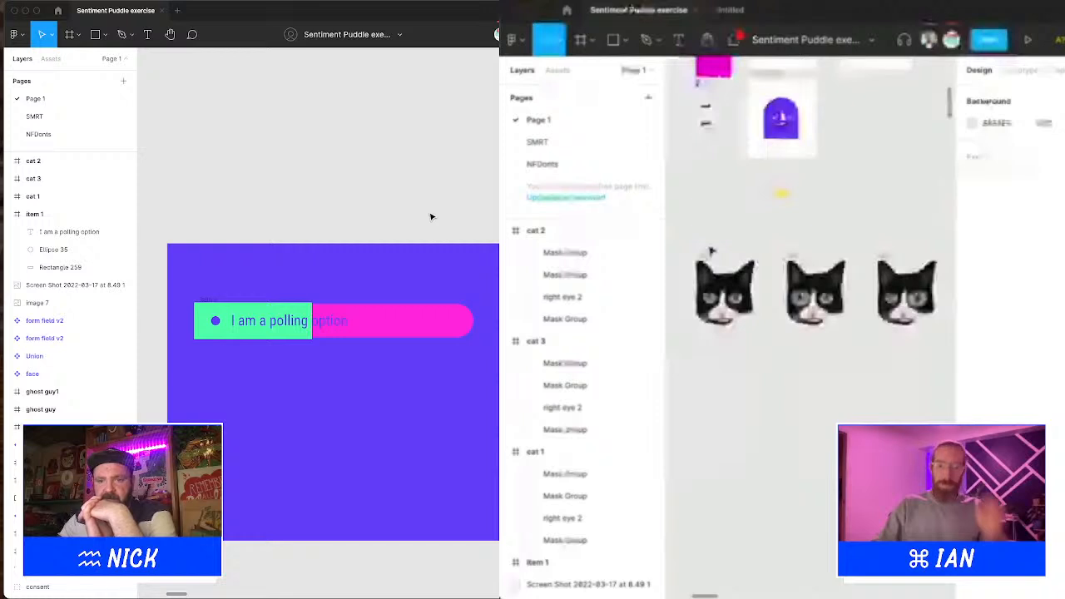
{"action": "left_click", "coordinate": [709, 249]}
{"action": "scroll", "coordinate": [708, 250], "scroll_direction": "up", "scroll_amount": 3}
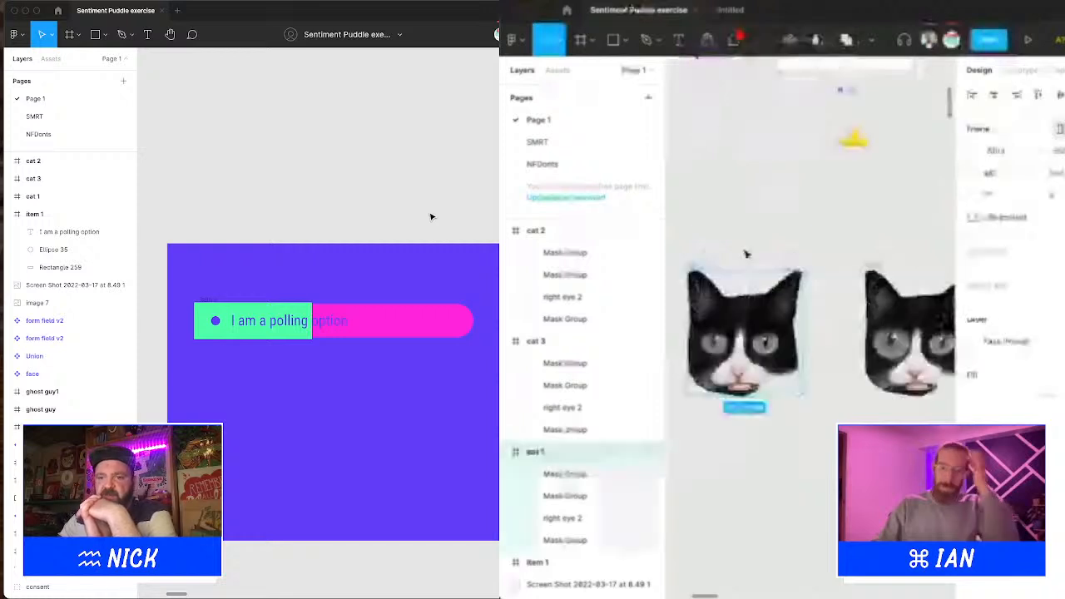
{"action": "left_click", "coordinate": [1018, 72]}
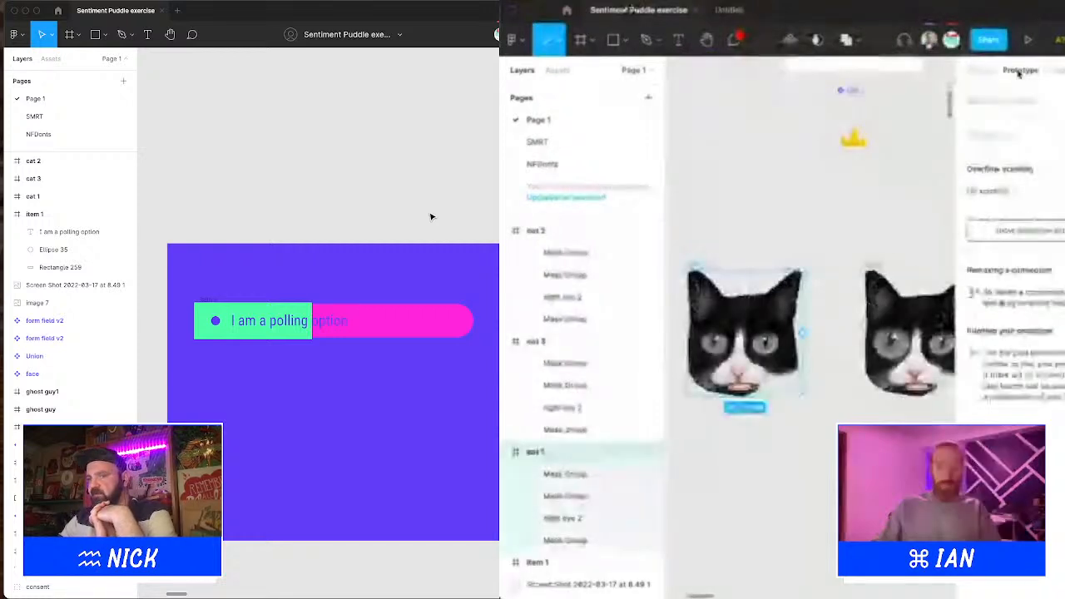
{"action": "left_click_drag", "start_coordinate": [802, 333], "coordinate": [887, 340]}
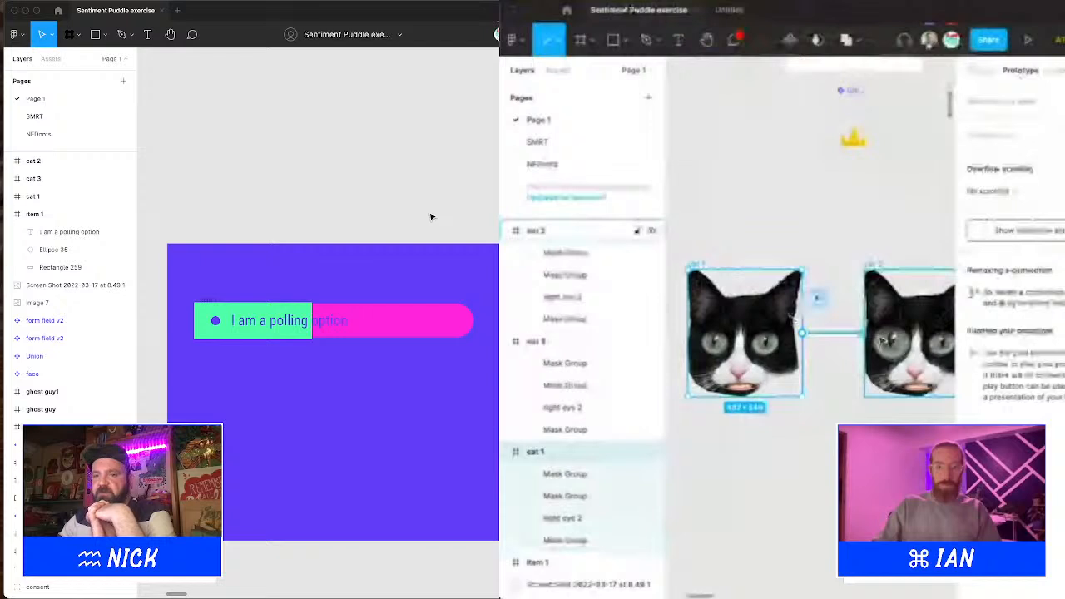
{"action": "left_click", "coordinate": [840, 291]}
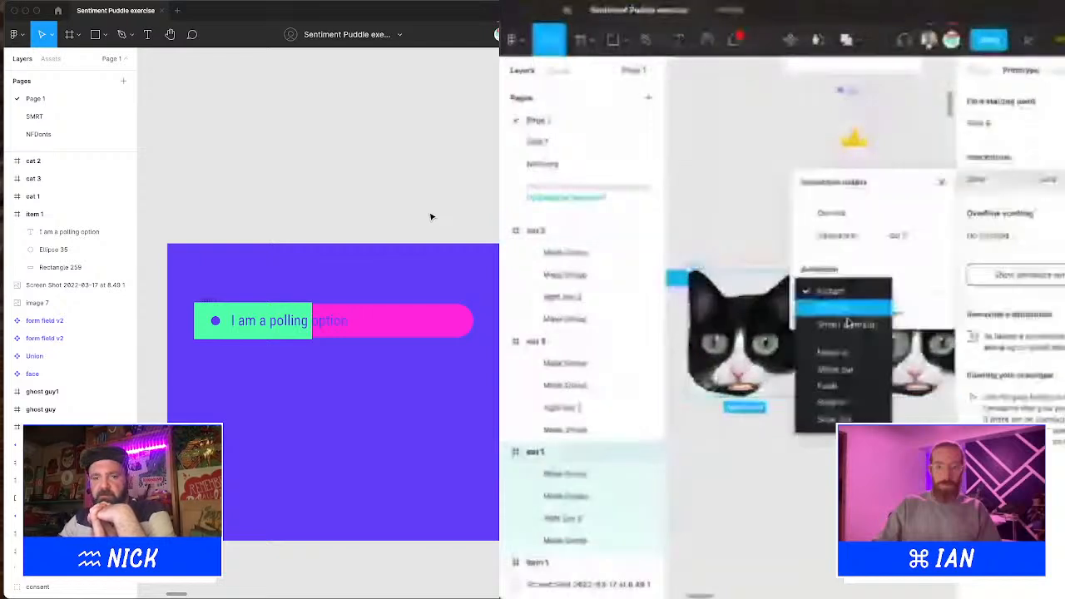
{"action": "left_click", "coordinate": [847, 323]}
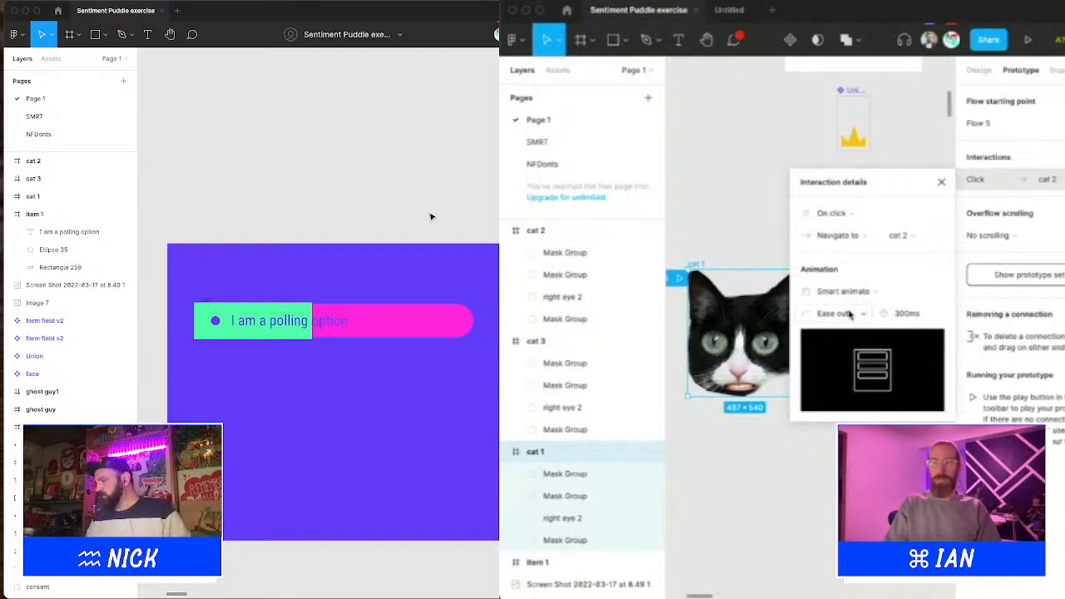
{"action": "key", "text": "Escape"}
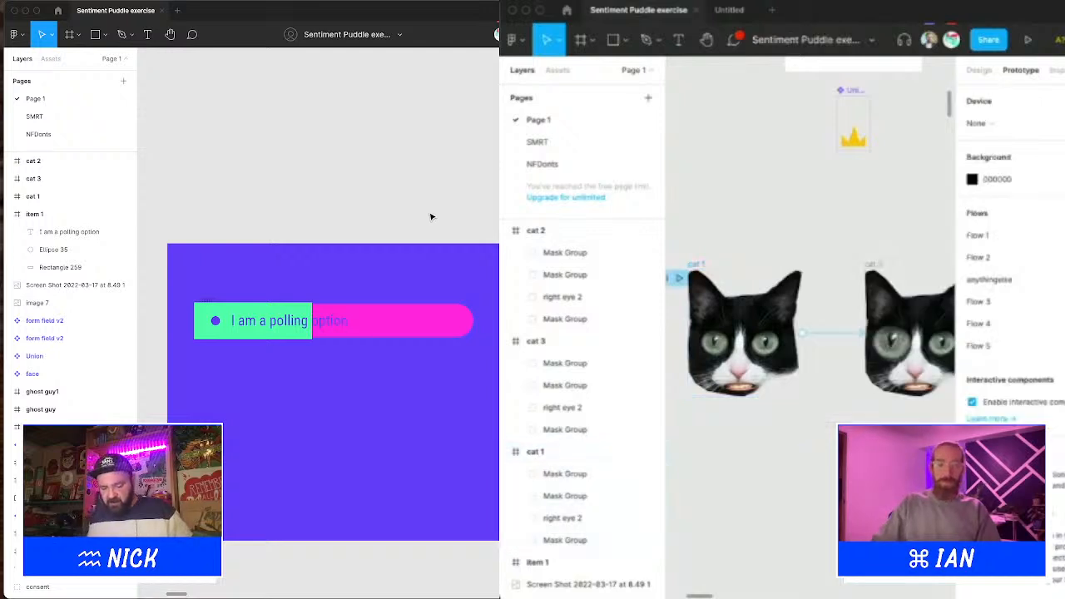
Step: Rename cat 1's flow starting point as "kitty cat"
{"action": "scroll", "coordinate": [851, 476], "scroll_direction": "down", "scroll_amount": 3}
{"action": "left_click", "coordinate": [831, 369]}
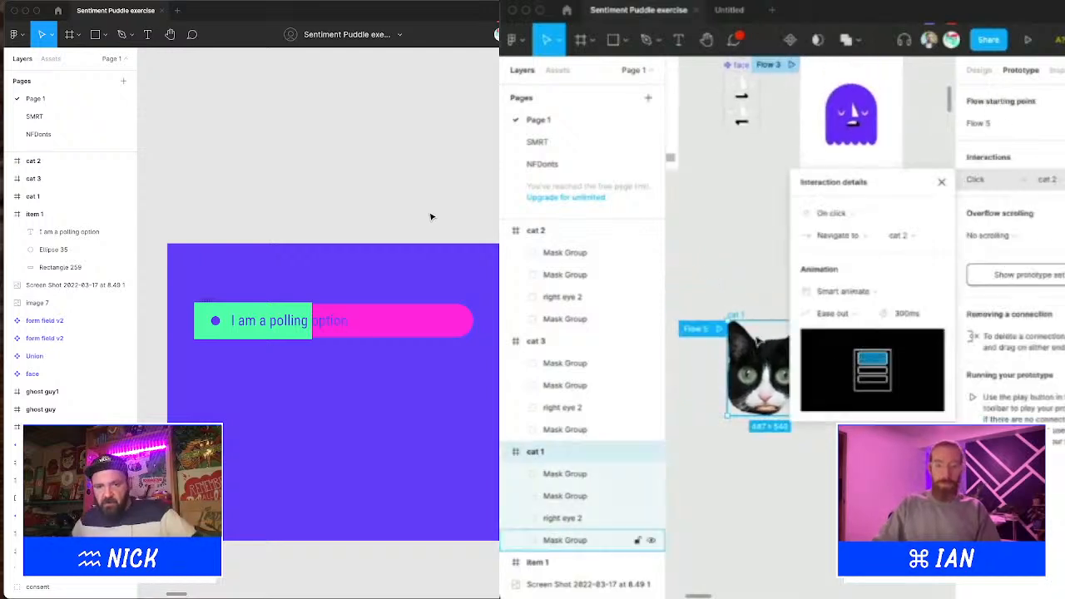
{"action": "double_click", "coordinate": [704, 329]}
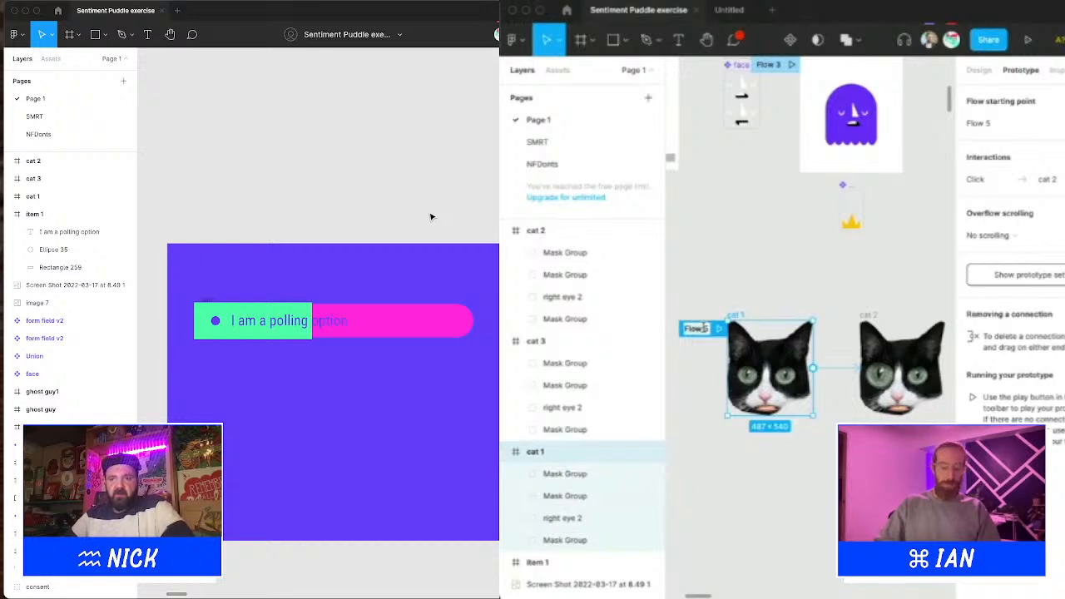
{"action": "type", "text": "kitty"}
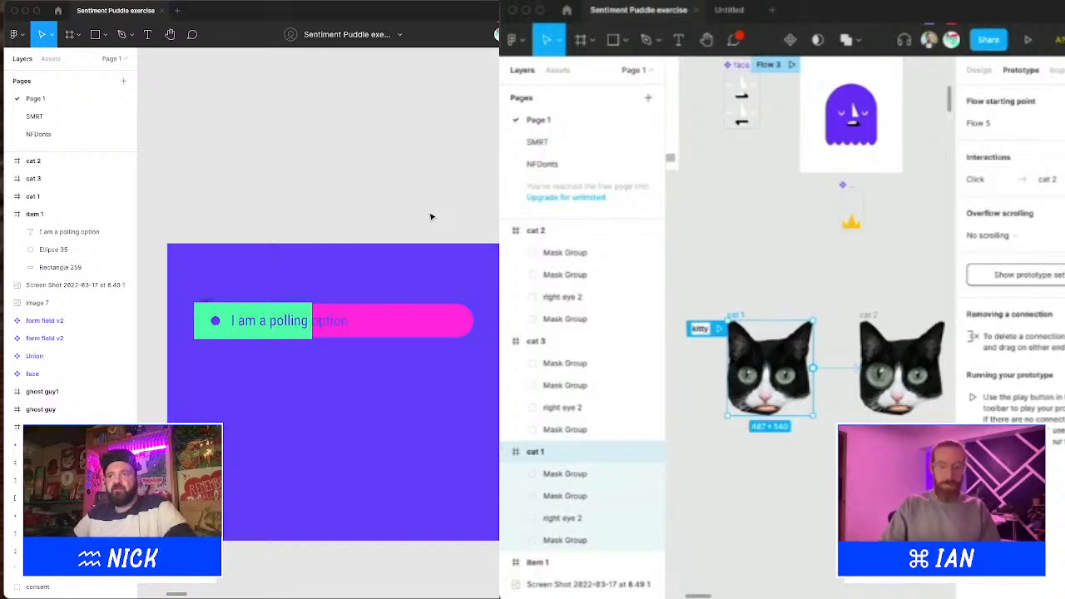
{"action": "type", "text": " cat"}
{"action": "key", "text": "Return"}
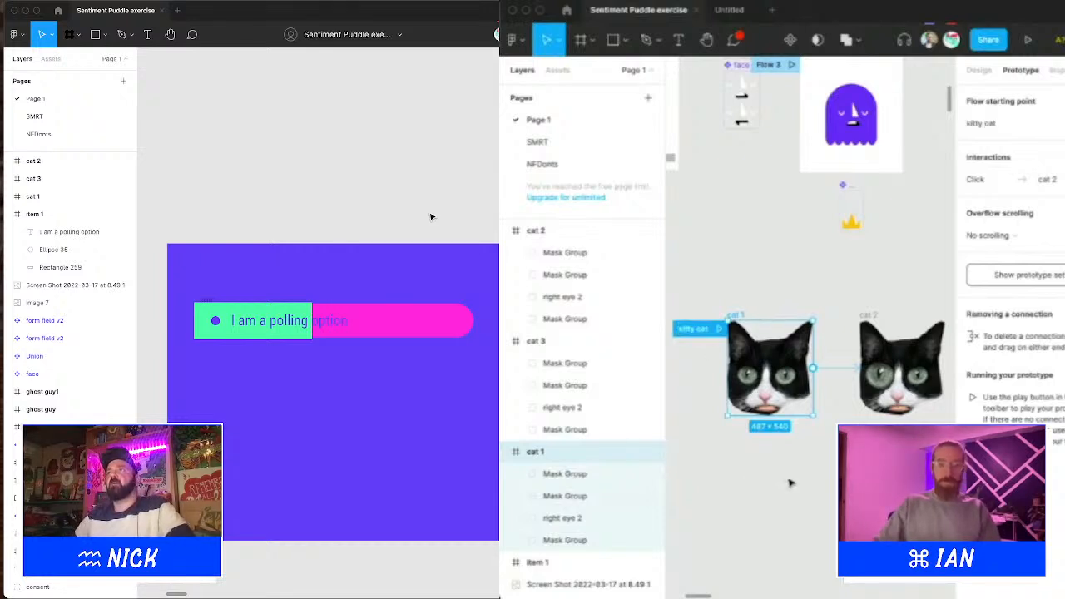
{"action": "key", "text": "Escape"}
Step: Connect the cat 2 frame to cat 3 with a Smart animate navigation and open the interaction's trigger options
{"action": "left_click", "coordinate": [878, 326]}
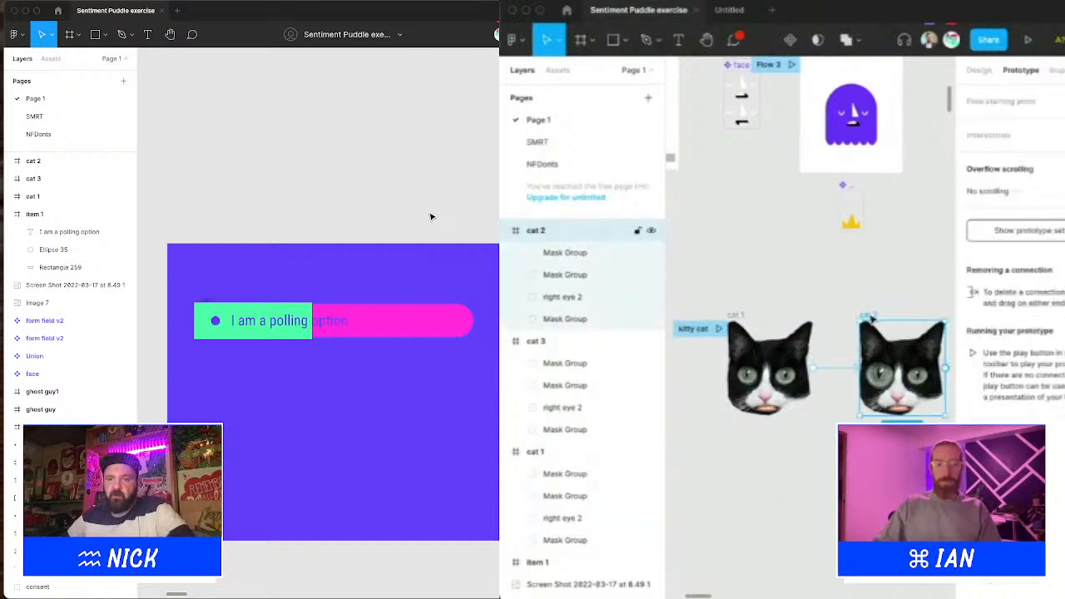
{"action": "scroll", "coordinate": [877, 366], "scroll_direction": "right", "scroll_amount": 5}
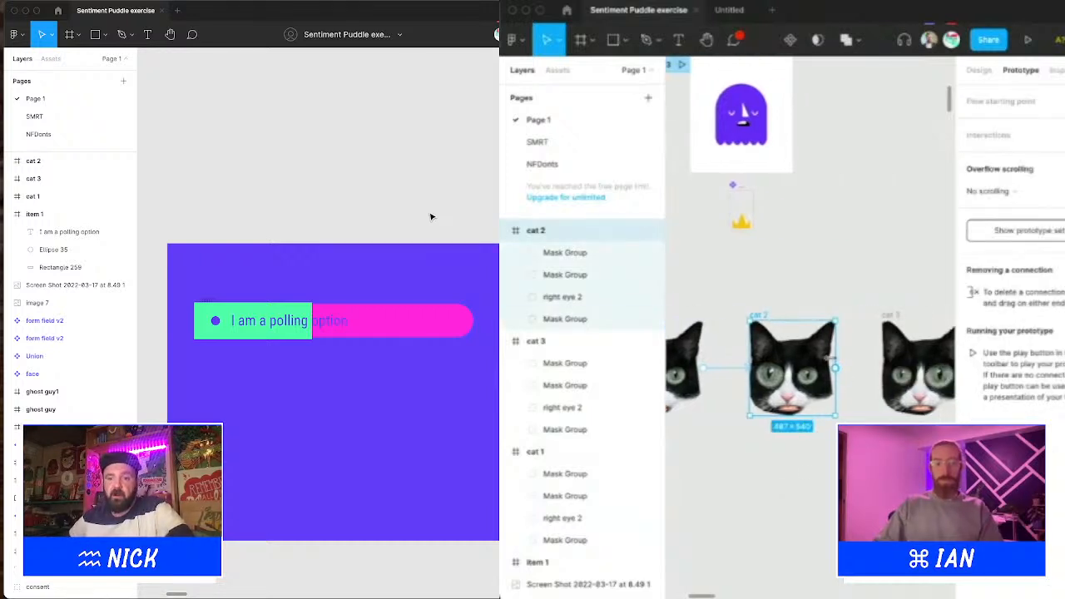
{"action": "scroll", "coordinate": [842, 373], "scroll_direction": "down", "scroll_amount": 1}
{"action": "left_click_drag", "start_coordinate": [843, 365], "coordinate": [904, 368]}
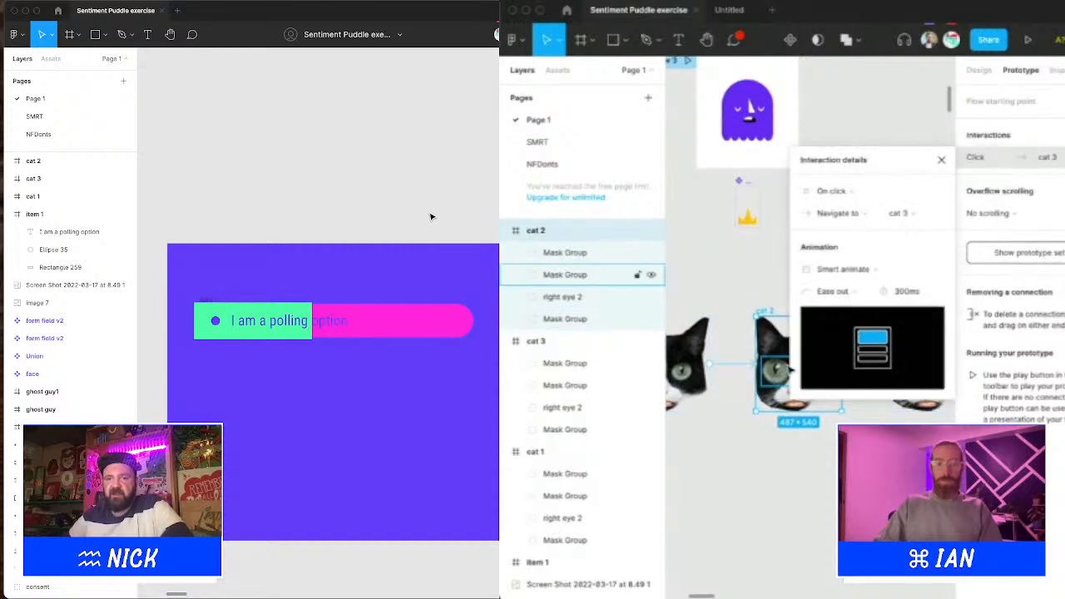
{"action": "left_click", "coordinate": [850, 193]}
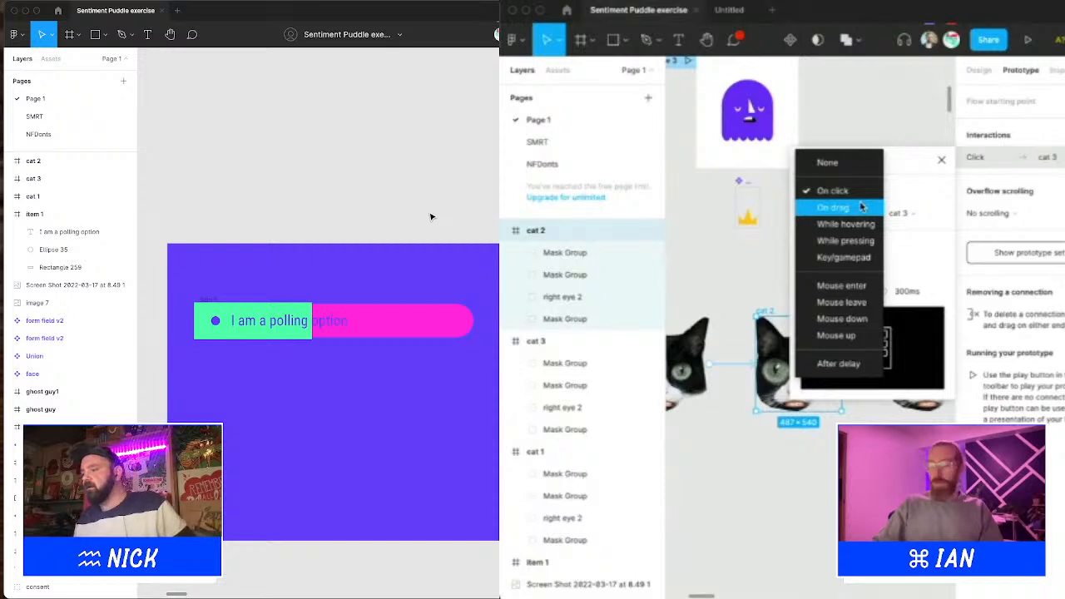
Step: Narrow the green rectangle in item 1 to about 20 wide, just outside the left end of the pink option bar
{"action": "left_click", "coordinate": [234, 311]}
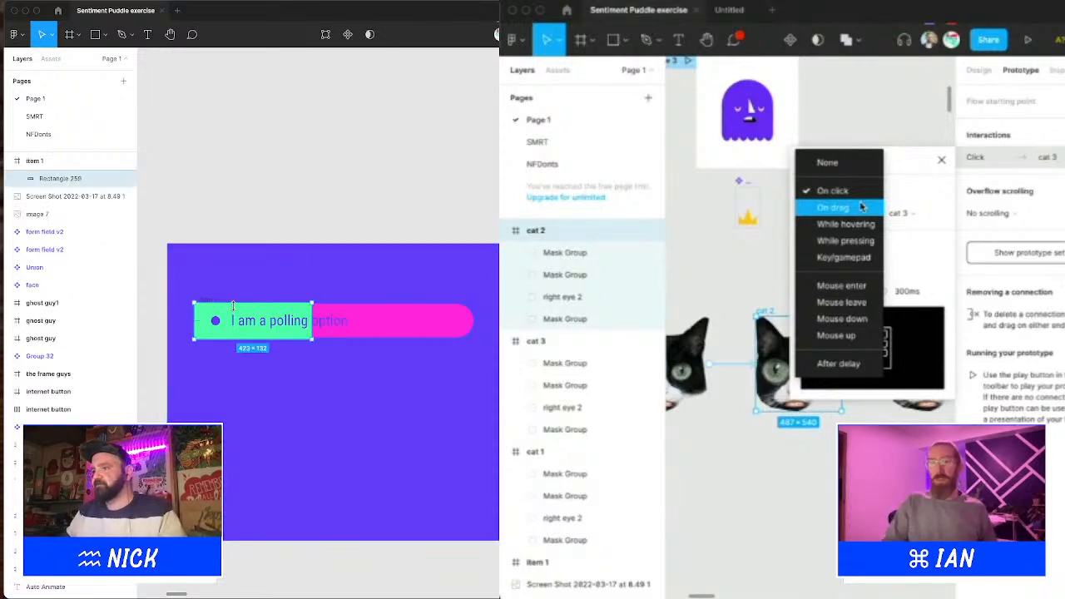
{"action": "left_click", "coordinate": [281, 238]}
{"action": "left_click", "coordinate": [247, 306]}
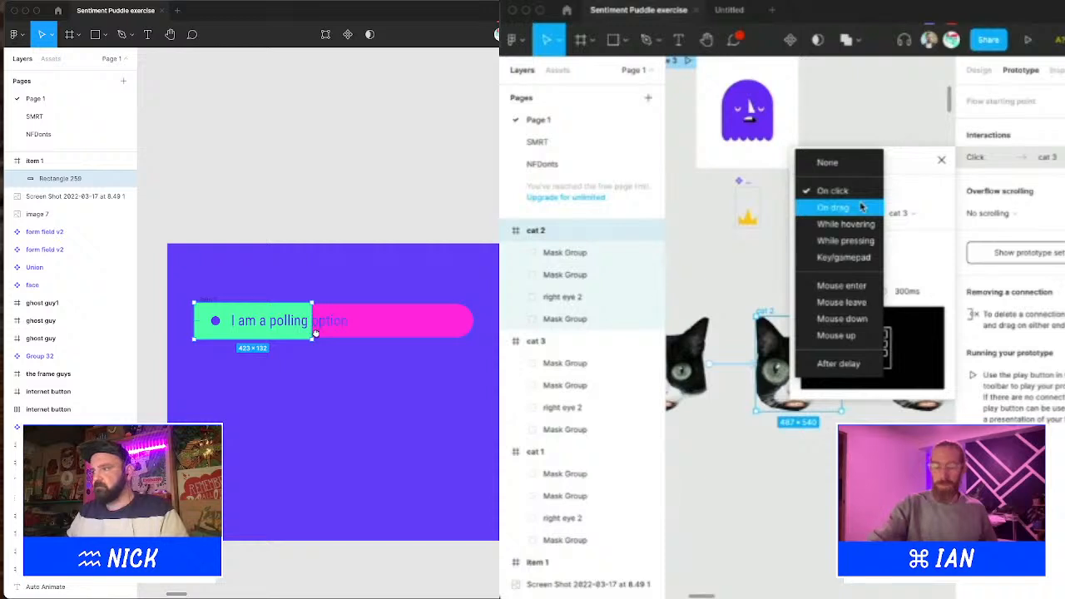
{"action": "left_click_drag", "start_coordinate": [316, 333], "coordinate": [310, 315]}
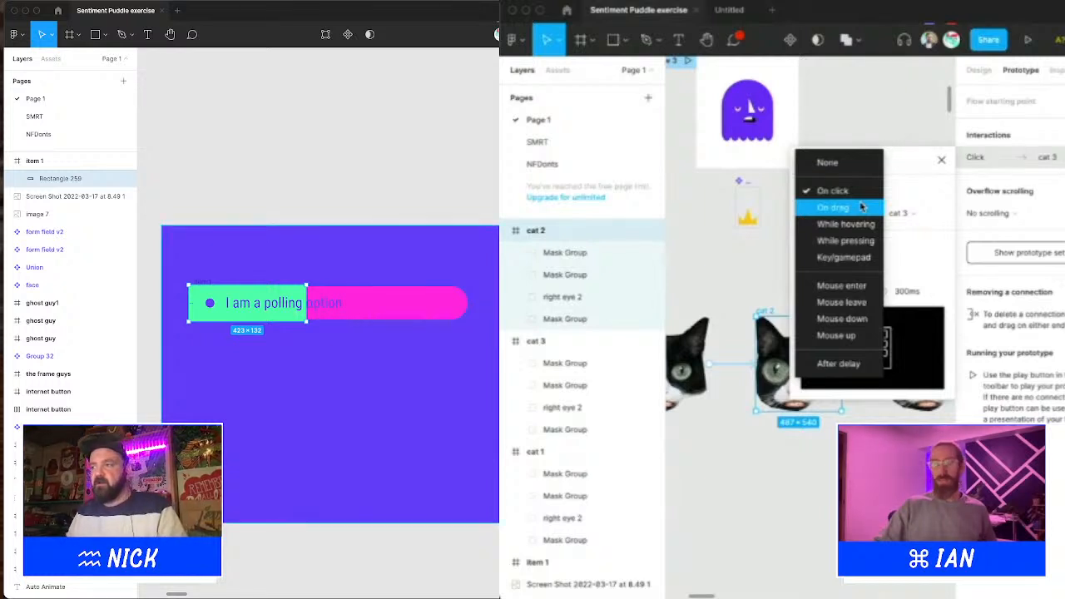
{"action": "left_click_drag", "start_coordinate": [274, 175], "coordinate": [277, 179]}
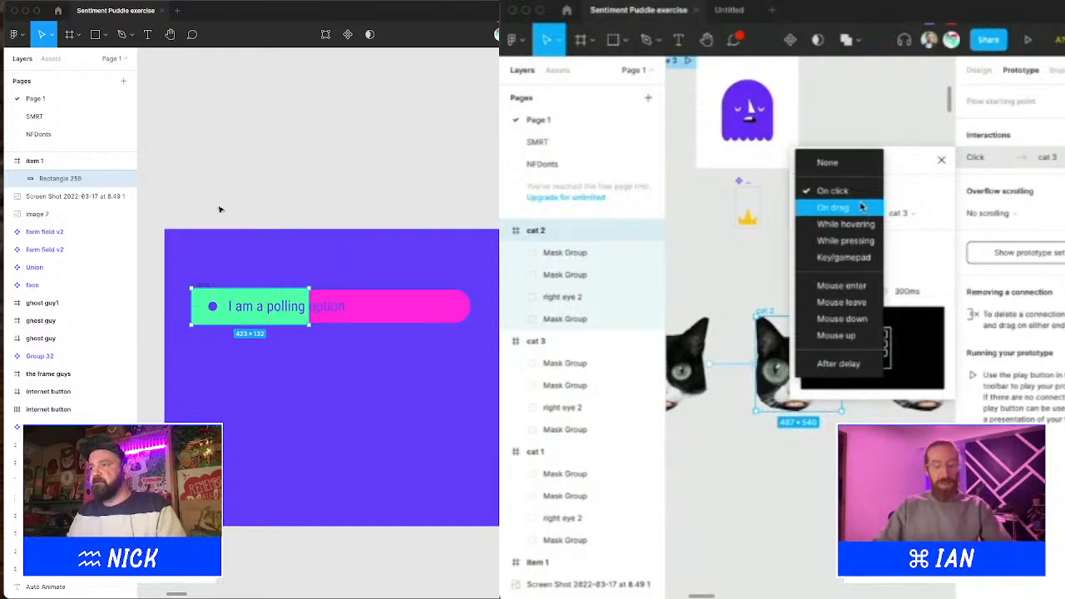
{"action": "left_click_drag", "start_coordinate": [221, 209], "coordinate": [237, 221]}
{"action": "left_click_drag", "start_coordinate": [333, 238], "coordinate": [289, 210]}
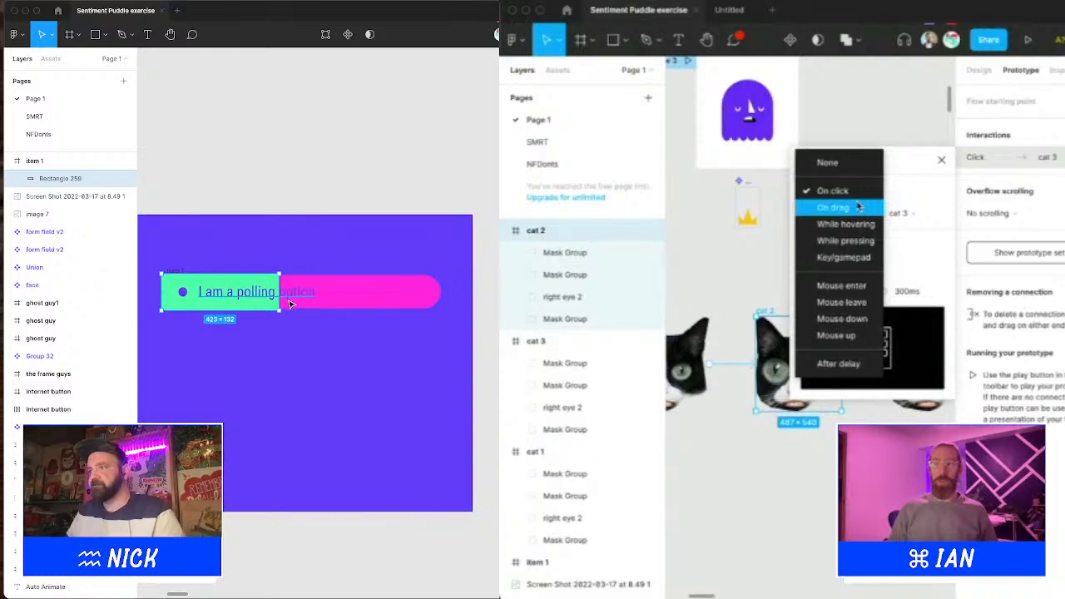
{"action": "mouse_move", "coordinate": [281, 291]}
{"action": "left_mouse_down"}
{"action": "mouse_move", "coordinate": [164, 292]}
{"action": "mouse_move", "coordinate": [219, 324]}
{"action": "left_mouse_up"}
{"action": "key", "text": "z"}
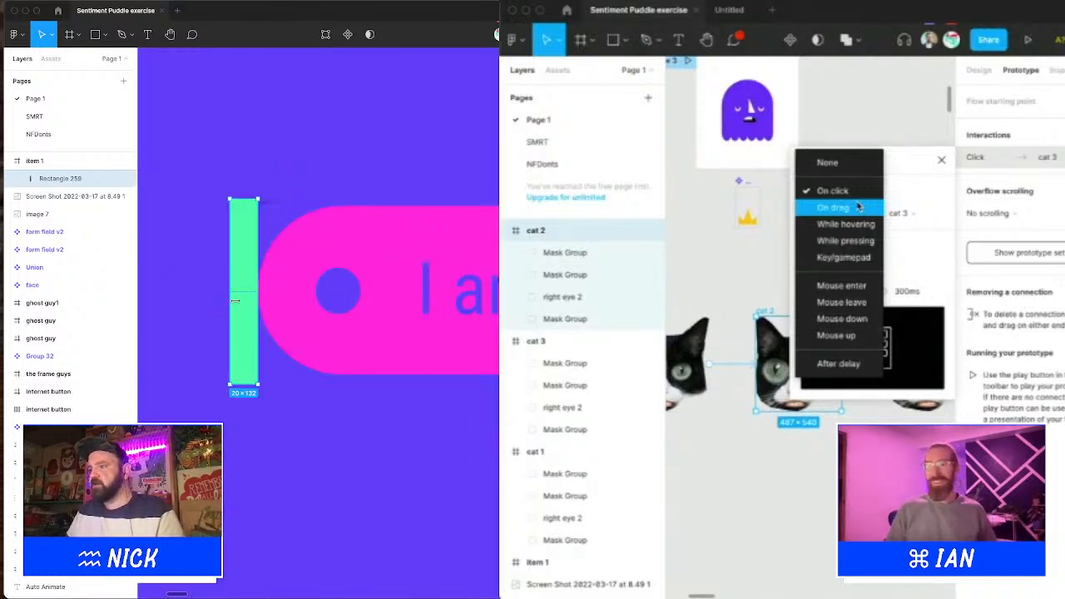
{"action": "left_click", "coordinate": [364, 184]}
{"action": "key", "text": "z"}
{"action": "left_click", "coordinate": [401, 226], "text": "alt"}
{"action": "left_click", "coordinate": [401, 226], "text": "alt"}
{"action": "left_click_drag", "start_coordinate": [444, 227], "coordinate": [271, 259]}
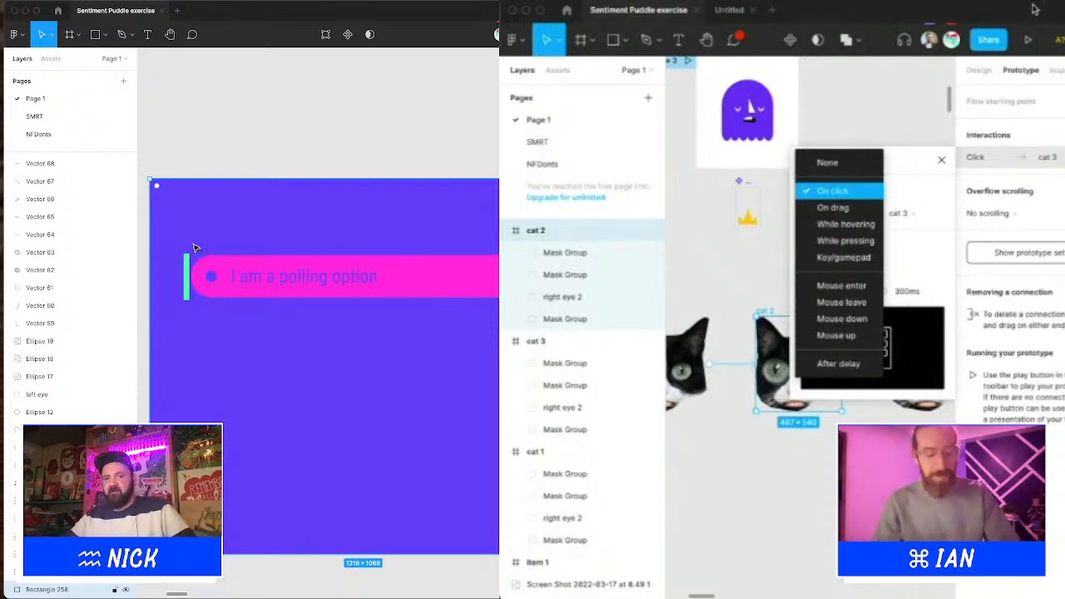
{"action": "left_click", "coordinate": [246, 144]}
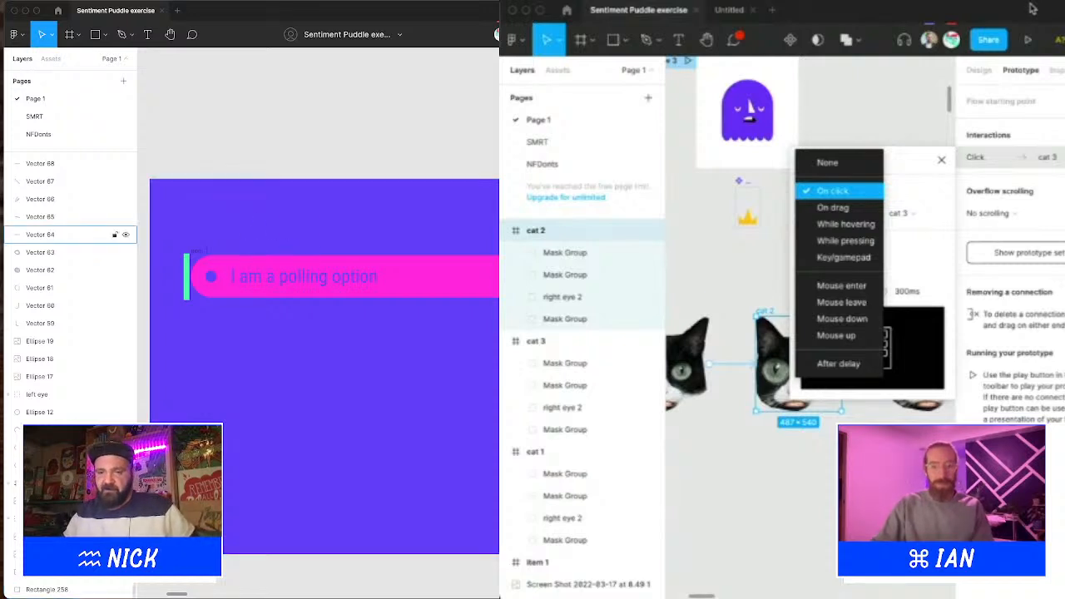
Step: Set the trigger of the cat 2 to cat 3 interaction to After delay and open its animation duration for editing
{"action": "left_click", "coordinate": [839, 366]}
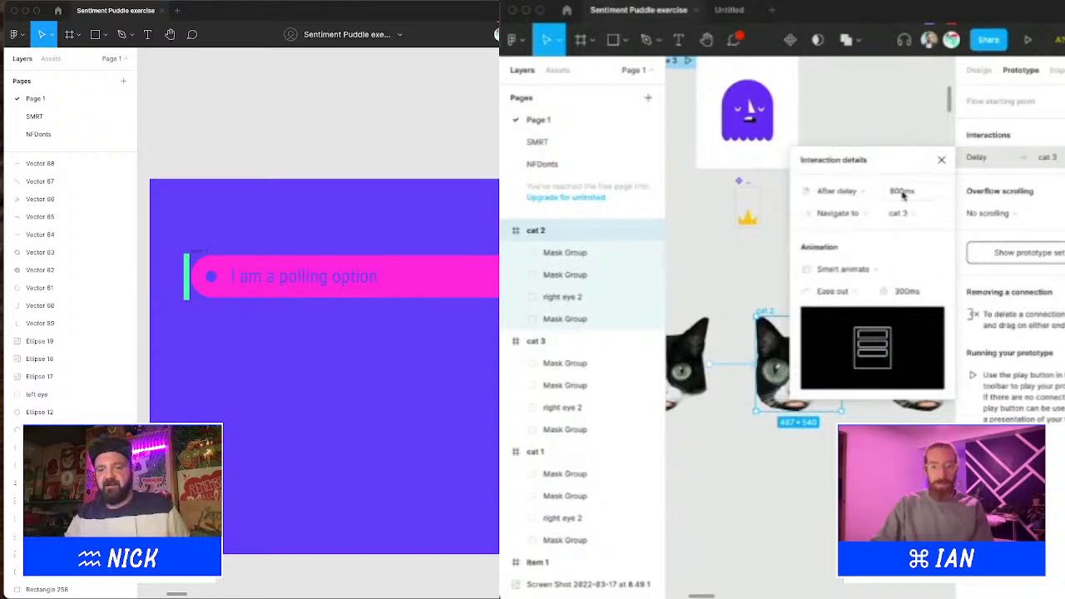
{"action": "left_click", "coordinate": [901, 293]}
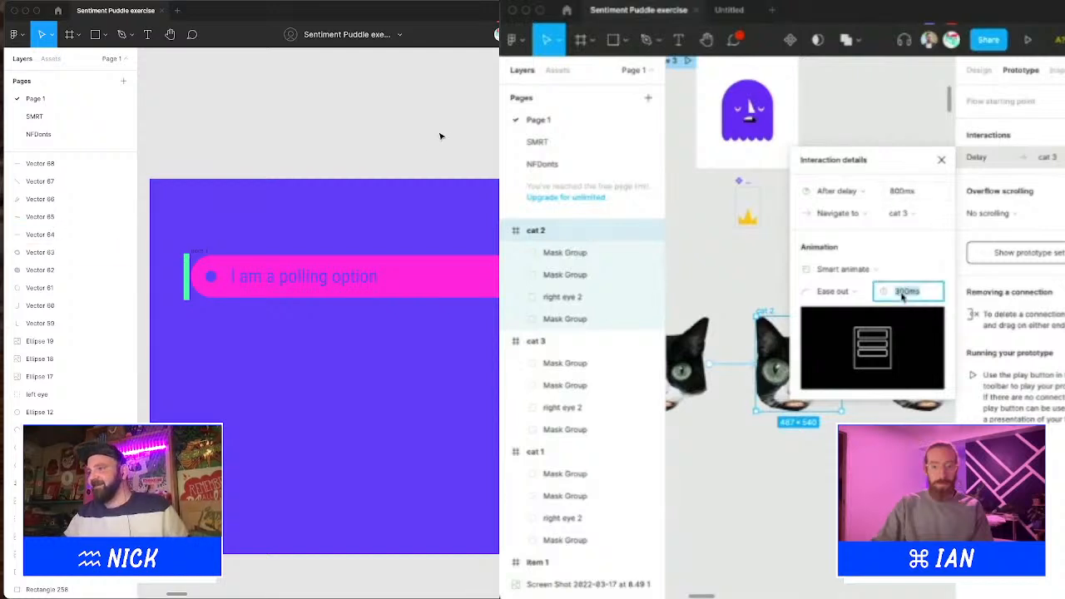
Step: Set the Smart animate duration of cat 2's delayed transition to cat 3 to 2000 ms
{"action": "scroll", "coordinate": [404, 197], "scroll_direction": "down", "scroll_amount": 2}
{"action": "type", "text": "2000"}
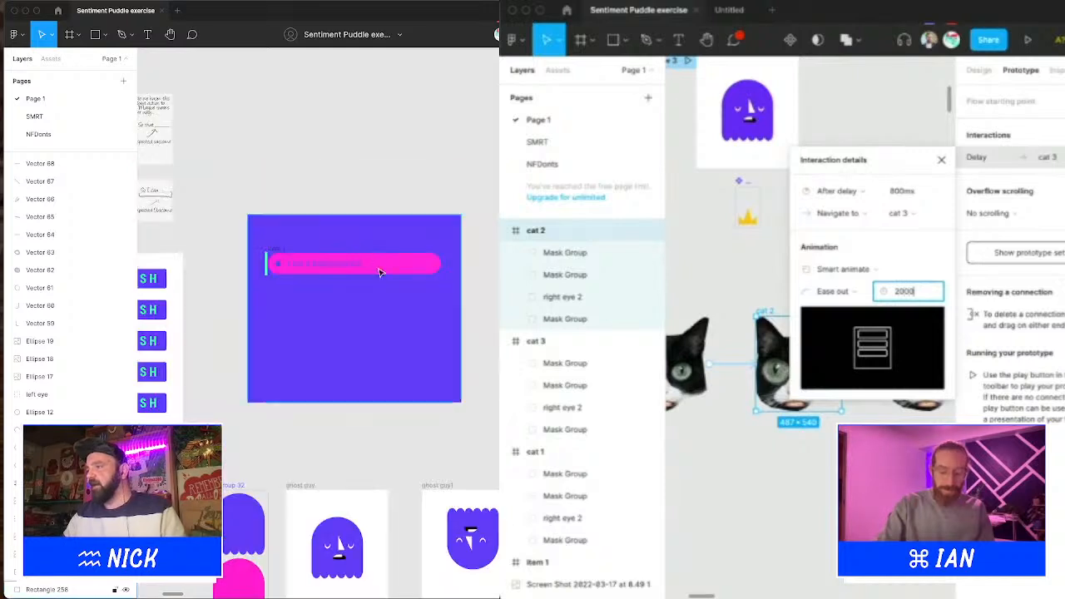
{"action": "scroll", "coordinate": [391, 258], "scroll_direction": "down", "scroll_amount": 3}
{"action": "key", "text": "Return"}
{"action": "left_click_drag", "start_coordinate": [318, 277], "coordinate": [492, 409]}
{"action": "left_click", "coordinate": [740, 267]}
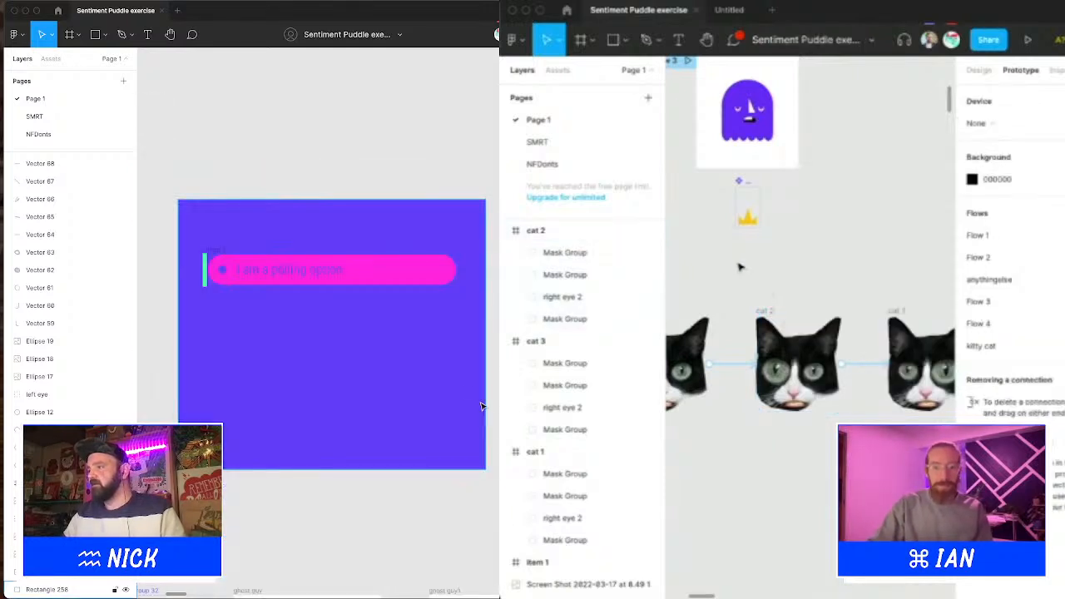
Step: Examine the item 1 polling option and its purple background panel
{"action": "scroll", "coordinate": [738, 266], "scroll_direction": "down", "scroll_amount": 3}
{"action": "scroll", "coordinate": [740, 267], "scroll_direction": "up", "scroll_amount": 5}
{"action": "left_click", "coordinate": [211, 253]}
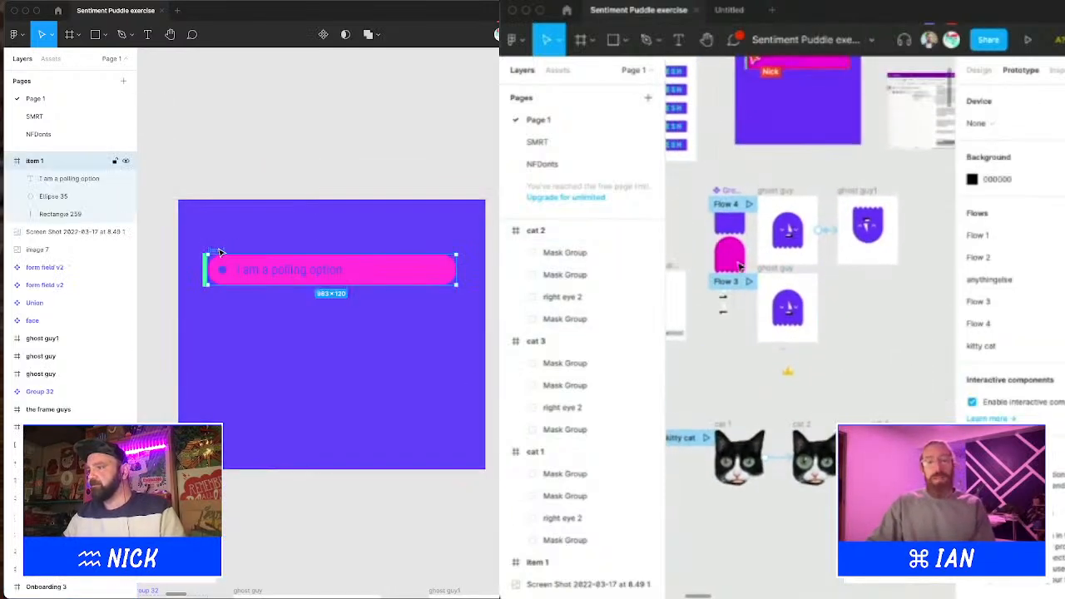
{"action": "left_click_drag", "start_coordinate": [188, 228], "coordinate": [461, 343]}
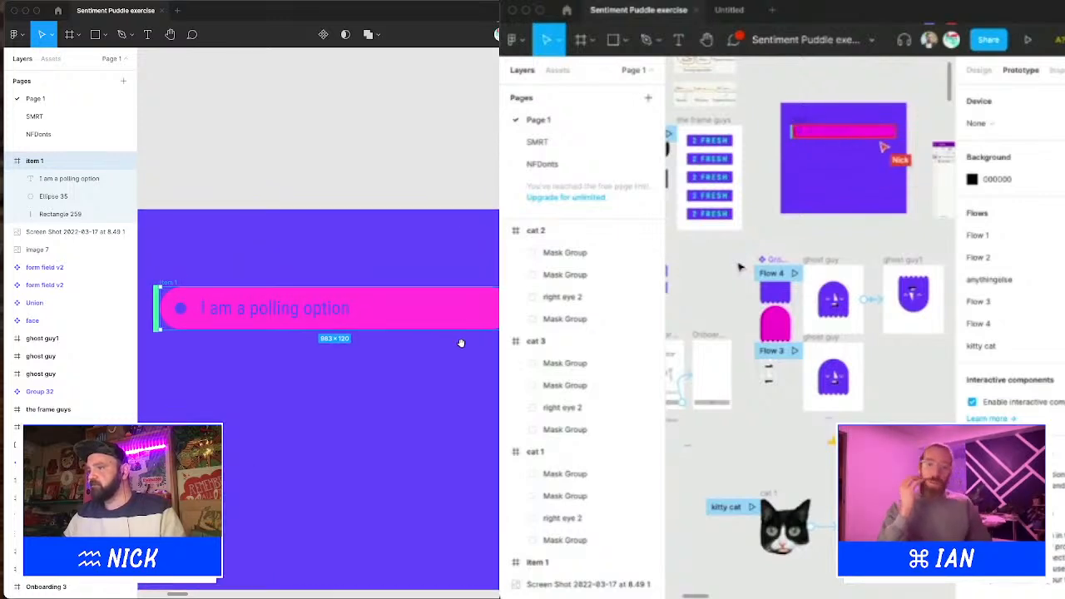
{"action": "left_click", "coordinate": [300, 202]}
{"action": "left_click_drag", "start_coordinate": [296, 203], "coordinate": [291, 204]}
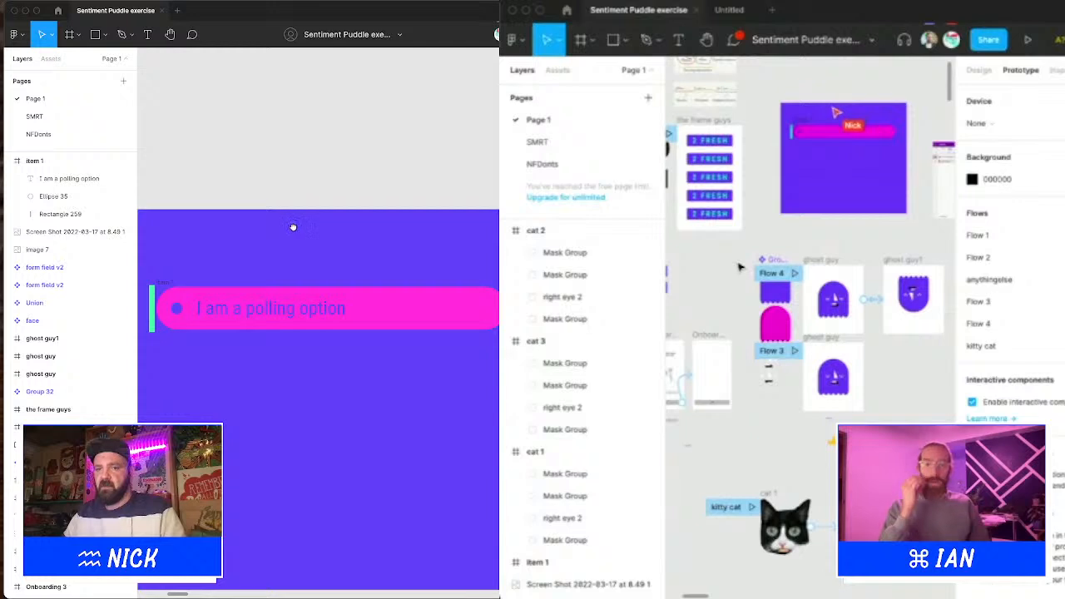
{"action": "scroll", "coordinate": [721, 257], "scroll_direction": "down", "scroll_amount": 2}
{"action": "scroll", "coordinate": [797, 155], "scroll_direction": "up", "scroll_amount": 3}
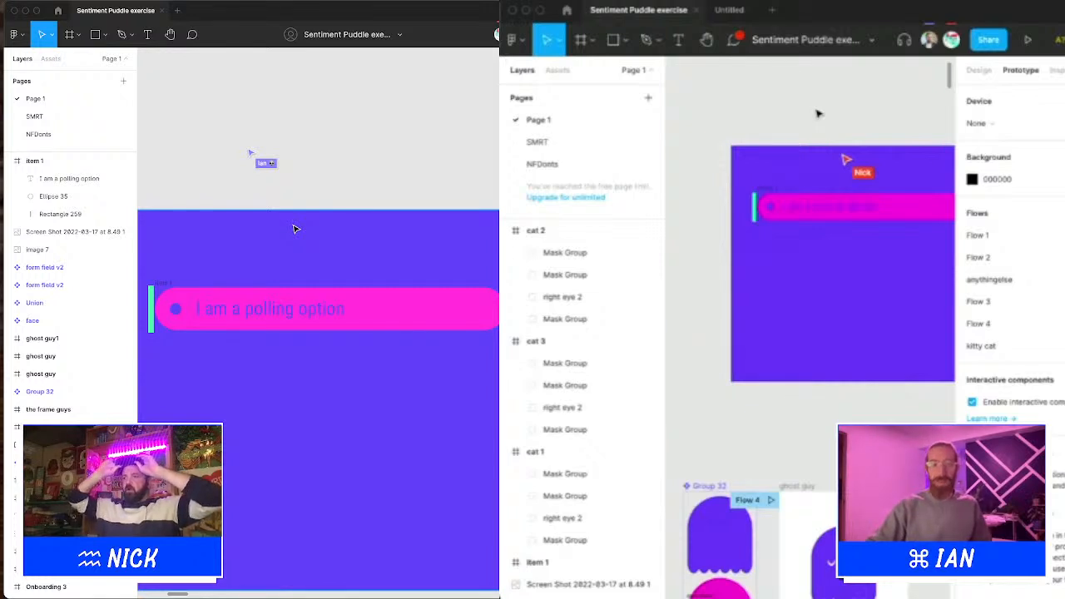
{"action": "scroll", "coordinate": [821, 141], "scroll_direction": "up", "scroll_amount": 2}
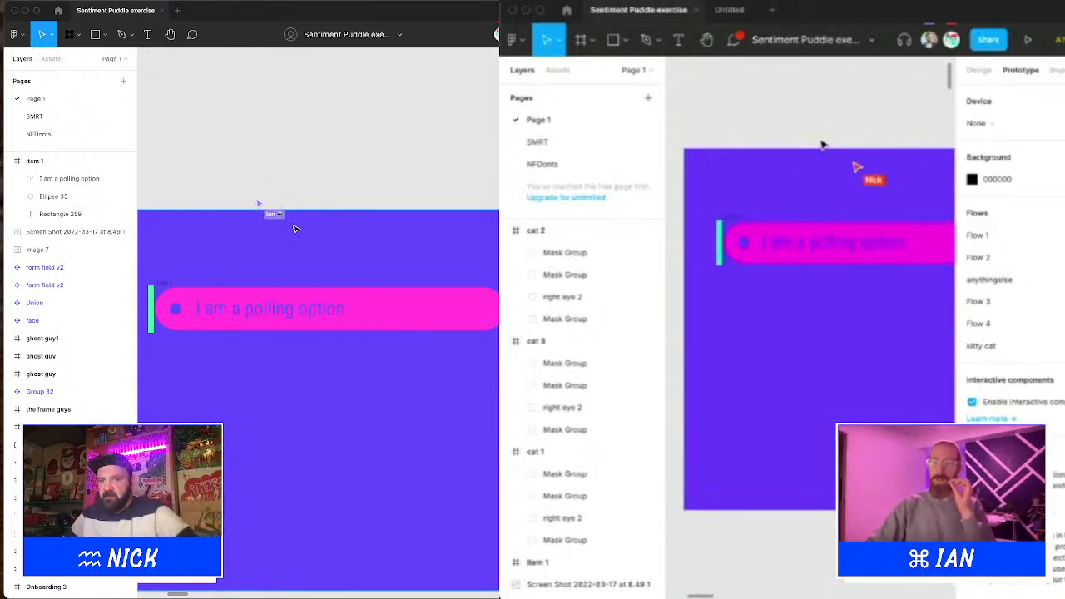
{"action": "scroll", "coordinate": [821, 144], "scroll_direction": "down", "scroll_amount": 2}
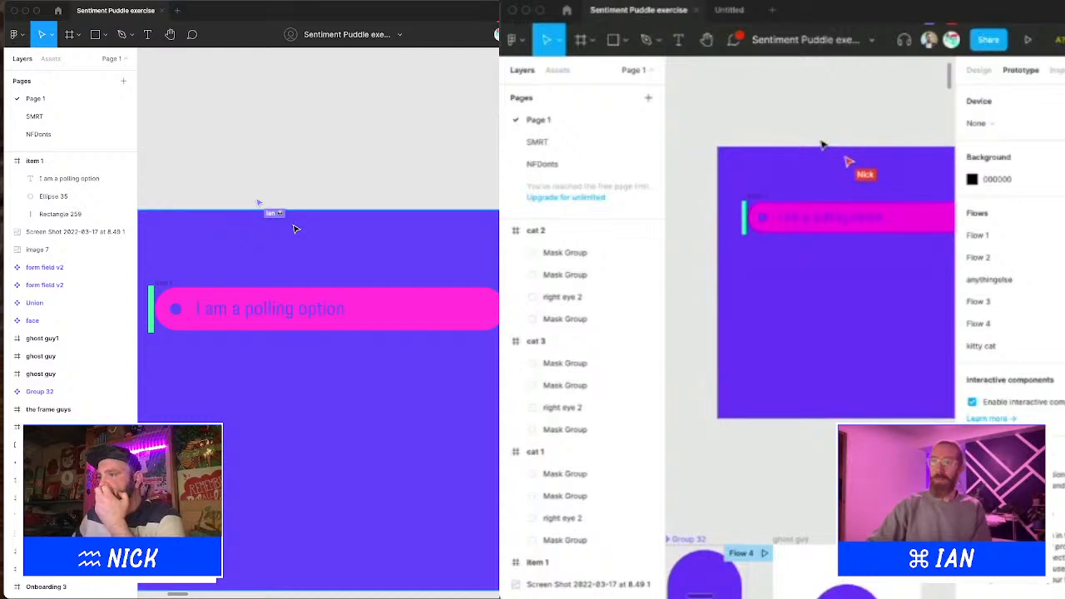
{"action": "scroll", "coordinate": [822, 144], "scroll_direction": "right", "scroll_amount": 1}
{"action": "scroll", "coordinate": [822, 144], "scroll_direction": "left", "scroll_amount": 1}
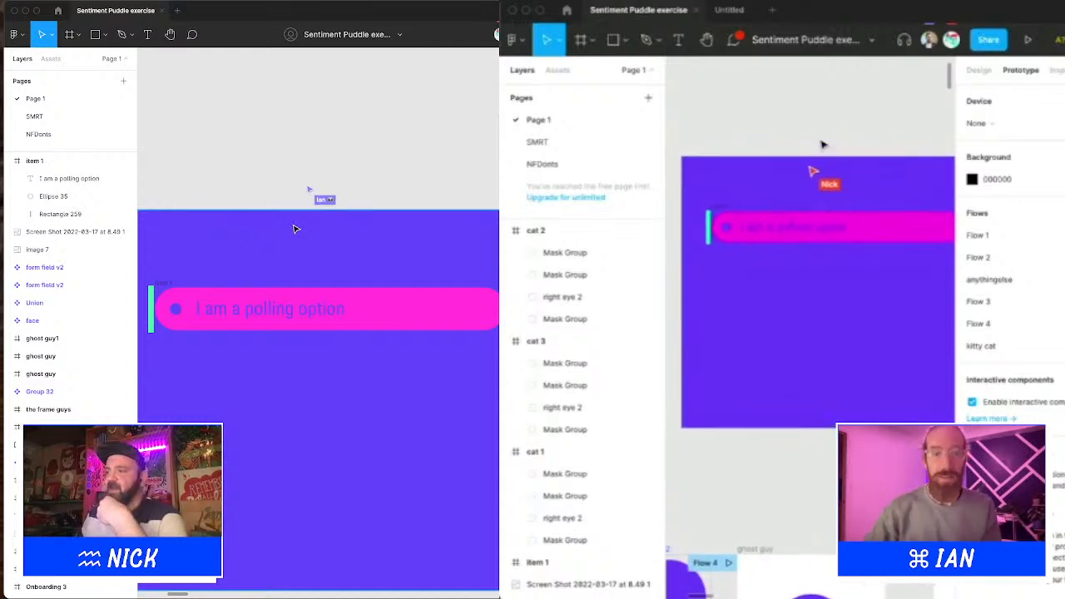
Step: Extend the purple background panel upward to about 1422 px tall, leaving more room above the polling option
{"action": "scroll", "coordinate": [822, 144], "scroll_direction": "down", "scroll_amount": 1}
{"action": "left_click_drag", "start_coordinate": [309, 210], "coordinate": [342, 85]}
{"action": "left_click", "coordinate": [346, 78]}
{"action": "scroll", "coordinate": [356, 129], "scroll_direction": "down", "scroll_amount": 3}
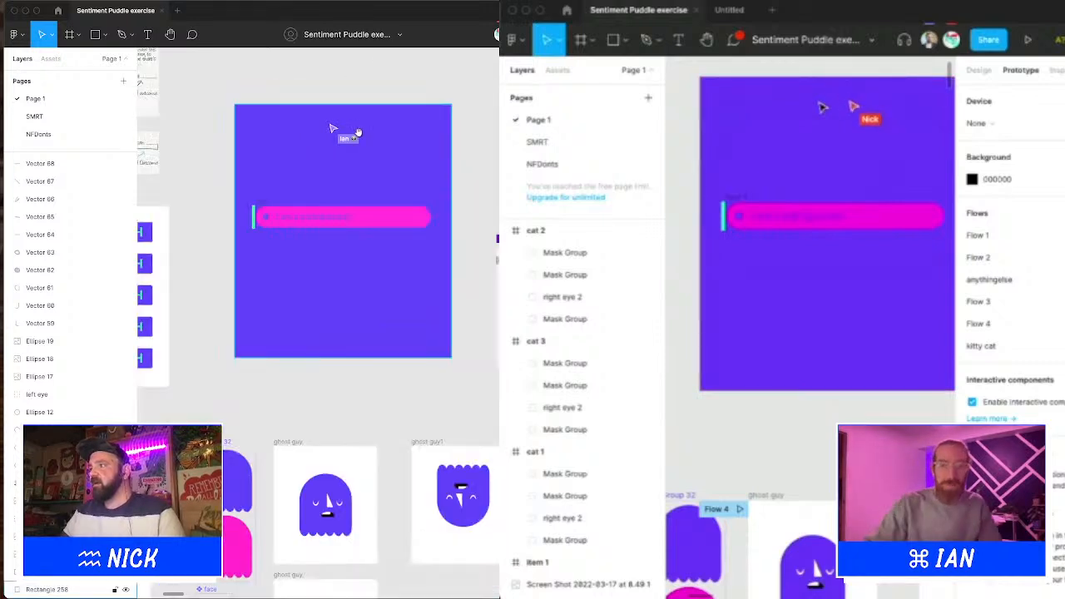
{"action": "scroll", "coordinate": [822, 106], "scroll_direction": "down", "scroll_amount": 1}
{"action": "key", "text": "z"}
{"action": "scroll", "coordinate": [821, 107], "scroll_direction": "up", "scroll_amount": 1}
{"action": "left_click_drag", "start_coordinate": [222, 100], "coordinate": [470, 360]}
{"action": "key", "text": "space"}
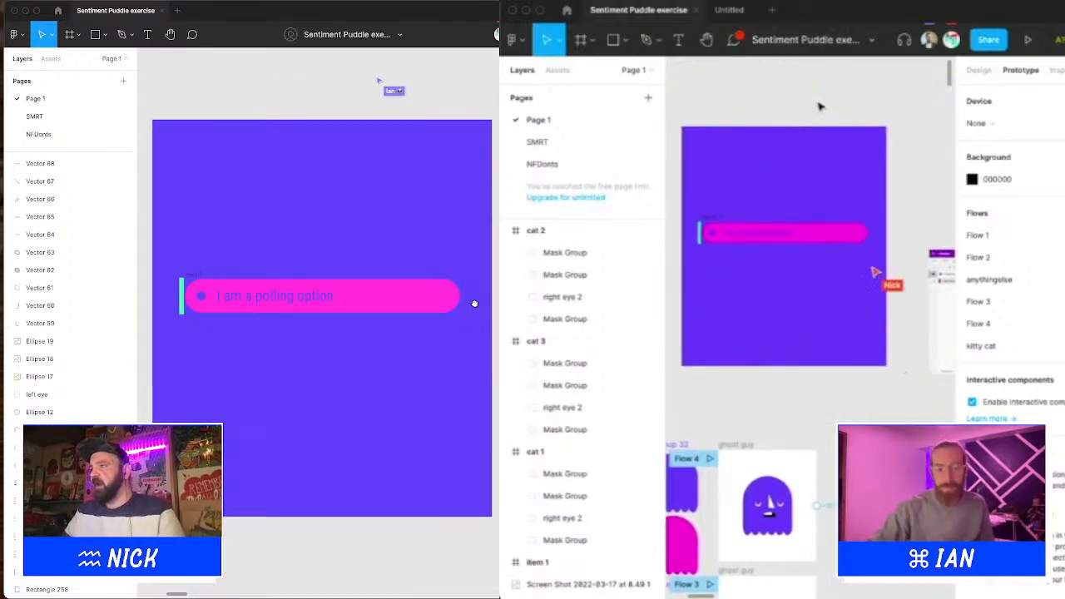
{"action": "scroll", "coordinate": [818, 106], "scroll_direction": "left", "scroll_amount": 1}
{"action": "left_click_drag", "start_coordinate": [475, 304], "coordinate": [475, 316]}
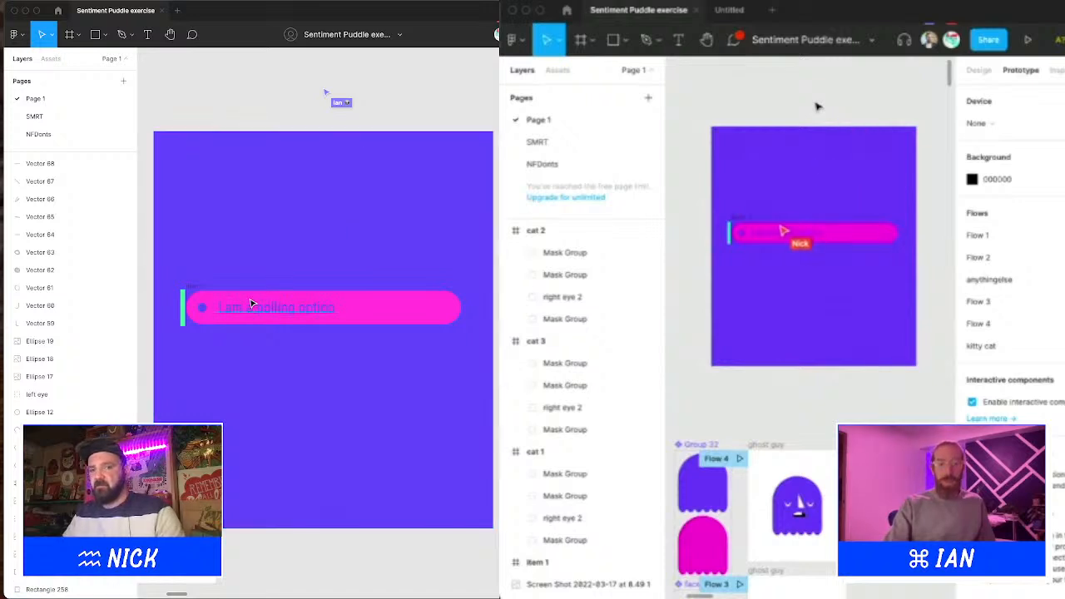
Step: Enlarge the round bullet in the polling option to about 57 × 59 px
{"action": "left_click_drag", "start_coordinate": [172, 283], "coordinate": [260, 366]}
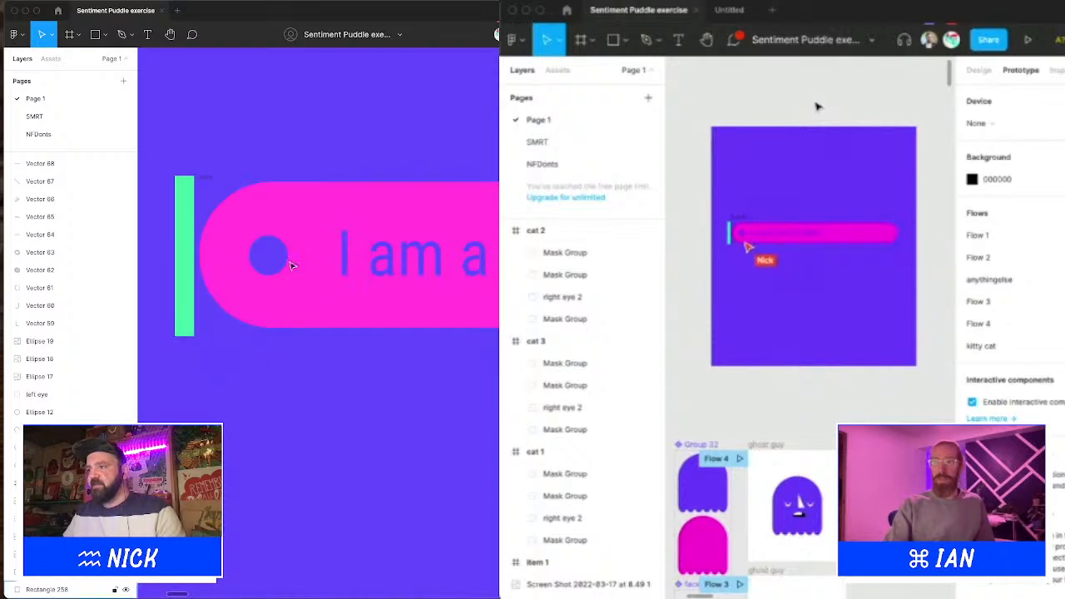
{"action": "left_click", "coordinate": [274, 257]}
{"action": "mouse_move", "coordinate": [285, 257]}
{"action": "left_mouse_down"}
{"action": "mouse_move", "coordinate": [321, 259]}
{"action": "mouse_move", "coordinate": [293, 256]}
{"action": "left_mouse_up"}
{"action": "scroll", "coordinate": [454, 277], "scroll_direction": "down", "scroll_amount": 8}
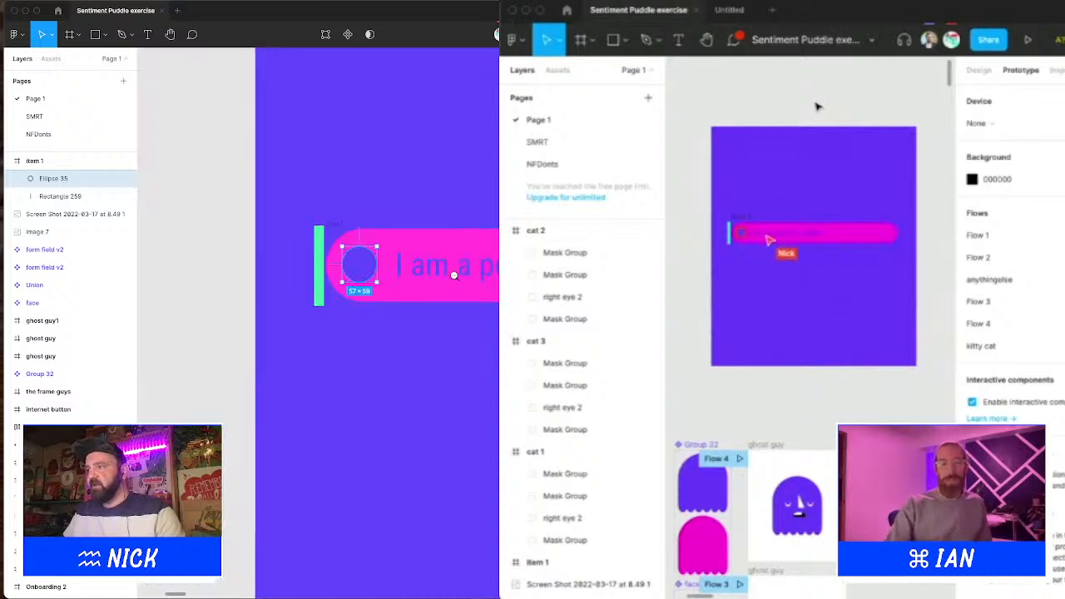
{"action": "left_click_drag", "start_coordinate": [441, 273], "coordinate": [237, 259]}
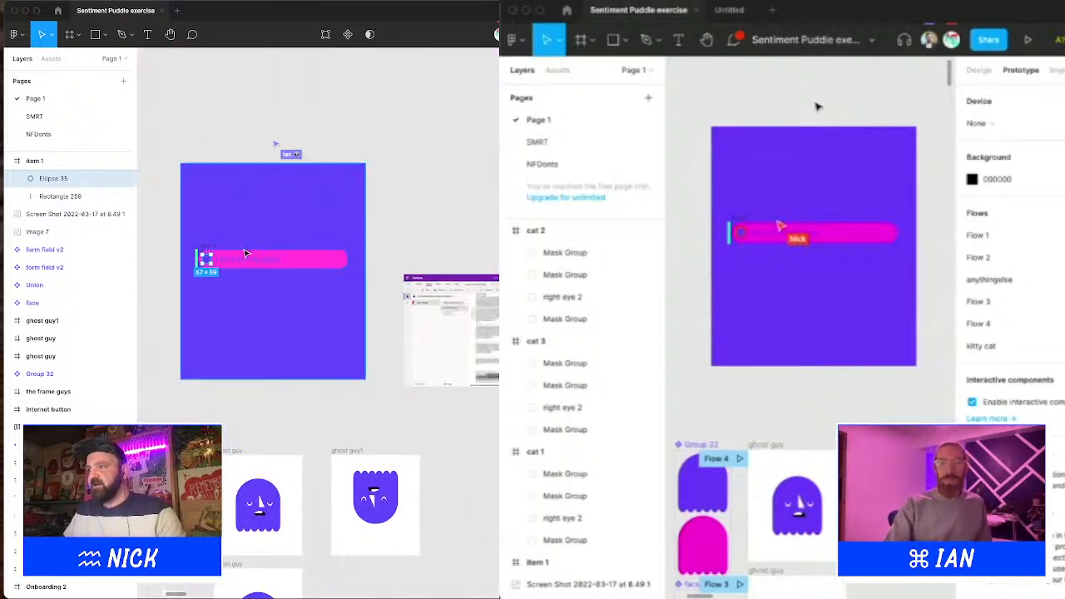
{"action": "left_click", "coordinate": [387, 247]}
Step: Draw a rectangle about 1043 × 683 px over the upper part of the purple background panel
{"action": "key", "text": "z"}
{"action": "left_click_drag", "start_coordinate": [158, 147], "coordinate": [420, 411]}
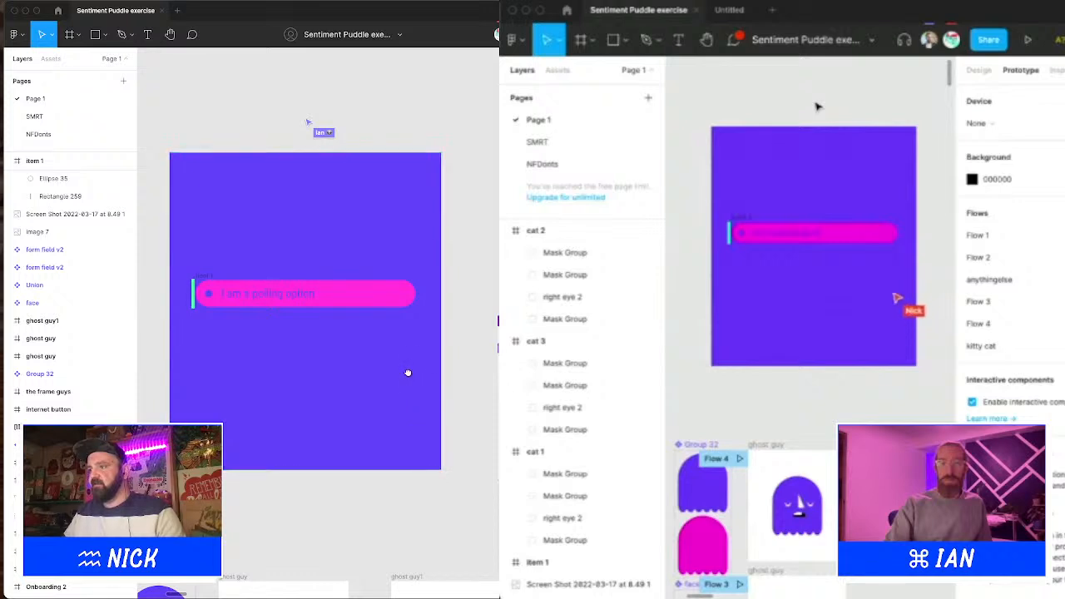
{"action": "scroll", "coordinate": [407, 372], "scroll_direction": "up", "scroll_amount": 1}
{"action": "left_click", "coordinate": [98, 34]}
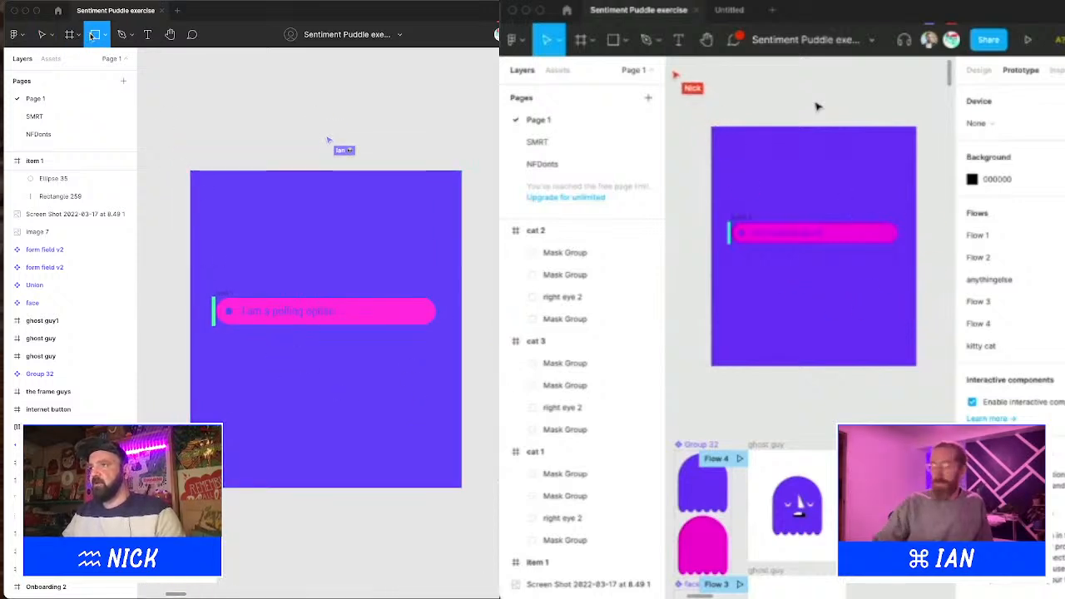
{"action": "left_click", "coordinate": [104, 35]}
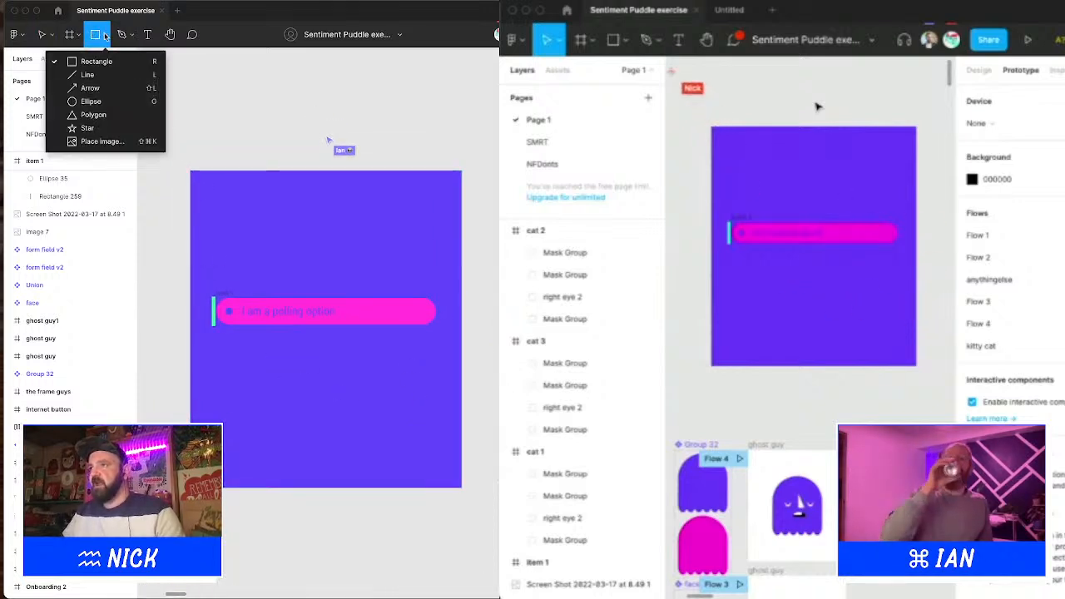
{"action": "left_click", "coordinate": [95, 60]}
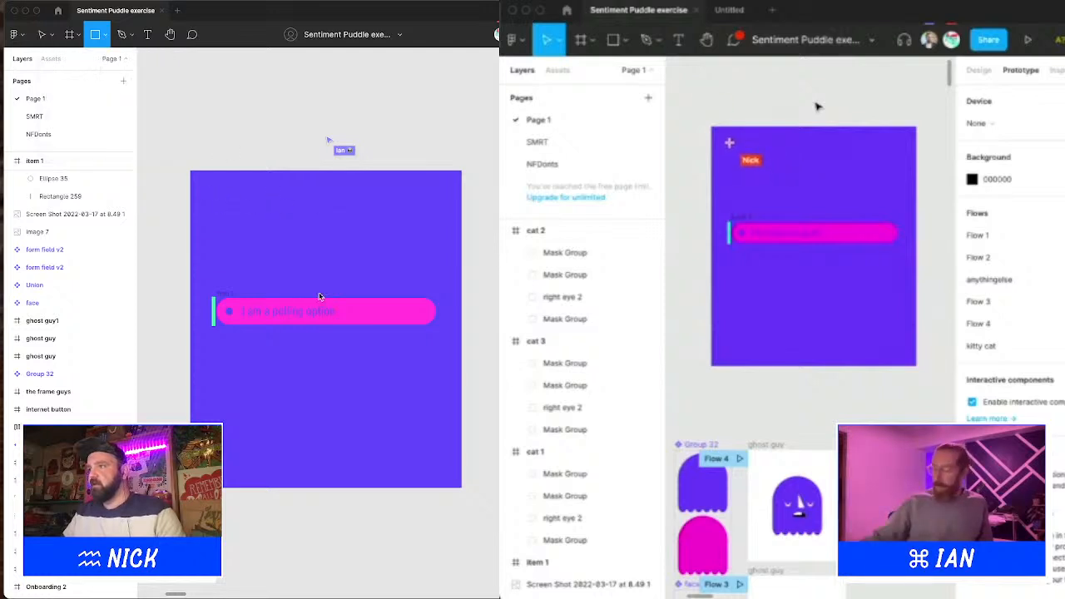
{"action": "mouse_move", "coordinate": [218, 192]}
{"action": "left_mouse_down"}
{"action": "mouse_move", "coordinate": [475, 435]}
{"action": "mouse_move", "coordinate": [447, 466]}
{"action": "mouse_move", "coordinate": [436, 454]}
{"action": "mouse_move", "coordinate": [449, 451]}
{"action": "mouse_move", "coordinate": [449, 342]}
{"action": "left_mouse_up"}
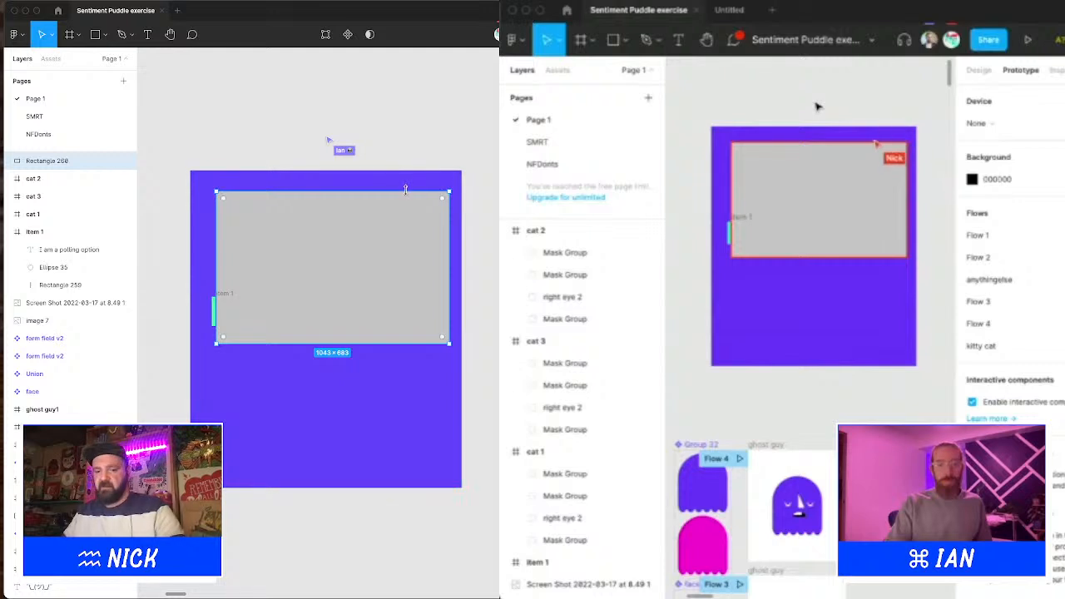
Step: Fill the new rectangle with the sampled background purple, adjusted to the darker shade 5A1FD8
{"action": "key", "text": "i"}
{"action": "left_click", "coordinate": [437, 175]}
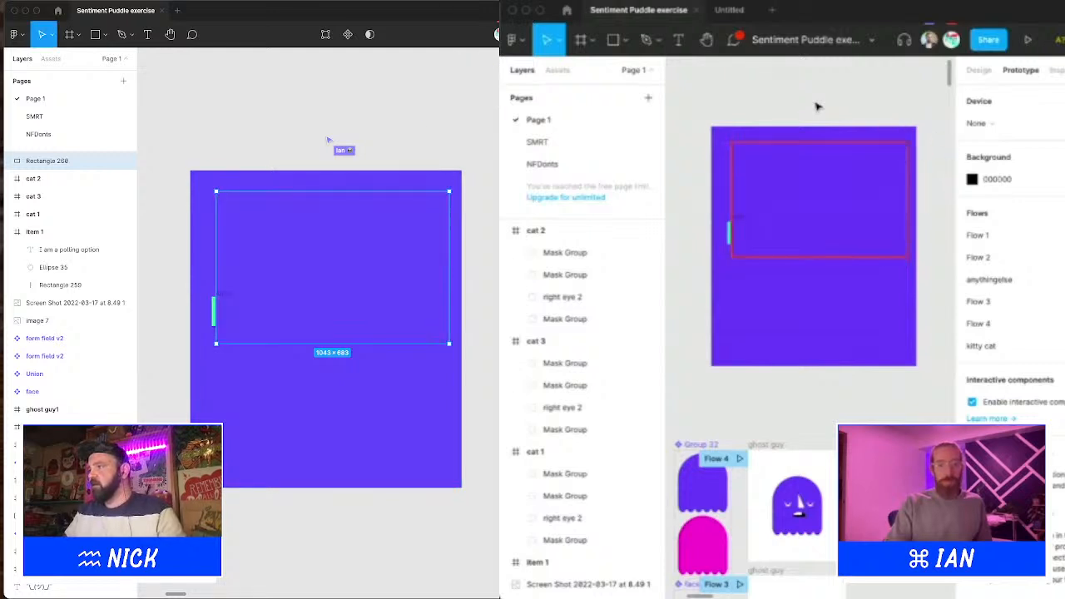
{"action": "left_click", "coordinate": [497, 276]}
{"action": "left_click_drag", "start_coordinate": [489, 260], "coordinate": [498, 267]}
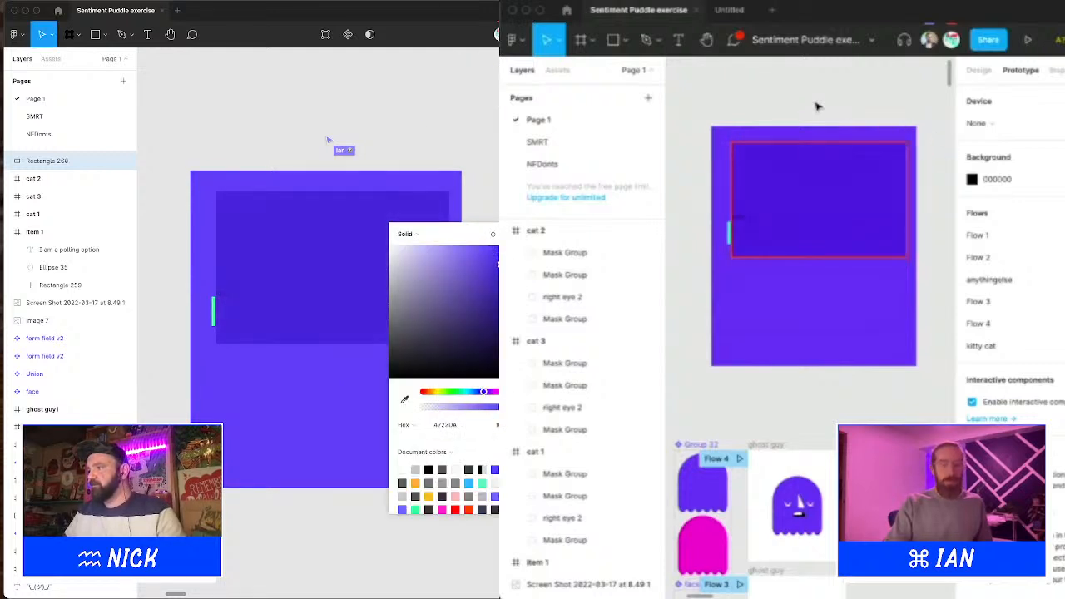
{"action": "left_click", "coordinate": [486, 395]}
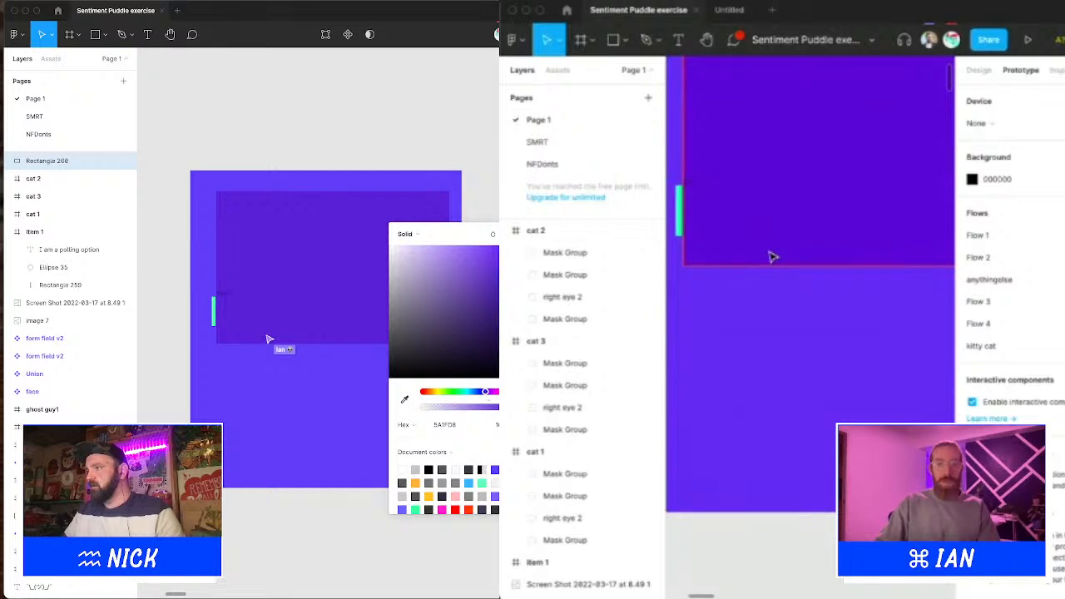
Step: Recolor the large background panel with the dark rectangle's purple, adjusted to a brighter shade
{"action": "left_click", "coordinate": [397, 180]}
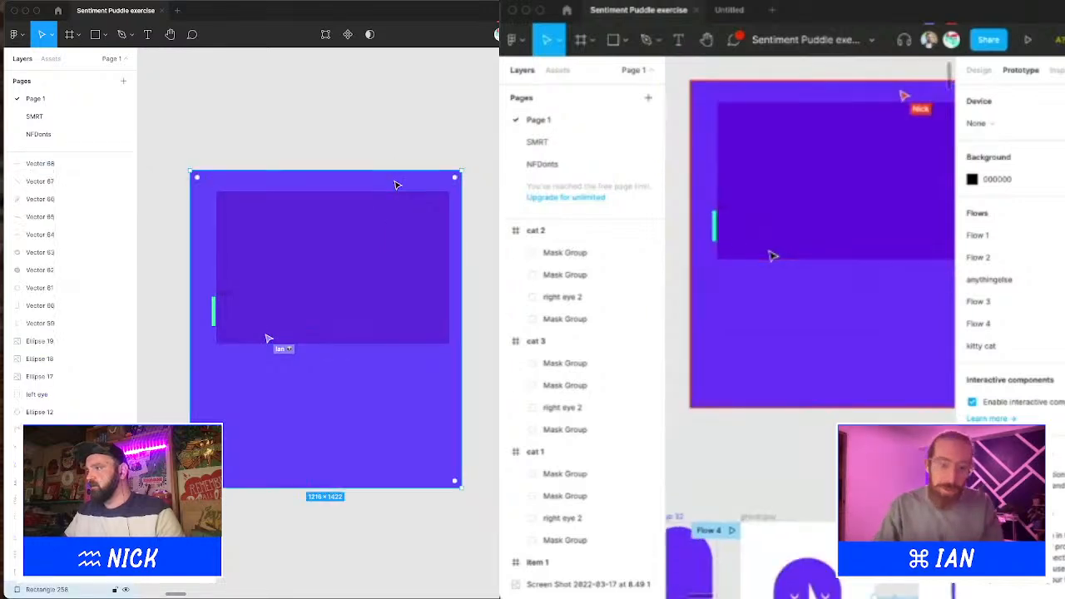
{"action": "key", "text": "i"}
{"action": "left_click", "coordinate": [406, 229]}
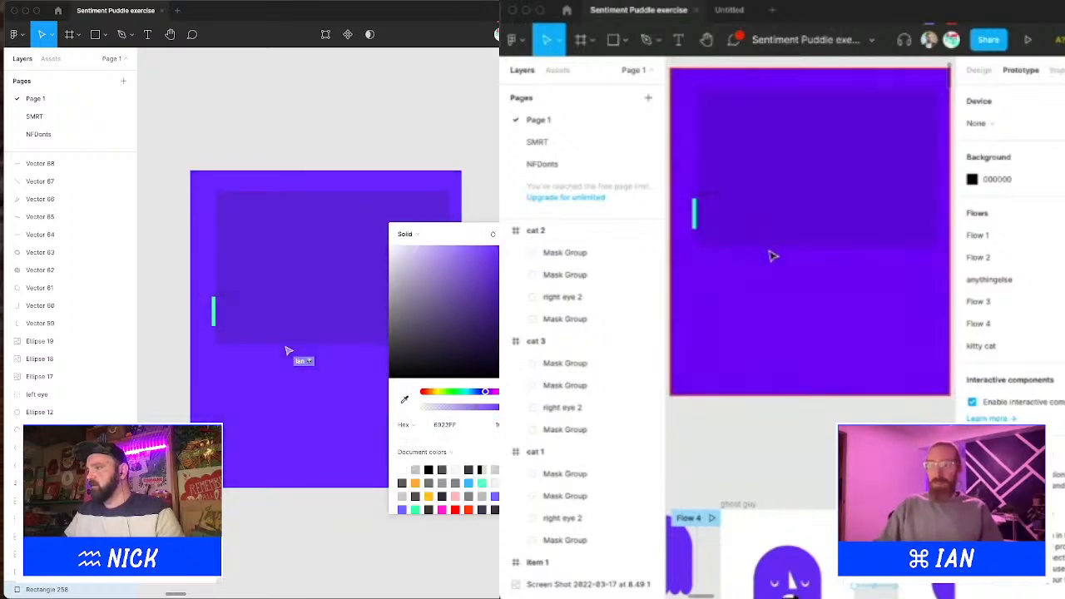
{"action": "key", "text": "Escape"}
{"action": "key", "text": "]"}
{"action": "key", "text": "["}
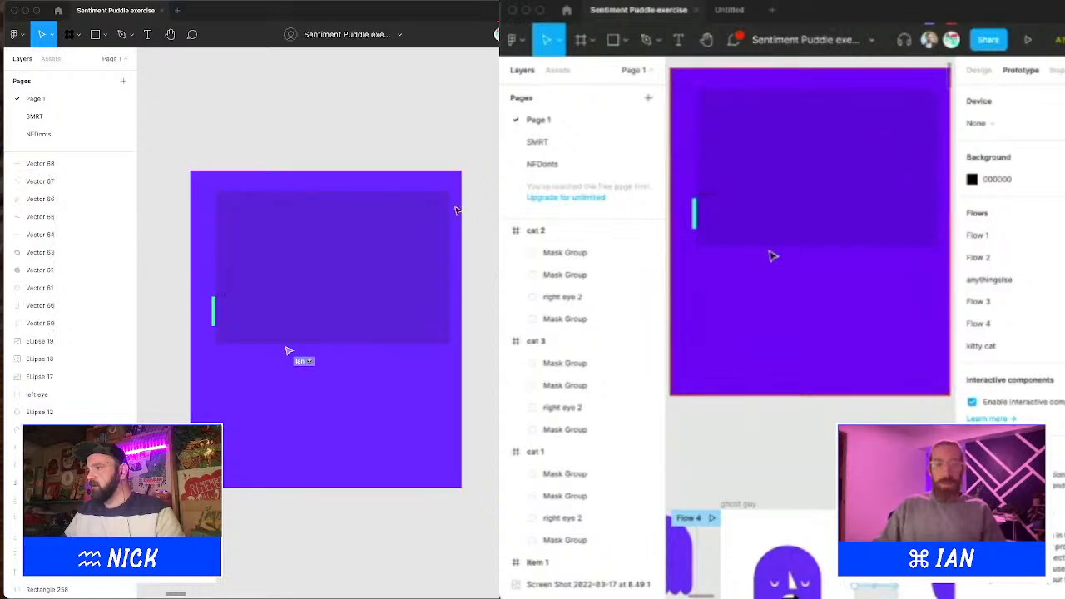
Step: Move the dark purple rectangle slightly so it is centered horizontally in the background panel
{"action": "left_click_drag", "start_coordinate": [388, 238], "coordinate": [381, 235]}
{"action": "scroll", "coordinate": [791, 420], "scroll_direction": "up", "scroll_amount": 1}
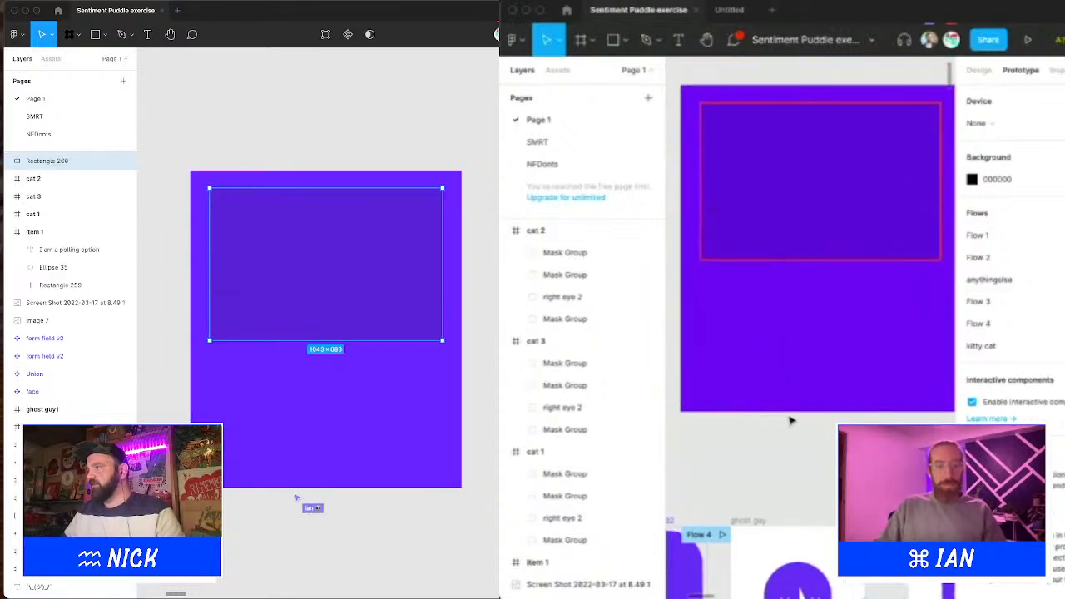
{"action": "scroll", "coordinate": [791, 420], "scroll_direction": "up", "scroll_amount": 2}
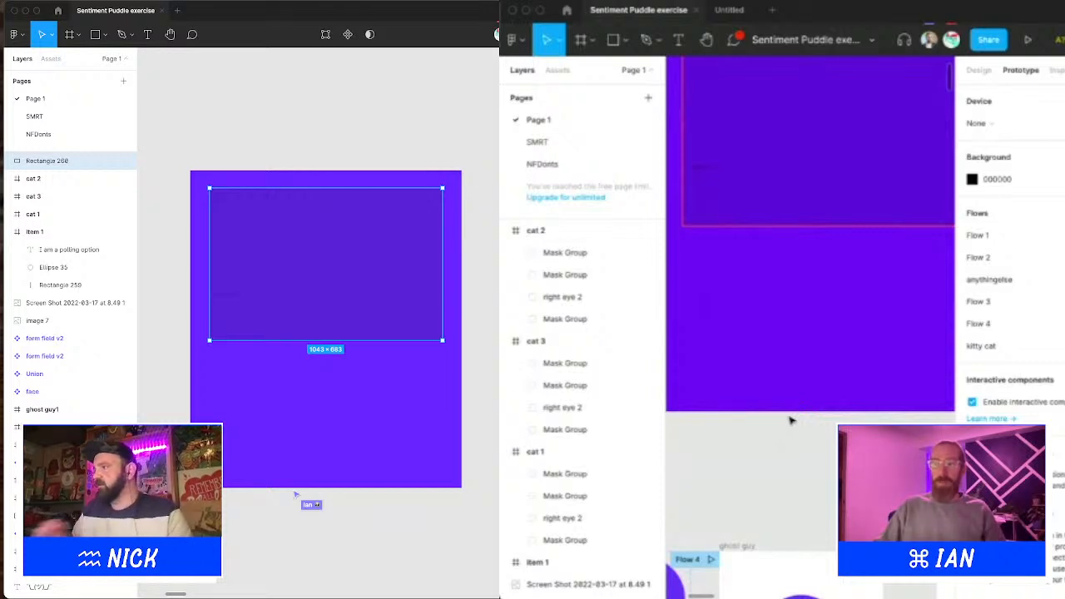
{"action": "scroll", "coordinate": [775, 281], "scroll_direction": "up", "scroll_amount": 3}
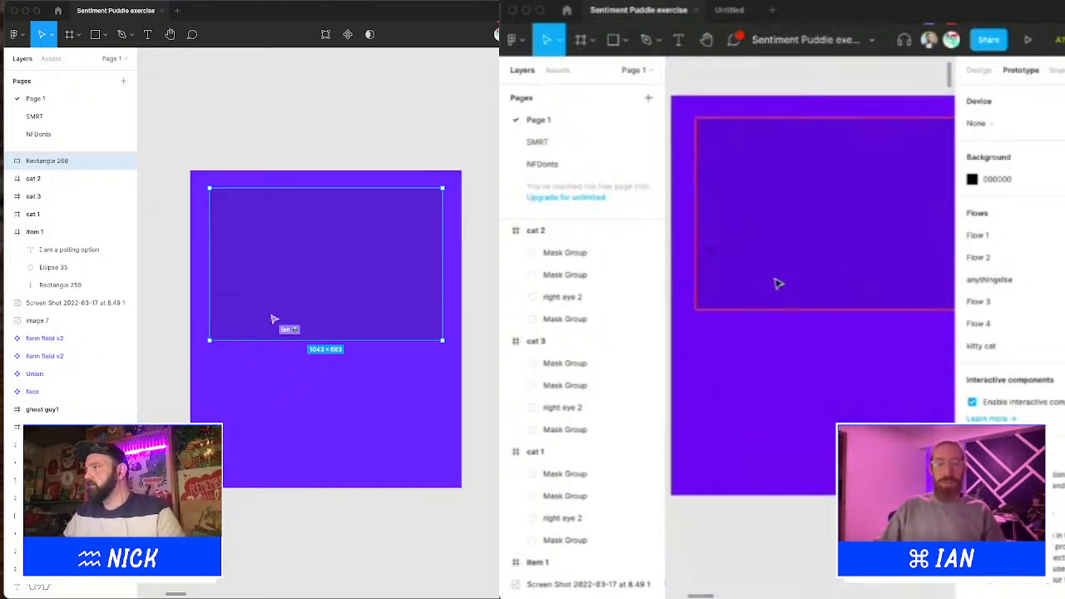
{"action": "scroll", "coordinate": [774, 283], "scroll_direction": "down", "scroll_amount": 1}
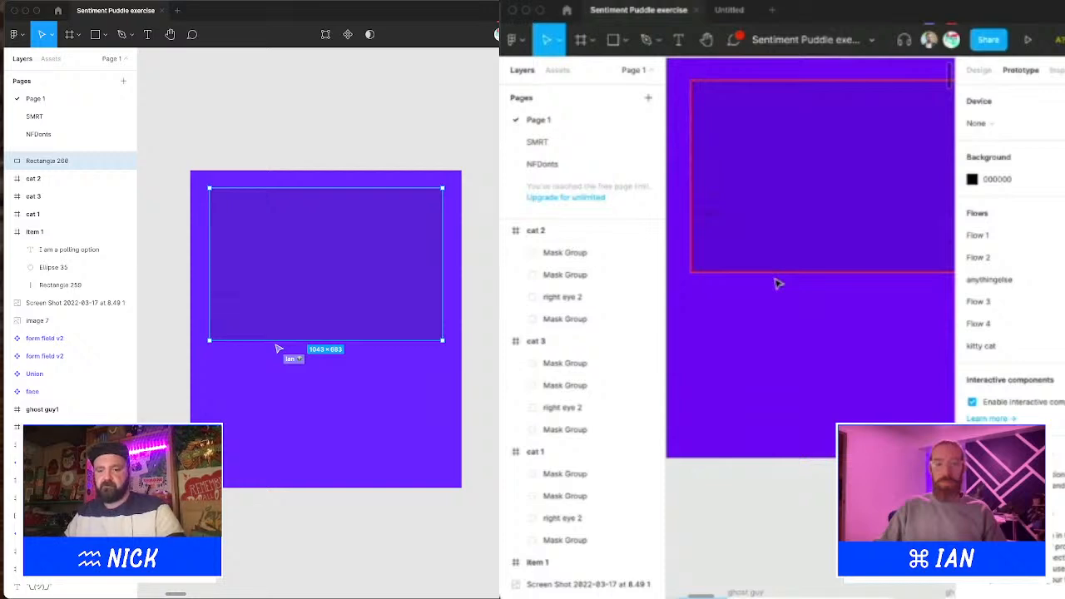
{"action": "scroll", "coordinate": [775, 282], "scroll_direction": "down", "scroll_amount": 1}
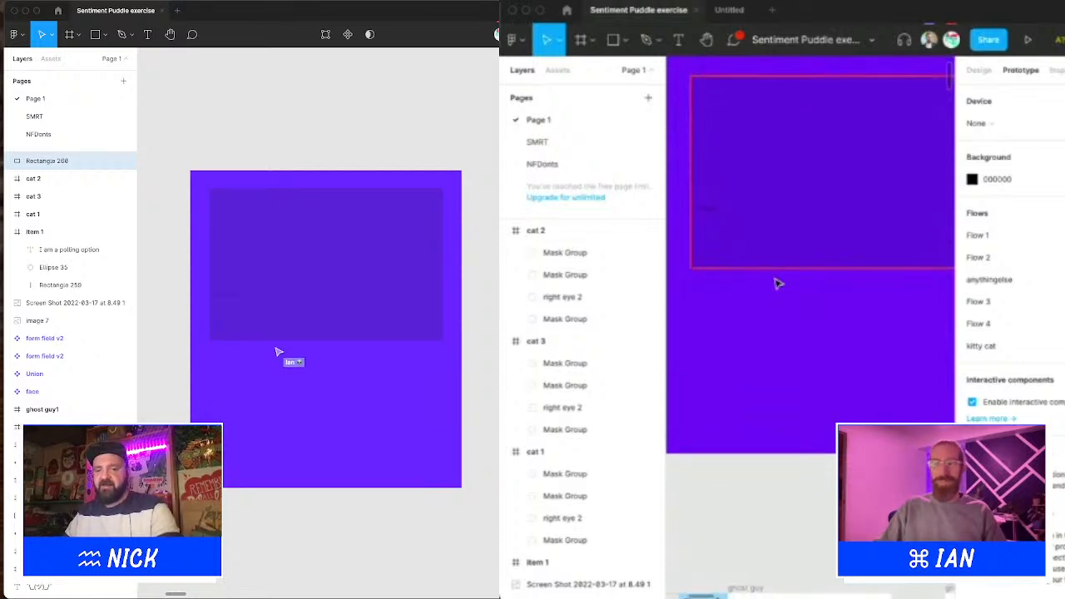
Step: Shorten the dark purple rectangle to about 412 px tall by raising its lower edge above the polling option
{"action": "left_click", "coordinate": [399, 105]}
{"action": "left_click", "coordinate": [363, 230]}
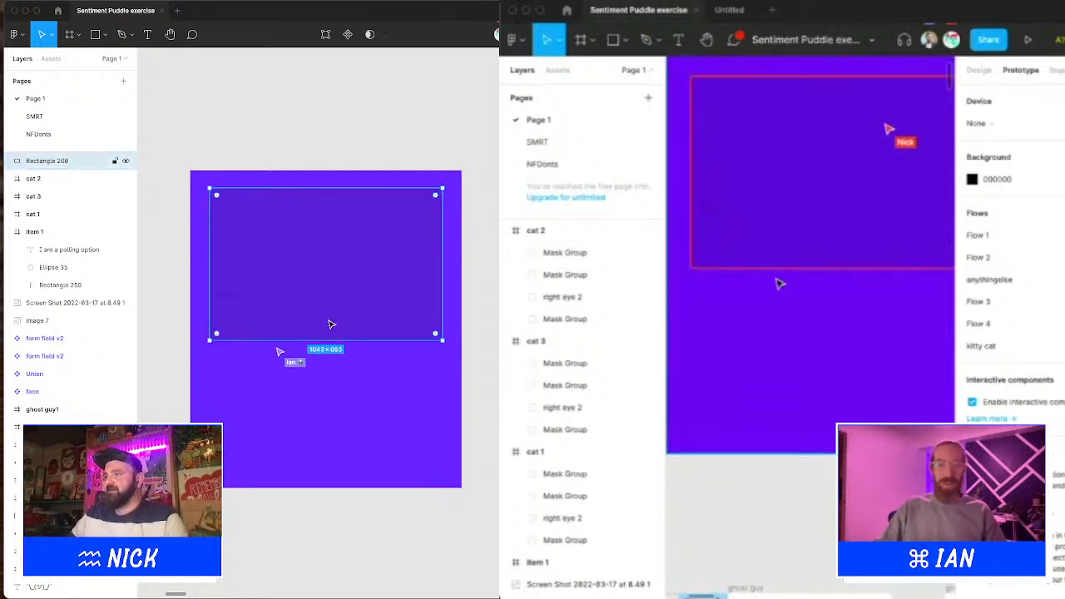
{"action": "scroll", "coordinate": [774, 279], "scroll_direction": "down", "scroll_amount": 2}
{"action": "left_click_drag", "start_coordinate": [326, 340], "coordinate": [324, 280]}
{"action": "scroll", "coordinate": [778, 283], "scroll_direction": "up", "scroll_amount": 1}
{"action": "scroll", "coordinate": [779, 283], "scroll_direction": "down", "scroll_amount": 1}
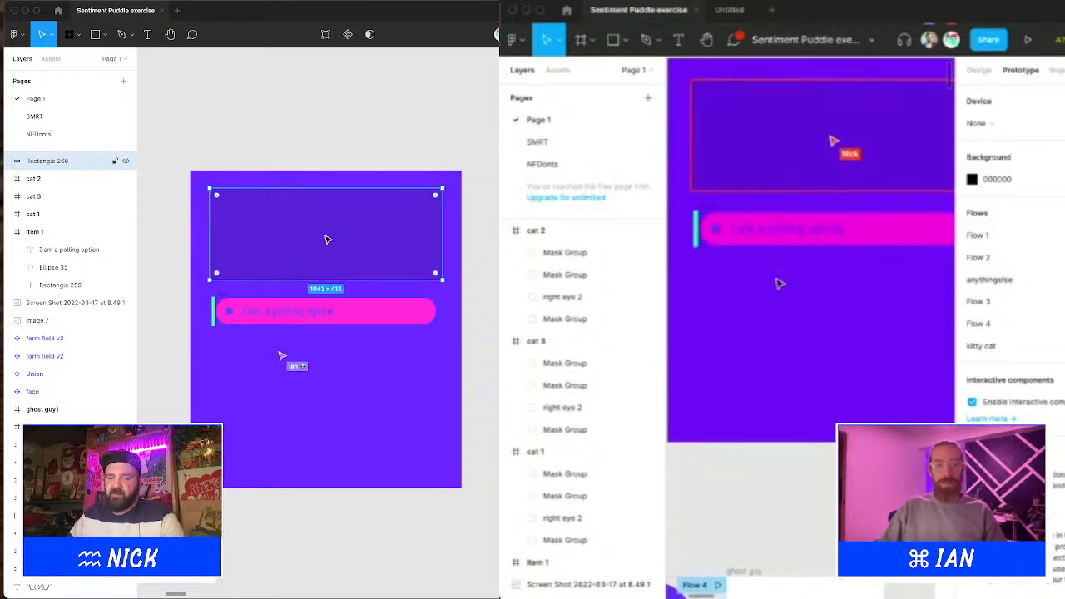
Step: Add a copy of the dark rectangle directly below it, about 1043 × 748 px, and fill the copy white
{"action": "key", "text": "super+v"}
{"action": "left_click_drag", "start_coordinate": [338, 188], "coordinate": [344, 446]}
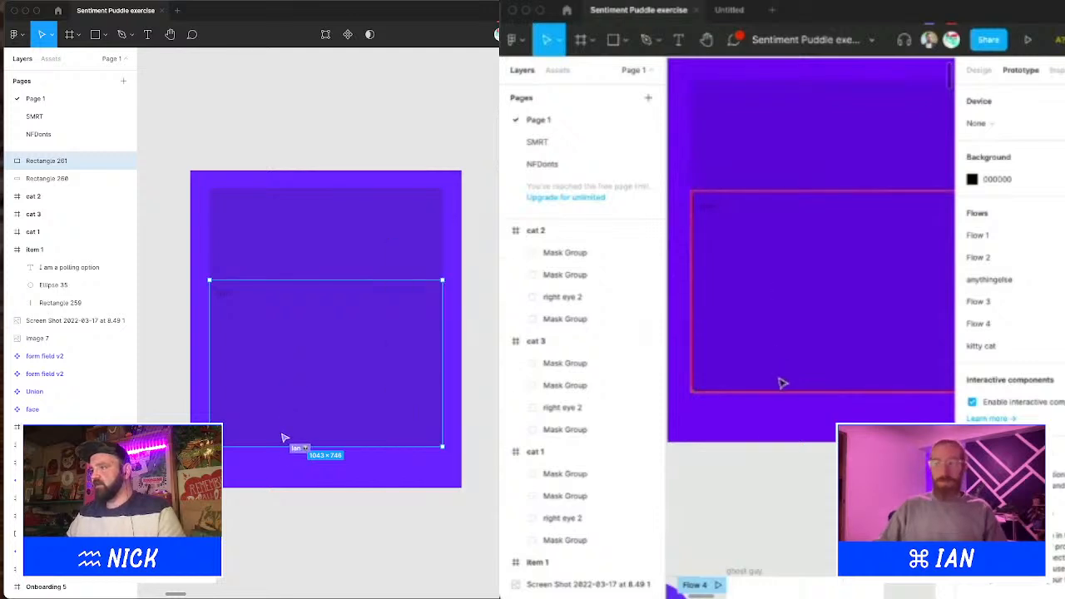
{"action": "left_click_drag", "start_coordinate": [413, 288], "coordinate": [311, 178]}
{"action": "left_click", "coordinate": [295, 143]}
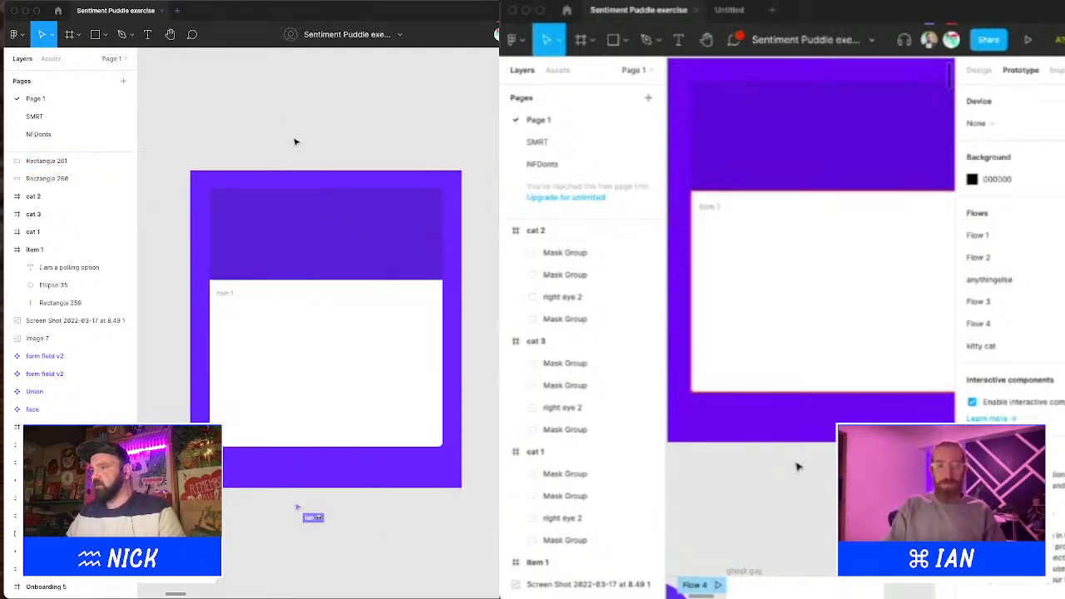
Step: Send the dark rectangle, the white rectangle and the purple background panel behind the polling option
{"action": "left_click", "coordinate": [371, 311]}
{"action": "left_click", "coordinate": [368, 242], "text": "shift"}
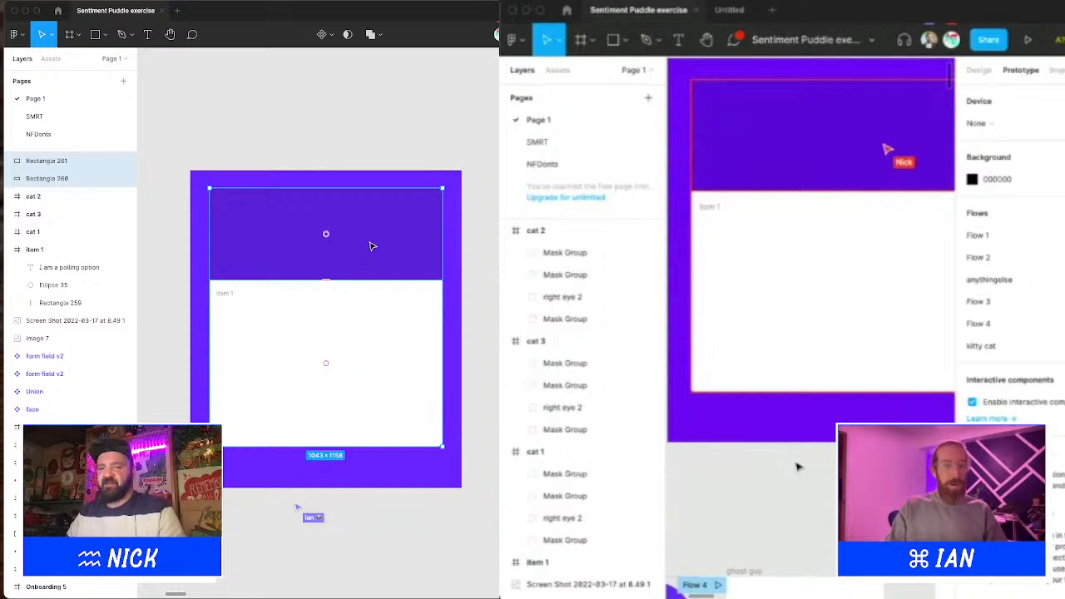
{"action": "left_click", "coordinate": [403, 175]}
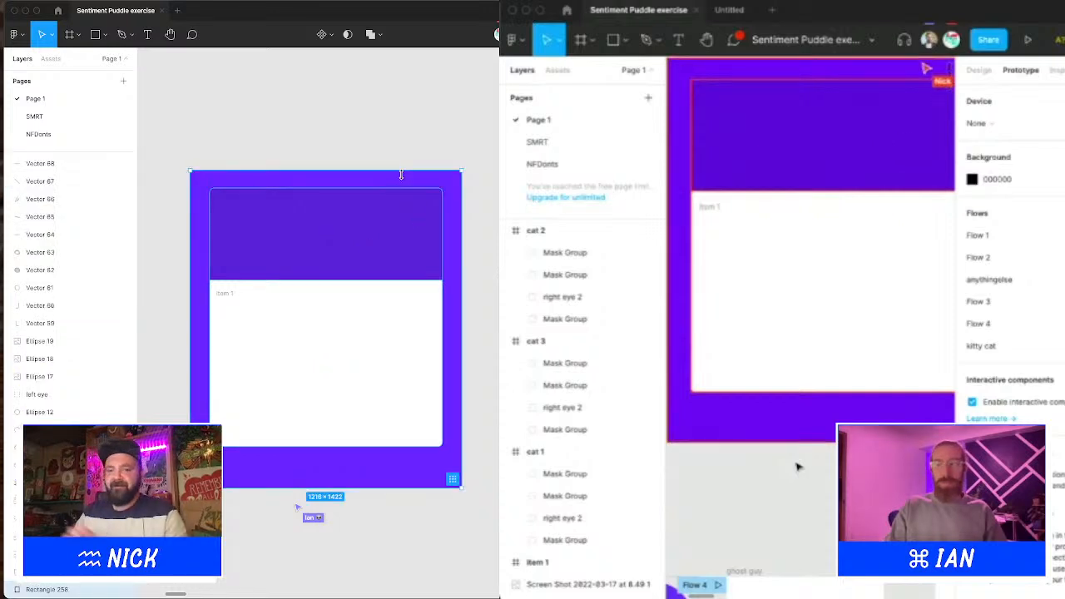
{"action": "key", "text": "["}
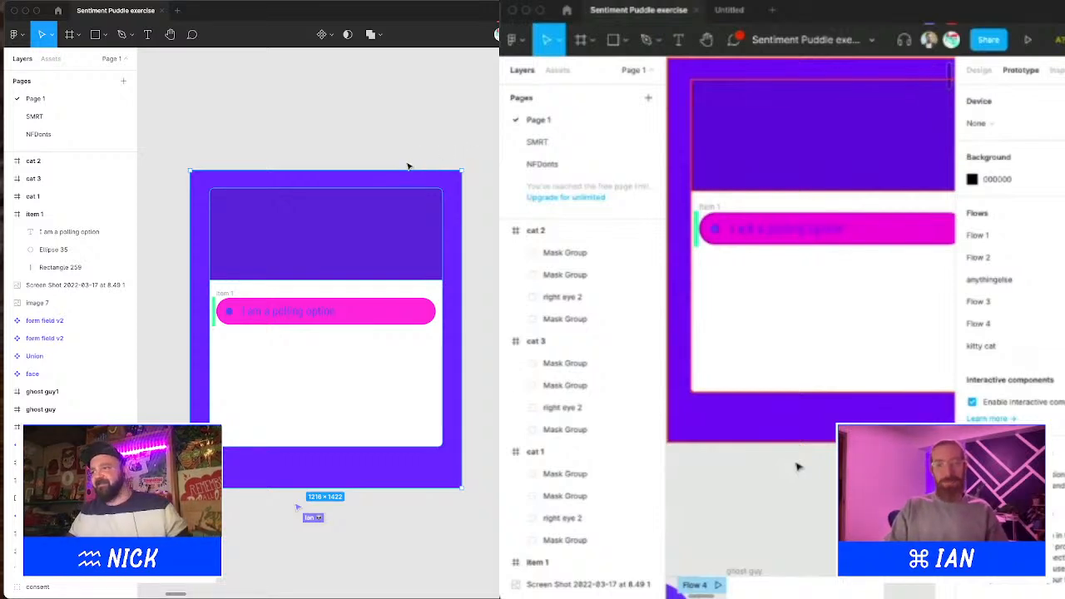
{"action": "left_click", "coordinate": [375, 159]}
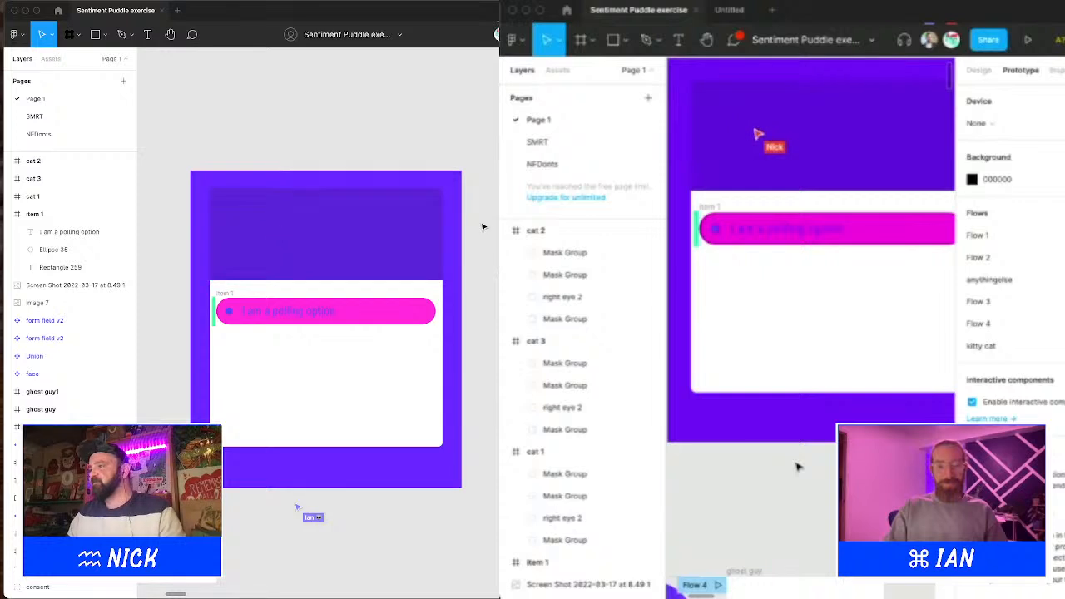
Step: Extend the purple background panel upward to leave more space above the dark header rectangle
{"action": "left_click", "coordinate": [376, 175]}
{"action": "left_click_drag", "start_coordinate": [374, 171], "coordinate": [367, 143]}
{"action": "key", "text": "Escape"}
Step: Draw a text box inside the dark header rectangle, leaving a small margin on every side
{"action": "key", "text": "t"}
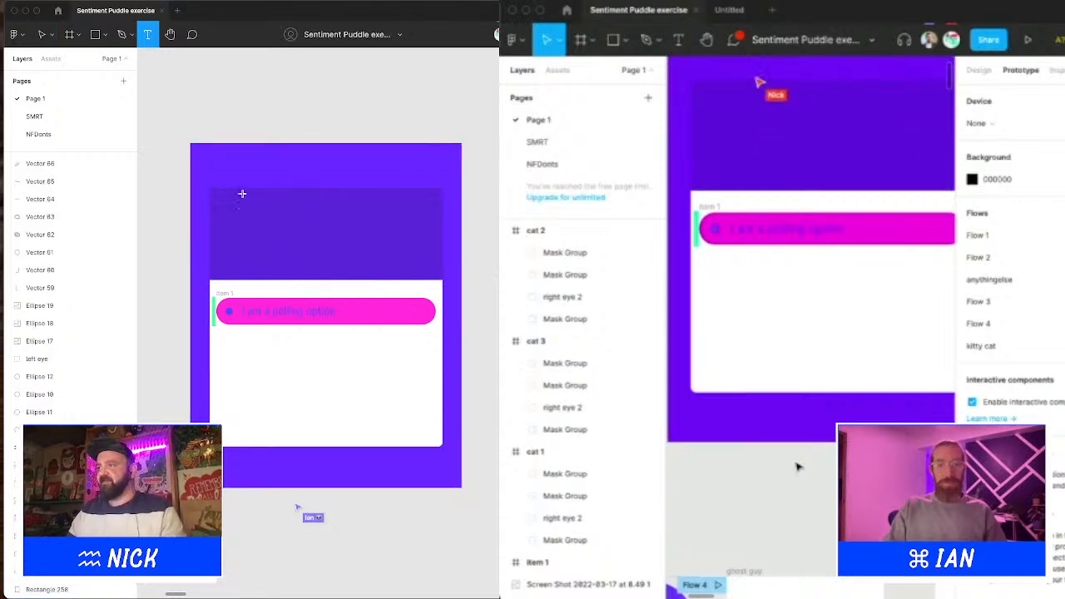
{"action": "left_click_drag", "start_coordinate": [221, 200], "coordinate": [432, 272]}
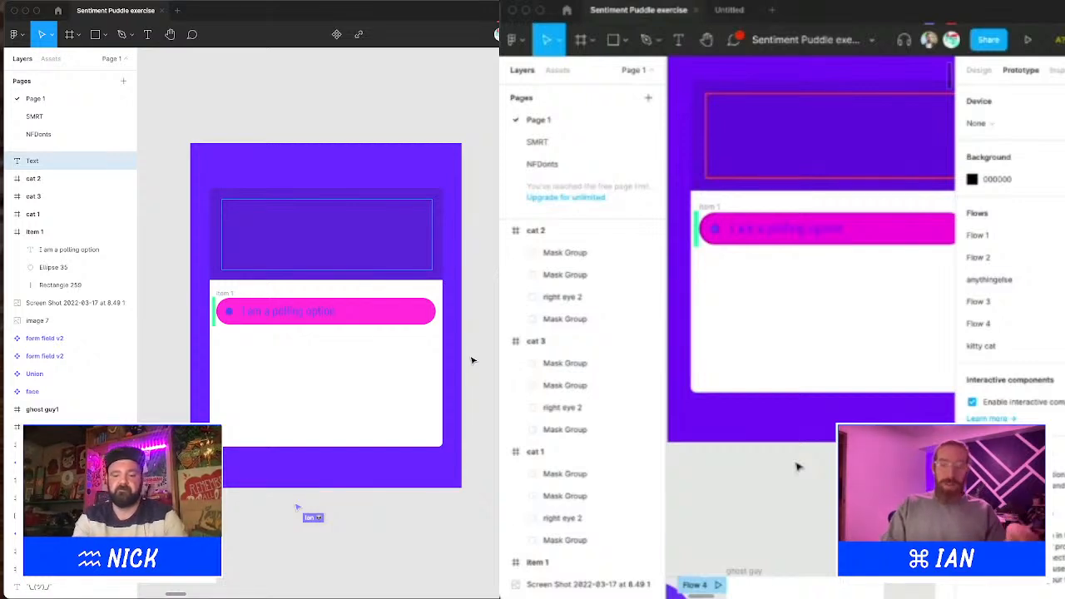
{"action": "type", "text": "Exactly how lonn"}
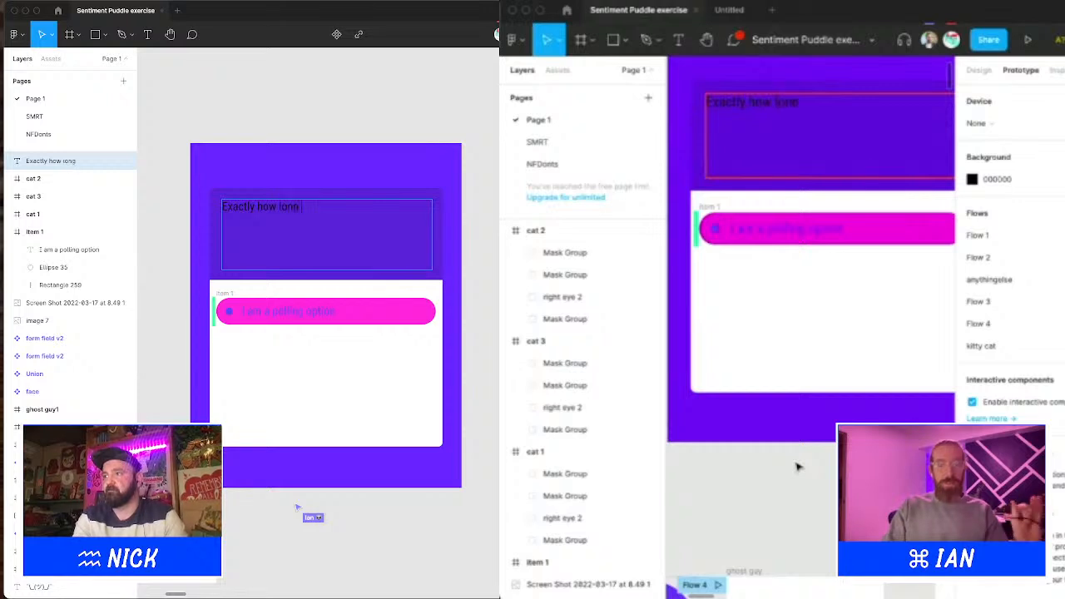
{"action": "key", "text": "super+a"}
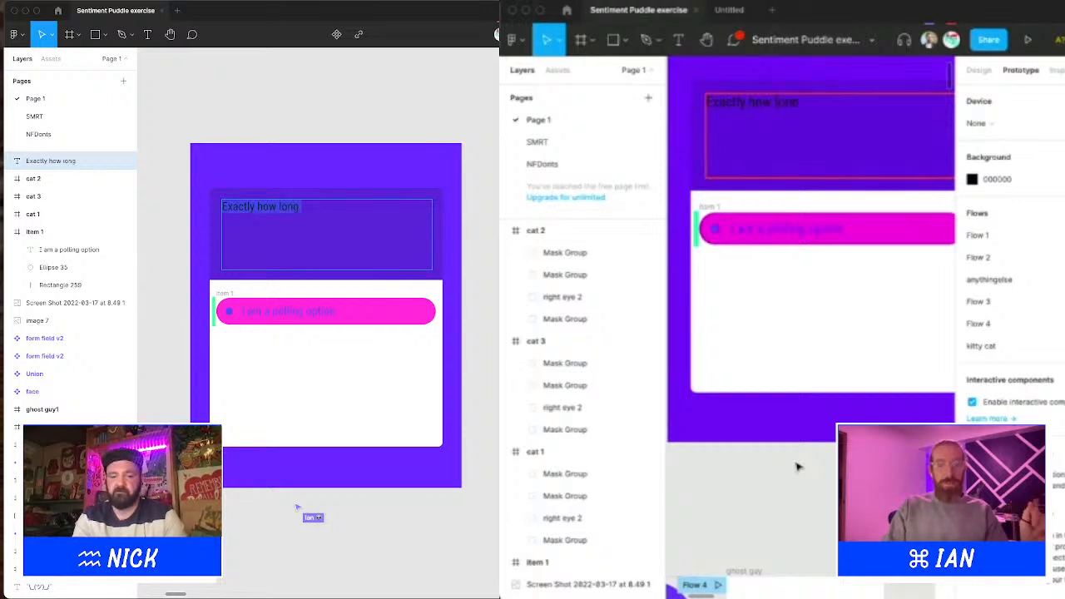
{"action": "key", "text": "BackSpace"}
Step: Enter the question "In HEX code format, what is the colour of Sonic the Hedgehog?" in the header text box
{"action": "type", "text": "In HEX c"}
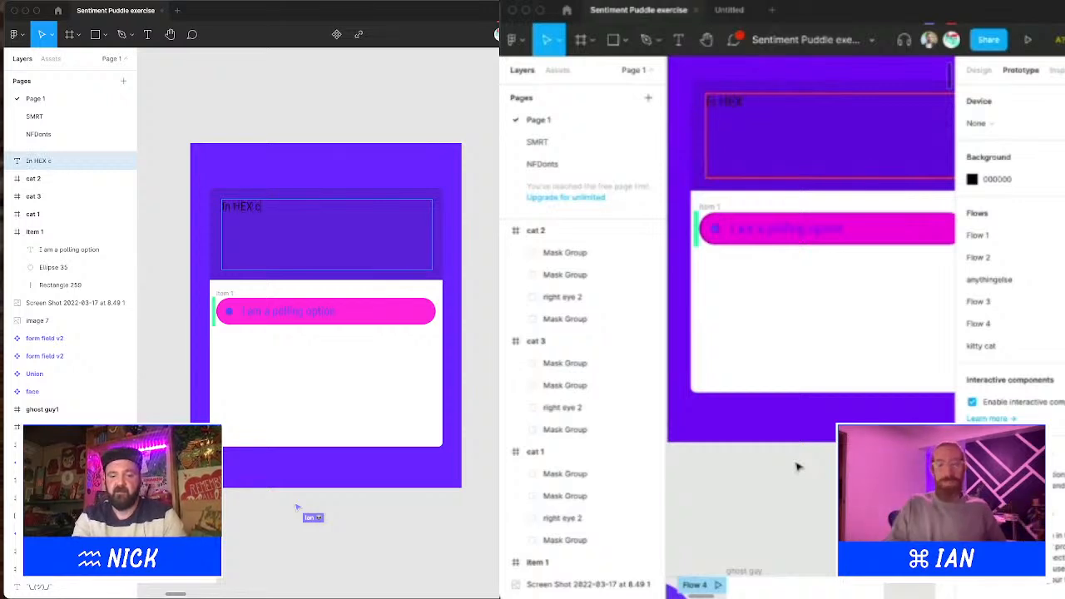
{"action": "type", "text": "ode format"}
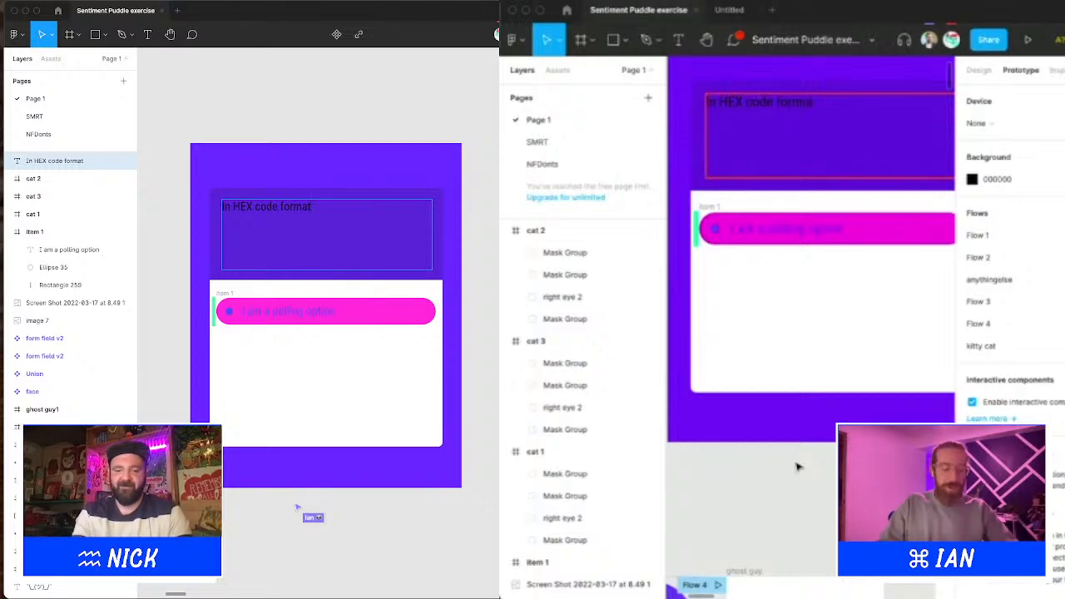
{"action": "type", "text": ", what is the colour of Sonic"}
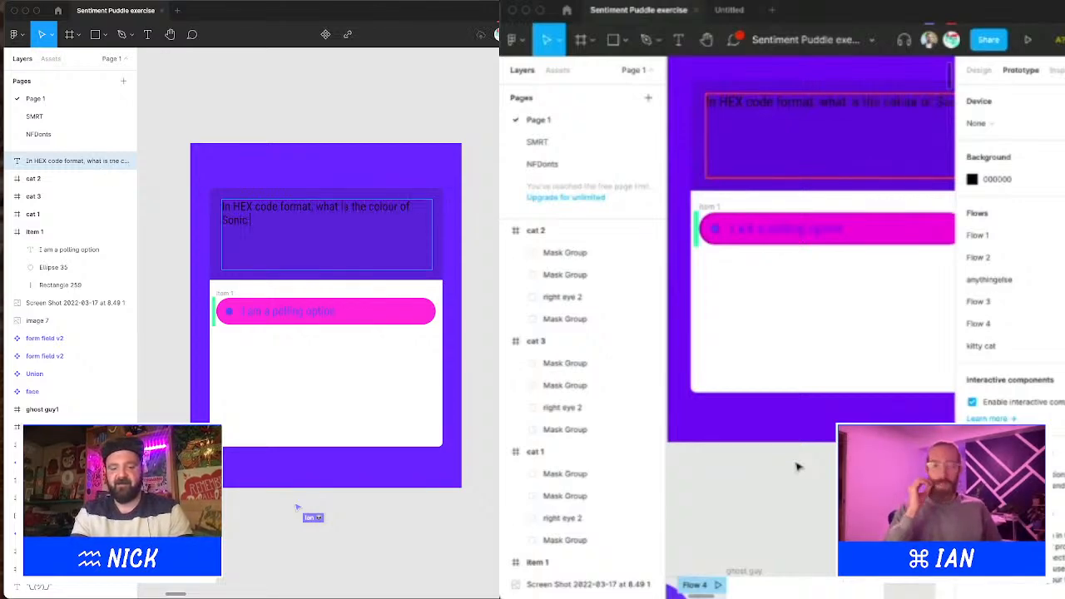
{"action": "type", "text": " the Hed"}
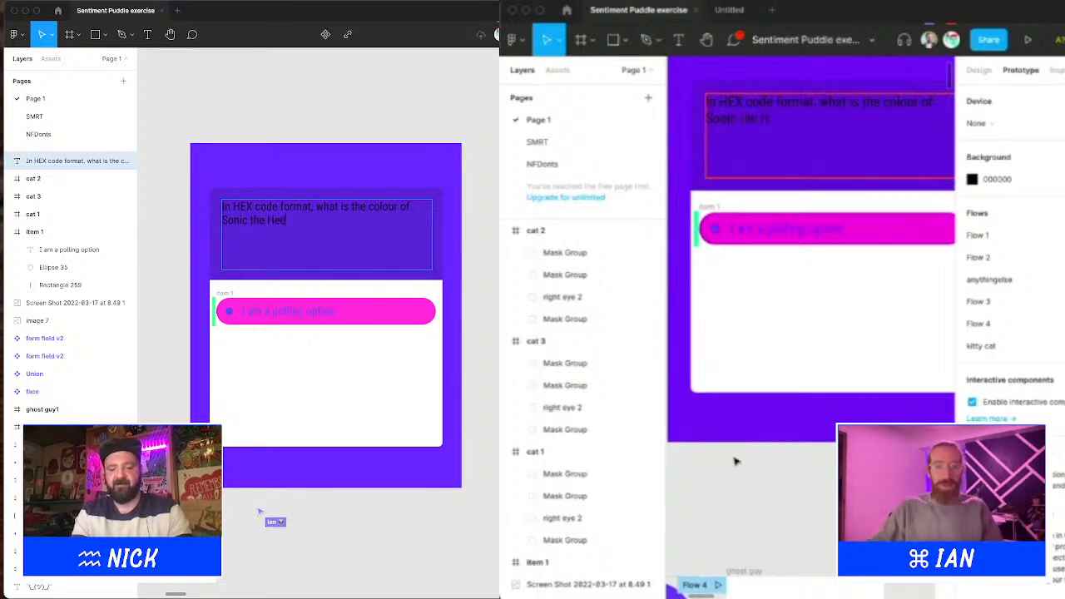
{"action": "type", "text": "gehog?"}
{"action": "scroll", "coordinate": [786, 336], "scroll_direction": "down", "scroll_amount": 5}
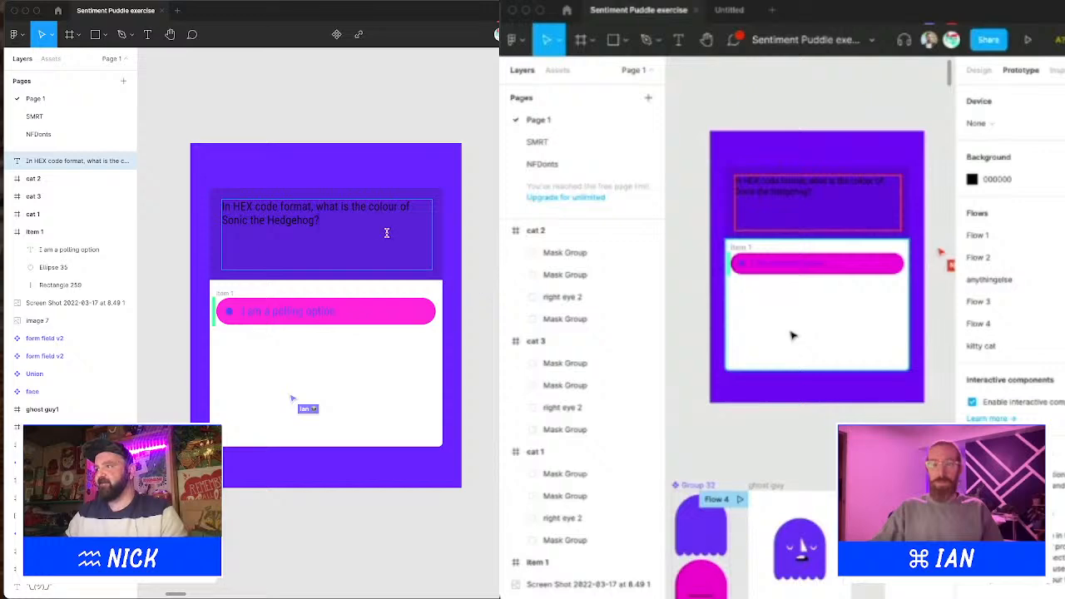
Step: Insert the word "exact" before "colour" in the header question
{"action": "scroll", "coordinate": [792, 336], "scroll_direction": "up", "scroll_amount": 5}
{"action": "left_click", "coordinate": [366, 208]}
{"action": "scroll", "coordinate": [792, 335], "scroll_direction": "up", "scroll_amount": 2}
{"action": "type", "text": "ex"}
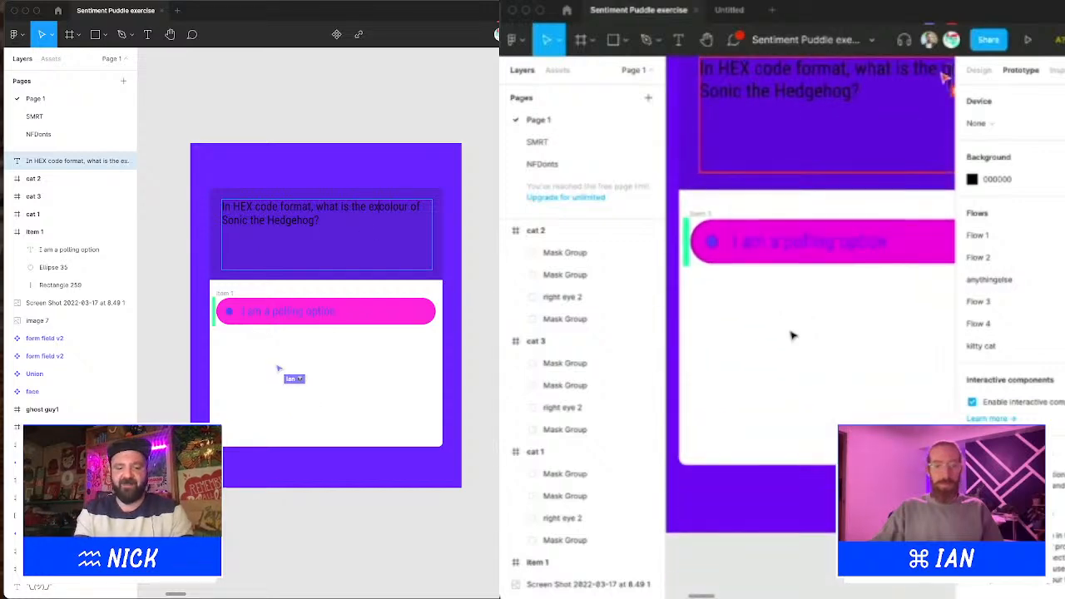
{"action": "scroll", "coordinate": [792, 335], "scroll_direction": "up", "scroll_amount": 1}
{"action": "type", "text": "act"}
Step: Change the entire header question's text color to white (FFFFFF)
{"action": "key", "text": "super+a"}
{"action": "scroll", "coordinate": [793, 336], "scroll_direction": "down", "scroll_amount": 1}
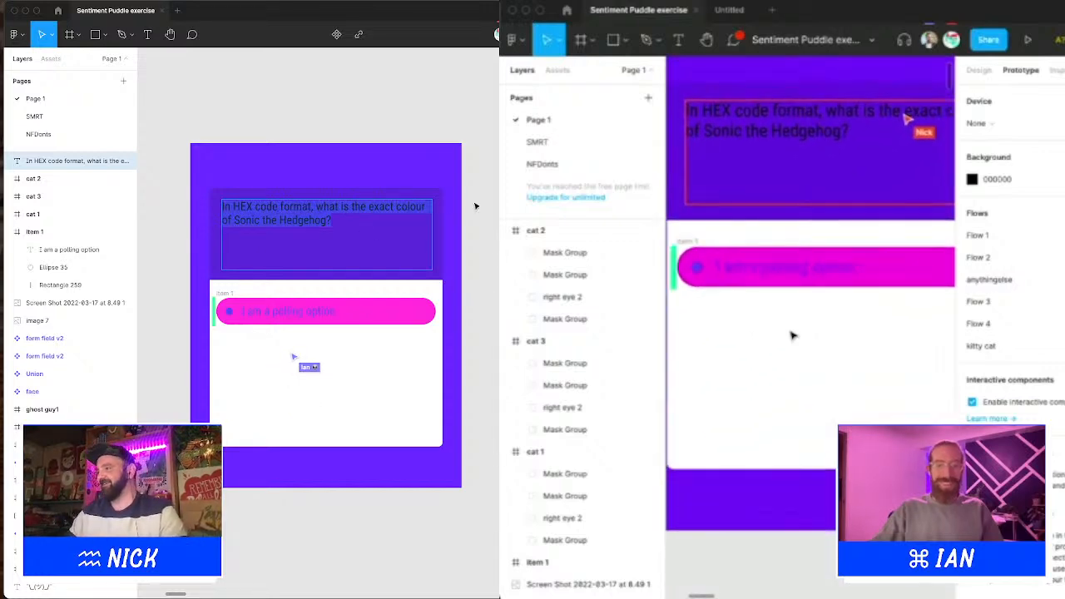
{"action": "scroll", "coordinate": [793, 335], "scroll_direction": "down", "scroll_amount": 2}
{"action": "left_click", "coordinate": [497, 309]}
{"action": "left_click_drag", "start_coordinate": [450, 352], "coordinate": [389, 320]}
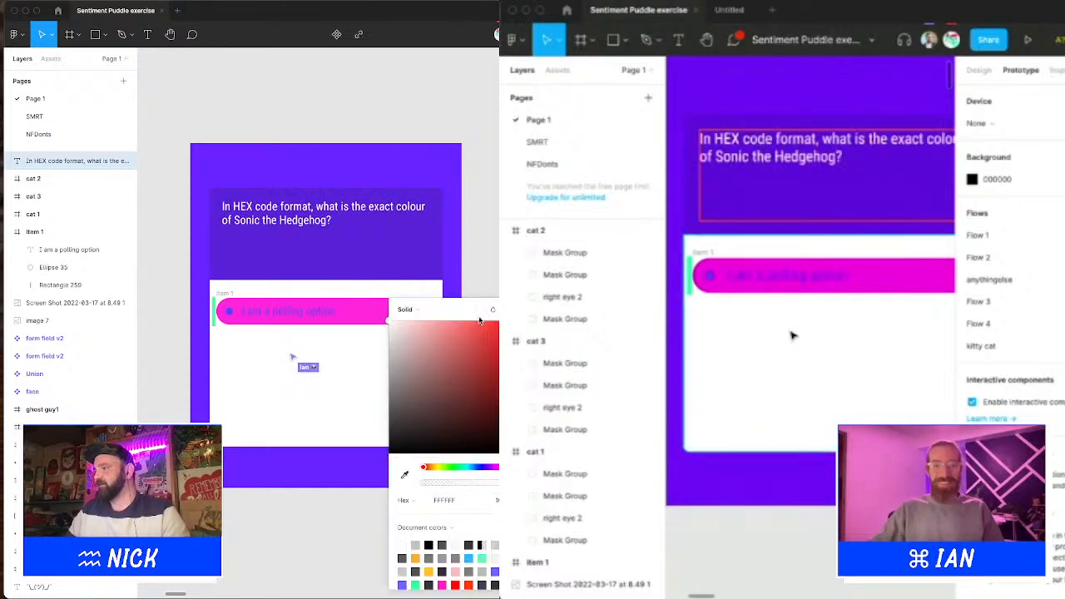
{"action": "key", "text": "Escape"}
Step: Enlarge the header question's font until the text wraps onto three lines in its box
{"action": "scroll", "coordinate": [792, 335], "scroll_direction": "right", "scroll_amount": 1}
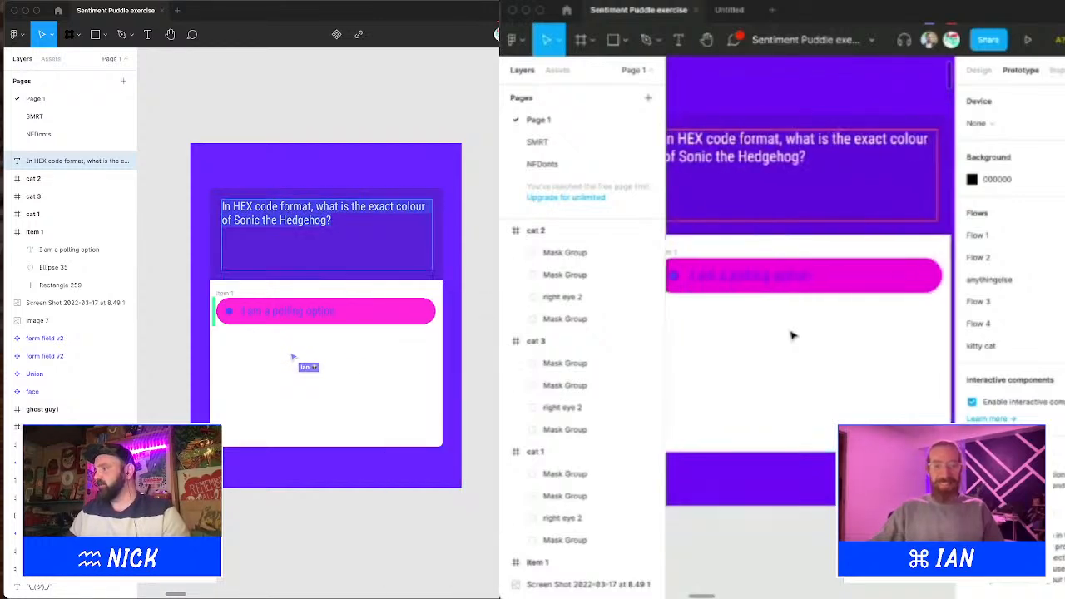
{"action": "scroll", "coordinate": [793, 335], "scroll_direction": "left", "scroll_amount": 1}
{"action": "scroll", "coordinate": [793, 335], "scroll_direction": "left", "scroll_amount": 1}
{"action": "scroll", "coordinate": [749, 283], "scroll_direction": "up", "scroll_amount": 1}
{"action": "key", "text": "super+shift+period"}
{"action": "key", "text": "super+shift+period"}
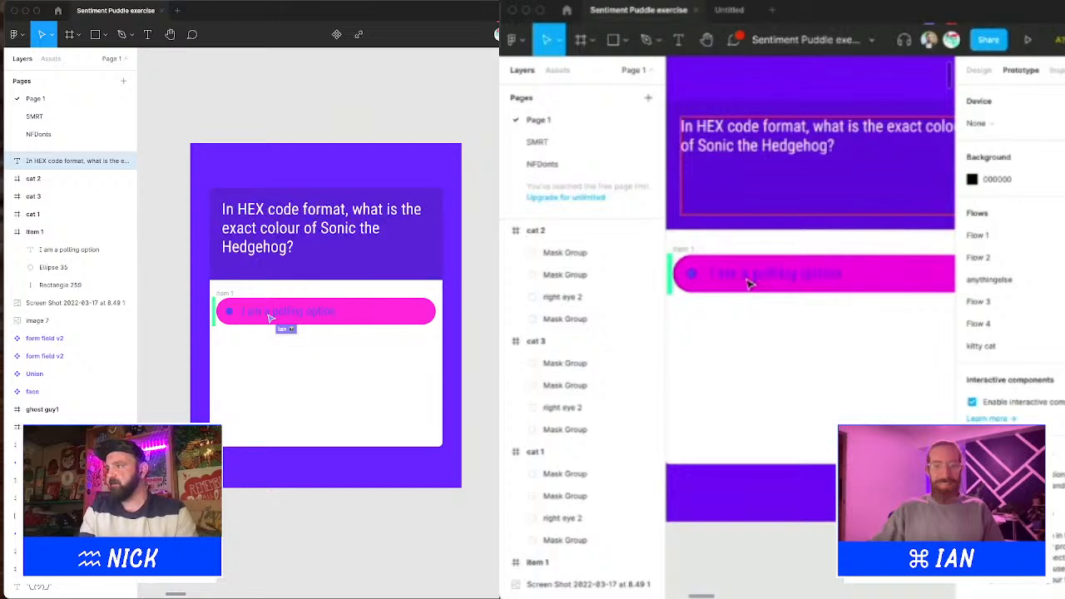
{"action": "key", "text": "super+shift+comma"}
{"action": "key", "text": "super+shift+period"}
{"action": "key", "text": "super+shift+period"}
{"action": "key", "text": "super+shift+period"}
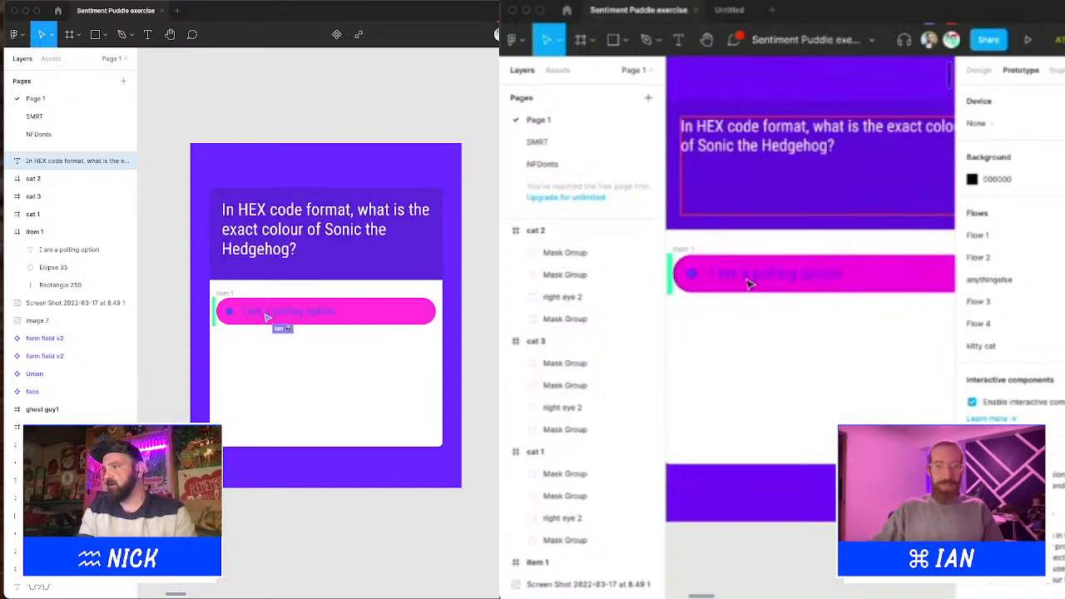
Step: Narrow the question's text box to about 902 px wide and shift it to sit centered in the dark header
{"action": "scroll", "coordinate": [746, 283], "scroll_direction": "up", "scroll_amount": 2}
{"action": "key", "text": "Return"}
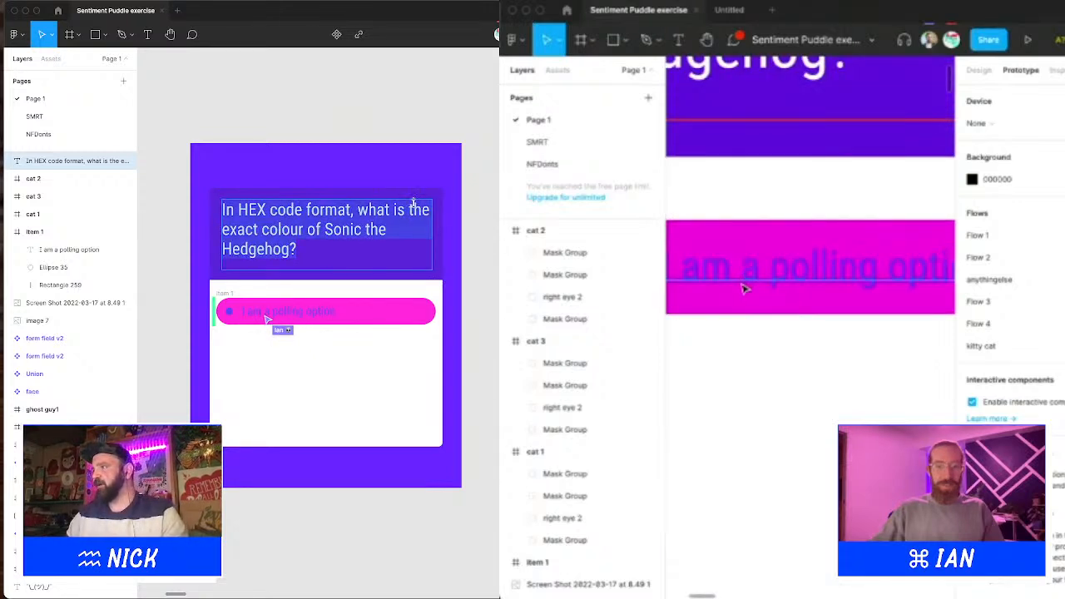
{"action": "key", "text": "Escape"}
{"action": "left_click_drag", "start_coordinate": [433, 231], "coordinate": [424, 230]}
{"action": "scroll", "coordinate": [746, 289], "scroll_direction": "down", "scroll_amount": 1}
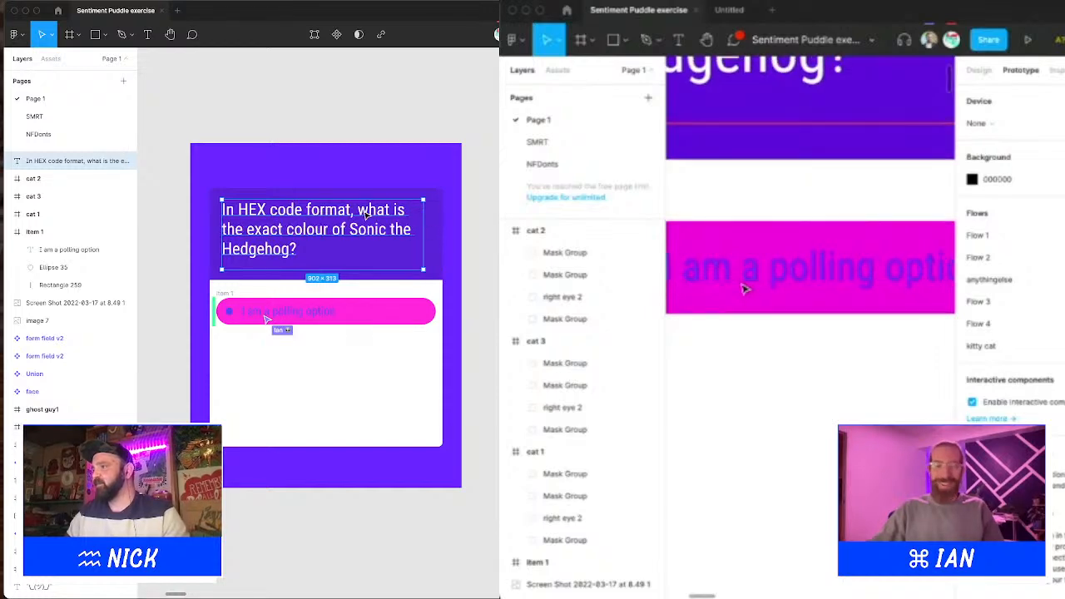
{"action": "left_click_drag", "start_coordinate": [366, 214], "coordinate": [373, 218]}
{"action": "scroll", "coordinate": [745, 289], "scroll_direction": "down", "scroll_amount": 4}
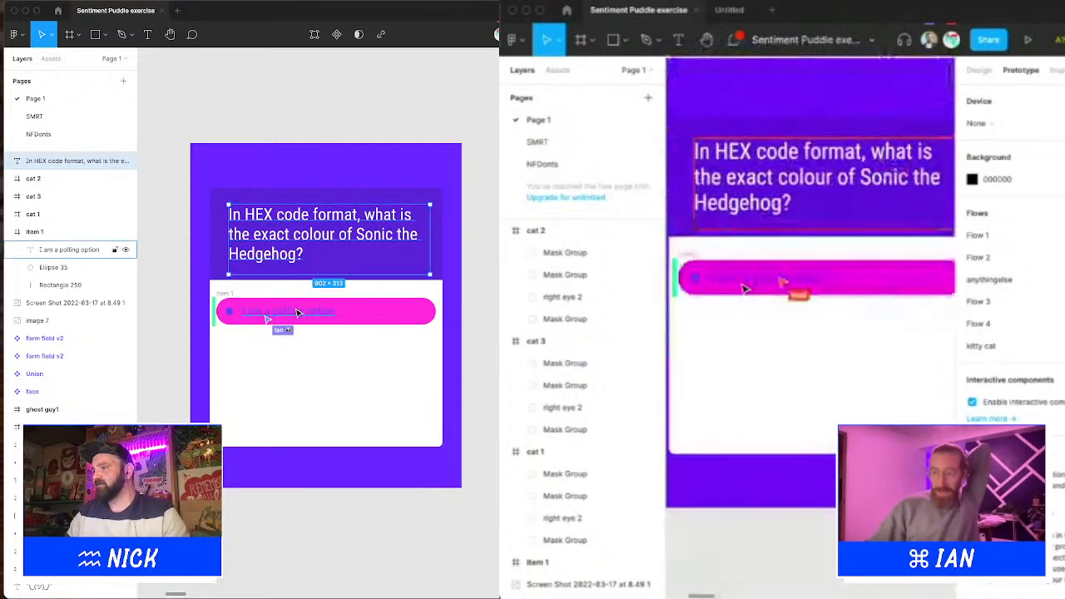
Step: Recolor the polling option's label and its small circle white
{"action": "left_click", "coordinate": [297, 313]}
{"action": "left_click", "coordinate": [468, 331]}
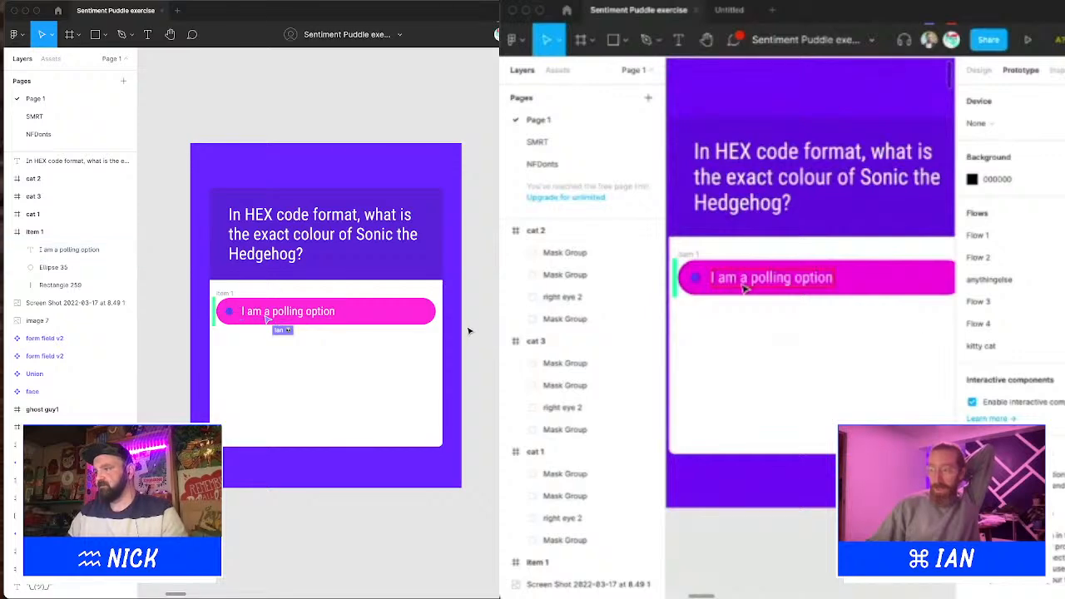
{"action": "left_click", "coordinate": [229, 311]}
{"action": "key", "text": "i"}
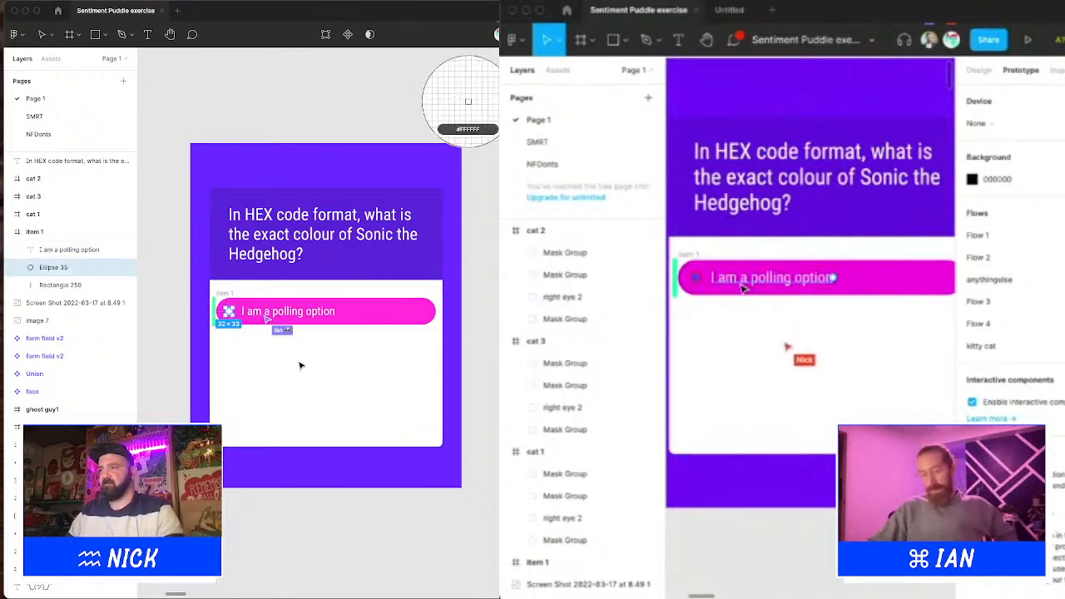
{"action": "left_click", "coordinate": [300, 364]}
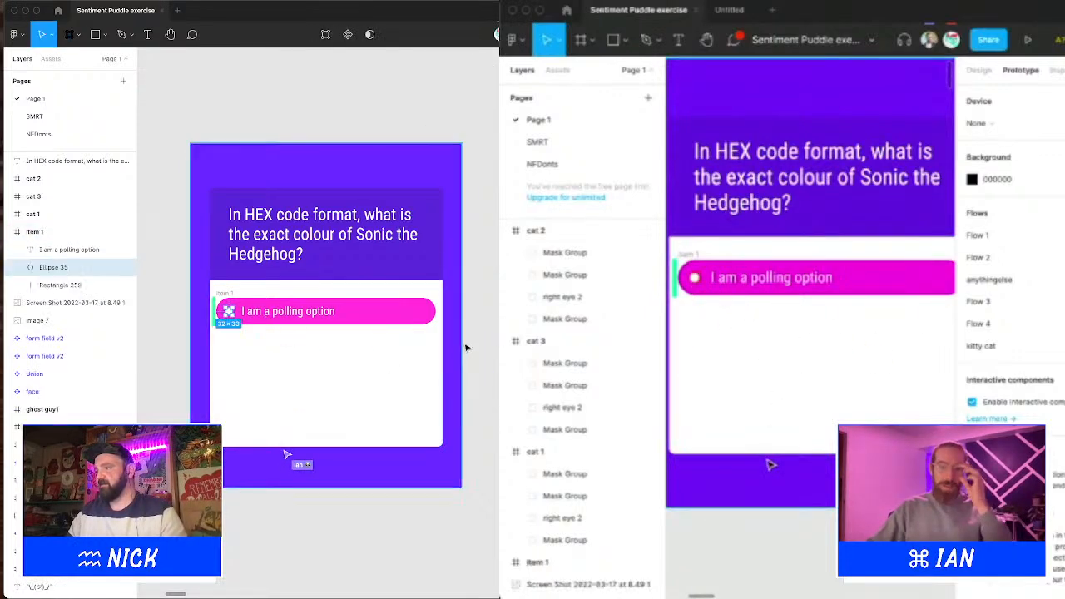
{"action": "left_click_drag", "start_coordinate": [465, 348], "coordinate": [493, 361]}
{"action": "left_click", "coordinate": [496, 311]}
{"action": "left_click_drag", "start_coordinate": [497, 311], "coordinate": [483, 271]}
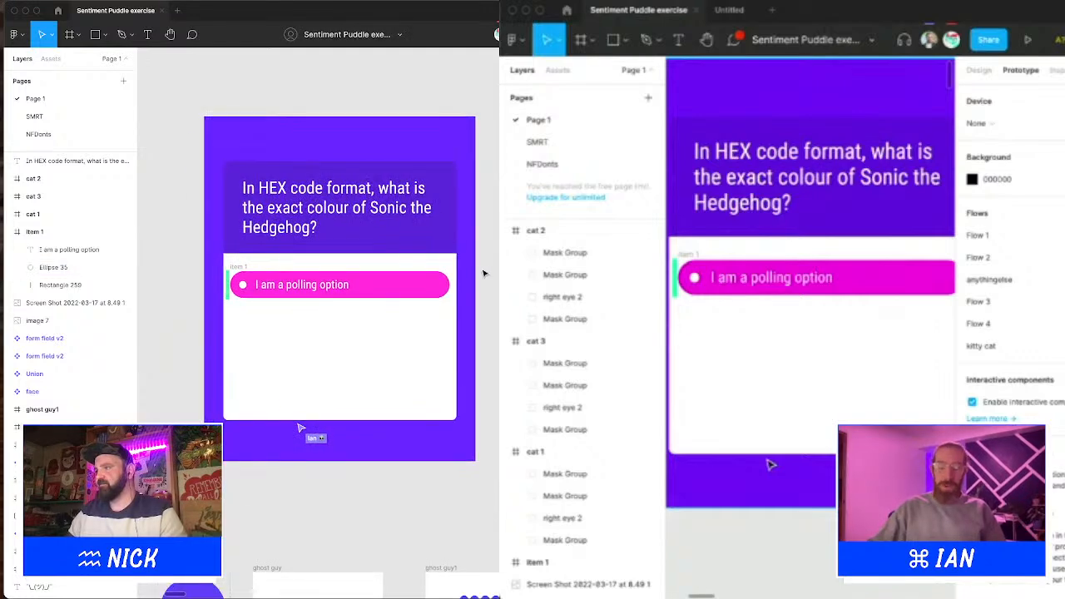
Step: Extend the white rectangle up to the header's upper edge, about 1043 × 1158 px, and place it behind the header
{"action": "left_click", "coordinate": [423, 328]}
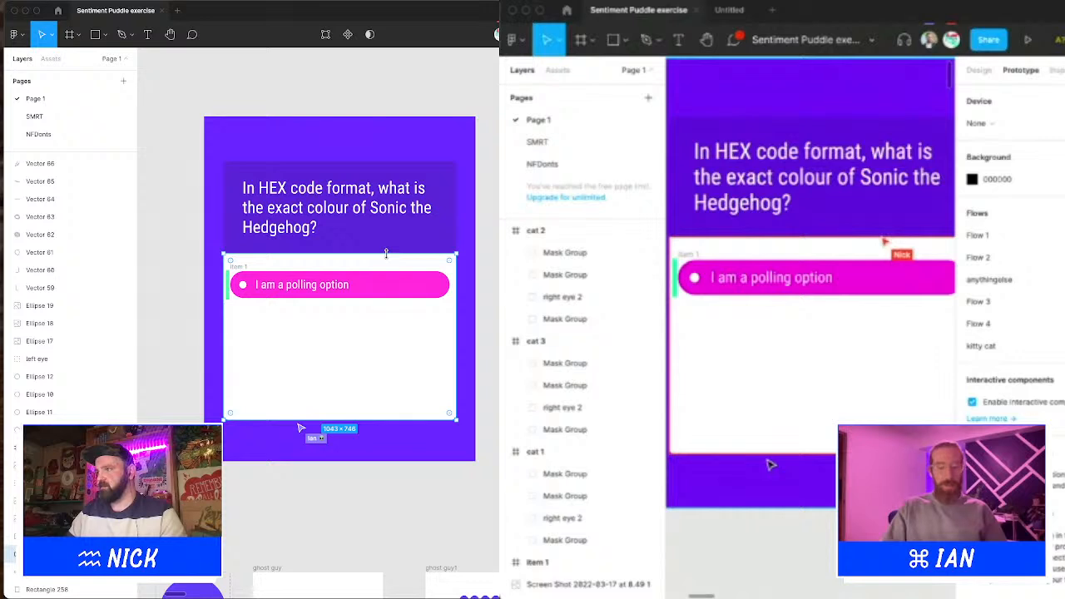
{"action": "left_click_drag", "start_coordinate": [386, 253], "coordinate": [396, 161]}
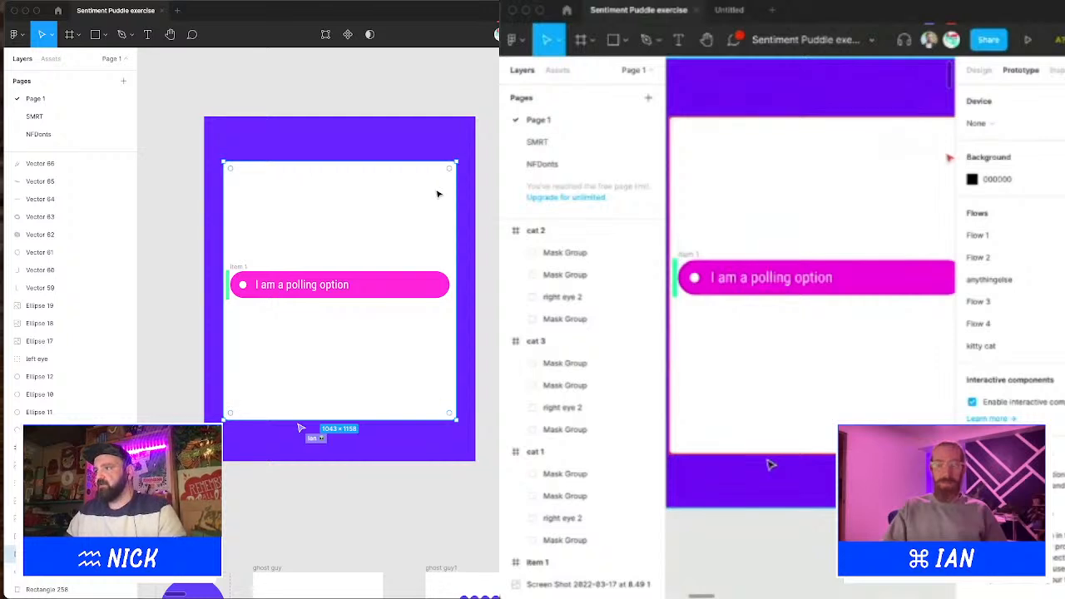
{"action": "key", "text": "Delete"}
{"action": "left_click", "coordinate": [400, 128]}
{"action": "key", "text": "super+v"}
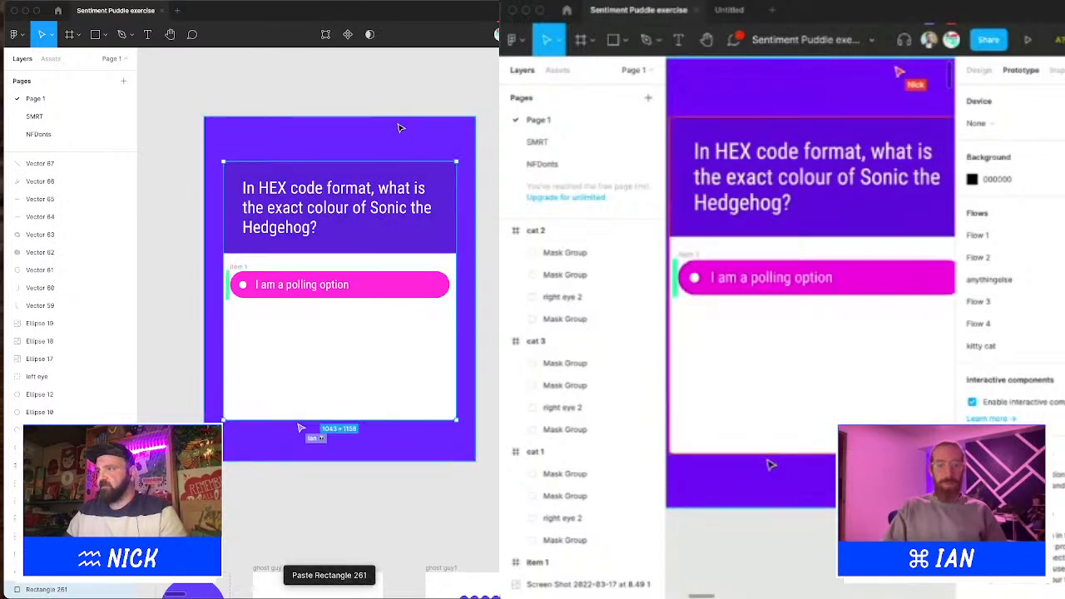
{"action": "left_click", "coordinate": [397, 110]}
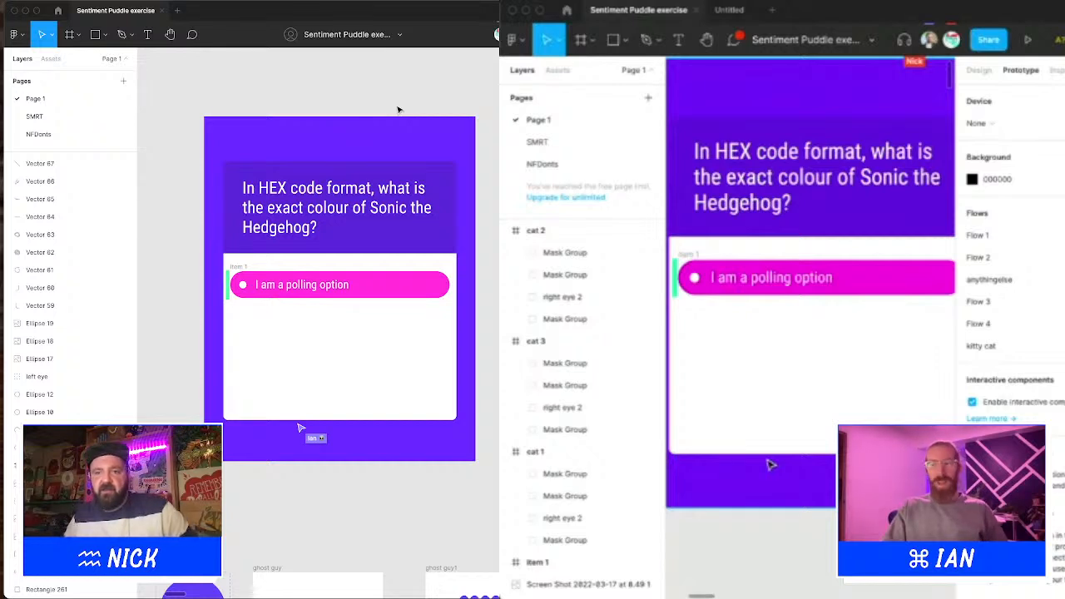
Step: Give the white card rectangle a drop shadow with a Y offset of 10 and a blur of 10
{"action": "left_click", "coordinate": [381, 328]}
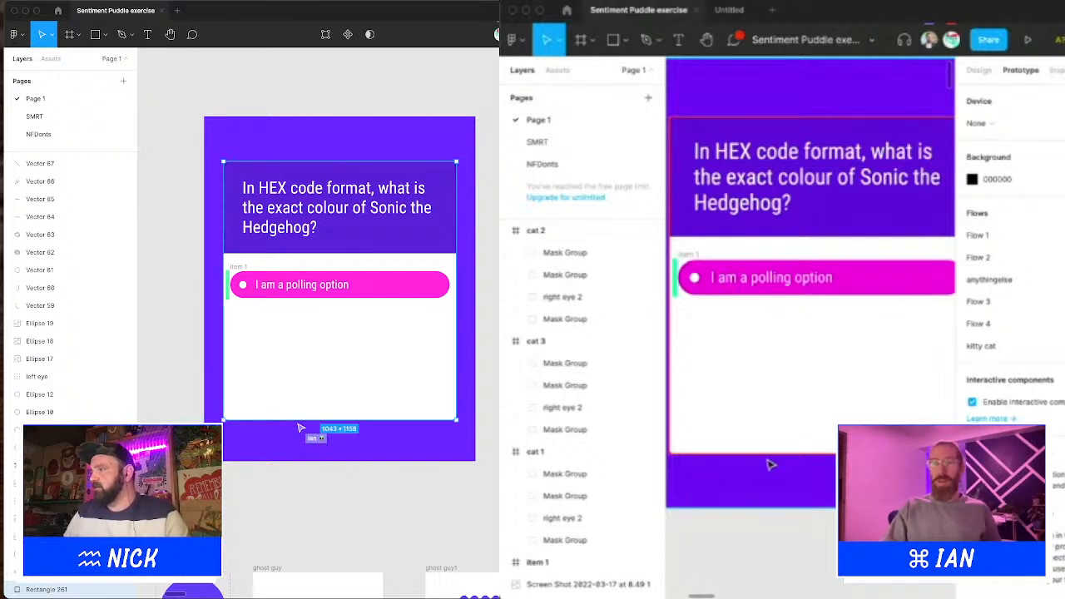
{"action": "left_click", "coordinate": [497, 305]}
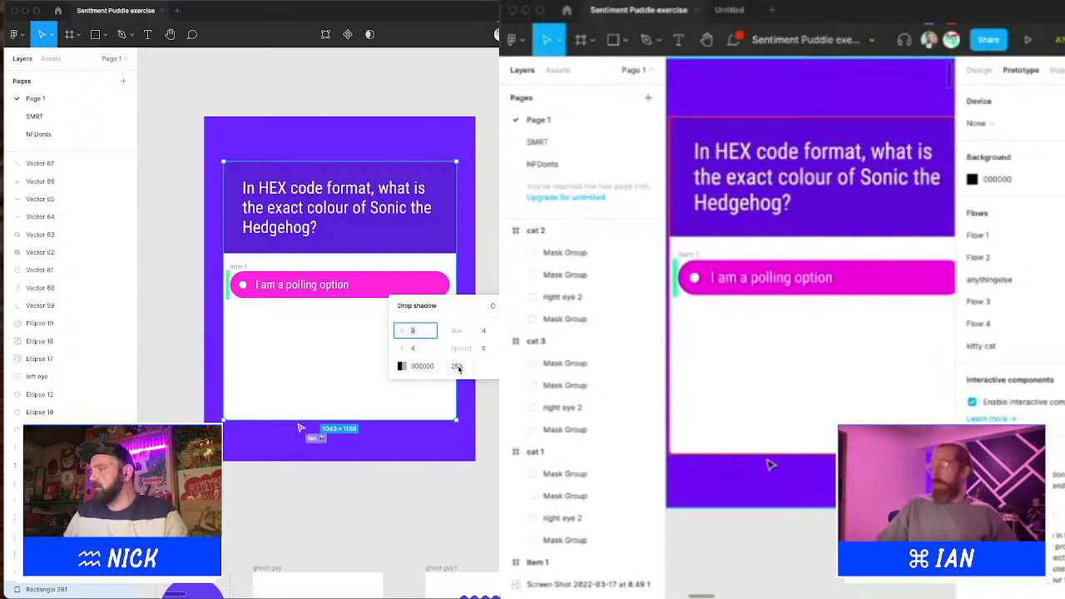
{"action": "left_click", "coordinate": [459, 366]}
{"action": "left_click", "coordinate": [414, 348]}
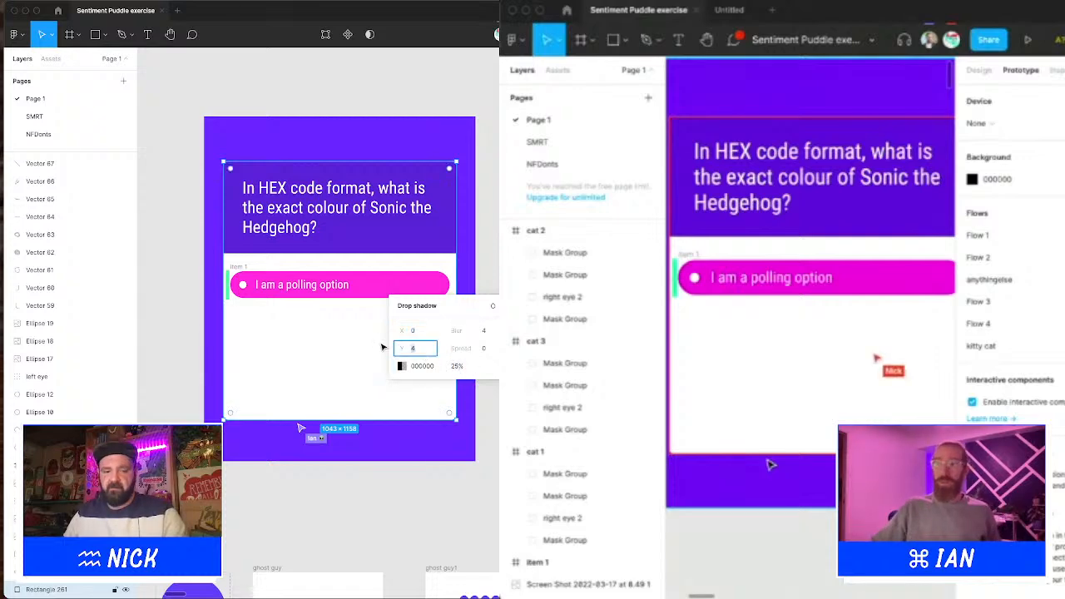
{"action": "type", "text": "10"}
{"action": "key", "text": "Tab"}
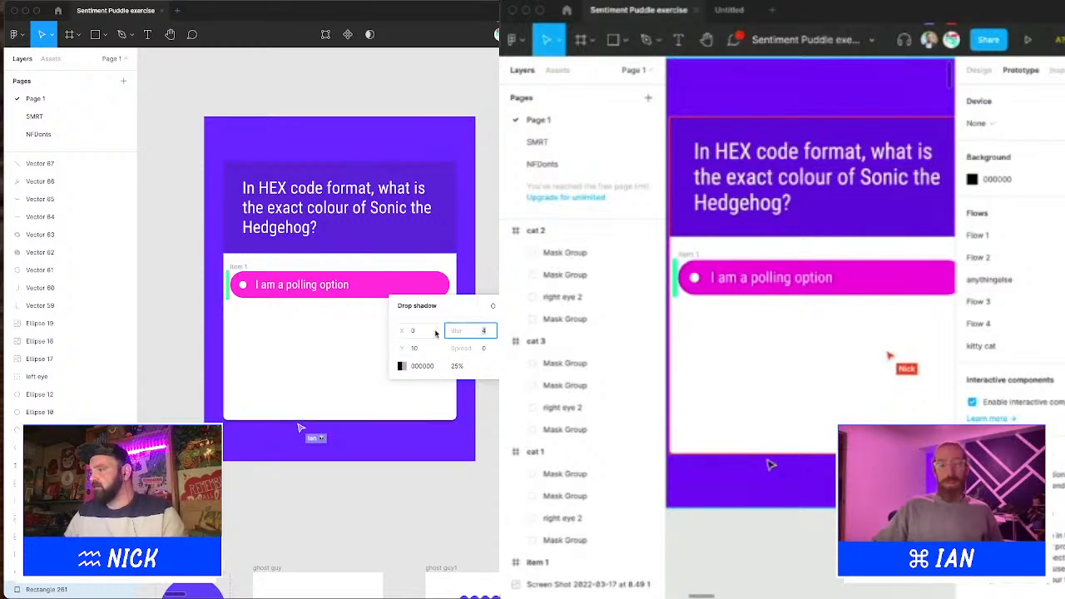
{"action": "type", "text": "10"}
{"action": "key", "text": "Return"}
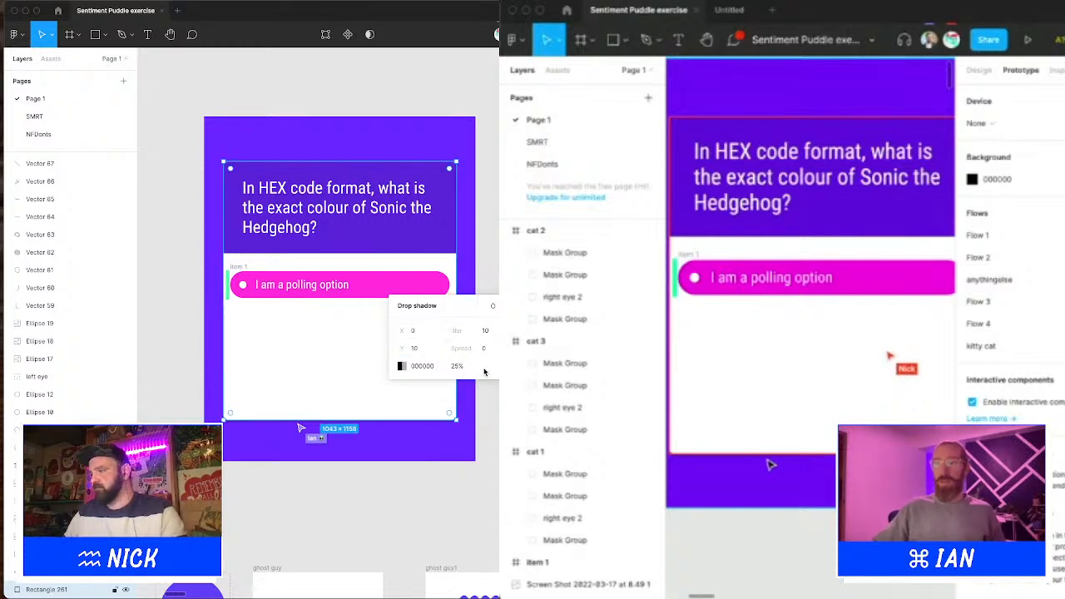
Step: Try a 65% opacity for the white card's drop shadow
{"action": "left_click", "coordinate": [457, 366]}
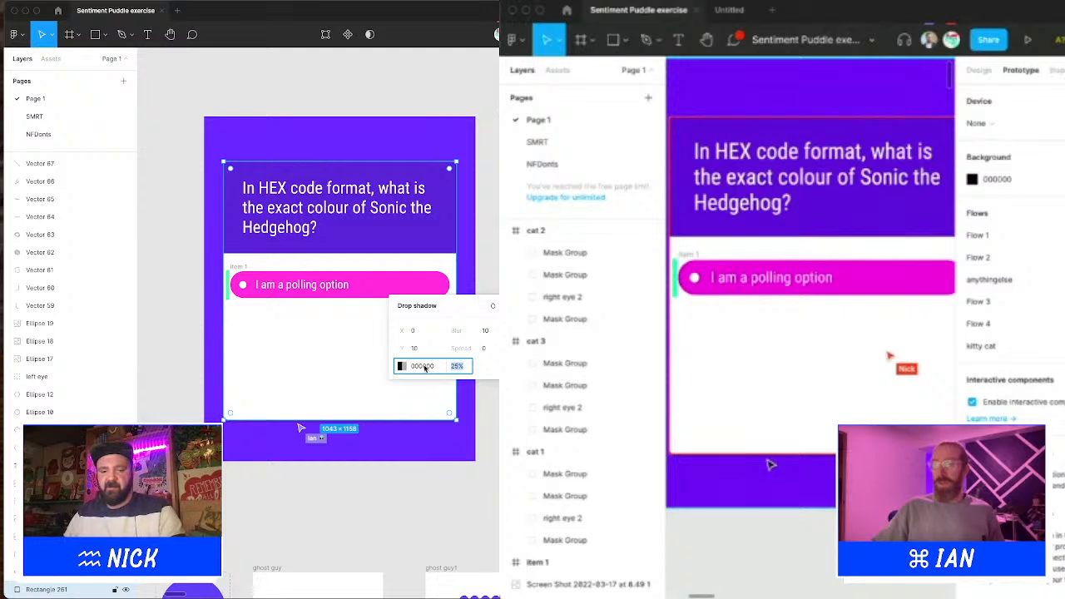
{"action": "type", "text": "65"}
{"action": "key", "text": "Return"}
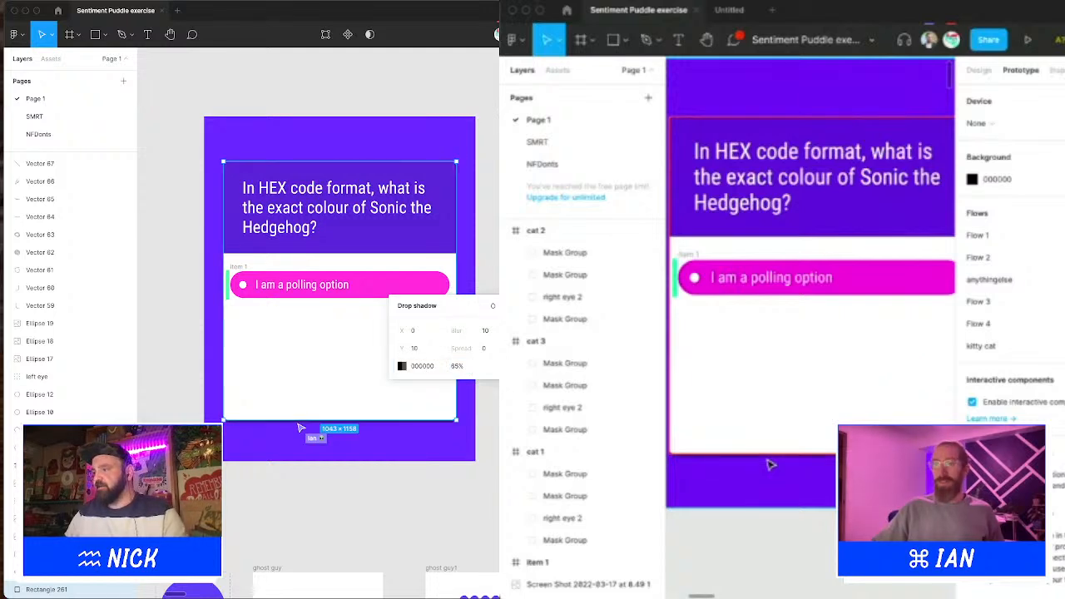
{"action": "left_click", "coordinate": [491, 262]}
{"action": "left_click", "coordinate": [492, 261]}
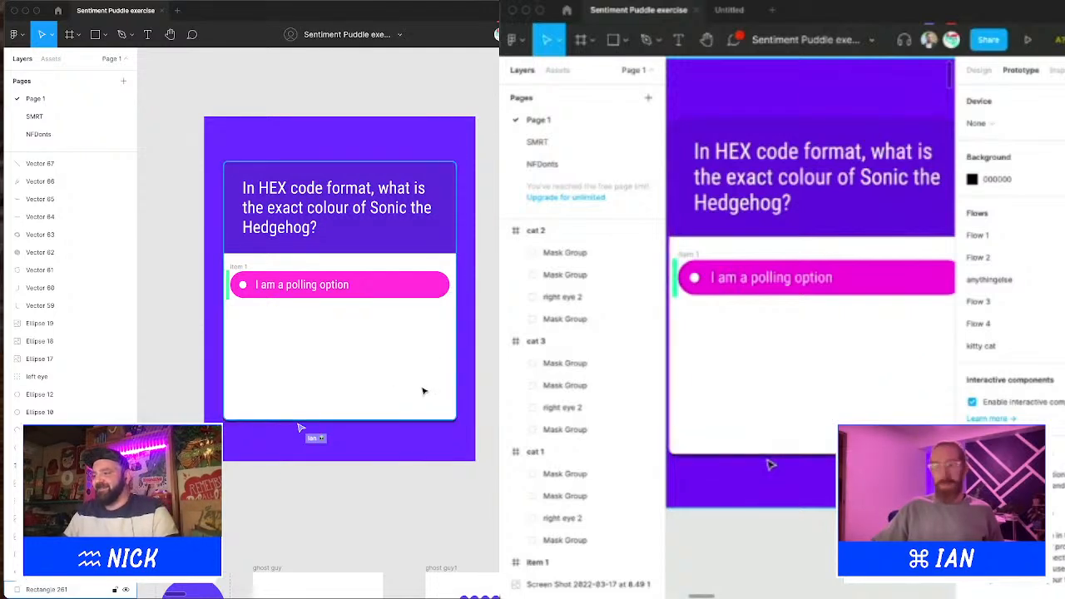
Step: Set the opacity of the white card's drop shadow to 35%
{"action": "left_click", "coordinate": [423, 386]}
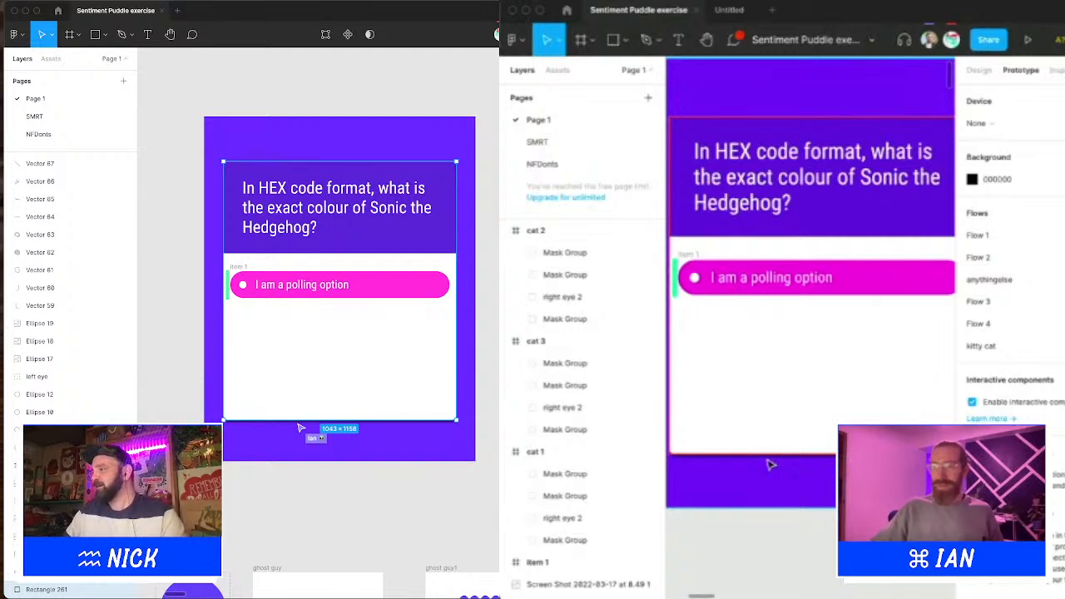
{"action": "left_click", "coordinate": [498, 306]}
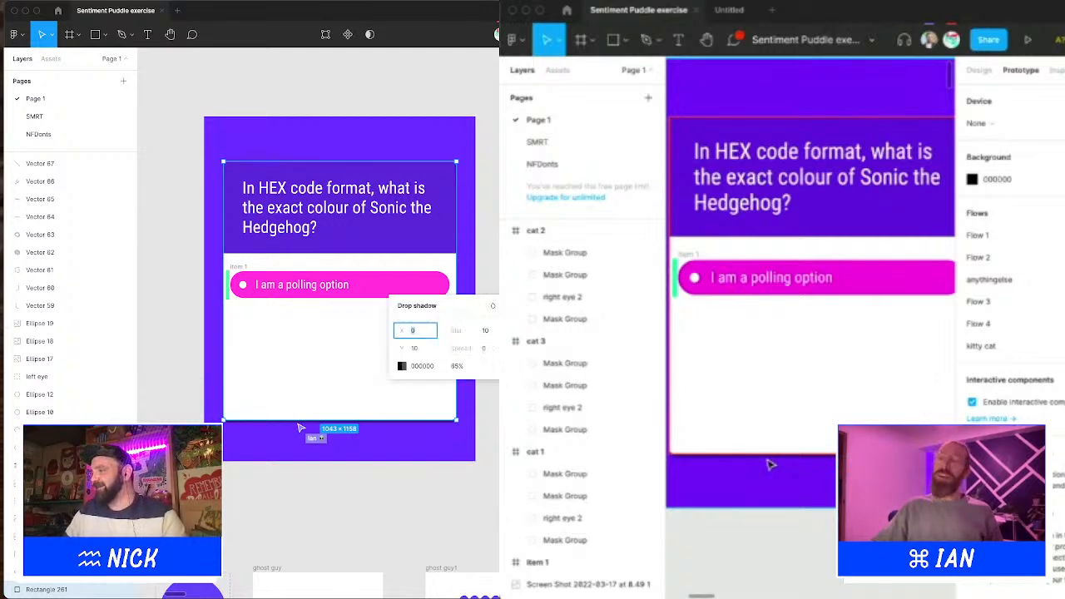
{"action": "left_click", "coordinate": [455, 371]}
{"action": "type", "text": "35"}
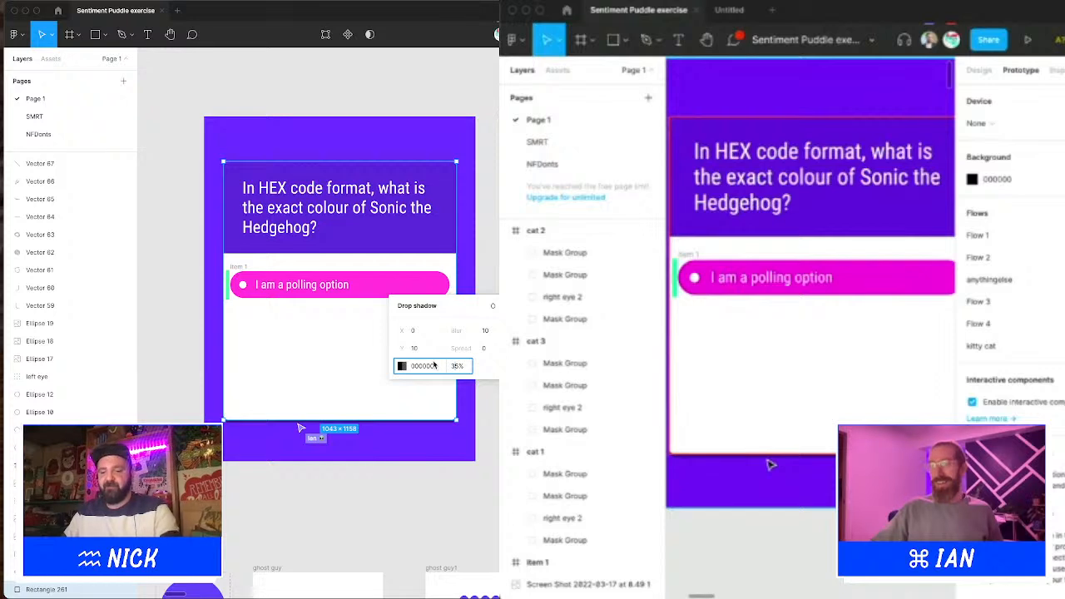
{"action": "key", "text": "Return"}
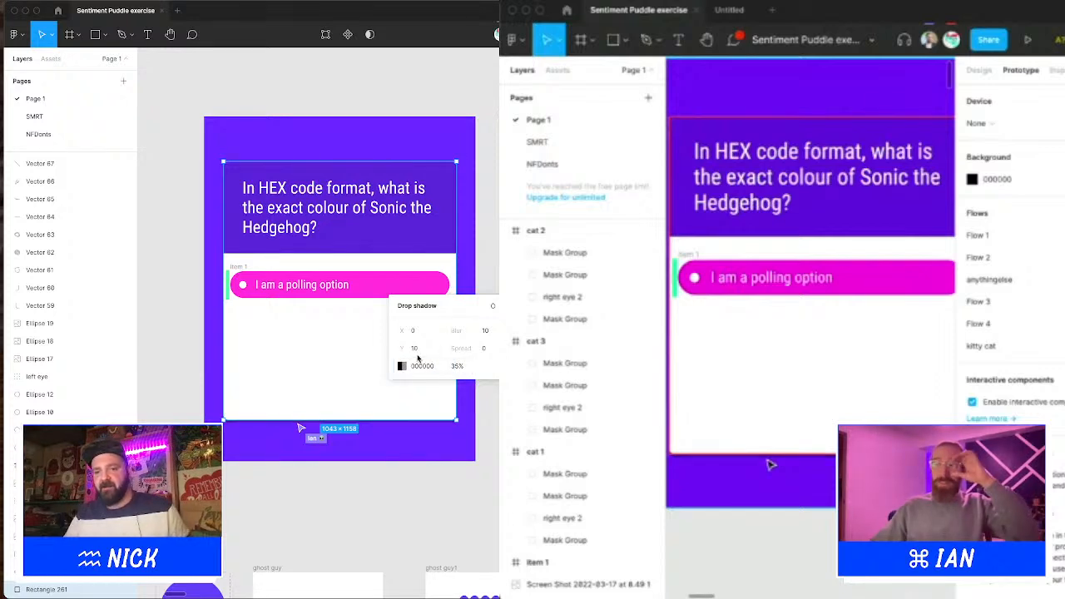
{"action": "key", "text": "Escape"}
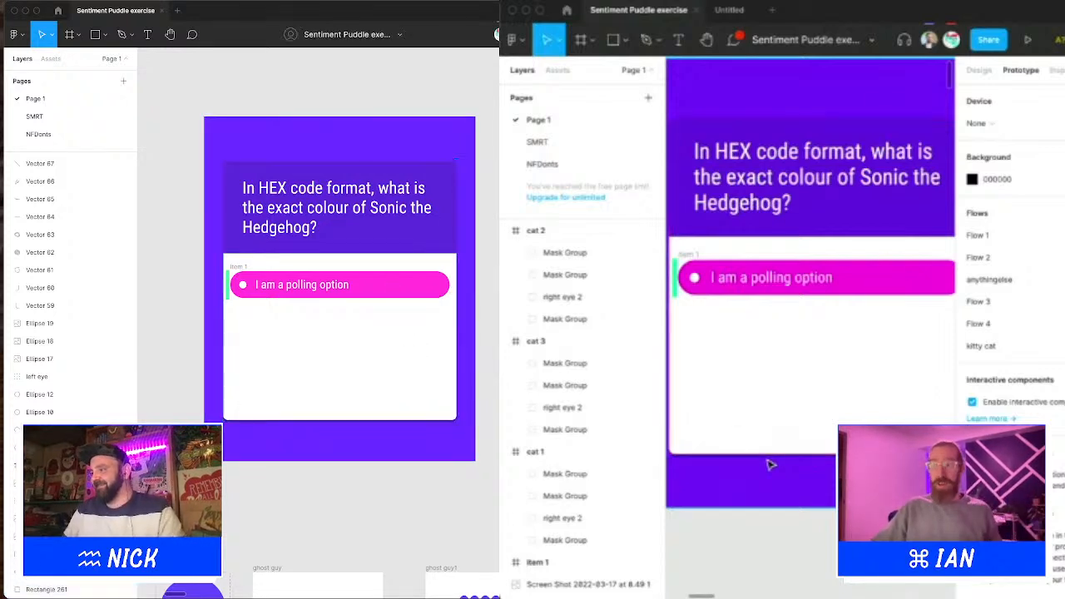
Step: Narrow the pink polling option to about 919 px wide and shift it slightly right, centered in the white card
{"action": "left_click_drag", "start_coordinate": [501, 224], "coordinate": [498, 231]}
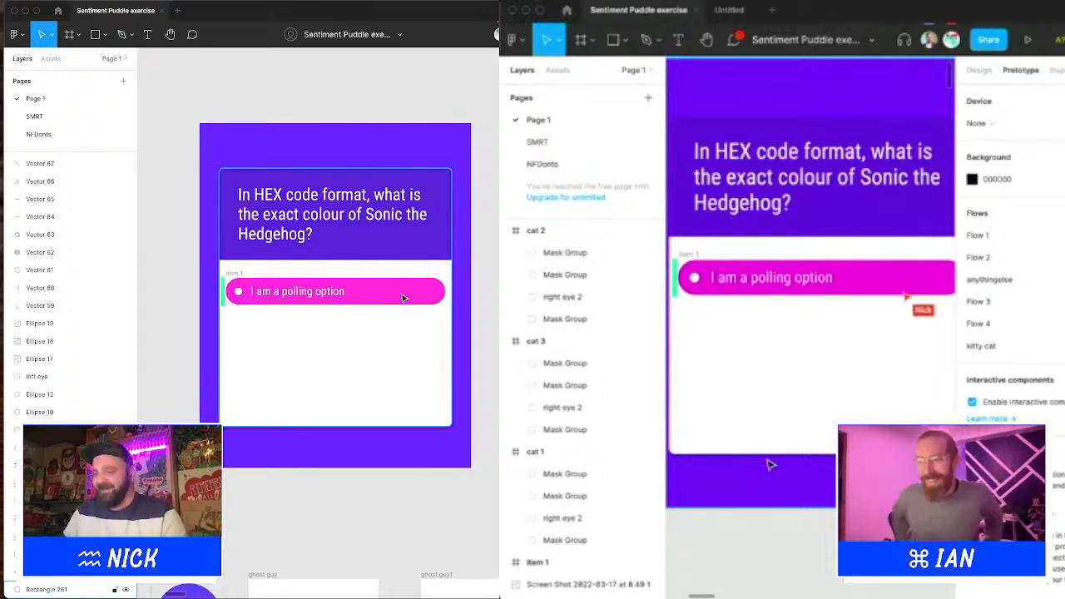
{"action": "left_click", "coordinate": [434, 295]}
{"action": "left_click_drag", "start_coordinate": [433, 295], "coordinate": [430, 293]}
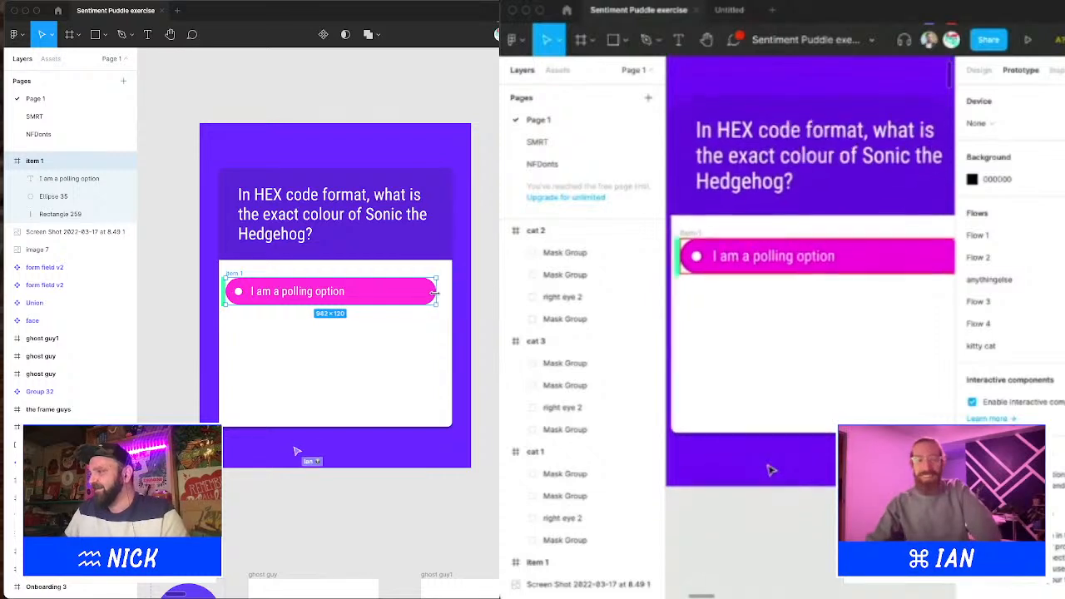
{"action": "left_click", "coordinate": [488, 291]}
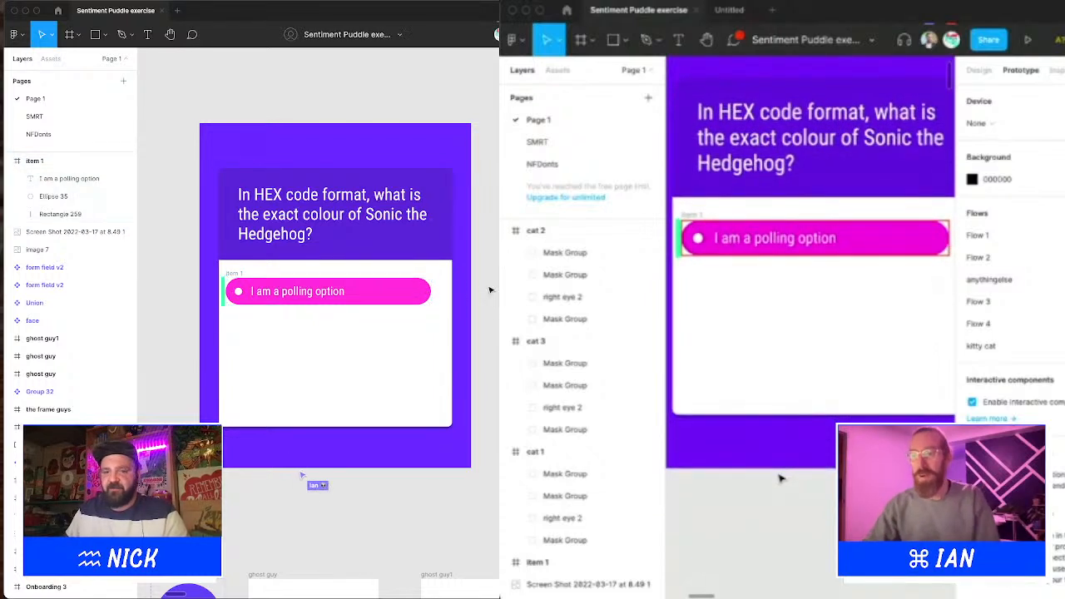
{"action": "left_click_drag", "start_coordinate": [244, 277], "coordinate": [248, 276]}
Step: Shift the question text slightly left to align with the polling option and make it bold
{"action": "left_click_drag", "start_coordinate": [265, 221], "coordinate": [261, 221]}
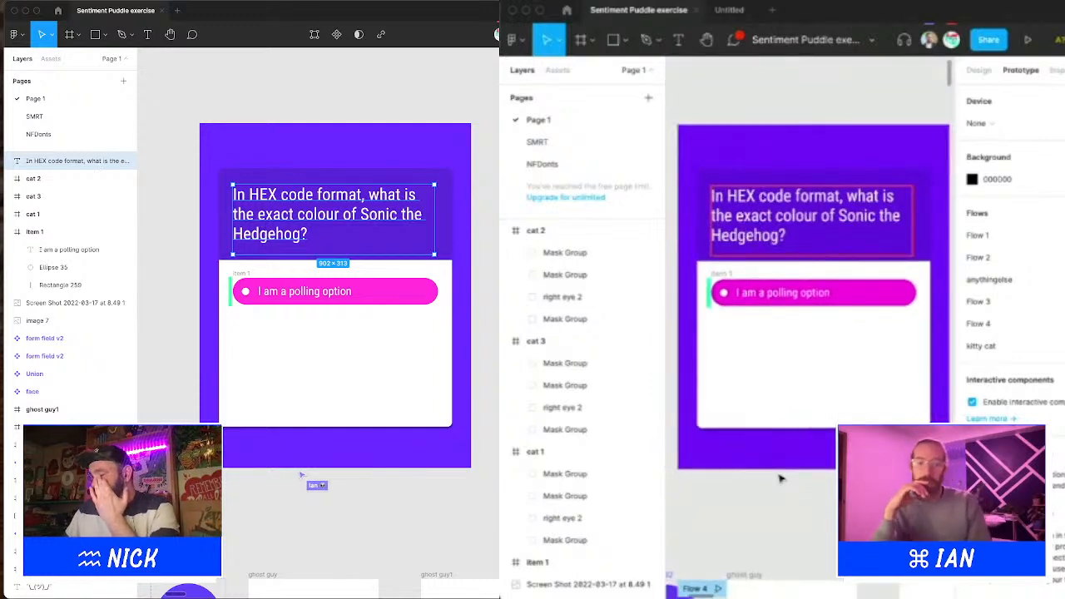
{"action": "left_click", "coordinate": [496, 291]}
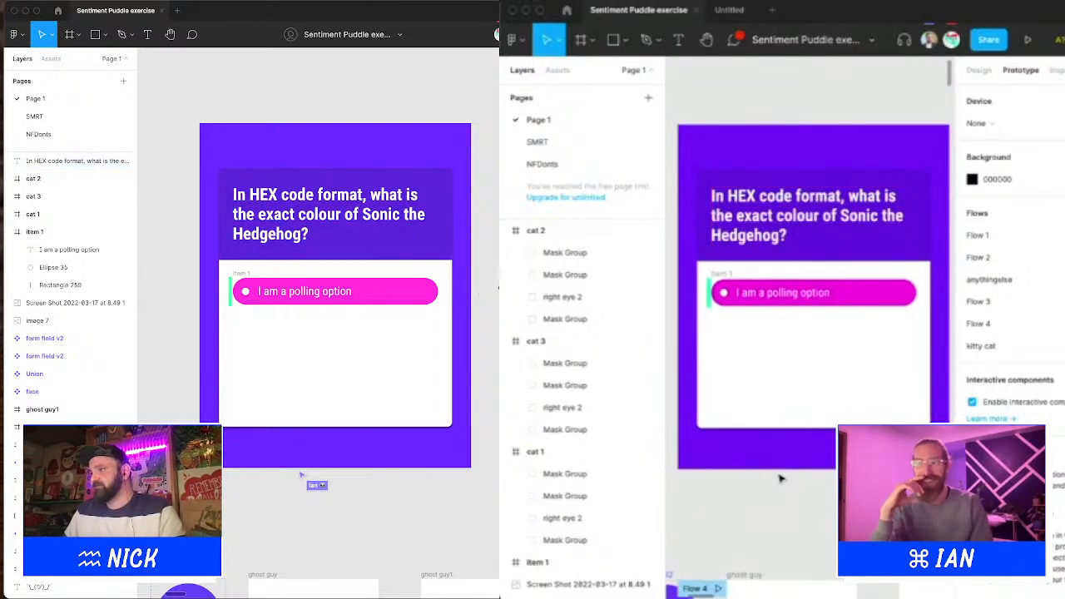
{"action": "scroll", "coordinate": [497, 287], "scroll_direction": "right", "scroll_amount": 1}
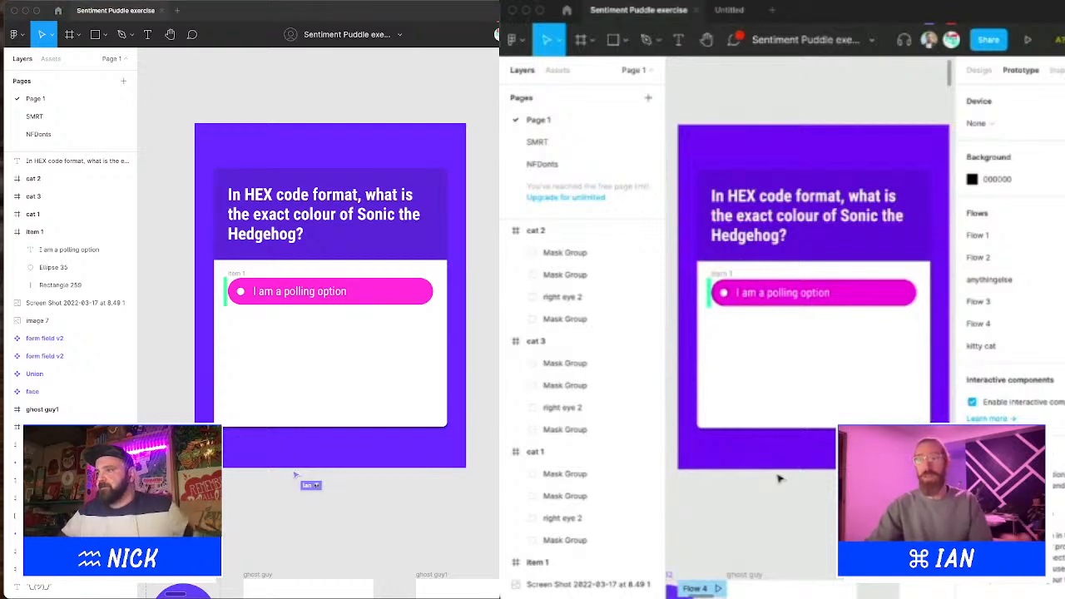
Step: Try duplicating the polling option directly below the original
{"action": "left_click", "coordinate": [244, 274]}
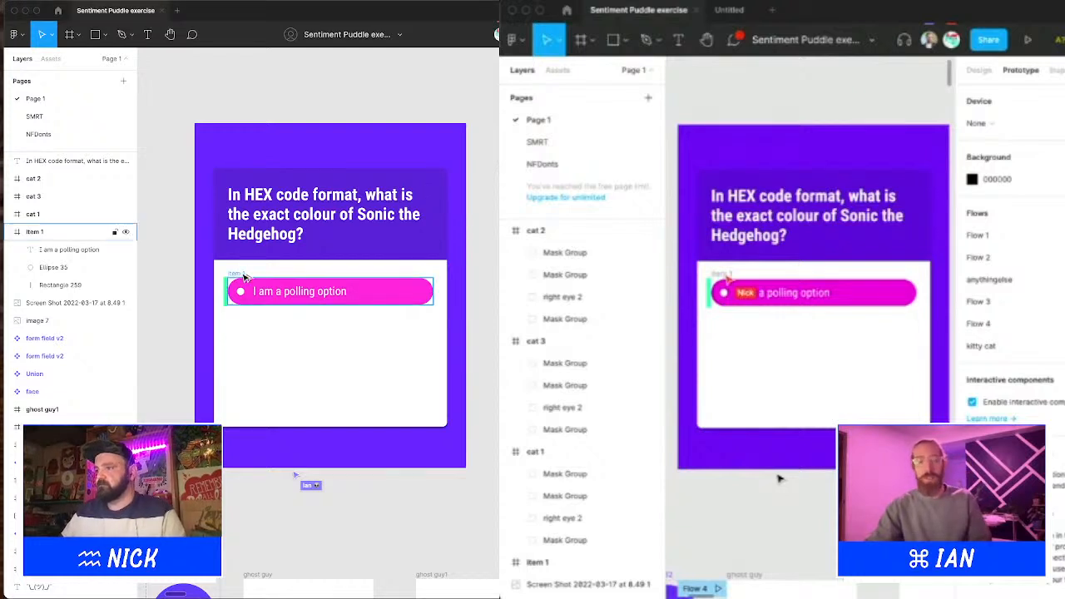
{"action": "left_click_drag", "start_coordinate": [244, 274], "coordinate": [247, 321], "text": "alt"}
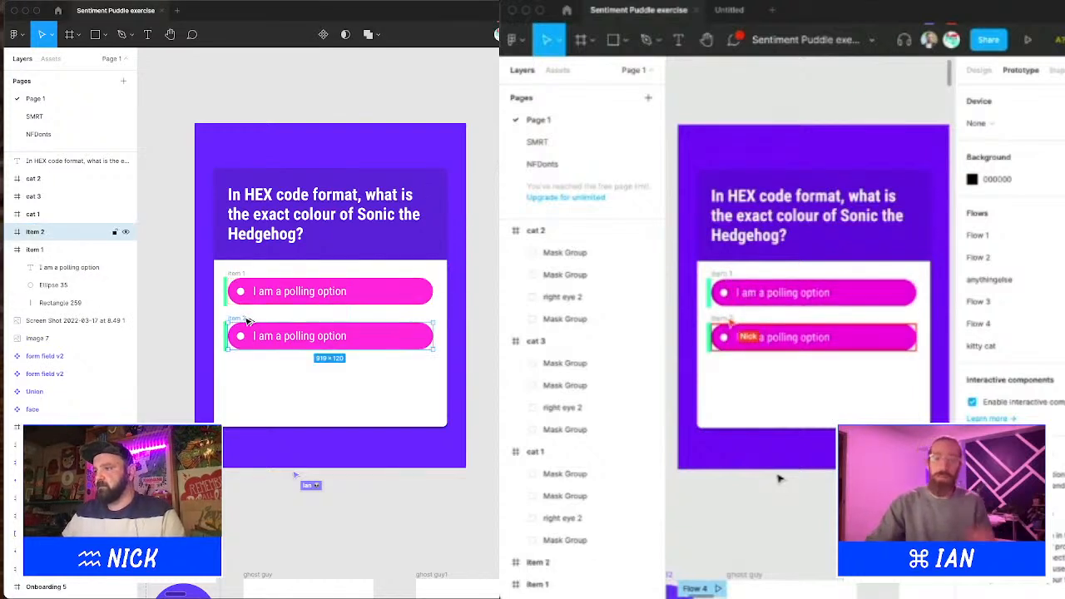
{"action": "key", "text": "Delete"}
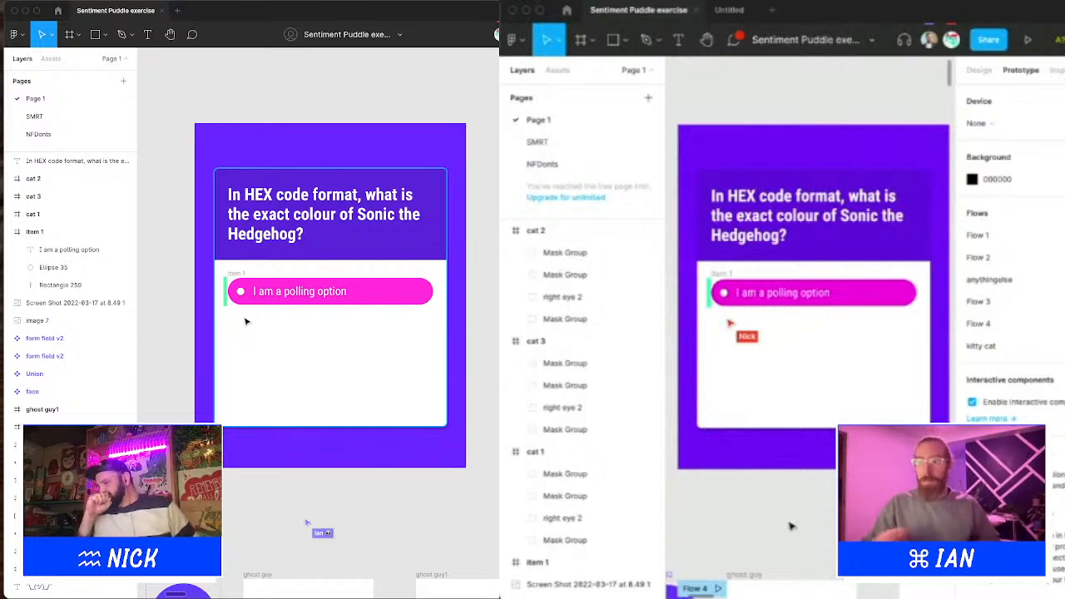
{"action": "left_click", "coordinate": [244, 278]}
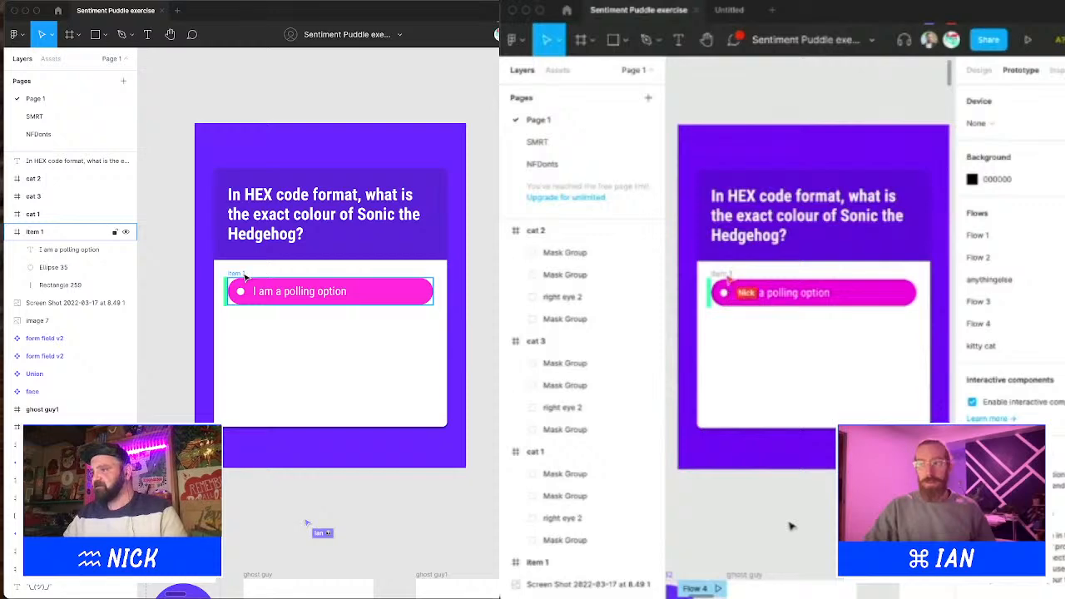
{"action": "left_click", "coordinate": [248, 278]}
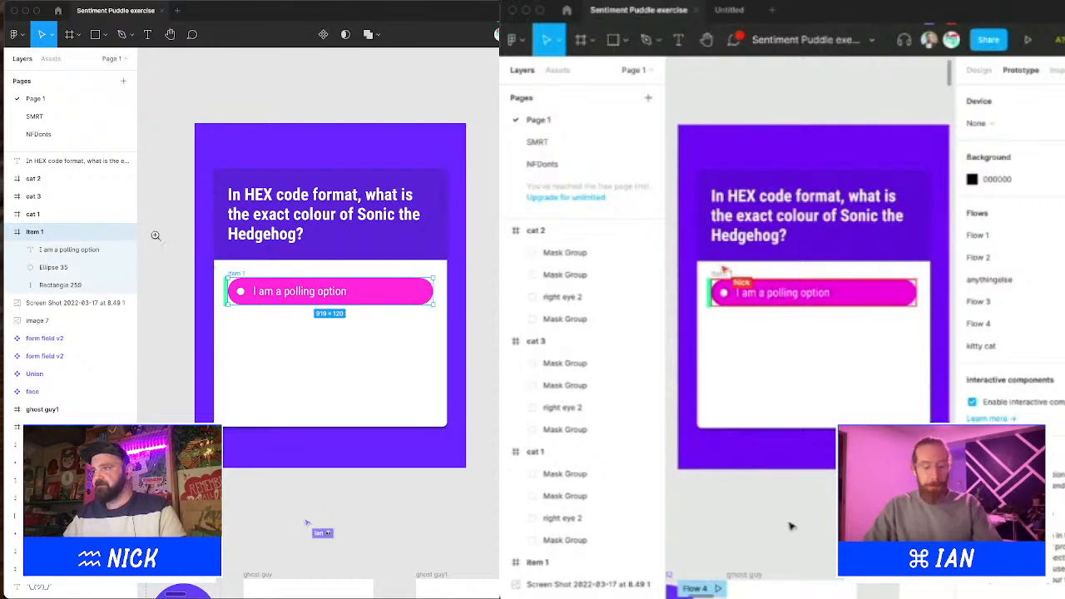
{"action": "scroll", "coordinate": [464, 391], "scroll_direction": "up", "scroll_amount": 3}
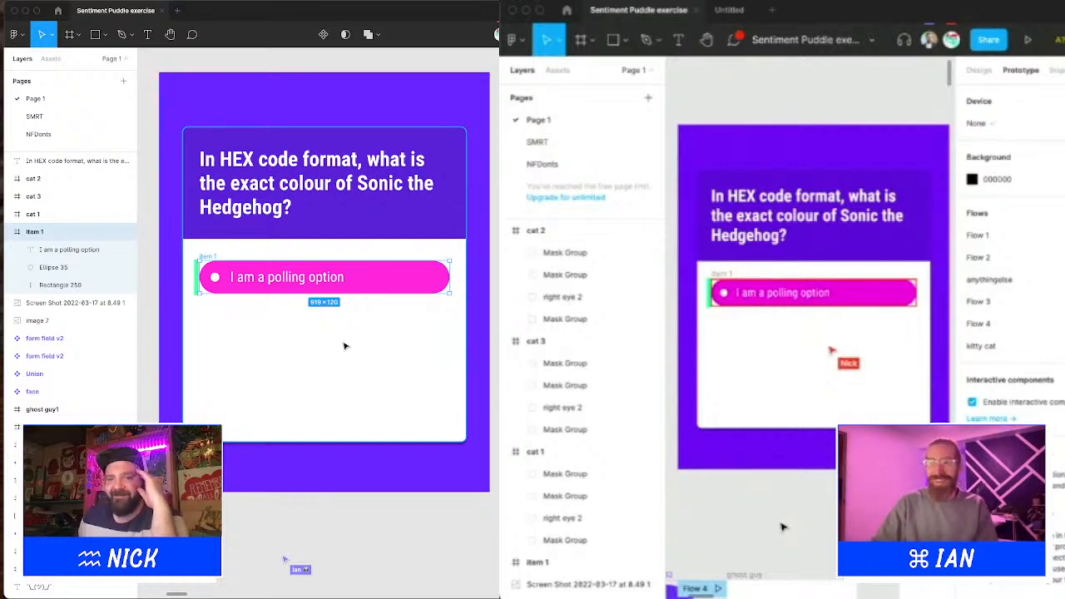
Step: Look over the cat frames, launch the prototype preview in its own tab and return to the design file
{"action": "scroll", "coordinate": [807, 506], "scroll_direction": "down", "scroll_amount": 5}
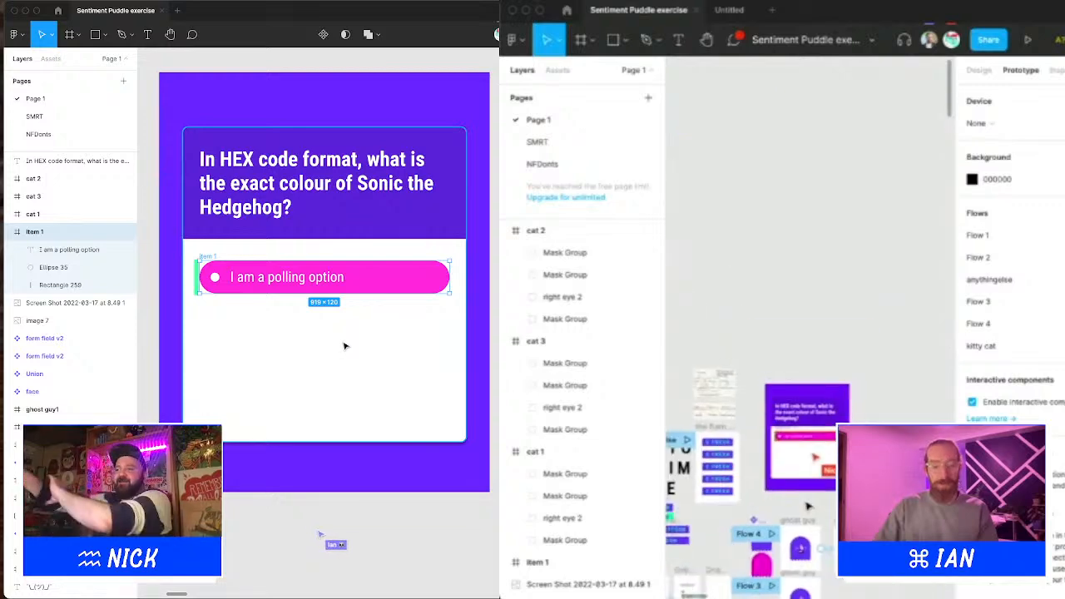
{"action": "scroll", "coordinate": [809, 507], "scroll_direction": "down", "scroll_amount": 4}
{"action": "scroll", "coordinate": [816, 327], "scroll_direction": "up", "scroll_amount": 5}
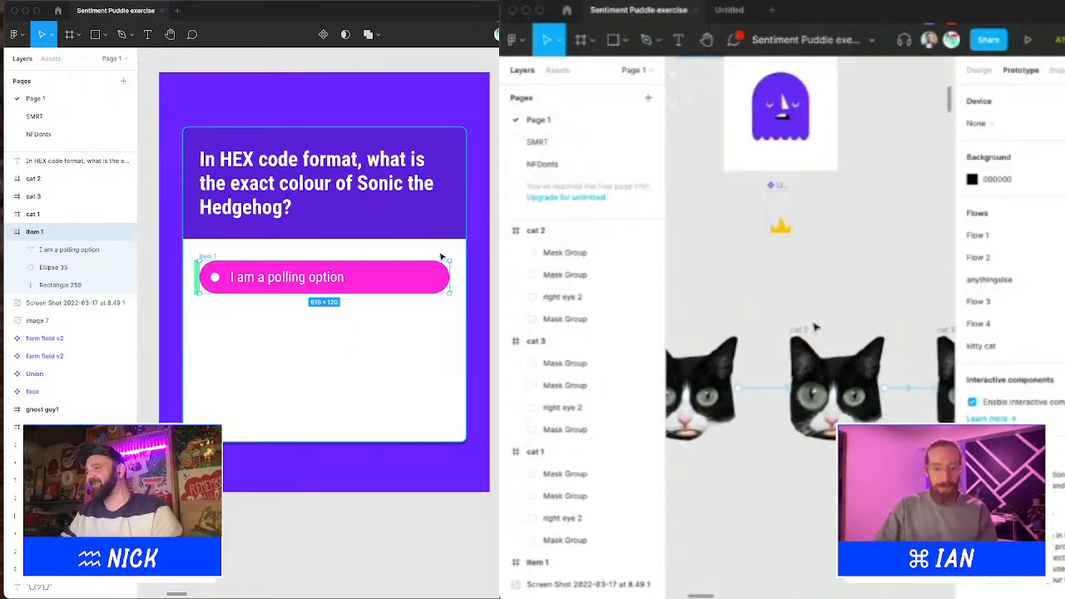
{"action": "scroll", "coordinate": [816, 328], "scroll_direction": "down", "scroll_amount": 4}
{"action": "left_click", "coordinate": [493, 263]}
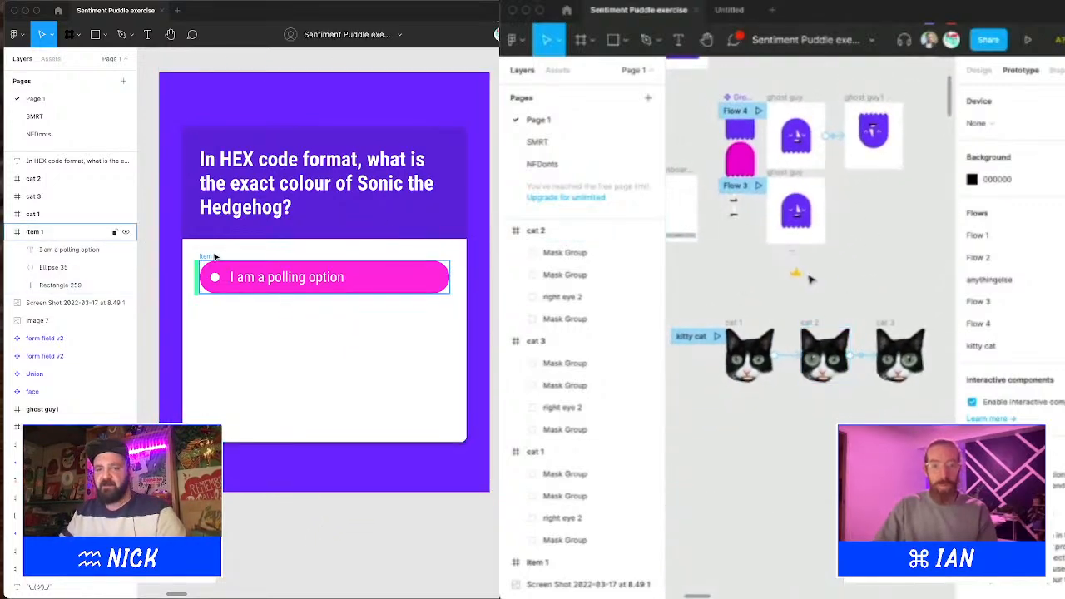
{"action": "left_click", "coordinate": [1027, 39]}
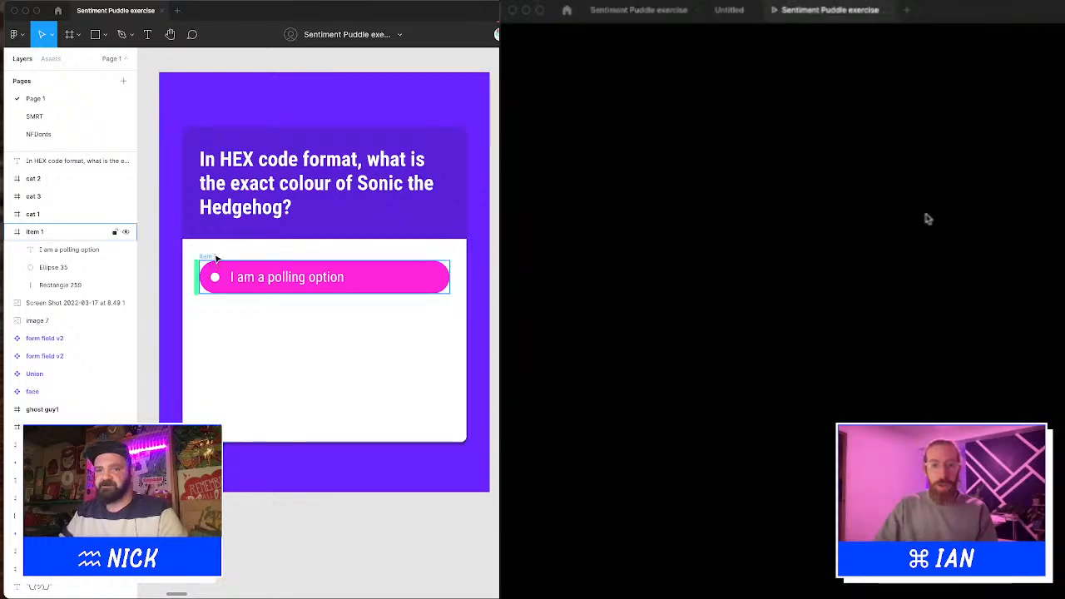
{"action": "left_click", "coordinate": [214, 258]}
{"action": "left_click", "coordinate": [628, 11]}
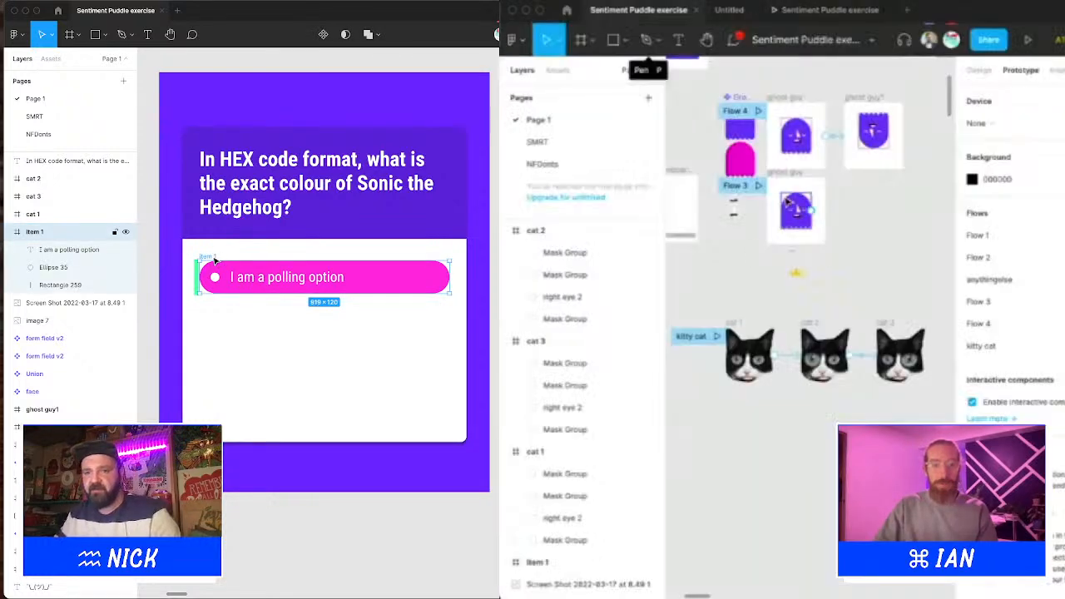
{"action": "scroll", "coordinate": [777, 207], "scroll_direction": "up", "scroll_amount": 4}
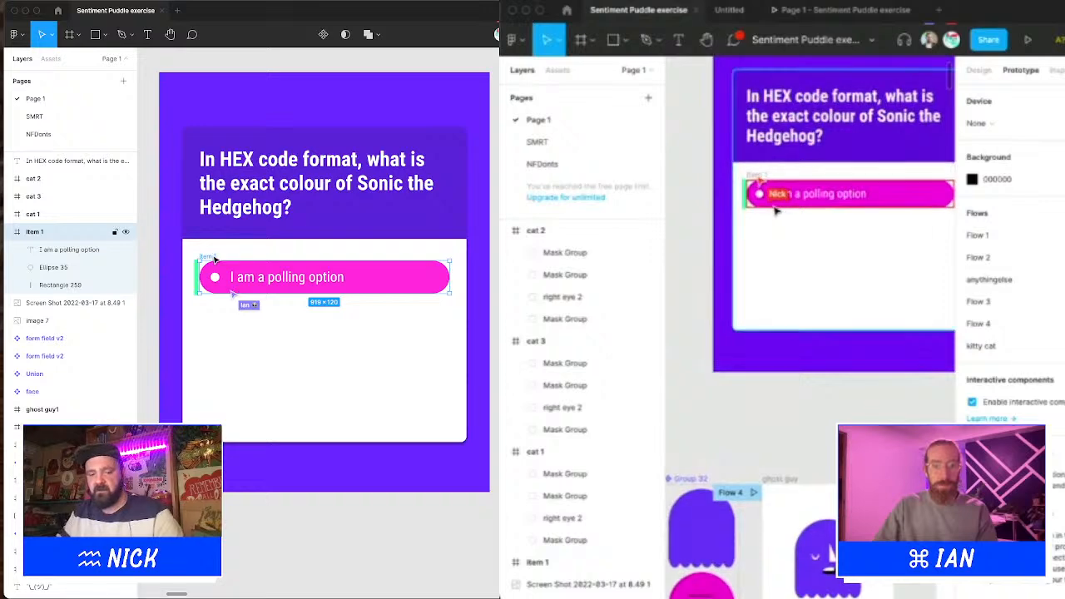
Step: Duplicate the polling option into an evenly spaced stack of four inside the white card
{"action": "left_click_drag", "start_coordinate": [213, 258], "coordinate": [221, 356], "text": "alt"}
{"action": "left_click", "coordinate": [213, 260], "text": "shift"}
{"action": "scroll", "coordinate": [785, 254], "scroll_direction": "down", "scroll_amount": 3}
{"action": "scroll", "coordinate": [782, 275], "scroll_direction": "down", "scroll_amount": 5}
{"action": "left_click", "coordinate": [437, 551]}
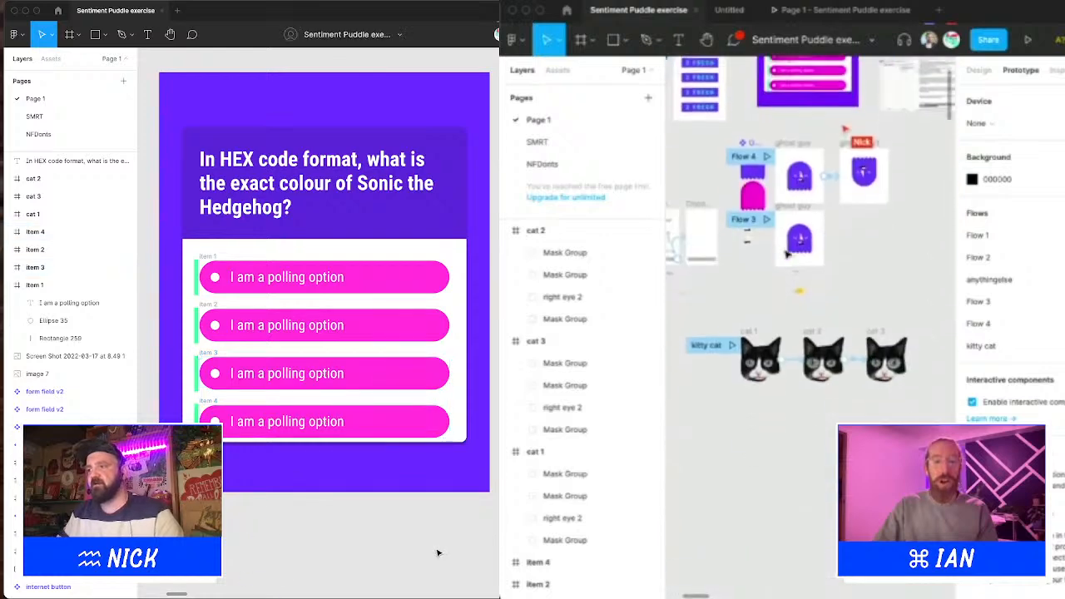
Step: Move the lower three polling options up to tighten the gaps so all four fit inside the white card
{"action": "scroll", "coordinate": [773, 319], "scroll_direction": "up", "scroll_amount": 4}
{"action": "scroll", "coordinate": [772, 319], "scroll_direction": "right", "scroll_amount": 2}
{"action": "left_click_drag", "start_coordinate": [214, 402], "coordinate": [214, 398]}
{"action": "left_click", "coordinate": [215, 352], "text": "shift"}
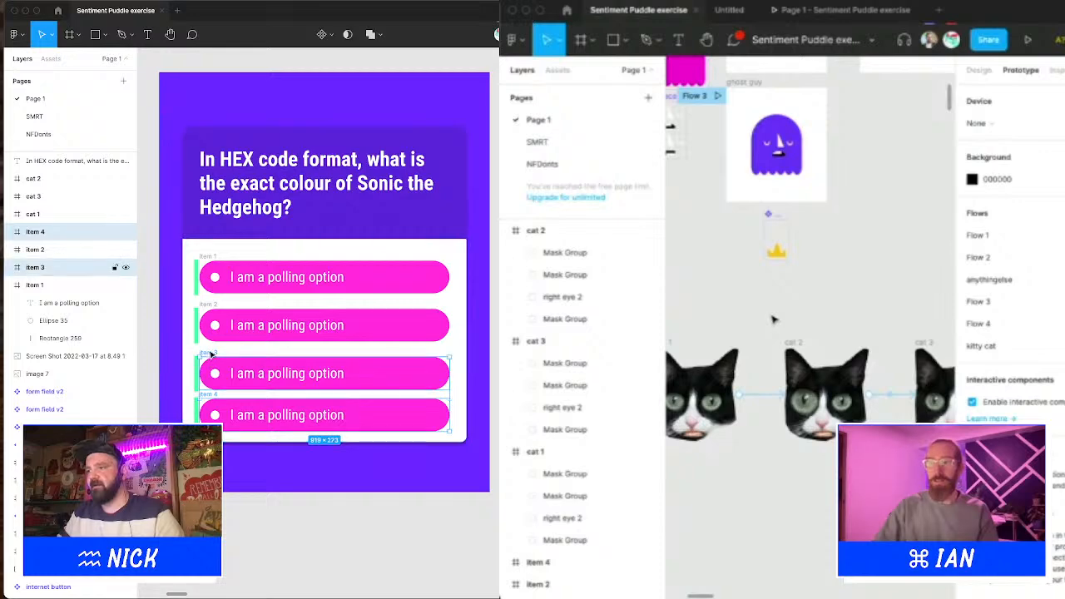
{"action": "left_click_drag", "start_coordinate": [214, 351], "coordinate": [216, 347]}
{"action": "scroll", "coordinate": [773, 319], "scroll_direction": "down", "scroll_amount": 3}
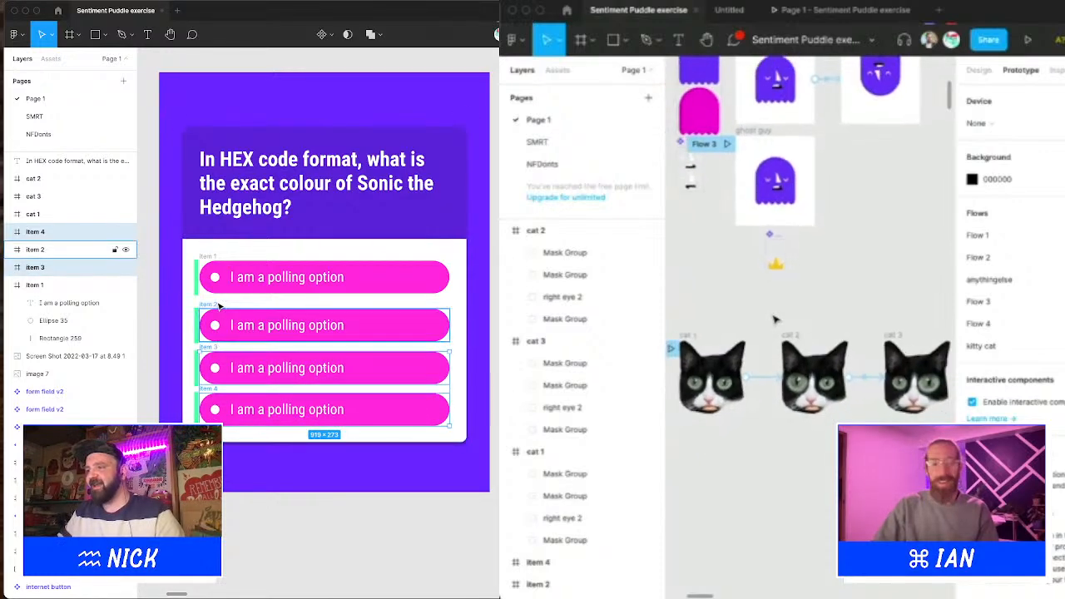
{"action": "left_click", "coordinate": [216, 307], "text": "shift"}
{"action": "left_click_drag", "start_coordinate": [217, 307], "coordinate": [216, 297]}
{"action": "left_click", "coordinate": [214, 264], "text": "shift"}
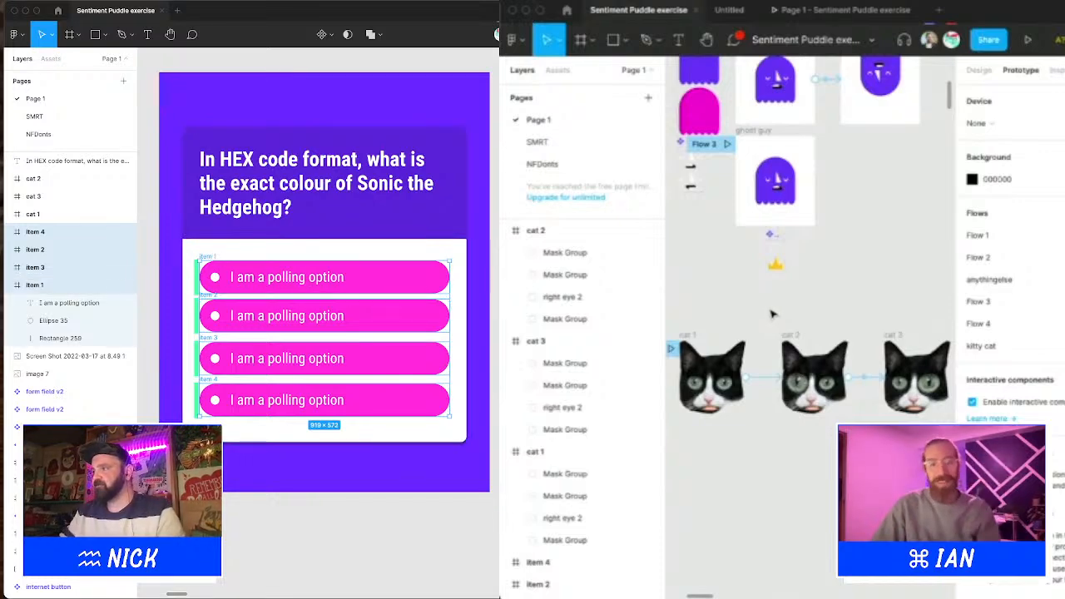
{"action": "scroll", "coordinate": [773, 313], "scroll_direction": "down", "scroll_amount": 2}
{"action": "scroll", "coordinate": [773, 314], "scroll_direction": "down", "scroll_amount": 1}
Step: Undo the spacing changes and the duplicated polling options, back to the single original option
{"action": "key", "text": "super+z"}
{"action": "key", "text": "super+z"}
{"action": "key", "text": "super+z"}
{"action": "key", "text": "super+z"}
{"action": "key", "text": "super+z"}
{"action": "key", "text": "super+z"}
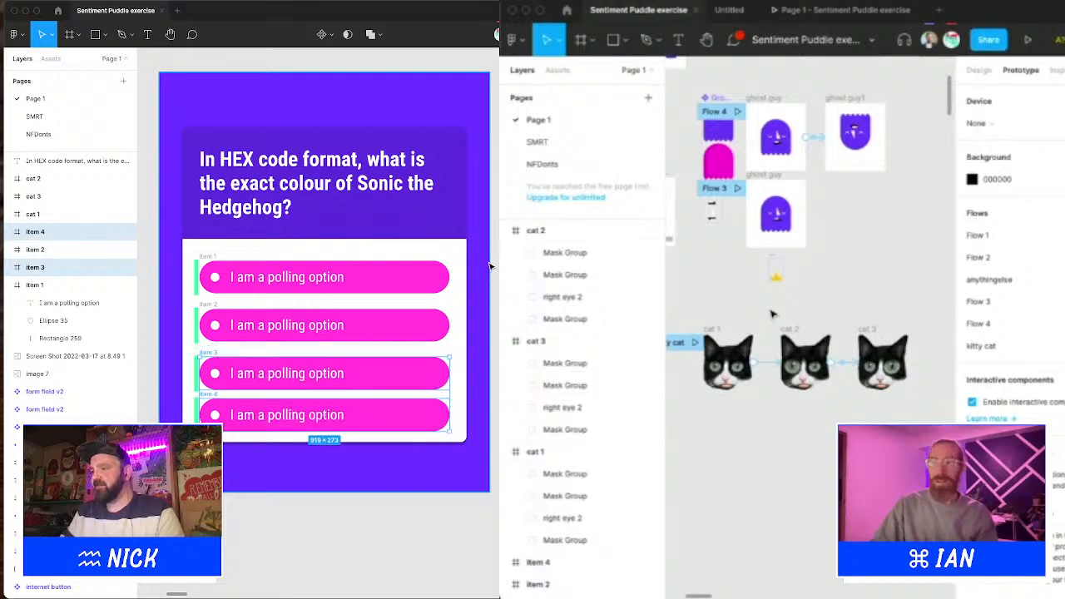
{"action": "key", "text": "super+z"}
{"action": "key", "text": "super+z"}
{"action": "key", "text": "super+z"}
{"action": "key", "text": "super+z"}
{"action": "scroll", "coordinate": [773, 314], "scroll_direction": "up", "scroll_amount": 4}
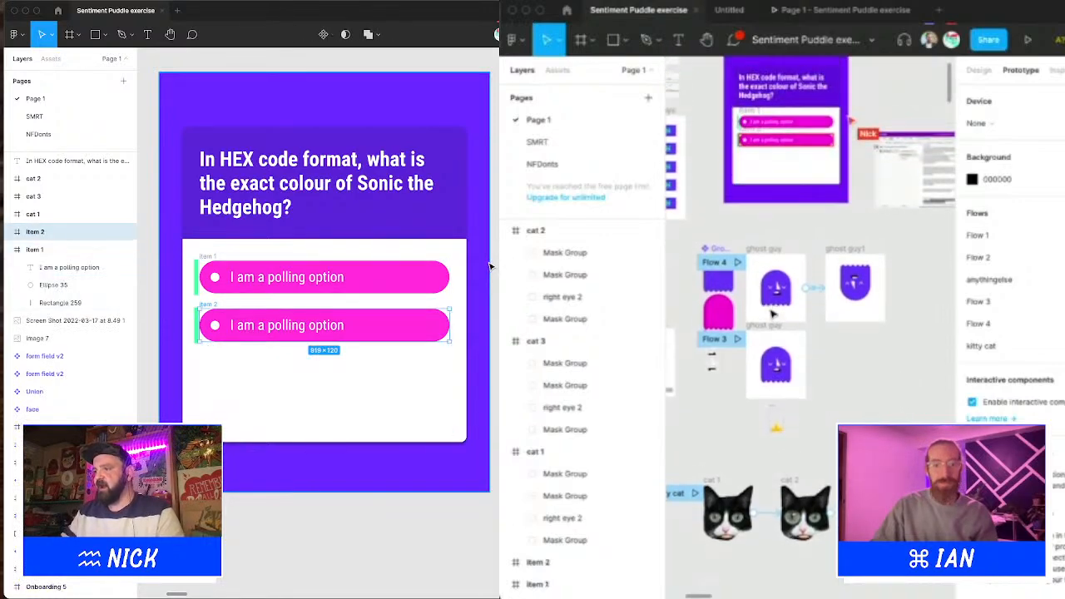
{"action": "left_click", "coordinate": [496, 261]}
Step: Play the kitty cat flow in the prototype preview to check its animation, and return to the design file
{"action": "scroll", "coordinate": [773, 314], "scroll_direction": "up", "scroll_amount": 2}
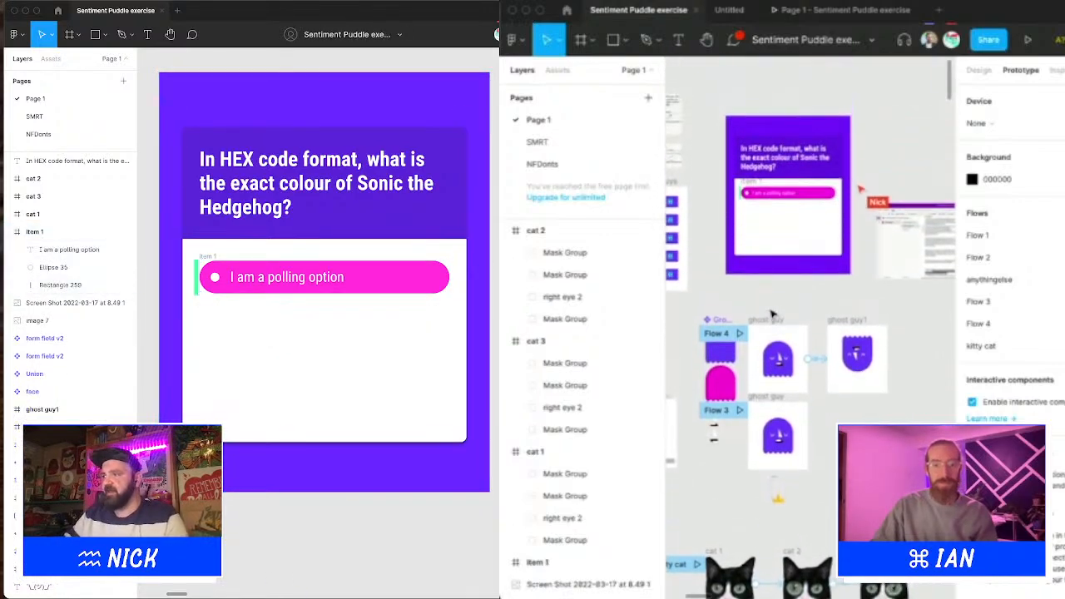
{"action": "scroll", "coordinate": [773, 314], "scroll_direction": "down", "scroll_amount": 6}
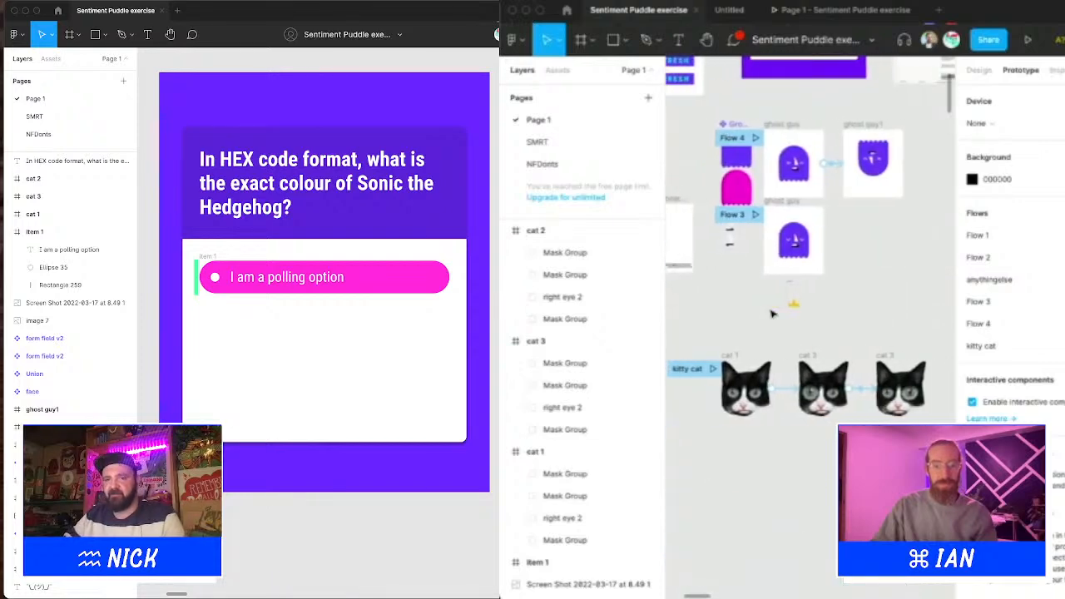
{"action": "left_click", "coordinate": [866, 11]}
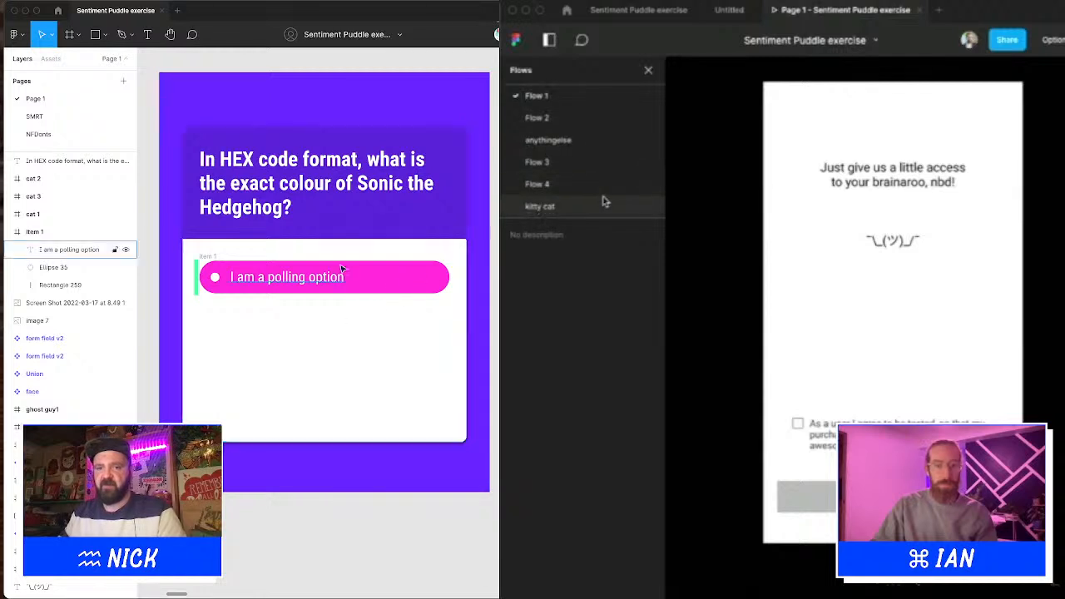
{"action": "left_click", "coordinate": [555, 210]}
{"action": "left_click", "coordinate": [569, 239]}
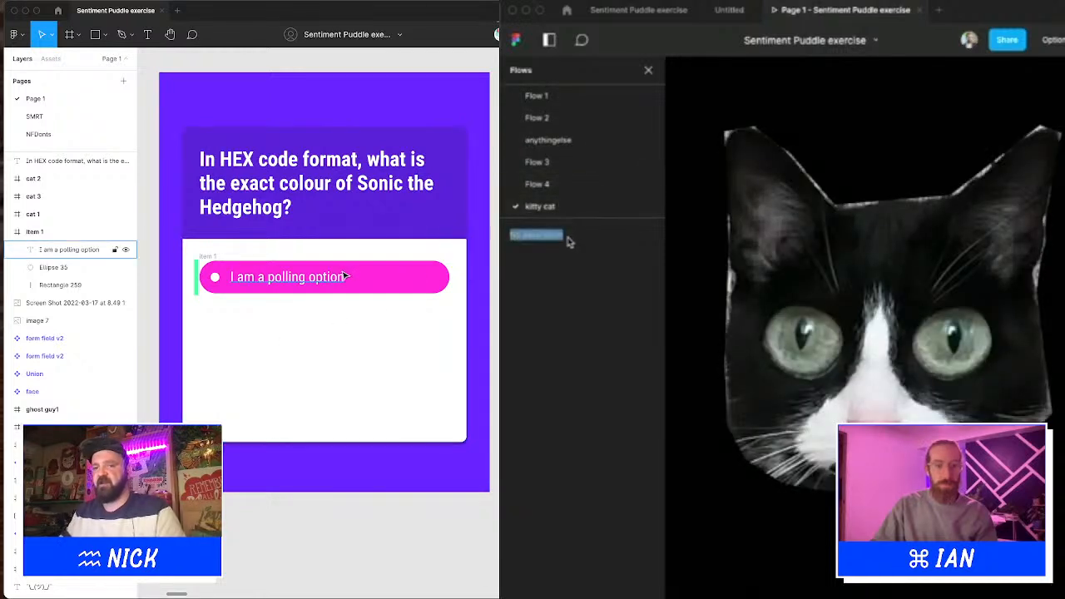
{"action": "left_click", "coordinate": [869, 326]}
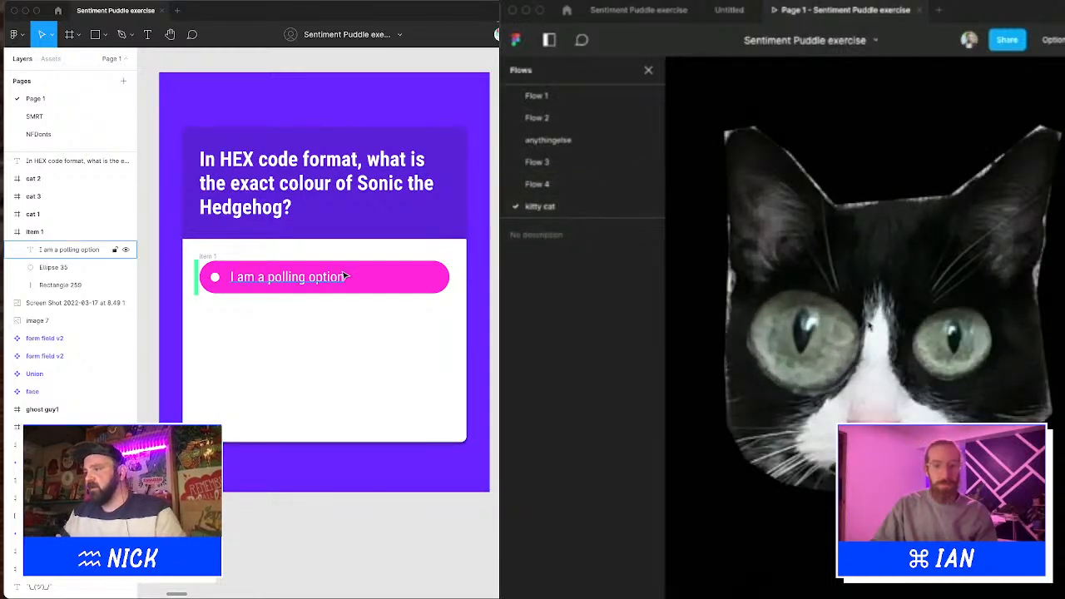
{"action": "left_click", "coordinate": [206, 257]}
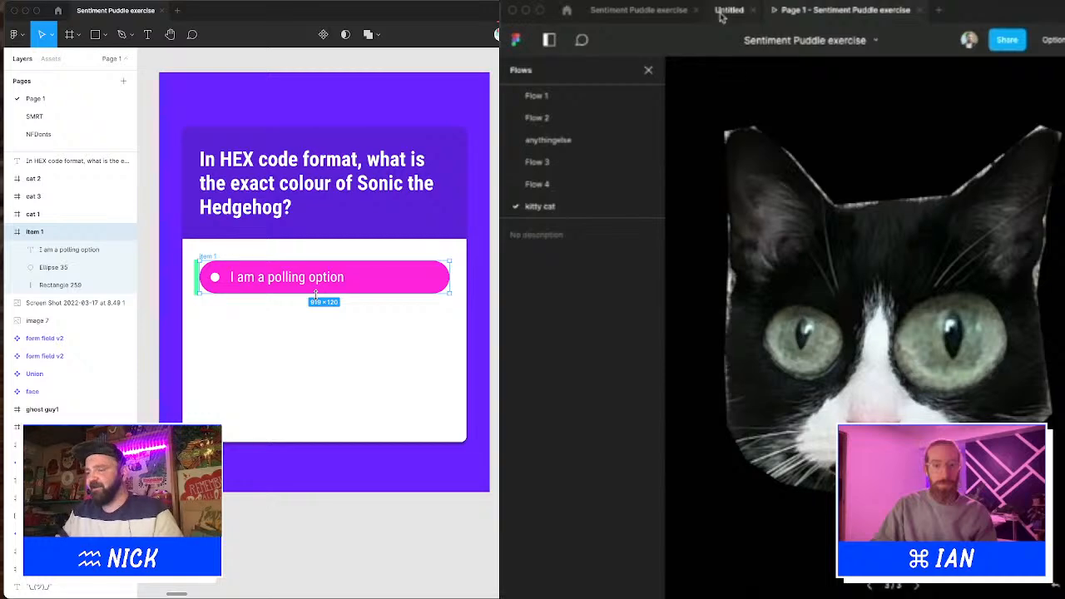
{"action": "left_click", "coordinate": [643, 15]}
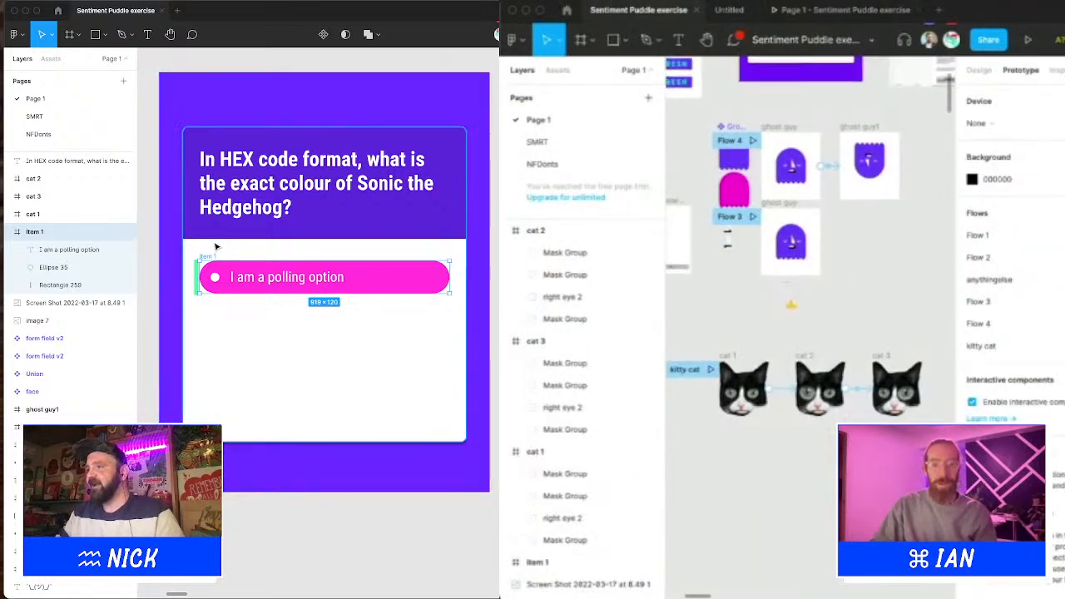
Step: Try to add an outgoing prototype connection from the cat 3 frame
{"action": "scroll", "coordinate": [883, 410], "scroll_direction": "up", "scroll_amount": 3}
{"action": "scroll", "coordinate": [884, 409], "scroll_direction": "down", "scroll_amount": 3}
{"action": "scroll", "coordinate": [466, 313], "scroll_direction": "up", "scroll_amount": 2}
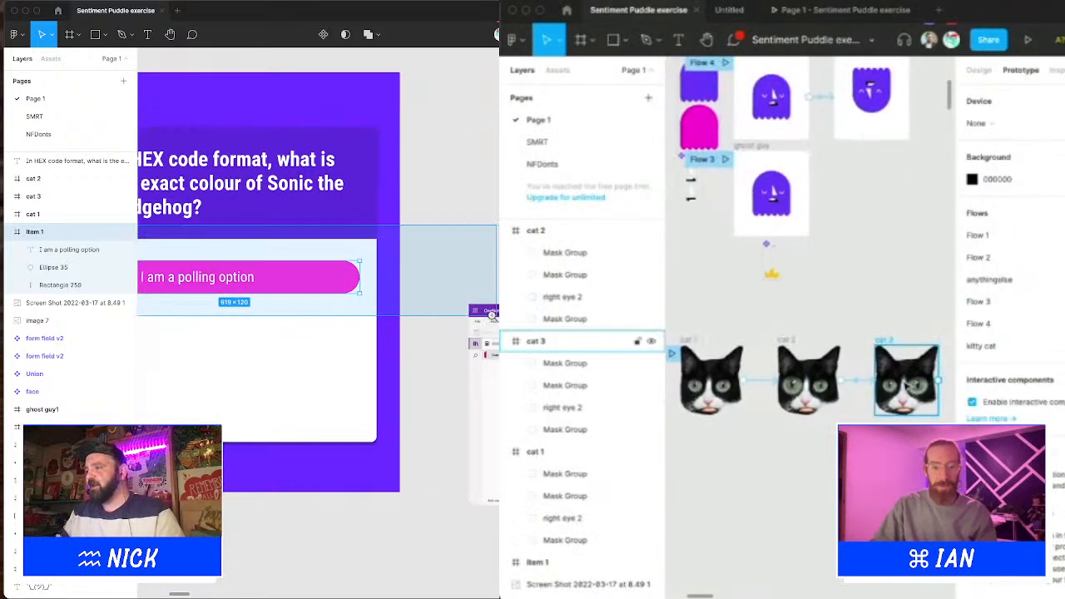
{"action": "left_click", "coordinate": [903, 385]}
{"action": "scroll", "coordinate": [449, 316], "scroll_direction": "down", "scroll_amount": 2}
{"action": "scroll", "coordinate": [903, 386], "scroll_direction": "right", "scroll_amount": 2}
{"action": "key", "text": "z"}
{"action": "left_click_drag", "start_coordinate": [165, 271], "coordinate": [428, 380]}
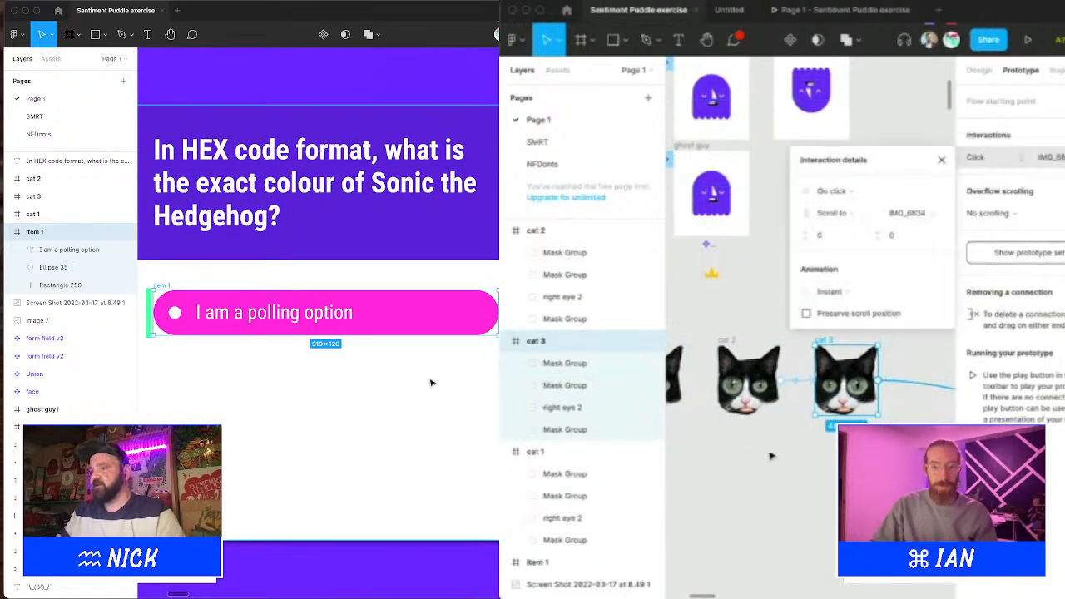
{"action": "scroll", "coordinate": [770, 454], "scroll_direction": "down", "scroll_amount": 3}
{"action": "scroll", "coordinate": [771, 455], "scroll_direction": "up", "scroll_amount": 1}
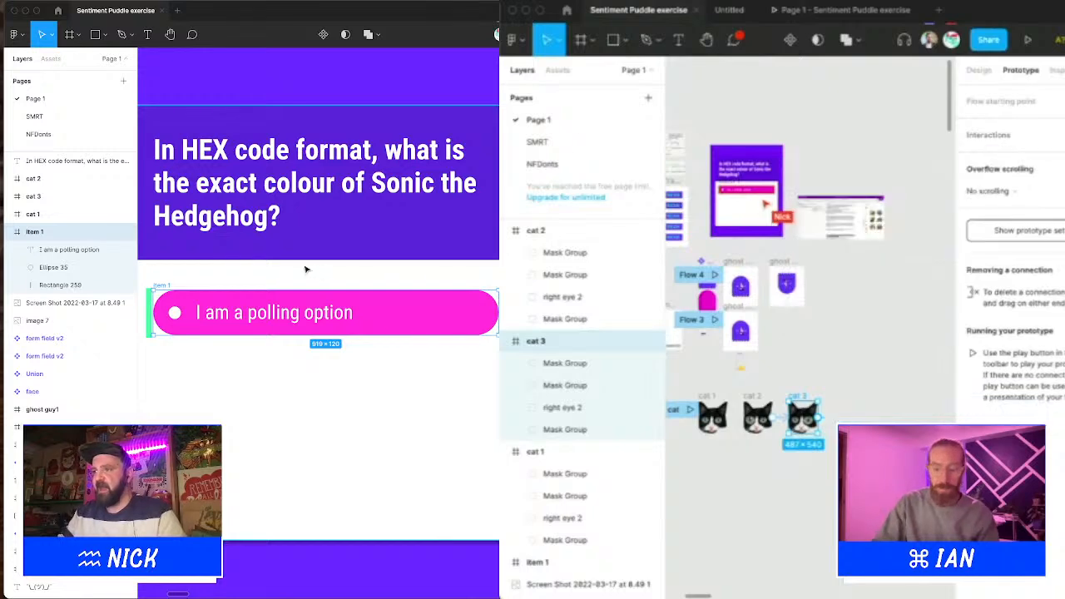
Step: Clip the content of the polling option's Item 1 frame so the green bar outside its edge is hidden
{"action": "left_click", "coordinate": [147, 308]}
{"action": "left_click_drag", "start_coordinate": [818, 419], "coordinate": [836, 452]}
{"action": "scroll", "coordinate": [840, 472], "scroll_direction": "down", "scroll_amount": 4}
{"action": "key", "text": "Escape"}
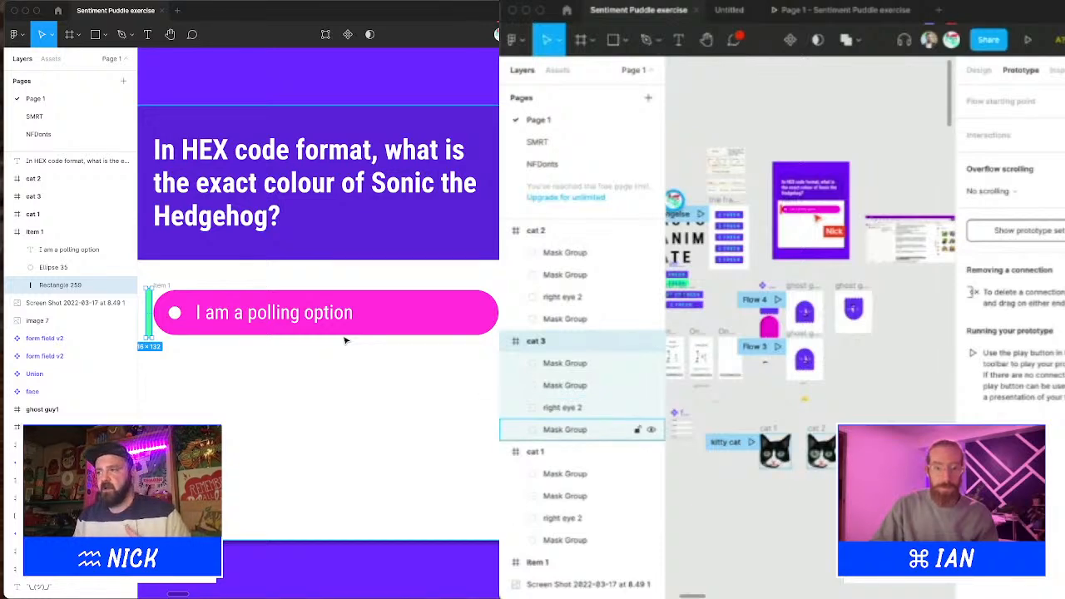
{"action": "left_click", "coordinate": [165, 286]}
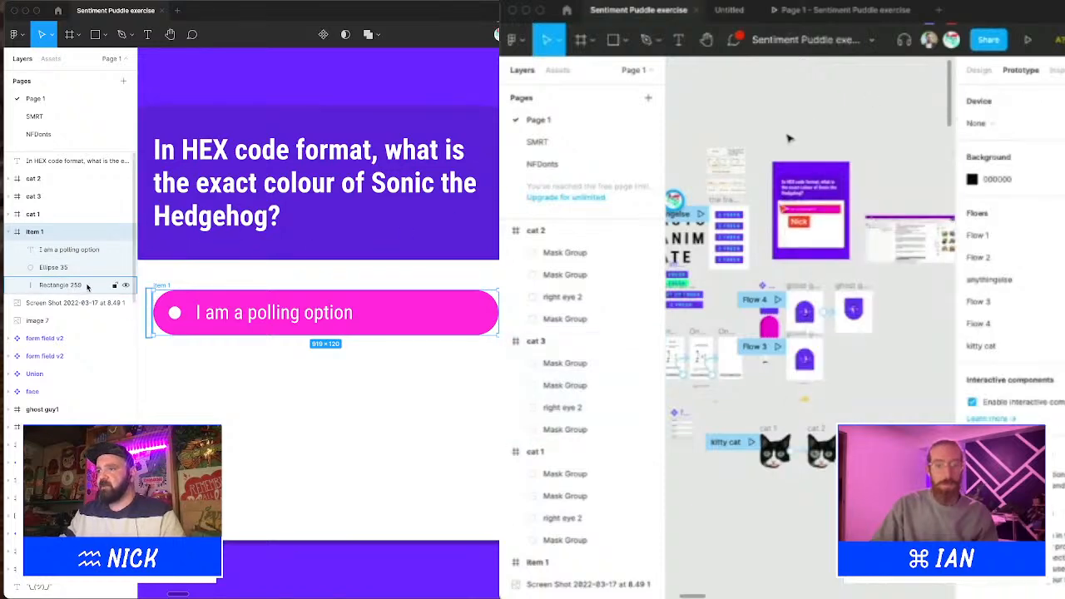
Step: Widen the green rectangle inside the polling option to about 650 px, filling the pill behind the label
{"action": "left_click", "coordinate": [86, 287]}
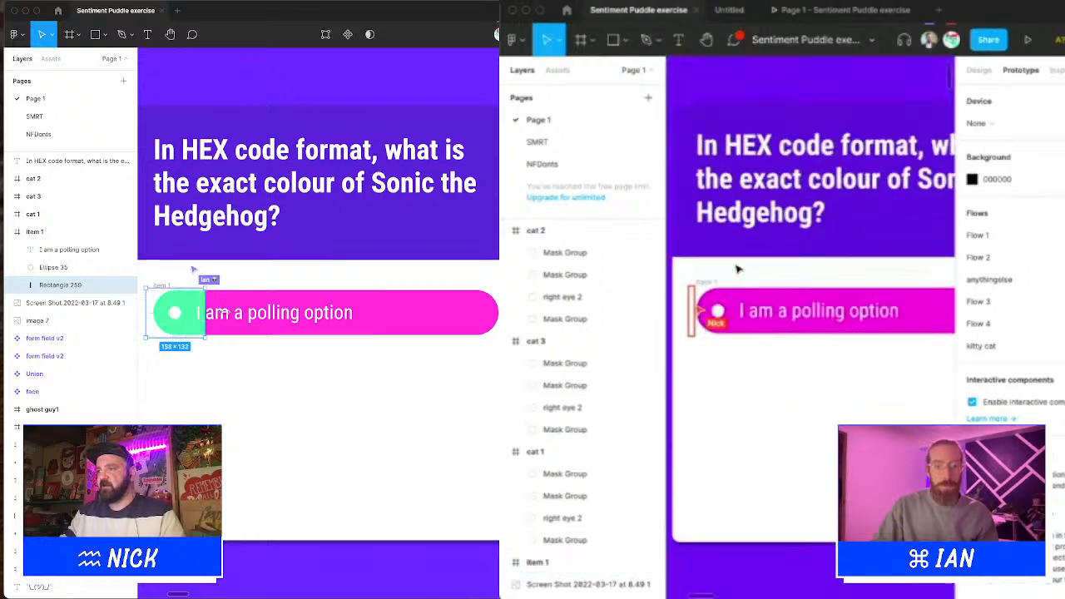
{"action": "left_click_drag", "start_coordinate": [225, 312], "coordinate": [390, 312]}
{"action": "left_click", "coordinate": [465, 381]}
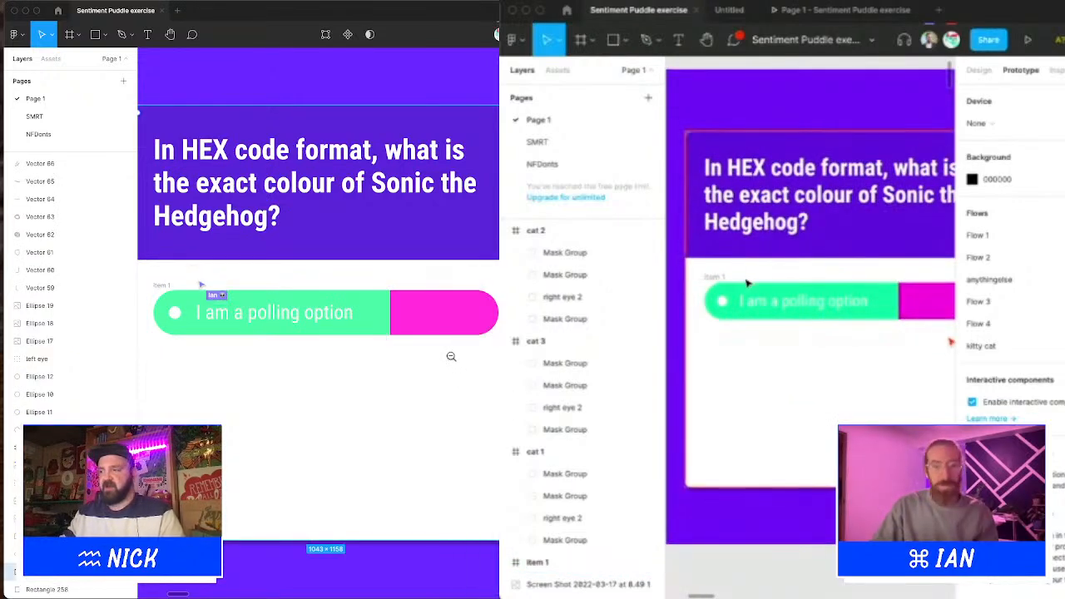
{"action": "scroll", "coordinate": [454, 361], "scroll_direction": "down", "scroll_amount": 5}
{"action": "scroll", "coordinate": [333, 333], "scroll_direction": "right", "scroll_amount": 3}
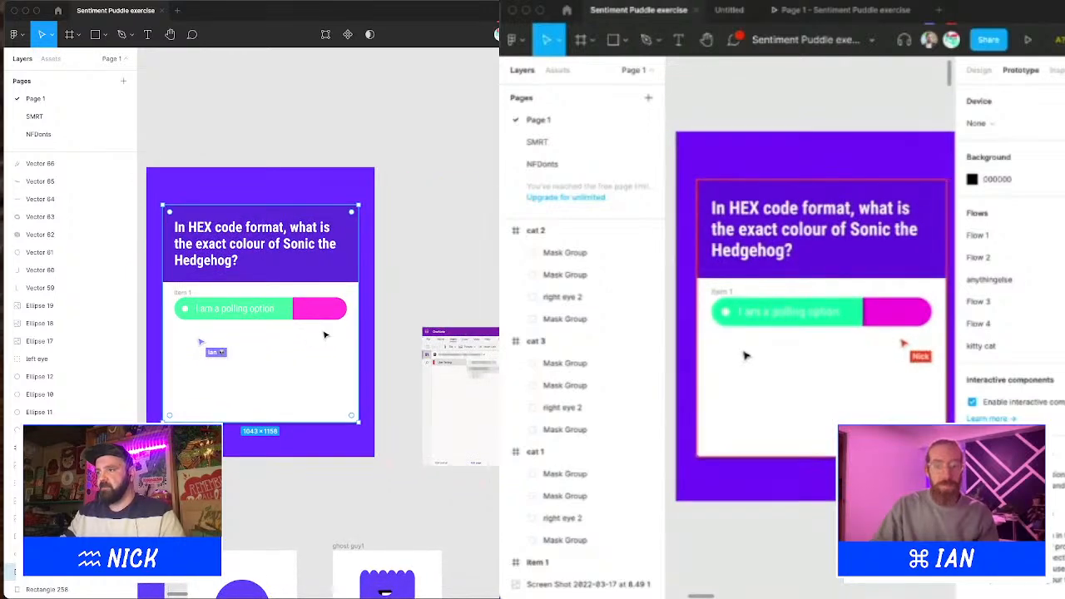
Step: Undo and redo the green rectangle's widening to compare both states, ending on the narrow bar
{"action": "key", "text": "super+z"}
{"action": "key", "text": "super+z"}
{"action": "key", "text": "super+shift+z"}
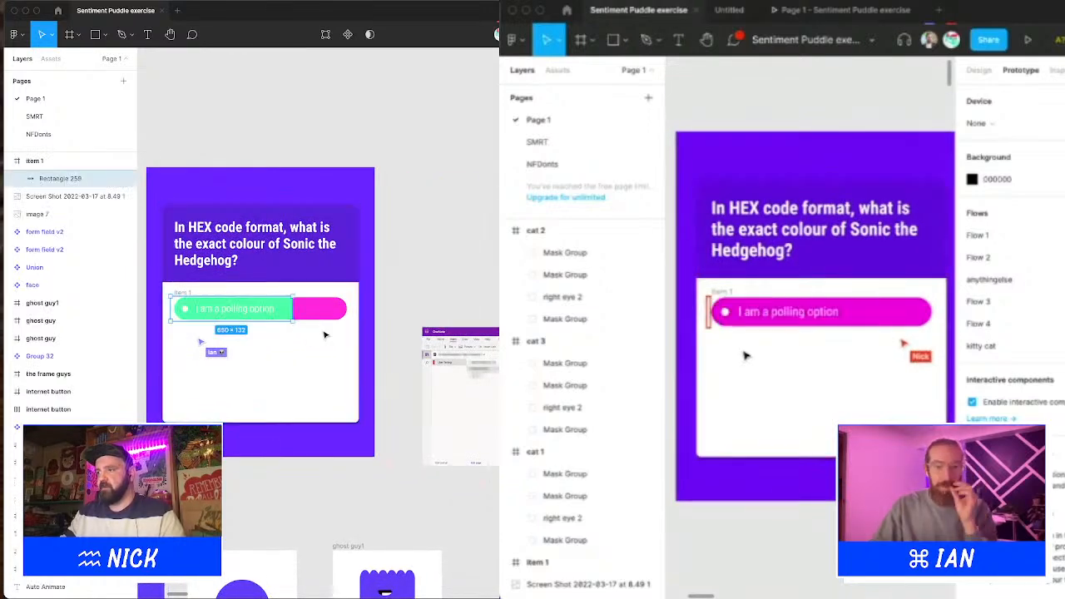
{"action": "key", "text": "super+z"}
{"action": "key", "text": "super+shift+z"}
{"action": "key", "text": "super+z"}
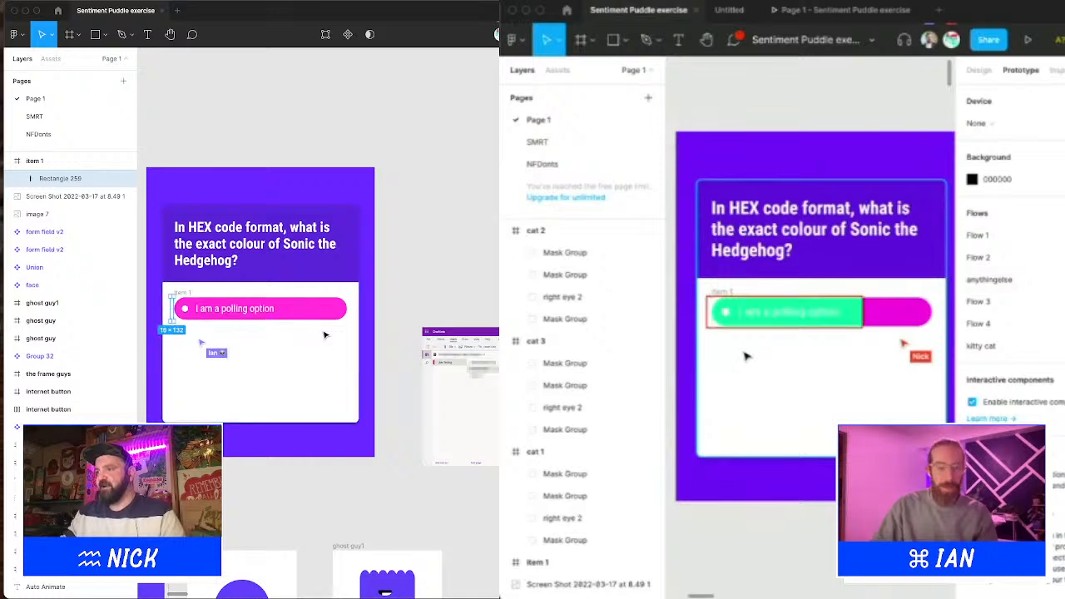
{"action": "key", "text": "super+shift+z"}
{"action": "key", "text": "super+z"}
{"action": "scroll", "coordinate": [316, 328], "scroll_direction": "left", "scroll_amount": 3}
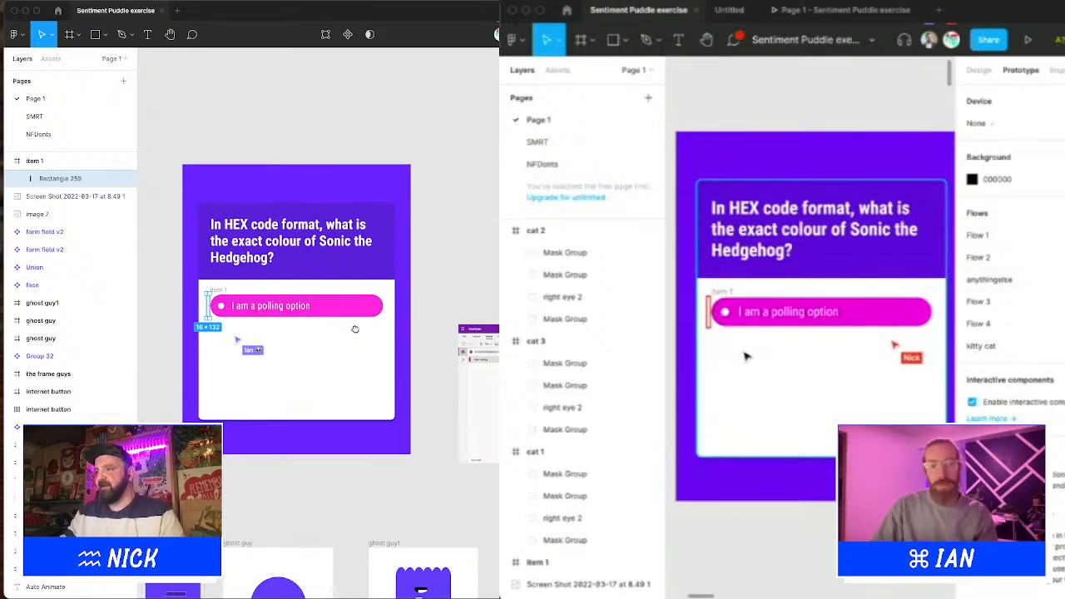
{"action": "scroll", "coordinate": [213, 302], "scroll_direction": "up", "scroll_amount": 5}
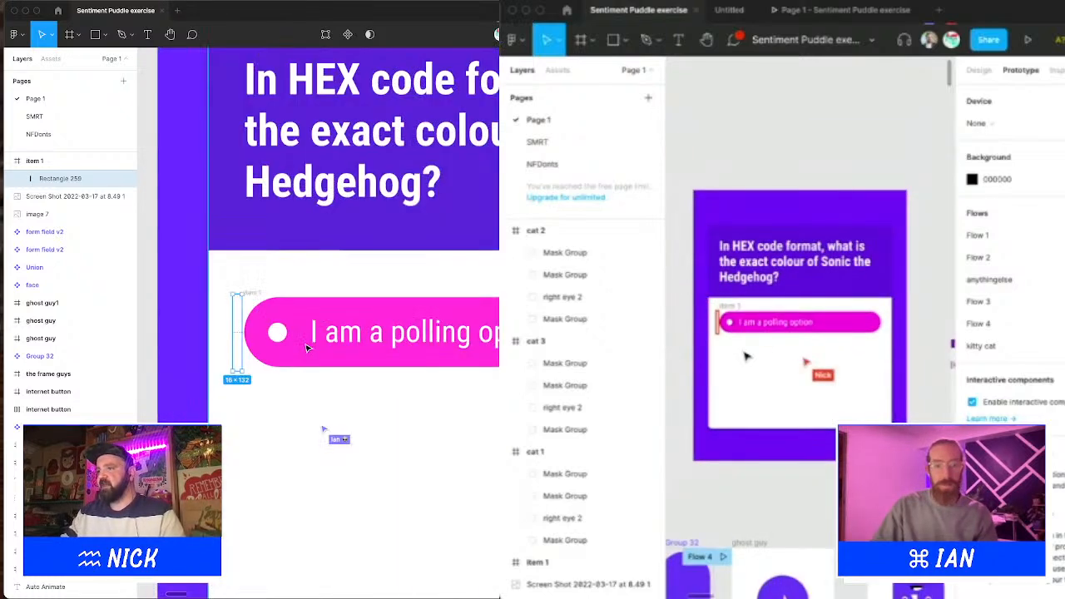
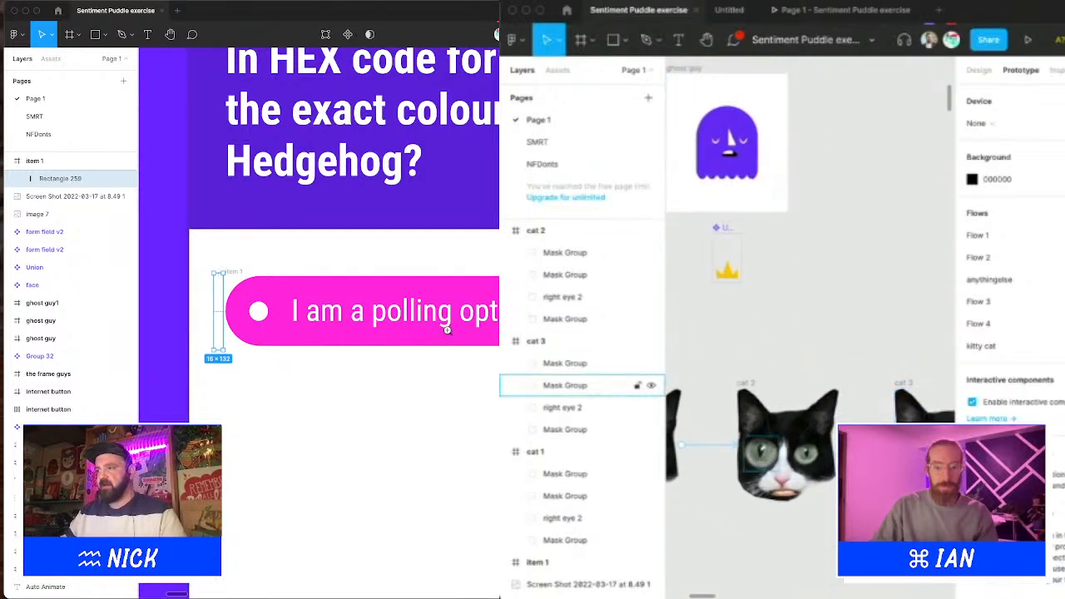
Step: Set cat 3's interaction delay and Smart animate duration to 300 ms, and rename the polling option's text layer as label
{"action": "scroll", "coordinate": [447, 331], "scroll_direction": "down", "scroll_amount": 5}
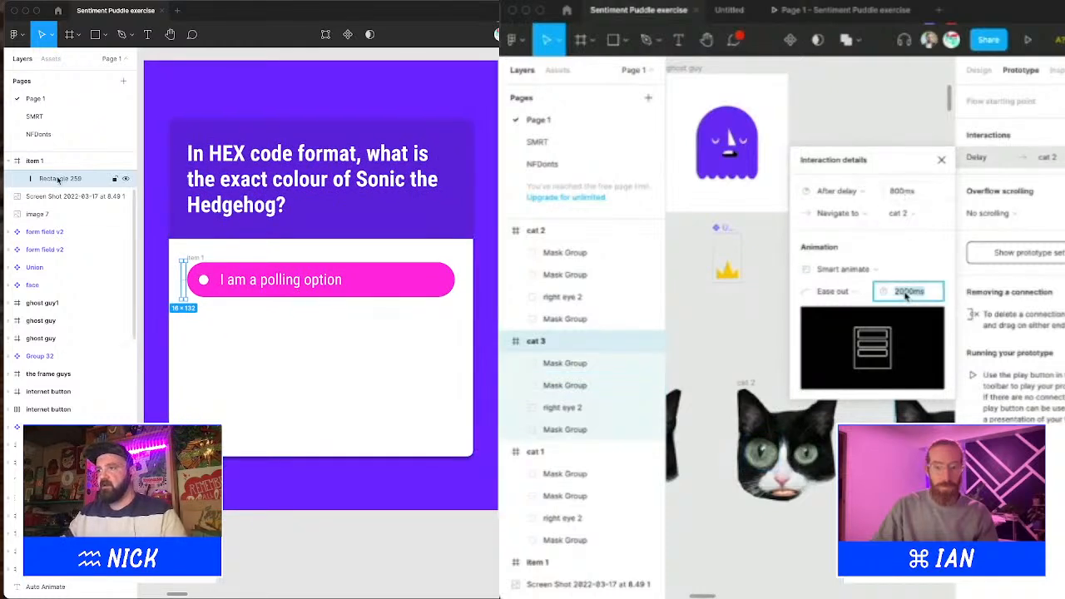
{"action": "scroll", "coordinate": [58, 181], "scroll_direction": "up", "scroll_amount": 3}
{"action": "type", "text": "3"}
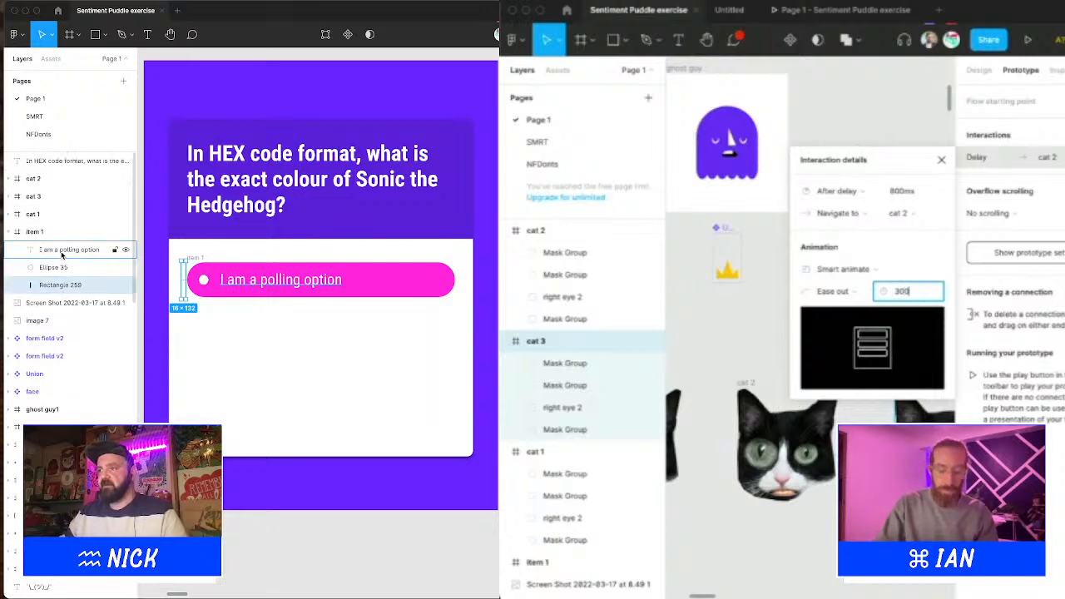
{"action": "double_click", "coordinate": [62, 251]}
{"action": "left_click", "coordinate": [904, 192]}
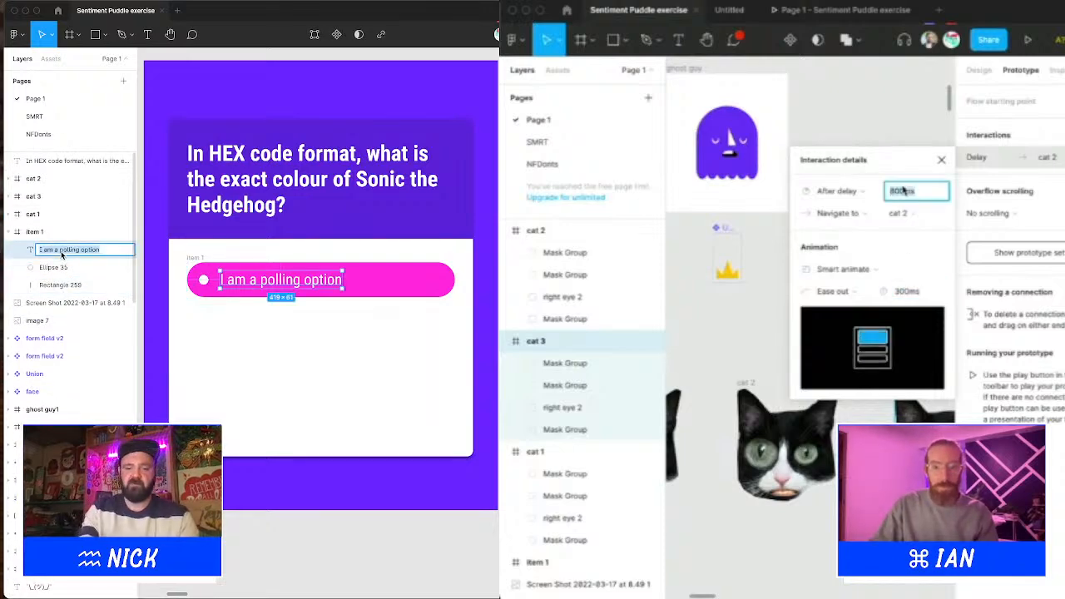
{"action": "type", "text": "label300ms"}
Step: Rename the polling option's ellipse layer as pip, and set cat 2's interaction delay and animation duration to 300 ms
{"action": "double_click", "coordinate": [54, 267]}
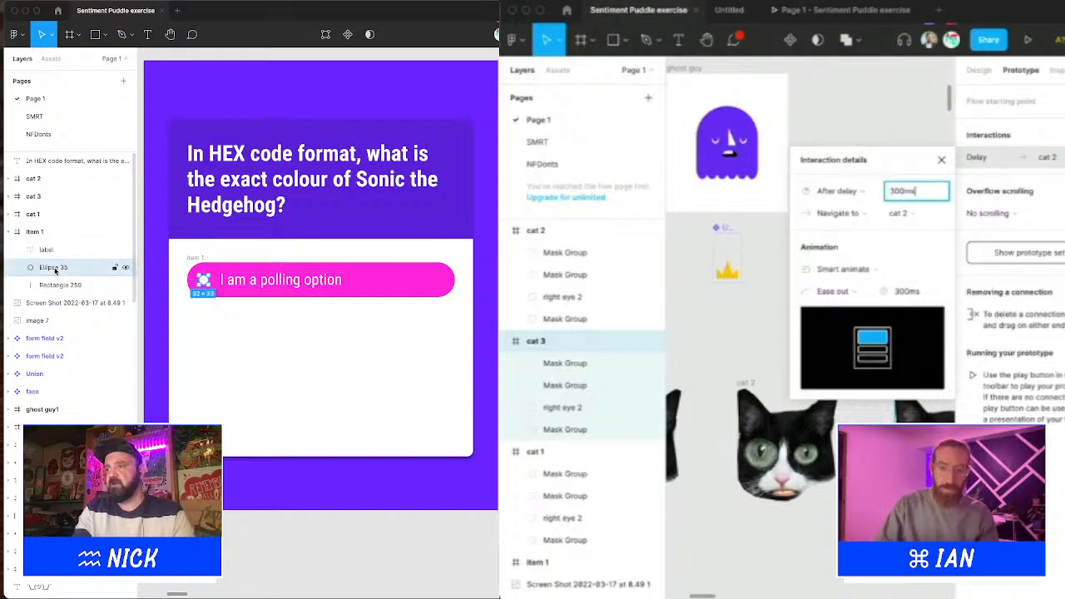
{"action": "type", "text": "pip"}
{"action": "left_click", "coordinate": [785, 444]}
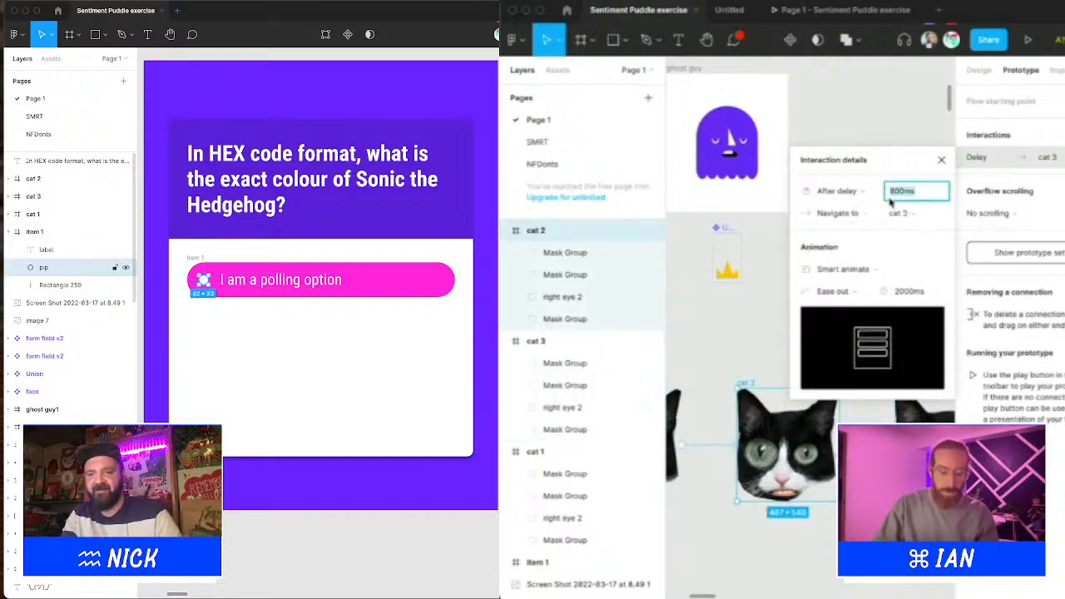
{"action": "type", "text": "300ms"}
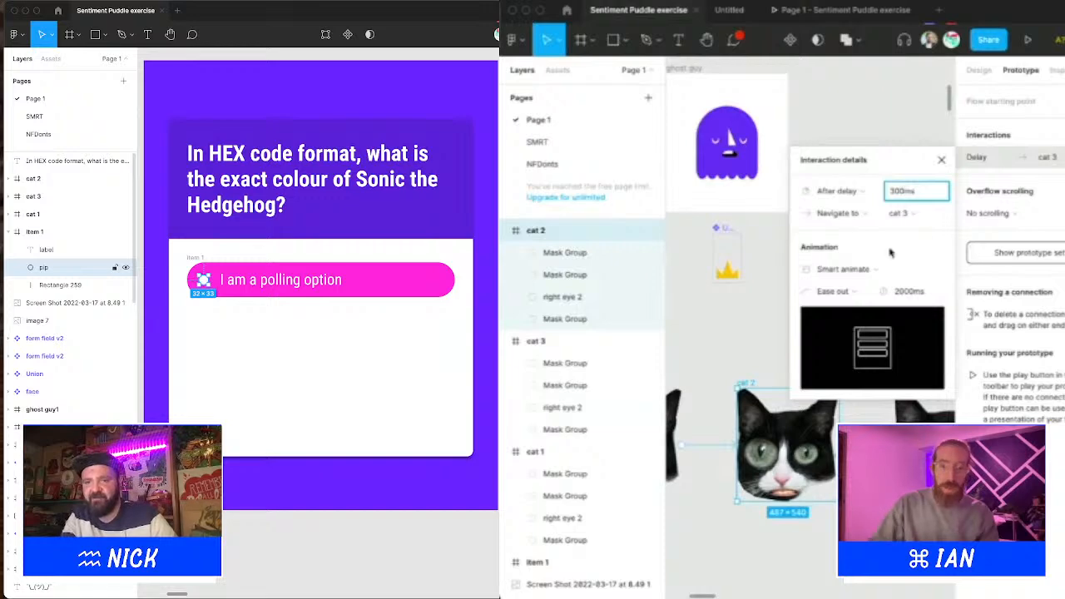
{"action": "left_click", "coordinate": [907, 295]}
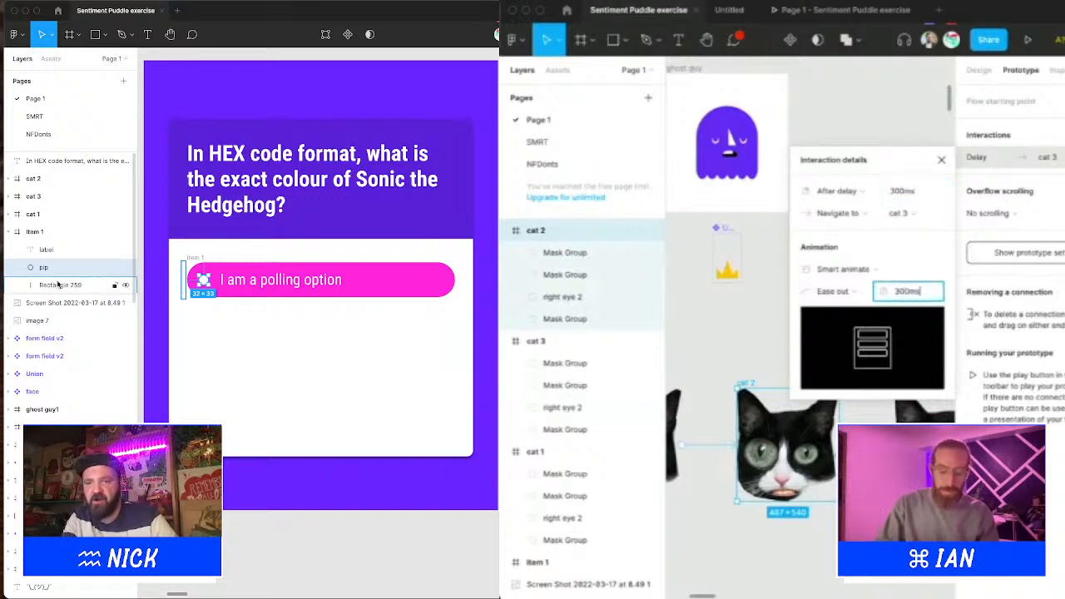
Step: Check the kitty cat timing in the preview, return to the design file, and rename the polling option's rectangle layer as indicator-active
{"action": "left_click", "coordinate": [865, 17]}
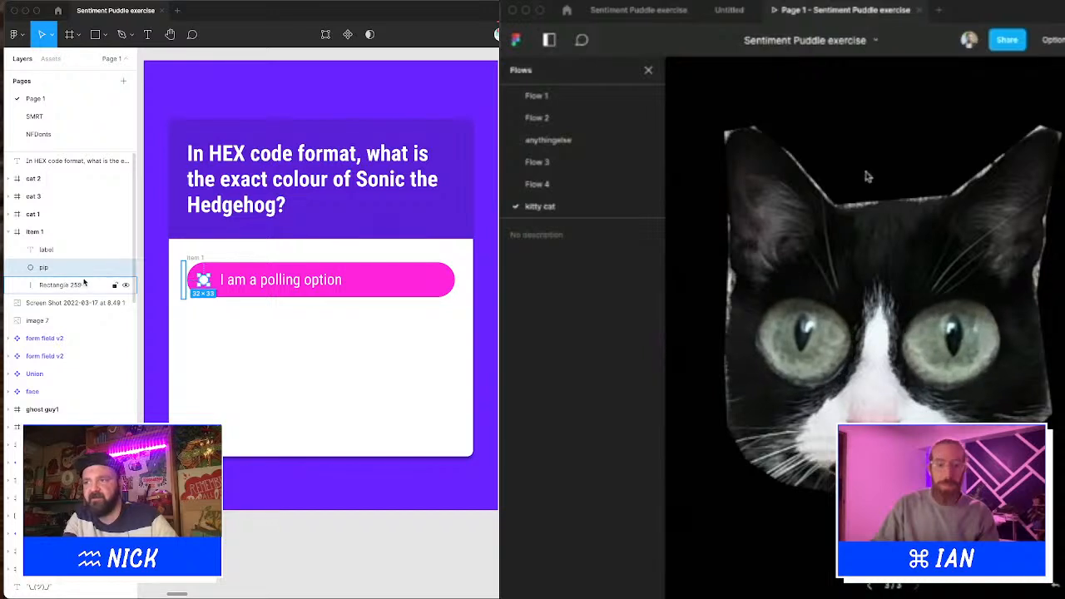
{"action": "left_click", "coordinate": [67, 285]}
{"action": "double_click", "coordinate": [74, 285]}
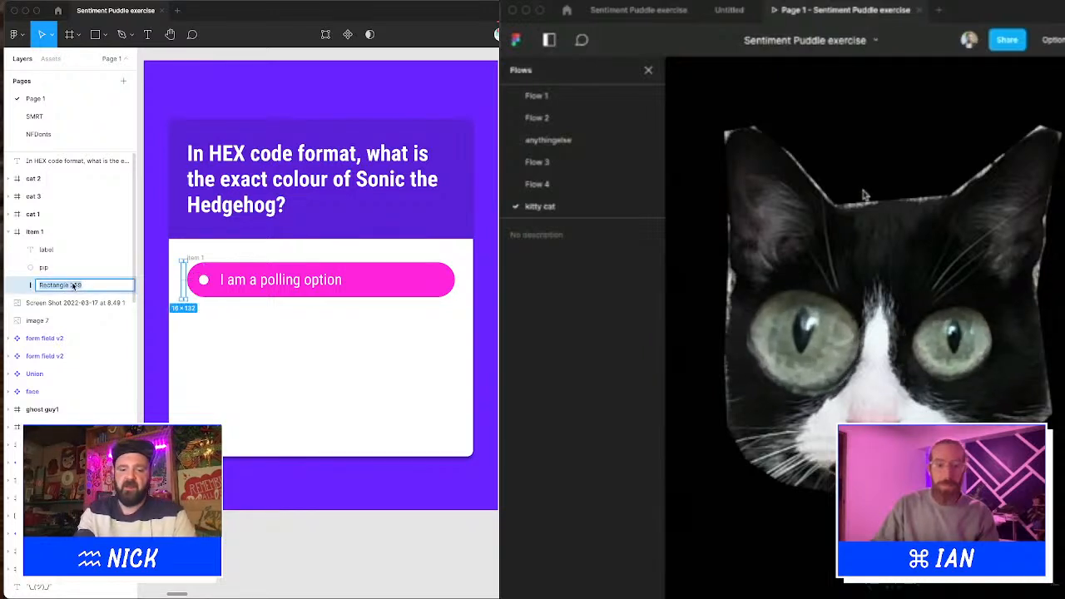
{"action": "type", "text": "i"}
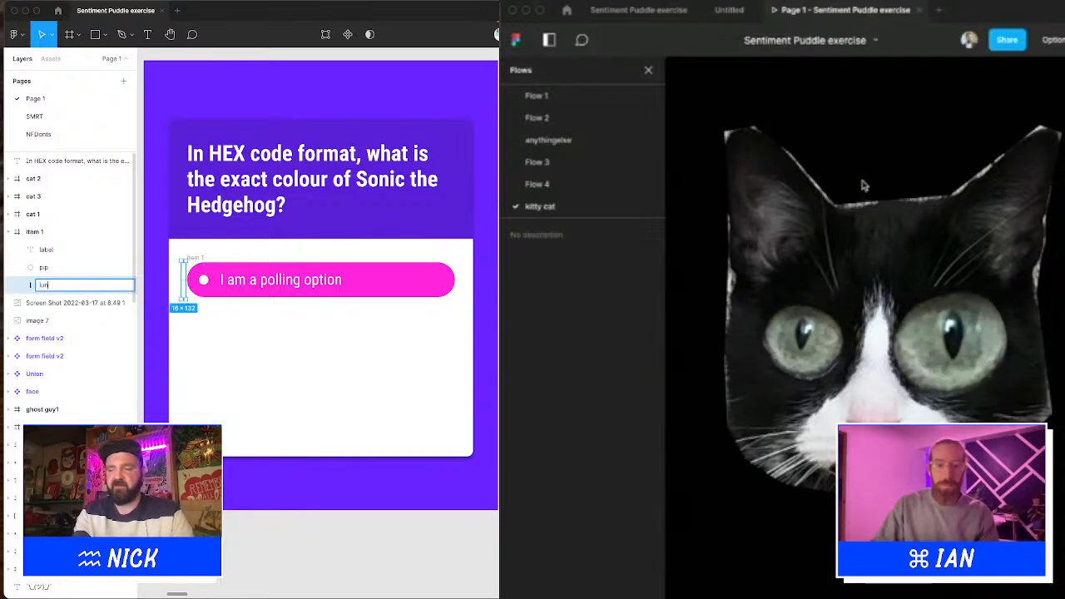
{"action": "type", "text": "ndicator"}
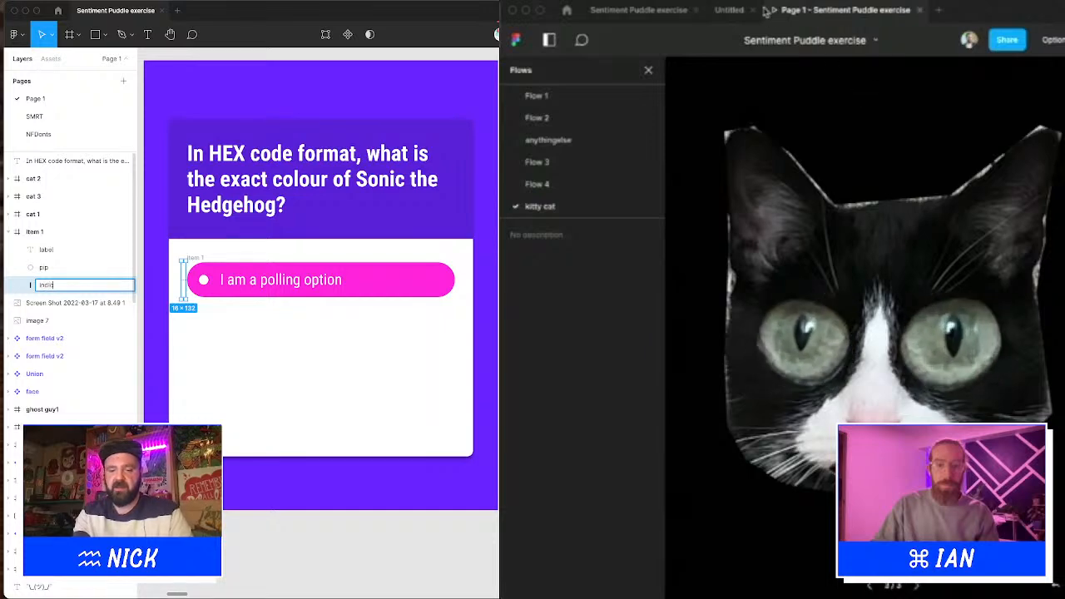
{"action": "left_click", "coordinate": [640, 10]}
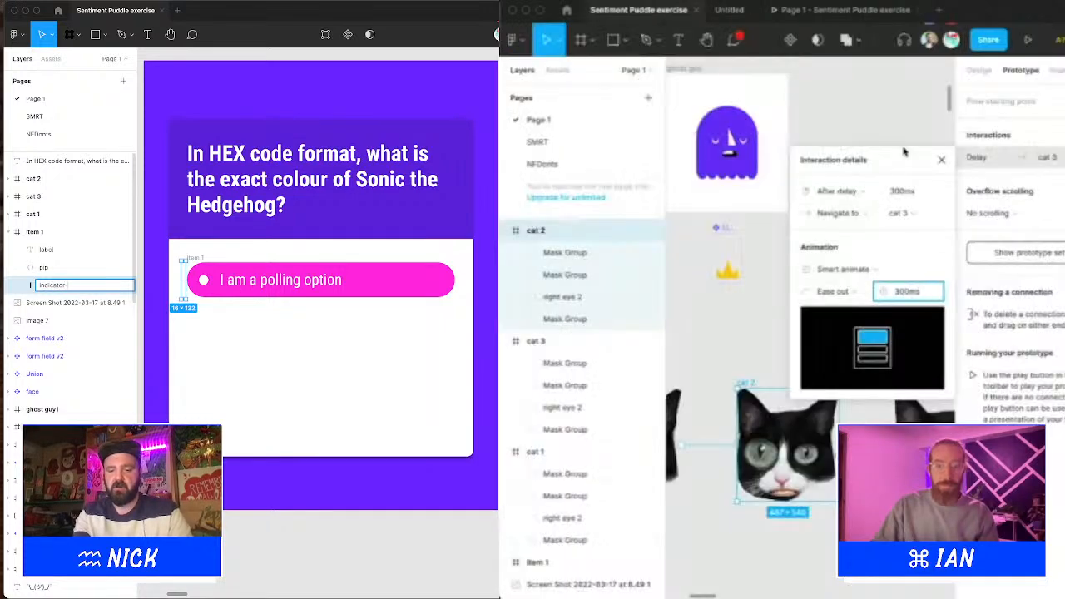
{"action": "left_click", "coordinate": [943, 161]}
{"action": "scroll", "coordinate": [887, 257], "scroll_direction": "left", "scroll_amount": 3}
{"action": "type", "text": "-activ"}
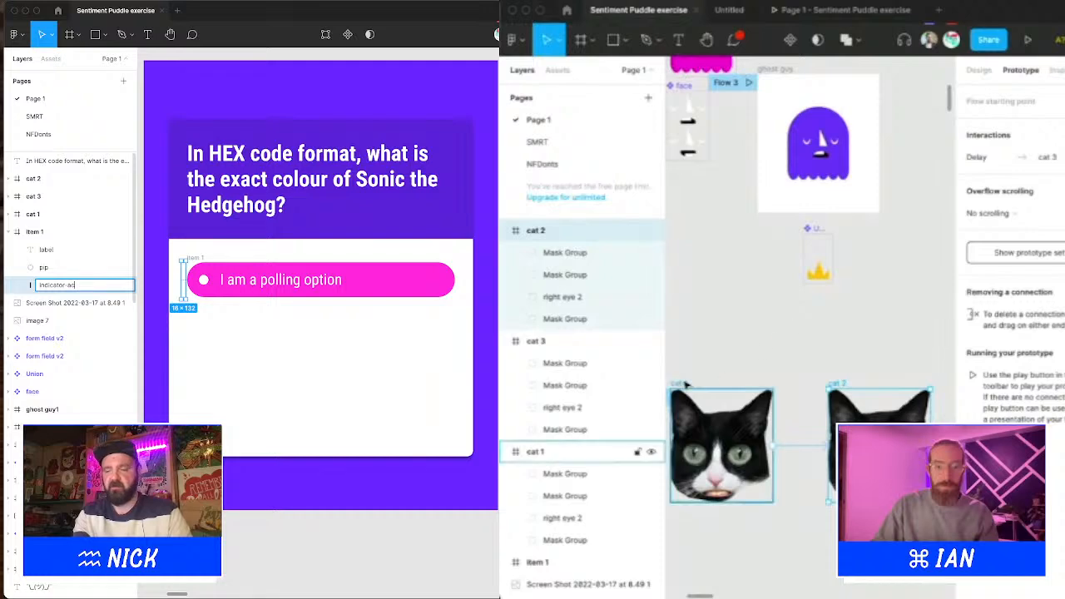
{"action": "left_click", "coordinate": [684, 383]}
{"action": "left_click", "coordinate": [732, 350]}
{"action": "type", "text": "e"}
{"action": "key", "text": "Return"}
{"action": "scroll", "coordinate": [732, 346], "scroll_direction": "left", "scroll_amount": 1}
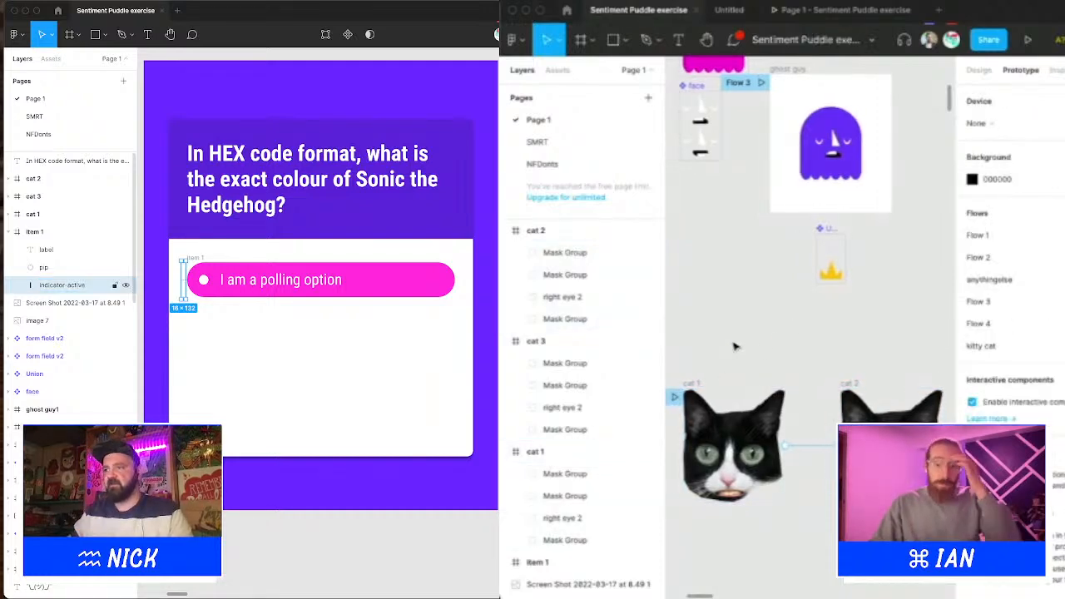
Step: Duplicate the polling option's indicator-active rectangle in place inside the item 1 frame
{"action": "right_click", "coordinate": [67, 285]}
{"action": "scroll", "coordinate": [734, 347], "scroll_direction": "left", "scroll_amount": 2}
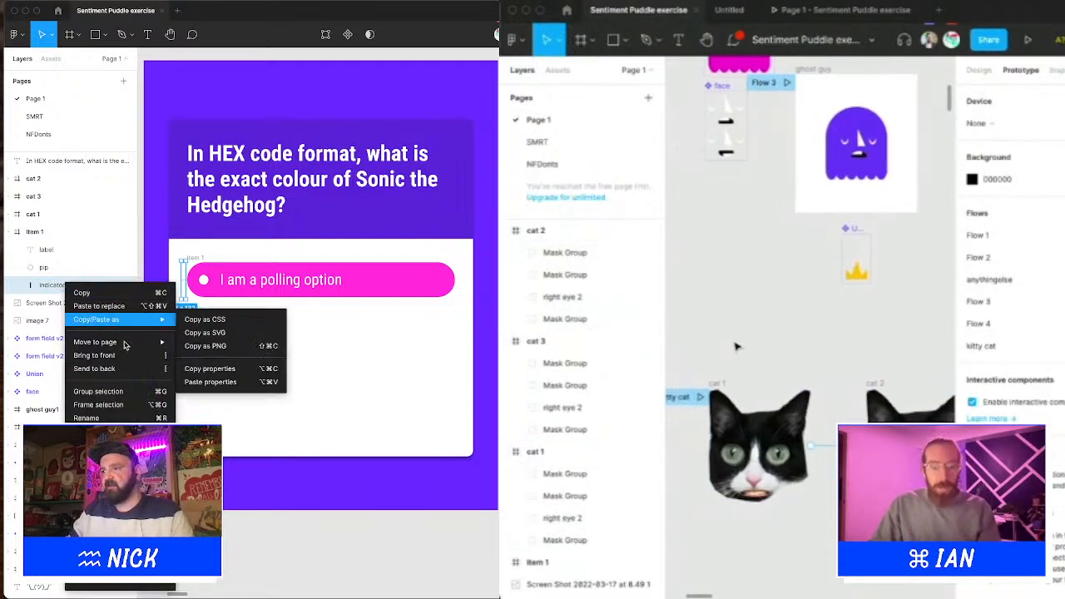
{"action": "left_click", "coordinate": [243, 359]}
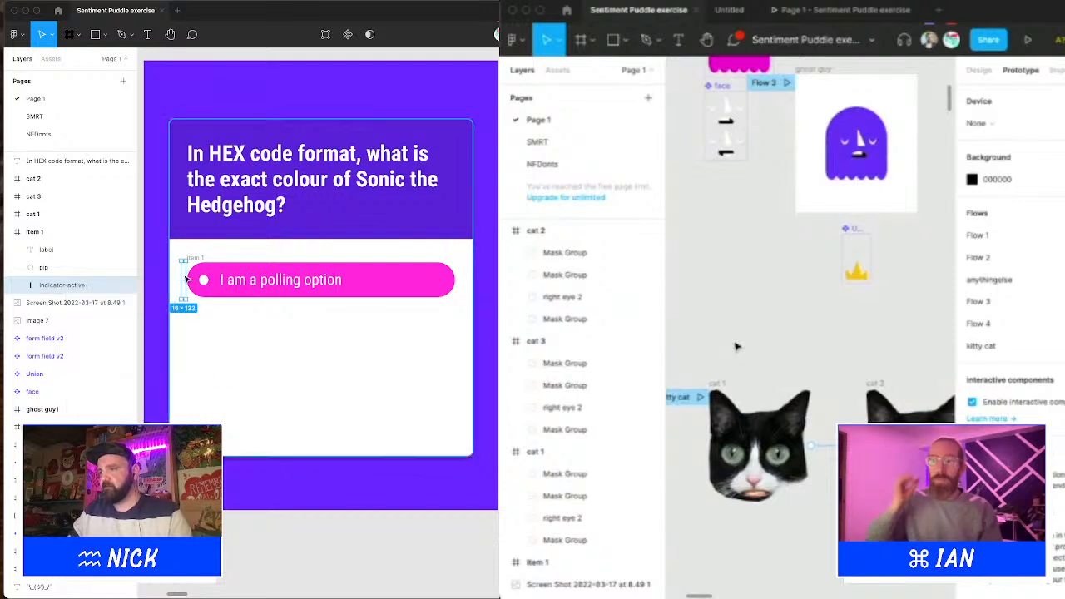
{"action": "left_click", "coordinate": [190, 280]}
{"action": "scroll", "coordinate": [736, 346], "scroll_direction": "left", "scroll_amount": 3}
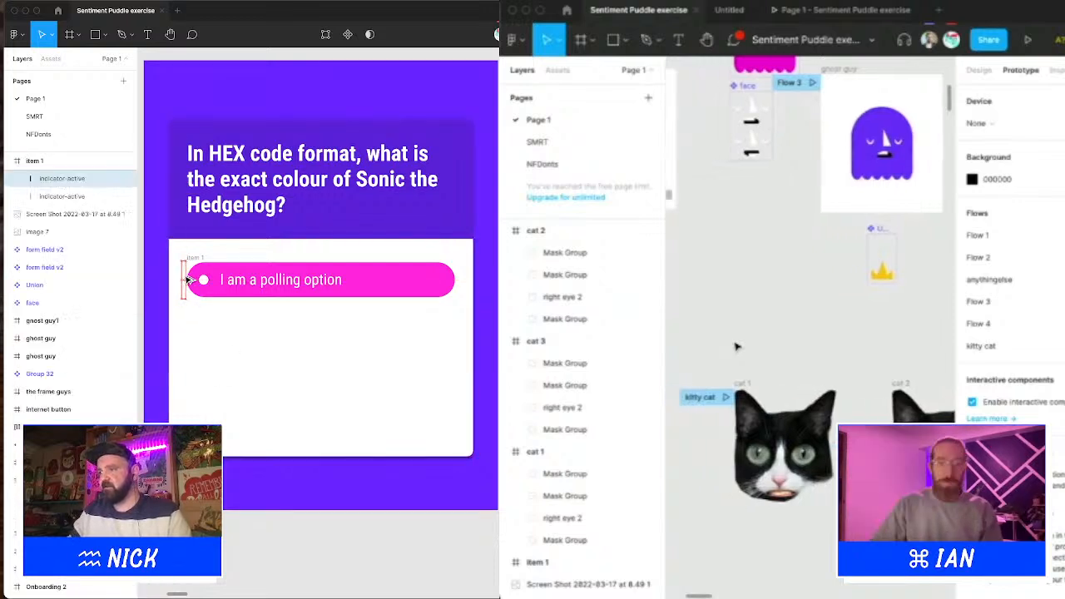
Step: Rename the upper duplicate of the rectangle layer as indicator-inactive, and open cat 1's click interaction leading to cat 2
{"action": "double_click", "coordinate": [70, 180]}
{"action": "scroll", "coordinate": [735, 346], "scroll_direction": "right", "scroll_amount": 2}
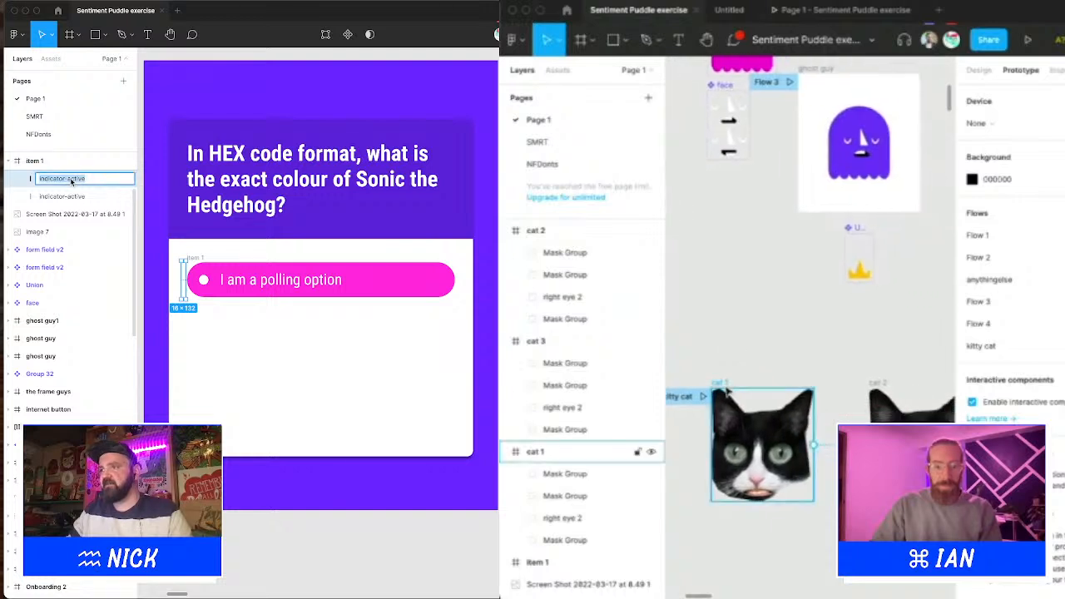
{"action": "left_click", "coordinate": [721, 388]}
{"action": "left_click_drag", "start_coordinate": [68, 181], "coordinate": [104, 183]}
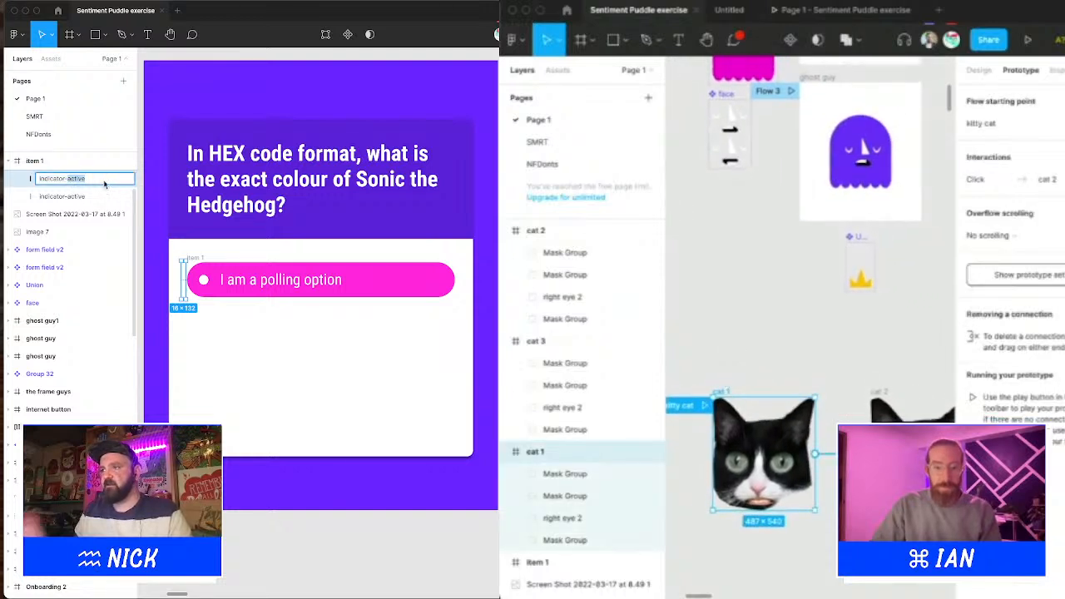
{"action": "left_click", "coordinate": [842, 454]}
{"action": "type", "text": "inactiv"}
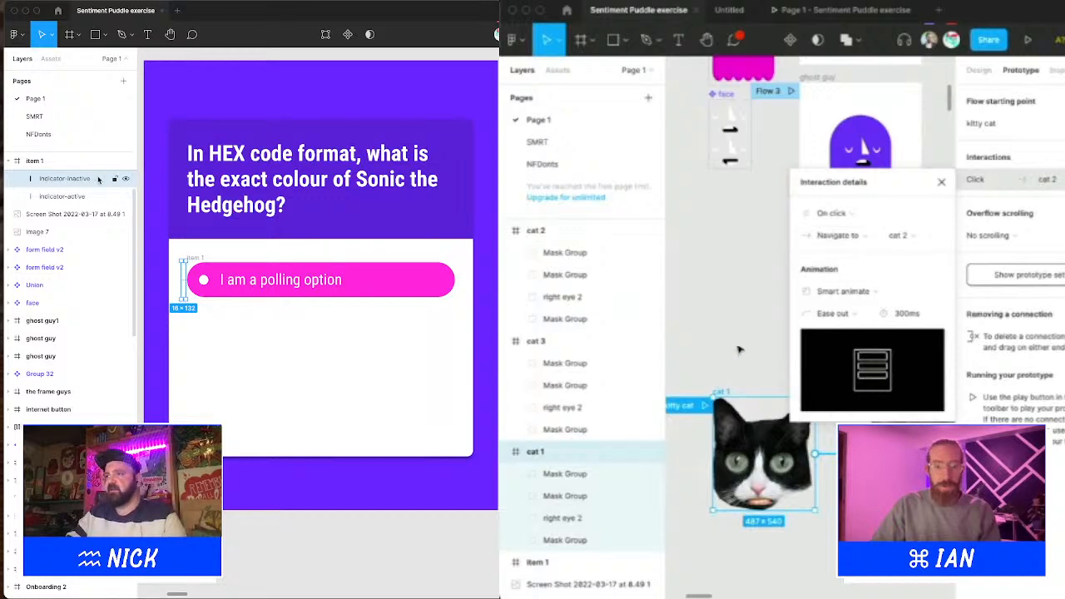
Step: Add a text reading %69 in the blank area below the polling option, and close cat 1's interaction details
{"action": "scroll", "coordinate": [724, 370], "scroll_direction": "right", "scroll_amount": 2}
{"action": "scroll", "coordinate": [456, 289], "scroll_direction": "up", "scroll_amount": 2}
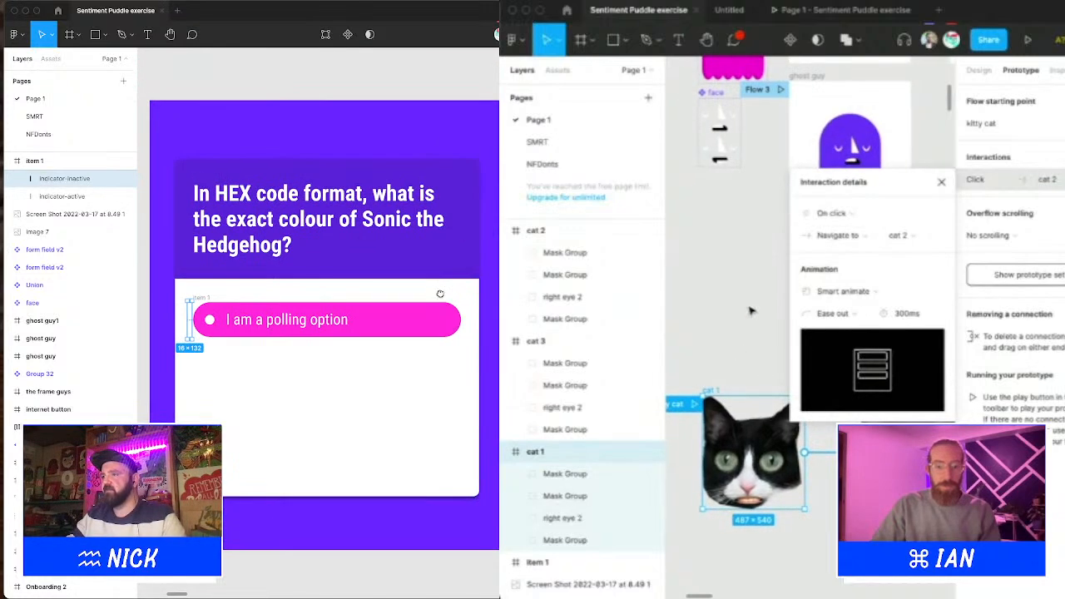
{"action": "key", "text": "t"}
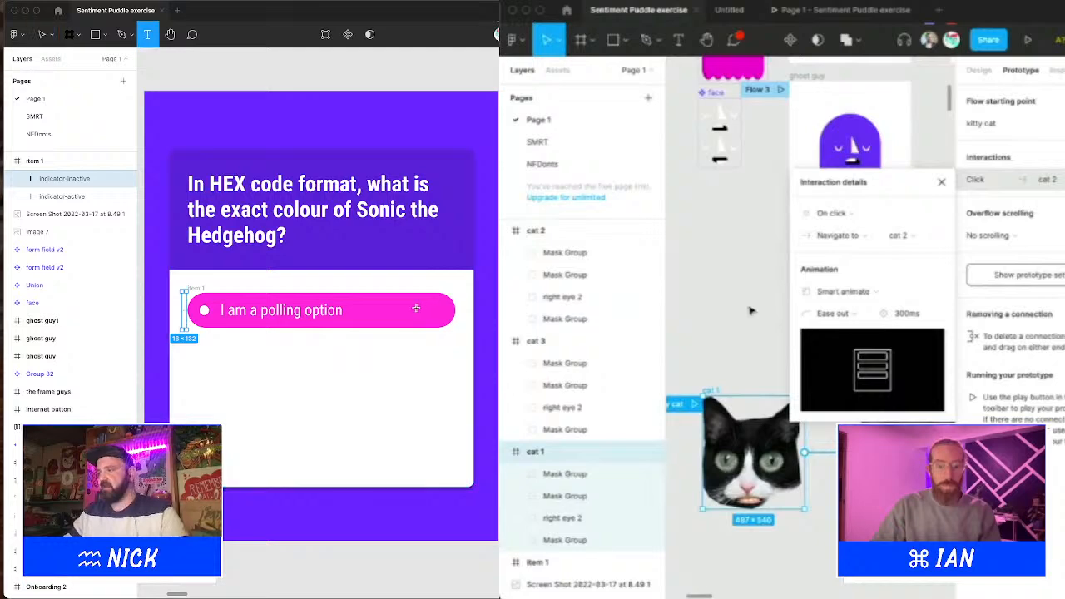
{"action": "left_click", "coordinate": [411, 360]}
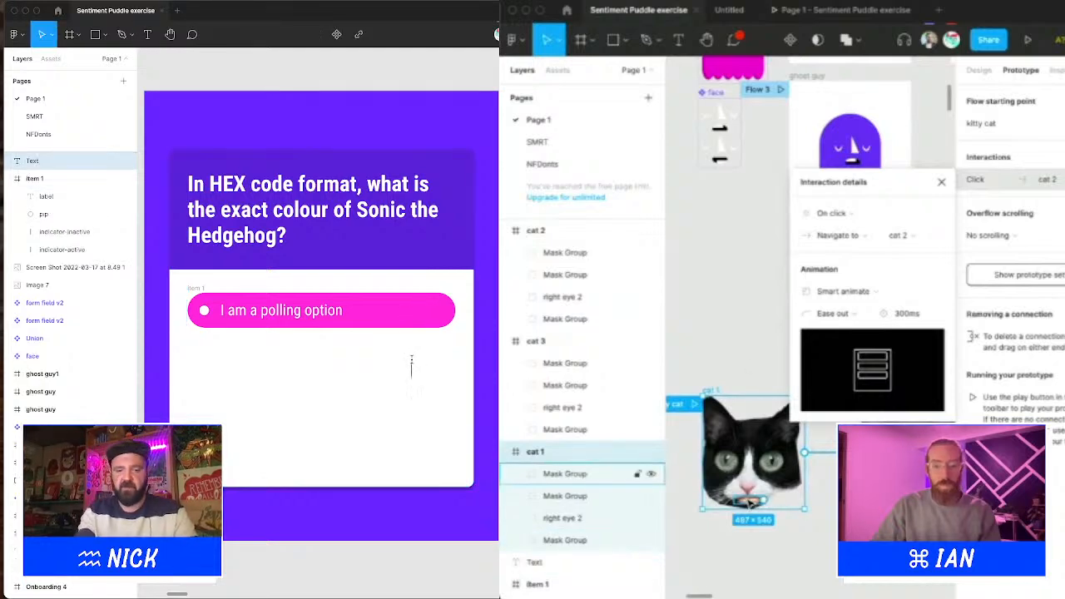
{"action": "scroll", "coordinate": [760, 360], "scroll_direction": "up", "scroll_amount": 3}
{"action": "type", "text": "%69"}
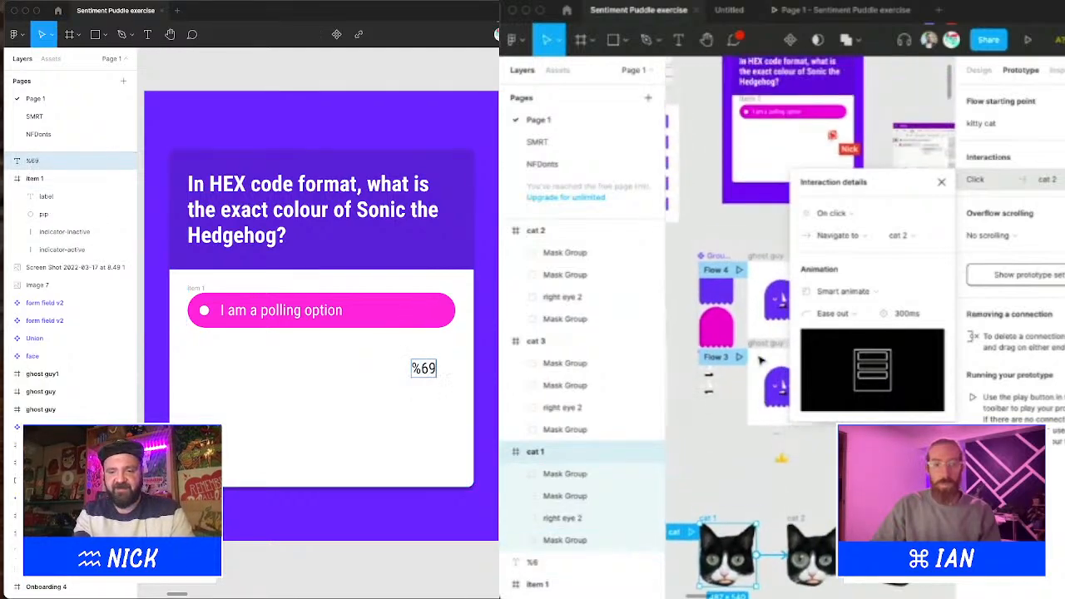
{"action": "key", "text": "Escape"}
{"action": "left_click", "coordinate": [941, 183]}
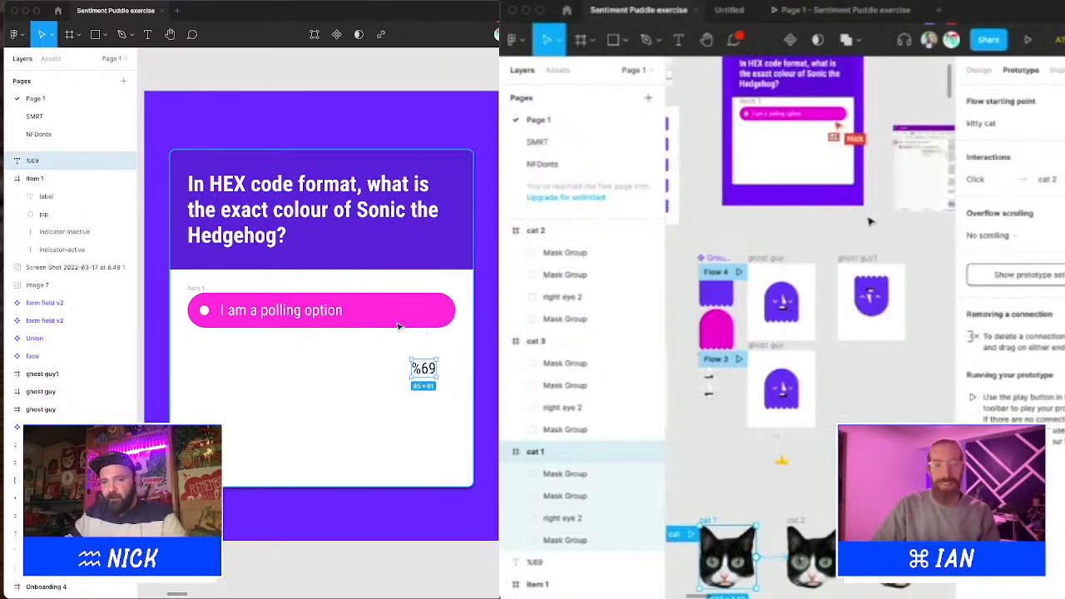
Step: Move the percentage text onto the far end of the pink polling option and change it to %00
{"action": "left_click_drag", "start_coordinate": [423, 369], "coordinate": [436, 317]}
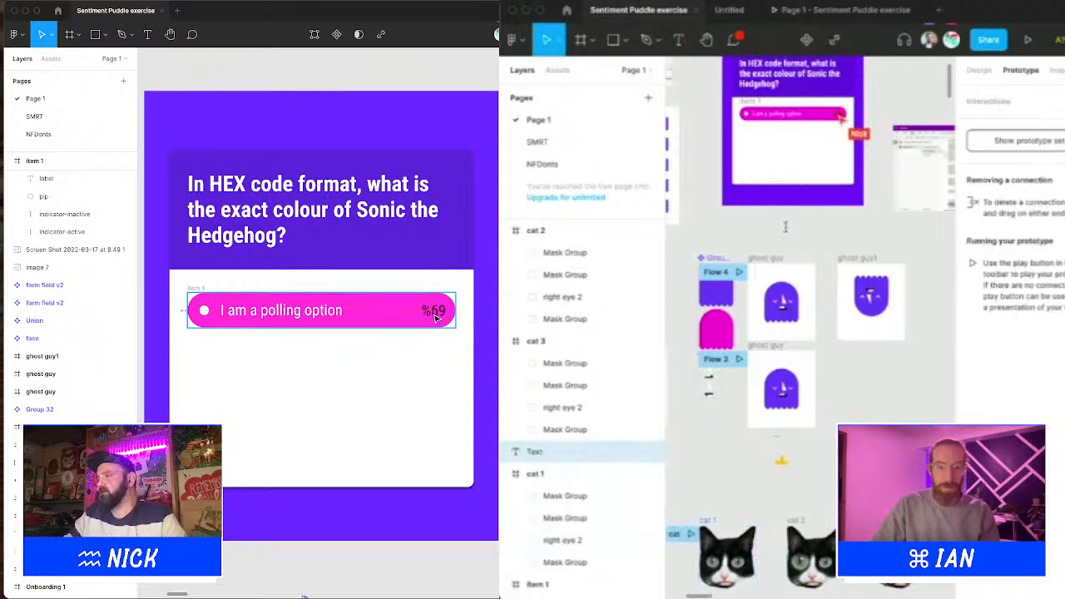
{"action": "left_click", "coordinate": [434, 316]}
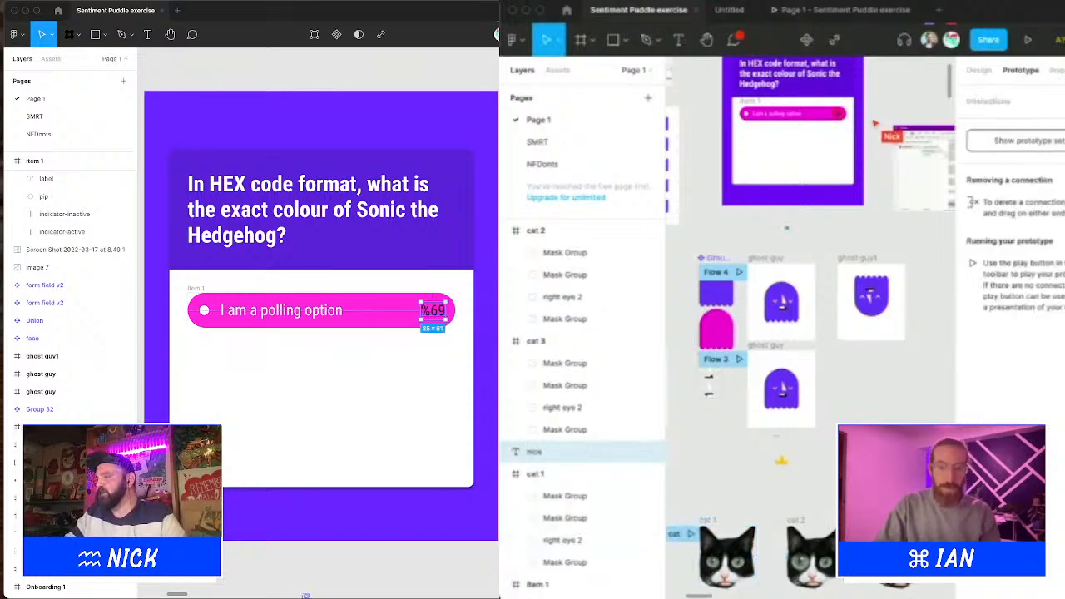
{"action": "left_click", "coordinate": [434, 310]}
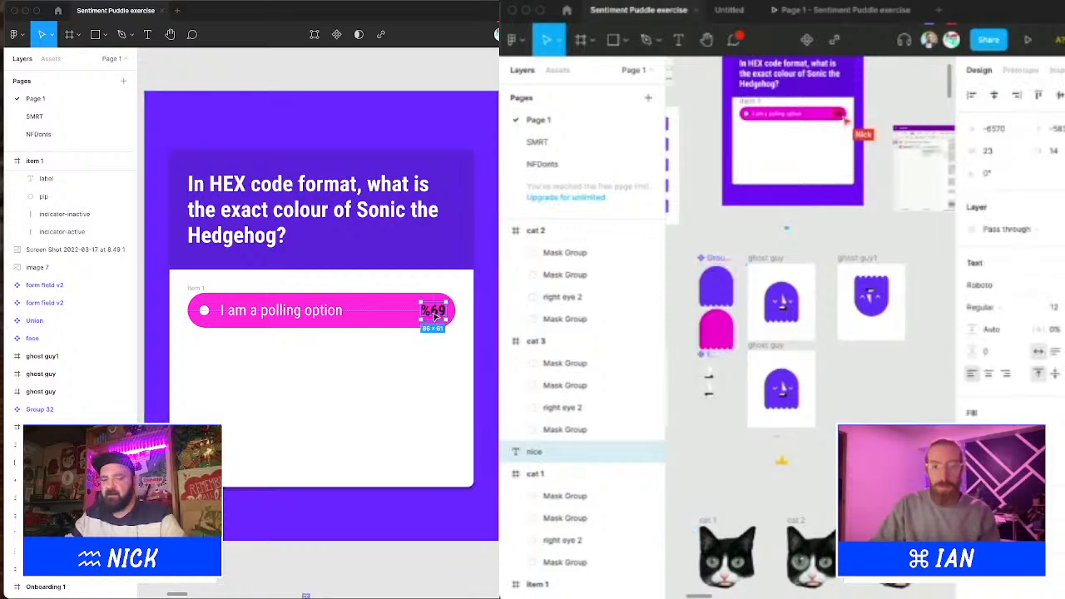
{"action": "double_click", "coordinate": [435, 311]}
{"action": "type", "text": "00"}
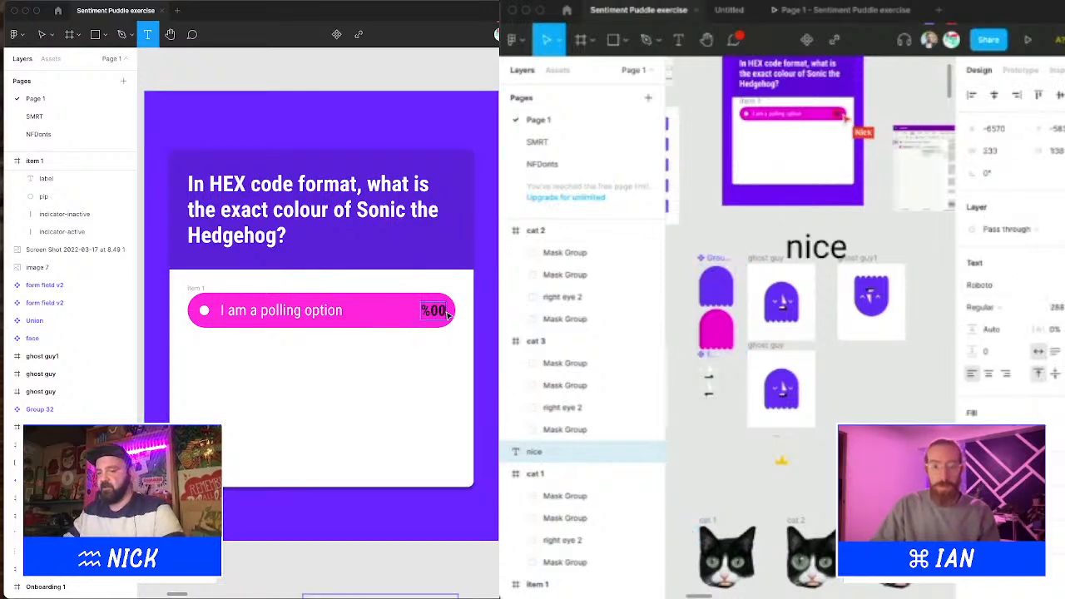
{"action": "key", "text": "Escape"}
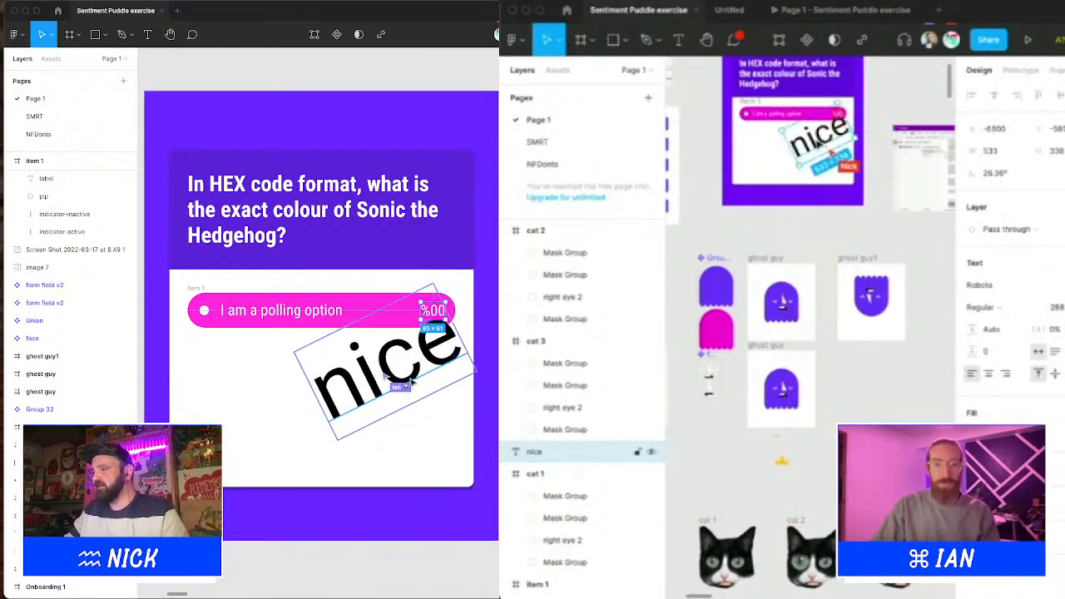
Step: Change the number in the polling option's percentage text to 69
{"action": "double_click", "coordinate": [425, 306]}
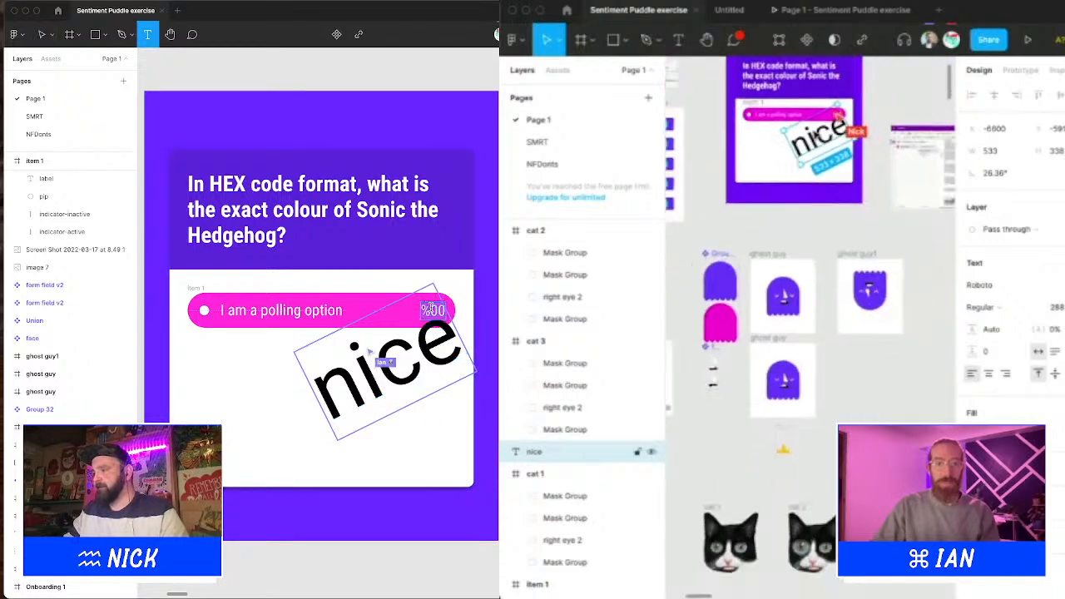
{"action": "left_click_drag", "start_coordinate": [427, 311], "coordinate": [451, 311]}
{"action": "type", "text": "69"}
{"action": "key", "text": "Escape"}
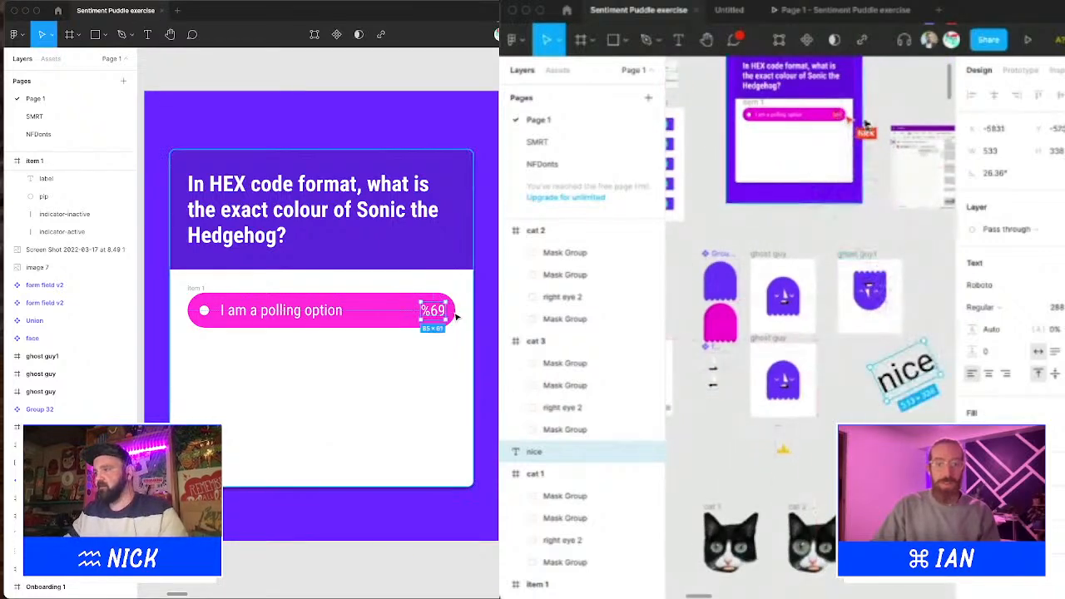
Step: Insert 420 after the percent sign so the text reads %42069, and shift it to fit inside the option
{"action": "double_click", "coordinate": [428, 309]}
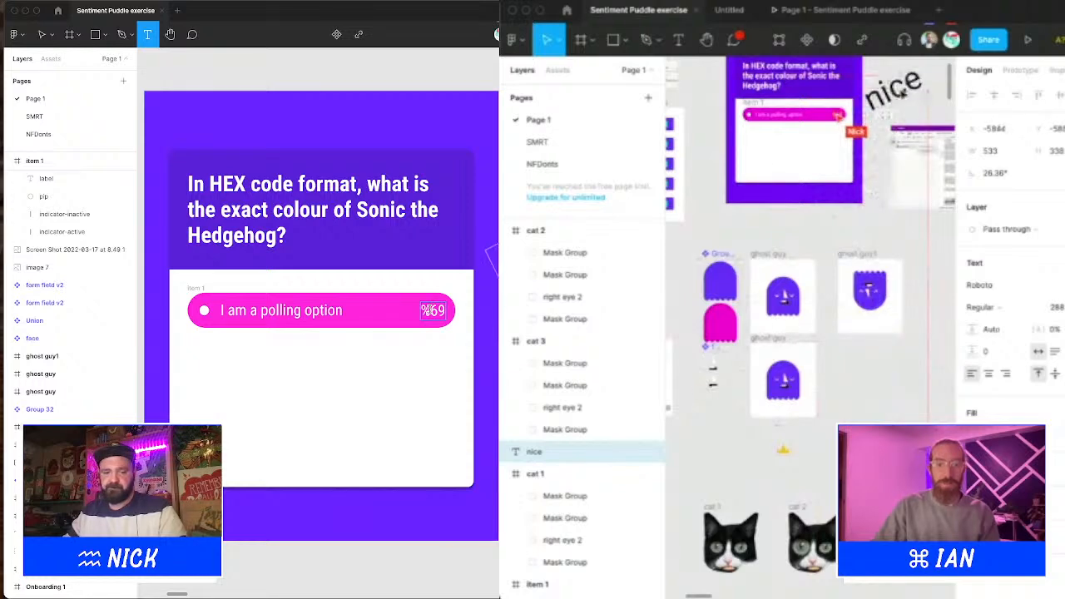
{"action": "type", "text": "42-"}
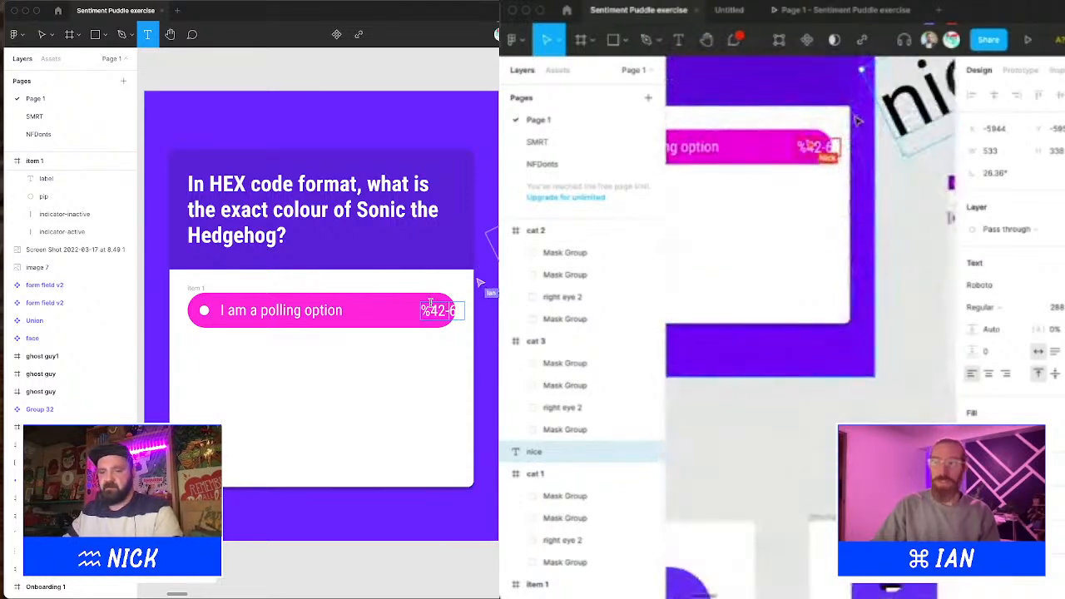
{"action": "key", "text": "BackSpace"}
{"action": "type", "text": "0"}
{"action": "key", "text": "Escape"}
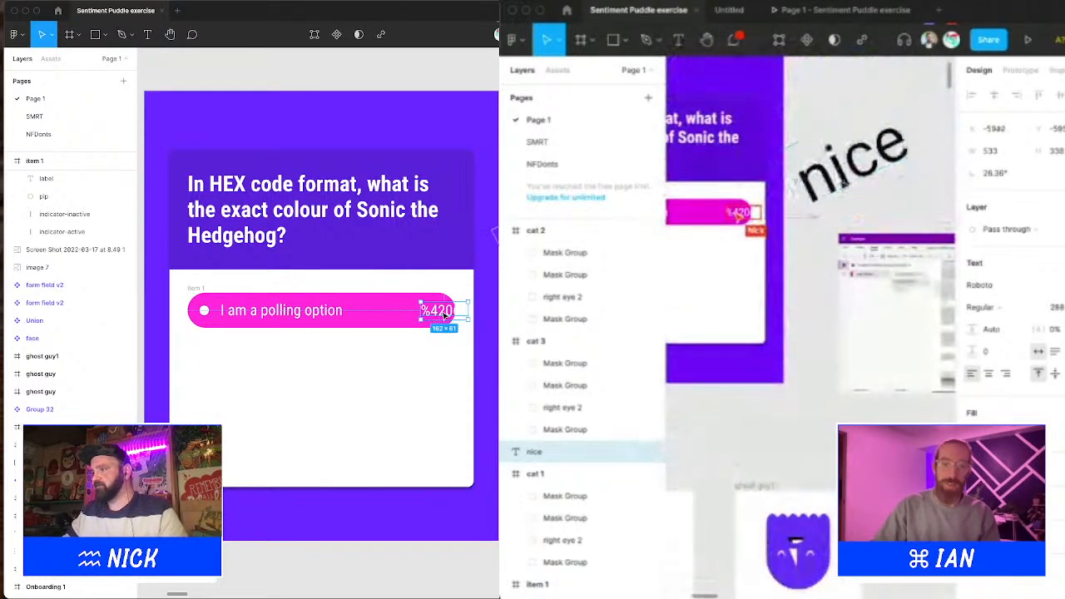
{"action": "left_click_drag", "start_coordinate": [440, 314], "coordinate": [421, 318]}
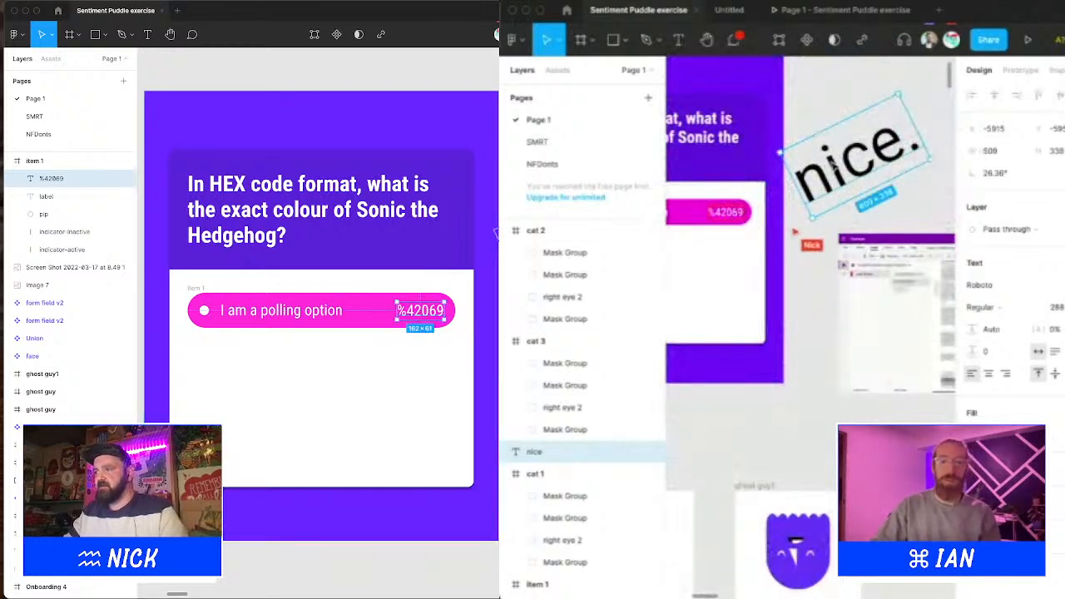
Step: Move the tilted "nice." text slightly farther from the polling card, and reselect the option's percentage text
{"action": "left_click", "coordinate": [497, 333]}
{"action": "left_click_drag", "start_coordinate": [830, 164], "coordinate": [843, 160]}
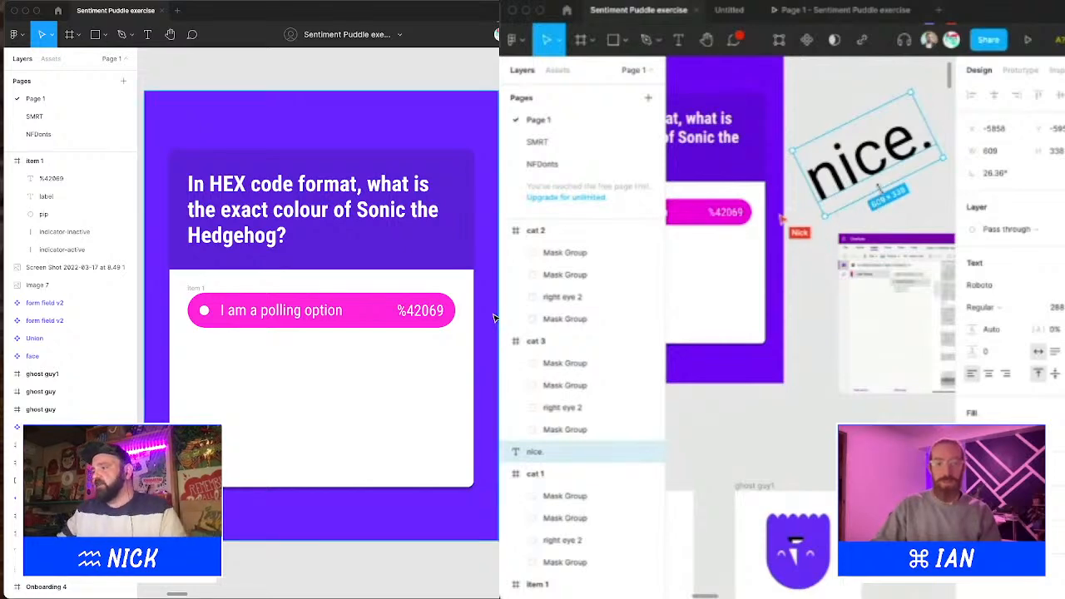
{"action": "scroll", "coordinate": [866, 198], "scroll_direction": "down", "scroll_amount": 3}
{"action": "scroll", "coordinate": [492, 312], "scroll_direction": "right", "scroll_amount": 1}
{"action": "scroll", "coordinate": [865, 196], "scroll_direction": "down", "scroll_amount": 2}
{"action": "left_click", "coordinate": [403, 310]}
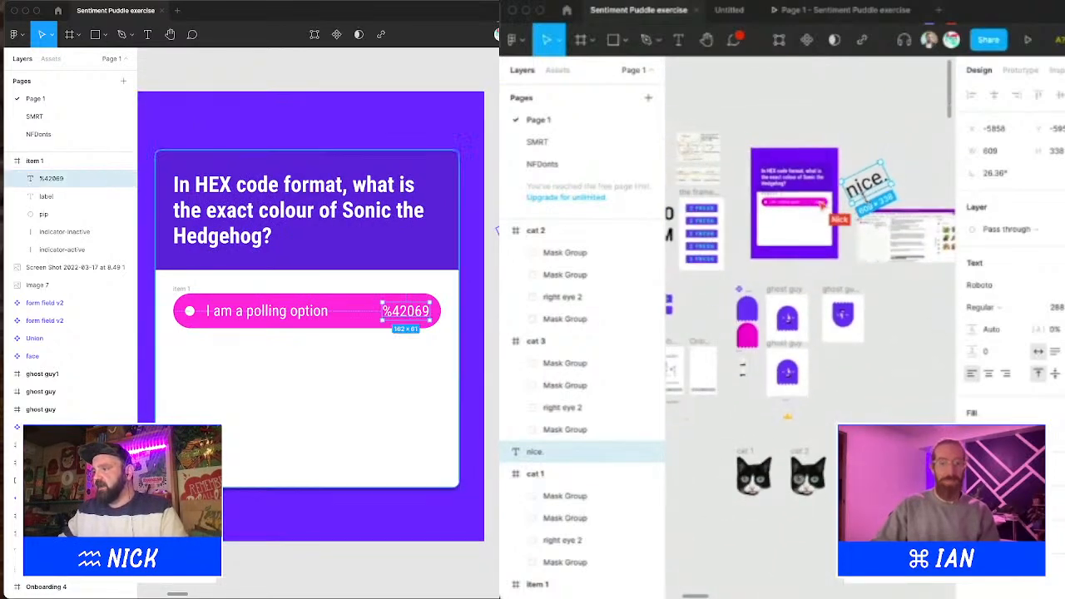
Step: Check the kitty cat timing in the prototype preview, select the white polling card, and return to the design file
{"action": "left_click", "coordinate": [866, 19]}
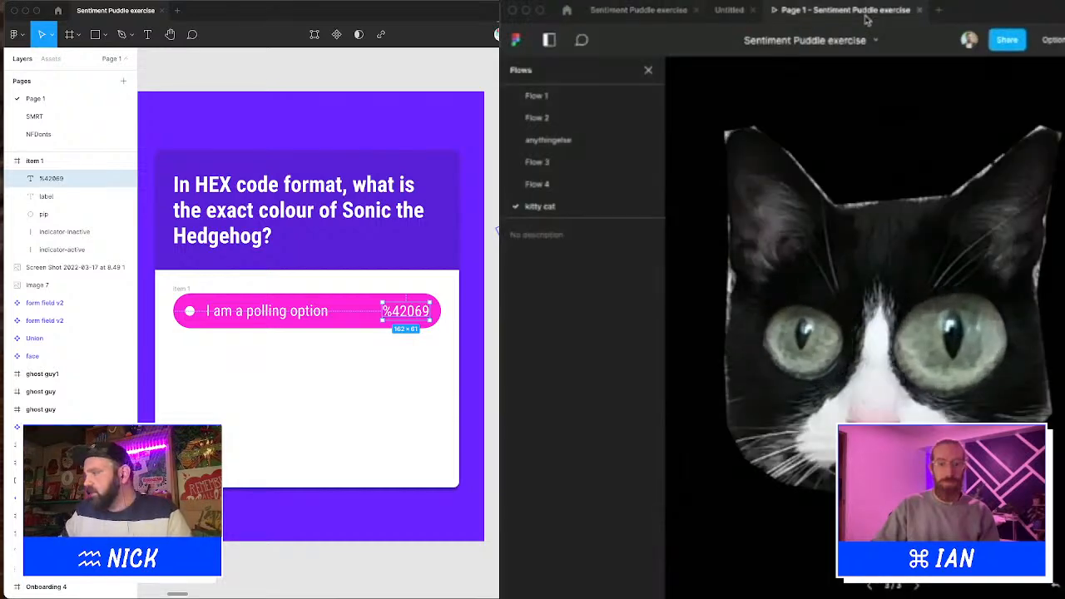
{"action": "left_click", "coordinate": [732, 10]}
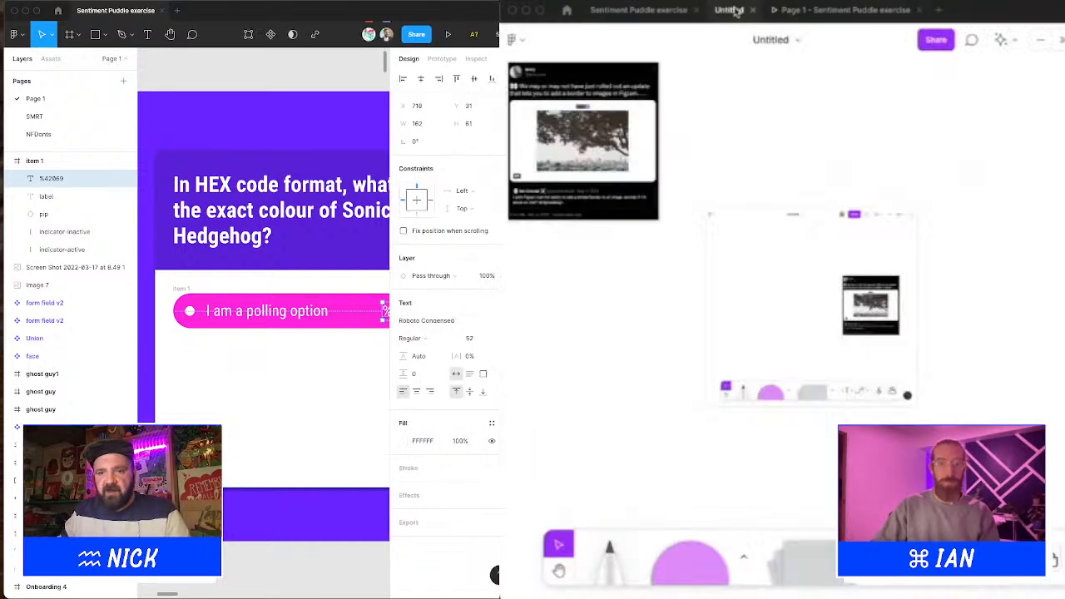
{"action": "left_click", "coordinate": [804, 10]}
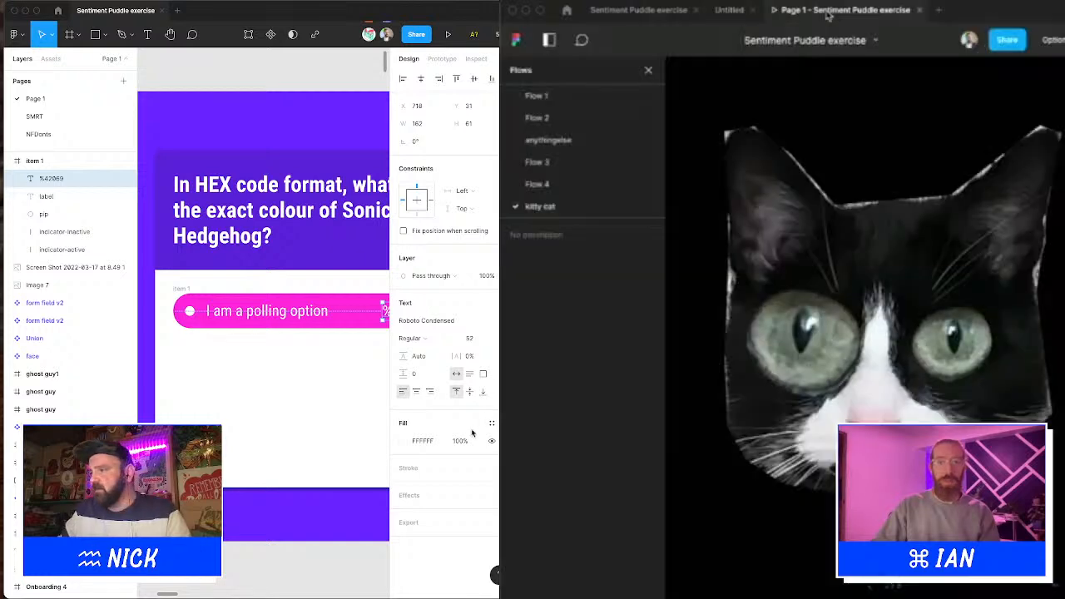
{"action": "left_click", "coordinate": [331, 349]}
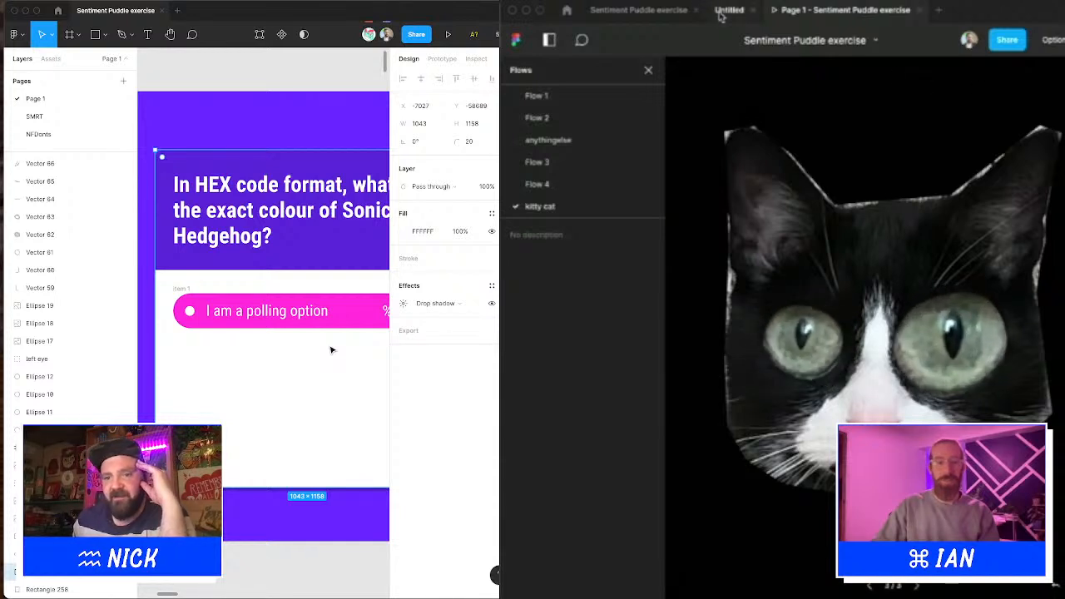
{"action": "left_click", "coordinate": [652, 12]}
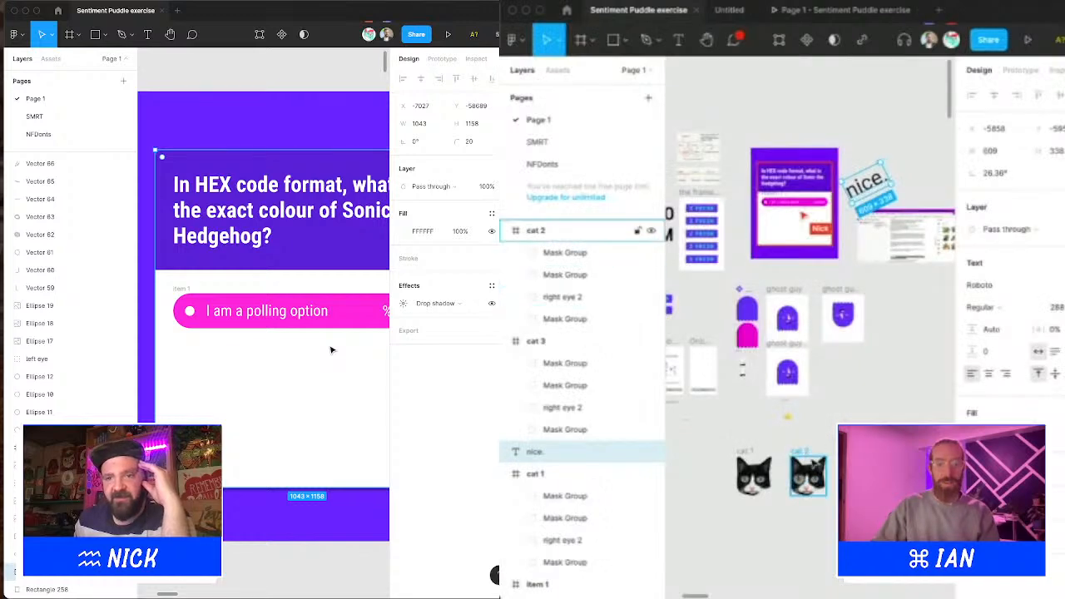
Step: Select the cat 2 frame, and replace the polling option's percentage text with %00
{"action": "scroll", "coordinate": [829, 483], "scroll_direction": "up", "scroll_amount": 4}
{"action": "left_click", "coordinate": [828, 474]}
{"action": "left_click", "coordinate": [811, 457]}
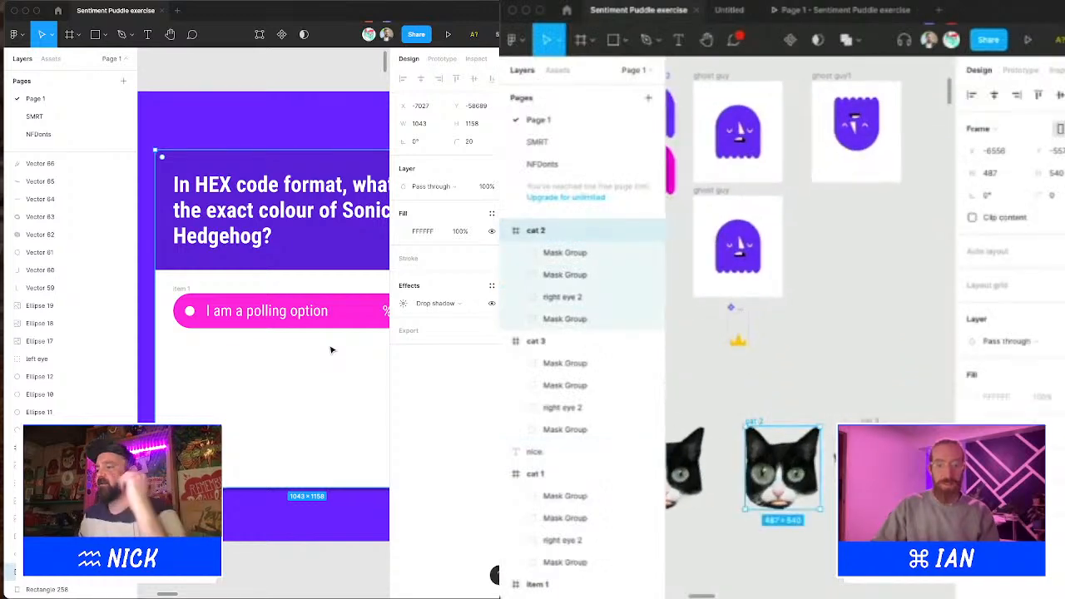
{"action": "left_click_drag", "start_coordinate": [288, 338], "coordinate": [302, 331]}
{"action": "scroll", "coordinate": [283, 316], "scroll_direction": "down", "scroll_amount": 4}
{"action": "double_click", "coordinate": [320, 312]}
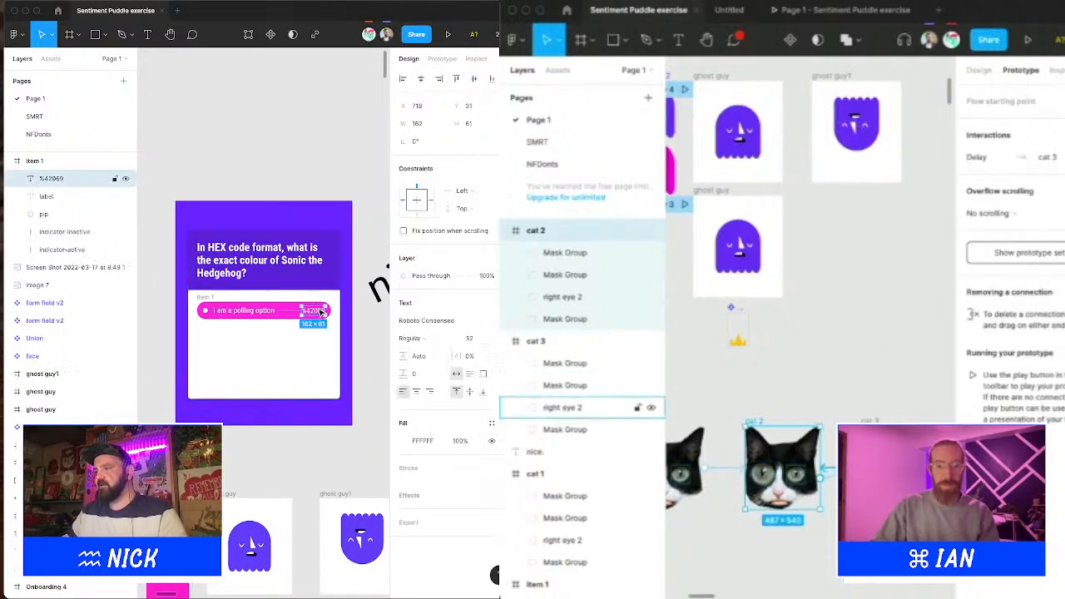
{"action": "scroll", "coordinate": [827, 470], "scroll_direction": "up", "scroll_amount": 3}
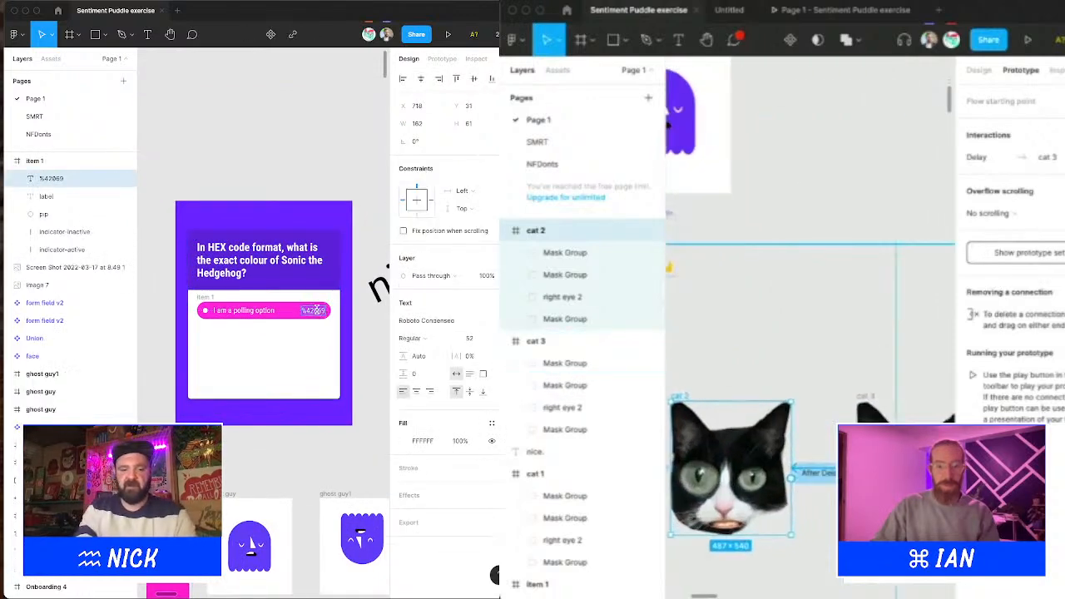
{"action": "scroll", "coordinate": [826, 470], "scroll_direction": "up", "scroll_amount": 6}
{"action": "type", "text": "%00"}
{"action": "key", "text": "Escape"}
Step: Set cat 3's interaction delay and Smart animate duration to 10 ms, and right-align the %00 text and move it toward the option's end
{"action": "left_click", "coordinate": [819, 472]}
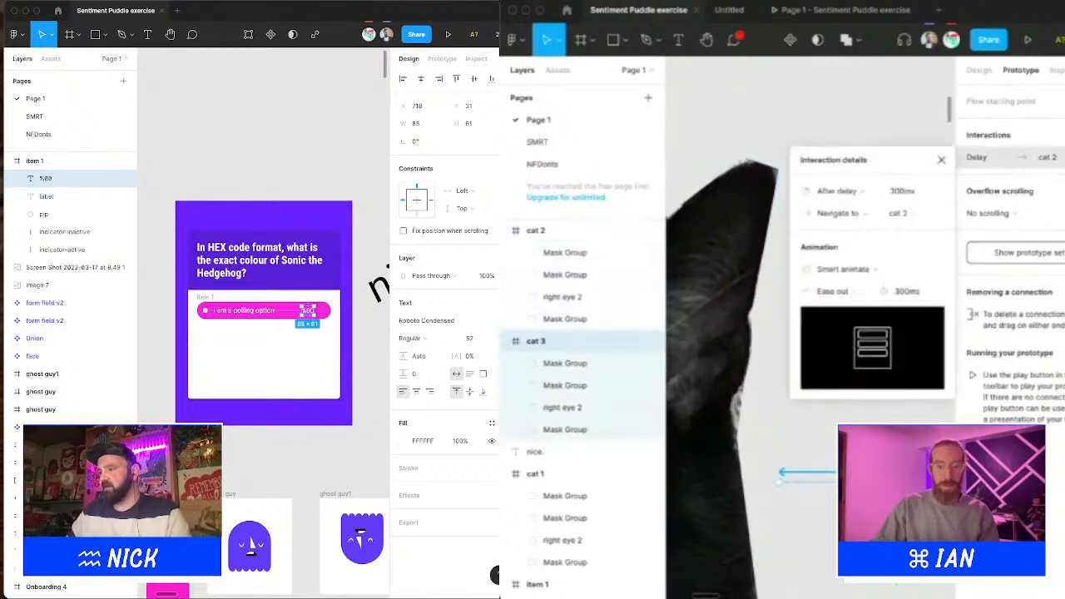
{"action": "left_click", "coordinate": [898, 193]}
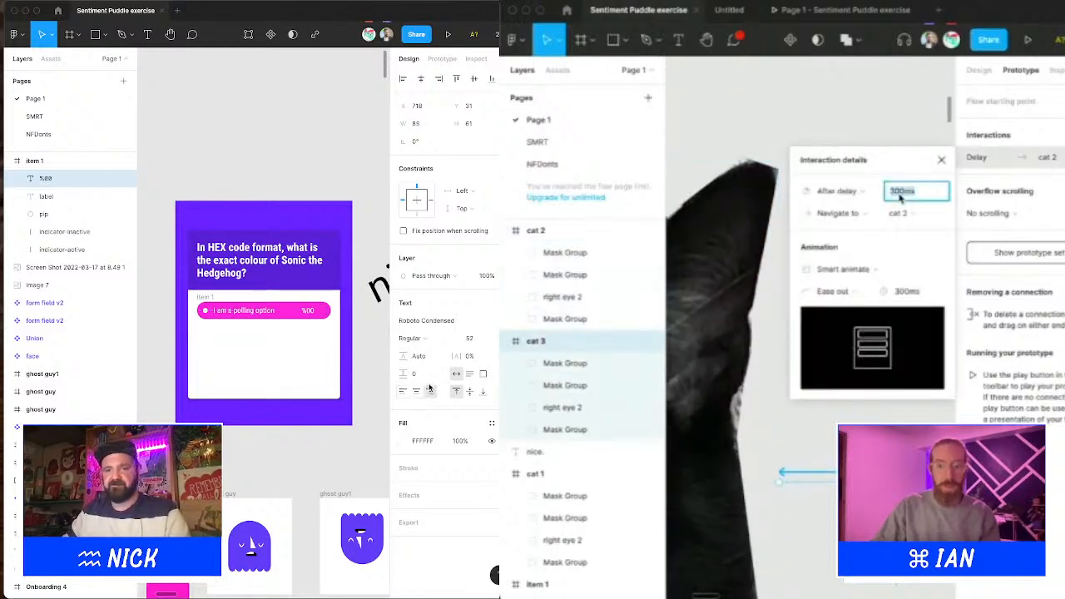
{"action": "type", "text": "10"}
{"action": "left_click_drag", "start_coordinate": [311, 310], "coordinate": [321, 314]}
{"action": "left_click", "coordinate": [912, 296]}
{"action": "type", "text": "10"}
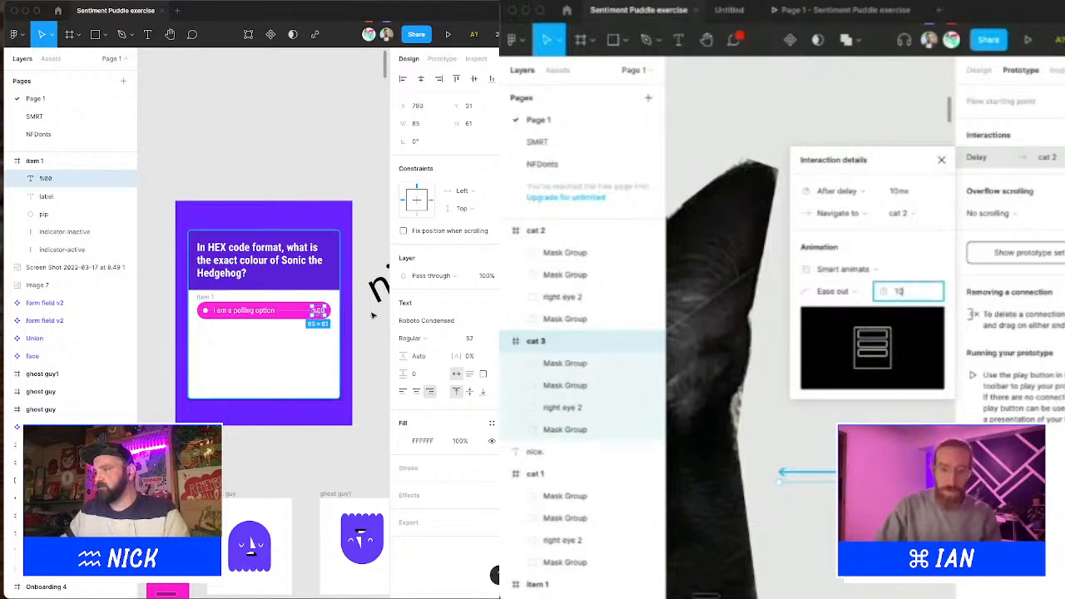
Step: Set the opacity of the polling option's %00 text to 0%
{"action": "left_click", "coordinate": [488, 276]}
{"action": "left_click", "coordinate": [837, 86]}
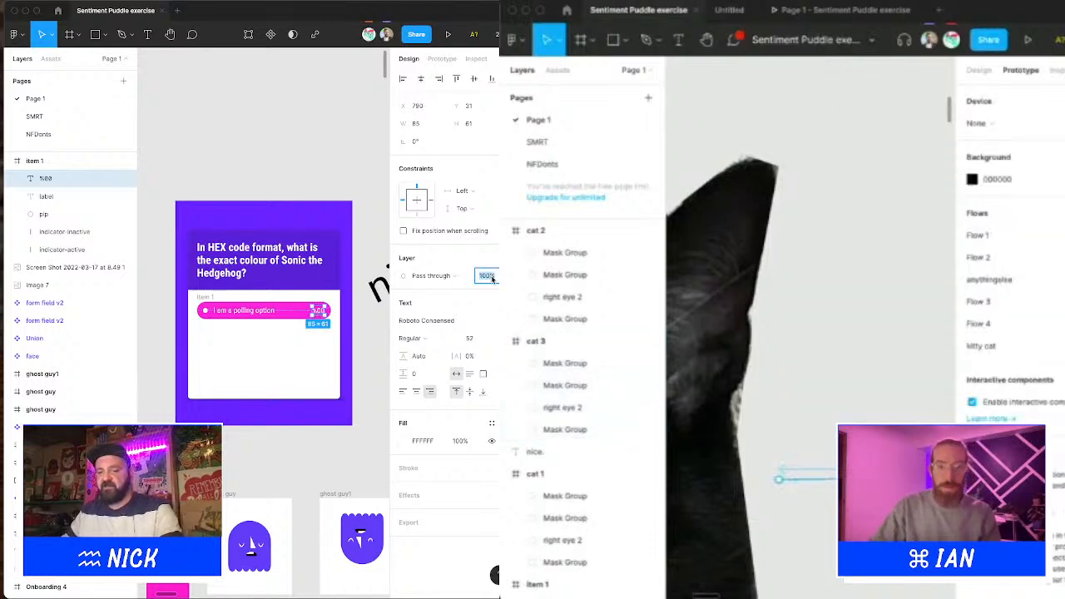
{"action": "type", "text": "0"}
{"action": "key", "text": "Return"}
Step: Set cat 2's interaction delay and Smart animate duration to 10 ms, and duplicate the polling option below the original
{"action": "left_click", "coordinate": [896, 195]}
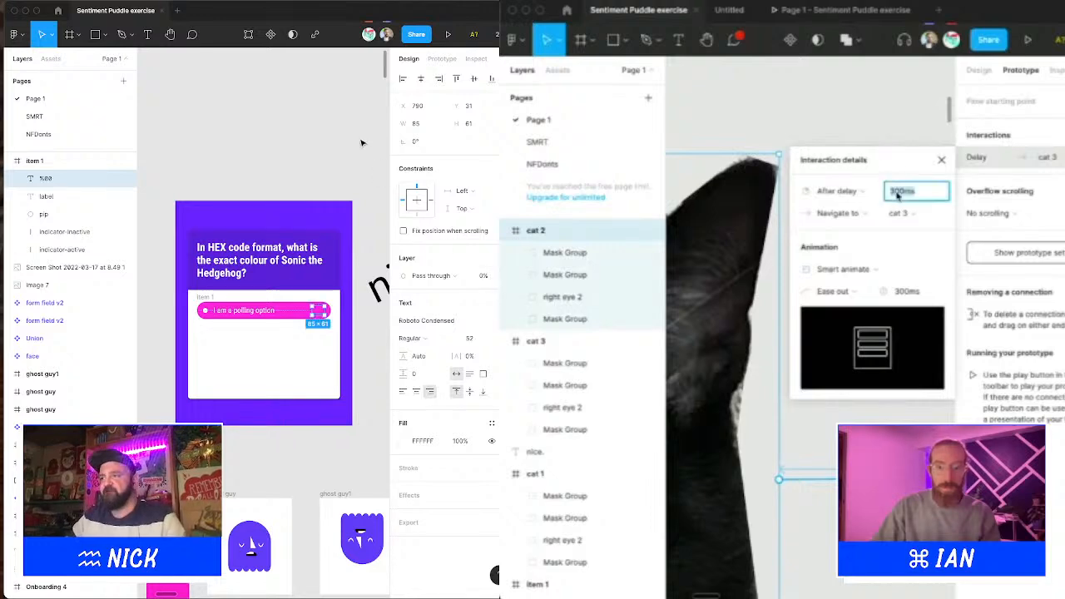
{"action": "left_click", "coordinate": [363, 143]}
{"action": "type", "text": "10"}
{"action": "key", "text": "super+d"}
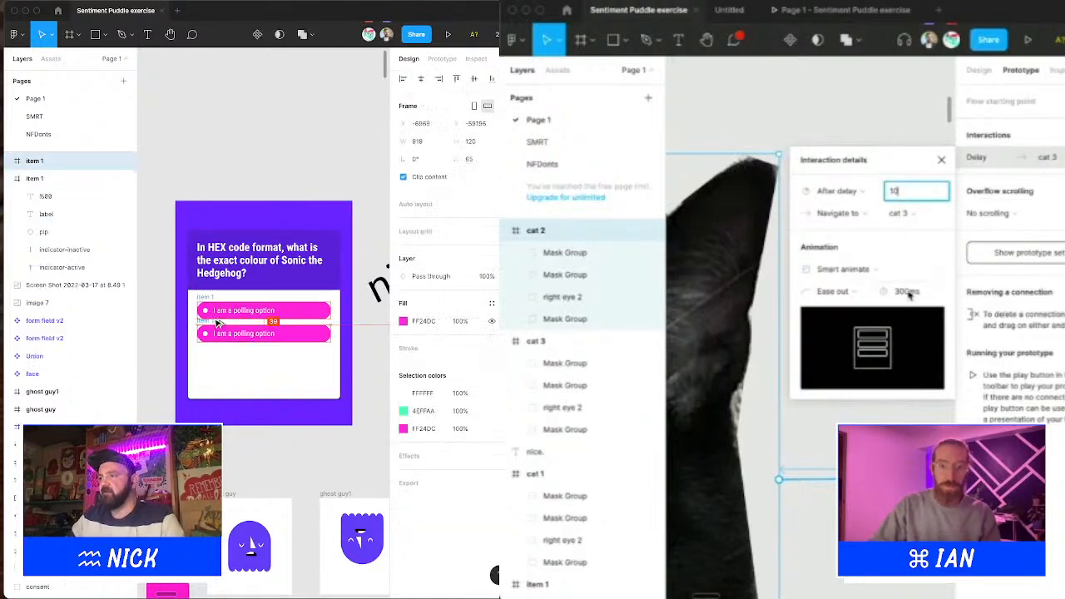
{"action": "left_click", "coordinate": [906, 291]}
{"action": "type", "text": "10"}
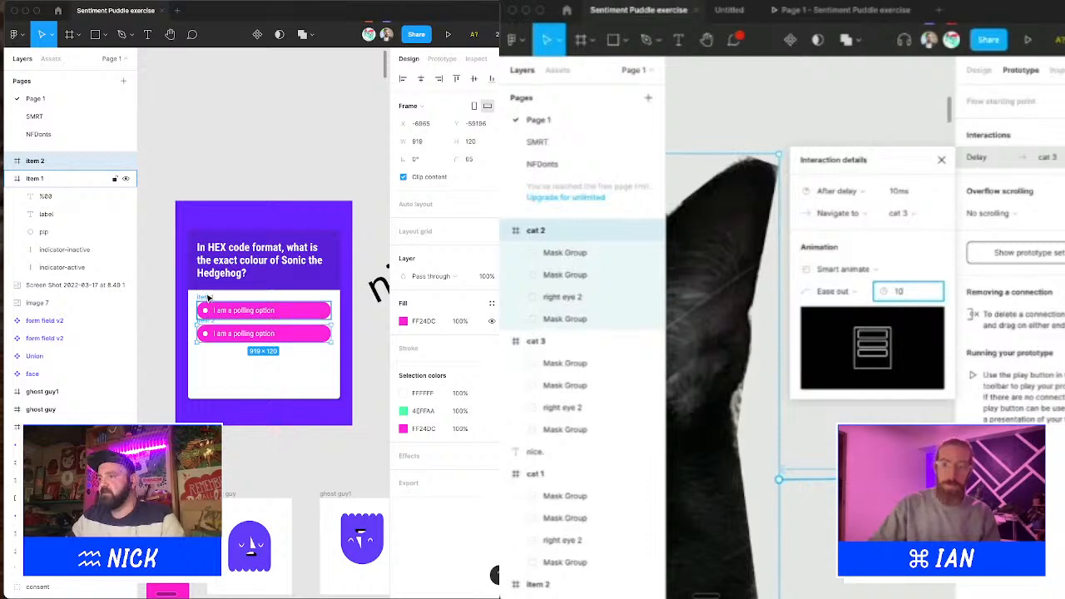
Step: Duplicate both polling options to make four on the card, and check the kitty cat timing in the prototype preview
{"action": "left_click", "coordinate": [207, 297], "text": "shift"}
{"action": "left_click", "coordinate": [863, 134]}
{"action": "left_click_drag", "start_coordinate": [211, 300], "coordinate": [214, 347]}
{"action": "scroll", "coordinate": [842, 239], "scroll_direction": "down", "scroll_amount": 5}
{"action": "left_click", "coordinate": [848, 10]}
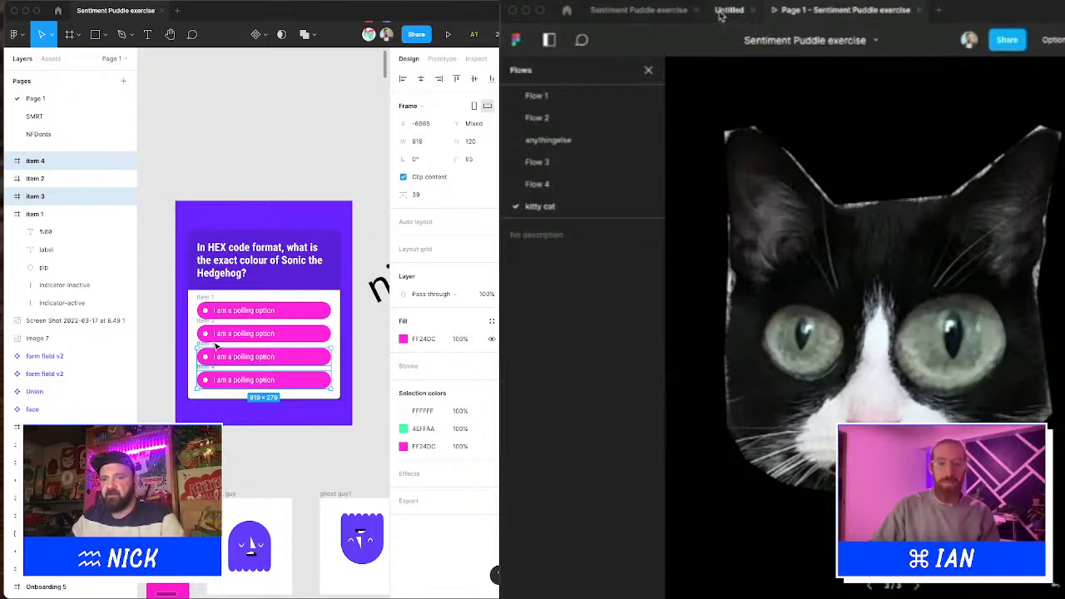
{"action": "left_click", "coordinate": [638, 10]}
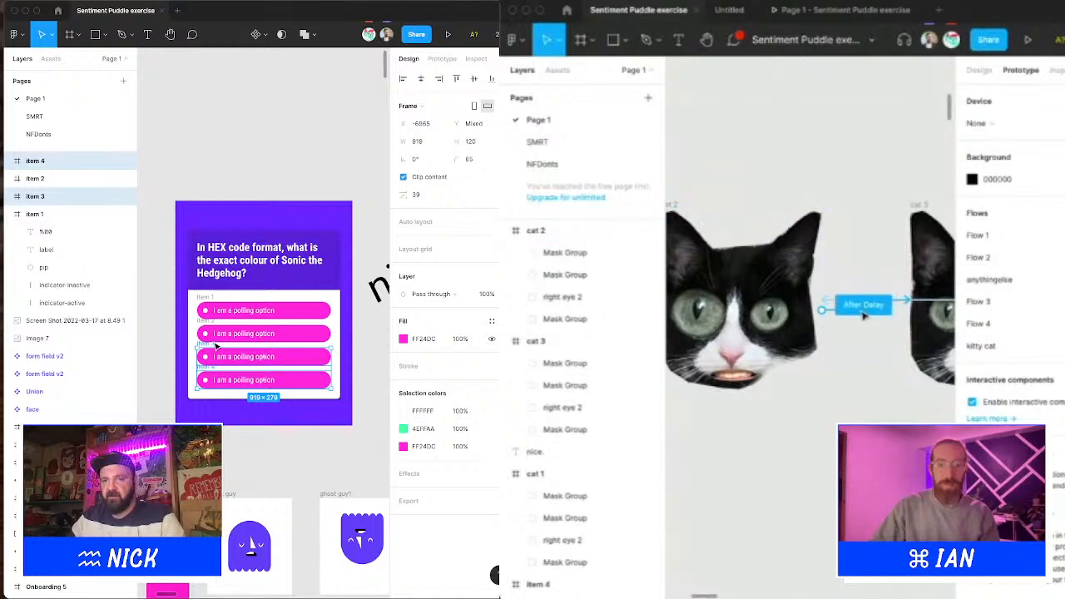
Step: Set cat 3's interaction delay and Smart animate duration to 50 ms, and deselect the polling options
{"action": "scroll", "coordinate": [862, 314], "scroll_direction": "right", "scroll_amount": 2}
{"action": "scroll", "coordinate": [863, 315], "scroll_direction": "right", "scroll_amount": 3}
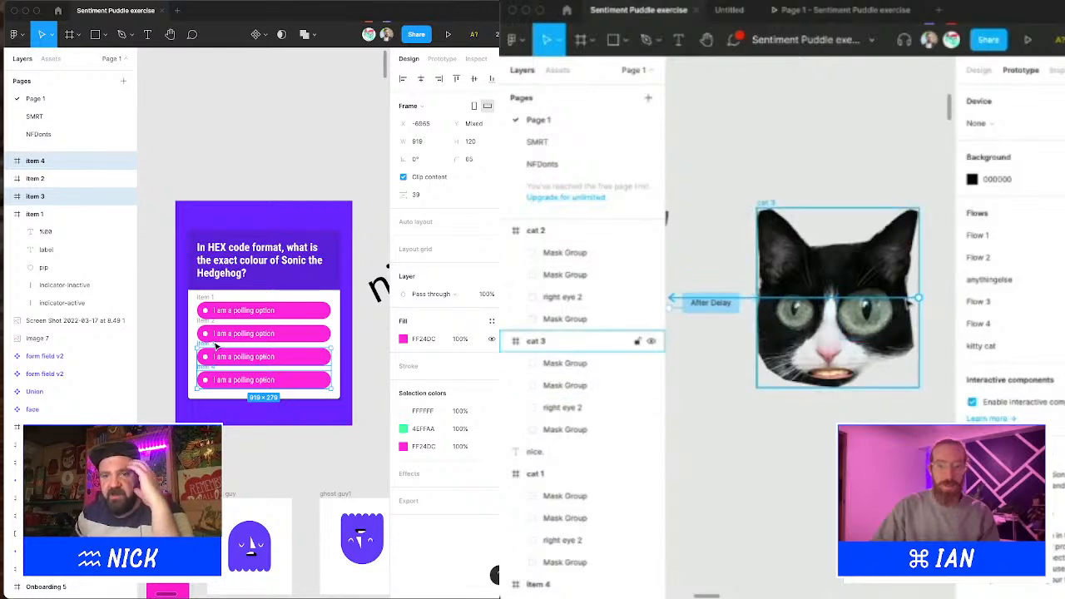
{"action": "left_click", "coordinate": [907, 301]}
{"action": "left_click", "coordinate": [873, 100]}
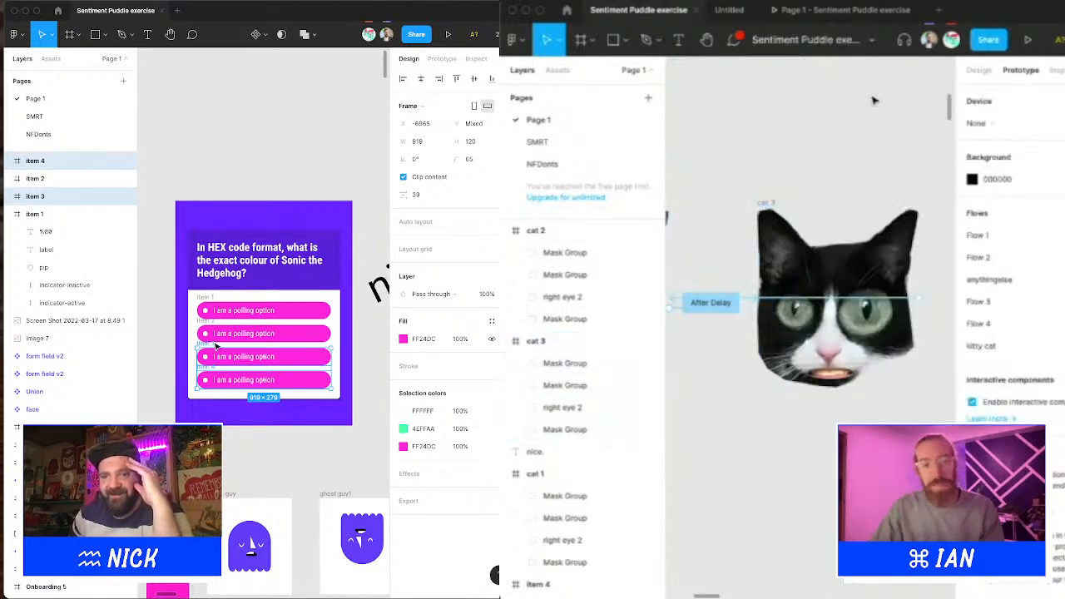
{"action": "scroll", "coordinate": [872, 101], "scroll_direction": "down", "scroll_amount": 2}
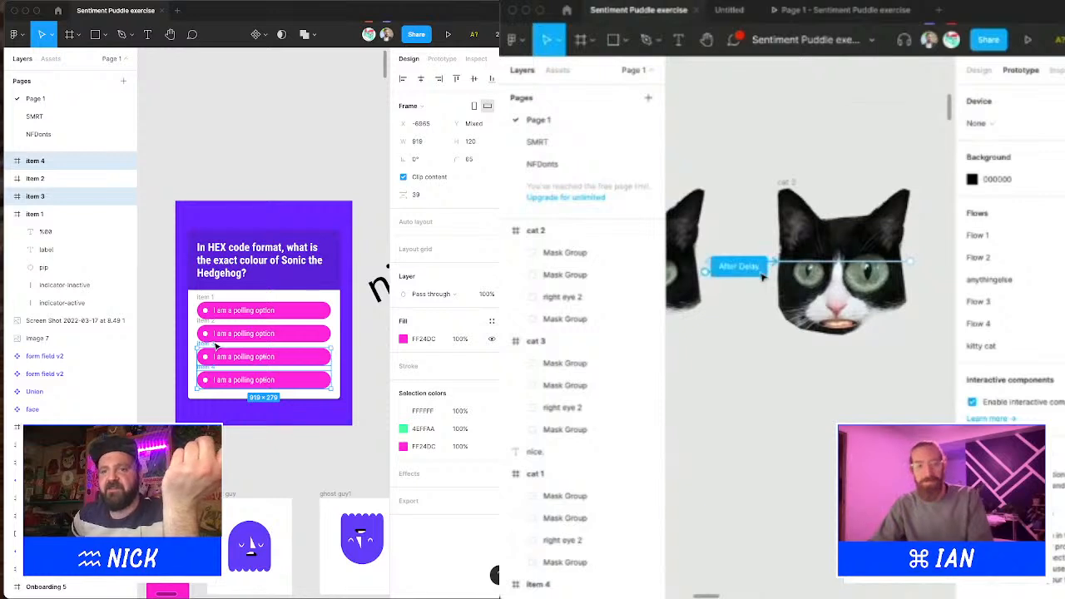
{"action": "scroll", "coordinate": [762, 277], "scroll_direction": "up", "scroll_amount": 2}
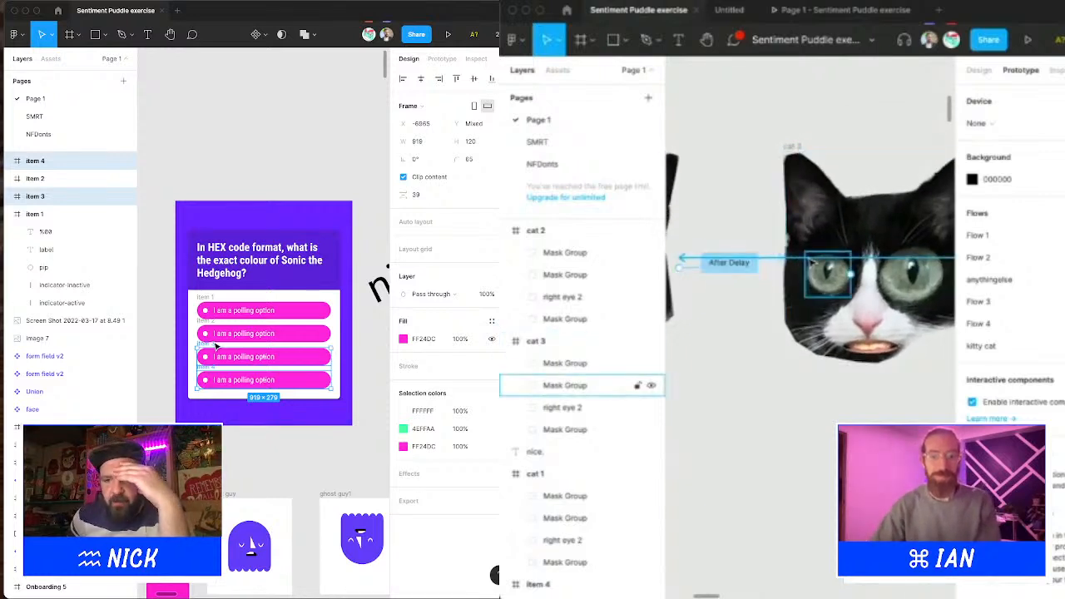
{"action": "scroll", "coordinate": [813, 263], "scroll_direction": "right", "scroll_amount": 2}
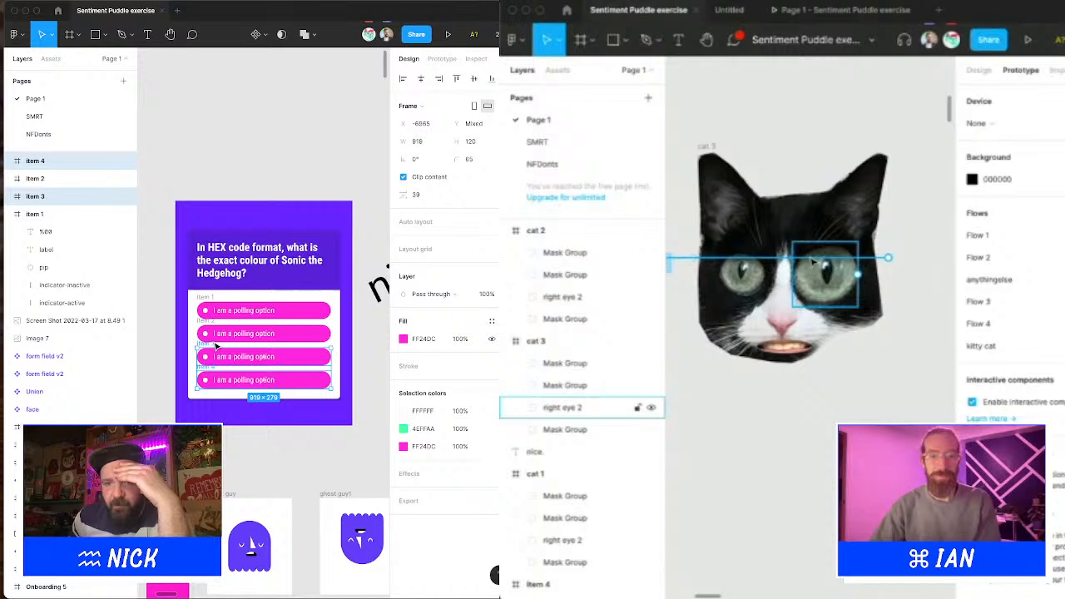
{"action": "left_click", "coordinate": [868, 261]}
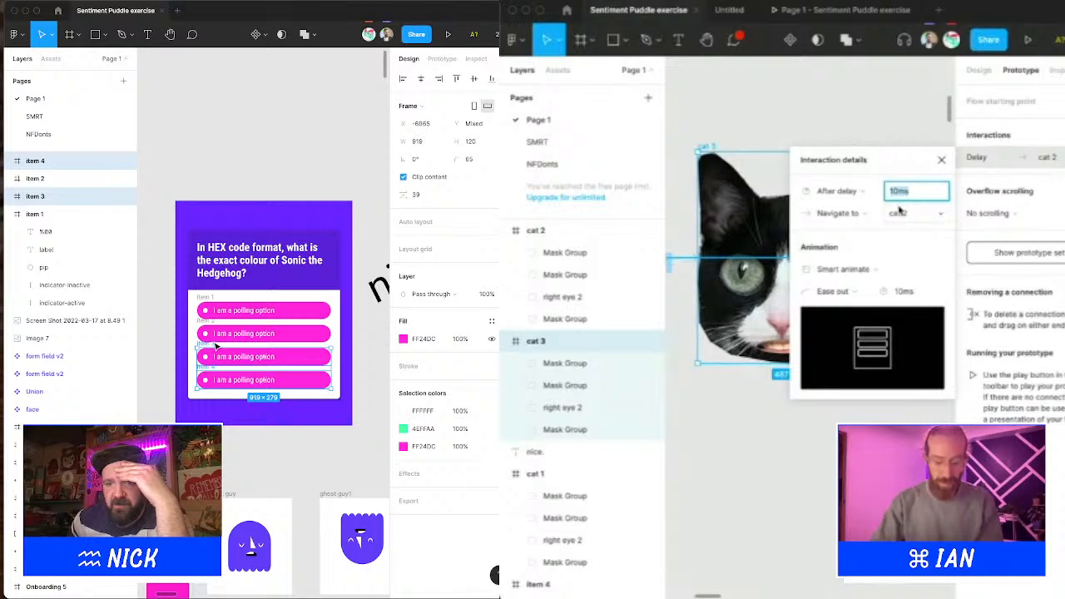
{"action": "left_click", "coordinate": [898, 291]}
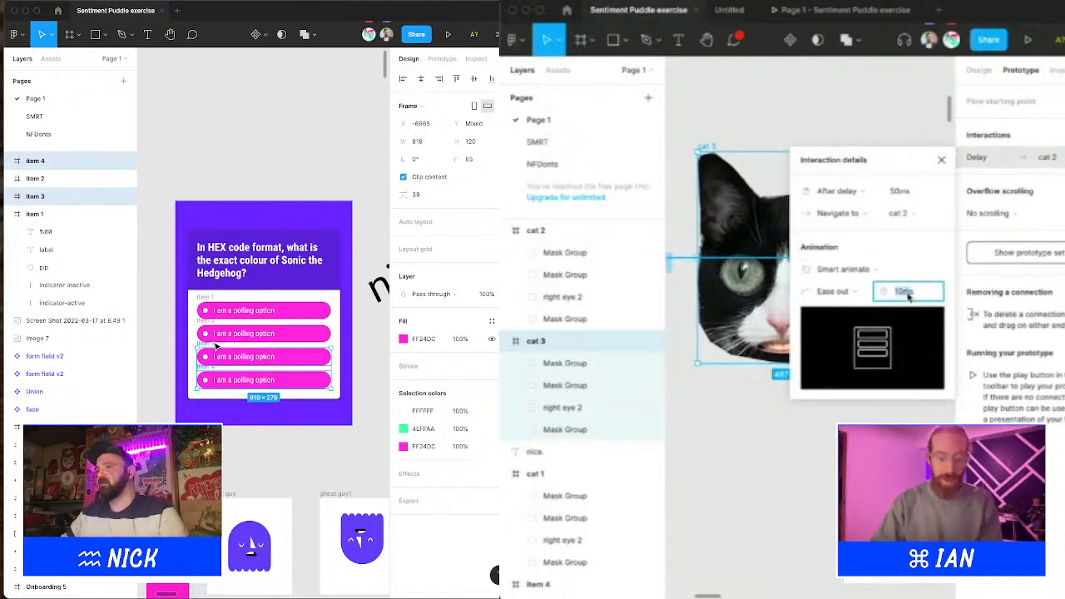
{"action": "left_click", "coordinate": [283, 141]}
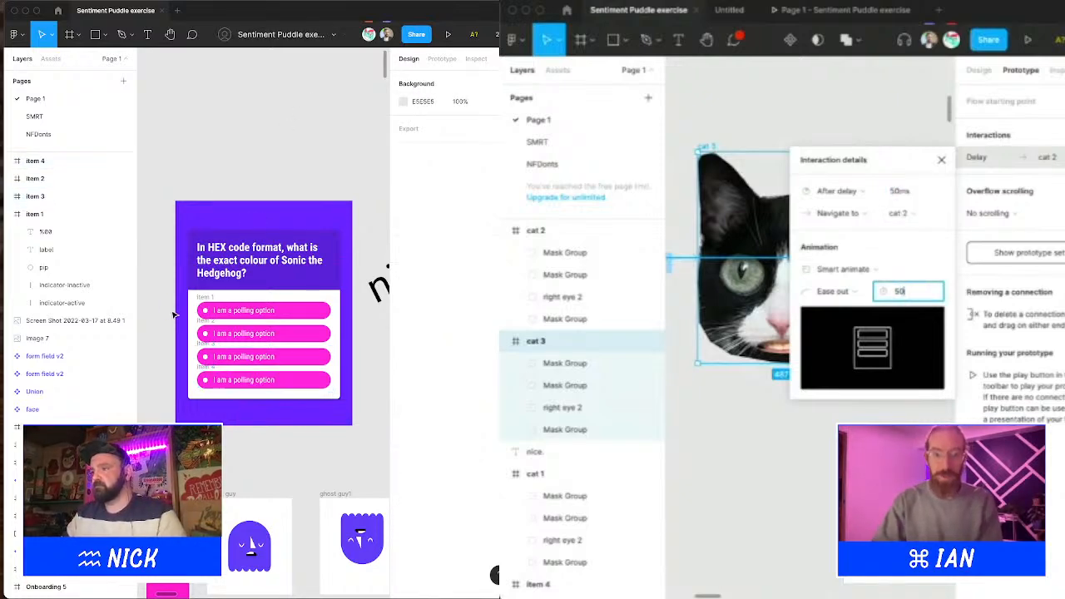
Step: Undo the polling option duplications, and close cat 3's interaction details
{"action": "key", "text": "super+z"}
{"action": "left_click", "coordinate": [811, 89]}
{"action": "key", "text": "super+z"}
{"action": "key", "text": "super+z"}
{"action": "key", "text": "super+z"}
{"action": "scroll", "coordinate": [815, 92], "scroll_direction": "left", "scroll_amount": 3}
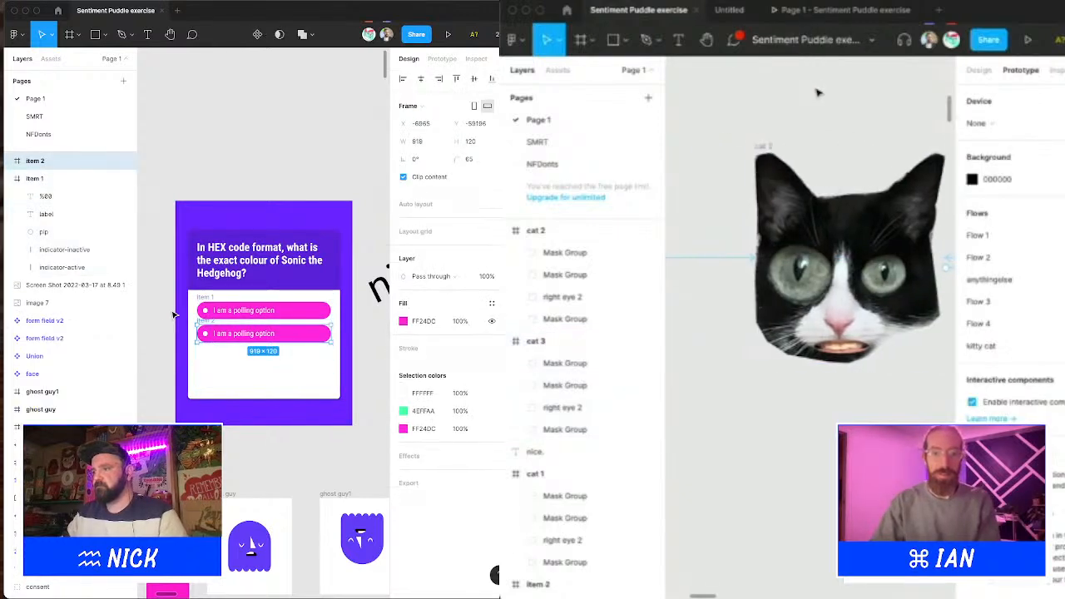
Step: Set cat 2's interaction delay and Smart animate duration to 50 ms, and paste a smaller 20 × 21 copy of the pip over the original
{"action": "scroll", "coordinate": [200, 304], "scroll_direction": "up", "scroll_amount": 5}
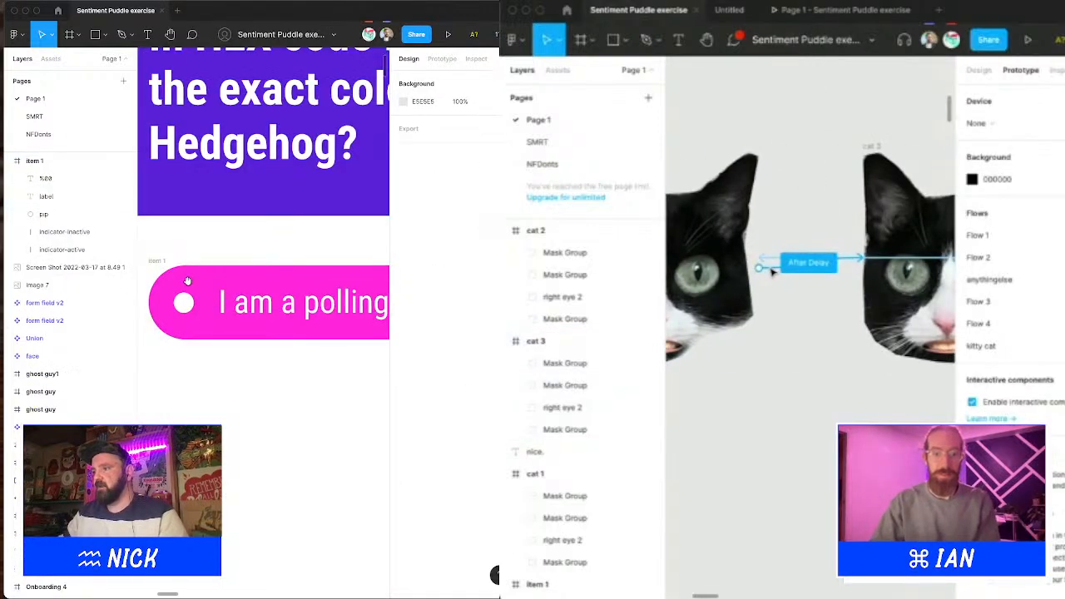
{"action": "left_click", "coordinate": [780, 266]}
{"action": "scroll", "coordinate": [217, 305], "scroll_direction": "up", "scroll_amount": 5}
{"action": "left_click", "coordinate": [901, 191]}
{"action": "left_click", "coordinate": [281, 358]}
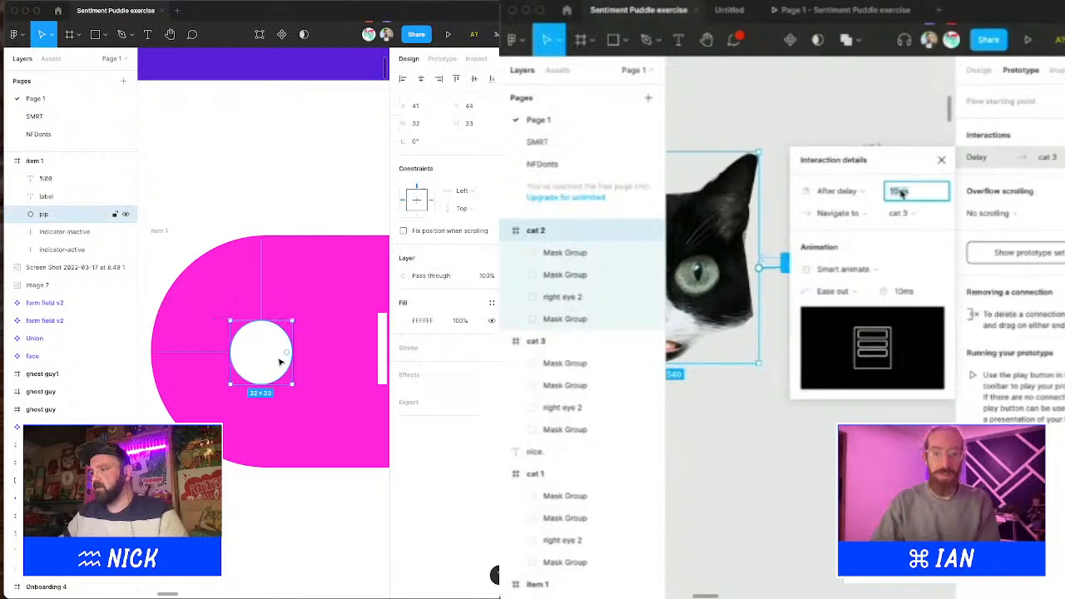
{"action": "type", "text": "50"}
{"action": "left_click_drag", "start_coordinate": [280, 356], "coordinate": [250, 353]}
{"action": "key", "text": "Tab"}
{"action": "left_click", "coordinate": [901, 295]}
{"action": "key", "text": "ctrl+v"}
Step: Play the kitty cat preview, and centre the smaller pip on the white one with an FF24DC fill and 0% opacity
{"action": "left_click", "coordinate": [862, 11]}
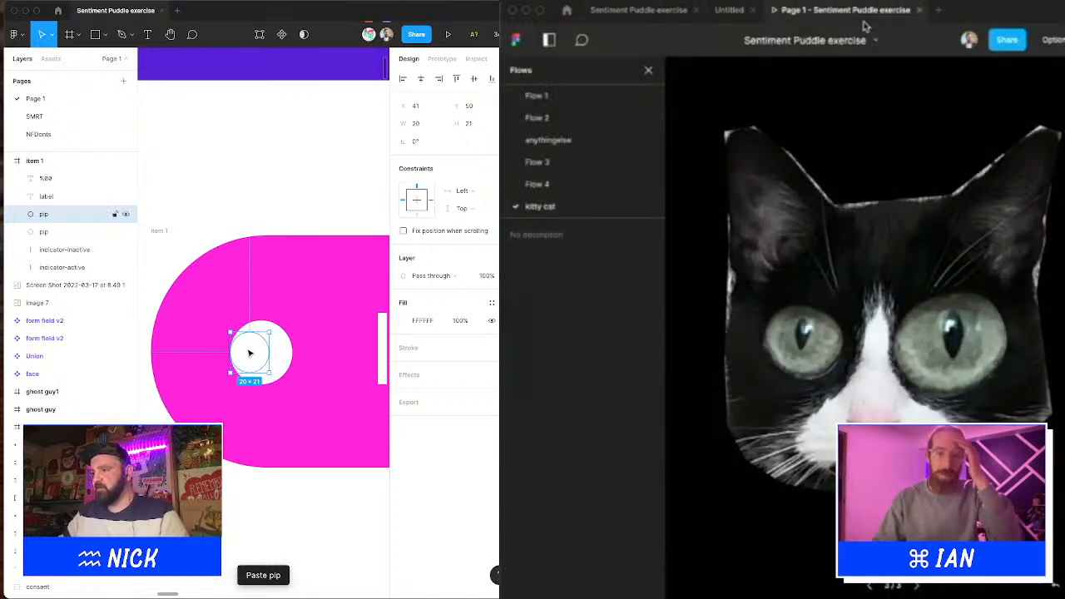
{"action": "key", "text": "i"}
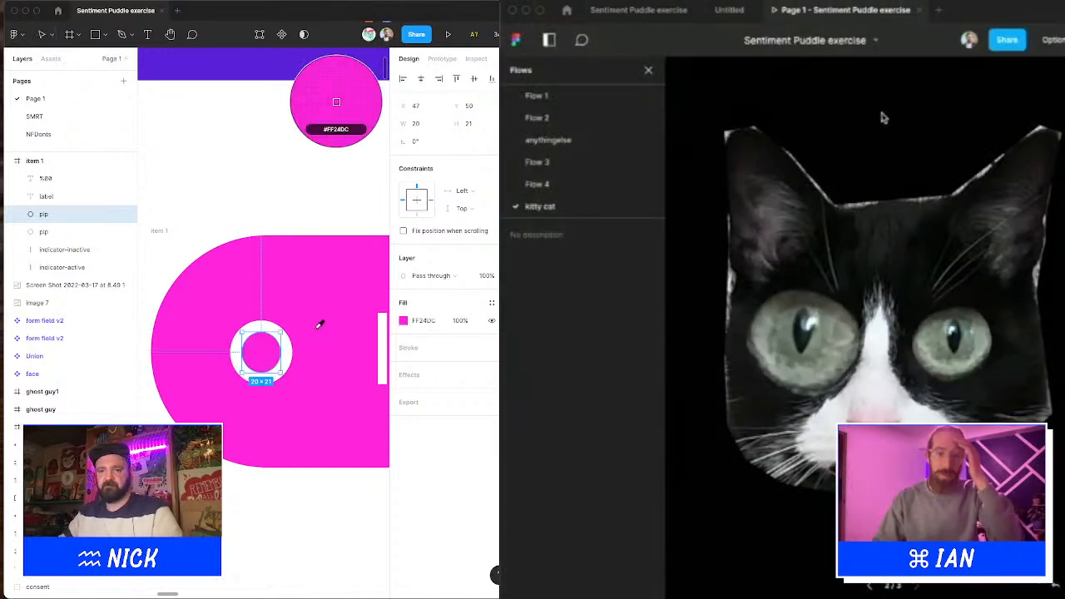
{"action": "left_click", "coordinate": [314, 334]}
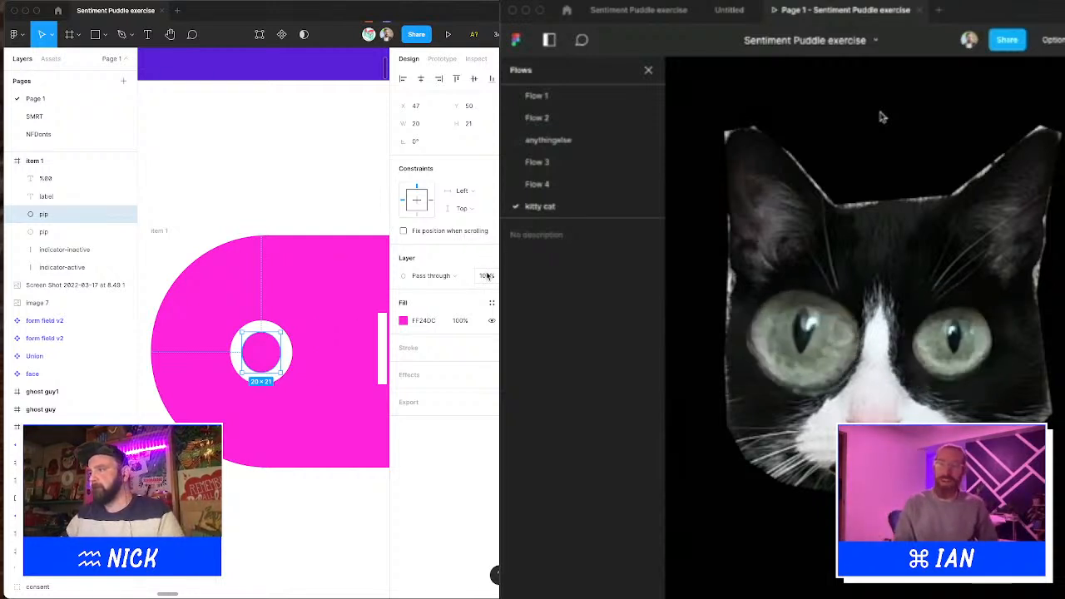
{"action": "key", "text": "Return"}
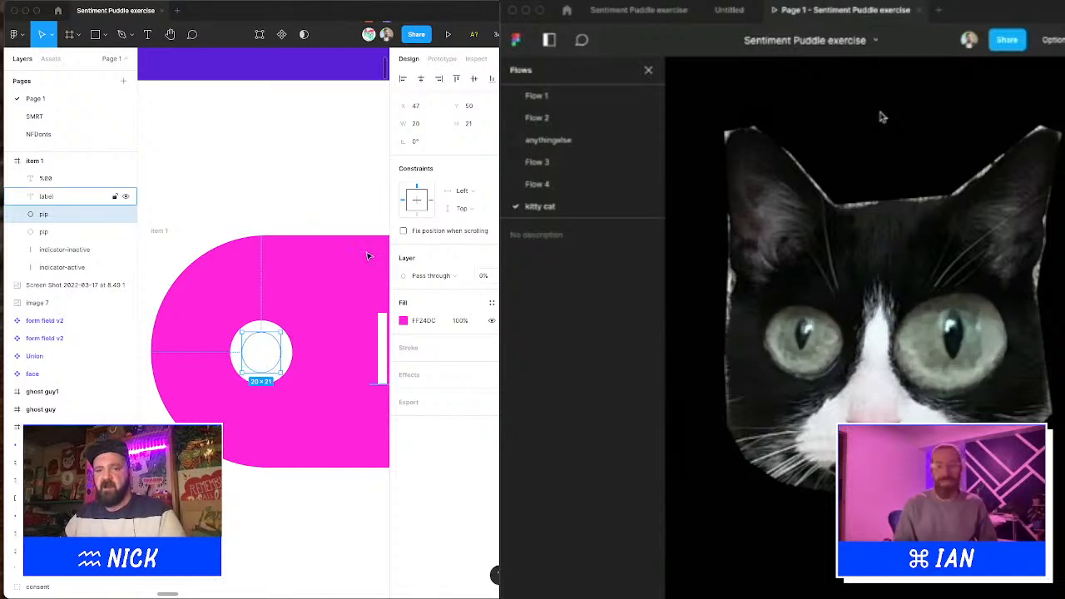
Step: Select the white card behind the polling option
{"action": "left_click", "coordinate": [325, 217]}
{"action": "key", "text": "z"}
{"action": "left_click", "coordinate": [327, 275], "text": "alt"}
{"action": "left_click", "coordinate": [327, 275], "text": "alt"}
{"action": "left_click", "coordinate": [327, 275], "text": "alt"}
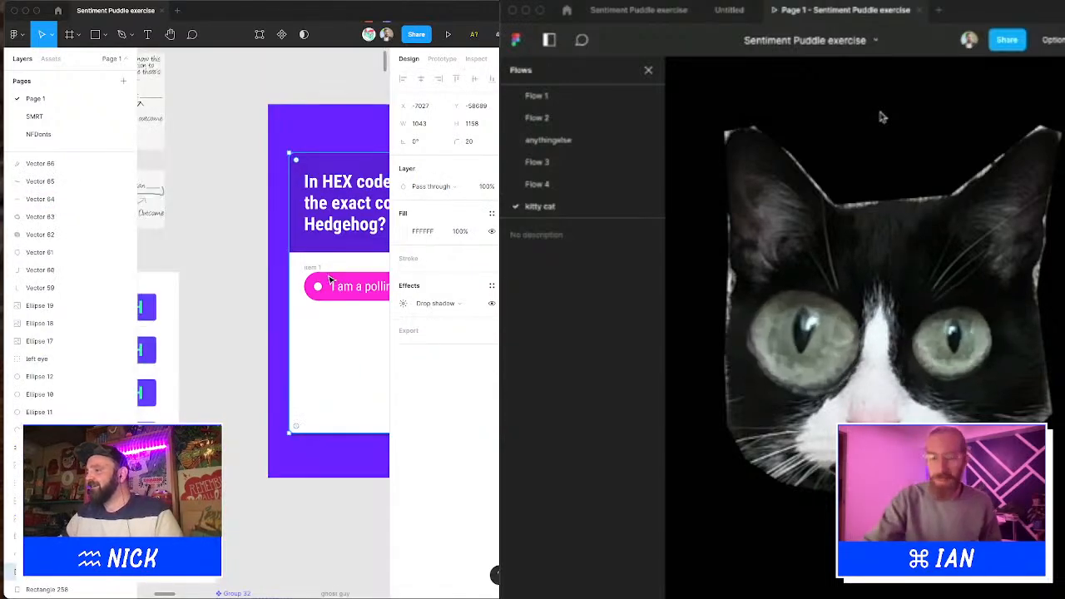
{"action": "left_click_drag", "start_coordinate": [308, 274], "coordinate": [167, 264]}
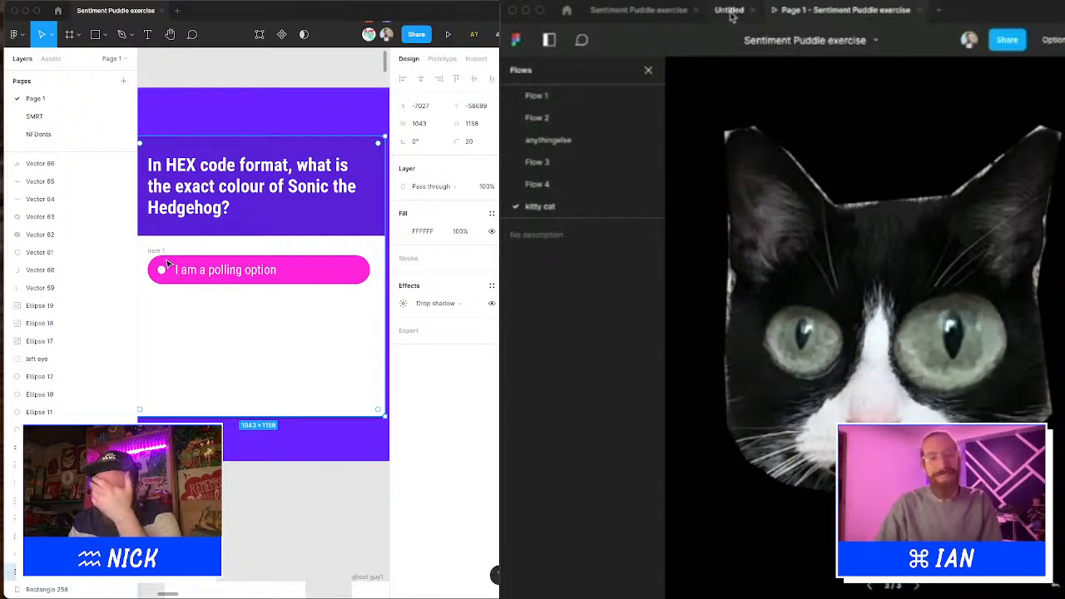
Step: Return to the design file, close cat 2's interaction details, and examine the connected cat 1, cat 2 and cat 3 frames
{"action": "left_click", "coordinate": [617, 11]}
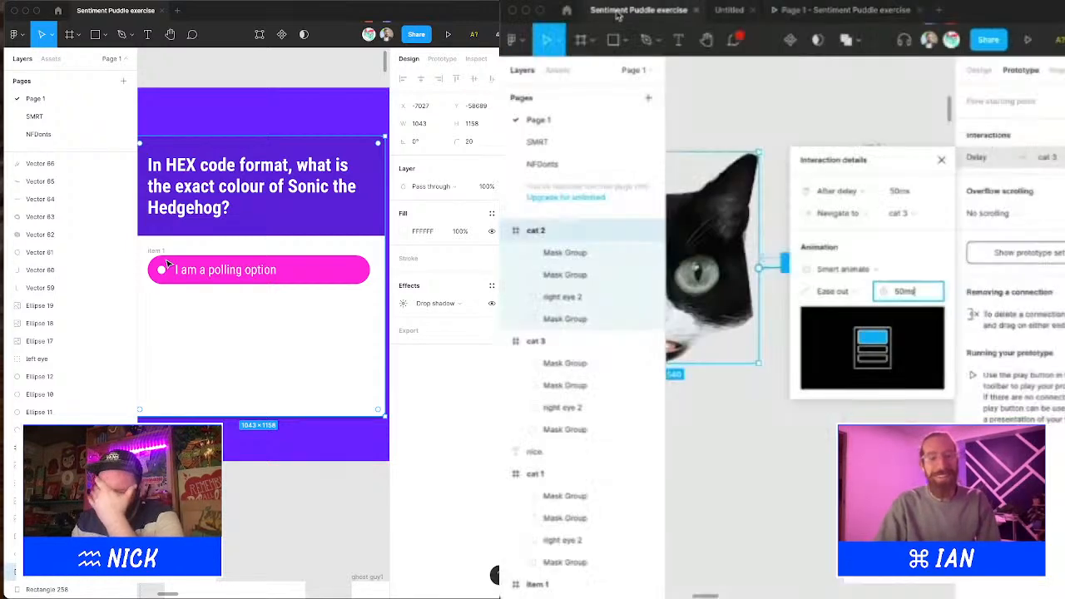
{"action": "left_click", "coordinate": [941, 159]}
{"action": "scroll", "coordinate": [831, 104], "scroll_direction": "down", "scroll_amount": 5}
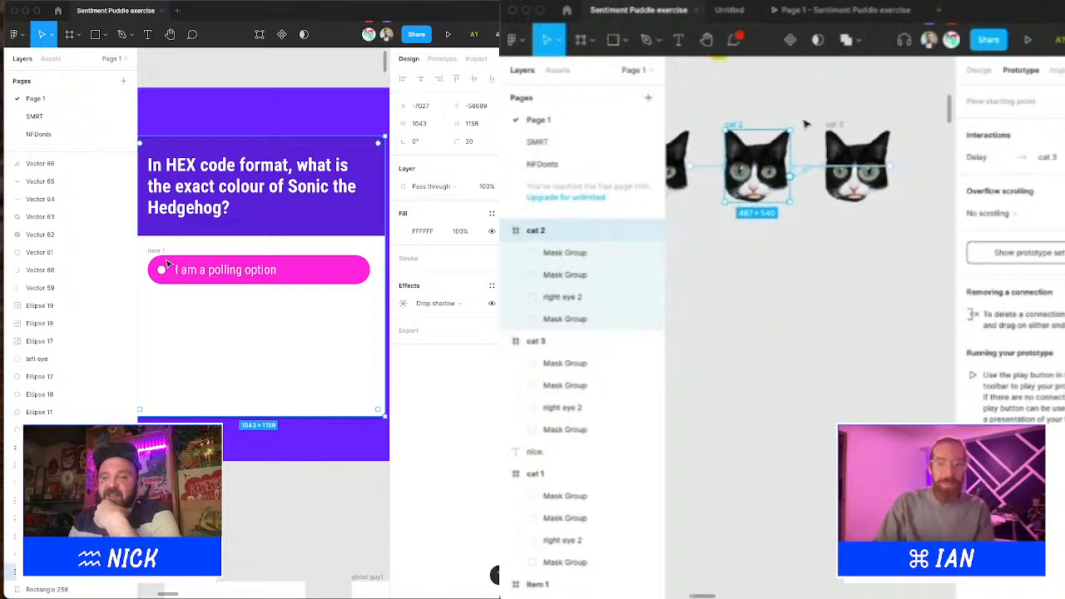
{"action": "scroll", "coordinate": [787, 120], "scroll_direction": "up", "scroll_amount": 2}
{"action": "left_click", "coordinate": [787, 120]}
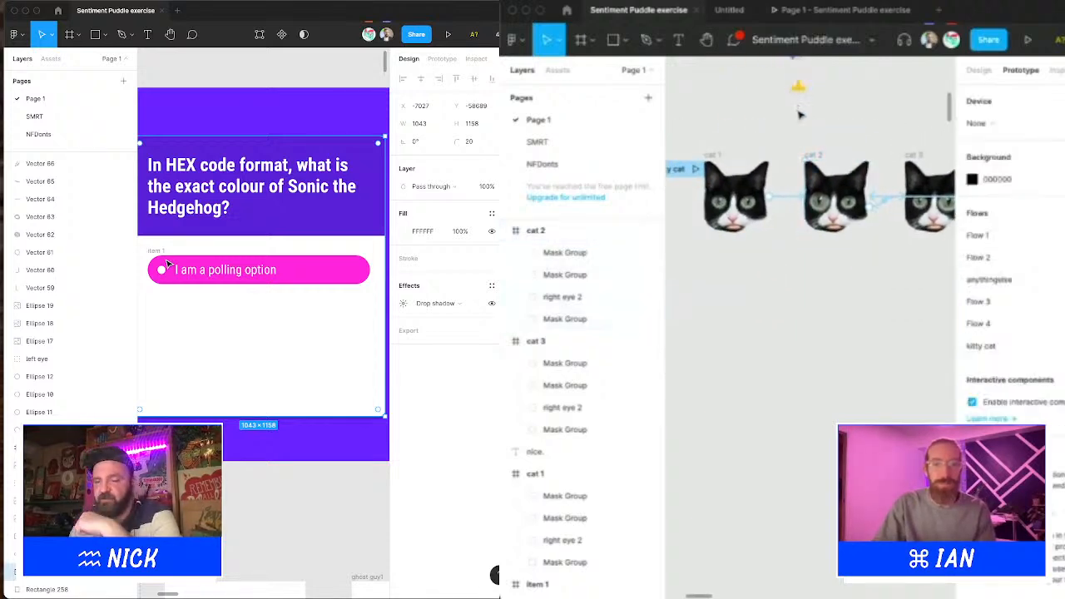
{"action": "scroll", "coordinate": [800, 115], "scroll_direction": "down", "scroll_amount": 5}
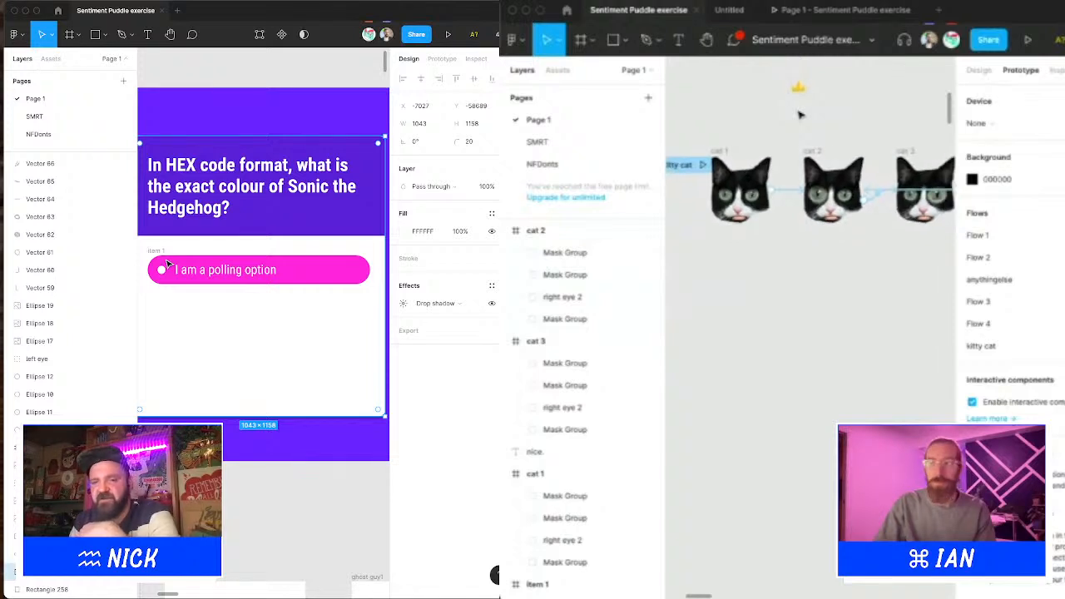
{"action": "scroll", "coordinate": [798, 114], "scroll_direction": "up", "scroll_amount": 1}
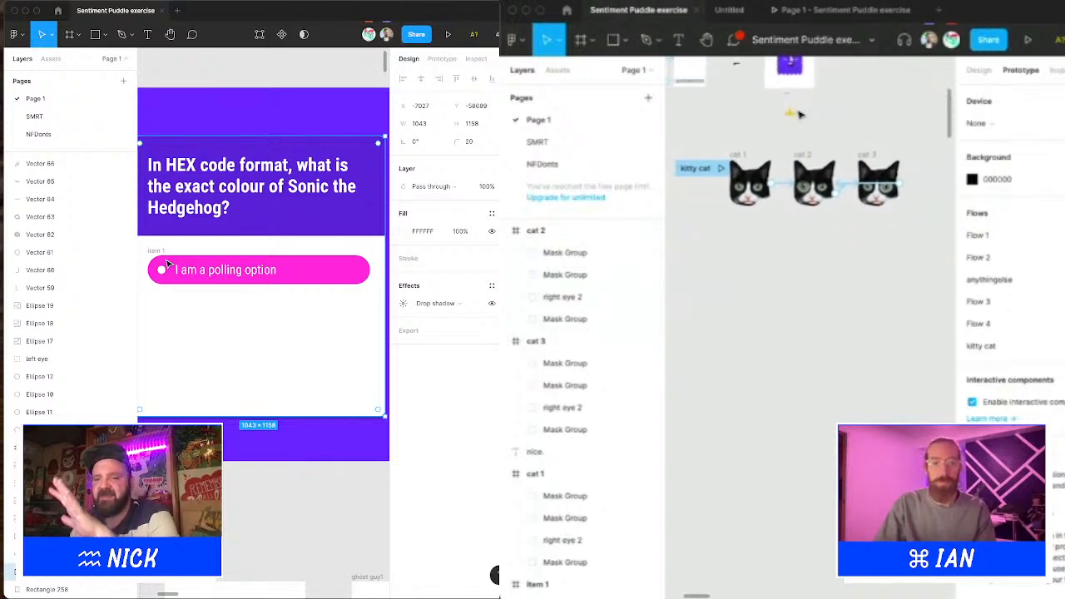
{"action": "scroll", "coordinate": [771, 147], "scroll_direction": "up", "scroll_amount": 5}
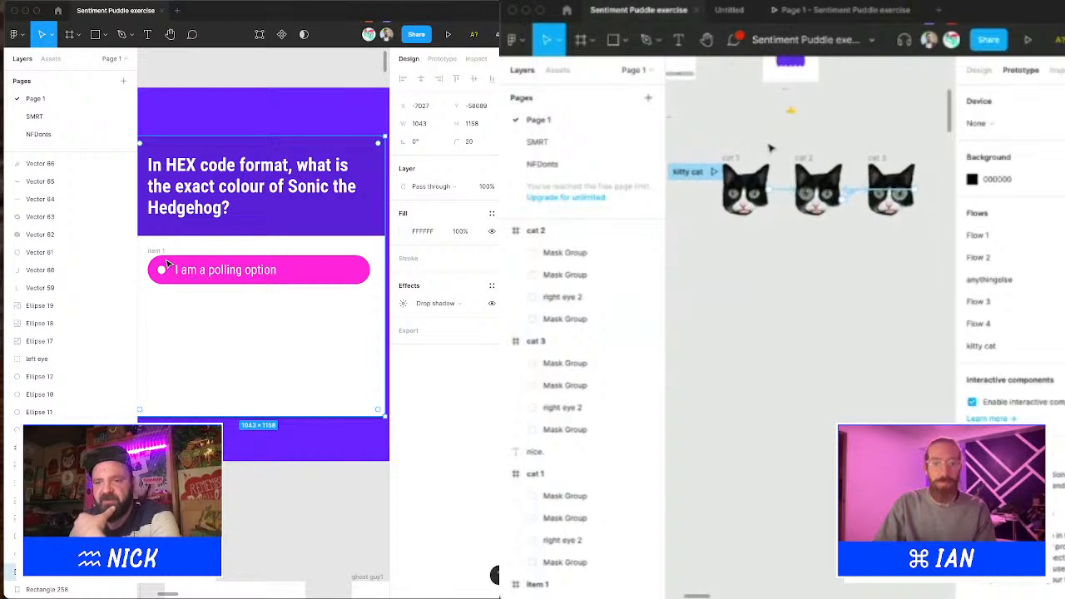
{"action": "scroll", "coordinate": [832, 171], "scroll_direction": "down", "scroll_amount": 5}
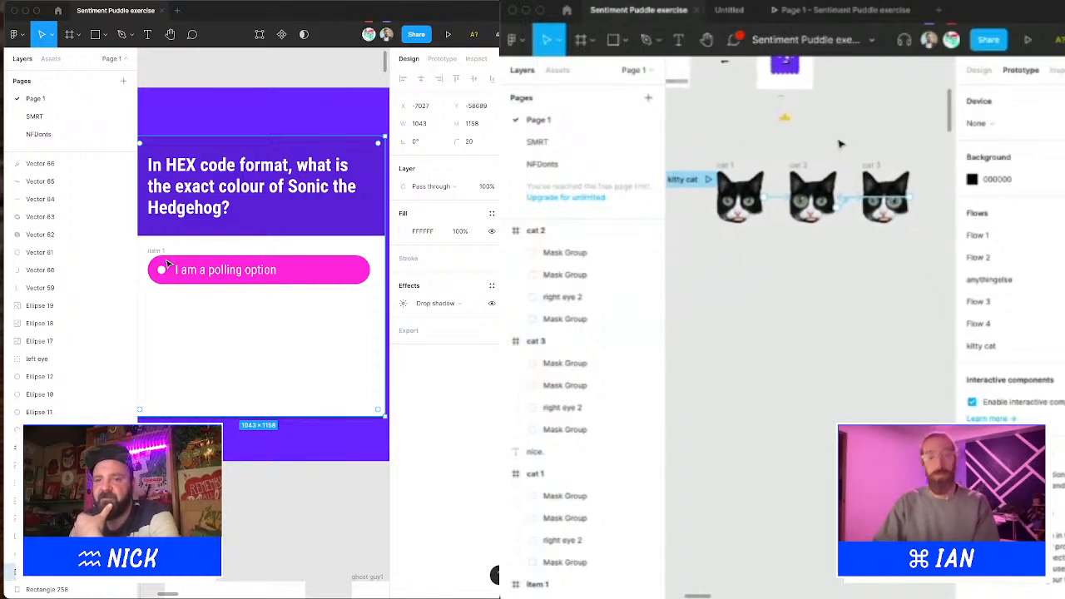
{"action": "scroll", "coordinate": [783, 153], "scroll_direction": "up", "scroll_amount": 4}
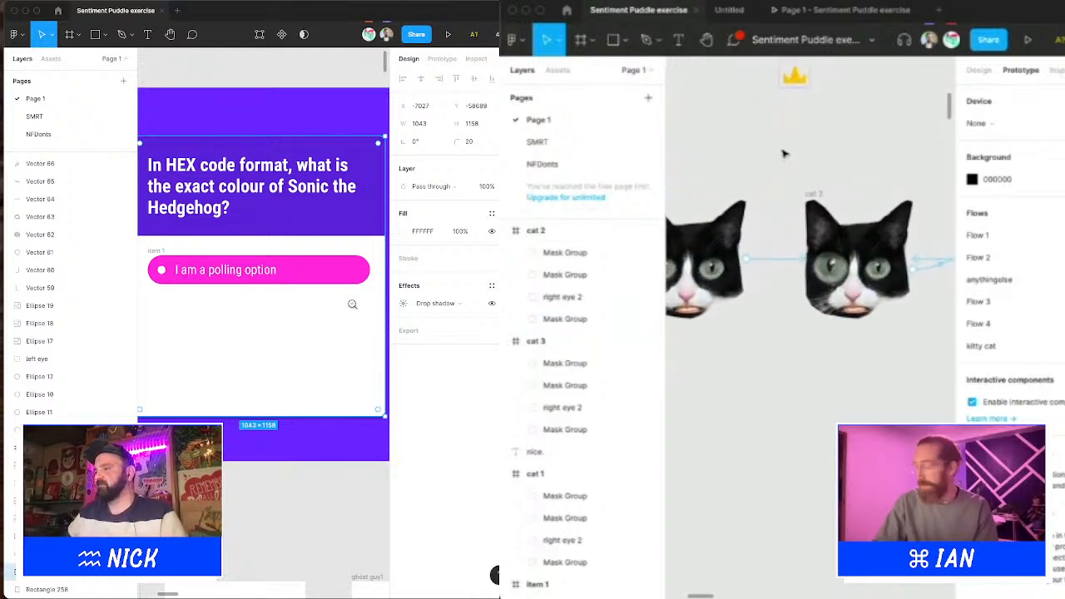
{"action": "scroll", "coordinate": [200, 225], "scroll_direction": "down", "scroll_amount": 3}
{"action": "left_click_drag", "start_coordinate": [208, 211], "coordinate": [427, 391]}
{"action": "left_click_drag", "start_coordinate": [182, 261], "coordinate": [347, 367]}
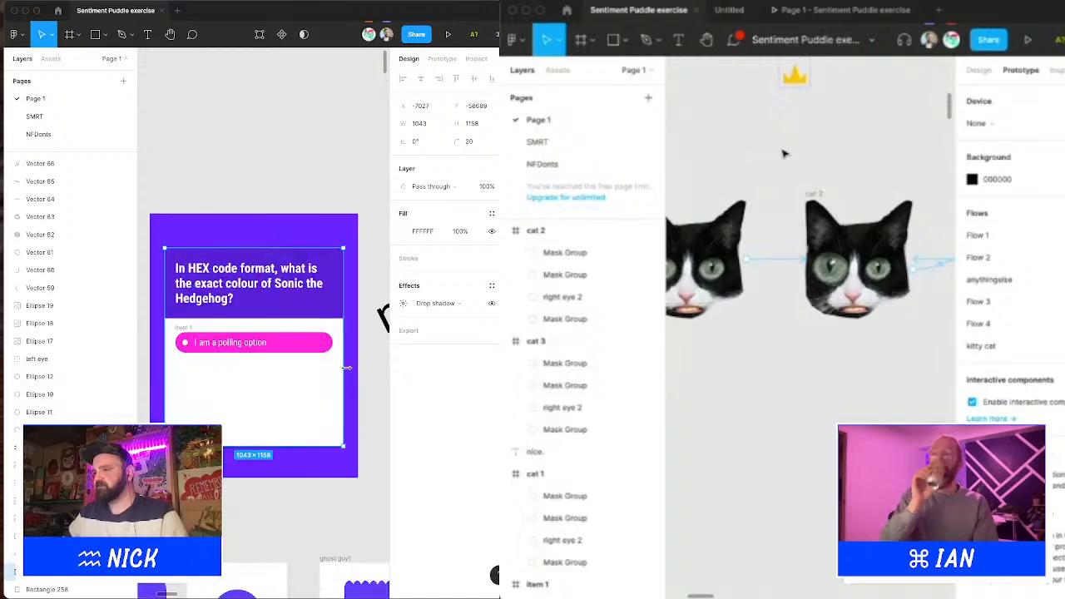
{"action": "scroll", "coordinate": [248, 274], "scroll_direction": "down", "scroll_amount": 1}
{"action": "left_click_drag", "start_coordinate": [189, 299], "coordinate": [193, 327], "text": "alt"}
{"action": "key", "text": "super+z"}
Step: Select the item 1 polling option and place a duplicate directly below it on the white card
{"action": "scroll", "coordinate": [784, 156], "scroll_direction": "left", "scroll_amount": 3}
{"action": "left_click", "coordinate": [194, 289]}
{"action": "scroll", "coordinate": [785, 158], "scroll_direction": "down", "scroll_amount": 3}
{"action": "left_click_drag", "start_coordinate": [196, 290], "coordinate": [201, 317], "text": "alt"}
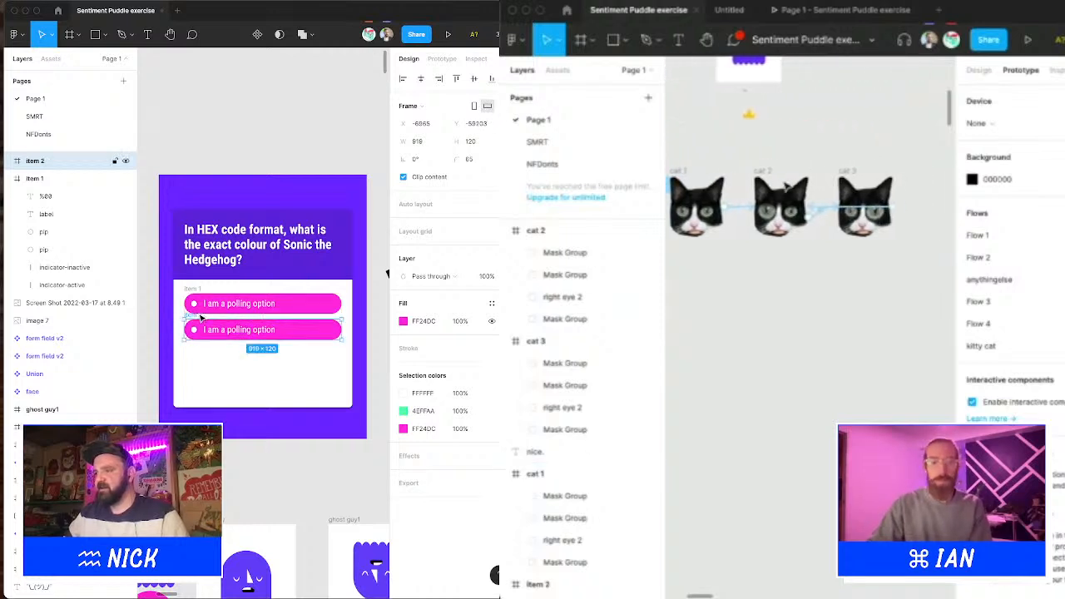
Step: Select both polling options and duplicate them below the pair, making four options spaced 30 px apart
{"action": "scroll", "coordinate": [788, 157], "scroll_direction": "up", "scroll_amount": 5}
{"action": "left_click", "coordinate": [193, 291], "text": "shift"}
{"action": "scroll", "coordinate": [785, 185], "scroll_direction": "up", "scroll_amount": 6}
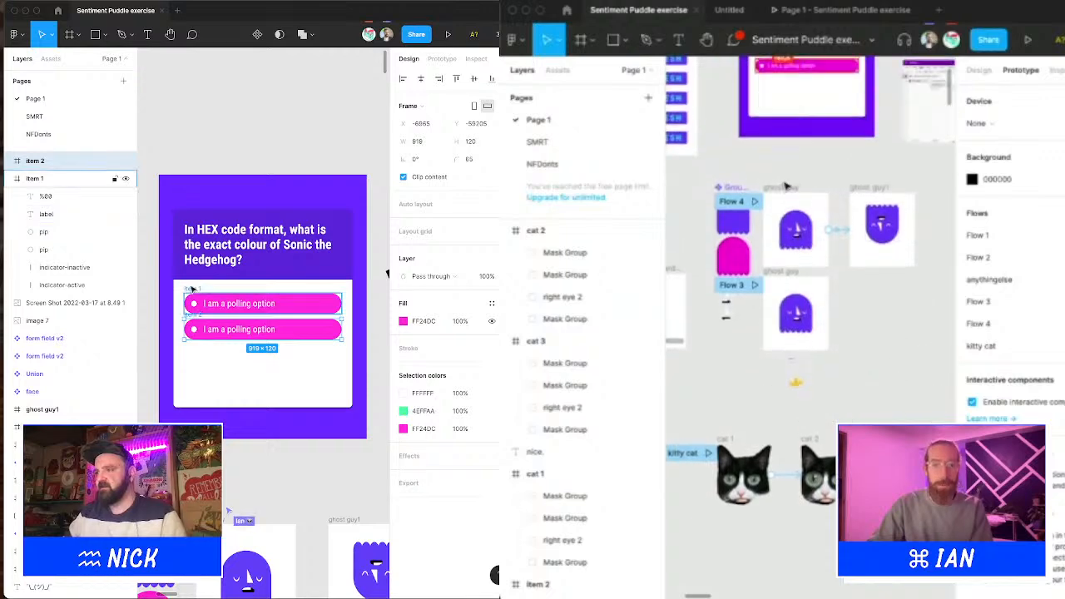
{"action": "left_click_drag", "start_coordinate": [194, 291], "coordinate": [194, 344], "text": "alt"}
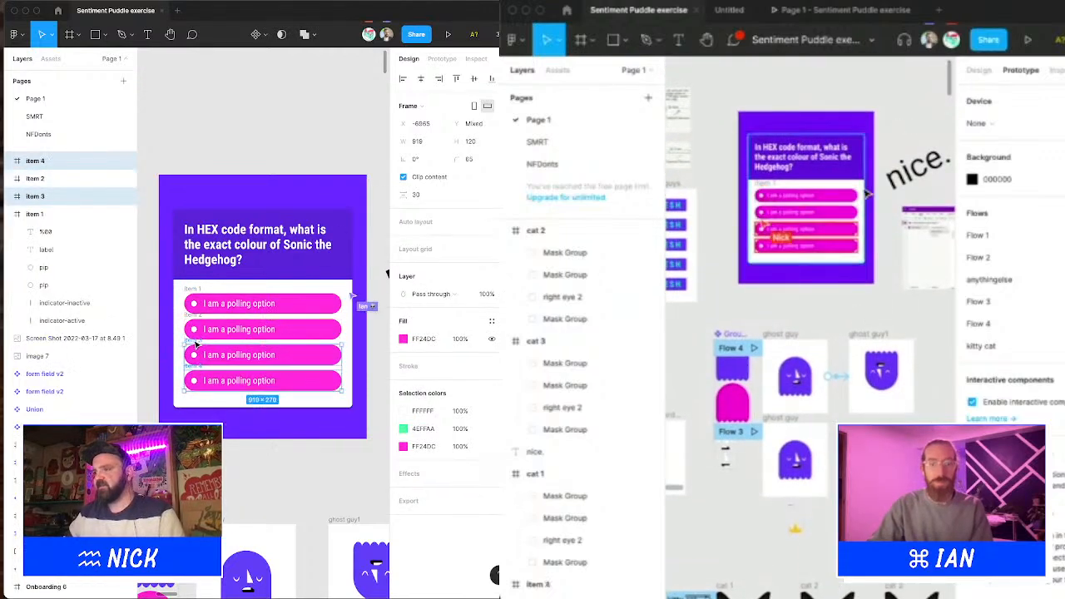
{"action": "scroll", "coordinate": [863, 191], "scroll_direction": "down", "scroll_amount": 4}
{"action": "left_click", "coordinate": [209, 107]}
{"action": "scroll", "coordinate": [865, 193], "scroll_direction": "left", "scroll_amount": 2}
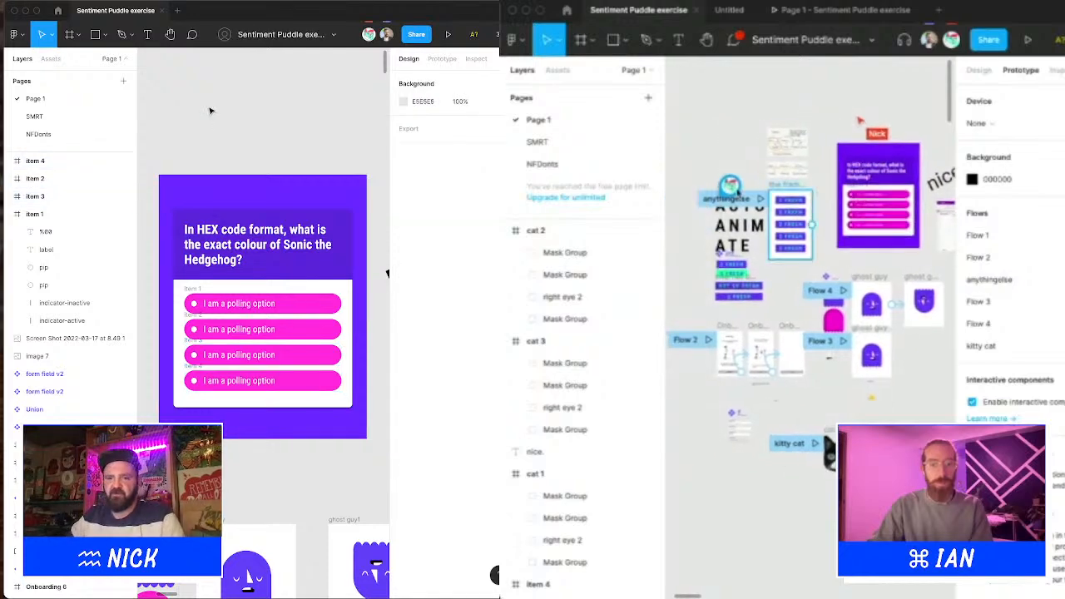
{"action": "mouse_move", "coordinate": [722, 187]}
{"action": "scroll", "coordinate": [722, 187], "scroll_direction": "up", "scroll_amount": 5}
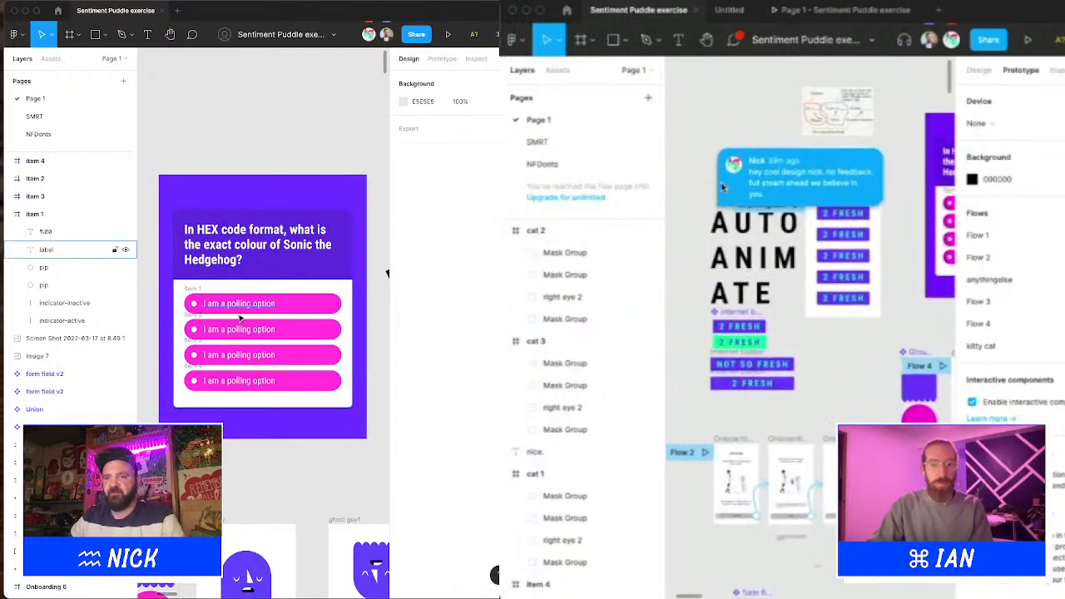
{"action": "scroll", "coordinate": [722, 187], "scroll_direction": "down", "scroll_amount": 5}
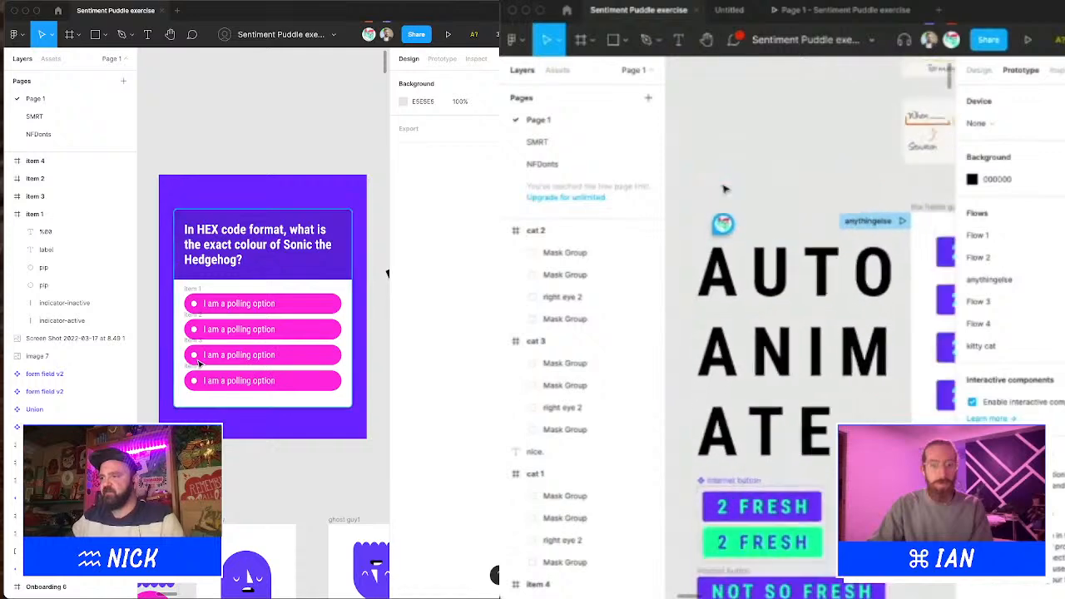
Step: Select all four polling options and move them out of the white card to the empty canvas above it
{"action": "left_click", "coordinate": [197, 350]}
{"action": "left_click", "coordinate": [196, 342], "text": "shift"}
{"action": "scroll", "coordinate": [746, 91], "scroll_direction": "right", "scroll_amount": 3}
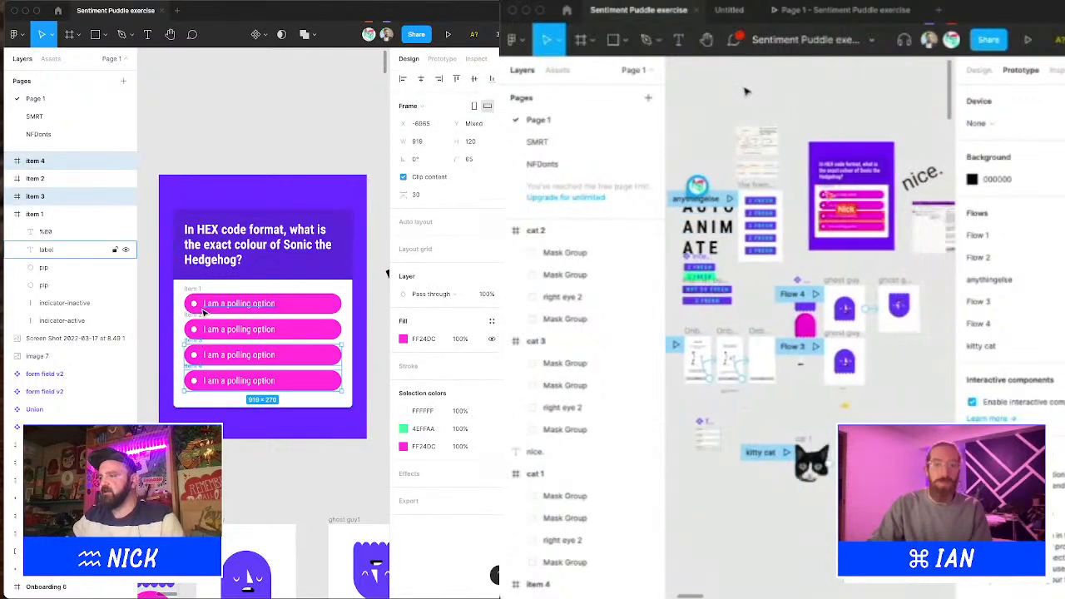
{"action": "left_click", "coordinate": [194, 316], "text": "shift"}
{"action": "left_click", "coordinate": [194, 290], "text": "shift"}
{"action": "scroll", "coordinate": [243, 333], "scroll_direction": "down", "scroll_amount": 3}
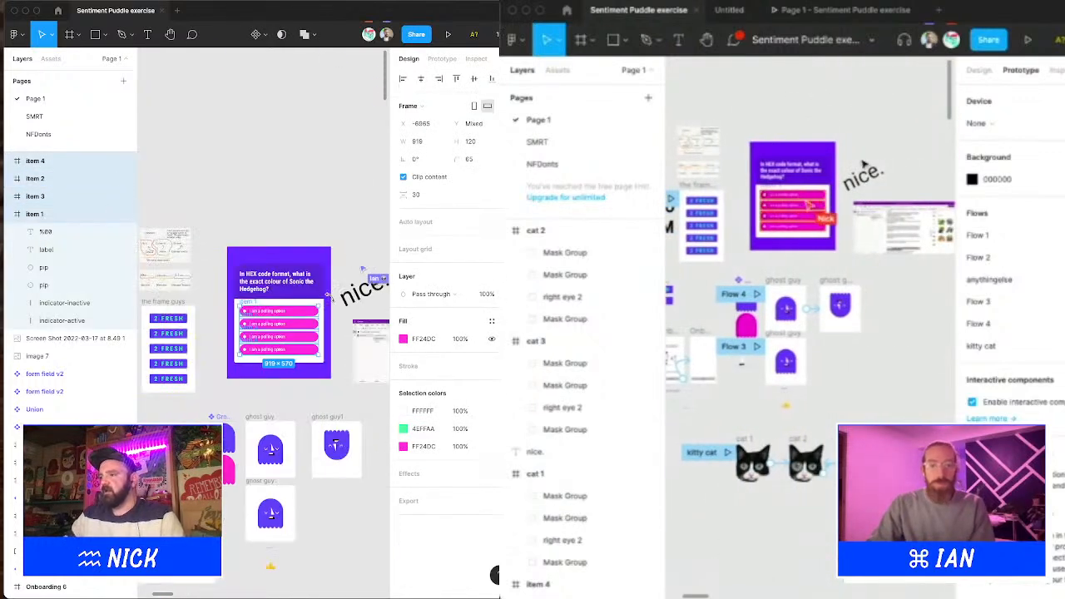
{"action": "scroll", "coordinate": [827, 173], "scroll_direction": "up", "scroll_amount": 5}
{"action": "scroll", "coordinate": [828, 173], "scroll_direction": "up", "scroll_amount": 2}
{"action": "left_click_drag", "start_coordinate": [228, 312], "coordinate": [228, 173]}
{"action": "scroll", "coordinate": [827, 173], "scroll_direction": "down", "scroll_amount": 5}
Step: Create a single component from the four selected polling options
{"action": "right_click", "coordinate": [230, 168]}
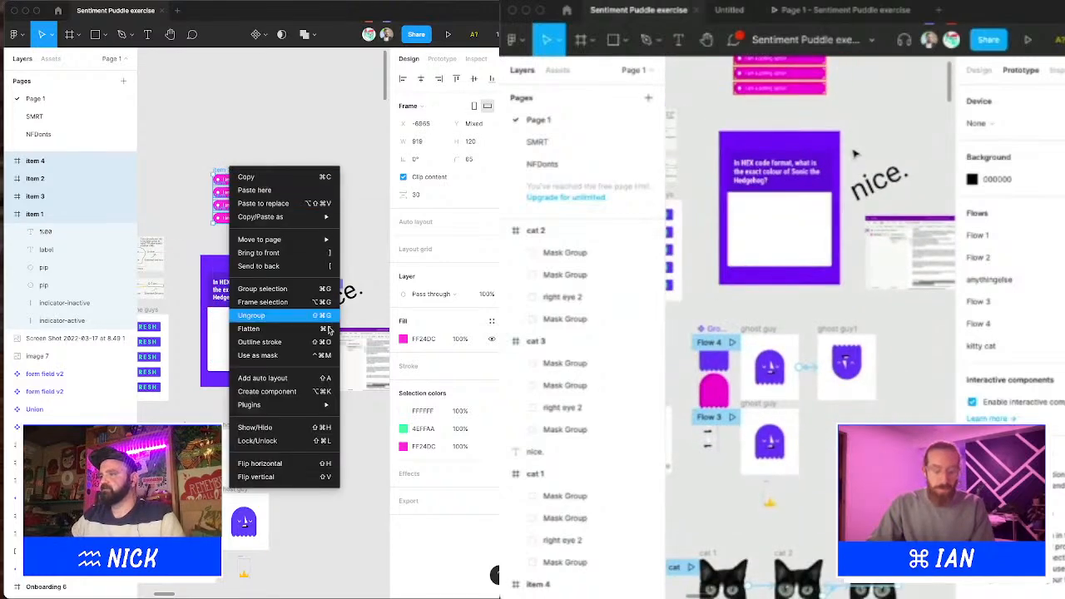
{"action": "key", "text": "c"}
{"action": "left_click", "coordinate": [298, 389]}
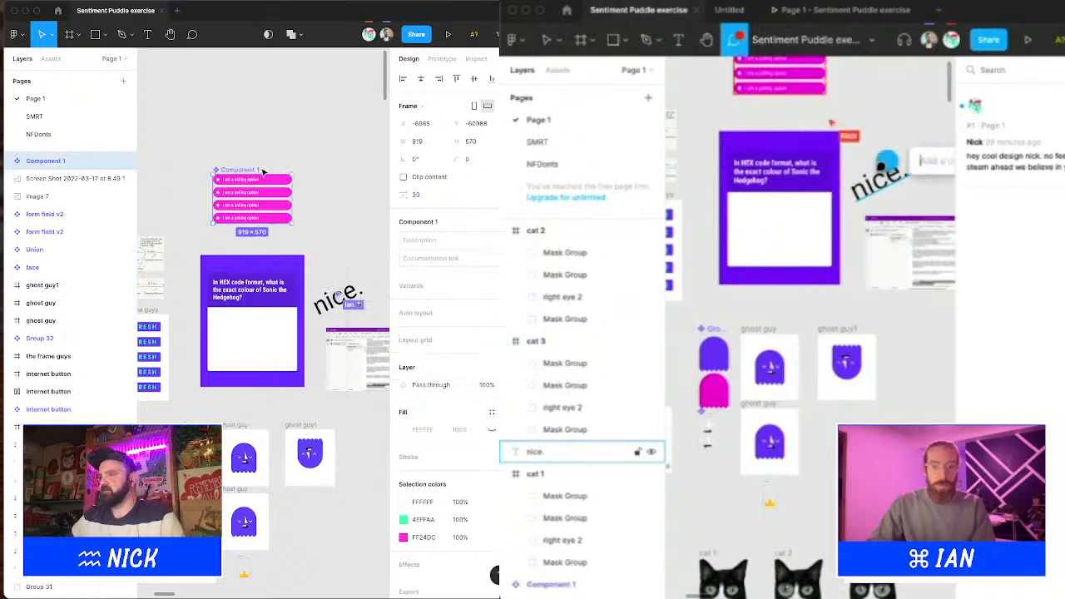
Step: Write the comment "nice." beside the nice. text and shift the polling component on the canvas above the card
{"action": "left_click", "coordinate": [765, 152]}
{"action": "type", "text": "nice."}
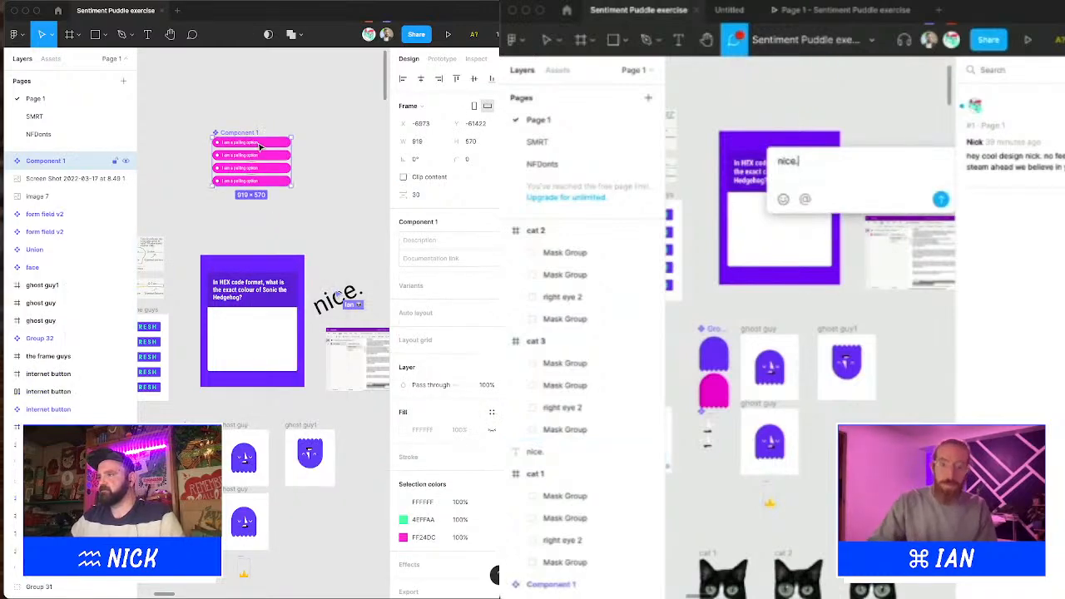
{"action": "left_click", "coordinate": [778, 160]}
{"action": "left_click_drag", "start_coordinate": [254, 137], "coordinate": [221, 146]}
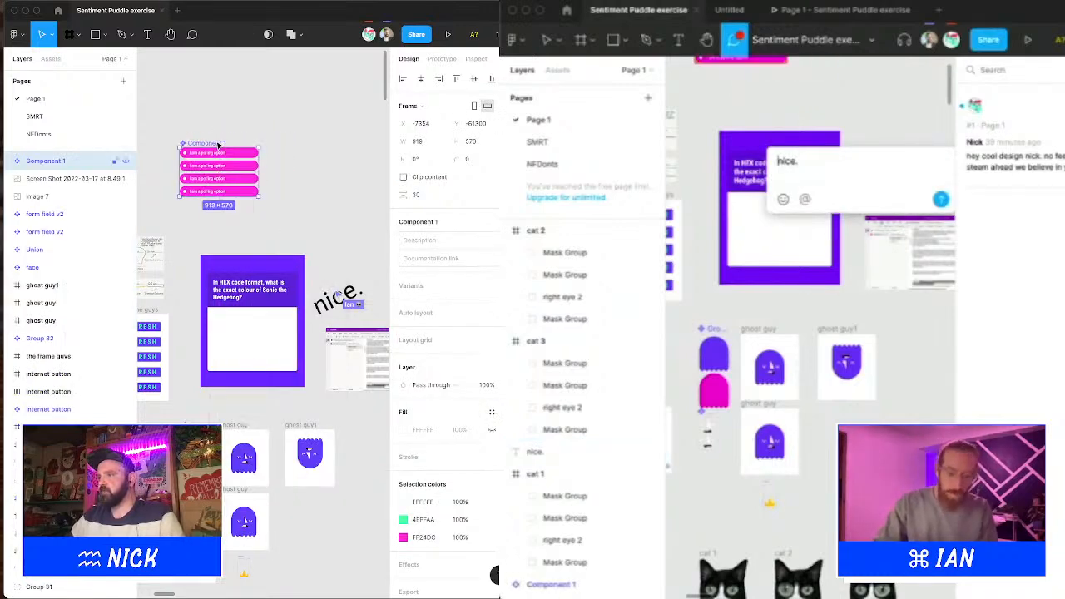
Step: Insert a mention of the collaborator before the comment text and select layers inside the polling component
{"action": "type", "text": "@nic"}
{"action": "type", "text": "k"}
{"action": "double_click", "coordinate": [251, 193]}
{"action": "double_click", "coordinate": [253, 193]}
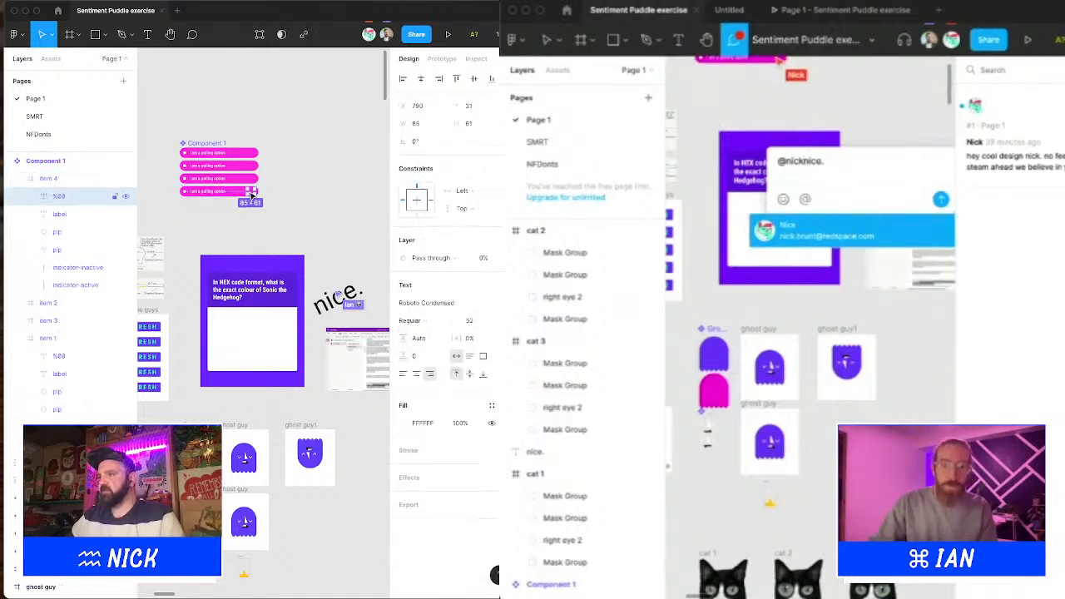
{"action": "left_click", "coordinate": [279, 199]}
{"action": "left_click", "coordinate": [811, 221]}
{"action": "left_click", "coordinate": [237, 193]}
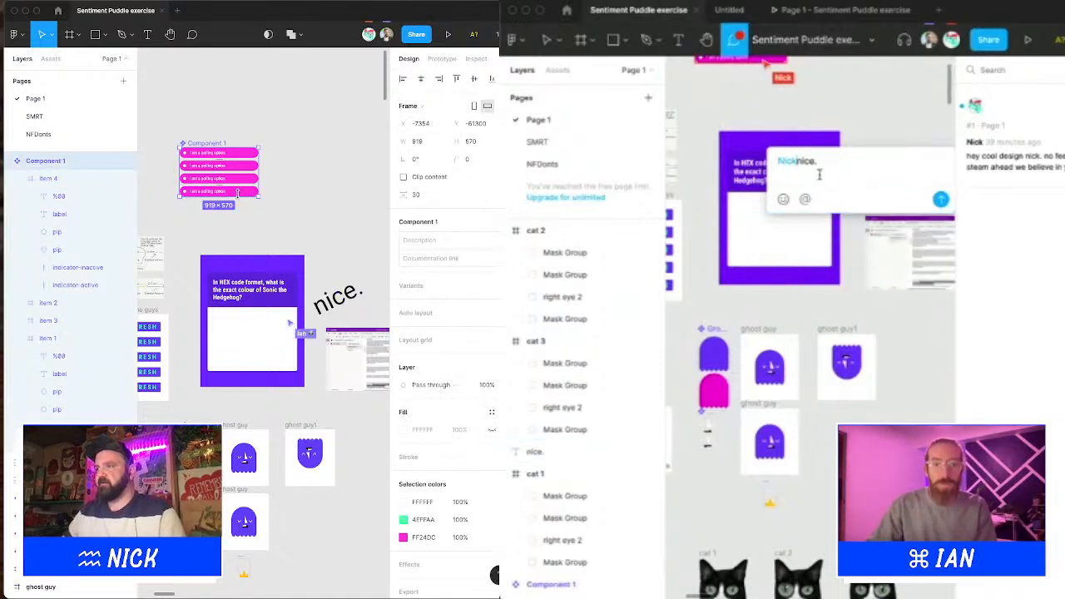
Step: Remove the mention and post the comment "nice.", and delete the item 4 option from the polling component
{"action": "key", "text": "BackSpace"}
{"action": "double_click", "coordinate": [242, 195]}
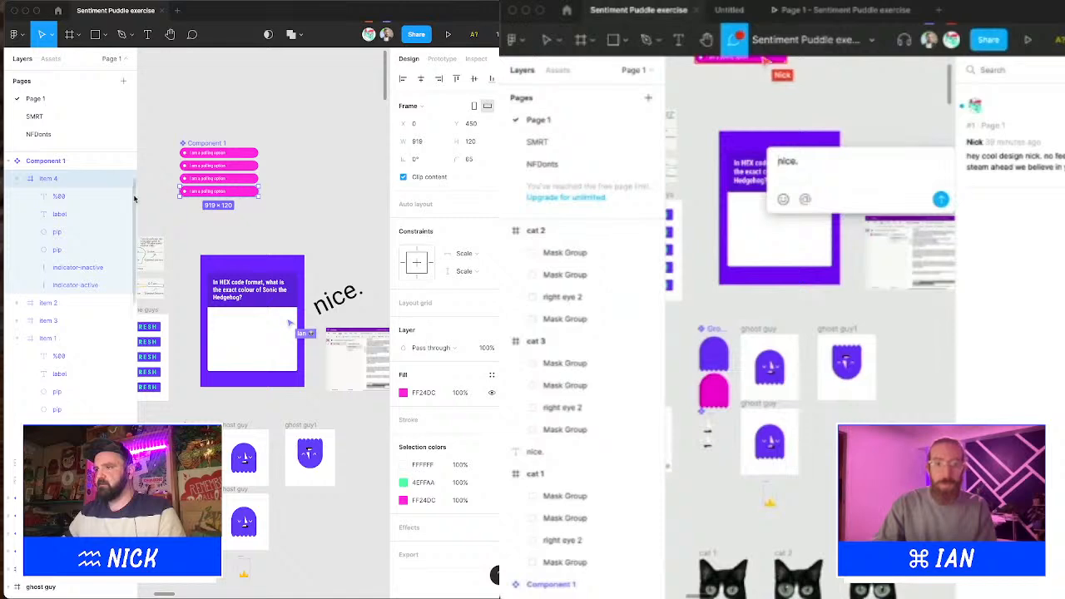
{"action": "key", "text": "BackSpace"}
{"action": "left_click", "coordinate": [941, 200]}
{"action": "left_click", "coordinate": [223, 190]}
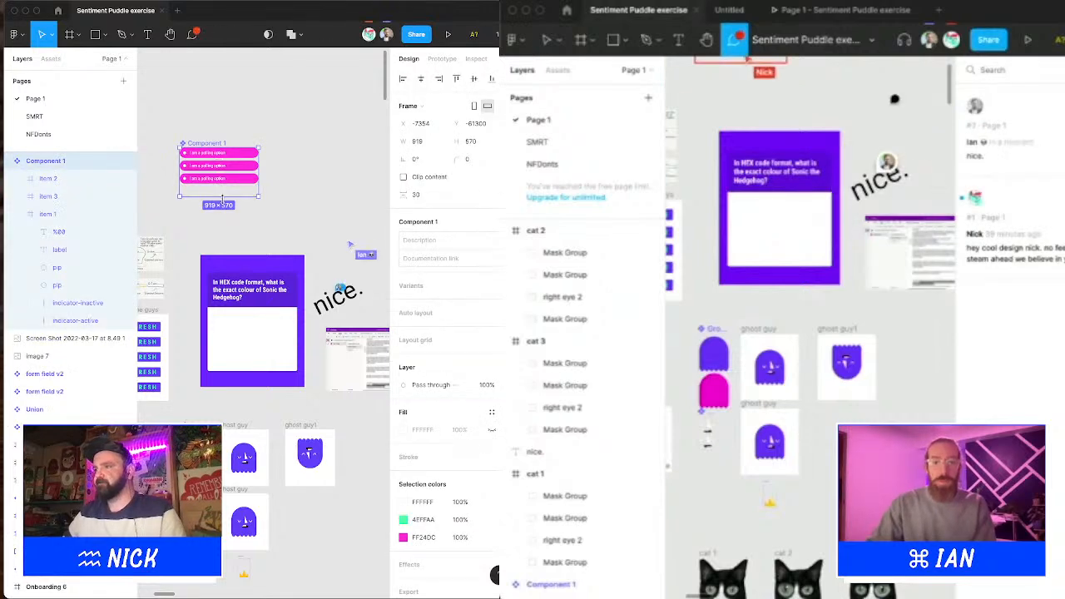
Step: Shorten the polling component to 427 px high to fit its three options and move it farther above the card
{"action": "scroll", "coordinate": [891, 101], "scroll_direction": "down", "scroll_amount": 5}
{"action": "left_click_drag", "start_coordinate": [223, 195], "coordinate": [223, 183]}
{"action": "scroll", "coordinate": [894, 100], "scroll_direction": "up", "scroll_amount": 4}
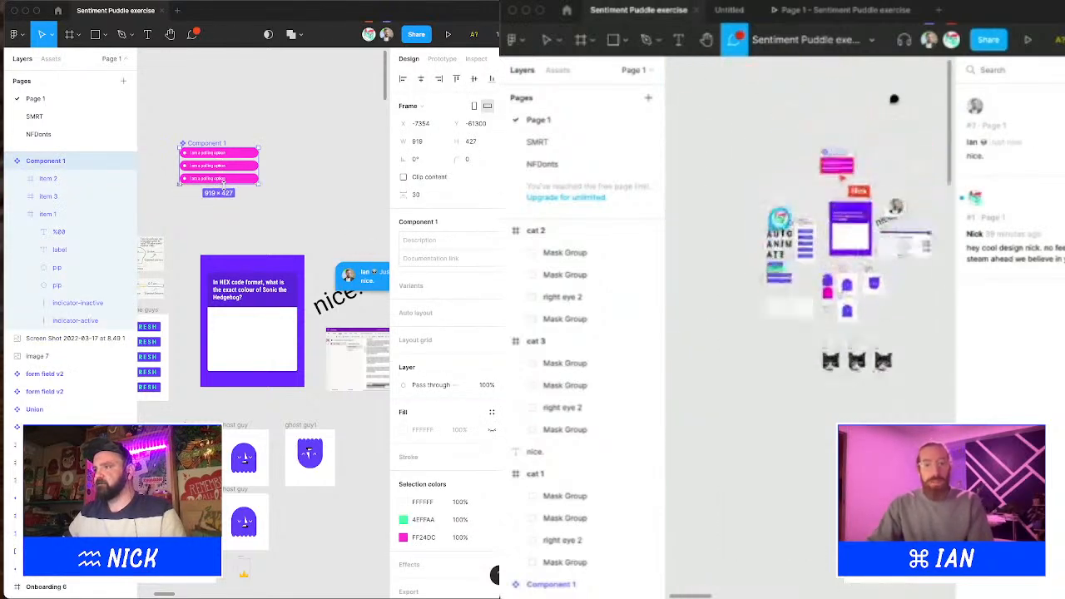
{"action": "key", "text": "Escape"}
{"action": "left_click_drag", "start_coordinate": [209, 145], "coordinate": [204, 102]}
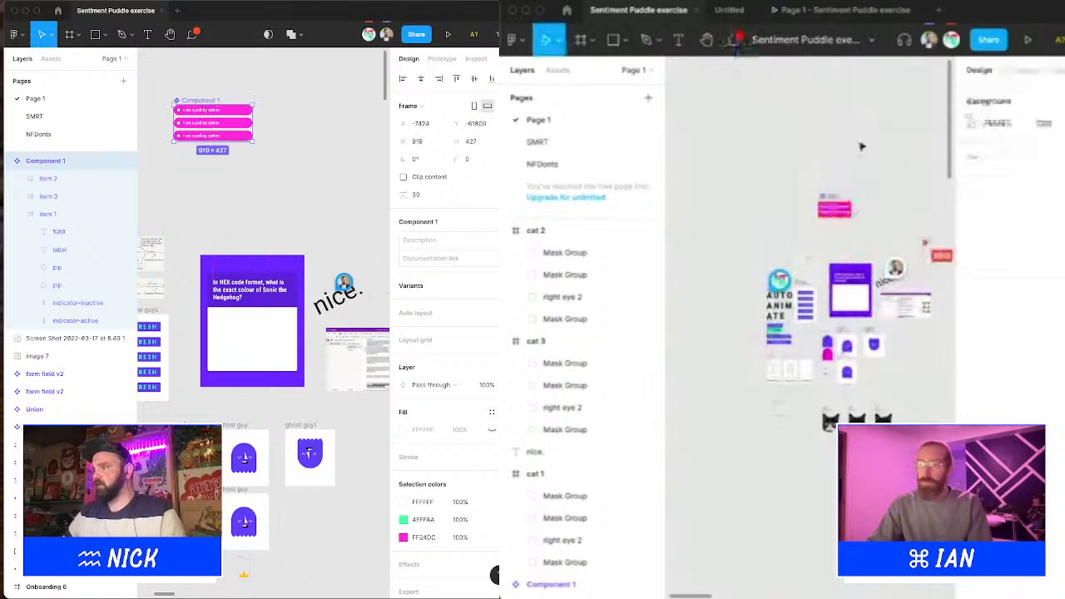
Step: Add a second variant to the polling component
{"action": "left_click", "coordinate": [492, 285]}
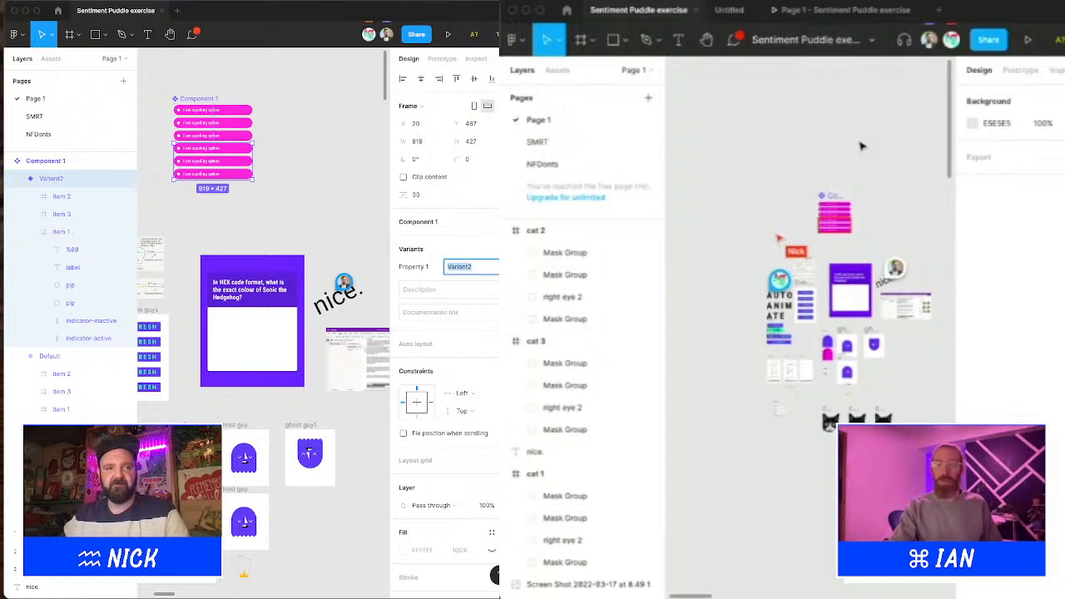
{"action": "left_click", "coordinate": [293, 146]}
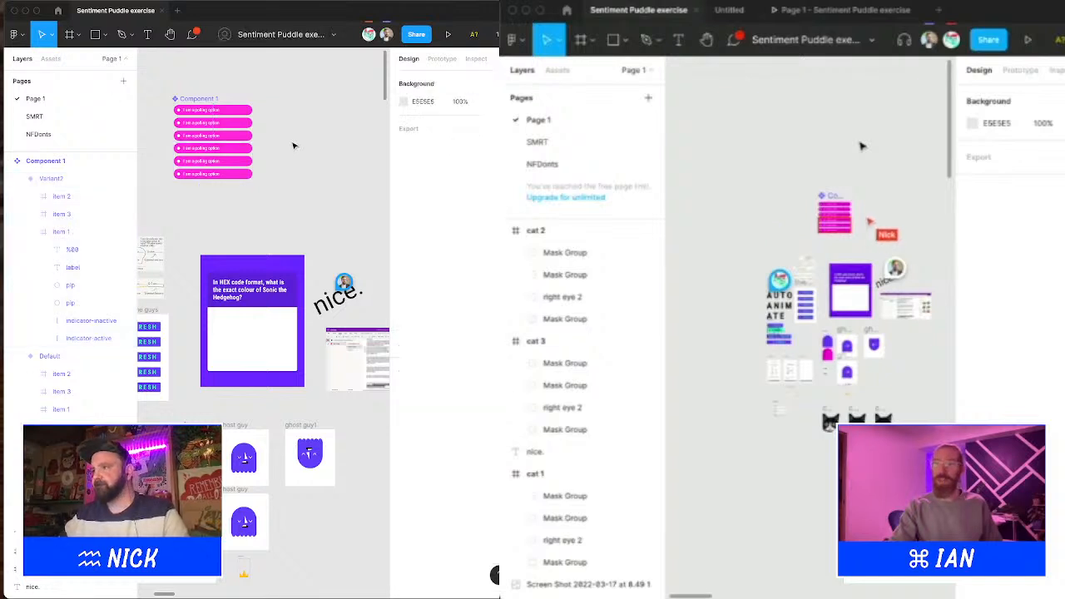
{"action": "left_click", "coordinate": [249, 182]}
{"action": "left_click_drag", "start_coordinate": [249, 182], "coordinate": [263, 216]}
{"action": "key", "text": "super+z"}
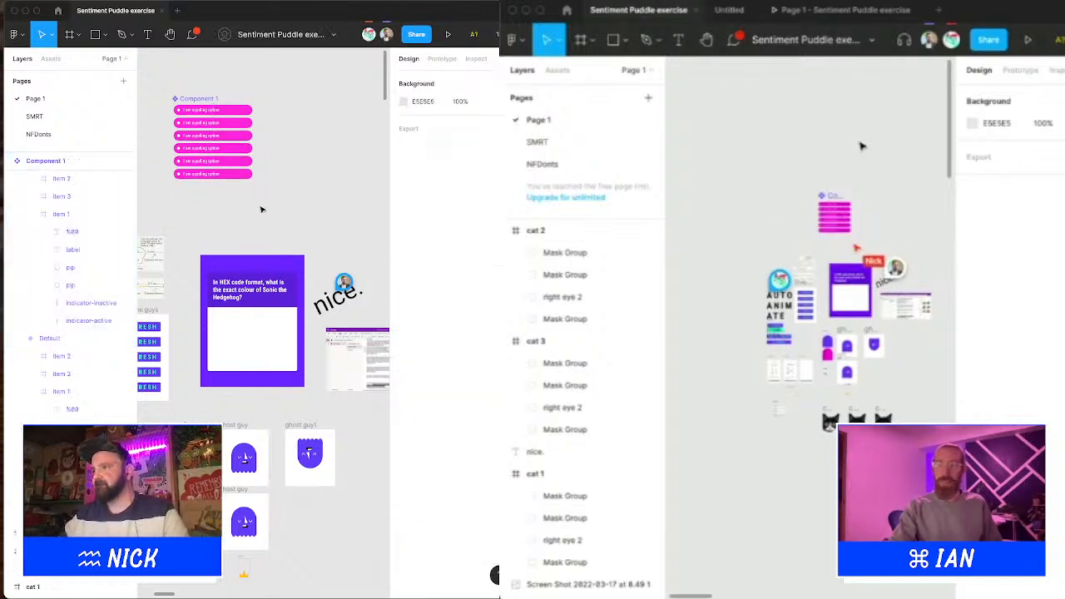
Step: Widen the indicator-inactive bar of item 1 in the second variant to about 393 px
{"action": "left_click", "coordinate": [90, 303]}
{"action": "left_click_drag", "start_coordinate": [148, 117], "coordinate": [275, 225]}
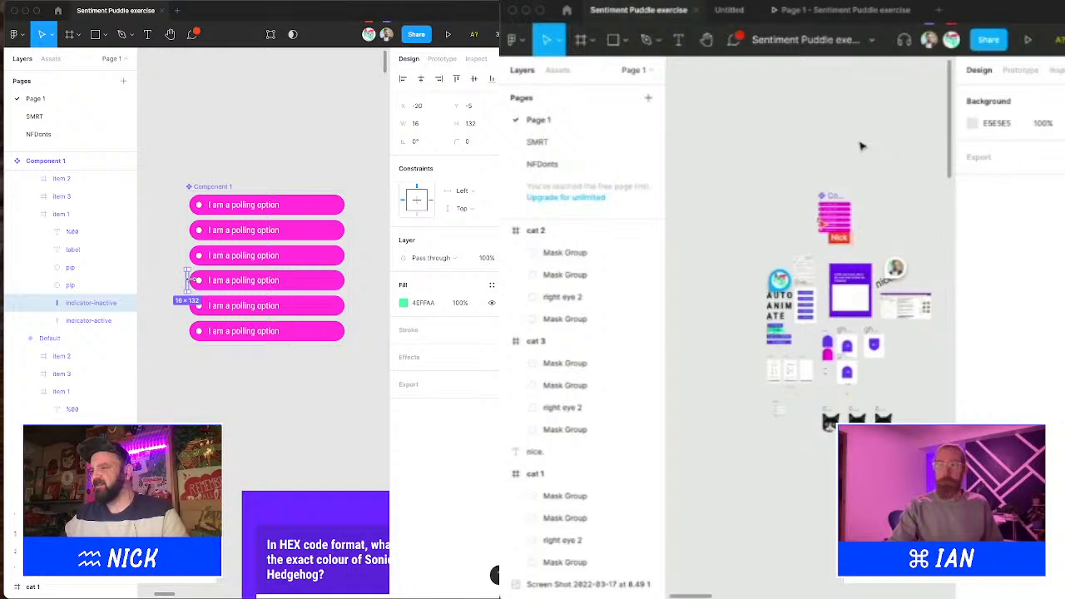
{"action": "left_click_drag", "start_coordinate": [187, 280], "coordinate": [250, 280]}
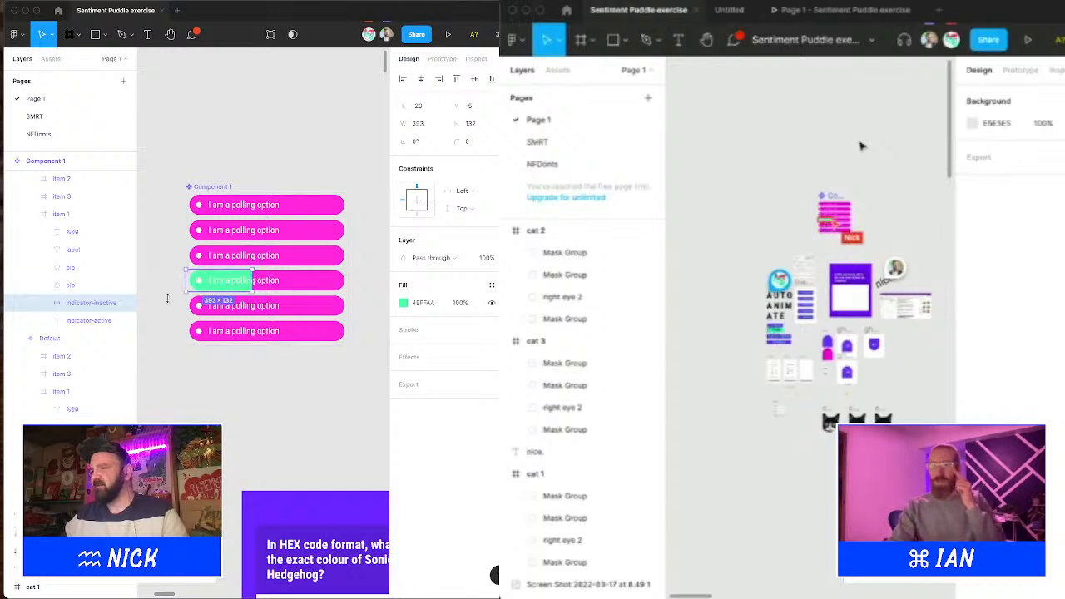
Step: Undo the indicator, variant and component changes until the four separate polling options are back on the white card
{"action": "key", "text": "super+z"}
{"action": "key", "text": "super+z"}
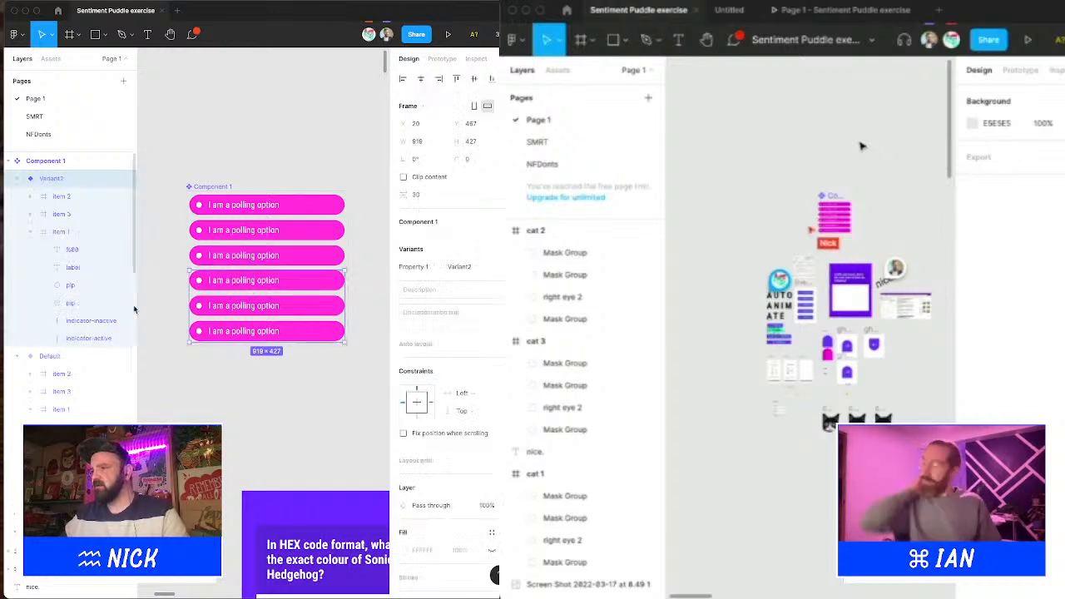
{"action": "key", "text": "super+z"}
{"action": "key", "text": "super+z"}
{"action": "key", "text": "super+z"}
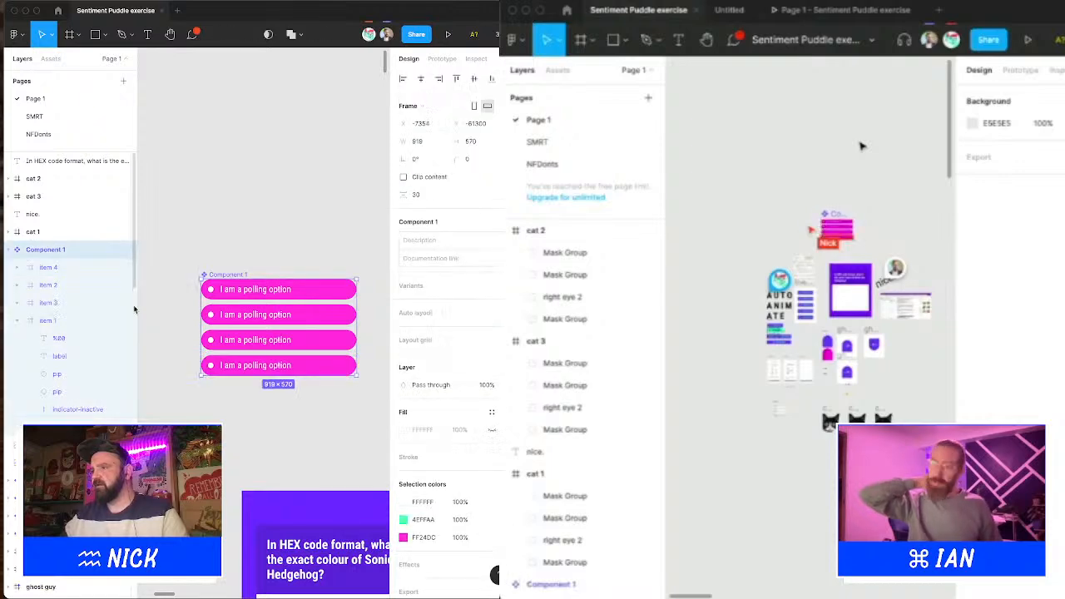
{"action": "key", "text": "super+z"}
{"action": "key", "text": "super+z"}
{"action": "key", "text": "super+z"}
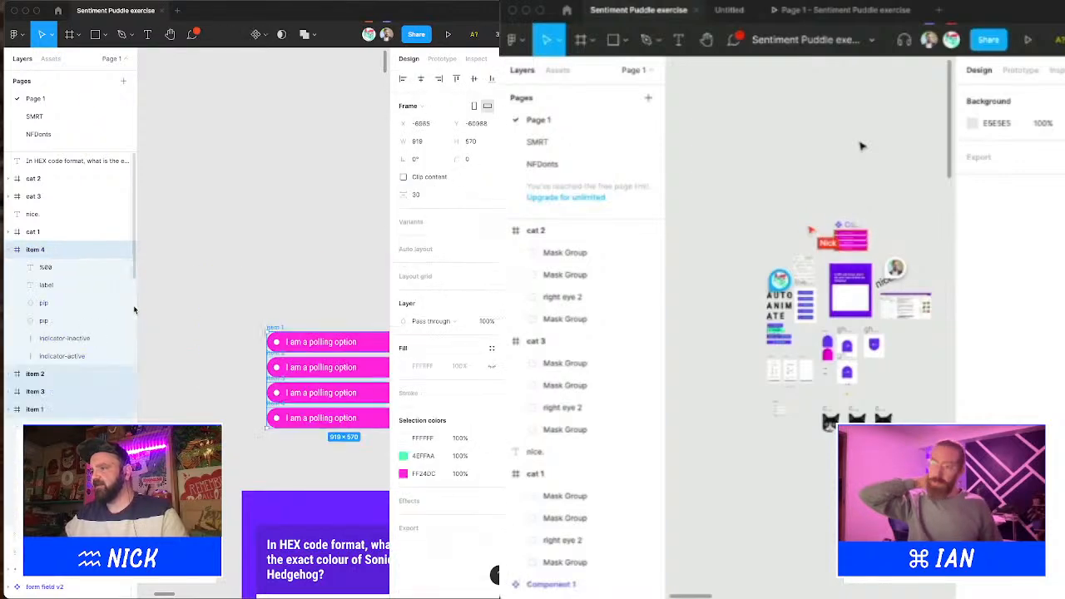
{"action": "key", "text": "super+z"}
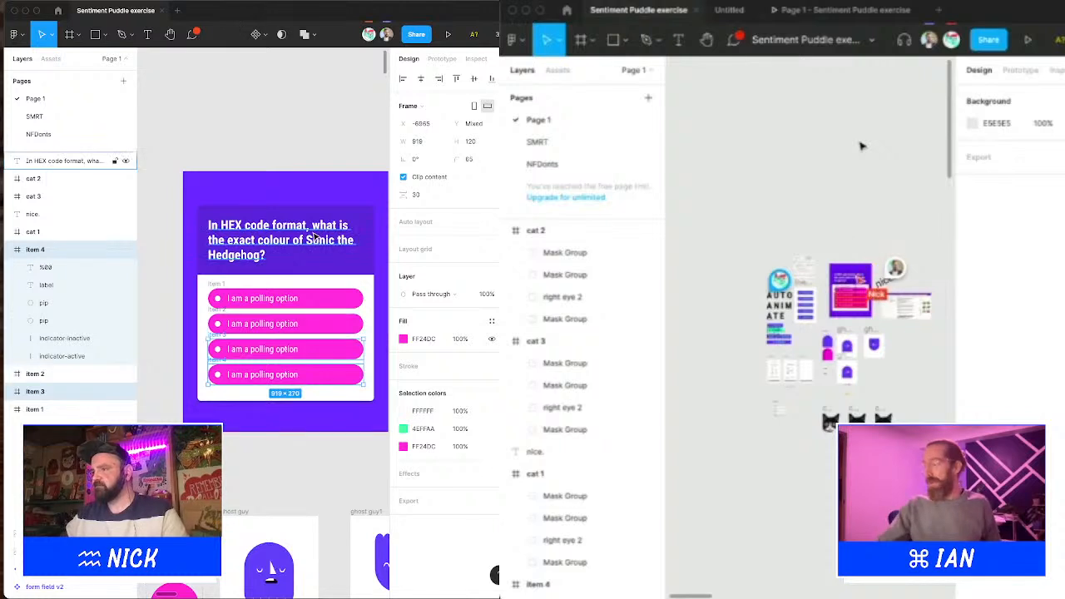
Step: Undo the polling option duplications so that only item 1 remains on the white card
{"action": "key", "text": "super+z"}
{"action": "key", "text": "super+z"}
{"action": "key", "text": "super+z"}
{"action": "key", "text": "super+z"}
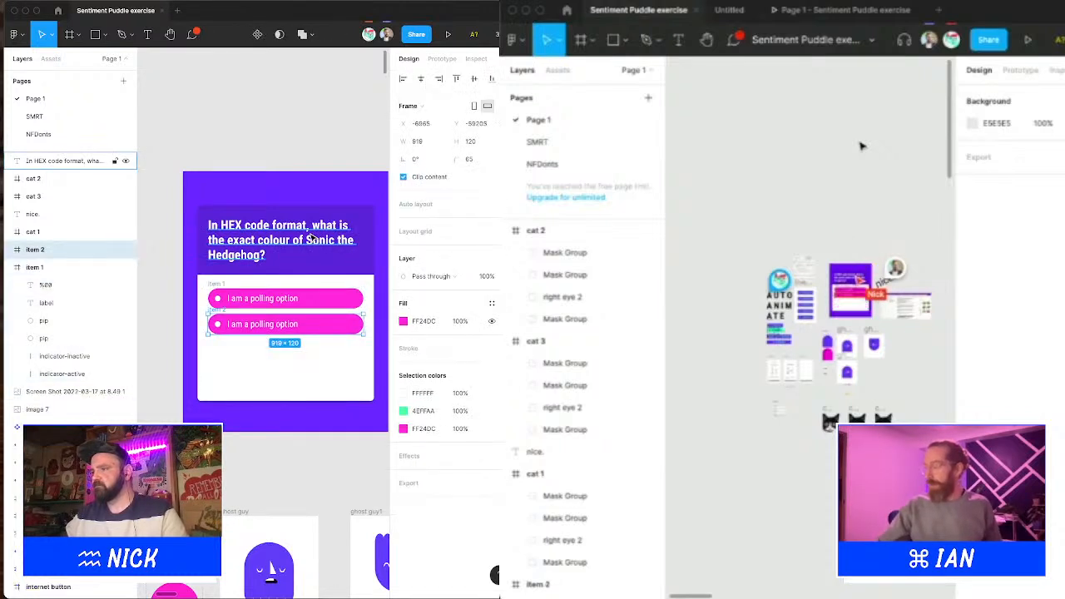
{"action": "key", "text": "super+z"}
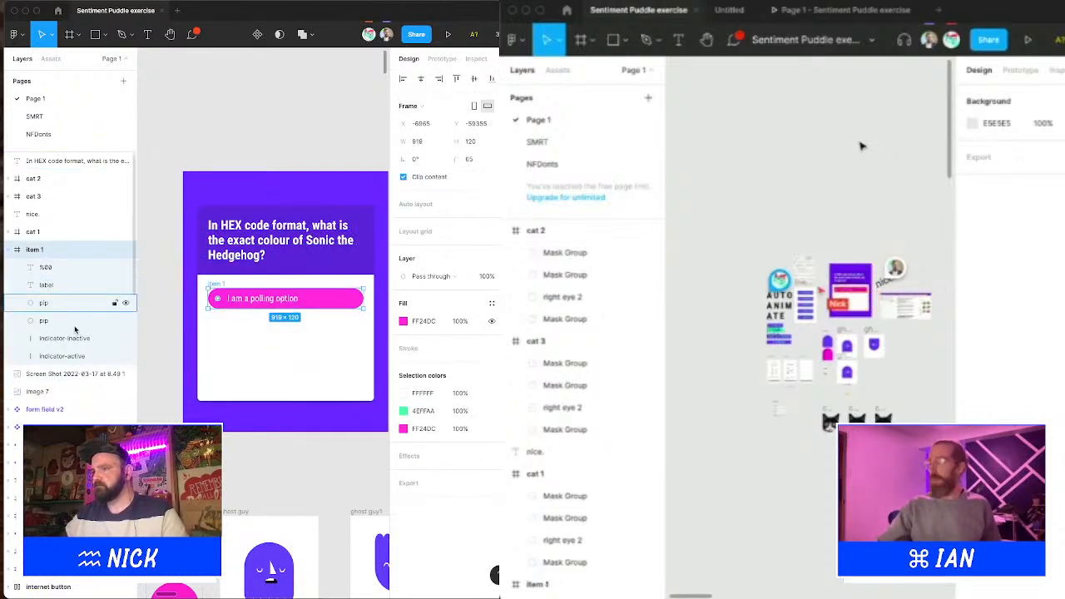
Step: Recolour item 1's indicator-inactive layer by sampling the option's pink FF24DC and darkening it to E014BF
{"action": "left_click", "coordinate": [82, 341]}
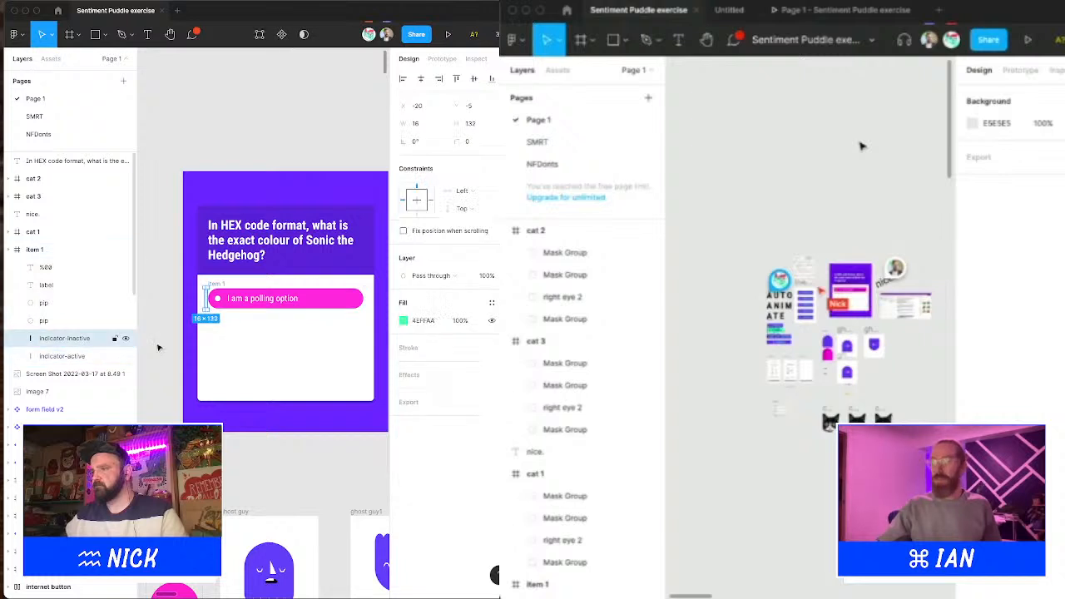
{"action": "left_click", "coordinate": [404, 322]}
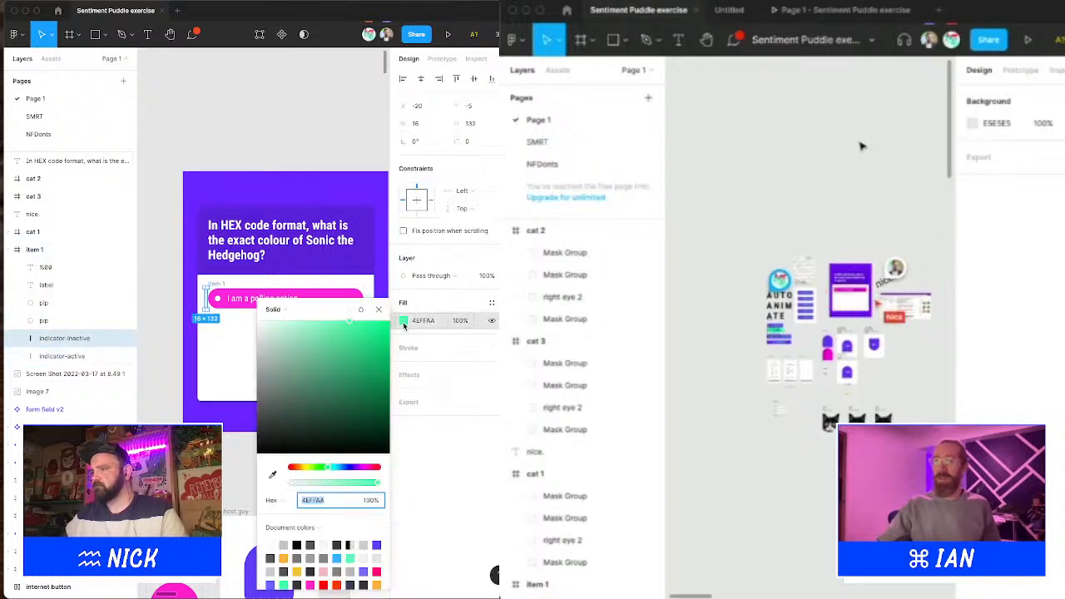
{"action": "left_click", "coordinate": [272, 473]}
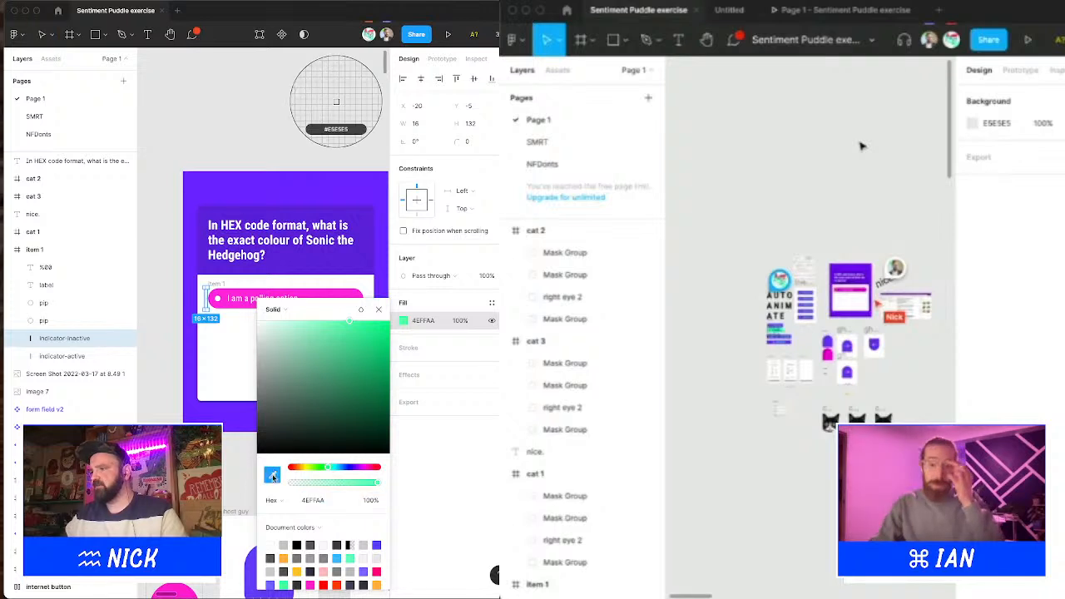
{"action": "left_click", "coordinate": [335, 291]}
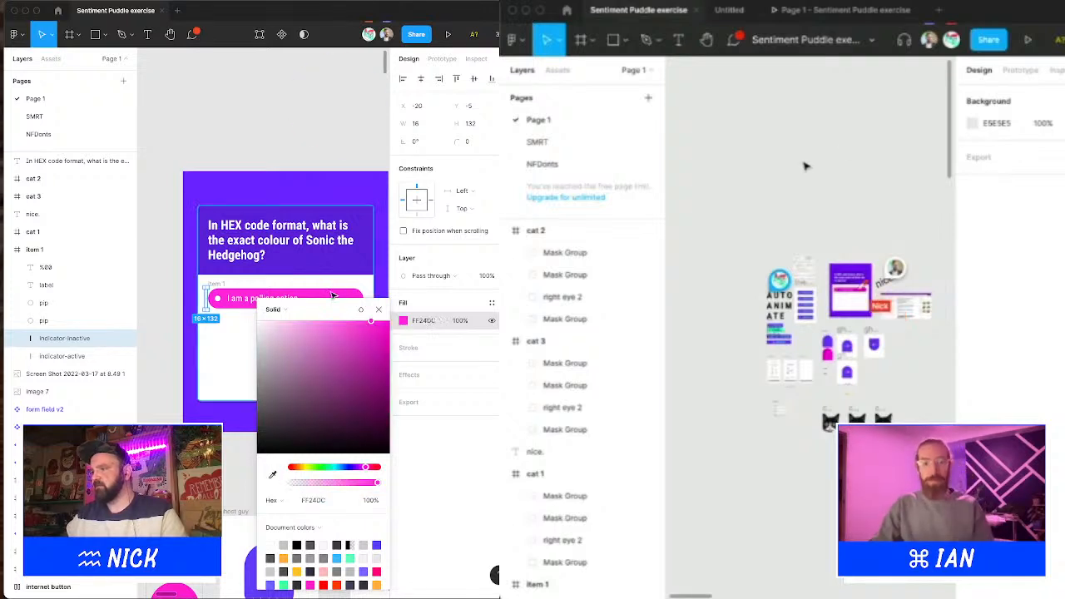
{"action": "left_click", "coordinate": [373, 330]}
{"action": "left_click_drag", "start_coordinate": [374, 335], "coordinate": [376, 341]}
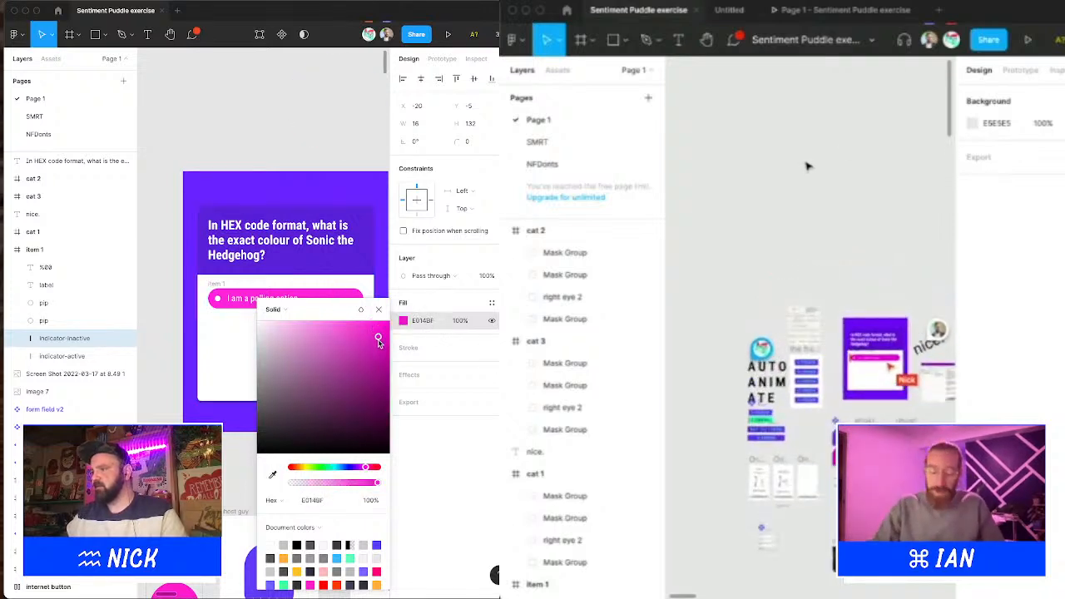
{"action": "left_click", "coordinate": [378, 311]}
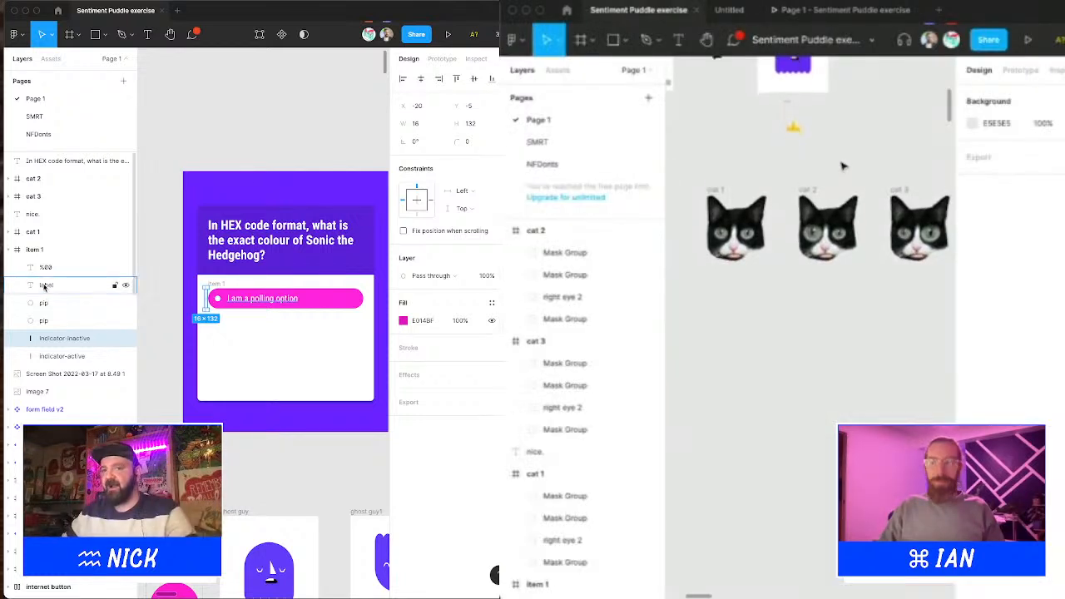
{"action": "scroll", "coordinate": [263, 286], "scroll_direction": "right", "scroll_amount": 1}
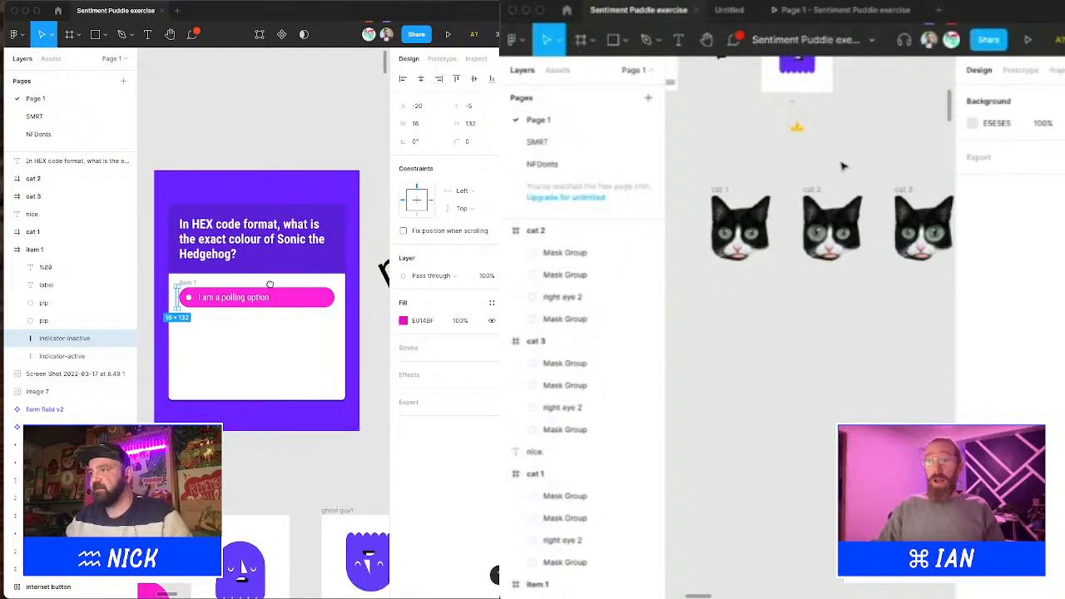
{"action": "key", "text": "z"}
{"action": "left_click_drag", "start_coordinate": [140, 142], "coordinate": [379, 439]}
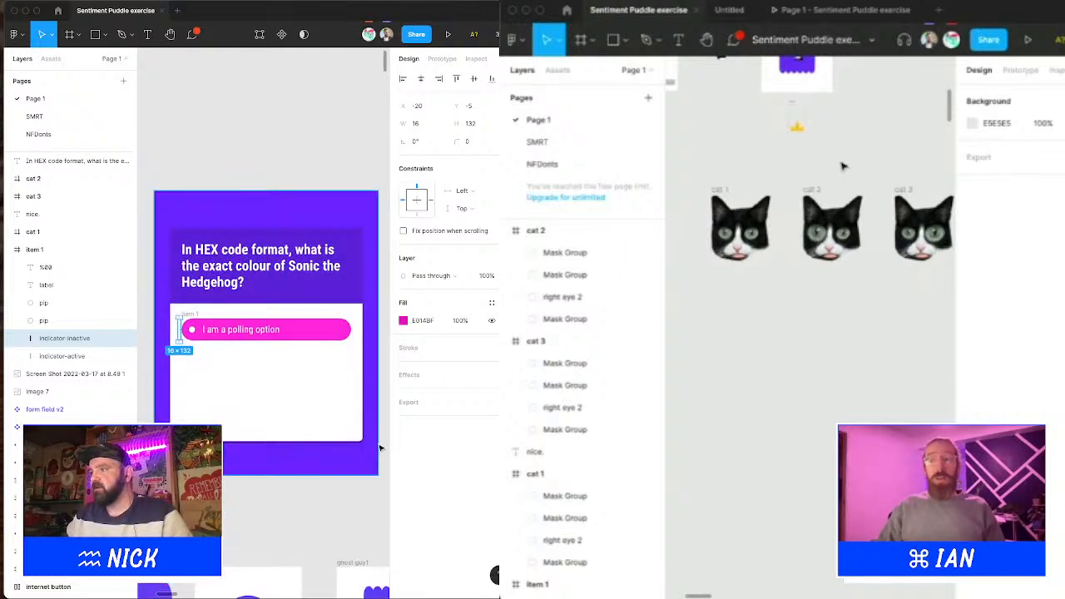
{"action": "left_click", "coordinate": [247, 148]}
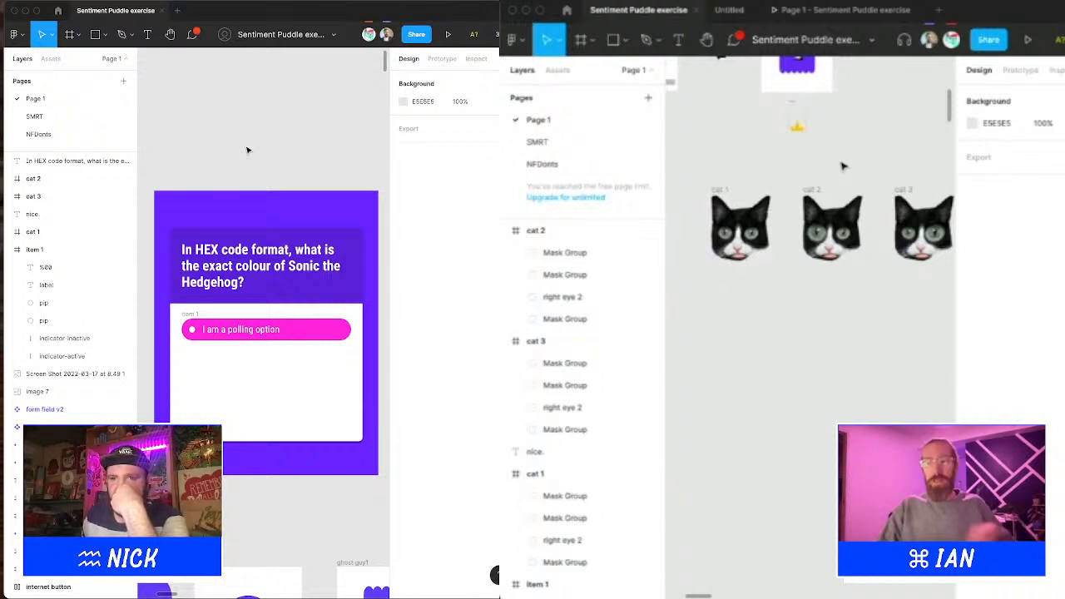
{"action": "scroll", "coordinate": [889, 158], "scroll_direction": "down", "scroll_amount": 1}
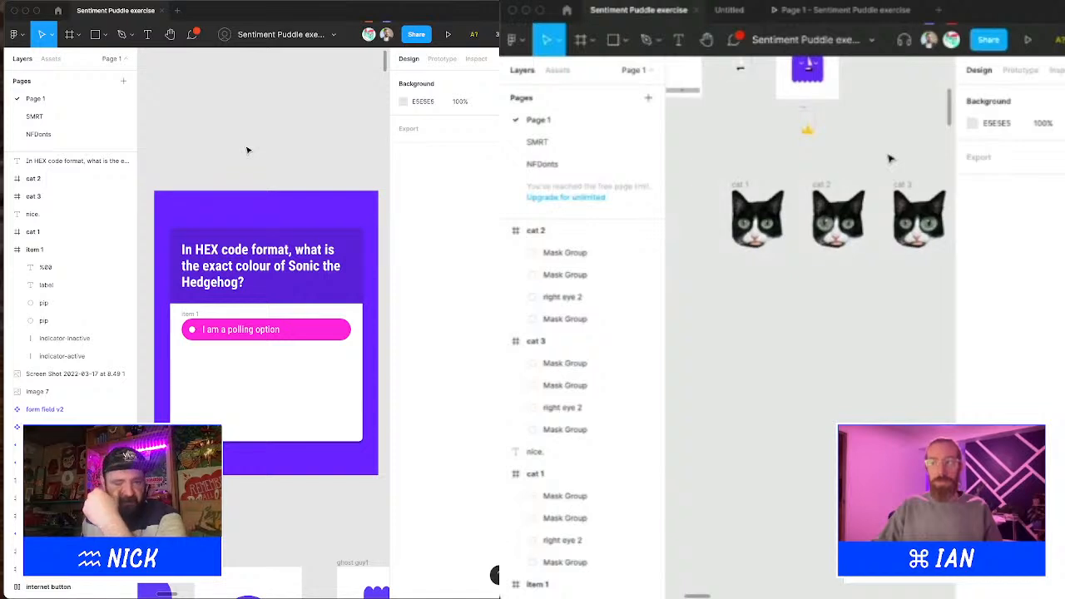
{"action": "scroll", "coordinate": [889, 158], "scroll_direction": "right", "scroll_amount": 1}
{"action": "scroll", "coordinate": [889, 158], "scroll_direction": "down", "scroll_amount": 2}
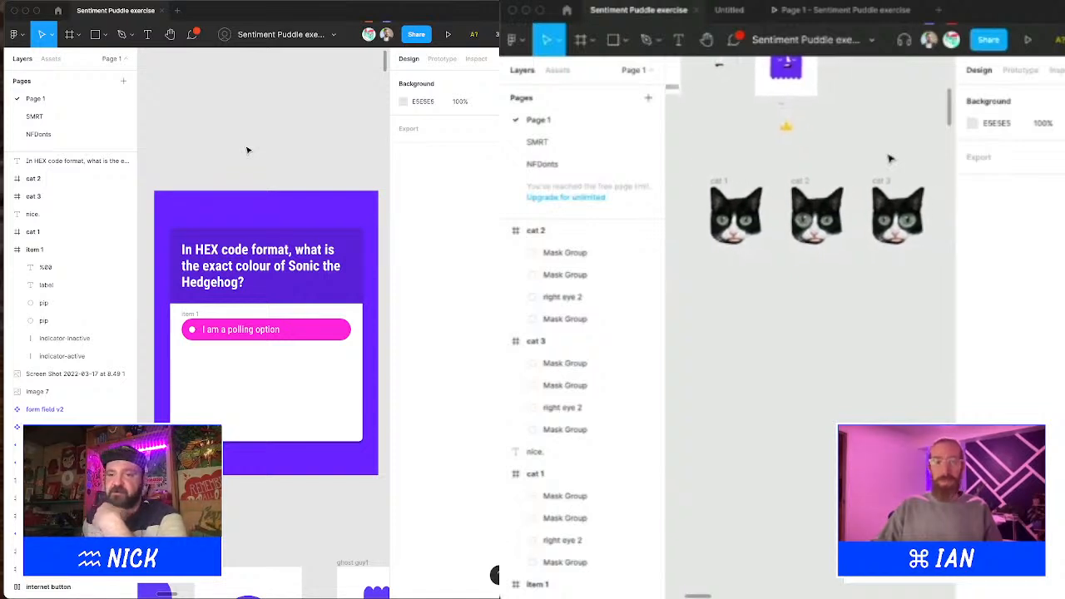
{"action": "scroll", "coordinate": [889, 158], "scroll_direction": "down", "scroll_amount": 3}
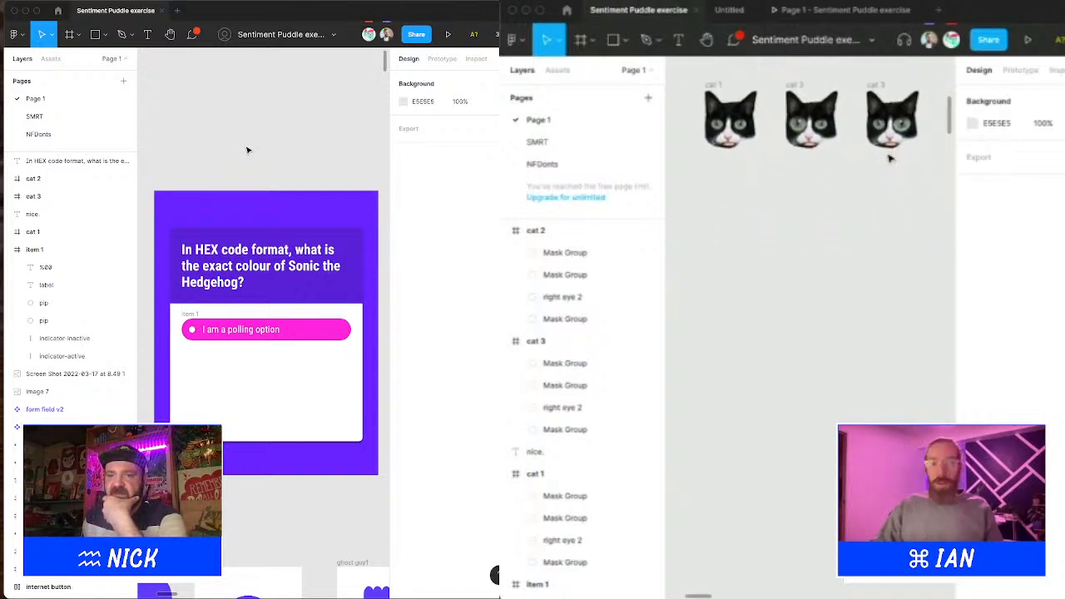
{"action": "scroll", "coordinate": [888, 158], "scroll_direction": "up", "scroll_amount": 1}
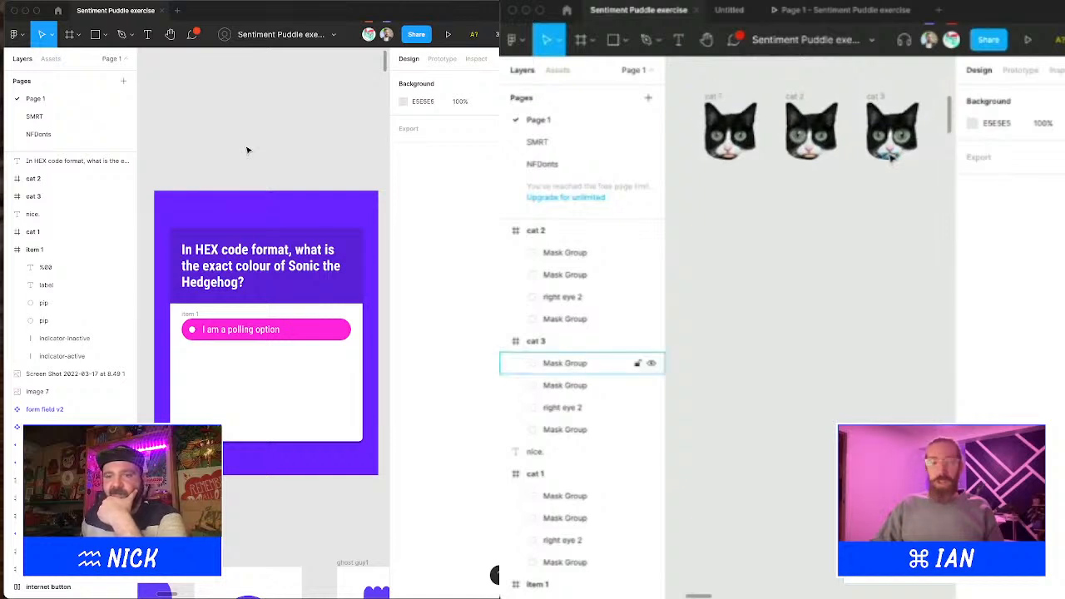
{"action": "scroll", "coordinate": [890, 158], "scroll_direction": "up", "scroll_amount": 5}
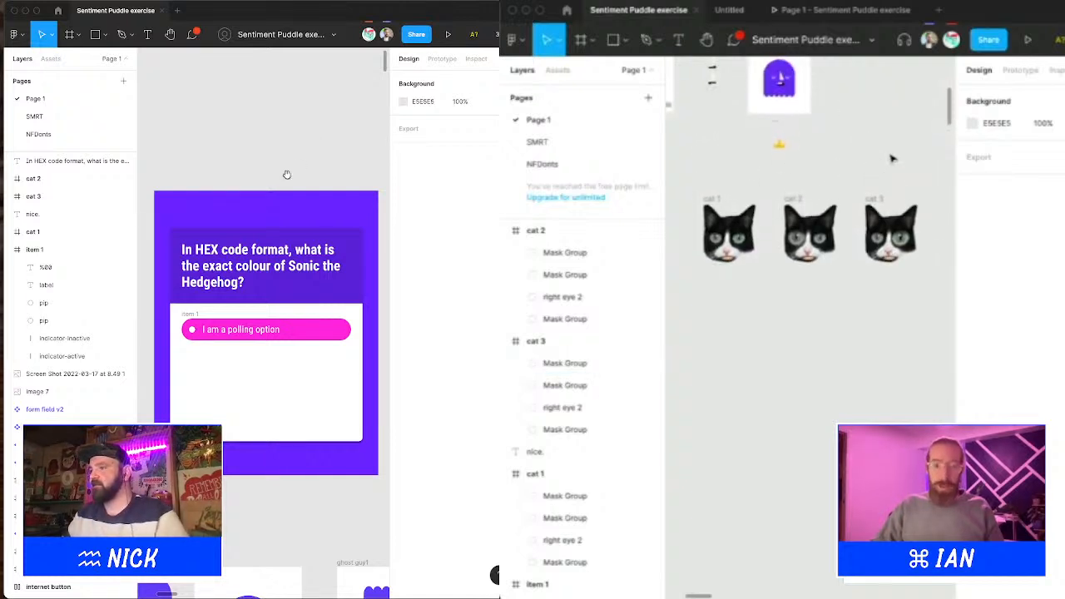
Step: Widen item 1's indicator-inactive bar to about 693 px and darken its fill to CF08AF
{"action": "scroll", "coordinate": [290, 172], "scroll_direction": "down", "scroll_amount": 1}
{"action": "left_click", "coordinate": [226, 320]}
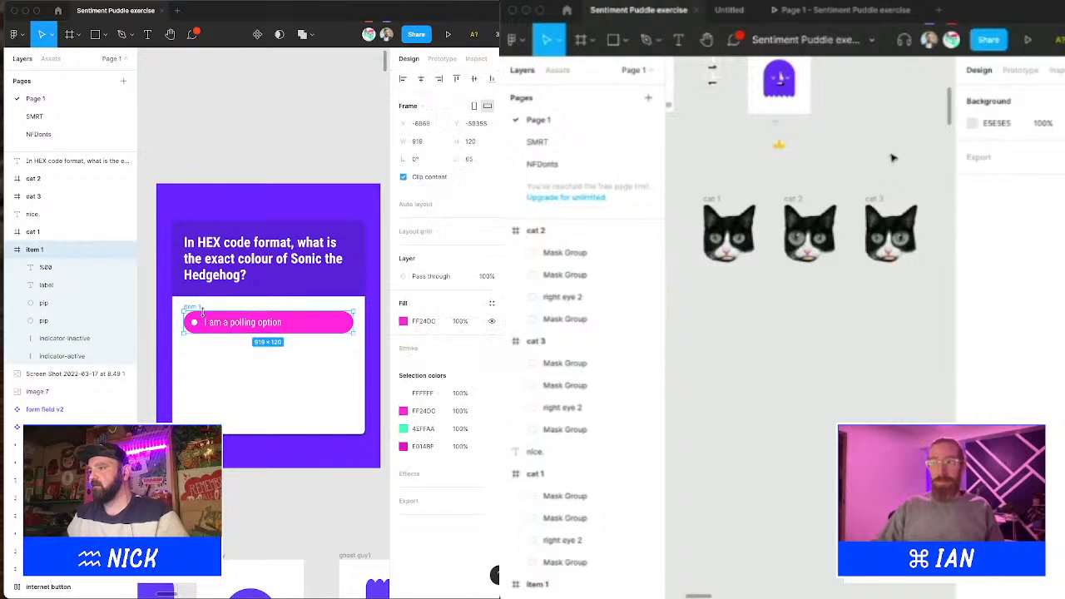
{"action": "scroll", "coordinate": [228, 319], "scroll_direction": "down", "scroll_amount": 1}
{"action": "left_click", "coordinate": [52, 339]}
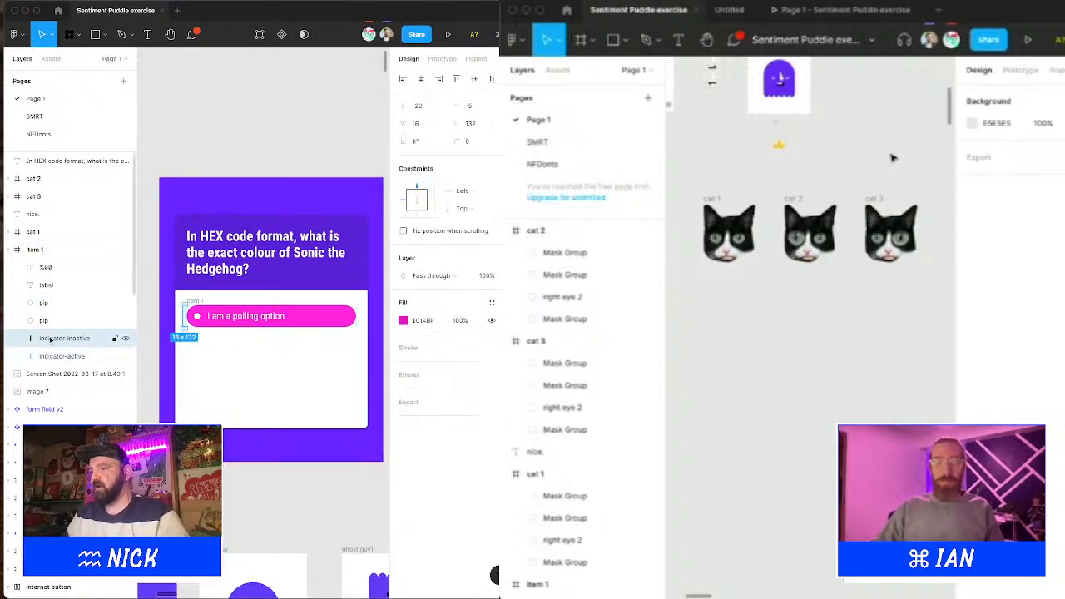
{"action": "left_click_drag", "start_coordinate": [187, 330], "coordinate": [380, 336]}
{"action": "left_click", "coordinate": [403, 320]}
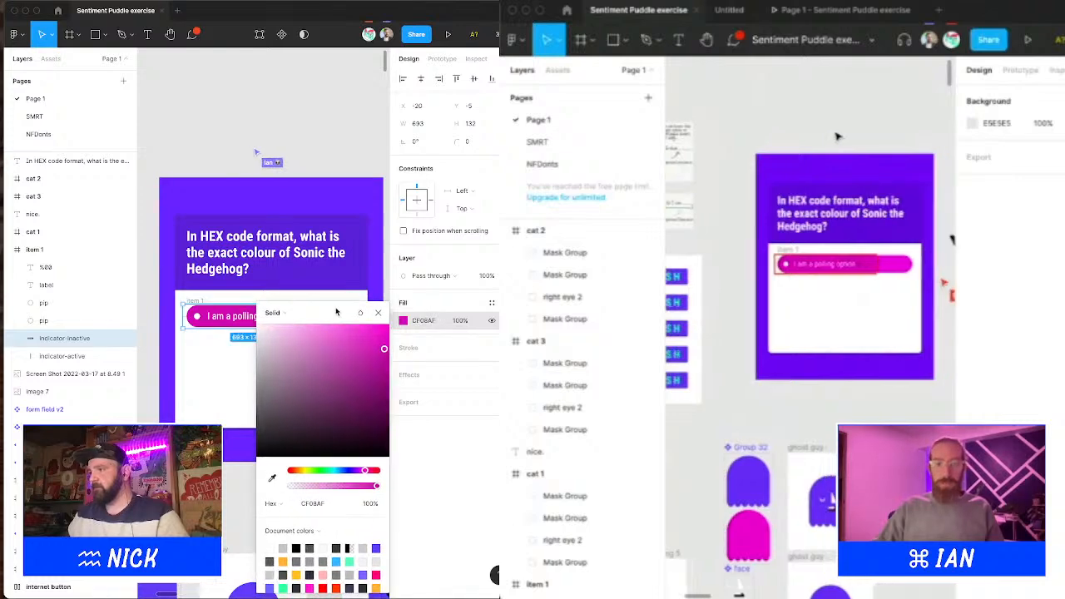
{"action": "left_click", "coordinate": [380, 313]}
{"action": "key", "text": "Escape"}
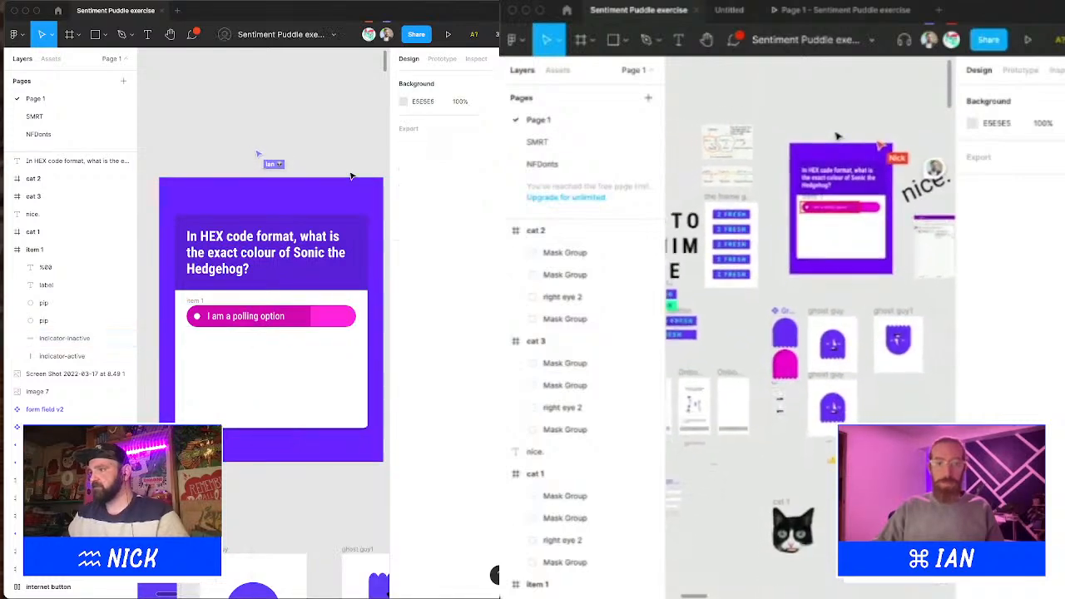
Step: Compare the darkened indicator-inactive bar and its fill colour with the polling option's pink background
{"action": "left_click", "coordinate": [297, 322]}
{"action": "left_click", "coordinate": [297, 321]}
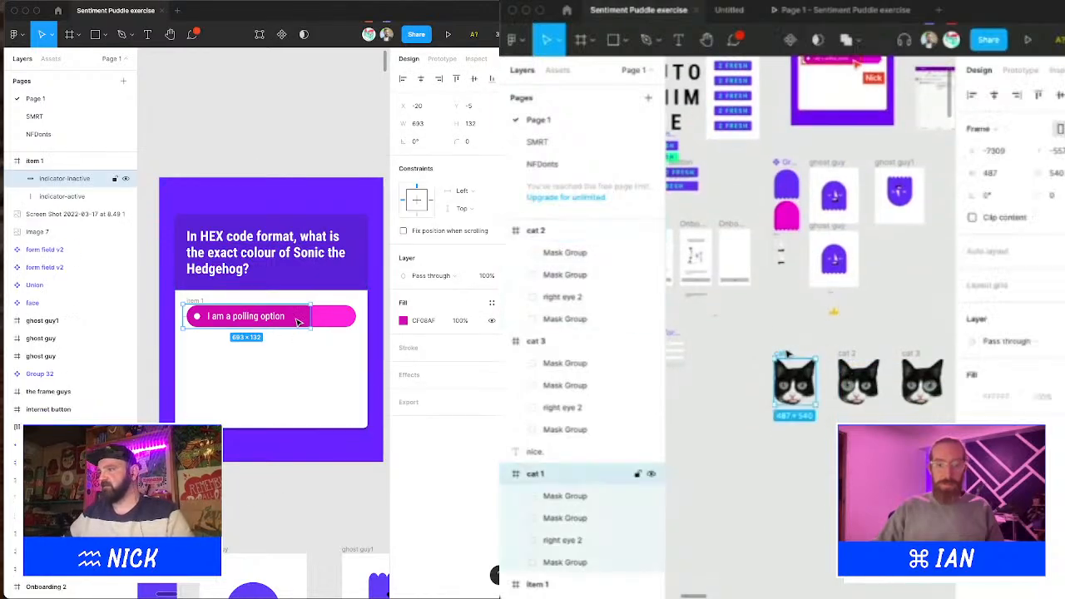
{"action": "left_click", "coordinate": [308, 118]}
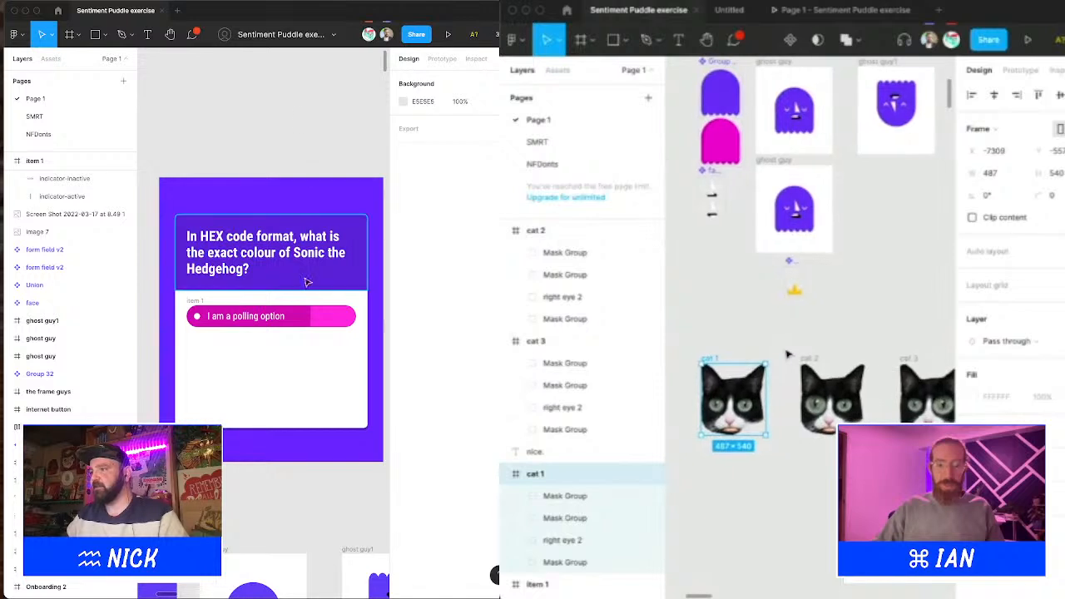
{"action": "left_click", "coordinate": [301, 319]}
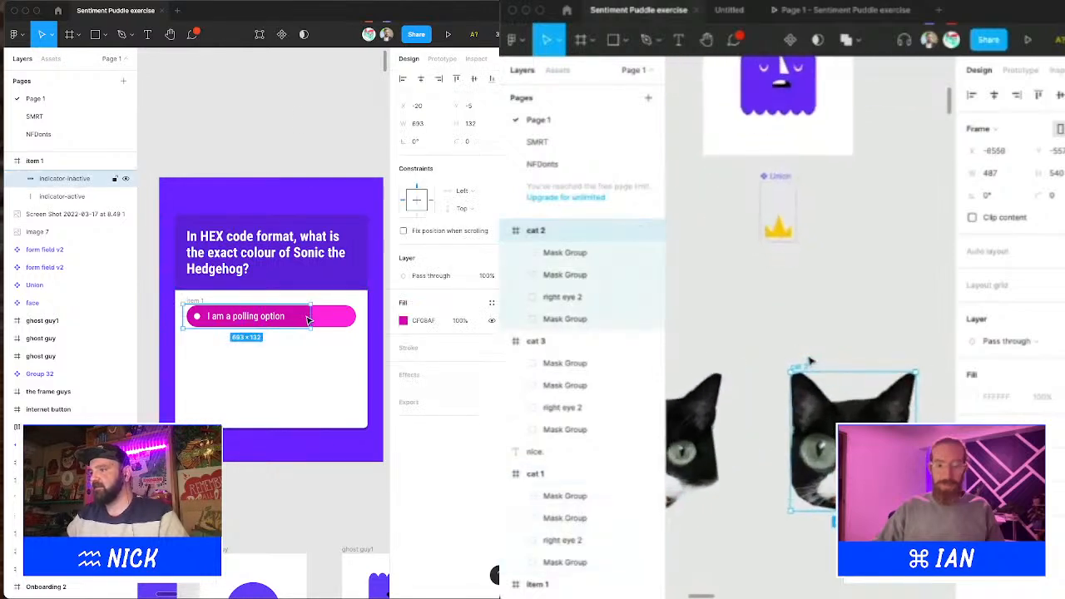
{"action": "left_click", "coordinate": [432, 323]}
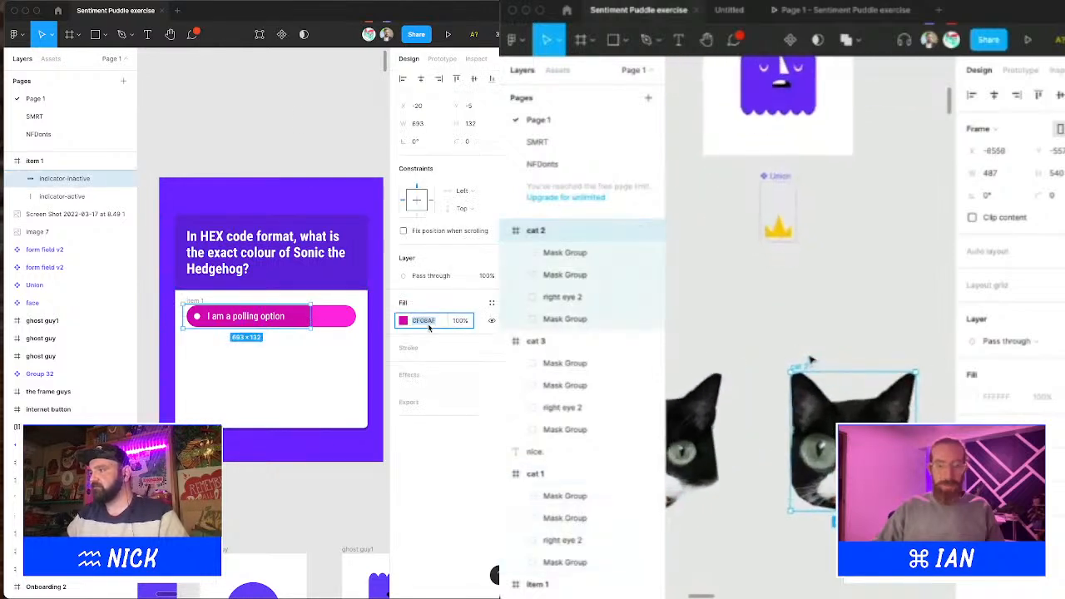
{"action": "left_click", "coordinate": [263, 208]}
{"action": "scroll", "coordinate": [814, 323], "scroll_direction": "down", "scroll_amount": 3}
Step: Narrow the indicator-inactive bar back to about 20 px so it sits at item 1's left edge
{"action": "left_click", "coordinate": [306, 321]}
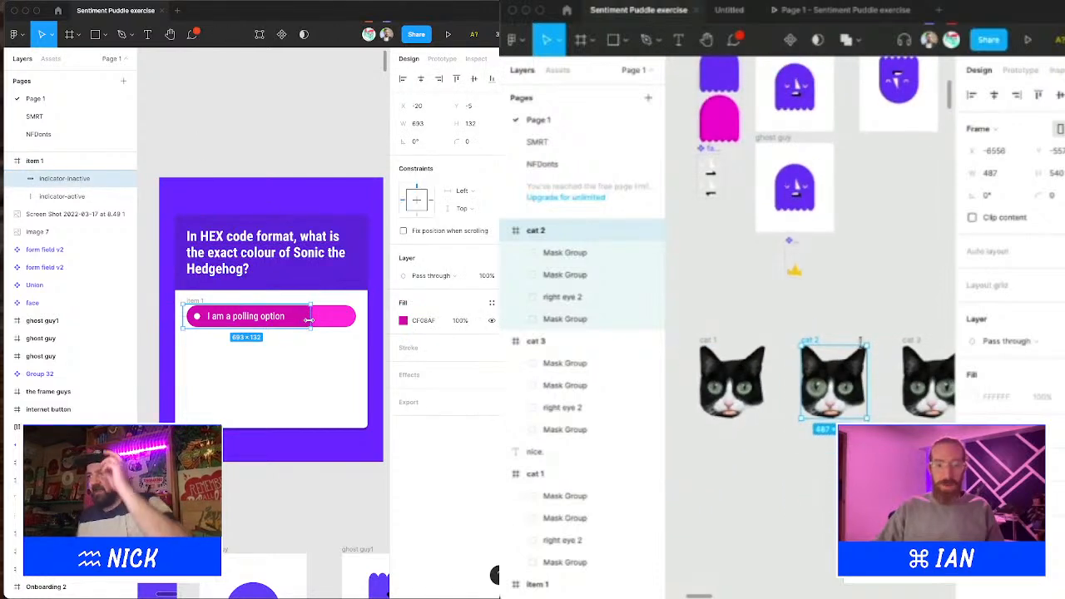
{"action": "left_click", "coordinate": [911, 341]}
{"action": "scroll", "coordinate": [874, 279], "scroll_direction": "up", "scroll_amount": 10}
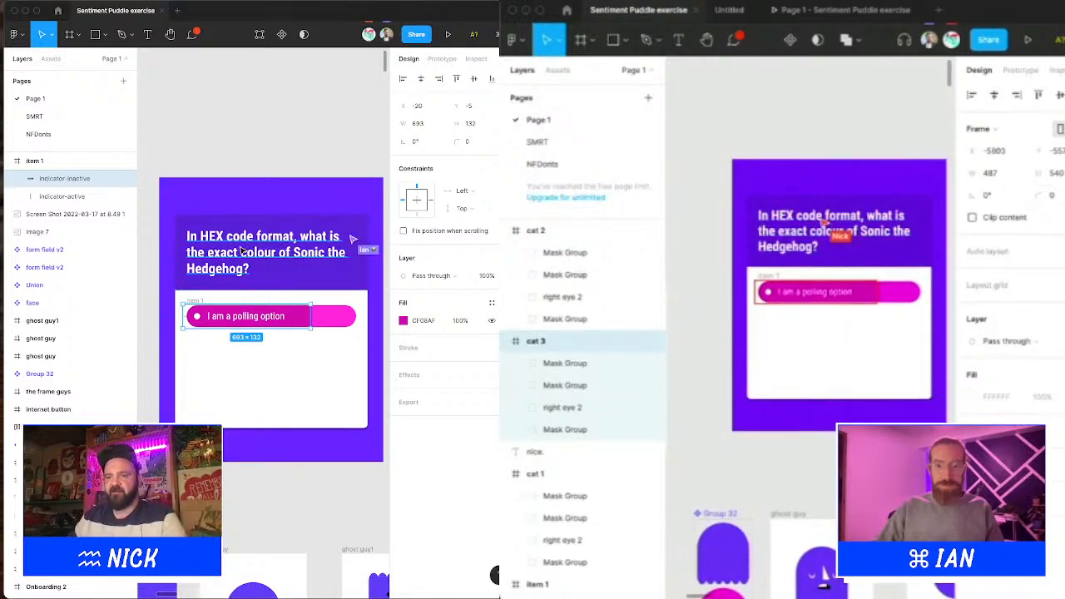
{"action": "left_click_drag", "start_coordinate": [313, 317], "coordinate": [185, 319]}
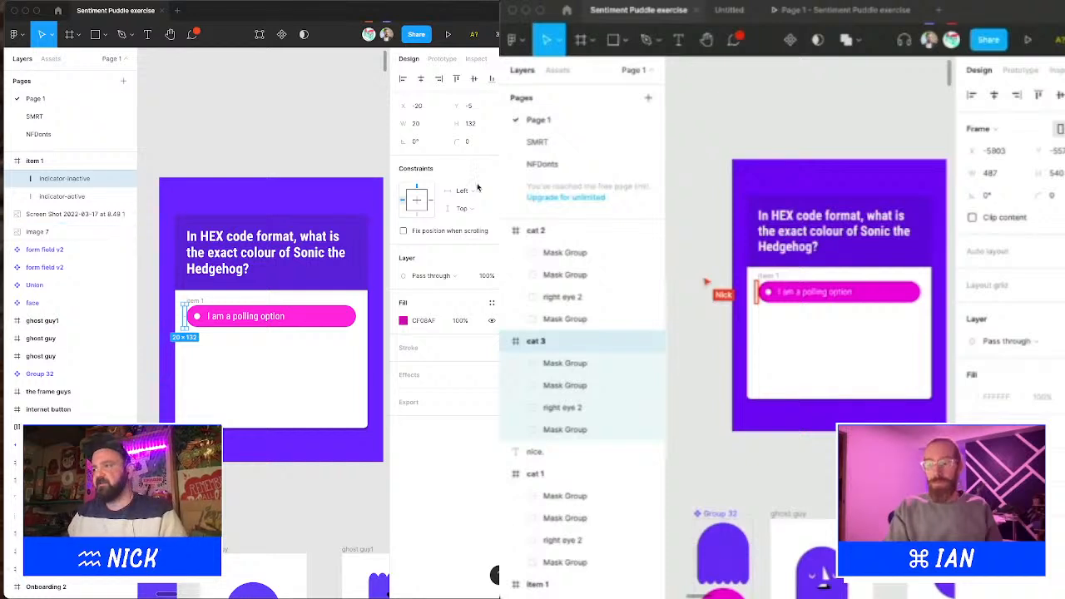
{"action": "left_click", "coordinate": [352, 152]}
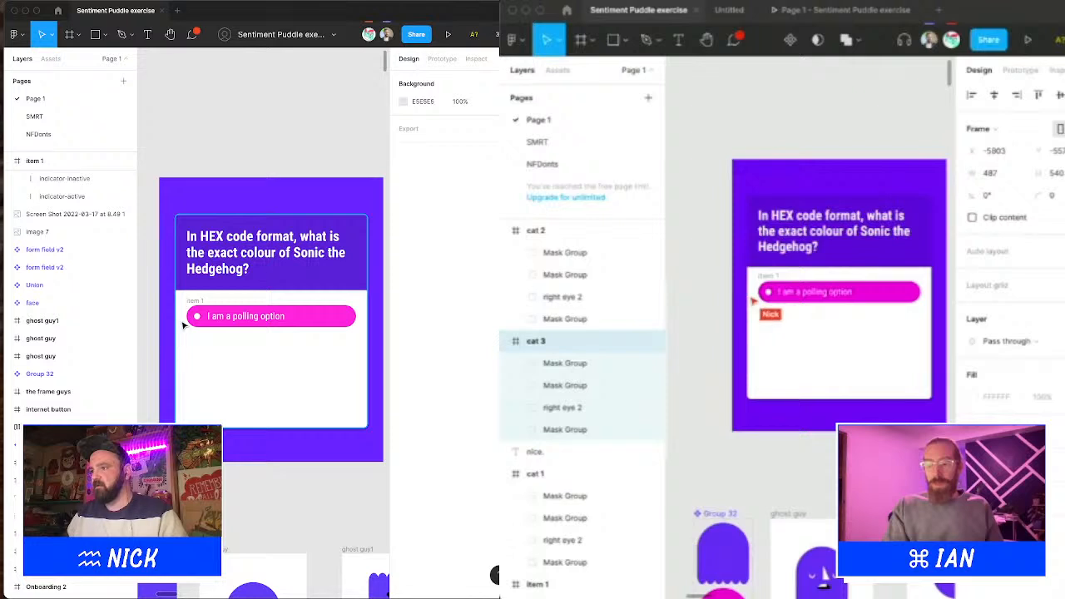
{"action": "scroll", "coordinate": [250, 308], "scroll_direction": "up", "scroll_amount": 1}
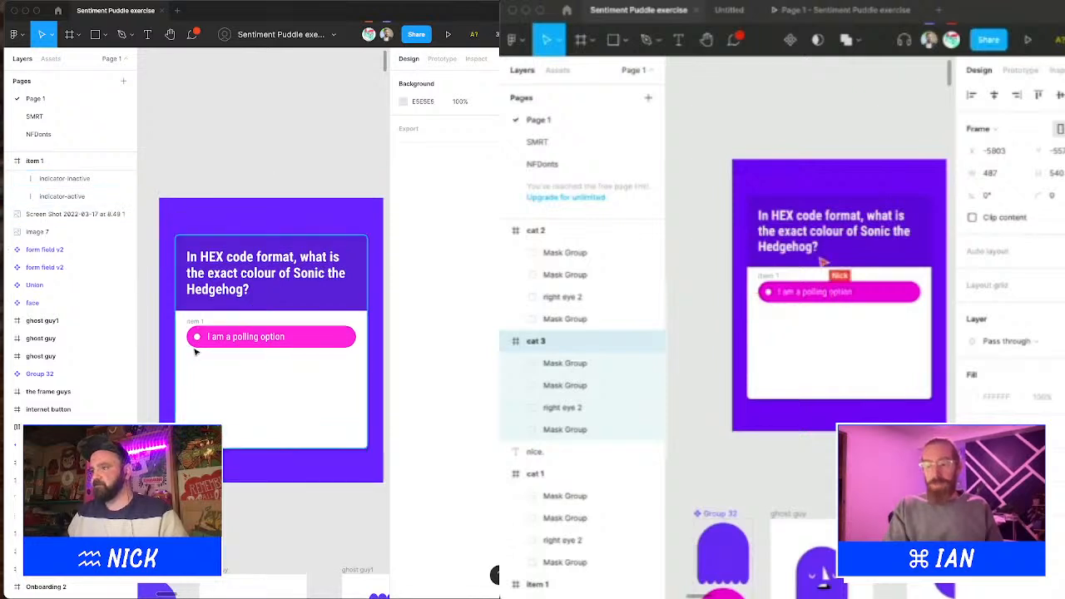
Step: Duplicate item 1 twice down the white card as items 2 and 3, spacing the options about 25 px apart
{"action": "left_click", "coordinate": [200, 333]}
{"action": "key", "text": "ctrl+d"}
{"action": "left_click_drag", "start_coordinate": [202, 359], "coordinate": [202, 347]}
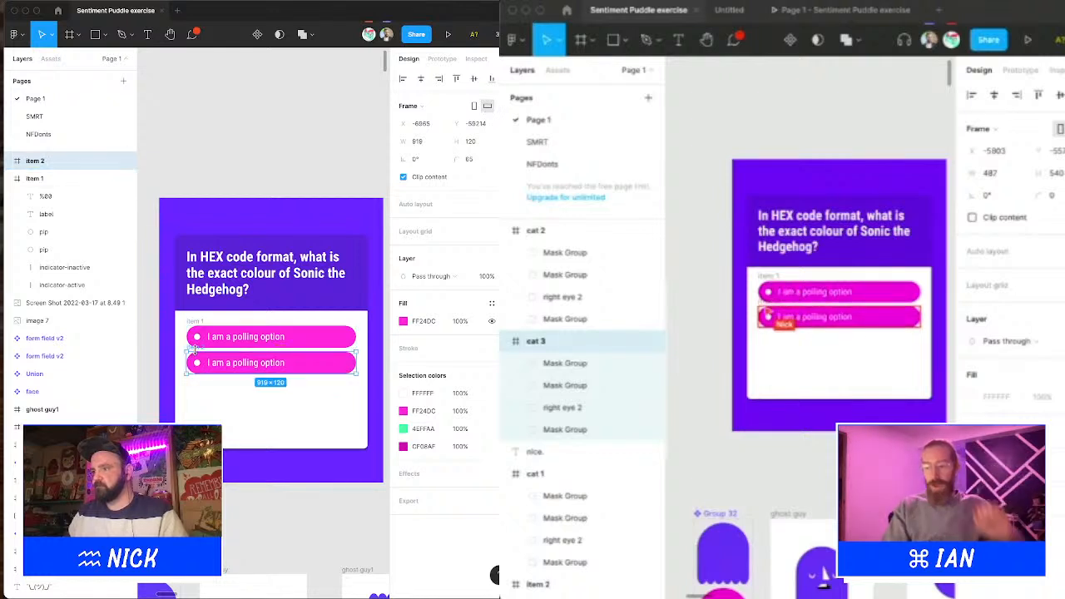
{"action": "left_click_drag", "start_coordinate": [203, 368], "coordinate": [208, 376]}
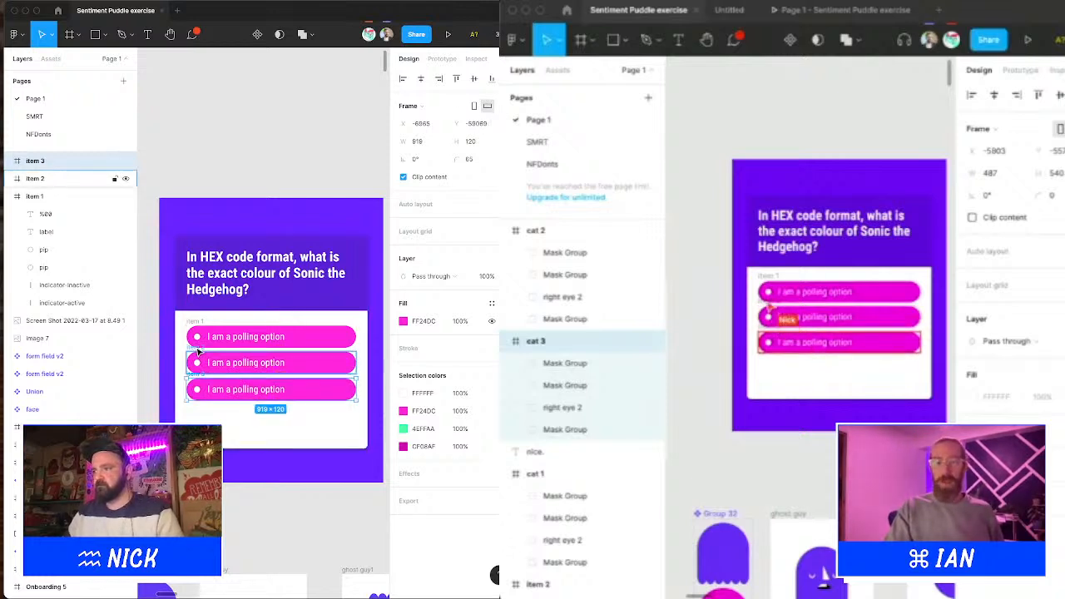
Step: Move the three polling options together off the white card onto the empty canvas above the purple frame
{"action": "left_click", "coordinate": [198, 352], "text": "shift"}
{"action": "left_click", "coordinate": [201, 328], "text": "shift"}
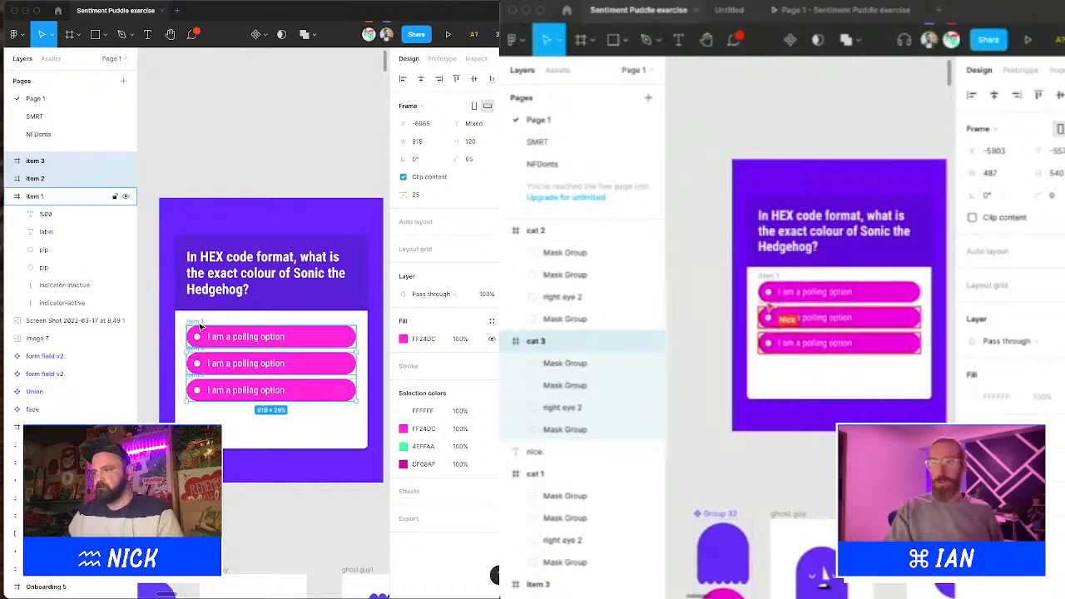
{"action": "left_click", "coordinate": [199, 324], "text": "shift"}
{"action": "left_click_drag", "start_coordinate": [326, 249], "coordinate": [342, 329]}
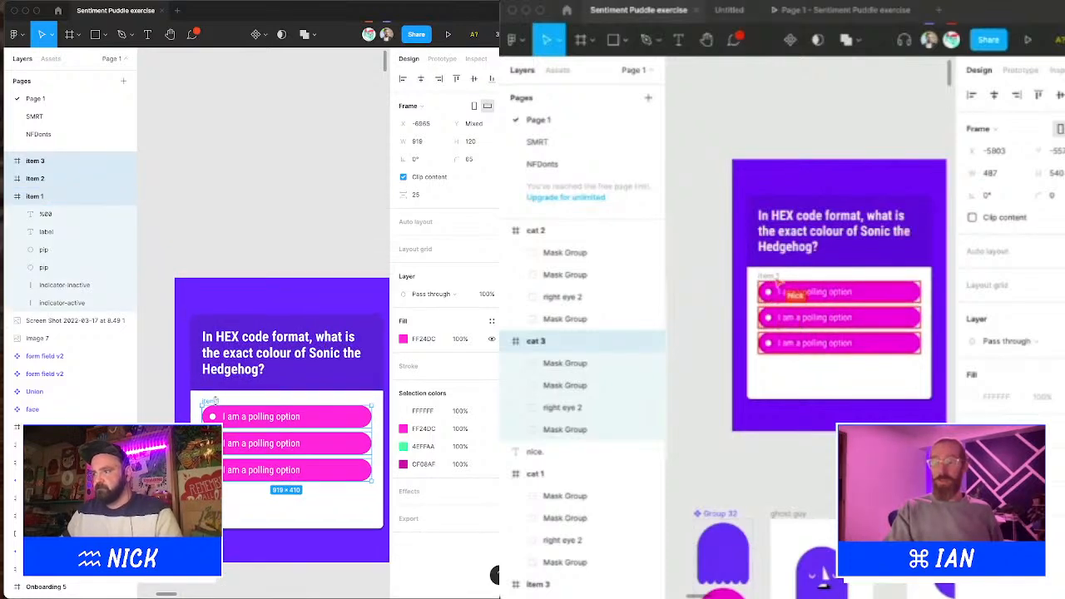
{"action": "left_click_drag", "start_coordinate": [214, 401], "coordinate": [191, 114]}
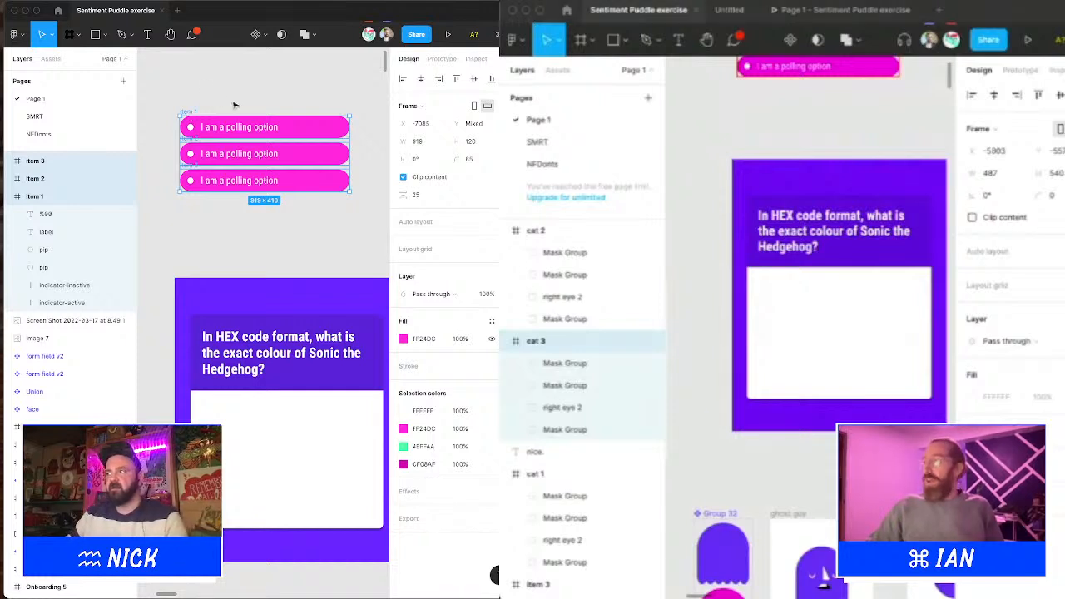
{"action": "left_click_drag", "start_coordinate": [287, 104], "coordinate": [288, 136]}
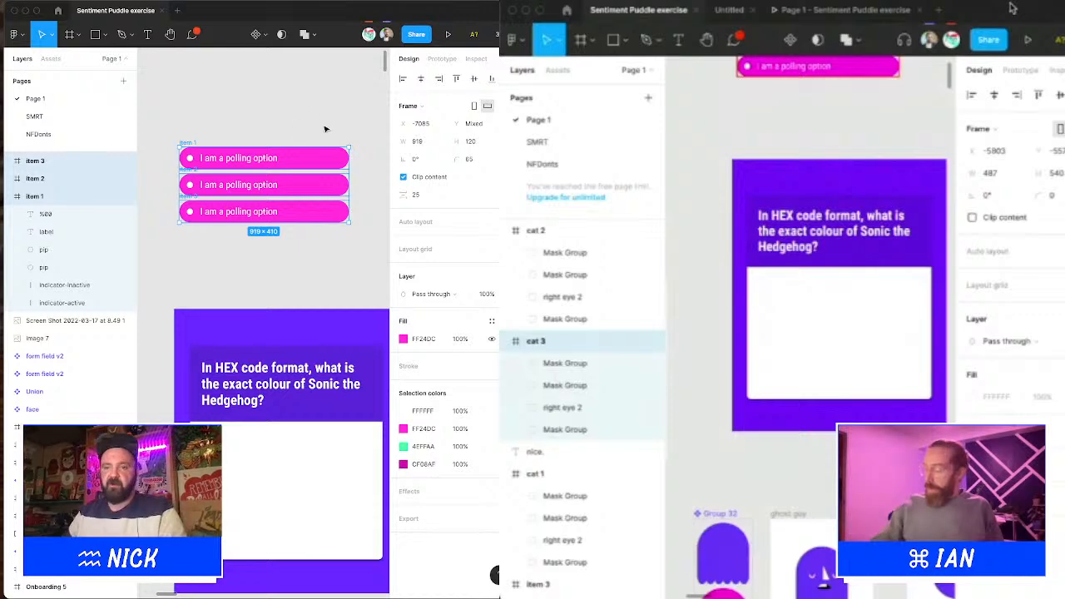
{"action": "scroll", "coordinate": [836, 230], "scroll_direction": "down", "scroll_amount": 5}
{"action": "left_click_drag", "start_coordinate": [258, 93], "coordinate": [275, 128]}
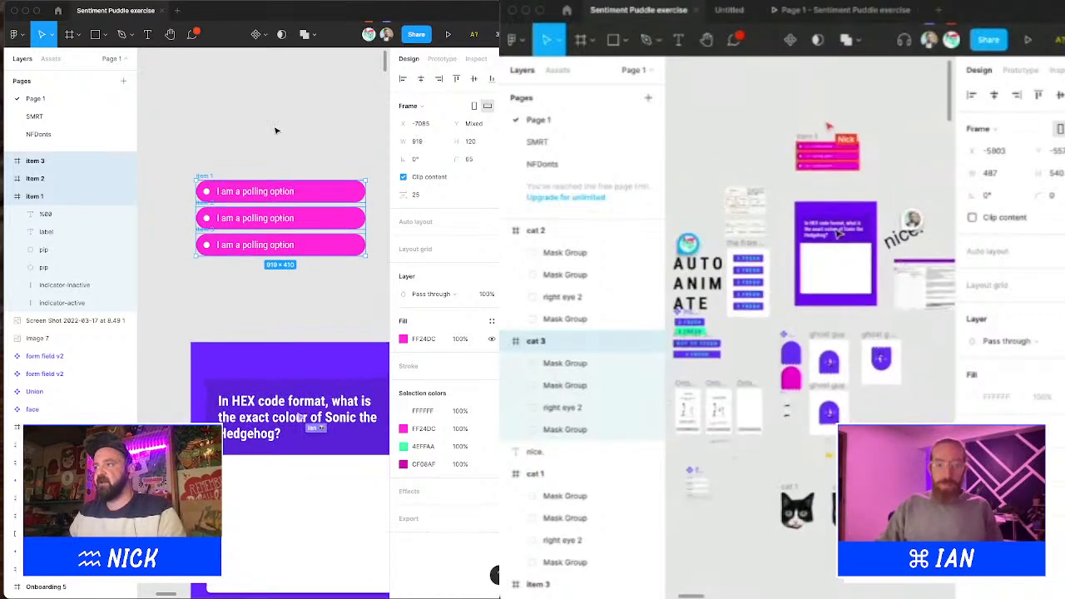
{"action": "scroll", "coordinate": [838, 233], "scroll_direction": "down", "scroll_amount": 3}
{"action": "left_click", "coordinate": [197, 156]}
{"action": "scroll", "coordinate": [846, 363], "scroll_direction": "up", "scroll_amount": 4}
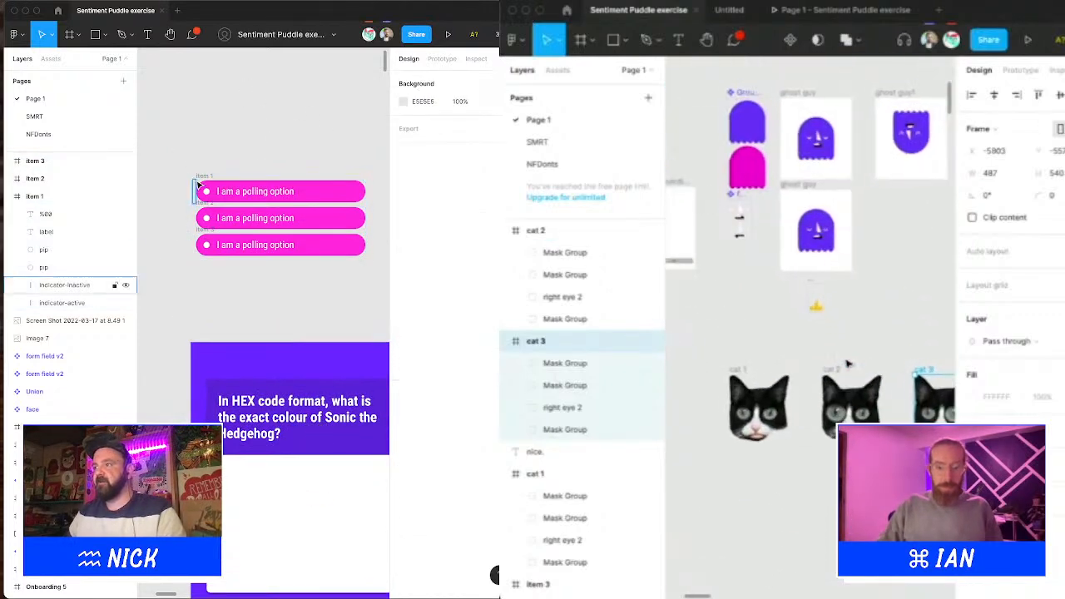
{"action": "left_click", "coordinate": [199, 188]}
{"action": "scroll", "coordinate": [847, 364], "scroll_direction": "down", "scroll_amount": 2}
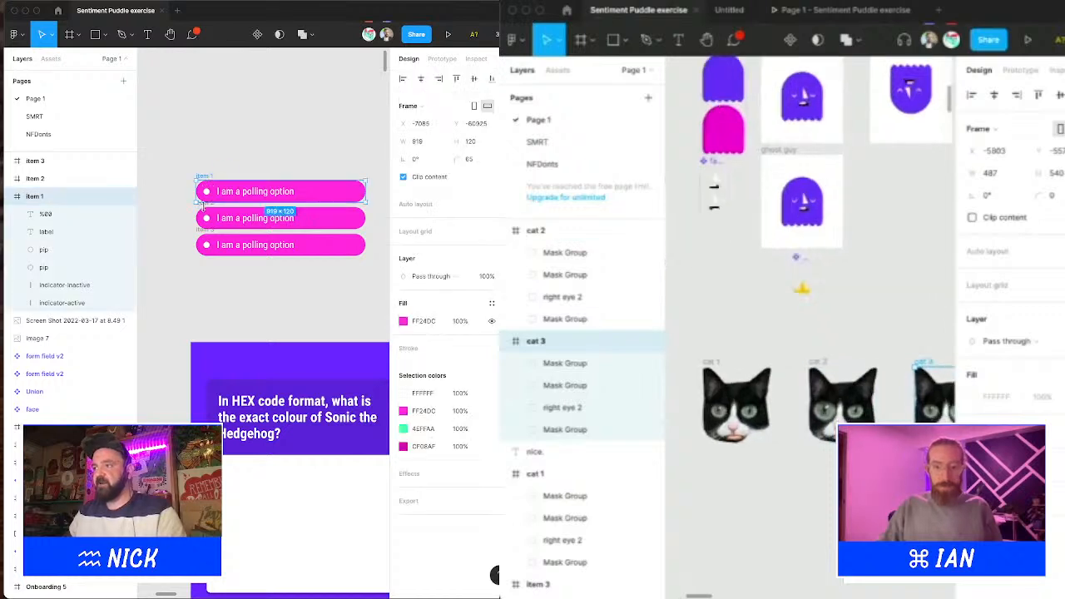
{"action": "scroll", "coordinate": [869, 441], "scroll_direction": "up", "scroll_amount": 4}
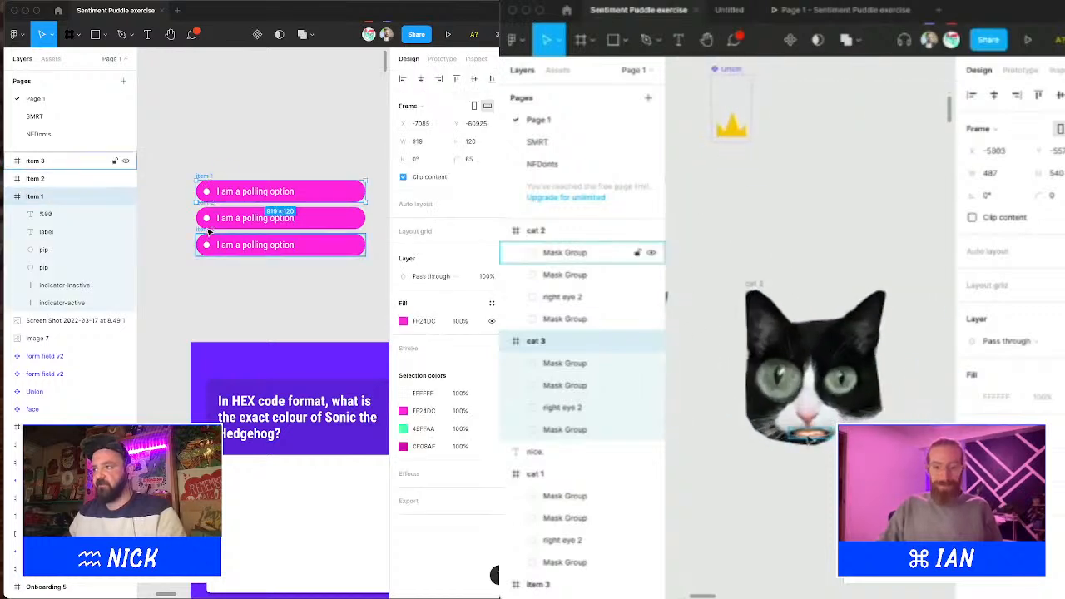
{"action": "left_click", "coordinate": [211, 238], "text": "shift"}
{"action": "left_click", "coordinate": [213, 215], "text": "shift"}
{"action": "scroll", "coordinate": [808, 438], "scroll_direction": "right", "scroll_amount": 3}
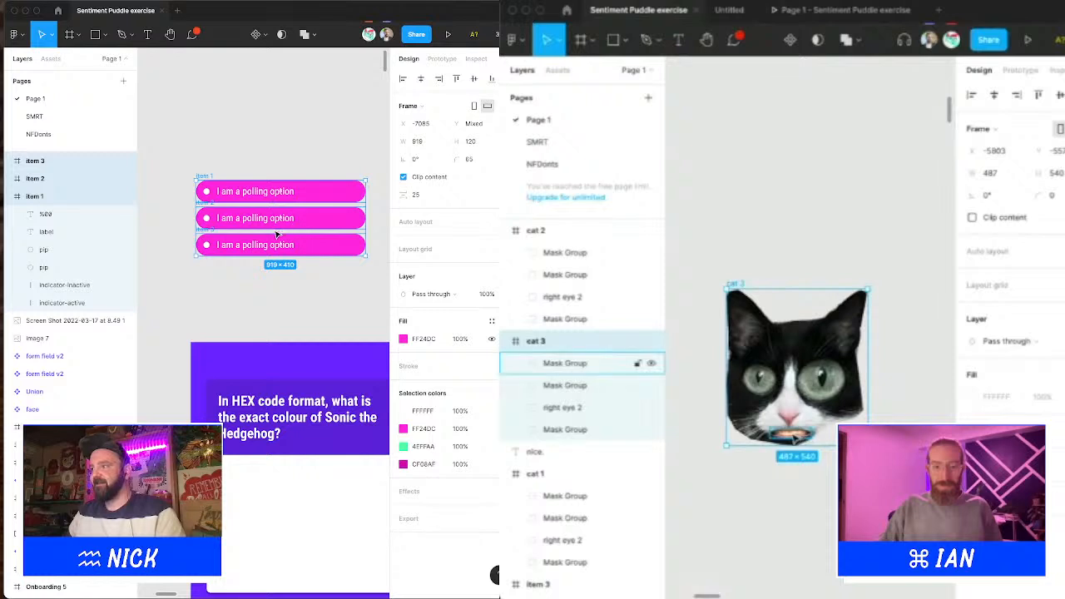
{"action": "left_click", "coordinate": [279, 233]}
Step: Stretch cat 3's mouth group upward to about 59 px tall, undoing a trial narrowing to 141 px
{"action": "left_click", "coordinate": [795, 436]}
{"action": "scroll", "coordinate": [795, 430], "scroll_direction": "up", "scroll_amount": 5}
{"action": "left_click", "coordinate": [209, 231]}
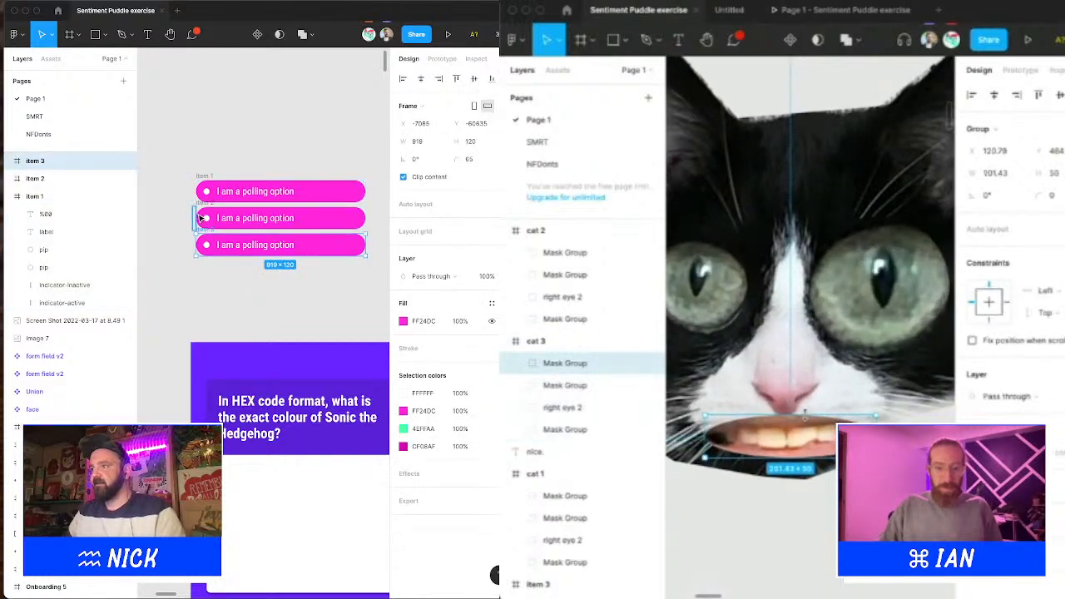
{"action": "left_click", "coordinate": [206, 218], "text": "shift"}
{"action": "left_click", "coordinate": [213, 179], "text": "shift"}
{"action": "left_click_drag", "start_coordinate": [797, 429], "coordinate": [797, 407]}
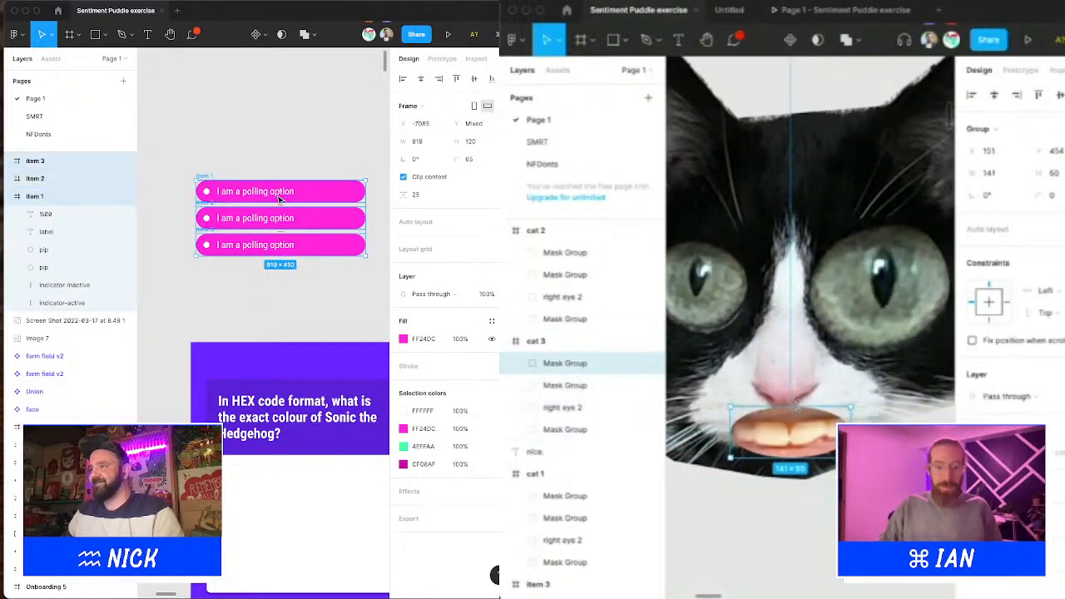
{"action": "key", "text": "super+z"}
{"action": "left_click_drag", "start_coordinate": [280, 204], "coordinate": [281, 204]}
{"action": "left_click_drag", "start_coordinate": [832, 424], "coordinate": [832, 411]}
{"action": "left_click_drag", "start_coordinate": [281, 204], "coordinate": [283, 204]}
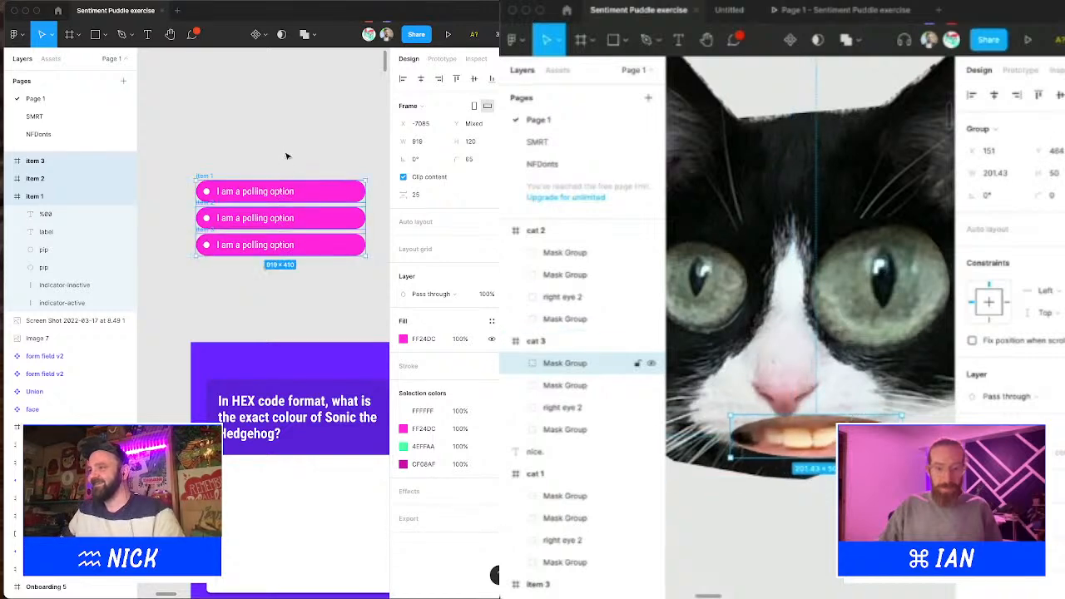
Step: Select the three polling options above the purple frame and turn them into one component
{"action": "left_click", "coordinate": [286, 154]}
{"action": "left_click_drag", "start_coordinate": [284, 152], "coordinate": [275, 140]}
{"action": "left_click_drag", "start_coordinate": [178, 138], "coordinate": [369, 275]}
{"action": "right_click", "coordinate": [285, 197]}
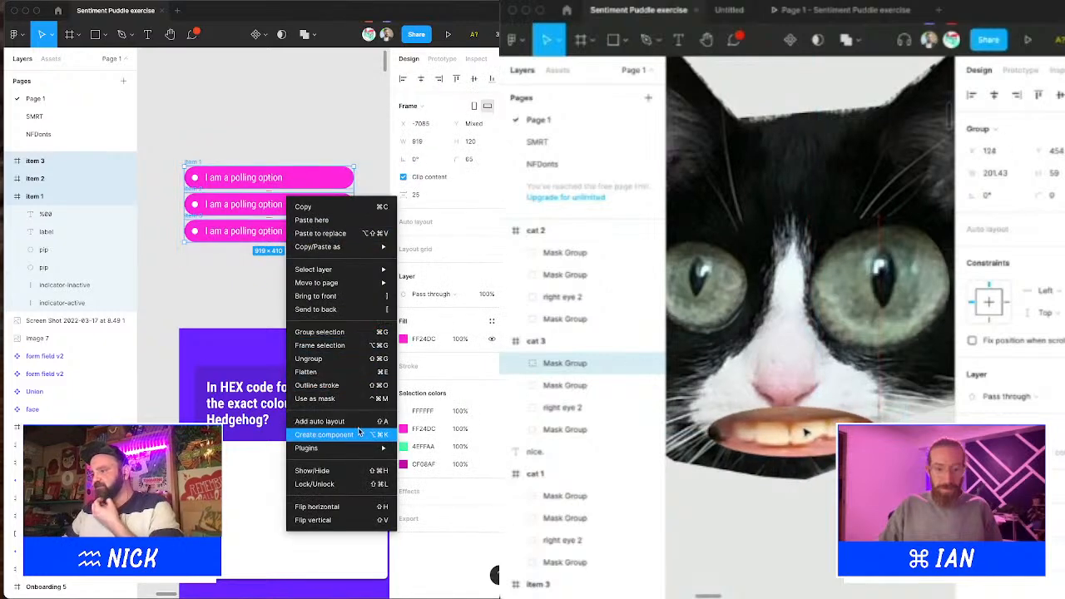
{"action": "left_click", "coordinate": [361, 434]}
Step: Reposition cat 3's mouth group under the nose at about X 124, Y 453
{"action": "left_click_drag", "start_coordinate": [810, 433], "coordinate": [801, 438]}
{"action": "scroll", "coordinate": [802, 436], "scroll_direction": "down", "scroll_amount": 10}
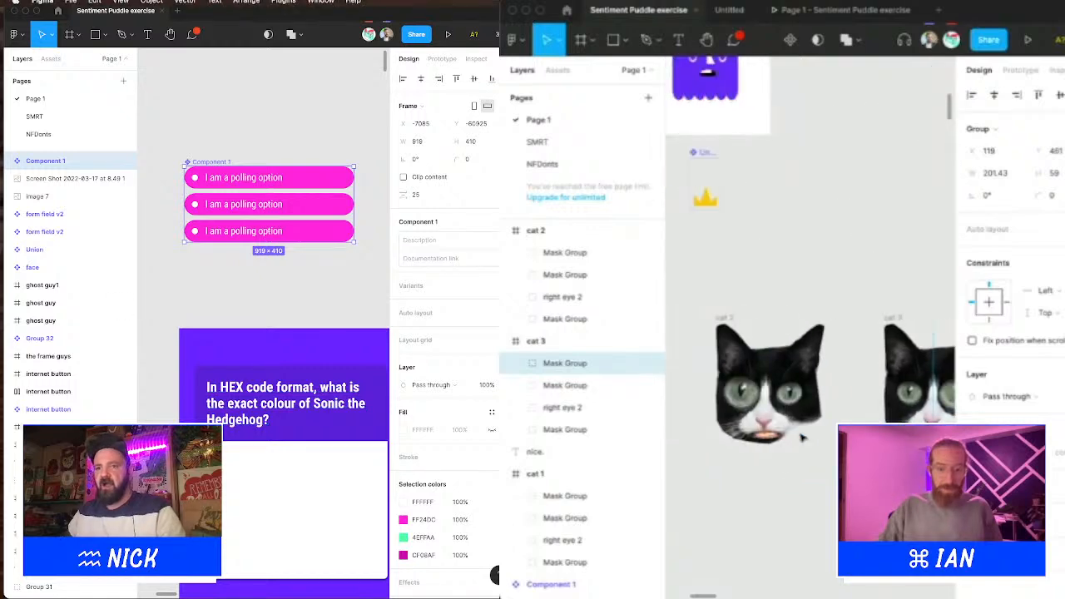
{"action": "scroll", "coordinate": [802, 434], "scroll_direction": "up", "scroll_amount": 5}
{"action": "left_click_drag", "start_coordinate": [829, 437], "coordinate": [831, 436]}
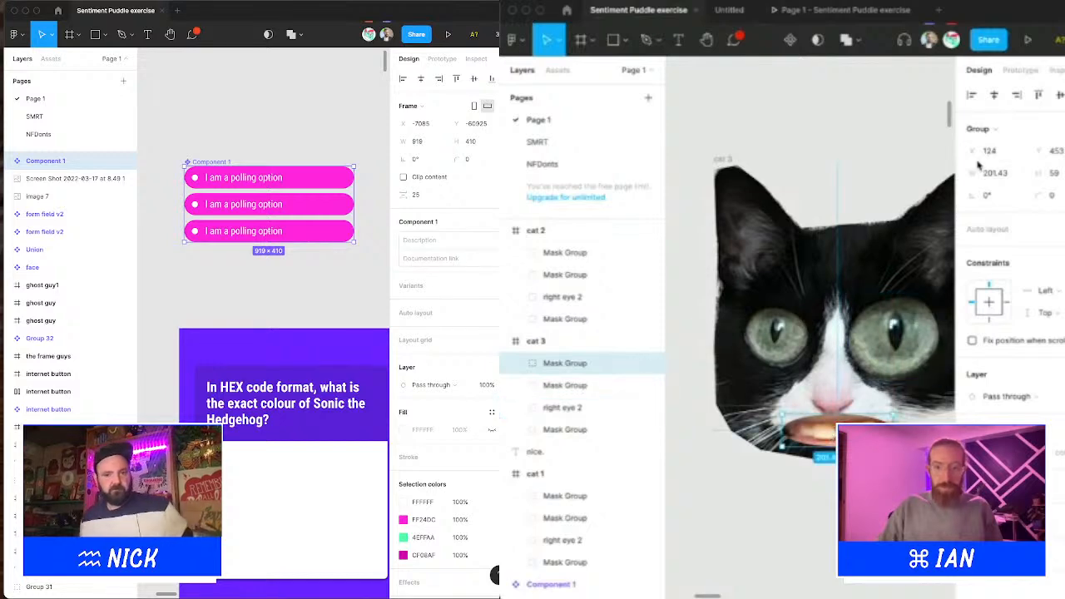
Step: Nudge cat 3's mouth group left to X 117, undoing a trial horizontal centring
{"action": "left_click", "coordinate": [993, 97]}
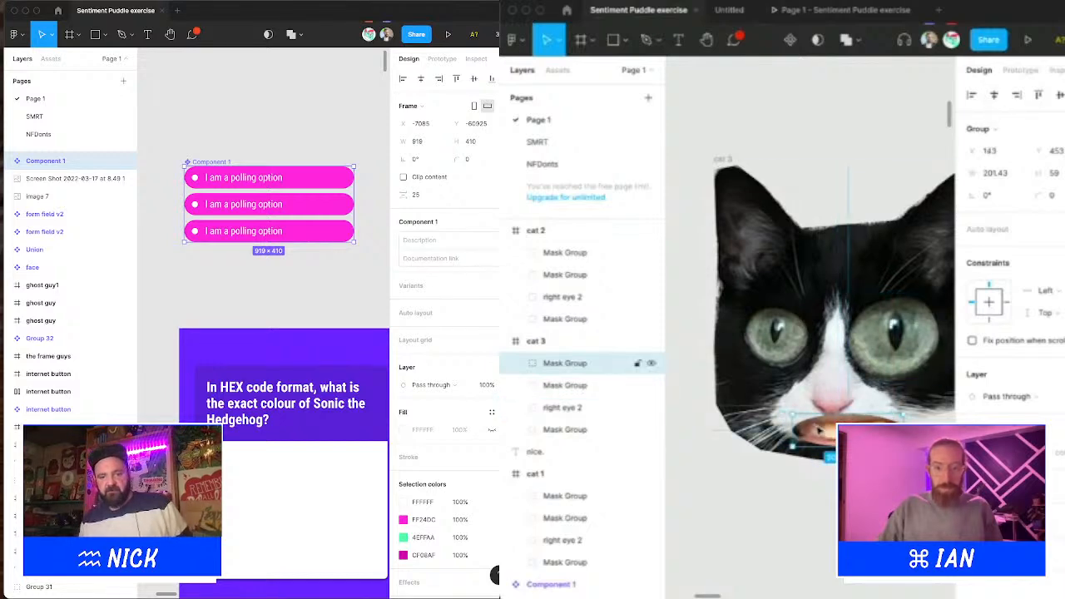
{"action": "key", "text": "ctrl+z"}
{"action": "key", "text": "Left"}
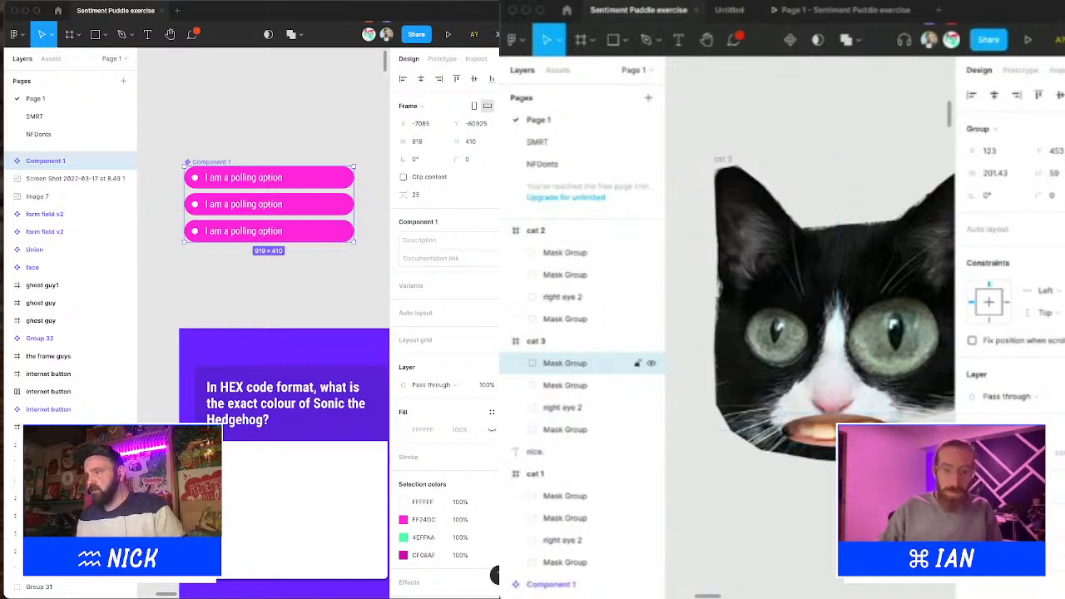
Step: Check the mouth motion in the kitty cat prototype preview and return to the design file
{"action": "left_click", "coordinate": [870, 12]}
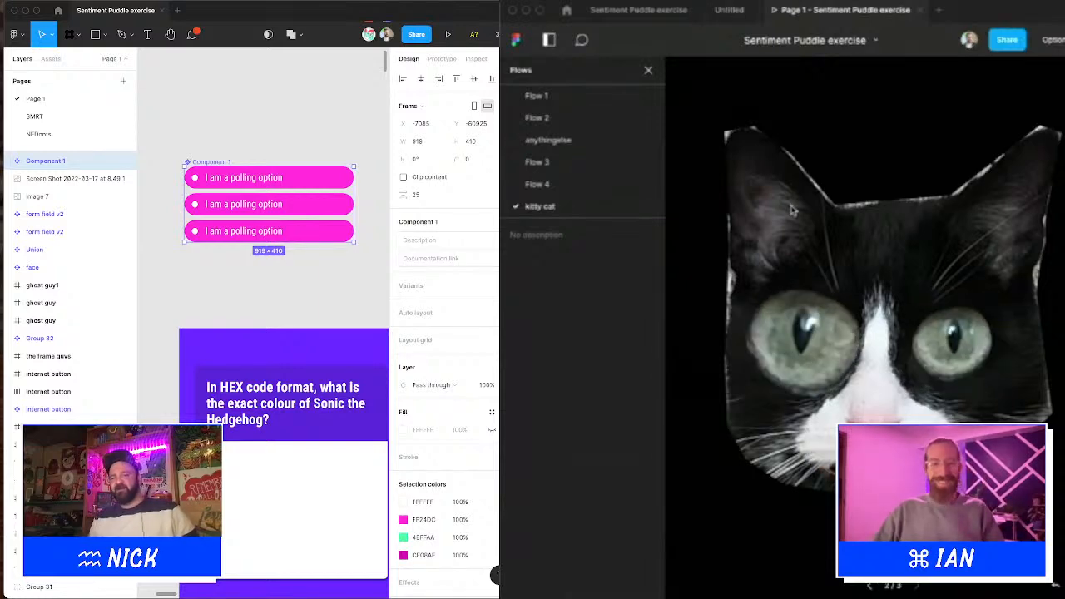
{"action": "left_click", "coordinate": [651, 11]}
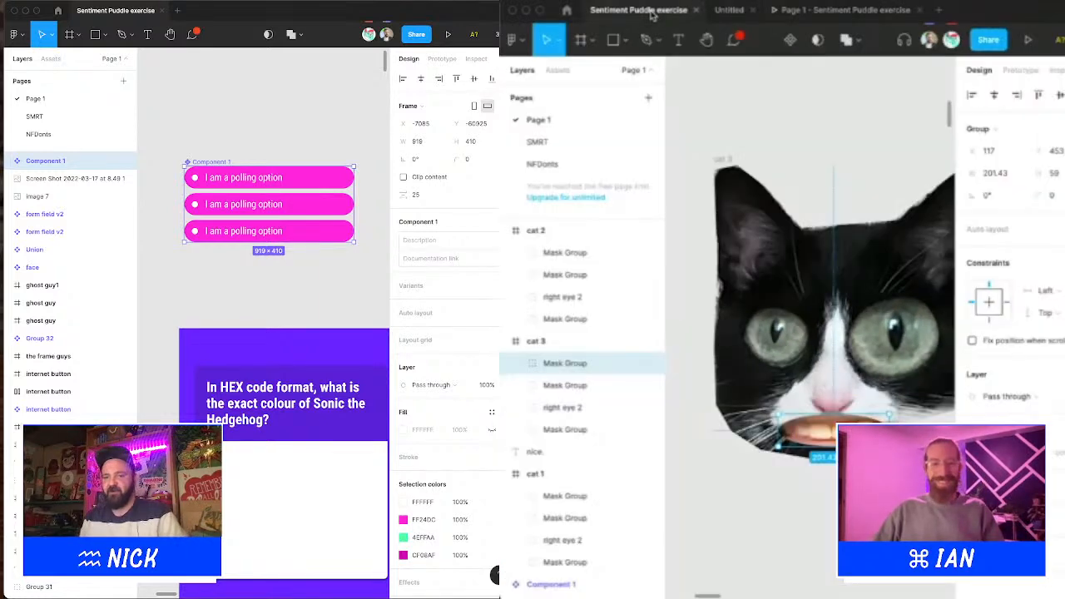
{"action": "scroll", "coordinate": [827, 167], "scroll_direction": "down", "scroll_amount": 3}
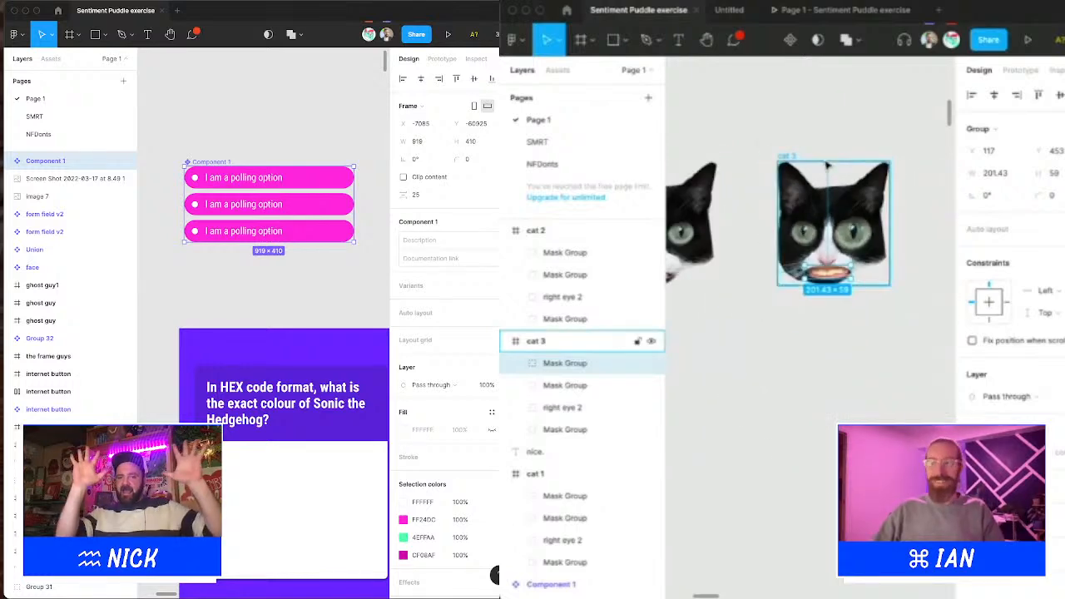
{"action": "left_click", "coordinate": [828, 14]}
{"action": "left_click", "coordinate": [729, 10]}
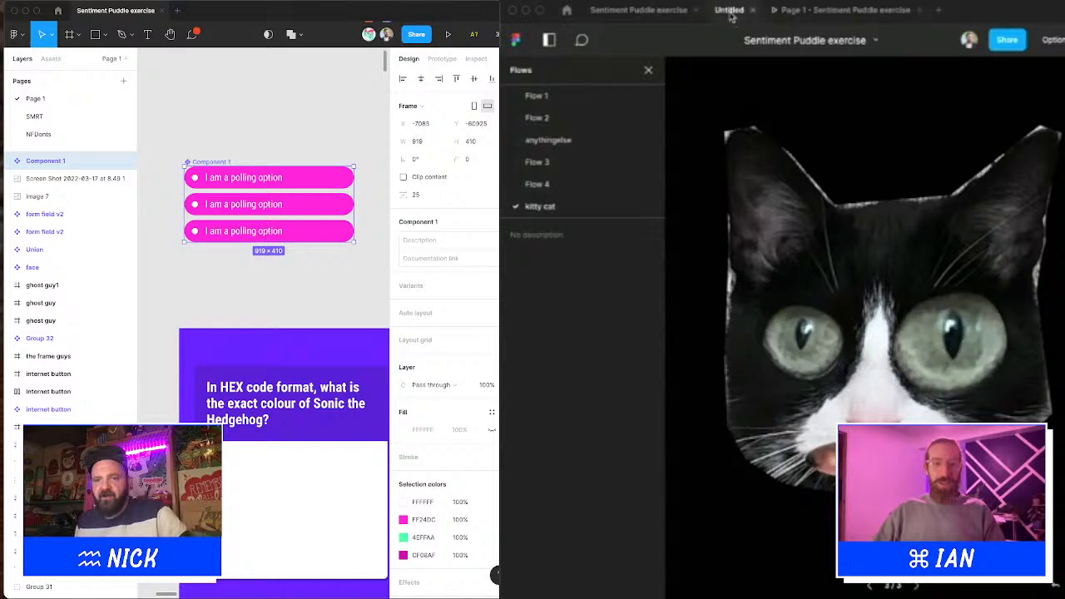
{"action": "left_click", "coordinate": [636, 12]}
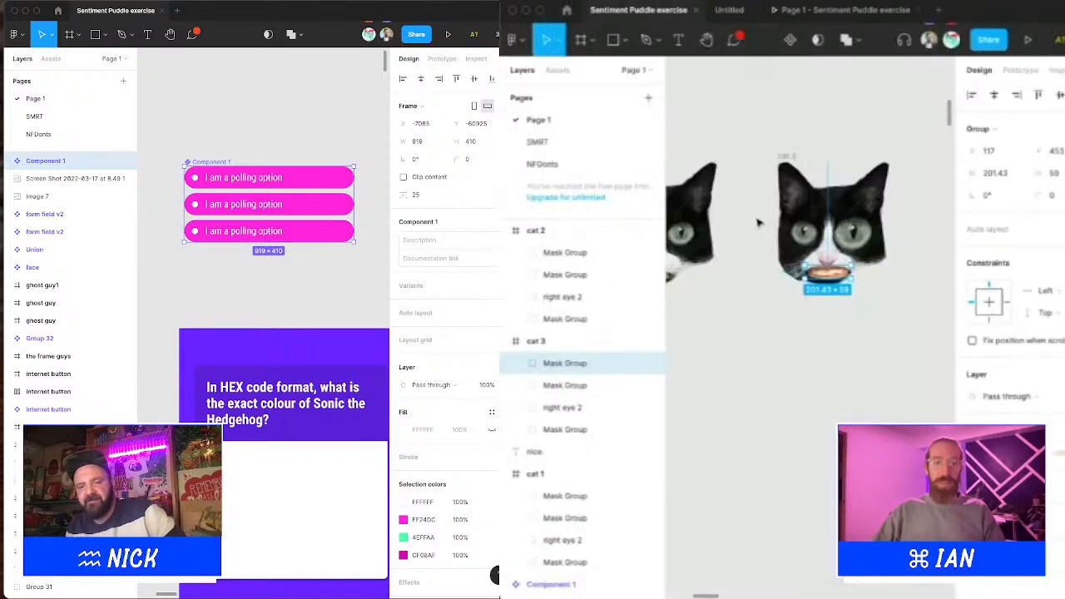
Step: Select the cat 2 and cat 3 frames together and review the kitty cat preview again
{"action": "scroll", "coordinate": [876, 226], "scroll_direction": "down", "scroll_amount": 5}
{"action": "scroll", "coordinate": [876, 228], "scroll_direction": "down", "scroll_amount": 2}
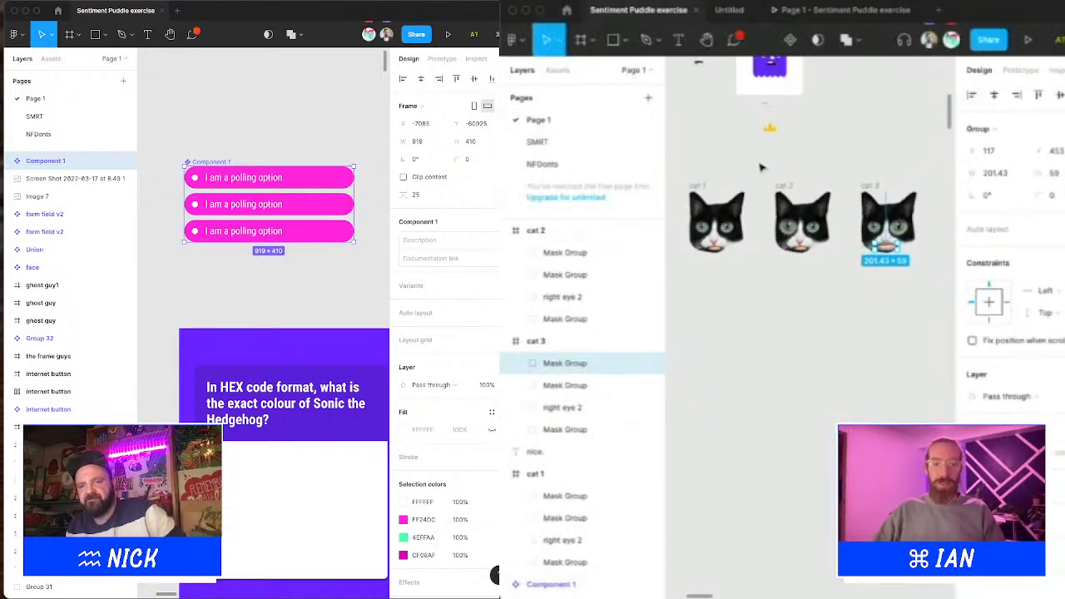
{"action": "left_click_drag", "start_coordinate": [759, 164], "coordinate": [893, 286]}
{"action": "left_click", "coordinate": [698, 180]}
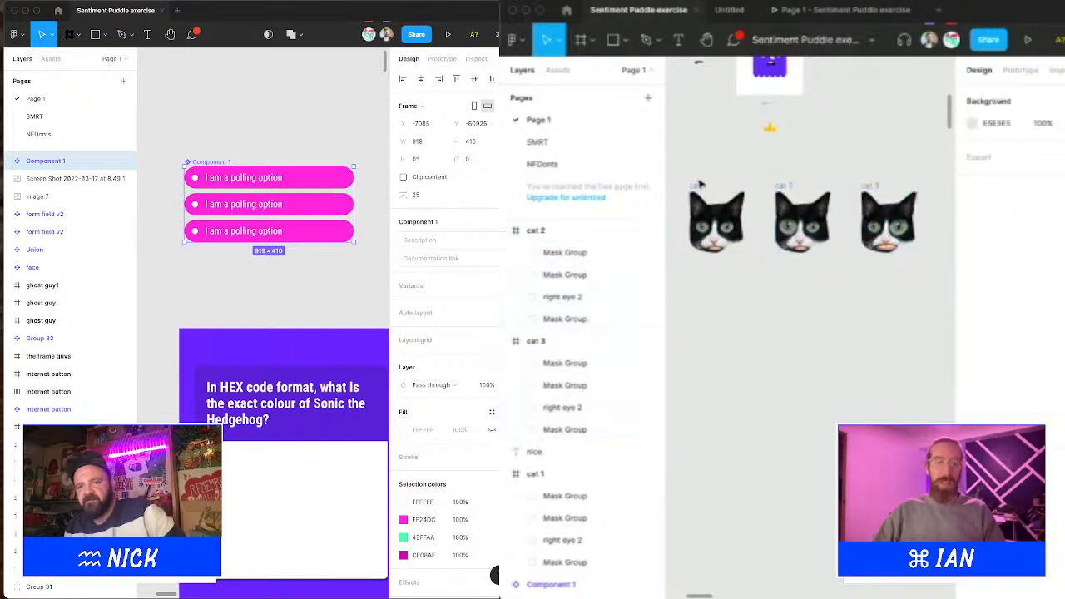
{"action": "left_click", "coordinate": [699, 185]}
{"action": "left_click_drag", "start_coordinate": [931, 266], "coordinate": [811, 208]}
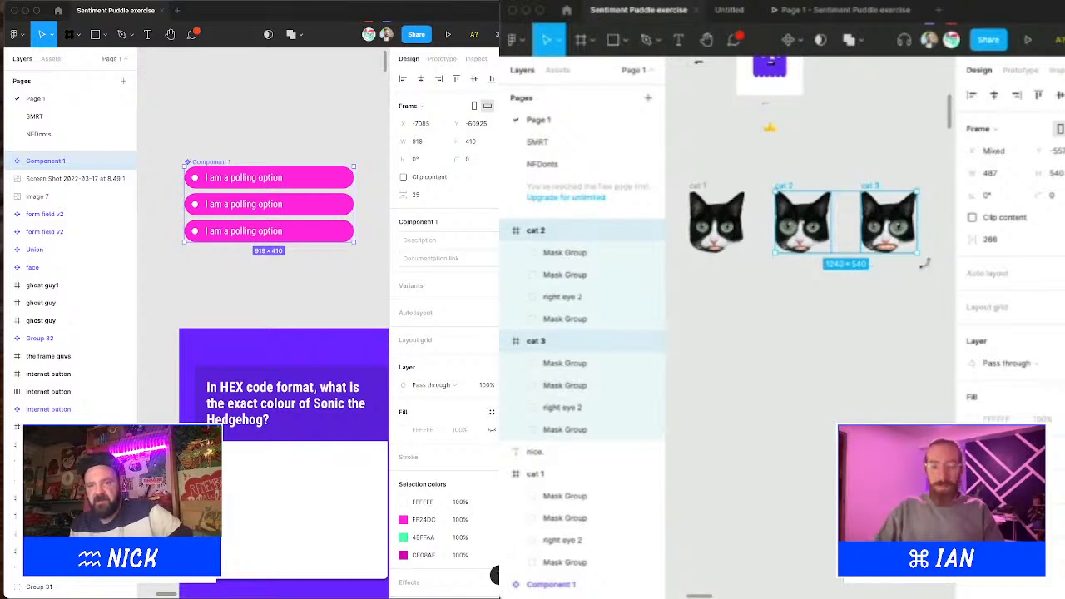
{"action": "scroll", "coordinate": [933, 268], "scroll_direction": "up", "scroll_amount": 5}
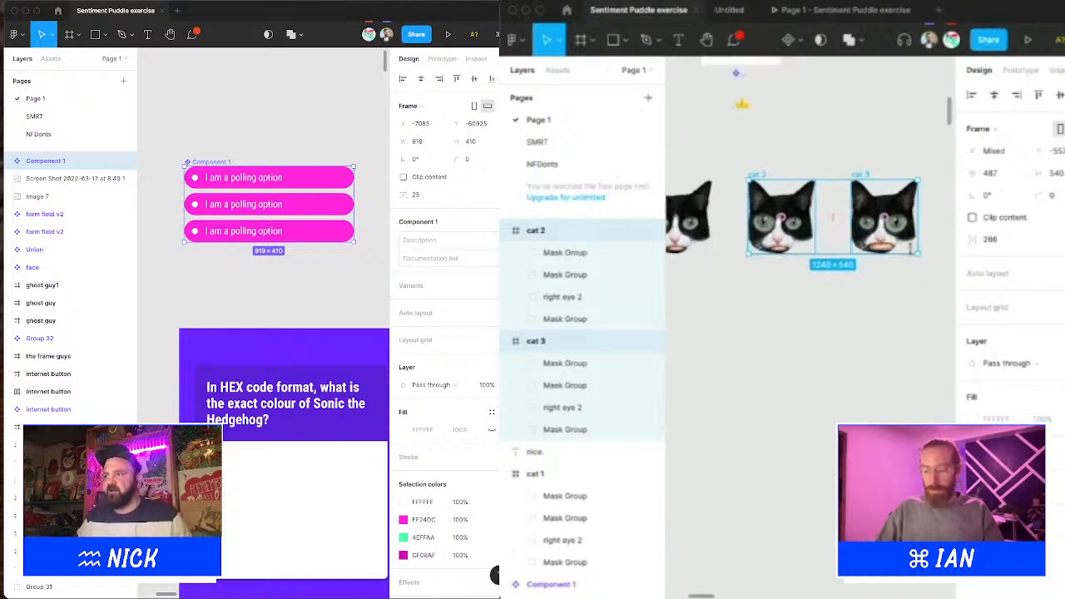
{"action": "left_click", "coordinate": [841, 11]}
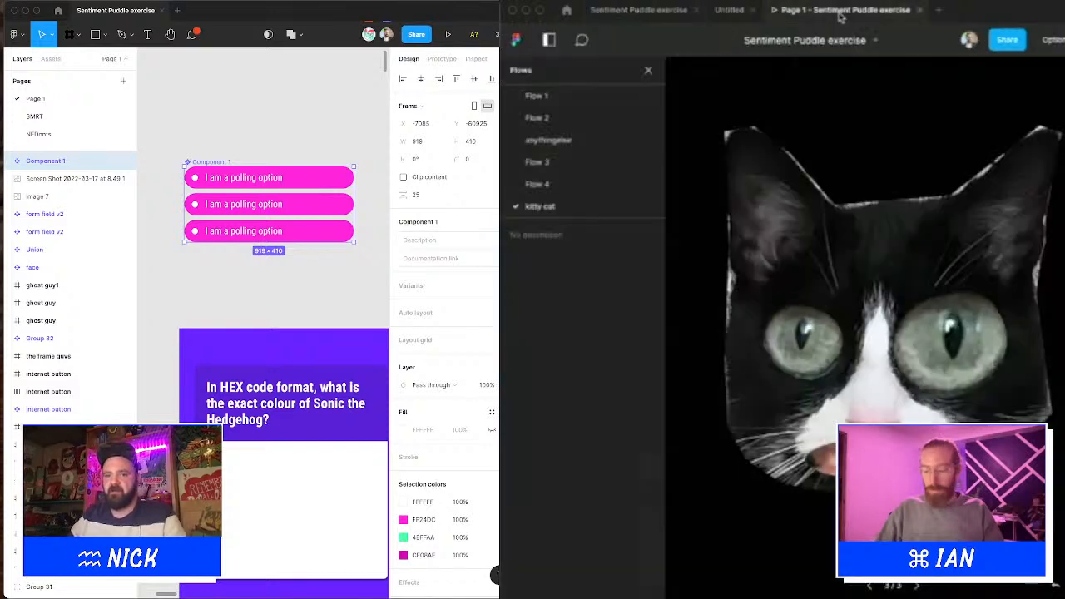
{"action": "left_click", "coordinate": [652, 13]}
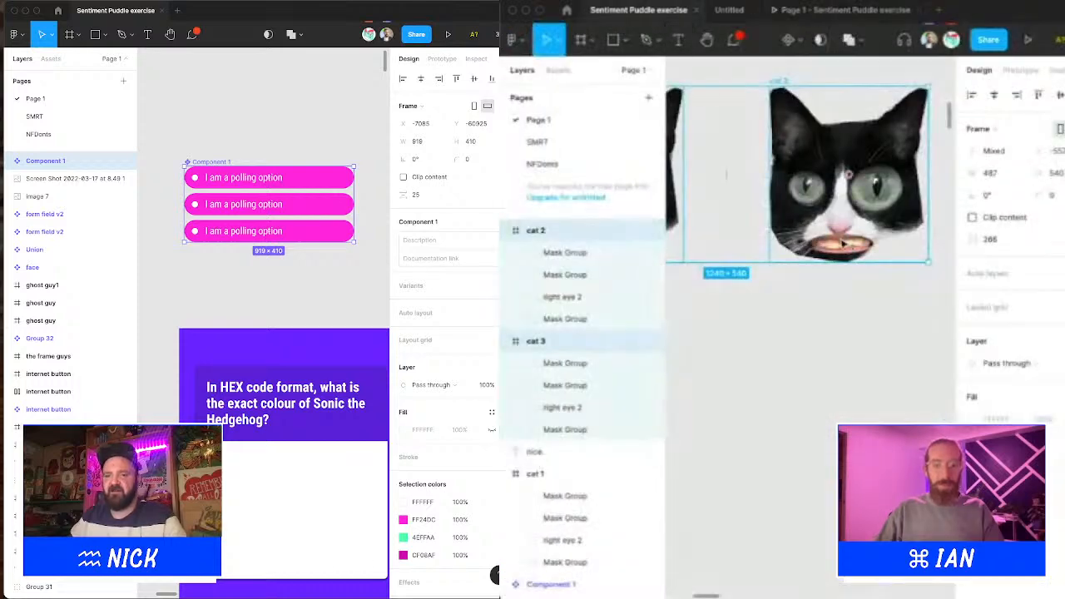
Step: Select cat 2's mouth group to check its width and height
{"action": "scroll", "coordinate": [843, 243], "scroll_direction": "down", "scroll_amount": 3}
{"action": "scroll", "coordinate": [732, 244], "scroll_direction": "up", "scroll_amount": 5}
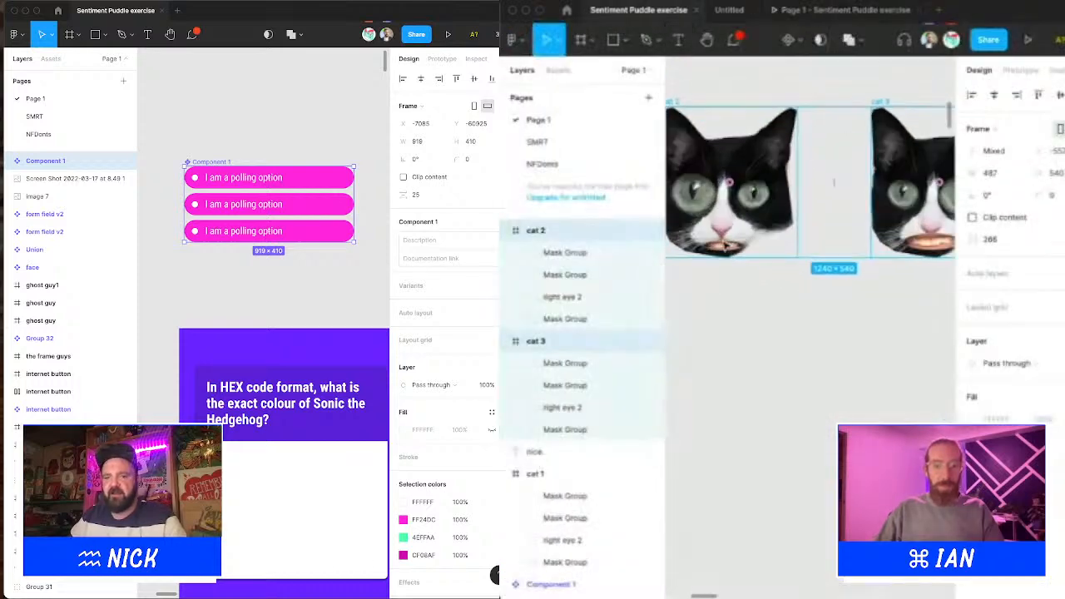
{"action": "left_click", "coordinate": [728, 254]}
{"action": "double_click", "coordinate": [728, 254]}
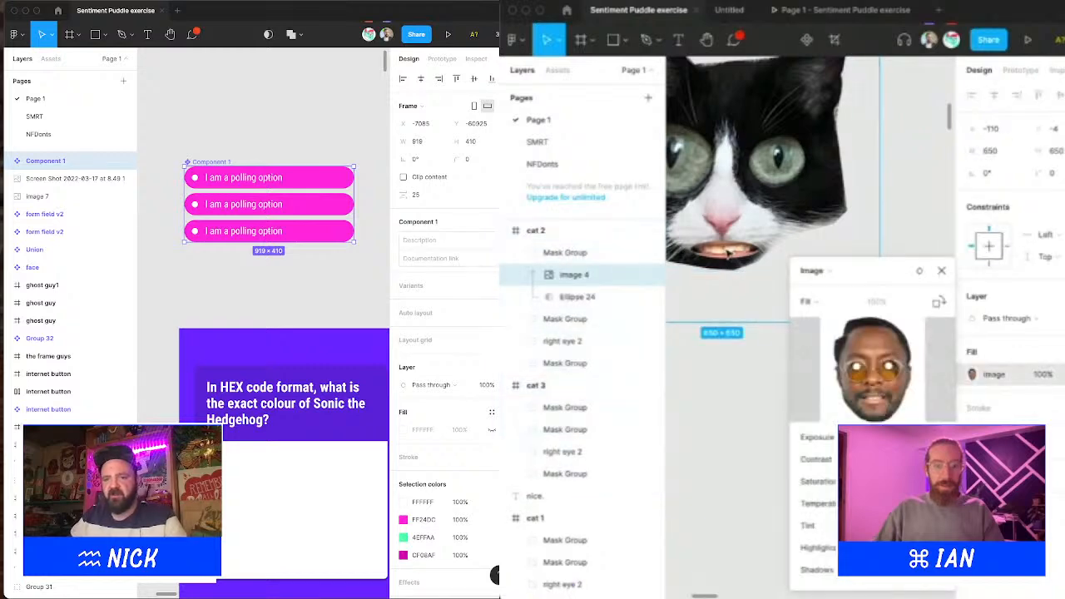
{"action": "left_click", "coordinate": [941, 271]}
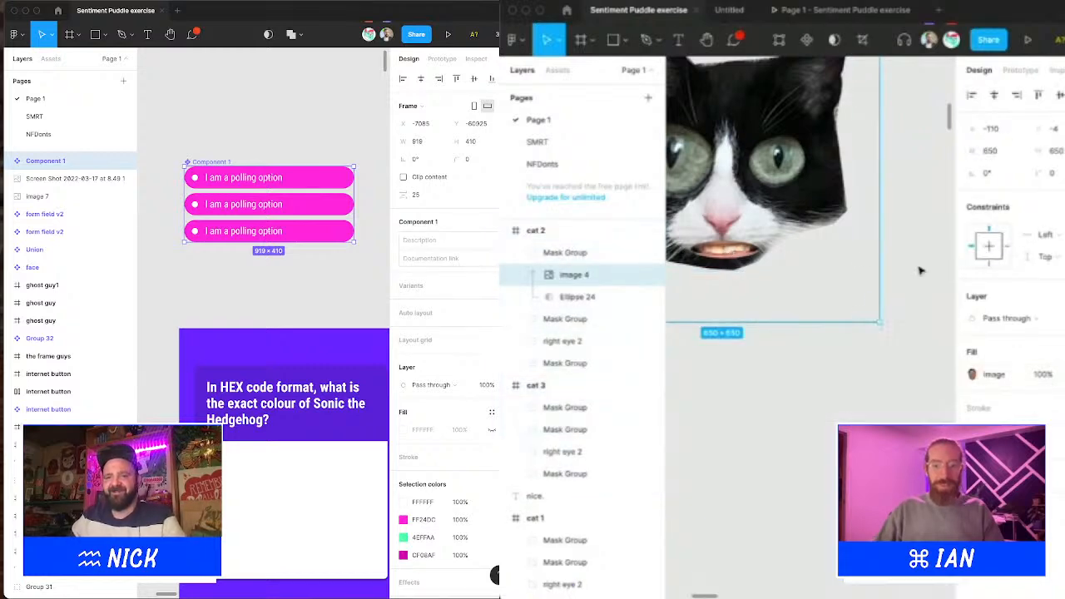
{"action": "left_click", "coordinate": [735, 257]}
{"action": "double_click", "coordinate": [734, 251]}
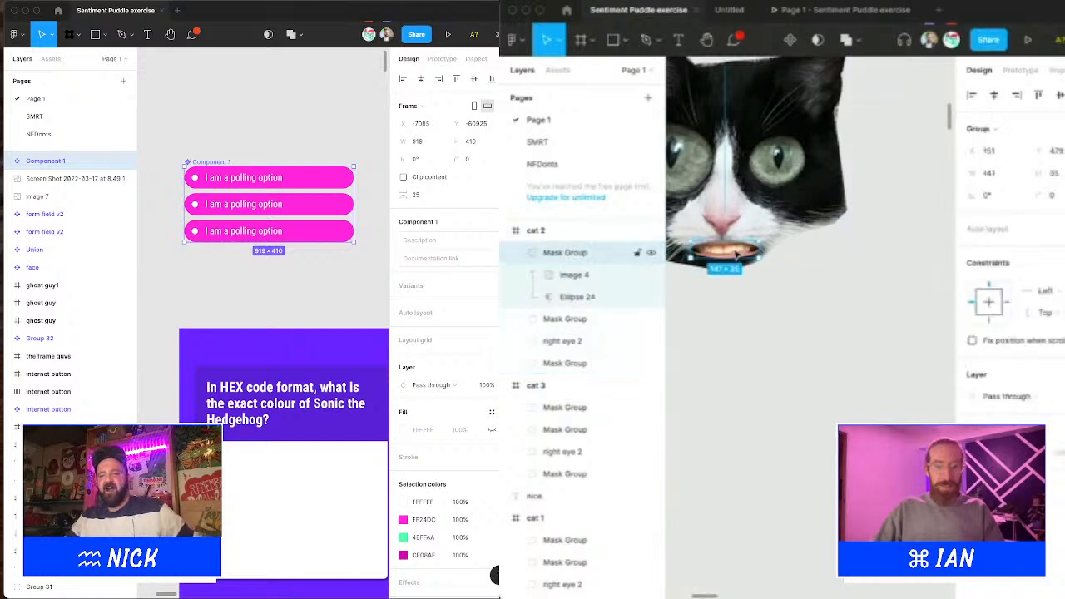
{"action": "left_click", "coordinate": [729, 257]}
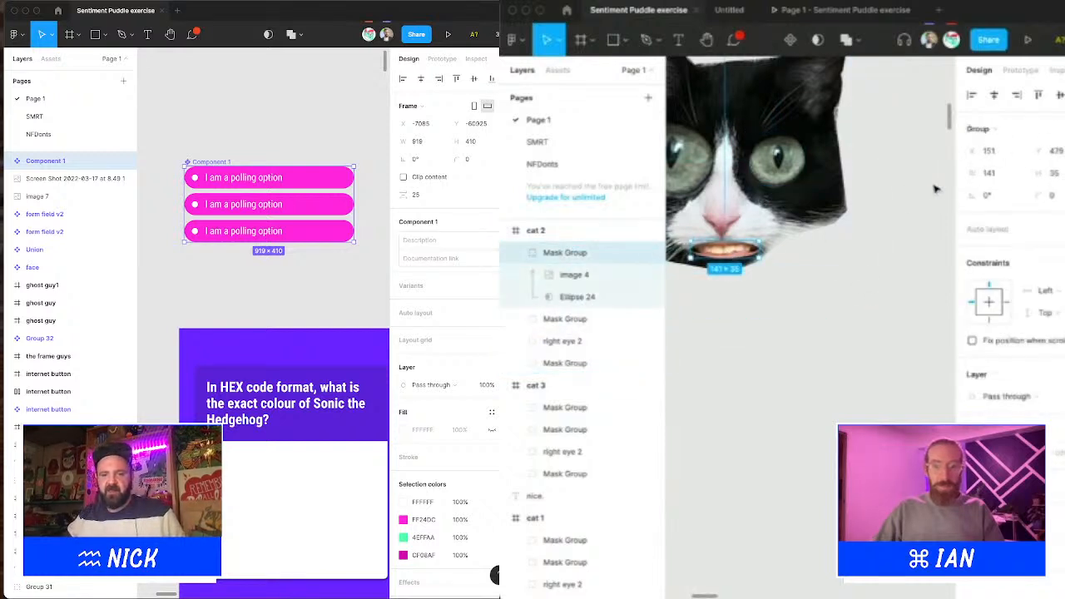
Step: Resize cat 3's mouth group to 141 × 35 px and shift it down and right beneath the nose
{"action": "scroll", "coordinate": [935, 188], "scroll_direction": "right", "scroll_amount": 3}
{"action": "scroll", "coordinate": [935, 189], "scroll_direction": "down", "scroll_amount": 3}
{"action": "scroll", "coordinate": [935, 189], "scroll_direction": "right", "scroll_amount": 2}
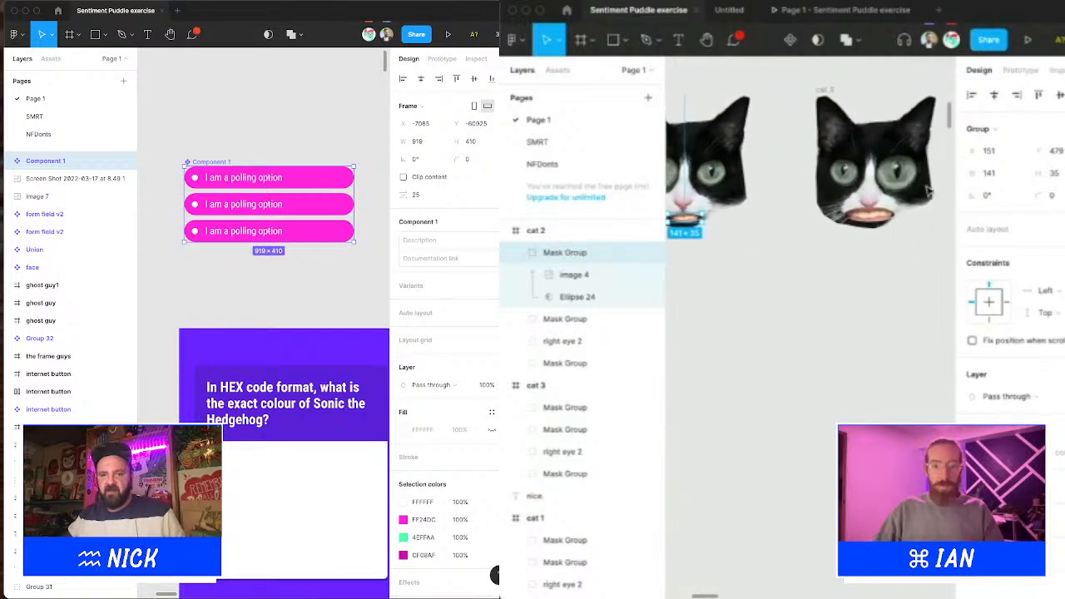
{"action": "left_click", "coordinate": [875, 218]}
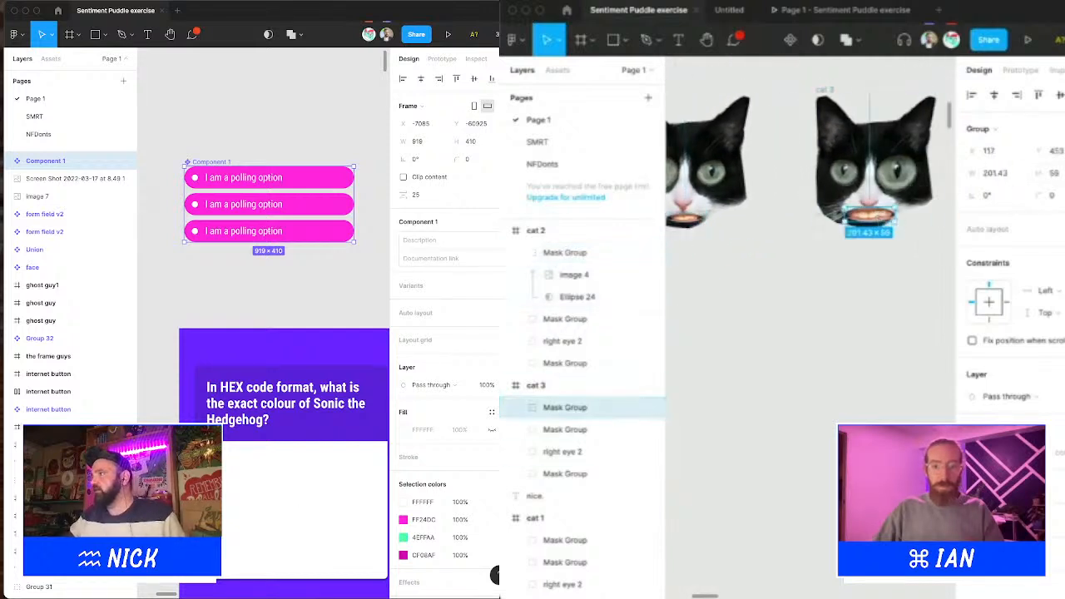
{"action": "left_click", "coordinate": [992, 173]}
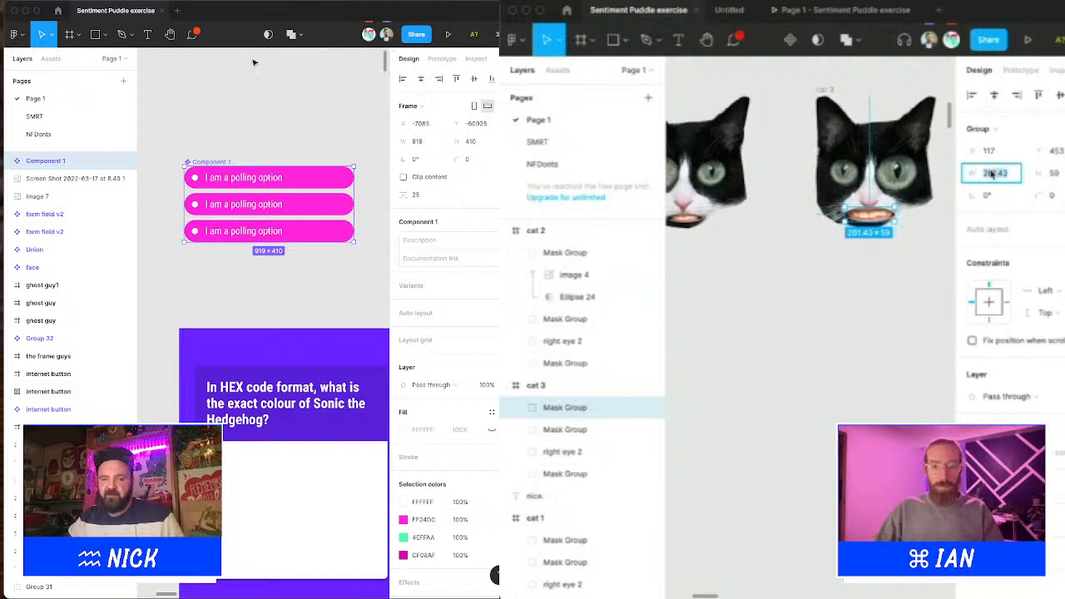
{"action": "type", "text": "141"}
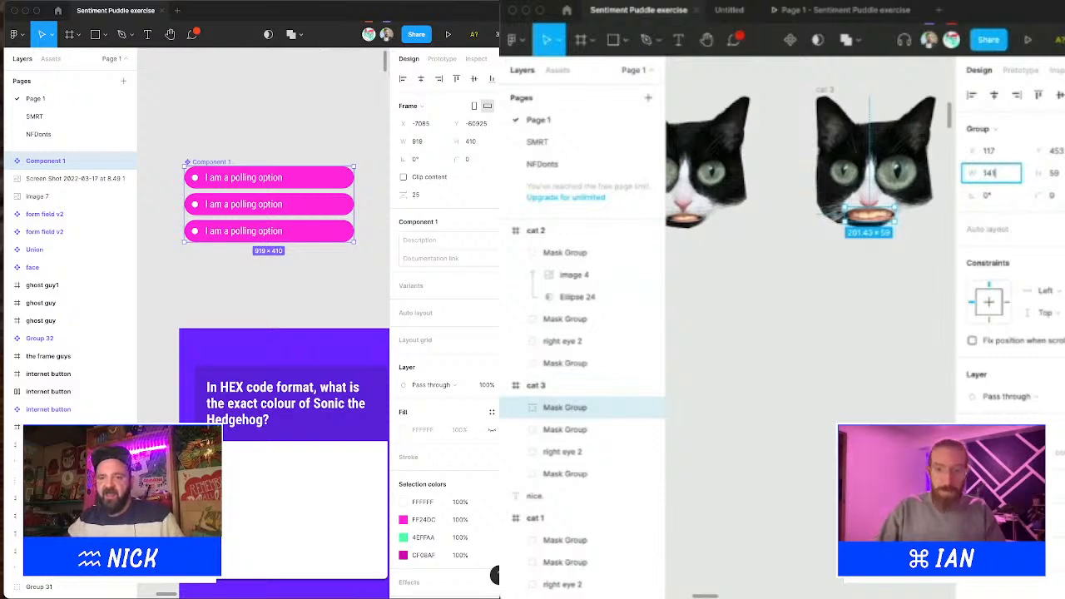
{"action": "key", "text": "Tab"}
{"action": "key", "text": "Return"}
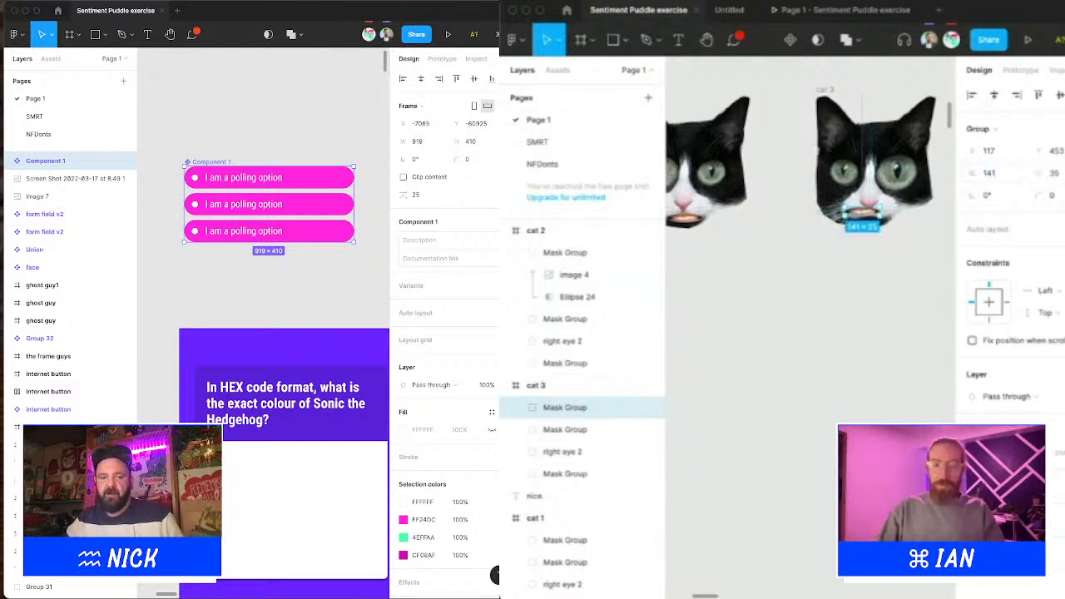
{"action": "scroll", "coordinate": [832, 213], "scroll_direction": "up", "scroll_amount": 3}
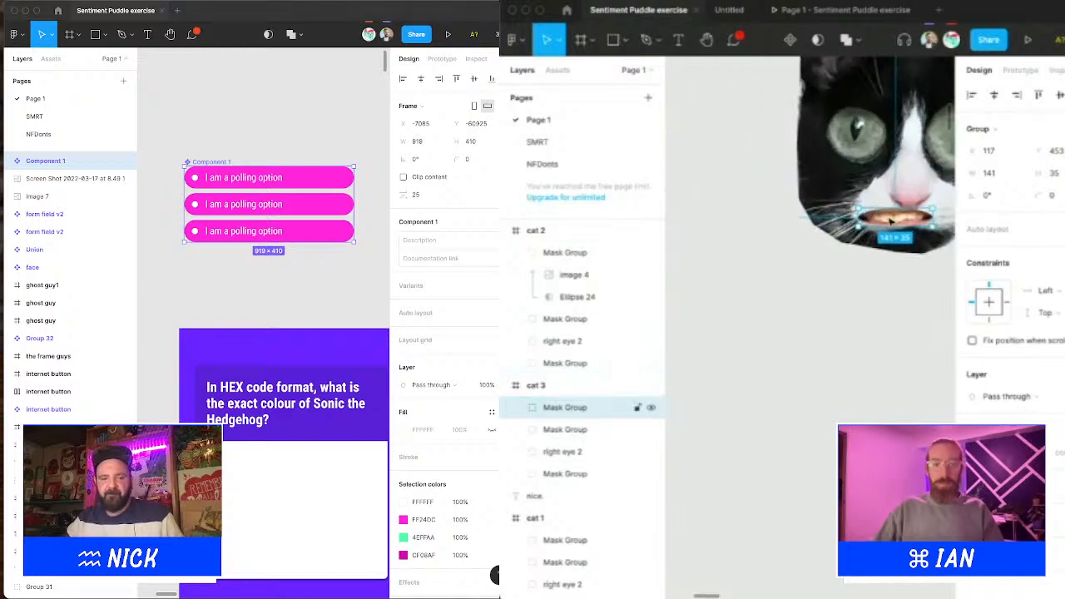
{"action": "left_click_drag", "start_coordinate": [893, 223], "coordinate": [910, 239]}
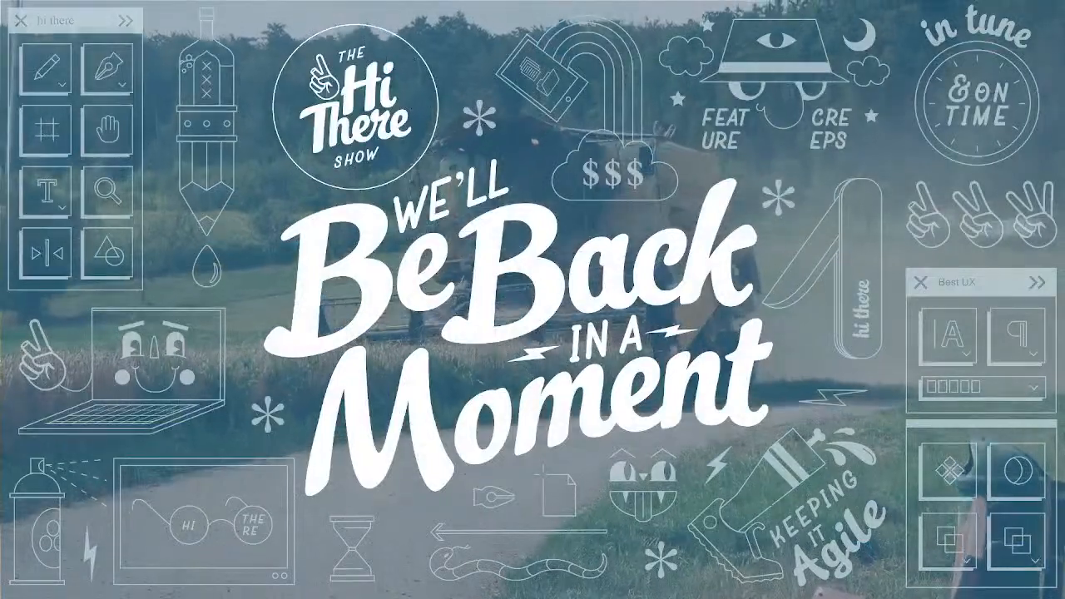
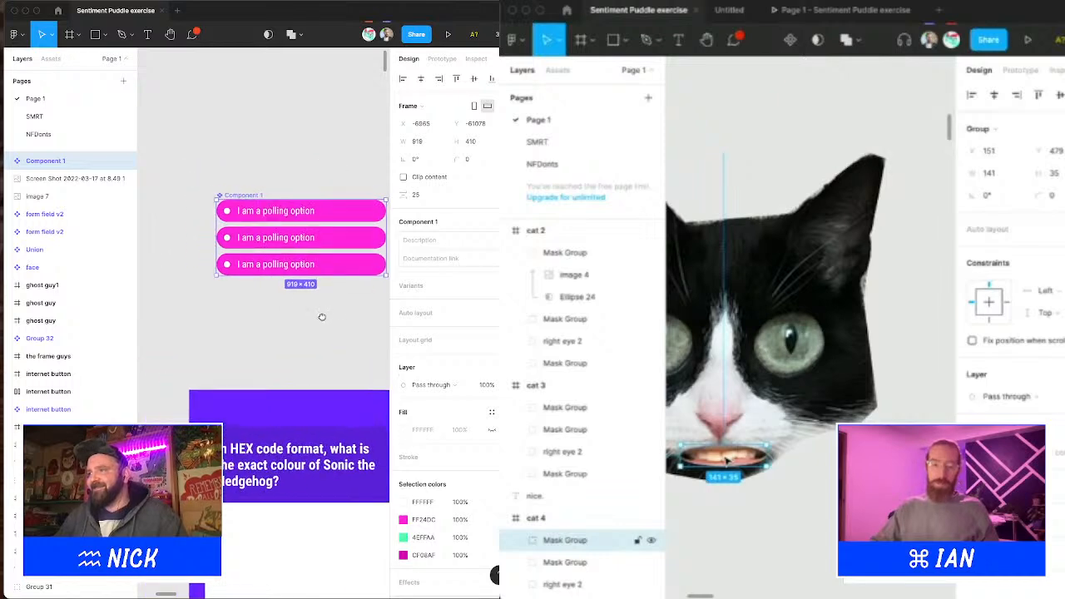
Step: Rename the polling options component "poll element" and move it further above the purple frame
{"action": "scroll", "coordinate": [726, 460], "scroll_direction": "left", "scroll_amount": 2}
{"action": "scroll", "coordinate": [812, 447], "scroll_direction": "up", "scroll_amount": 5}
{"action": "scroll", "coordinate": [812, 446], "scroll_direction": "down", "scroll_amount": 3}
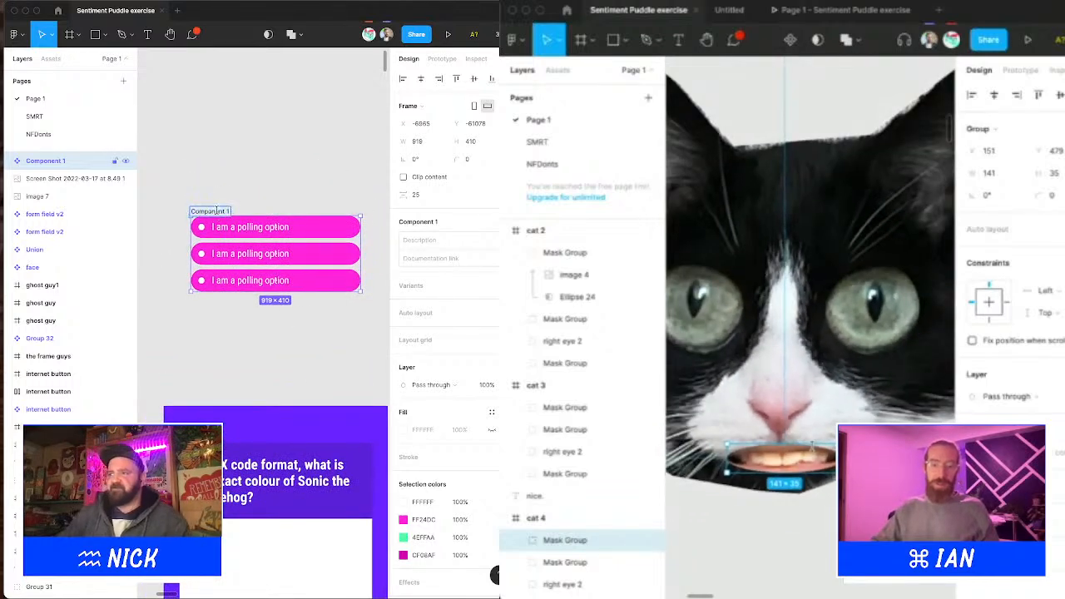
{"action": "double_click", "coordinate": [217, 211]}
{"action": "type", "text": "poll element"}
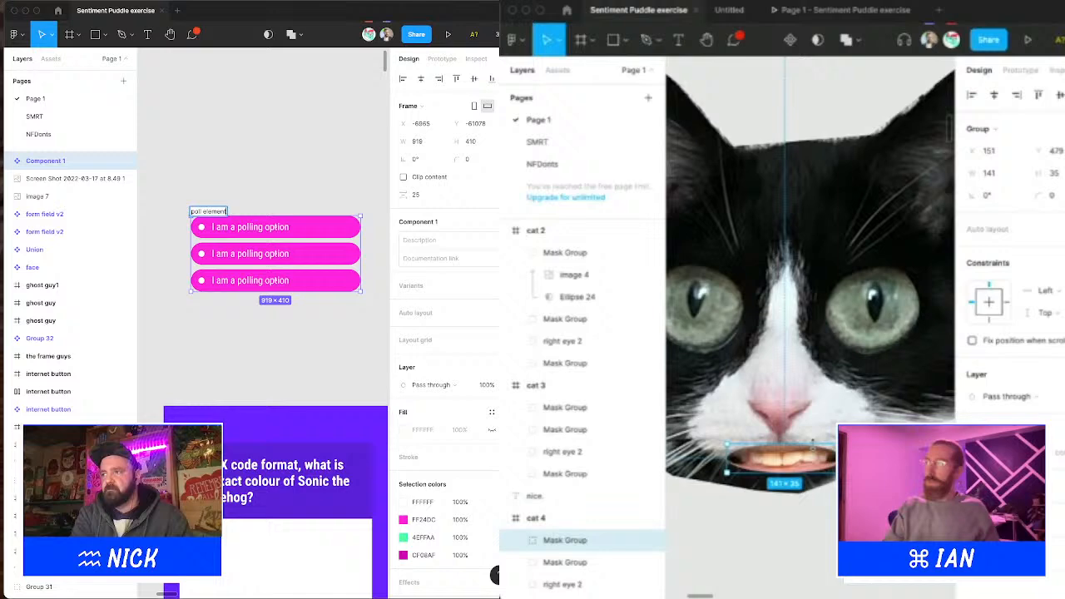
{"action": "key", "text": "Return"}
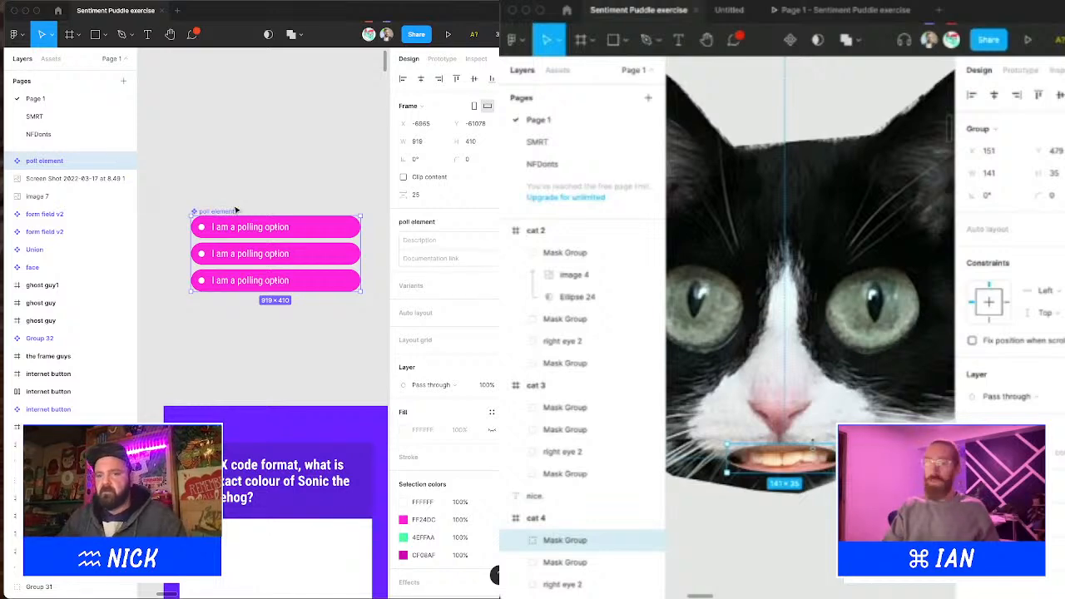
{"action": "left_click_drag", "start_coordinate": [228, 213], "coordinate": [210, 109]}
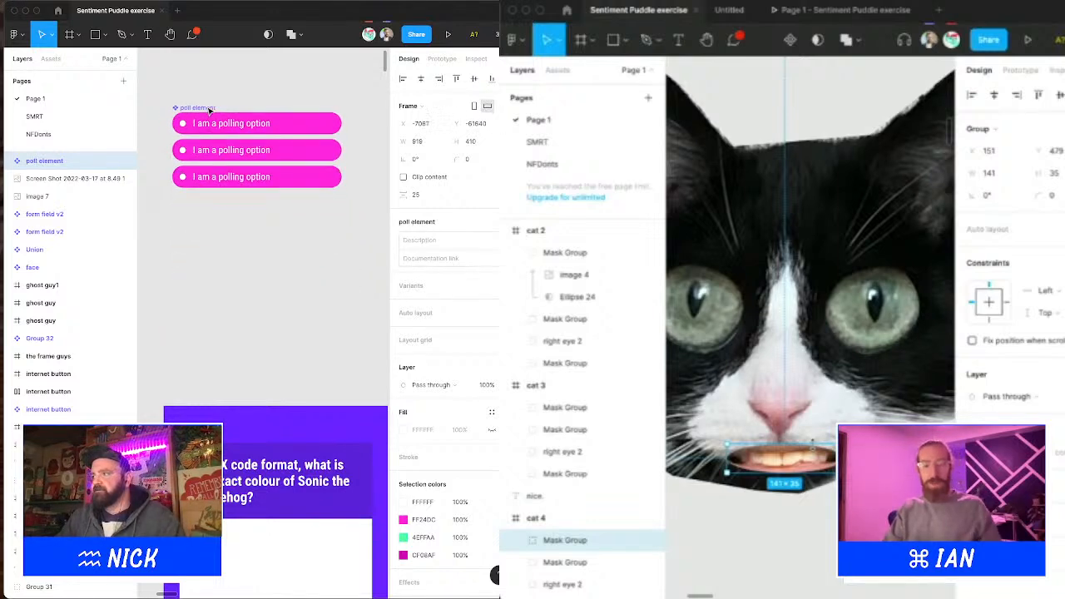
Step: Add a second variant to the poll element component
{"action": "left_click", "coordinate": [436, 60]}
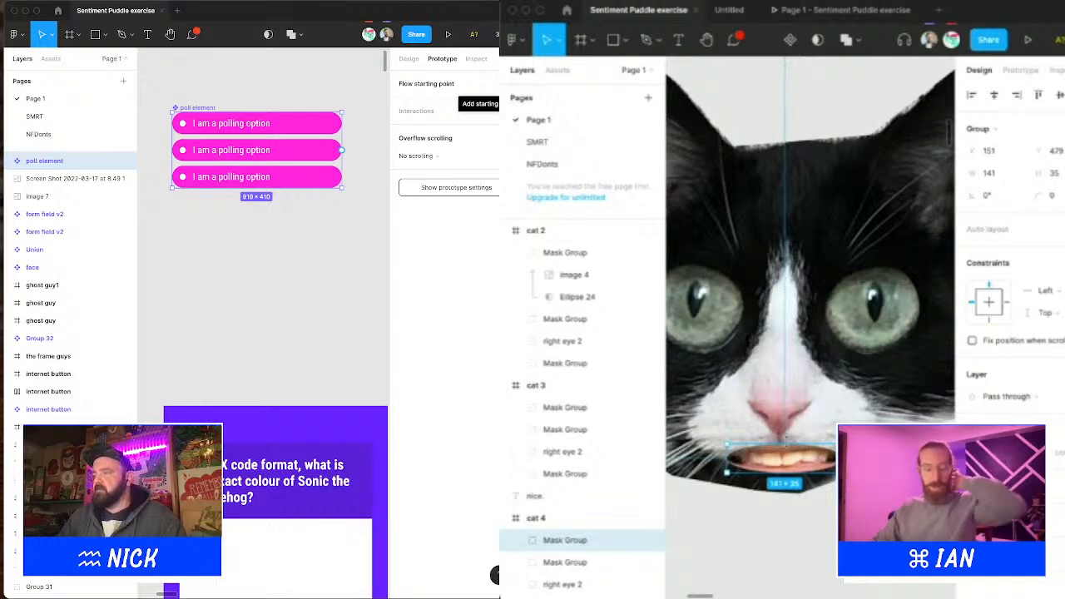
{"action": "left_click", "coordinate": [410, 59]}
{"action": "left_click", "coordinate": [496, 286]}
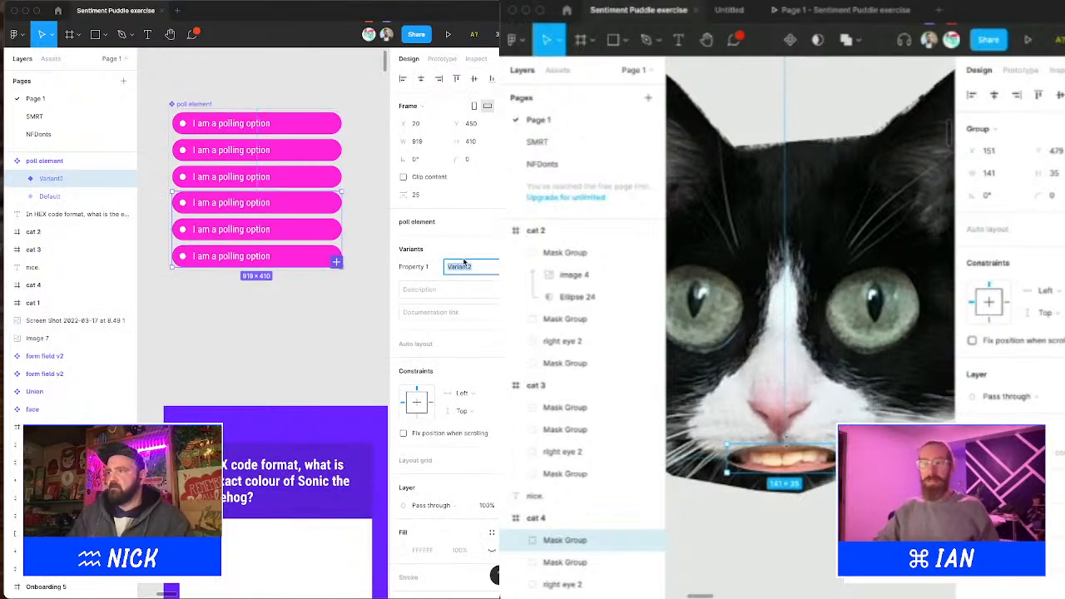
Step: Set the new poll element variant's Property 1 value to "item1"
{"action": "type", "text": "opti"}
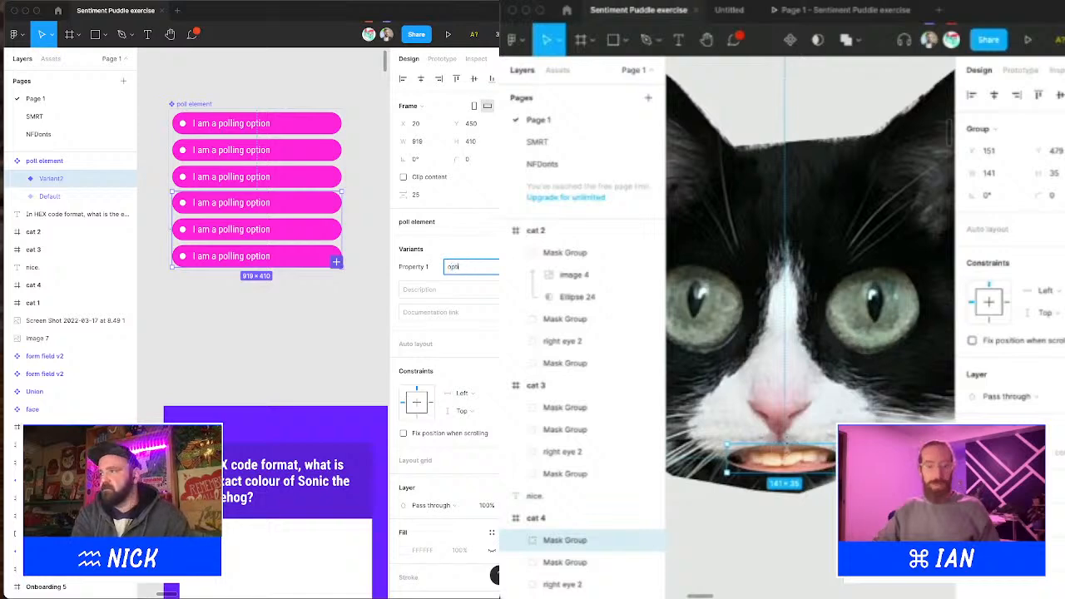
{"action": "scroll", "coordinate": [787, 443], "scroll_direction": "up", "scroll_amount": 3}
{"action": "key", "text": "BackSpace"}
{"action": "key", "text": "BackSpace"}
{"action": "key", "text": "BackSpace"}
{"action": "key", "text": "BackSpace"}
{"action": "type", "text": "item1"}
{"action": "key", "text": "Return"}
{"action": "scroll", "coordinate": [787, 443], "scroll_direction": "down", "scroll_amount": 3}
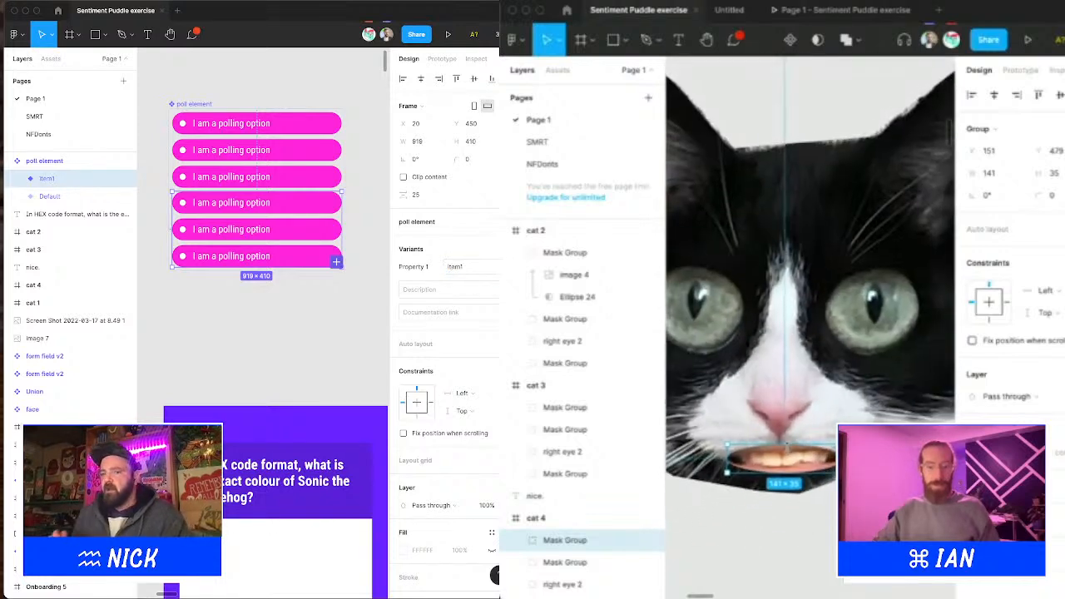
{"action": "scroll", "coordinate": [789, 453], "scroll_direction": "down", "scroll_amount": 5}
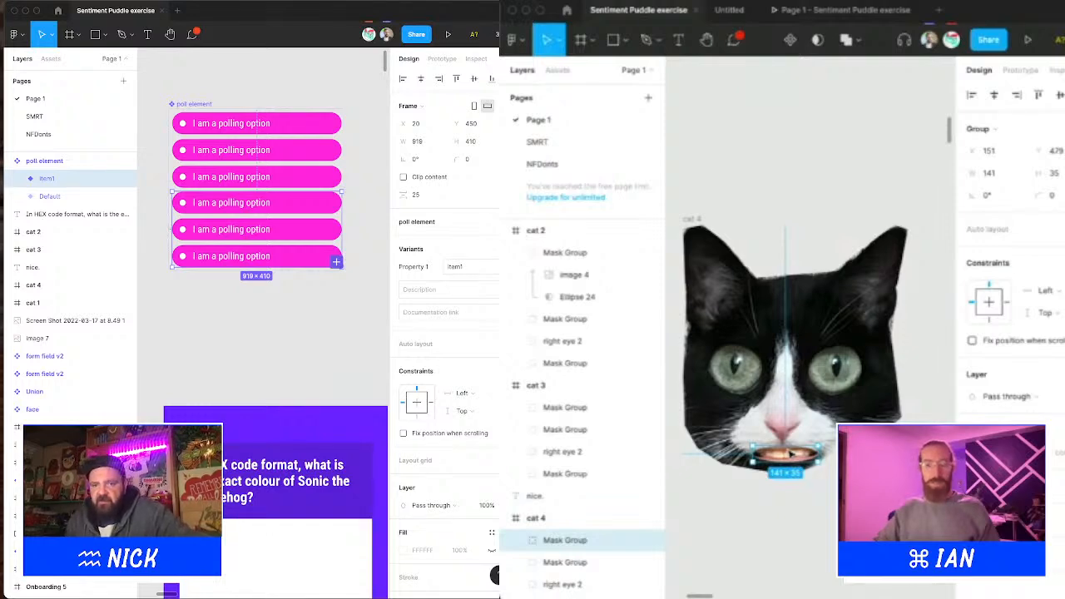
Step: Examine the placement of the mouth on cat 4 up close and alongside the other cats
{"action": "scroll", "coordinate": [785, 455], "scroll_direction": "up", "scroll_amount": 5}
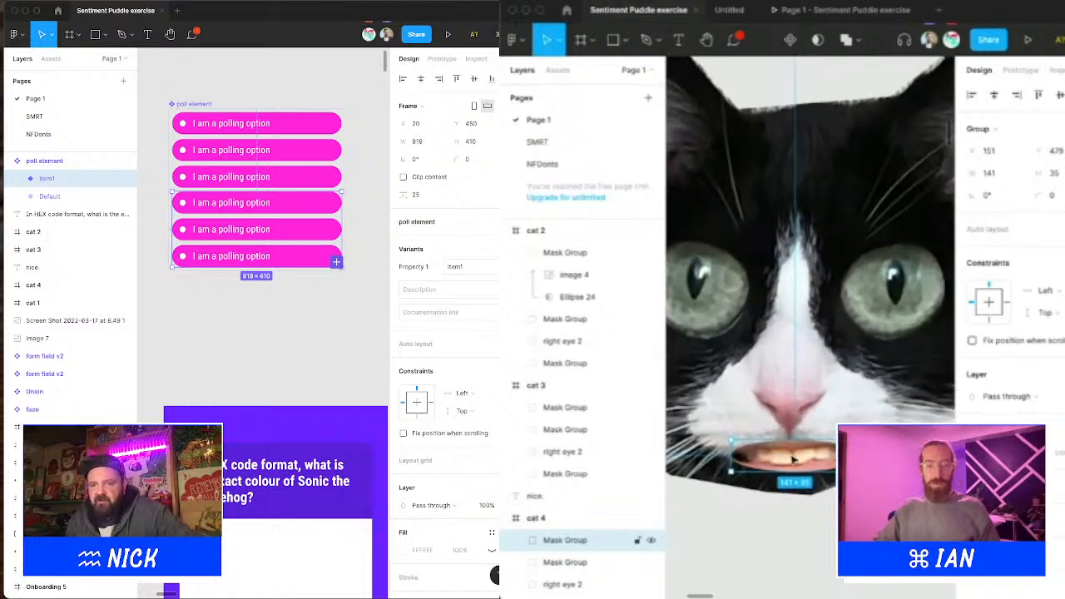
{"action": "scroll", "coordinate": [796, 458], "scroll_direction": "down", "scroll_amount": 5}
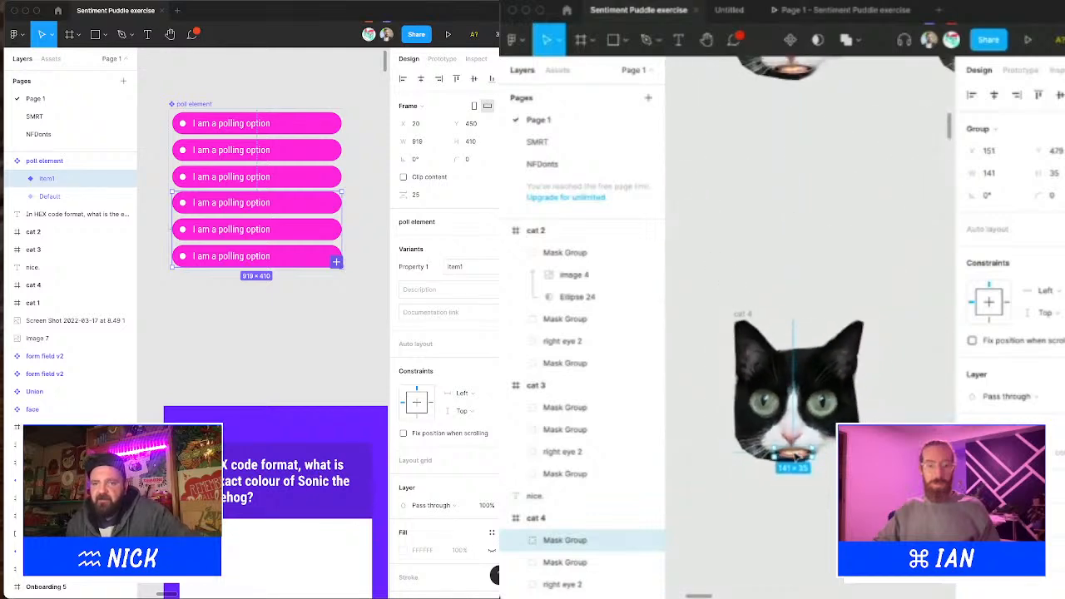
{"action": "scroll", "coordinate": [795, 456], "scroll_direction": "up", "scroll_amount": 4}
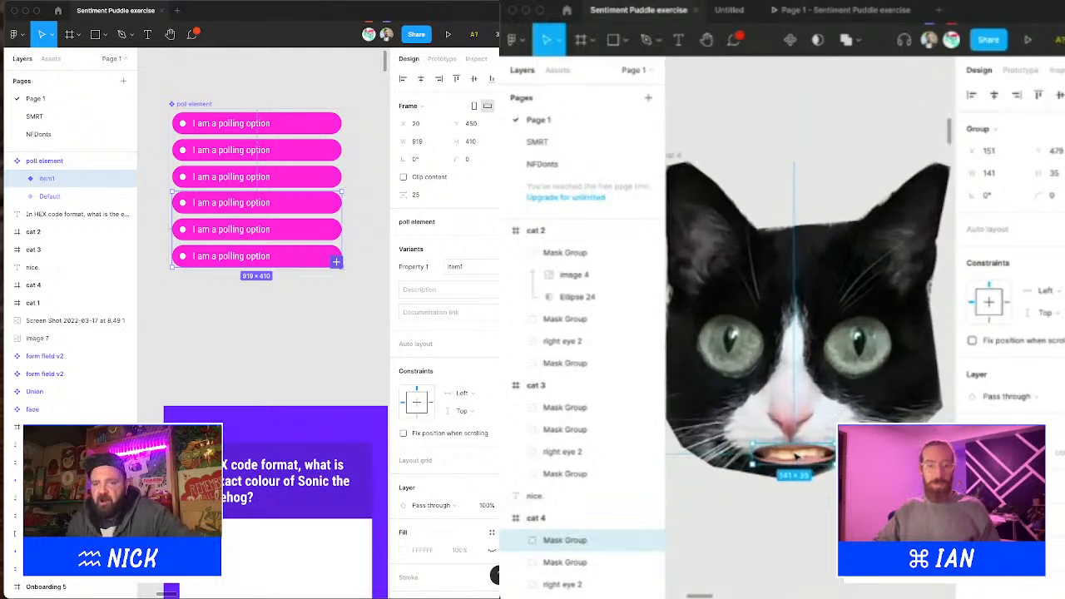
{"action": "scroll", "coordinate": [795, 456], "scroll_direction": "up", "scroll_amount": 2}
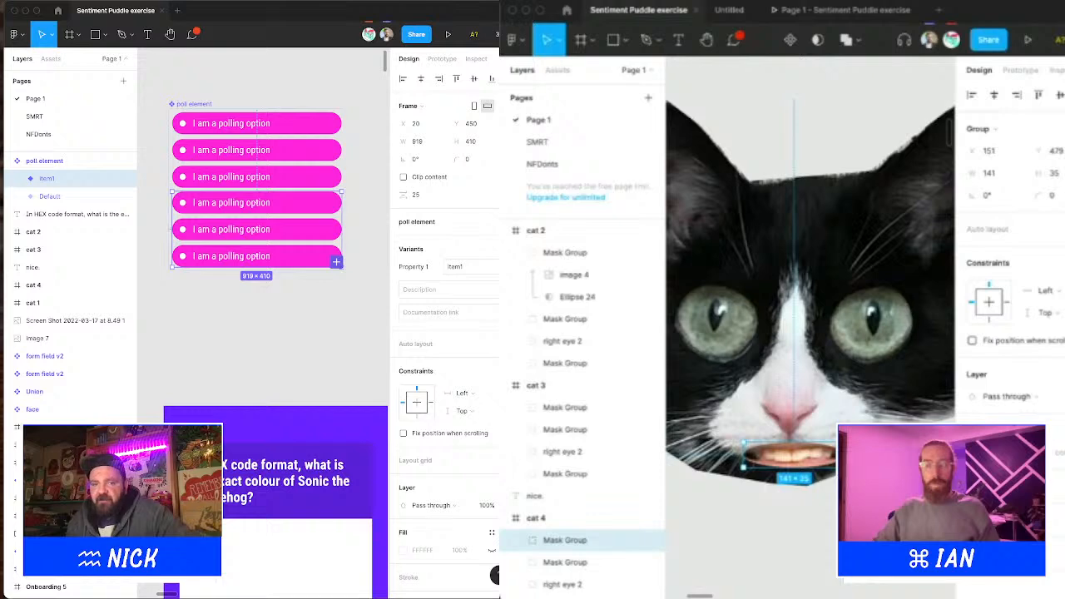
{"action": "scroll", "coordinate": [799, 453], "scroll_direction": "down", "scroll_amount": 6}
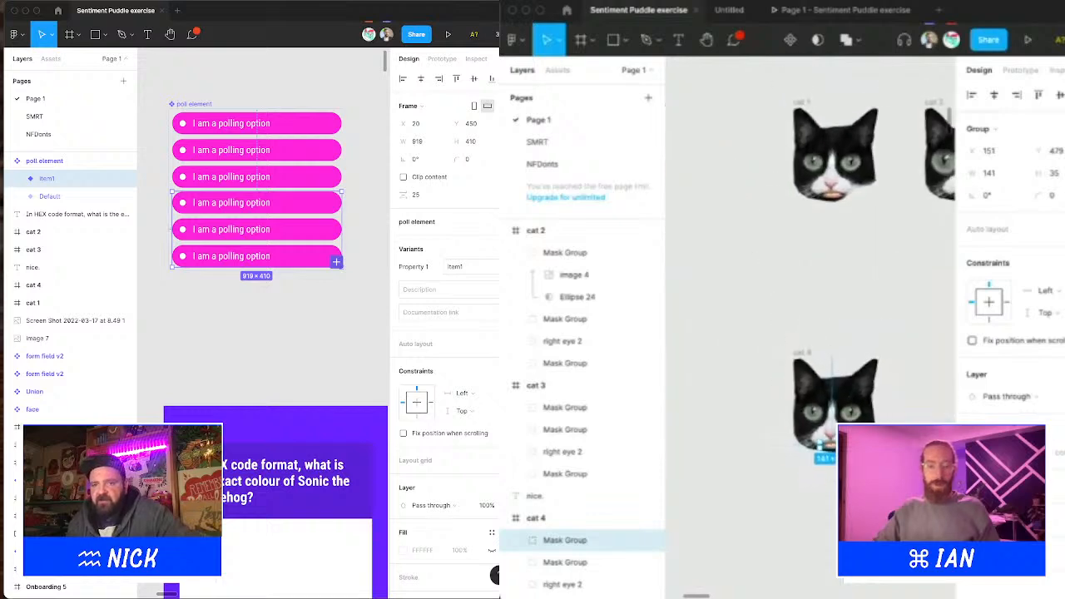
{"action": "scroll", "coordinate": [798, 454], "scroll_direction": "up", "scroll_amount": 5}
{"action": "scroll", "coordinate": [798, 454], "scroll_direction": "down", "scroll_amount": 2}
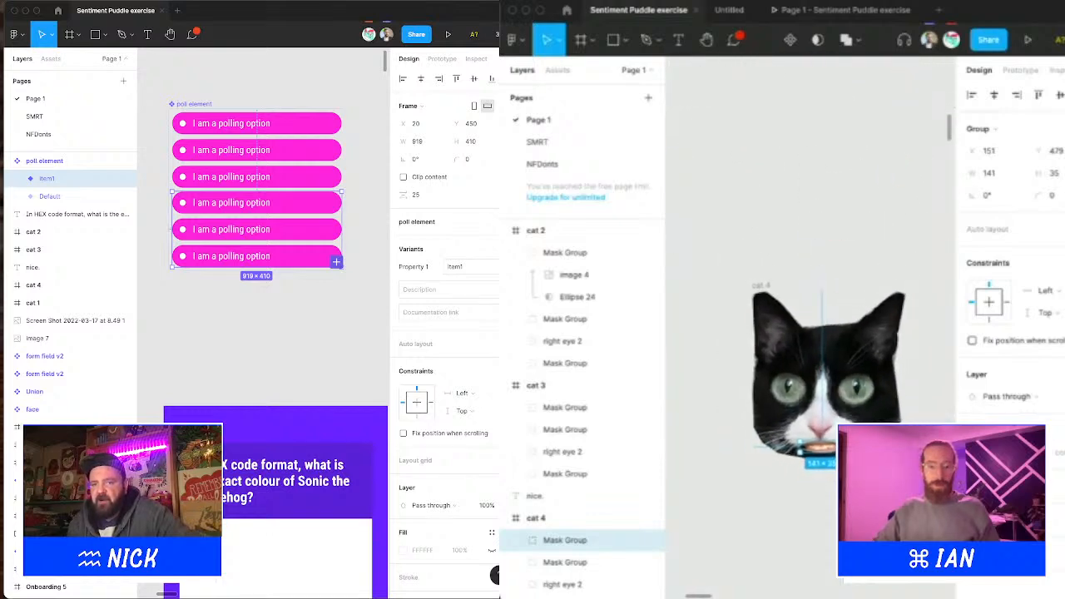
{"action": "scroll", "coordinate": [822, 378], "scroll_direction": "right", "scroll_amount": 1}
{"action": "scroll", "coordinate": [822, 378], "scroll_direction": "down", "scroll_amount": 3}
{"action": "left_click", "coordinate": [822, 336]}
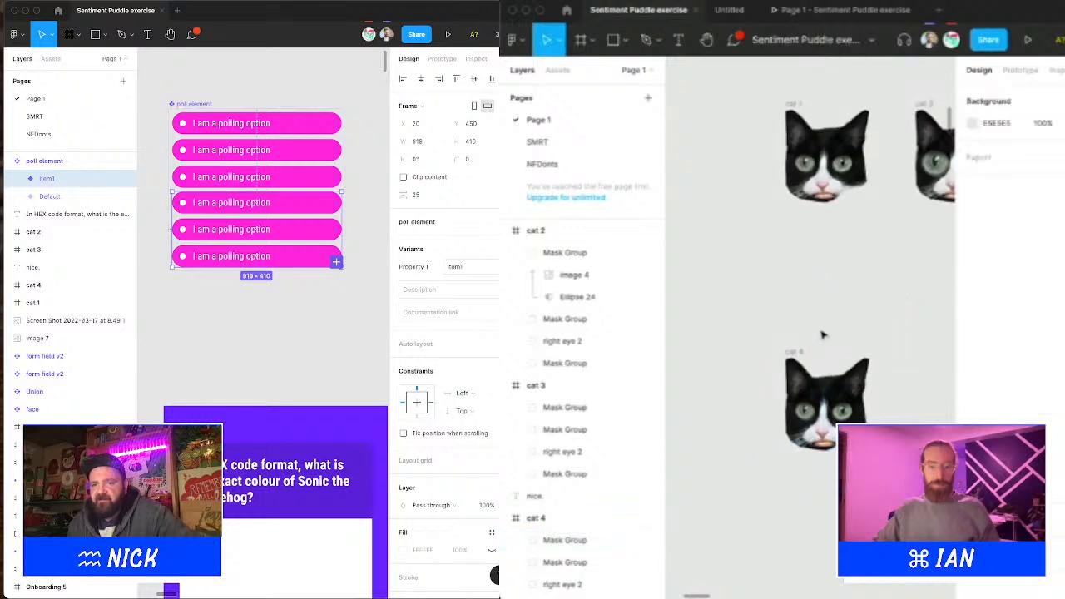
{"action": "scroll", "coordinate": [817, 336], "scroll_direction": "right", "scroll_amount": 2}
{"action": "left_click", "coordinate": [736, 353]}
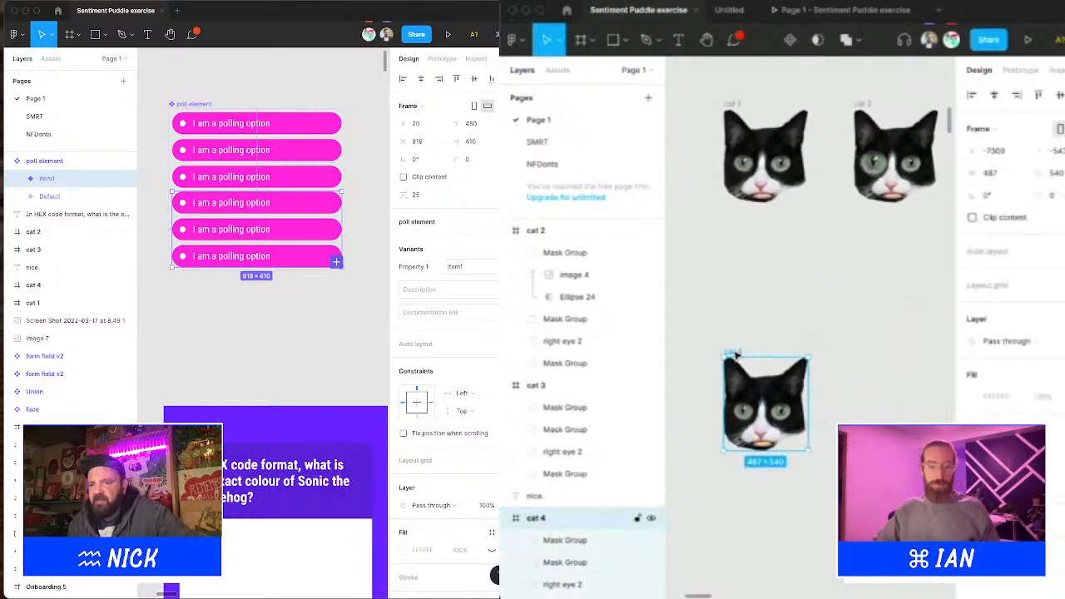
{"action": "scroll", "coordinate": [736, 353], "scroll_direction": "right", "scroll_amount": 1}
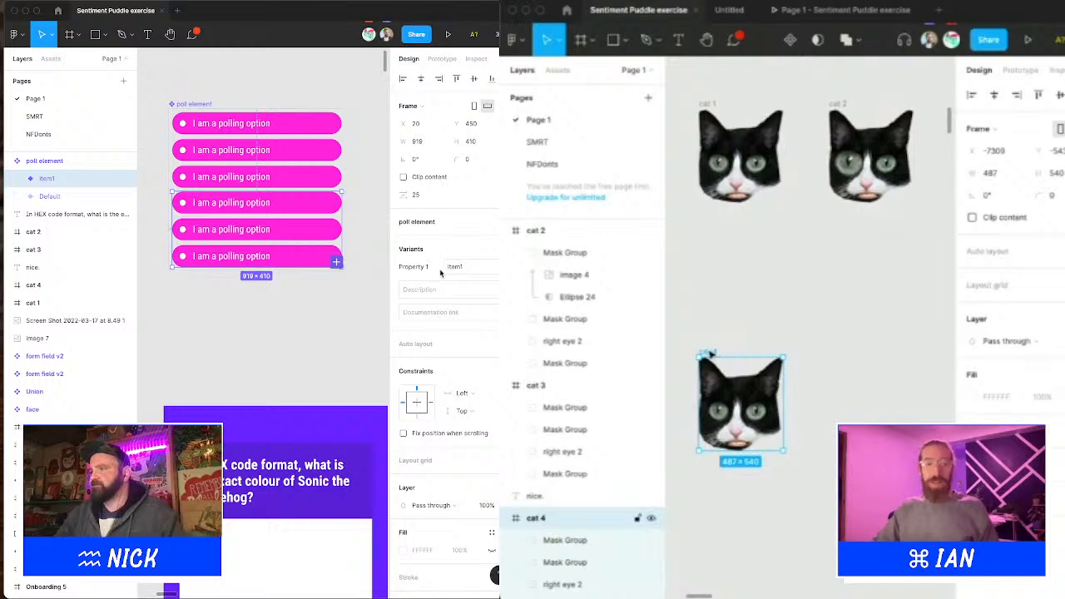
Step: Widen the active indicator of item 1 in the item1 variant to fill about two thirds of the option
{"action": "double_click", "coordinate": [199, 205]}
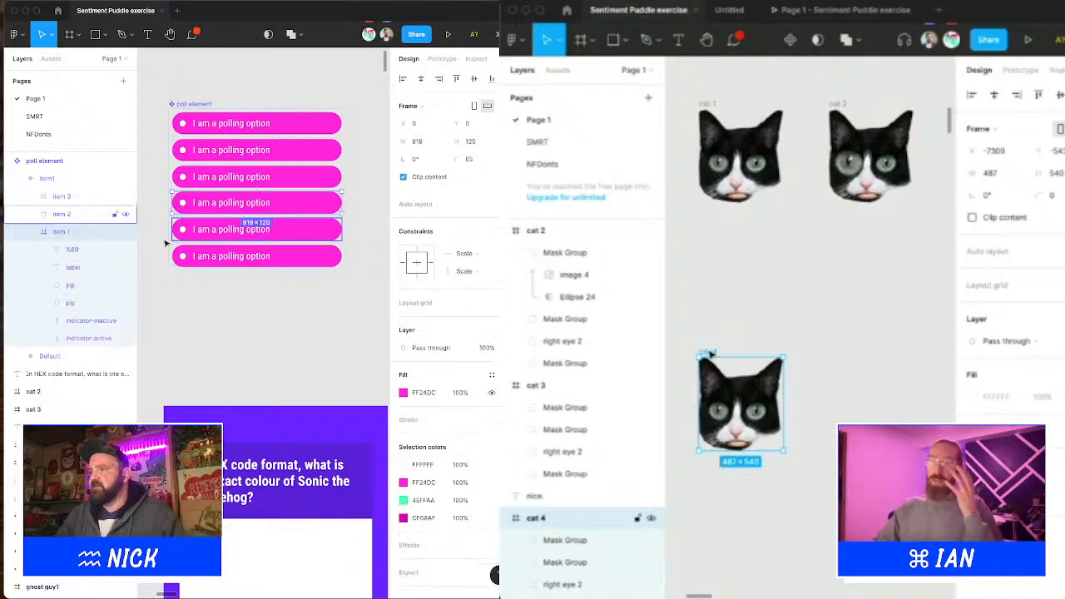
{"action": "left_click", "coordinate": [87, 339]}
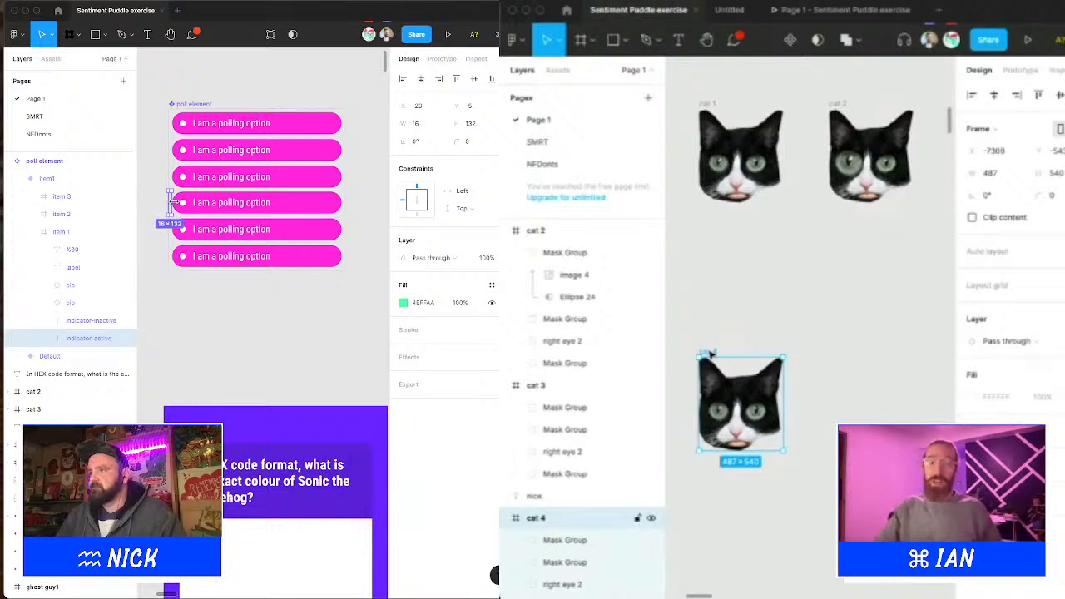
{"action": "left_click_drag", "start_coordinate": [174, 202], "coordinate": [282, 208]}
Step: Widen the inactive indicator of item 2 in the item1 variant to about 398 px
{"action": "left_click", "coordinate": [102, 321]}
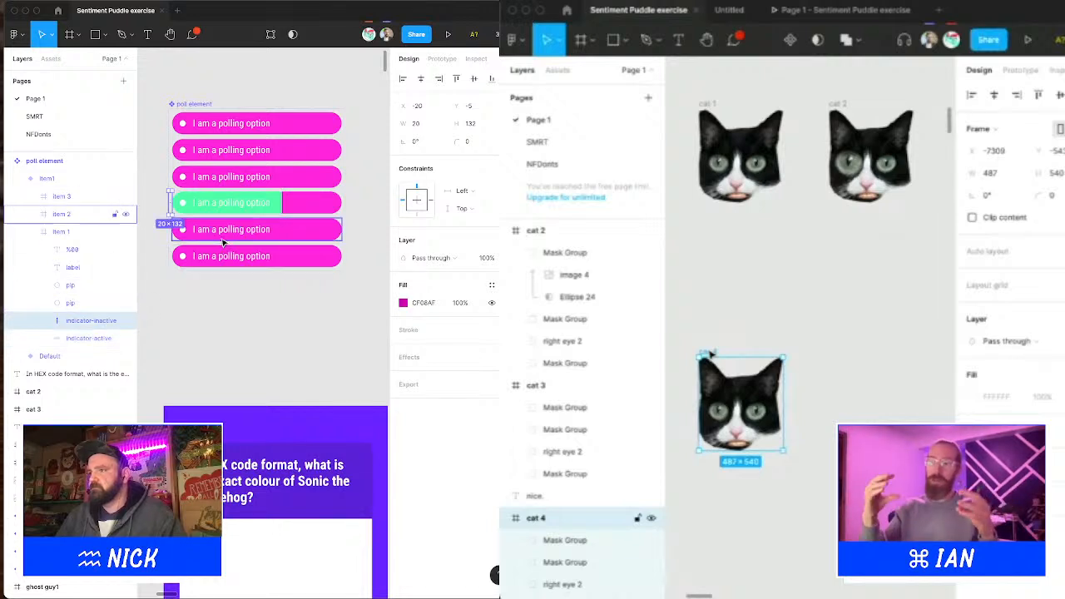
{"action": "left_click", "coordinate": [18, 215]}
{"action": "left_click", "coordinate": [31, 216]}
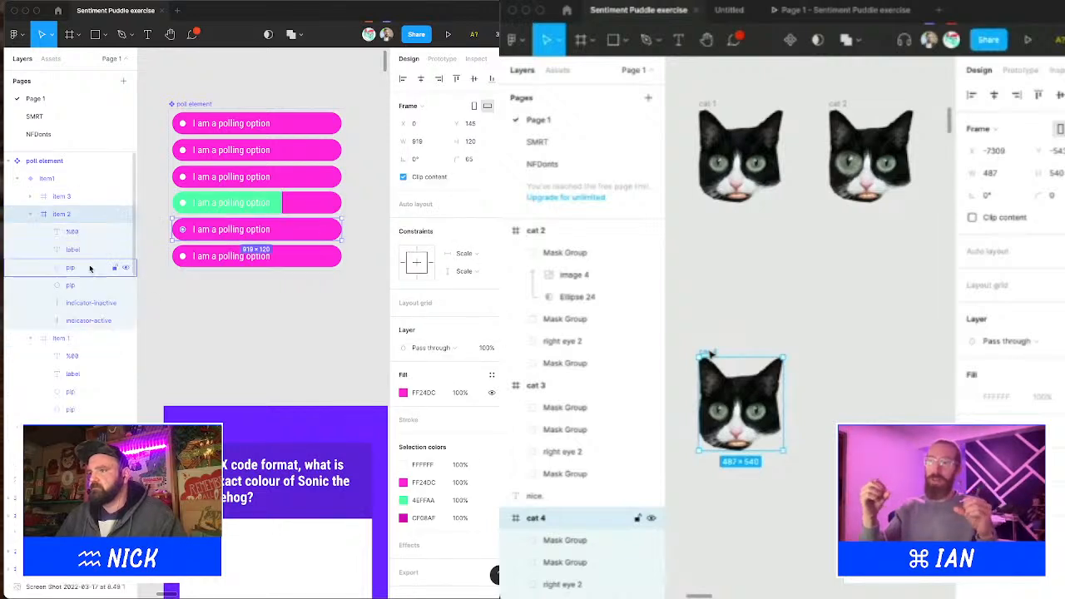
{"action": "left_click", "coordinate": [88, 309]}
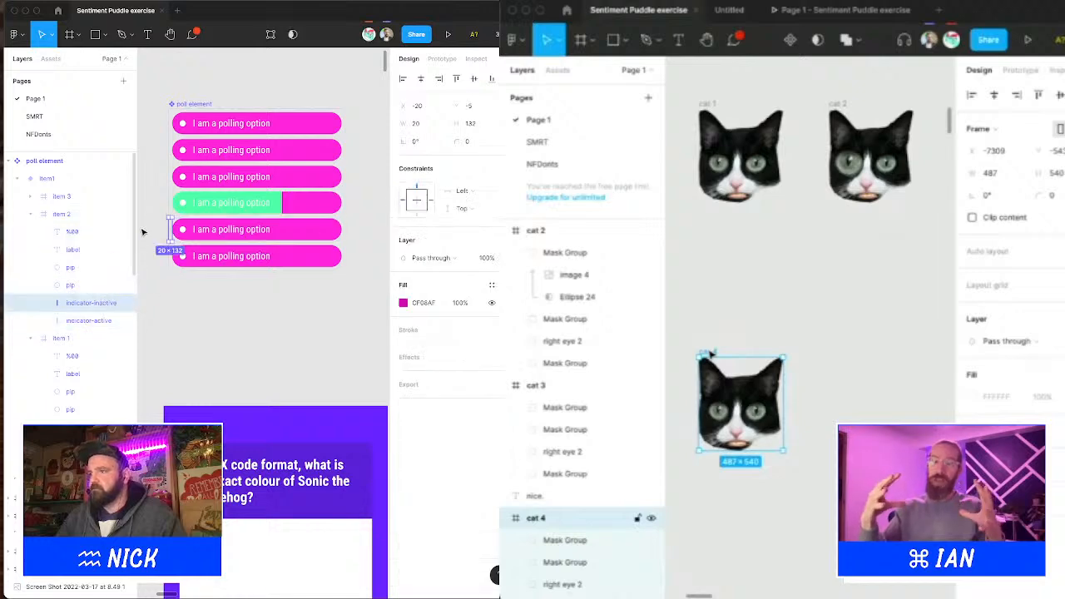
{"action": "left_click_drag", "start_coordinate": [171, 227], "coordinate": [239, 230]}
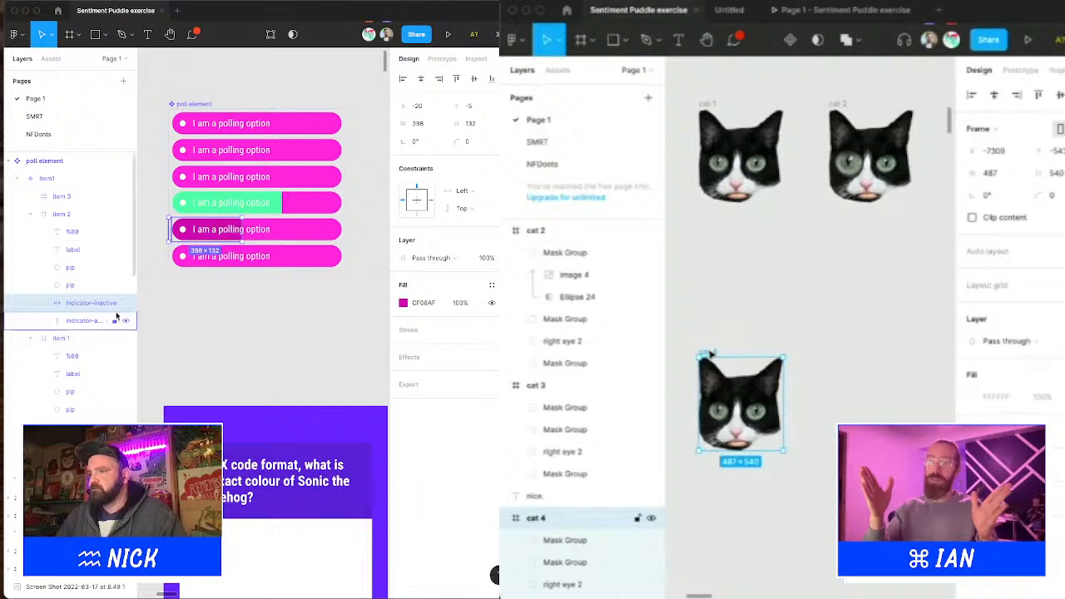
Step: Widen the inactive indicator of item 3 in the item1 variant to about 172 px
{"action": "left_click", "coordinate": [31, 198]}
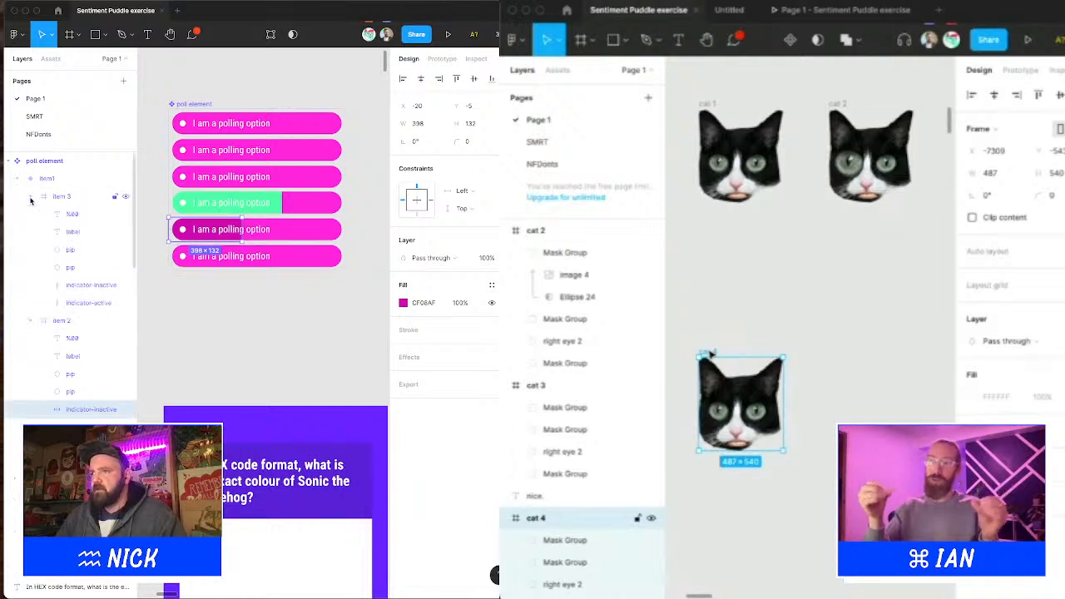
{"action": "left_click", "coordinate": [84, 304]}
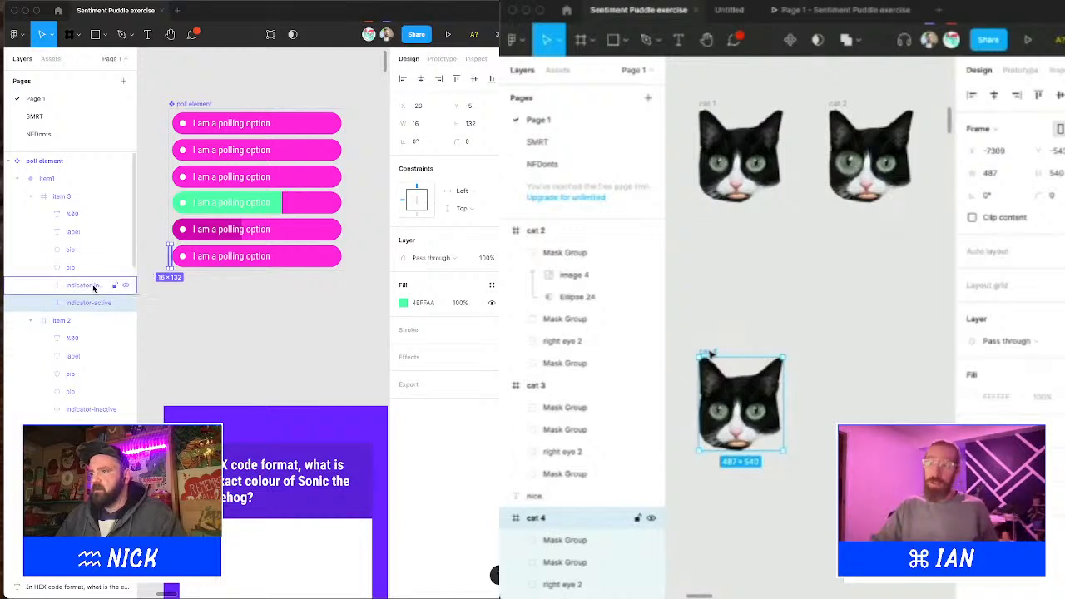
{"action": "left_click", "coordinate": [91, 284]}
{"action": "left_click_drag", "start_coordinate": [170, 254], "coordinate": [200, 257]}
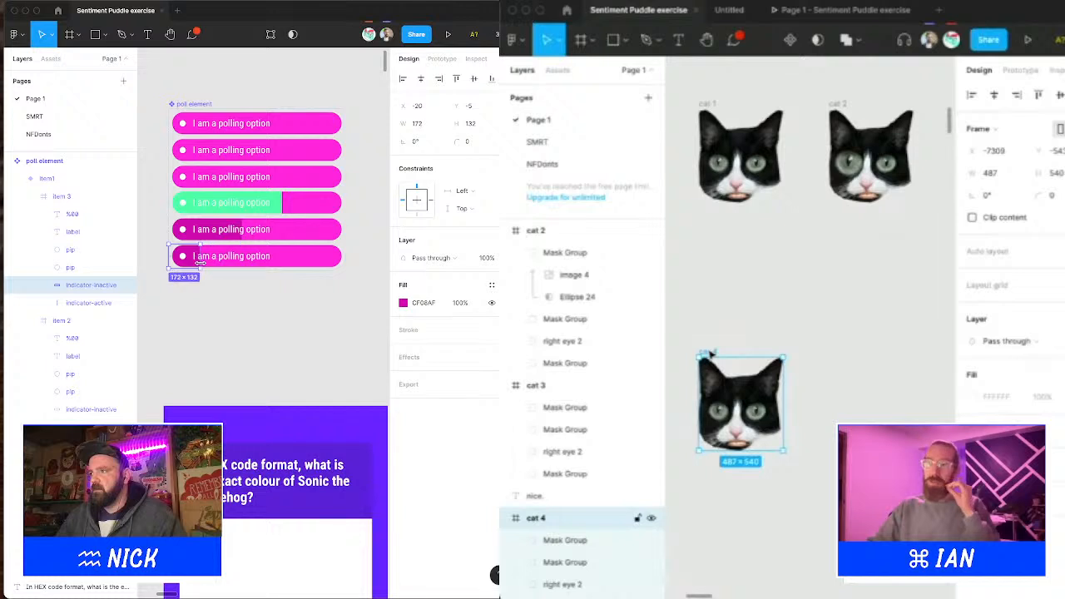
Step: Adjust the inactive indicator widths to about 458 px for item 3 and about 305 px for item 2
{"action": "left_click", "coordinate": [190, 224]}
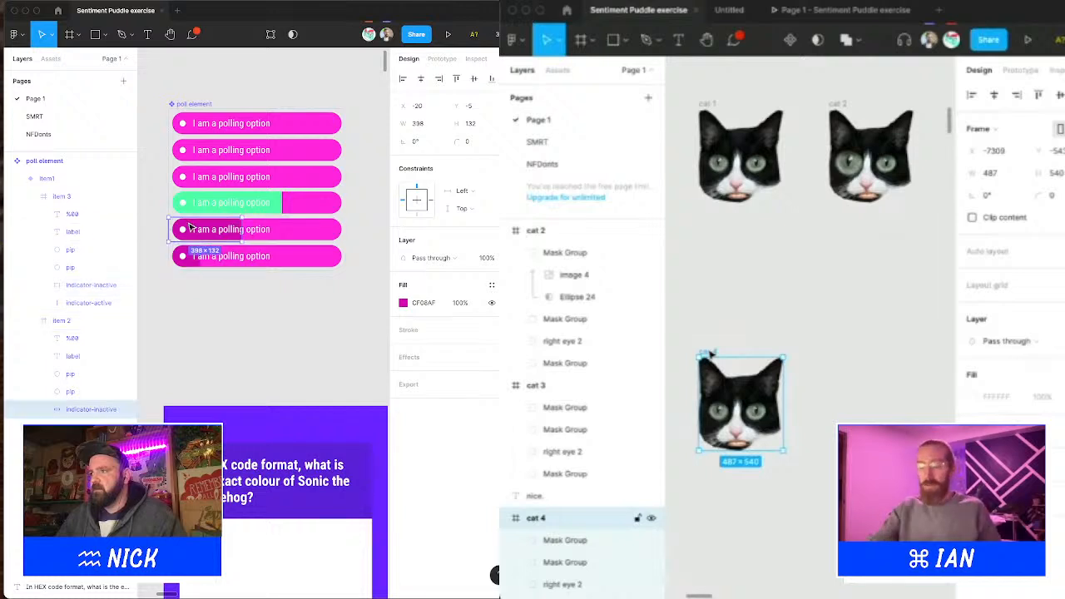
{"action": "left_click_drag", "start_coordinate": [193, 226], "coordinate": [234, 225]}
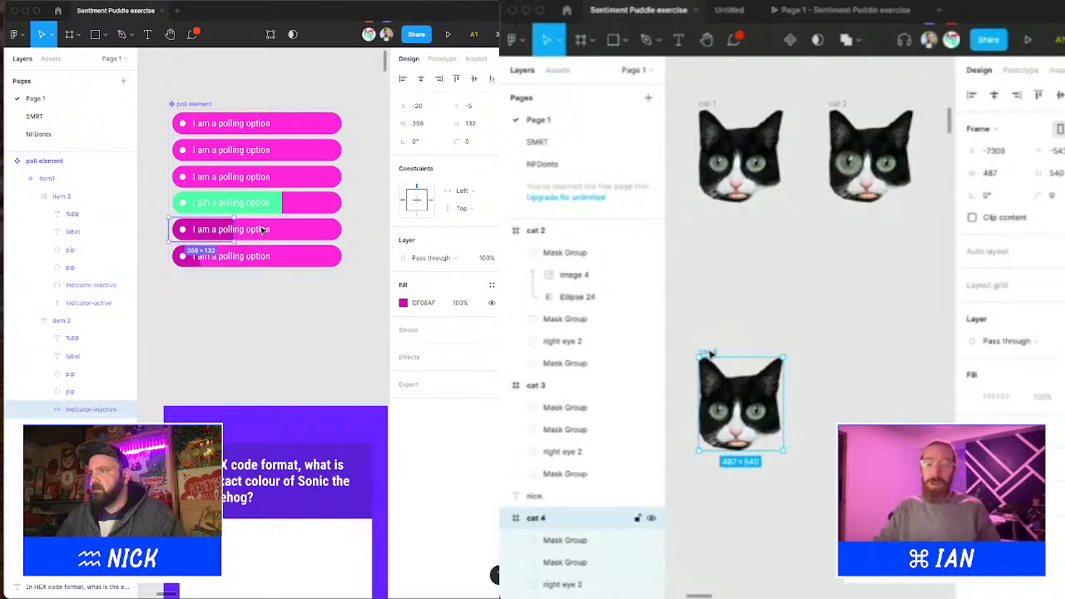
{"action": "left_click", "coordinate": [357, 287]}
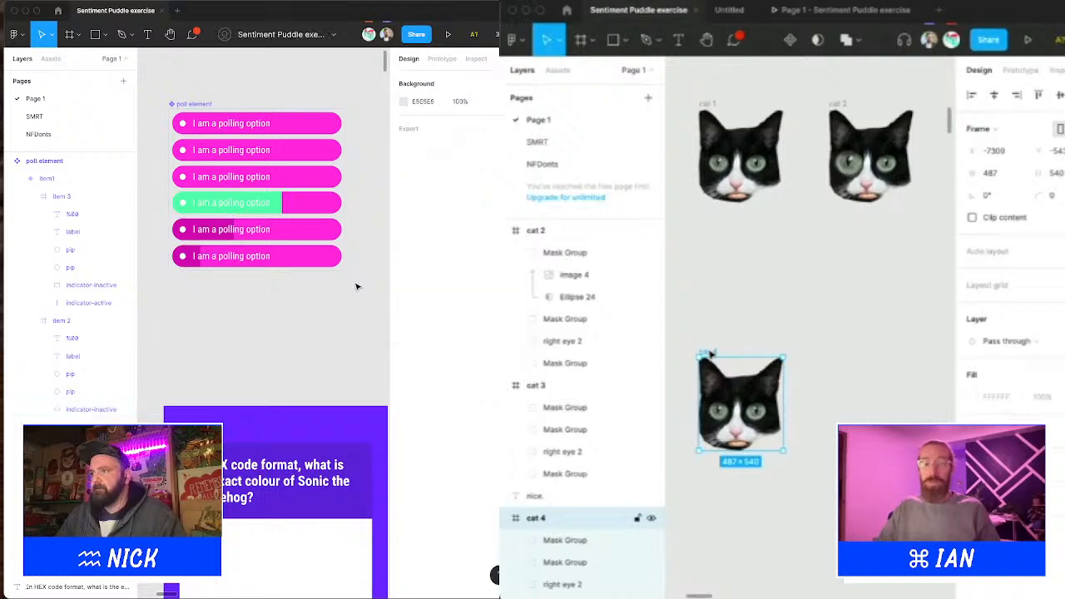
{"action": "double_click", "coordinate": [192, 259]}
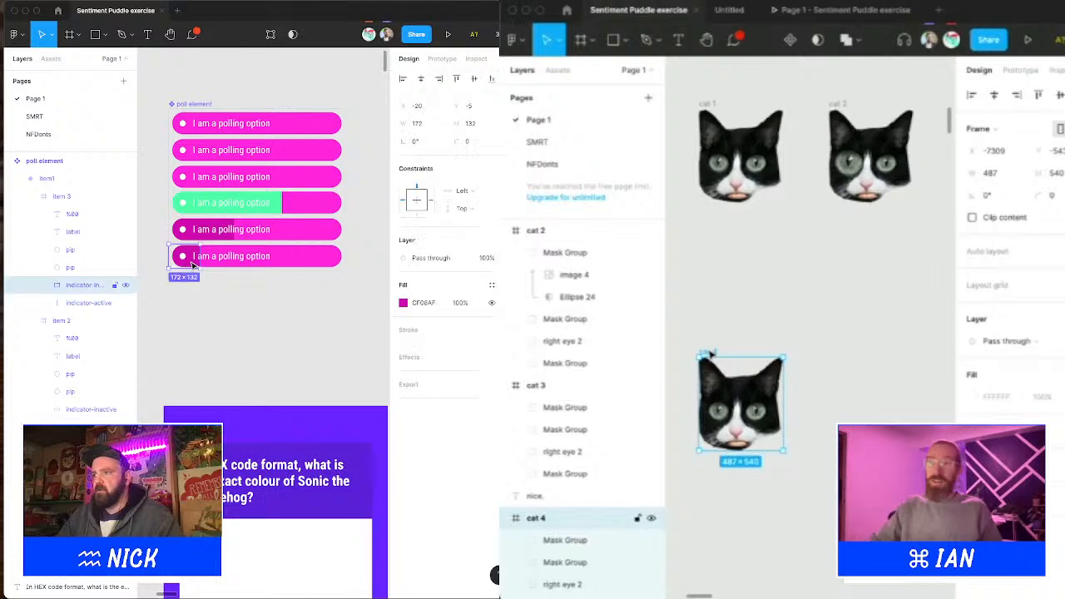
{"action": "left_click_drag", "start_coordinate": [249, 257], "coordinate": [256, 257]}
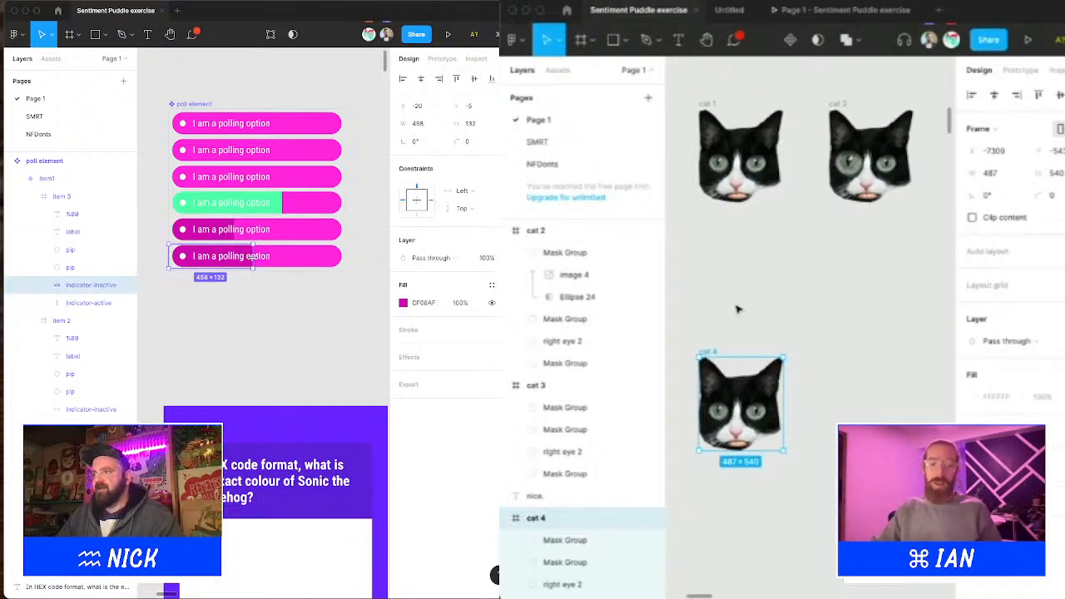
{"action": "double_click", "coordinate": [232, 227]}
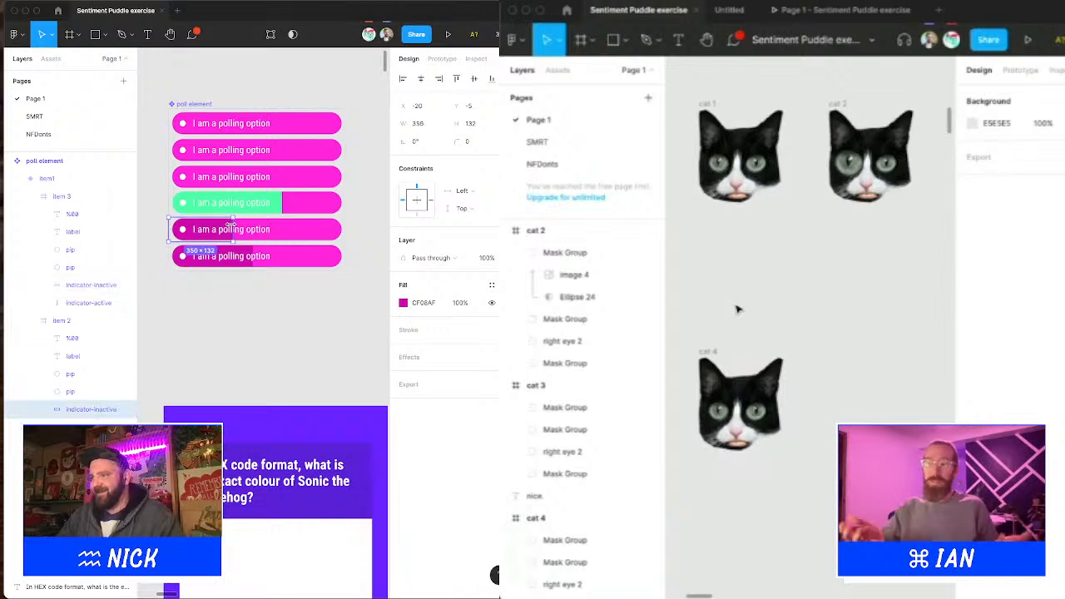
{"action": "left_click_drag", "start_coordinate": [232, 225], "coordinate": [223, 225]}
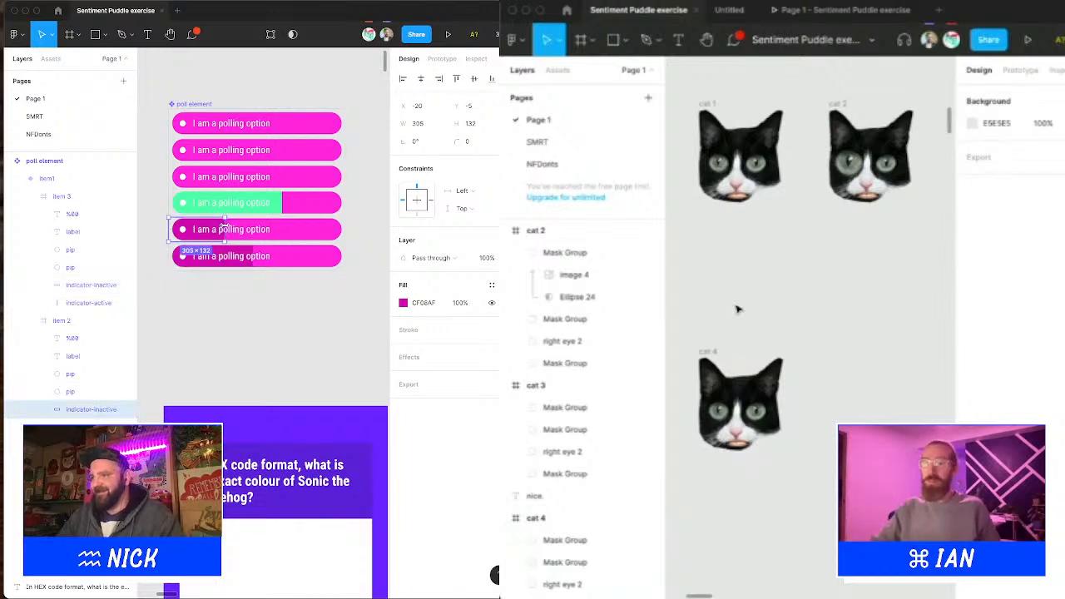
Step: Narrow the green active indicator of item 1 to about 434 px
{"action": "left_click", "coordinate": [274, 200]}
{"action": "left_click_drag", "start_coordinate": [281, 200], "coordinate": [249, 203]}
{"action": "scroll", "coordinate": [703, 325], "scroll_direction": "left", "scroll_amount": 3}
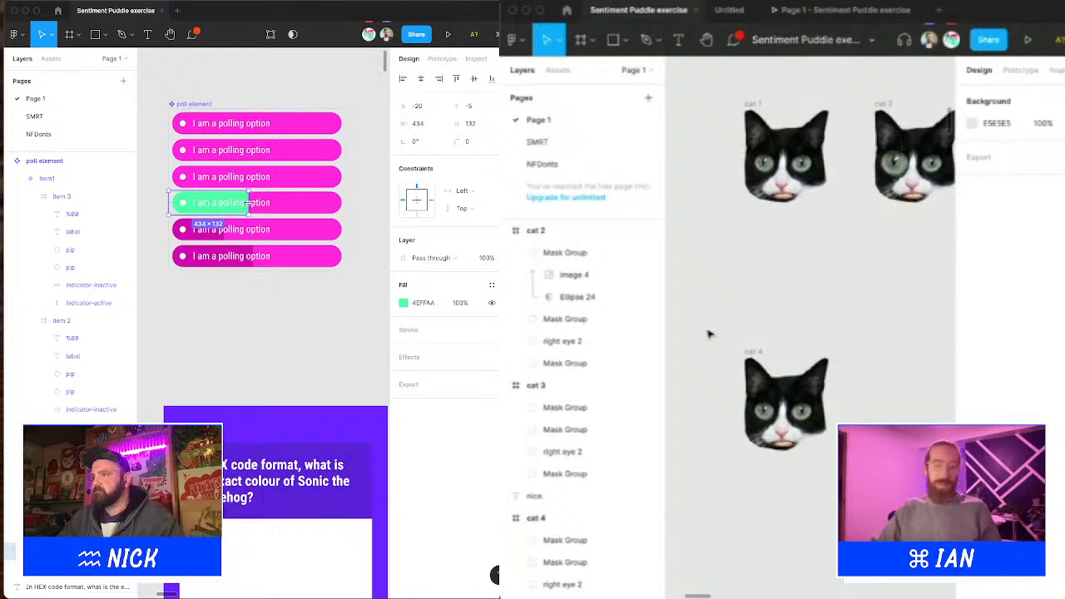
{"action": "left_click", "coordinate": [361, 226]}
Step: Duplicate the cat 4 frame beside the original, beneath cat 2
{"action": "left_click", "coordinate": [752, 354]}
{"action": "scroll", "coordinate": [782, 302], "scroll_direction": "right", "scroll_amount": 1}
{"action": "scroll", "coordinate": [782, 303], "scroll_direction": "right", "scroll_amount": 2}
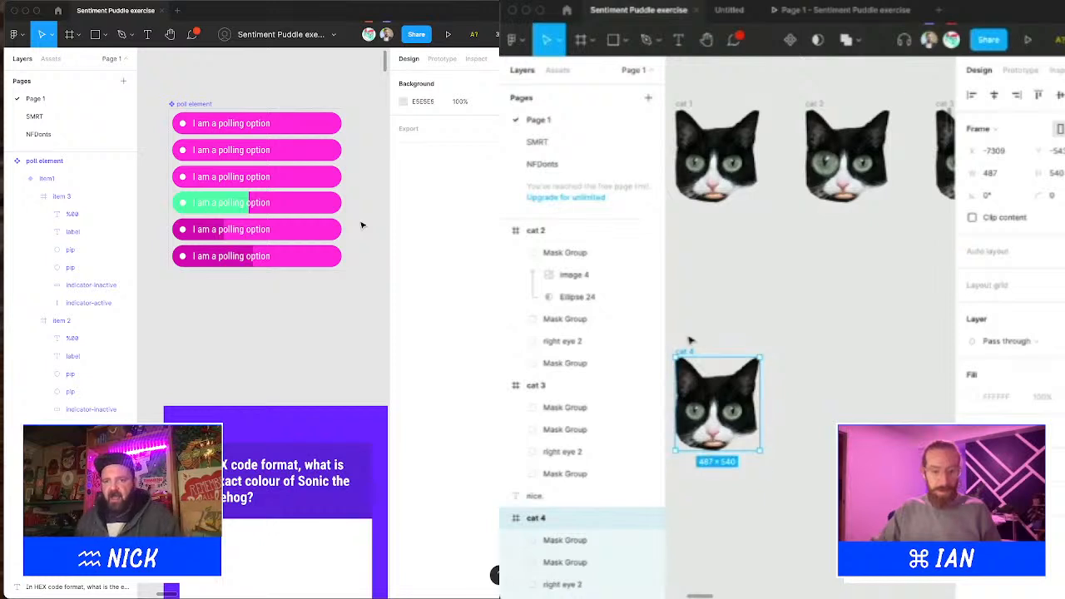
{"action": "left_click_drag", "start_coordinate": [682, 356], "coordinate": [811, 351]}
{"action": "scroll", "coordinate": [812, 354], "scroll_direction": "up", "scroll_amount": 5}
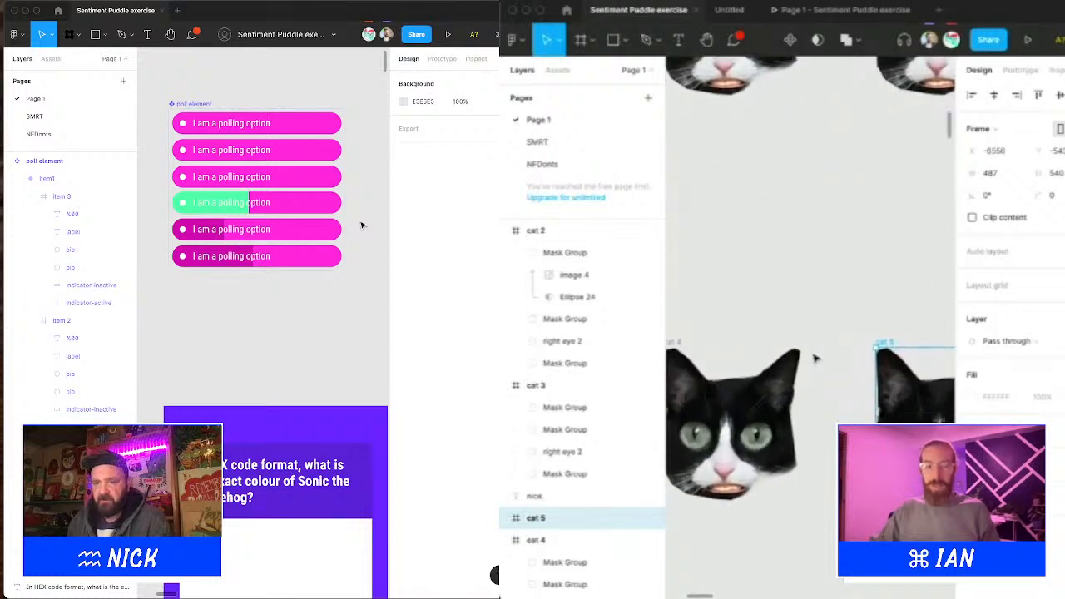
{"action": "scroll", "coordinate": [816, 358], "scroll_direction": "down", "scroll_amount": 3}
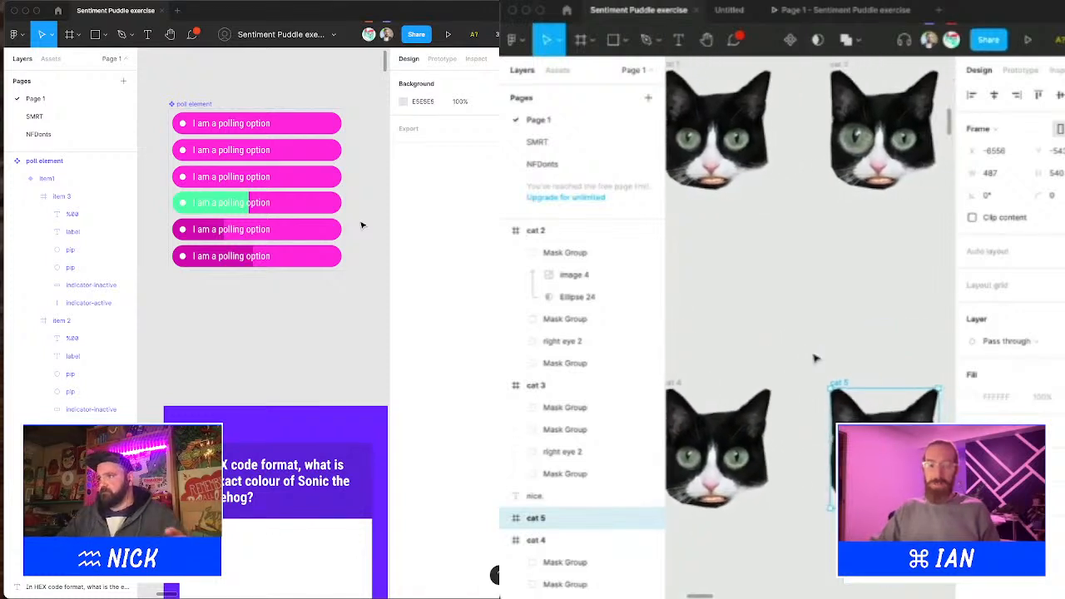
Step: Make the shared fill of the item 2 and item 3 inactive indicators slightly darker and more saturated
{"action": "left_click", "coordinate": [233, 215]}
{"action": "left_click", "coordinate": [257, 204]}
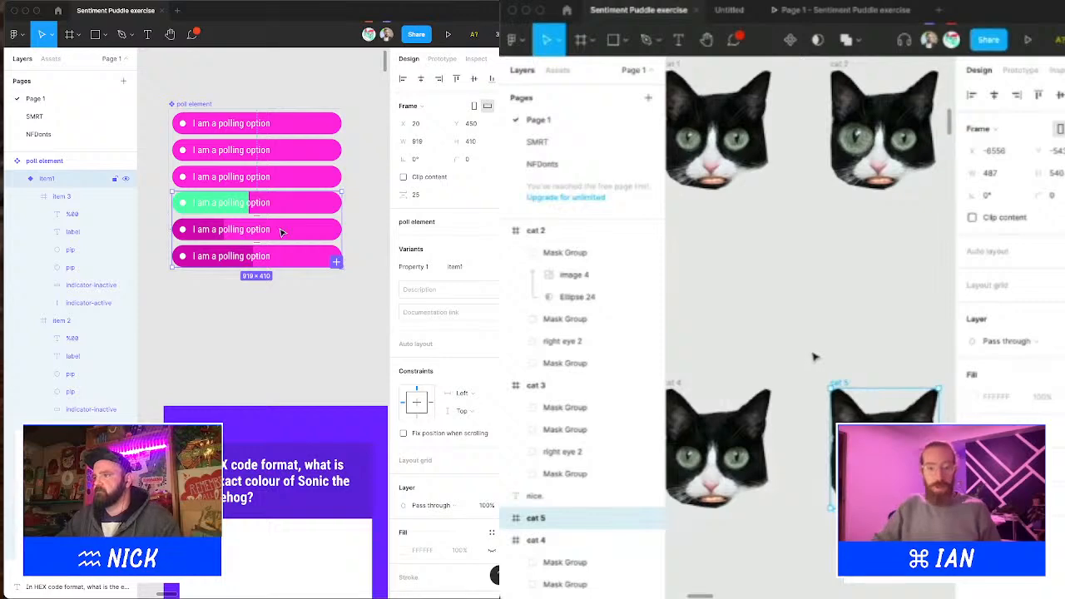
{"action": "scroll", "coordinate": [815, 356], "scroll_direction": "down", "scroll_amount": 1}
{"action": "scroll", "coordinate": [812, 356], "scroll_direction": "right", "scroll_amount": 2}
{"action": "left_click", "coordinate": [192, 259], "text": "super"}
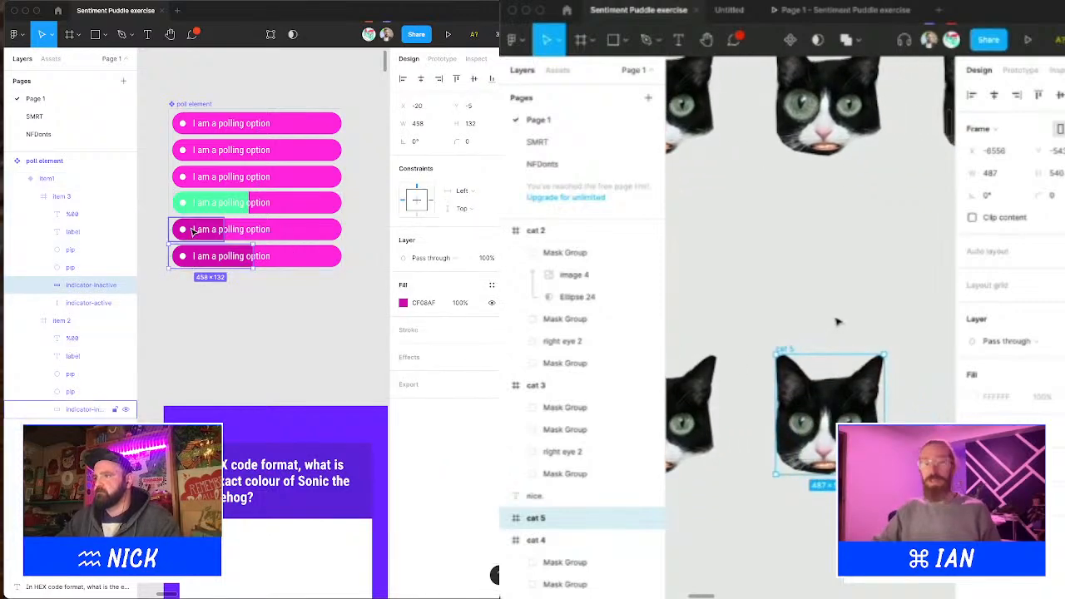
{"action": "left_click", "coordinate": [193, 231], "text": "shift+super"}
{"action": "scroll", "coordinate": [838, 321], "scroll_direction": "left", "scroll_amount": 2}
{"action": "left_click", "coordinate": [404, 304]}
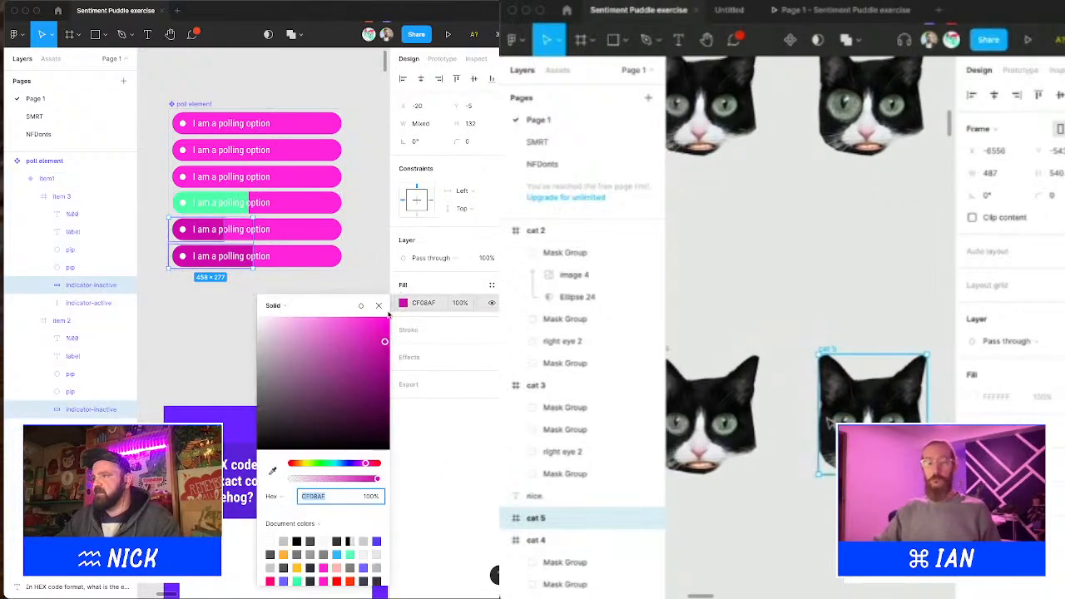
{"action": "scroll", "coordinate": [830, 422], "scroll_direction": "left", "scroll_amount": 2}
{"action": "left_click_drag", "start_coordinate": [384, 342], "coordinate": [390, 347]}
{"action": "scroll", "coordinate": [780, 465], "scroll_direction": "up", "scroll_amount": 4}
{"action": "scroll", "coordinate": [781, 465], "scroll_direction": "up", "scroll_amount": 3}
{"action": "left_click", "coordinate": [380, 306]}
Step: Try to stretch the mouth group on cat 4 slightly upward, and undo the change
{"action": "left_click", "coordinate": [796, 473]}
{"action": "left_click", "coordinate": [371, 307]}
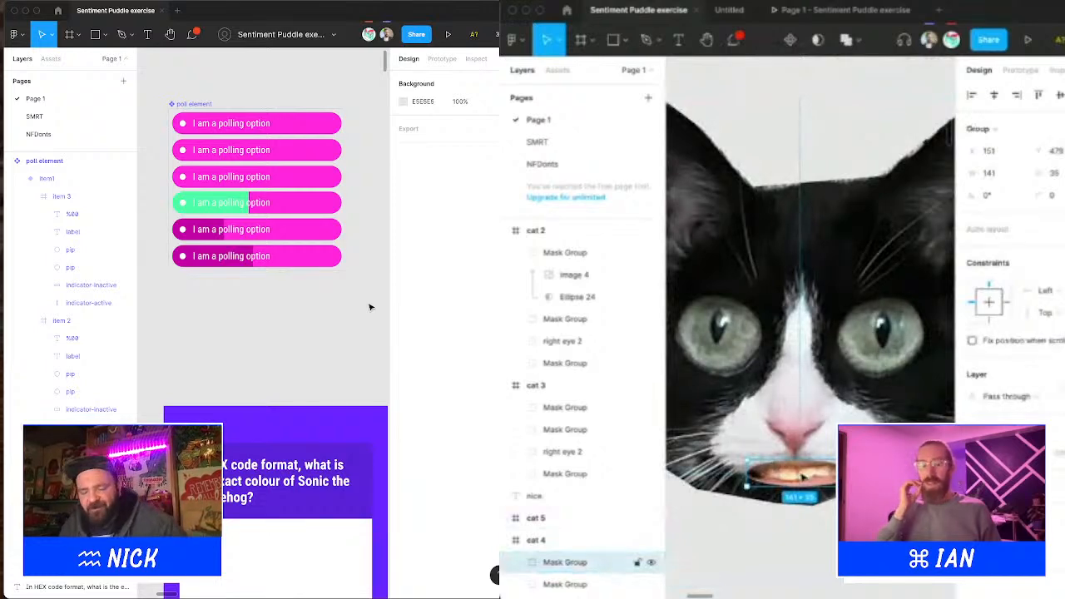
{"action": "scroll", "coordinate": [803, 475], "scroll_direction": "up", "scroll_amount": 2}
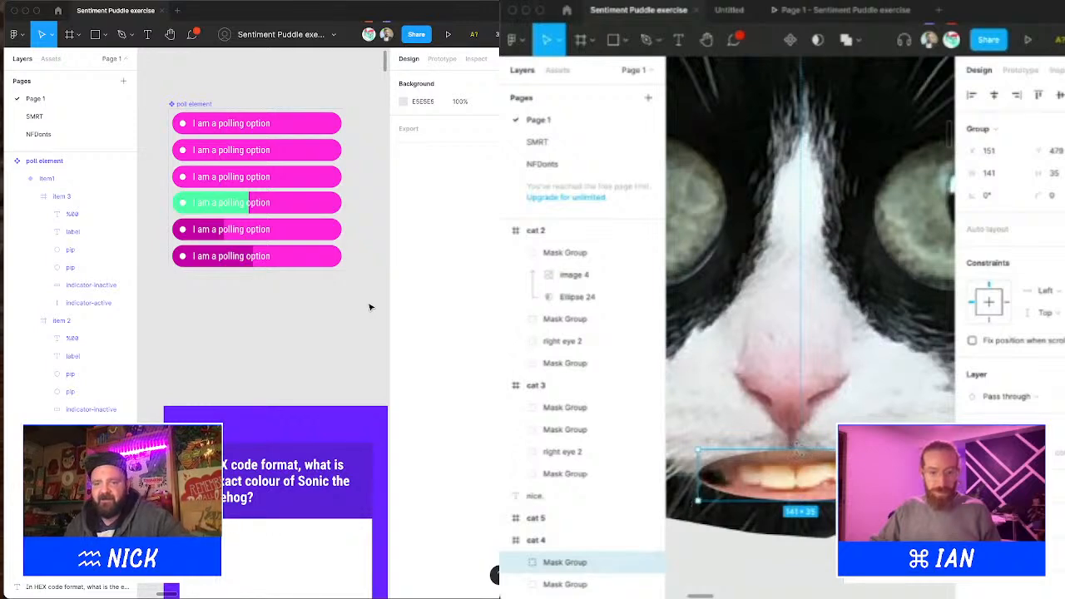
{"action": "mouse_move", "coordinate": [796, 450]}
{"action": "left_mouse_down"}
{"action": "mouse_move", "coordinate": [797, 438]}
{"action": "mouse_move", "coordinate": [801, 445]}
{"action": "left_mouse_up"}
{"action": "key", "text": "super+z"}
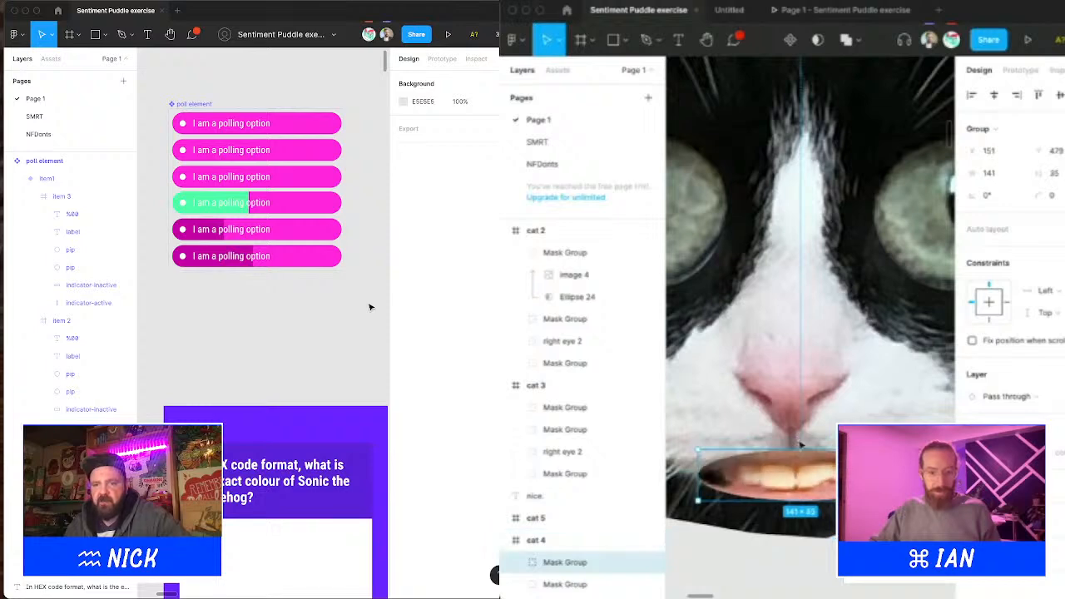
Step: Select the Ellipse 24 mask shape inside the mouth group of cat 4
{"action": "double_click", "coordinate": [800, 467]}
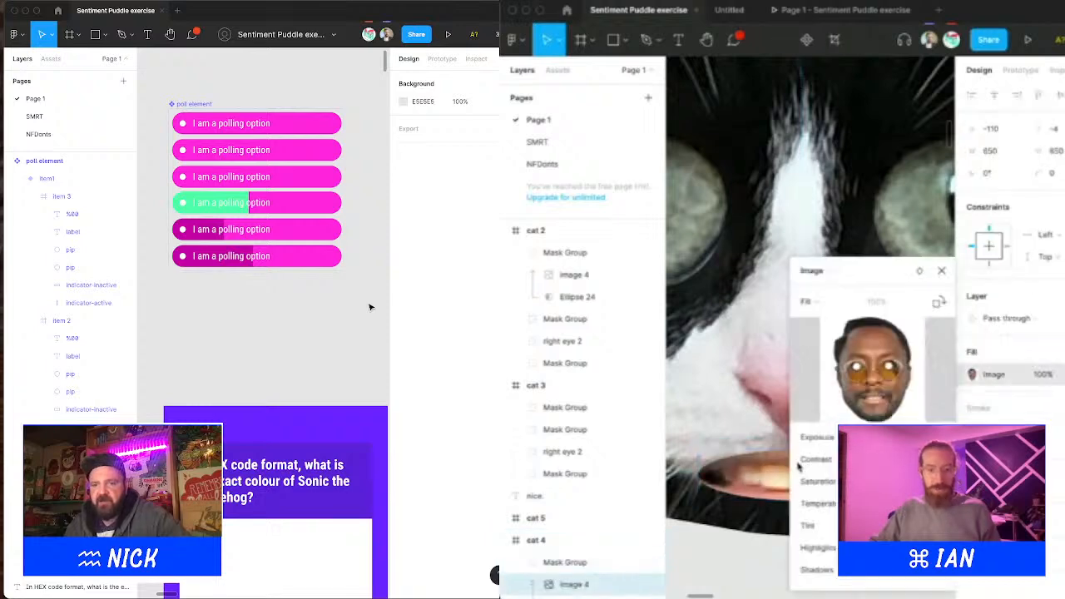
{"action": "left_click", "coordinate": [769, 470]}
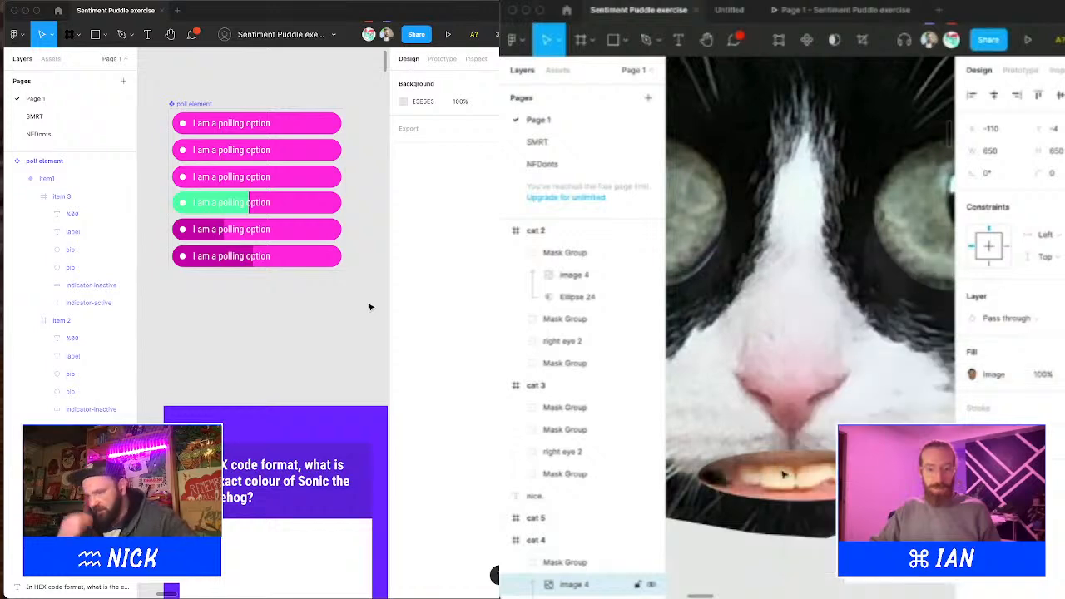
{"action": "double_click", "coordinate": [840, 474]}
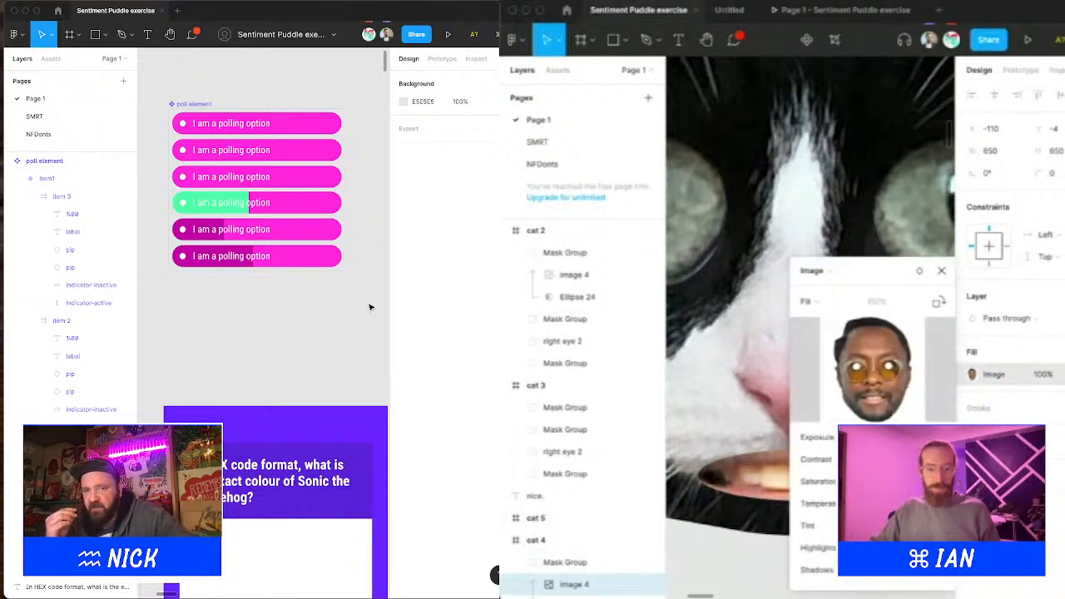
{"action": "scroll", "coordinate": [582, 532], "scroll_direction": "down", "scroll_amount": 2}
{"action": "left_click", "coordinate": [574, 549]}
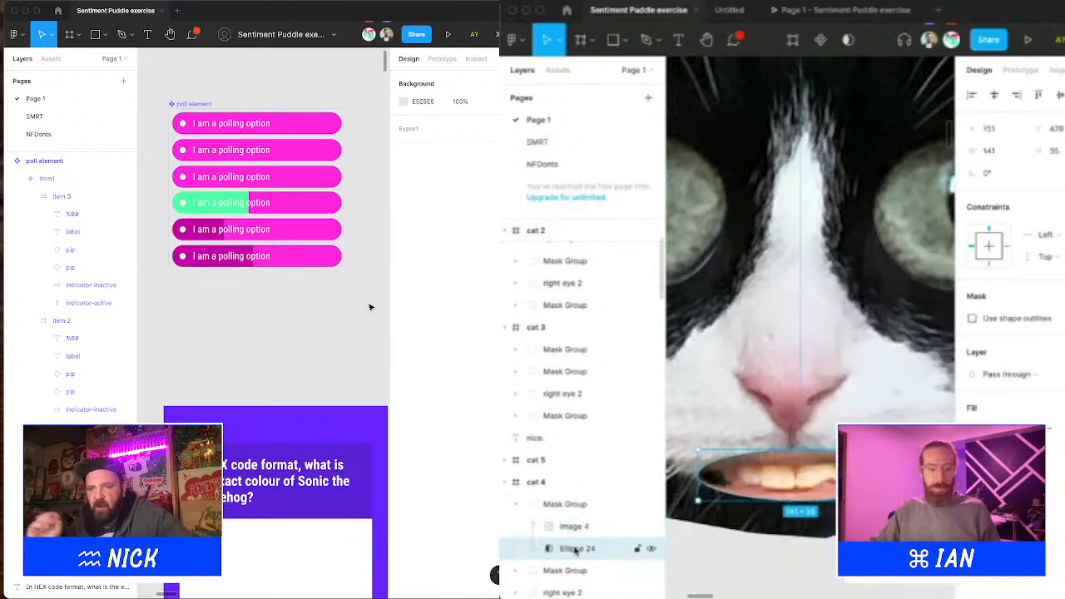
{"action": "left_click_drag", "start_coordinate": [927, 444], "coordinate": [904, 449]}
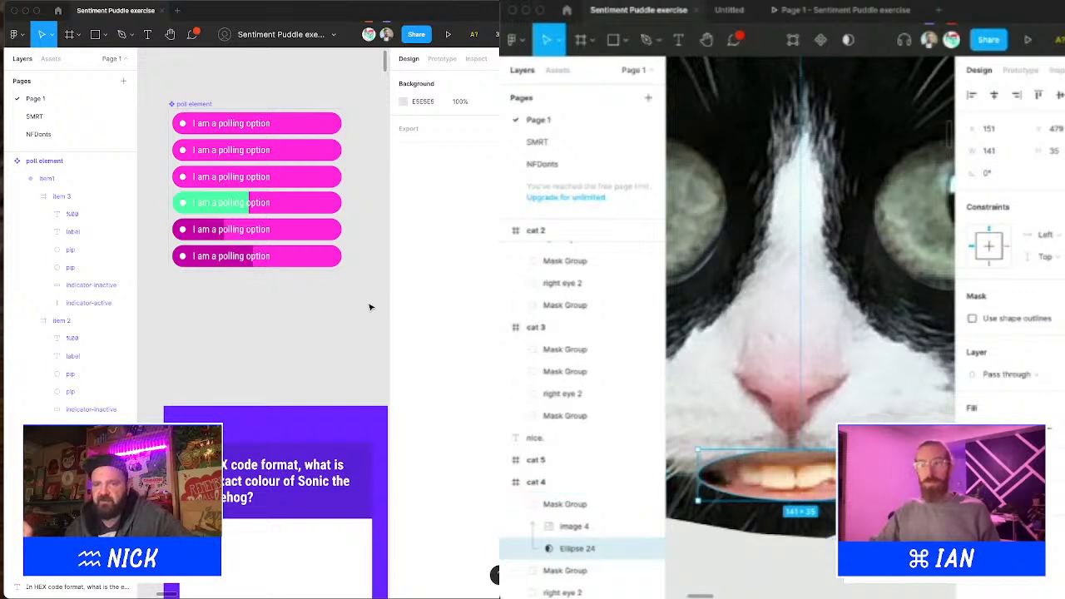
{"action": "scroll", "coordinate": [948, 395], "scroll_direction": "down", "scroll_amount": 1}
{"action": "scroll", "coordinate": [947, 395], "scroll_direction": "down", "scroll_amount": 1}
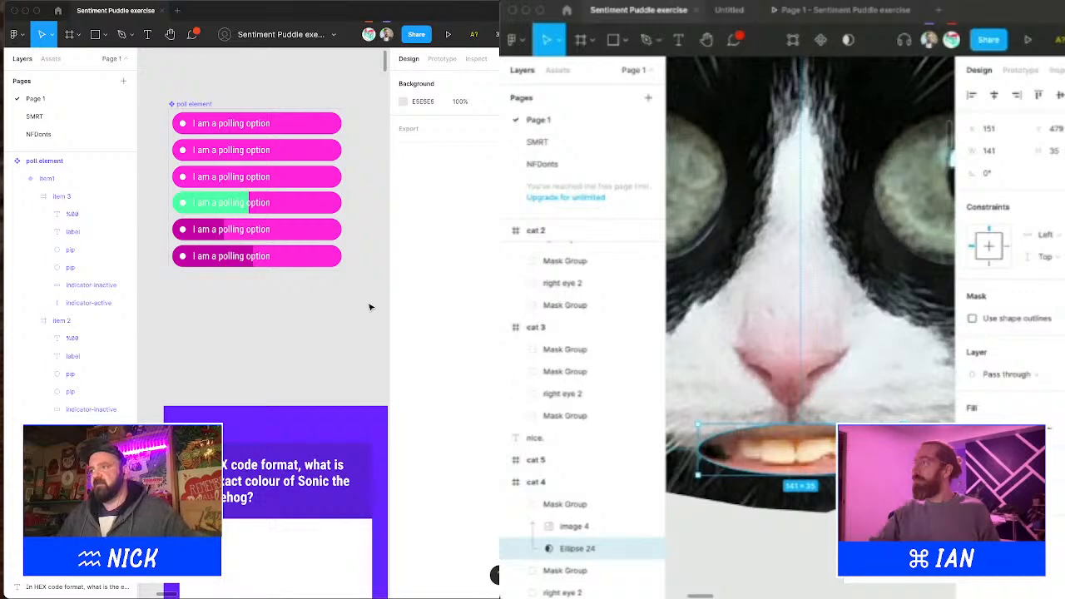
Step: Add a variant copied from item1, then set its first option's inactive indicator to about 434 px wide and its active one to 20 px
{"action": "left_click", "coordinate": [266, 211]}
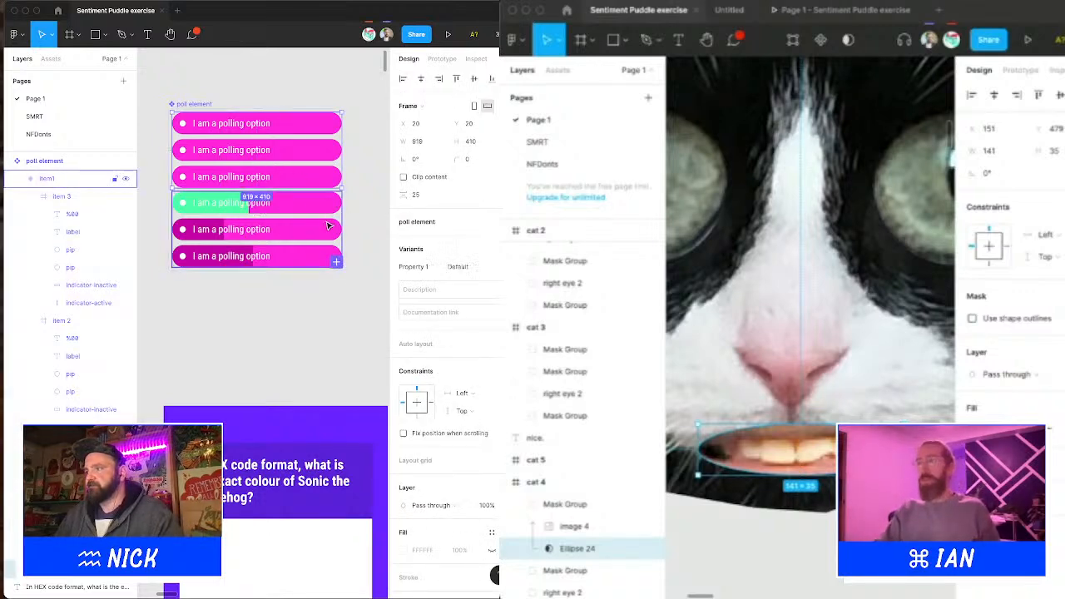
{"action": "left_click", "coordinate": [335, 263]}
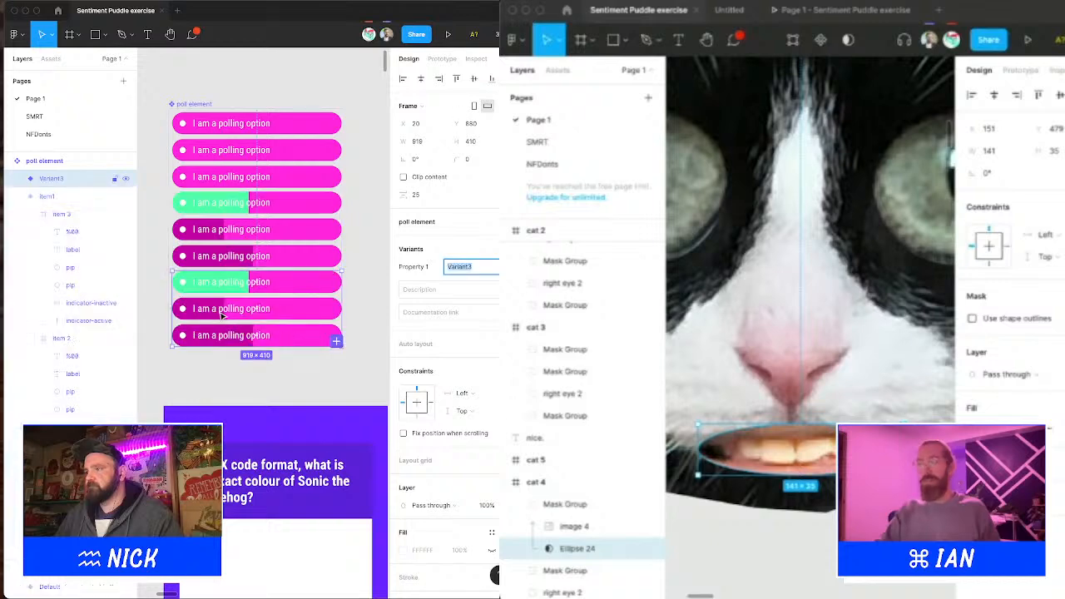
{"action": "left_click", "coordinate": [190, 281], "text": "super"}
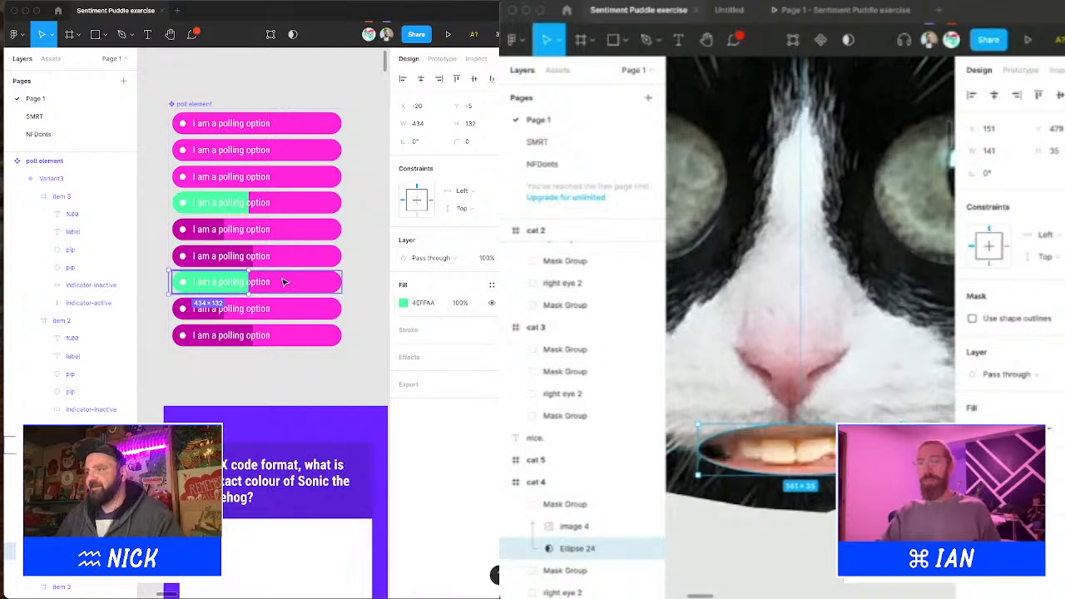
{"action": "left_click", "coordinate": [170, 283], "text": "super"}
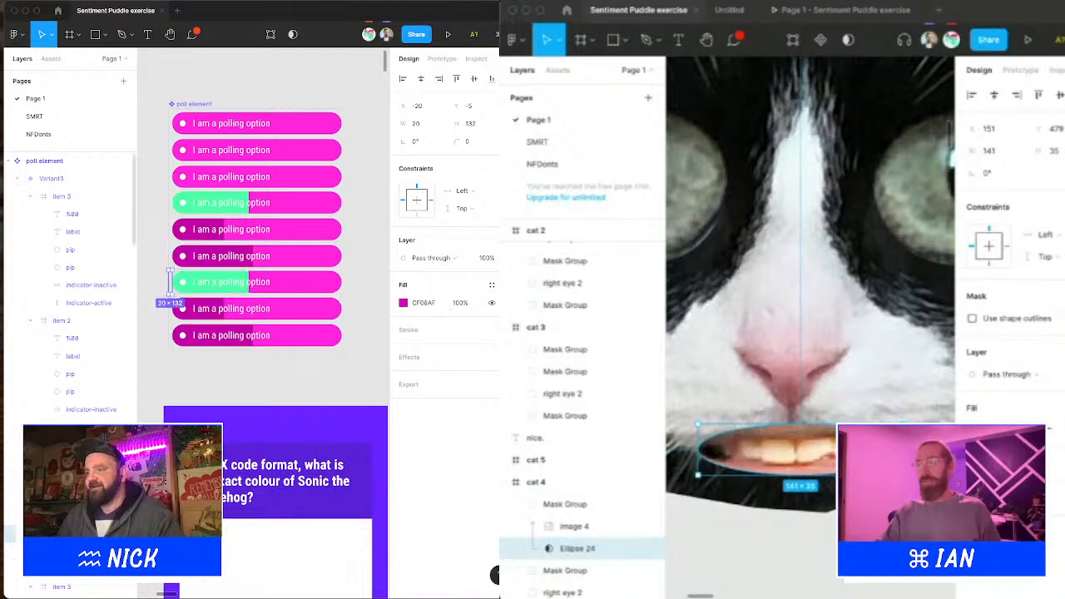
{"action": "left_click_drag", "start_coordinate": [175, 281], "coordinate": [248, 281]}
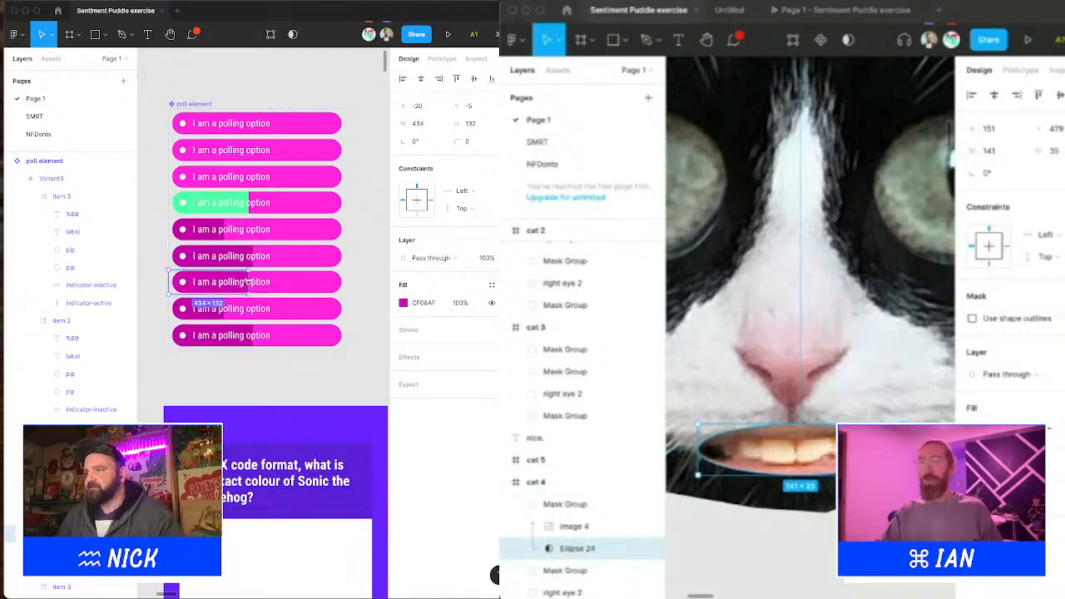
{"action": "left_click", "coordinate": [88, 550]}
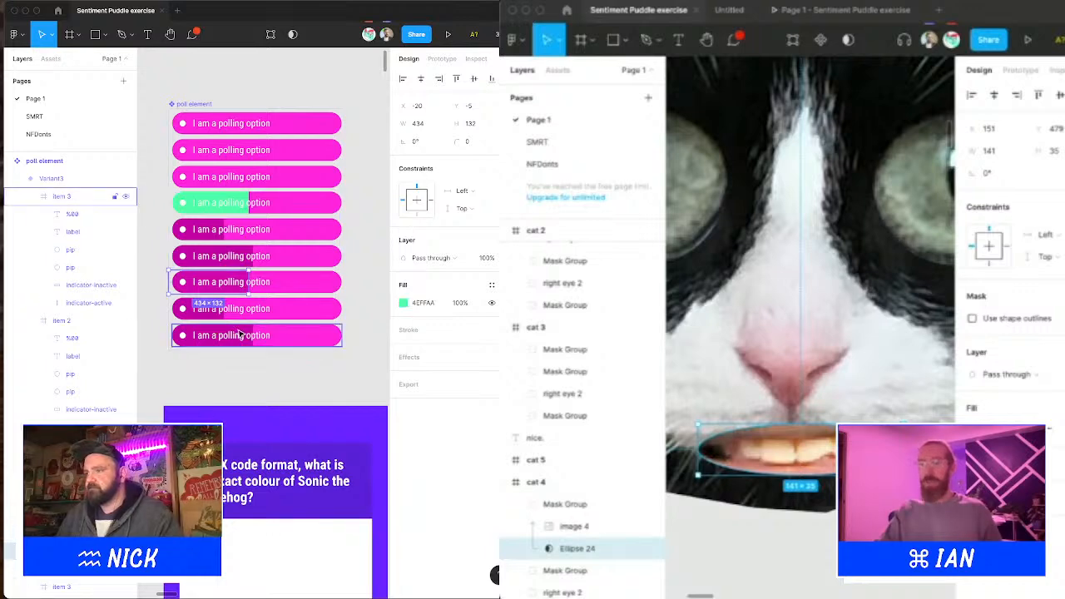
{"action": "left_click_drag", "start_coordinate": [247, 281], "coordinate": [170, 276]}
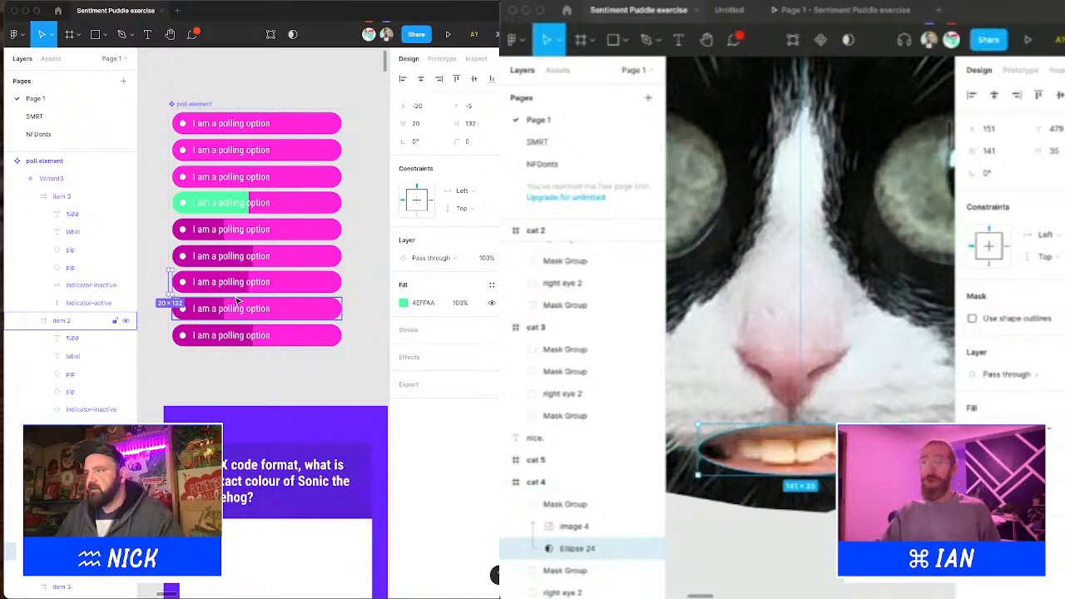
Step: In the new variant's second option, make the active indicator about 301 px wide and narrow the inactive indicator to 20 px
{"action": "left_click", "coordinate": [207, 310]}
{"action": "left_click", "coordinate": [208, 309]}
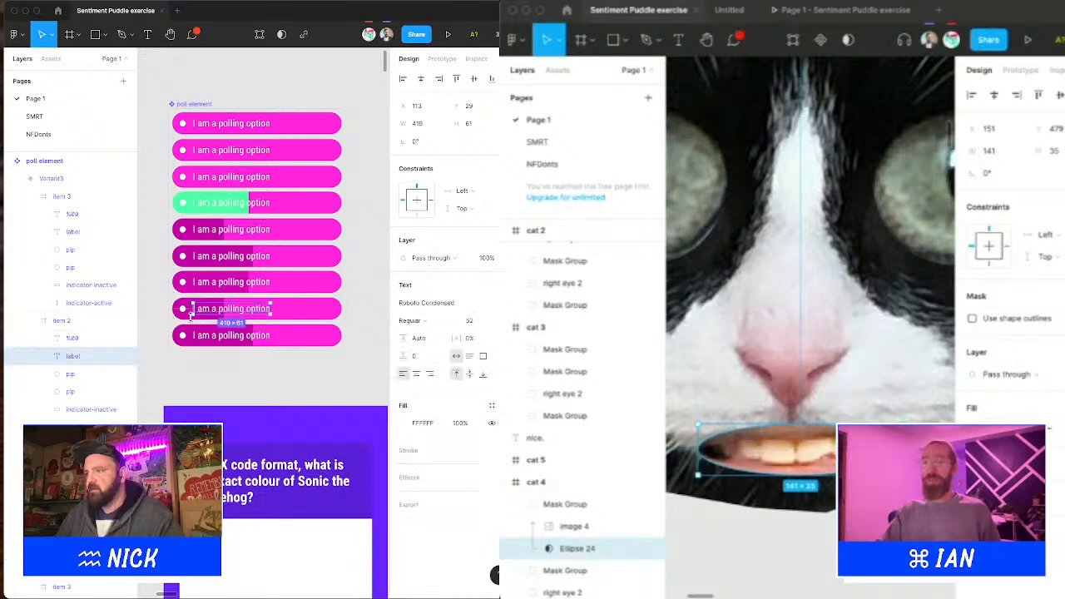
{"action": "left_click", "coordinate": [184, 318]}
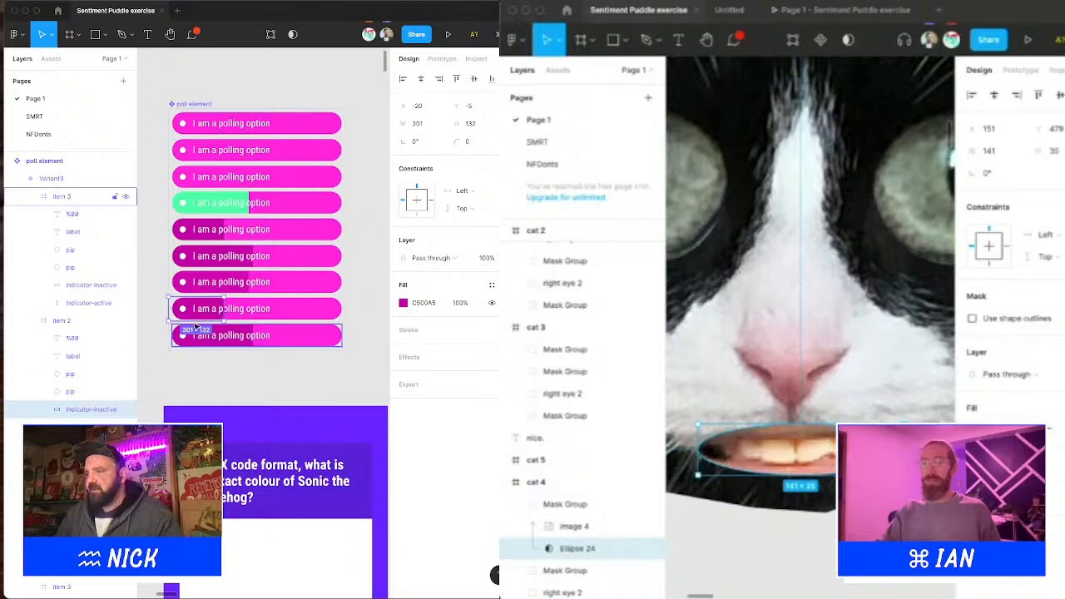
{"action": "key", "text": "Tab"}
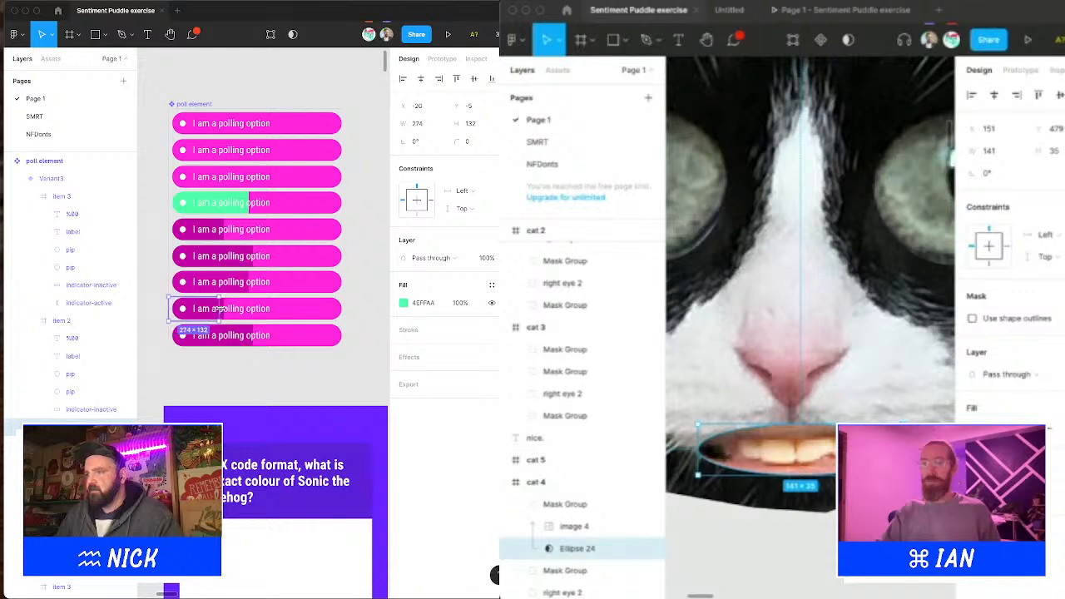
{"action": "left_click", "coordinate": [101, 409]}
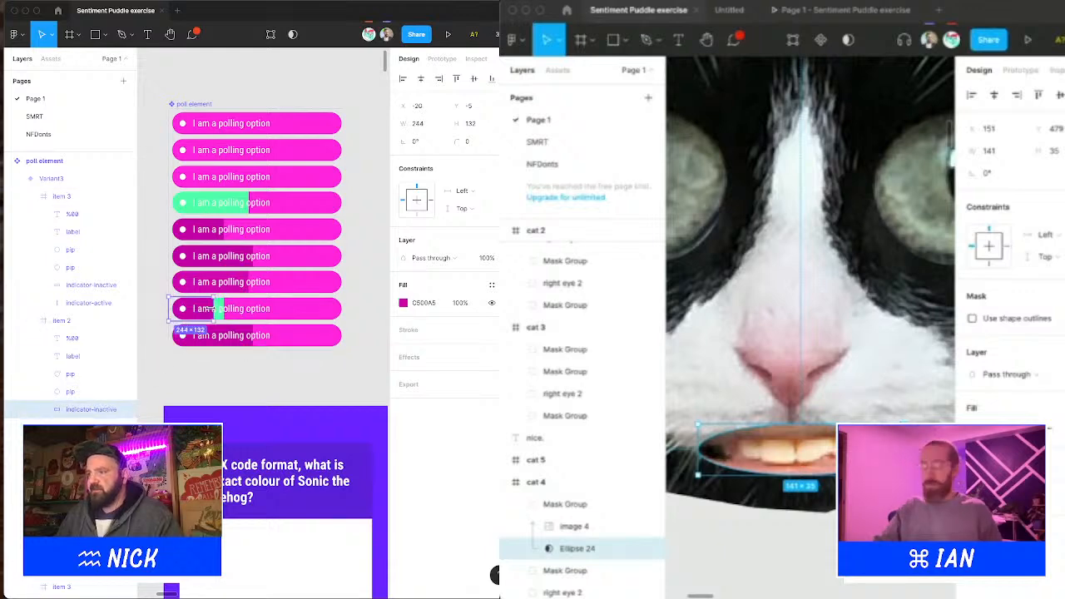
{"action": "left_click_drag", "start_coordinate": [211, 309], "coordinate": [172, 309]}
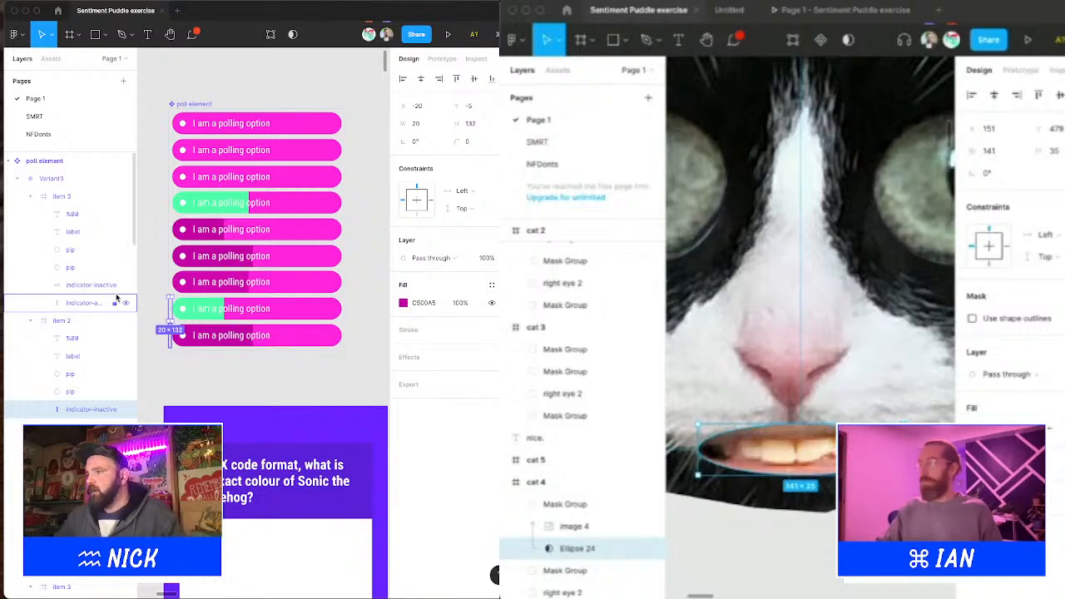
{"action": "left_click", "coordinate": [368, 305]}
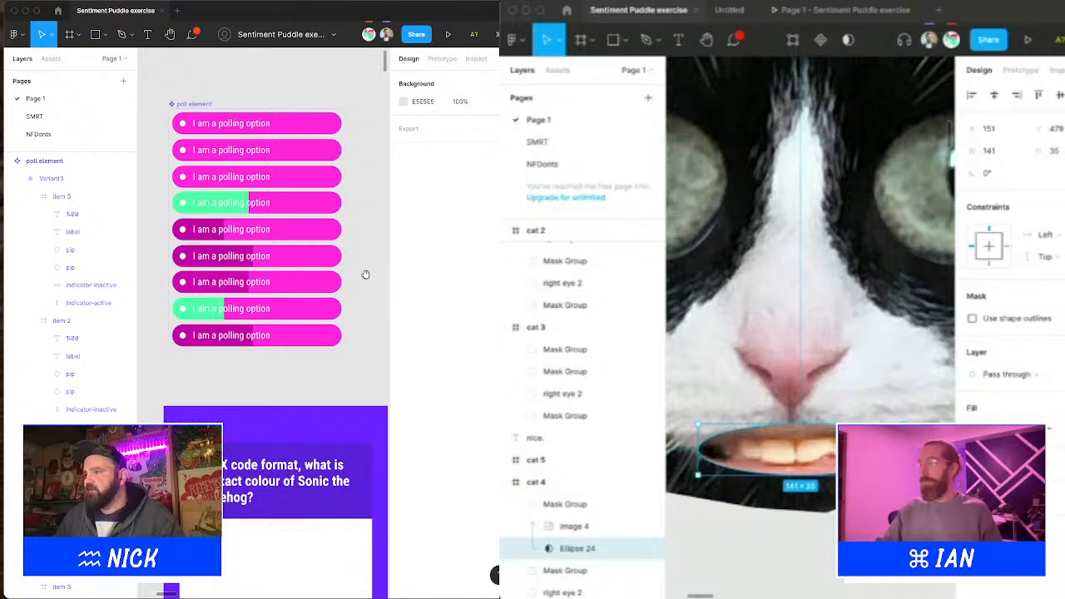
Step: Extend the poll element component set downward to a height of about 2396 px
{"action": "left_click_drag", "start_coordinate": [365, 275], "coordinate": [380, 290]}
{"action": "left_click", "coordinate": [311, 271]}
{"action": "key", "text": "z"}
{"action": "left_click", "coordinate": [334, 301], "text": "alt"}
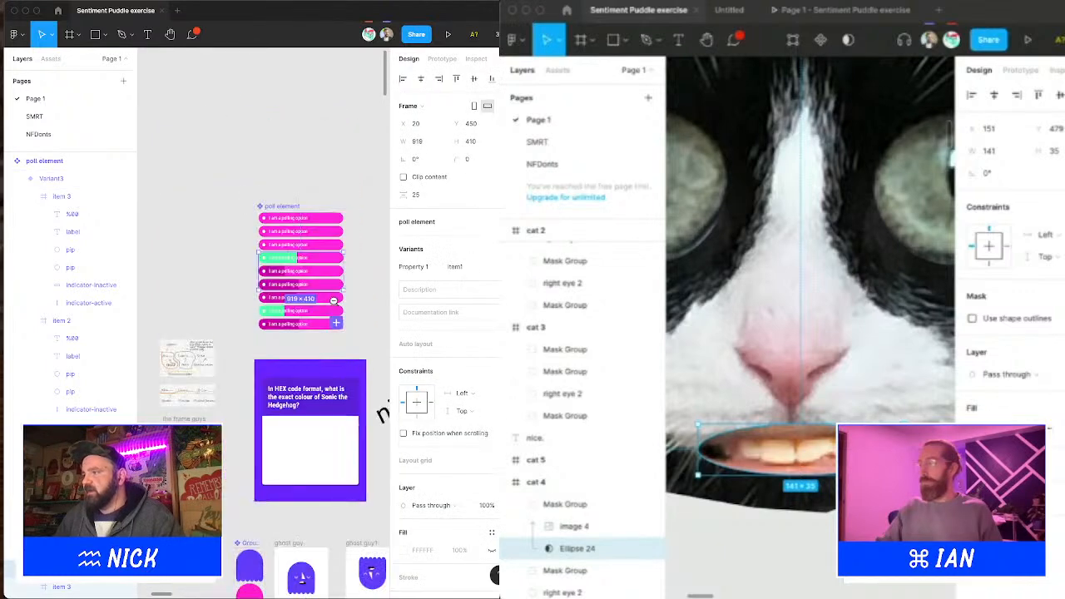
{"action": "scroll", "coordinate": [332, 296], "scroll_direction": "right", "scroll_amount": 1}
{"action": "left_click_drag", "start_coordinate": [245, 213], "coordinate": [242, 137]}
{"action": "left_click_drag", "start_coordinate": [292, 235], "coordinate": [293, 333]}
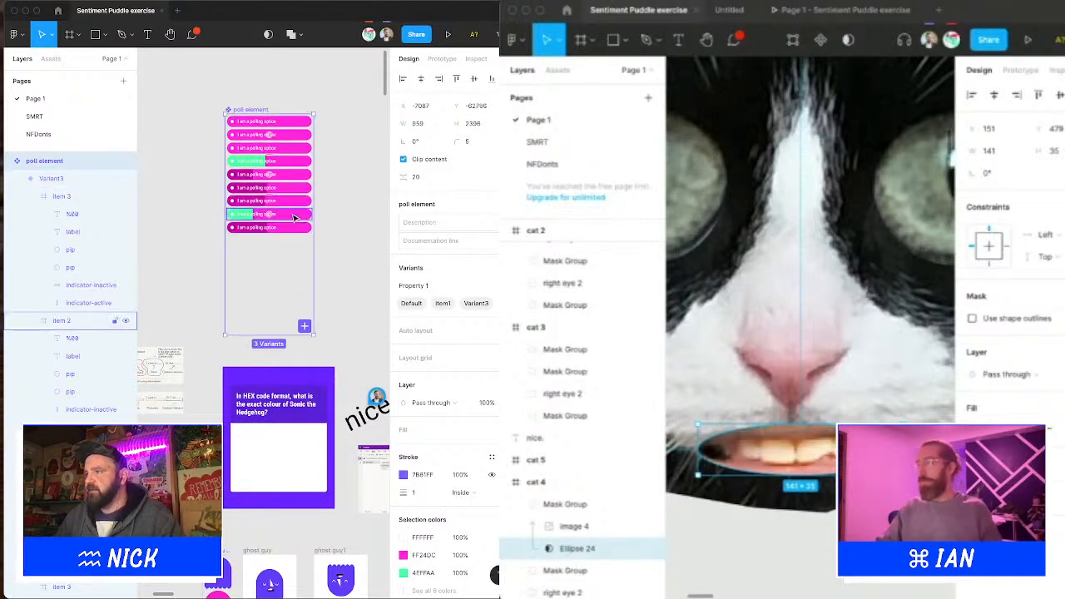
Step: Move the item1 variant and the third variant down so gaps separate all three variants
{"action": "left_click", "coordinate": [293, 218]}
{"action": "left_click_drag", "start_coordinate": [292, 218], "coordinate": [293, 223]}
{"action": "left_click", "coordinate": [284, 164], "text": "shift"}
{"action": "left_click_drag", "start_coordinate": [289, 172], "coordinate": [289, 178]}
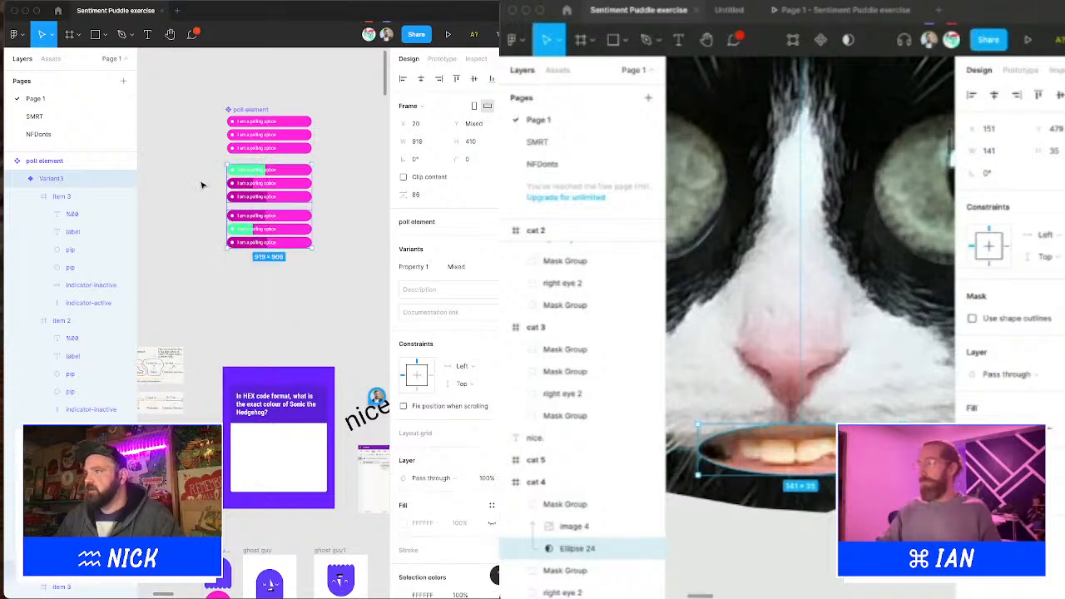
Step: Add a fourth variant copied from Variant3 and place it below the third variant with a gap
{"action": "left_click_drag", "start_coordinate": [189, 131], "coordinate": [381, 261]}
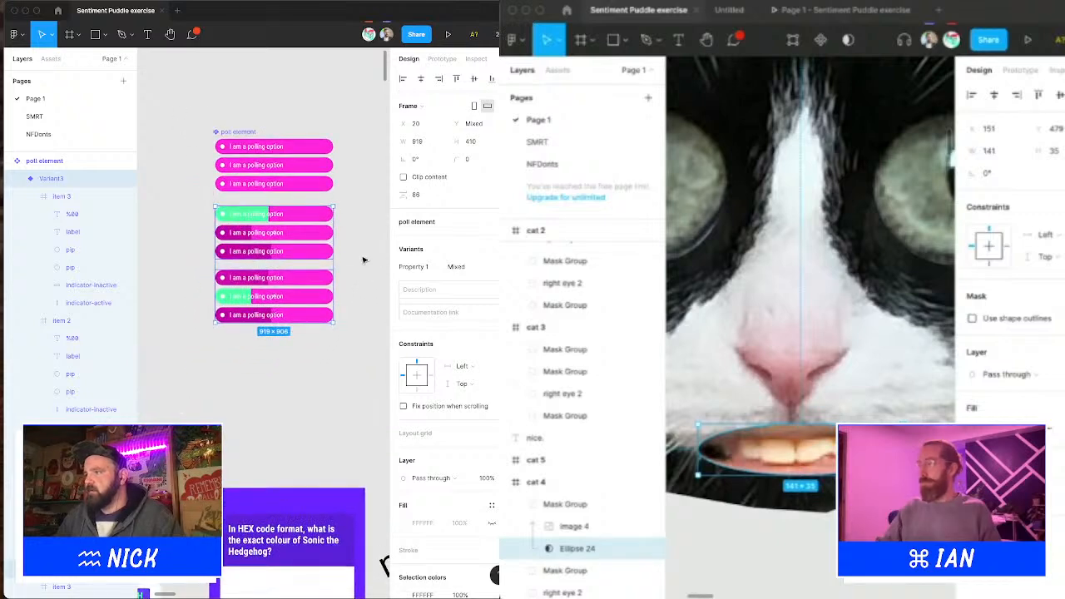
{"action": "left_click", "coordinate": [287, 299]}
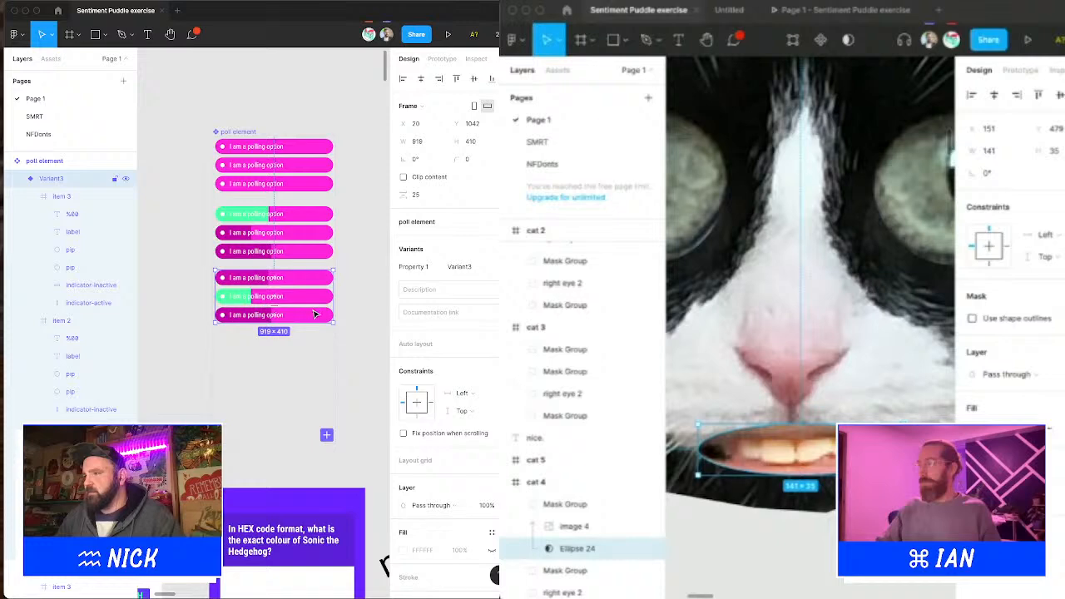
{"action": "left_click", "coordinate": [326, 435]}
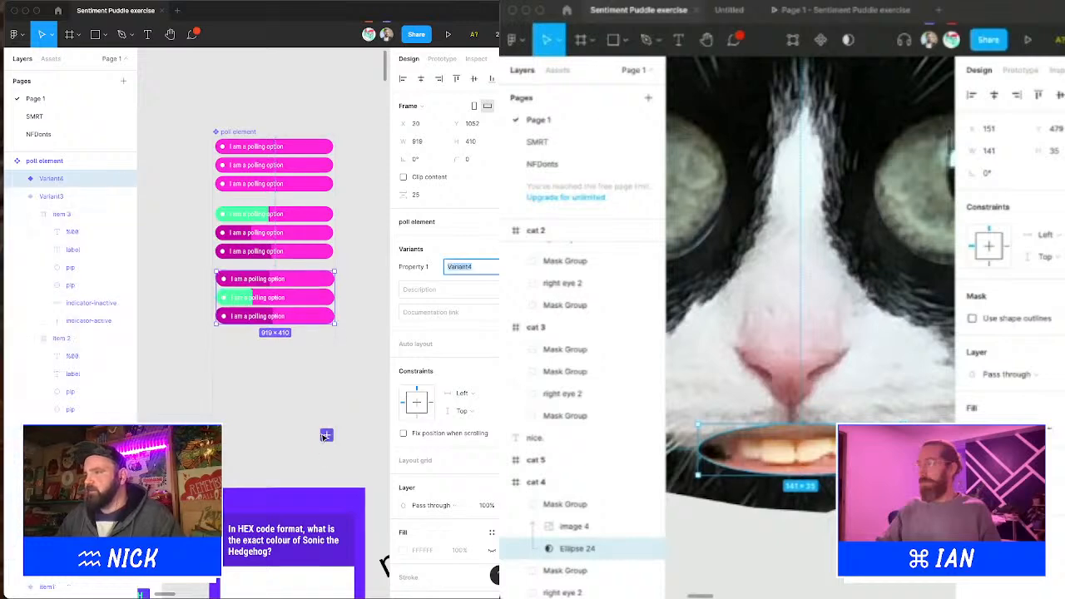
{"action": "left_click_drag", "start_coordinate": [314, 288], "coordinate": [310, 349]}
Step: Tidy up all four poll element variants and reduce their shared vertical spacing to 99
{"action": "left_click", "coordinate": [306, 274], "text": "shift"}
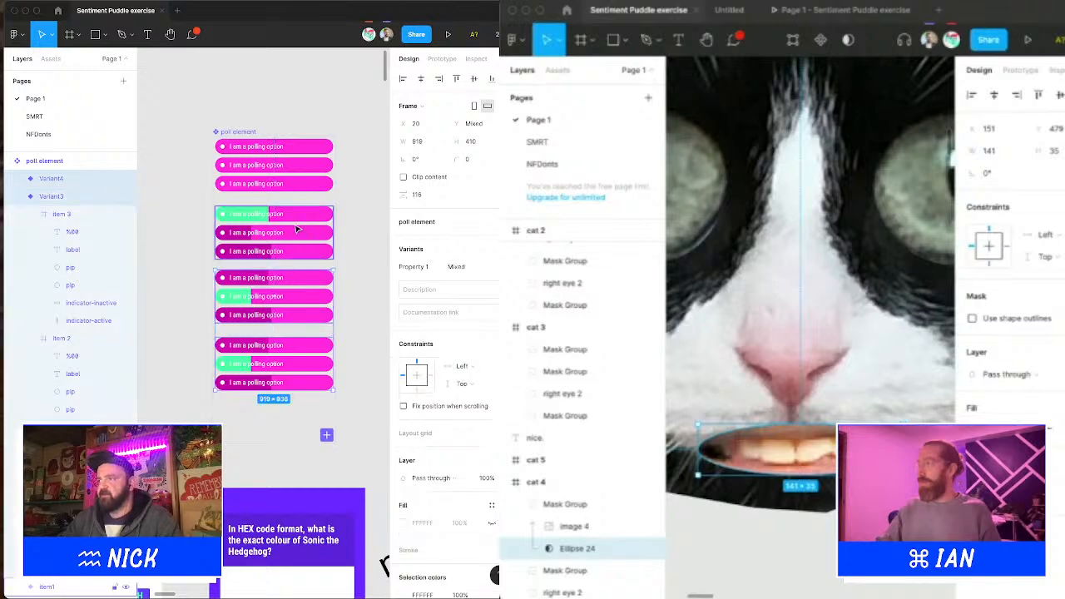
{"action": "left_click", "coordinate": [296, 177], "text": "shift"}
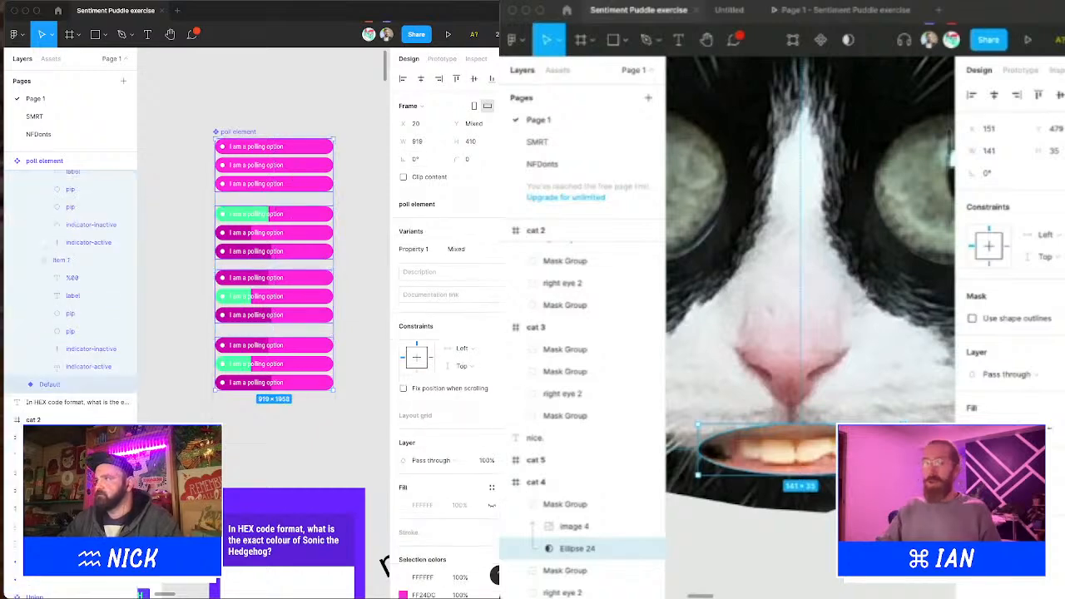
{"action": "left_click", "coordinate": [491, 78]}
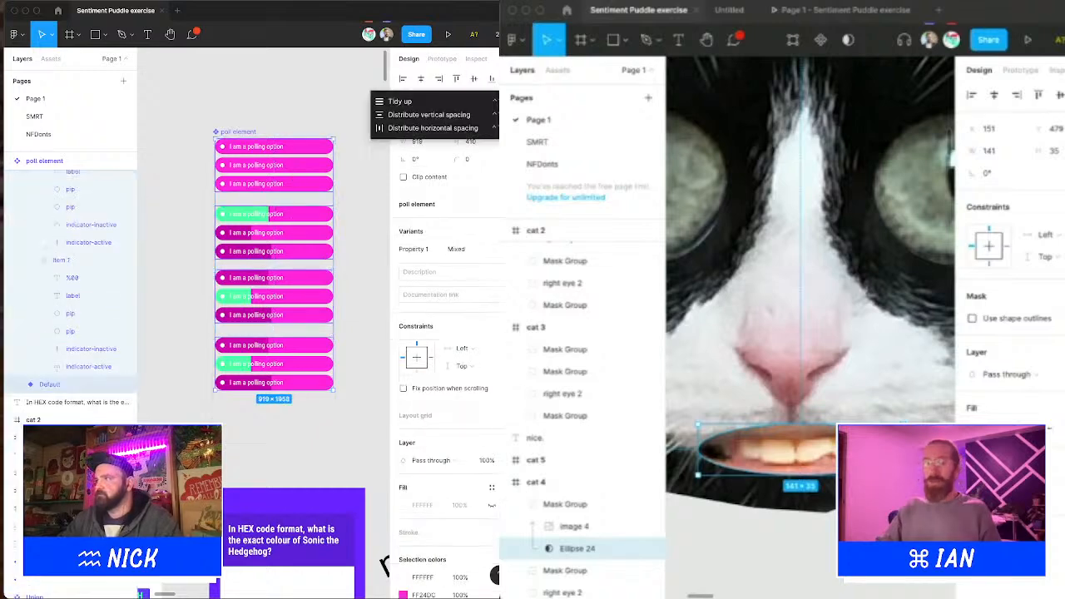
{"action": "left_click", "coordinate": [429, 102]}
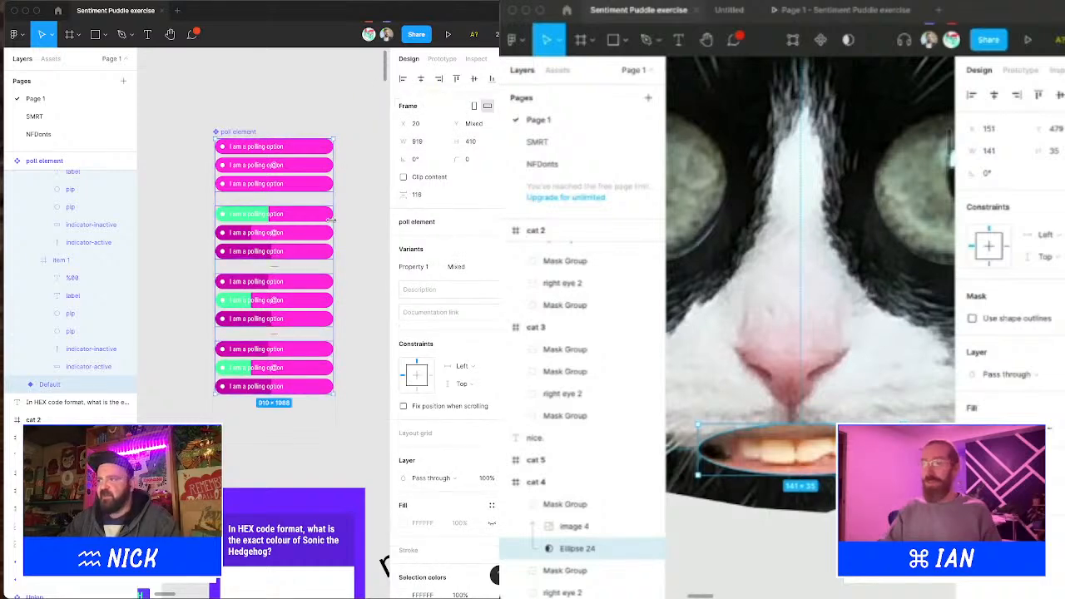
{"action": "scroll", "coordinate": [877, 233], "scroll_direction": "down", "scroll_amount": 10}
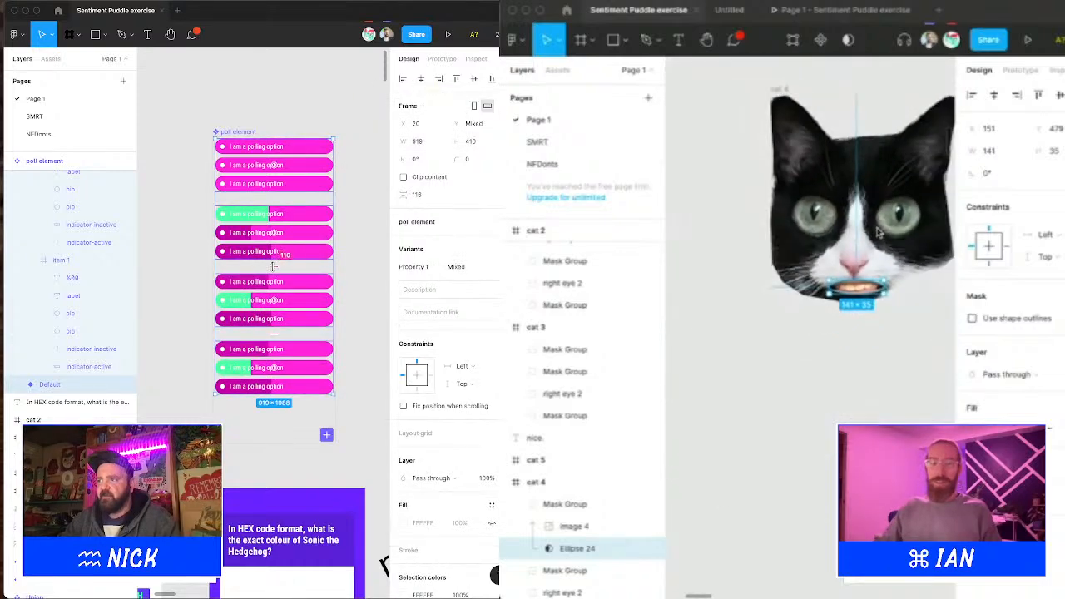
{"action": "mouse_move", "coordinate": [273, 265]}
{"action": "left_mouse_down"}
{"action": "mouse_move", "coordinate": [285, 258]}
{"action": "mouse_move", "coordinate": [288, 268]}
{"action": "left_mouse_up"}
{"action": "scroll", "coordinate": [896, 185], "scroll_direction": "up", "scroll_amount": 5}
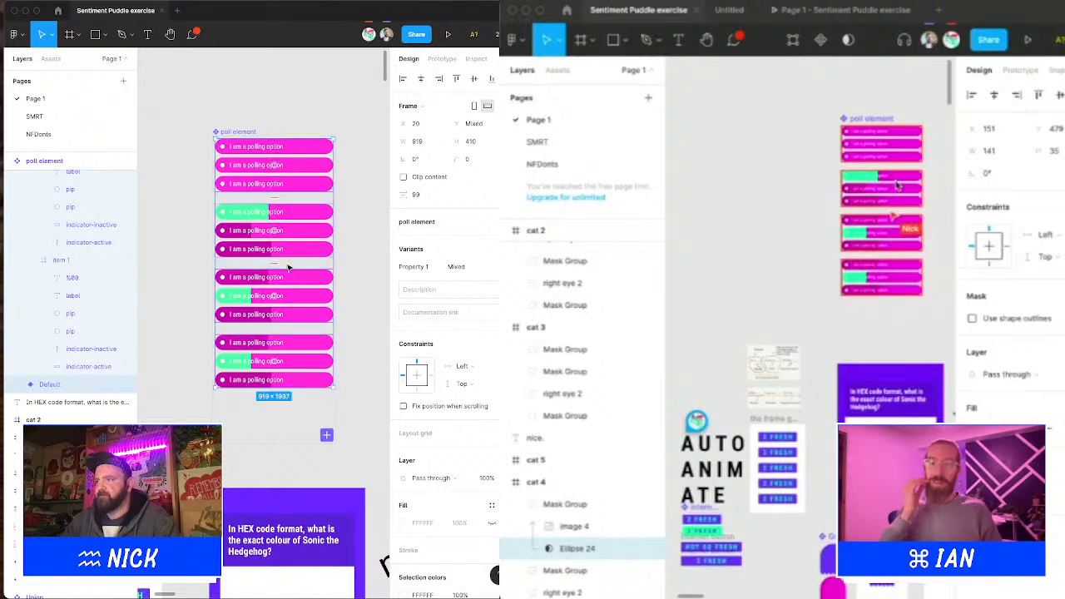
{"action": "left_click", "coordinate": [366, 234]}
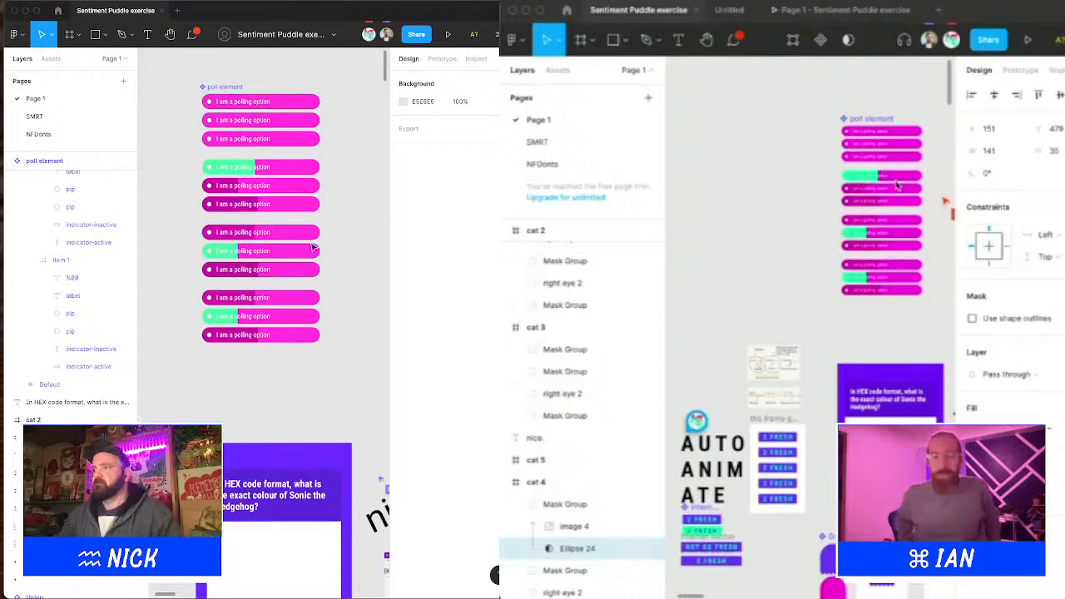
Step: In the fourth variant's middle option, widen indicator-inactive to 301 px and shrink the green indicator-active to 20 px wide
{"action": "scroll", "coordinate": [325, 349], "scroll_direction": "up", "scroll_amount": 3}
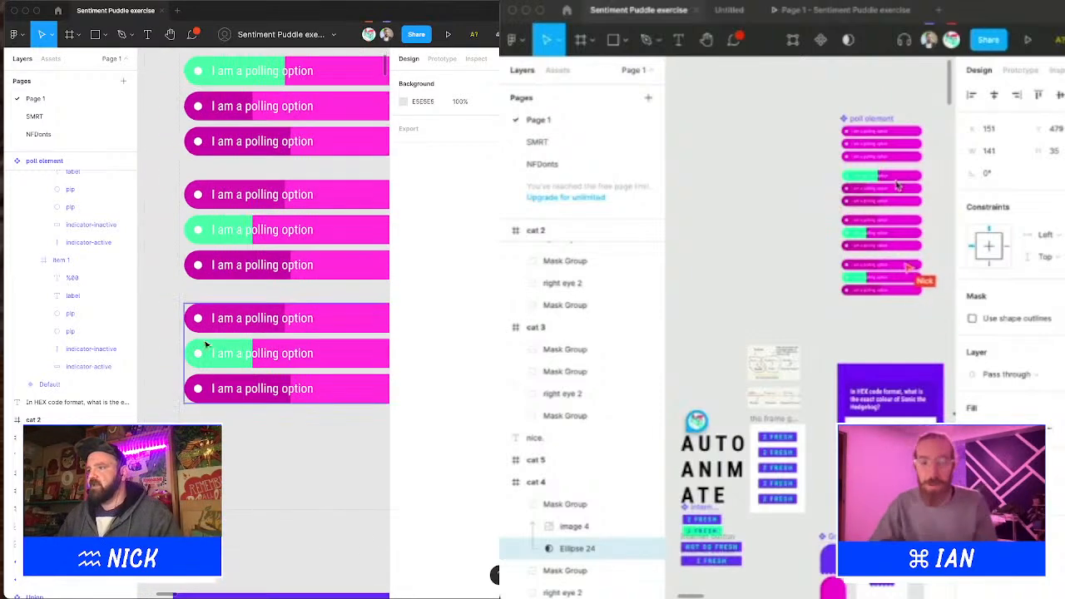
{"action": "left_click", "coordinate": [230, 350], "text": "super"}
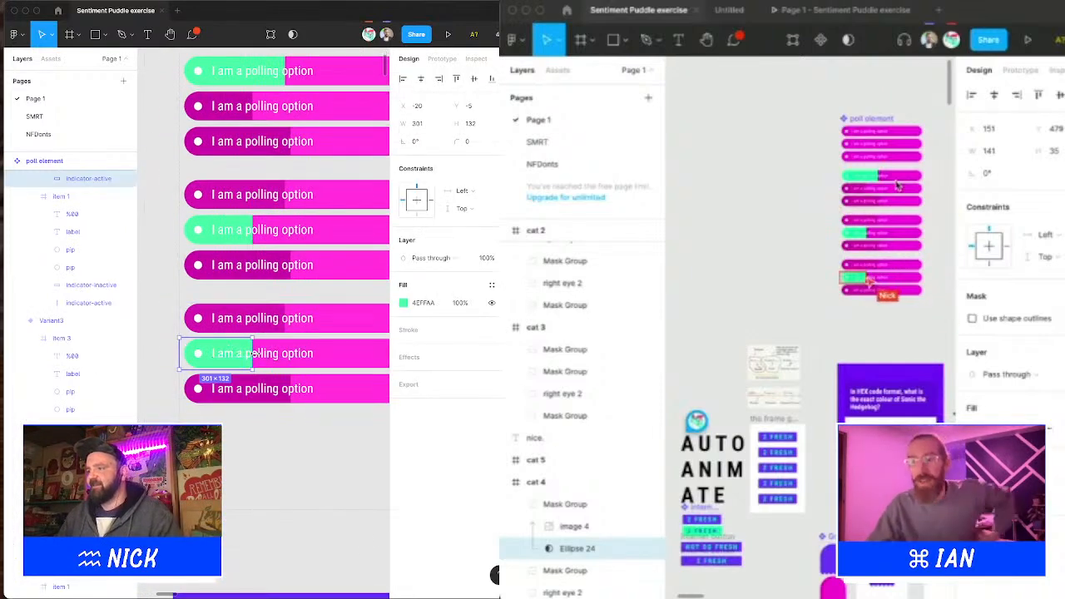
{"action": "scroll", "coordinate": [104, 241], "scroll_direction": "up", "scroll_amount": 2}
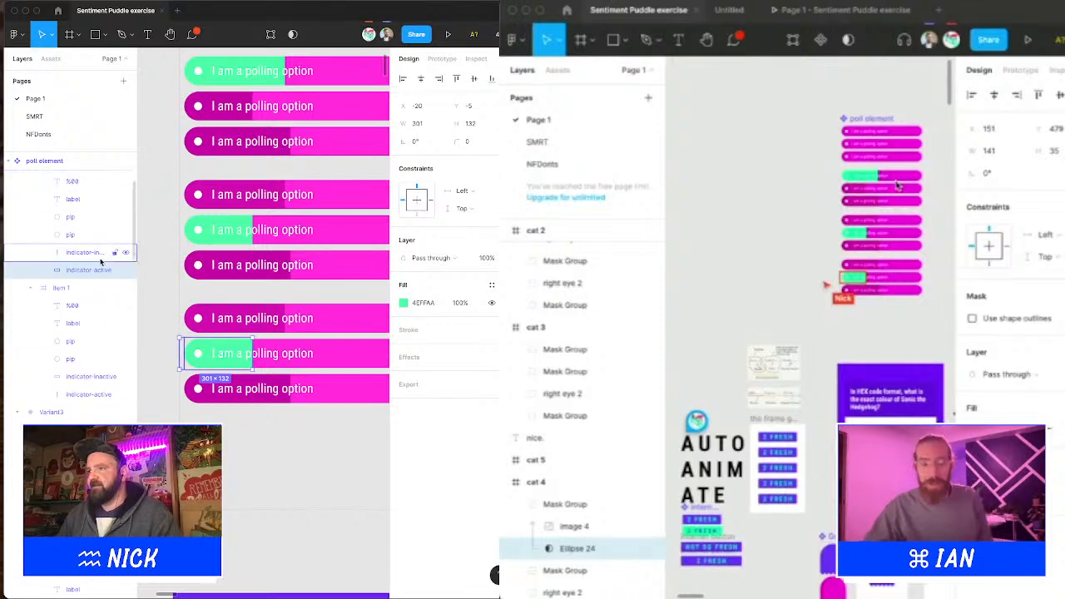
{"action": "scroll", "coordinate": [351, 190], "scroll_direction": "down", "scroll_amount": 3}
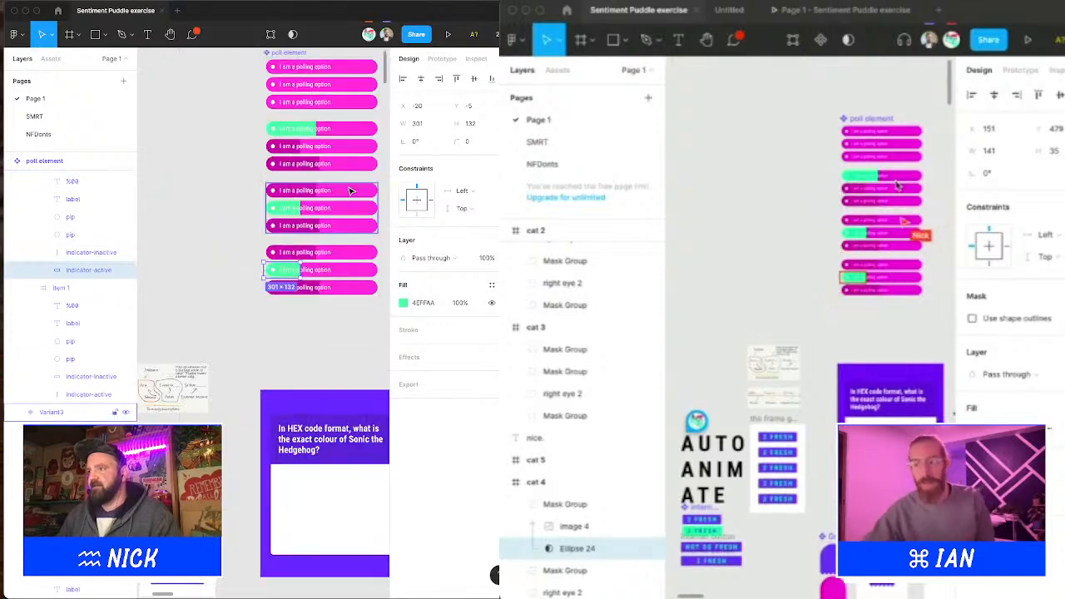
{"action": "scroll", "coordinate": [351, 190], "scroll_direction": "right", "scroll_amount": 3}
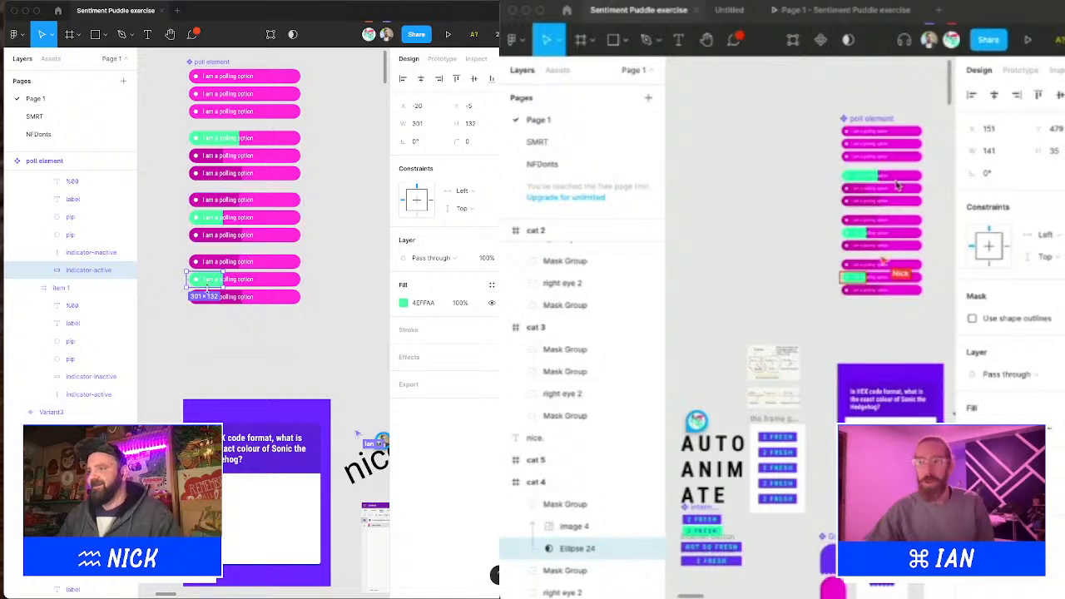
{"action": "scroll", "coordinate": [204, 272], "scroll_direction": "up", "scroll_amount": 5}
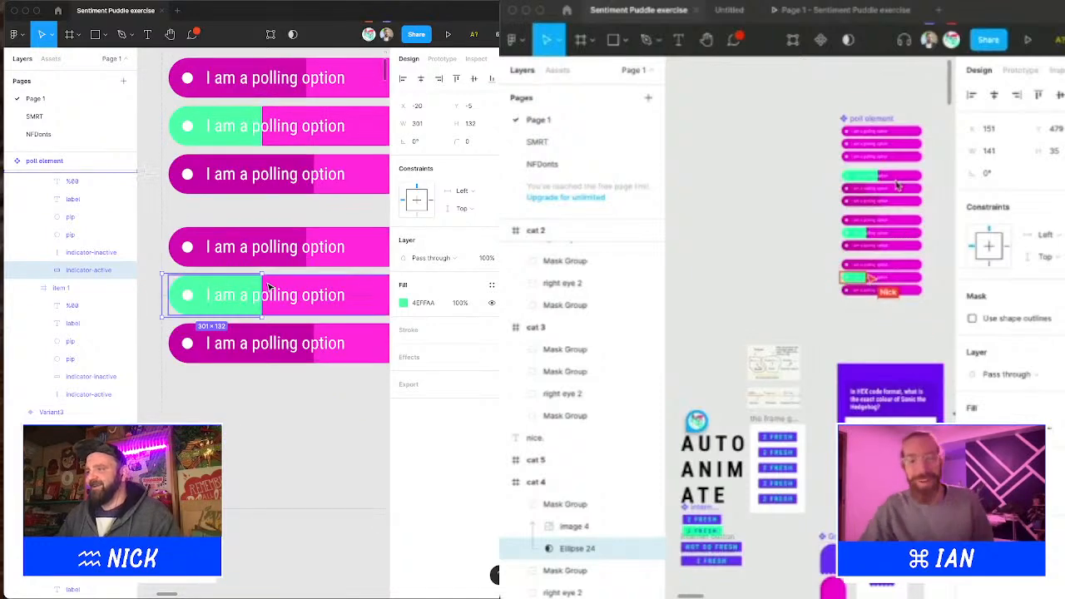
{"action": "left_click", "coordinate": [130, 254]}
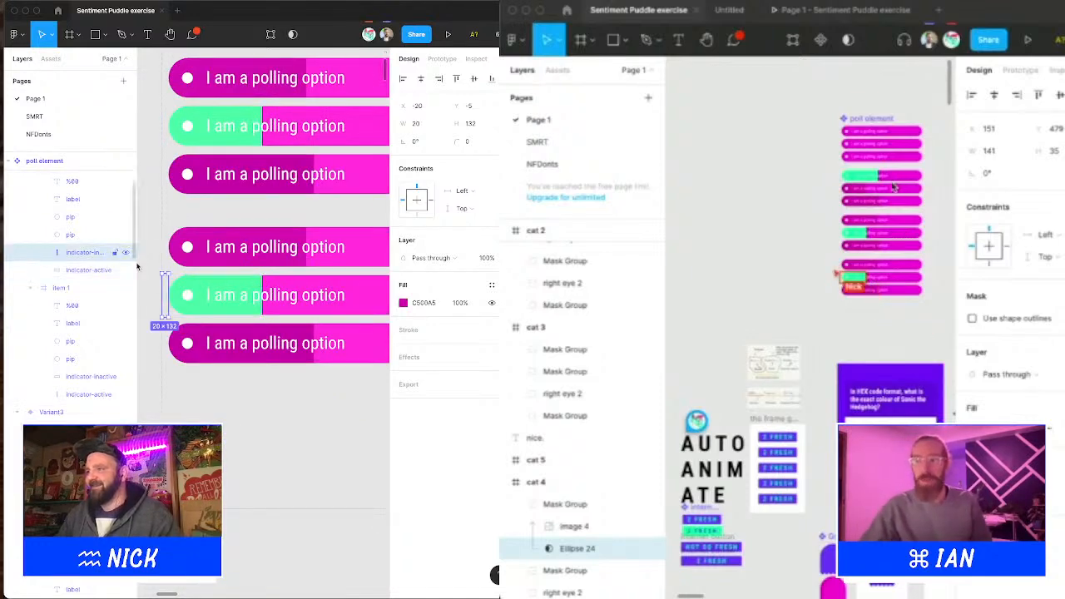
{"action": "left_click_drag", "start_coordinate": [166, 296], "coordinate": [262, 295]}
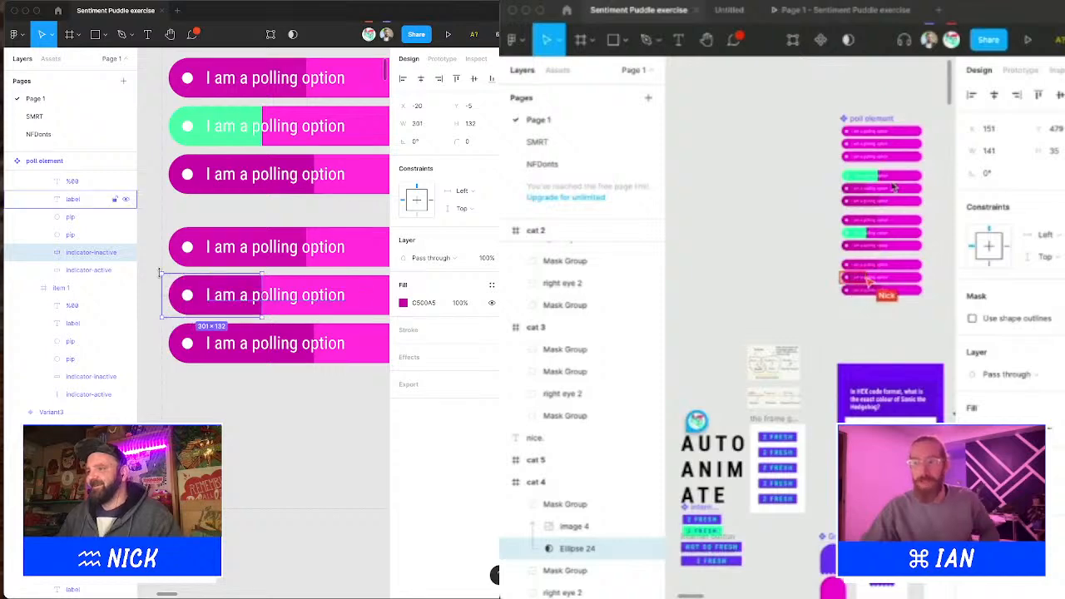
{"action": "left_click", "coordinate": [91, 270]}
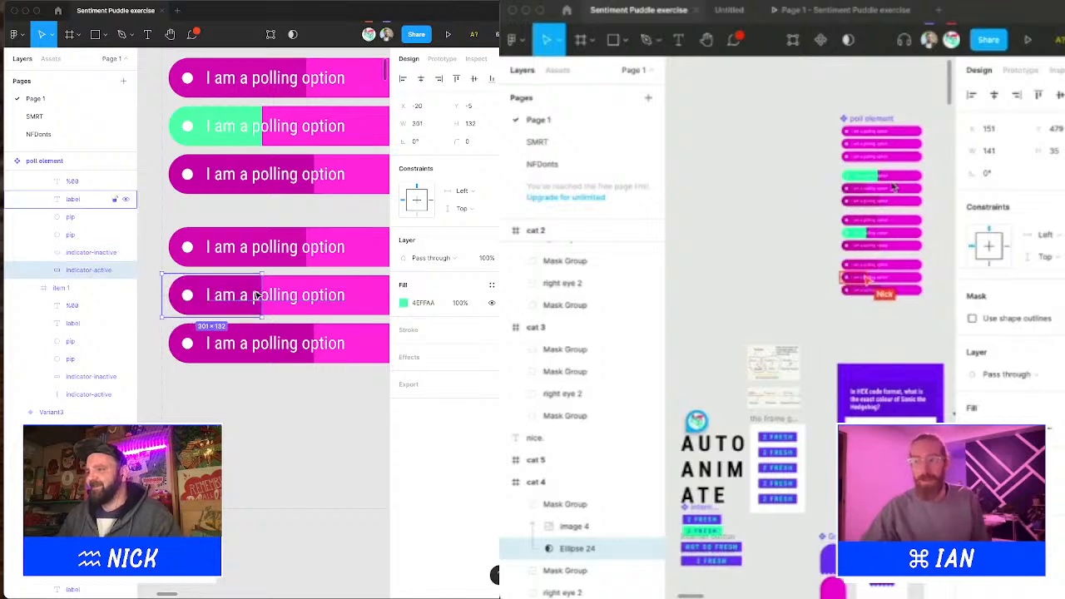
{"action": "left_click_drag", "start_coordinate": [258, 295], "coordinate": [170, 295]}
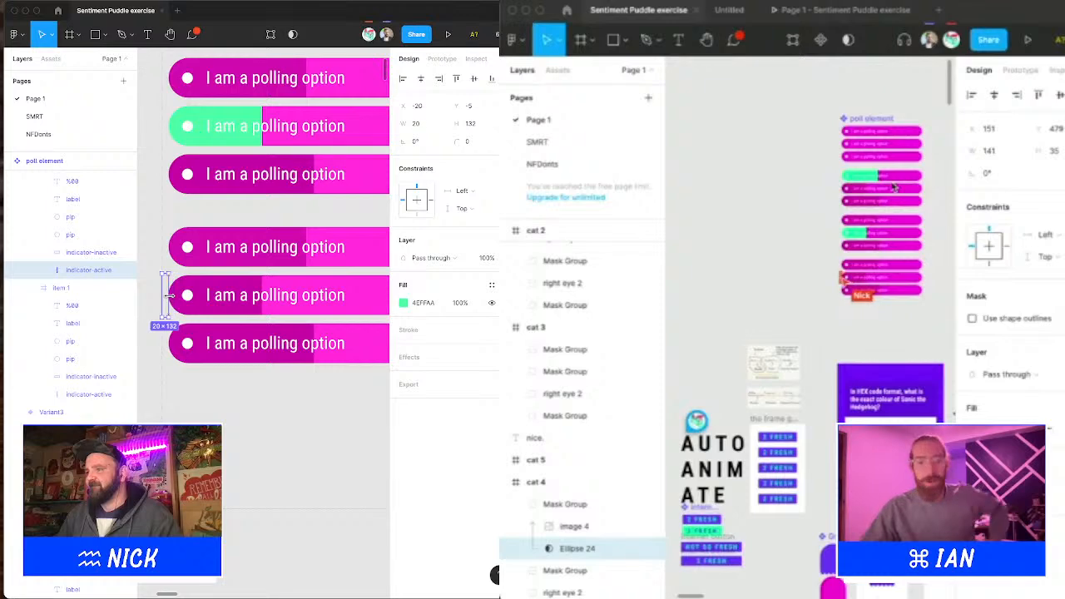
Step: In the fourth variant's bottom option, widen the green indicator-active to 458 px and shrink indicator-inactive to 20 px wide
{"action": "left_click_drag", "start_coordinate": [308, 202], "coordinate": [290, 232]}
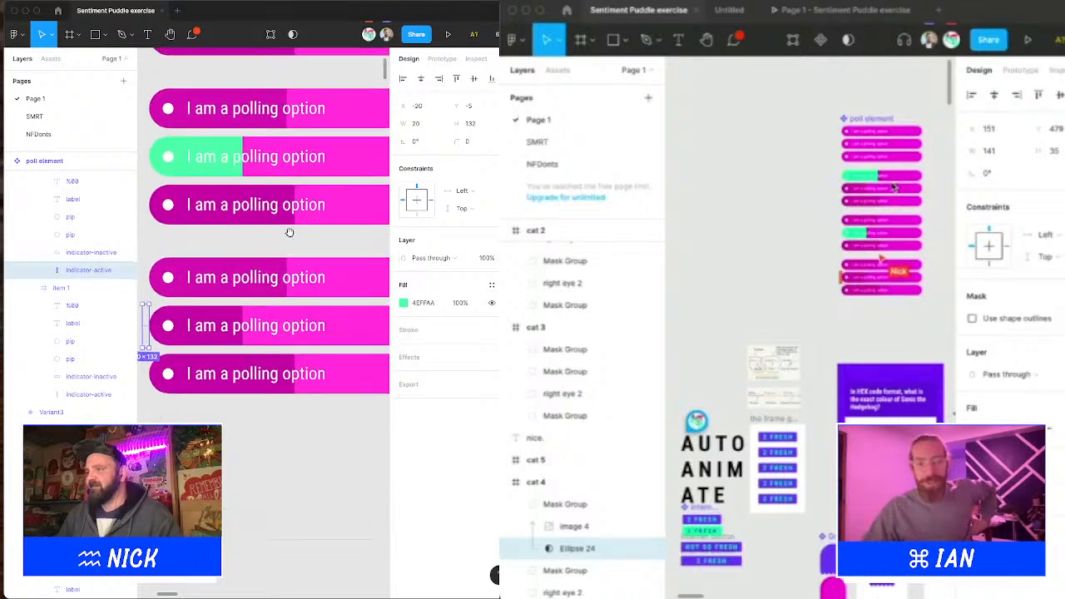
{"action": "left_click", "coordinate": [179, 366]}
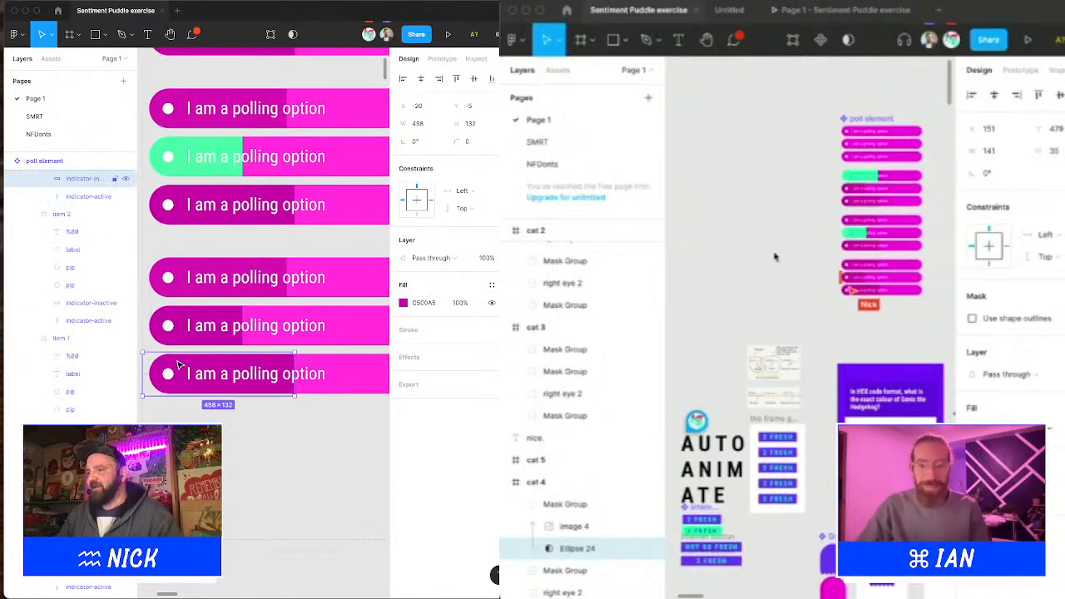
{"action": "left_click", "coordinate": [147, 371]}
{"action": "scroll", "coordinate": [757, 262], "scroll_direction": "down", "scroll_amount": 5}
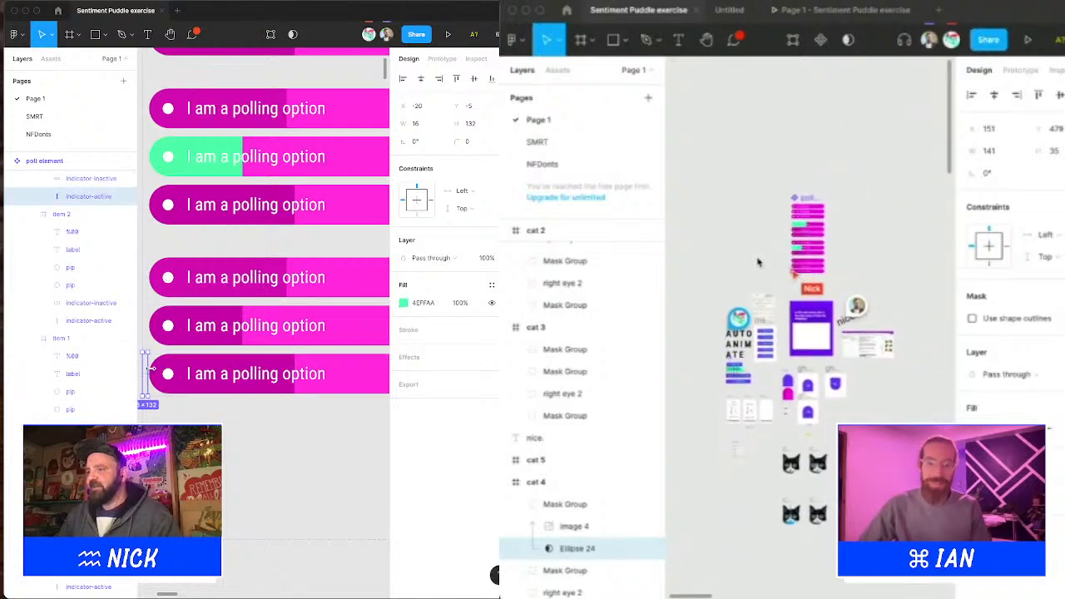
{"action": "left_click_drag", "start_coordinate": [147, 370], "coordinate": [295, 374]}
{"action": "scroll", "coordinate": [759, 262], "scroll_direction": "down", "scroll_amount": 5}
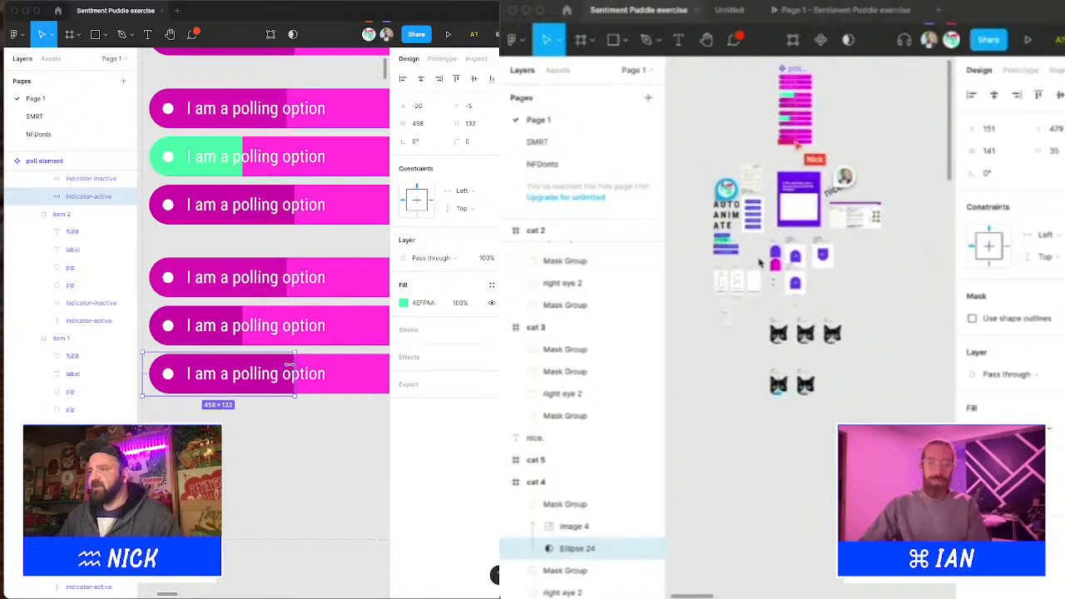
{"action": "left_click", "coordinate": [93, 180]}
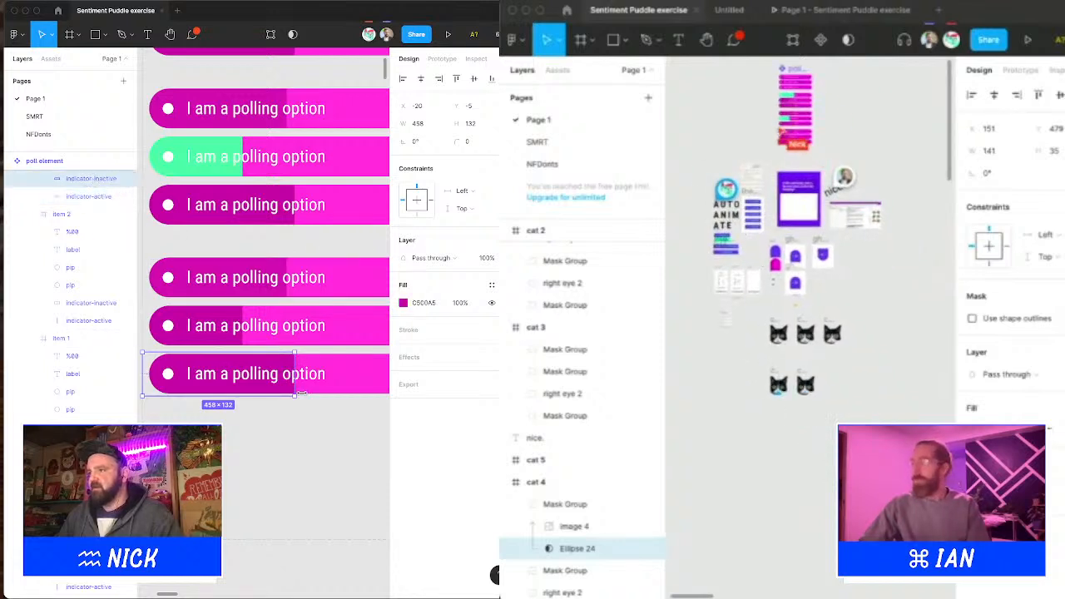
{"action": "left_click_drag", "start_coordinate": [296, 373], "coordinate": [152, 384]}
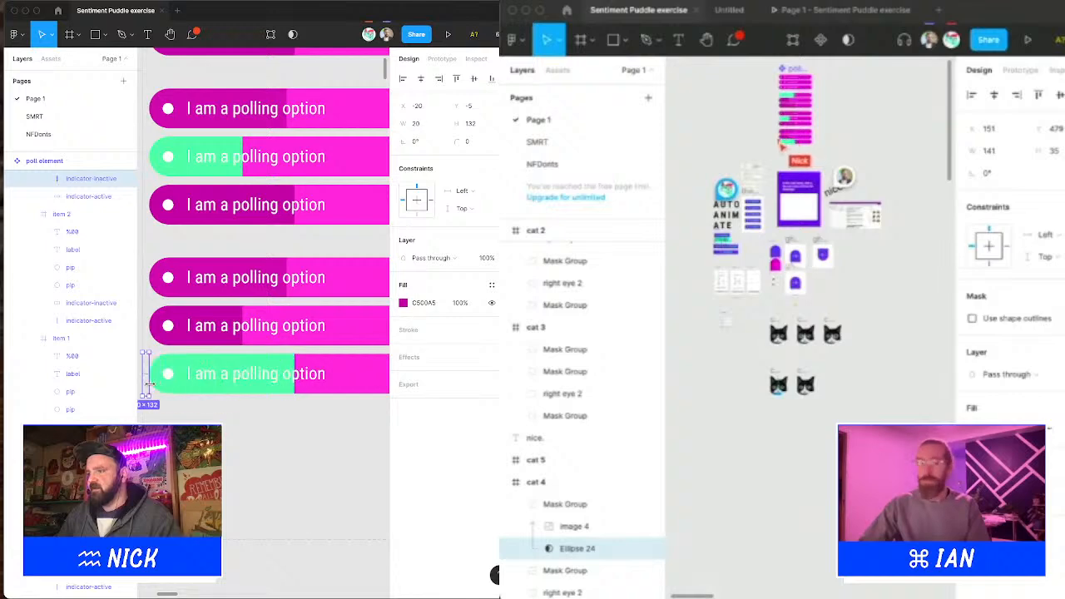
{"action": "scroll", "coordinate": [306, 283], "scroll_direction": "down", "scroll_amount": 3}
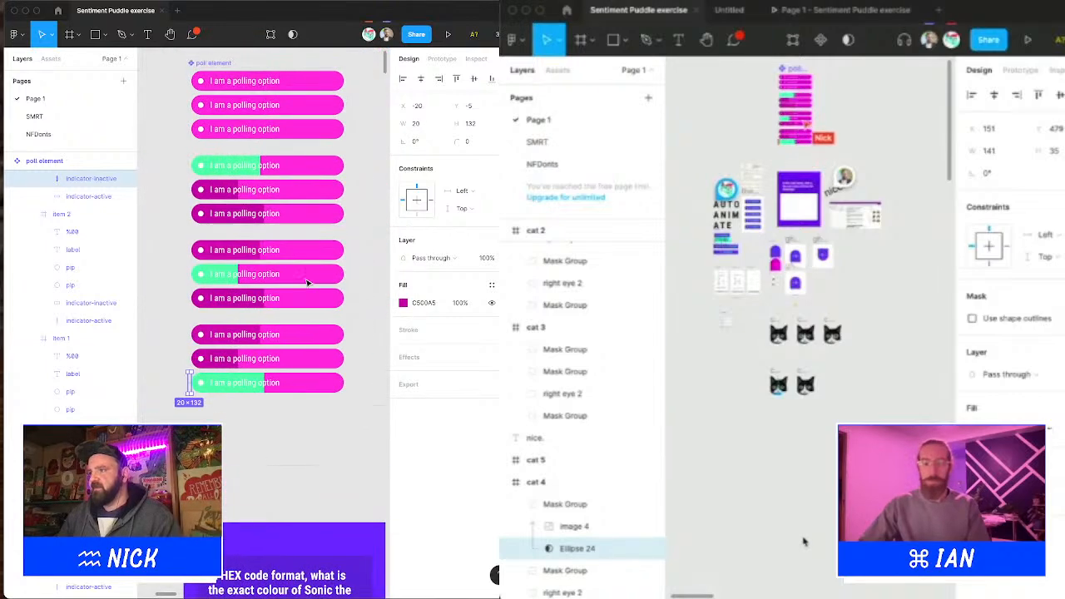
Step: Paste the smiling-mouth image onto the canvas below the cat 4 and cat 5 frames
{"action": "scroll", "coordinate": [314, 218], "scroll_direction": "down", "scroll_amount": 3}
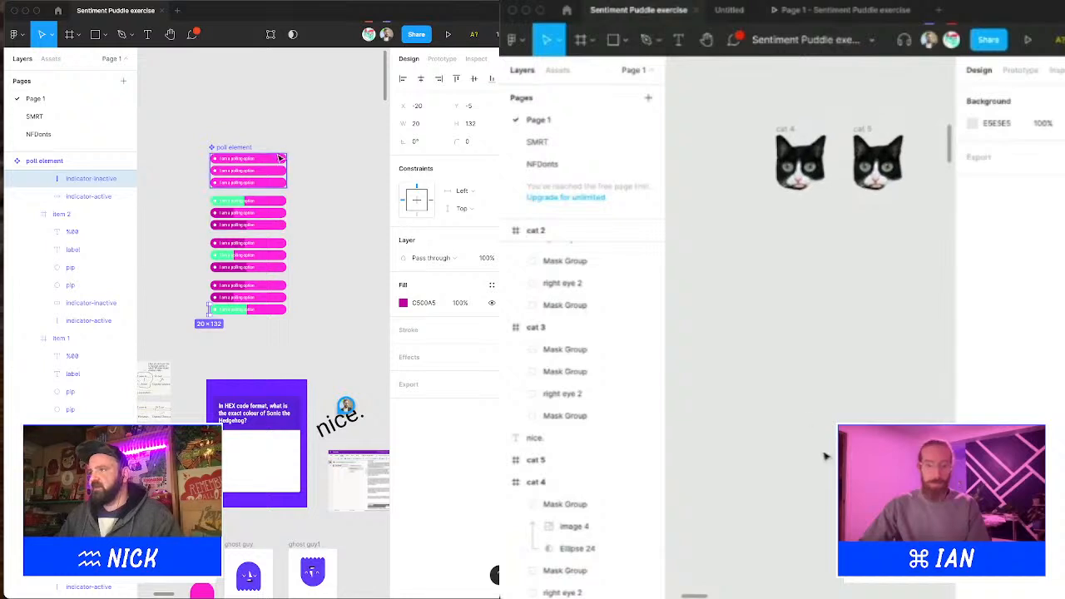
{"action": "key", "text": "super+v"}
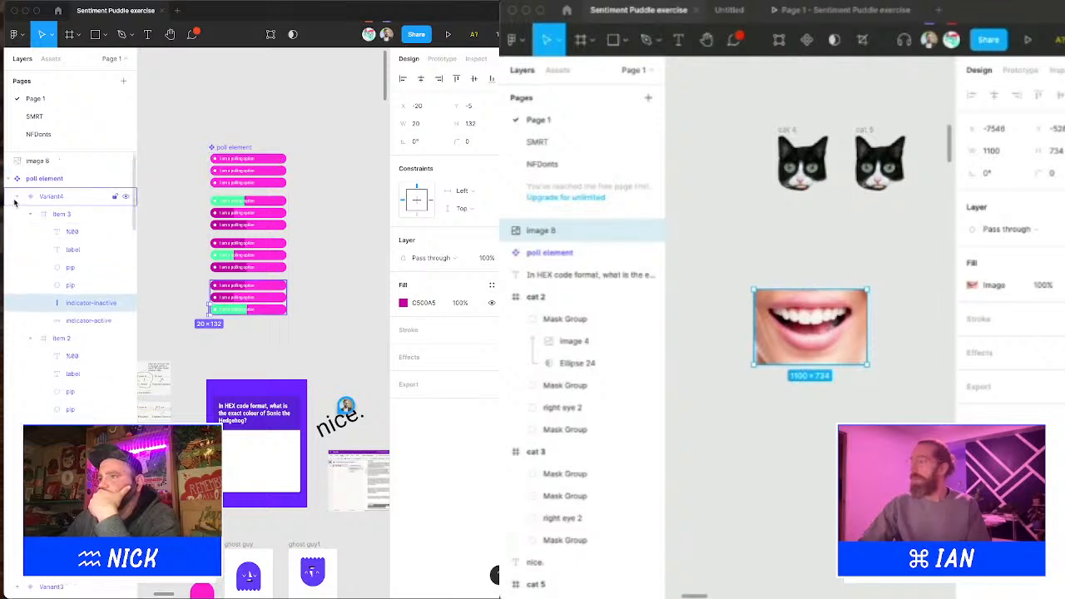
Step: Collapse the variant layers of the poll element component and rename Variant3 as item2
{"action": "left_click", "coordinate": [16, 196]}
{"action": "left_click", "coordinate": [17, 216]}
{"action": "left_click", "coordinate": [20, 233]}
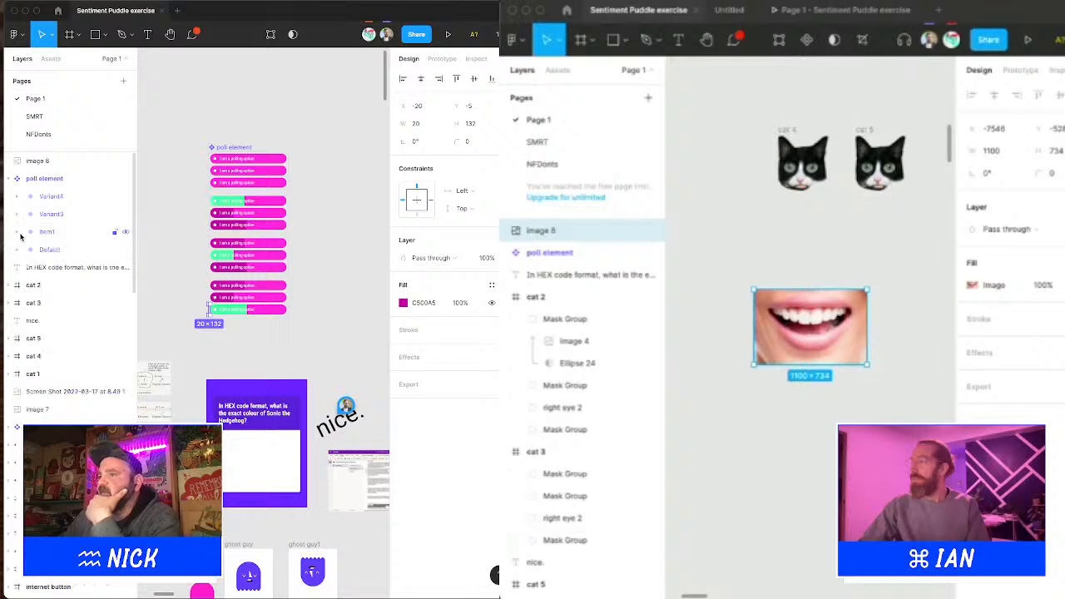
{"action": "left_click", "coordinate": [57, 215]}
{"action": "double_click", "coordinate": [58, 214]}
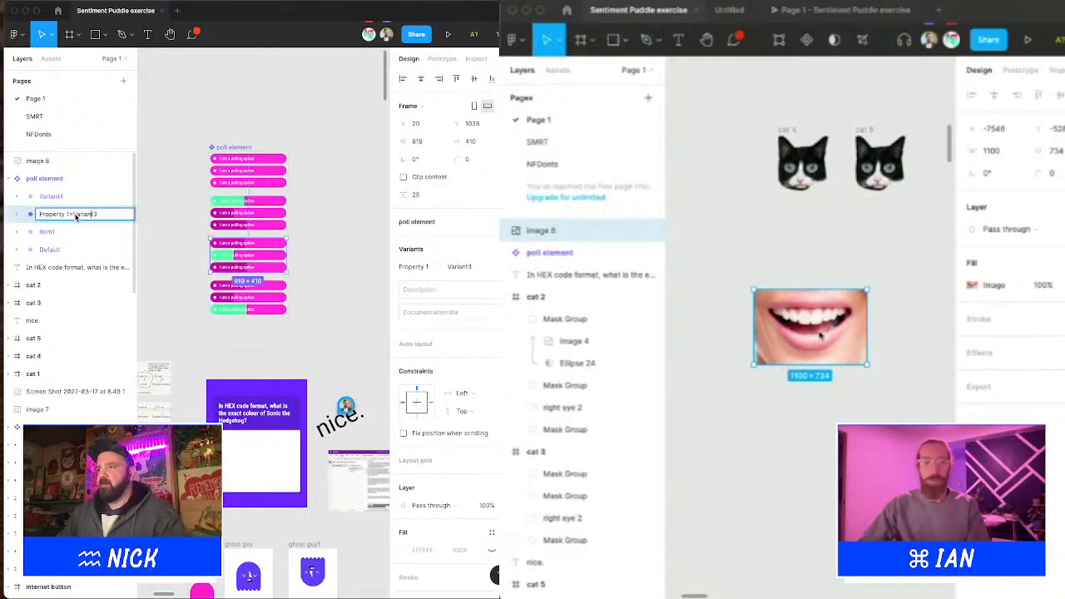
{"action": "left_click_drag", "start_coordinate": [75, 215], "coordinate": [163, 220]}
{"action": "scroll", "coordinate": [812, 327], "scroll_direction": "up", "scroll_amount": 5}
{"action": "key", "text": "BackSpace"}
{"action": "type", "text": "item2"}
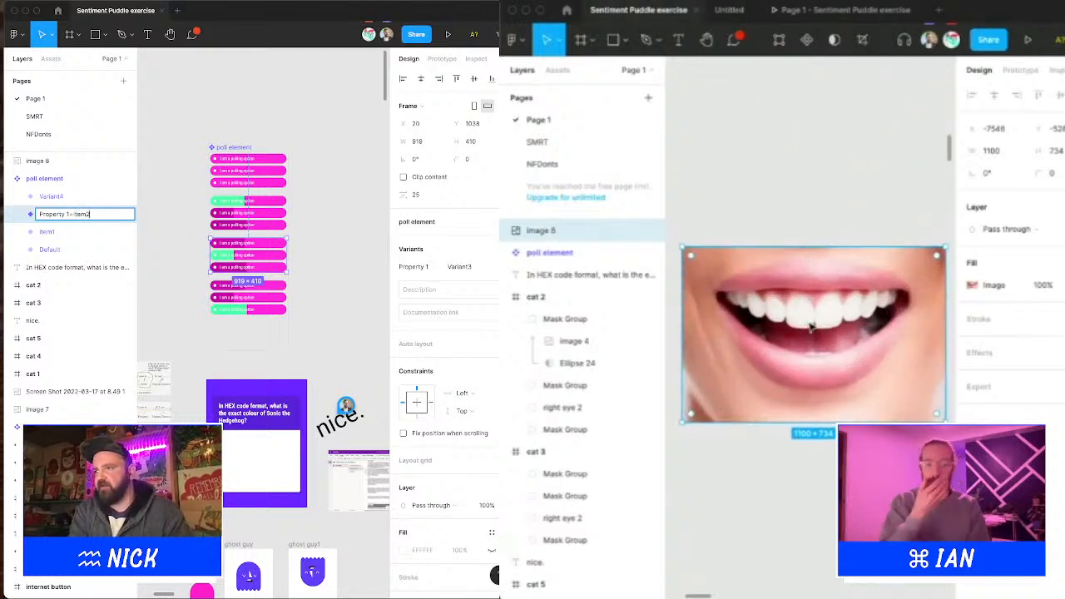
{"action": "key", "text": "Return"}
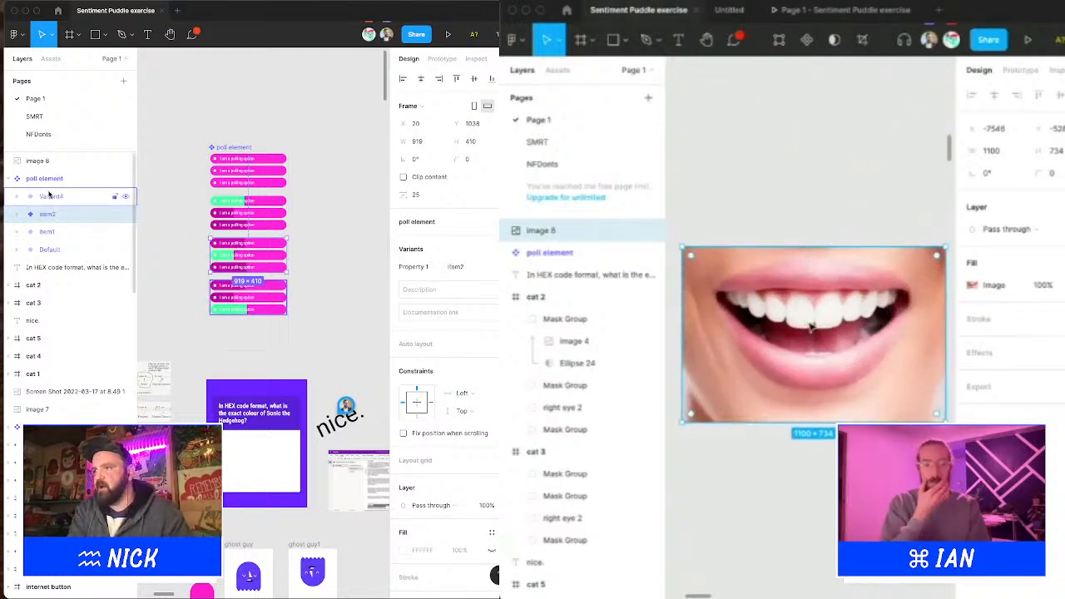
Step: Rename the poll element's Variant4 as item3
{"action": "double_click", "coordinate": [88, 196]}
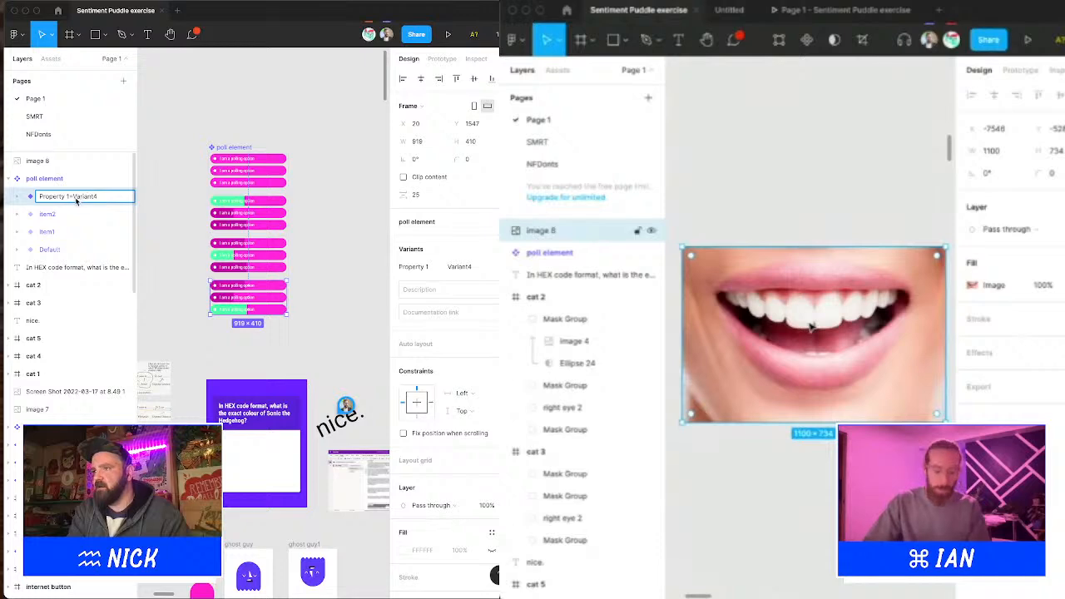
{"action": "double_click", "coordinate": [88, 196]}
{"action": "type", "text": "V"}
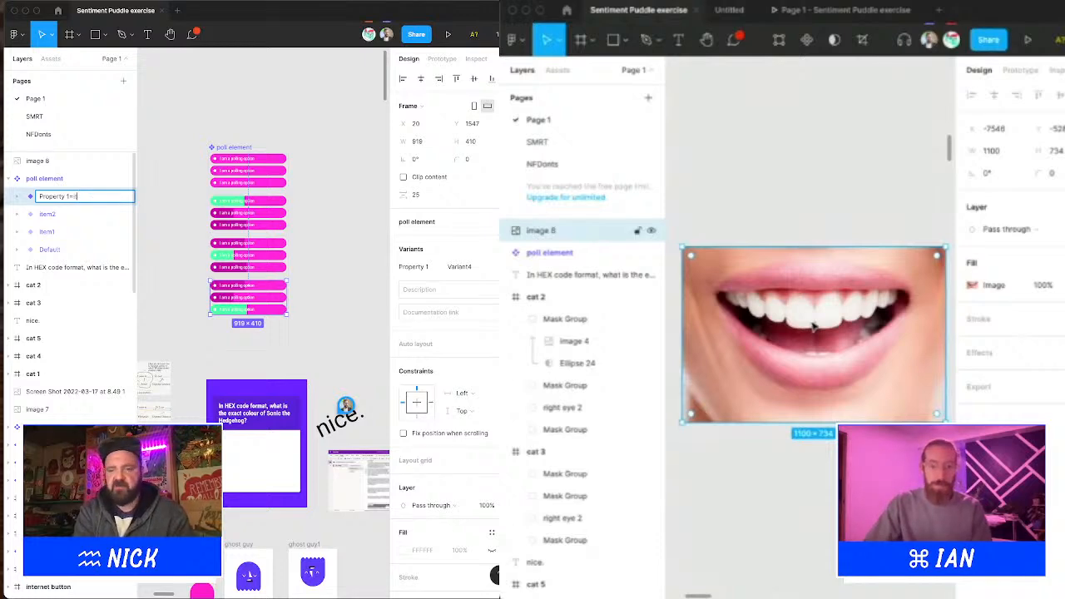
{"action": "type", "text": "tem3"}
{"action": "key", "text": "Return"}
Step: Examine the poll element's variants on the canvas and the %00 text layer inside the item1 variant
{"action": "scroll", "coordinate": [814, 326], "scroll_direction": "down", "scroll_amount": 3}
{"action": "scroll", "coordinate": [813, 326], "scroll_direction": "up", "scroll_amount": 7}
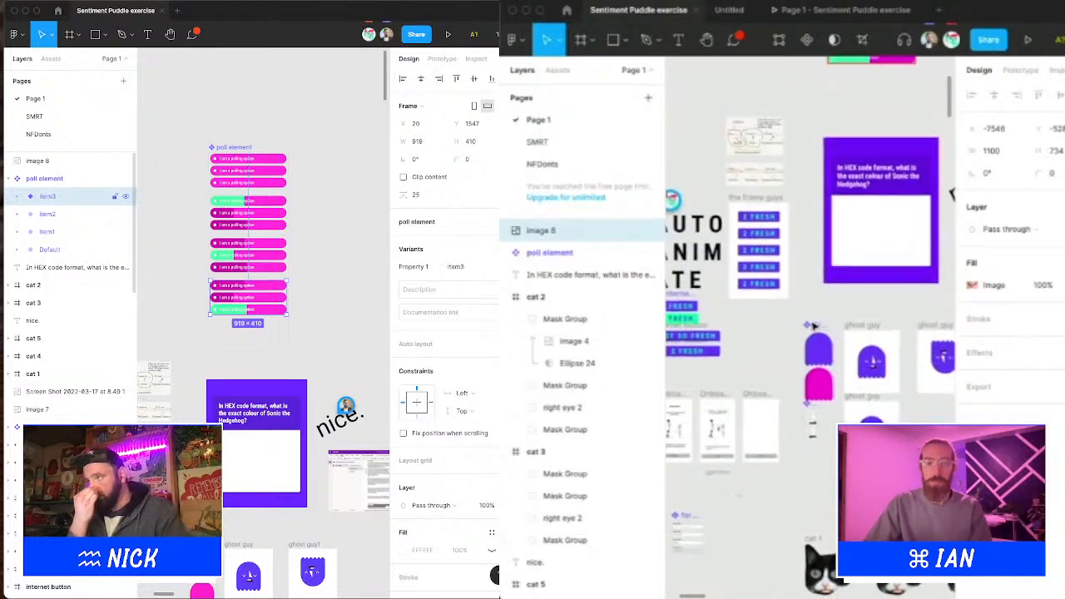
{"action": "scroll", "coordinate": [814, 326], "scroll_direction": "up", "scroll_amount": 5}
{"action": "scroll", "coordinate": [860, 336], "scroll_direction": "up", "scroll_amount": 5}
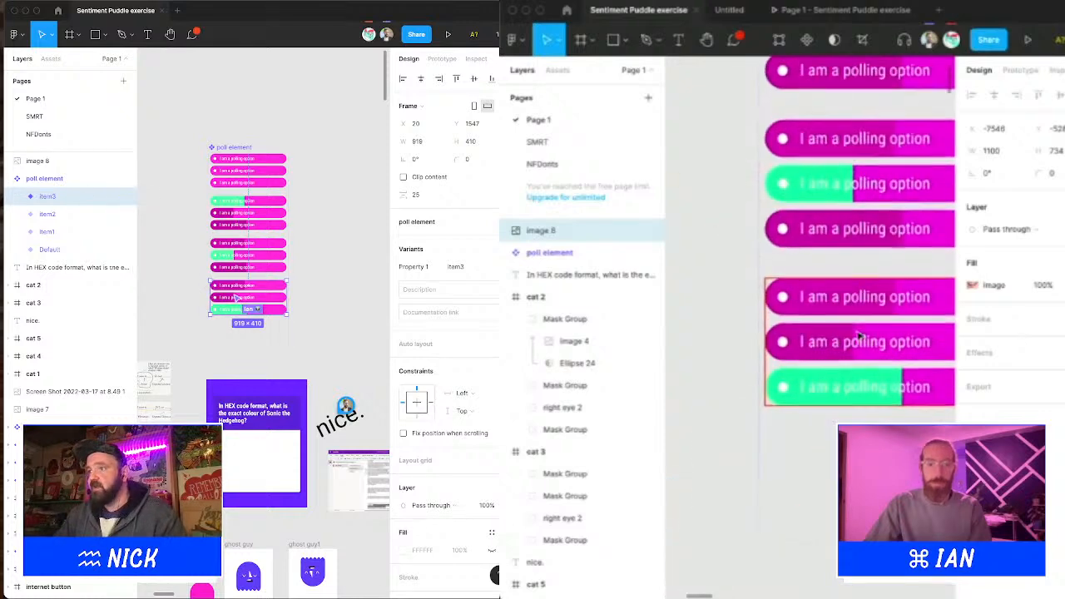
{"action": "left_click", "coordinate": [19, 233]}
{"action": "scroll", "coordinate": [860, 336], "scroll_direction": "up", "scroll_amount": 2}
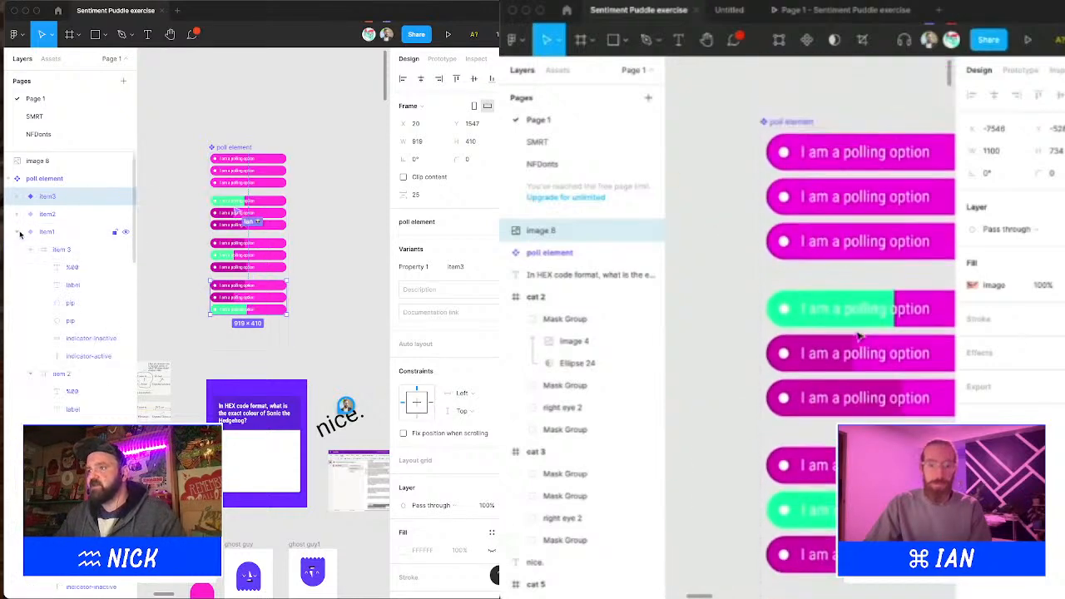
{"action": "left_click", "coordinate": [19, 232]}
{"action": "scroll", "coordinate": [860, 336], "scroll_direction": "down", "scroll_amount": 2}
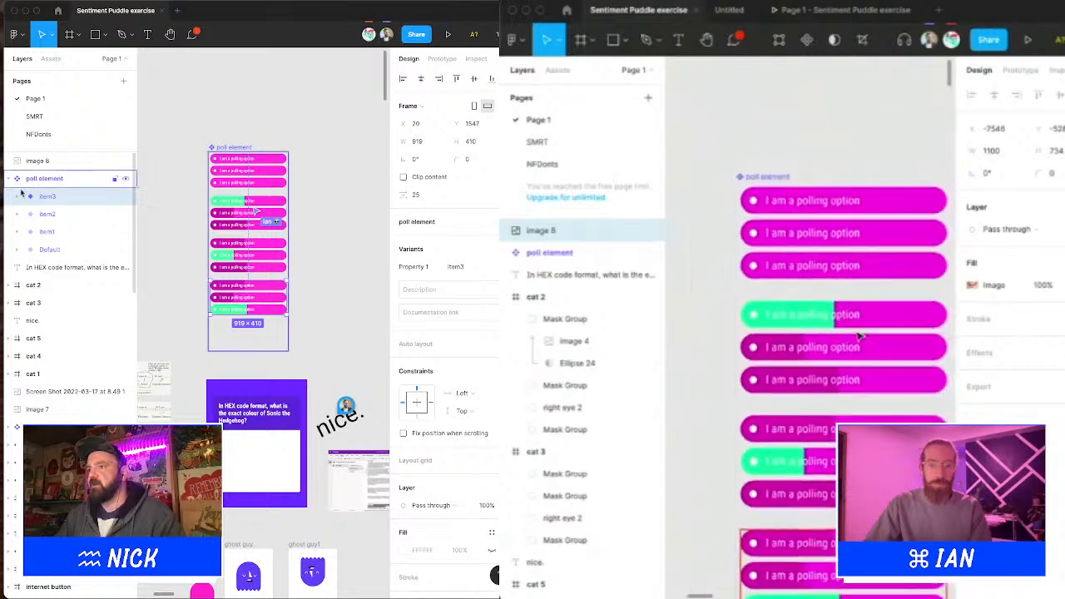
{"action": "scroll", "coordinate": [860, 336], "scroll_direction": "down", "scroll_amount": 1}
{"action": "left_click", "coordinate": [20, 232]}
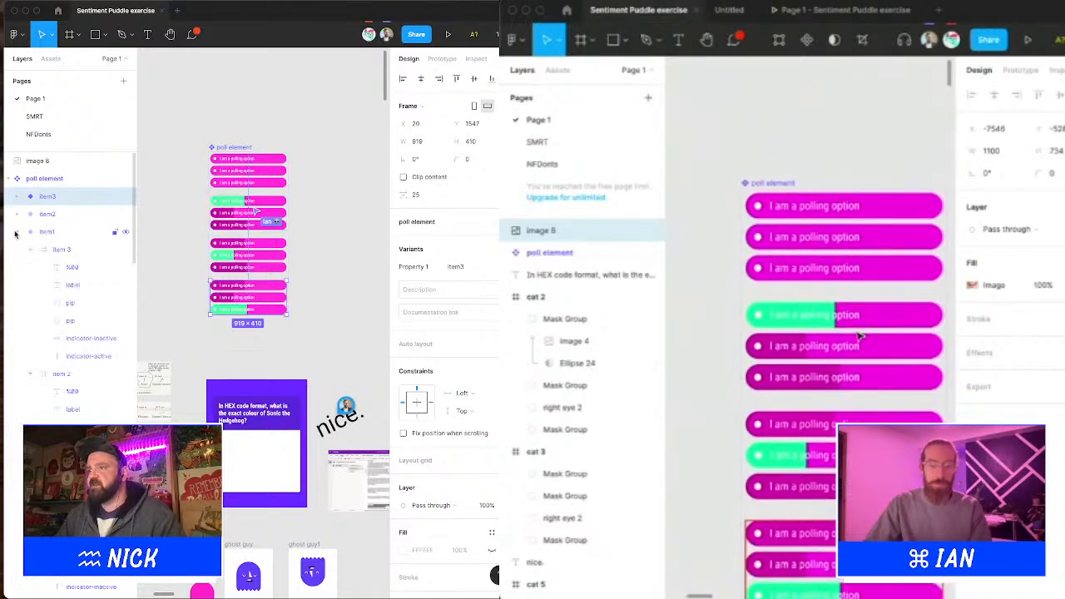
{"action": "scroll", "coordinate": [861, 336], "scroll_direction": "down", "scroll_amount": 5}
{"action": "left_click", "coordinate": [89, 266]}
{"action": "scroll", "coordinate": [860, 336], "scroll_direction": "up", "scroll_amount": 6}
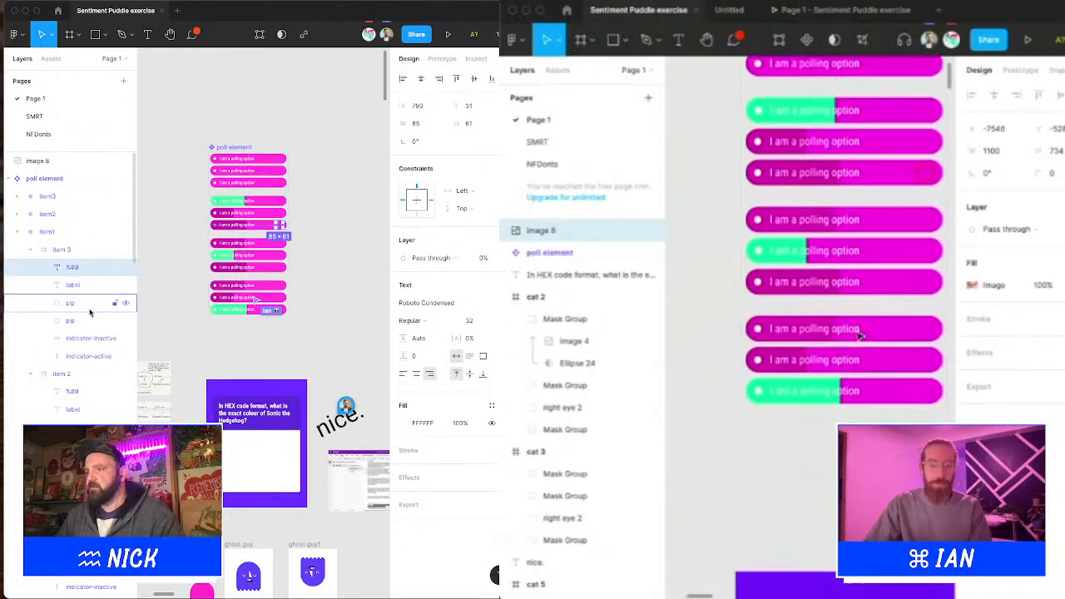
{"action": "left_click", "coordinate": [15, 233]}
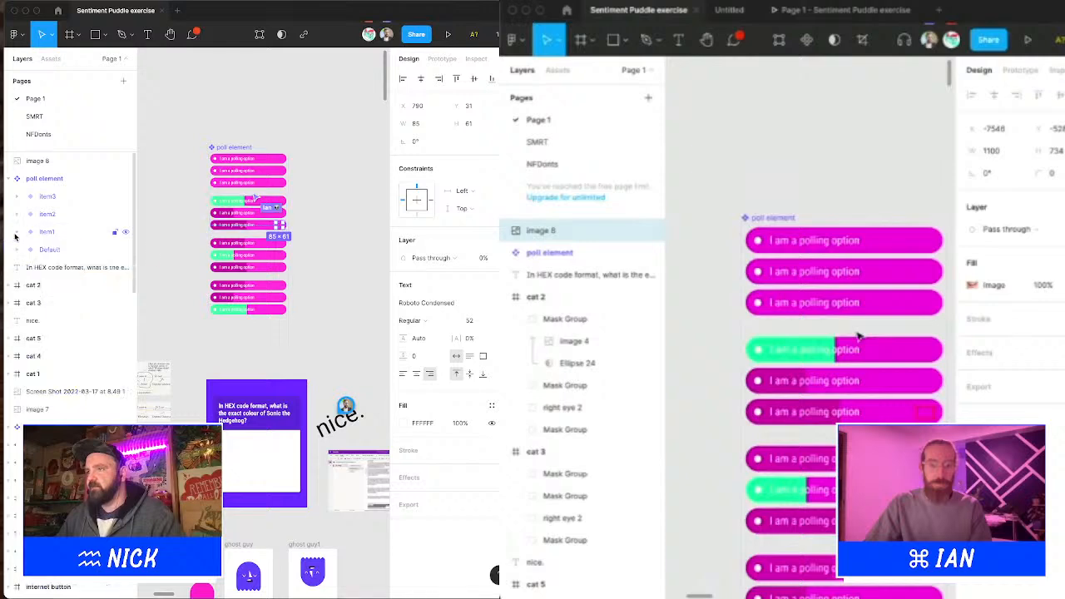
Step: Set the opacity of the three %00 labels in the Default variant to 100% and draw an ellipse about 802 × 407 over the mouth
{"action": "left_click", "coordinate": [52, 251]}
{"action": "scroll", "coordinate": [865, 159], "scroll_direction": "down", "scroll_amount": 3}
{"action": "left_click", "coordinate": [19, 252]}
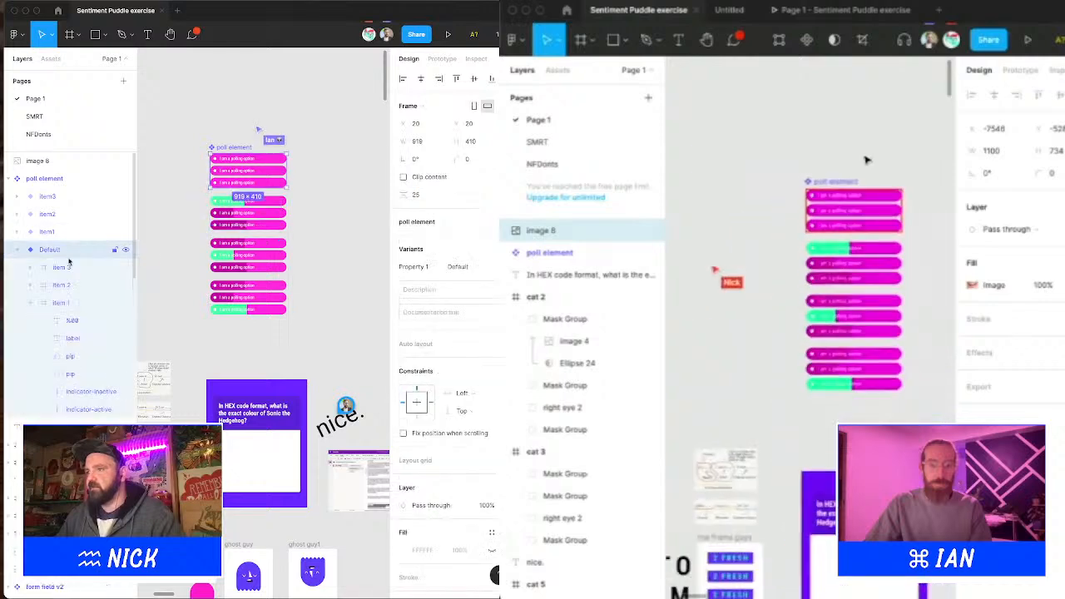
{"action": "left_click", "coordinate": [31, 285]}
{"action": "scroll", "coordinate": [866, 159], "scroll_direction": "down", "scroll_amount": 5}
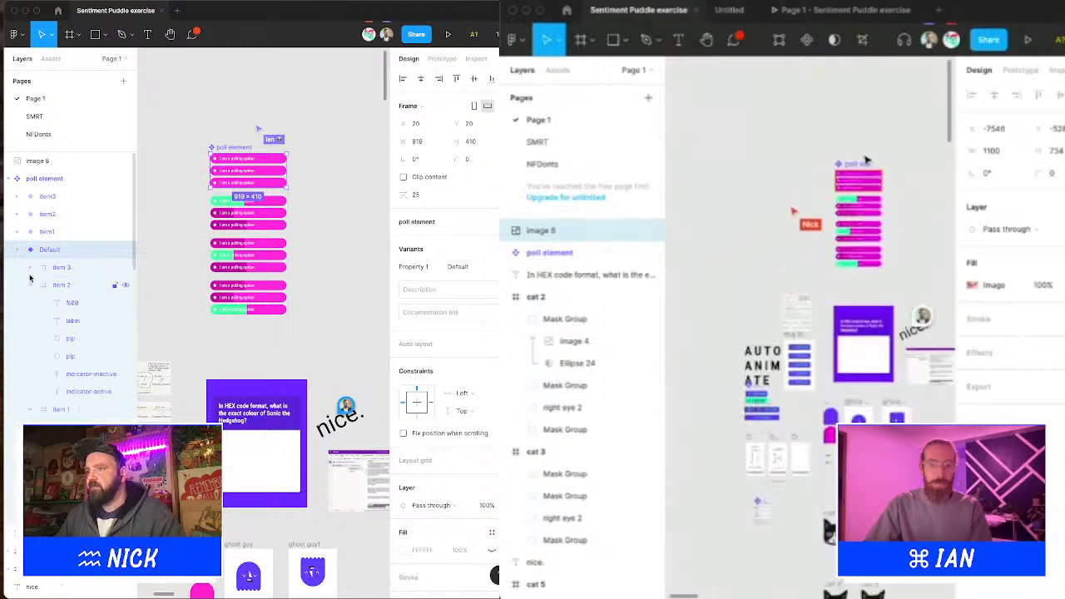
{"action": "left_click", "coordinate": [32, 268]}
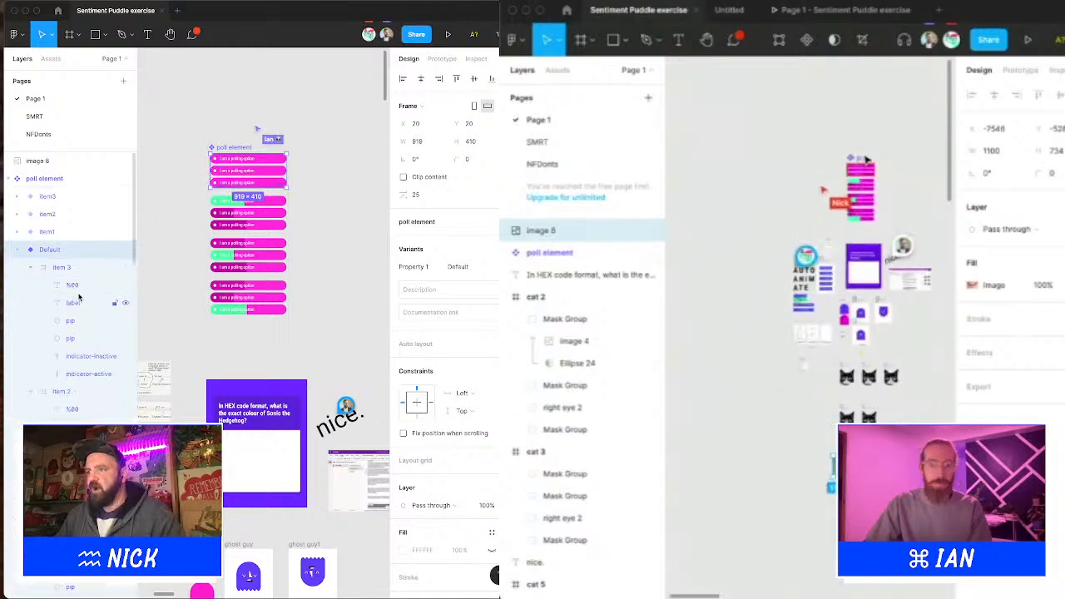
{"action": "left_click", "coordinate": [79, 287]}
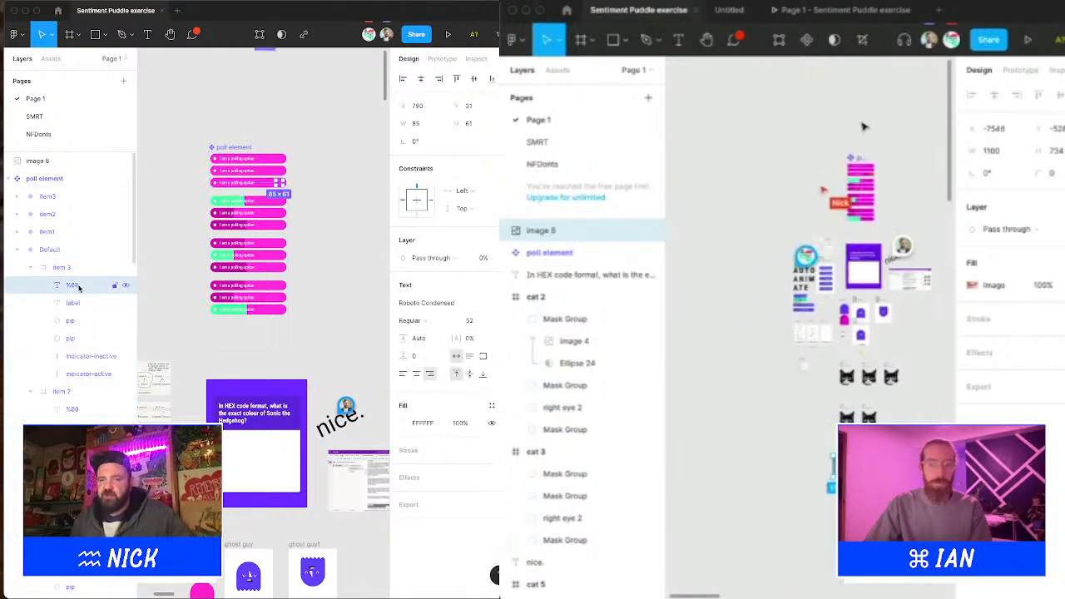
{"action": "scroll", "coordinate": [862, 249], "scroll_direction": "down", "scroll_amount": 3}
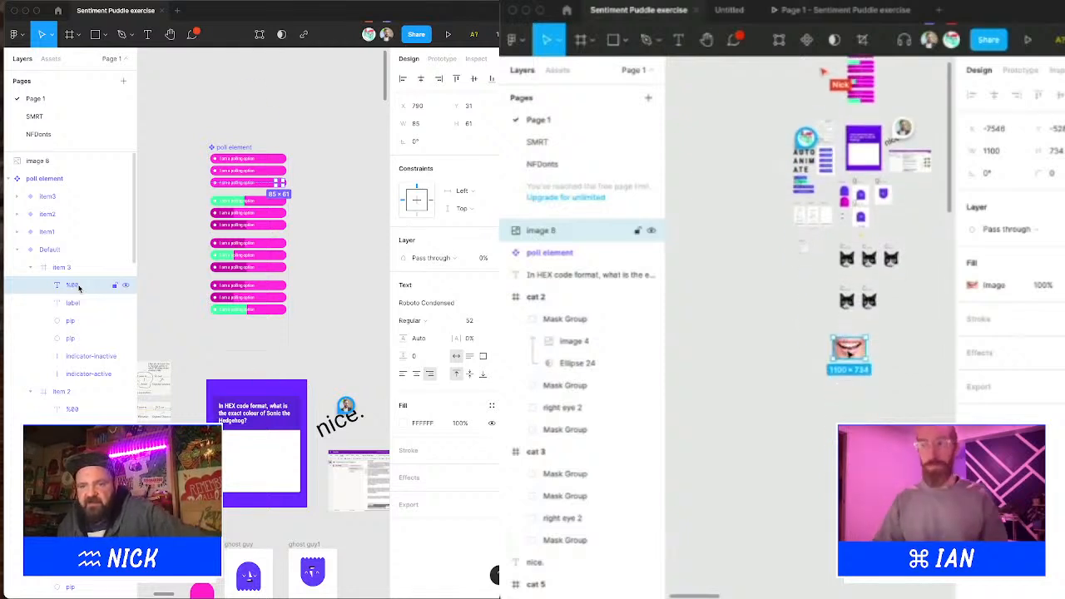
{"action": "scroll", "coordinate": [850, 349], "scroll_direction": "right", "scroll_amount": 2}
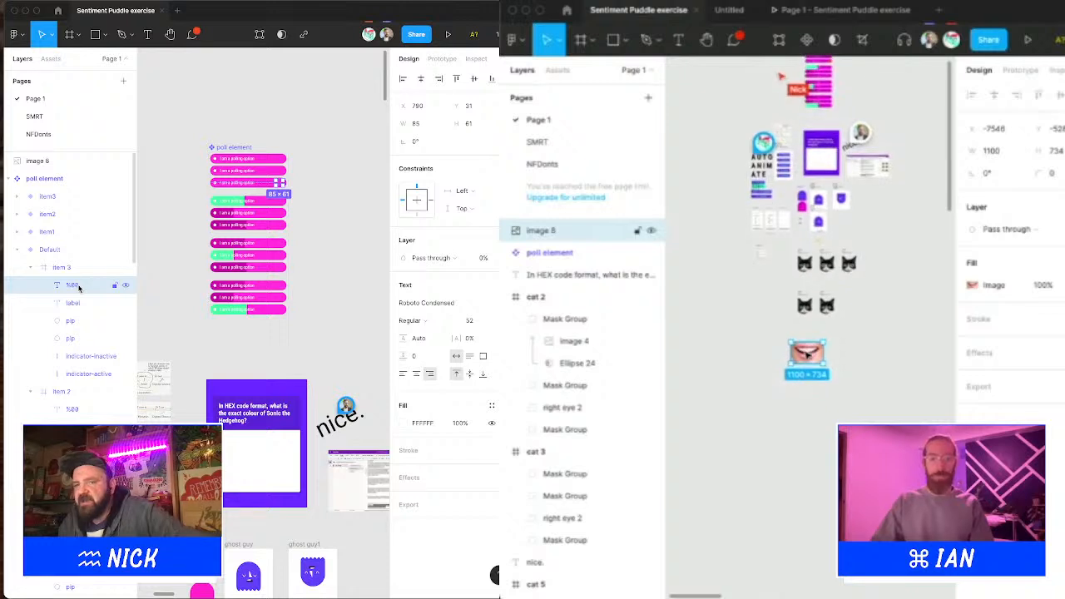
{"action": "scroll", "coordinate": [807, 353], "scroll_direction": "up", "scroll_amount": 5}
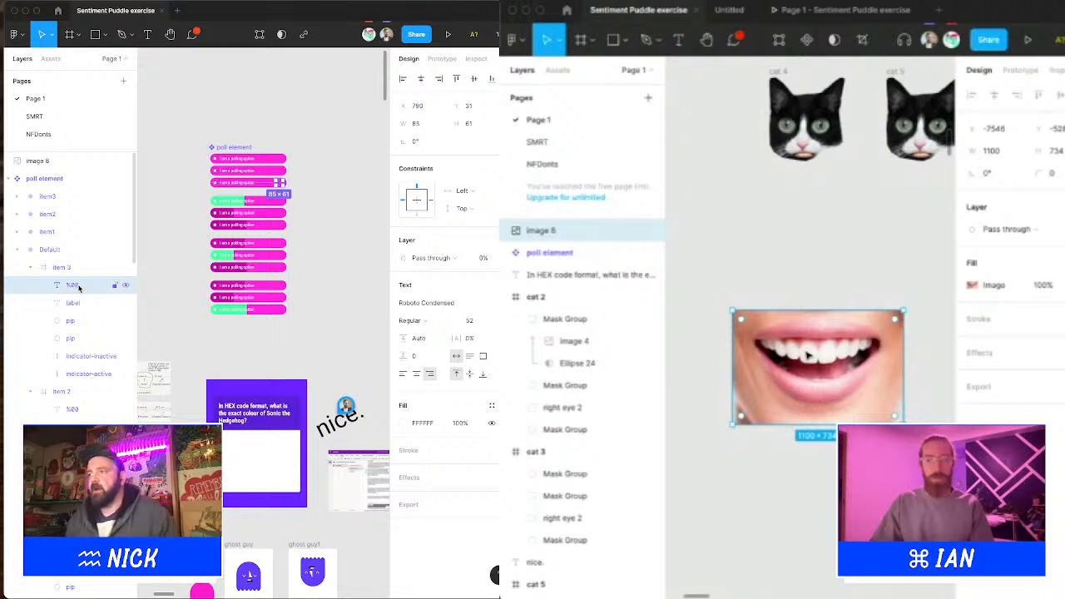
{"action": "scroll", "coordinate": [807, 356], "scroll_direction": "up", "scroll_amount": 2}
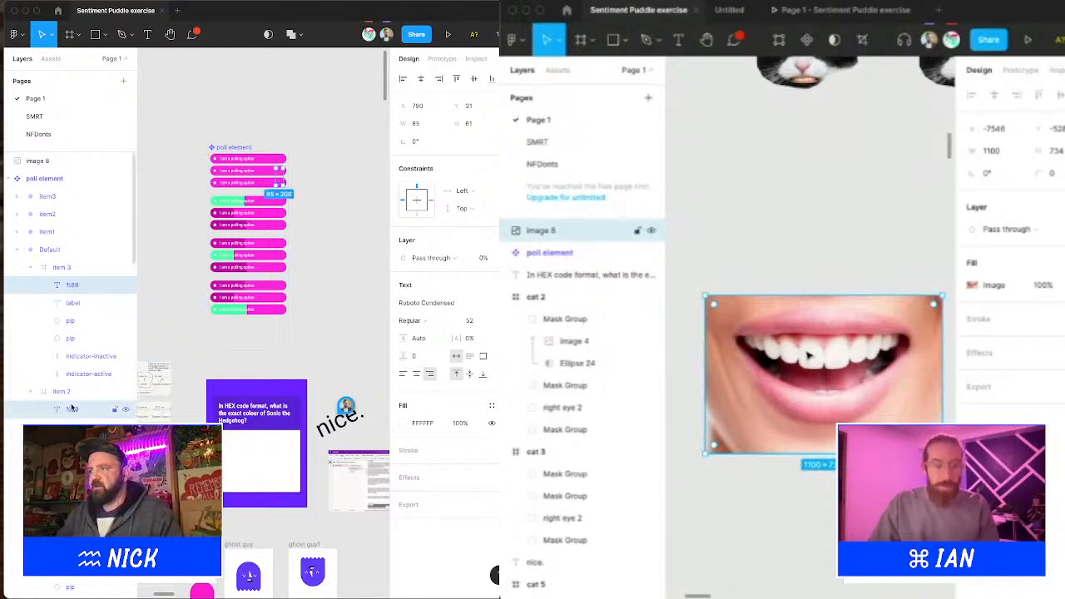
{"action": "left_click", "coordinate": [72, 533], "text": "super"}
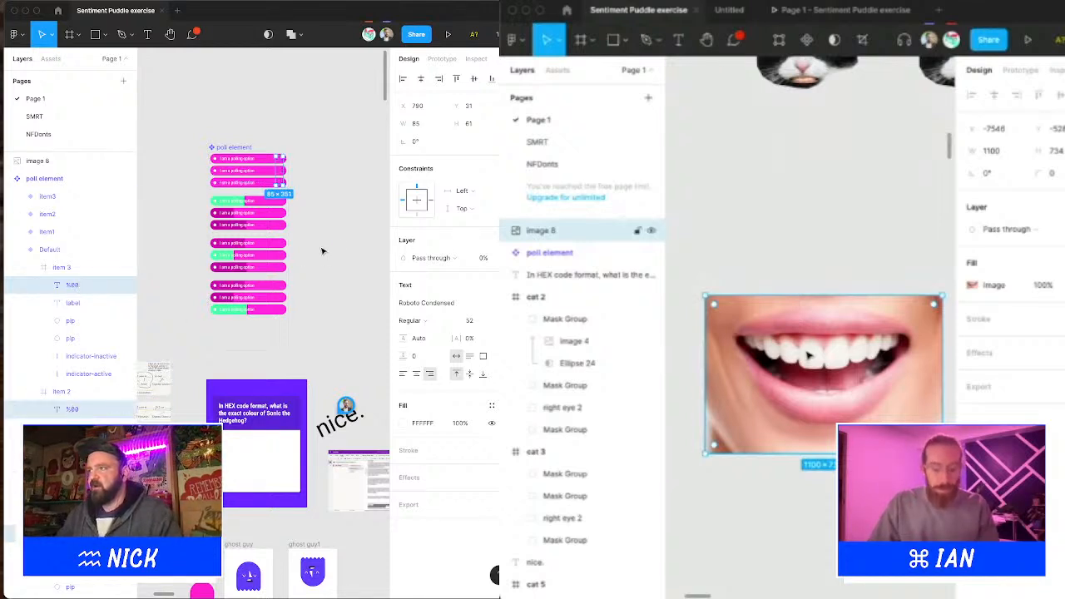
{"action": "left_click", "coordinate": [802, 213]}
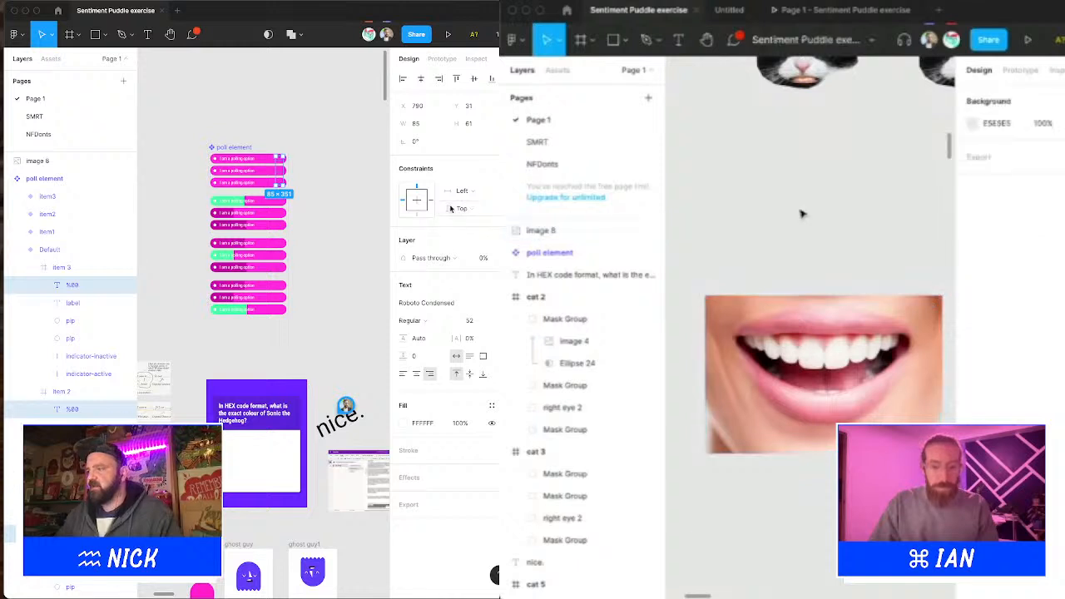
{"action": "key", "text": "o"}
{"action": "left_click", "coordinate": [492, 258]}
{"action": "type", "text": "100"}
{"action": "mouse_move", "coordinate": [737, 324]}
{"action": "left_mouse_down"}
{"action": "mouse_move", "coordinate": [853, 390]}
{"action": "mouse_move", "coordinate": [923, 413]}
{"action": "mouse_move", "coordinate": [910, 410]}
{"action": "left_mouse_up"}
{"action": "key", "text": "Return"}
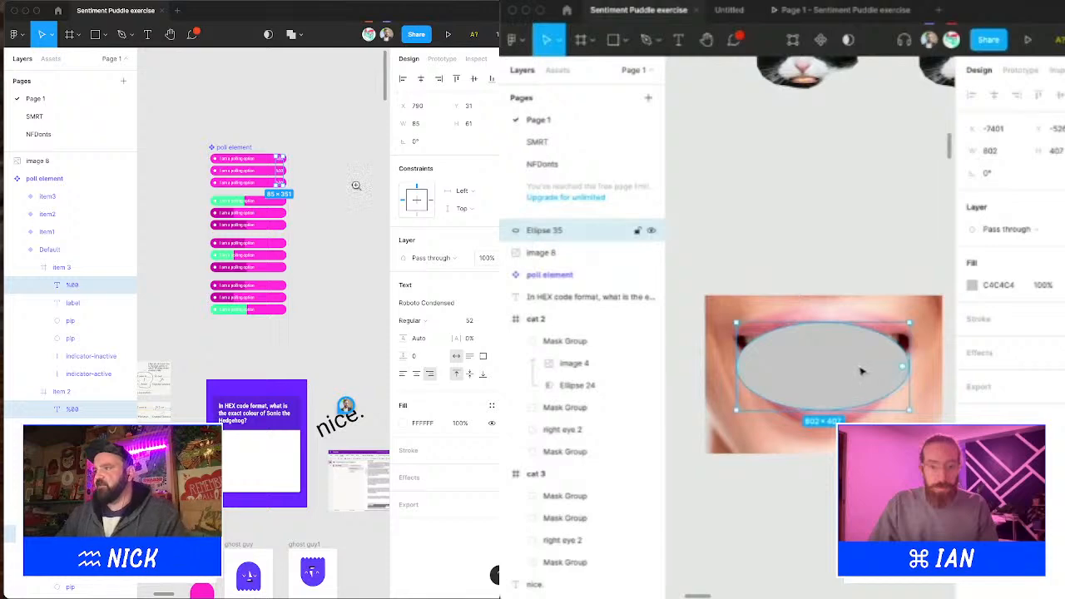
Step: Shift the grey ellipse up and slightly left on the mouth image and enlarge it to about 843 × 426
{"action": "scroll", "coordinate": [355, 185], "scroll_direction": "up", "scroll_amount": 5}
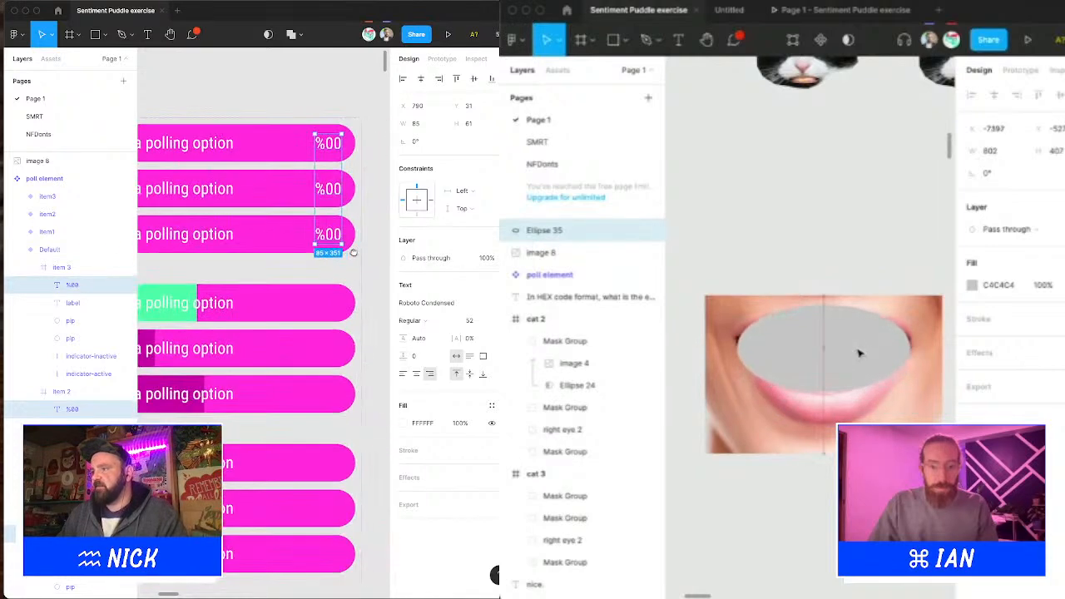
{"action": "left_click_drag", "start_coordinate": [354, 252], "coordinate": [376, 250]}
{"action": "left_click_drag", "start_coordinate": [302, 250], "coordinate": [348, 249]}
{"action": "left_click_drag", "start_coordinate": [859, 353], "coordinate": [861, 350]}
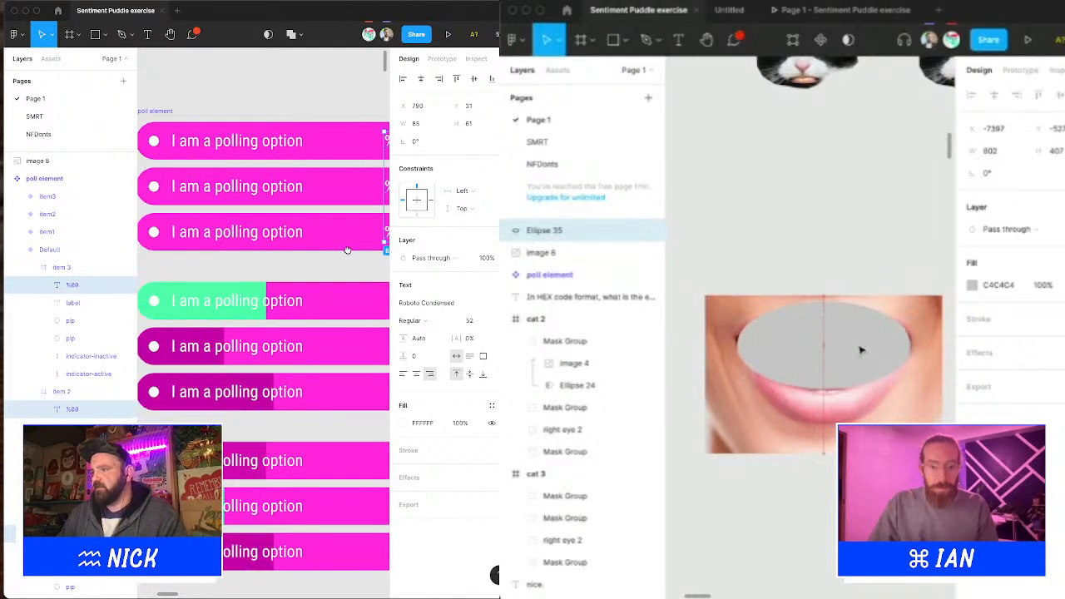
{"action": "left_click_drag", "start_coordinate": [348, 250], "coordinate": [325, 250]}
{"action": "left_click_drag", "start_coordinate": [861, 350], "coordinate": [852, 350]}
{"action": "left_click_drag", "start_coordinate": [325, 250], "coordinate": [331, 251]}
{"action": "left_click_drag", "start_coordinate": [852, 349], "coordinate": [854, 349]}
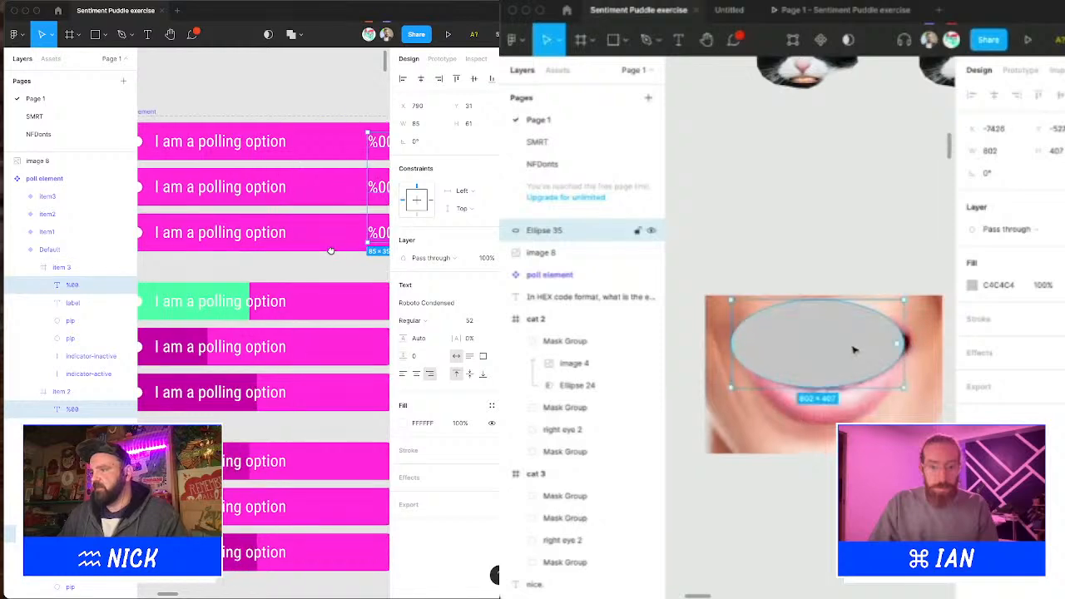
{"action": "left_click_drag", "start_coordinate": [901, 387], "coordinate": [911, 392]}
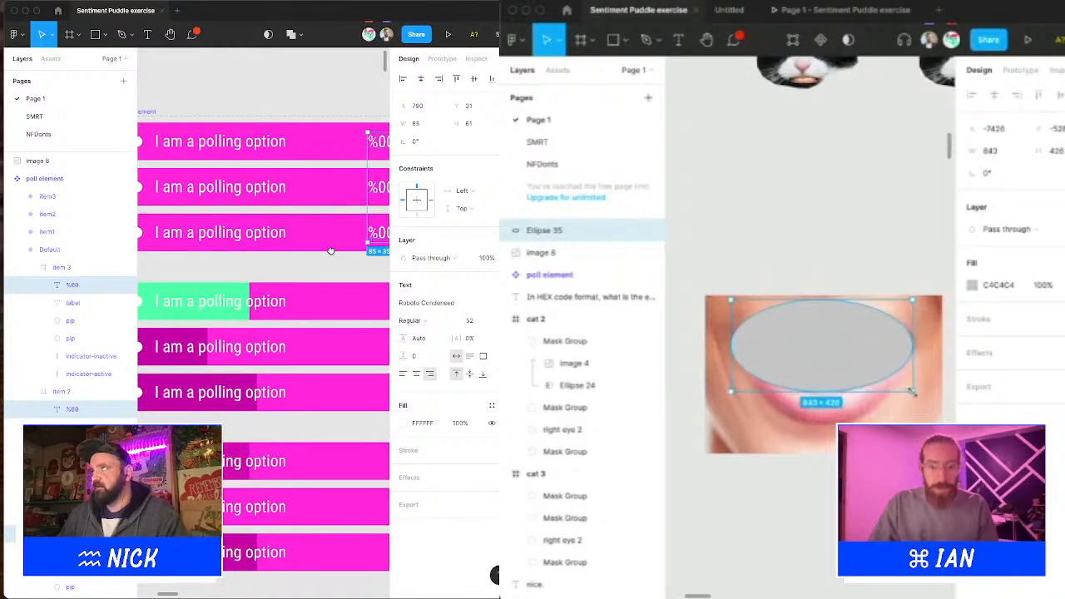
Step: Open the ellipse for point editing and set the Default variant's first and third option percentages to %30 and %35
{"action": "left_click_drag", "start_coordinate": [330, 251], "coordinate": [289, 256]}
{"action": "double_click", "coordinate": [341, 148]}
{"action": "double_click", "coordinate": [339, 148]}
{"action": "left_click_drag", "start_coordinate": [821, 391], "coordinate": [821, 390]}
{"action": "double_click", "coordinate": [799, 364]}
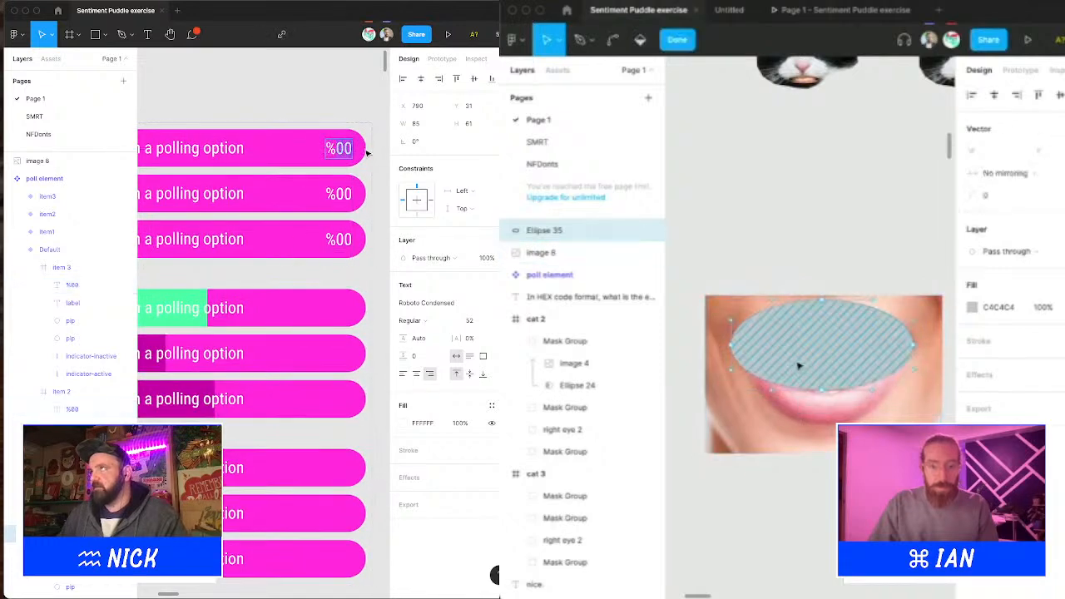
{"action": "type", "text": "30"}
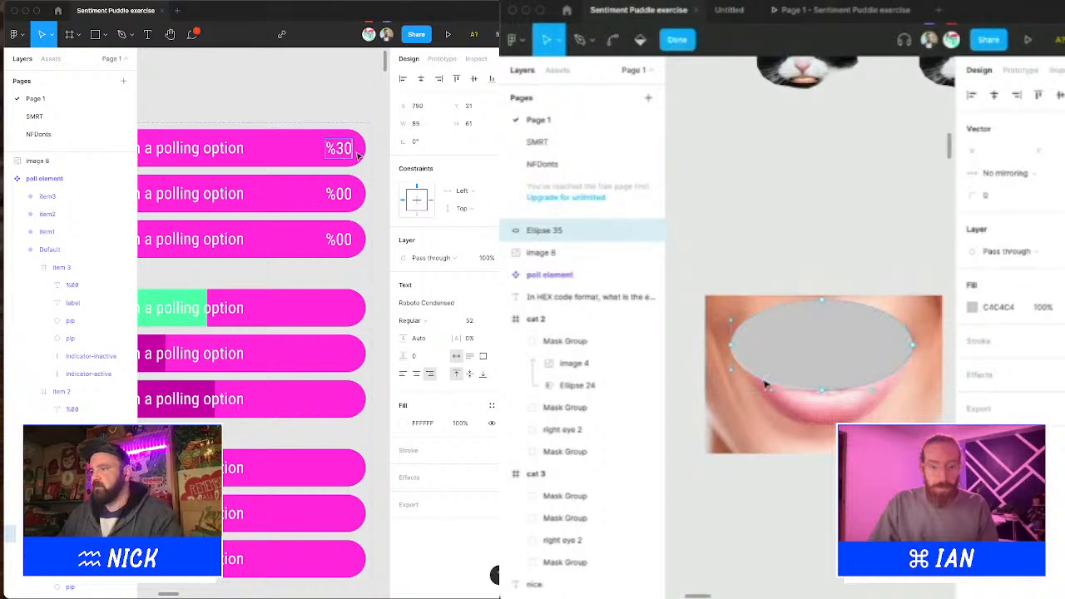
{"action": "left_click_drag", "start_coordinate": [337, 244], "coordinate": [352, 244]}
{"action": "key", "text": "Escape"}
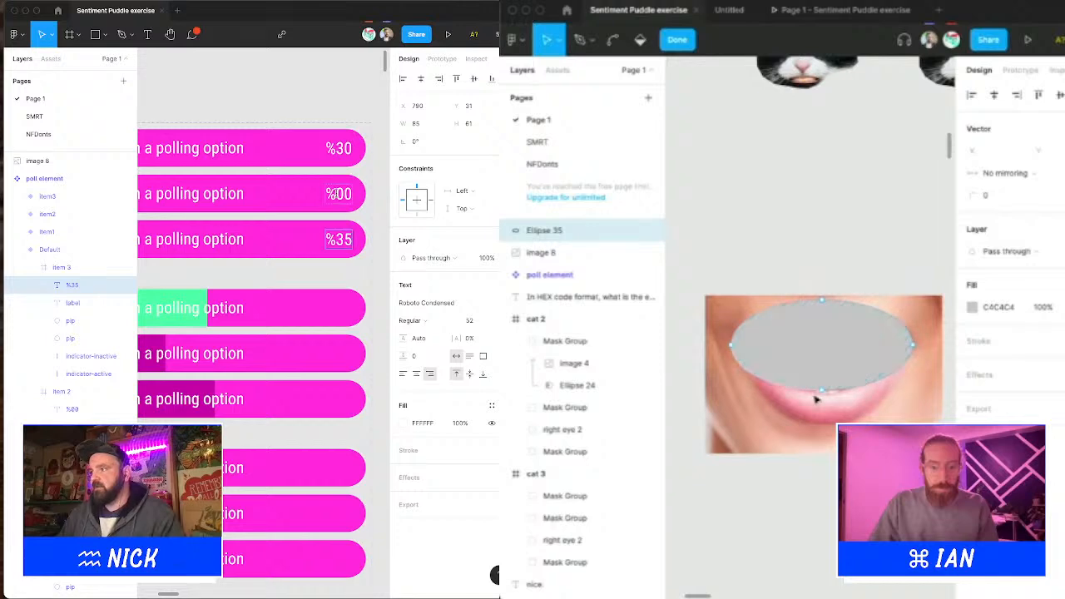
Step: Pull the ellipse's lowest point down towards the lower lip and set the Default variant's second option percentage to %18
{"action": "left_click", "coordinate": [356, 198]}
{"action": "left_click_drag", "start_coordinate": [772, 388], "coordinate": [823, 404]}
{"action": "scroll", "coordinate": [312, 239], "scroll_direction": "left", "scroll_amount": 2}
{"action": "double_click", "coordinate": [362, 196]}
{"action": "scroll", "coordinate": [362, 194], "scroll_direction": "right", "scroll_amount": 4}
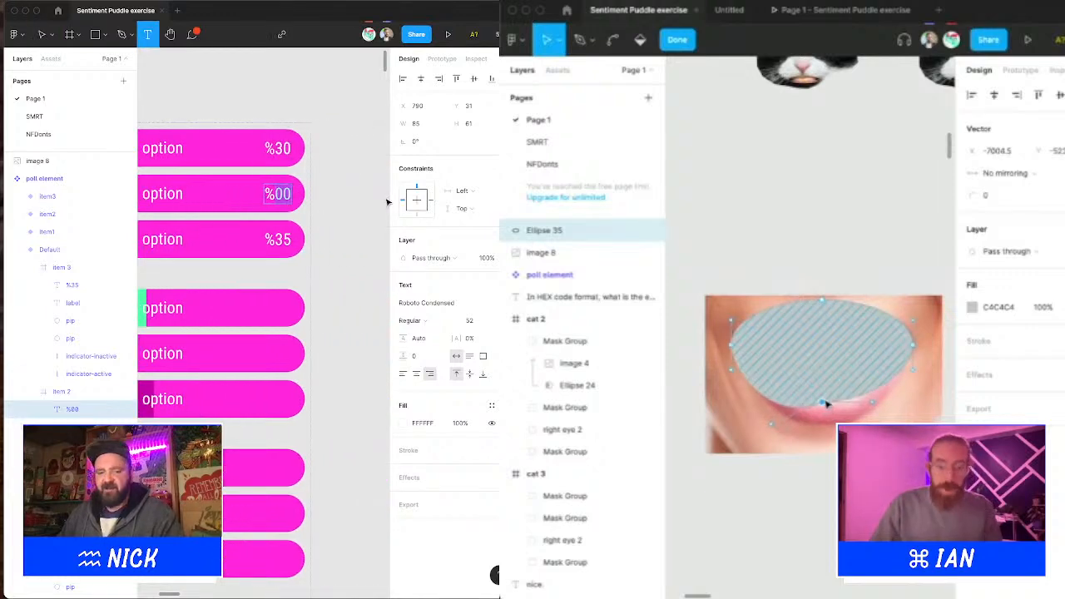
{"action": "type", "text": "18"}
{"action": "key", "text": "Escape"}
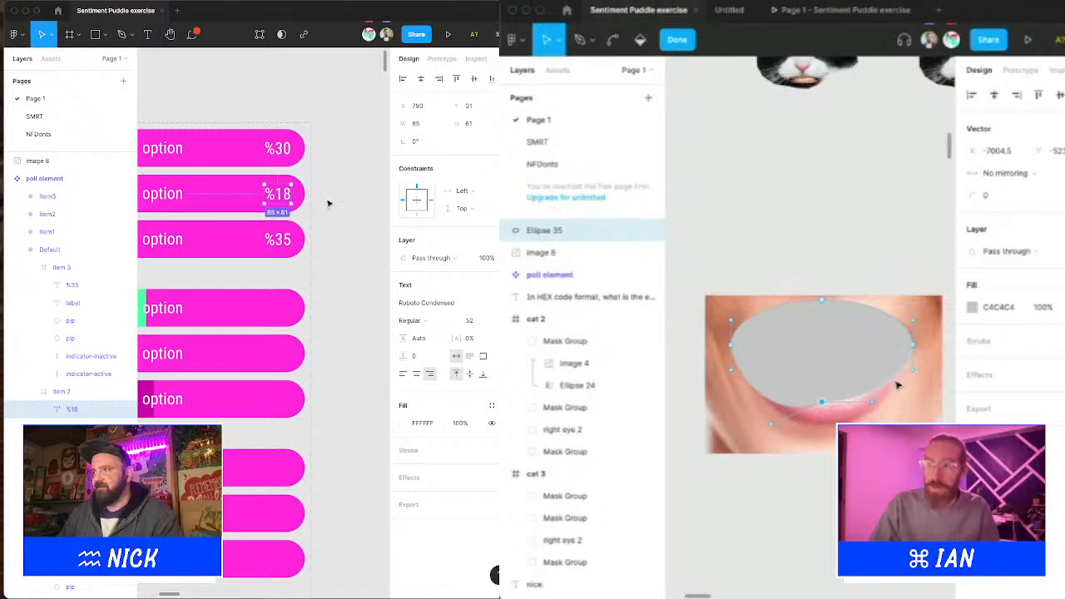
Step: Set the third option's percentage label in the Default variant to %48
{"action": "scroll", "coordinate": [310, 259], "scroll_direction": "left", "scroll_amount": 5}
{"action": "mouse_move", "coordinate": [312, 259]}
{"action": "left_mouse_down"}
{"action": "mouse_move", "coordinate": [280, 257]}
{"action": "mouse_move", "coordinate": [332, 263]}
{"action": "mouse_move", "coordinate": [297, 250]}
{"action": "left_mouse_up"}
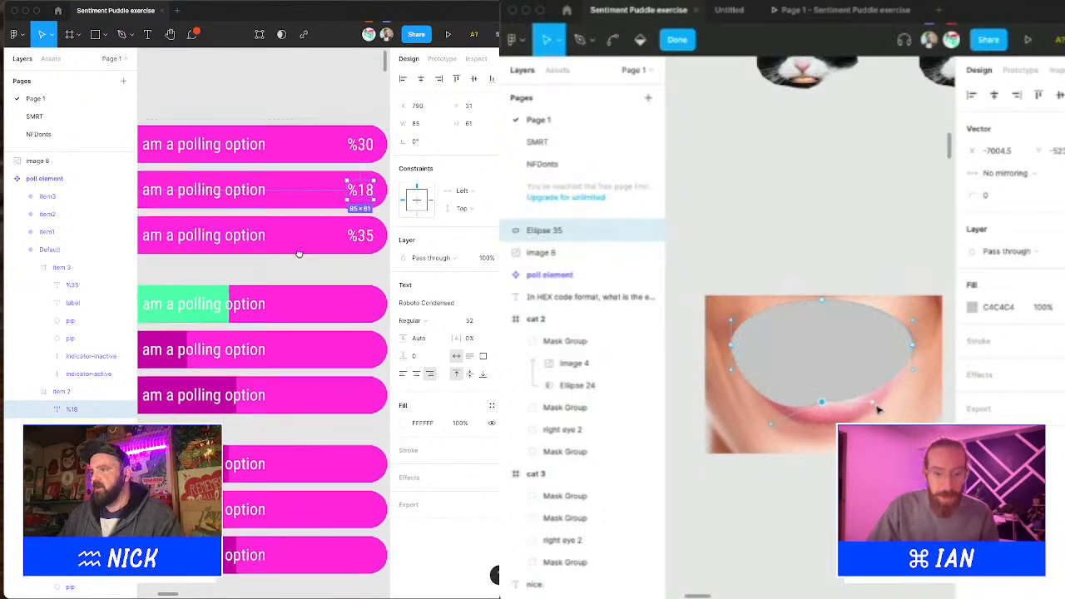
{"action": "left_click", "coordinate": [348, 239]}
{"action": "double_click", "coordinate": [362, 238]}
{"action": "double_click", "coordinate": [360, 238]}
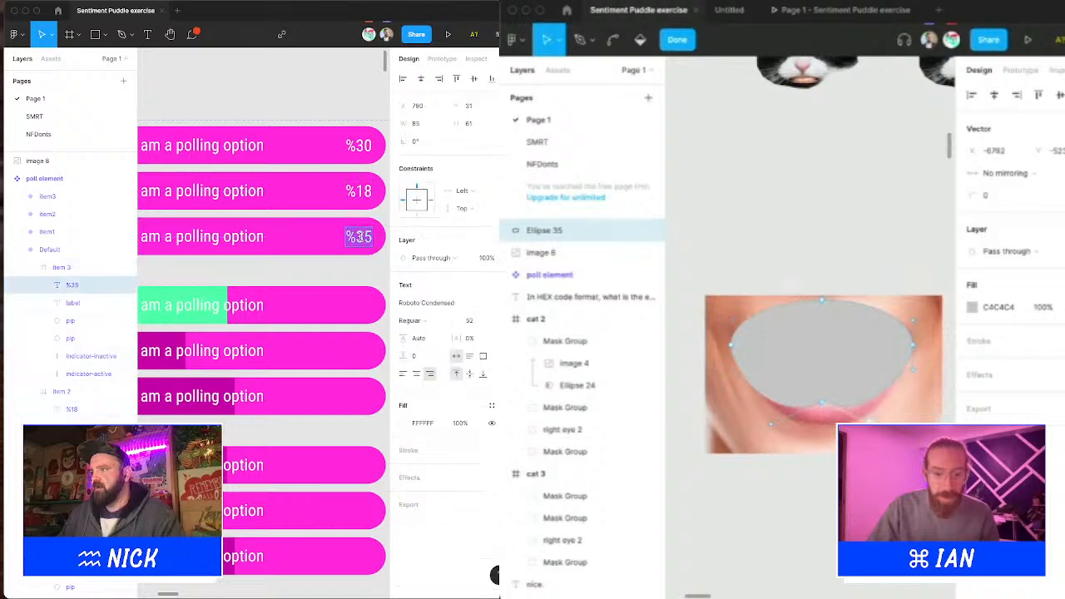
{"action": "scroll", "coordinate": [358, 239], "scroll_direction": "right", "scroll_amount": 2}
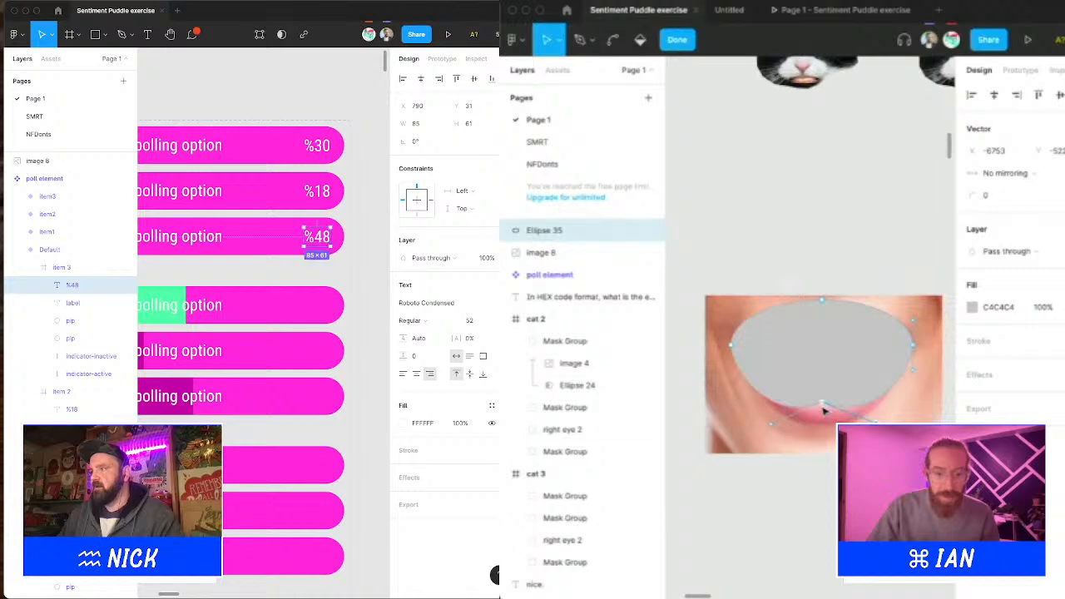
Step: Pull the ellipse's bottom point down onto the lower lip and set the Default variant's first option percentage to %36
{"action": "left_click_drag", "start_coordinate": [344, 166], "coordinate": [349, 189]}
{"action": "left_click_drag", "start_coordinate": [822, 405], "coordinate": [824, 428]}
{"action": "double_click", "coordinate": [330, 171]}
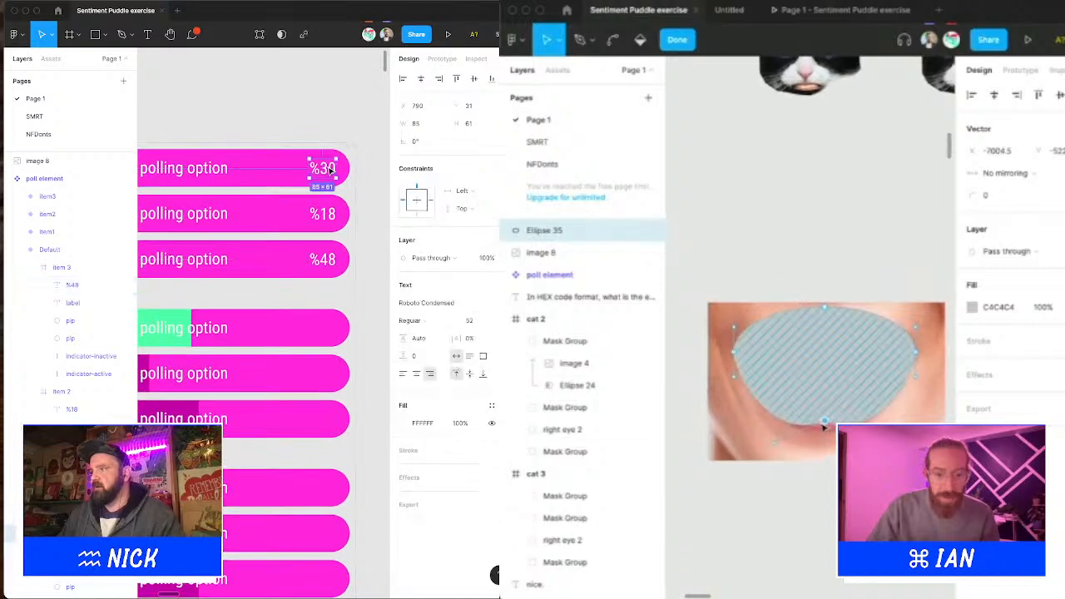
{"action": "double_click", "coordinate": [330, 171]}
{"action": "scroll", "coordinate": [824, 426], "scroll_direction": "up", "scroll_amount": 5}
{"action": "left_click", "coordinate": [328, 170]}
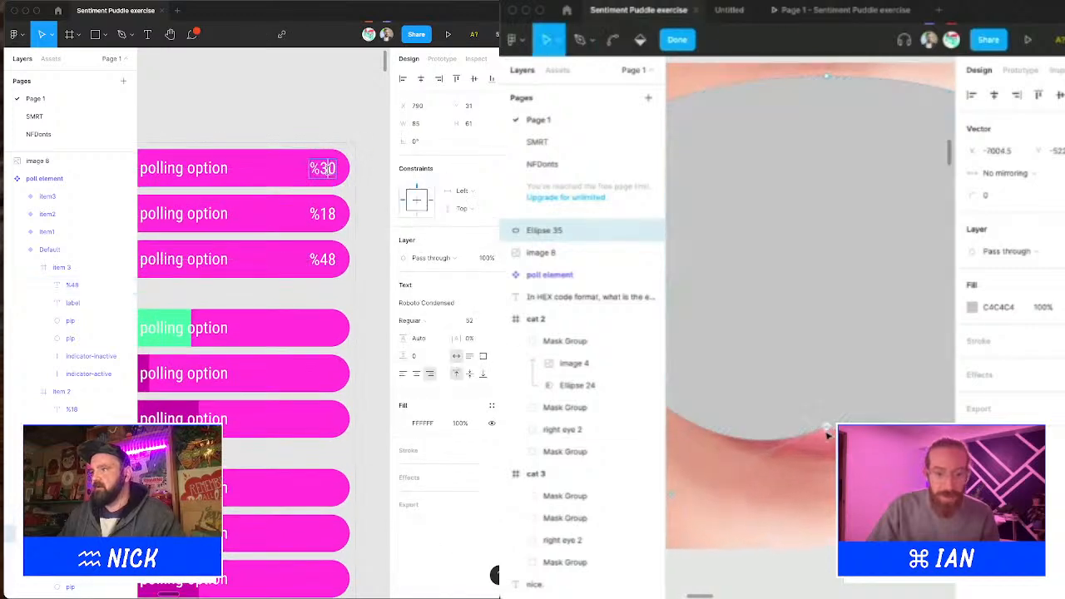
{"action": "key", "text": "BackSpace"}
{"action": "type", "text": "6"}
{"action": "key", "text": "Escape"}
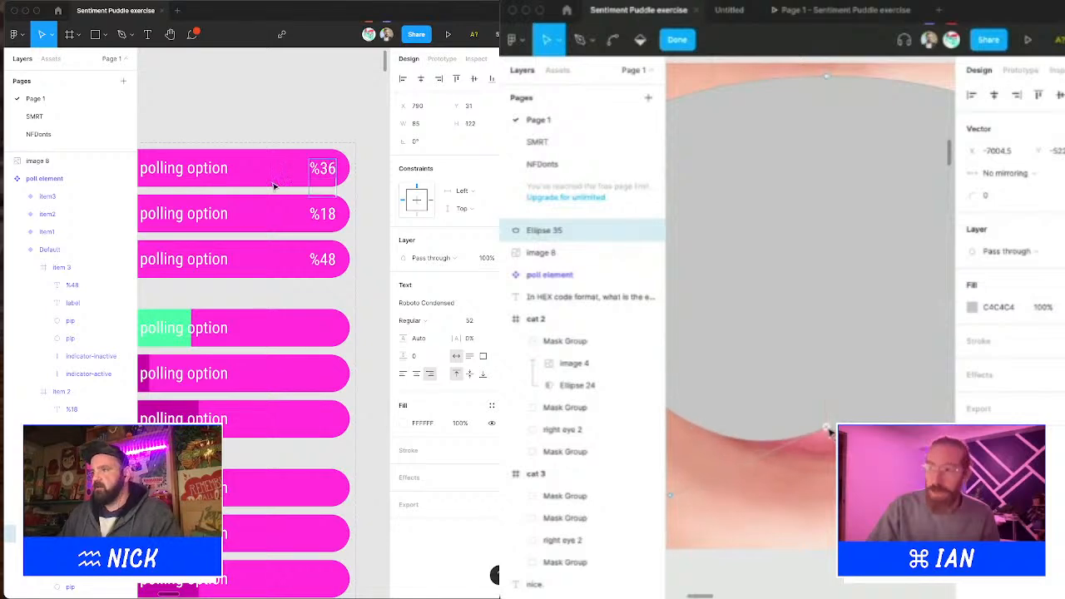
{"action": "key", "text": "Escape"}
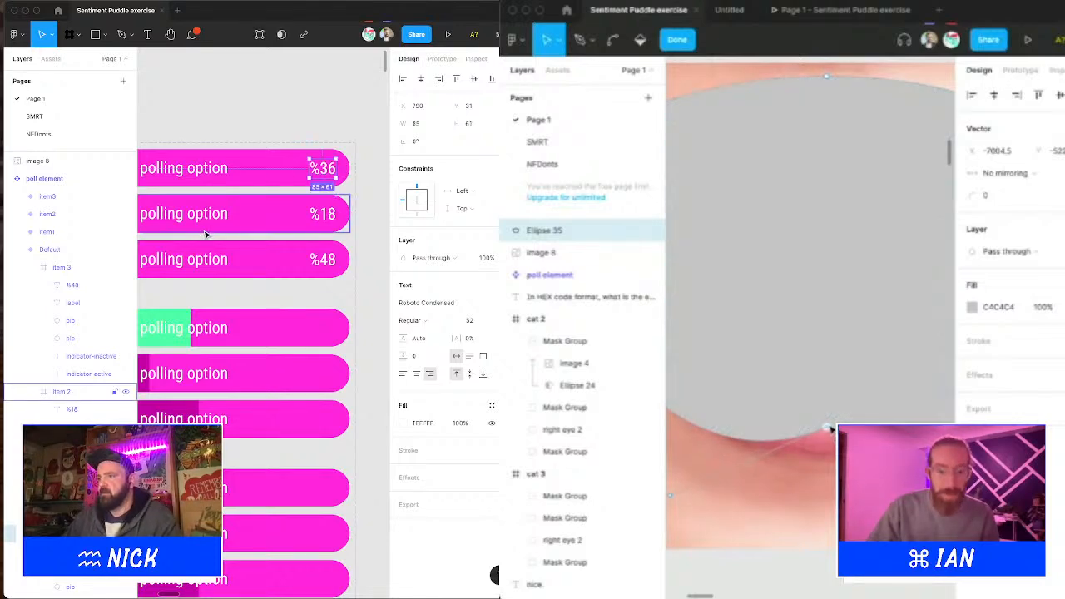
{"action": "key", "text": "Escape"}
Step: Nudge the ellipse's bottom point up slightly on the lower lip and finish point editing
{"action": "scroll", "coordinate": [827, 411], "scroll_direction": "down", "scroll_amount": 1}
{"action": "scroll", "coordinate": [827, 411], "scroll_direction": "down", "scroll_amount": 3}
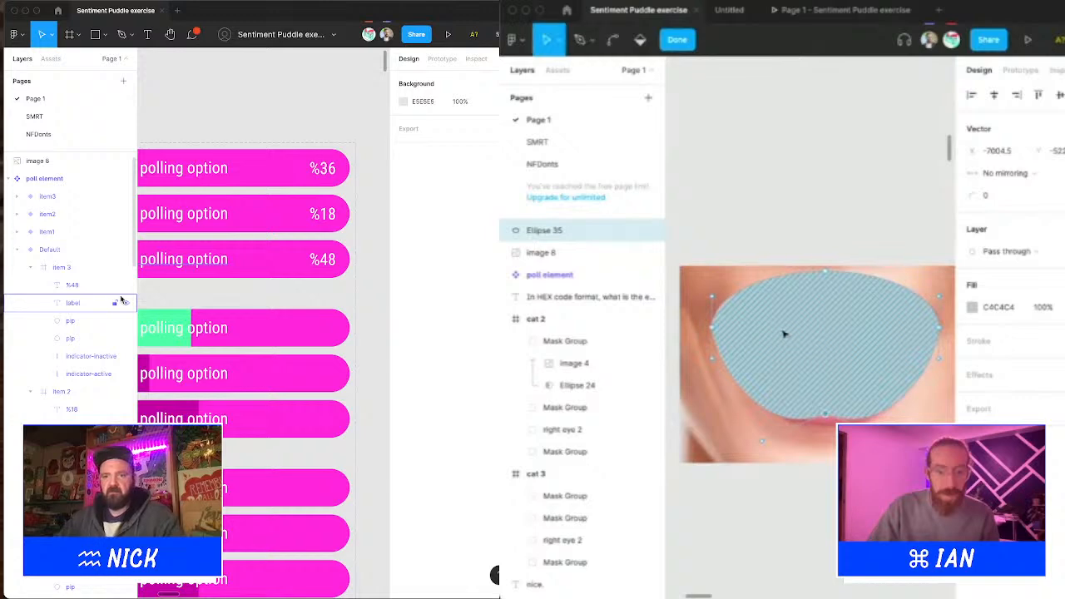
{"action": "key", "text": "Escape"}
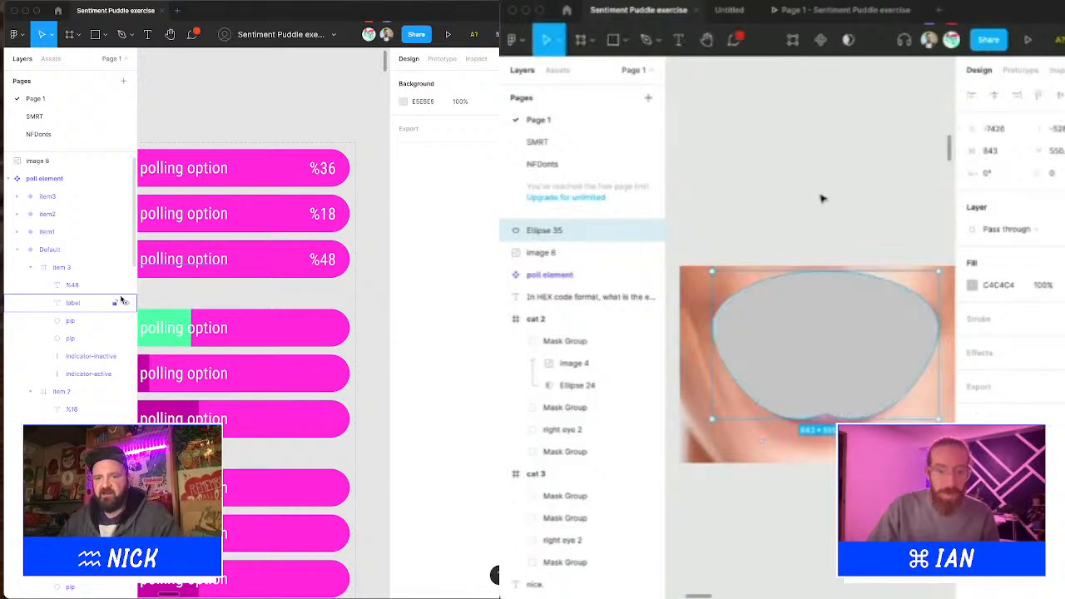
{"action": "double_click", "coordinate": [826, 407]}
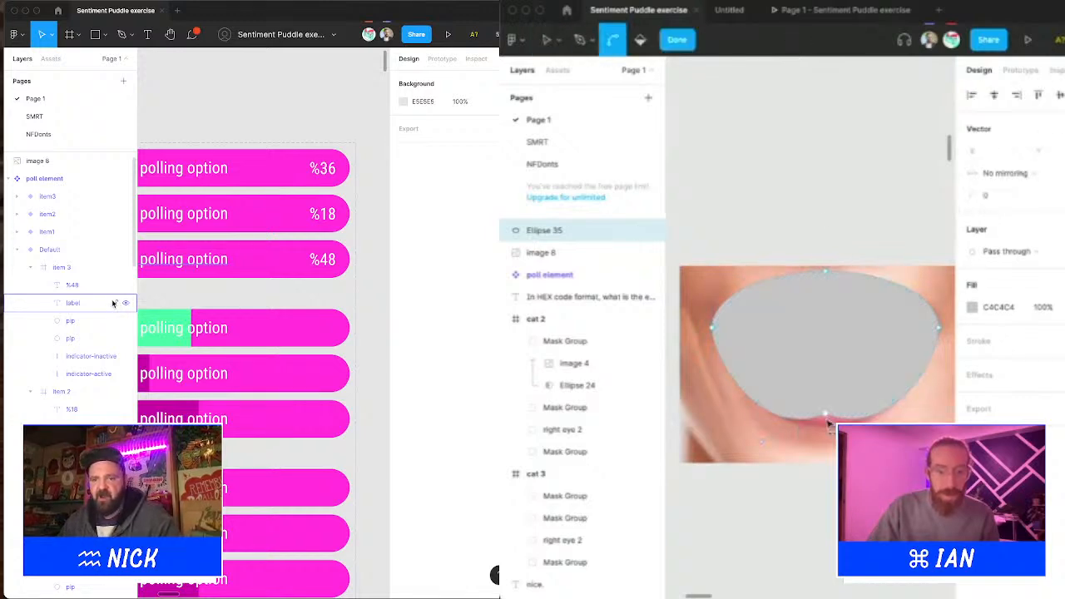
{"action": "scroll", "coordinate": [827, 409], "scroll_direction": "up", "scroll_amount": 5}
{"action": "left_click_drag", "start_coordinate": [826, 406], "coordinate": [829, 405]}
{"action": "left_click", "coordinate": [830, 404]}
{"action": "key", "text": "Escape"}
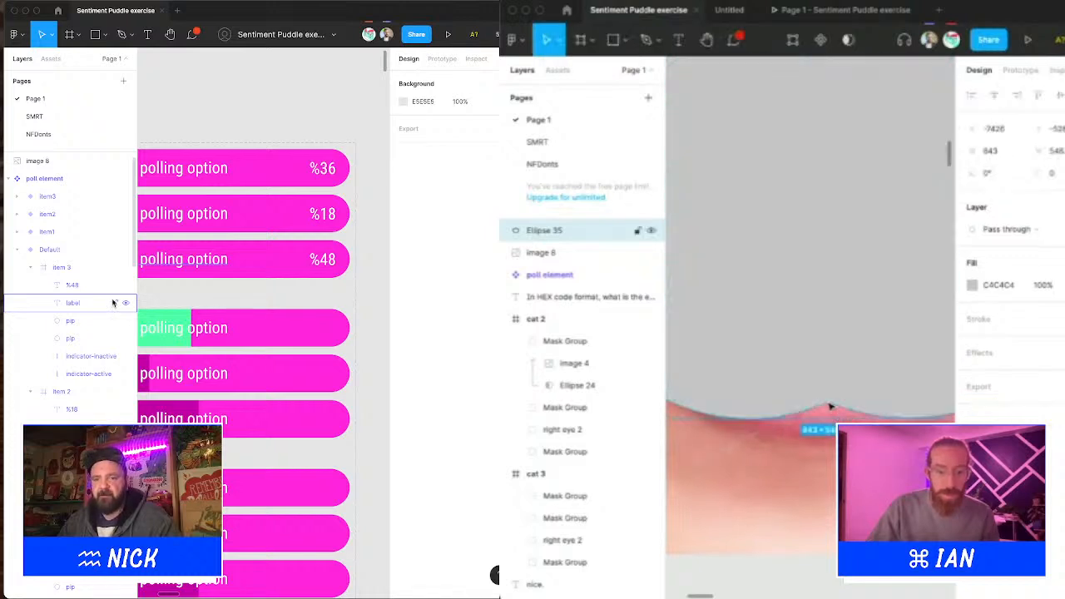
Step: Try to reset the curve handles of the ellipse's bottom point with the Bend tool
{"action": "double_click", "coordinate": [830, 406]}
{"action": "scroll", "coordinate": [845, 406], "scroll_direction": "down", "scroll_amount": 5}
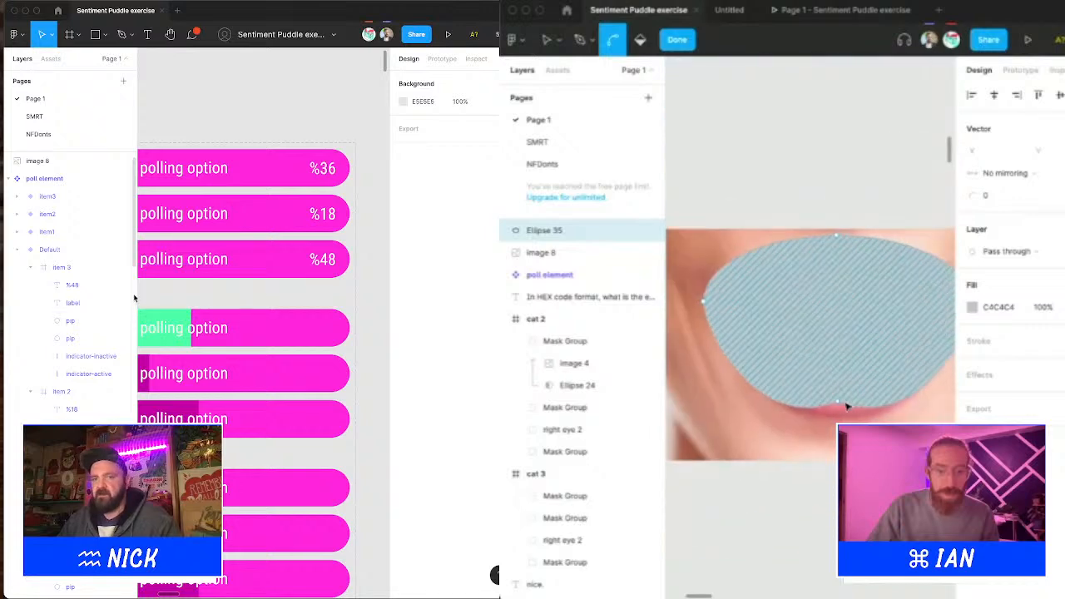
{"action": "key", "text": "v"}
{"action": "left_click", "coordinate": [837, 406]}
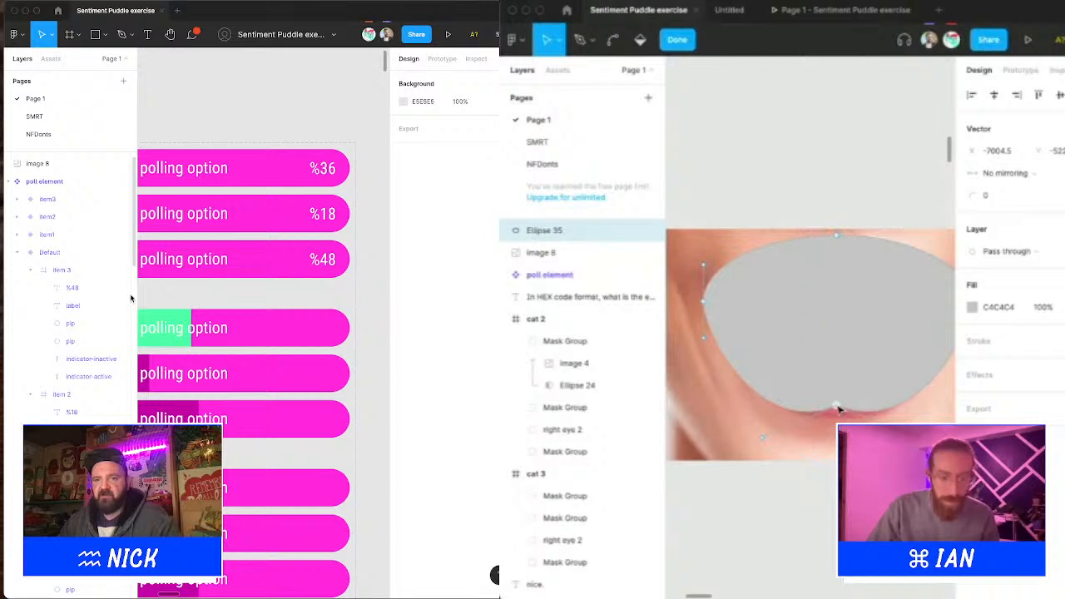
{"action": "key", "text": "super"}
{"action": "left_click", "coordinate": [838, 409], "text": "super"}
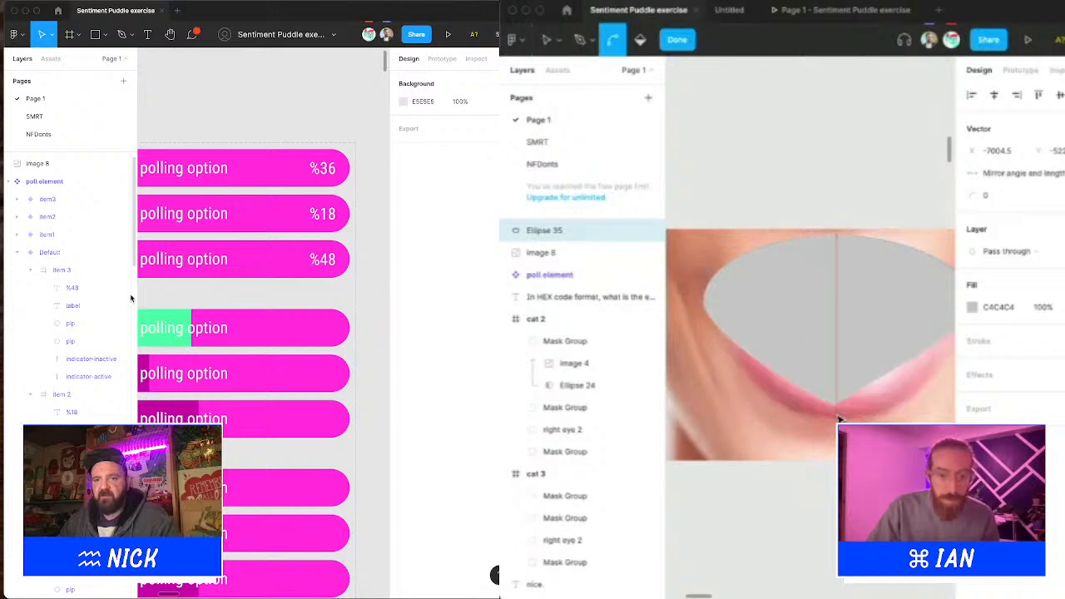
{"action": "key", "text": "super+z"}
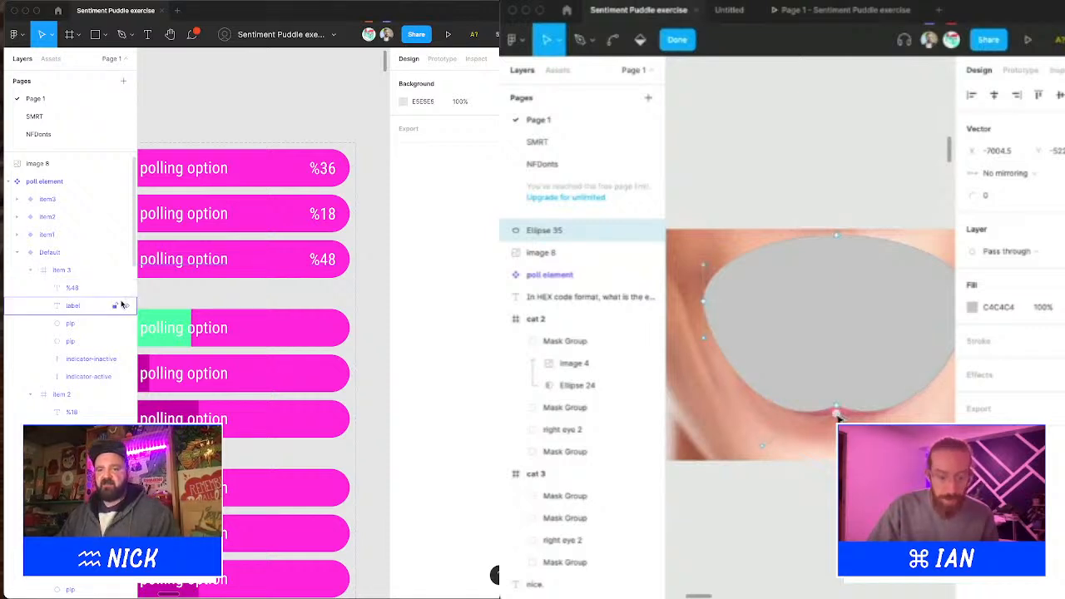
{"action": "key", "text": "super+z"}
{"action": "right_click", "coordinate": [839, 409]}
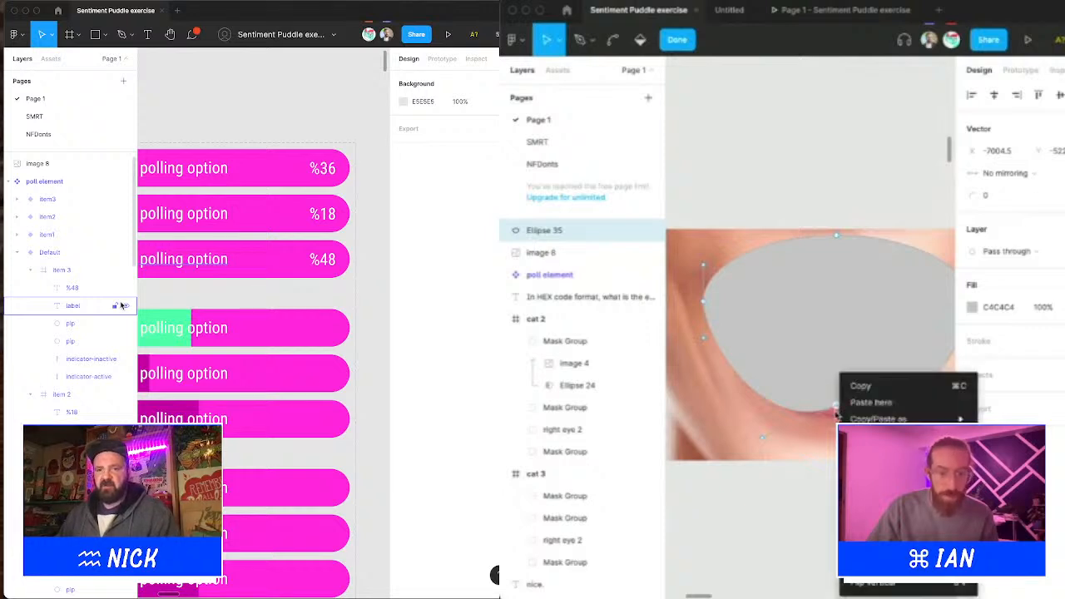
{"action": "left_click", "coordinate": [827, 401]}
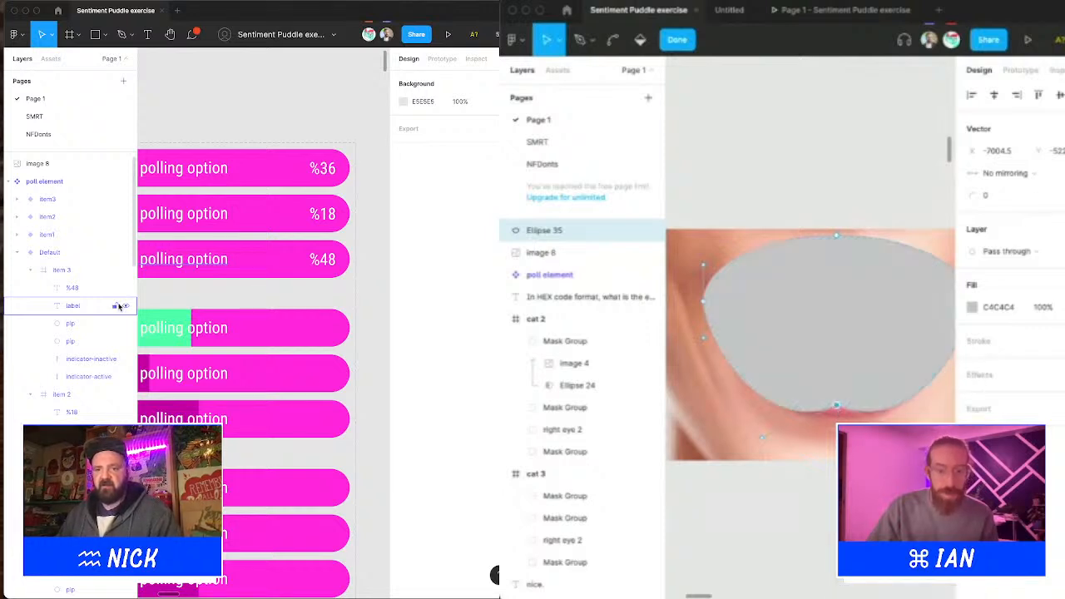
{"action": "key", "text": "Escape"}
{"action": "left_click", "coordinate": [837, 416]}
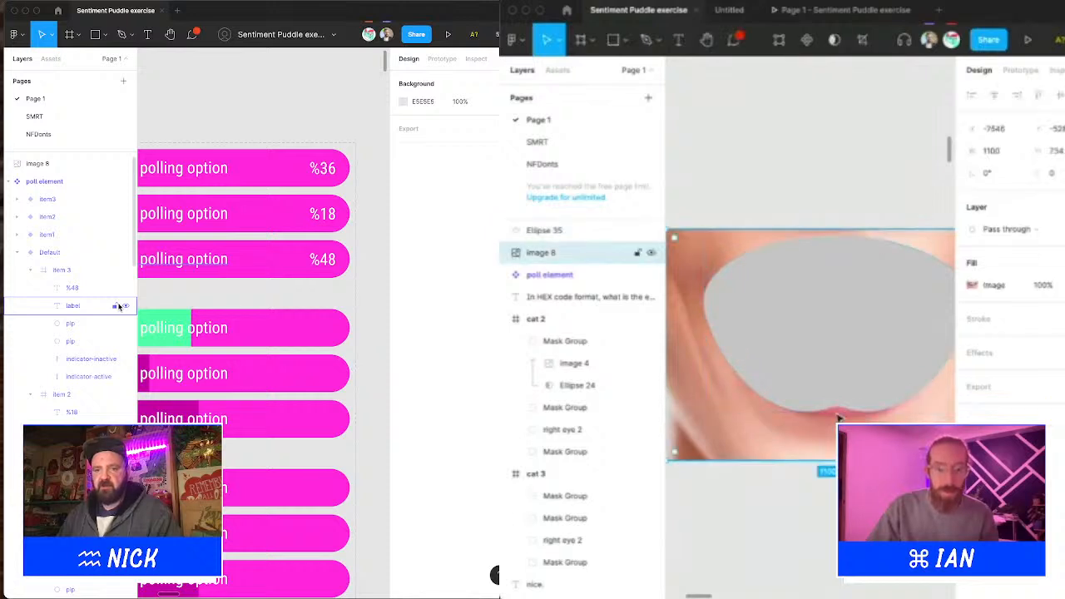
Step: Reset the ellipse's bottom point to a corner, and bend it into a smooth curve with horizontal handles mirrored in angle and length
{"action": "left_click", "coordinate": [840, 403]}
{"action": "double_click", "coordinate": [840, 405]}
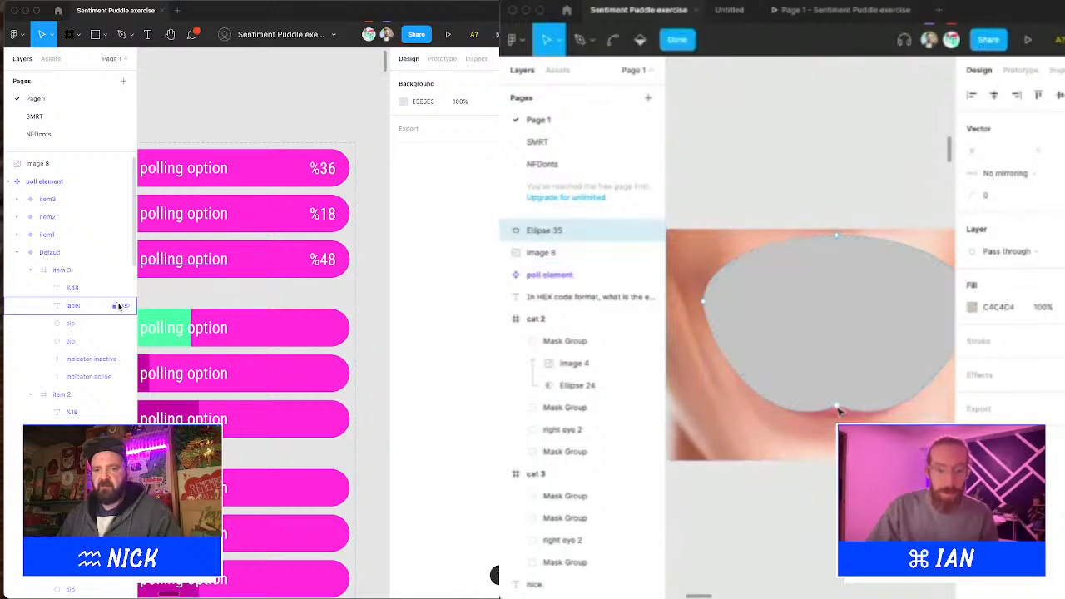
{"action": "left_click", "coordinate": [837, 407], "text": "super"}
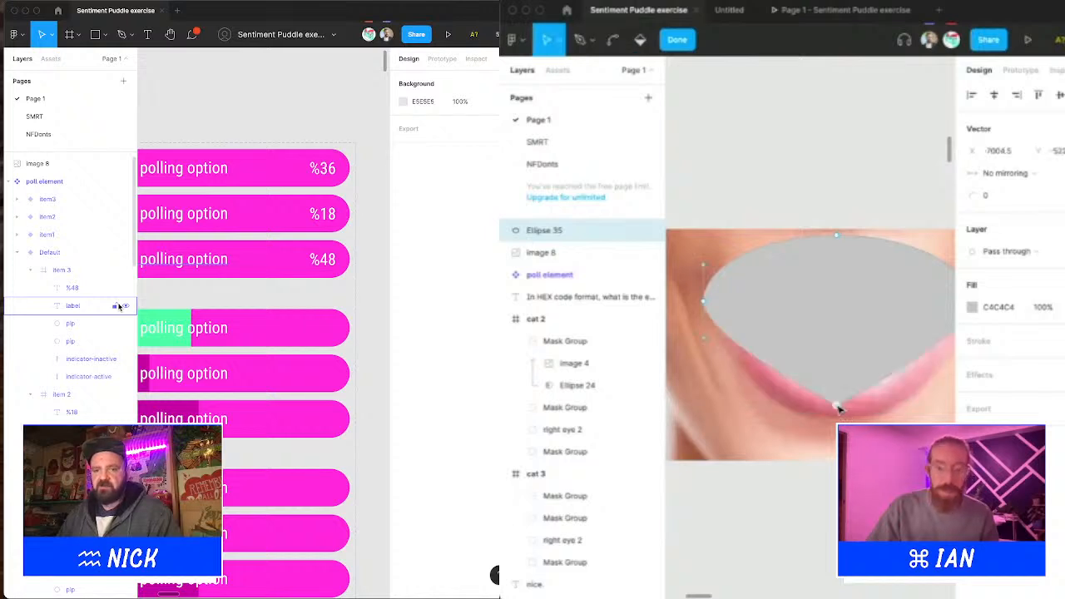
{"action": "key", "text": "super"}
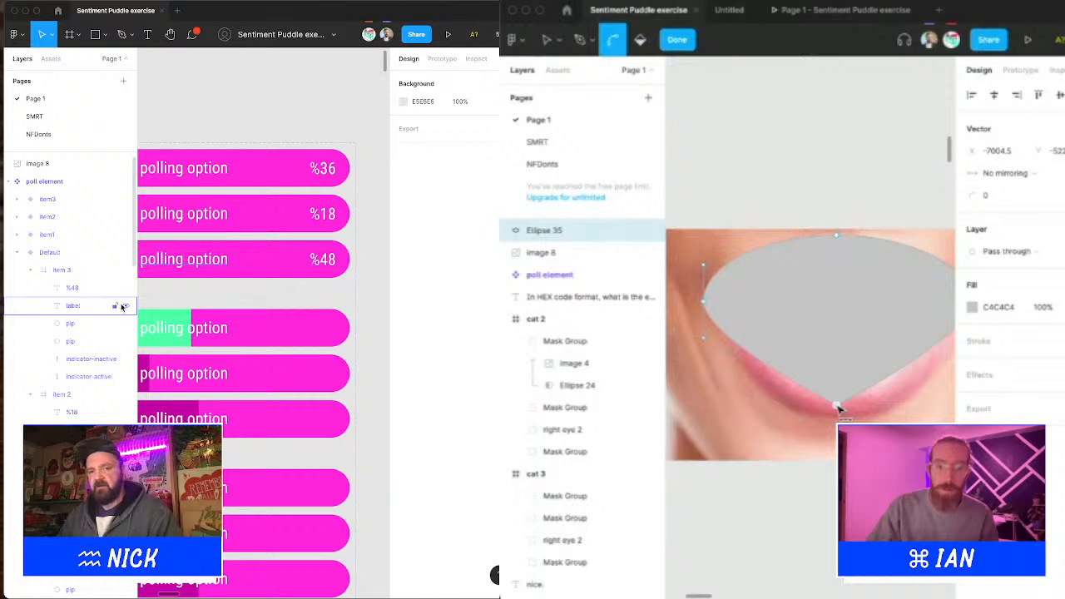
{"action": "left_click_drag", "start_coordinate": [837, 407], "coordinate": [740, 409]}
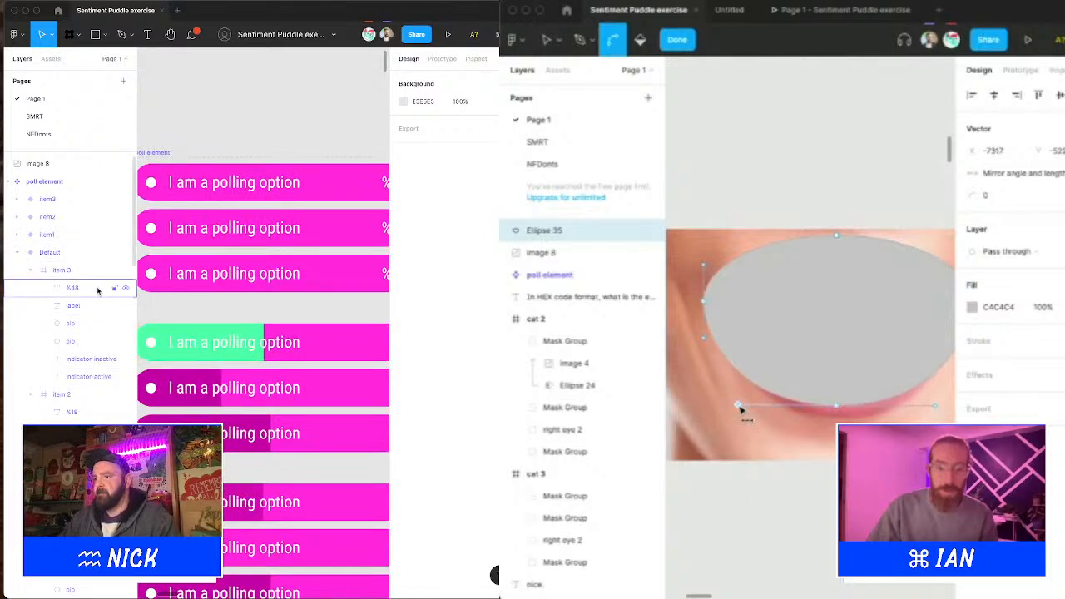
Step: Select the option percentage labels in the Default variant
{"action": "left_click", "coordinate": [97, 288]}
{"action": "left_click", "coordinate": [76, 411], "text": "super"}
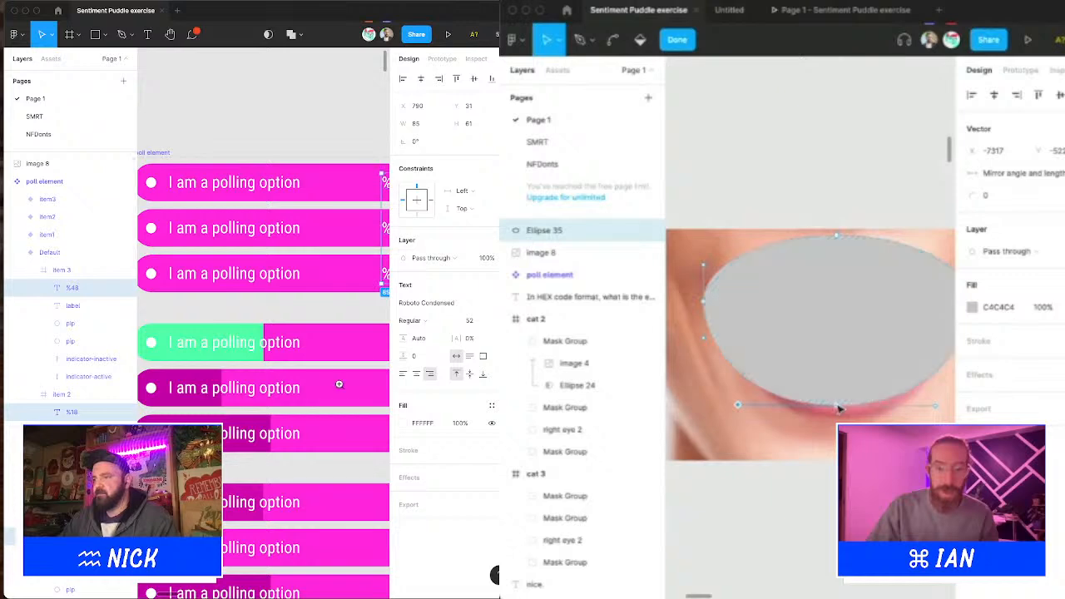
{"action": "scroll", "coordinate": [340, 387], "scroll_direction": "down", "scroll_amount": 3}
{"action": "left_click_drag", "start_coordinate": [339, 387], "coordinate": [271, 371]}
Step: Move the ellipse's bottom point down along the lower lip, making the shape about 843 × 575, and finish point editing
{"action": "scroll", "coordinate": [839, 408], "scroll_direction": "up", "scroll_amount": 3}
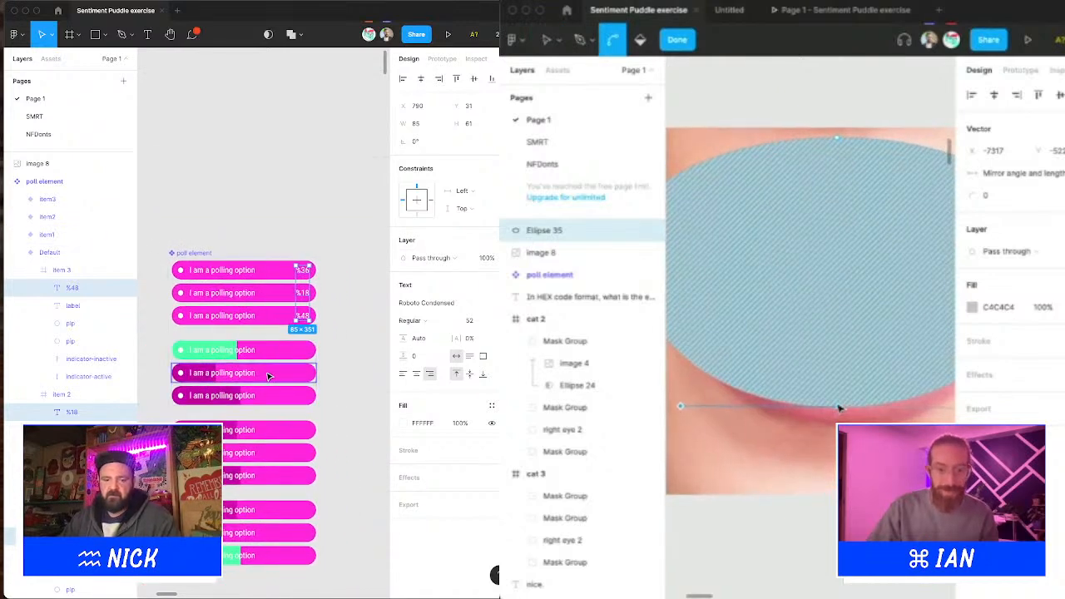
{"action": "scroll", "coordinate": [839, 408], "scroll_direction": "up", "scroll_amount": 1}
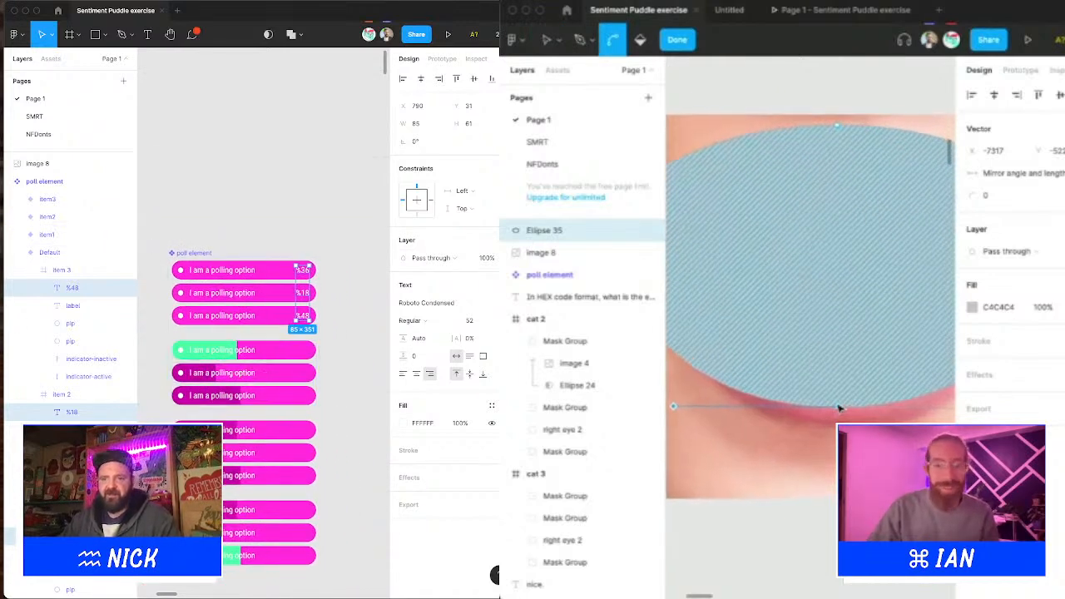
{"action": "key", "text": "v"}
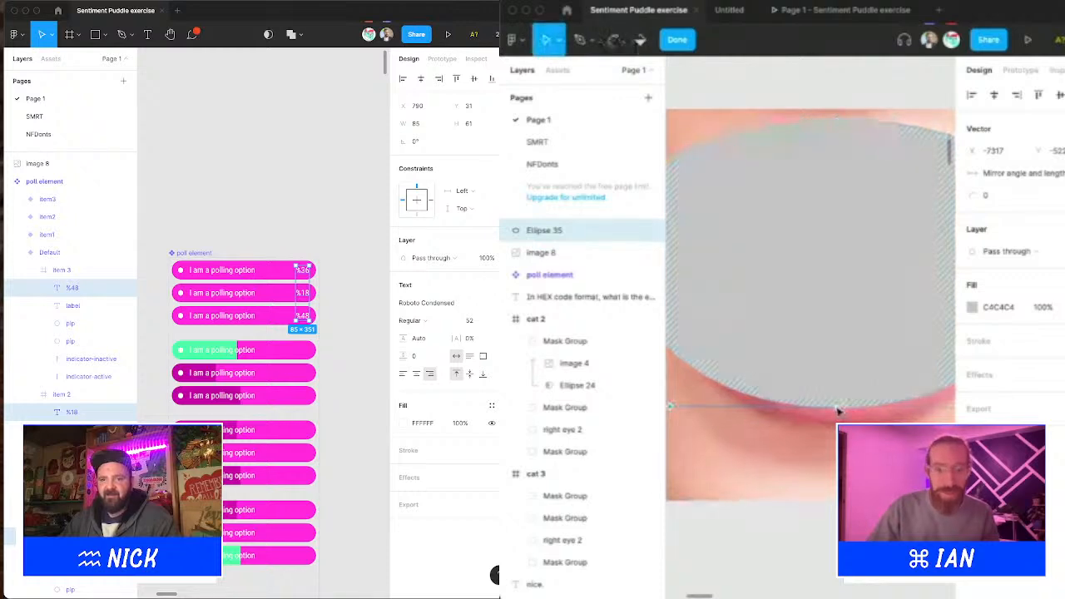
{"action": "left_click_drag", "start_coordinate": [837, 410], "coordinate": [846, 427]}
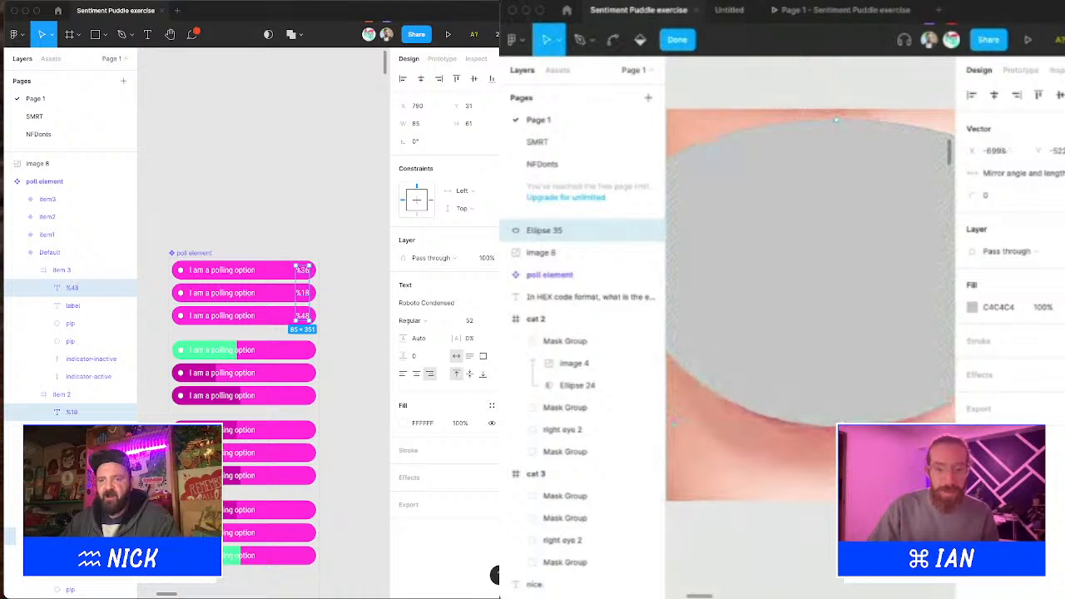
{"action": "scroll", "coordinate": [837, 416], "scroll_direction": "down", "scroll_amount": 5}
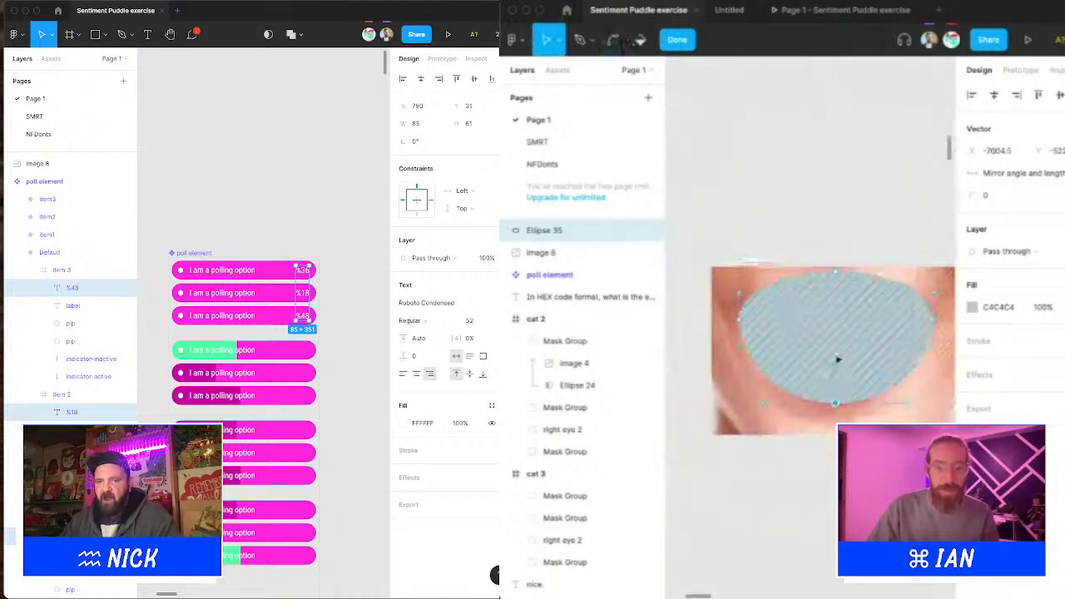
{"action": "left_click", "coordinate": [838, 251]}
{"action": "left_click", "coordinate": [838, 251]}
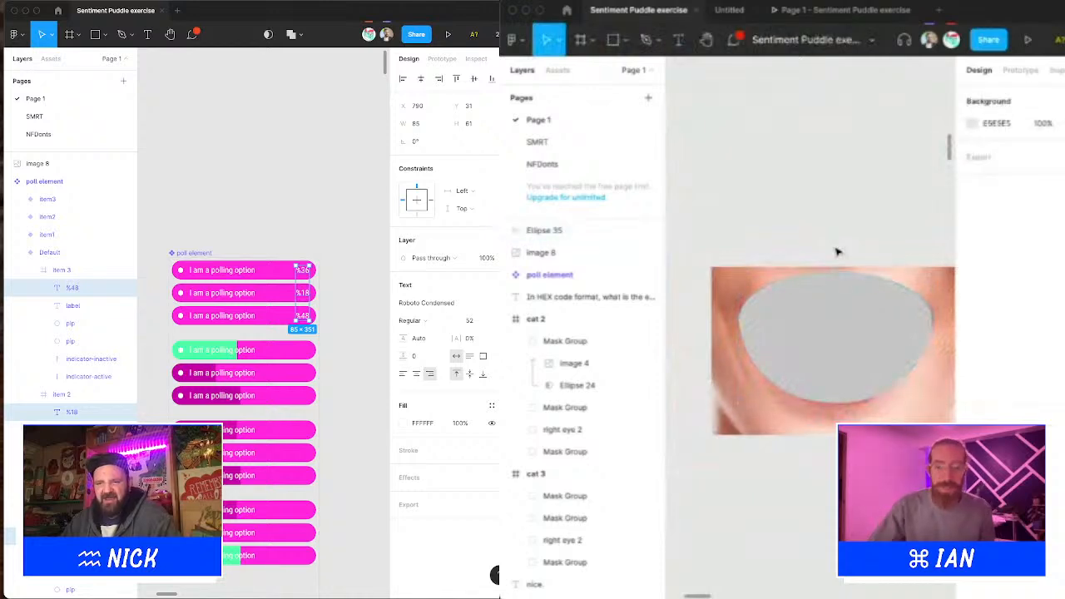
{"action": "left_click", "coordinate": [832, 335]}
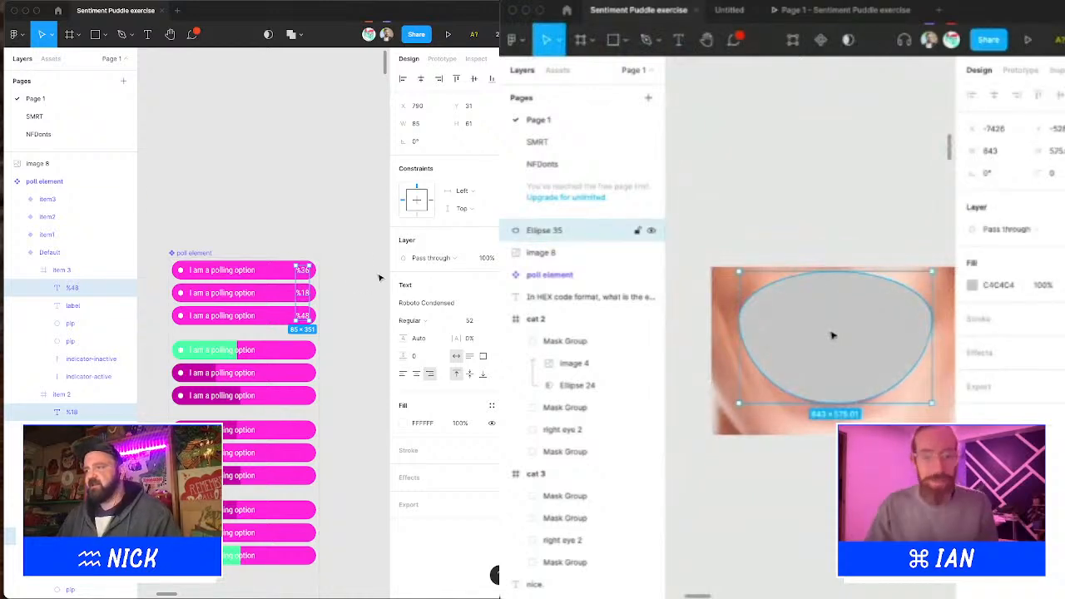
Step: Delete the three hidden %00 labels from the item1 variant and open the layer selection options for the ellipse
{"action": "left_click_drag", "start_coordinate": [320, 268], "coordinate": [367, 238]}
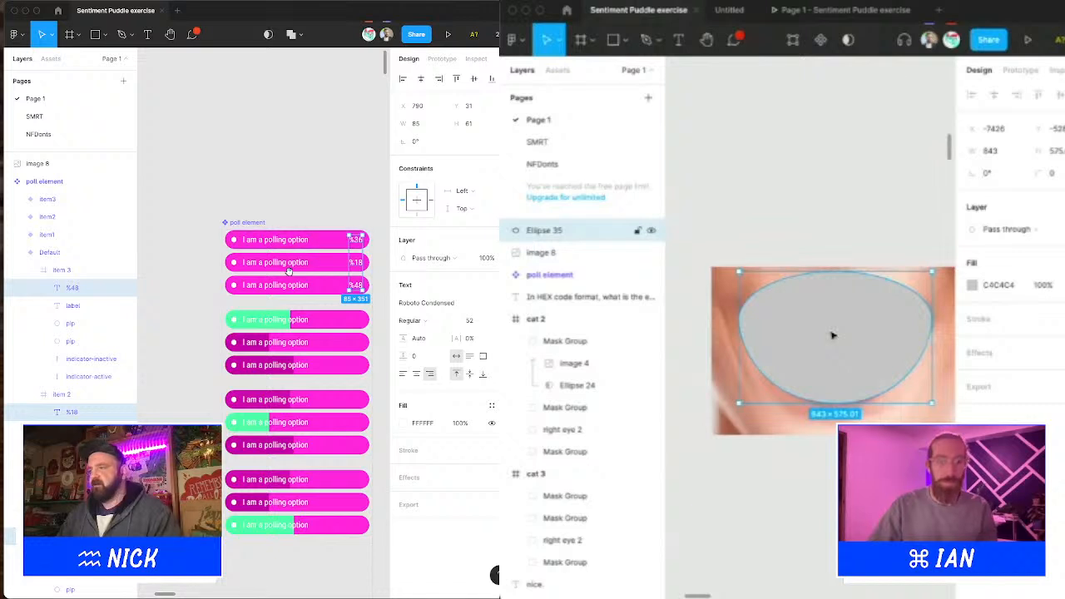
{"action": "scroll", "coordinate": [306, 276], "scroll_direction": "down", "scroll_amount": 2}
{"action": "left_click", "coordinate": [358, 291]}
{"action": "left_click", "coordinate": [735, 302], "text": "shift"}
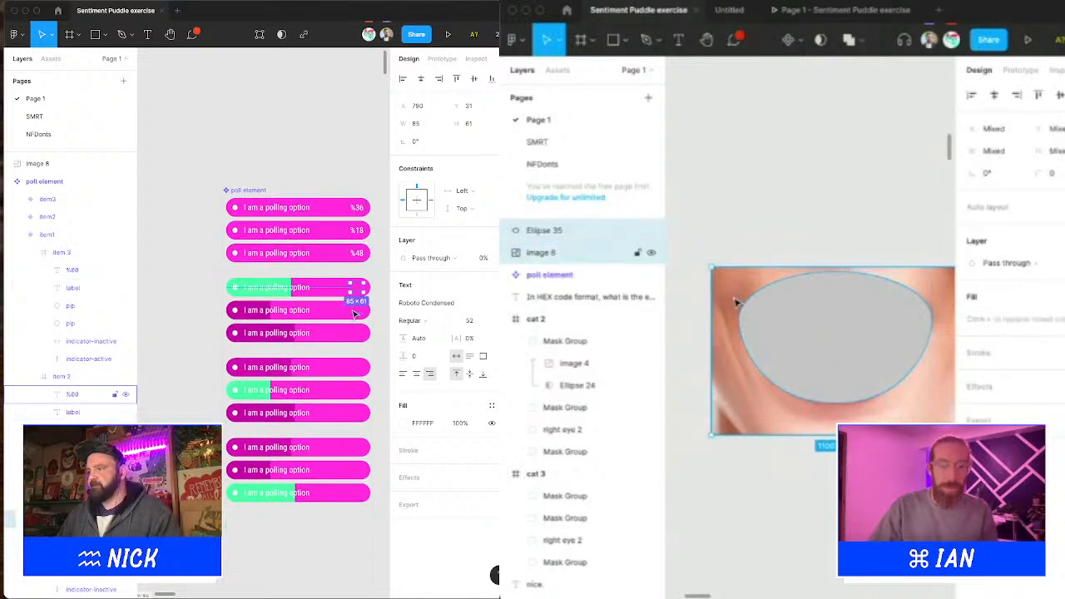
{"action": "left_click", "coordinate": [356, 314], "text": "shift"}
{"action": "key", "text": "Escape"}
{"action": "right_click", "coordinate": [802, 322]}
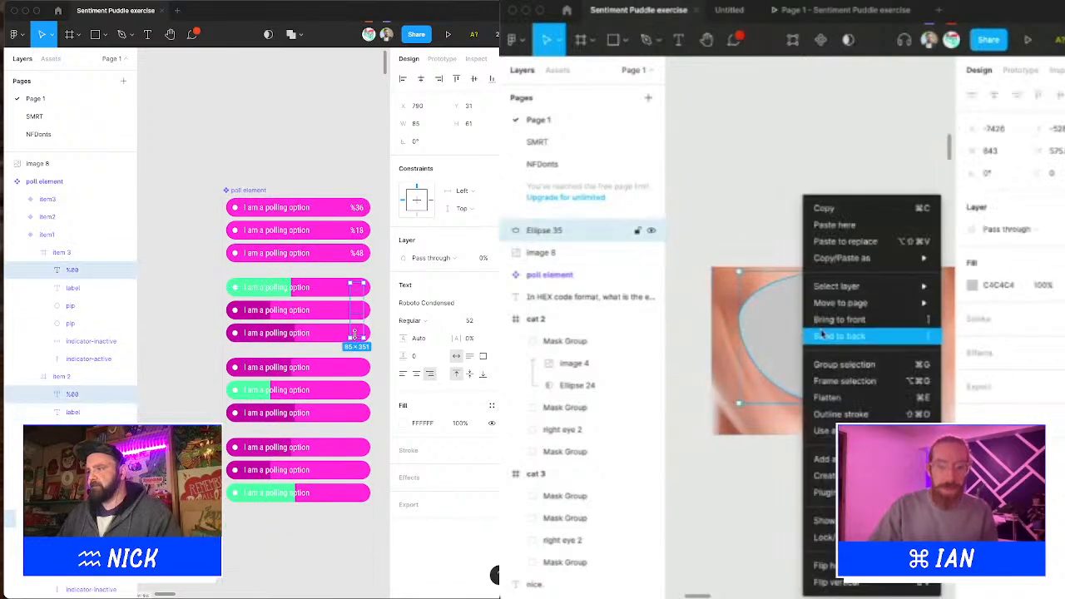
{"action": "mouse_move", "coordinate": [884, 284]}
{"action": "key", "text": "Escape"}
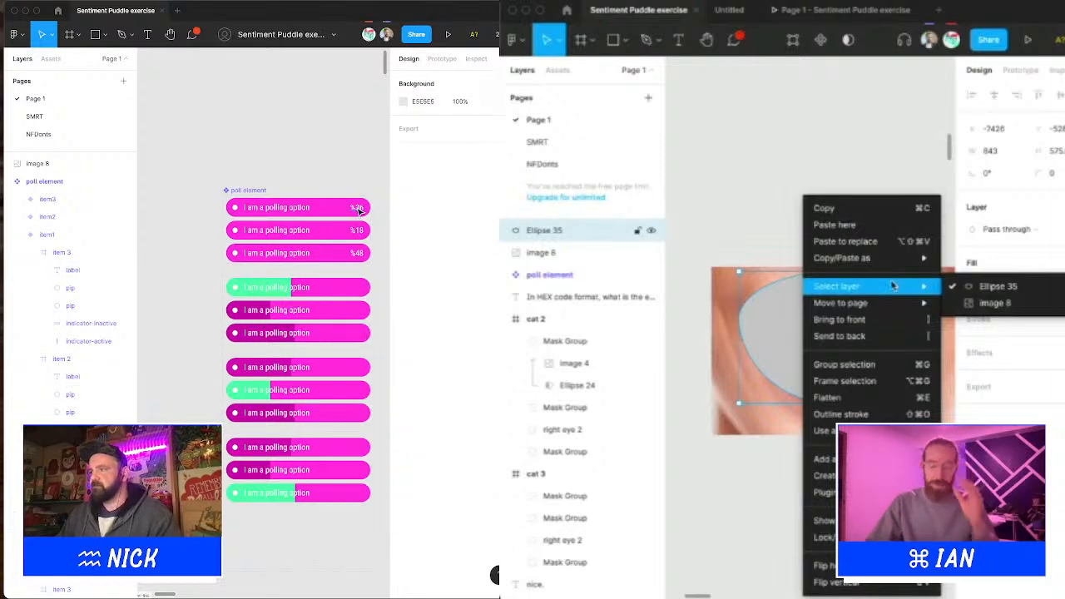
Step: Copy the %36 and %18 labels from the Default variant into the matching first and second options of the item1 variant
{"action": "left_click", "coordinate": [358, 209], "text": "super"}
{"action": "left_click", "coordinate": [356, 290], "text": "super"}
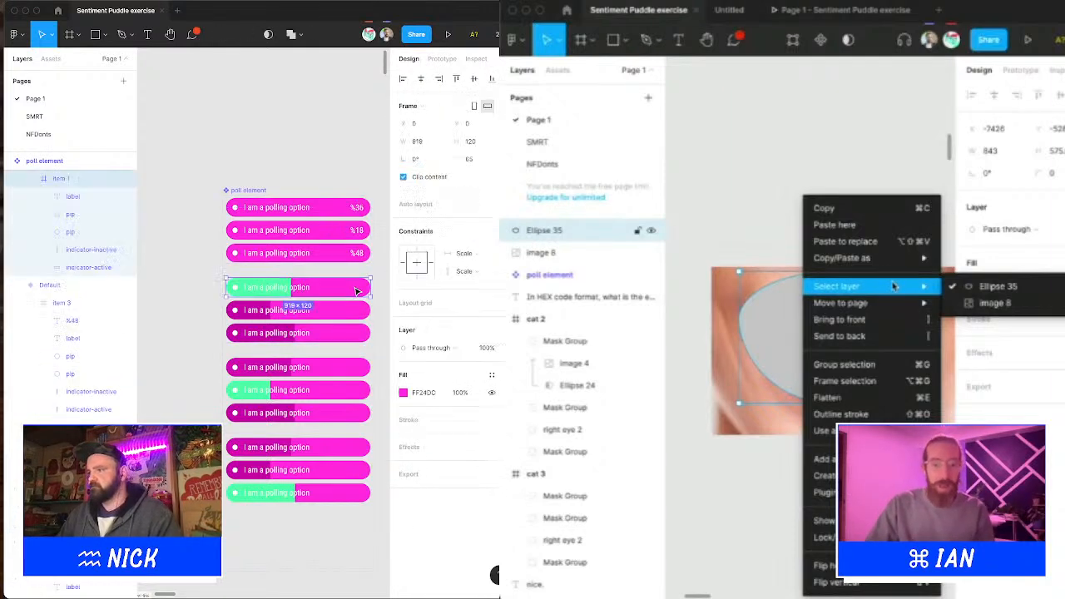
{"action": "key", "text": "super+v"}
{"action": "left_click", "coordinate": [359, 230], "text": "super"}
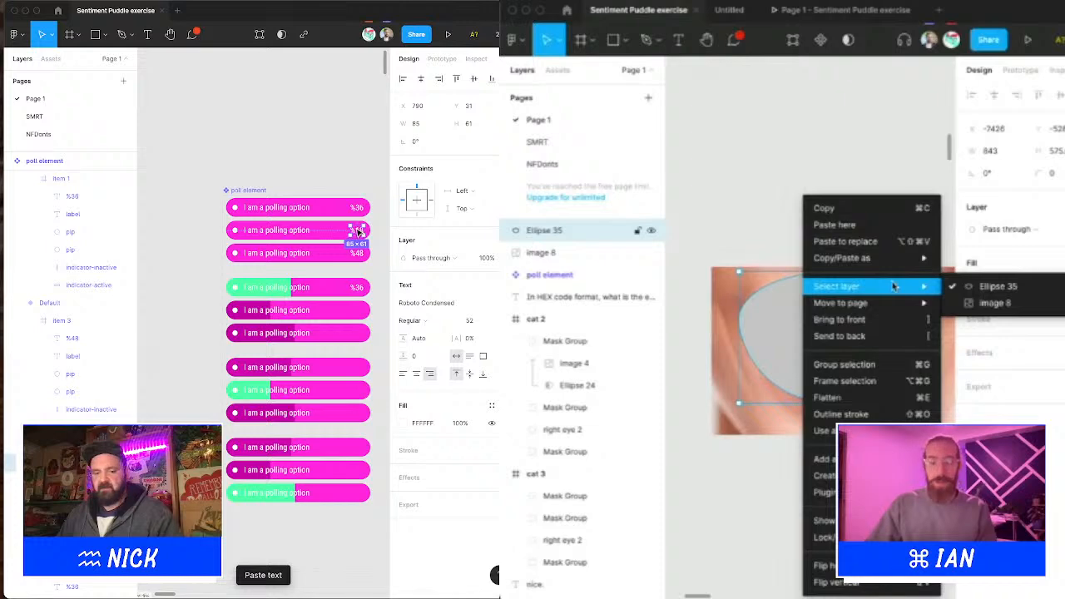
{"action": "key", "text": "super+c"}
{"action": "left_click", "coordinate": [358, 311], "text": "super"}
{"action": "key", "text": "super+v"}
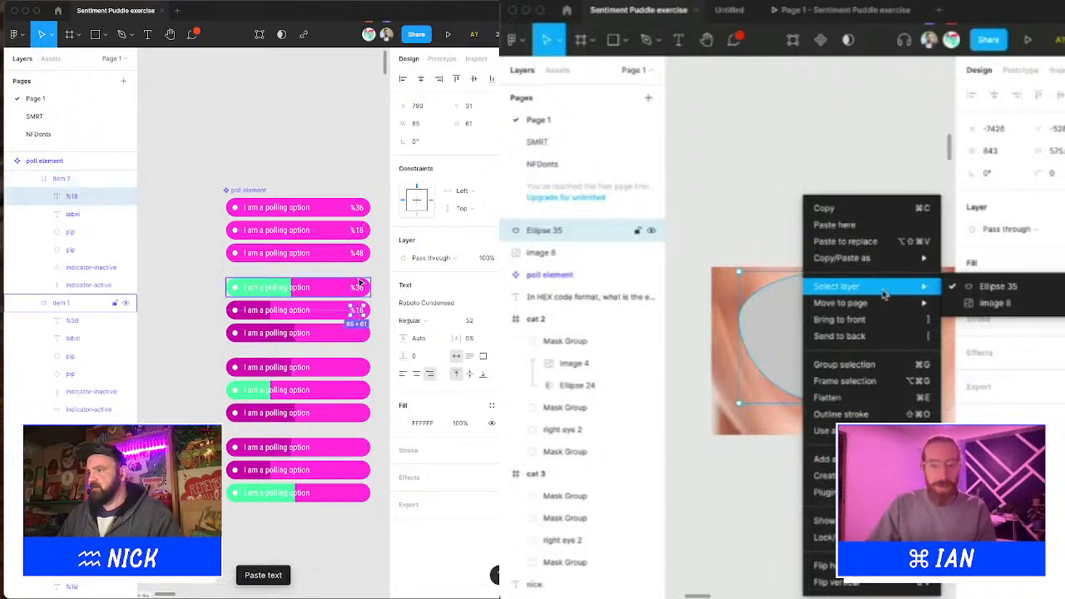
Step: Copy the %48 label from the Default variant into the third option of the item1 variant
{"action": "left_click", "coordinate": [358, 254], "text": "super"}
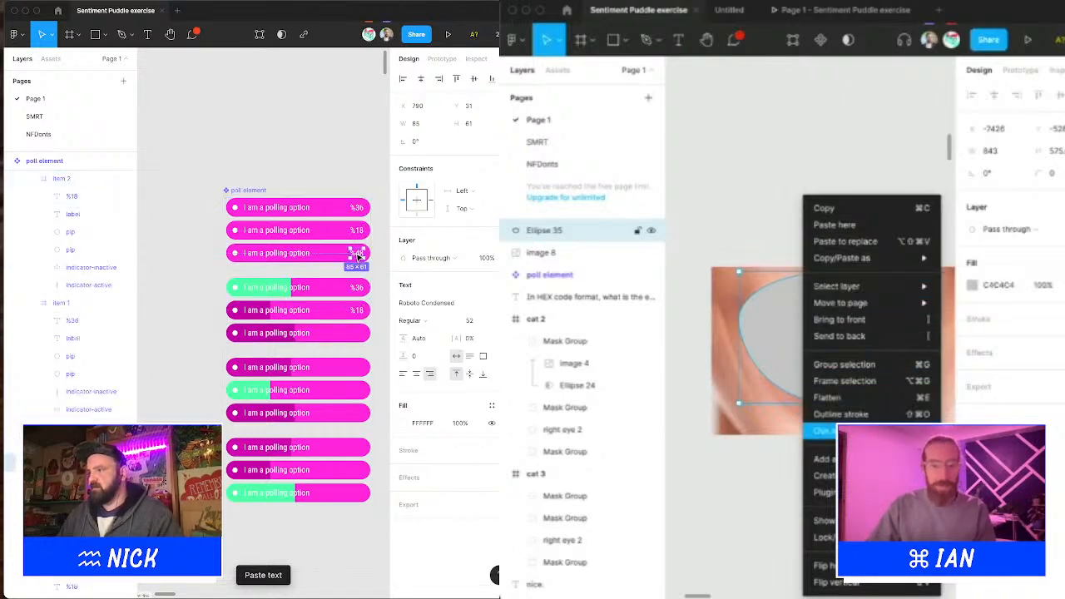
{"action": "left_click", "coordinate": [354, 336], "text": "super"}
{"action": "key", "text": "super+v"}
{"action": "scroll", "coordinate": [353, 337], "scroll_direction": "down", "scroll_amount": 2}
{"action": "scroll", "coordinate": [354, 336], "scroll_direction": "right", "scroll_amount": 2}
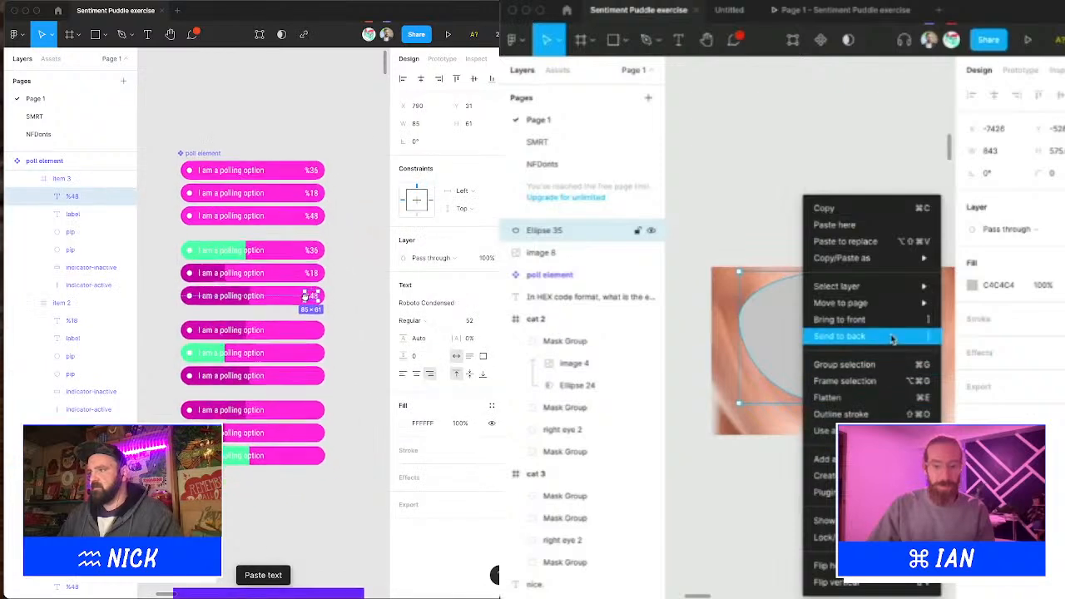
Step: Send the ellipse behind the mouth image, select both with their context options open, and delete the three hidden %00 labels from the item2 variant
{"action": "left_click", "coordinate": [890, 336]}
{"action": "left_click", "coordinate": [315, 382], "text": "super"}
{"action": "key", "text": "super+v"}
{"action": "left_click_drag", "start_coordinate": [712, 237], "coordinate": [954, 489]}
{"action": "key", "text": "BackSpace"}
{"action": "left_click", "coordinate": [312, 353], "text": "super"}
{"action": "scroll", "coordinate": [853, 413], "scroll_direction": "left", "scroll_amount": 2}
{"action": "right_click", "coordinate": [832, 357]}
{"action": "key", "text": "BackSpace"}
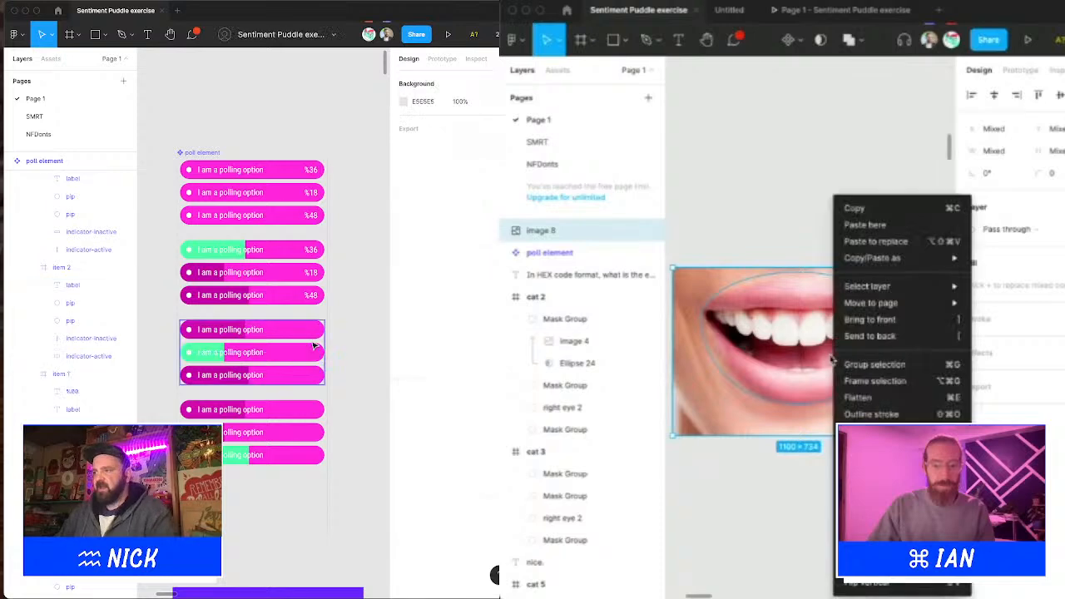
{"action": "left_click", "coordinate": [312, 332], "text": "super"}
{"action": "key", "text": "BackSpace"}
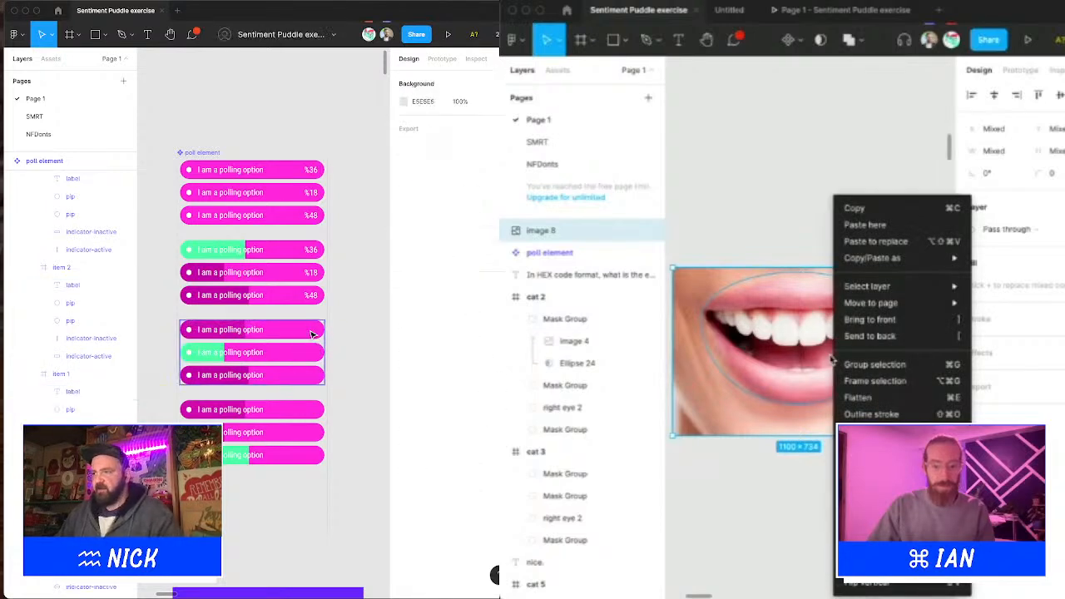
Step: Paste the copied %48 label into the third option of the item2 variant
{"action": "left_click", "coordinate": [310, 374], "text": "super"}
{"action": "key", "text": "super+v"}
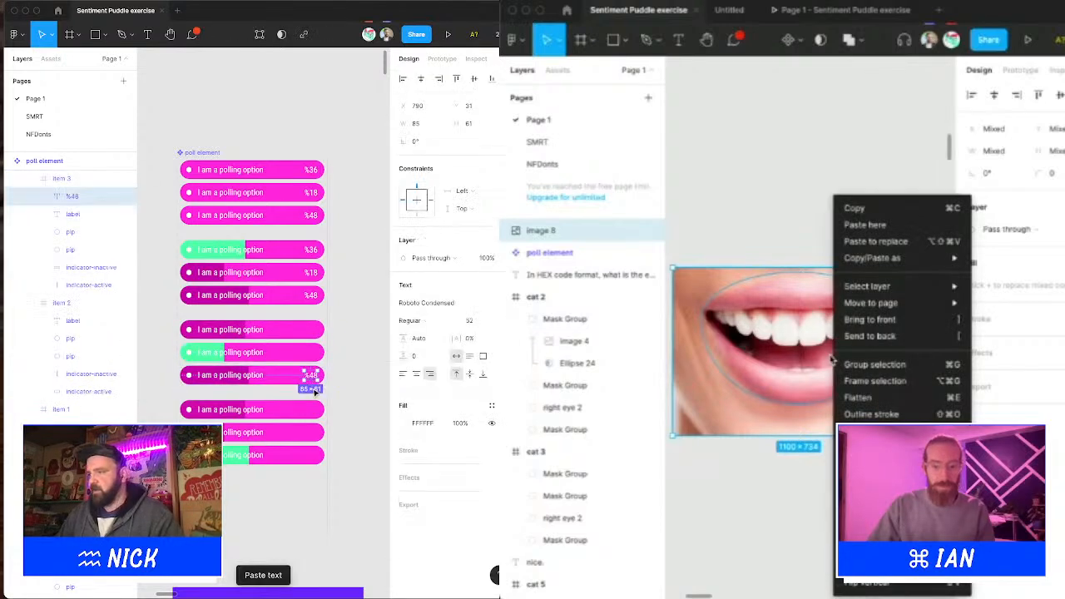
{"action": "left_click_drag", "start_coordinate": [313, 392], "coordinate": [360, 389]}
Step: Delete the hidden %00 labels from the item3 variant and paste the %48 label into its third option
{"action": "left_click", "coordinate": [358, 454], "text": "super"}
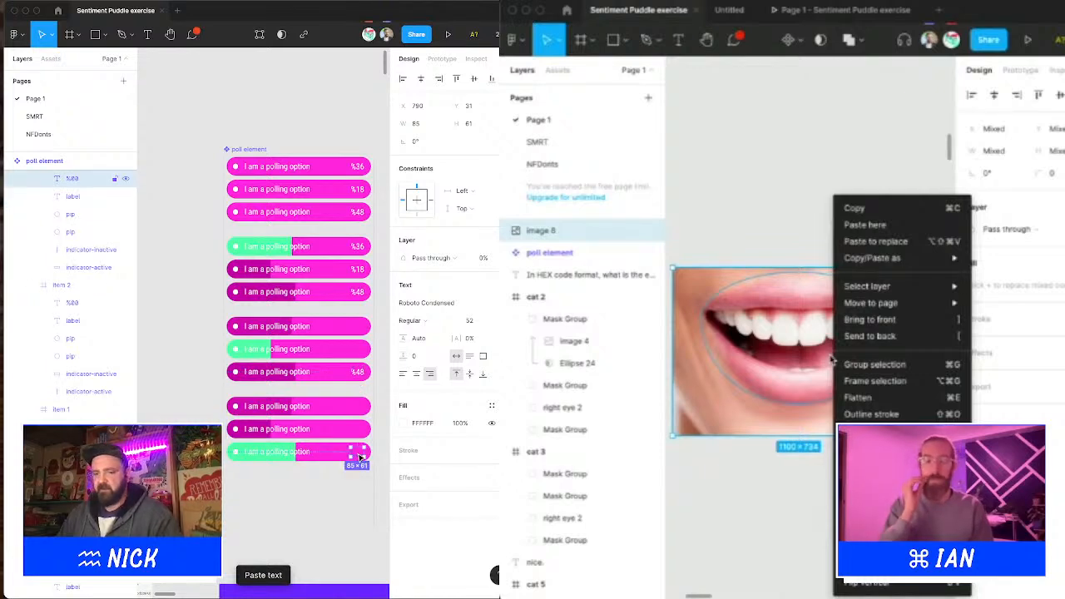
{"action": "key", "text": "BackSpace"}
{"action": "left_click", "coordinate": [359, 430], "text": "super"}
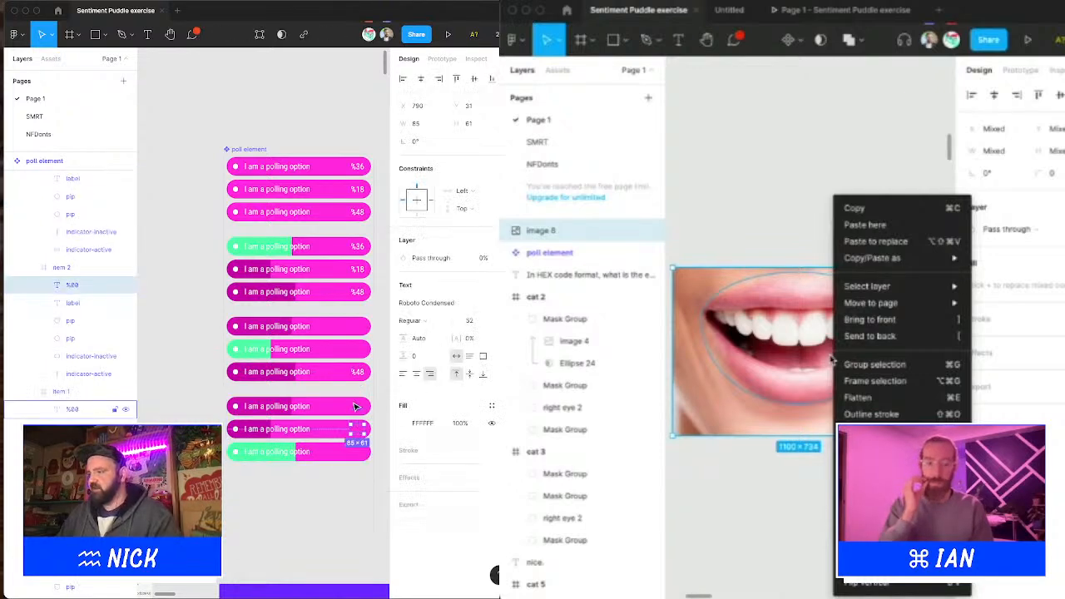
{"action": "key", "text": "BackSpace"}
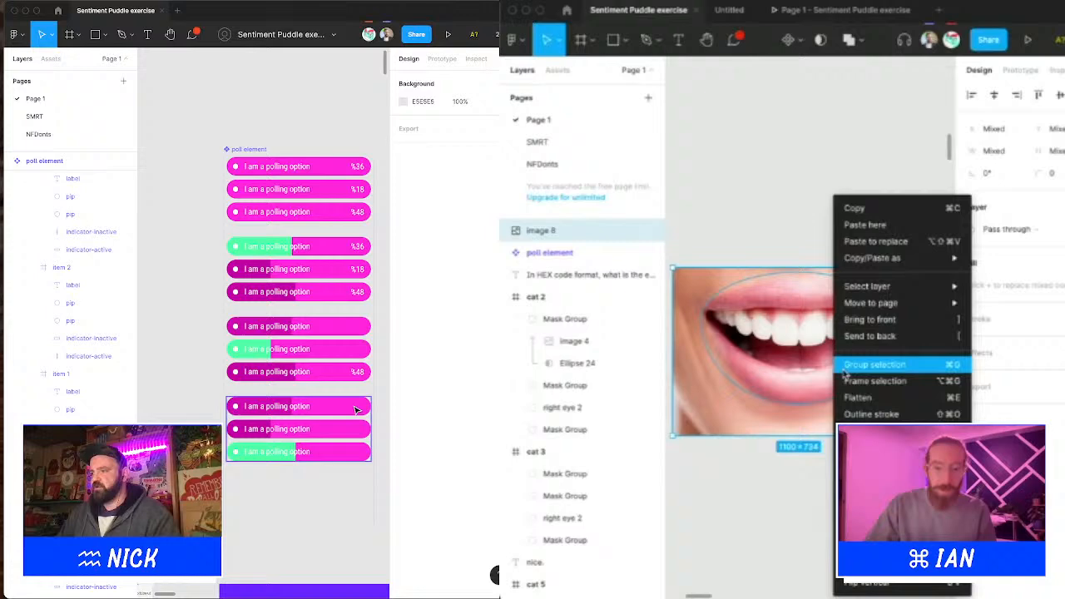
{"action": "left_click", "coordinate": [354, 454]}
{"action": "key", "text": "super+v"}
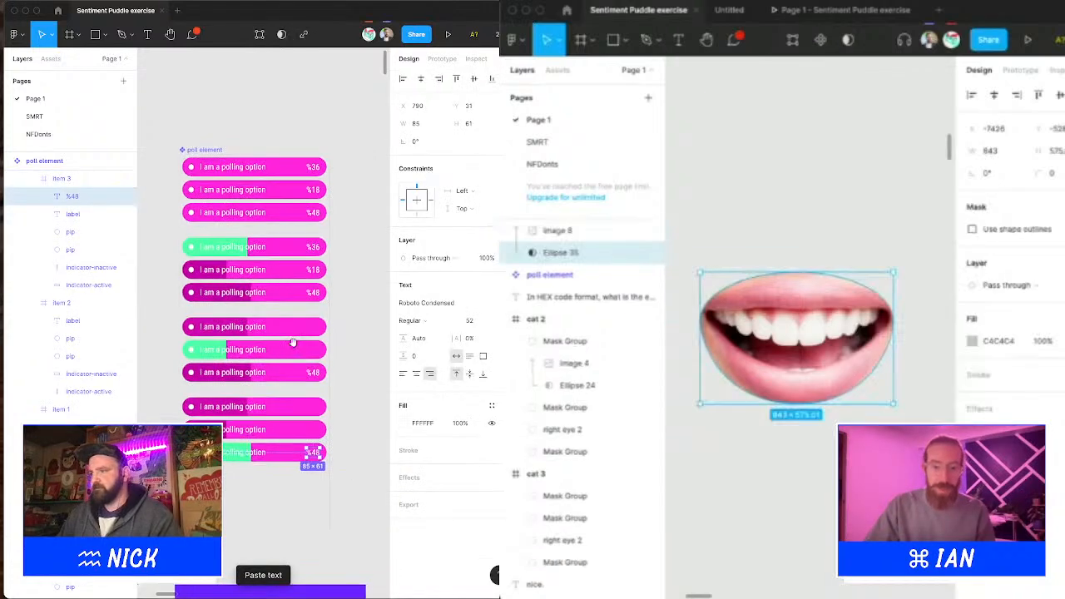
Step: Copy the %18 label from the item1 variant into the second option of the item2 variant, and deselect the masked mouth
{"action": "left_click", "coordinate": [314, 270]}
{"action": "left_click", "coordinate": [856, 248]}
{"action": "scroll", "coordinate": [848, 326], "scroll_direction": "down", "scroll_amount": 3}
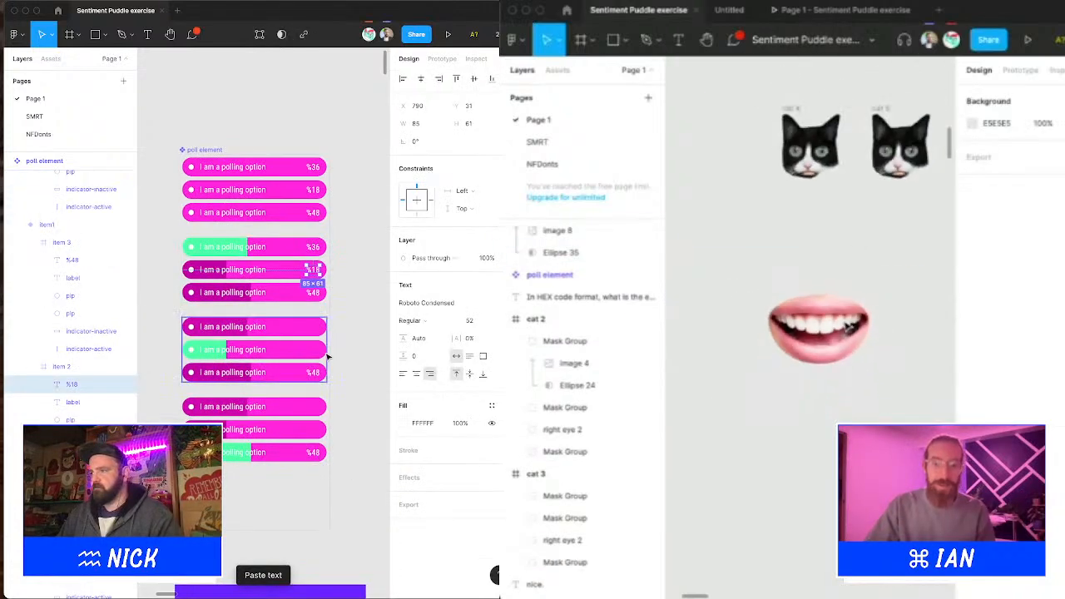
{"action": "left_click", "coordinate": [319, 353]}
{"action": "key", "text": "super+v"}
Step: Move the masked mouth group toward the cat faces and scale it to about 714 × 487
{"action": "left_click_drag", "start_coordinate": [836, 314], "coordinate": [837, 363]}
{"action": "left_click", "coordinate": [316, 433]}
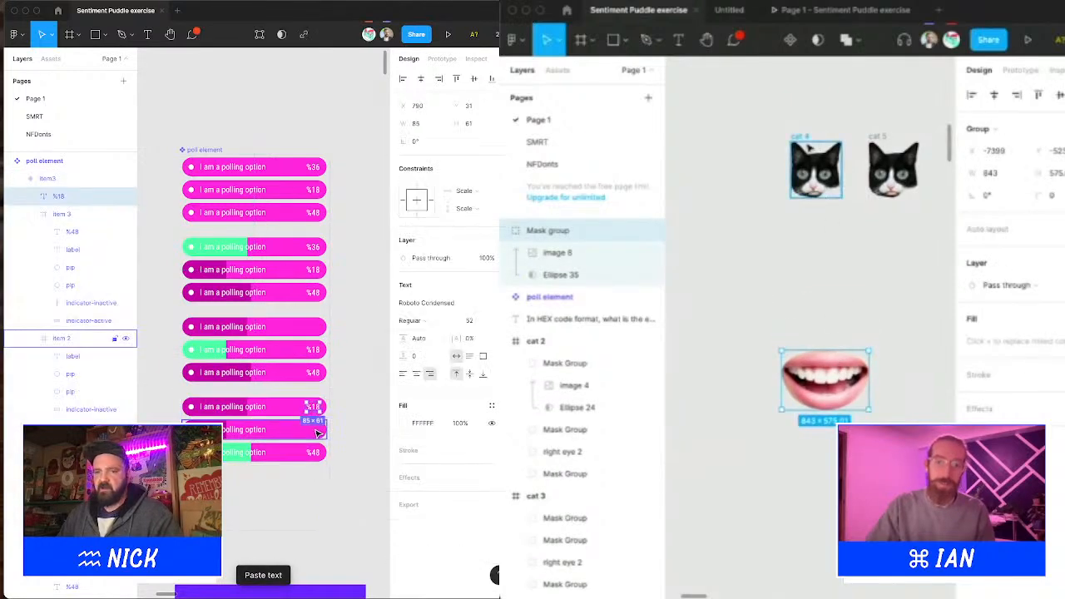
{"action": "left_click_drag", "start_coordinate": [832, 385], "coordinate": [846, 283]}
{"action": "scroll", "coordinate": [813, 257], "scroll_direction": "up", "scroll_amount": 5}
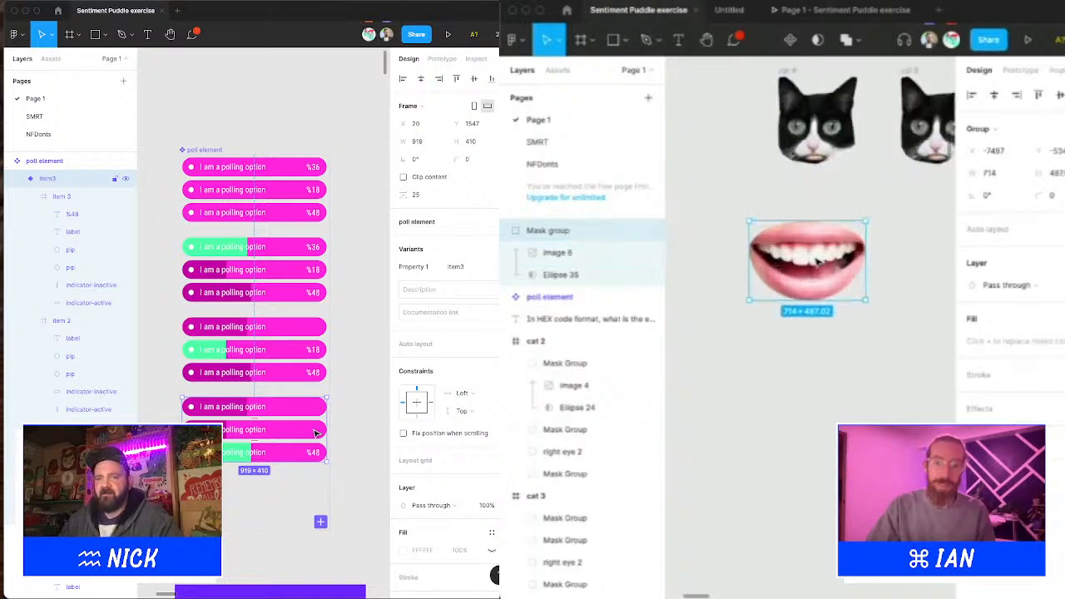
Step: Paste the %18 label inside the second option of the item3 variant and clear the selection
{"action": "double_click", "coordinate": [316, 431]}
{"action": "scroll", "coordinate": [807, 278], "scroll_direction": "left", "scroll_amount": 1}
{"action": "scroll", "coordinate": [806, 277], "scroll_direction": "up", "scroll_amount": 1}
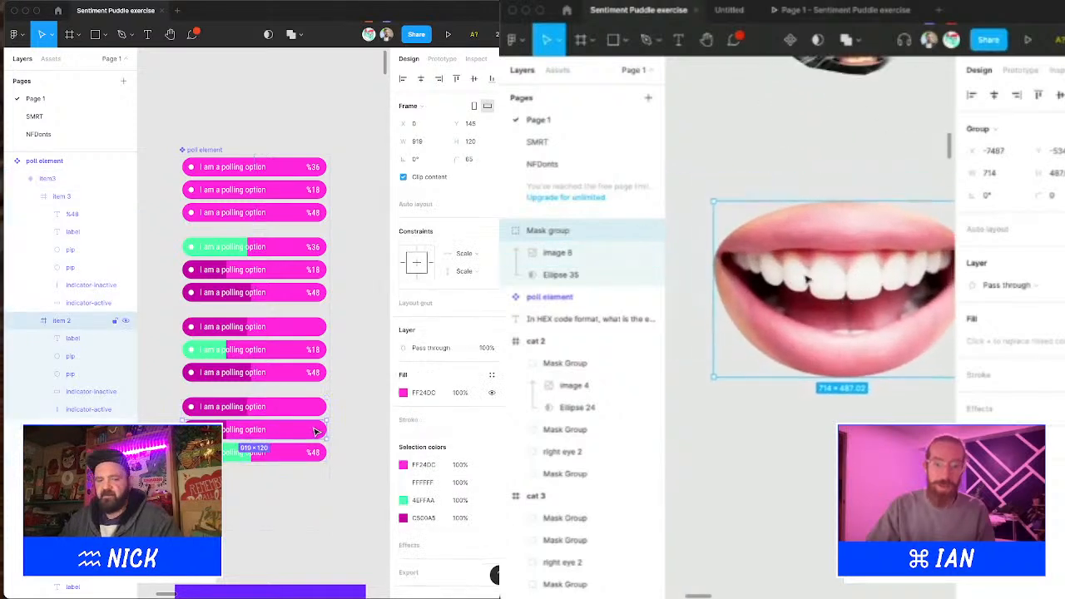
{"action": "key", "text": "super+v"}
{"action": "scroll", "coordinate": [805, 279], "scroll_direction": "right", "scroll_amount": 1}
{"action": "left_click", "coordinate": [359, 354]}
{"action": "left_click_drag", "start_coordinate": [359, 352], "coordinate": [352, 370]}
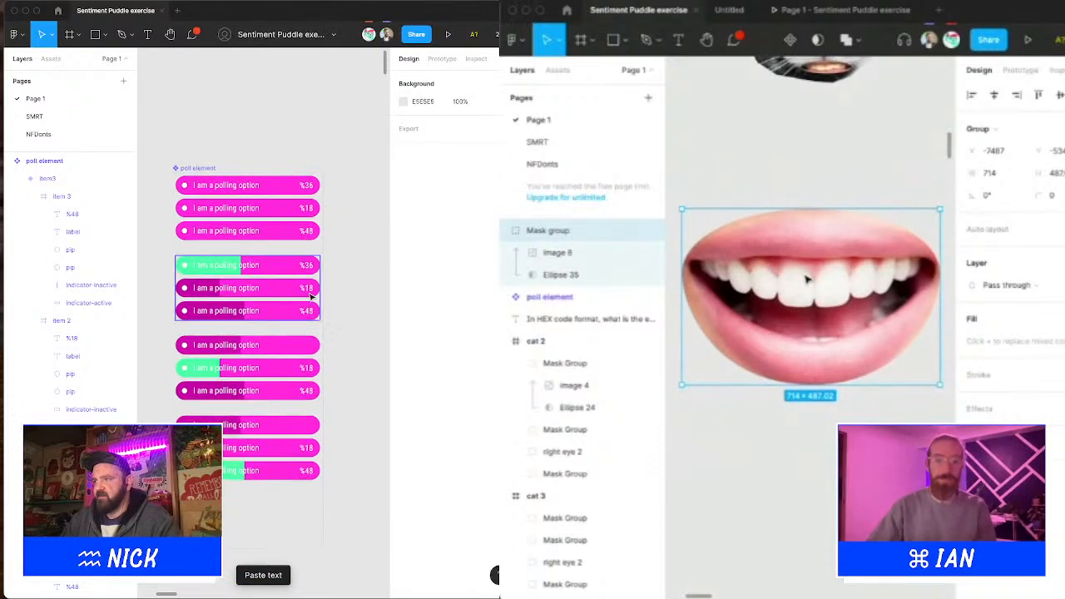
Step: Copy the %36 label into the first options of the item2 and item3 variants, and scale the masked mouth below cat 4 to about 374 × 255
{"action": "scroll", "coordinate": [806, 280], "scroll_direction": "down", "scroll_amount": 3}
{"action": "left_click", "coordinate": [309, 267]}
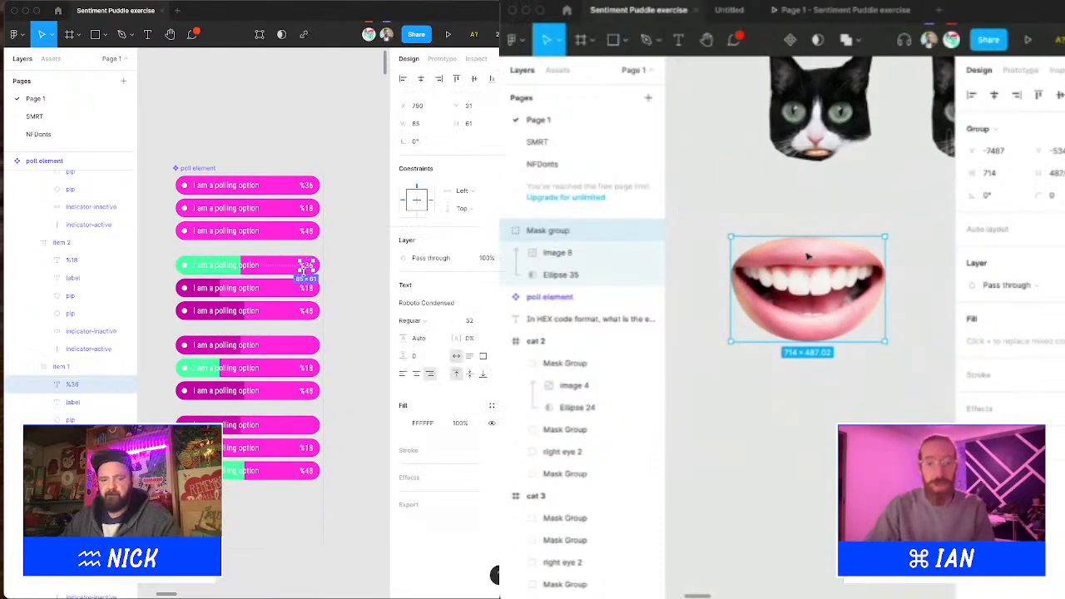
{"action": "left_click_drag", "start_coordinate": [805, 279], "coordinate": [815, 240]}
{"action": "double_click", "coordinate": [308, 351]}
{"action": "scroll", "coordinate": [815, 239], "scroll_direction": "up", "scroll_amount": 3}
{"action": "scroll", "coordinate": [815, 240], "scroll_direction": "right", "scroll_amount": 1}
{"action": "key", "text": "super+v"}
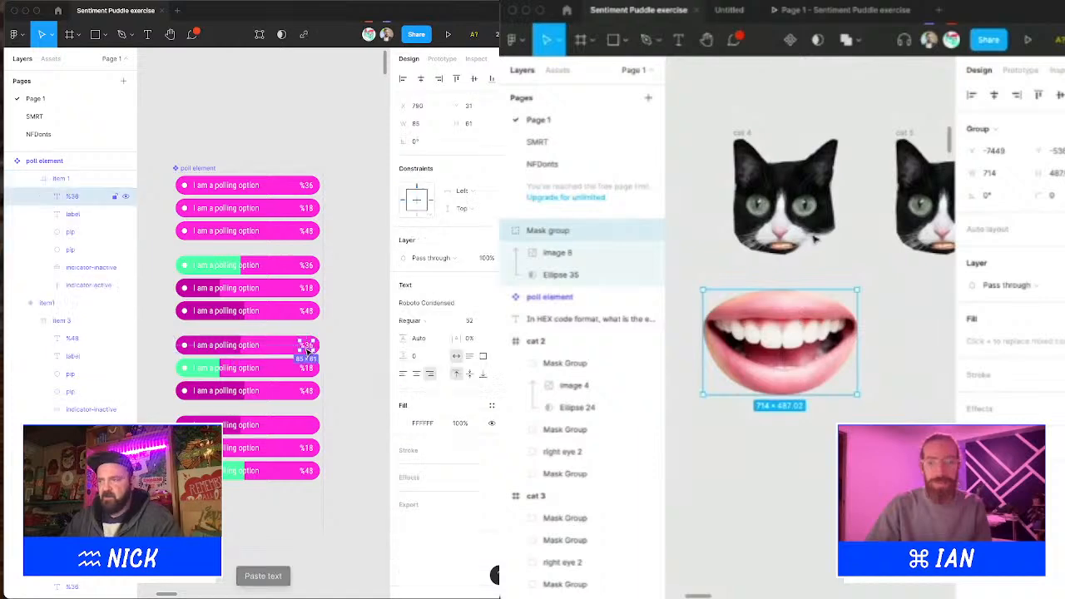
{"action": "left_click_drag", "start_coordinate": [857, 330], "coordinate": [793, 326]}
{"action": "left_click", "coordinate": [347, 423]}
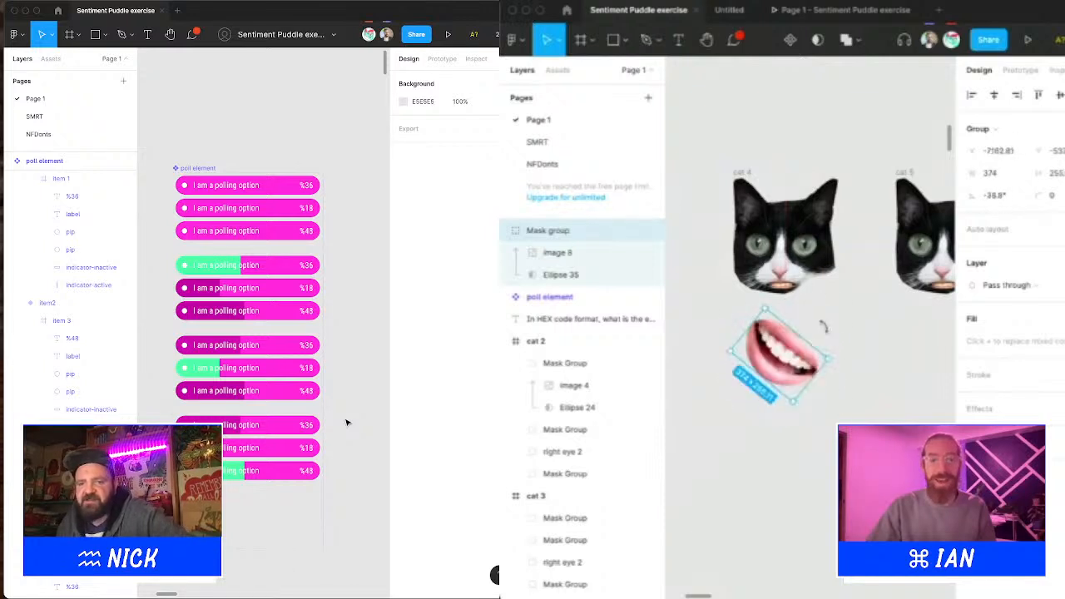
{"action": "left_click_drag", "start_coordinate": [805, 318], "coordinate": [804, 311]}
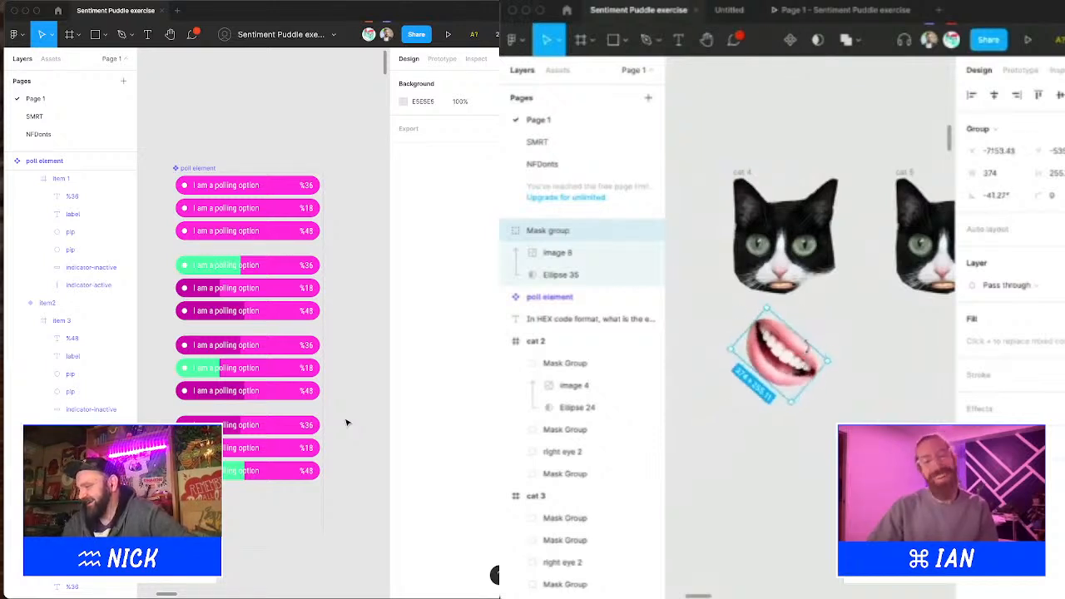
{"action": "left_click_drag", "start_coordinate": [811, 353], "coordinate": [820, 359]}
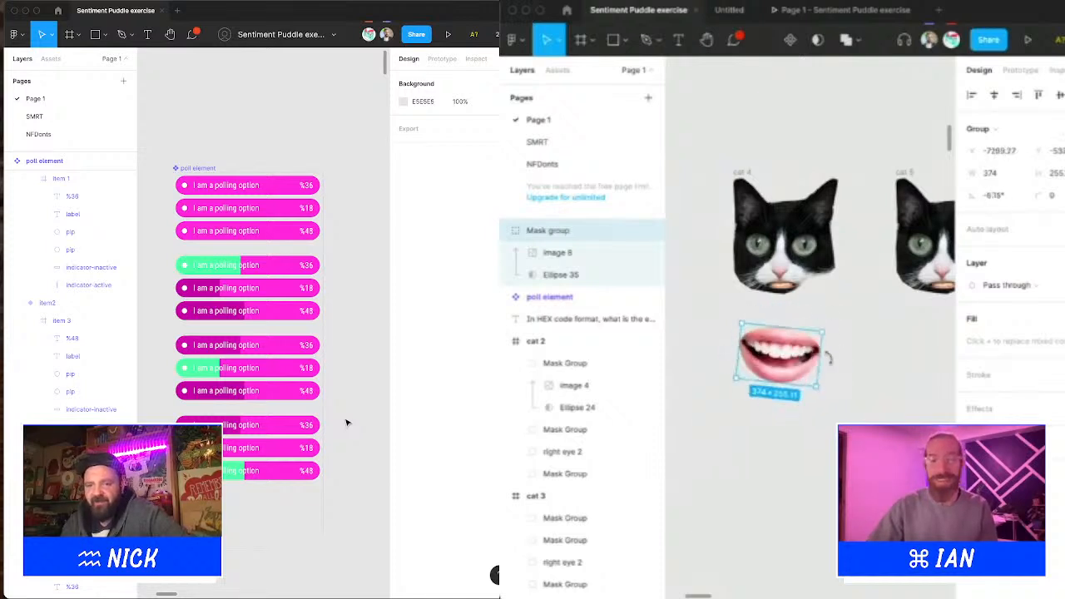
{"action": "left_click_drag", "start_coordinate": [823, 353], "coordinate": [823, 341]}
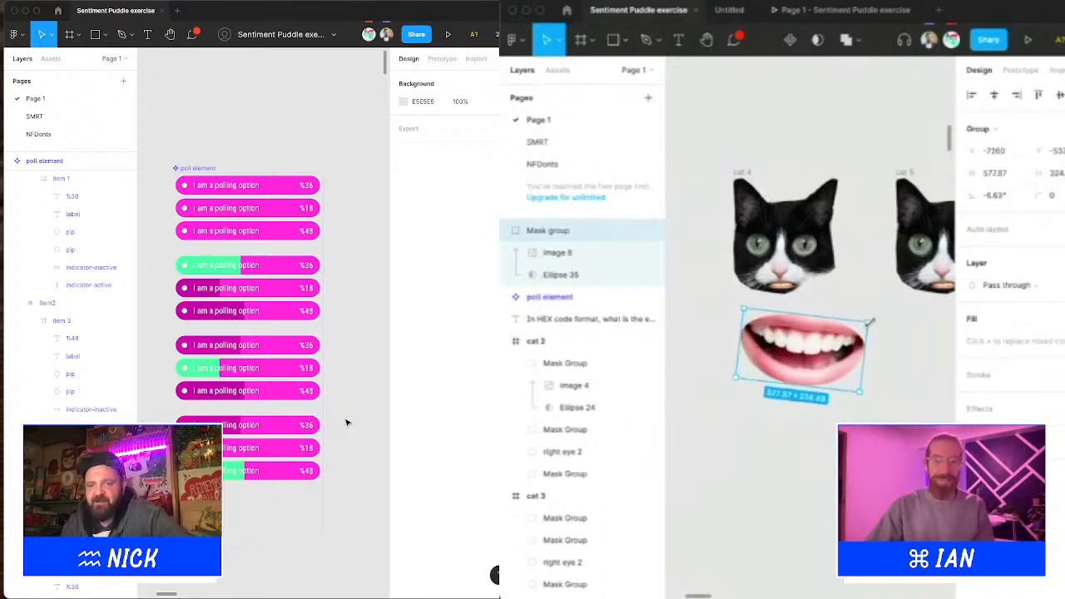
{"action": "left_click_drag", "start_coordinate": [870, 320], "coordinate": [854, 242]}
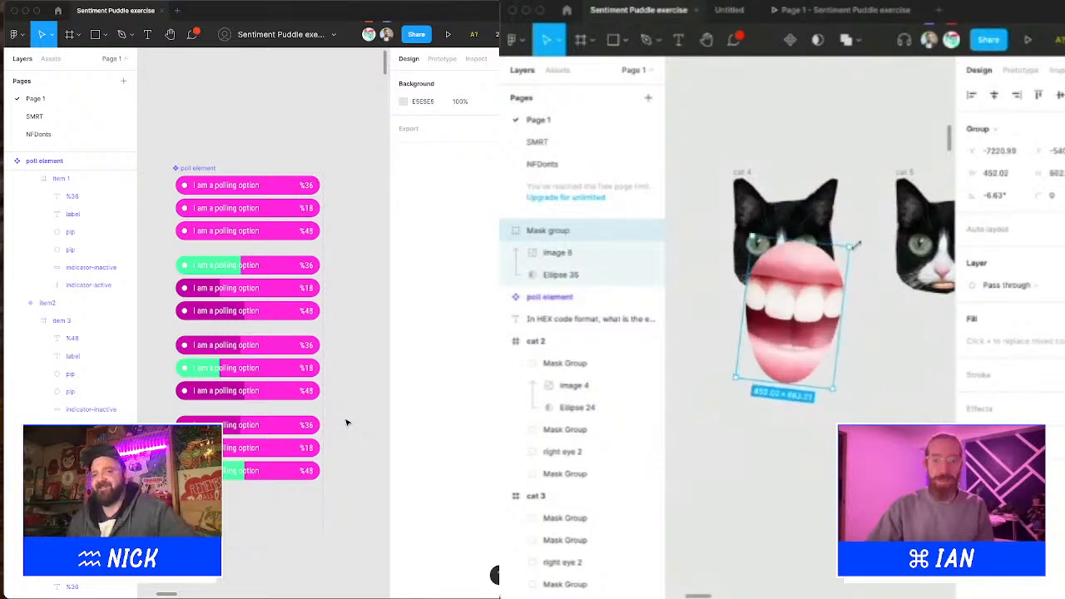
{"action": "key", "text": "super+z"}
{"action": "key", "text": "super+z"}
{"action": "key", "text": "super+z"}
{"action": "key", "text": "super+z"}
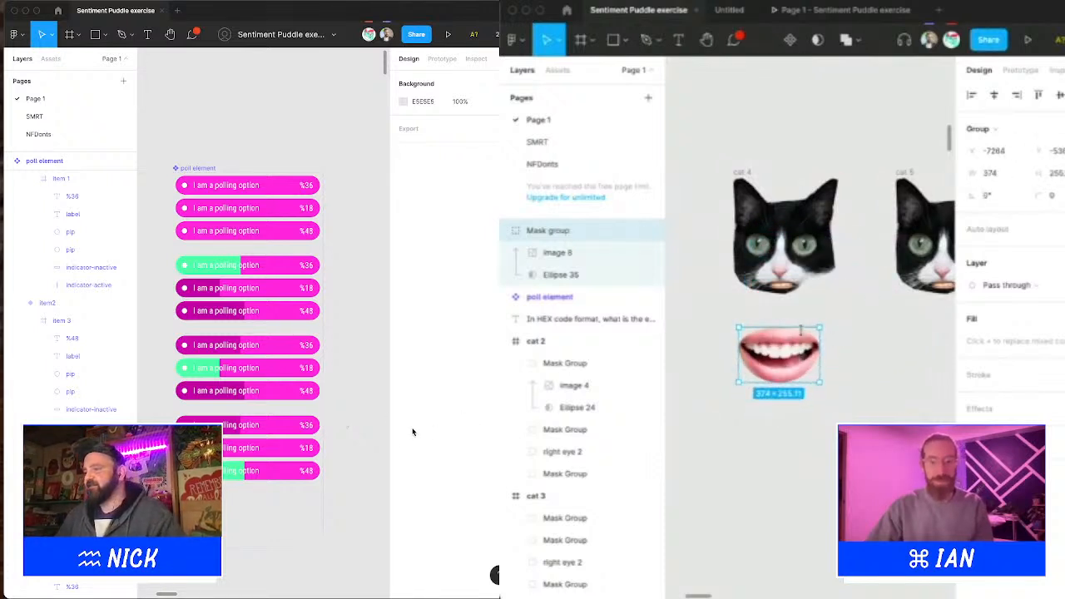
Step: Duplicate the masked mouth, move the original well away from the cats, and place the copy directly below cat 4's chin
{"action": "left_click_drag", "start_coordinate": [355, 433], "coordinate": [357, 429]}
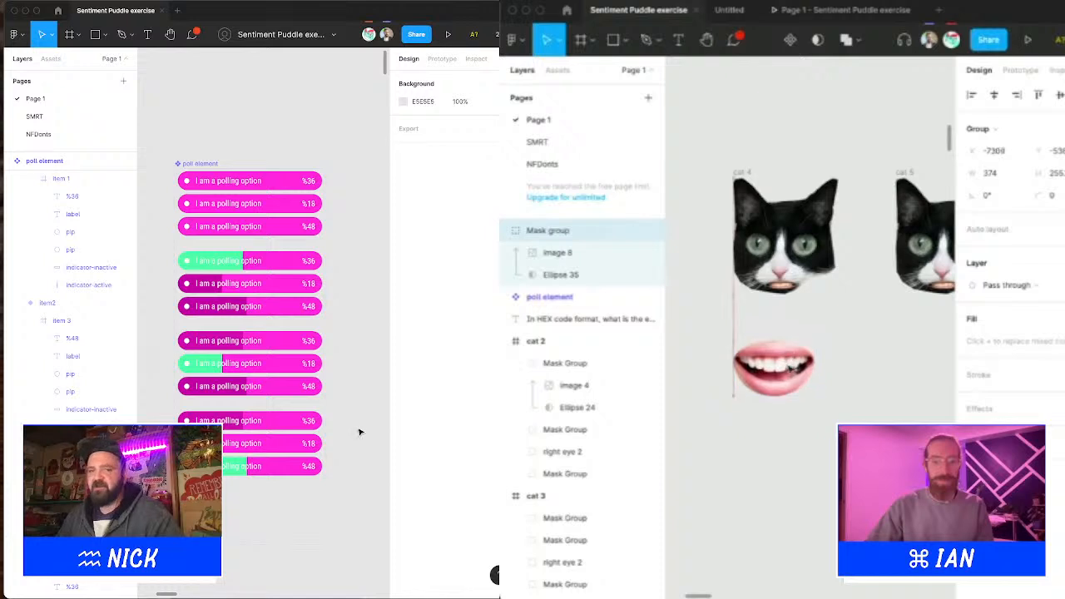
{"action": "left_click_drag", "start_coordinate": [790, 366], "coordinate": [807, 334]}
{"action": "scroll", "coordinate": [807, 334], "scroll_direction": "down", "scroll_amount": 3}
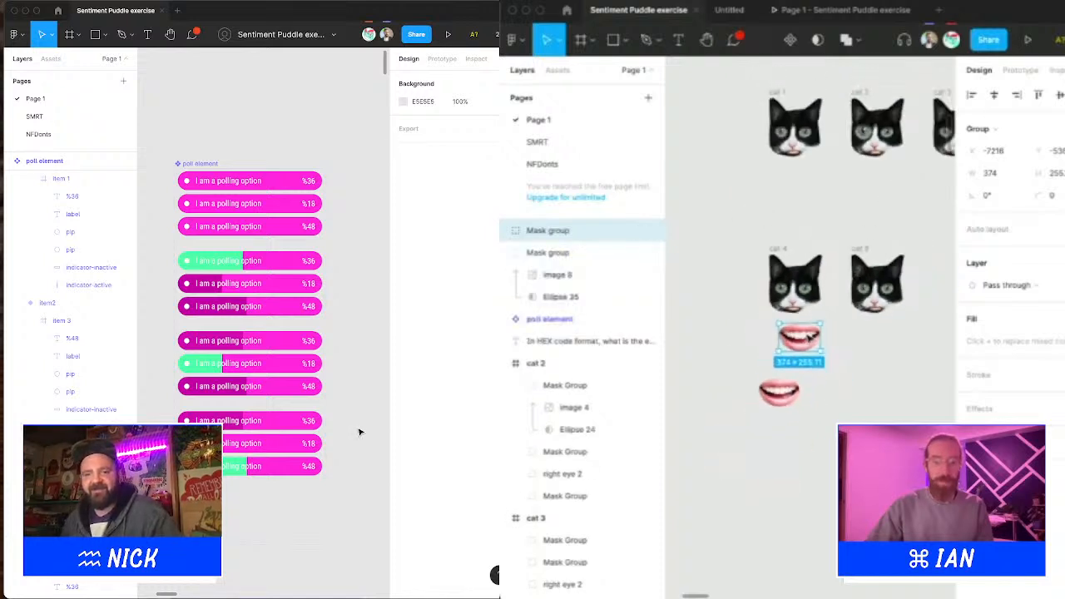
{"action": "scroll", "coordinate": [809, 336], "scroll_direction": "down", "scroll_amount": 2}
{"action": "left_click_drag", "start_coordinate": [788, 389], "coordinate": [723, 433]}
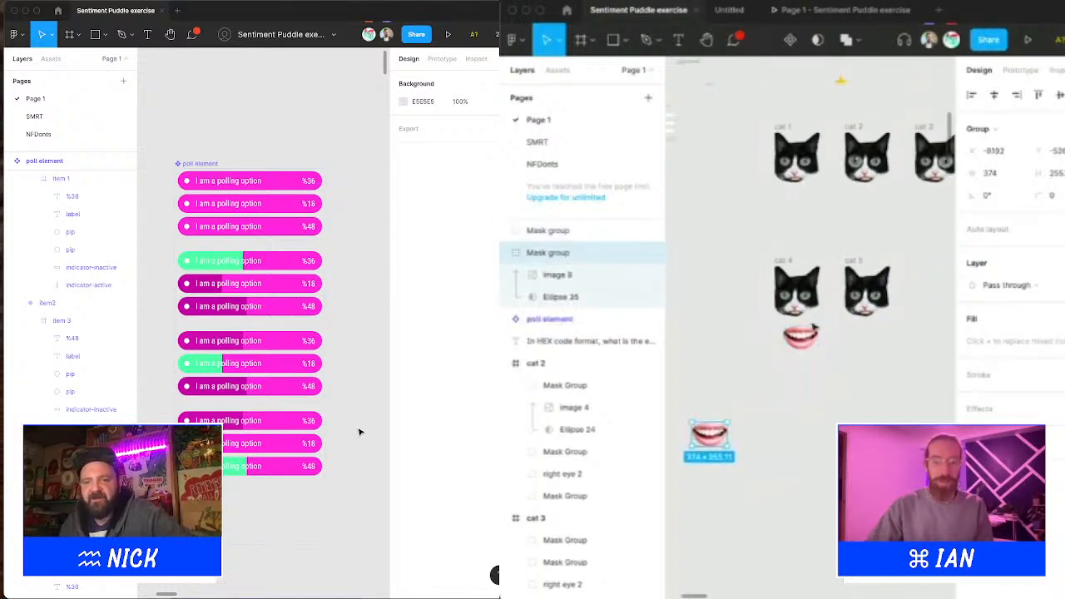
{"action": "scroll", "coordinate": [813, 324], "scroll_direction": "up", "scroll_amount": 5}
{"action": "left_click_drag", "start_coordinate": [789, 371], "coordinate": [768, 357]}
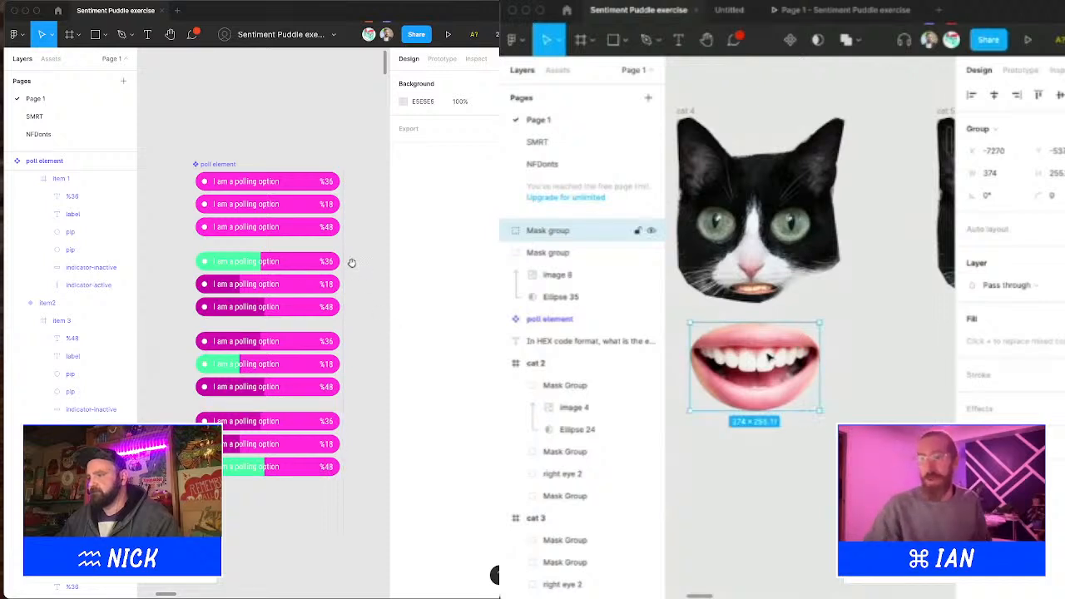
Step: Make the three percentage labels in the Default variant fully transparent through their layer opacity
{"action": "scroll", "coordinate": [351, 263], "scroll_direction": "up", "scroll_amount": 3}
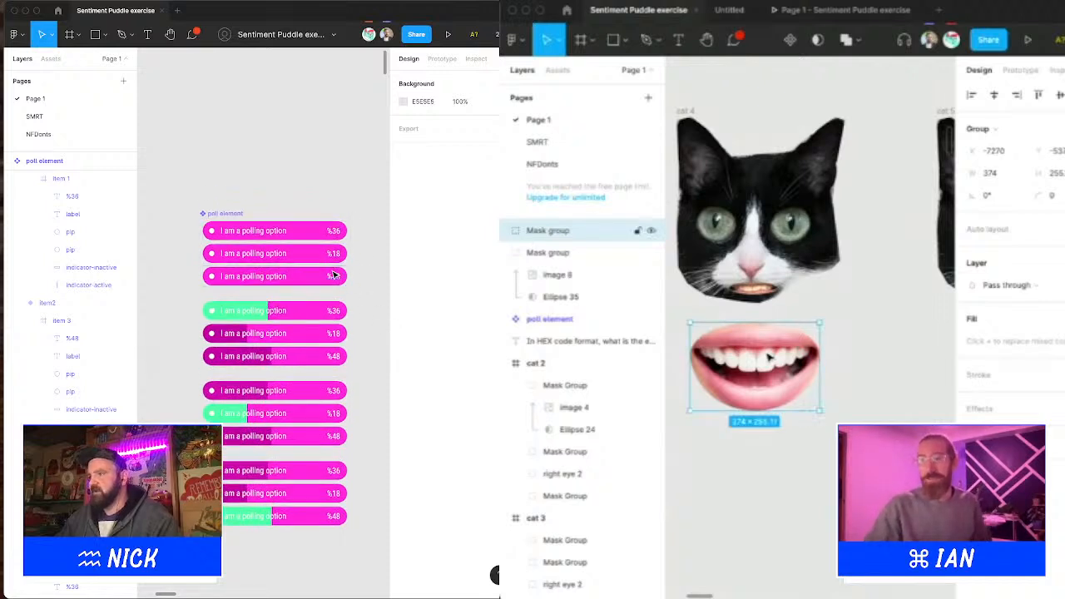
{"action": "left_click", "coordinate": [334, 275], "text": "super"}
{"action": "left_click", "coordinate": [334, 254], "text": "shift+super"}
{"action": "left_click", "coordinate": [335, 228], "text": "shift+super"}
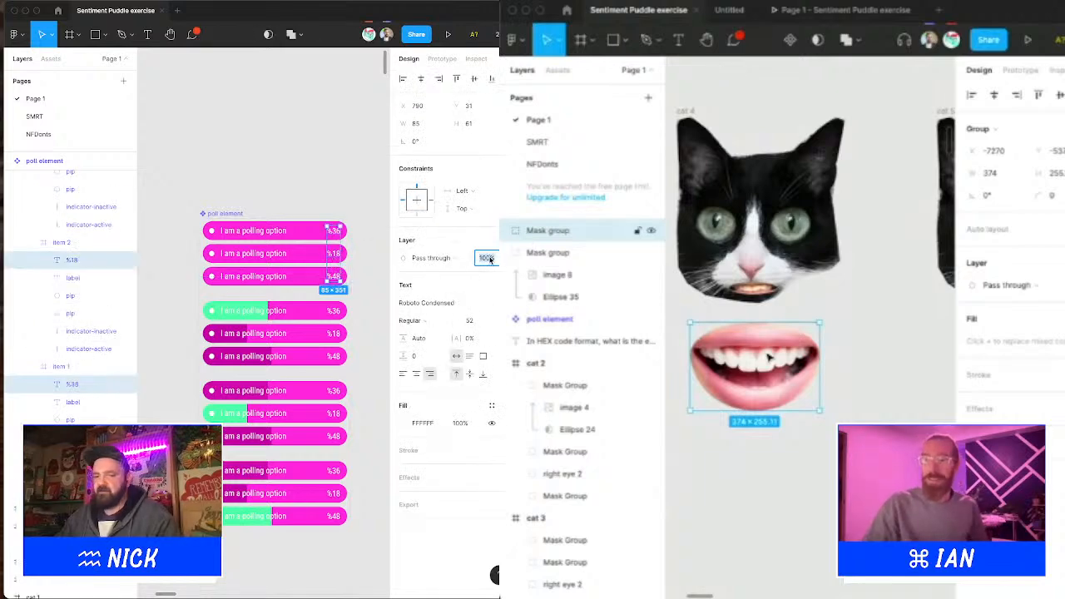
{"action": "key", "text": "Return"}
{"action": "left_click", "coordinate": [302, 175]}
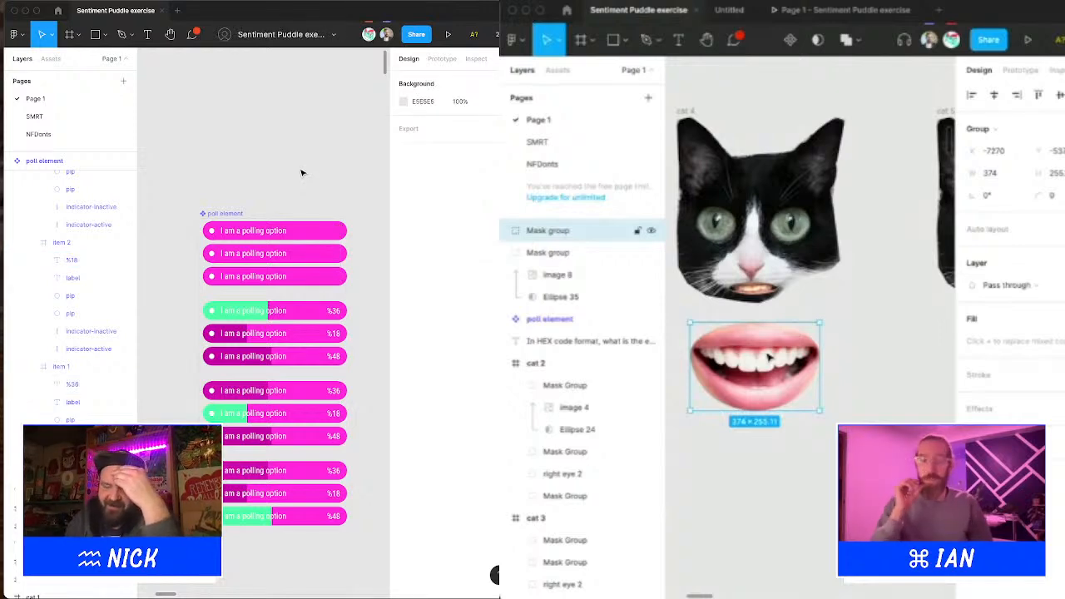
Step: Scale the mouth copy below cat 4 down to about 204 × 139
{"action": "scroll", "coordinate": [769, 357], "scroll_direction": "down", "scroll_amount": 2}
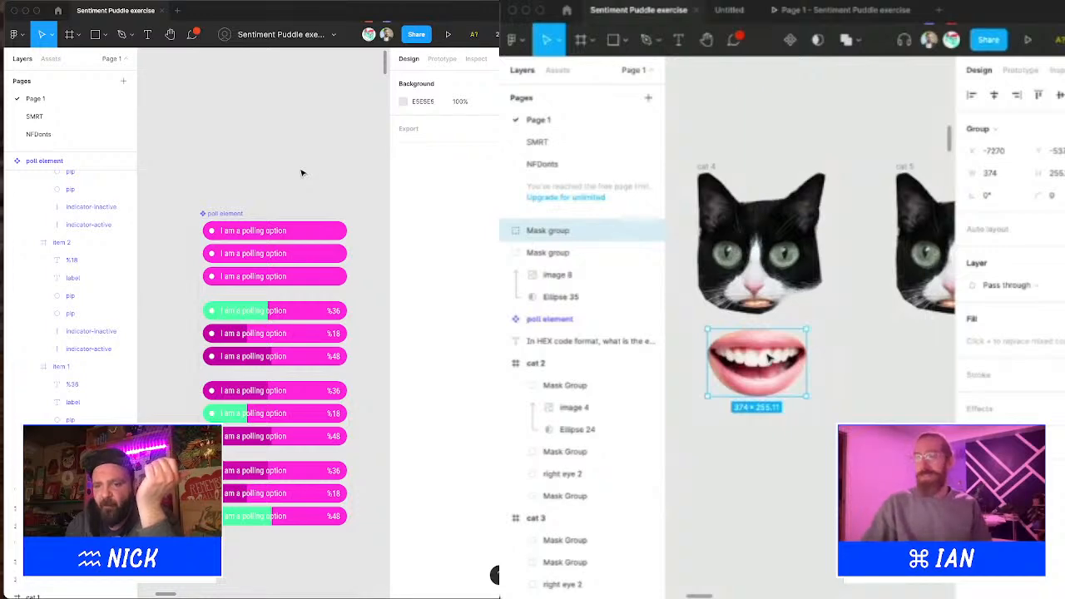
{"action": "scroll", "coordinate": [770, 358], "scroll_direction": "left", "scroll_amount": 2}
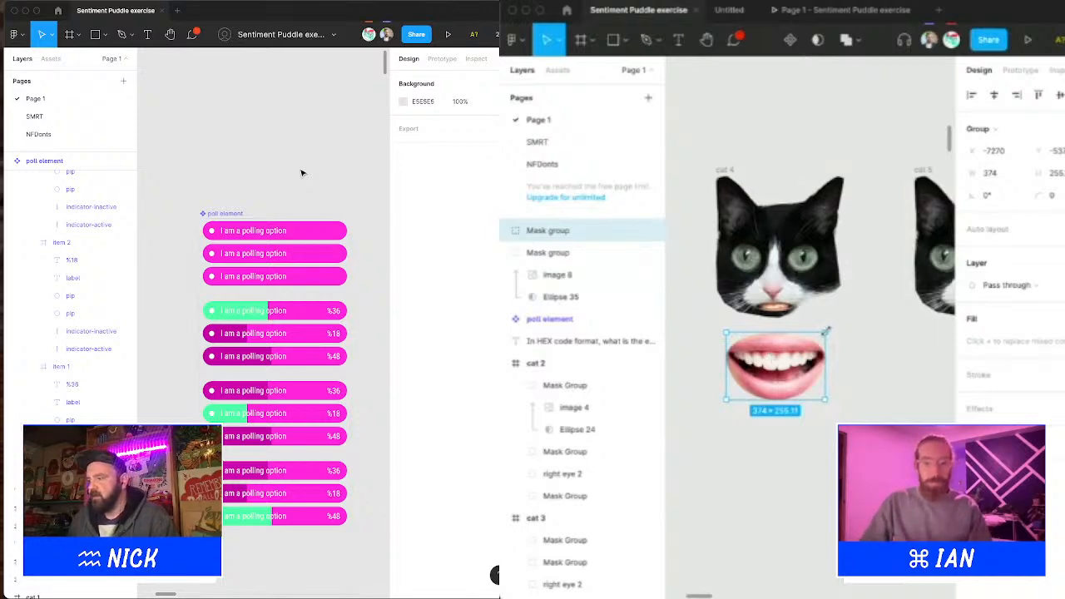
{"action": "left_click_drag", "start_coordinate": [825, 333], "coordinate": [782, 350]}
{"action": "scroll", "coordinate": [776, 332], "scroll_direction": "up", "scroll_amount": 5}
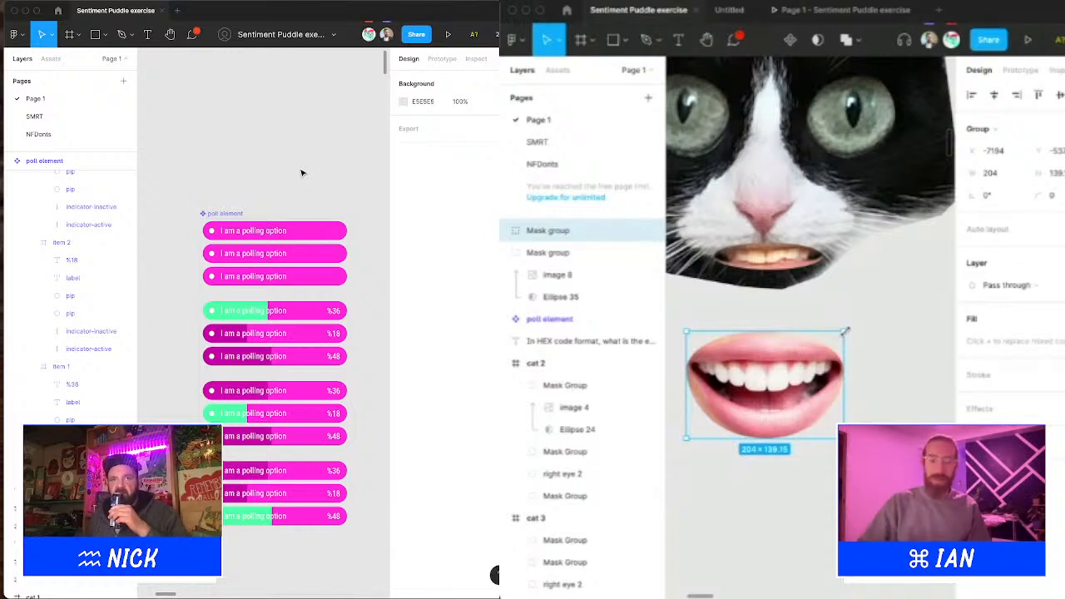
Step: Scale the masked mouth copy to about 153 × 104 and replace cat 4's old mouth with it
{"action": "left_click_drag", "start_coordinate": [845, 332], "coordinate": [829, 309]}
{"action": "left_click_drag", "start_coordinate": [790, 355], "coordinate": [780, 189]}
{"action": "scroll", "coordinate": [776, 250], "scroll_direction": "down", "scroll_amount": 1}
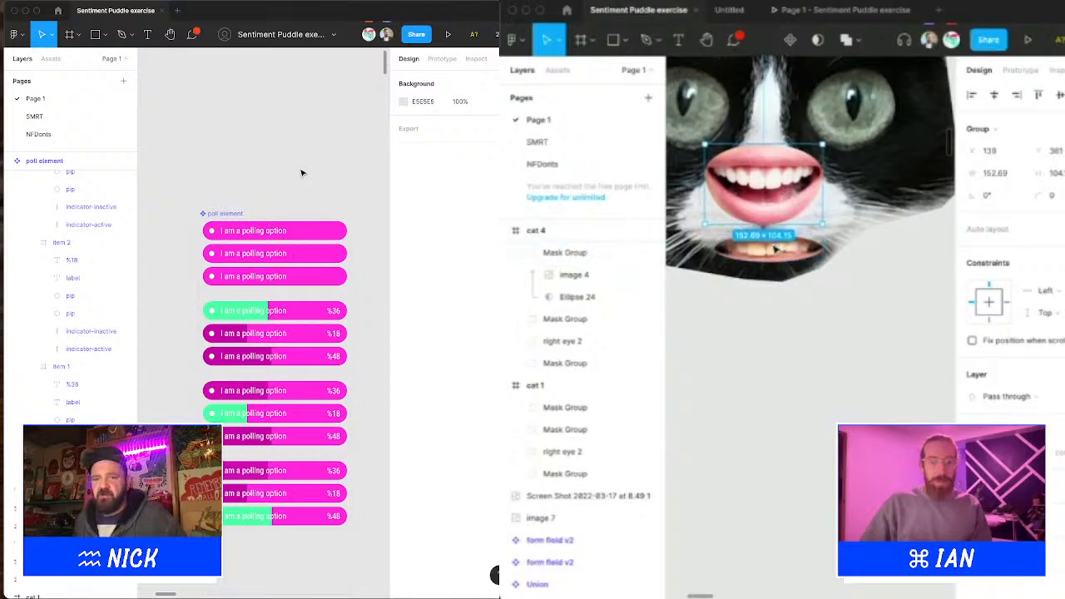
{"action": "left_click", "coordinate": [774, 248]}
{"action": "key", "text": "Delete"}
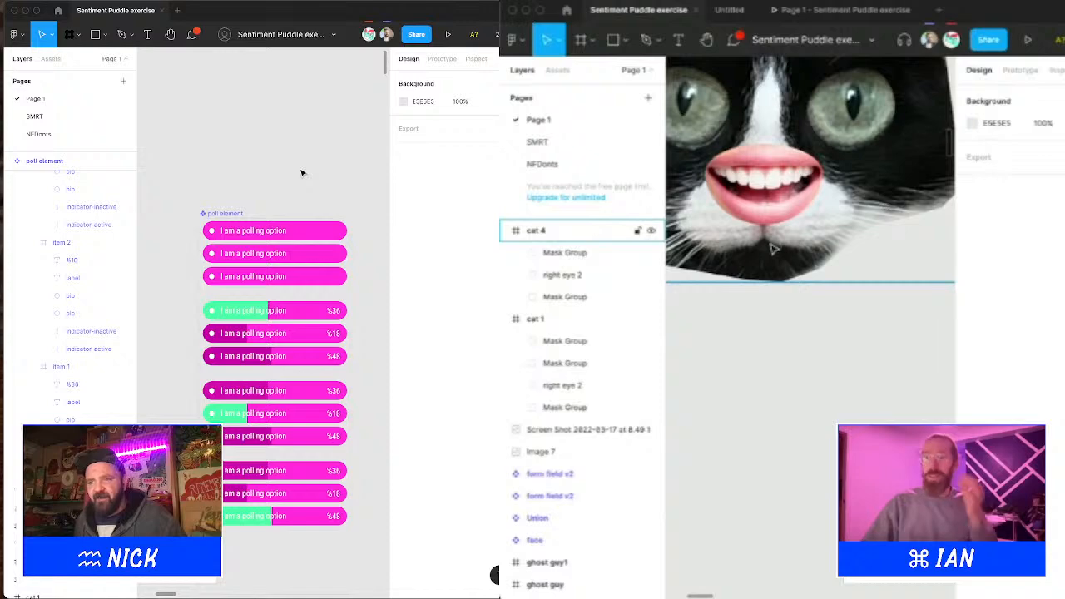
Step: Move the new mouth down cat 4's face so it sits below the nose over the chin
{"action": "left_click_drag", "start_coordinate": [772, 205], "coordinate": [773, 256]}
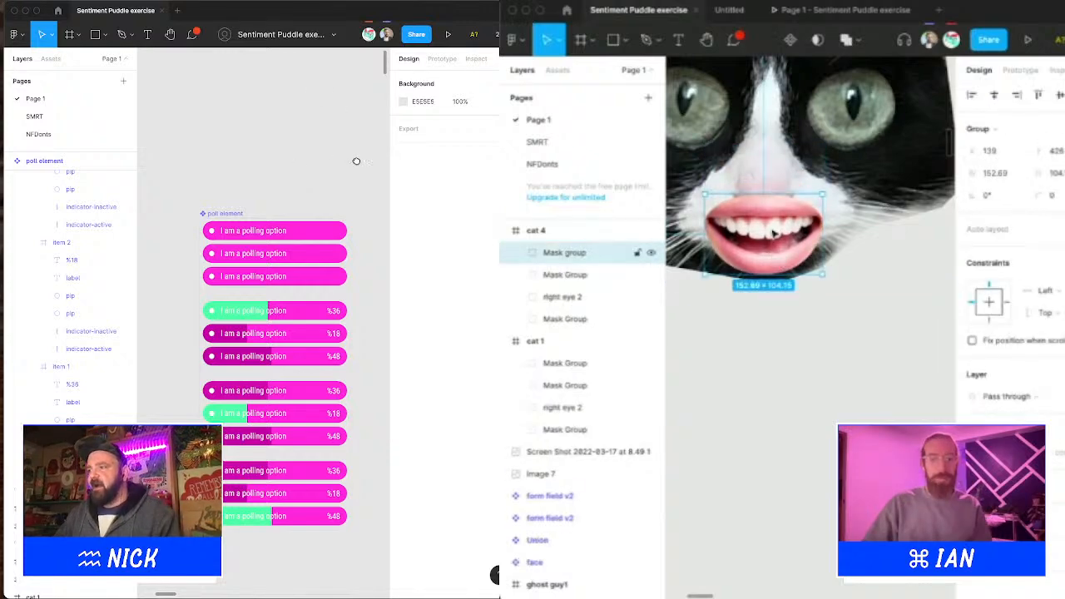
{"action": "left_click_drag", "start_coordinate": [357, 162], "coordinate": [338, 109]}
{"action": "scroll", "coordinate": [773, 233], "scroll_direction": "down", "scroll_amount": 3}
{"action": "scroll", "coordinate": [773, 233], "scroll_direction": "up", "scroll_amount": 4}
{"action": "left_click_drag", "start_coordinate": [299, 285], "coordinate": [320, 266]}
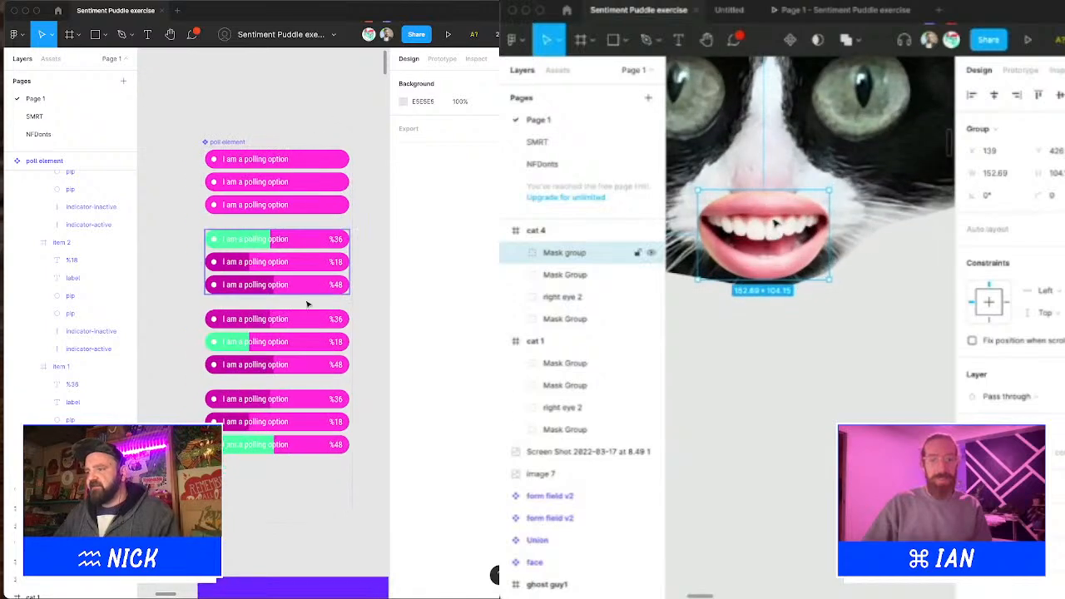
{"action": "left_click_drag", "start_coordinate": [775, 226], "coordinate": [775, 259]}
Step: Select the twelve polling option text labels across all poll element variants, and enlarge cat 4's mouth to about 198 × 135
{"action": "left_click", "coordinate": [250, 446], "text": "super"}
{"action": "left_click", "coordinate": [257, 365], "text": "shift"}
{"action": "left_click", "coordinate": [258, 342], "text": "shift"}
{"action": "left_click", "coordinate": [261, 319], "text": "shift"}
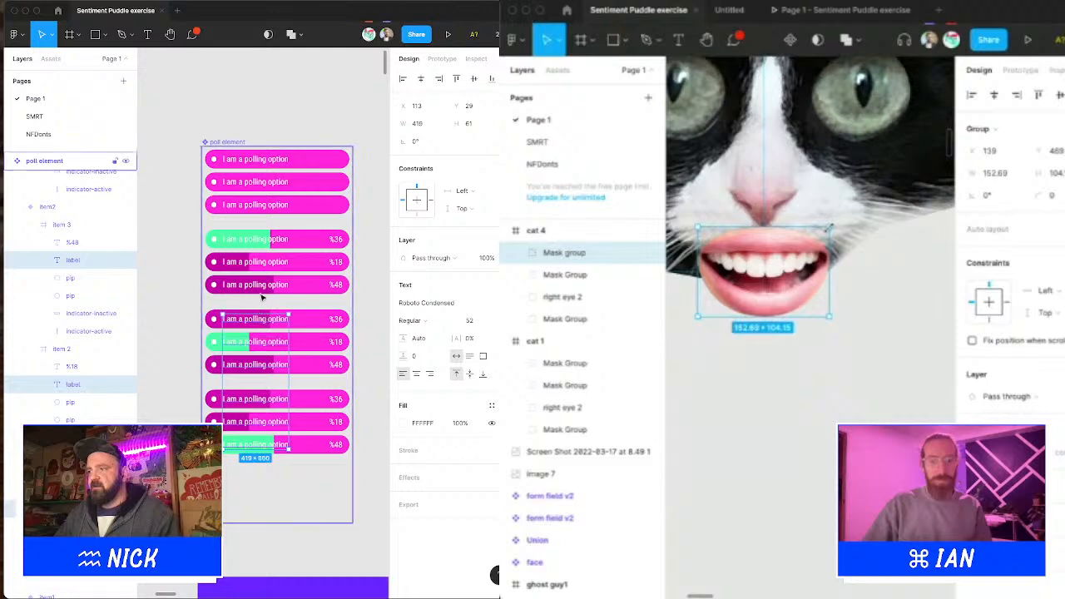
{"action": "left_click", "coordinate": [259, 285], "text": "shift"}
{"action": "mouse_move", "coordinate": [829, 227]}
{"action": "left_mouse_down"}
{"action": "mouse_move", "coordinate": [867, 199]}
{"action": "mouse_move", "coordinate": [814, 225]}
{"action": "left_mouse_up"}
{"action": "left_click", "coordinate": [261, 261], "text": "shift"}
{"action": "left_click", "coordinate": [257, 240], "text": "shift"}
{"action": "left_click", "coordinate": [255, 208], "text": "shift"}
{"action": "scroll", "coordinate": [817, 223], "scroll_direction": "down", "scroll_amount": 3}
{"action": "left_click", "coordinate": [259, 164], "text": "shift"}
{"action": "left_click", "coordinate": [492, 504]}
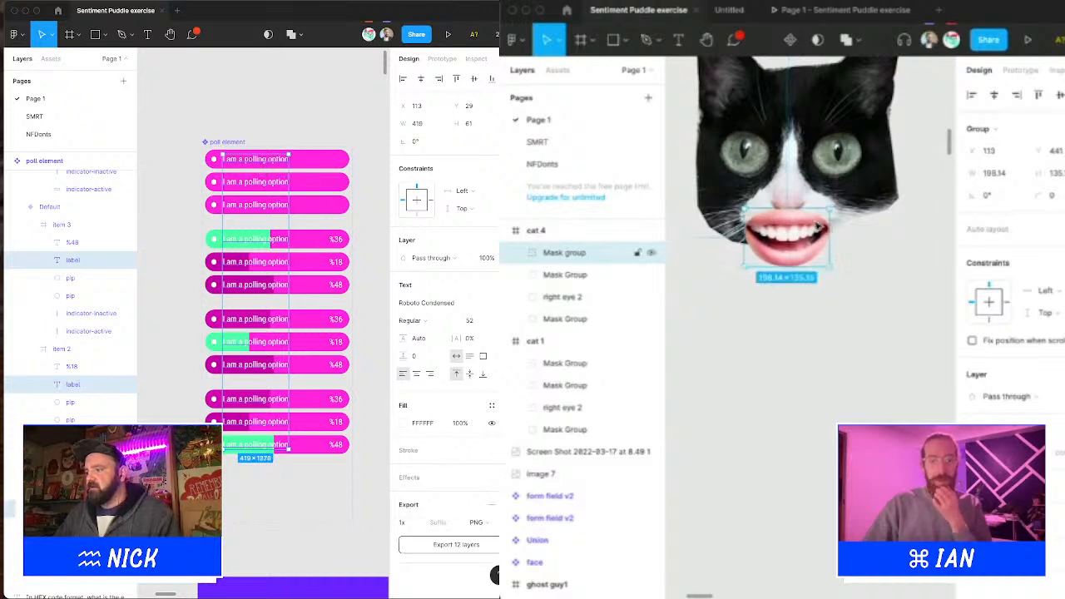
{"action": "left_click", "coordinate": [497, 522]}
Step: Nudge the mouth horizontally on cat 4's face to X 115
{"action": "key", "text": "Right"}
{"action": "key", "text": "Right"}
{"action": "key", "text": "Right"}
{"action": "key", "text": "Right"}
{"action": "key", "text": "Right"}
{"action": "key", "text": "Right"}
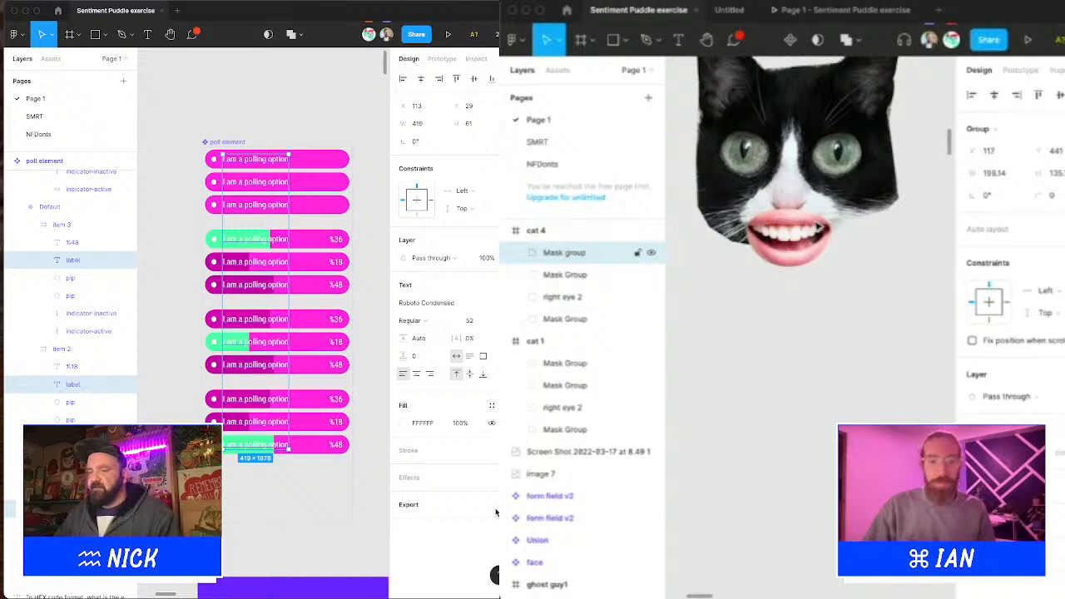
{"action": "key", "text": "Left"}
{"action": "key", "text": "Left"}
{"action": "key", "text": "Left"}
{"action": "key", "text": "Left"}
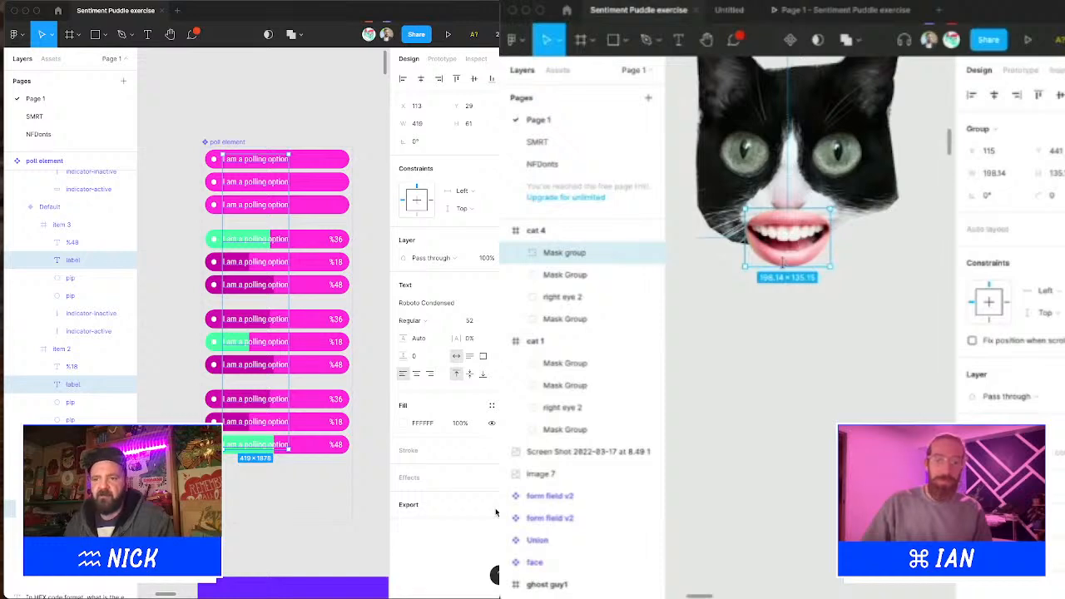
Step: Wrap the mouth's mask group inside cat 4 in its own frame
{"action": "double_click", "coordinate": [782, 260]}
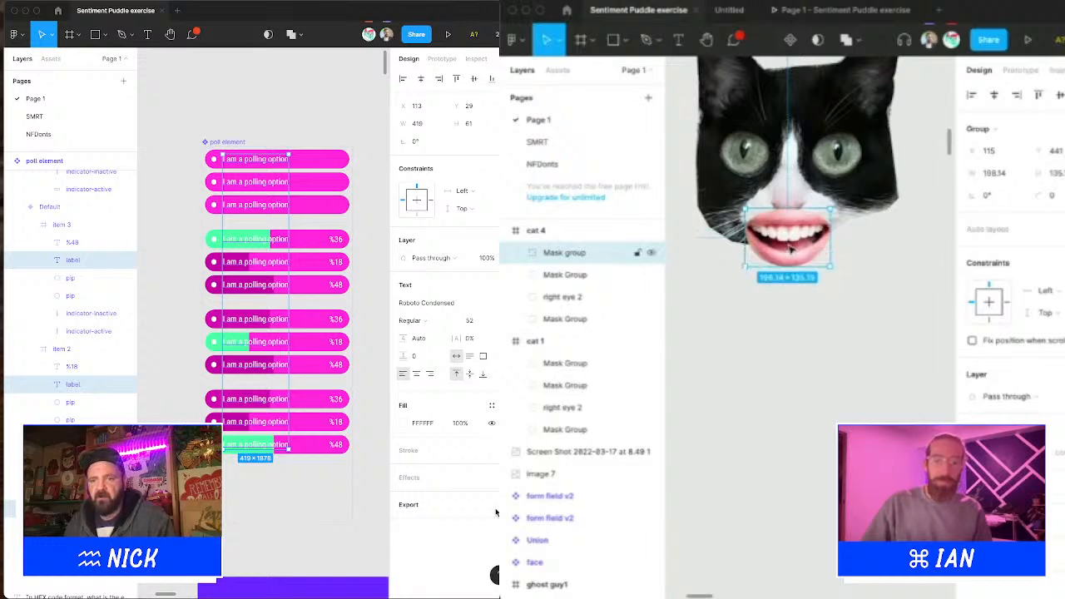
{"action": "left_click", "coordinate": [776, 356]}
{"action": "left_click", "coordinate": [568, 252]}
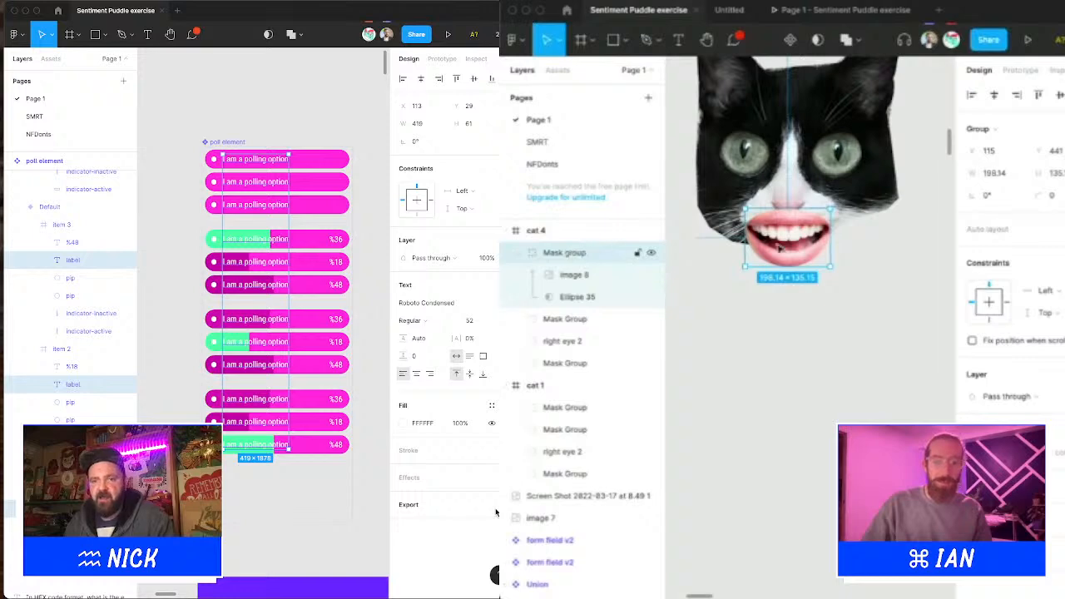
{"action": "key", "text": "super+alt+g"}
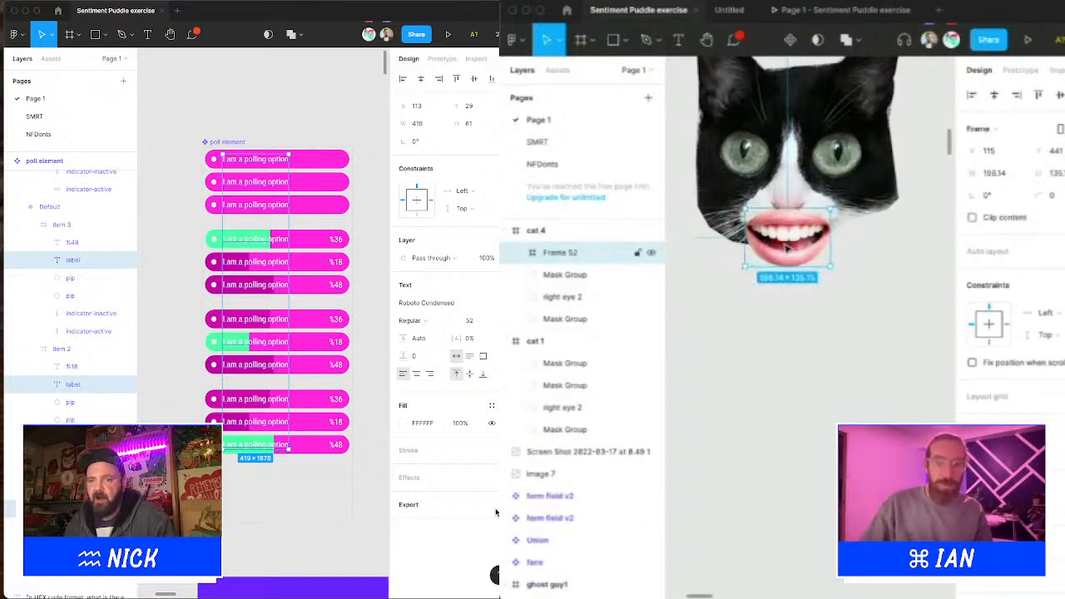
Step: Shorten the mouth frame from below to about 198 × 111 and turn on content clipping
{"action": "left_click_drag", "start_coordinate": [787, 266], "coordinate": [787, 250]}
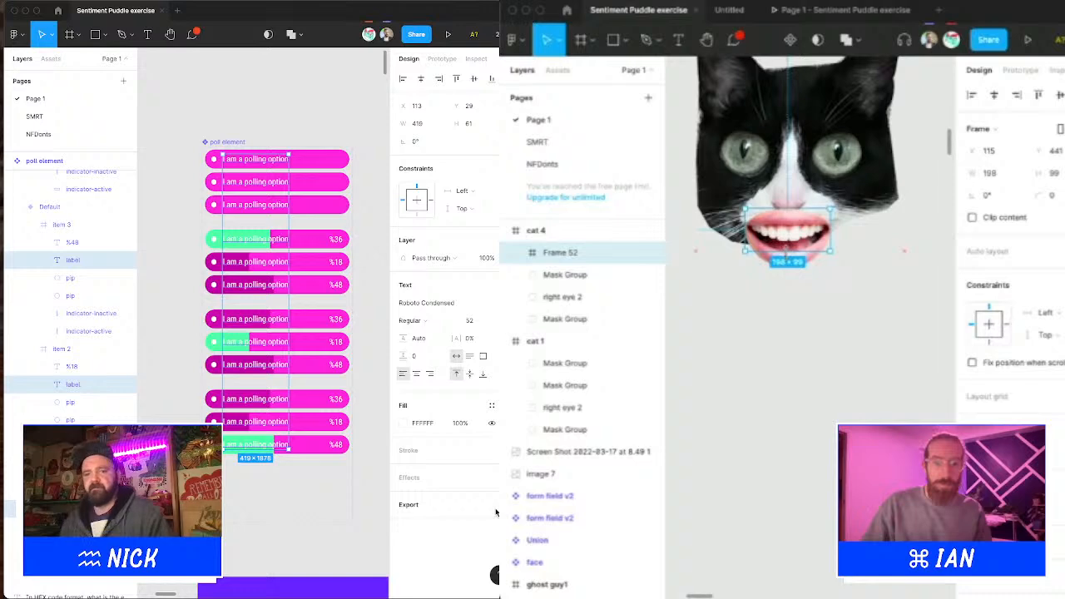
{"action": "key", "text": "super+z"}
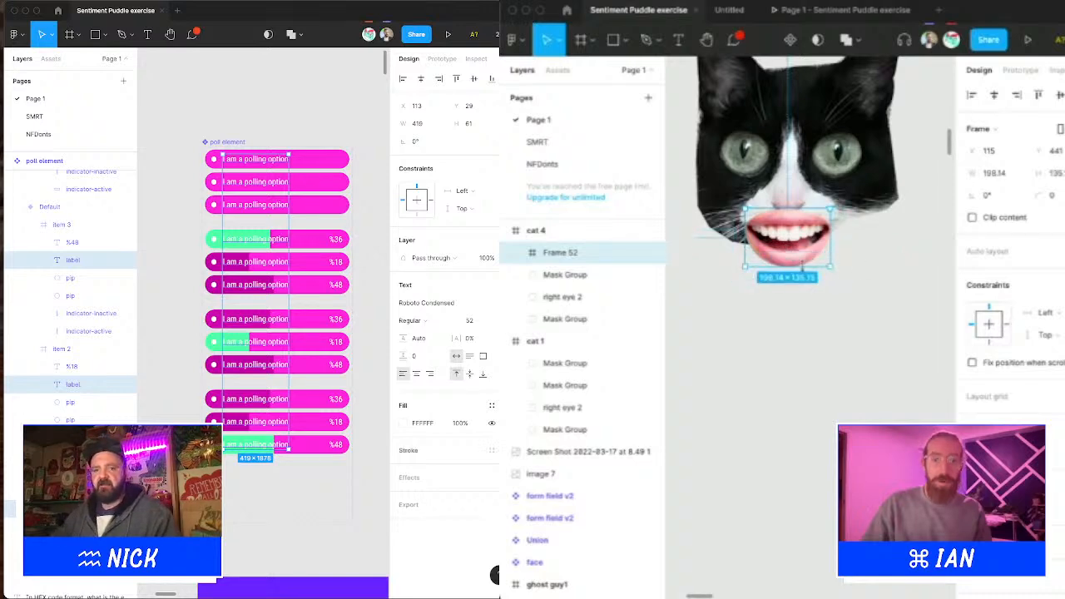
{"action": "left_click_drag", "start_coordinate": [803, 266], "coordinate": [804, 256]}
{"action": "left_click_drag", "start_coordinate": [369, 381], "coordinate": [372, 394]}
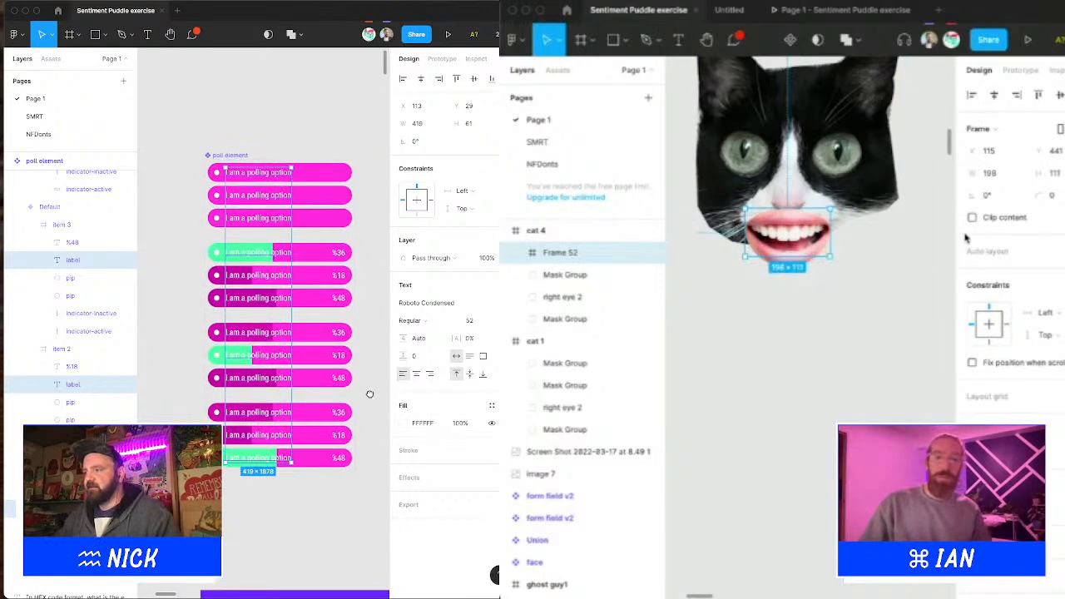
{"action": "left_click", "coordinate": [971, 217]}
{"action": "left_click", "coordinate": [972, 218]}
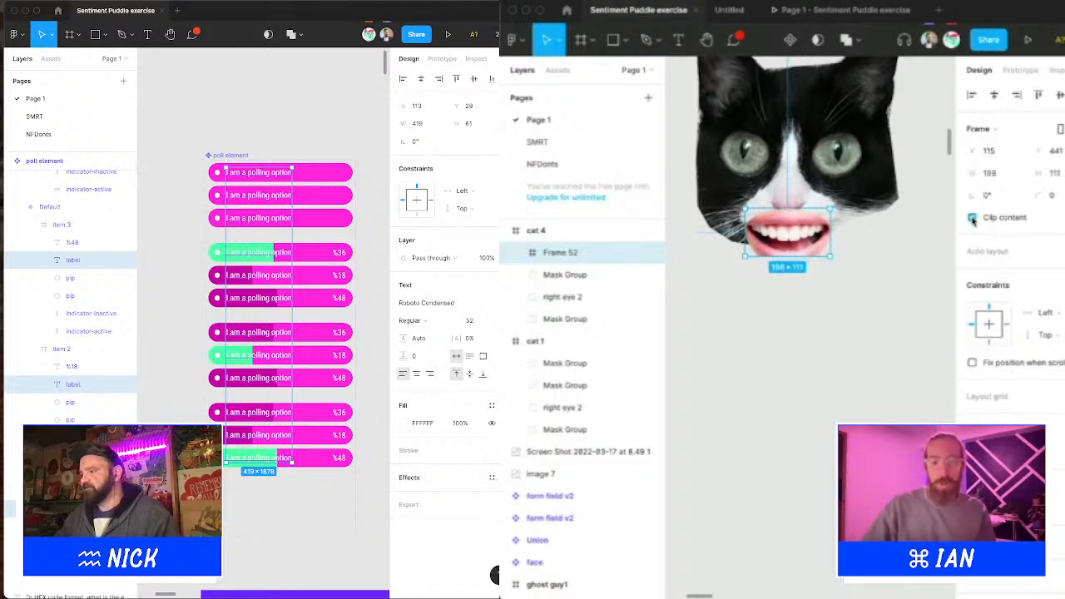
Step: Add a drop shadow to the selected option labels and open its settings, and shorten the mouth frame to about 198 × 99
{"action": "left_click", "coordinate": [496, 477]}
{"action": "left_click_drag", "start_coordinate": [807, 256], "coordinate": [808, 252]}
{"action": "left_click", "coordinate": [404, 495]}
Step: Toggle content clipping on the mouth frame to compare the full and cropped mouth, leaving it clipped
{"action": "scroll", "coordinate": [808, 253], "scroll_direction": "up", "scroll_amount": 3}
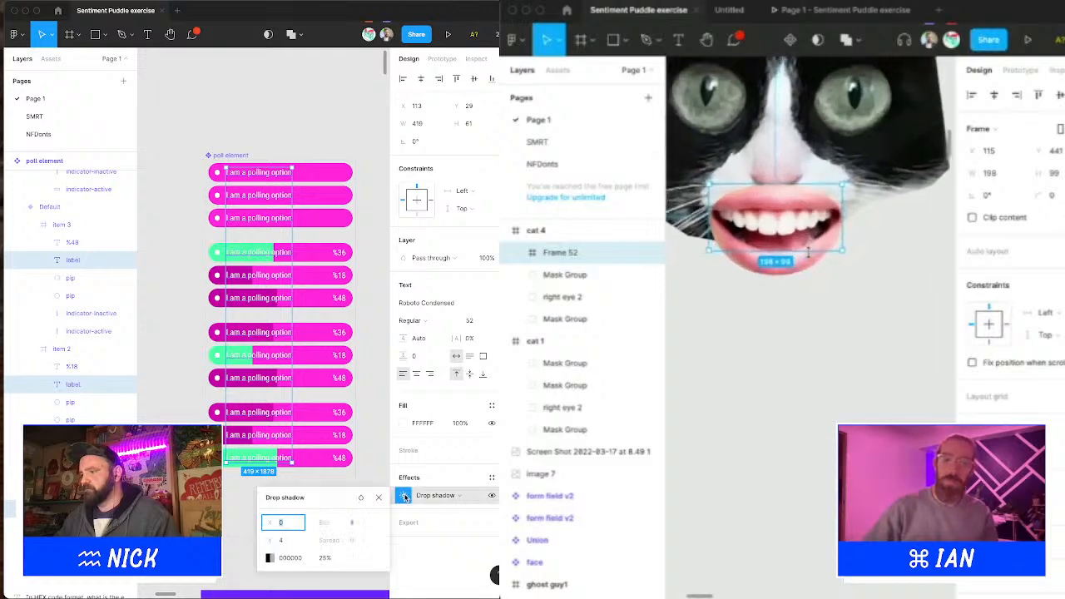
{"action": "scroll", "coordinate": [808, 251], "scroll_direction": "down", "scroll_amount": 3}
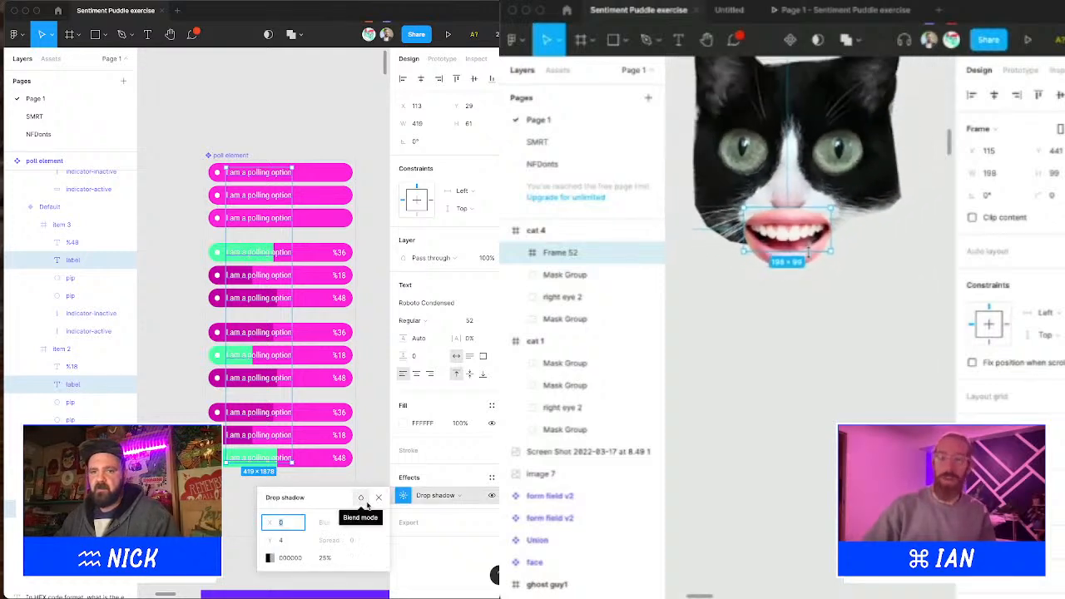
{"action": "left_click", "coordinate": [972, 218]}
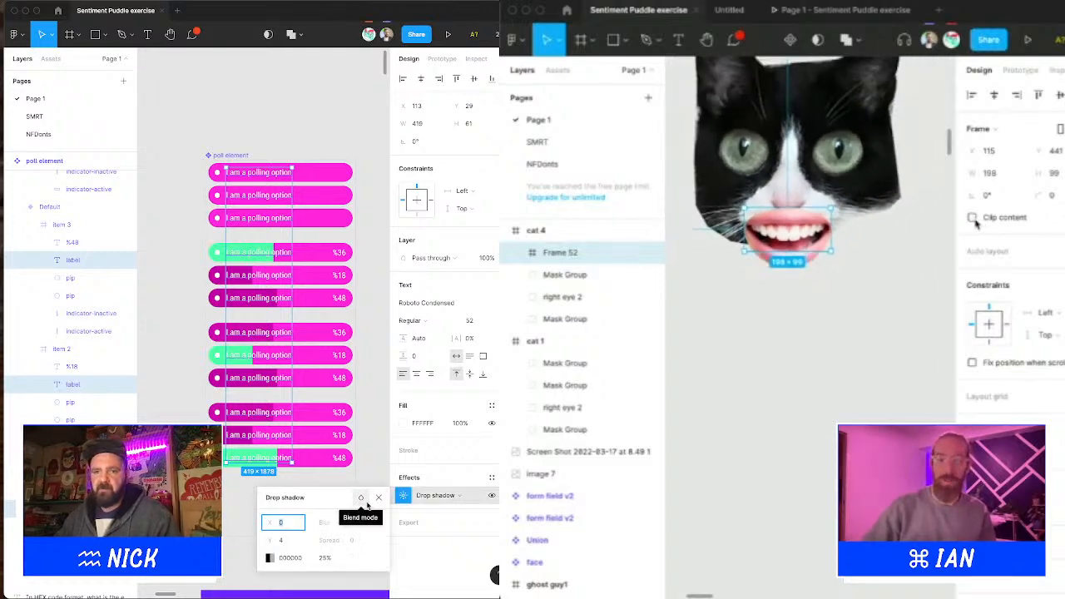
{"action": "left_click", "coordinate": [971, 218]}
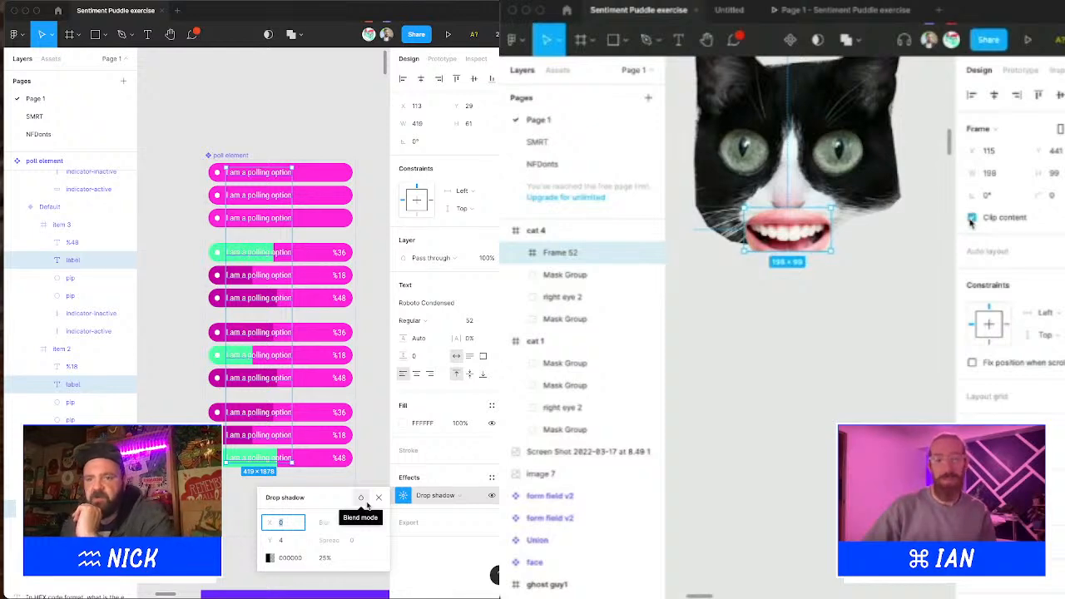
{"action": "left_click", "coordinate": [972, 218]}
{"action": "left_click", "coordinate": [973, 218]}
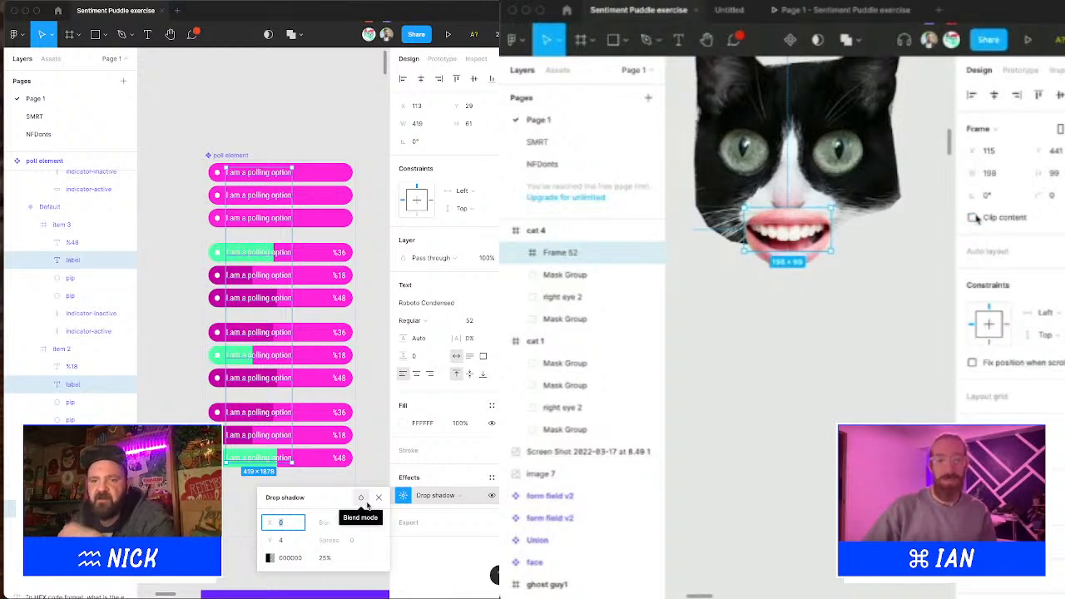
{"action": "left_click", "coordinate": [972, 218]}
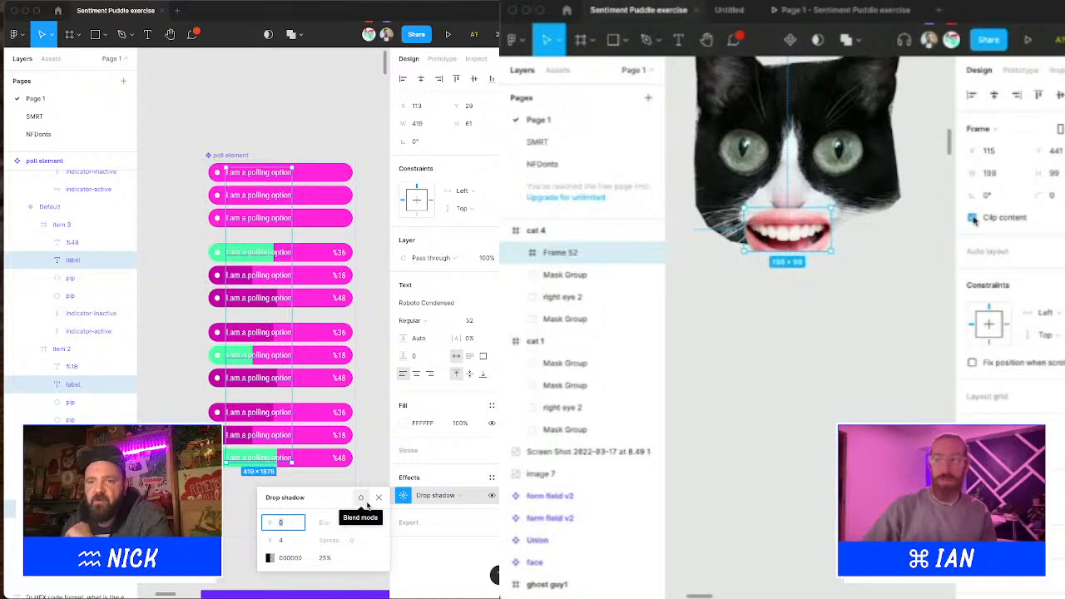
{"action": "left_click", "coordinate": [973, 218]}
Step: Shorten the clipped mouth frame to about 198 × 75 so the lower lip is cut off
{"action": "scroll", "coordinate": [764, 271], "scroll_direction": "up", "scroll_amount": 5}
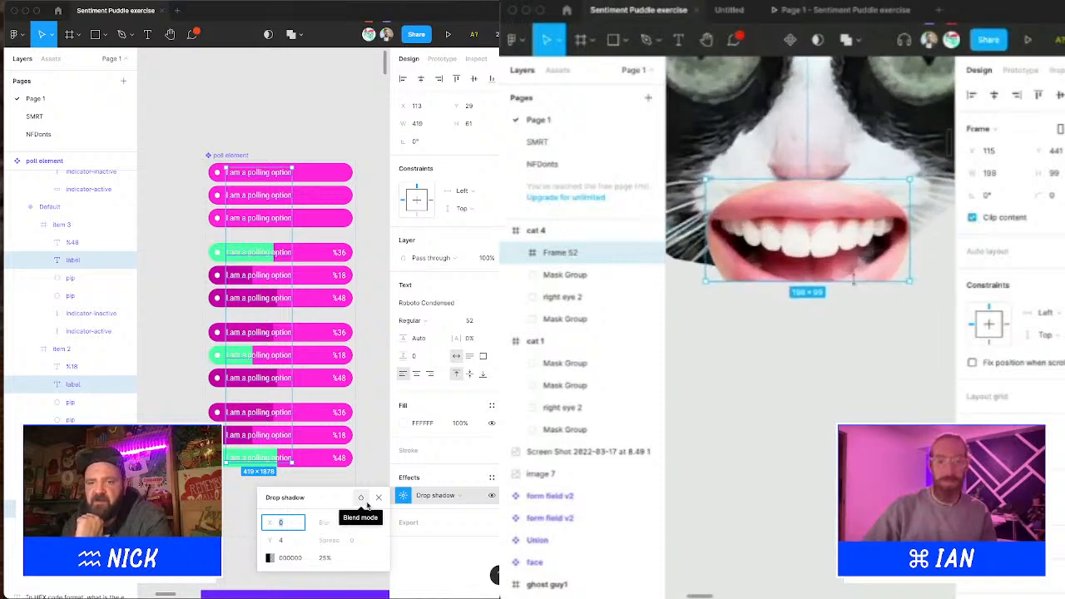
{"action": "left_click_drag", "start_coordinate": [852, 280], "coordinate": [855, 257]}
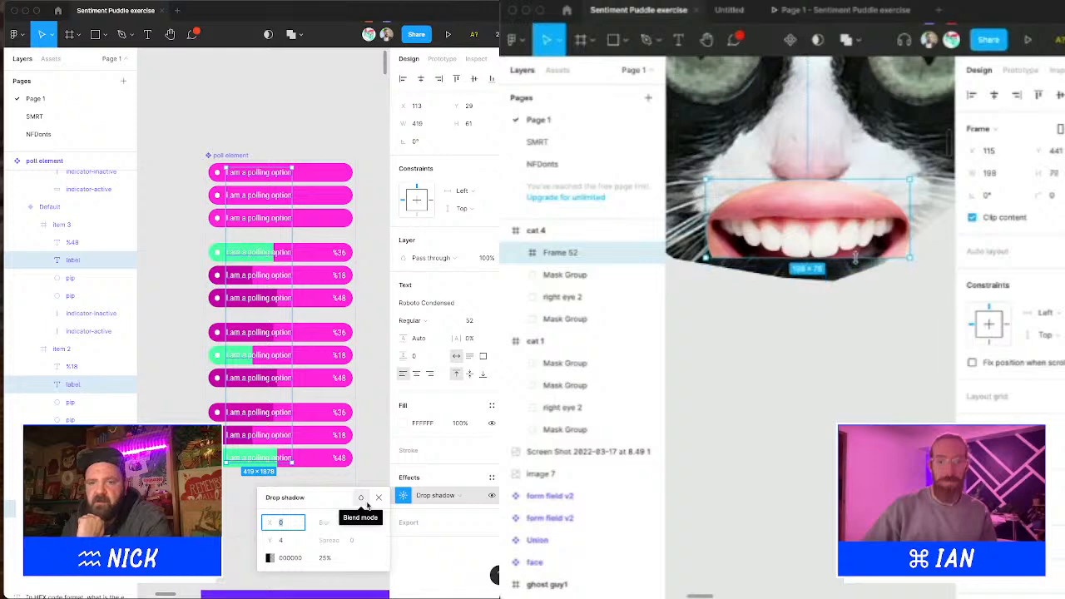
{"action": "scroll", "coordinate": [855, 274], "scroll_direction": "down", "scroll_amount": 5}
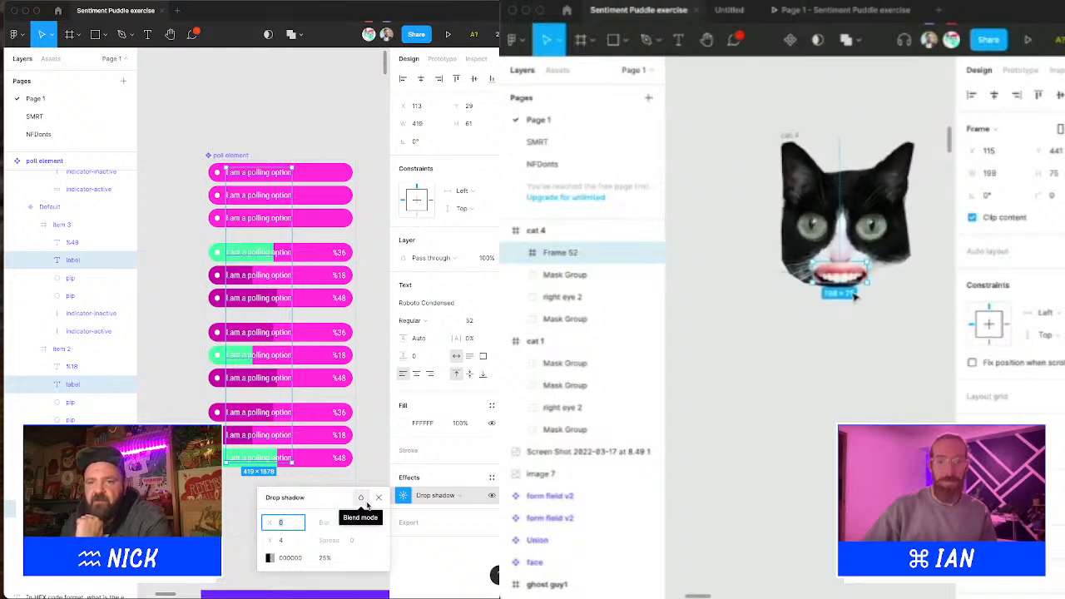
Step: Delete the old cat 5 frame beside cat 4
{"action": "left_click", "coordinate": [870, 119]}
{"action": "scroll", "coordinate": [863, 126], "scroll_direction": "right", "scroll_amount": 3}
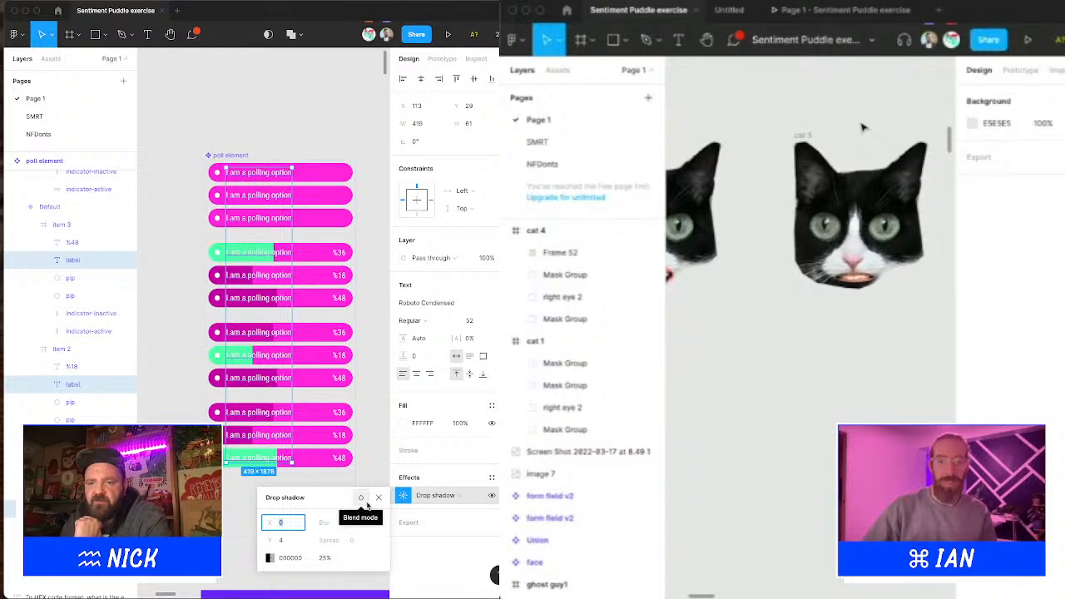
{"action": "scroll", "coordinate": [863, 127], "scroll_direction": "down", "scroll_amount": 3}
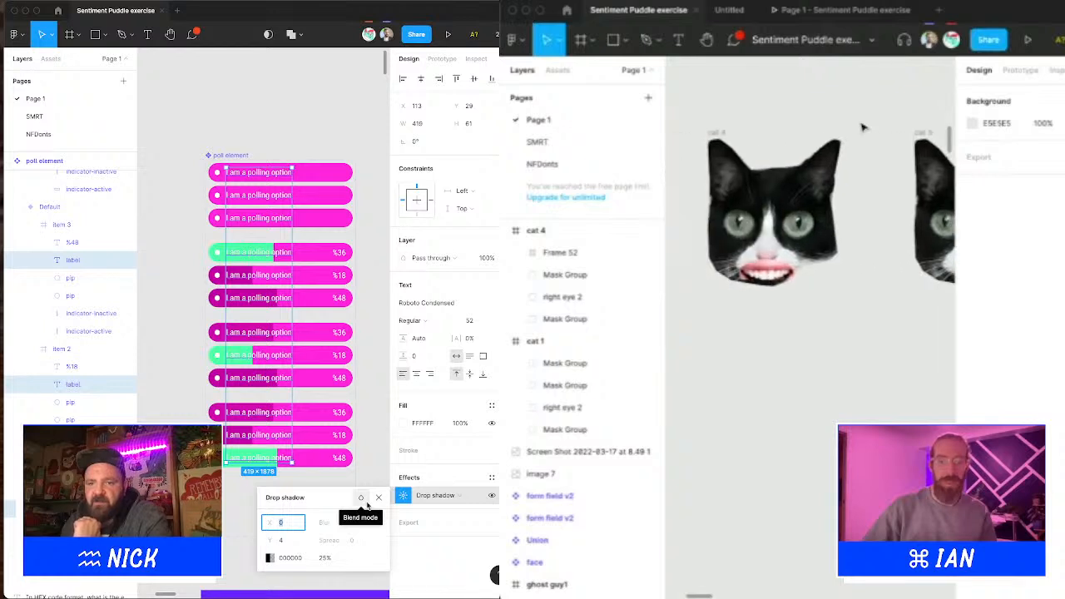
{"action": "left_click", "coordinate": [905, 129]}
{"action": "key", "text": "Delete"}
{"action": "scroll", "coordinate": [907, 129], "scroll_direction": "right", "scroll_amount": 1}
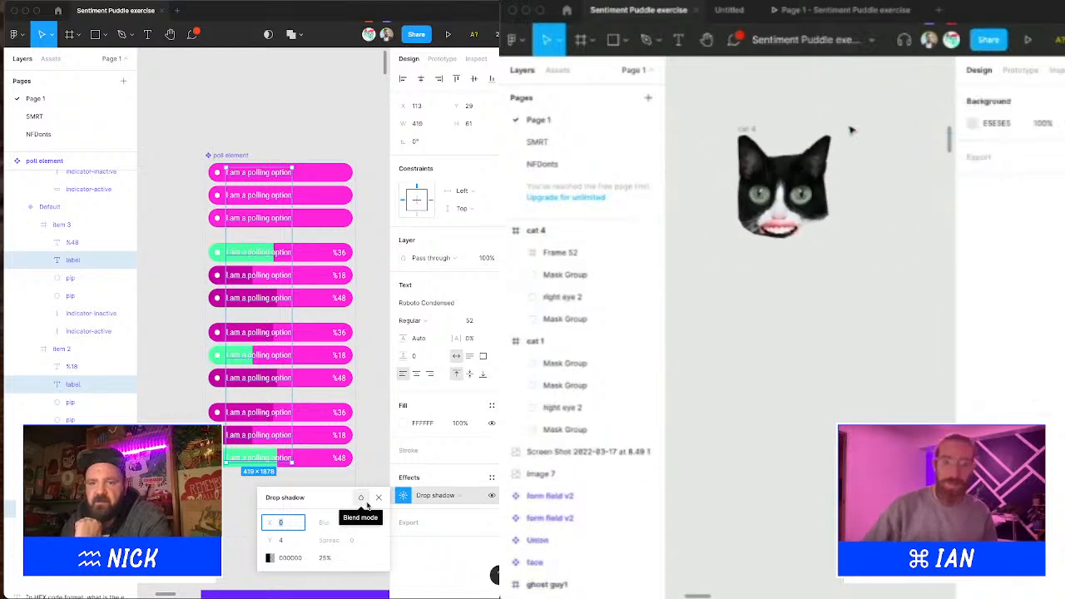
Step: Duplicate the cat 4 frame and place the copy directly beside it at the same height
{"action": "left_click", "coordinate": [749, 126]}
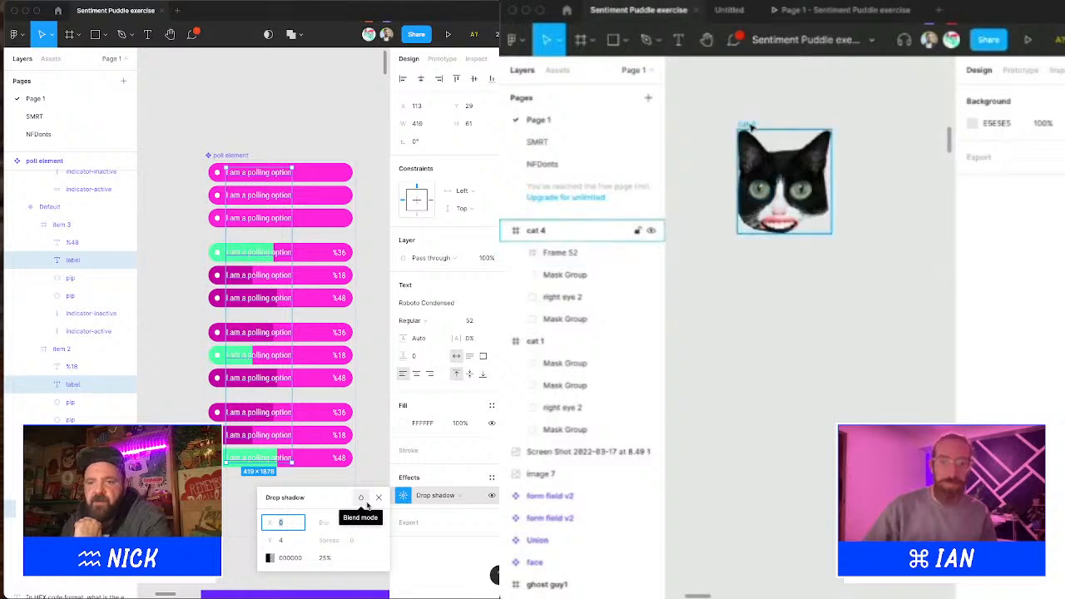
{"action": "left_click_drag", "start_coordinate": [749, 125], "coordinate": [903, 127]}
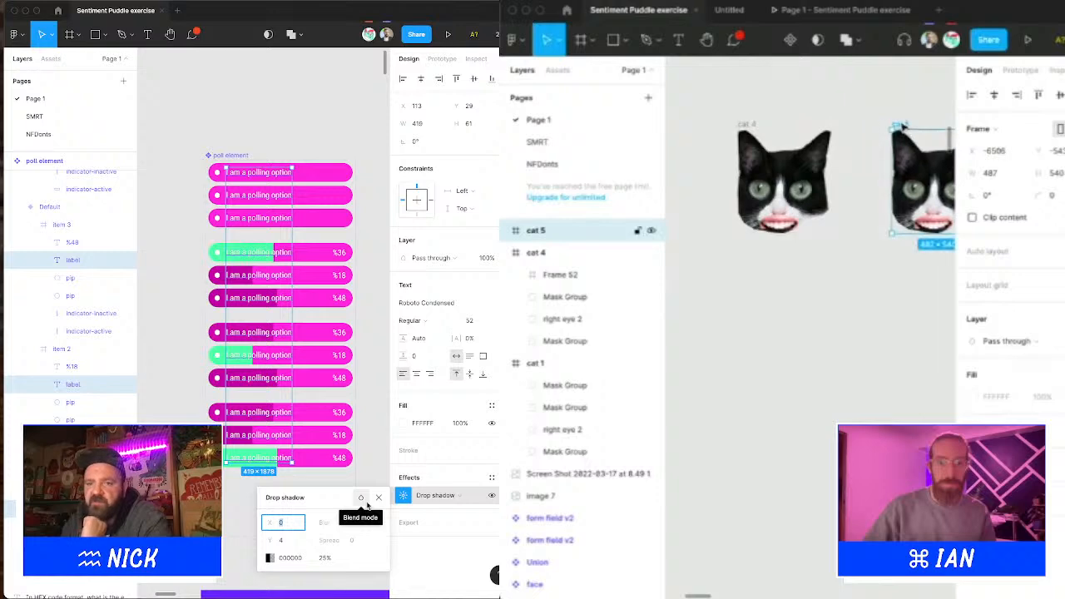
{"action": "scroll", "coordinate": [900, 126], "scroll_direction": "right", "scroll_amount": 2}
{"action": "scroll", "coordinate": [750, 179], "scroll_direction": "up", "scroll_amount": 2}
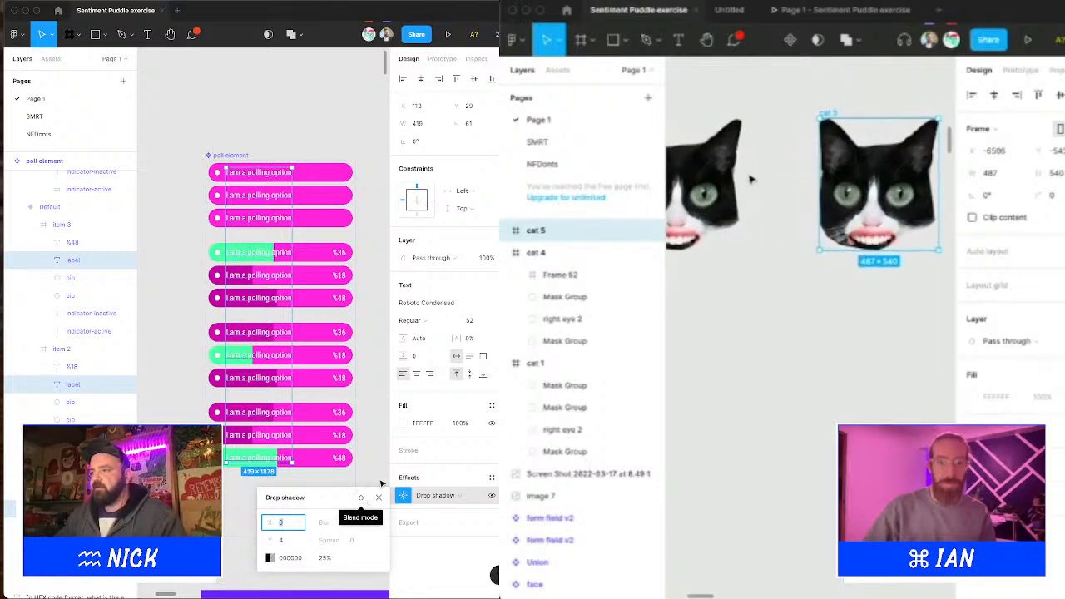
{"action": "scroll", "coordinate": [750, 179], "scroll_direction": "left", "scroll_amount": 1}
Step: Extend the mouth frame in the cat copy downward to about 198 × 135 to reveal the whole mouth
{"action": "double_click", "coordinate": [922, 238]}
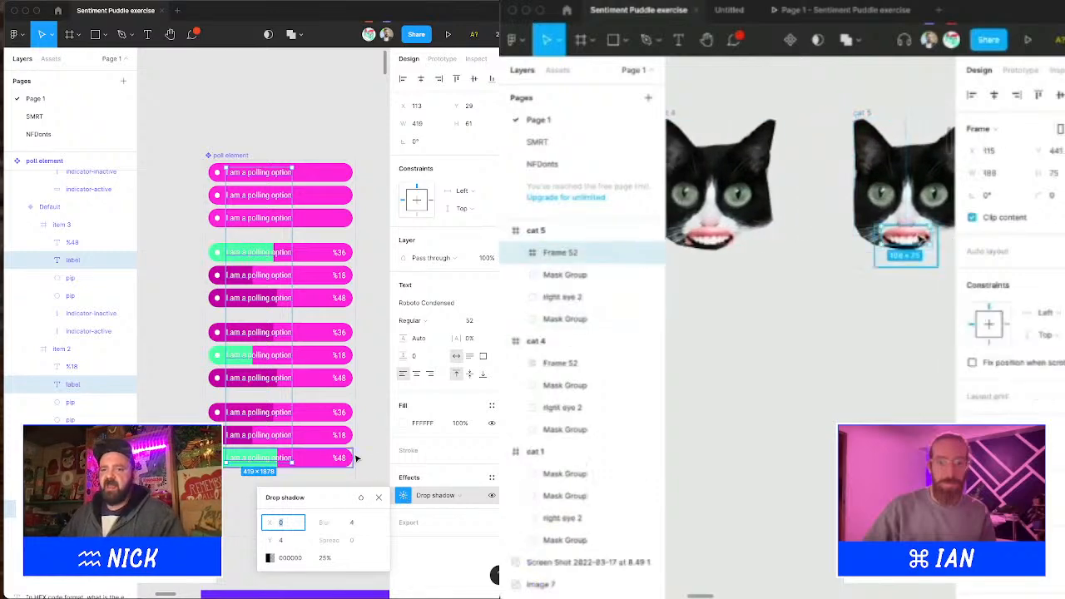
{"action": "scroll", "coordinate": [922, 236], "scroll_direction": "up", "scroll_amount": 3}
{"action": "left_click_drag", "start_coordinate": [907, 259], "coordinate": [908, 290]}
{"action": "scroll", "coordinate": [842, 223], "scroll_direction": "down", "scroll_amount": 5}
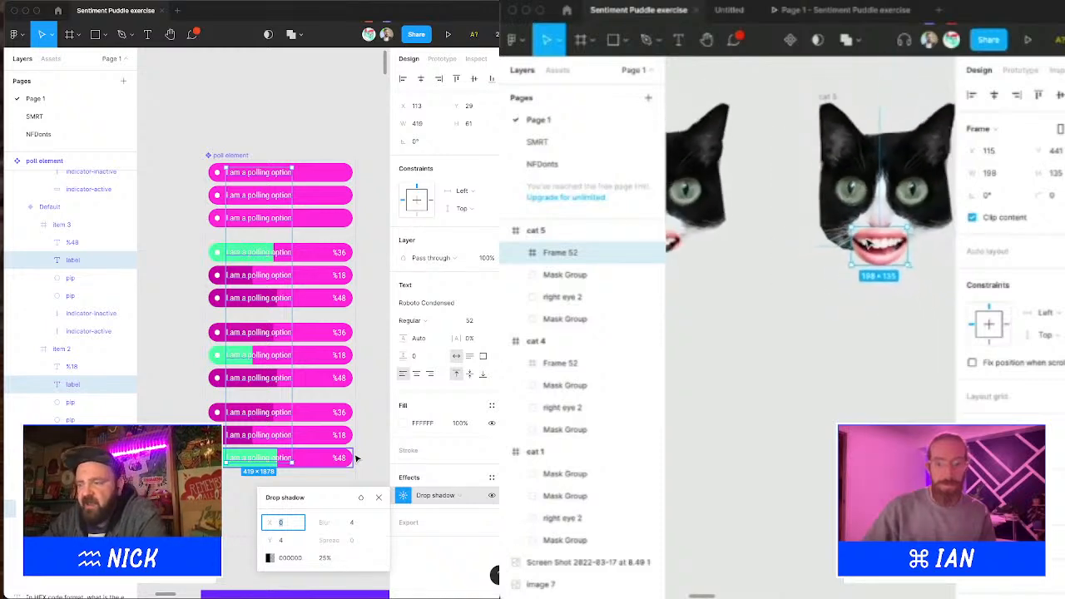
Step: Nudge the clipped mouth frame on cat 4 down by about 5 px
{"action": "left_click", "coordinate": [683, 143]}
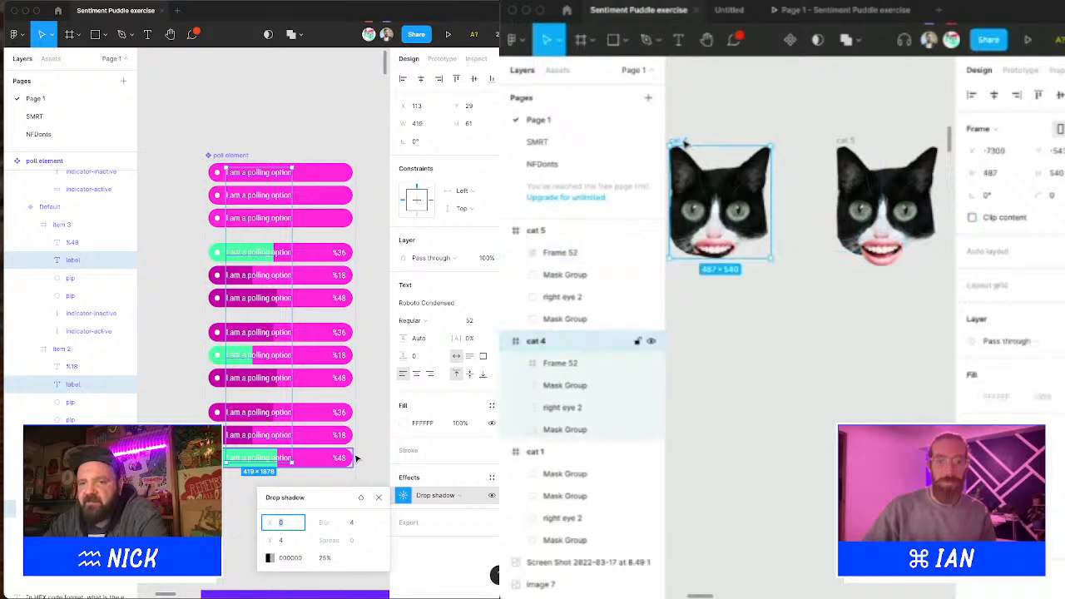
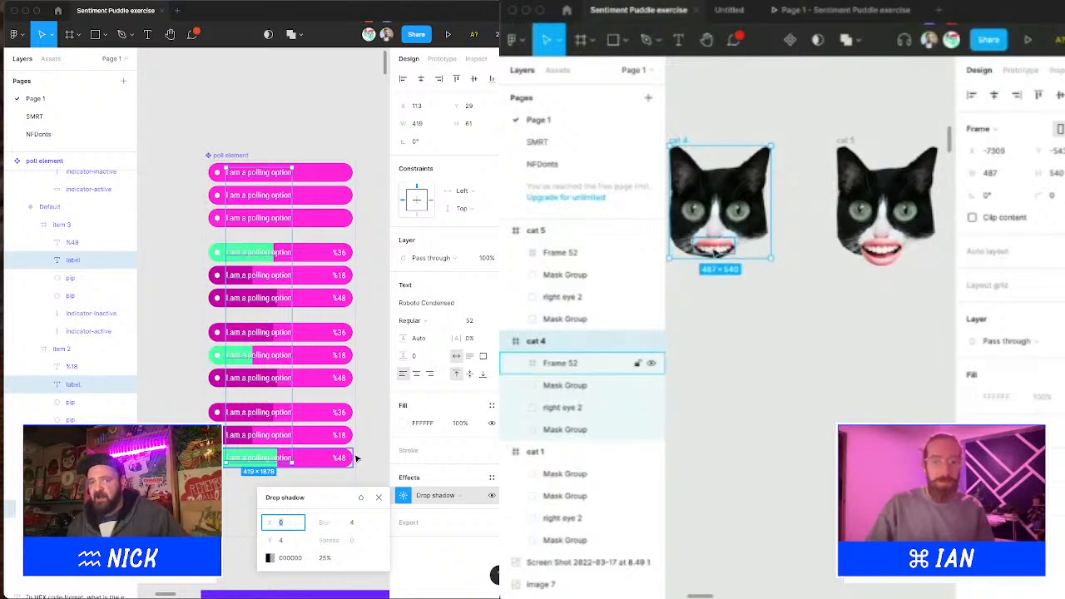
{"action": "left_click", "coordinate": [715, 249]}
{"action": "key", "text": "Down"}
{"action": "key", "text": "Down"}
{"action": "key", "text": "Down"}
{"action": "key", "text": "Down"}
{"action": "key", "text": "Down"}
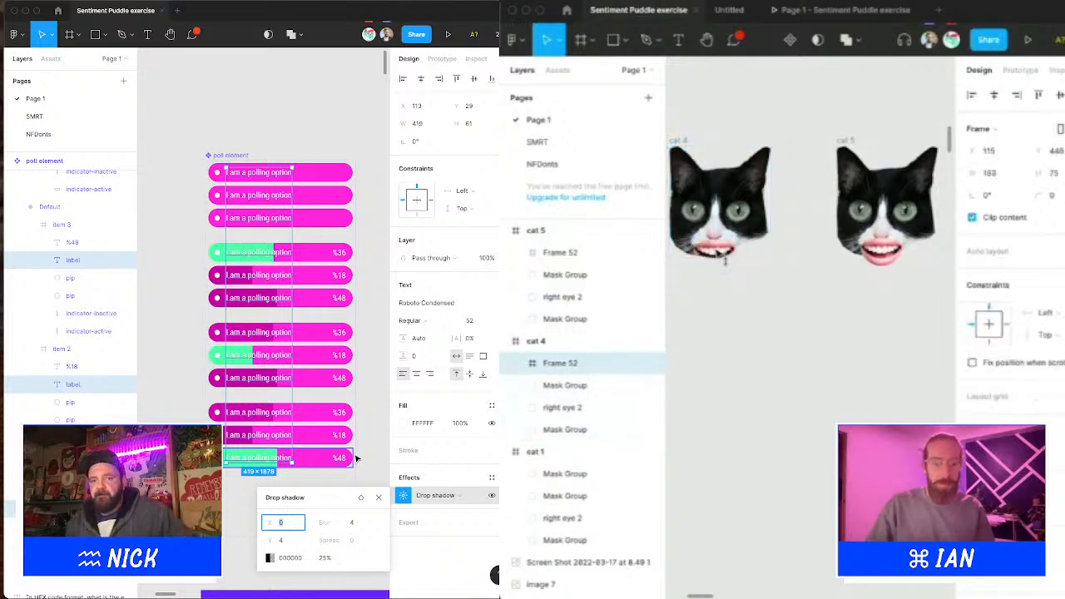
Step: Connect the cat 4 frame to the cat 5 frame with a prototype interaction
{"action": "left_click", "coordinate": [693, 167]}
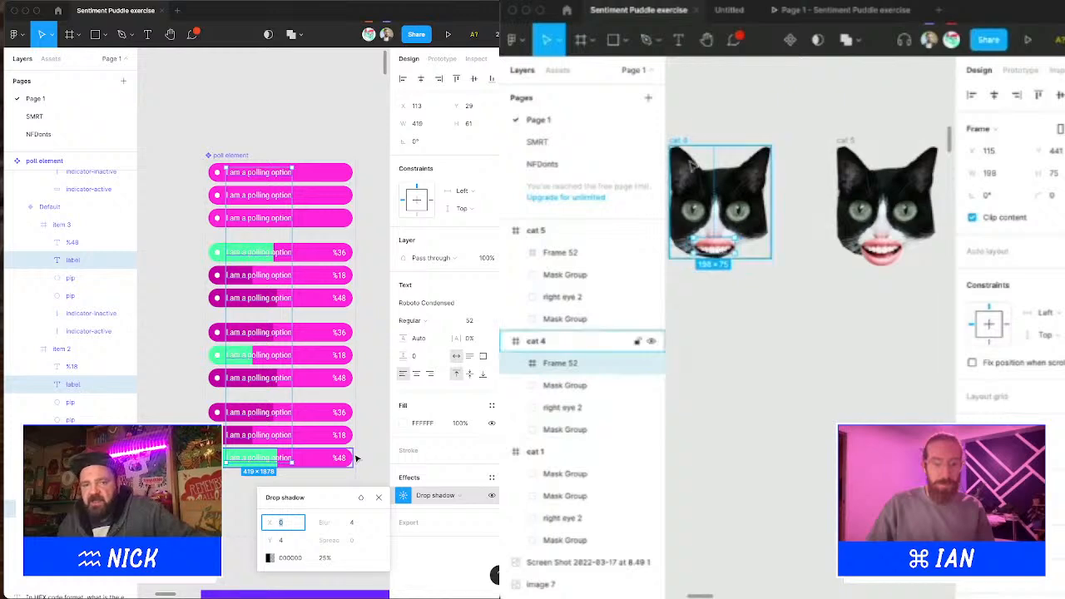
{"action": "left_click", "coordinate": [682, 143]}
{"action": "left_click", "coordinate": [1009, 75]}
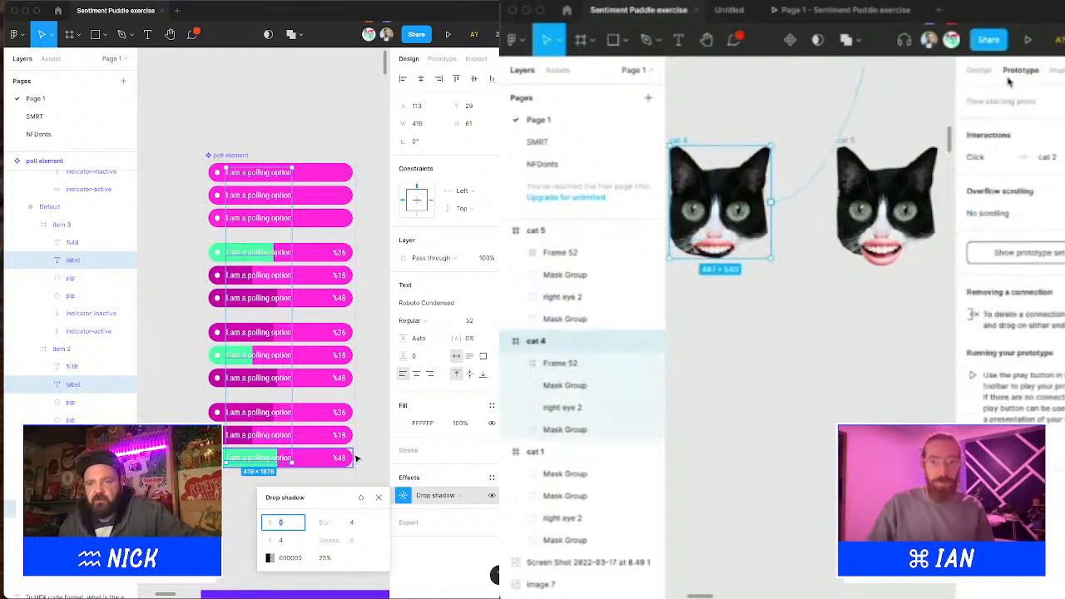
{"action": "left_click", "coordinate": [805, 192]}
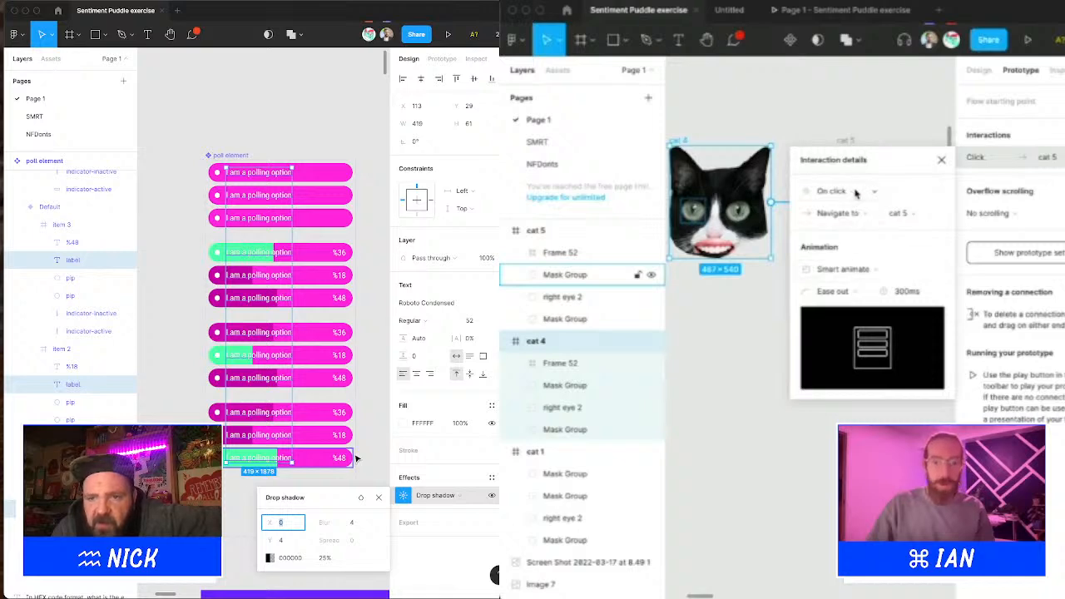
Step: Set cat 4's interaction to trigger after a 50 ms delay and give its Smart animate transition a 50 ms duration
{"action": "left_click", "coordinate": [863, 192]}
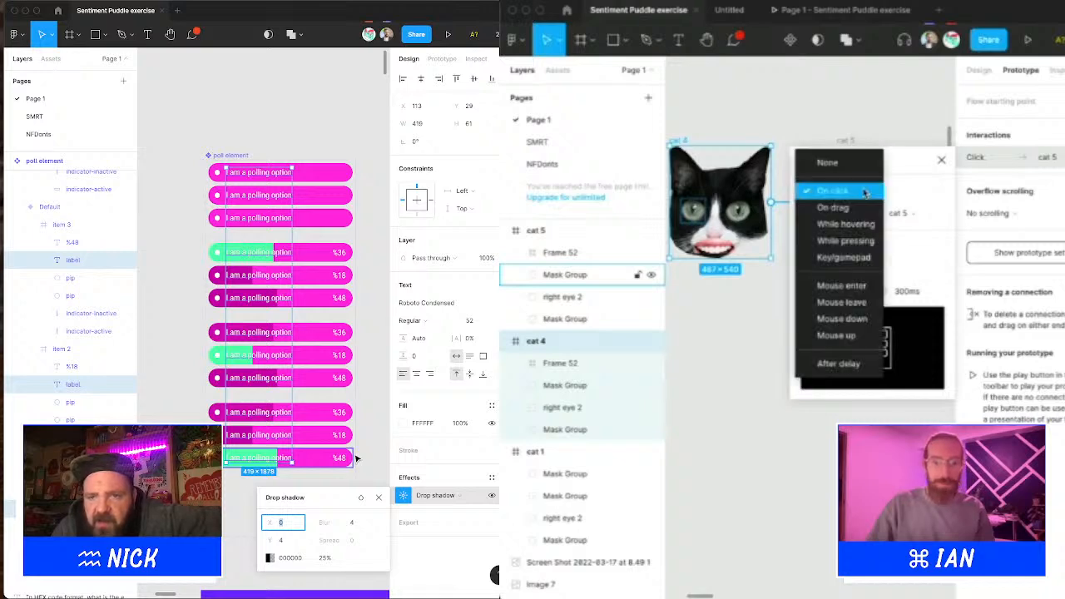
{"action": "left_click", "coordinate": [853, 363]}
{"action": "left_click", "coordinate": [915, 198]}
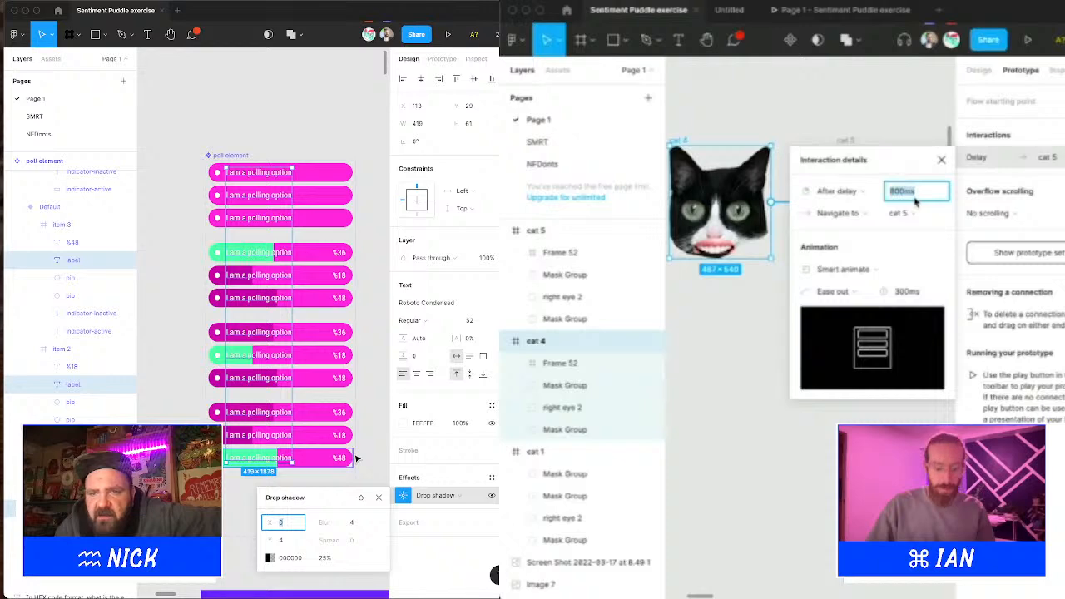
{"action": "type", "text": "50"}
{"action": "key", "text": "Tab"}
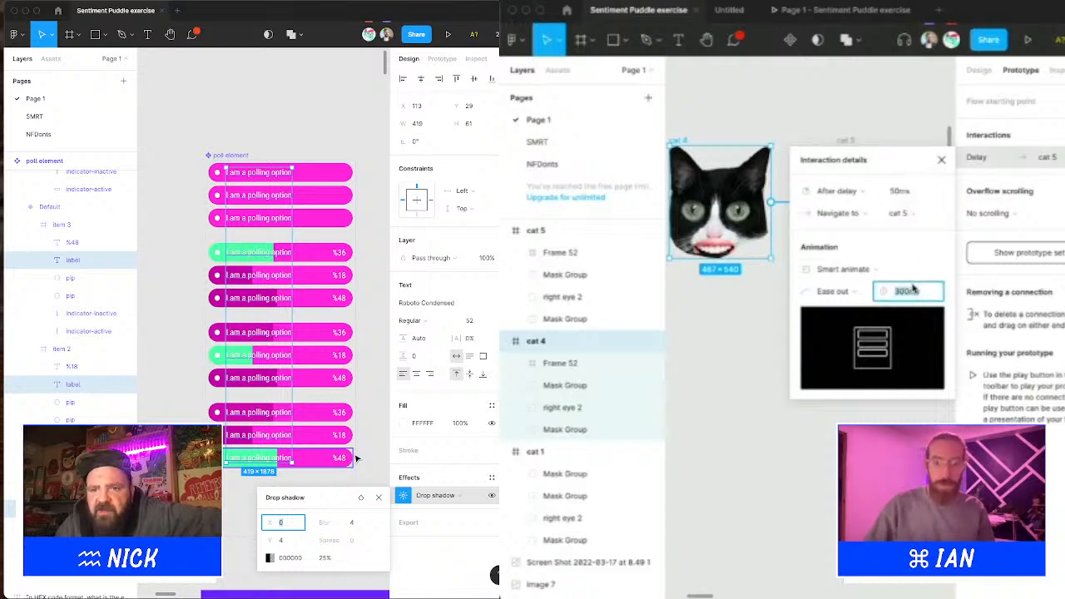
{"action": "type", "text": "50"}
Step: Try the Move in transition on cat 4's interaction, switch back to Smart animate, and review the easing choices
{"action": "left_click", "coordinate": [856, 270]}
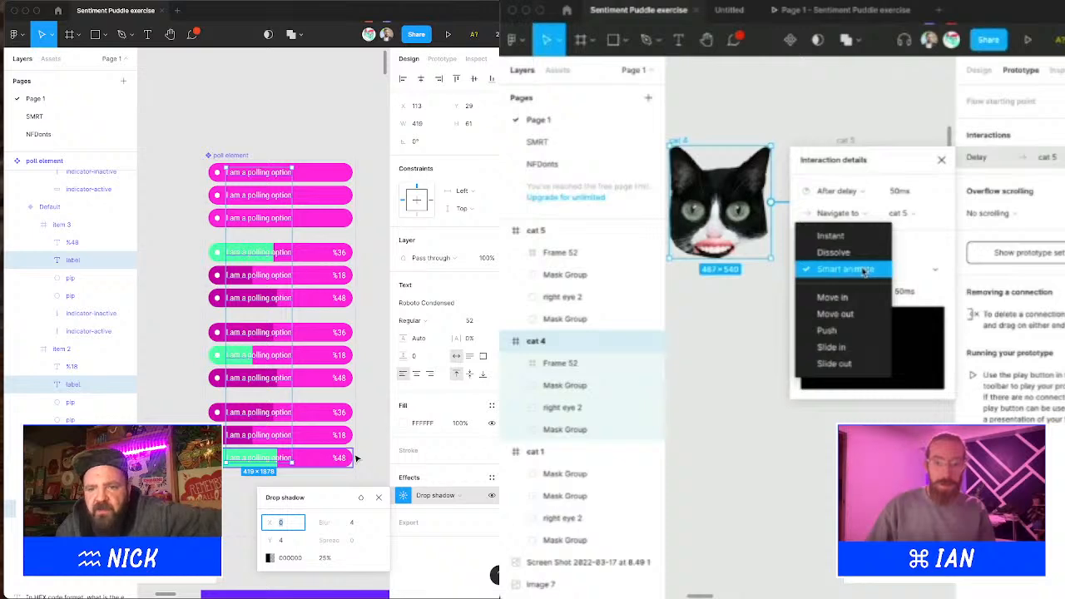
{"action": "left_click", "coordinate": [836, 300]}
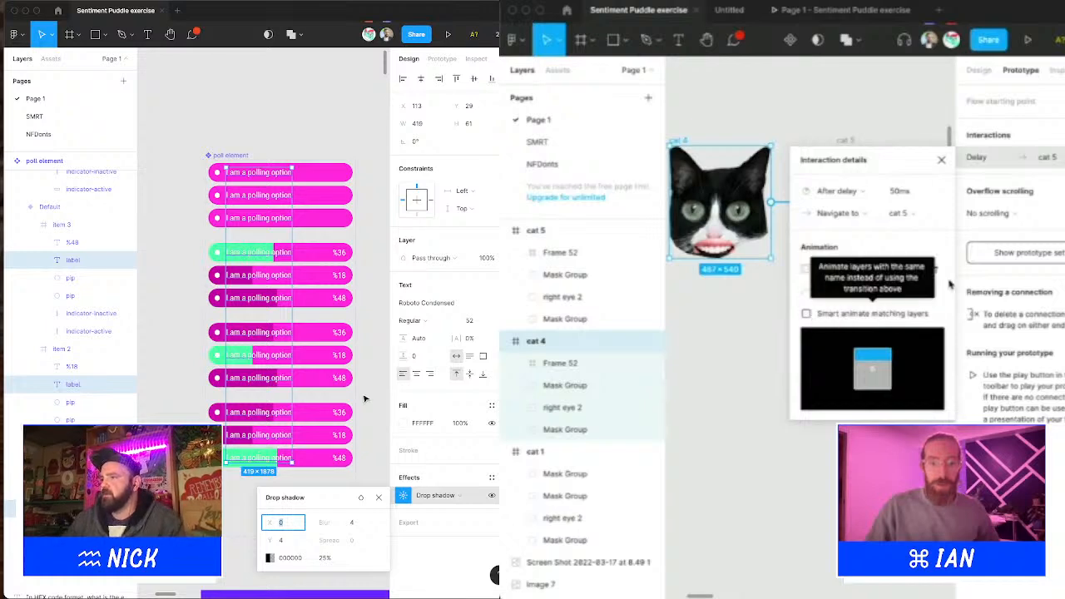
{"action": "left_click", "coordinate": [384, 375]}
{"action": "left_click", "coordinate": [822, 270]}
{"action": "left_click_drag", "start_coordinate": [375, 352], "coordinate": [401, 336]}
{"action": "left_click", "coordinate": [832, 242]}
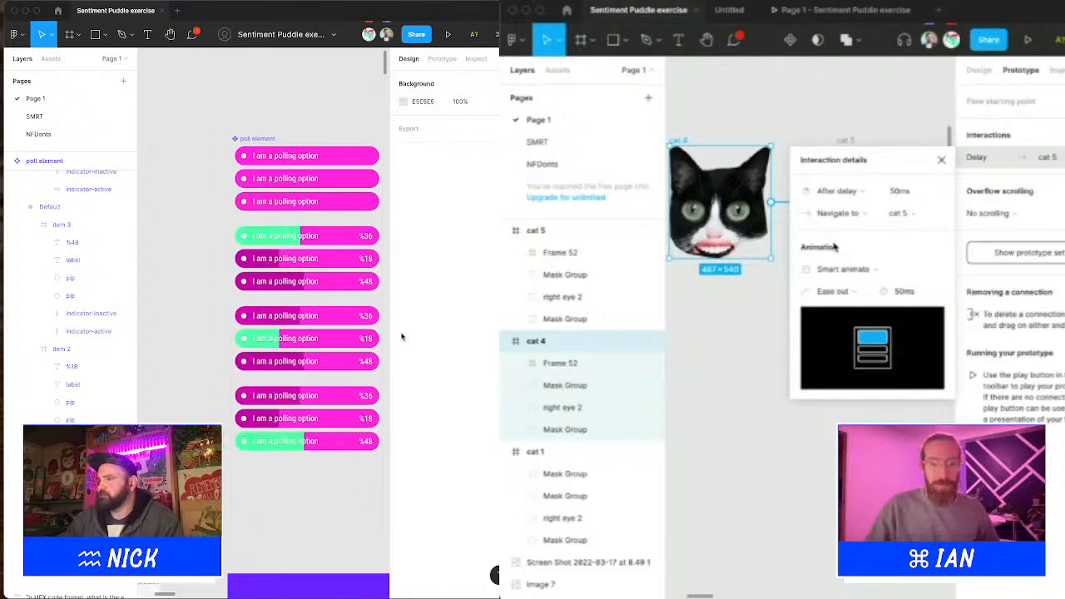
{"action": "left_click", "coordinate": [839, 290]}
{"action": "left_click_drag", "start_coordinate": [325, 242], "coordinate": [289, 243]}
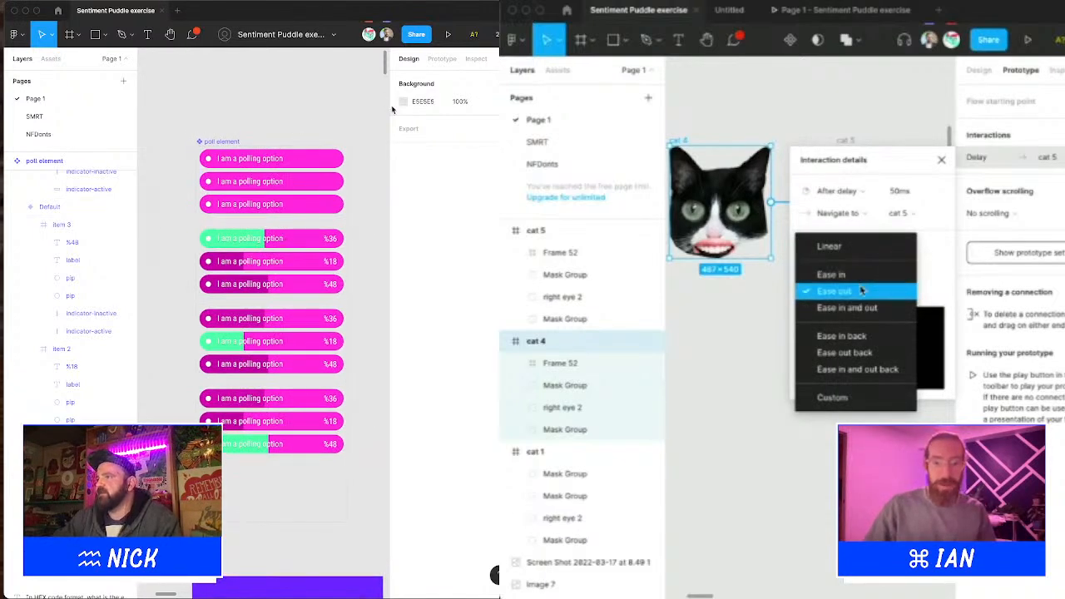
Step: Add a click interaction to the first polling option in the Default variant of the poll element
{"action": "left_click", "coordinate": [443, 59]}
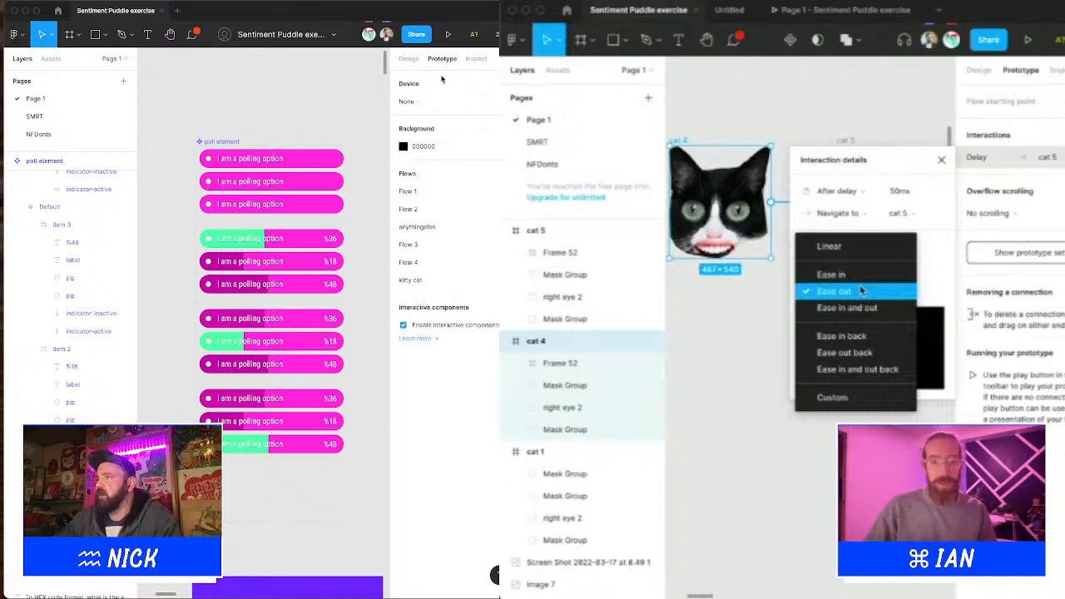
{"action": "left_click", "coordinate": [247, 143]}
{"action": "left_click", "coordinate": [943, 280]}
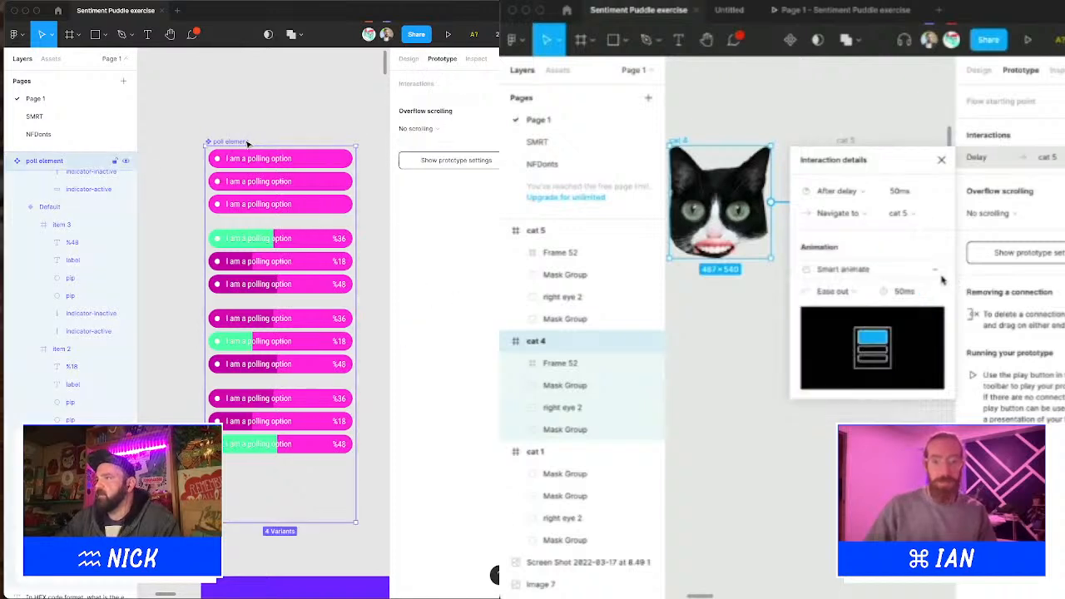
{"action": "left_click", "coordinate": [325, 161], "text": "super"}
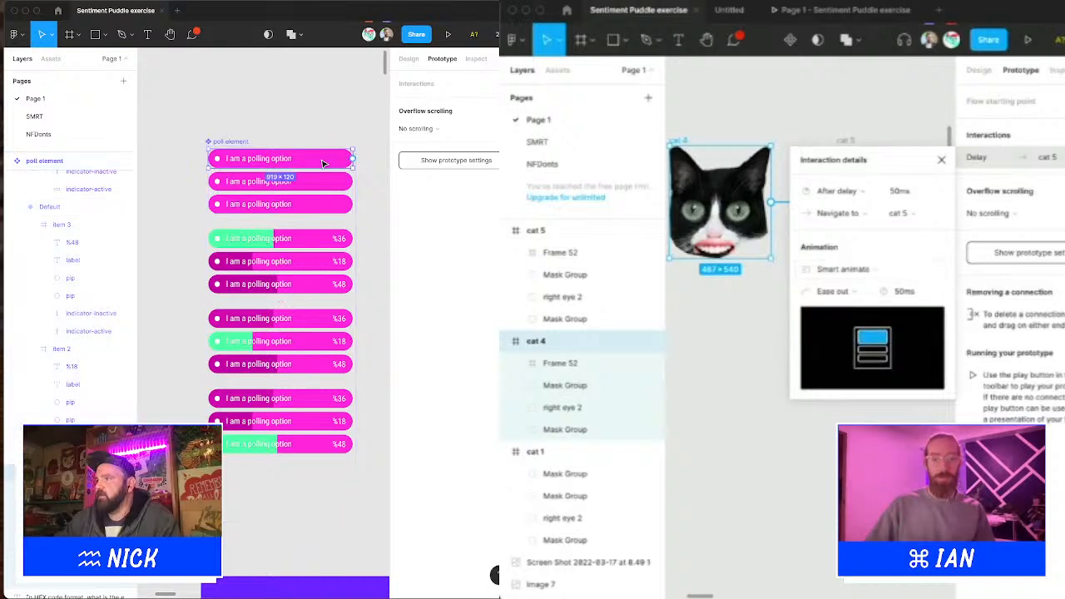
{"action": "left_click", "coordinate": [844, 418]}
{"action": "left_click", "coordinate": [489, 84]}
{"action": "left_click", "coordinate": [792, 201]}
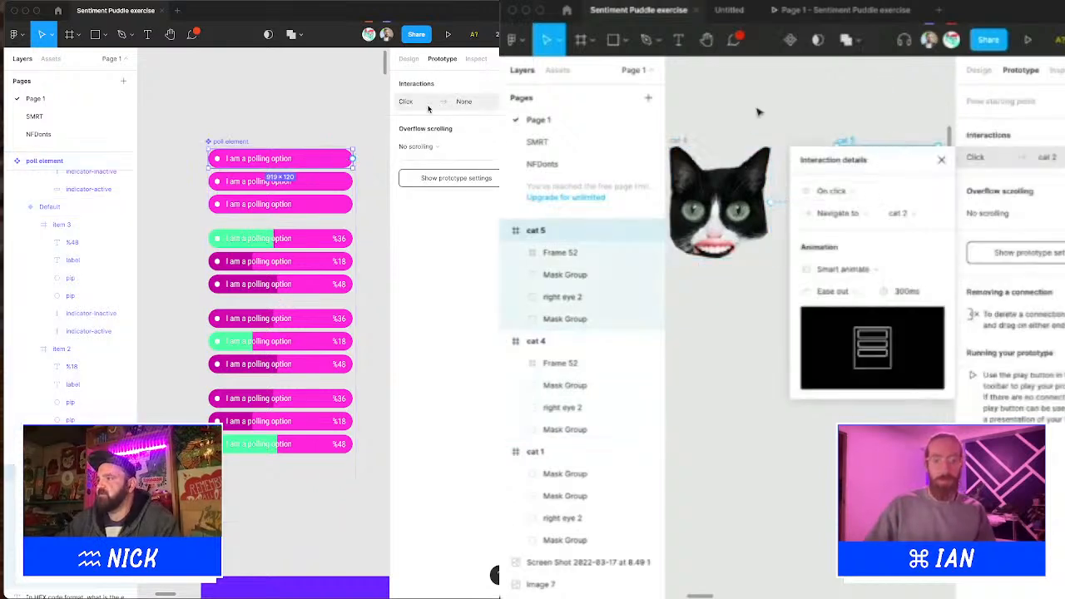
{"action": "key", "text": "super+z"}
{"action": "left_click", "coordinate": [796, 100]}
{"action": "scroll", "coordinate": [857, 173], "scroll_direction": "right", "scroll_amount": 2}
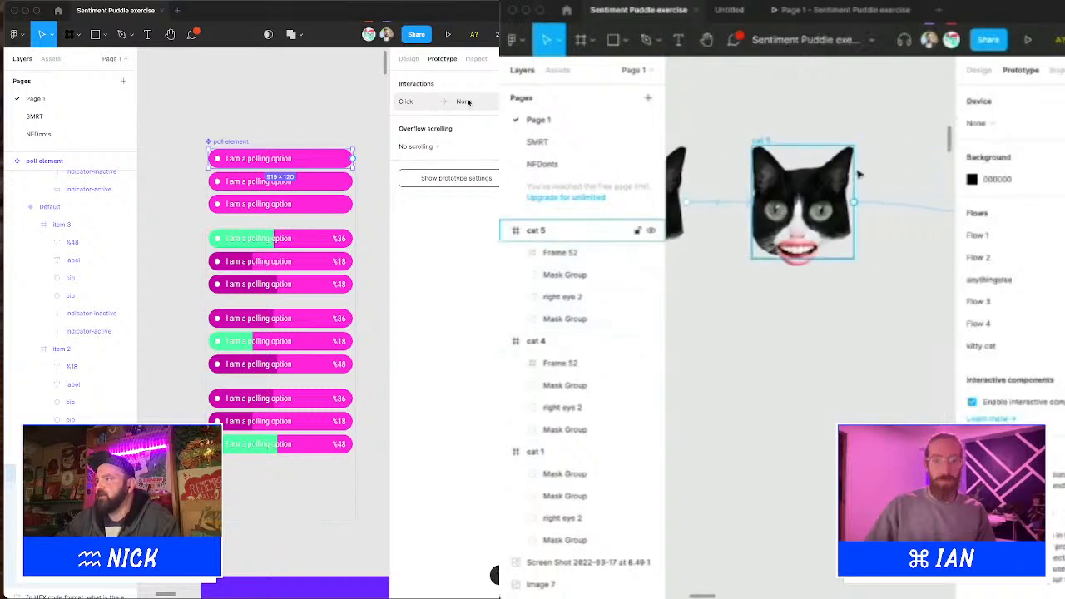
Step: Set the first polling option's click action to Change to, with item1 as the destination variant
{"action": "left_click", "coordinate": [468, 102]}
{"action": "scroll", "coordinate": [885, 195], "scroll_direction": "down", "scroll_amount": 4}
{"action": "left_click", "coordinate": [286, 146]}
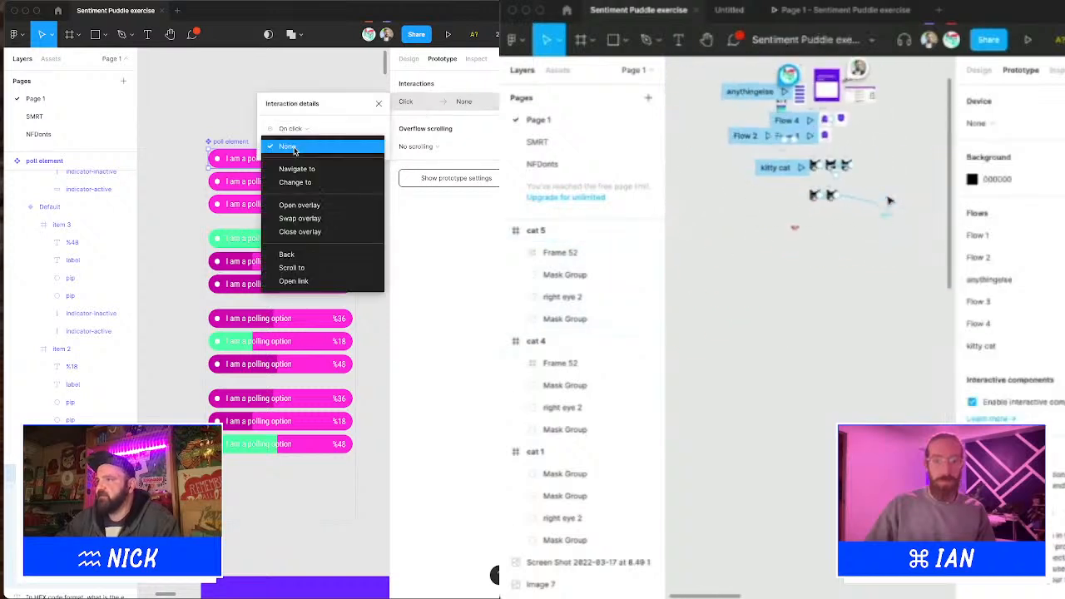
{"action": "left_click", "coordinate": [367, 185]}
{"action": "left_click_drag", "start_coordinate": [819, 177], "coordinate": [922, 336]}
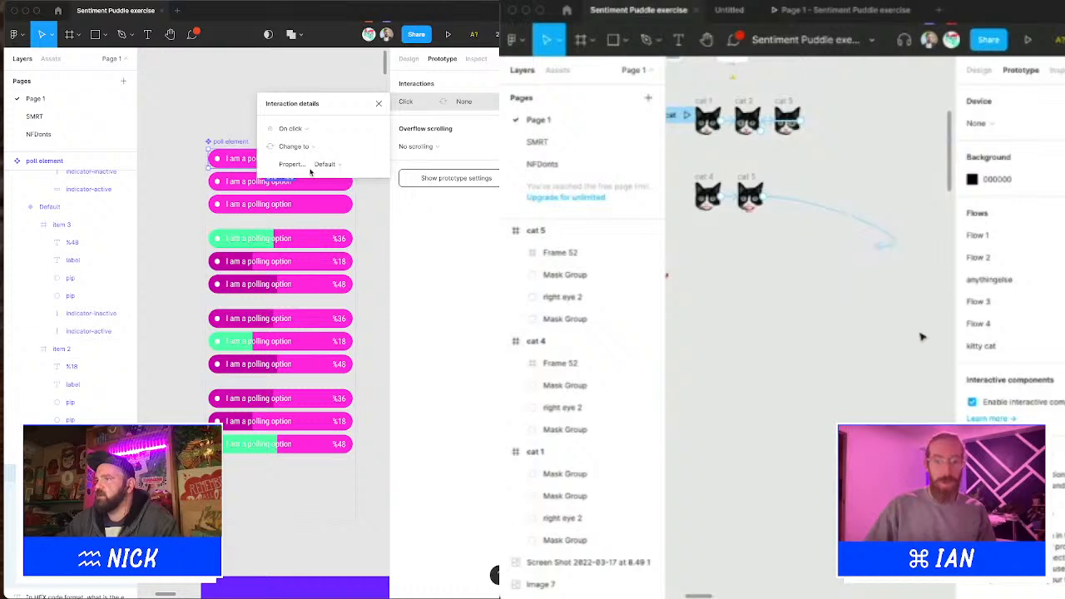
{"action": "left_click", "coordinate": [337, 165]}
{"action": "left_click_drag", "start_coordinate": [882, 248], "coordinate": [850, 232]}
{"action": "left_click", "coordinate": [336, 177]}
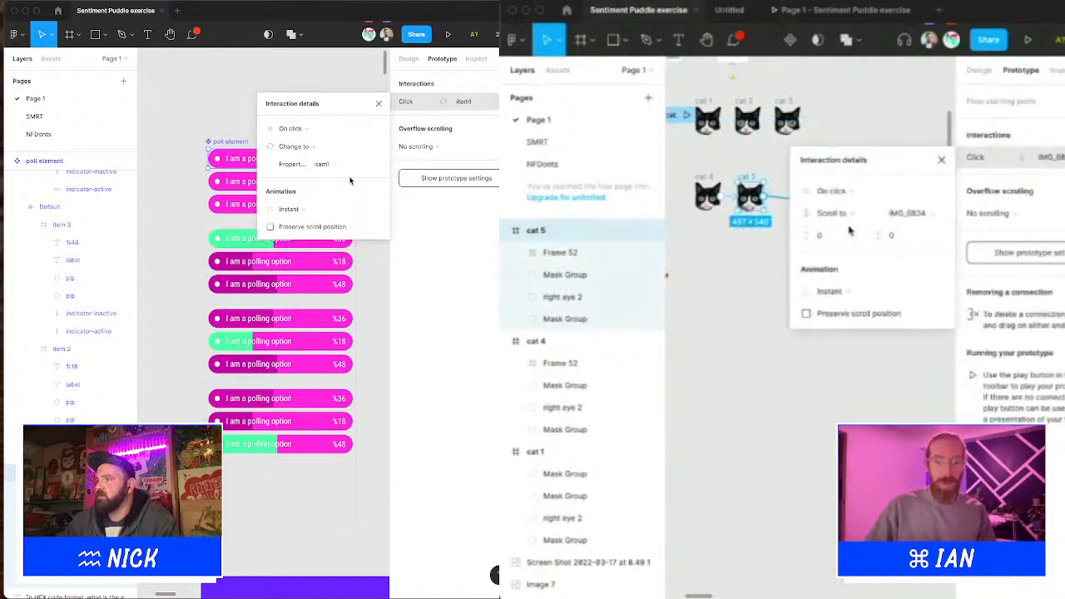
Step: Animate the first polling option's variant change with Smart animate, Ease out, and a 180 ms duration
{"action": "left_click", "coordinate": [290, 210]}
{"action": "left_click", "coordinate": [905, 120]}
{"action": "scroll", "coordinate": [909, 176], "scroll_direction": "down", "scroll_amount": 6}
{"action": "left_click", "coordinate": [301, 235]}
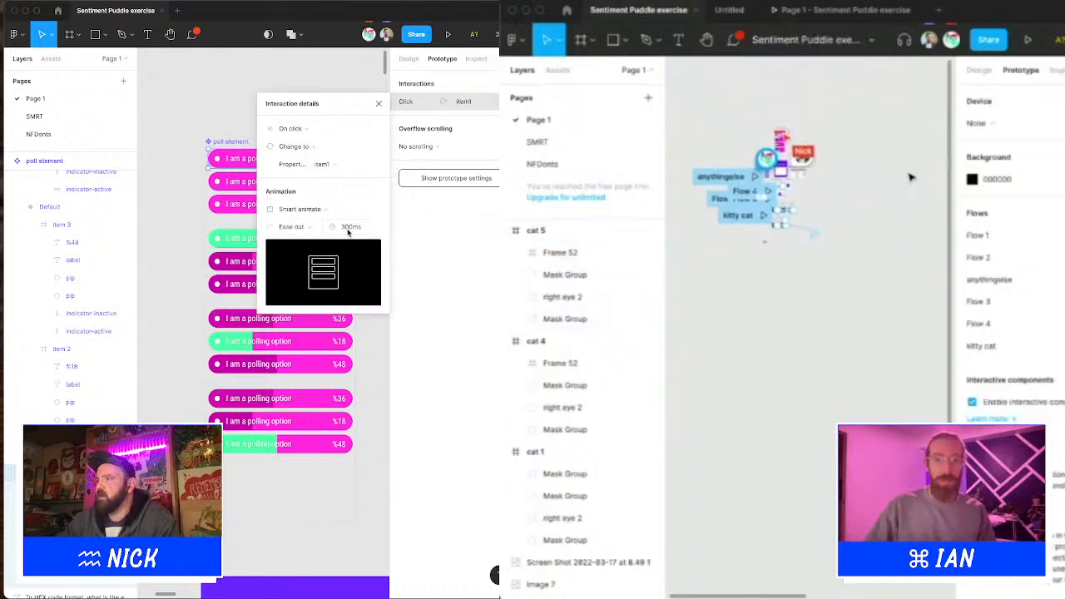
{"action": "scroll", "coordinate": [911, 177], "scroll_direction": "up", "scroll_amount": 2}
{"action": "left_click", "coordinate": [343, 226]}
{"action": "left_click_drag", "start_coordinate": [893, 348], "coordinate": [690, 112]}
{"action": "left_click", "coordinate": [723, 144]}
{"action": "scroll", "coordinate": [811, 347], "scroll_direction": "up", "scroll_amount": 3}
{"action": "scroll", "coordinate": [796, 172], "scroll_direction": "up", "scroll_amount": 3}
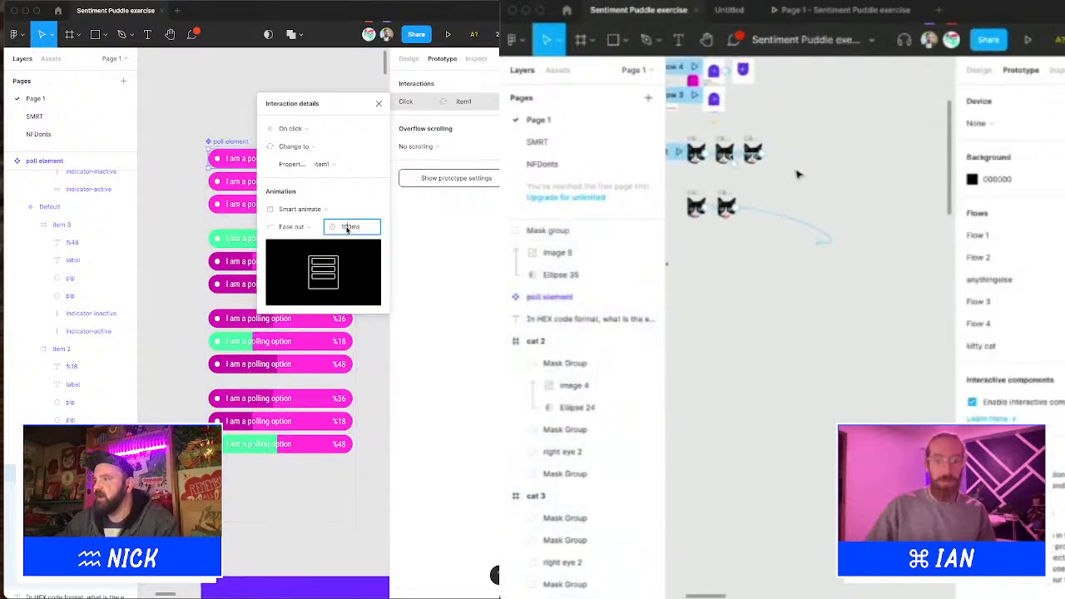
{"action": "left_click", "coordinate": [773, 214]}
{"action": "key", "text": "Return"}
Step: Remove the cat 5 frame's Scroll to IMG_6834 interaction
{"action": "scroll", "coordinate": [735, 210], "scroll_direction": "up", "scroll_amount": 5}
{"action": "scroll", "coordinate": [737, 214], "scroll_direction": "left", "scroll_amount": 2}
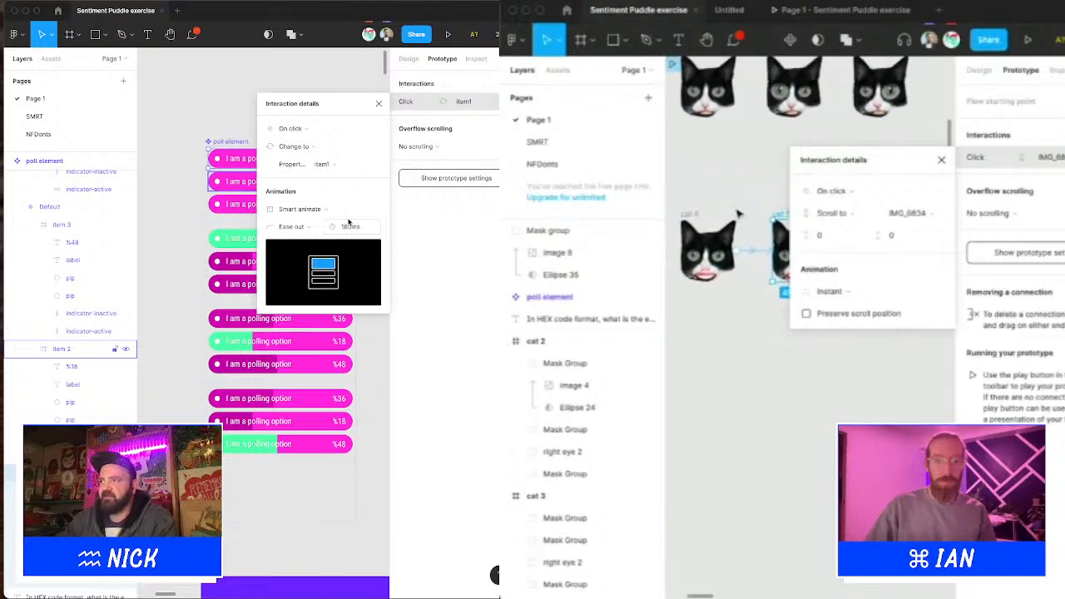
{"action": "scroll", "coordinate": [739, 214], "scroll_direction": "right", "scroll_amount": 1}
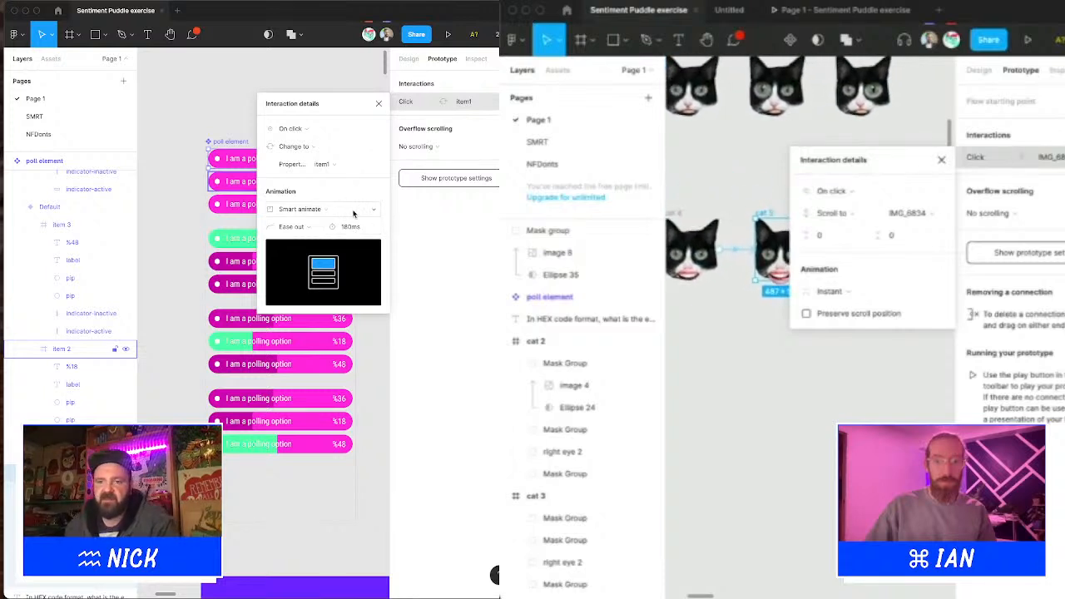
{"action": "left_click", "coordinate": [939, 160]}
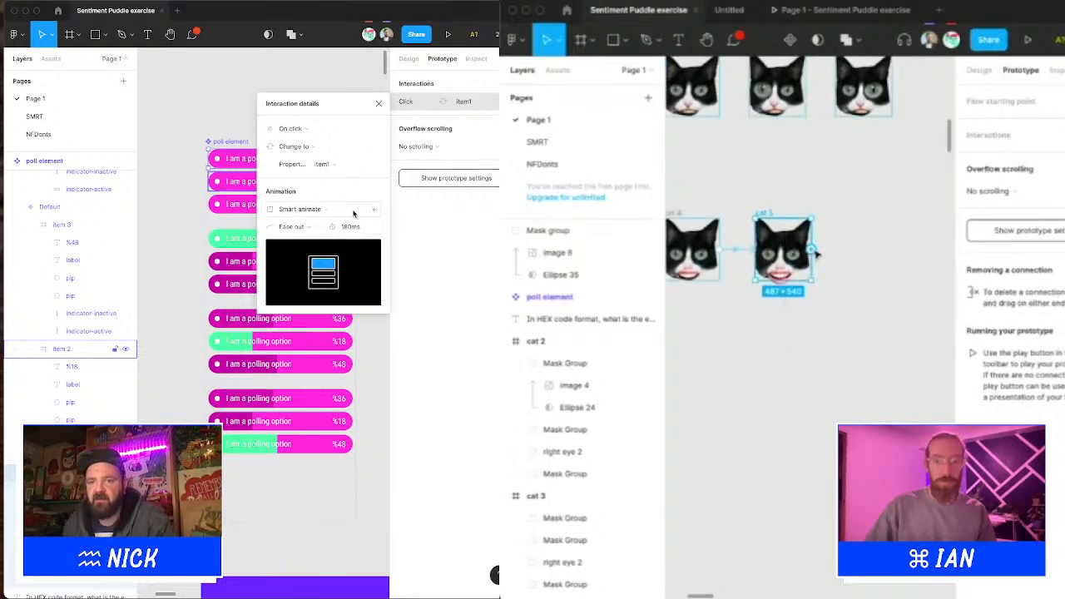
Step: Connect cat 5 back to cat 4 with a navigation interaction and move the cat 5 frame lower than cat 4
{"action": "left_click_drag", "start_coordinate": [814, 252], "coordinate": [842, 323]}
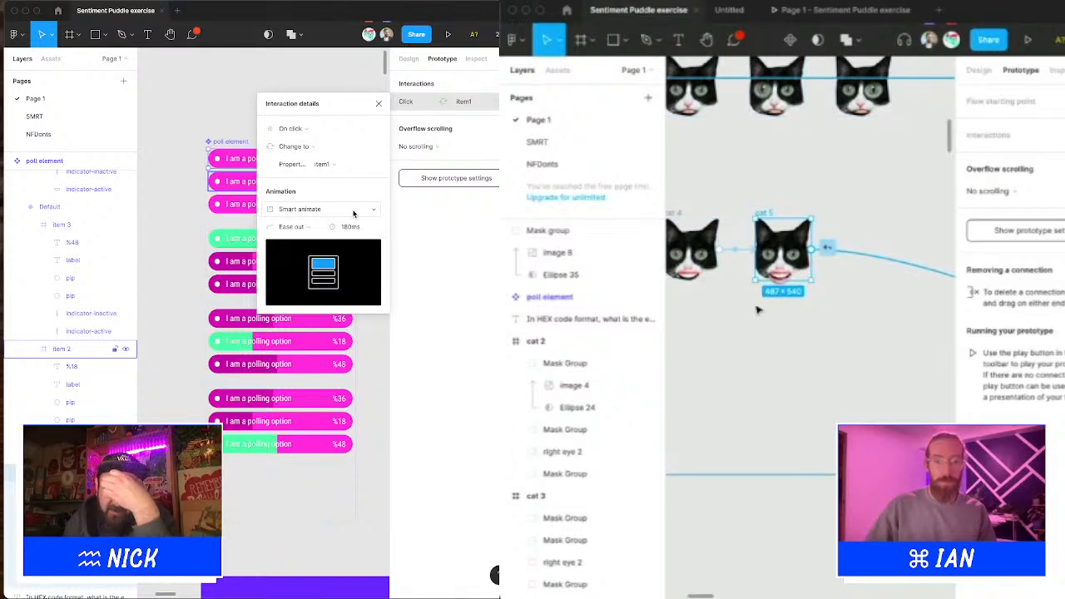
{"action": "left_click_drag", "start_coordinate": [757, 311], "coordinate": [704, 241]}
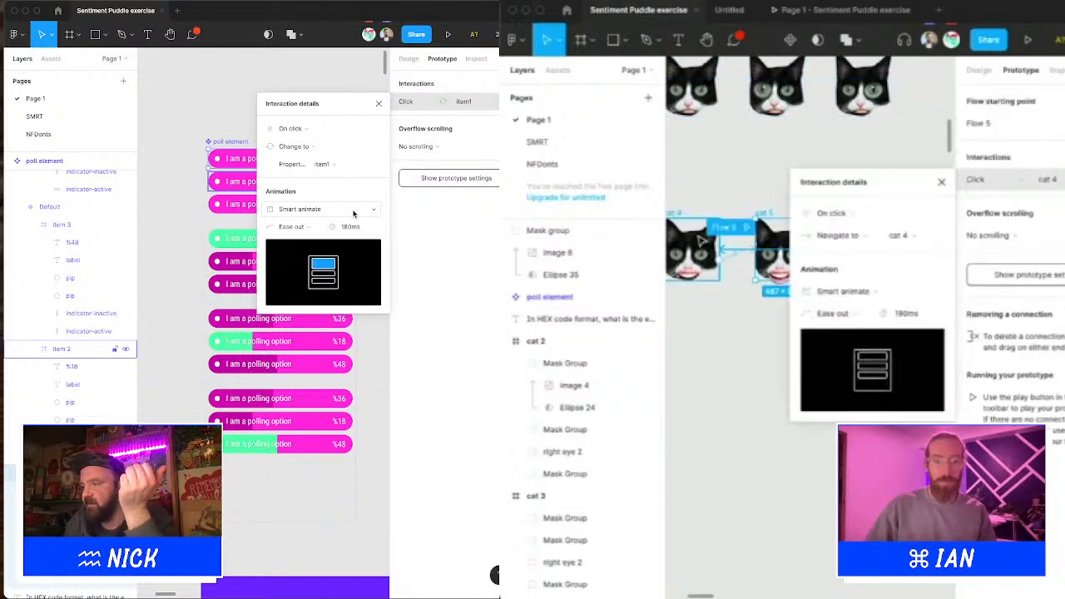
{"action": "left_click_drag", "start_coordinate": [777, 235], "coordinate": [781, 298]}
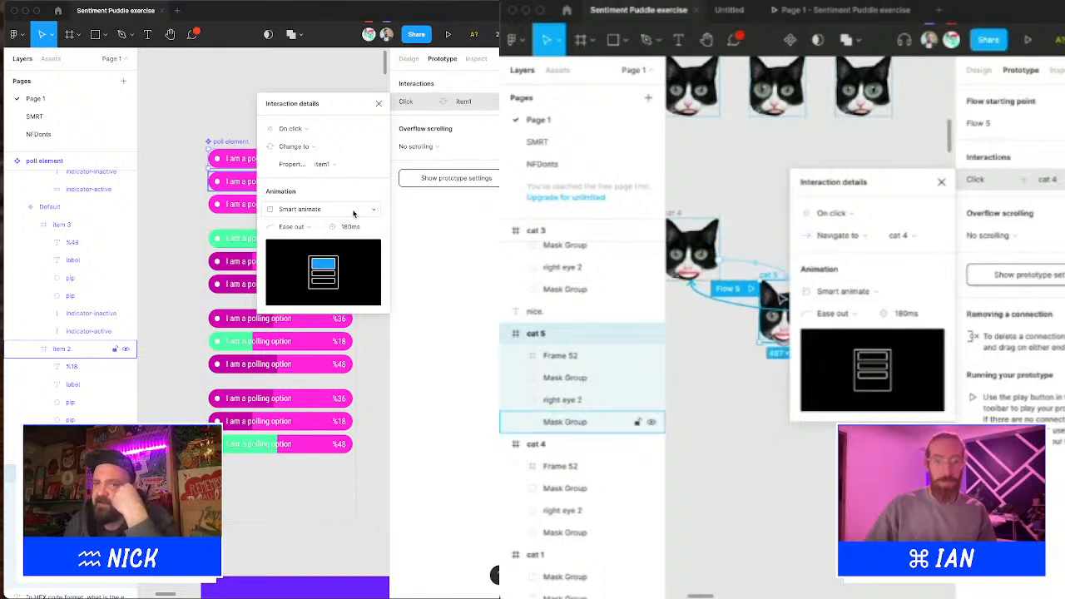
{"action": "left_click", "coordinate": [761, 204]}
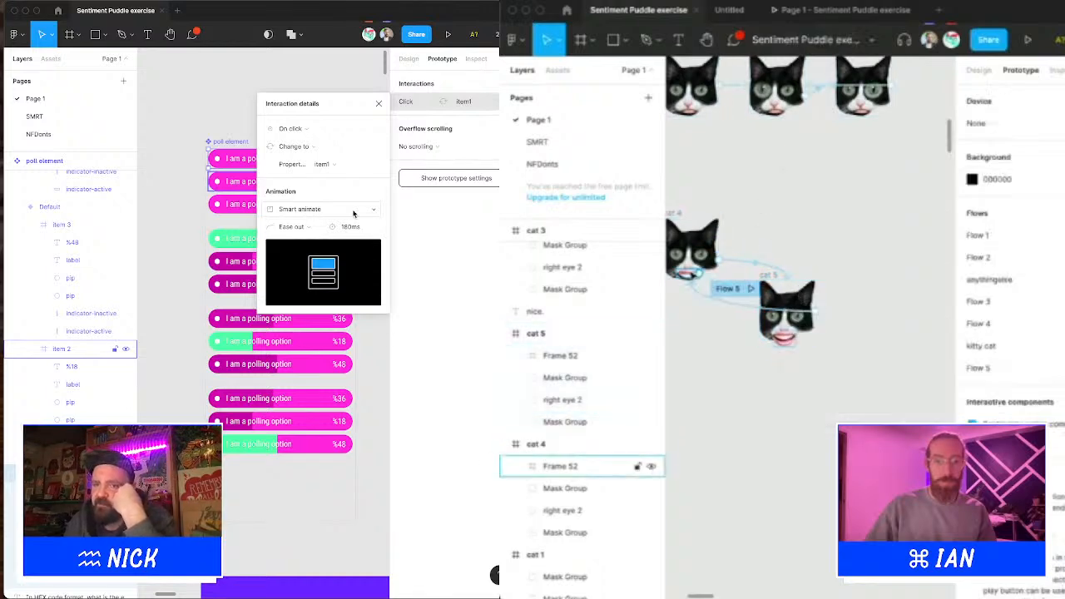
Step: Change the trigger of cat 5's interaction to cat 4 to After delay with a 50 ms delay
{"action": "scroll", "coordinate": [745, 312], "scroll_direction": "left", "scroll_amount": 1}
{"action": "left_click", "coordinate": [749, 307]}
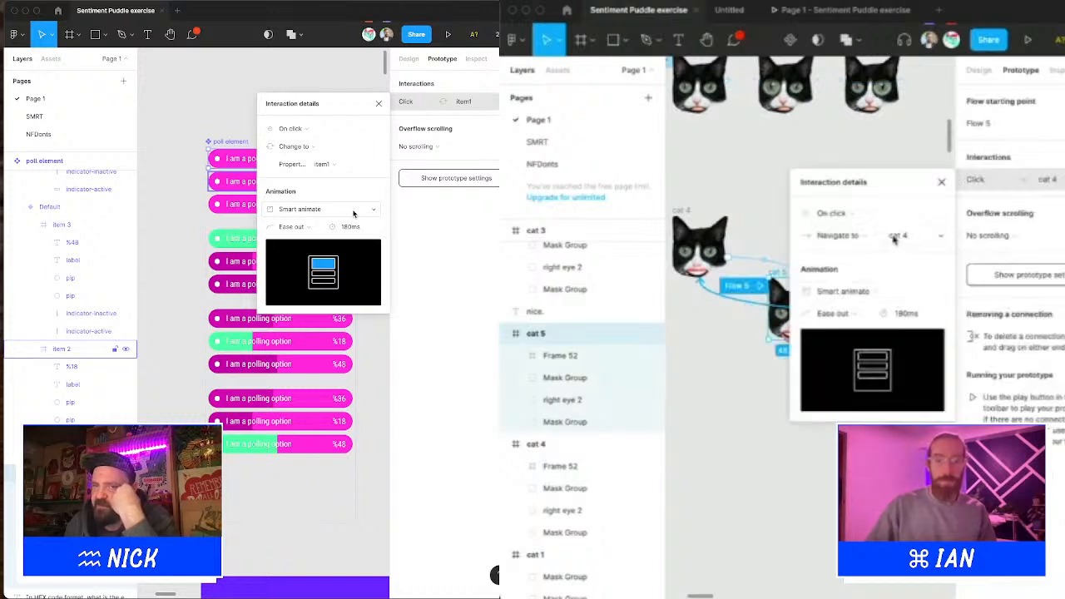
{"action": "left_click", "coordinate": [847, 218]}
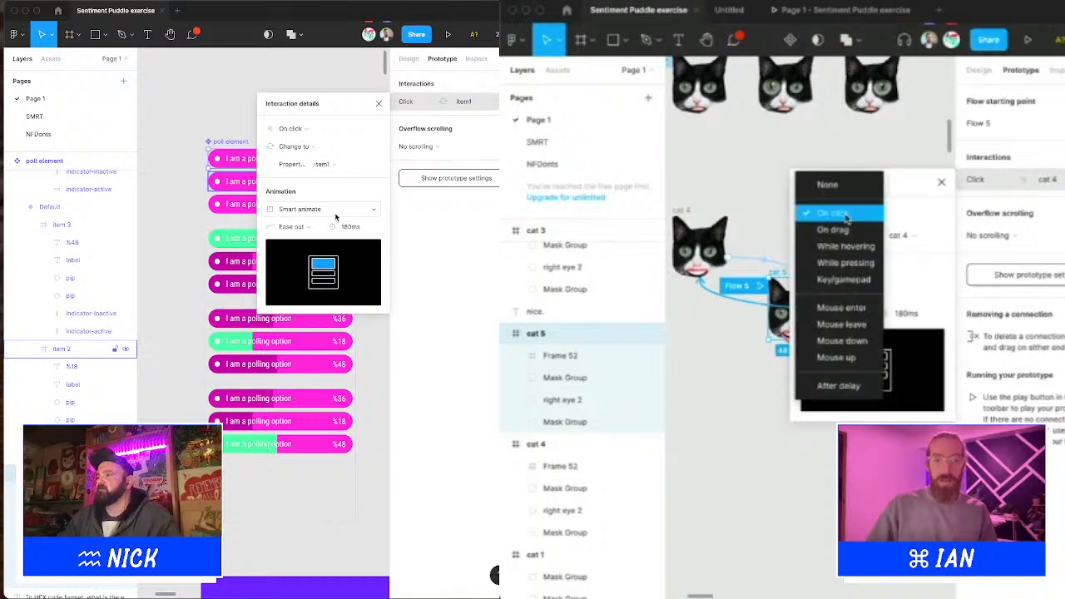
{"action": "left_click", "coordinate": [837, 386]}
{"action": "left_click", "coordinate": [377, 102]}
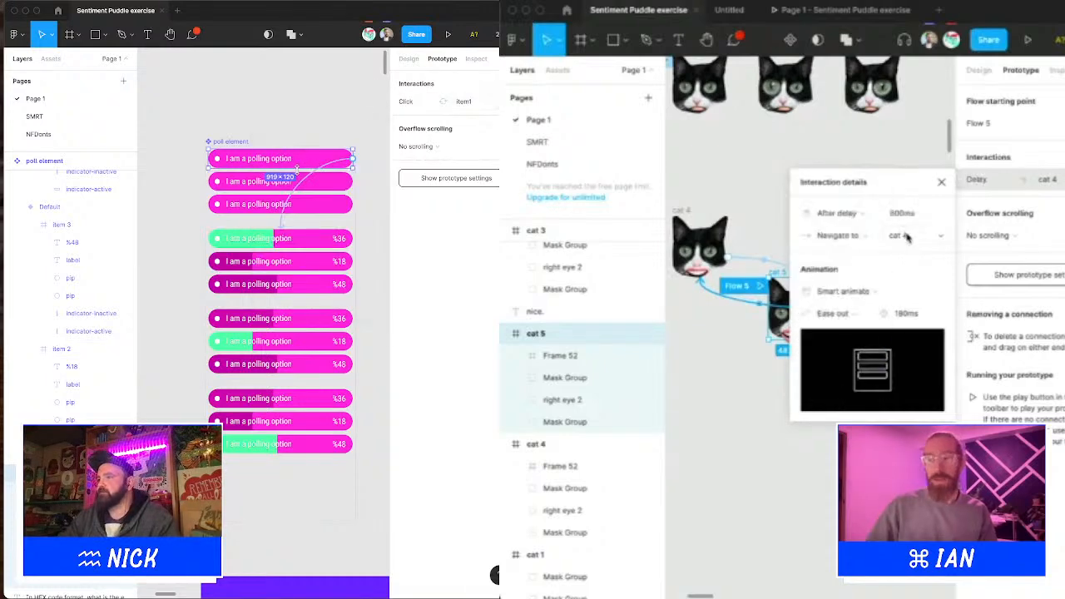
{"action": "left_click_drag", "start_coordinate": [353, 158], "coordinate": [279, 225]}
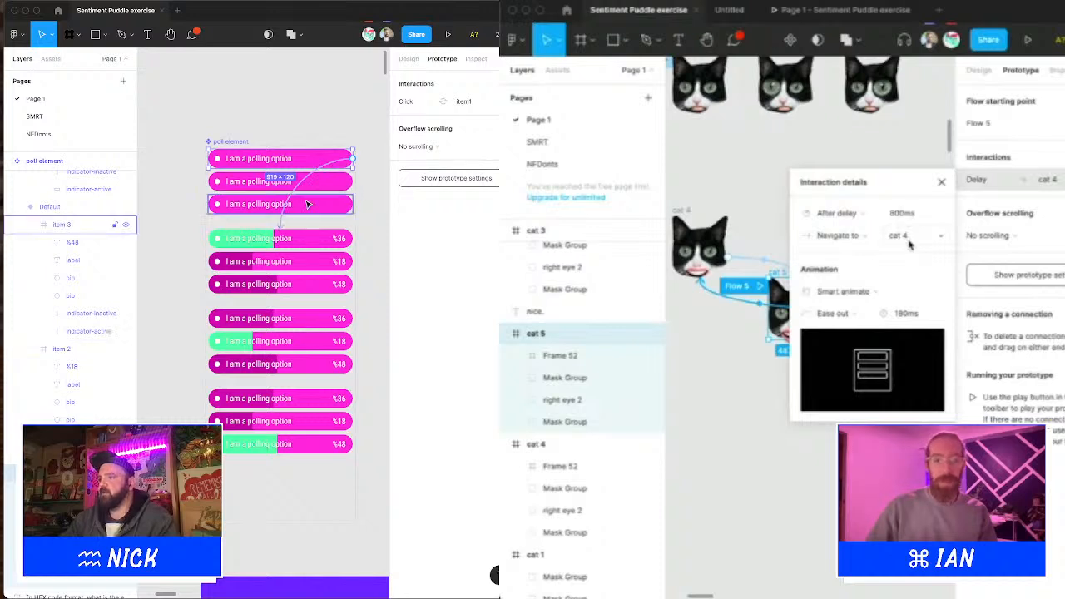
{"action": "left_click", "coordinate": [901, 213]}
{"action": "type", "text": "50"}
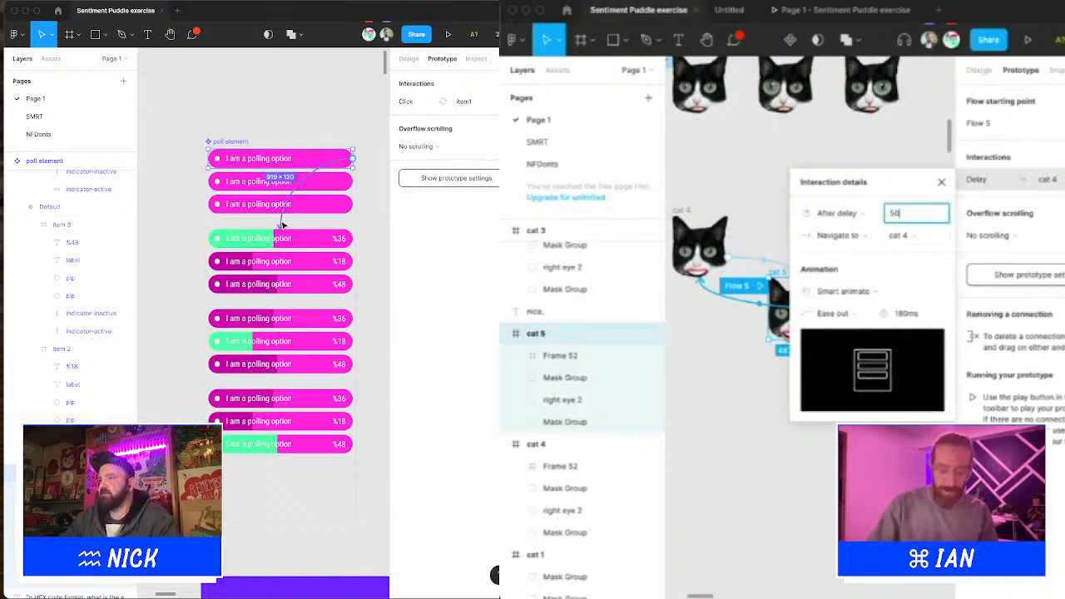
{"action": "key", "text": "Tab"}
Step: Set the Smart animate duration of cat 5's interaction to 50 ms
{"action": "left_click", "coordinate": [907, 312]}
{"action": "left_click", "coordinate": [281, 225]}
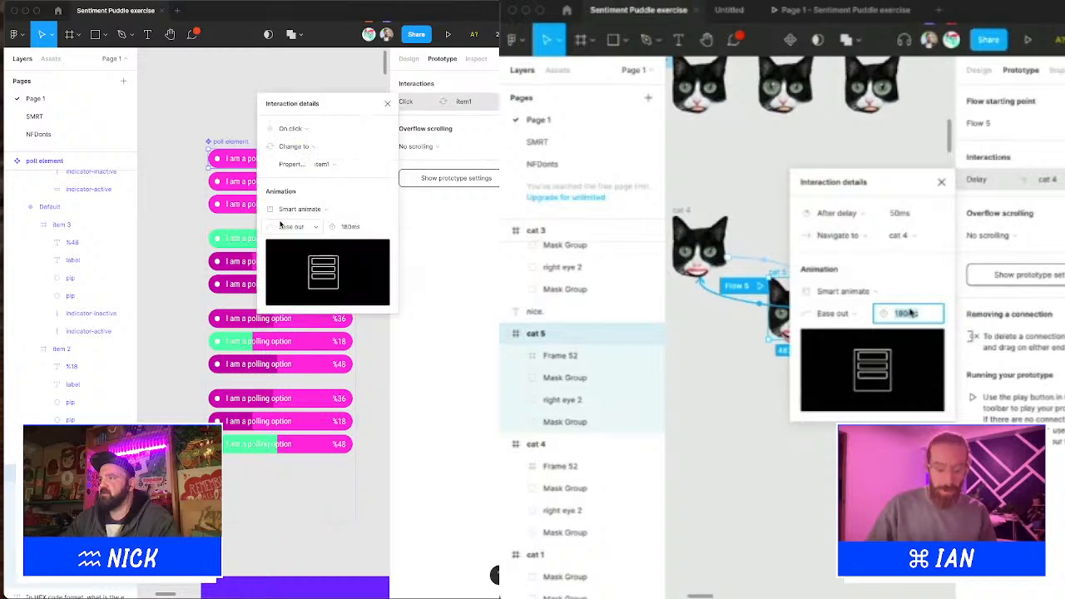
{"action": "type", "text": "50"}
{"action": "left_click", "coordinate": [387, 104]}
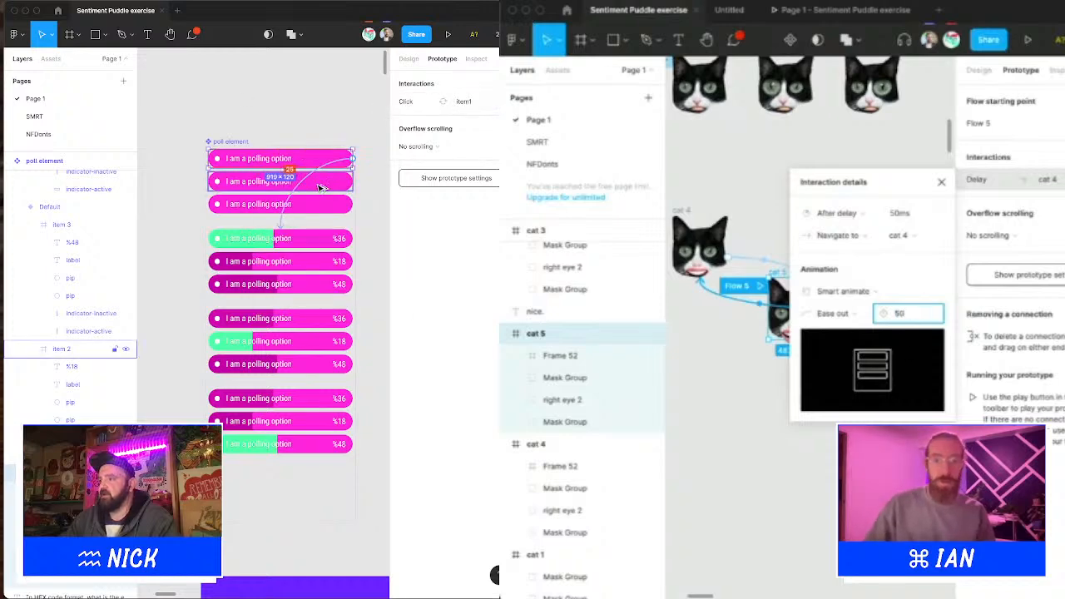
{"action": "key", "text": "Escape"}
Step: Add a click interaction to the second polling option in the Default variant
{"action": "left_click", "coordinate": [339, 182]}
{"action": "left_click", "coordinate": [688, 218]}
{"action": "left_click", "coordinate": [497, 83]}
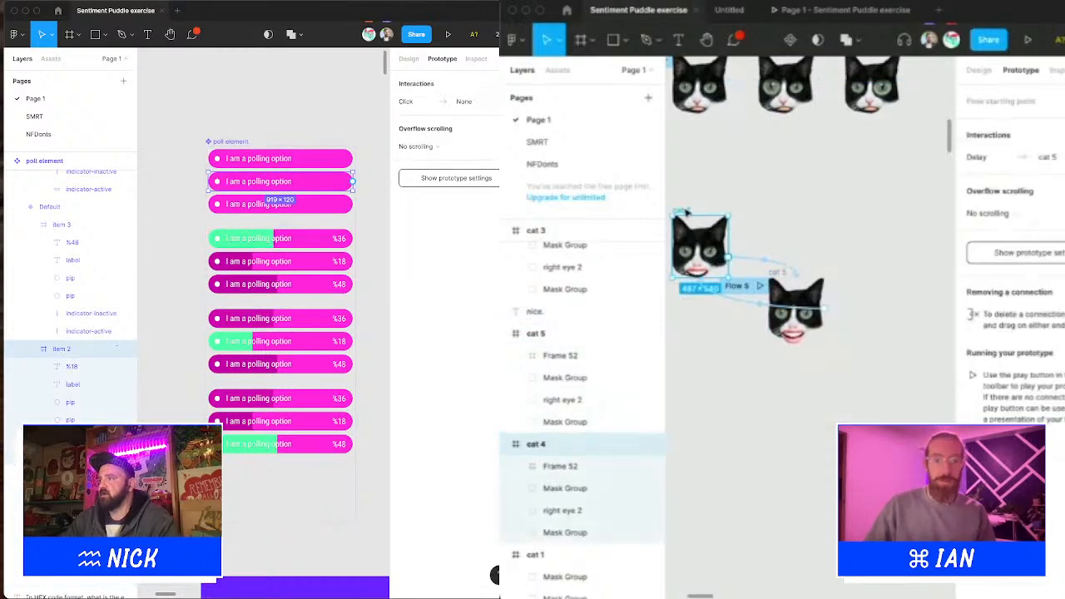
Step: Make clicking the second polling option in the Default variant change the component to the item2 variant
{"action": "scroll", "coordinate": [685, 211], "scroll_direction": "left", "scroll_amount": 3}
{"action": "left_click", "coordinate": [425, 107]}
{"action": "left_click", "coordinate": [286, 145]}
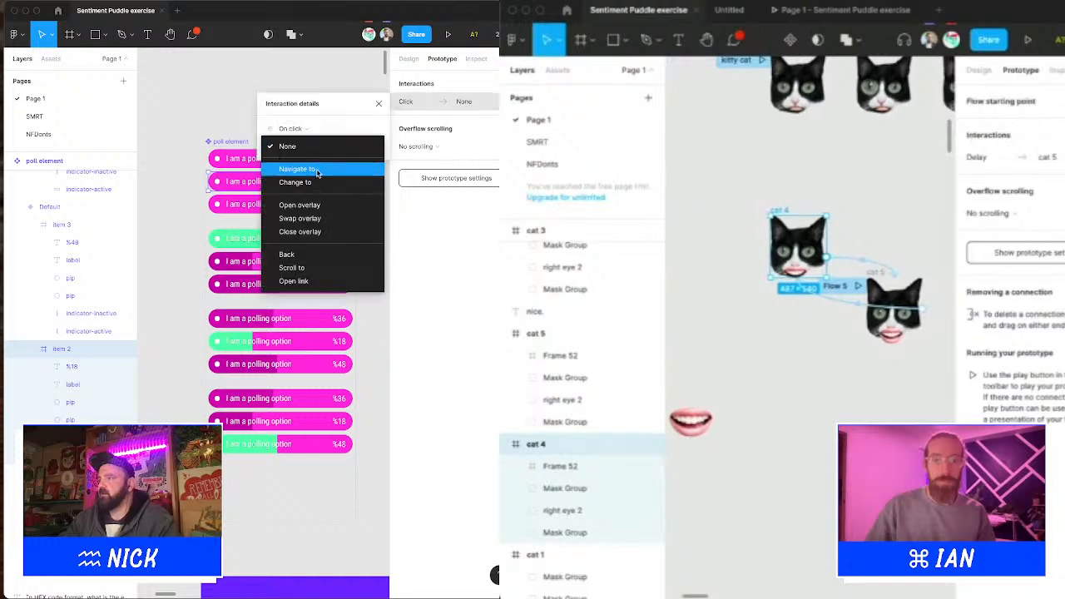
{"action": "left_click", "coordinate": [327, 184]}
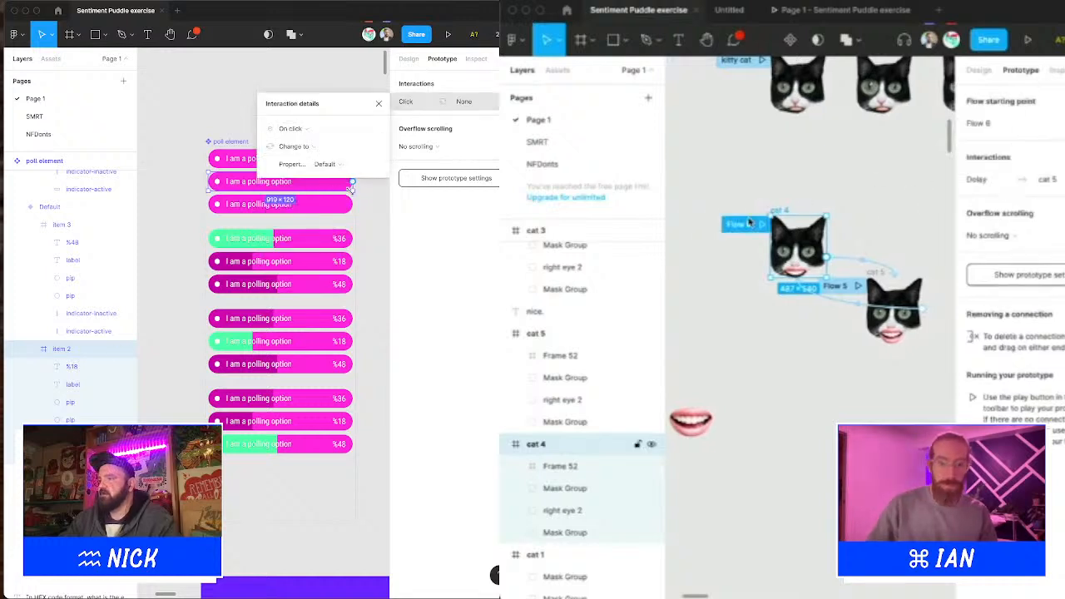
{"action": "left_click", "coordinate": [337, 164]}
{"action": "left_click", "coordinate": [356, 191]}
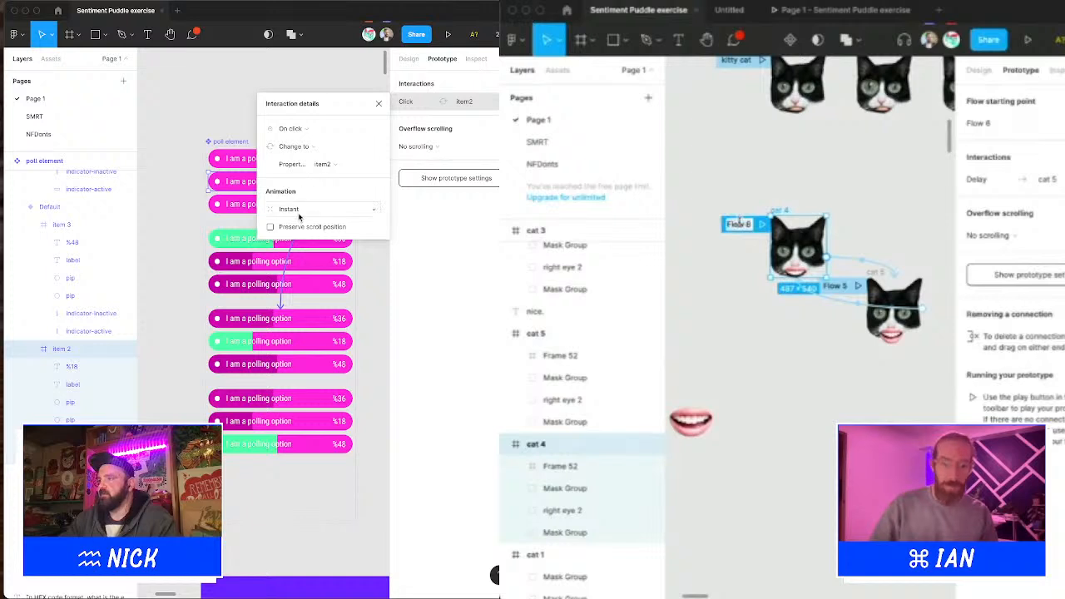
Step: Set the second polling option's interaction to Smart animate with a duration of 180 ms
{"action": "left_click", "coordinate": [337, 210]}
{"action": "left_click", "coordinate": [330, 237]}
{"action": "left_click", "coordinate": [350, 227]}
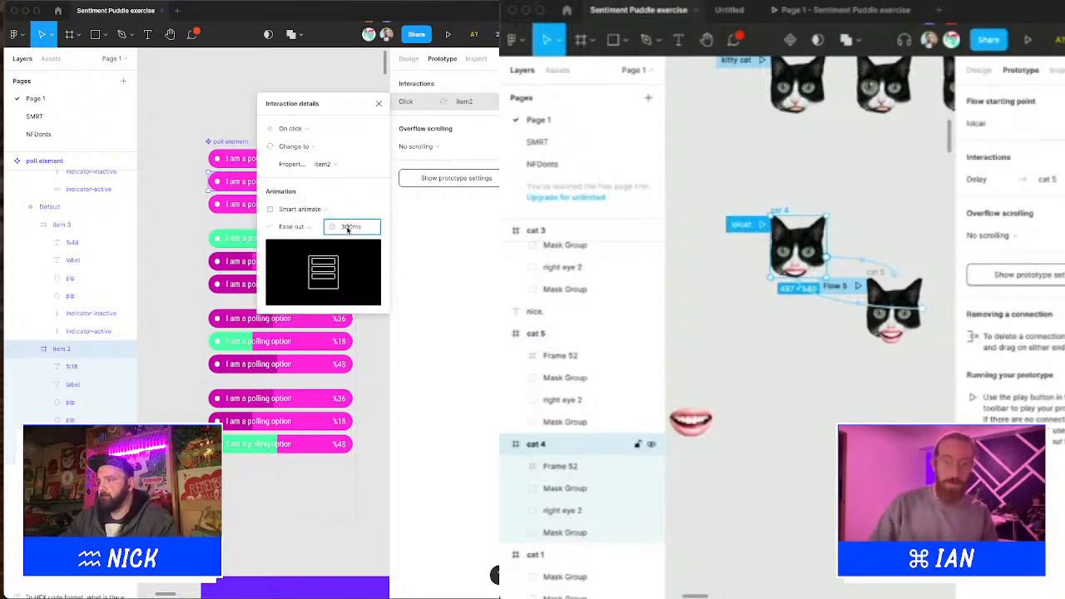
{"action": "type", "text": "1"}
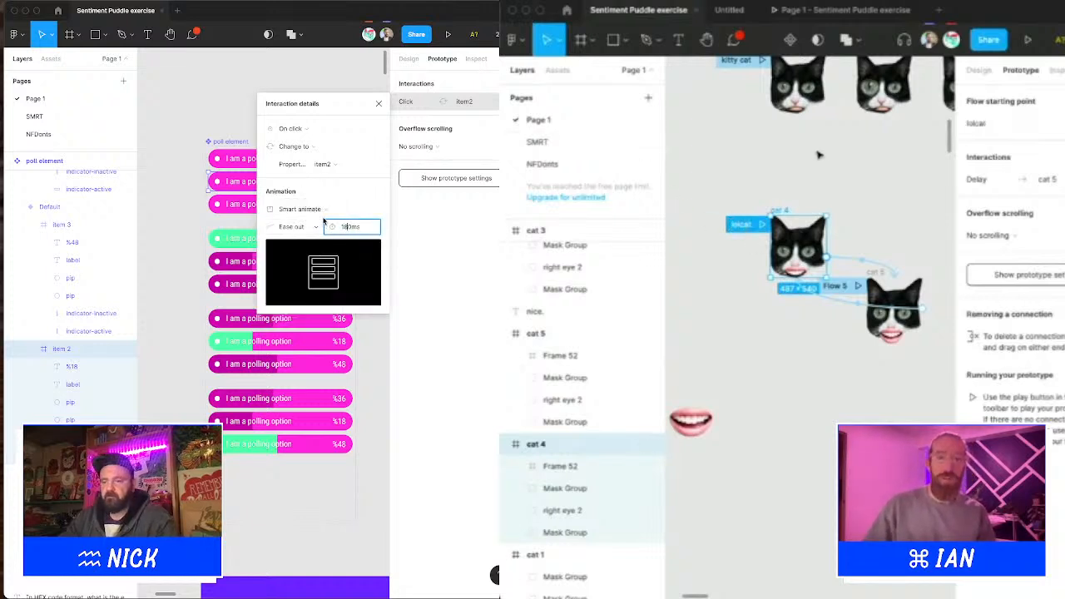
{"action": "type", "text": "8"}
{"action": "key", "text": "Return"}
Step: Play the lolcat flow in the prototype preview and close the second polling option's interaction details
{"action": "left_click", "coordinate": [870, 15]}
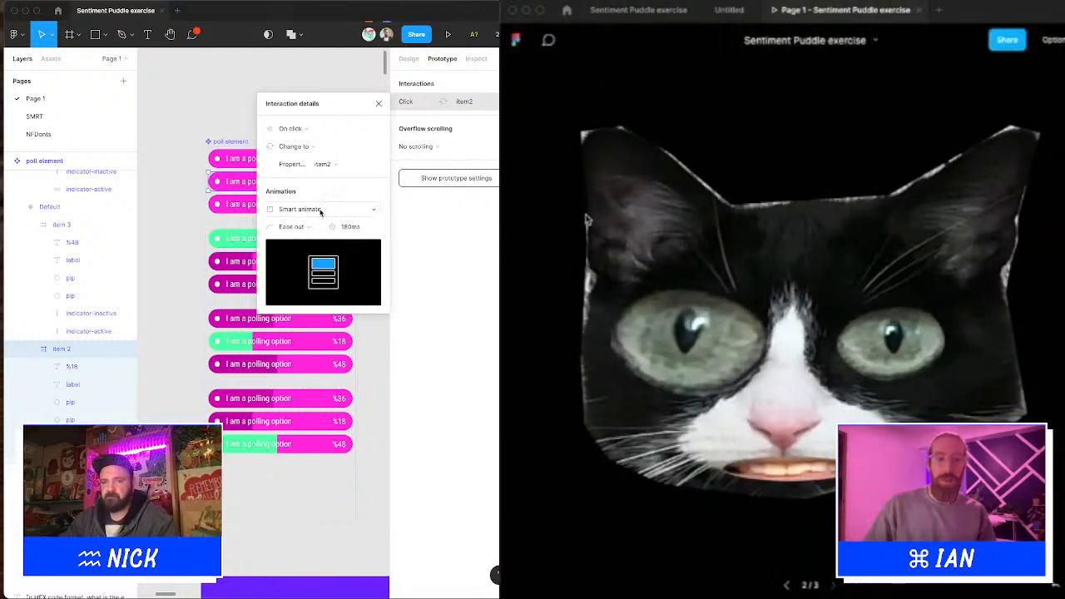
{"action": "left_click", "coordinate": [548, 39]}
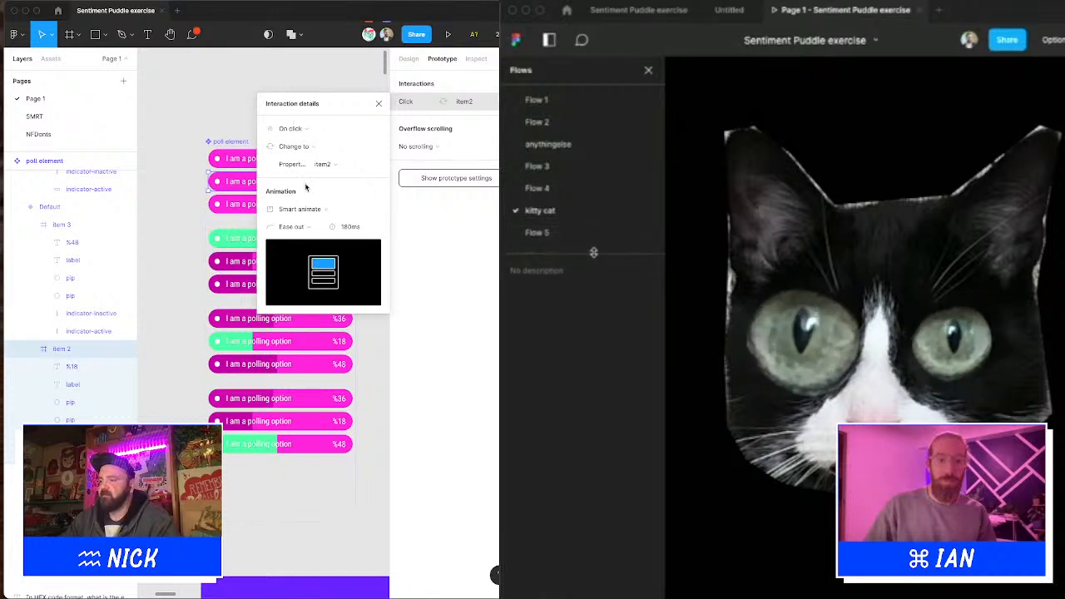
{"action": "left_click", "coordinate": [378, 104]}
{"action": "left_click", "coordinate": [535, 255]}
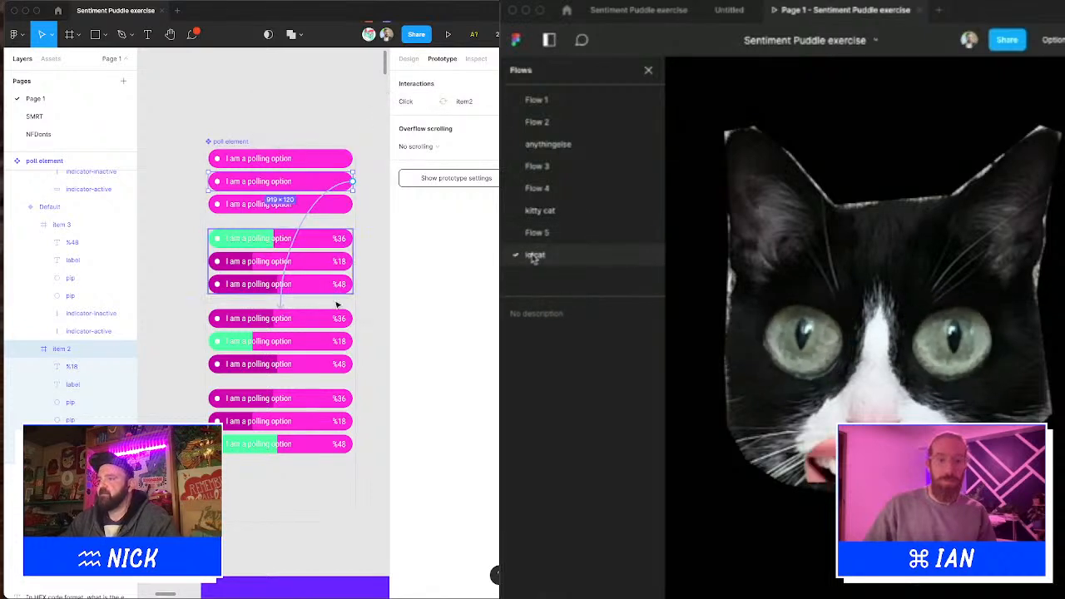
Step: Add a click interaction to the third polling option in the Default variant that changes it to item3
{"action": "left_click", "coordinate": [331, 213]}
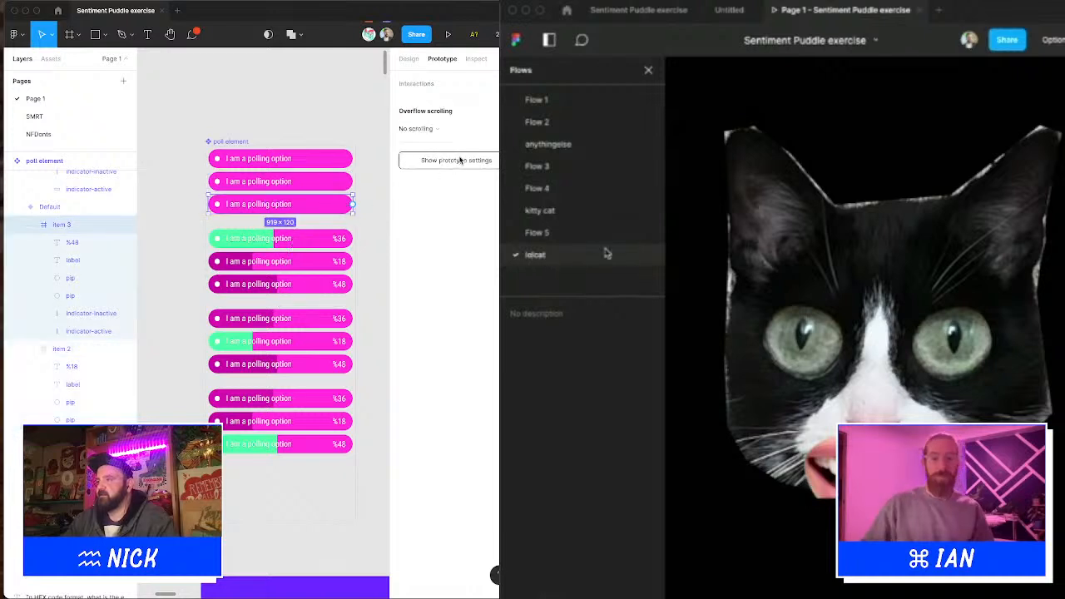
{"action": "left_click", "coordinate": [460, 101]}
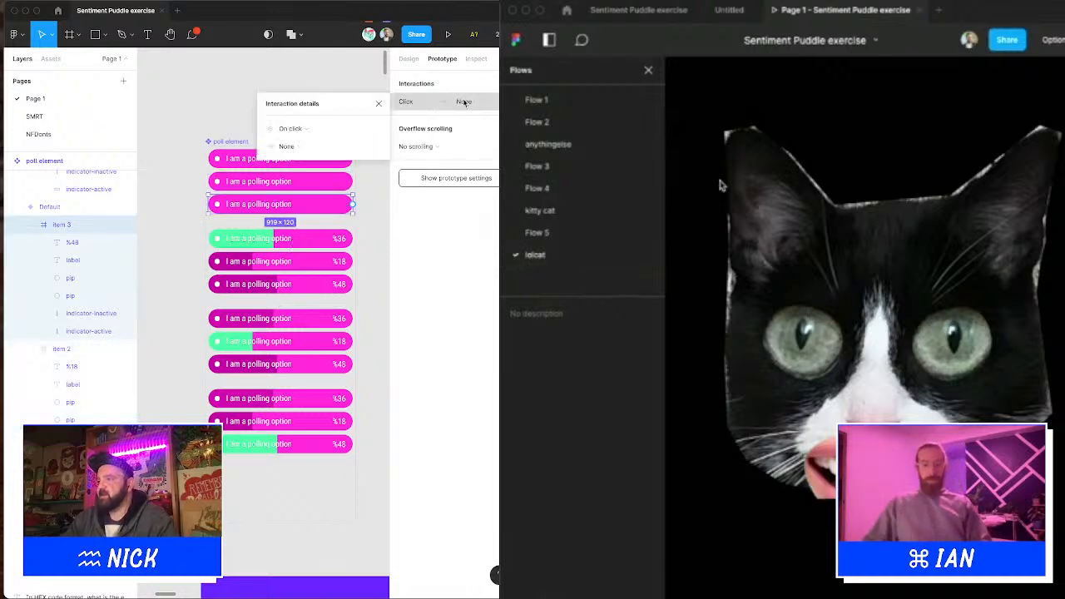
{"action": "left_click", "coordinate": [326, 136]}
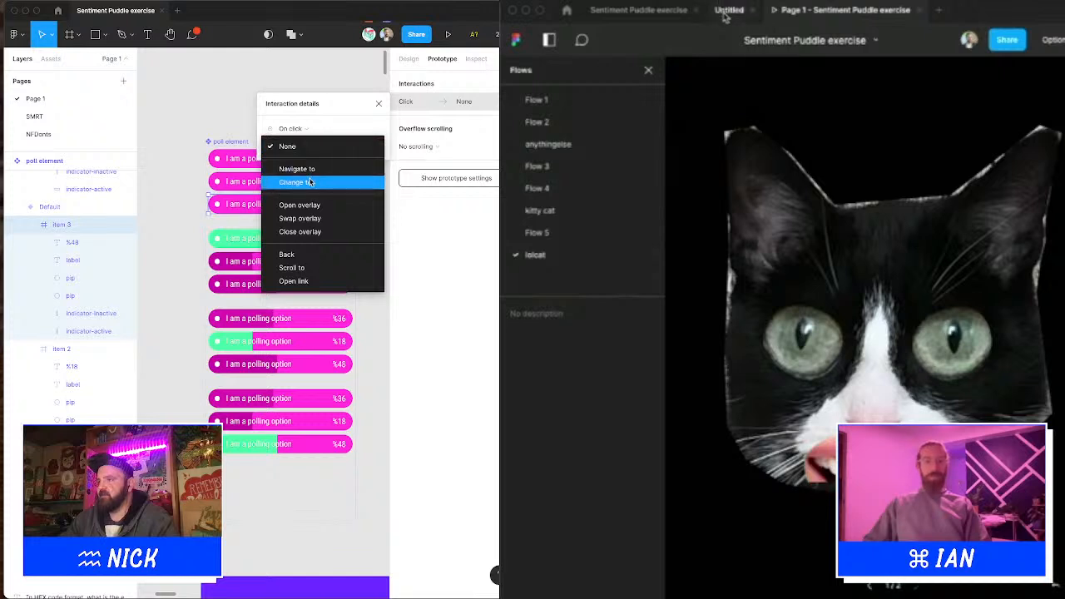
{"action": "left_click", "coordinate": [309, 181]}
{"action": "left_click", "coordinate": [318, 163]}
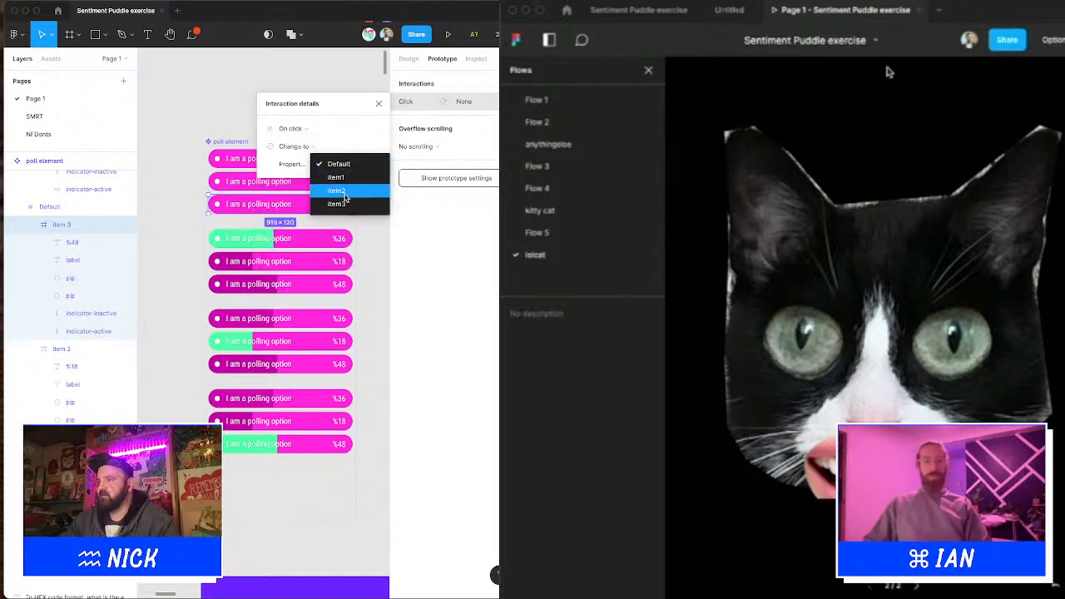
{"action": "left_click", "coordinate": [328, 193]}
Step: Set the third polling option's interaction to Smart animate with a duration of 180 ms
{"action": "left_click", "coordinate": [345, 206]}
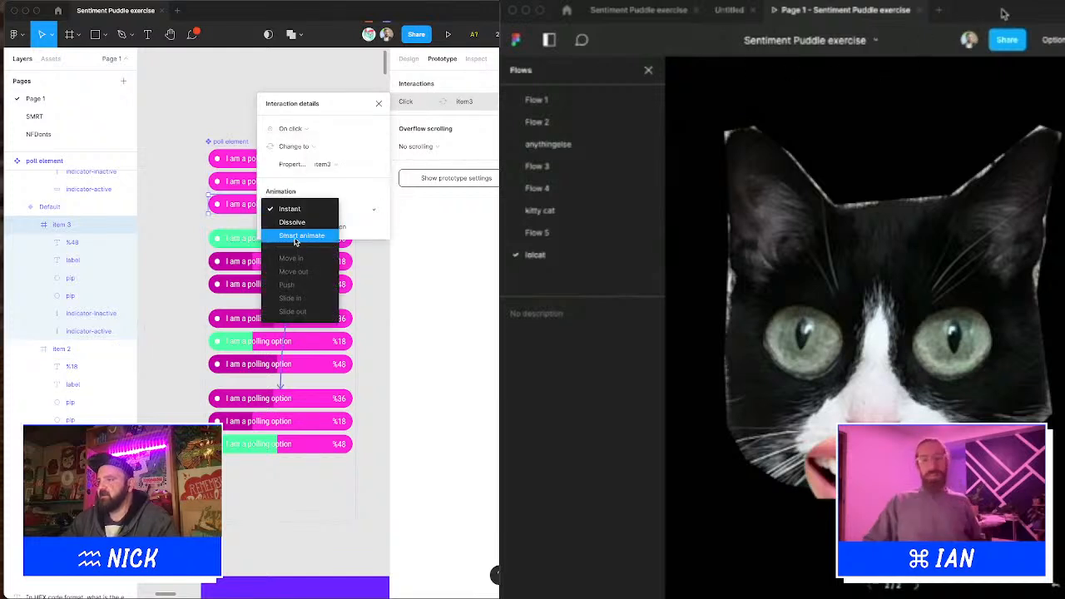
{"action": "left_click", "coordinate": [344, 233]}
{"action": "left_click_drag", "start_coordinate": [350, 227], "coordinate": [331, 226]}
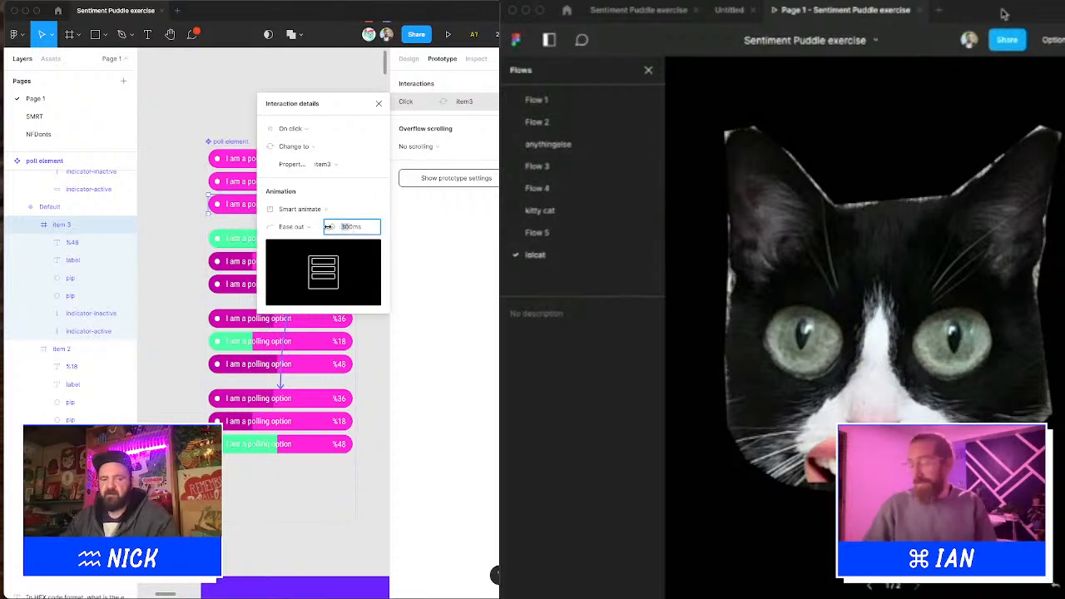
{"action": "type", "text": "18"}
{"action": "key", "text": "Return"}
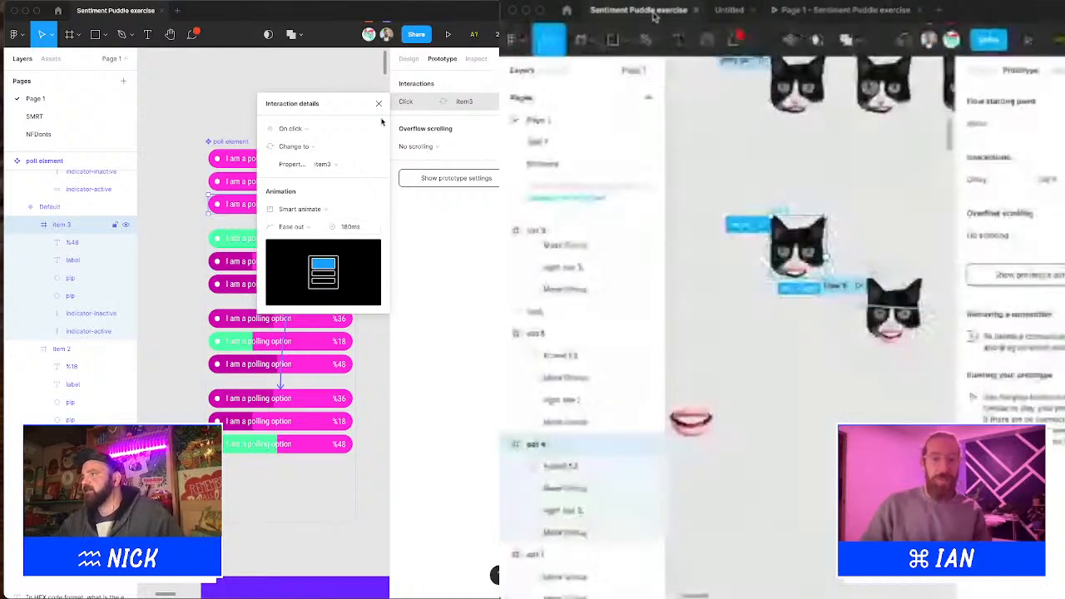
{"action": "left_click", "coordinate": [378, 104]}
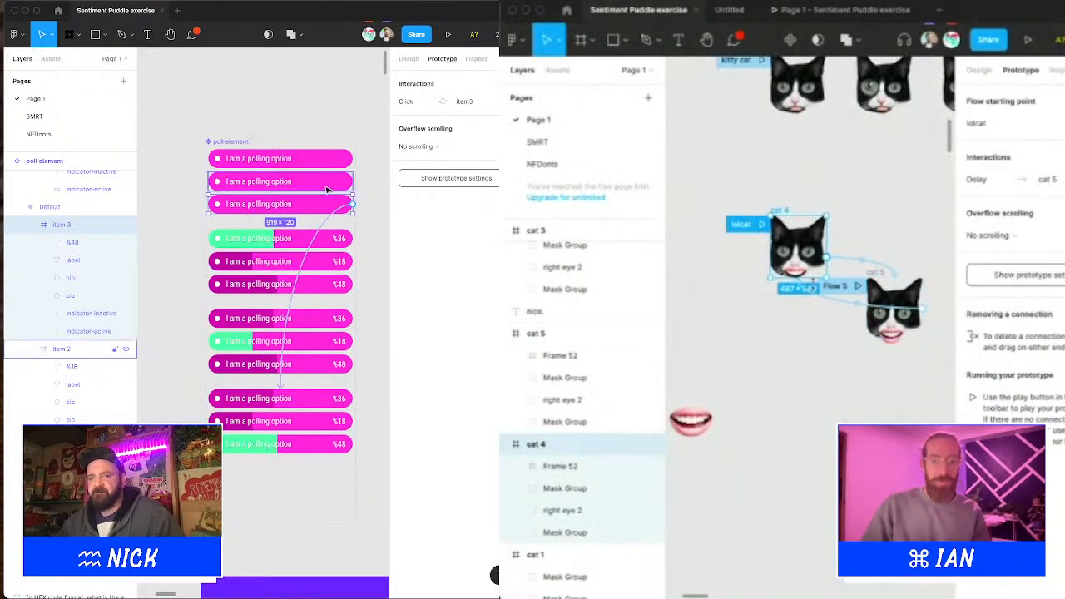
Step: Review the lolcat preview and check the click interactions of the three Default polling options
{"action": "scroll", "coordinate": [812, 281], "scroll_direction": "up", "scroll_amount": 5}
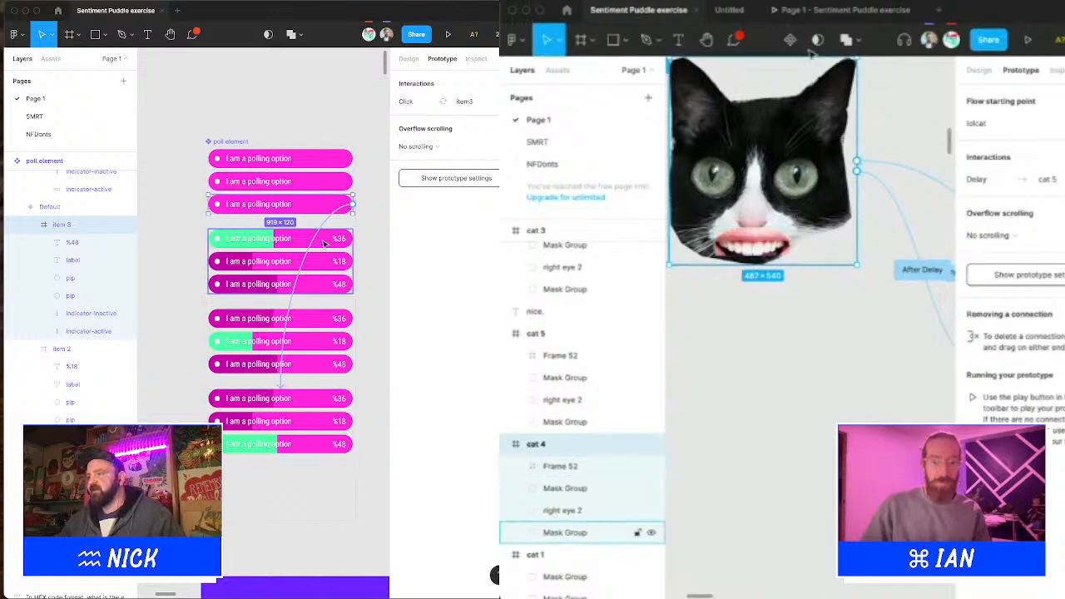
{"action": "left_click", "coordinate": [838, 11]}
{"action": "left_click", "coordinate": [311, 181]}
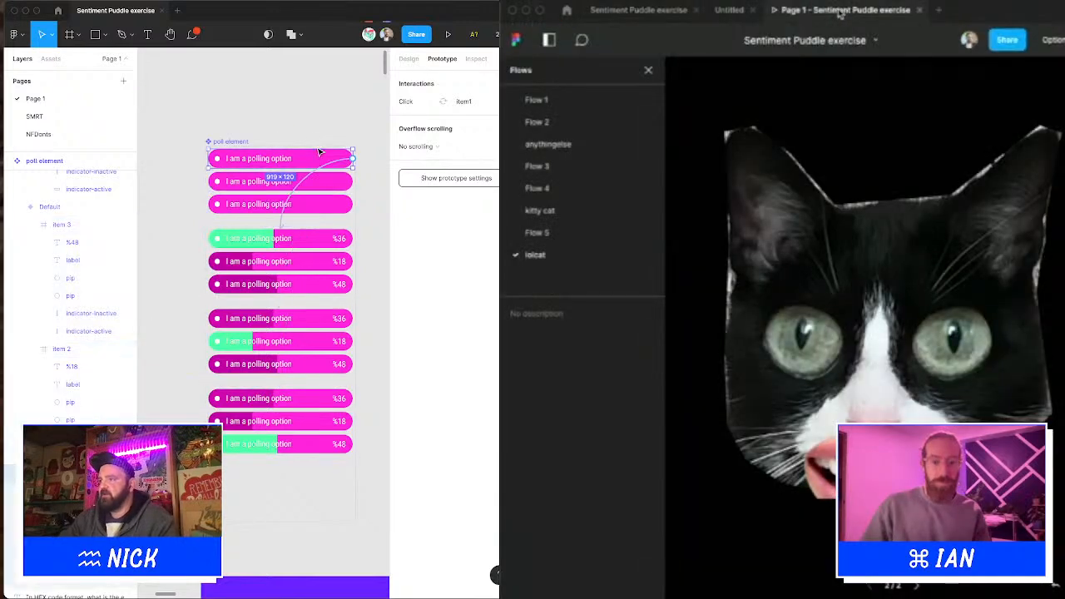
{"action": "left_click", "coordinate": [318, 166]}
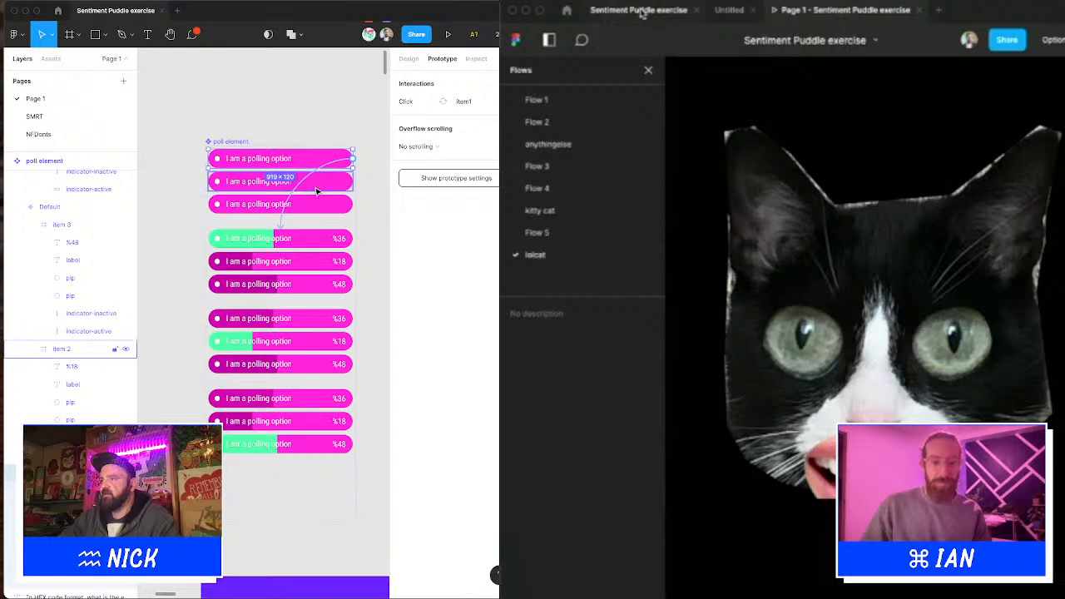
{"action": "left_click", "coordinate": [316, 187]}
{"action": "left_click", "coordinate": [315, 200]}
{"action": "left_click", "coordinate": [640, 11]}
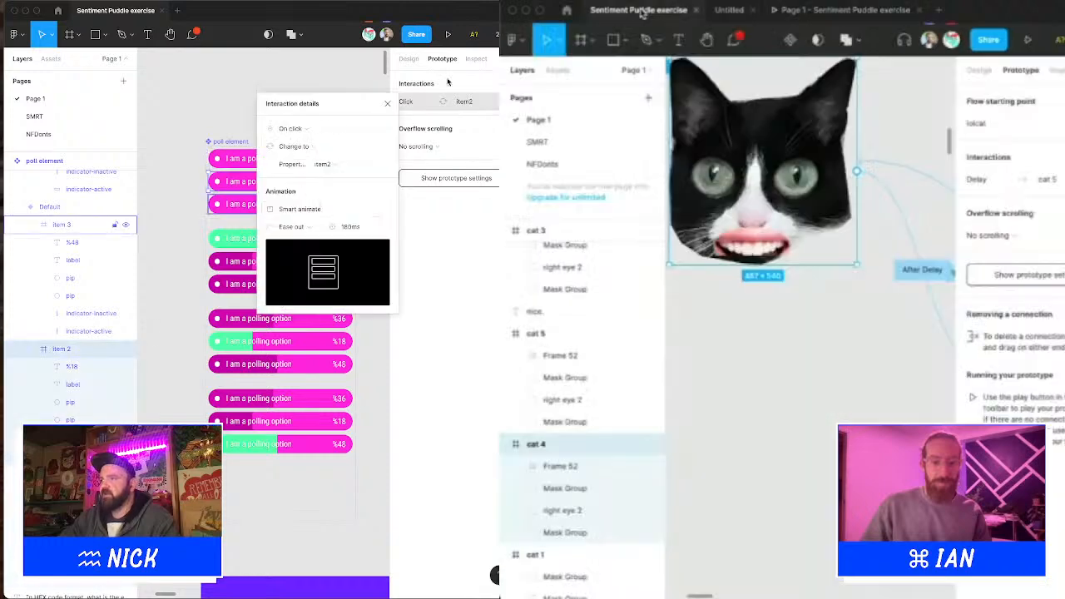
{"action": "left_click", "coordinate": [387, 104]}
{"action": "left_click", "coordinate": [259, 212]}
Step: Move the mouth in the cat 4 frame slightly upward on the face
{"action": "left_click", "coordinate": [761, 252]}
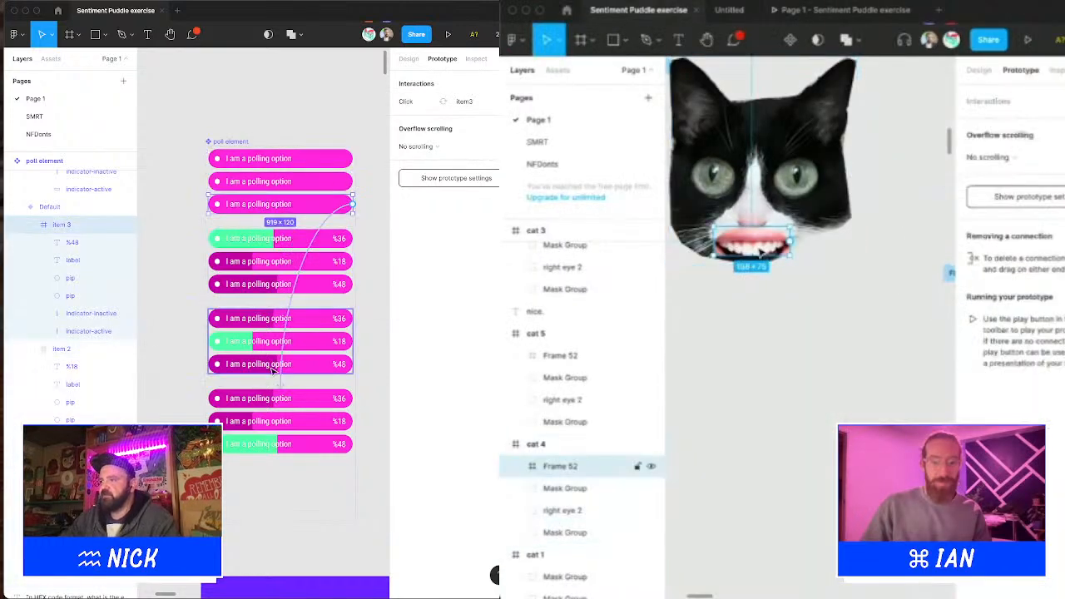
{"action": "scroll", "coordinate": [760, 252], "scroll_direction": "up", "scroll_amount": 4}
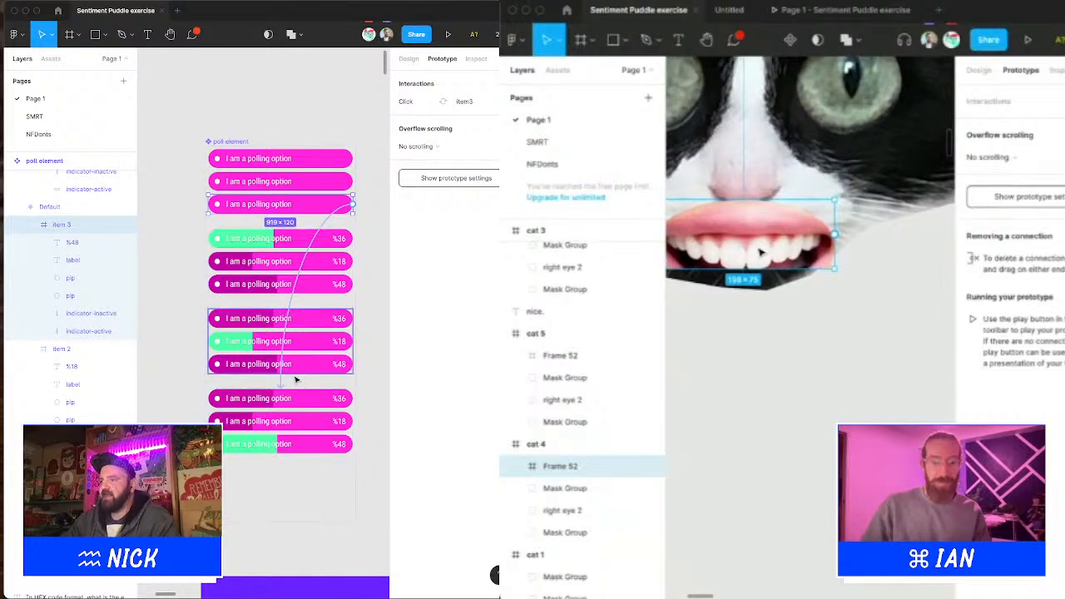
{"action": "left_click_drag", "start_coordinate": [760, 252], "coordinate": [760, 231]}
{"action": "scroll", "coordinate": [760, 231], "scroll_direction": "down", "scroll_amount": 5}
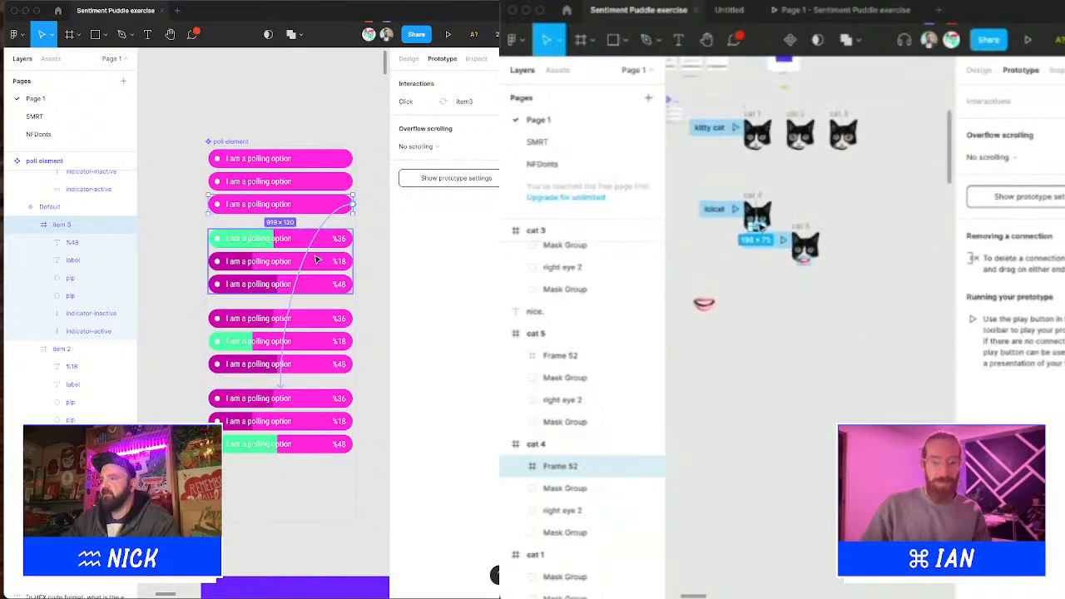
Step: Add a click interaction to the whole item1 variant that changes it back to Default
{"action": "left_click", "coordinate": [306, 269]}
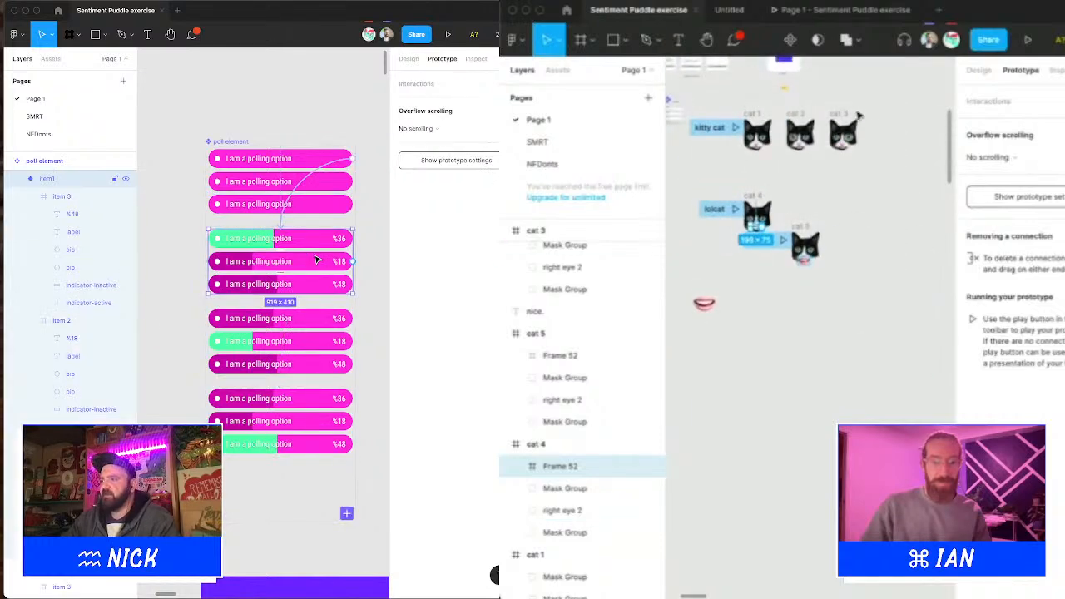
{"action": "left_click", "coordinate": [492, 84]}
{"action": "left_click", "coordinate": [462, 101]}
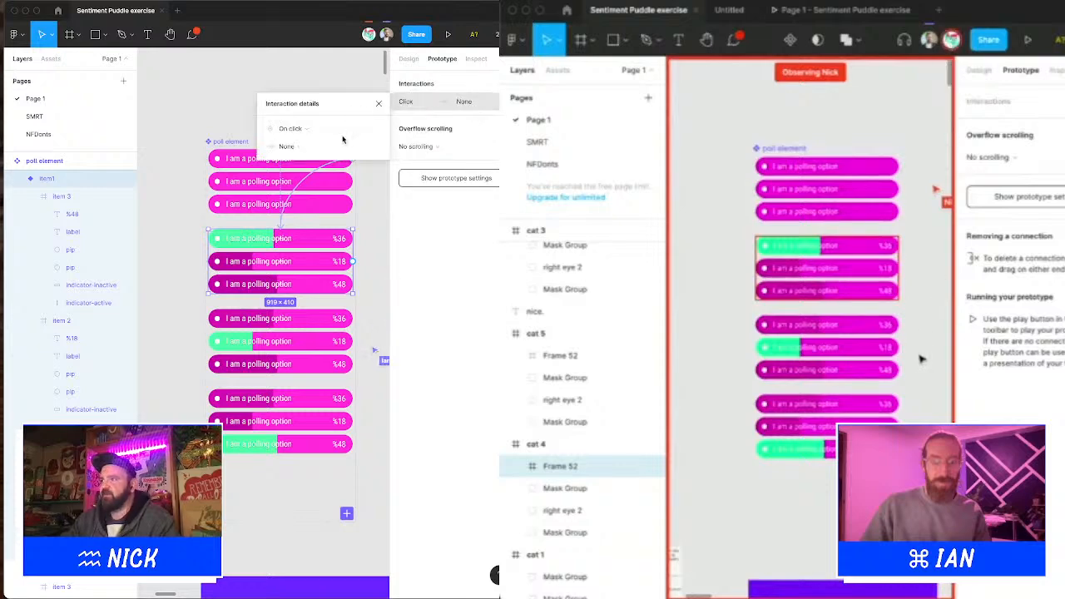
{"action": "left_click", "coordinate": [295, 147]}
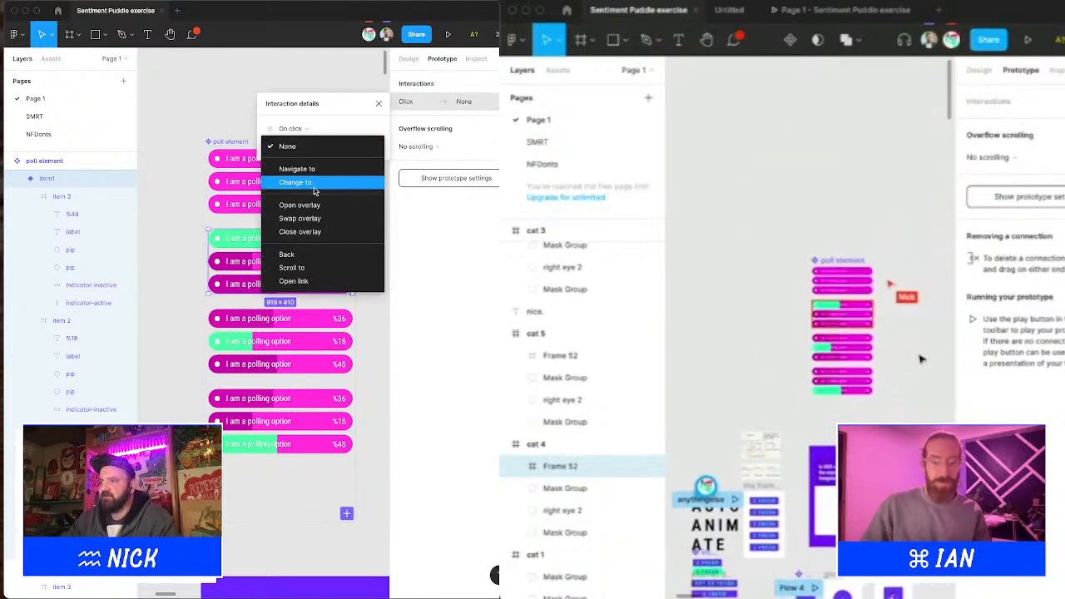
{"action": "scroll", "coordinate": [844, 344], "scroll_direction": "up", "scroll_amount": 5}
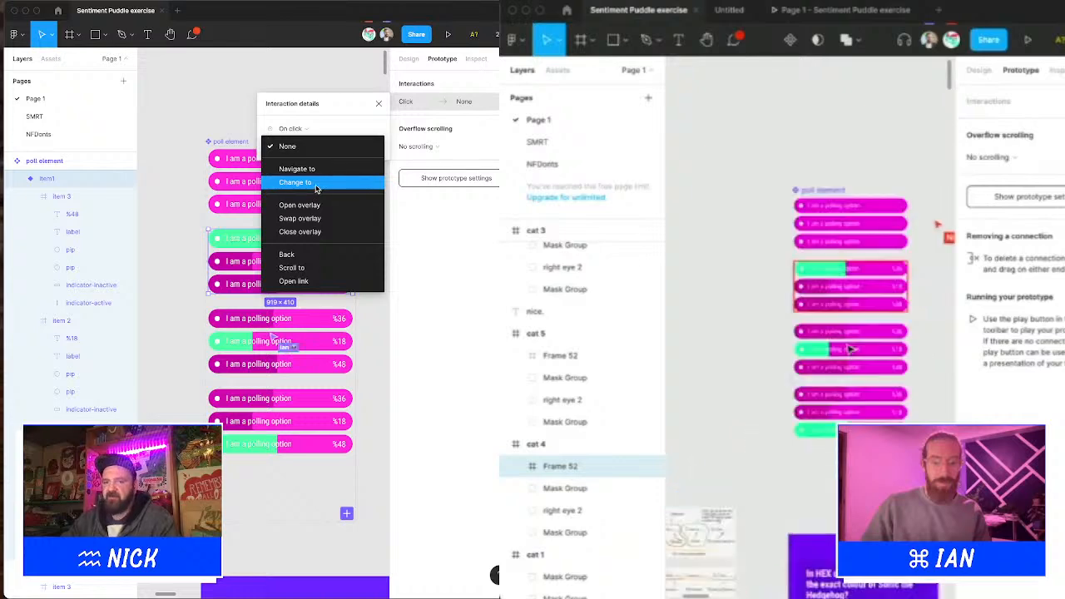
{"action": "left_click", "coordinate": [316, 183]}
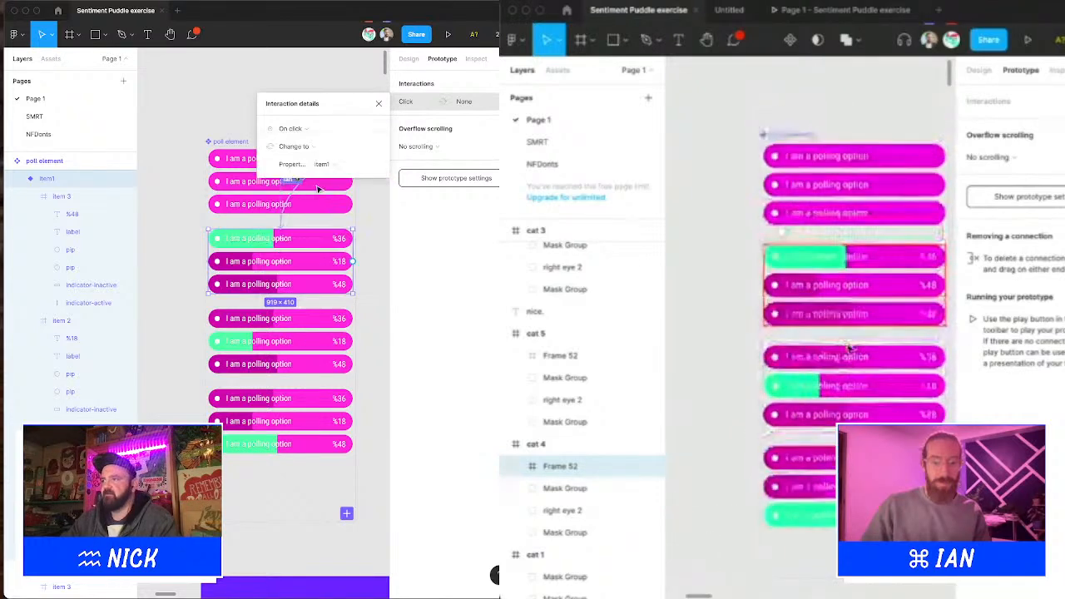
{"action": "scroll", "coordinate": [848, 250], "scroll_direction": "up", "scroll_amount": 3}
{"action": "left_click", "coordinate": [324, 164]}
{"action": "left_click", "coordinate": [329, 152]}
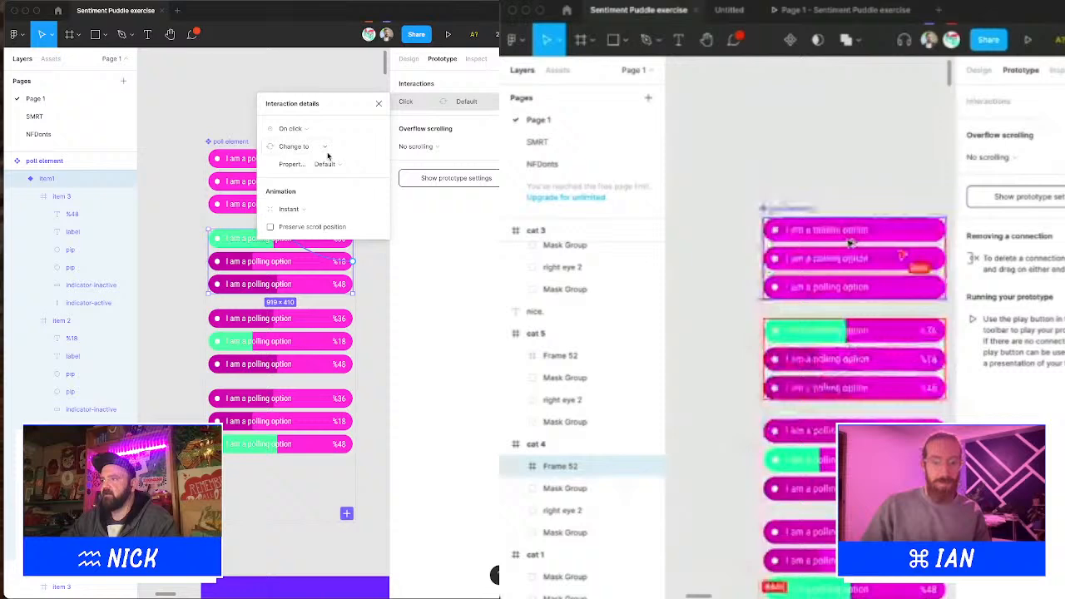
Step: Set item1's interaction to Smart animate at 180 ms and change the second Default option's label to "I am not a polling option"
{"action": "scroll", "coordinate": [800, 233], "scroll_direction": "up", "scroll_amount": 5}
{"action": "double_click", "coordinate": [803, 236]}
{"action": "left_click", "coordinate": [316, 209]}
{"action": "left_click", "coordinate": [303, 235]}
{"action": "double_click", "coordinate": [822, 310]}
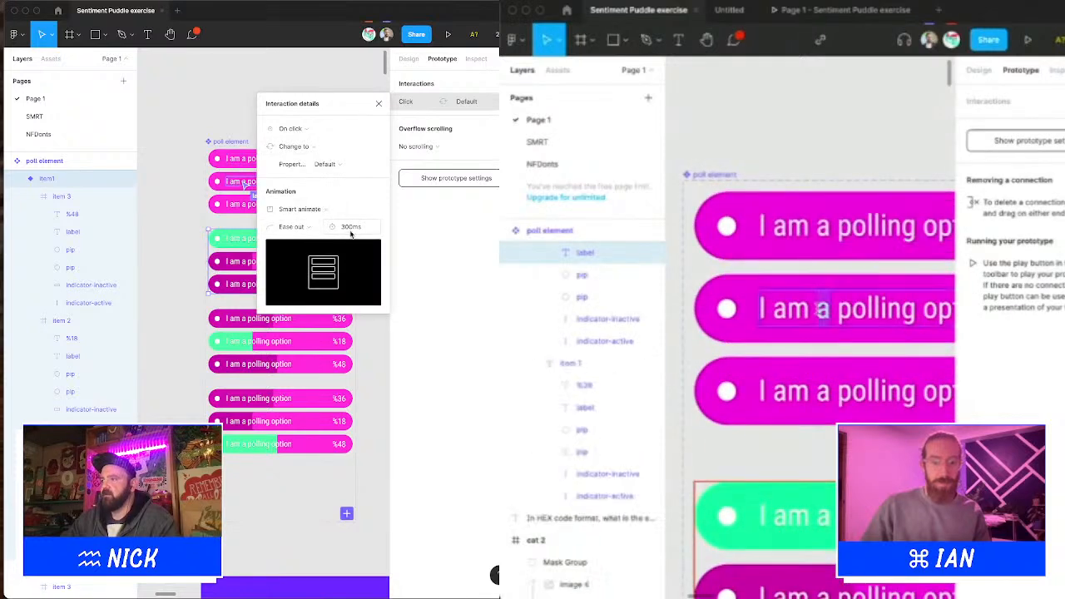
{"action": "type", "text": "180not"}
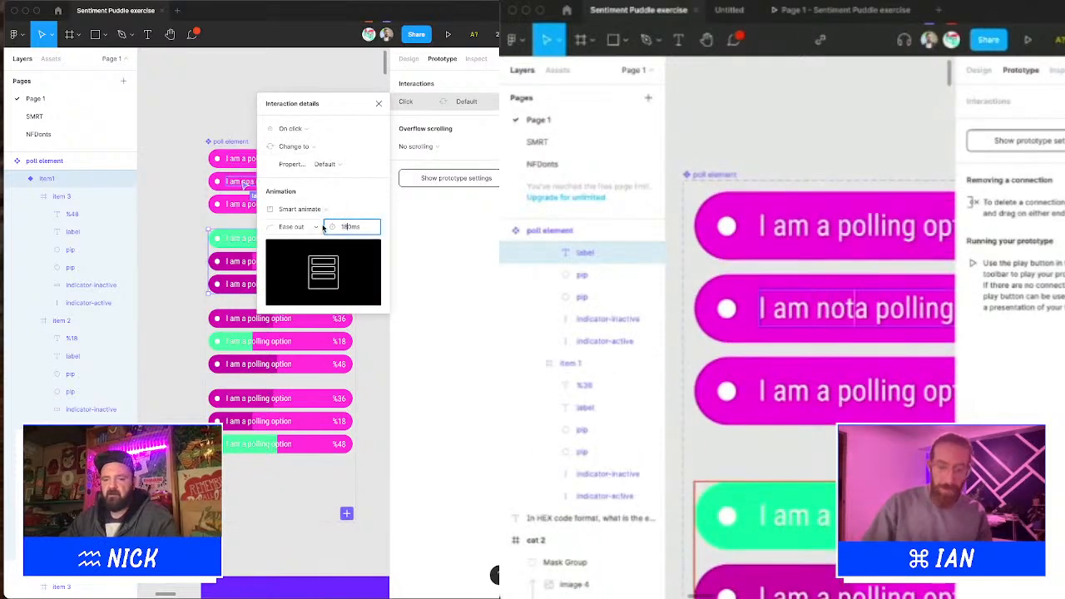
{"action": "key", "text": "Return"}
{"action": "left_click", "coordinate": [378, 103]}
{"action": "scroll", "coordinate": [776, 120], "scroll_direction": "down", "scroll_amount": 5}
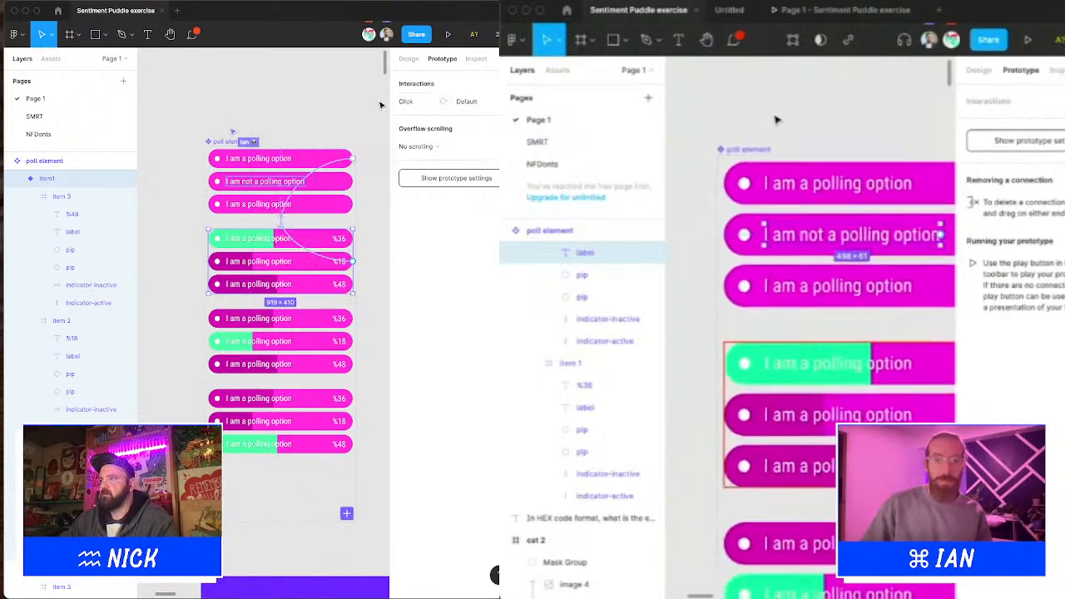
Step: Add a click interaction to the whole item2 variant that changes it back to Default
{"action": "left_click", "coordinate": [316, 354]}
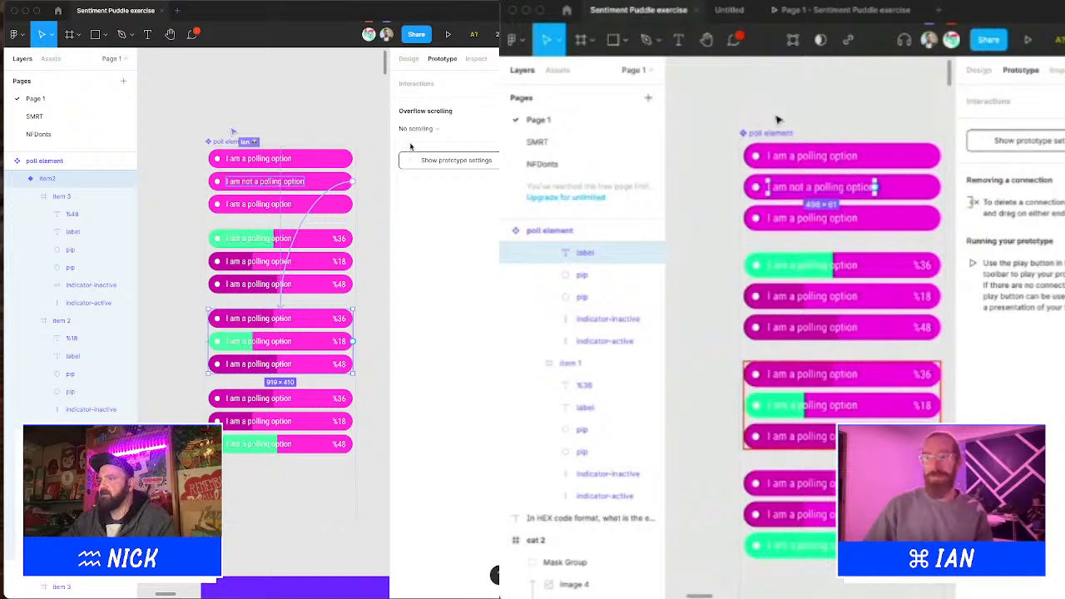
{"action": "scroll", "coordinate": [775, 120], "scroll_direction": "down", "scroll_amount": 2}
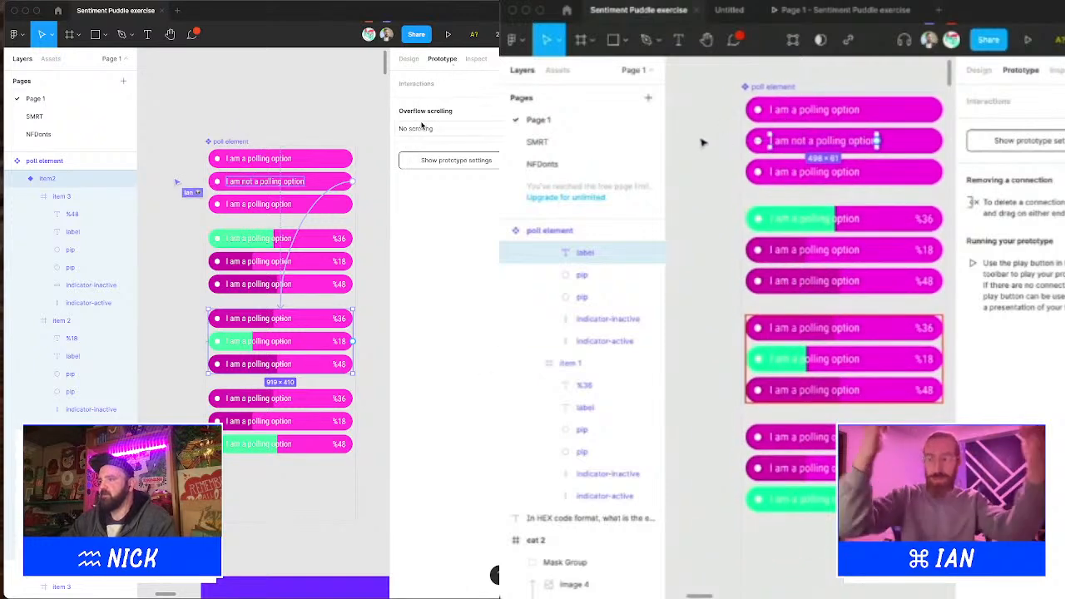
{"action": "scroll", "coordinate": [702, 143], "scroll_direction": "down", "scroll_amount": 1}
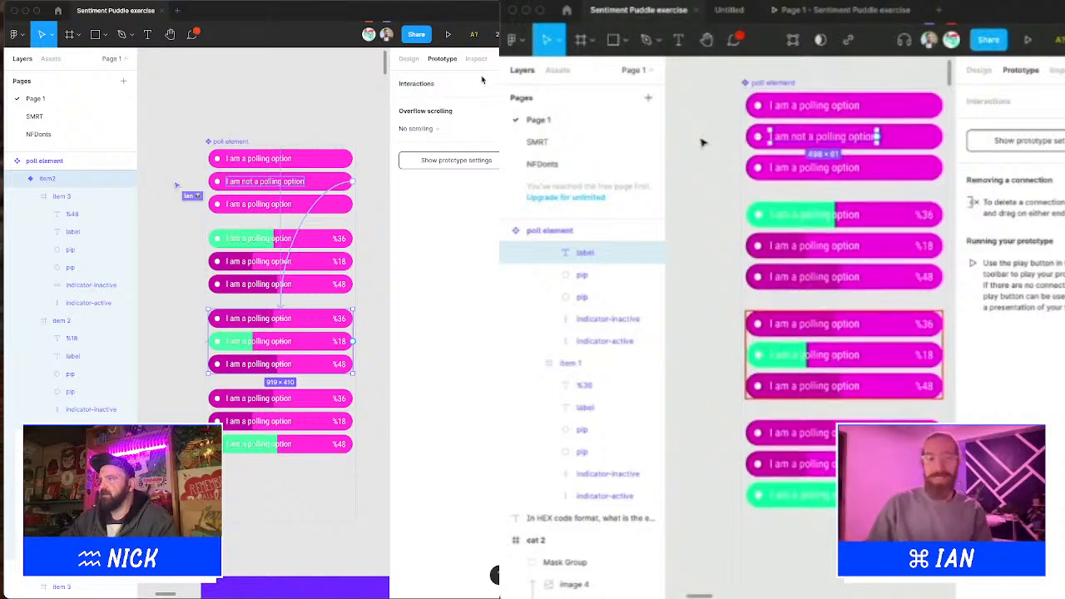
{"action": "left_click", "coordinate": [489, 84]}
{"action": "left_click", "coordinate": [420, 102]}
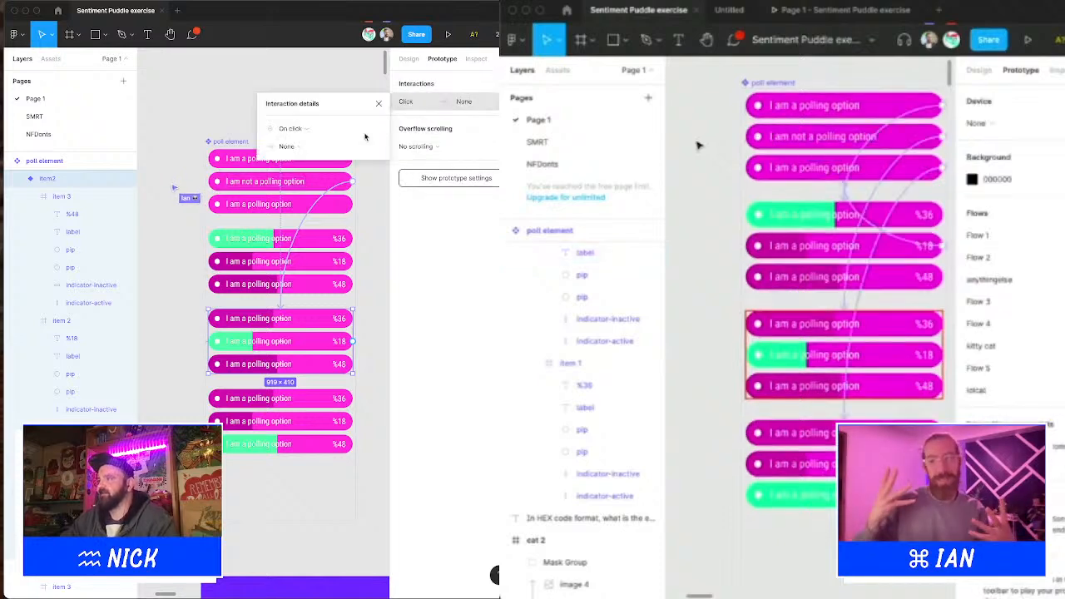
{"action": "left_click", "coordinate": [330, 146]}
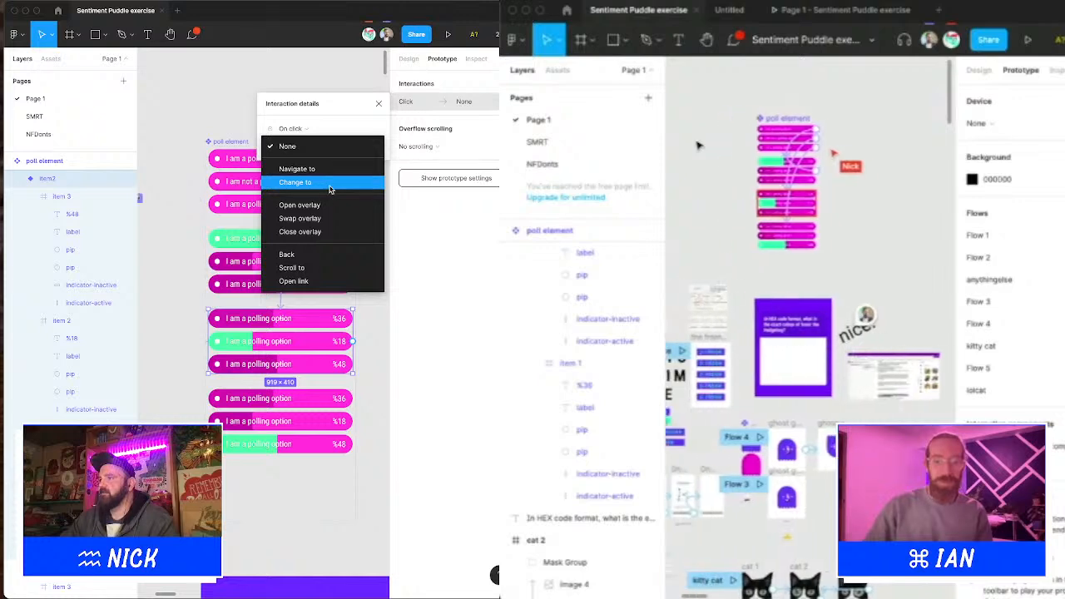
{"action": "left_click", "coordinate": [331, 185]}
{"action": "left_click", "coordinate": [326, 164]}
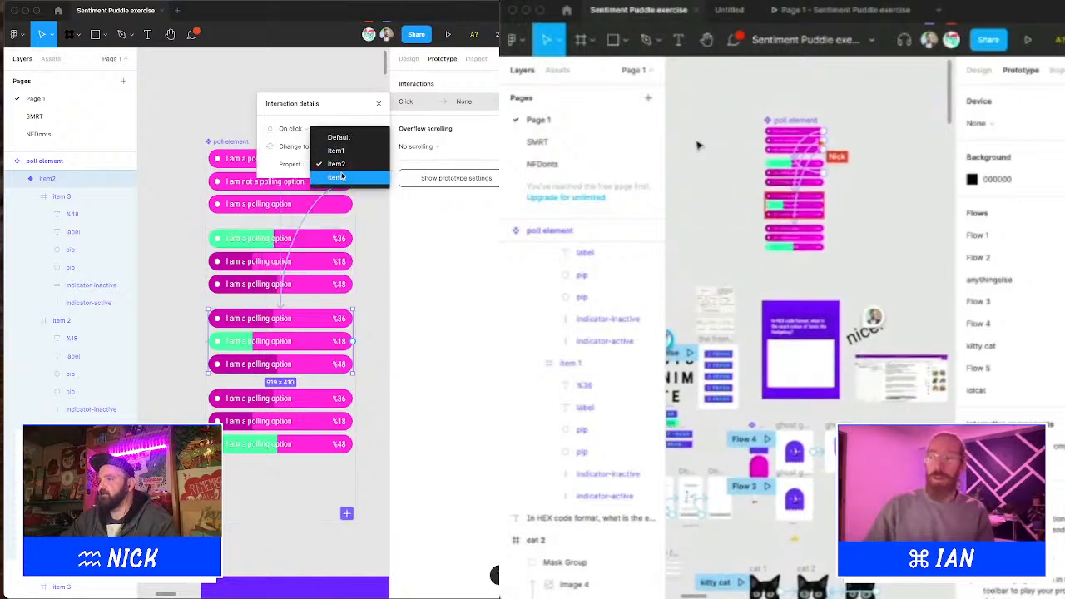
{"action": "left_click", "coordinate": [337, 137]}
{"action": "left_click", "coordinate": [376, 103]}
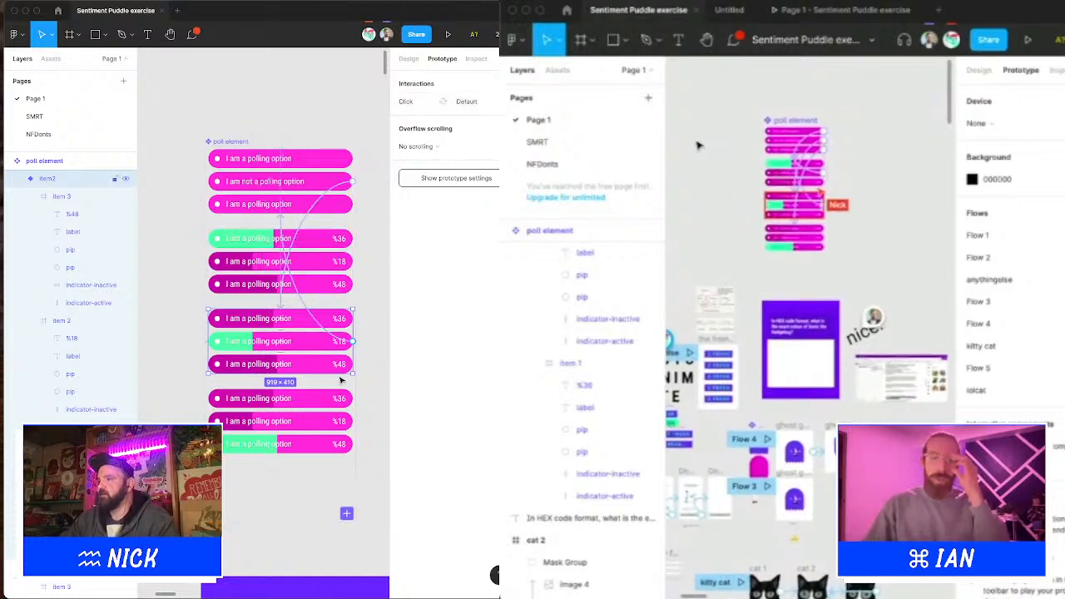
Step: Add a click interaction to the whole item3 variant that changes it back to Default
{"action": "left_click", "coordinate": [341, 407]}
{"action": "scroll", "coordinate": [698, 145], "scroll_direction": "up", "scroll_amount": 5}
{"action": "scroll", "coordinate": [698, 145], "scroll_direction": "right", "scroll_amount": 5}
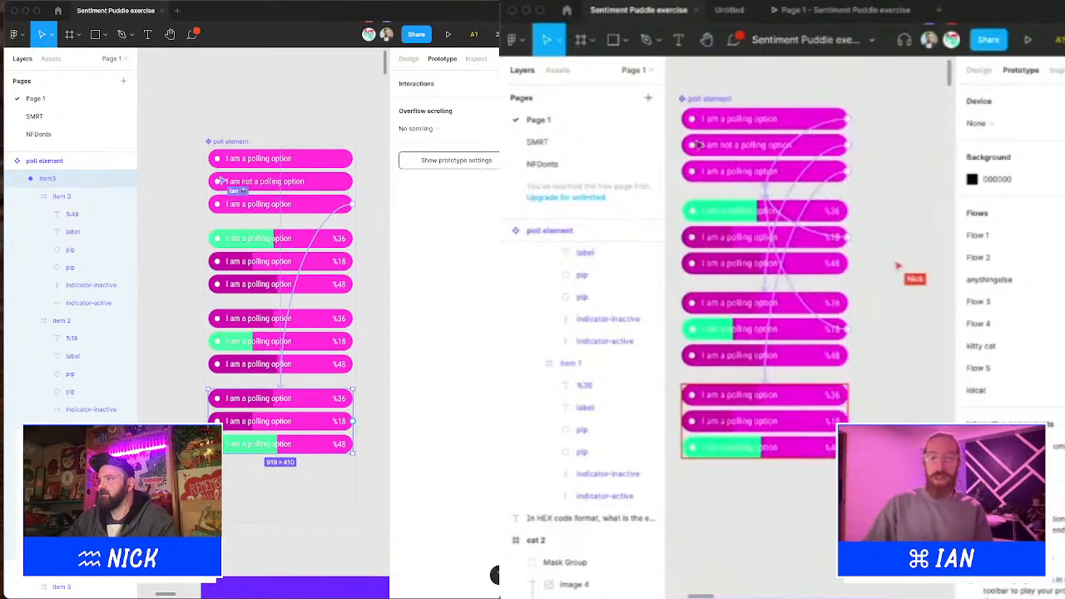
{"action": "left_click", "coordinate": [487, 84]}
{"action": "scroll", "coordinate": [698, 145], "scroll_direction": "up", "scroll_amount": 4}
{"action": "left_click", "coordinate": [458, 101]}
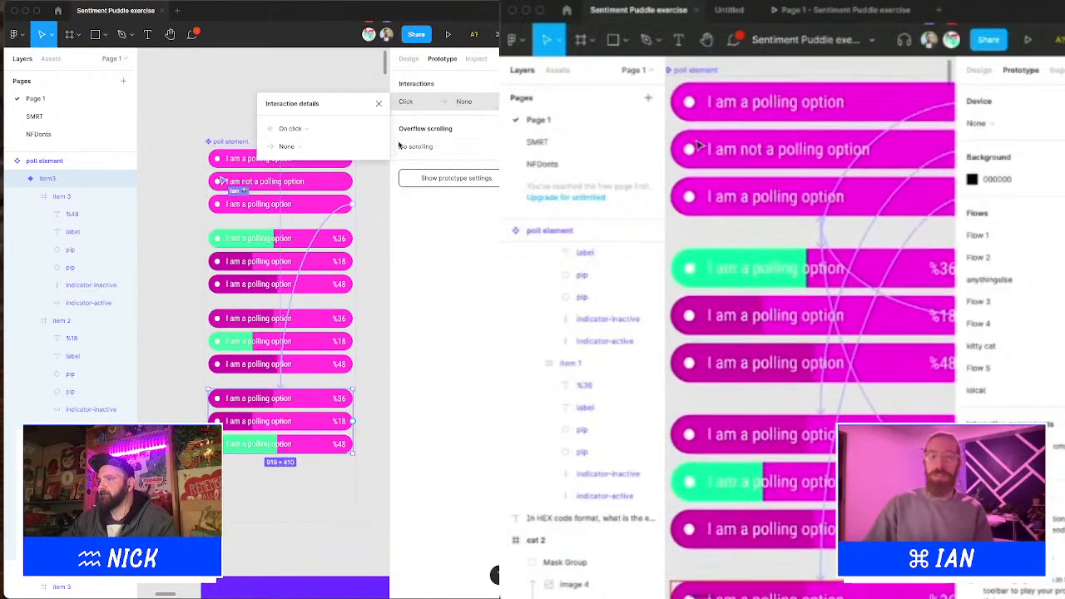
{"action": "left_click", "coordinate": [287, 147]}
{"action": "scroll", "coordinate": [698, 145], "scroll_direction": "down", "scroll_amount": 3}
{"action": "left_click", "coordinate": [324, 186]}
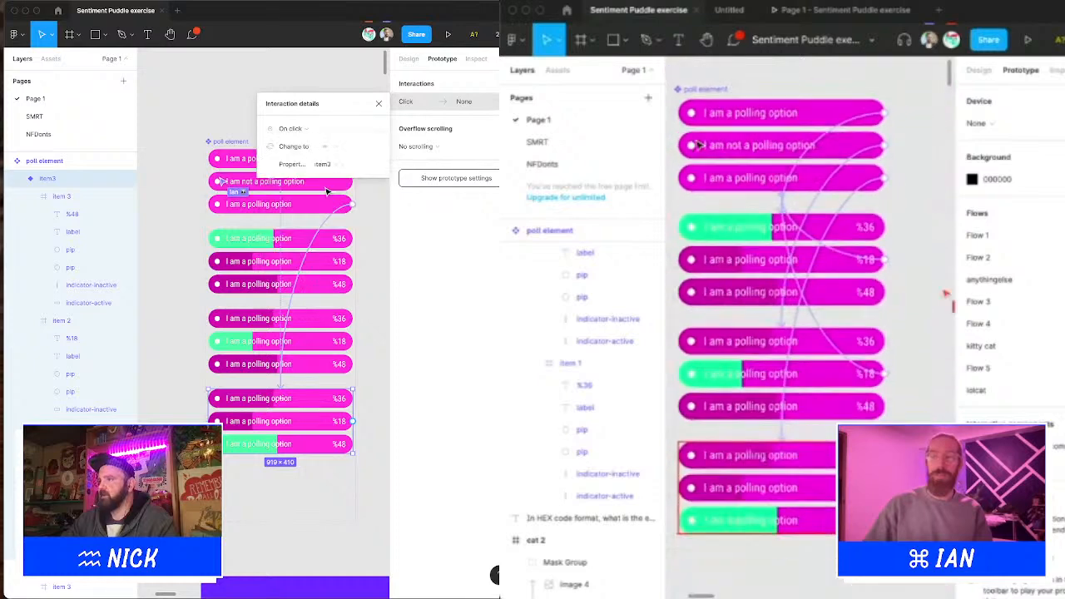
{"action": "left_click", "coordinate": [332, 165]}
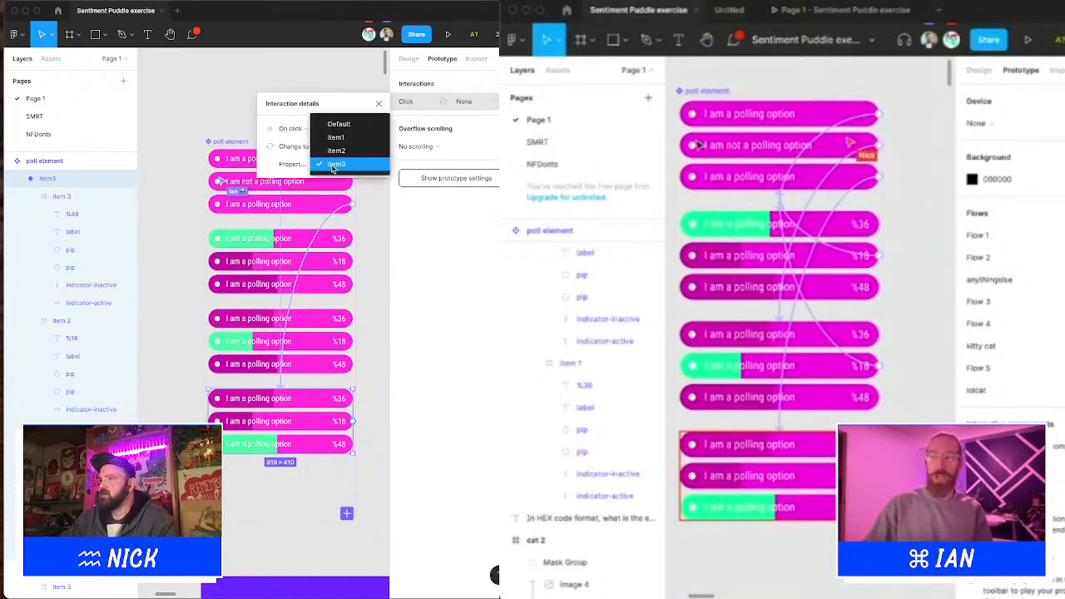
{"action": "left_click", "coordinate": [341, 123]}
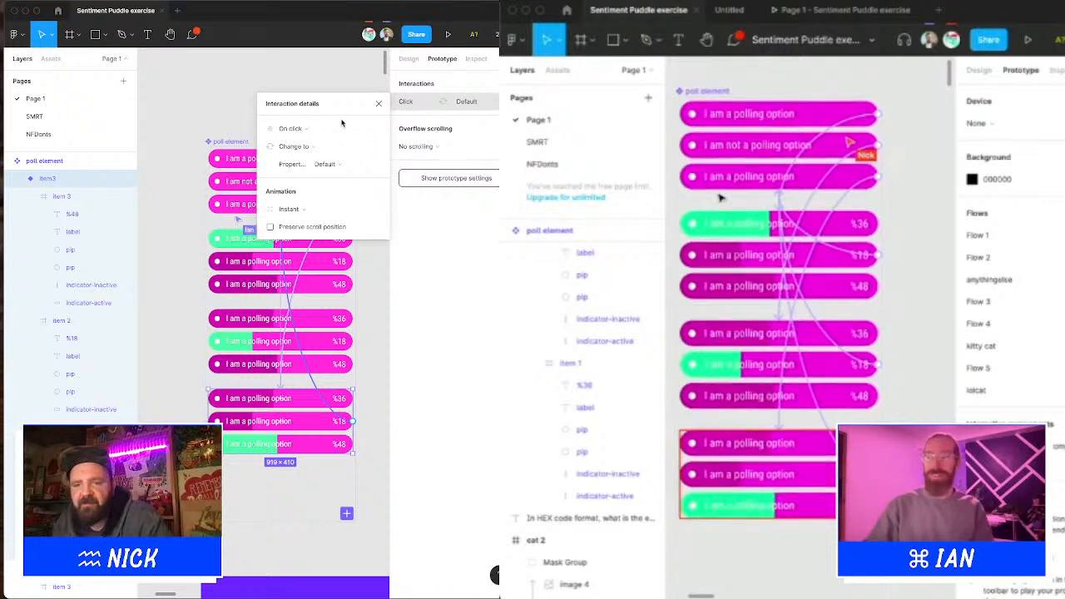
{"action": "scroll", "coordinate": [720, 197], "scroll_direction": "down", "scroll_amount": 4}
{"action": "scroll", "coordinate": [721, 197], "scroll_direction": "left", "scroll_amount": 3}
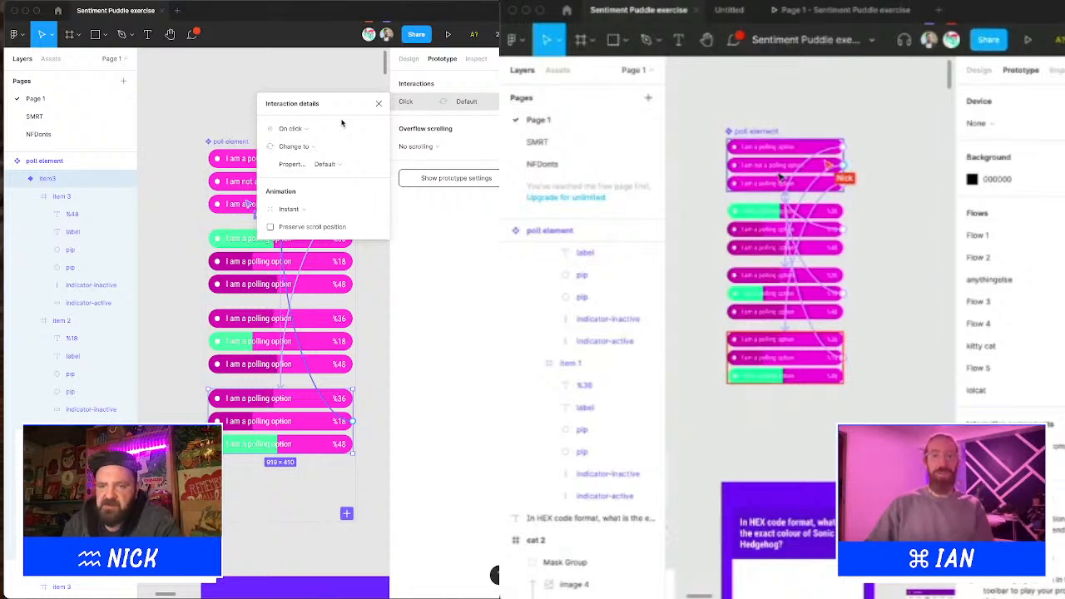
{"action": "scroll", "coordinate": [760, 153], "scroll_direction": "up", "scroll_amount": 5}
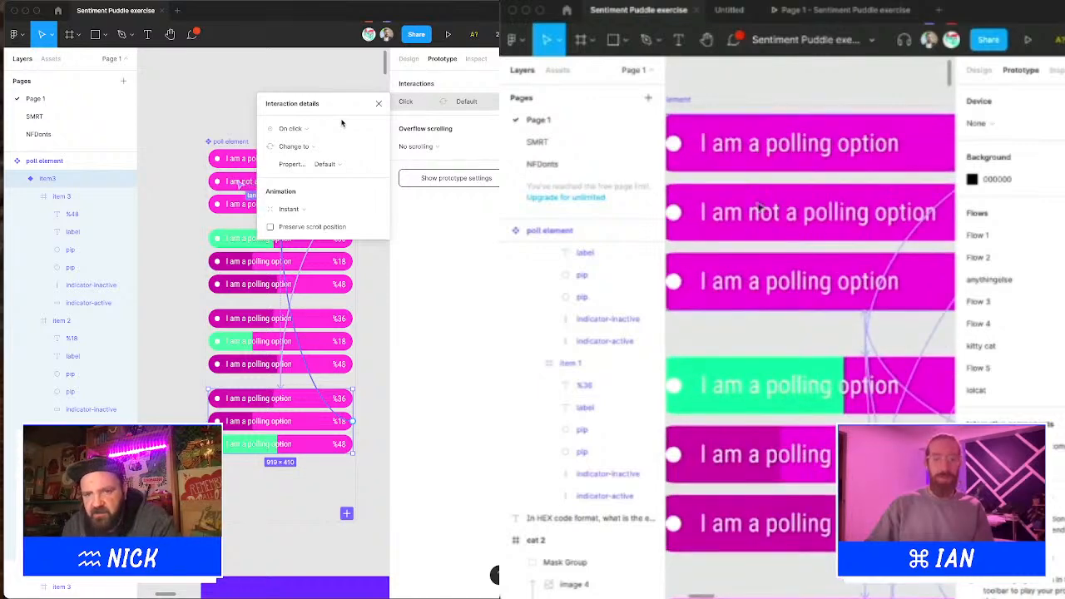
{"action": "scroll", "coordinate": [774, 227], "scroll_direction": "down", "scroll_amount": 2}
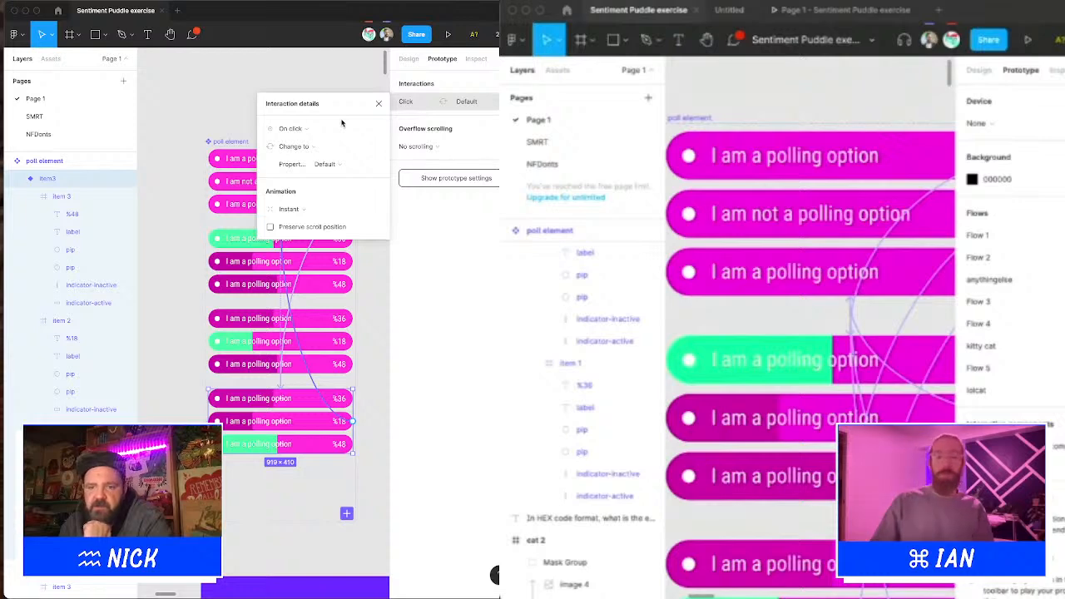
{"action": "scroll", "coordinate": [849, 98], "scroll_direction": "down", "scroll_amount": 3}
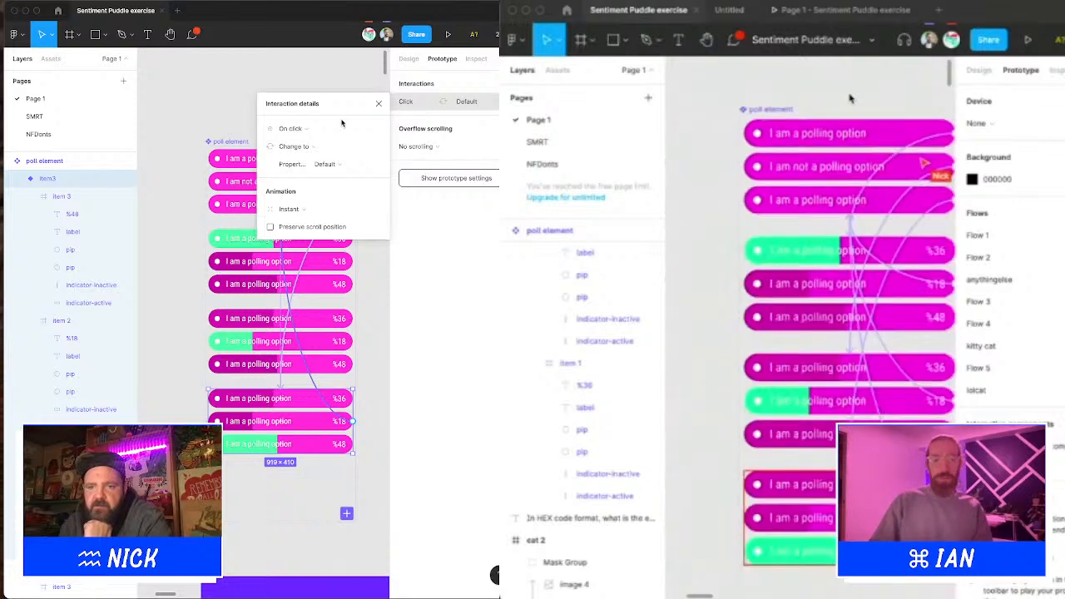
{"action": "scroll", "coordinate": [849, 99], "scroll_direction": "down", "scroll_amount": 1}
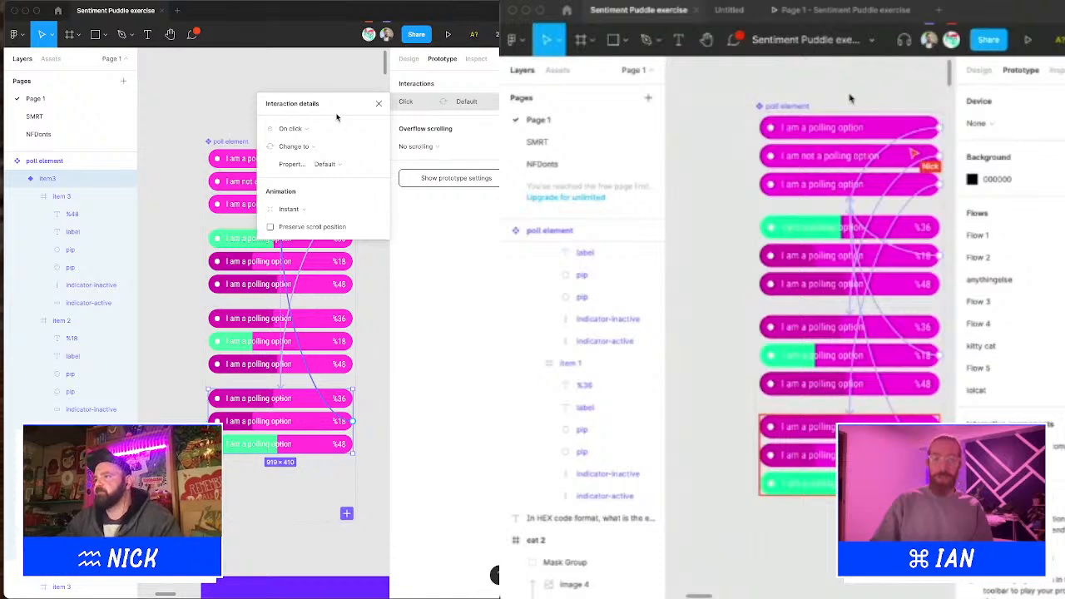
{"action": "scroll", "coordinate": [850, 98], "scroll_direction": "down", "scroll_amount": 2}
Step: Set item3's return interaction to Smart animate with a duration of 180 ms
{"action": "left_click", "coordinate": [290, 209]}
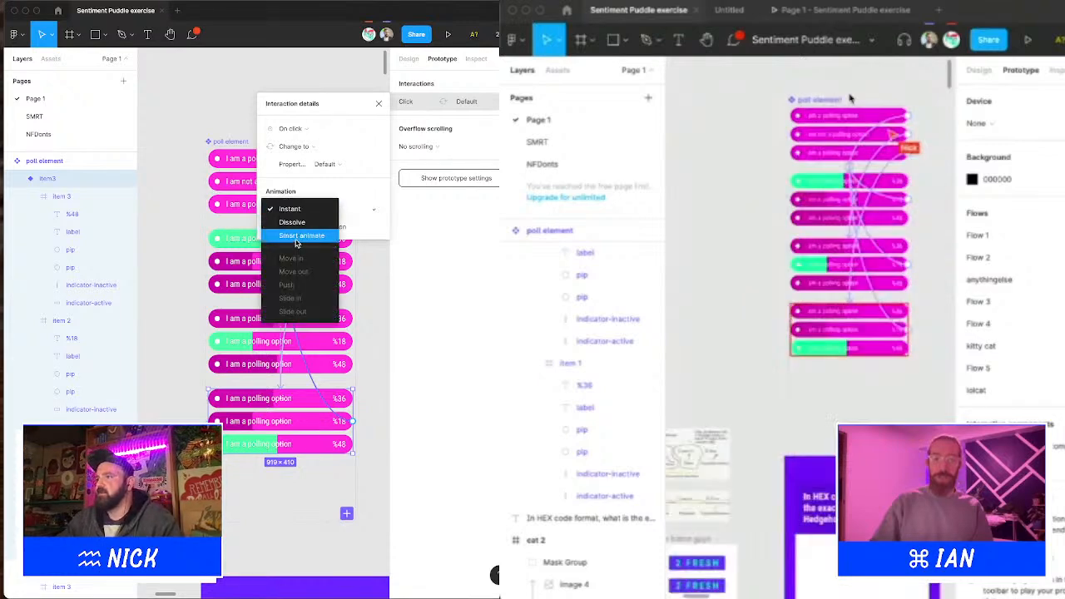
{"action": "left_click", "coordinate": [296, 239]}
{"action": "scroll", "coordinate": [850, 98], "scroll_direction": "up", "scroll_amount": 2}
{"action": "left_click", "coordinate": [348, 230]}
{"action": "scroll", "coordinate": [849, 98], "scroll_direction": "right", "scroll_amount": 1}
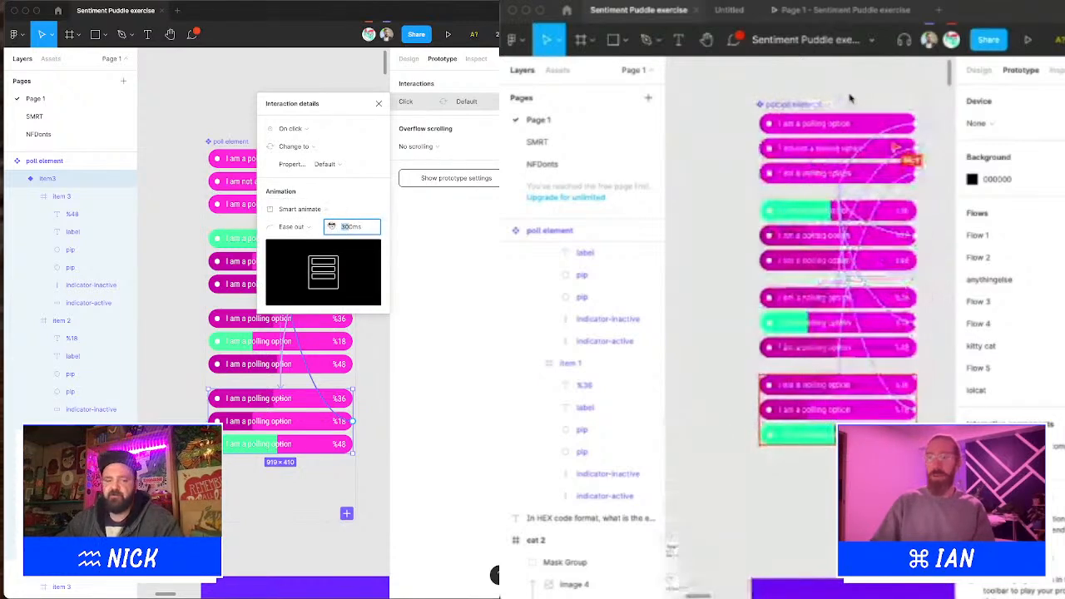
{"action": "scroll", "coordinate": [850, 98], "scroll_direction": "down", "scroll_amount": 2}
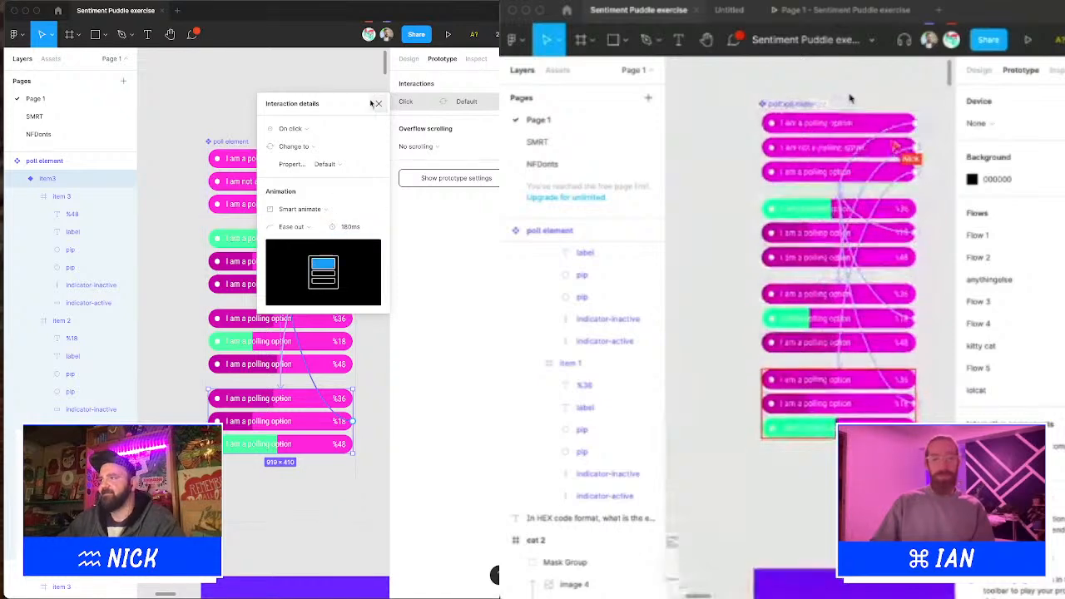
{"action": "left_click", "coordinate": [379, 104]}
Step: Place an instance of the poll element's Default variant on the white area beneath the Sonic the Hedgehog question
{"action": "scroll", "coordinate": [354, 273], "scroll_direction": "down", "scroll_amount": 3}
{"action": "scroll", "coordinate": [832, 306], "scroll_direction": "down", "scroll_amount": 8}
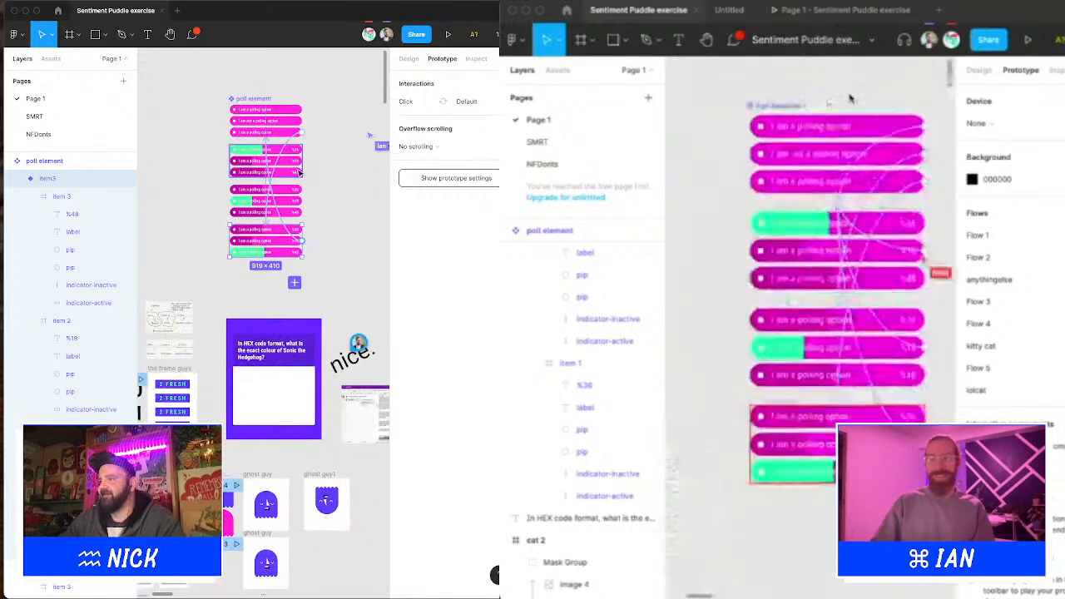
{"action": "scroll", "coordinate": [832, 305], "scroll_direction": "down", "scroll_amount": 5}
{"action": "left_click_drag", "start_coordinate": [255, 116], "coordinate": [266, 187]}
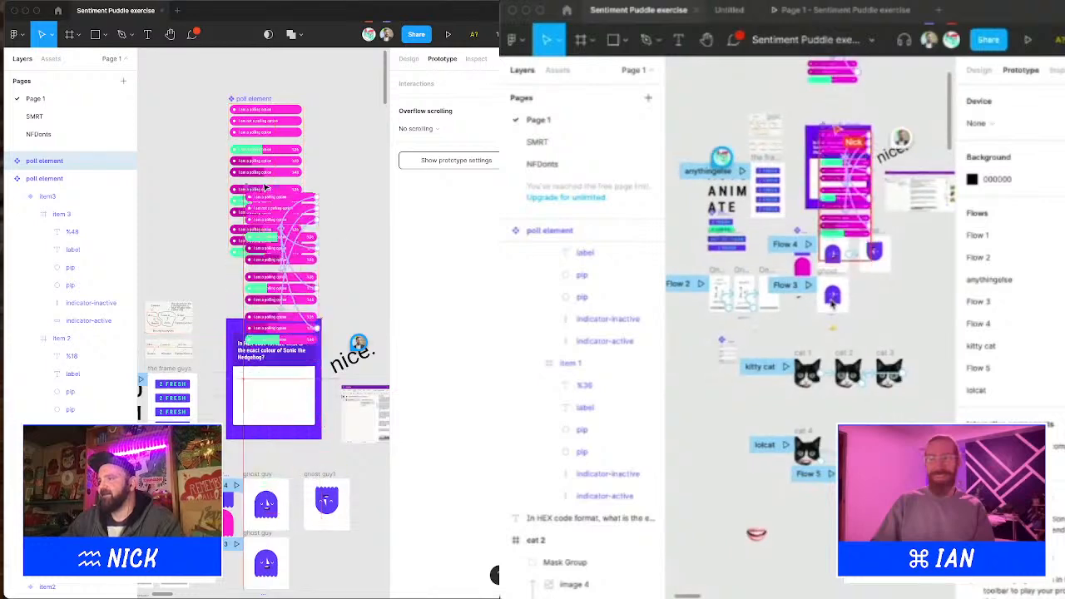
{"action": "key", "text": "super+z"}
{"action": "scroll", "coordinate": [827, 323], "scroll_direction": "down", "scroll_amount": 3}
{"action": "left_click", "coordinate": [280, 109]}
{"action": "scroll", "coordinate": [824, 355], "scroll_direction": "up", "scroll_amount": 4}
{"action": "scroll", "coordinate": [824, 354], "scroll_direction": "down", "scroll_amount": 1}
{"action": "left_click_drag", "start_coordinate": [279, 112], "coordinate": [290, 382]}
Step: Shorten the white question panel to fit around the three polling options, and select the mouth frame in cat 4
{"action": "scroll", "coordinate": [782, 265], "scroll_direction": "up", "scroll_amount": 5}
{"action": "left_click", "coordinate": [829, 255], "text": "super"}
{"action": "left_click", "coordinate": [345, 322]}
{"action": "left_click", "coordinate": [810, 370]}
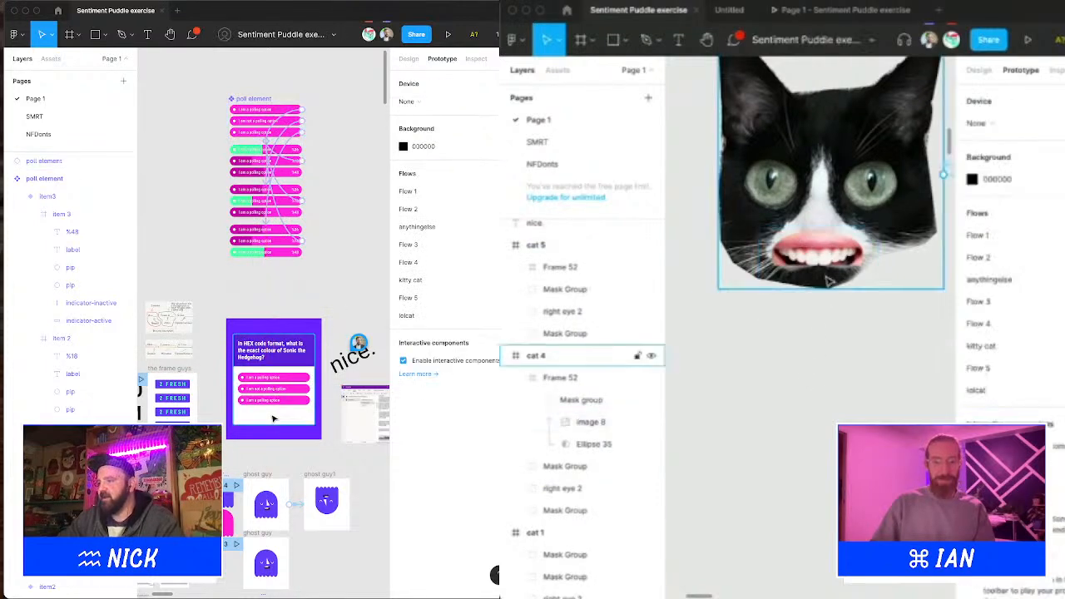
{"action": "left_click", "coordinate": [275, 422]}
{"action": "left_click", "coordinate": [825, 259]}
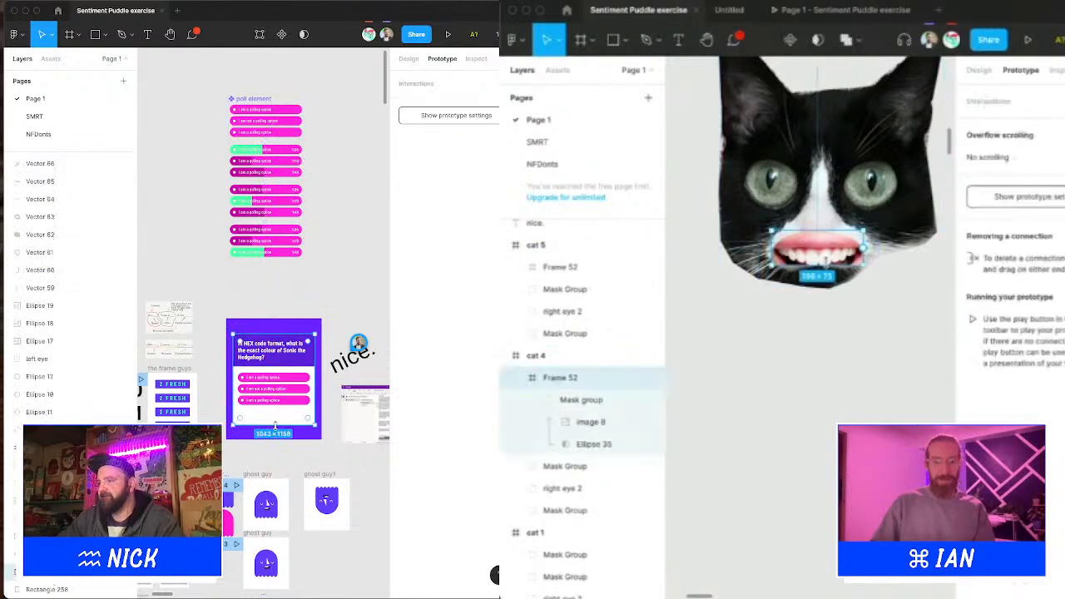
{"action": "left_click", "coordinate": [348, 307]}
{"action": "left_click", "coordinate": [273, 322]}
{"action": "mouse_move", "coordinate": [837, 251]}
{"action": "left_mouse_down"}
{"action": "mouse_move", "coordinate": [837, 226]}
{"action": "mouse_move", "coordinate": [837, 251]}
{"action": "left_mouse_up"}
Step: Wrap the purple background, question and polling options in one new frame, and duplicate the mouth frame in cat 4
{"action": "left_click_drag", "start_coordinate": [228, 305], "coordinate": [316, 441]}
{"action": "right_click", "coordinate": [316, 441]}
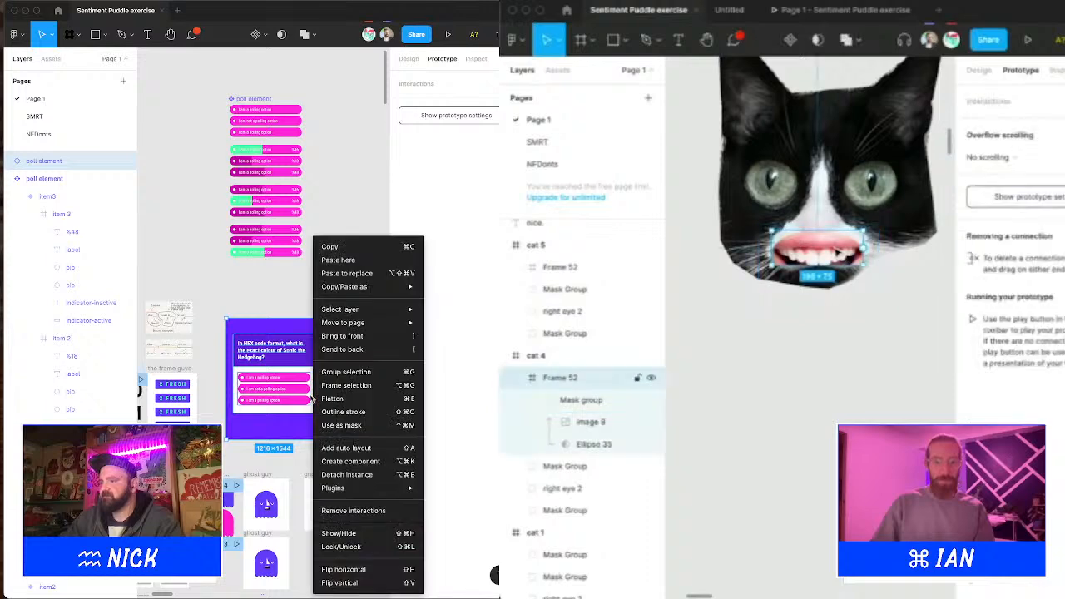
{"action": "key", "text": "super+d"}
{"action": "left_click", "coordinate": [355, 391]}
{"action": "scroll", "coordinate": [291, 301], "scroll_direction": "left", "scroll_amount": 2}
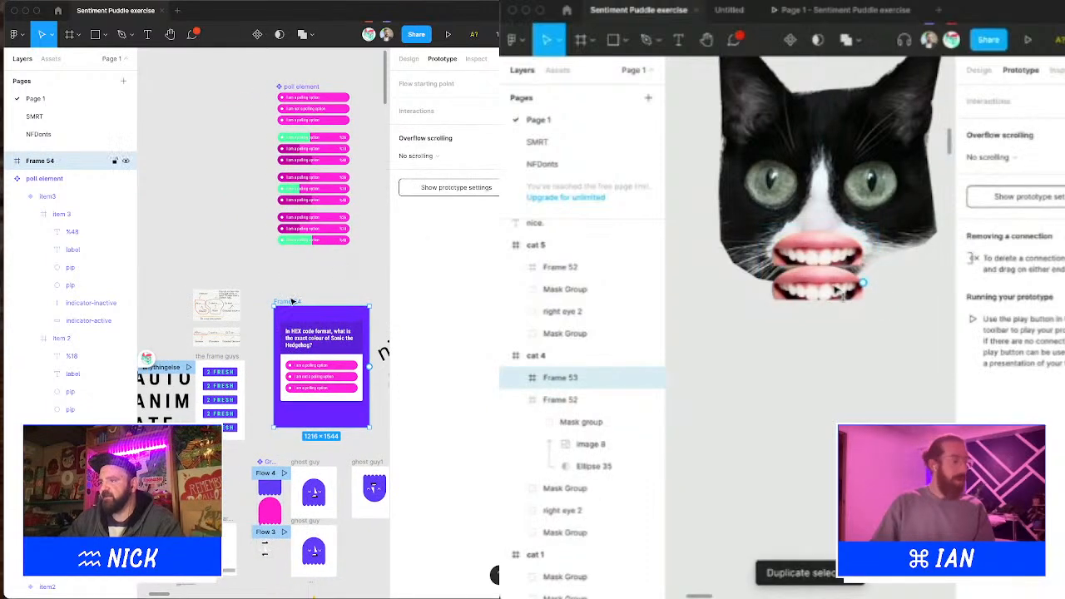
Step: Rename the new question frame as "poll prototype" and select the original mouth frame in cat 4
{"action": "double_click", "coordinate": [291, 302]}
{"action": "left_click", "coordinate": [819, 250]}
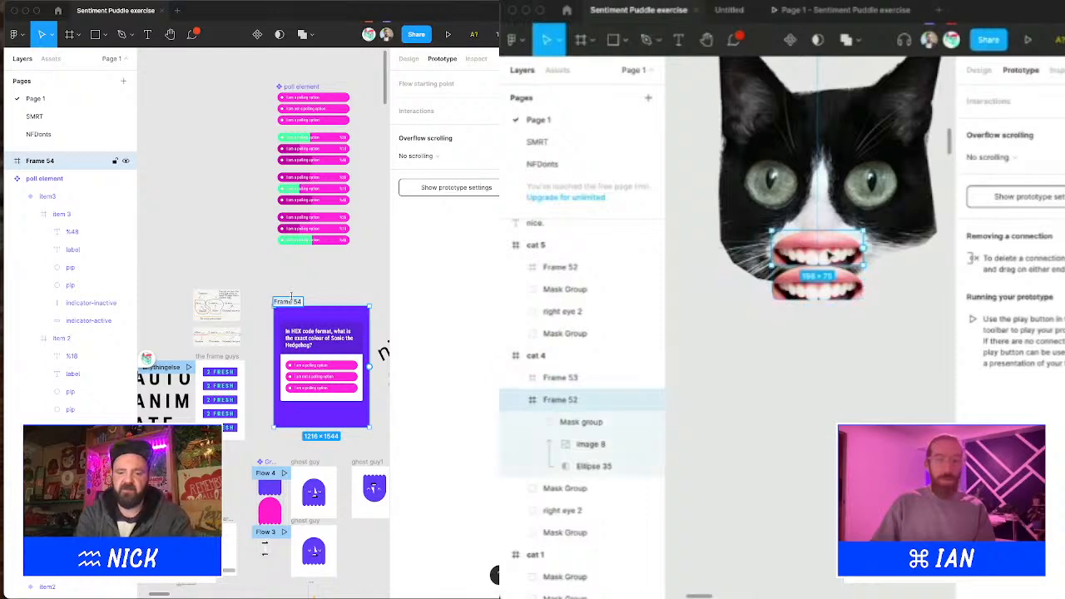
{"action": "type", "text": "poll"}
{"action": "scroll", "coordinate": [828, 253], "scroll_direction": "up", "scroll_amount": 3}
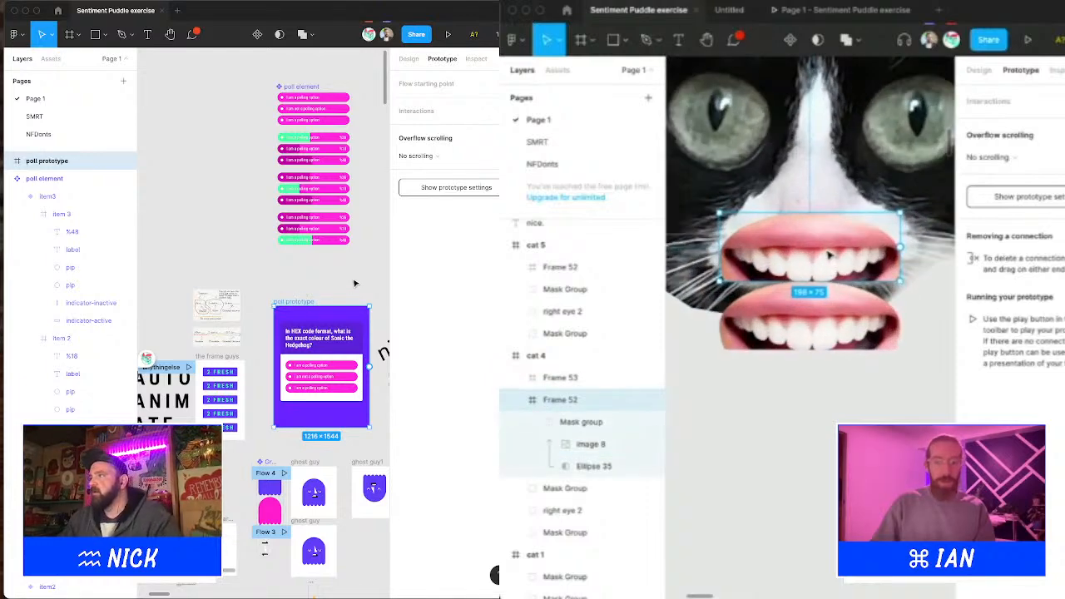
Step: Crop cat 4's original mouth frame from below so it contains only the upper lip, and select the duplicate mouth
{"action": "scroll", "coordinate": [827, 255], "scroll_direction": "up", "scroll_amount": 1}
{"action": "left_click_drag", "start_coordinate": [827, 281], "coordinate": [827, 247]}
{"action": "scroll", "coordinate": [347, 276], "scroll_direction": "right", "scroll_amount": 1}
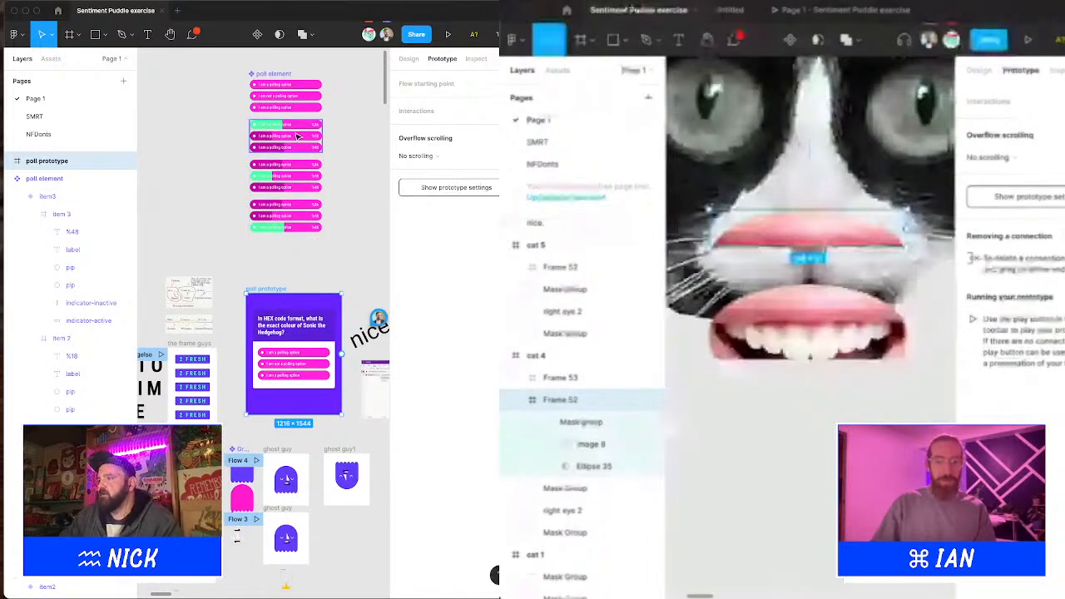
{"action": "scroll", "coordinate": [829, 251], "scroll_direction": "down", "scroll_amount": 2}
{"action": "scroll", "coordinate": [830, 251], "scroll_direction": "down", "scroll_amount": 1}
{"action": "left_click", "coordinate": [827, 253]}
Step: Make the poll prototype frame a flow starting point and preview it, extending cat 4's duplicate mouth frame to include the whole lower lip
{"action": "left_click", "coordinate": [495, 84]}
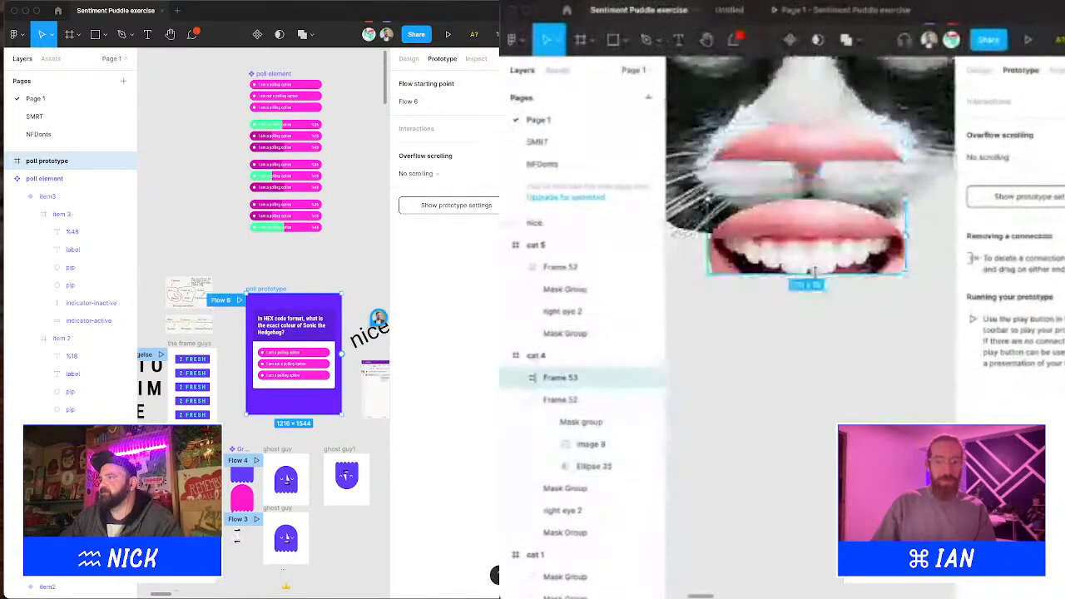
{"action": "left_click_drag", "start_coordinate": [811, 274], "coordinate": [811, 333]}
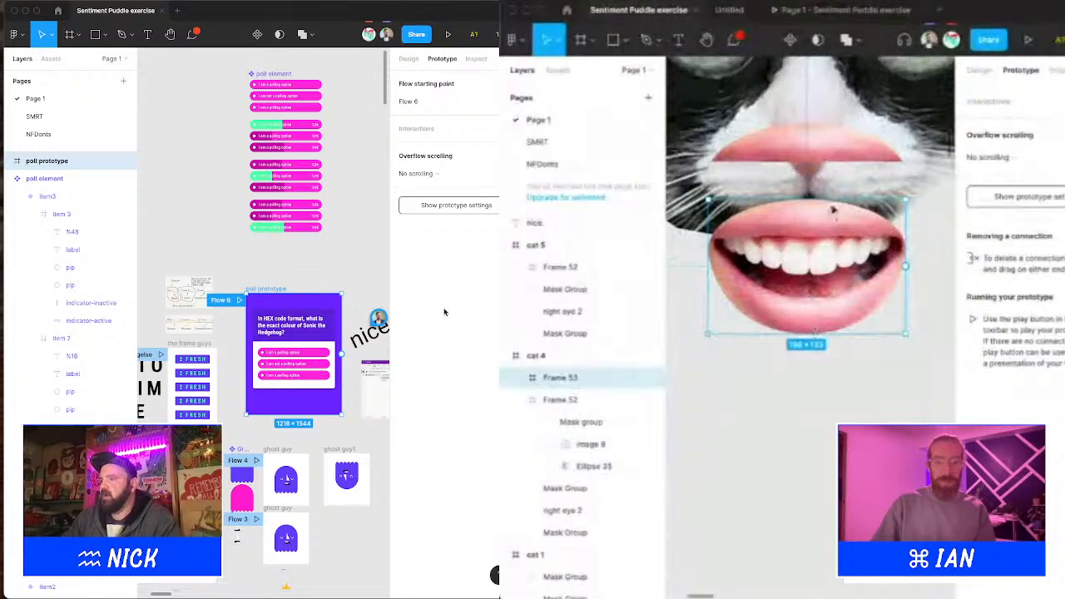
{"action": "left_click", "coordinate": [241, 300]}
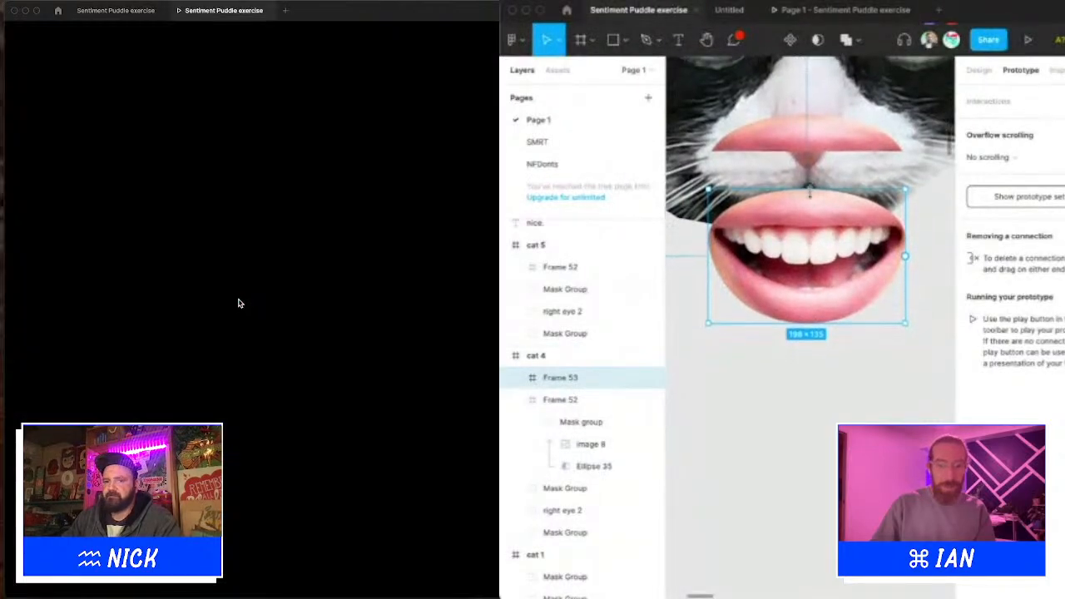
Step: Crop cat 4's duplicate mouth to the lower lip, about 198 × 60, and fit it directly beneath the upper lip
{"action": "left_click_drag", "start_coordinate": [807, 210], "coordinate": [811, 180]}
{"action": "key", "text": "z"}
{"action": "scroll", "coordinate": [811, 181], "scroll_direction": "up", "scroll_amount": 4}
{"action": "scroll", "coordinate": [811, 183], "scroll_direction": "down", "scroll_amount": 2}
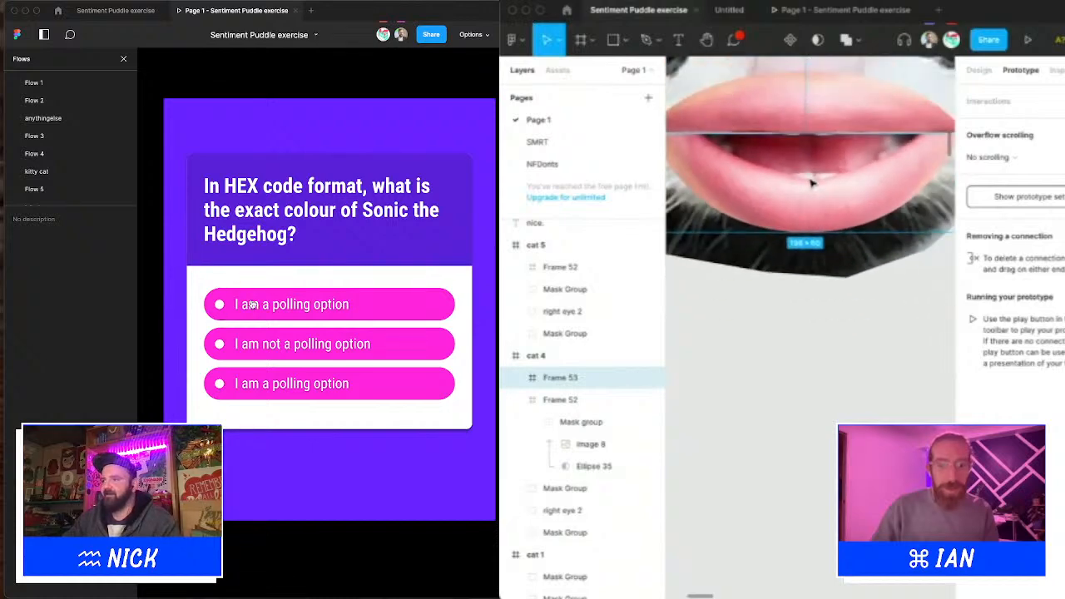
{"action": "scroll", "coordinate": [811, 182], "scroll_direction": "right", "scroll_amount": 3}
{"action": "scroll", "coordinate": [813, 183], "scroll_direction": "left", "scroll_amount": 3}
{"action": "scroll", "coordinate": [812, 183], "scroll_direction": "up", "scroll_amount": 1}
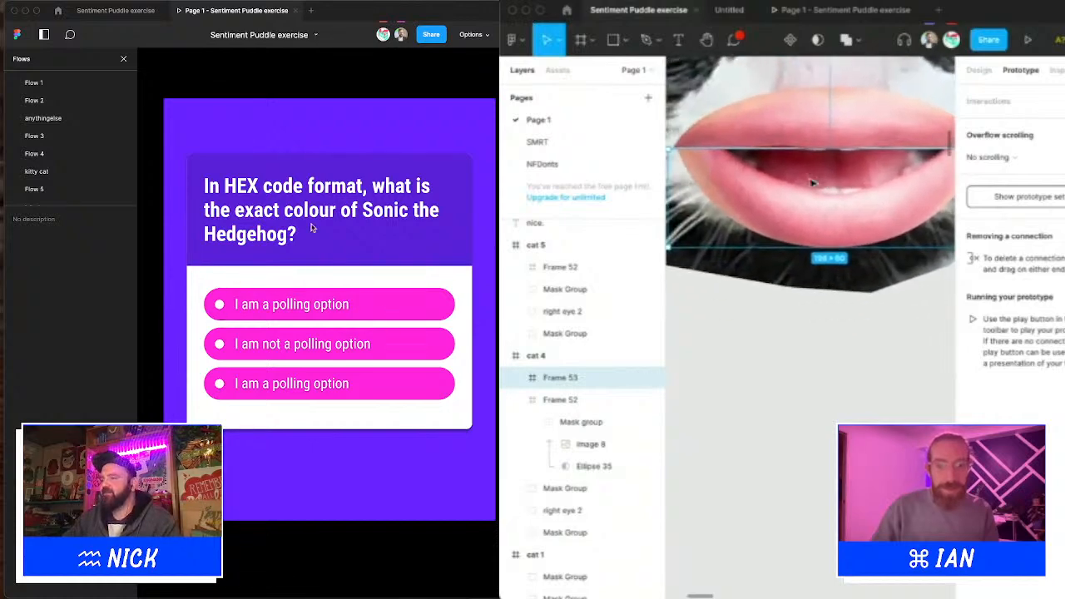
Step: Return from the poll prototype preview to the Sentiment Puddle exercise design file
{"action": "left_click", "coordinate": [150, 8]}
{"action": "scroll", "coordinate": [813, 192], "scroll_direction": "down", "scroll_amount": 3}
{"action": "left_click", "coordinate": [117, 19]}
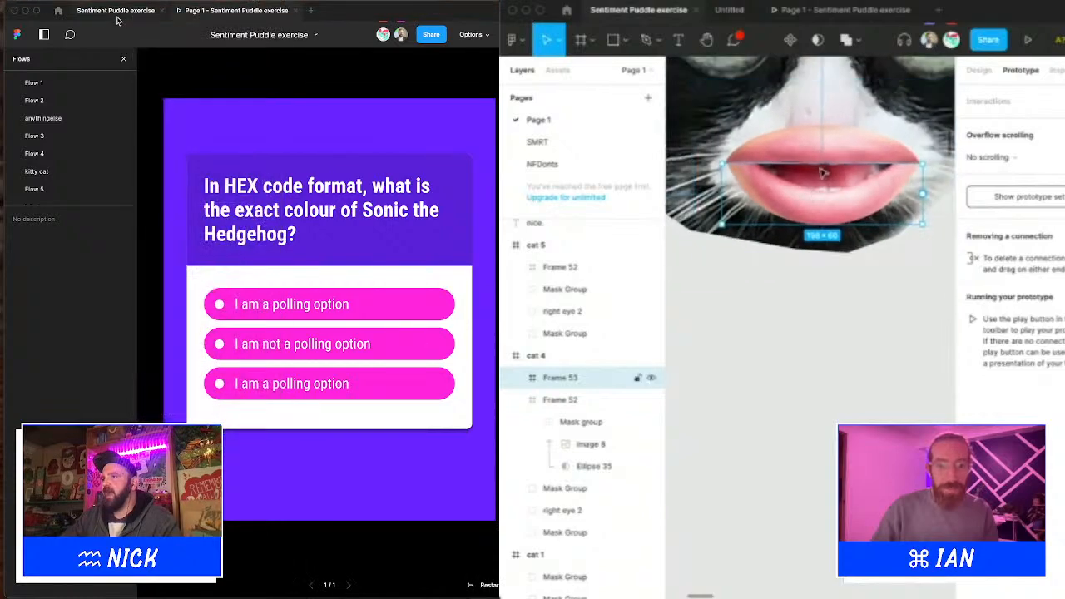
Step: Select both of cat 4's lip frames together, and move the cat 5 frame up so it sits level beside cat 4
{"action": "left_click", "coordinate": [117, 17]}
{"action": "left_click", "coordinate": [824, 150], "text": "shift"}
{"action": "left_click_drag", "start_coordinate": [827, 149], "coordinate": [849, 186]}
{"action": "key", "text": "z"}
{"action": "left_click_drag", "start_coordinate": [208, 58], "coordinate": [379, 266]}
{"action": "left_click_drag", "start_coordinate": [848, 186], "coordinate": [848, 185]}
{"action": "left_click_drag", "start_coordinate": [379, 266], "coordinate": [382, 270]}
{"action": "left_click_drag", "start_coordinate": [364, 228], "coordinate": [333, 217]}
{"action": "left_click_drag", "start_coordinate": [848, 185], "coordinate": [849, 197]}
{"action": "scroll", "coordinate": [865, 264], "scroll_direction": "down", "scroll_amount": 3}
{"action": "scroll", "coordinate": [865, 264], "scroll_direction": "down", "scroll_amount": 4}
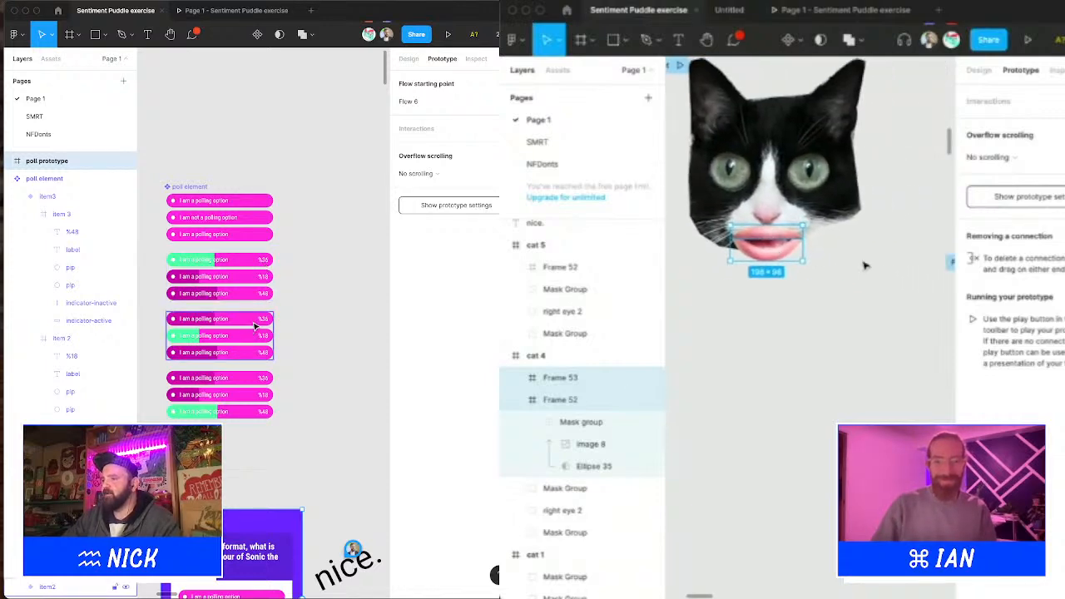
{"action": "scroll", "coordinate": [865, 265], "scroll_direction": "up", "scroll_amount": 4}
{"action": "scroll", "coordinate": [864, 263], "scroll_direction": "down", "scroll_amount": 3}
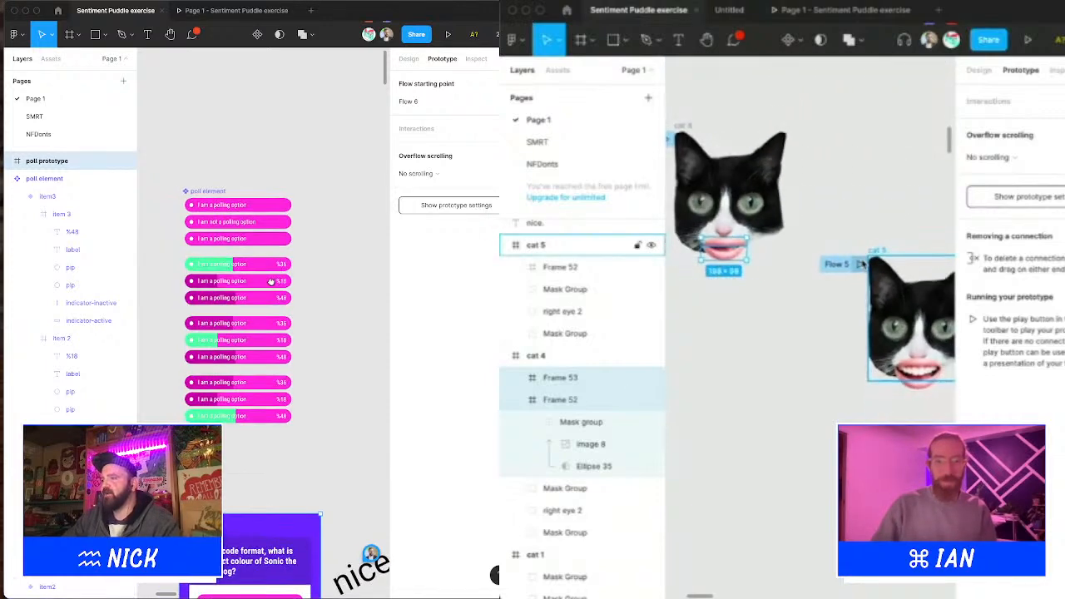
{"action": "left_click_drag", "start_coordinate": [879, 253], "coordinate": [884, 129]}
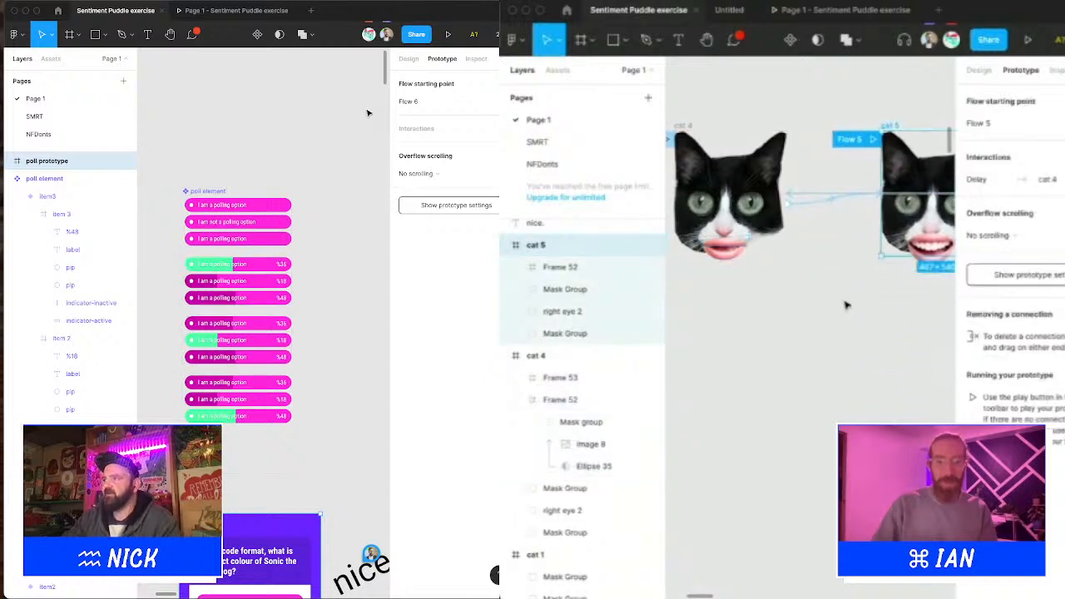
Step: Preview the poll prototype and toggle its first and second options between the results and Default variants
{"action": "left_click", "coordinate": [237, 203]}
{"action": "scroll", "coordinate": [844, 303], "scroll_direction": "right", "scroll_amount": 3}
{"action": "scroll", "coordinate": [840, 295], "scroll_direction": "right", "scroll_amount": 1}
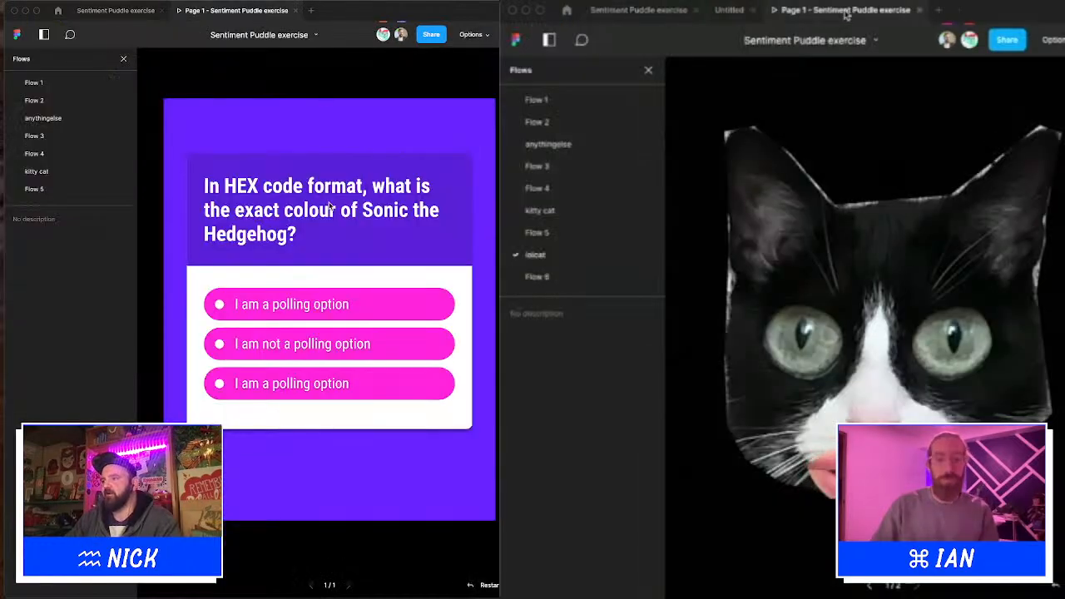
{"action": "left_click", "coordinate": [332, 304]}
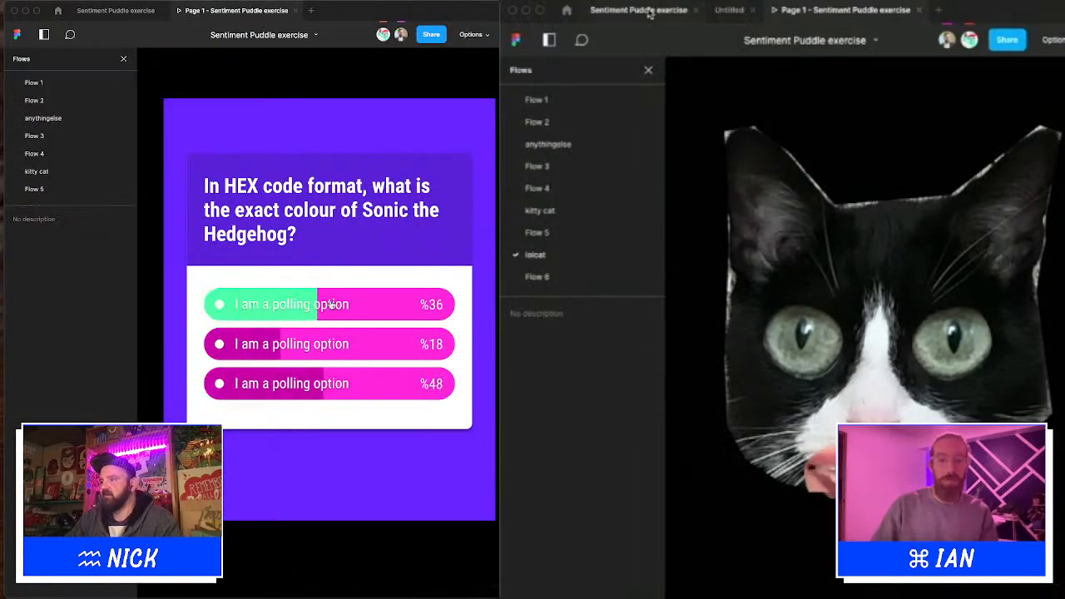
{"action": "left_click", "coordinate": [332, 304]}
{"action": "left_click", "coordinate": [649, 13]}
{"action": "left_click", "coordinate": [350, 341]}
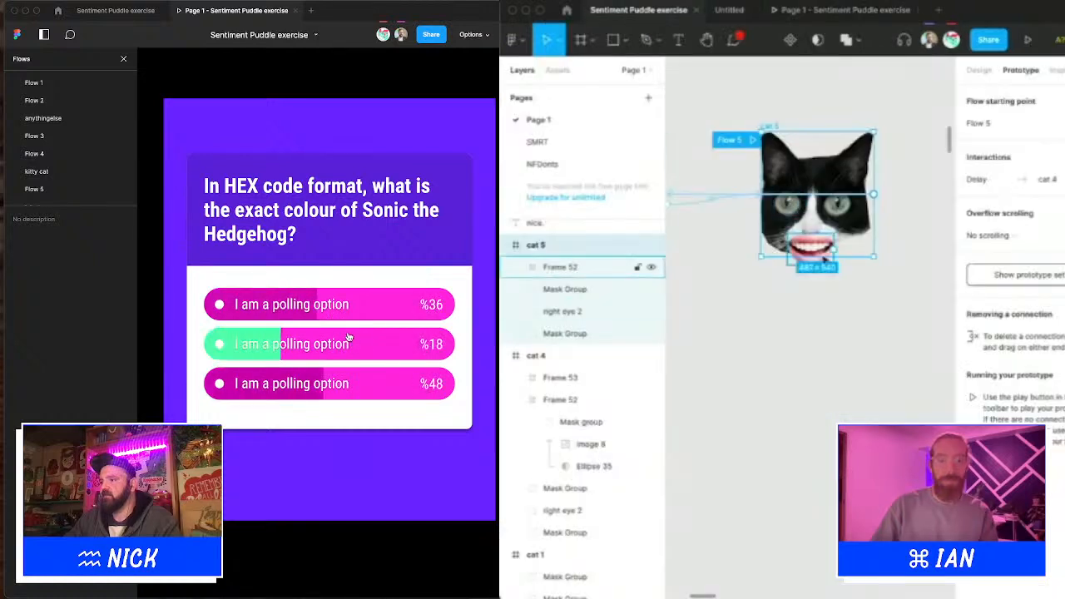
{"action": "left_click", "coordinate": [350, 340]}
{"action": "left_click", "coordinate": [351, 339]}
{"action": "left_click", "coordinate": [352, 339]}
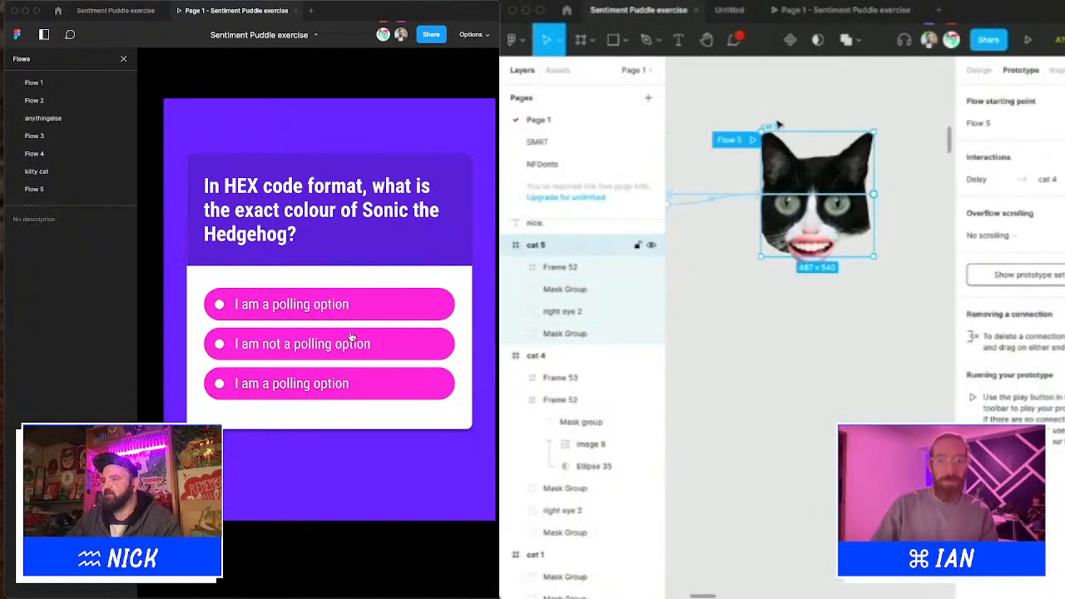
{"action": "left_click", "coordinate": [979, 71]}
{"action": "left_click", "coordinate": [348, 343]}
{"action": "left_click", "coordinate": [1021, 70]}
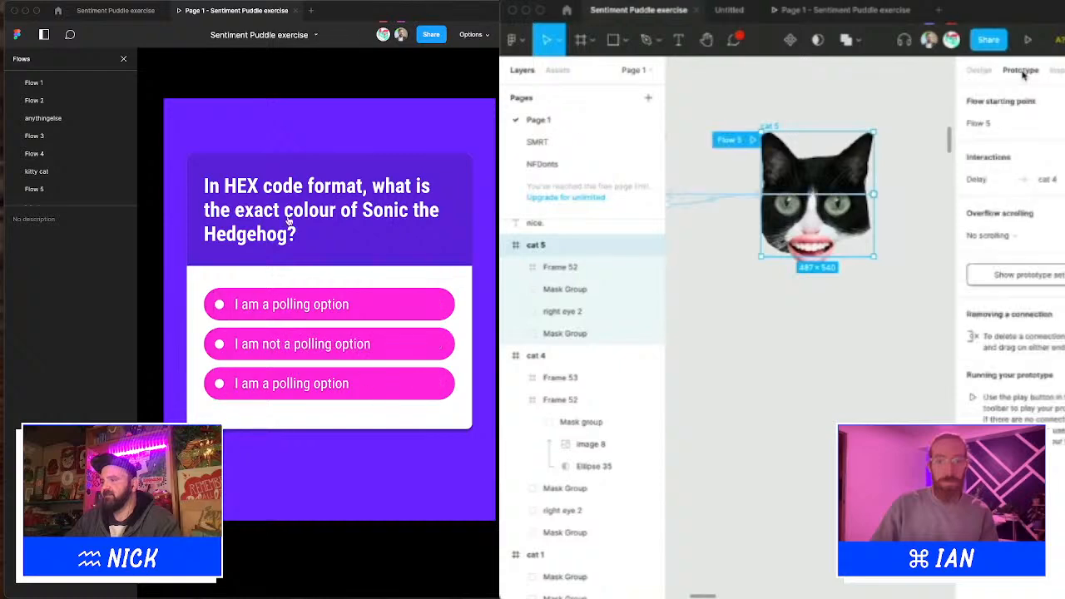
Step: Remove "not" from the second option label in the poll element's Default variant, and preview Flow 6 fitted to the screen
{"action": "left_click", "coordinate": [158, 13]}
{"action": "scroll", "coordinate": [914, 148], "scroll_direction": "down", "scroll_amount": 5}
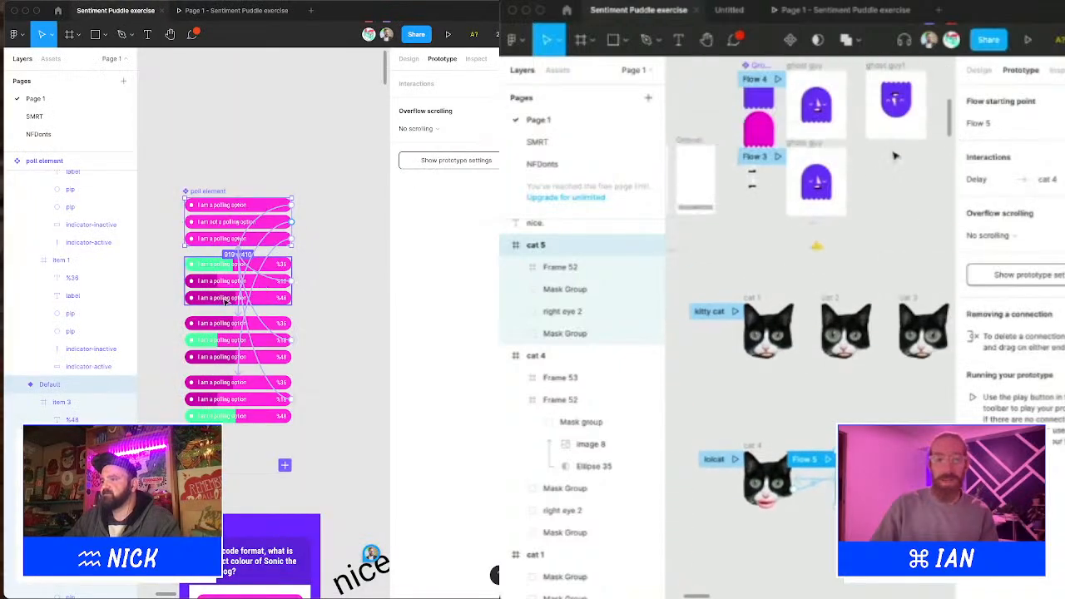
{"action": "scroll", "coordinate": [895, 156], "scroll_direction": "up", "scroll_amount": 5}
{"action": "left_click", "coordinate": [214, 225]}
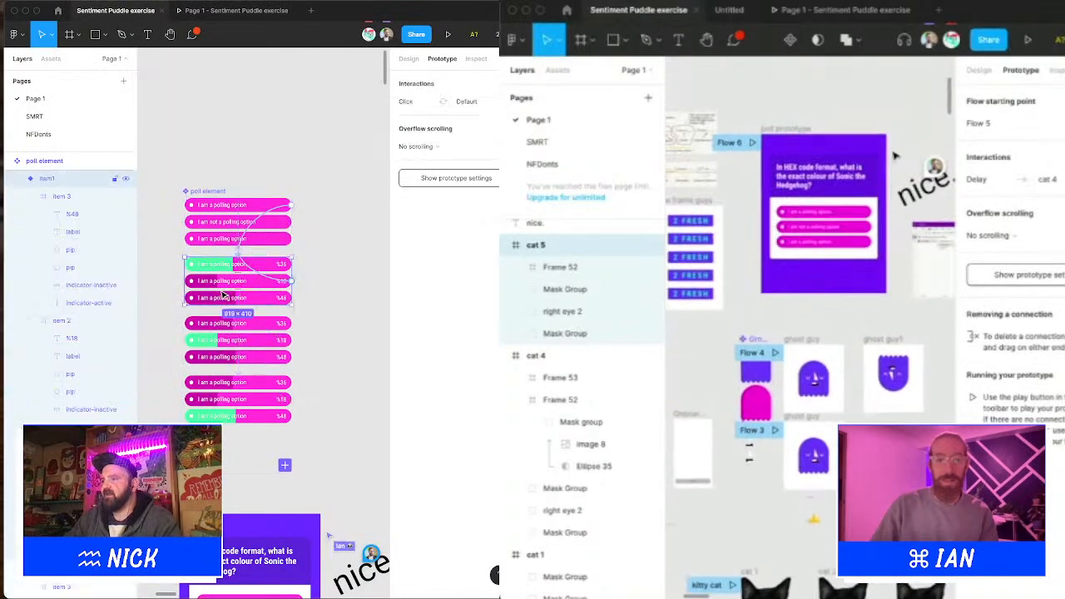
{"action": "left_click", "coordinate": [845, 10]}
{"action": "double_click", "coordinate": [213, 222]}
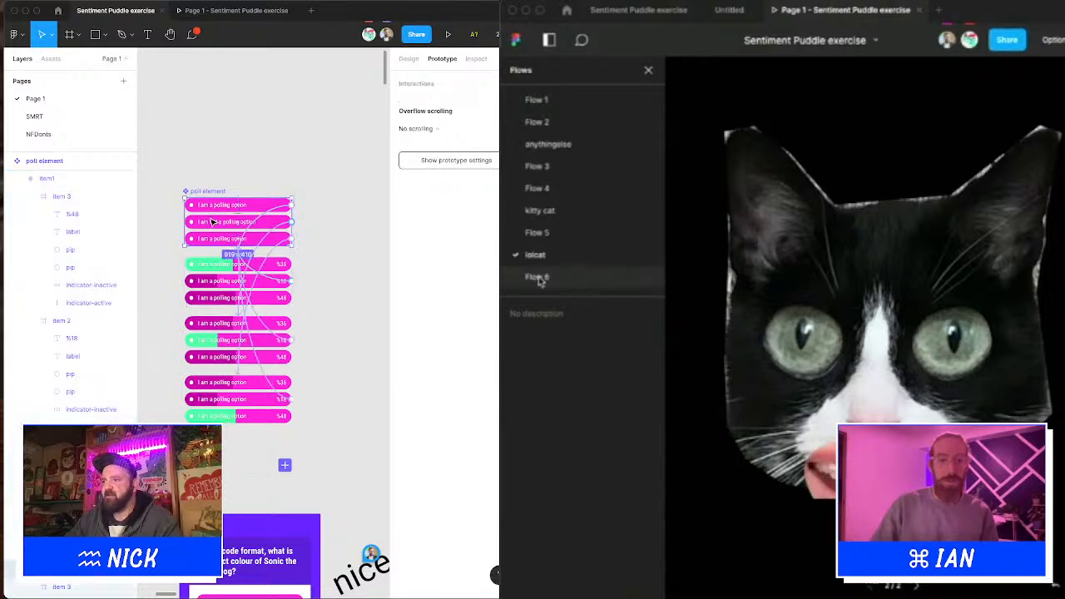
{"action": "left_click", "coordinate": [539, 278]}
{"action": "double_click", "coordinate": [217, 222]}
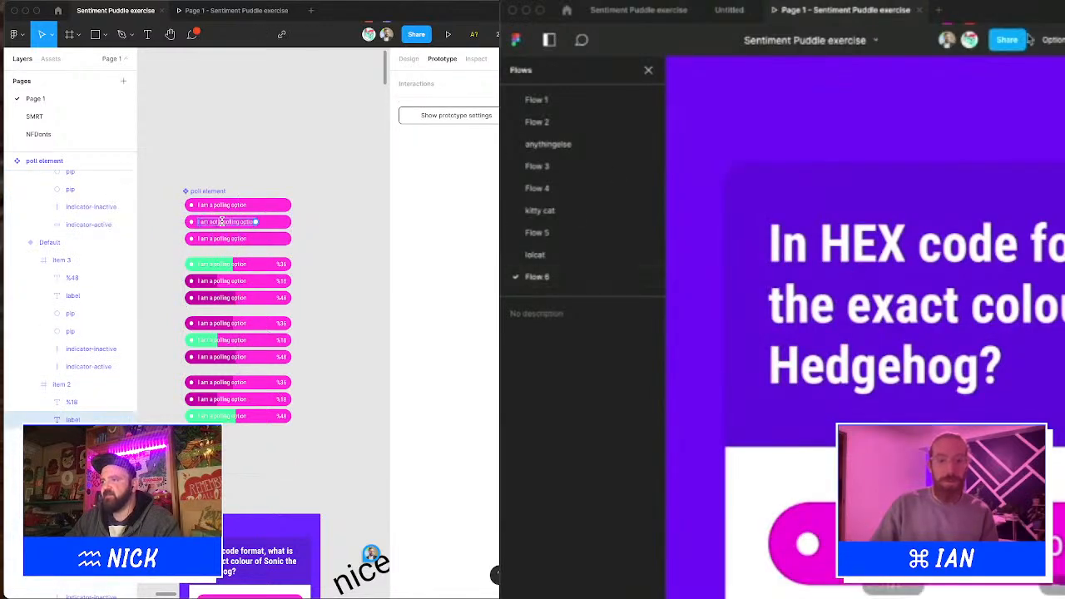
{"action": "left_click", "coordinate": [1053, 40]}
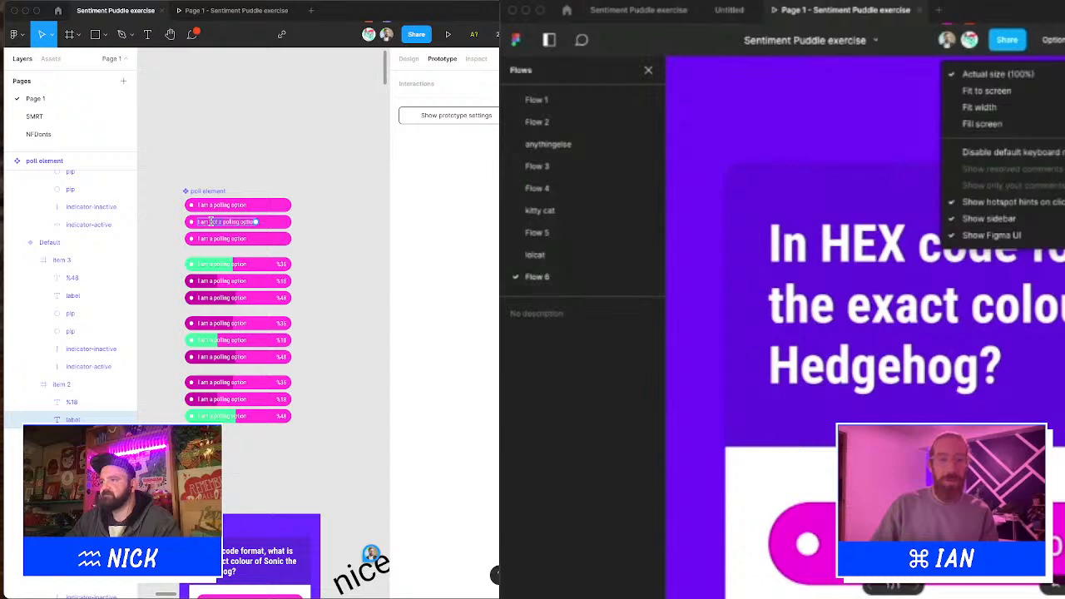
{"action": "left_click", "coordinate": [1032, 92]}
{"action": "left_click_drag", "start_coordinate": [268, 170], "coordinate": [300, 124]}
{"action": "left_click", "coordinate": [991, 186]}
{"action": "left_click", "coordinate": [300, 124]}
Step: Test the first and second poll options in the previews, checking Flow 5 between the Flow 6 tests
{"action": "left_click", "coordinate": [880, 309]}
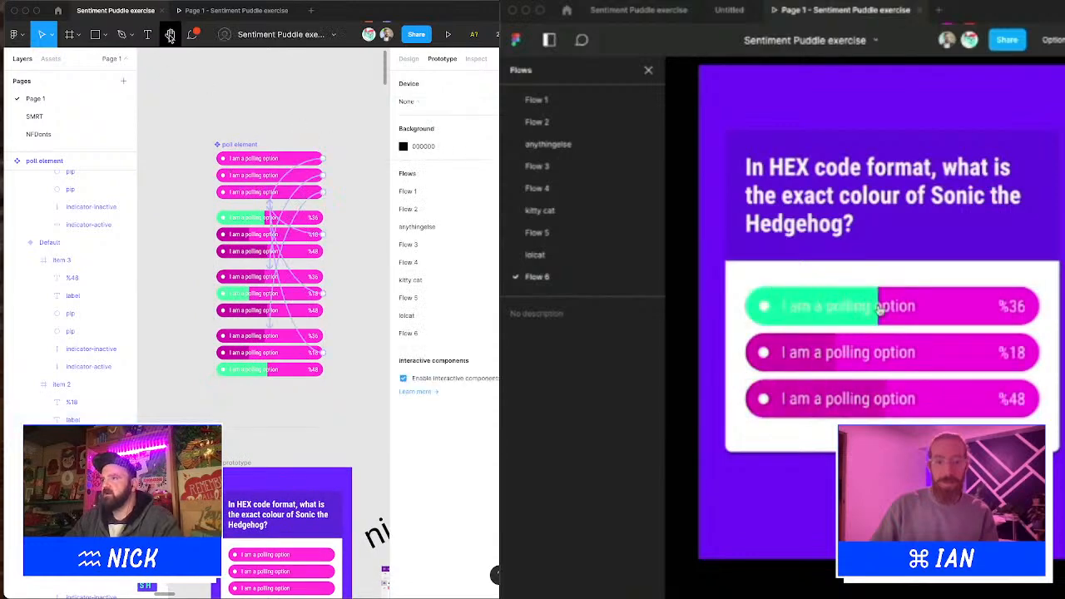
{"action": "left_click", "coordinate": [236, 10]}
{"action": "left_click", "coordinate": [313, 333]}
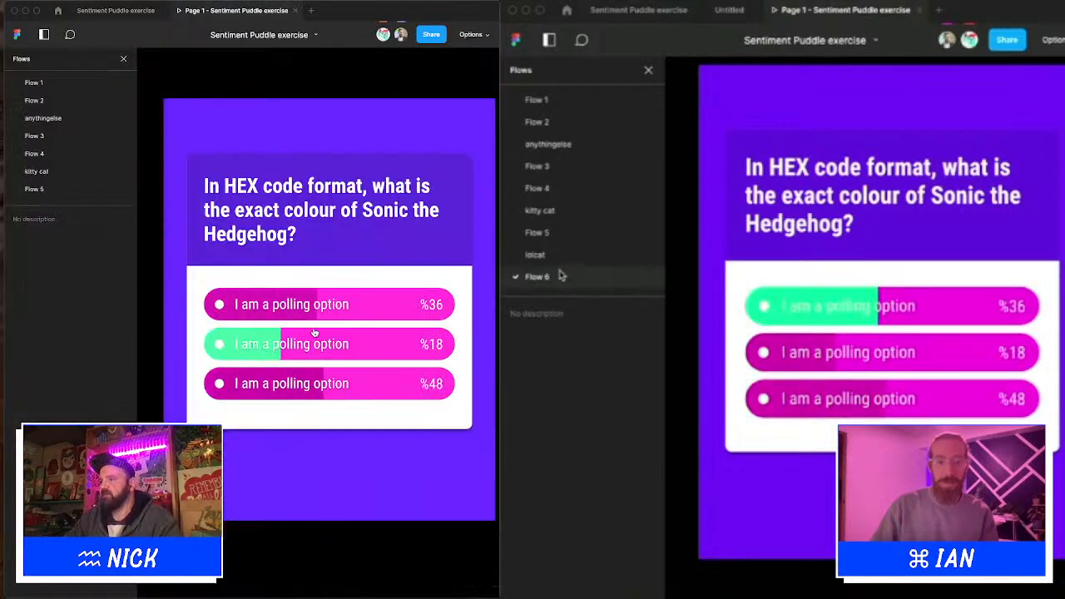
{"action": "left_click", "coordinate": [558, 232]}
{"action": "left_click", "coordinate": [116, 10]}
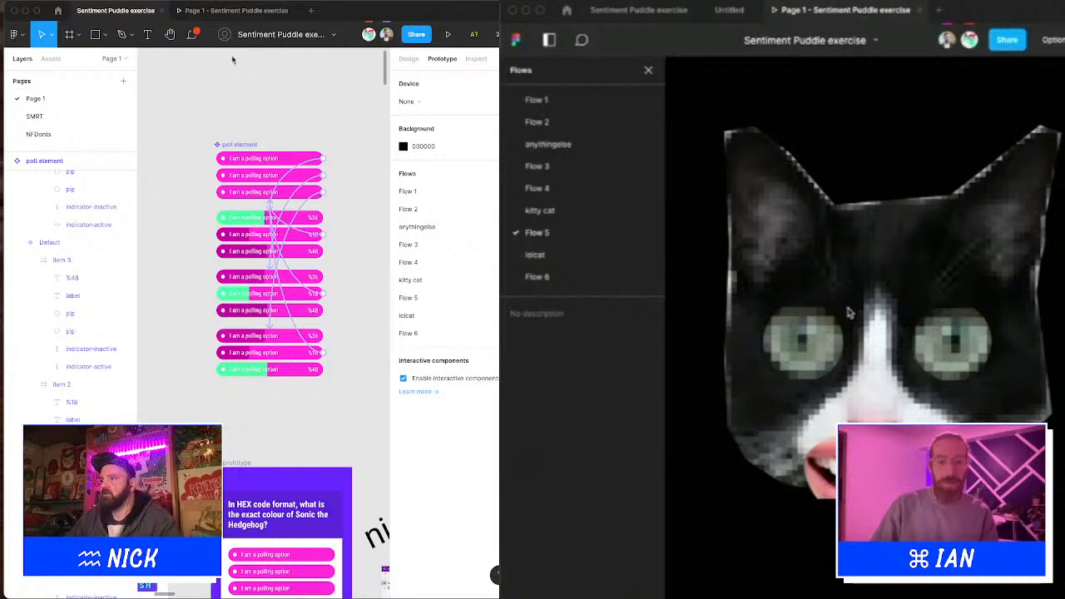
{"action": "left_click", "coordinate": [587, 276]}
{"action": "left_click", "coordinate": [868, 325]}
Step: Set the Smart animate duration of the second results variant's click interaction back to Default to 180 ms
{"action": "left_click", "coordinate": [305, 236]}
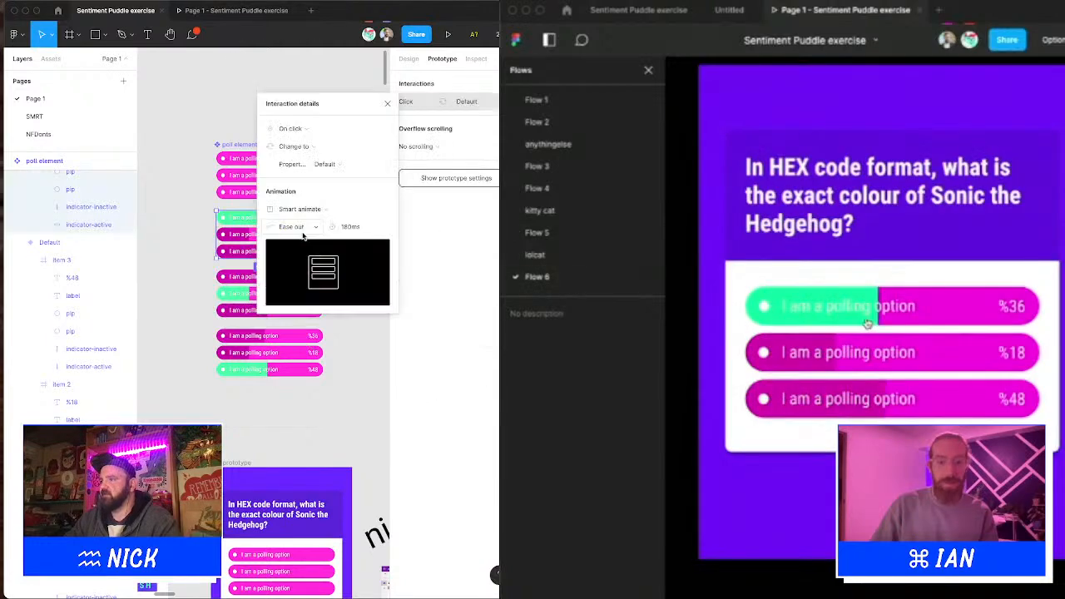
{"action": "left_click", "coordinate": [369, 339]}
{"action": "left_click", "coordinate": [913, 303]}
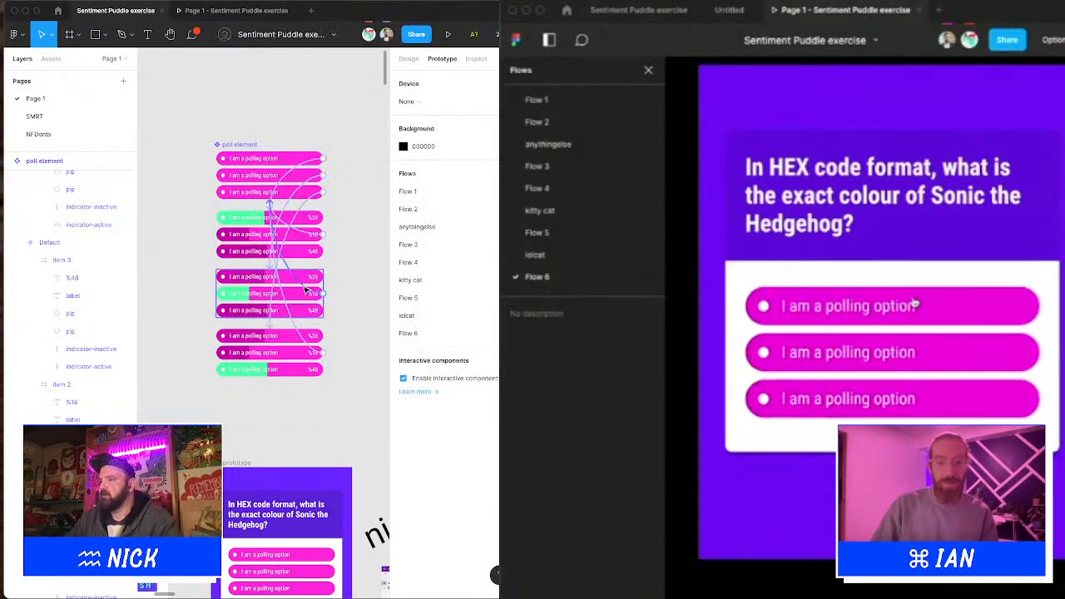
{"action": "left_click", "coordinate": [913, 304]}
{"action": "left_click", "coordinate": [308, 289]}
{"action": "left_click", "coordinate": [914, 303]}
{"action": "left_click", "coordinate": [316, 212]}
{"action": "left_click", "coordinate": [914, 303]}
{"action": "left_click", "coordinate": [319, 235]}
{"action": "left_click", "coordinate": [914, 303]}
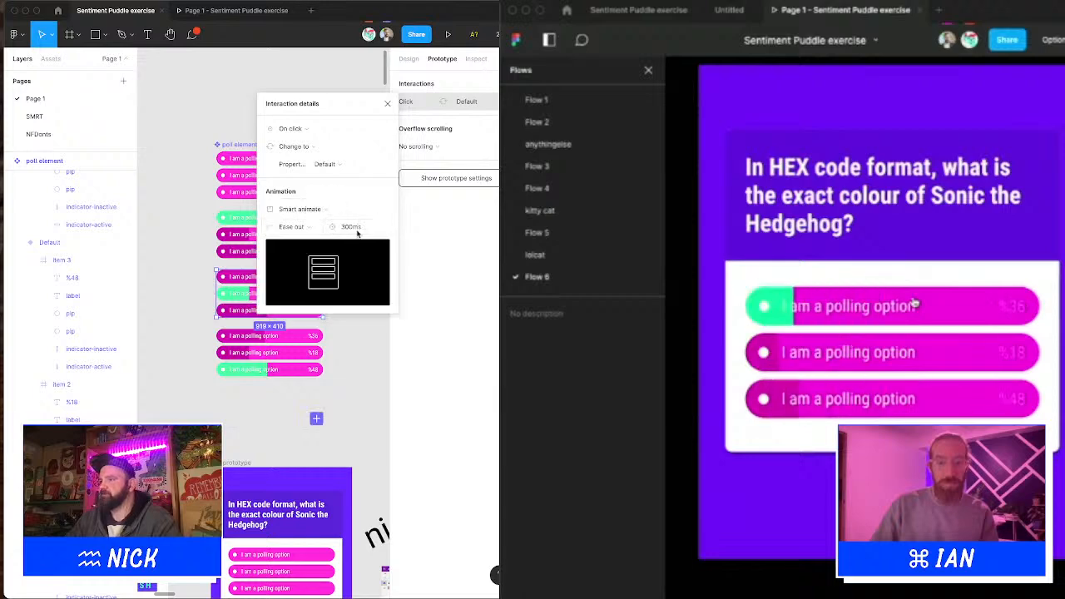
{"action": "type", "text": "180"}
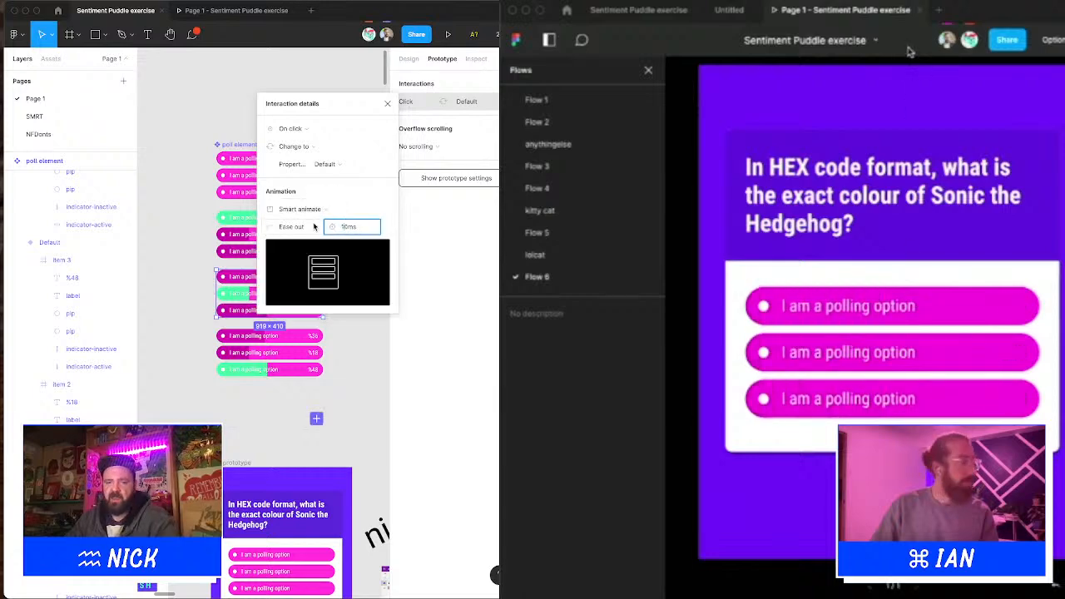
{"action": "key", "text": "Return"}
{"action": "left_click", "coordinate": [386, 103]}
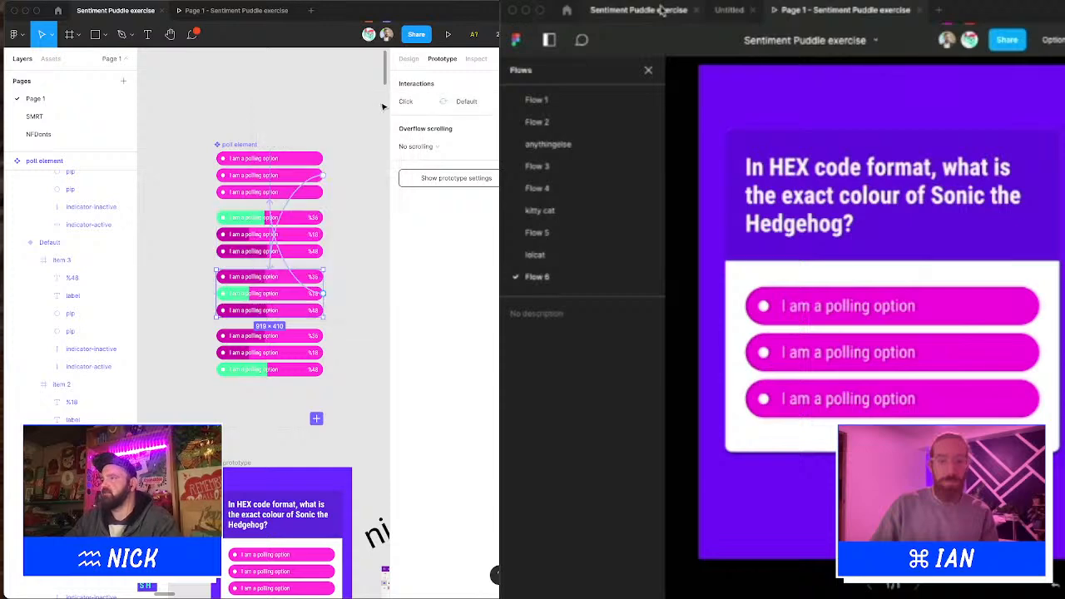
Step: Preview the updated poll prototype and test each of its three options in turn
{"action": "scroll", "coordinate": [348, 306], "scroll_direction": "down", "scroll_amount": 3}
{"action": "left_click", "coordinate": [210, 16]}
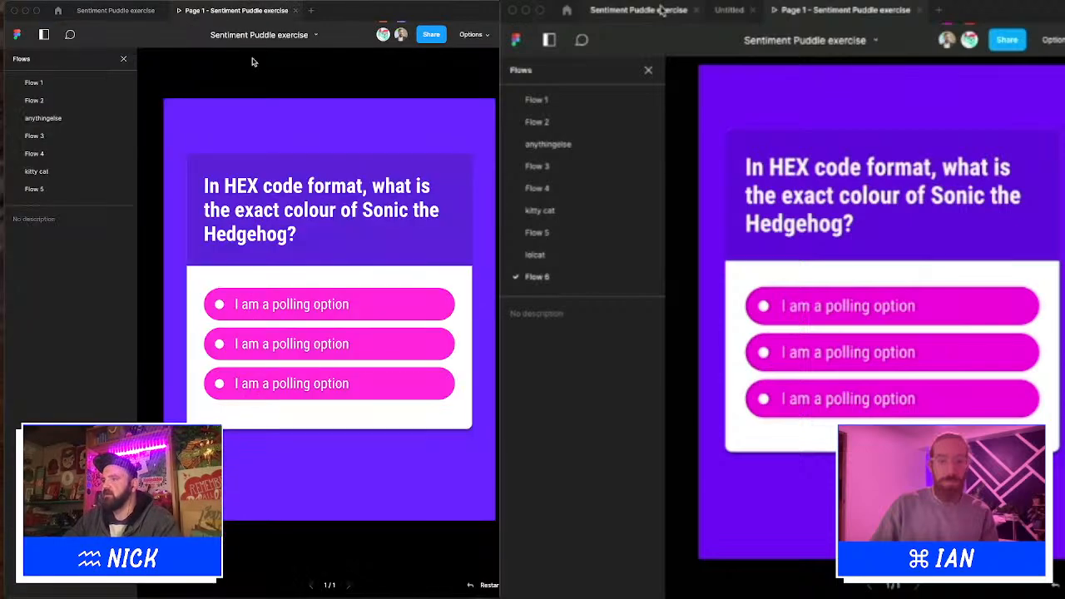
{"action": "left_click", "coordinate": [310, 305]}
{"action": "left_click", "coordinate": [308, 304]}
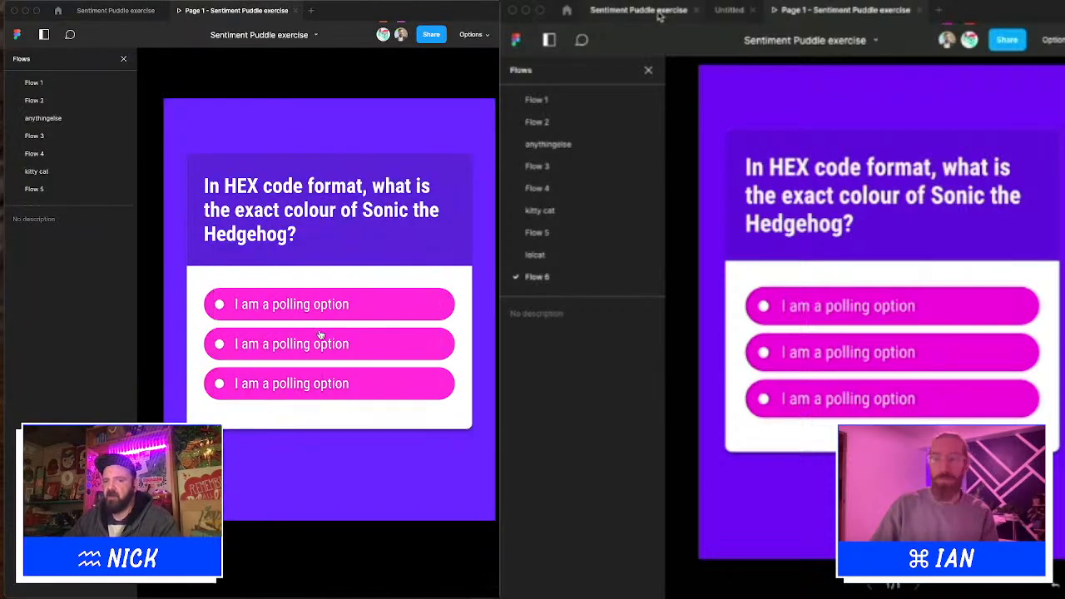
{"action": "left_click", "coordinate": [336, 341]}
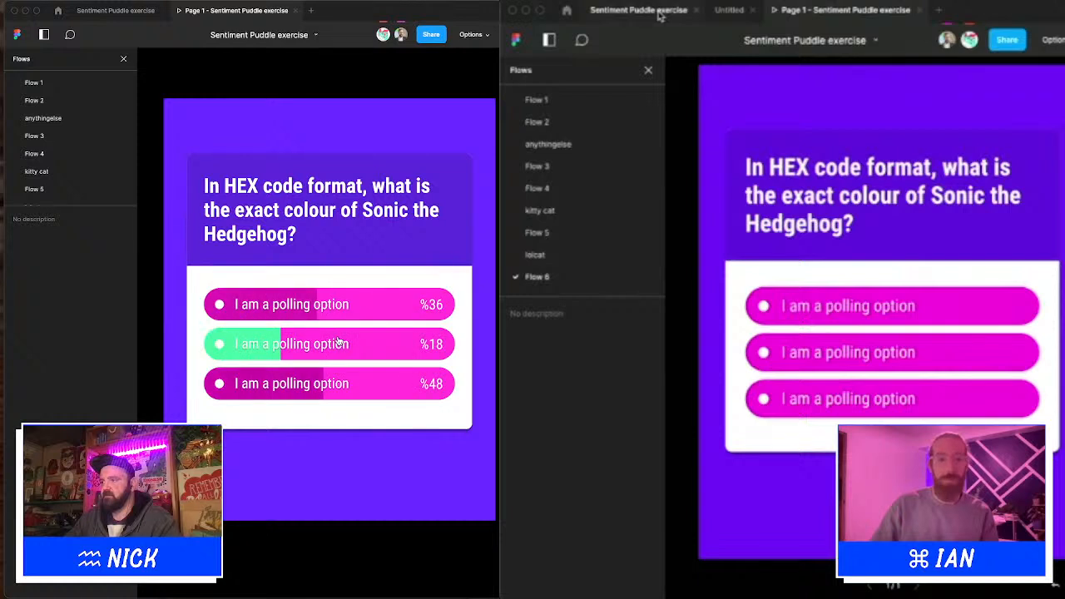
{"action": "left_click", "coordinate": [423, 376]}
{"action": "left_click", "coordinate": [839, 299]}
{"action": "left_click", "coordinate": [389, 391]}
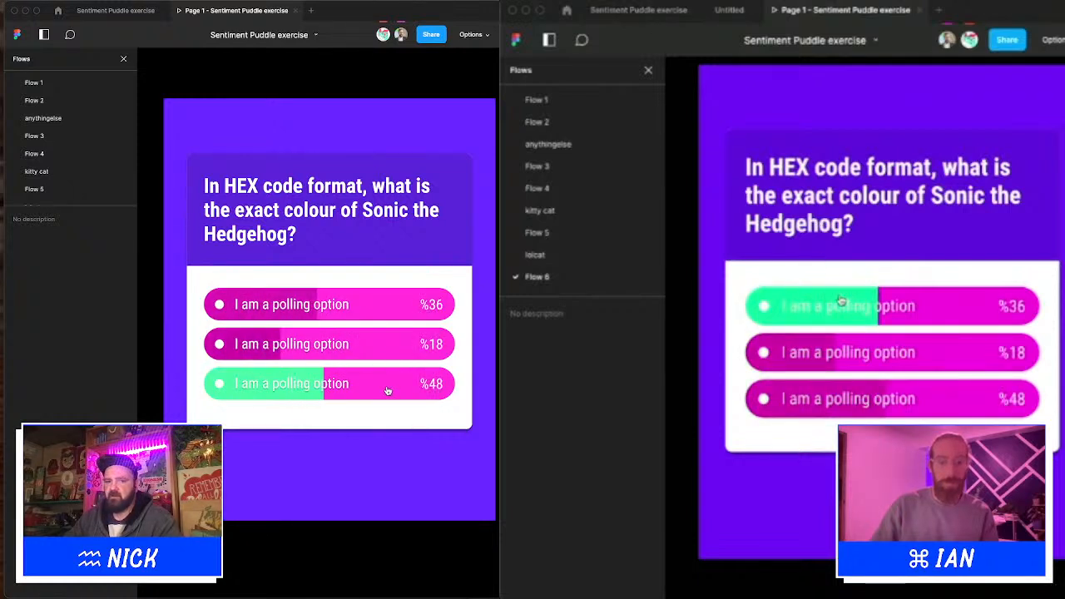
{"action": "left_click", "coordinate": [841, 301]}
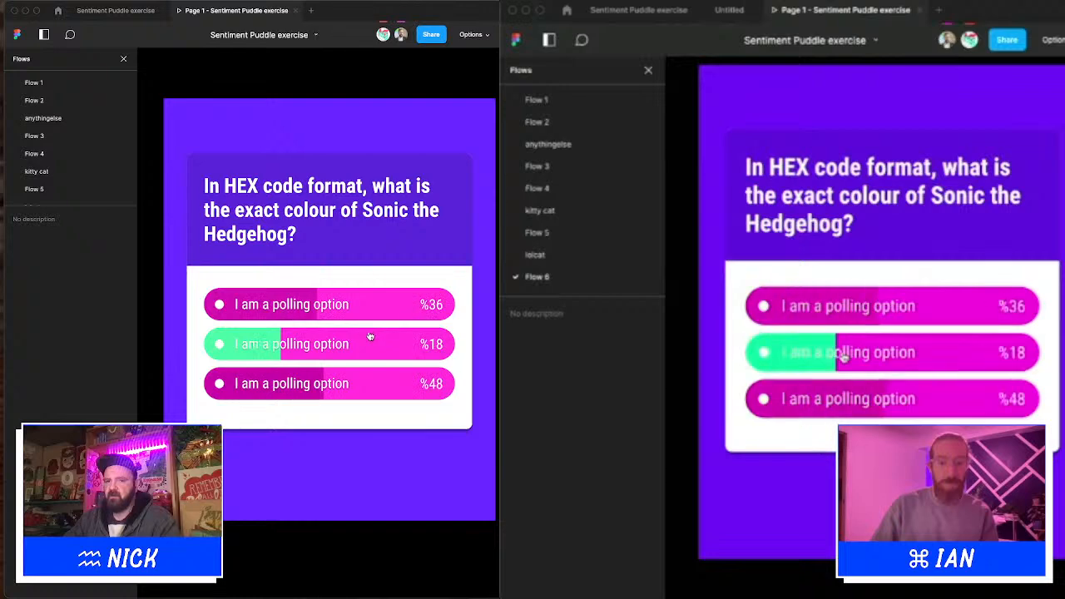
Step: Toggle the first and second poll options repeatedly to check the transitions, and bring the lolcat frames into view in the design file
{"action": "left_click", "coordinate": [361, 307]}
{"action": "left_click", "coordinate": [632, 13]}
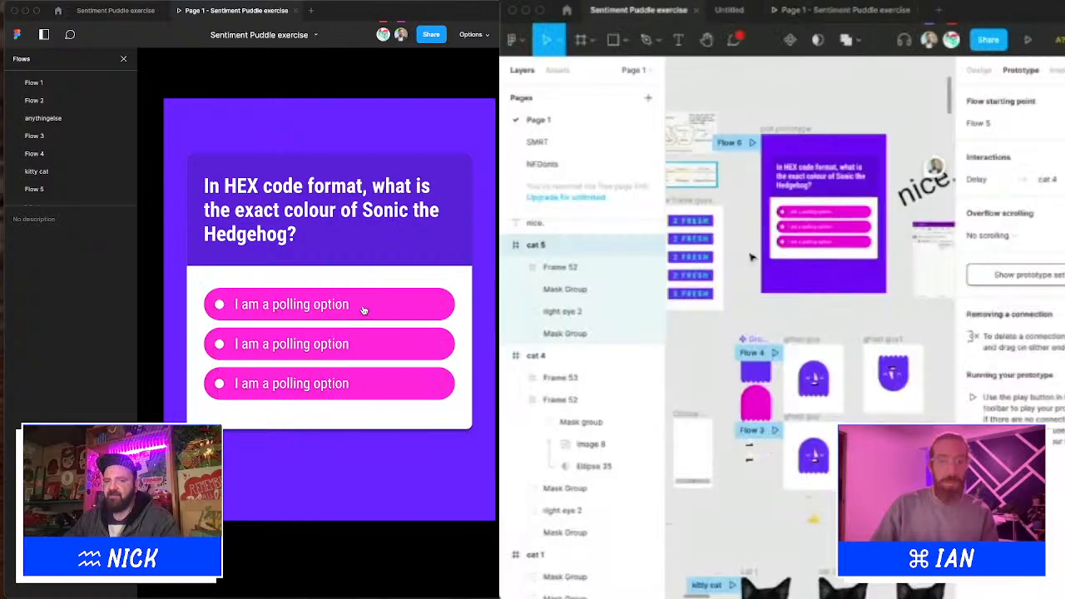
{"action": "left_click", "coordinate": [362, 310]}
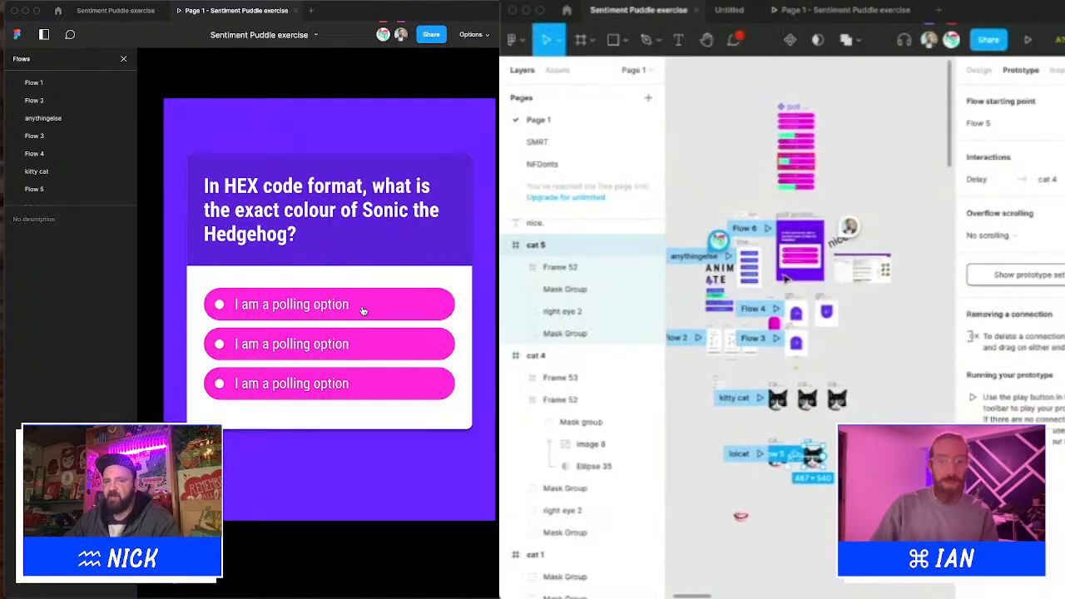
{"action": "left_click", "coordinate": [363, 309]}
{"action": "scroll", "coordinate": [785, 279], "scroll_direction": "down", "scroll_amount": 5}
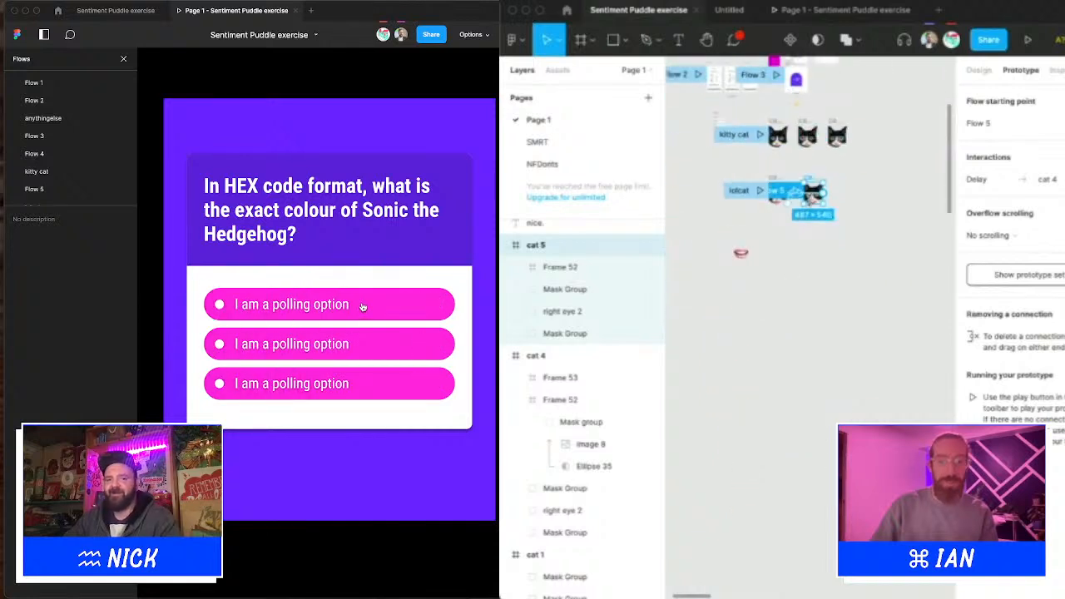
{"action": "left_click", "coordinate": [362, 309]}
{"action": "left_click", "coordinate": [331, 344]}
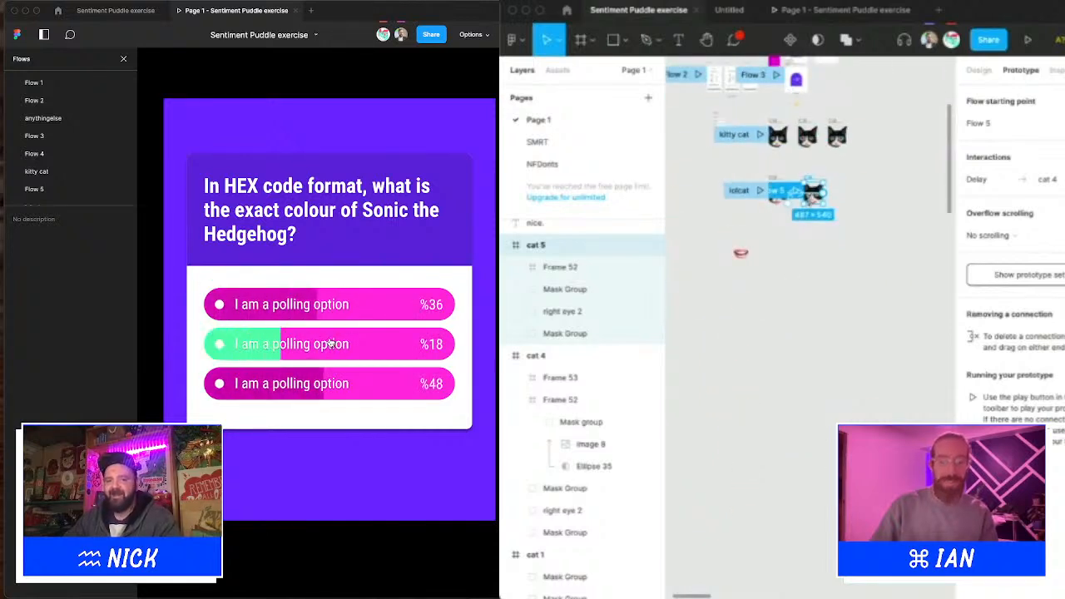
{"action": "left_click", "coordinate": [331, 343]}
Step: Extend the cat 4 frame downward to about 487 × 579 so it contains the whole mouth, and open the prototype preview
{"action": "scroll", "coordinate": [797, 183], "scroll_direction": "up", "scroll_amount": 5}
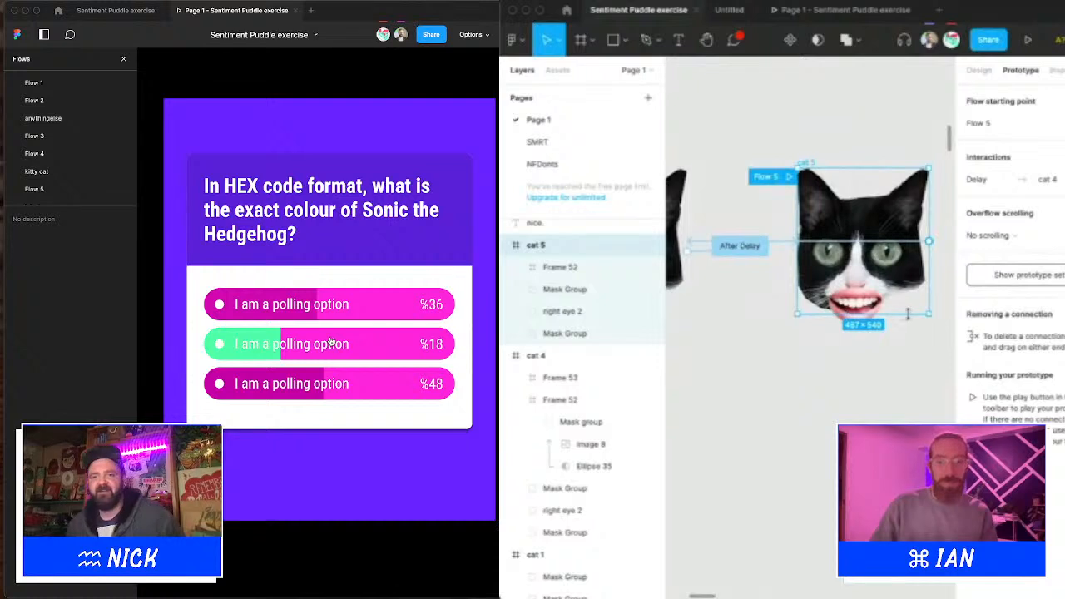
{"action": "scroll", "coordinate": [908, 316], "scroll_direction": "left", "scroll_amount": 2}
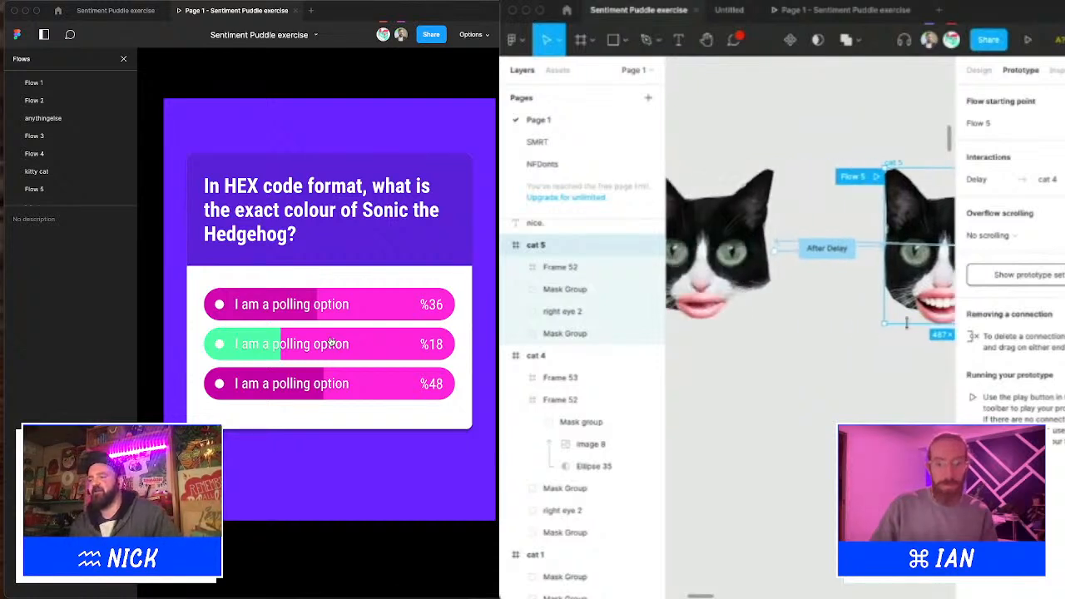
{"action": "scroll", "coordinate": [907, 324], "scroll_direction": "left", "scroll_amount": 1}
{"action": "left_click", "coordinate": [726, 301]}
{"action": "left_click", "coordinate": [772, 298]}
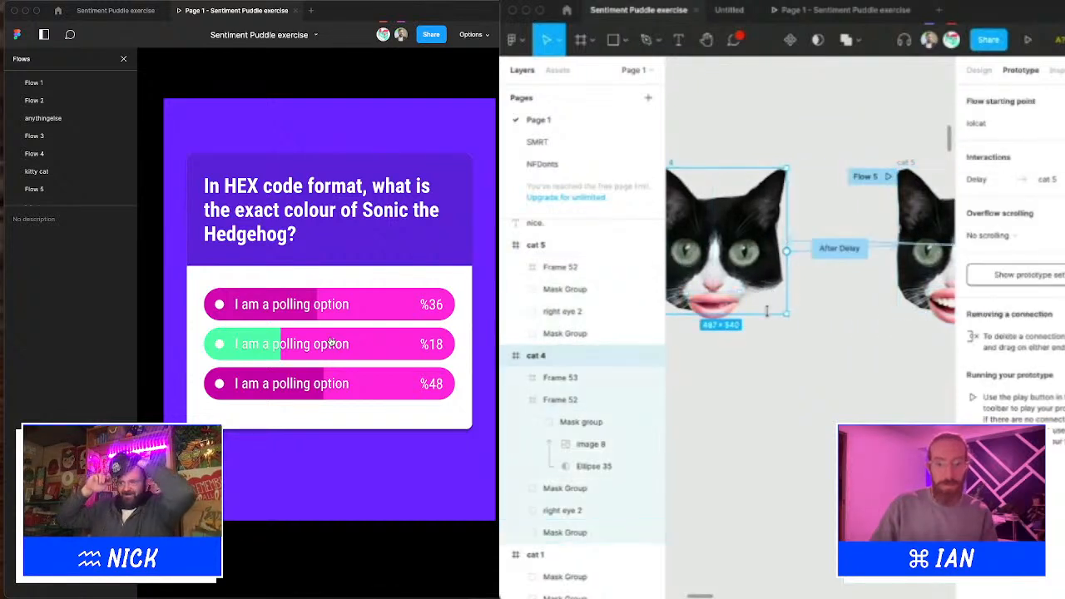
{"action": "left_click_drag", "start_coordinate": [766, 314], "coordinate": [765, 325]}
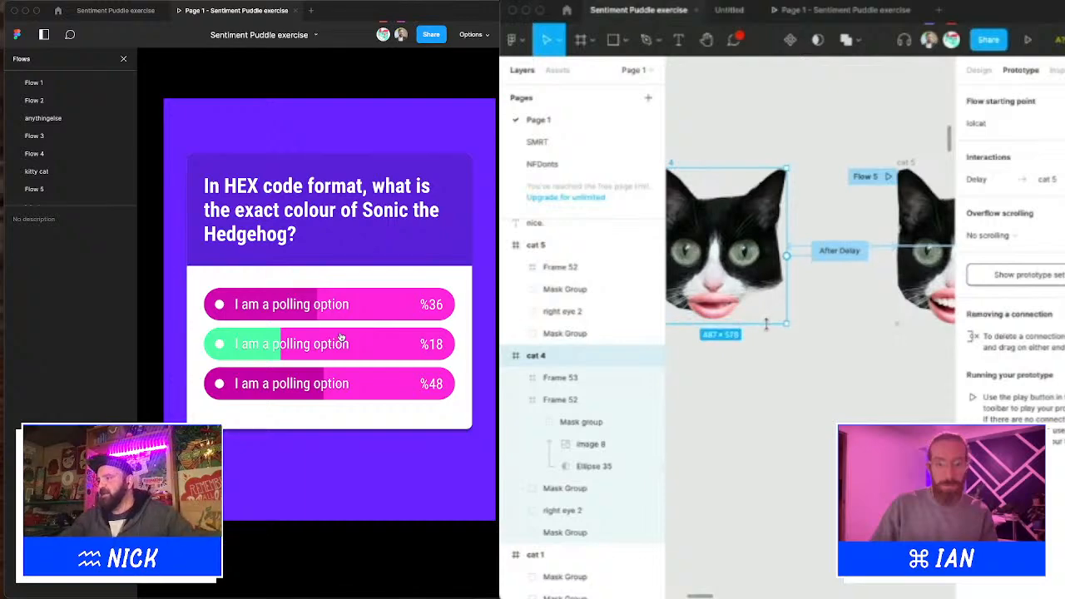
{"action": "left_click", "coordinate": [857, 10]}
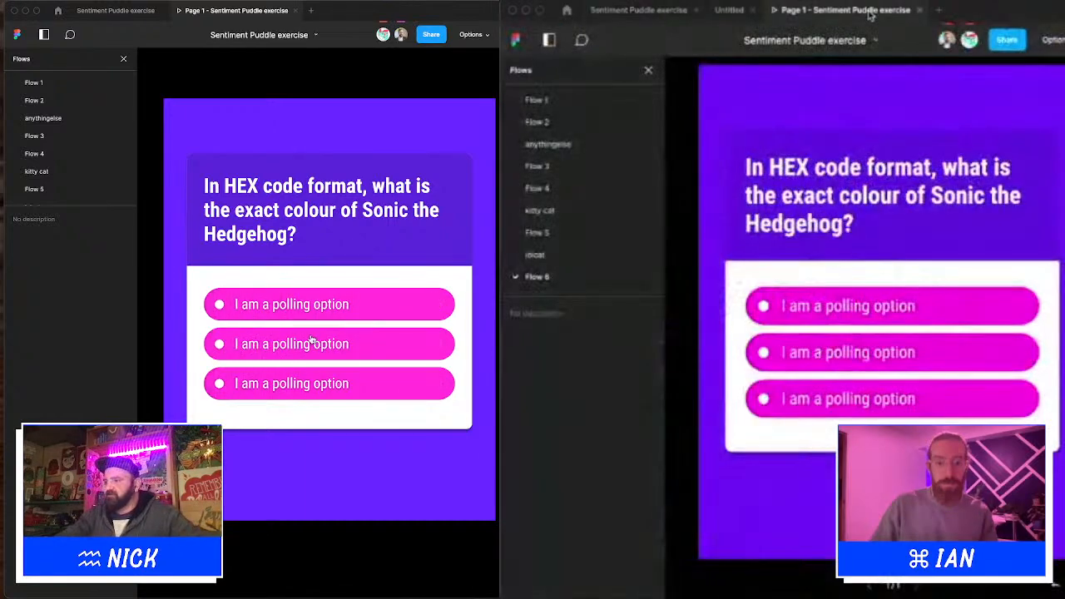
Step: Play the lolcat flow in the preview and compare it with the cat 4 frame in the design file
{"action": "left_click", "coordinate": [535, 254]}
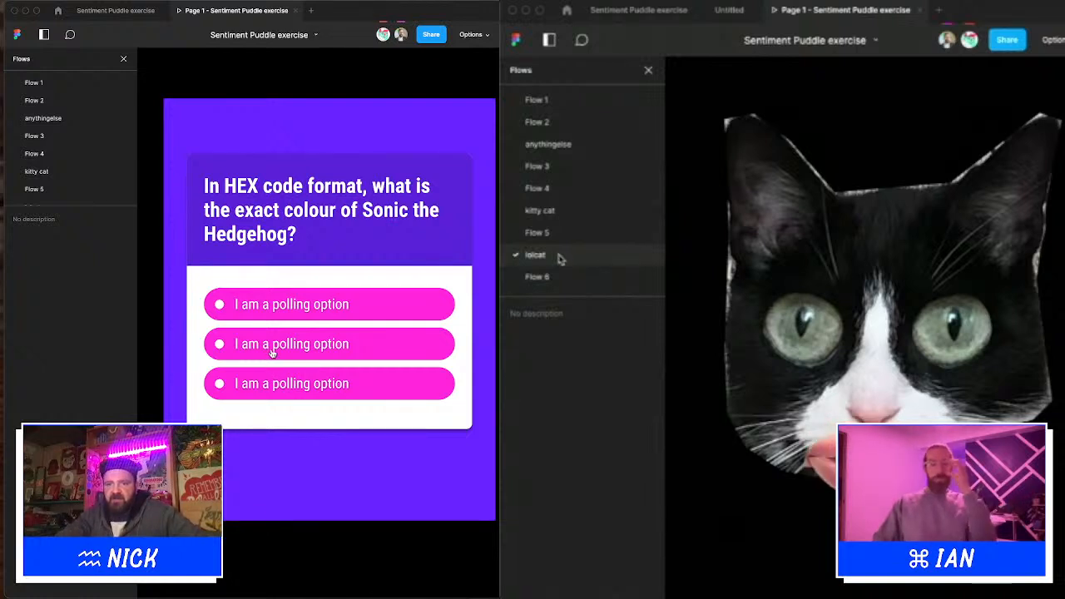
{"action": "left_click", "coordinate": [639, 10]}
{"action": "left_click", "coordinate": [820, 10]}
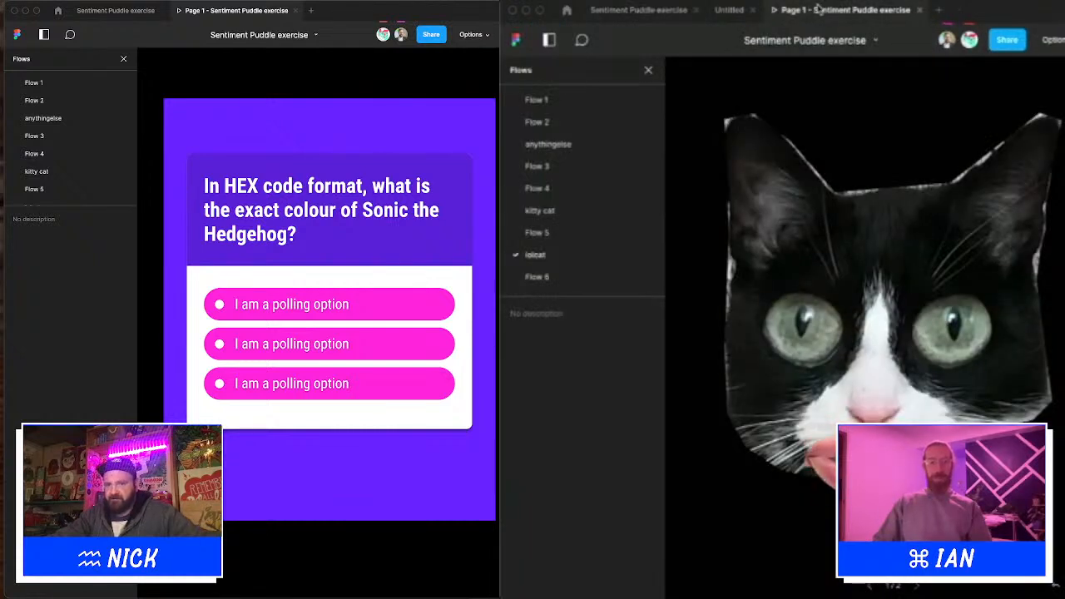
{"action": "left_click", "coordinate": [638, 10]}
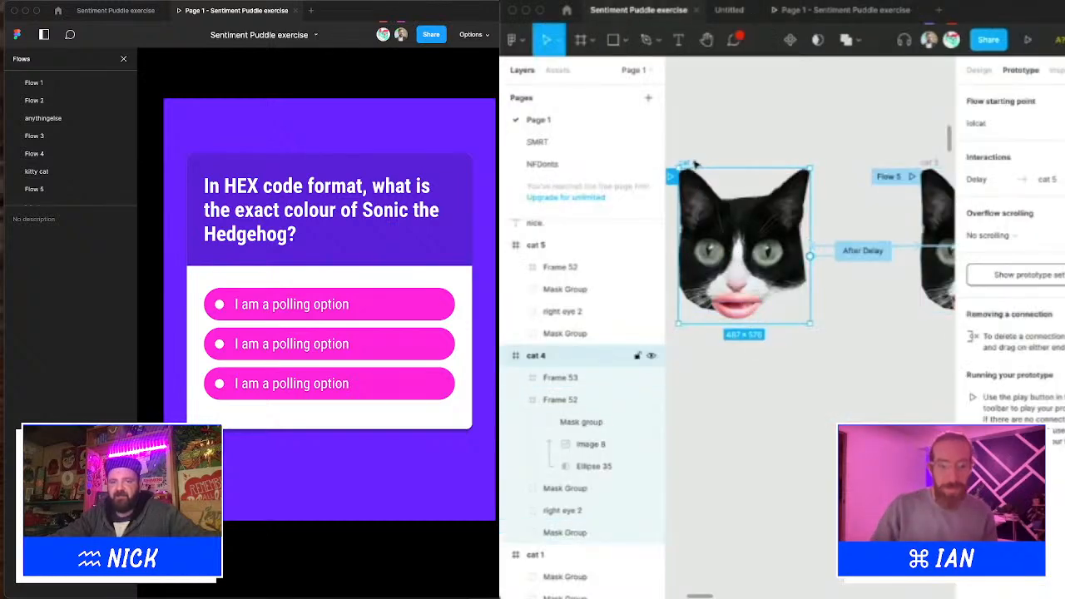
{"action": "left_click", "coordinate": [829, 12]}
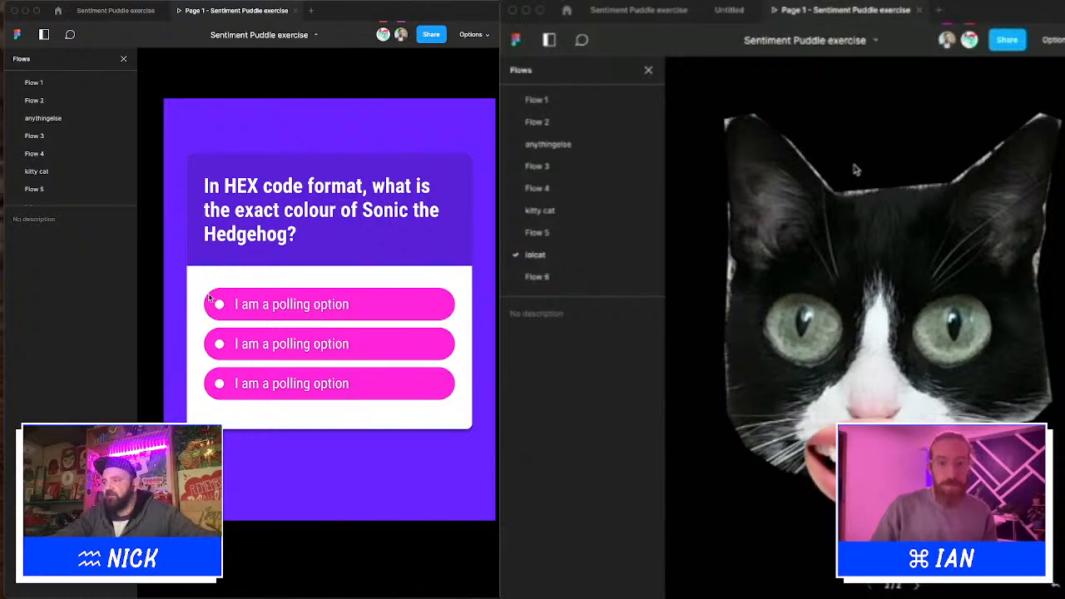
{"action": "left_click", "coordinate": [1059, 45]}
{"action": "left_click", "coordinate": [1031, 104]}
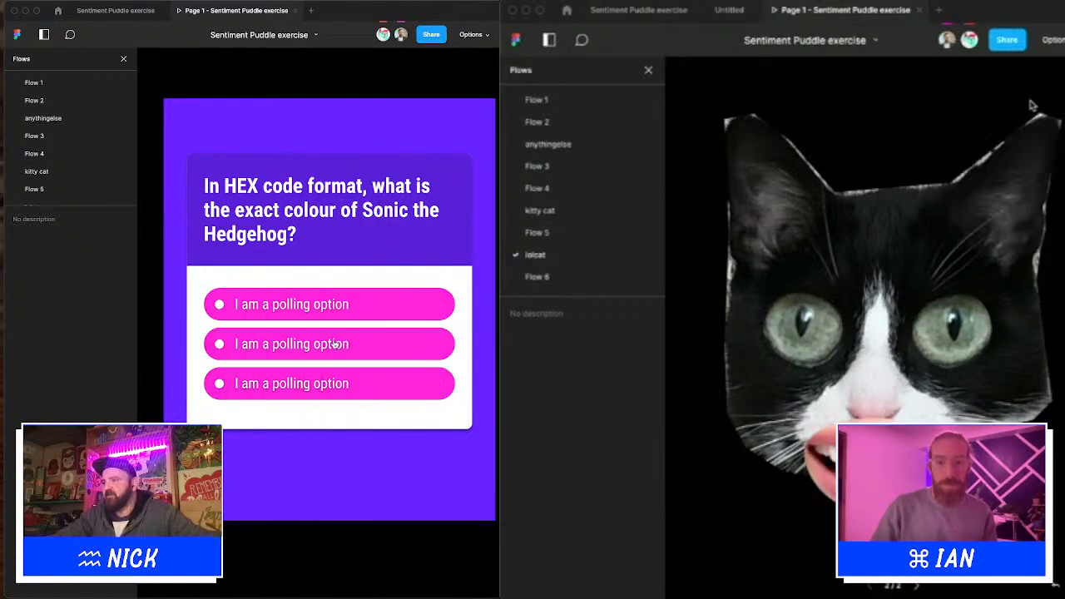
Step: Toggle the third and second poll options in the prototype preview to check their result animations
{"action": "left_click", "coordinate": [332, 383]}
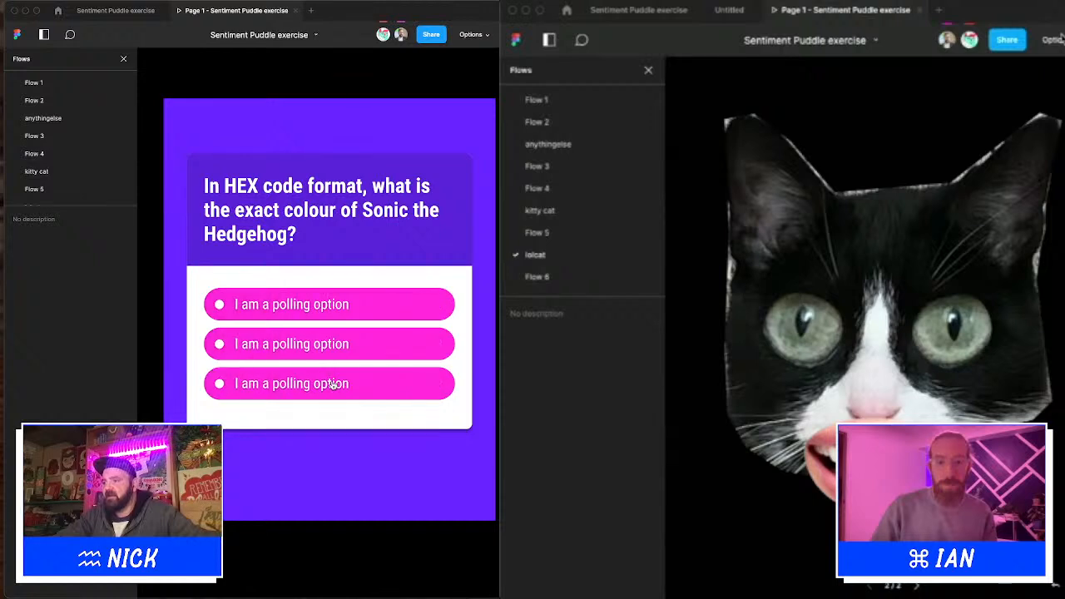
{"action": "left_click", "coordinate": [305, 358]}
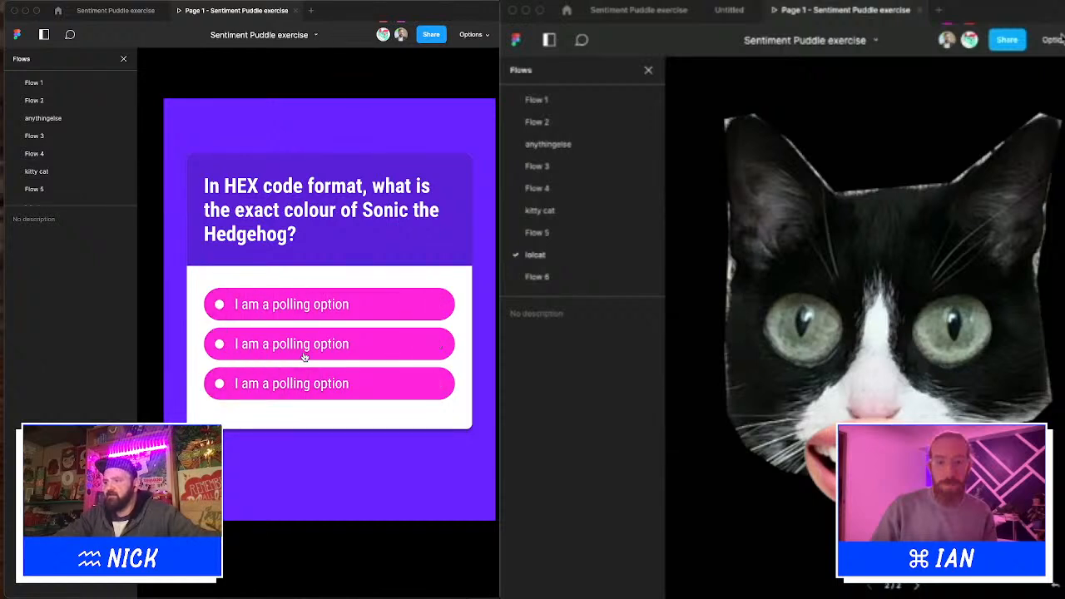
{"action": "left_click", "coordinate": [305, 357]}
{"action": "left_click", "coordinate": [1054, 41]}
{"action": "left_click", "coordinate": [1030, 84]}
{"action": "left_click", "coordinate": [304, 353]}
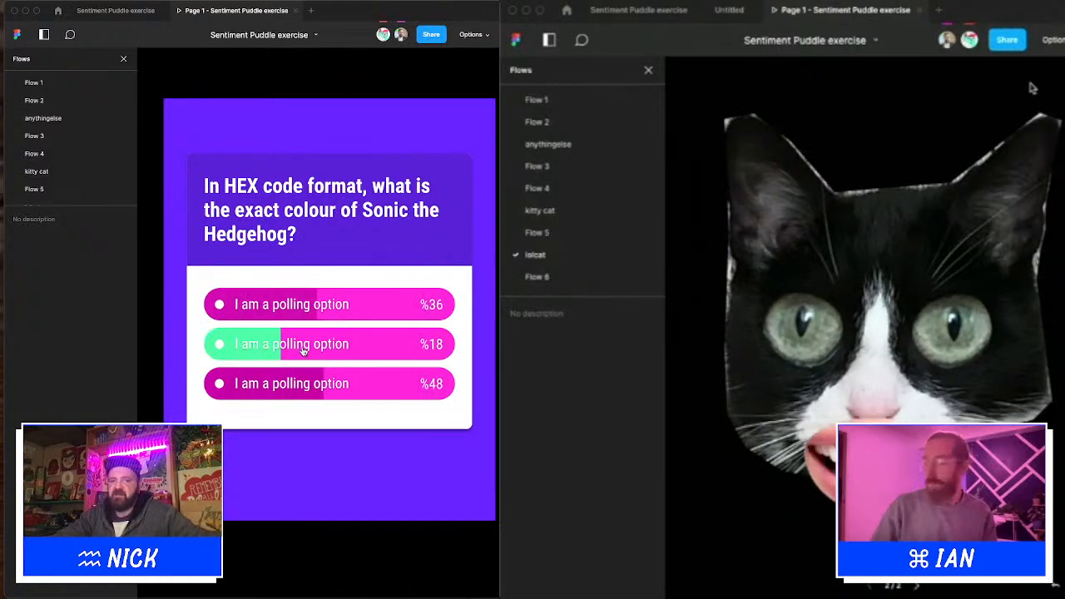
Step: Bring the poll element variants into view in the design file and keep toggling all three poll options in the preview
{"action": "left_click", "coordinate": [638, 10]}
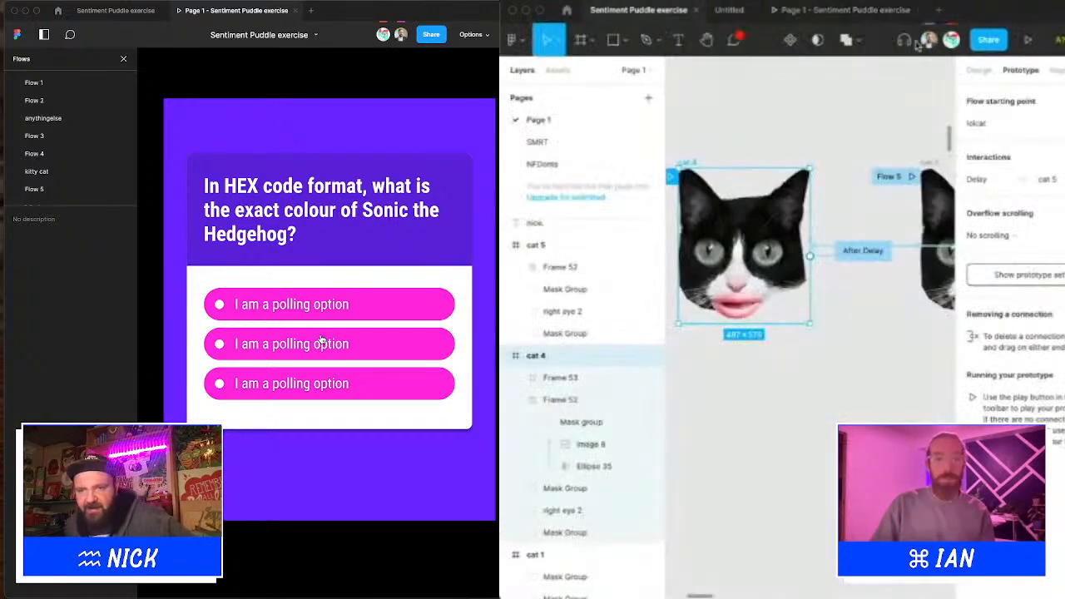
{"action": "left_click", "coordinate": [956, 41]}
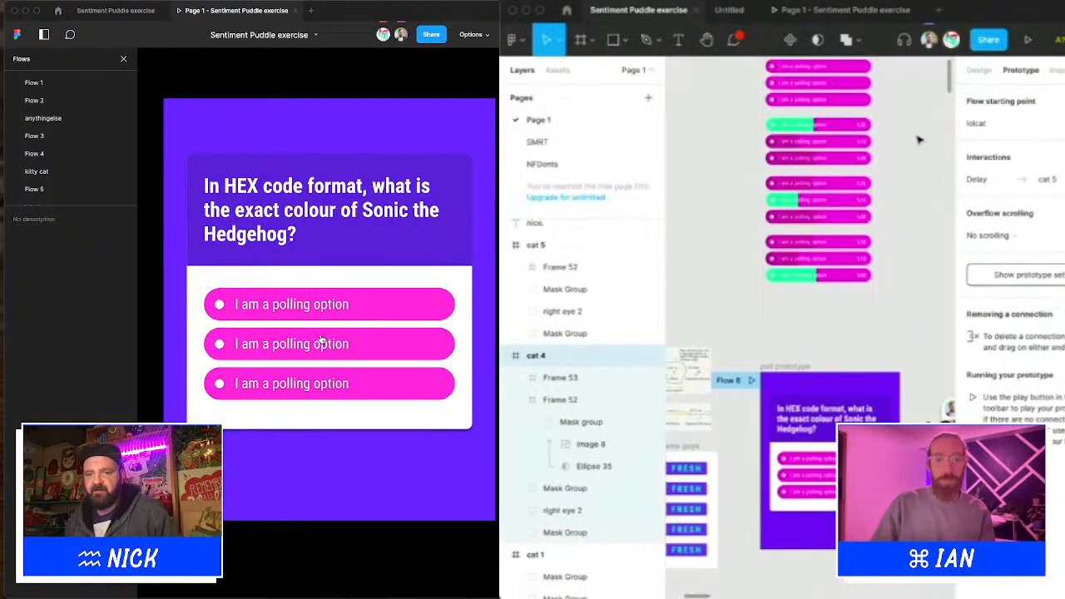
{"action": "scroll", "coordinate": [918, 139], "scroll_direction": "down", "scroll_amount": 3}
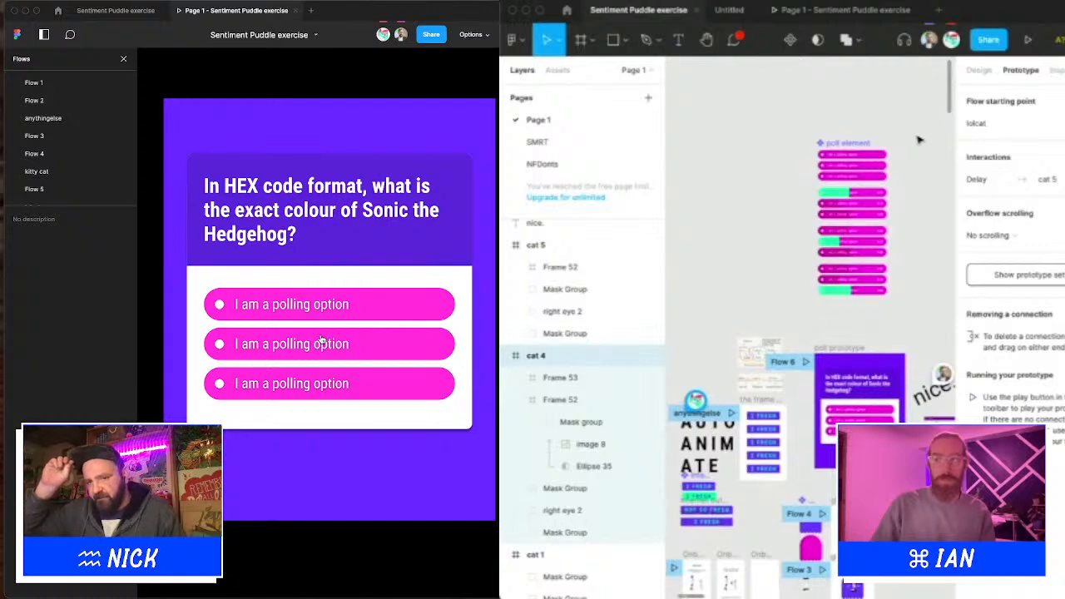
{"action": "left_click", "coordinate": [366, 340]}
{"action": "left_click", "coordinate": [359, 316]}
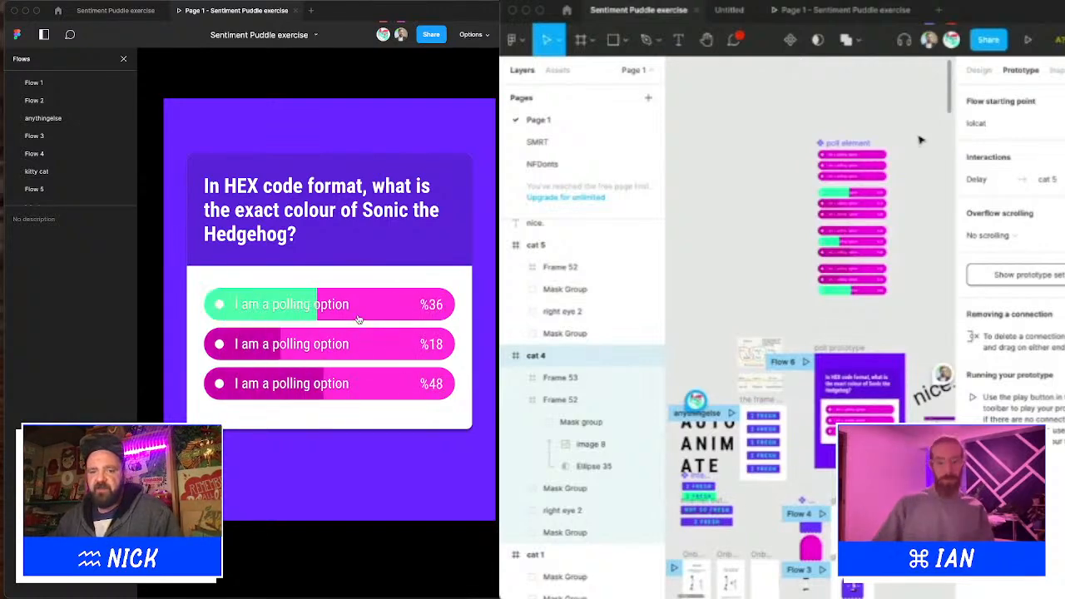
{"action": "left_click", "coordinate": [359, 314]}
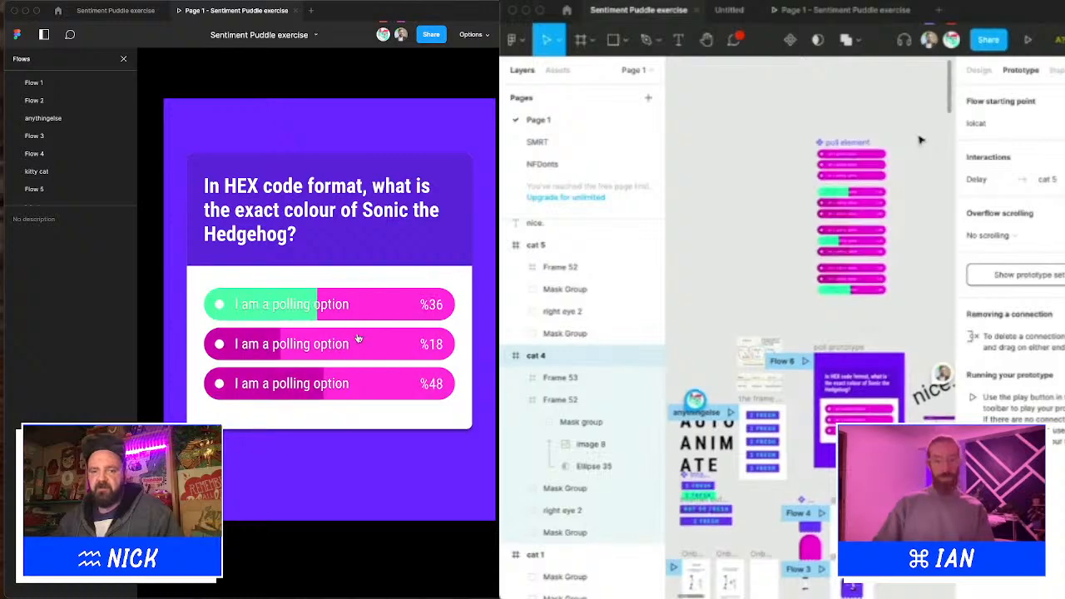
{"action": "scroll", "coordinate": [920, 140], "scroll_direction": "down", "scroll_amount": 3}
{"action": "left_click", "coordinate": [361, 317]}
{"action": "left_click", "coordinate": [356, 388]}
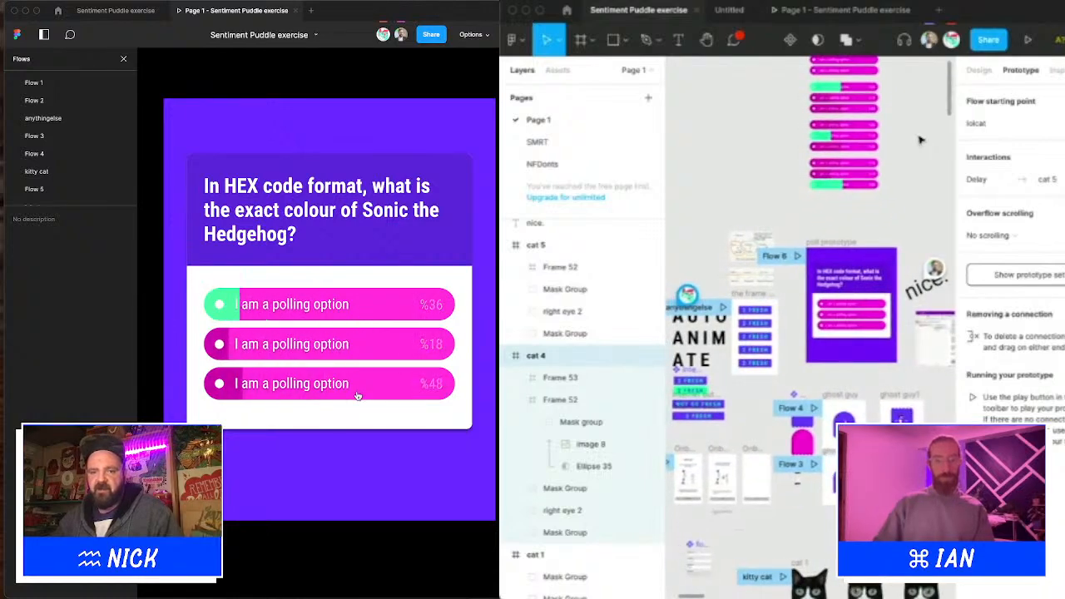
{"action": "left_click", "coordinate": [352, 354]}
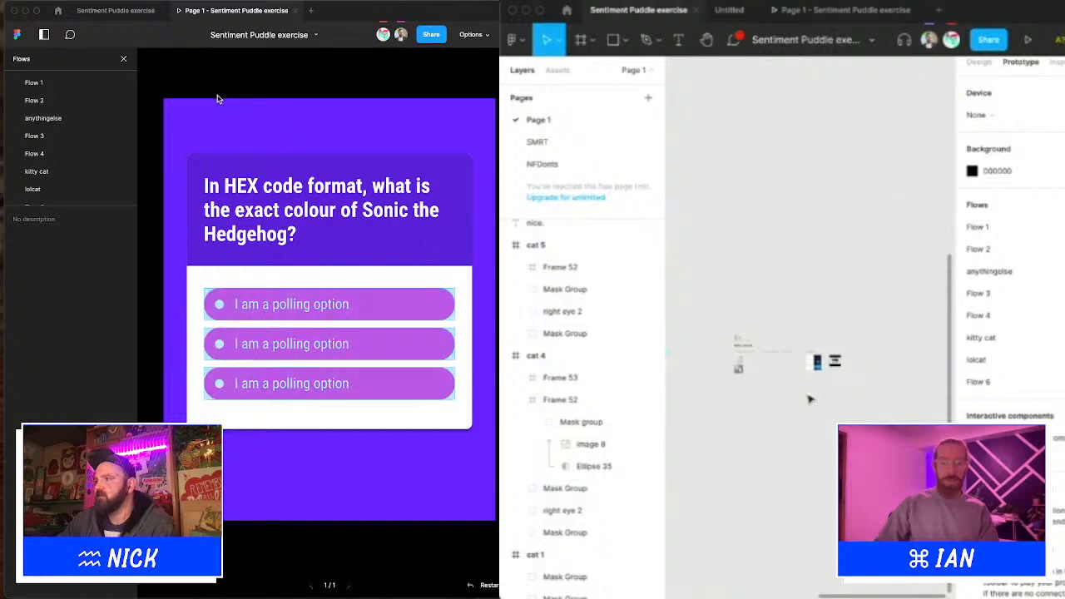
Step: Toggle the first and second poll options repeatedly in the preview, and return to the poll element in the design file
{"action": "left_click", "coordinate": [291, 301]}
{"action": "left_click", "coordinate": [290, 300]}
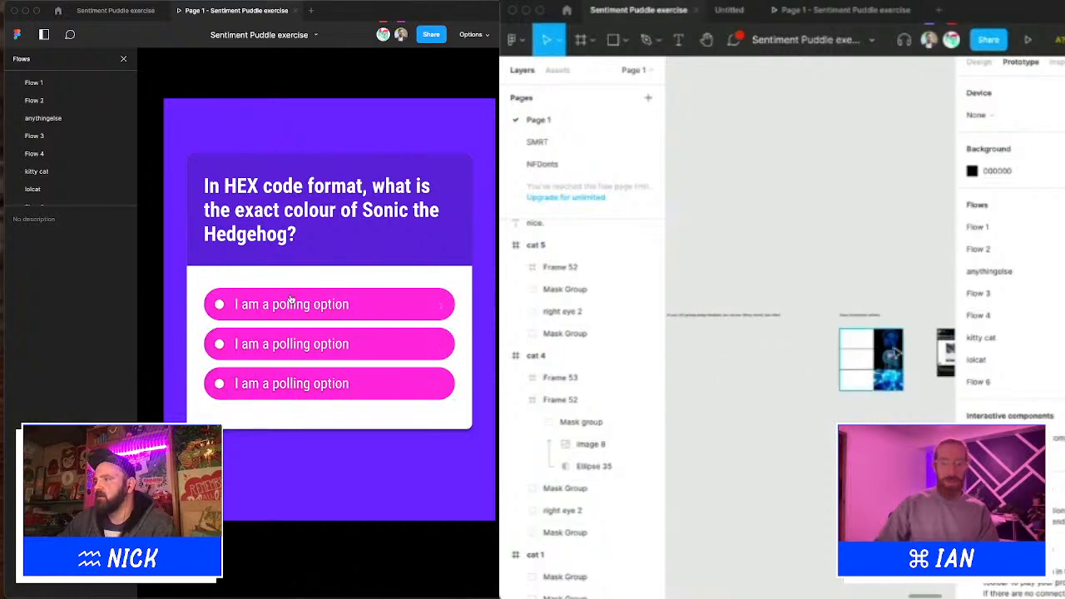
{"action": "left_click", "coordinate": [288, 302]}
{"action": "left_click", "coordinate": [281, 344]}
{"action": "left_click", "coordinate": [283, 343]}
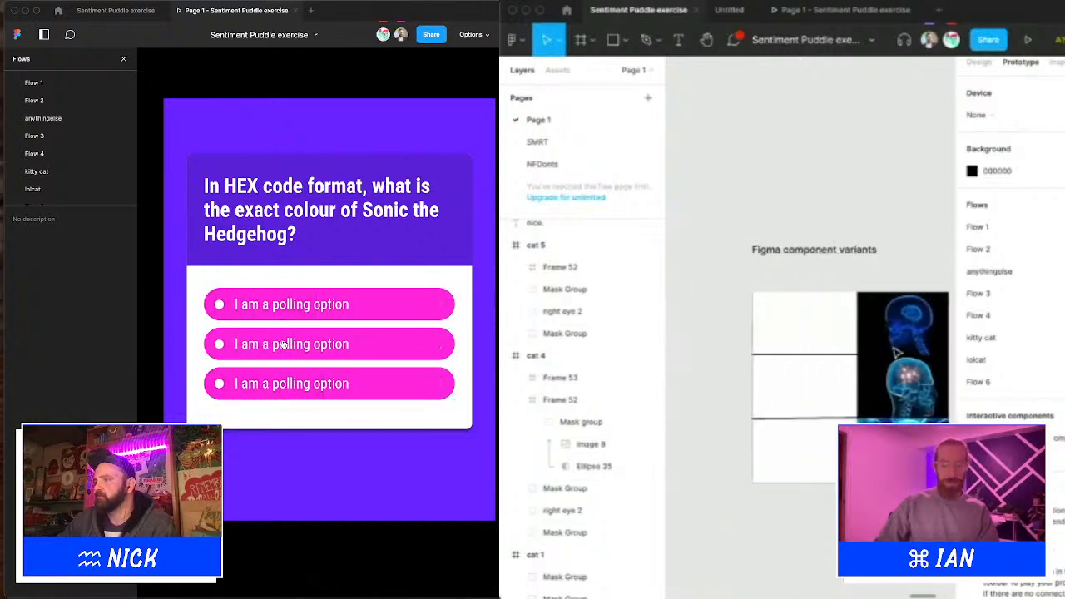
{"action": "left_click", "coordinate": [126, 10]}
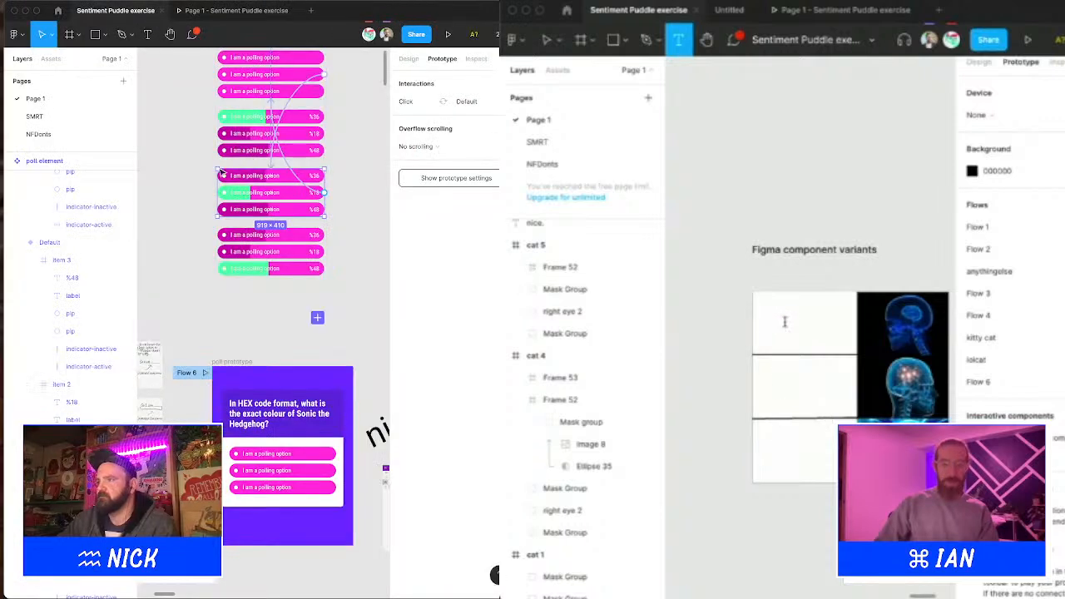
Step: Add the text "Desiging in figma" to the first empty cell of the Figma component variants meme and centre it by eye
{"action": "left_click", "coordinate": [785, 321]}
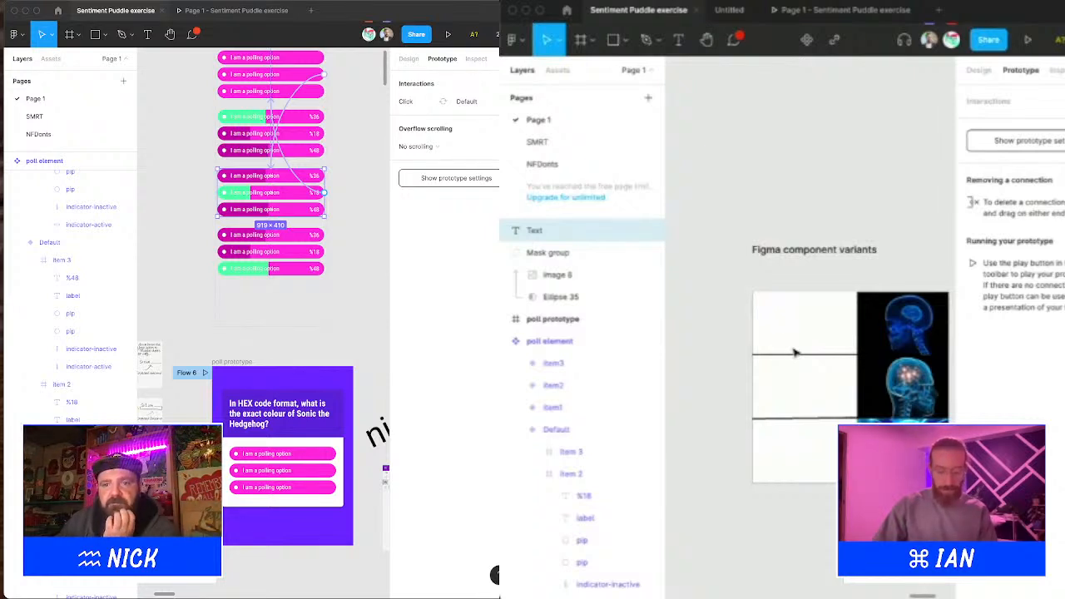
{"action": "type", "text": "Da"}
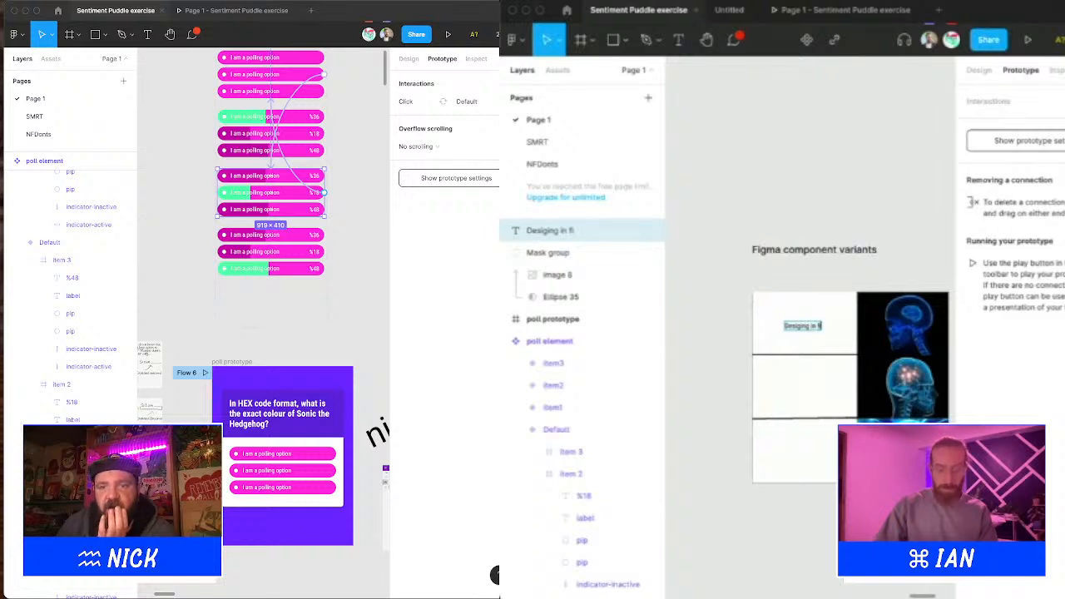
{"action": "scroll", "coordinate": [799, 350], "scroll_direction": "up", "scroll_amount": 5}
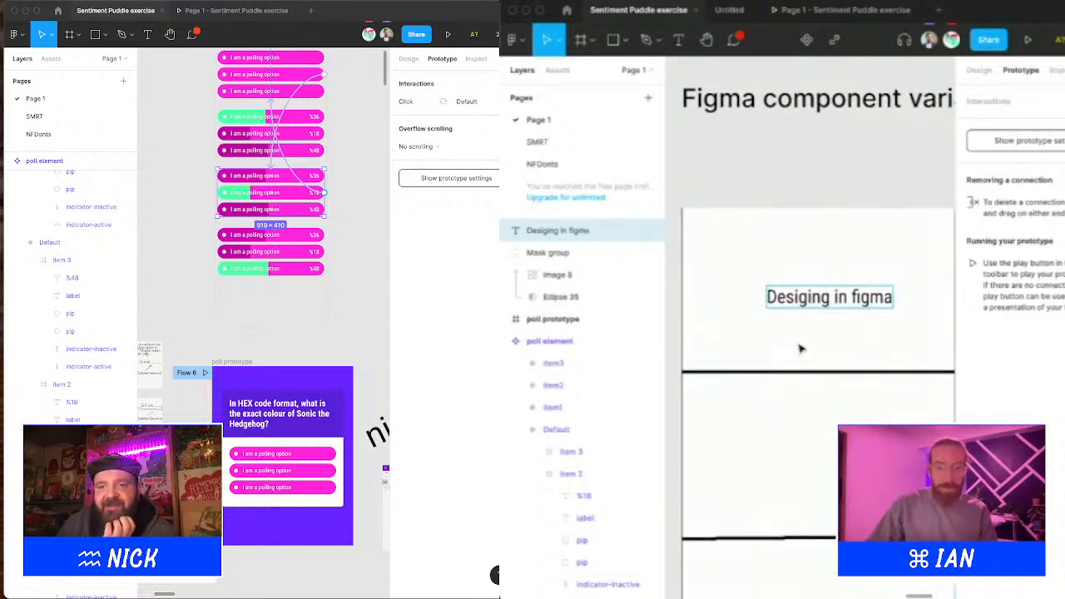
{"action": "key", "text": "Escape"}
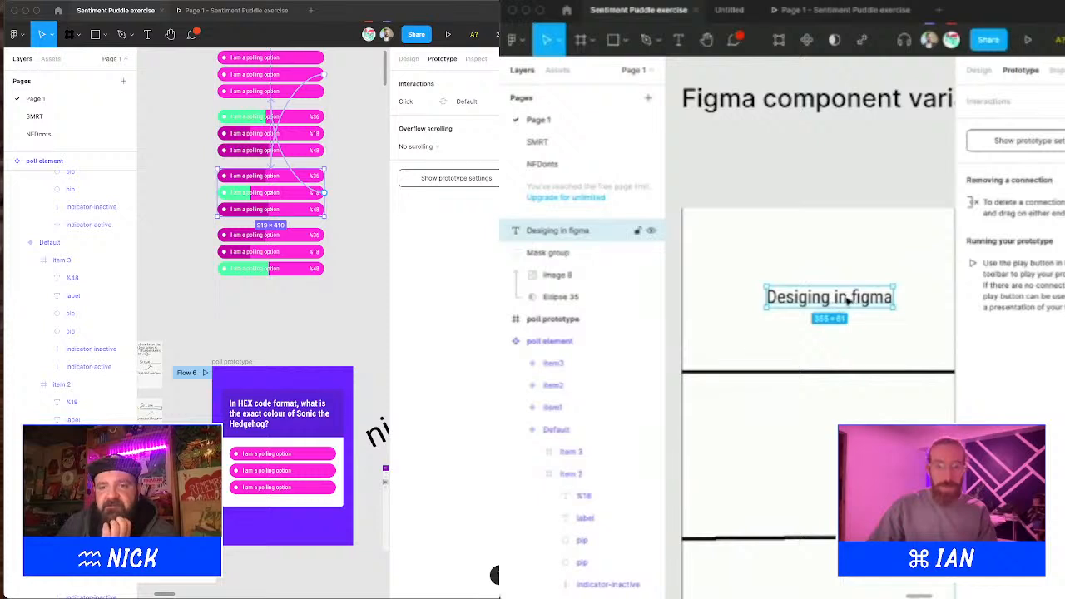
{"action": "left_click_drag", "start_coordinate": [849, 303], "coordinate": [820, 291]}
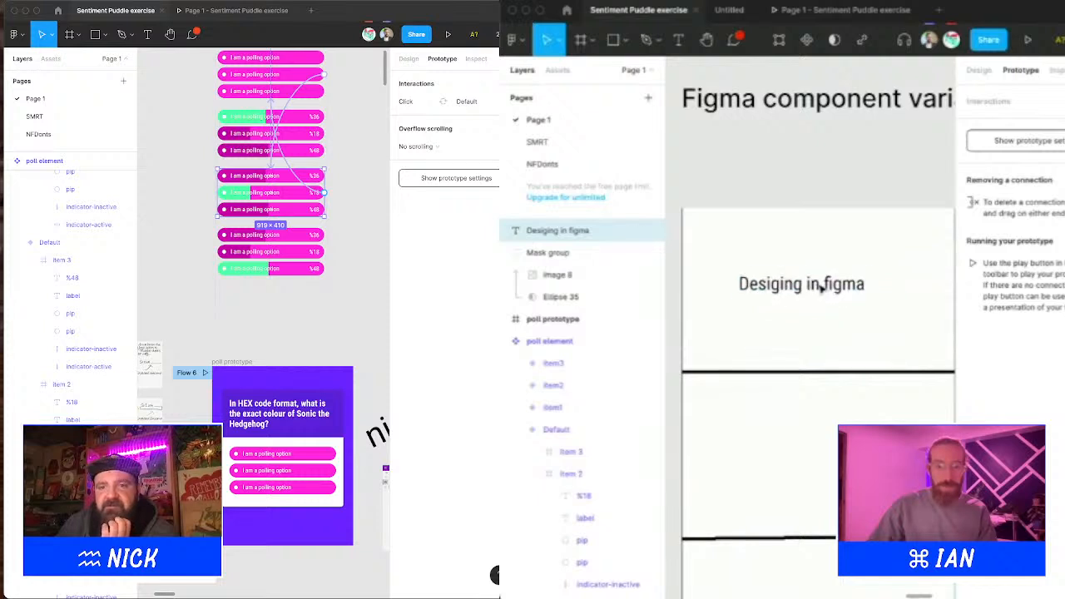
{"action": "left_click", "coordinate": [979, 71]}
{"action": "left_click", "coordinate": [885, 174]}
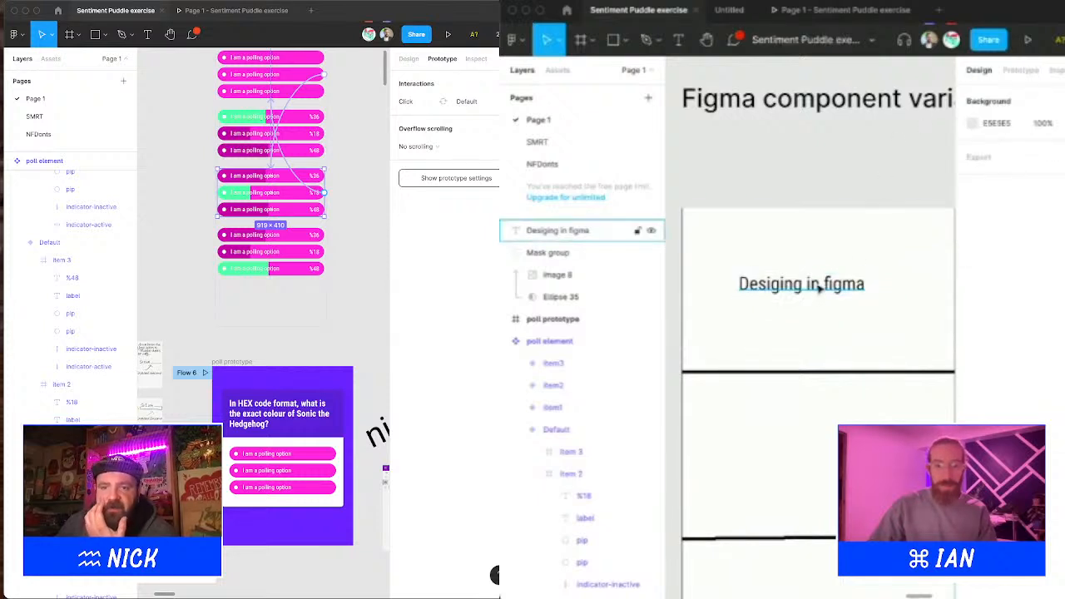
Step: Duplicate the meme label into the middle cell and reword the copy as "Making components in Figma"
{"action": "left_click_drag", "start_coordinate": [815, 285], "coordinate": [827, 387]}
{"action": "scroll", "coordinate": [831, 294], "scroll_direction": "down", "scroll_amount": 3}
{"action": "key", "text": "super+d"}
{"action": "double_click", "coordinate": [826, 385]}
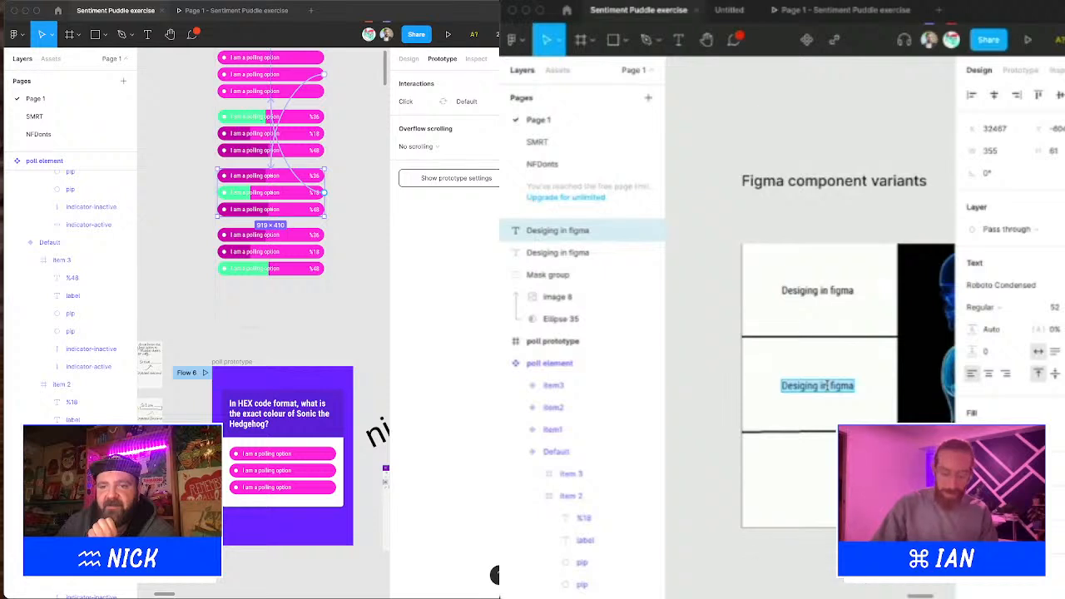
{"action": "type", "text": "Making com"}
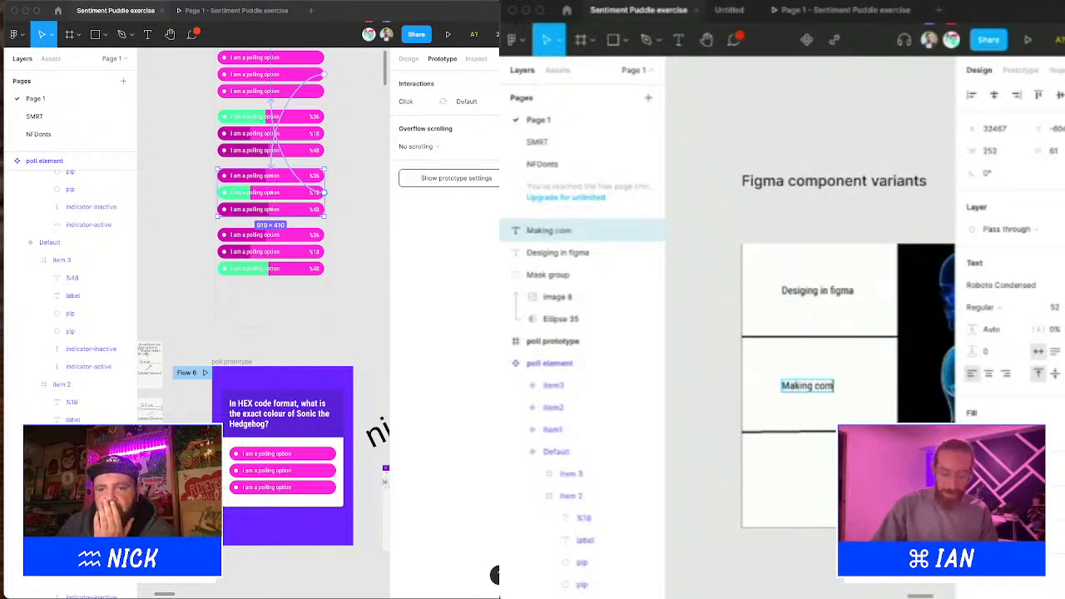
{"action": "type", "text": "ponents"}
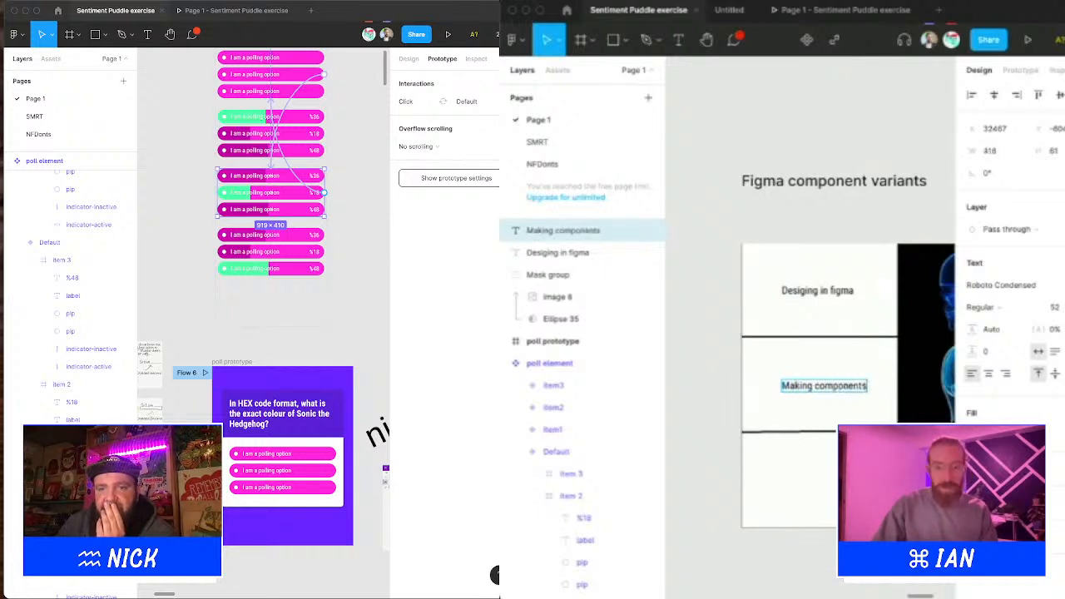
{"action": "type", "text": " in Figma"}
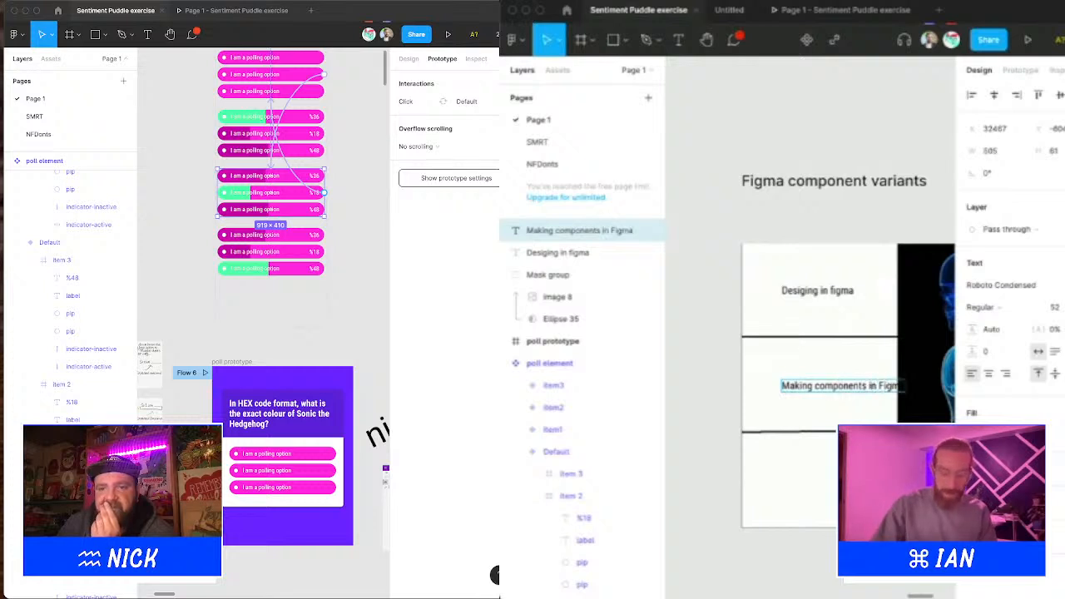
{"action": "key", "text": "Escape"}
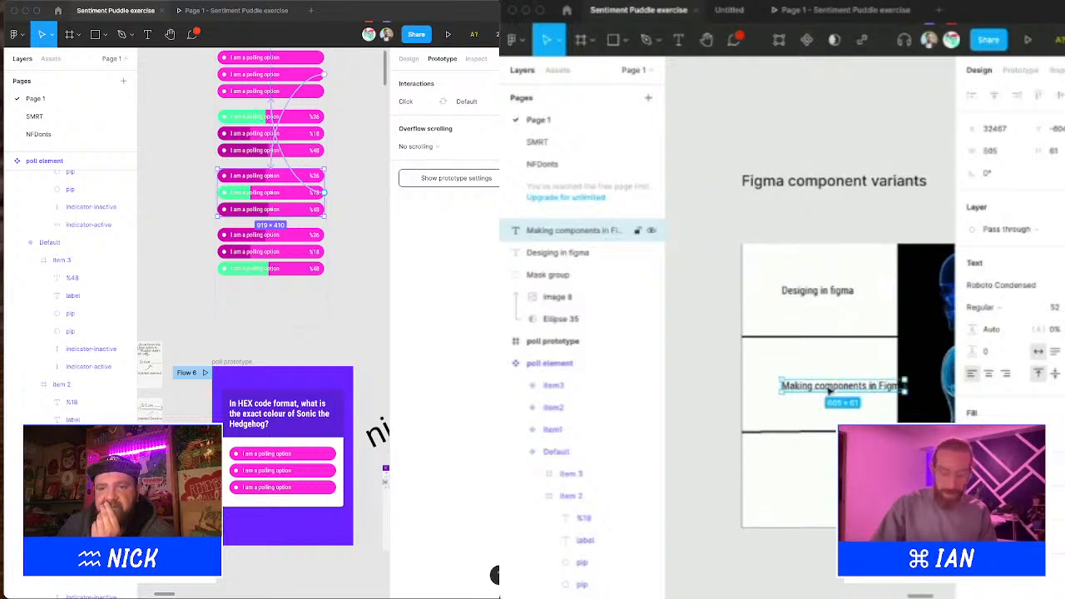
Step: Duplicate the middle meme label into the third cell, reword the copy as "Prototyping with multiple variants and smart animate", and bring up the poll preview
{"action": "left_click_drag", "start_coordinate": [830, 391], "coordinate": [821, 483]}
{"action": "key", "text": "super+d"}
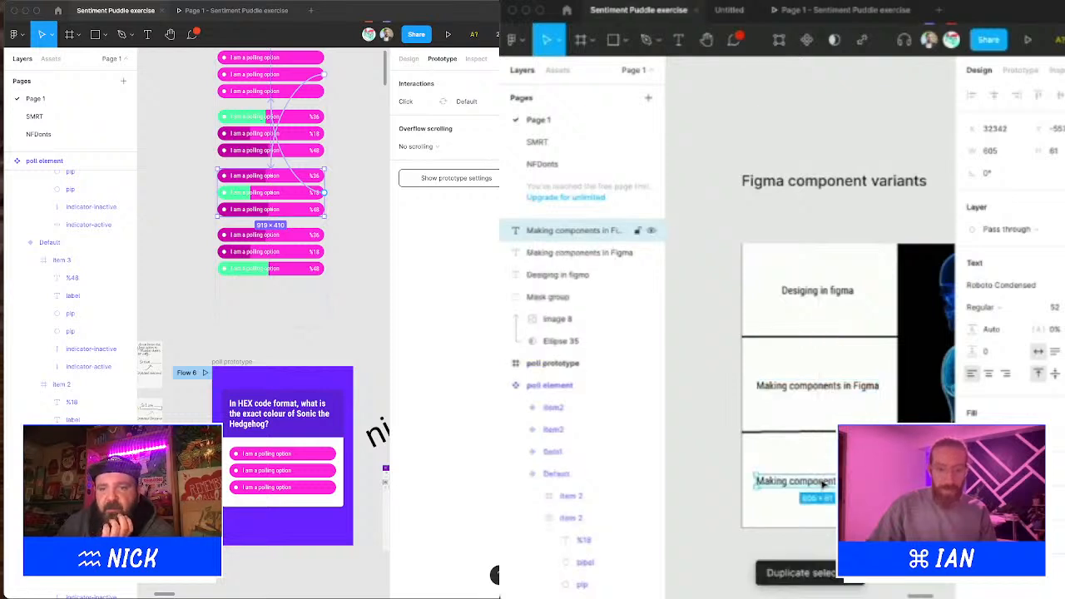
{"action": "double_click", "coordinate": [772, 480]}
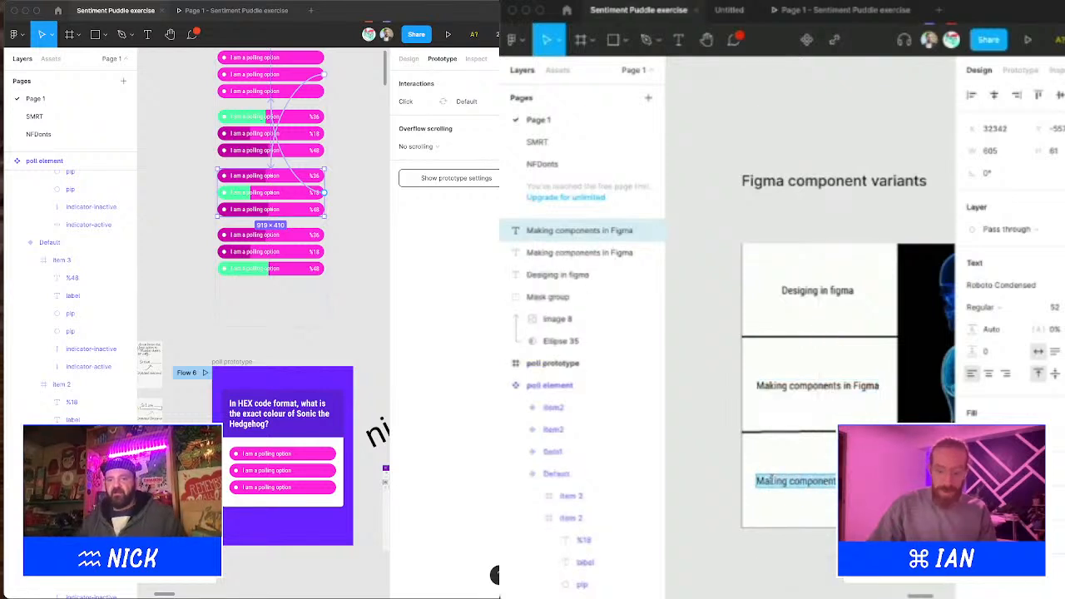
{"action": "type", "text": "Prototypin"}
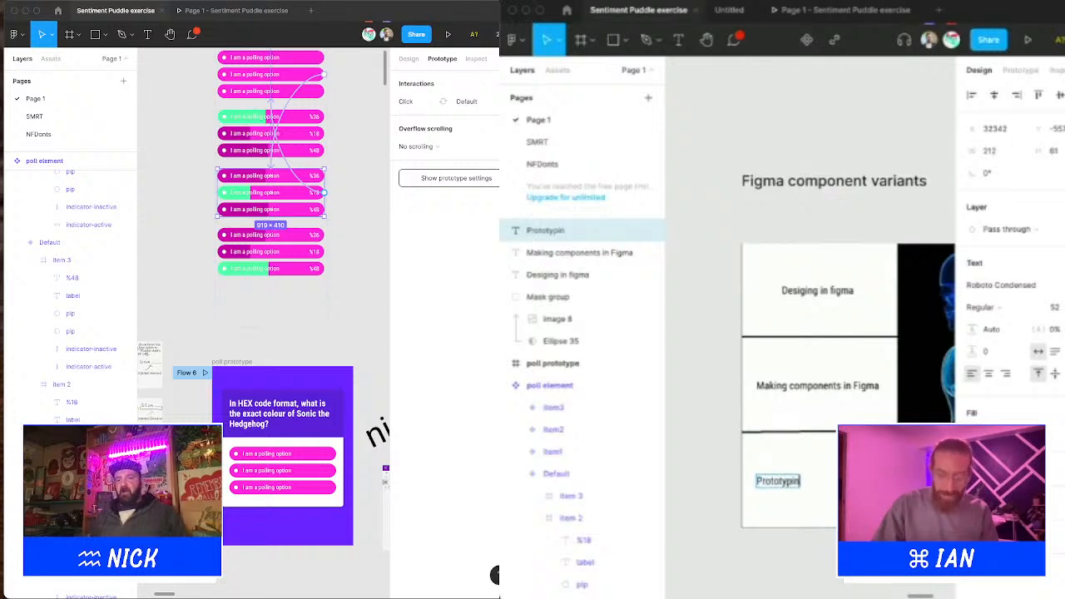
{"action": "type", "text": "g"}
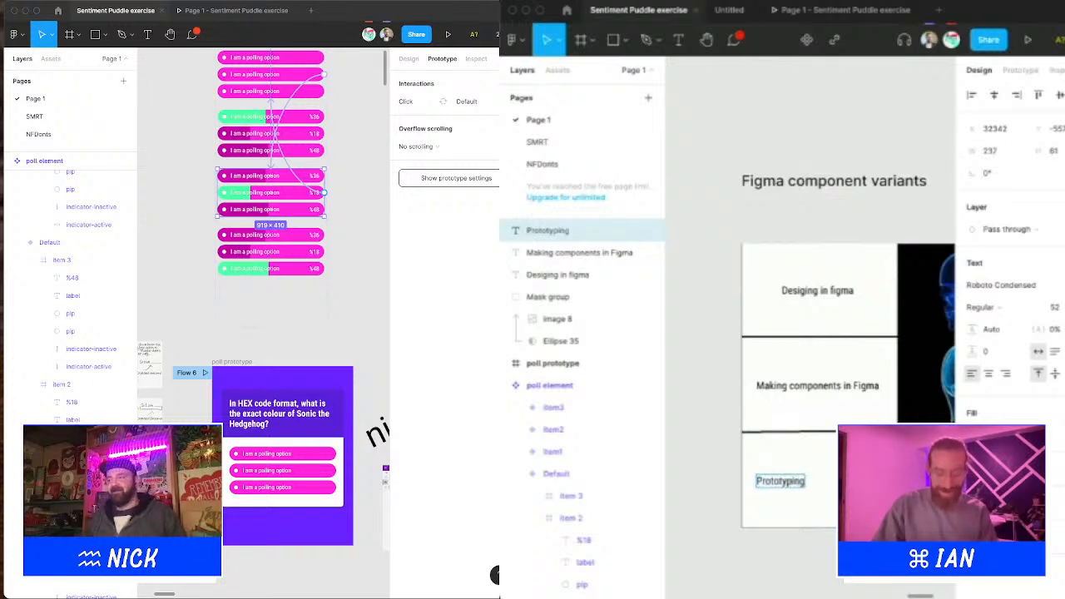
{"action": "type", "text": "with multip"}
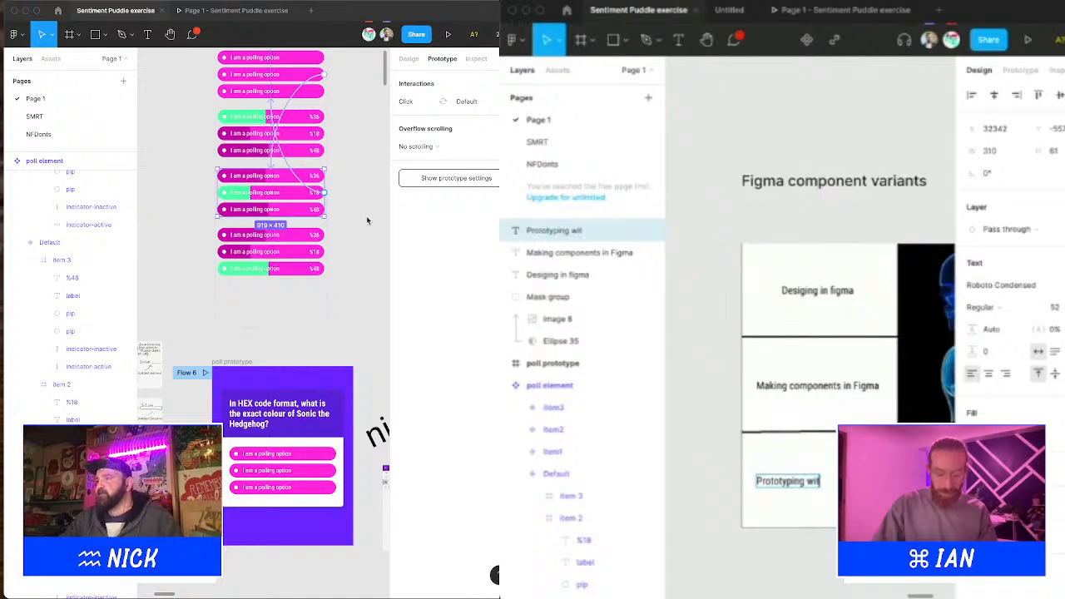
{"action": "scroll", "coordinate": [362, 212], "scroll_direction": "down", "scroll_amount": 3}
{"action": "type", "text": "le va"}
{"action": "scroll", "coordinate": [353, 249], "scroll_direction": "down", "scroll_amount": 2}
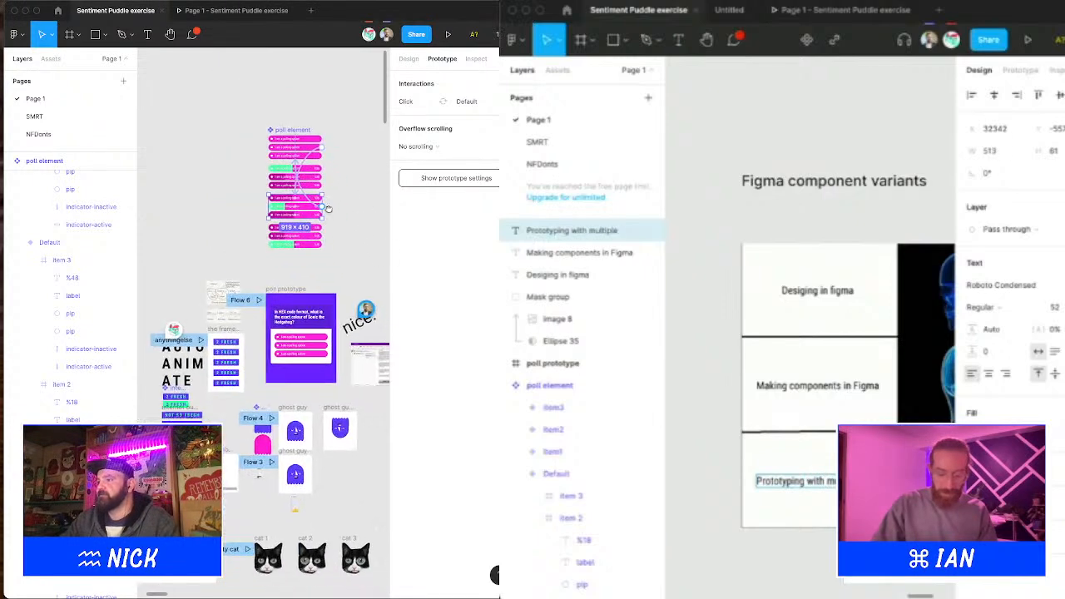
{"action": "type", "text": "ria"}
{"action": "left_click", "coordinate": [222, 10]}
{"action": "type", "text": "nts"}
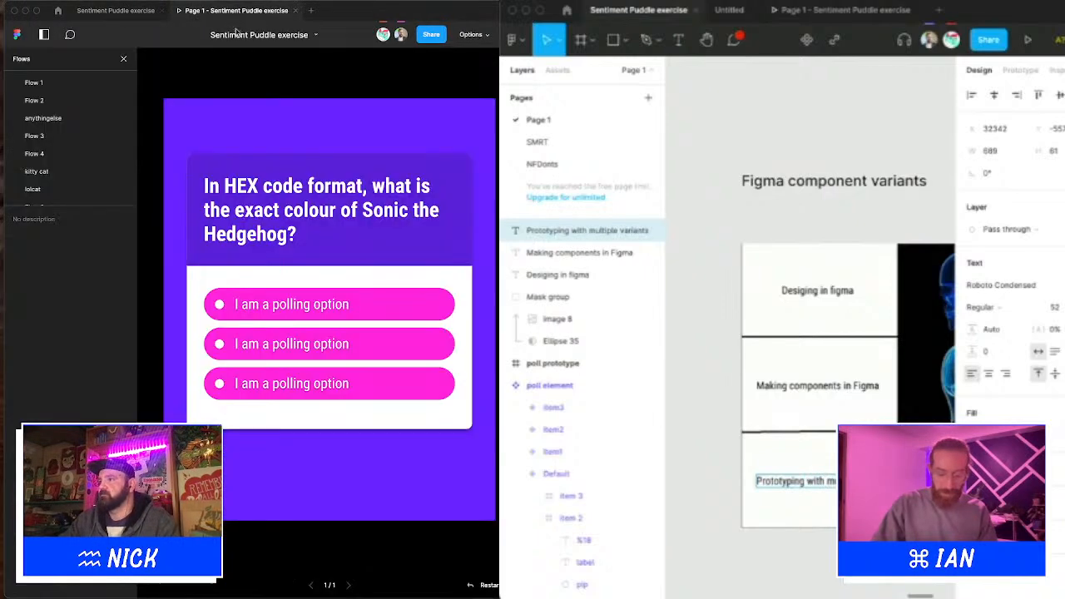
Step: Toggle the first, second and third poll options in turn in the preview to check their animations
{"action": "left_click", "coordinate": [291, 302]}
{"action": "left_click", "coordinate": [307, 355]}
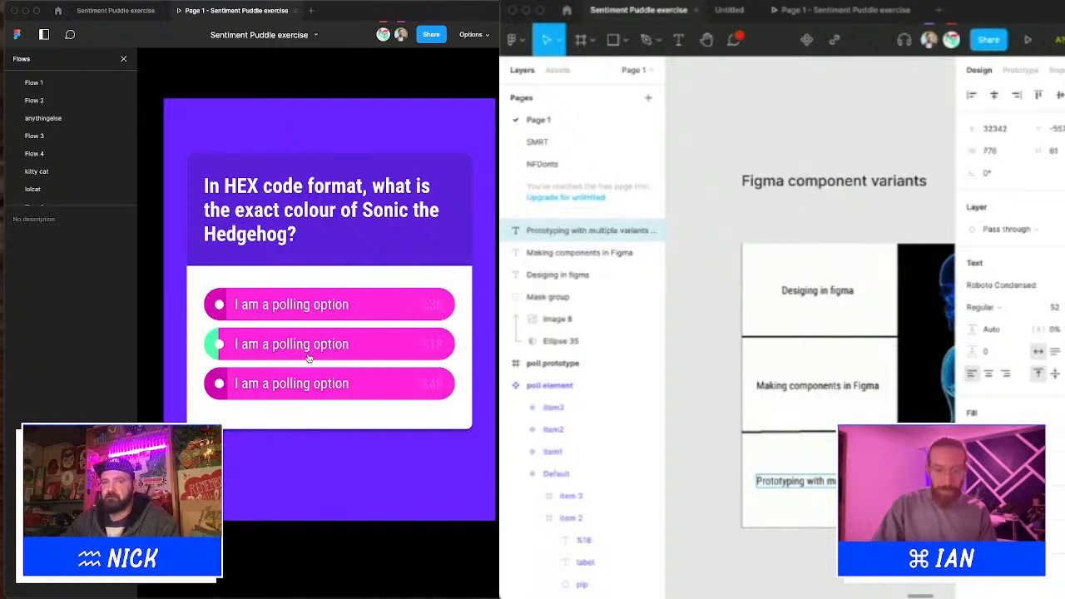
{"action": "left_click", "coordinate": [321, 383]}
{"action": "left_click", "coordinate": [317, 391]}
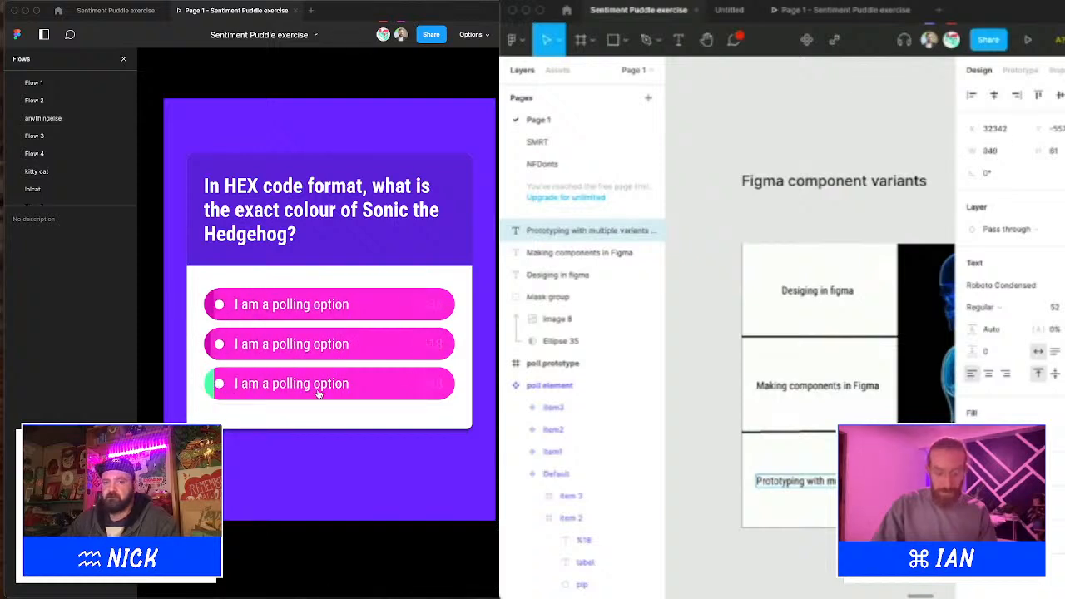
{"action": "left_click", "coordinate": [329, 354]}
{"action": "left_click", "coordinate": [335, 314]}
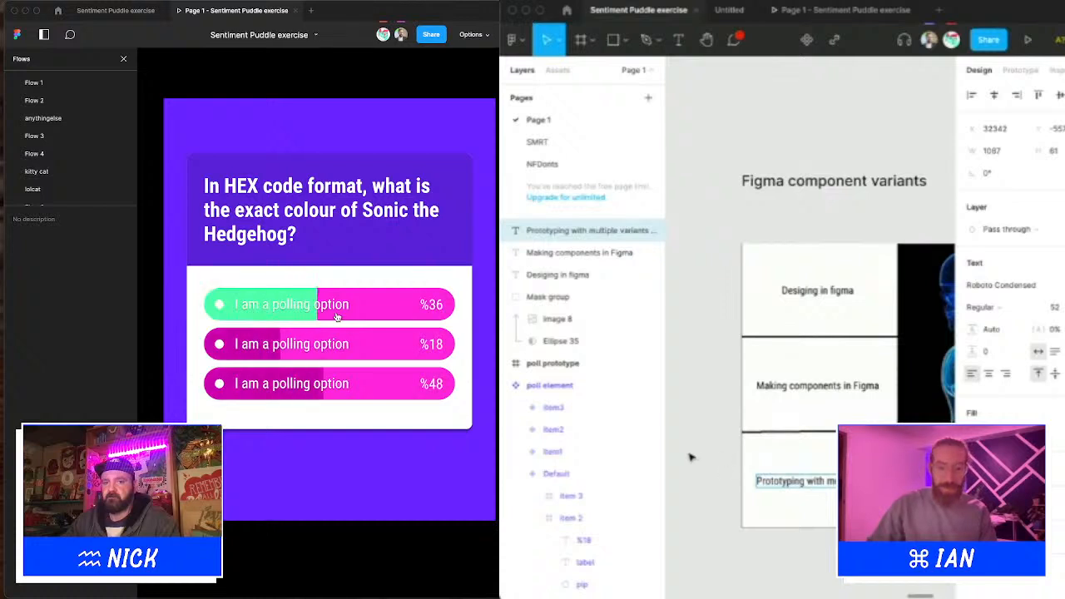
Step: Centre-align the third meme label and narrow its text box to 605 wide so the text wraps within the cell
{"action": "key", "text": "Escape"}
{"action": "scroll", "coordinate": [718, 452], "scroll_direction": "right", "scroll_amount": 2}
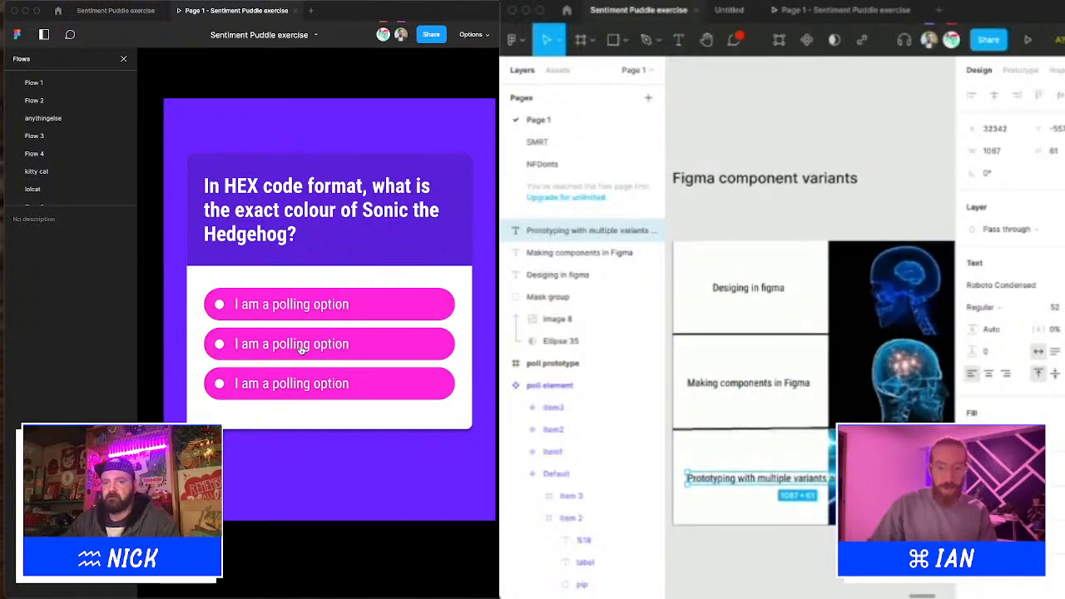
{"action": "left_click_drag", "start_coordinate": [907, 478], "coordinate": [895, 478]}
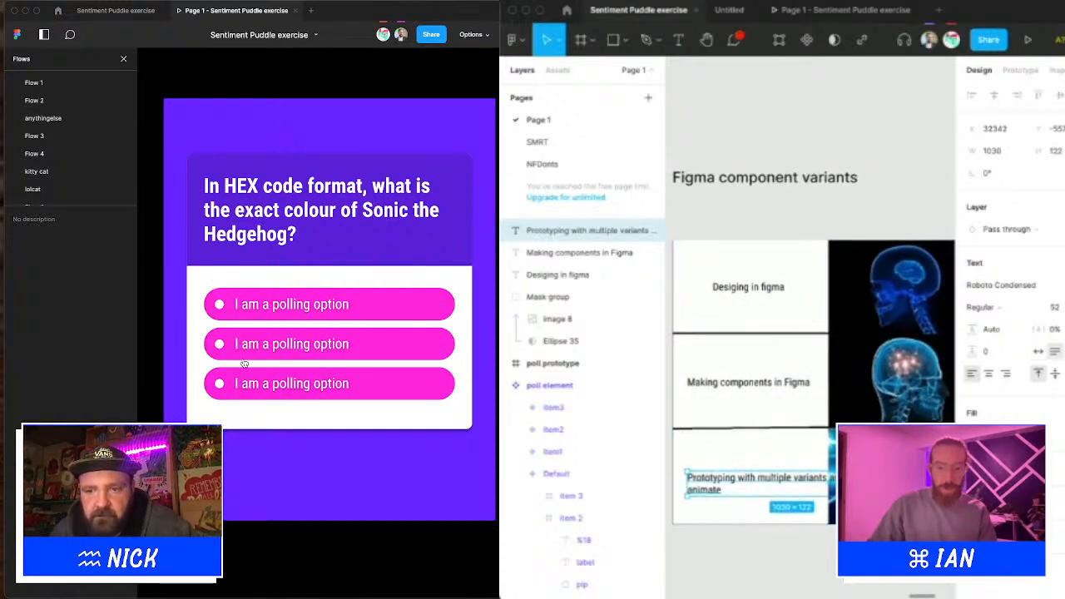
{"action": "key", "text": "super+alt+t"}
{"action": "left_click_drag", "start_coordinate": [895, 478], "coordinate": [781, 483]}
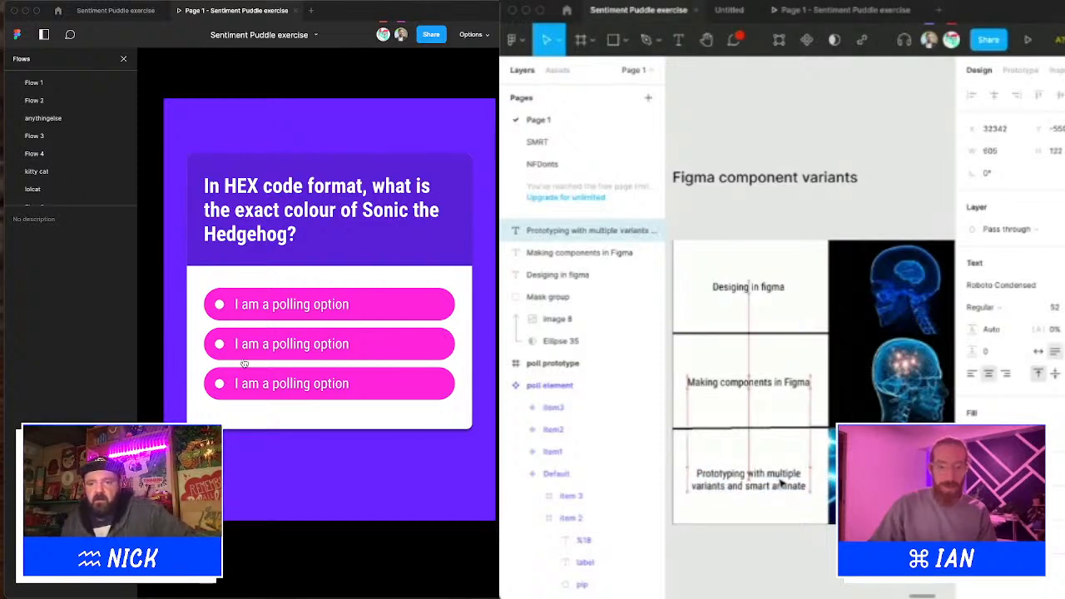
Step: Capitalise the last word of the first meme label so it reads "Desiging in Figma", and centre-align its text
{"action": "left_click", "coordinate": [767, 287]}
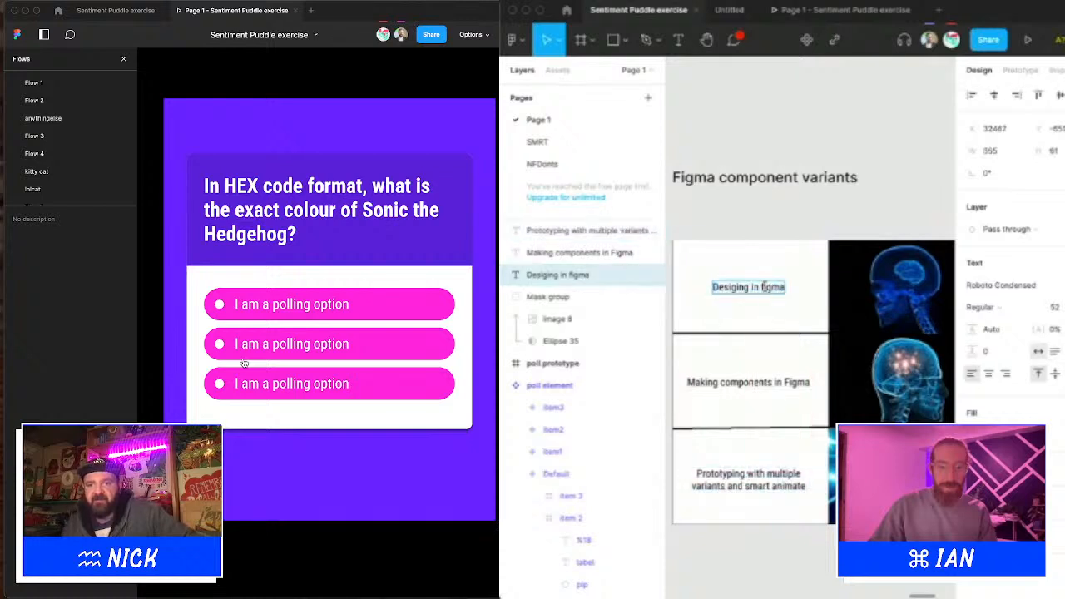
{"action": "key", "text": "BackSpace"}
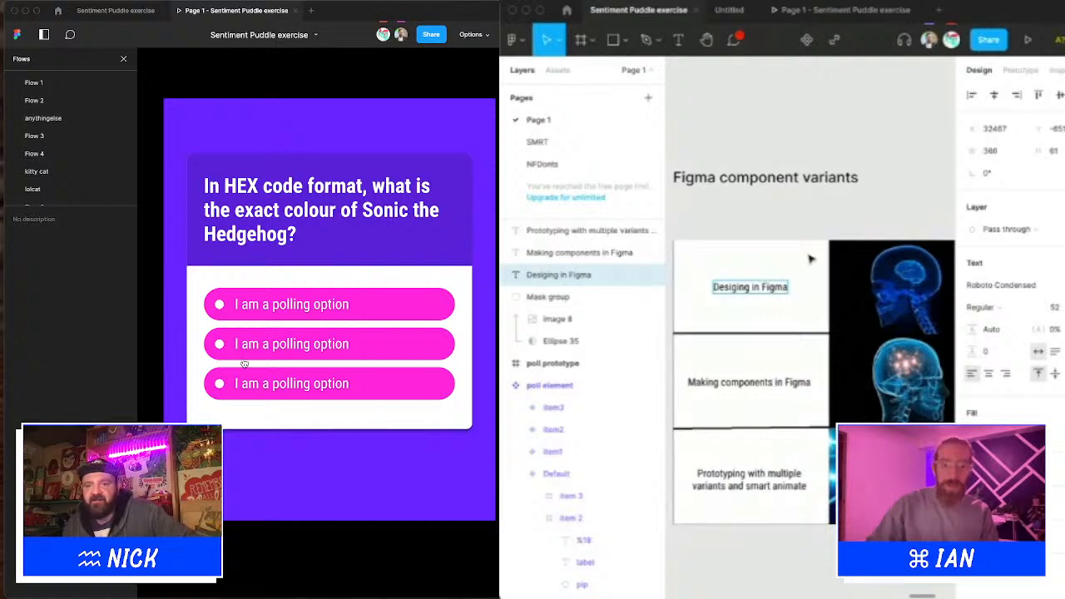
{"action": "scroll", "coordinate": [832, 275], "scroll_direction": "down", "scroll_amount": 2}
{"action": "key", "text": "Escape"}
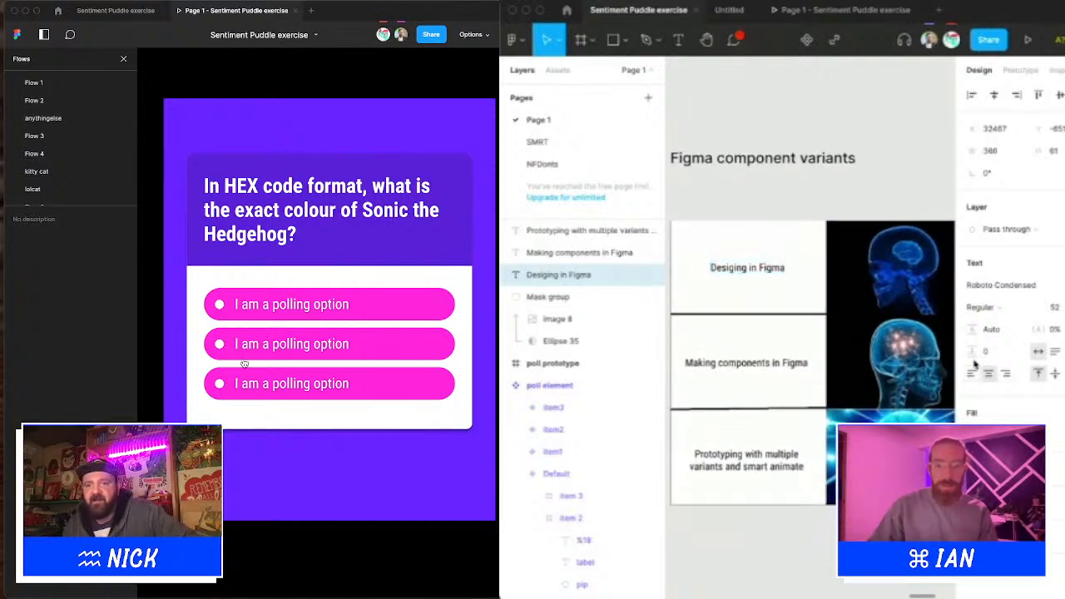
Step: Make all three labels of the Figma component variants meme bold, and clear the selection
{"action": "left_click", "coordinate": [746, 363], "text": "shift"}
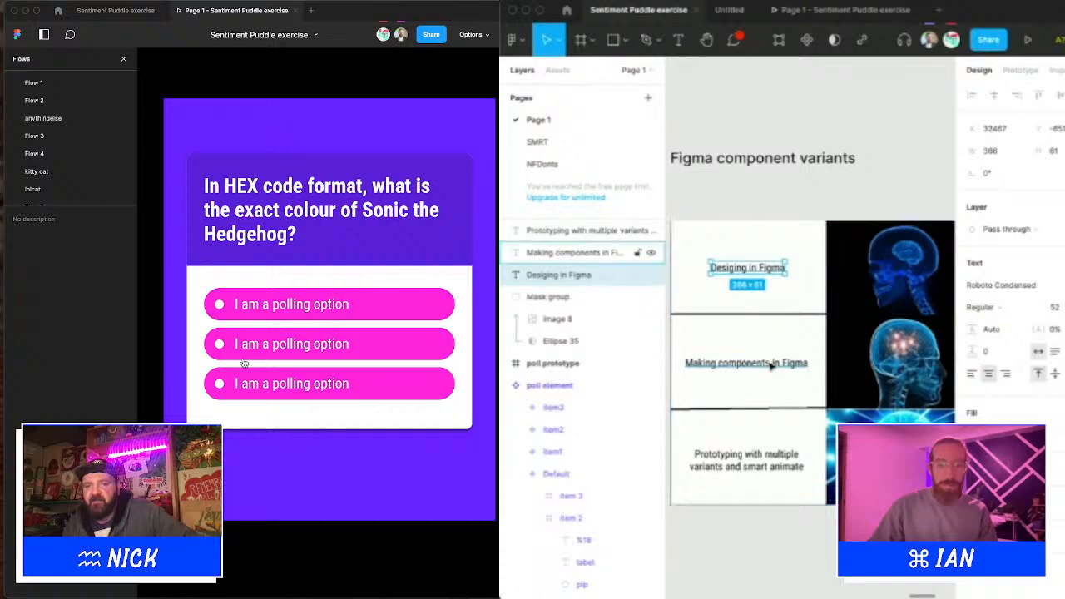
{"action": "left_click", "coordinate": [757, 447], "text": "shift"}
{"action": "key", "text": "super+b"}
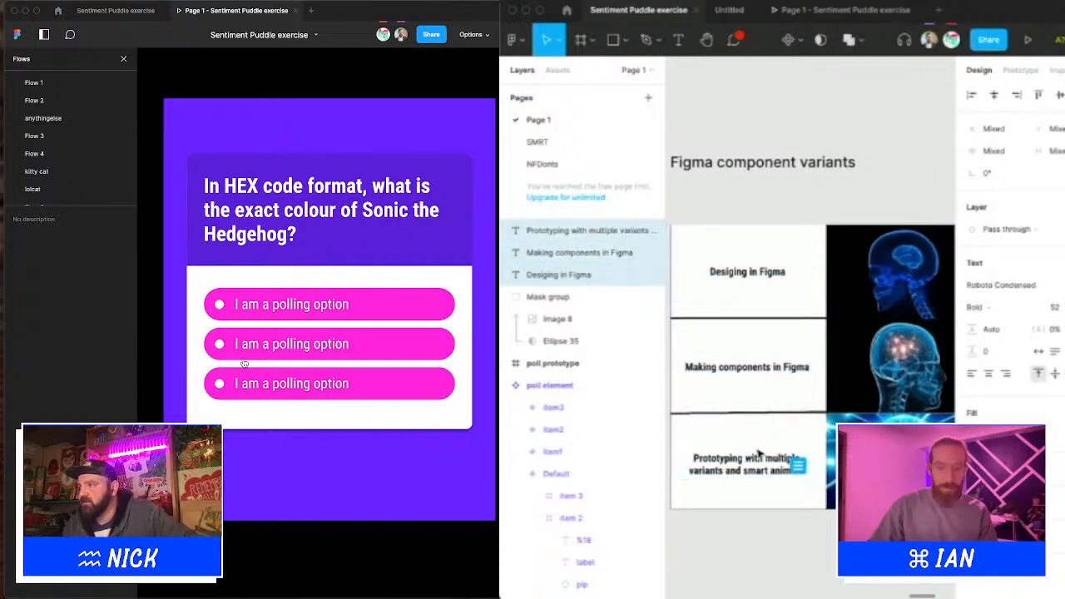
{"action": "scroll", "coordinate": [761, 254], "scroll_direction": "down", "scroll_amount": 5}
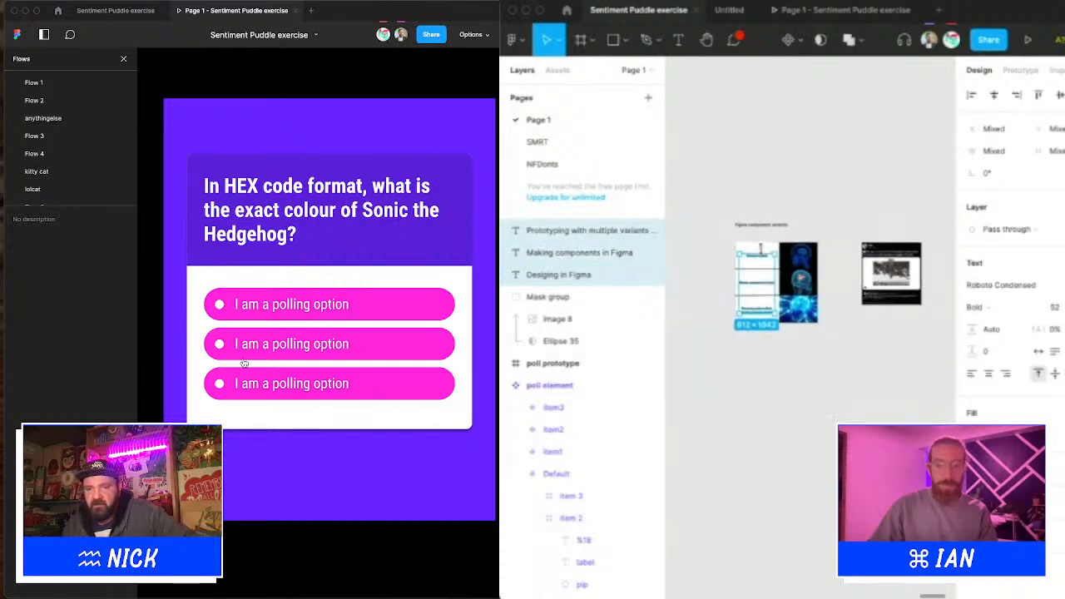
{"action": "scroll", "coordinate": [763, 255], "scroll_direction": "up", "scroll_amount": 4}
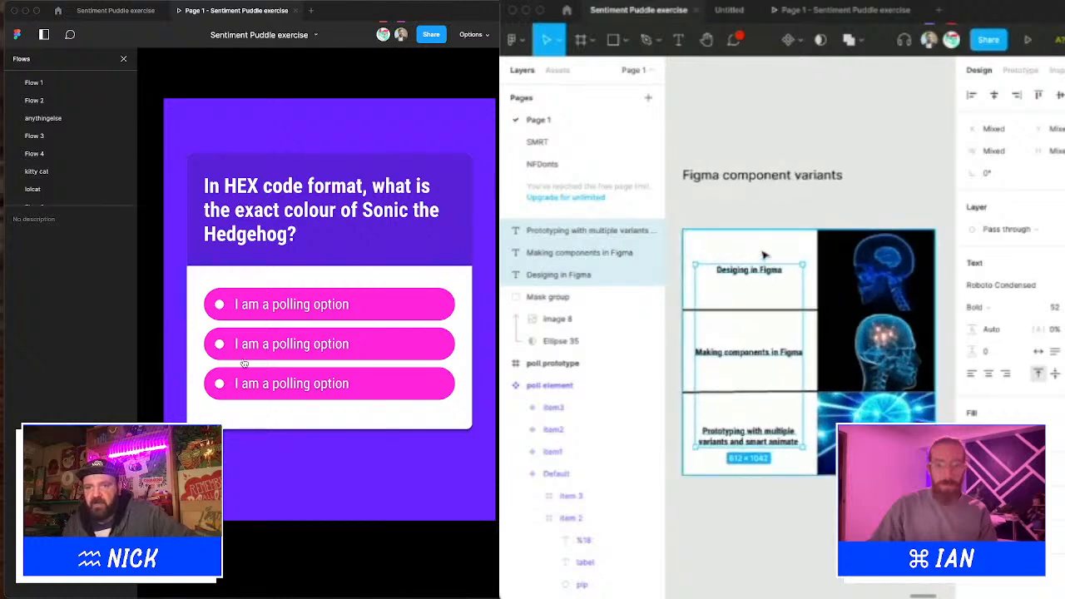
{"action": "left_click", "coordinate": [765, 215]}
Step: Look across the Page 1 canvas for the prototype frames, starting from the Figma component variants meme
{"action": "scroll", "coordinate": [766, 218], "scroll_direction": "down", "scroll_amount": 5}
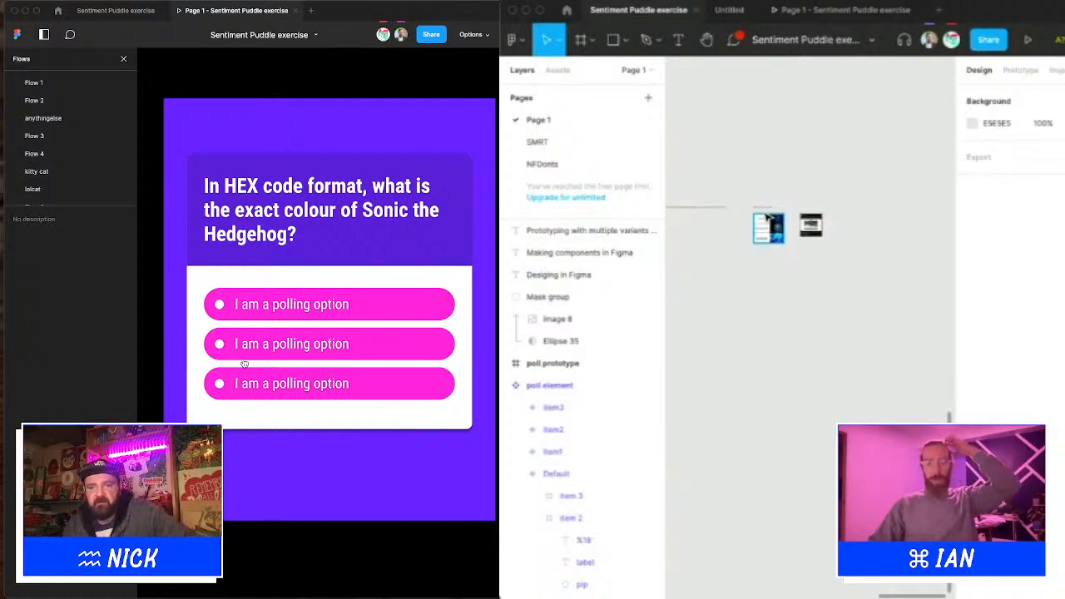
{"action": "scroll", "coordinate": [767, 219], "scroll_direction": "down", "scroll_amount": 3}
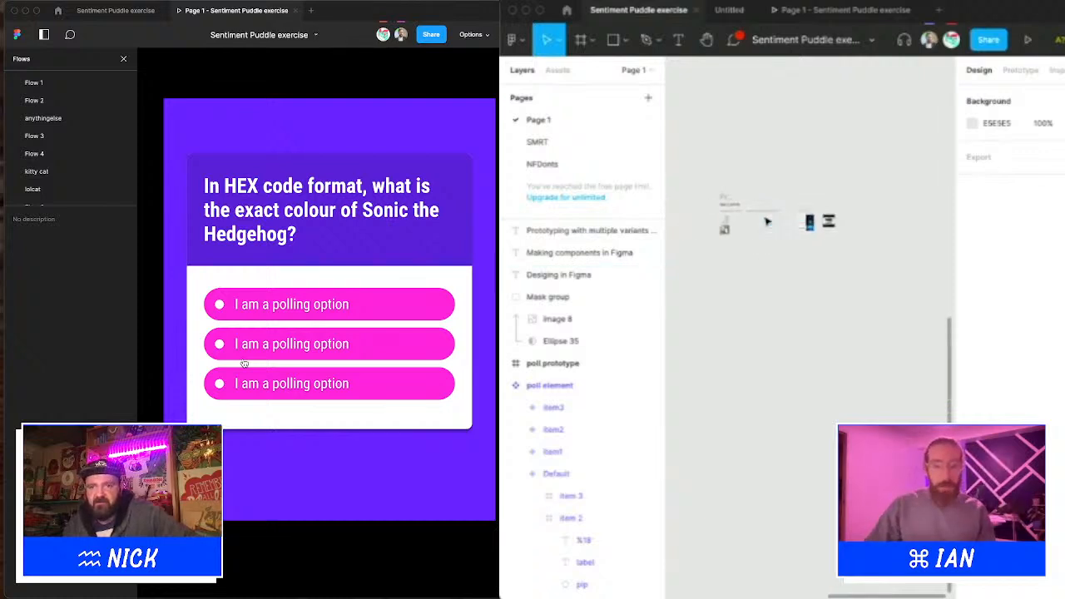
{"action": "scroll", "coordinate": [767, 219], "scroll_direction": "left", "scroll_amount": 3}
{"action": "scroll", "coordinate": [767, 220], "scroll_direction": "left", "scroll_amount": 5}
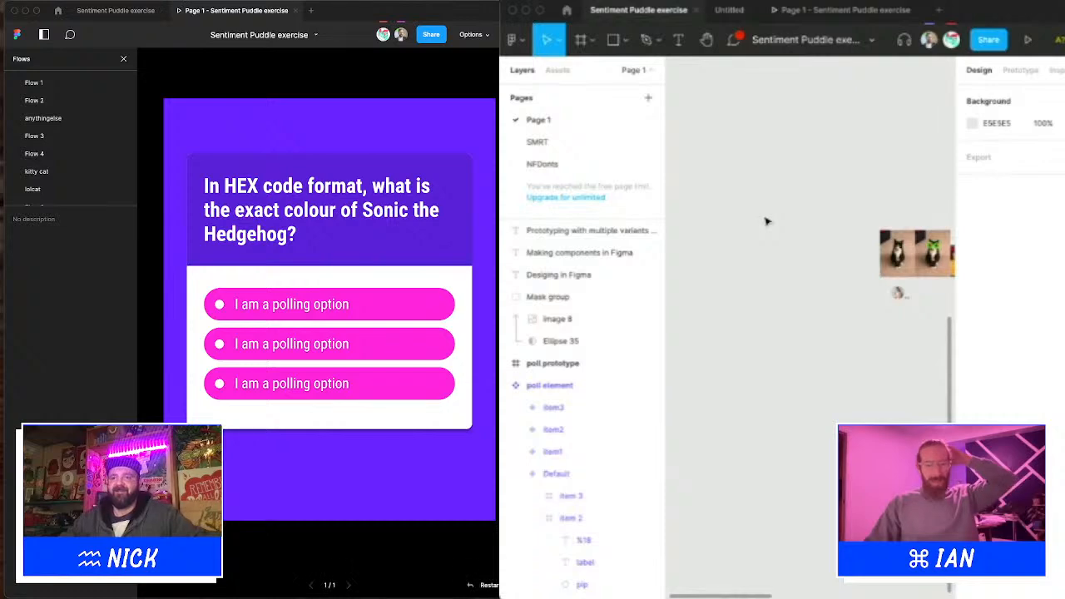
{"action": "key", "text": "F11"}
{"action": "scroll", "coordinate": [767, 336], "scroll_direction": "down", "scroll_amount": 1}
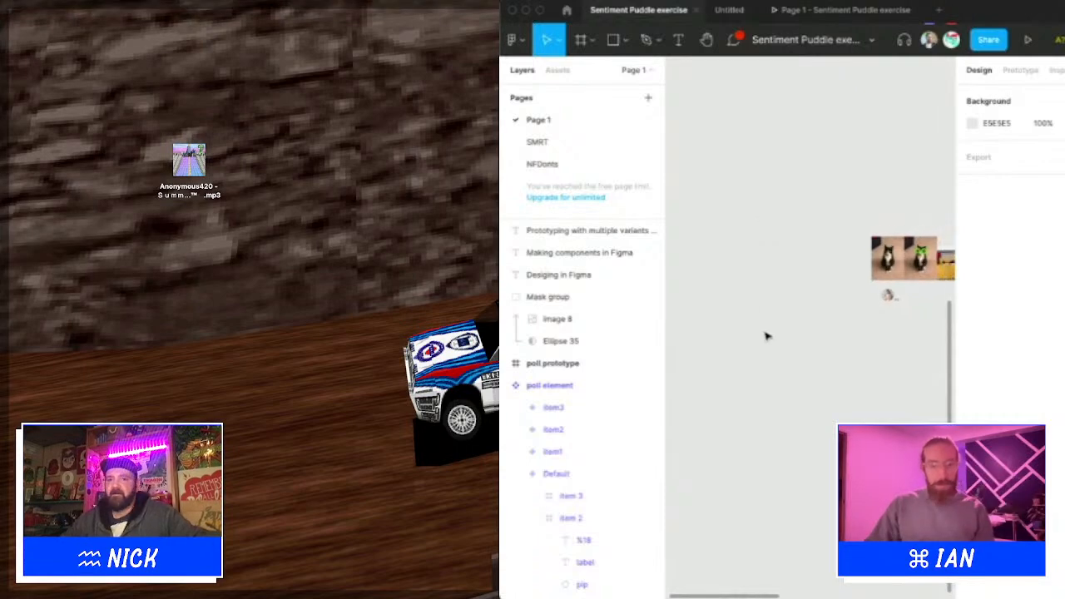
{"action": "scroll", "coordinate": [767, 337], "scroll_direction": "left", "scroll_amount": 4}
{"action": "key", "text": "F11"}
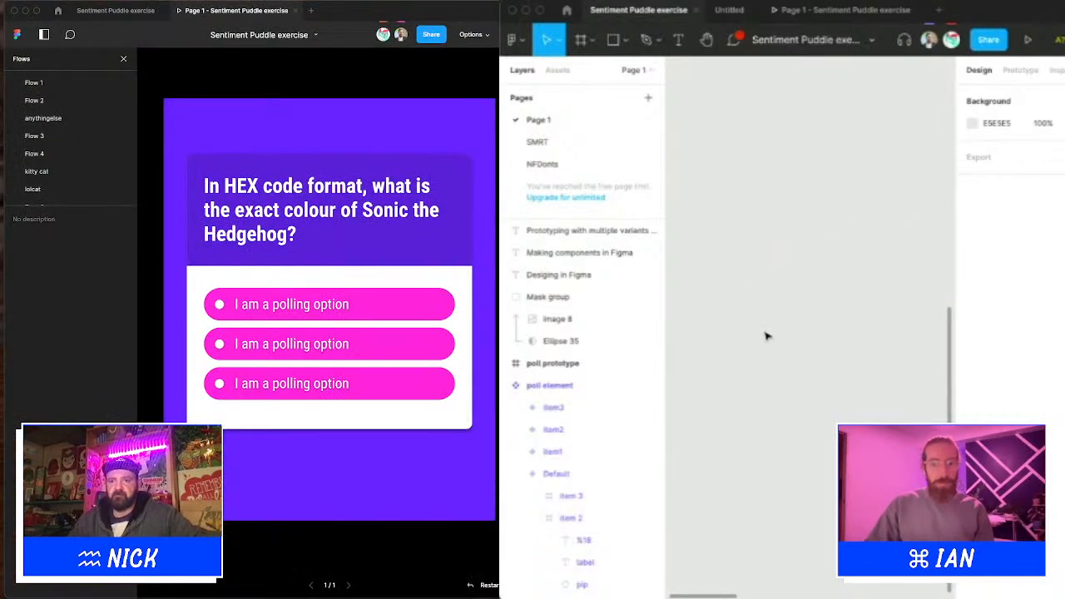
{"action": "scroll", "coordinate": [767, 336], "scroll_direction": "right", "scroll_amount": 4}
{"action": "scroll", "coordinate": [767, 337], "scroll_direction": "left", "scroll_amount": 2}
{"action": "scroll", "coordinate": [767, 336], "scroll_direction": "up", "scroll_amount": 2}
{"action": "scroll", "coordinate": [767, 336], "scroll_direction": "down", "scroll_amount": 4}
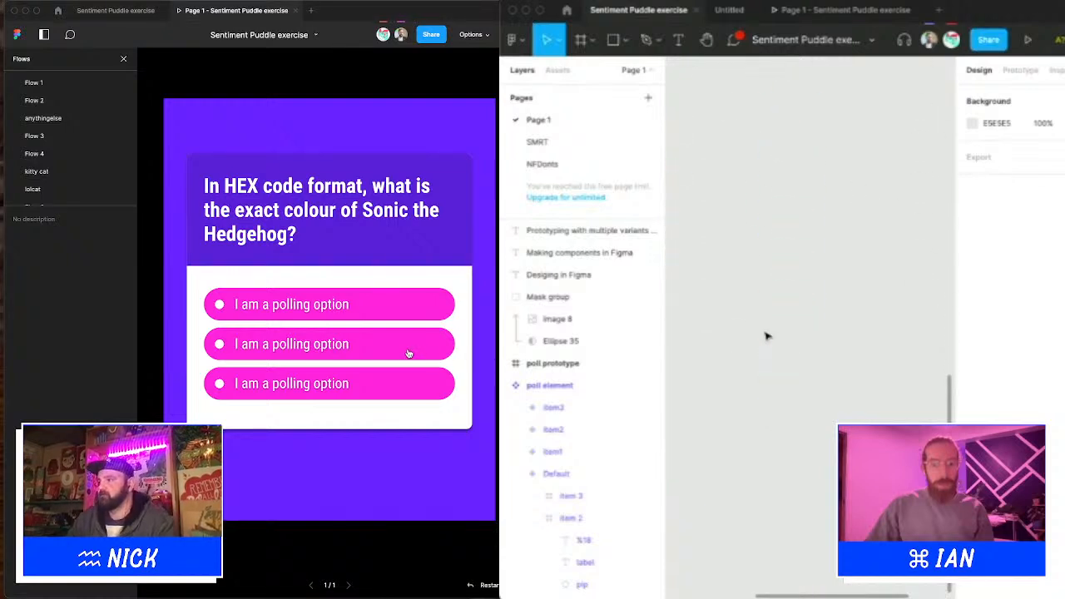
{"action": "left_click", "coordinate": [408, 354]}
{"action": "scroll", "coordinate": [767, 336], "scroll_direction": "down", "scroll_amount": 2}
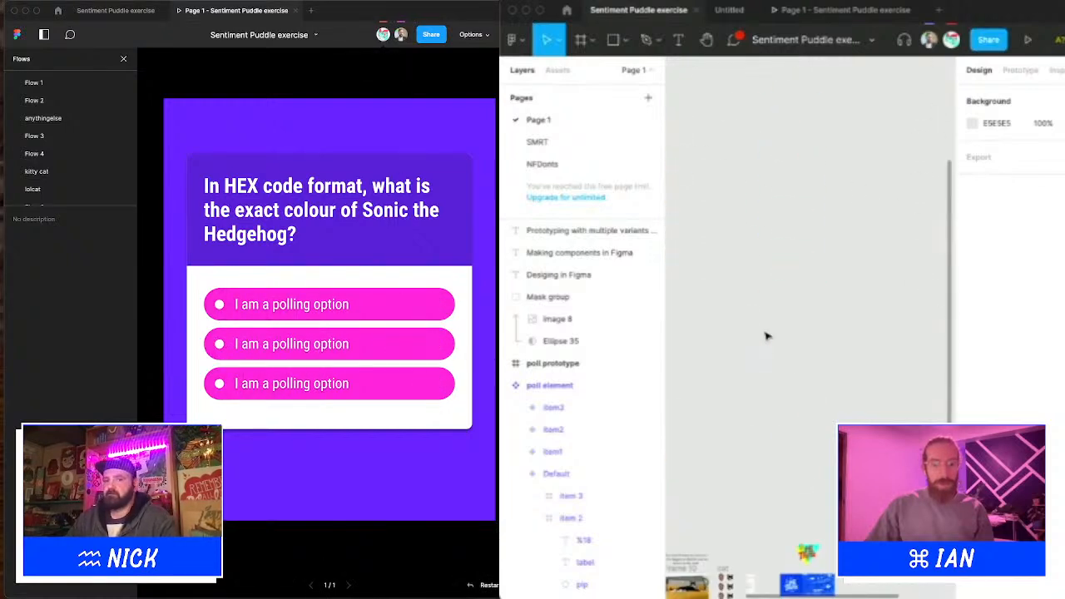
{"action": "scroll", "coordinate": [767, 336], "scroll_direction": "down", "scroll_amount": 3}
{"action": "scroll", "coordinate": [767, 336], "scroll_direction": "right", "scroll_amount": 2}
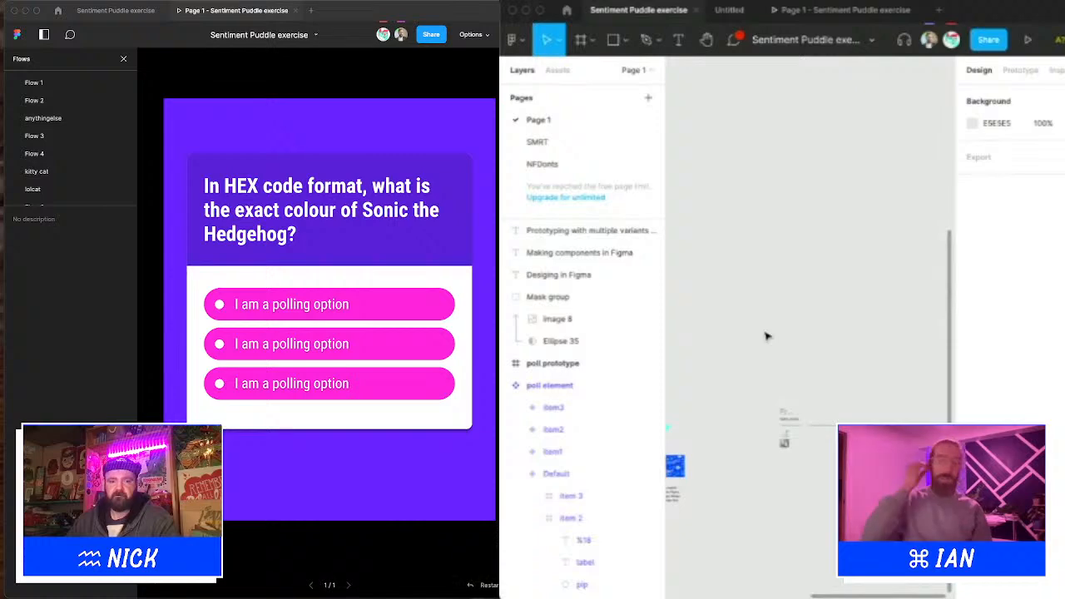
Step: Switch to YouTube Studio to check the live stream, and keep looking around the idea zone on the design canvas
{"action": "key", "text": "super+Tab"}
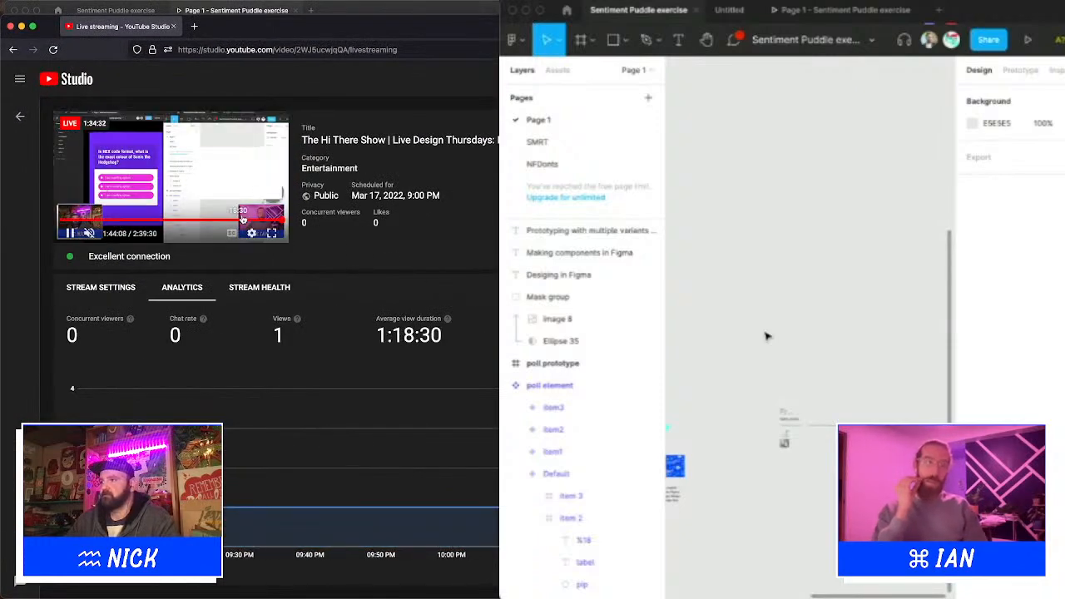
{"action": "scroll", "coordinate": [767, 336], "scroll_direction": "left", "scroll_amount": 3}
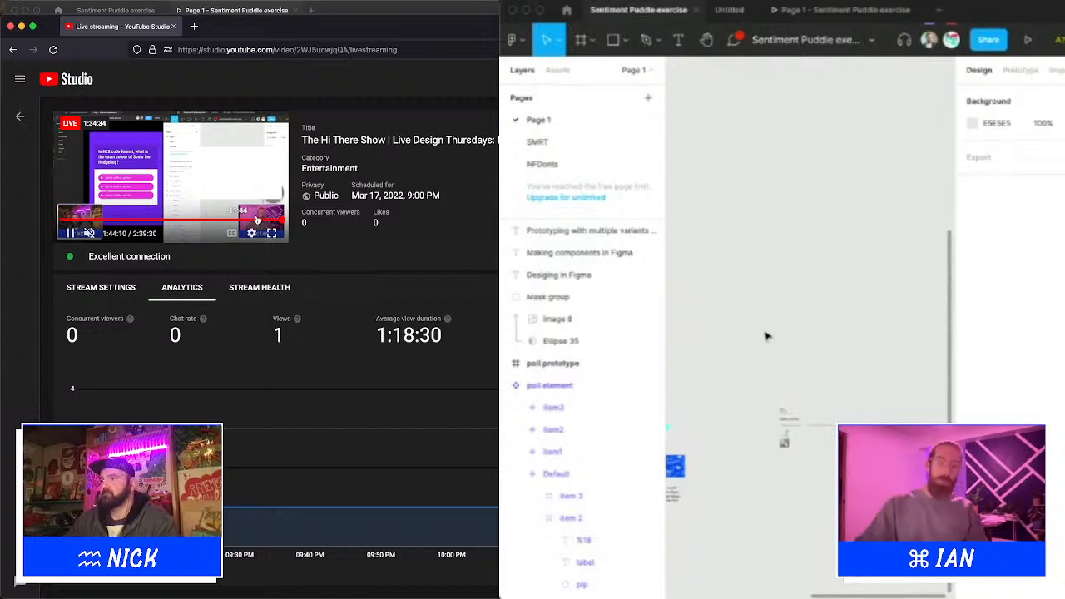
{"action": "scroll", "coordinate": [767, 336], "scroll_direction": "down", "scroll_amount": 2}
{"action": "scroll", "coordinate": [767, 336], "scroll_direction": "right", "scroll_amount": 4}
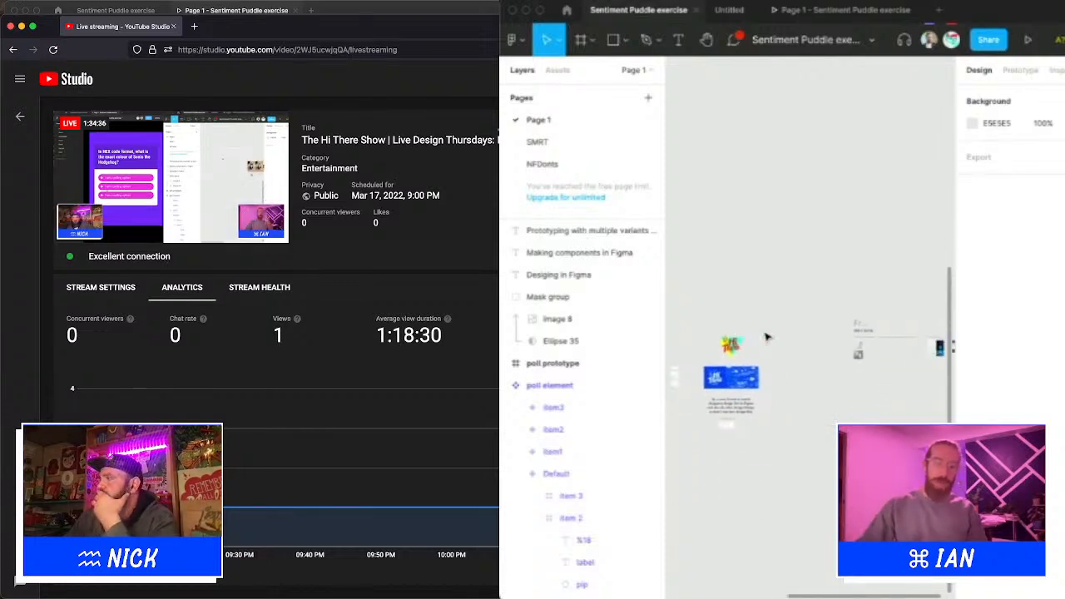
{"action": "scroll", "coordinate": [757, 359], "scroll_direction": "up", "scroll_amount": 5}
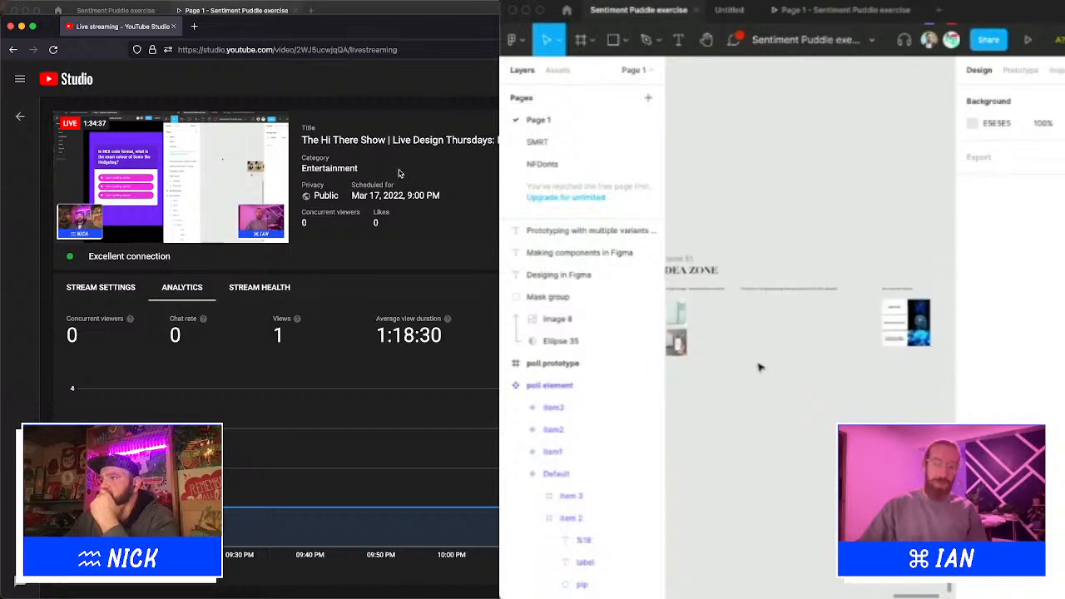
{"action": "scroll", "coordinate": [759, 367], "scroll_direction": "down", "scroll_amount": 5}
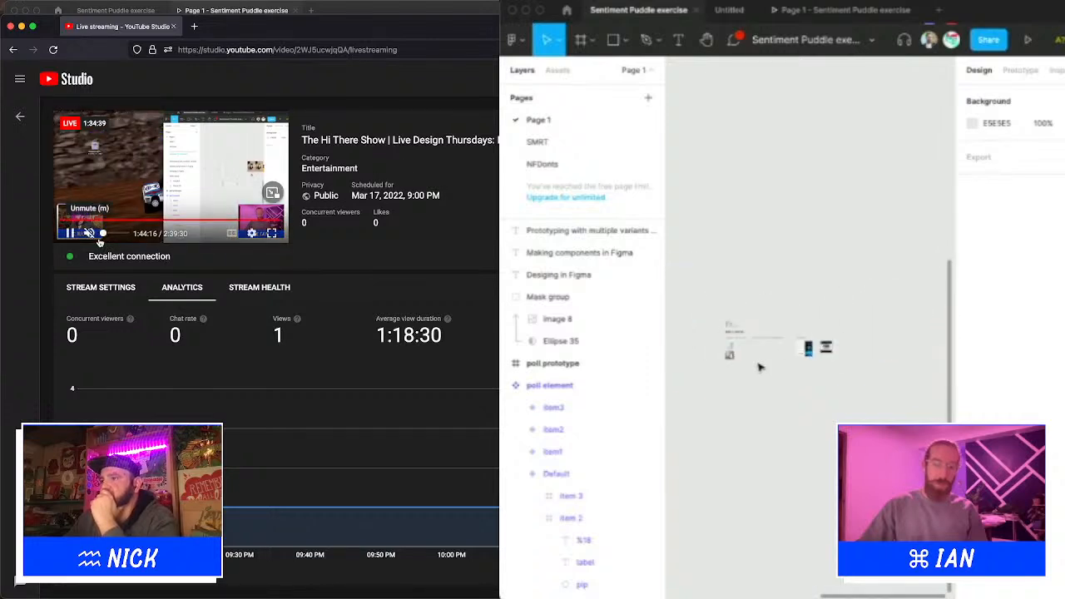
Step: Jump to the collaborator's view of the prototype frames in the design file, and minimise the YouTube Studio window
{"action": "left_click", "coordinate": [951, 40]}
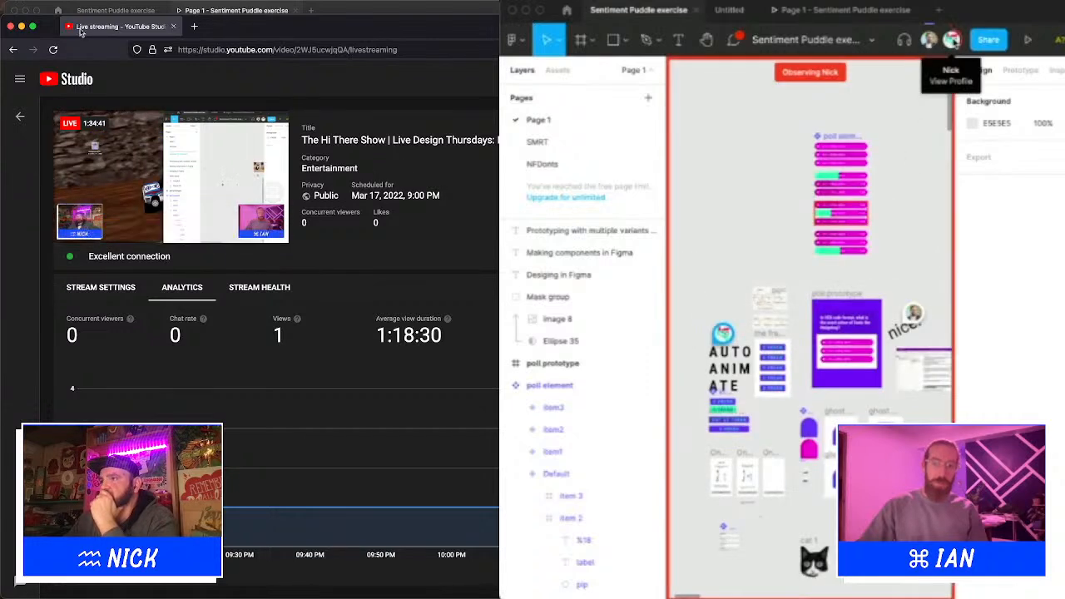
{"action": "scroll", "coordinate": [838, 367], "scroll_direction": "right", "scroll_amount": 1}
{"action": "left_click", "coordinate": [21, 27]}
{"action": "scroll", "coordinate": [838, 368], "scroll_direction": "down", "scroll_amount": 3}
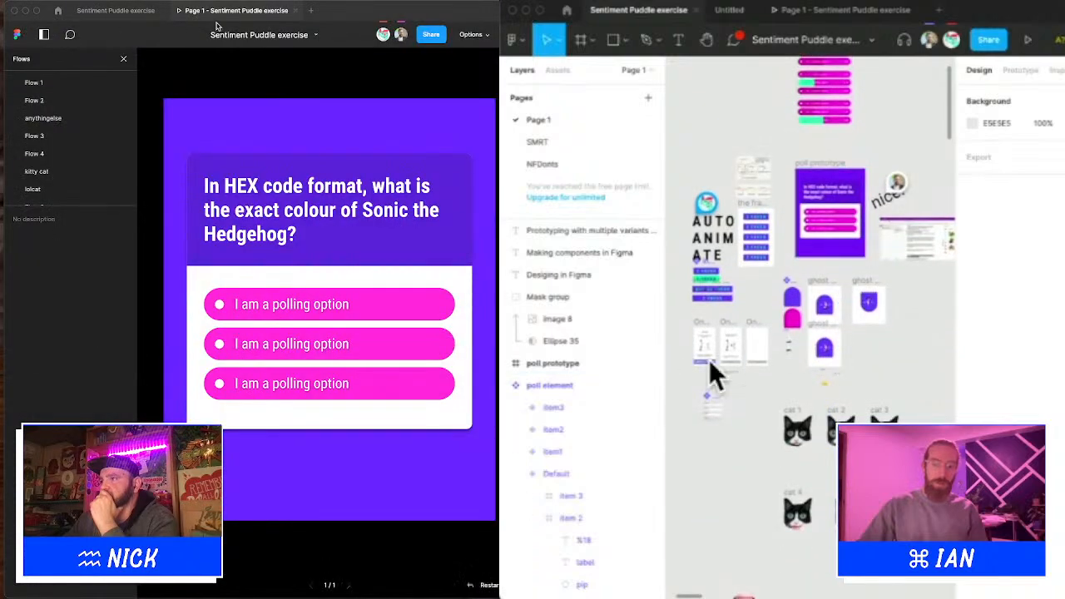
Step: Return from the prototype preview to the design file, and examine the Property 1 values of the form field v2 set and its Empty and Filled variants
{"action": "scroll", "coordinate": [762, 386], "scroll_direction": "up", "scroll_amount": 5}
{"action": "scroll", "coordinate": [784, 427], "scroll_direction": "down", "scroll_amount": 3}
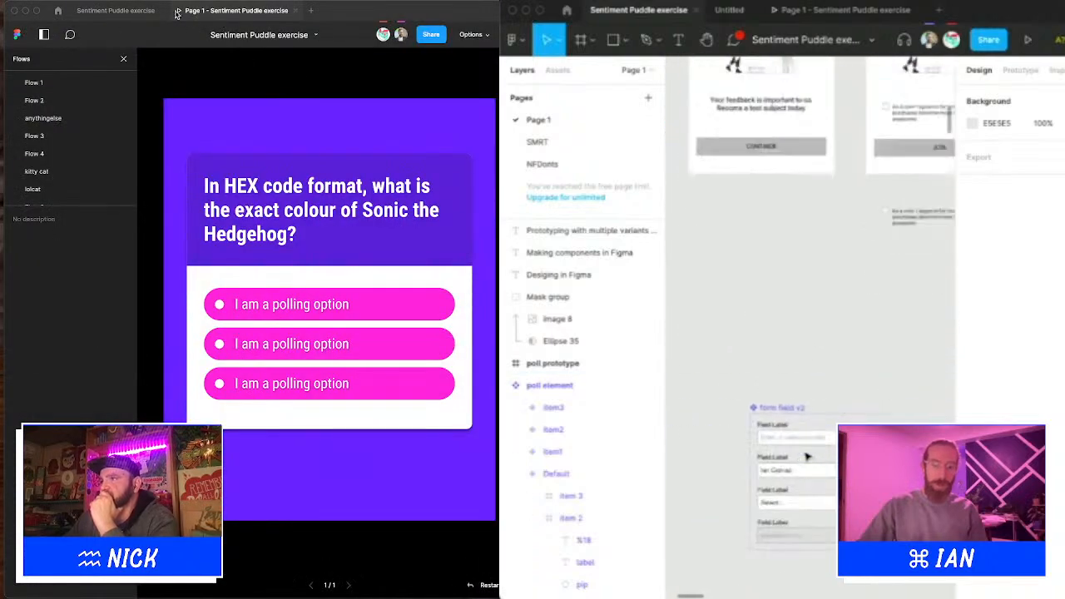
{"action": "left_click", "coordinate": [134, 11]}
{"action": "left_click", "coordinate": [789, 429]}
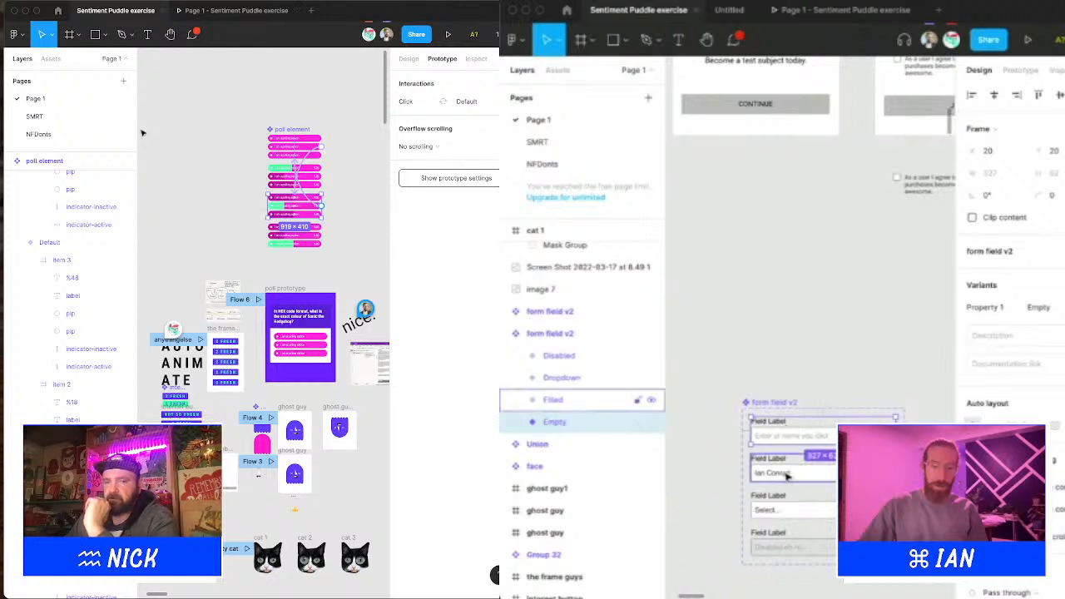
{"action": "left_click", "coordinate": [786, 474]}
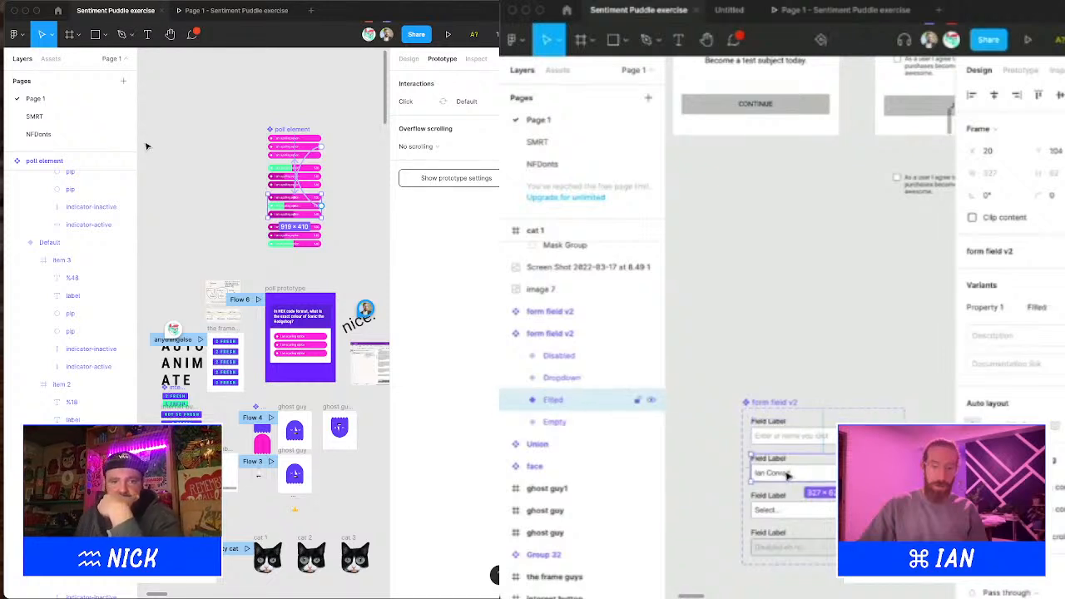
{"action": "left_click", "coordinate": [794, 440]}
{"action": "left_click", "coordinate": [789, 470]}
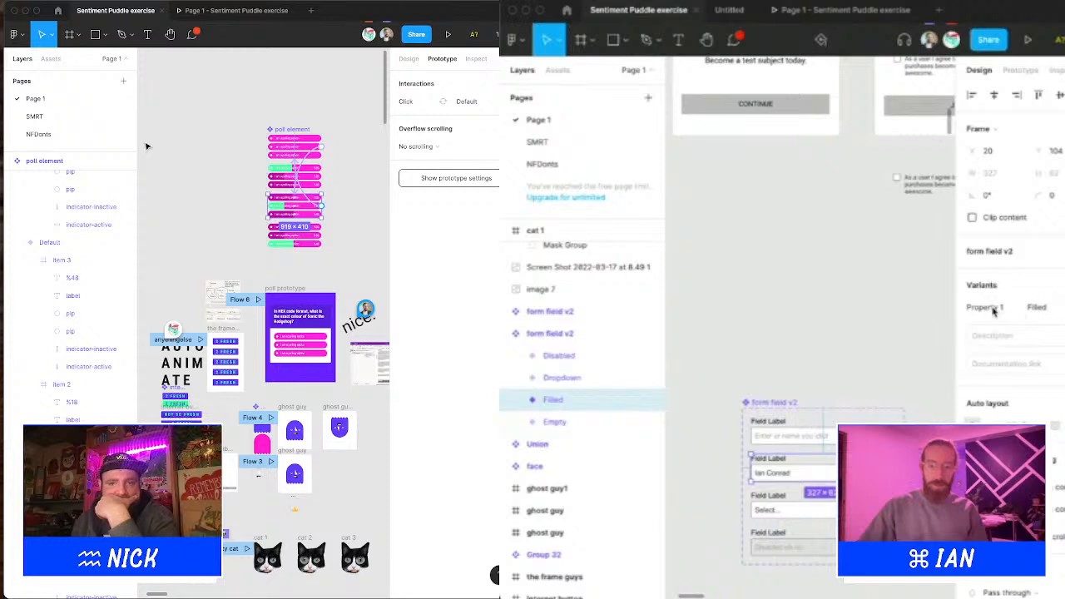
{"action": "left_click", "coordinate": [750, 401]}
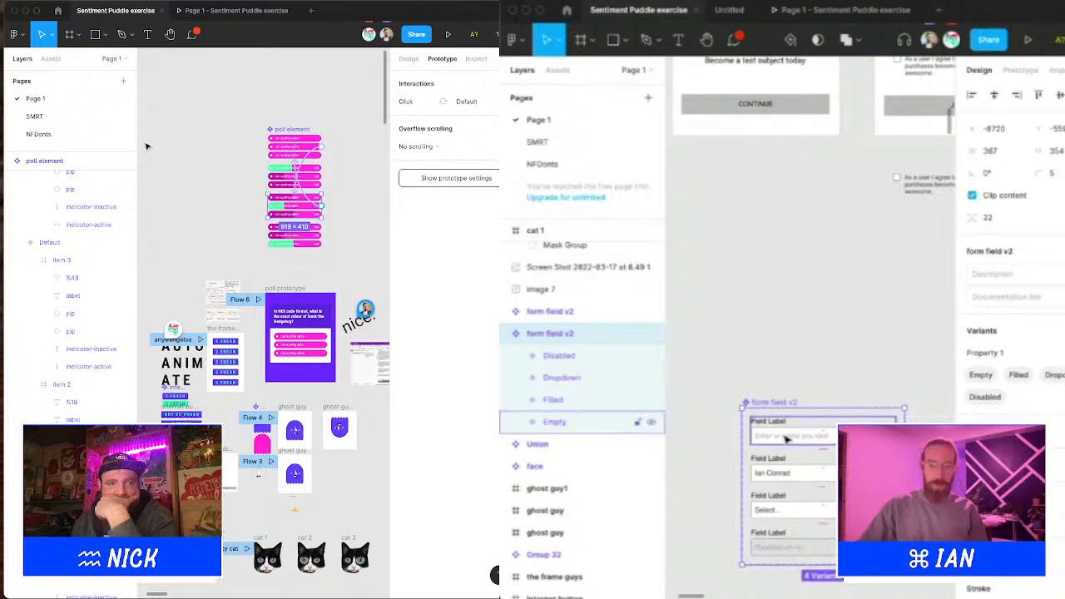
{"action": "left_click", "coordinate": [796, 420]}
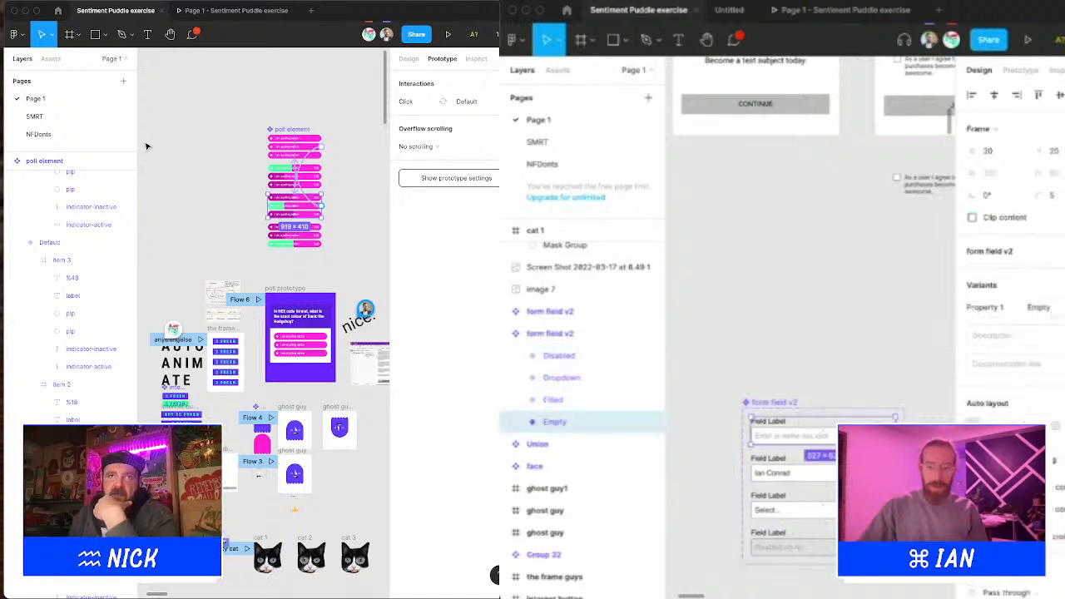
{"action": "left_click", "coordinate": [1036, 307]}
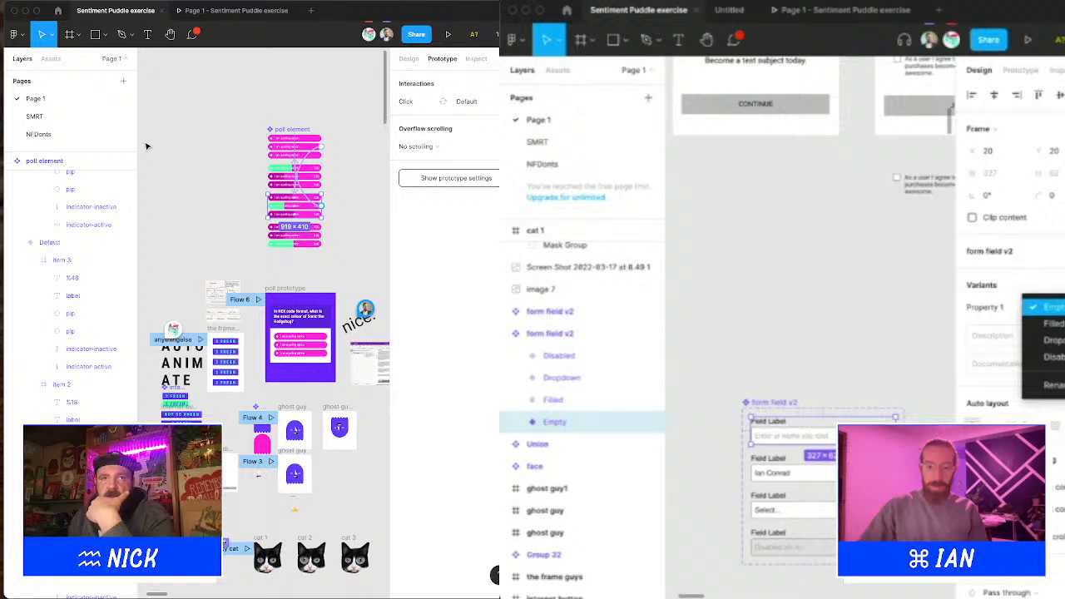
{"action": "left_click", "coordinate": [990, 289]}
{"action": "left_click", "coordinate": [815, 472]}
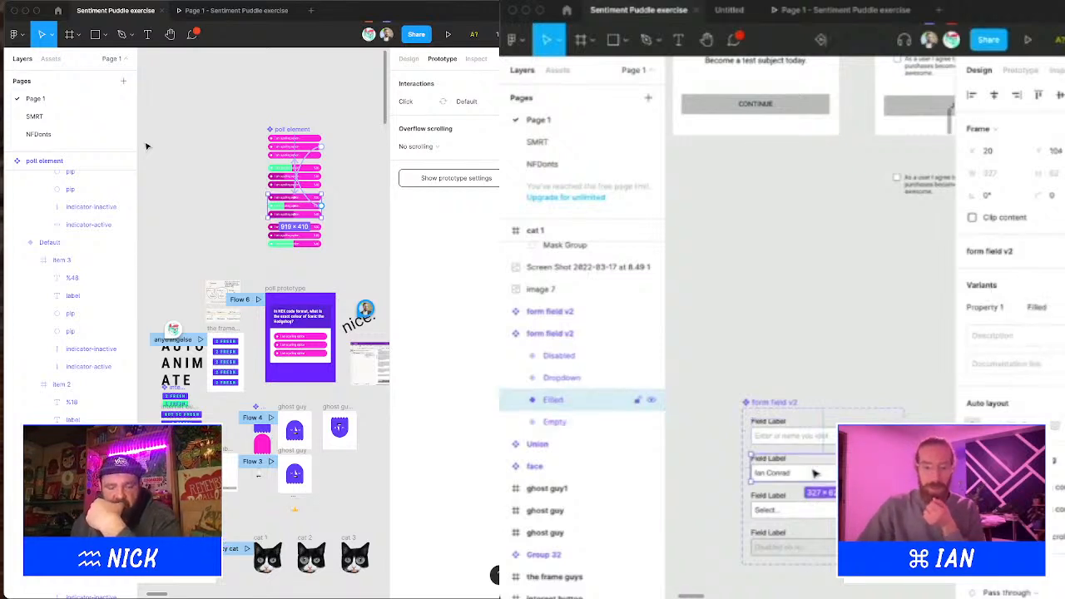
Step: Add a second variant property named Property 2 to the form field v2 component set
{"action": "left_click", "coordinate": [767, 402]}
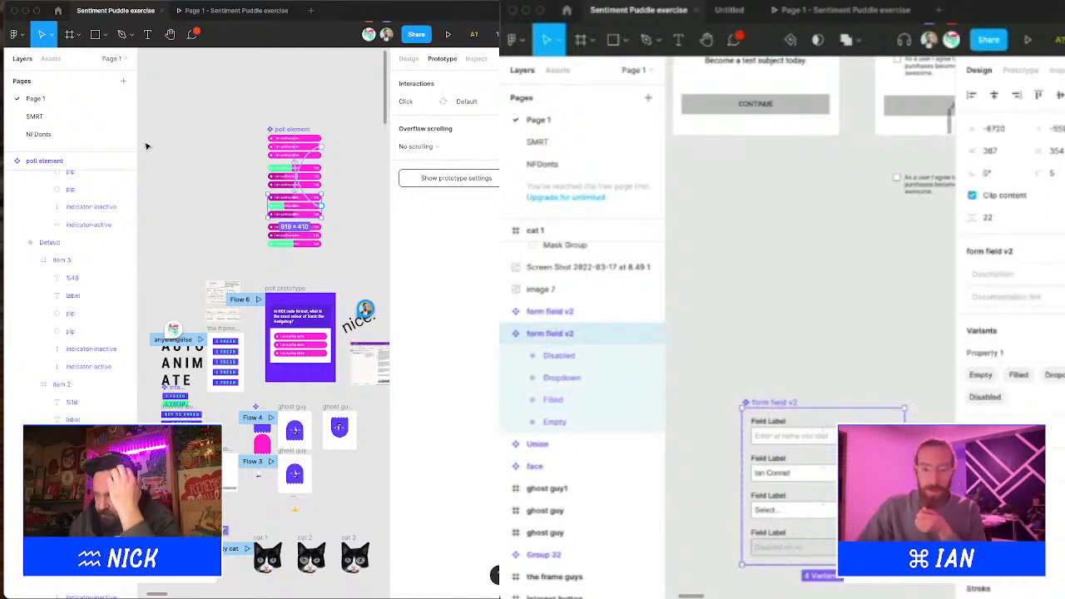
{"action": "left_click", "coordinate": [1059, 330]}
{"action": "left_click", "coordinate": [1047, 379]}
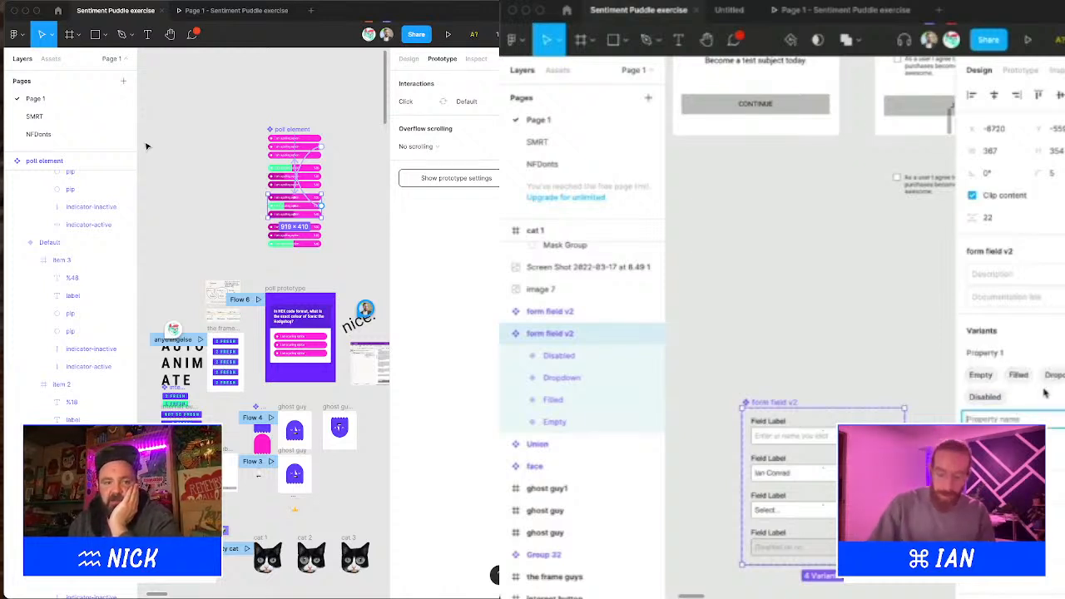
{"action": "type", "text": "Sroperty 2"}
{"action": "key", "text": "Return"}
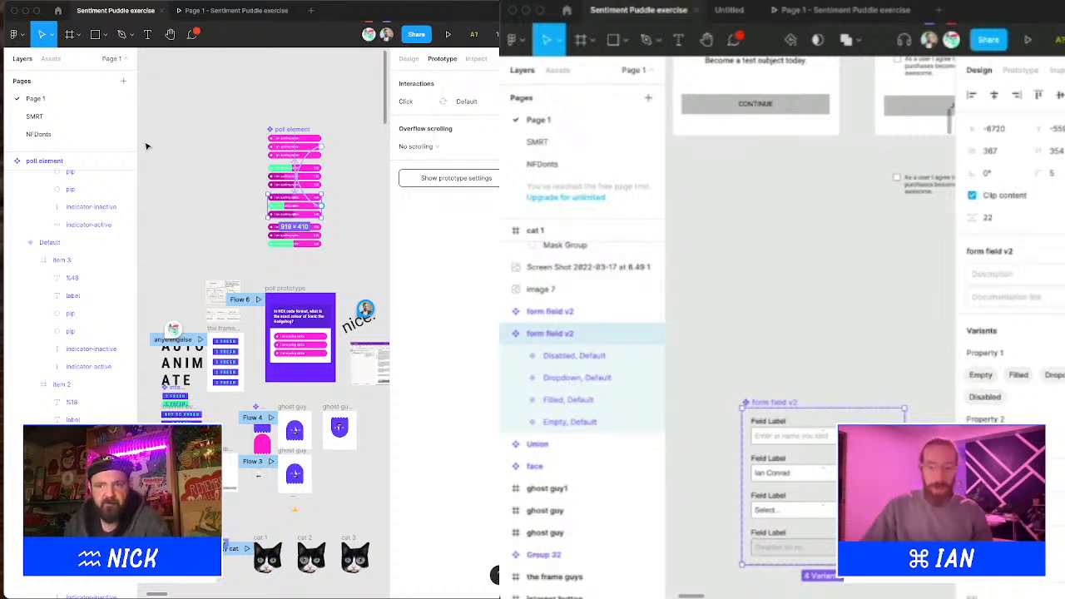
{"action": "left_click", "coordinate": [995, 421]}
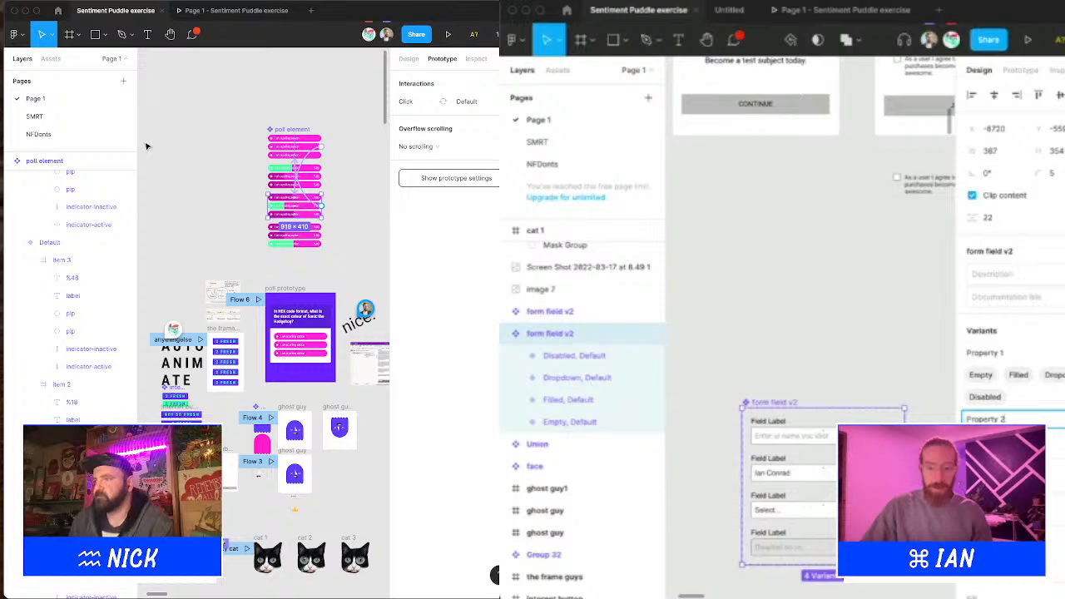
{"action": "key", "text": "Escape"}
Step: Add the Property 2 value "New value" to the Filled variant of form field v2, and clear the selection
{"action": "left_click", "coordinate": [809, 476]}
{"action": "left_click", "coordinate": [342, 162]}
{"action": "key", "text": "z"}
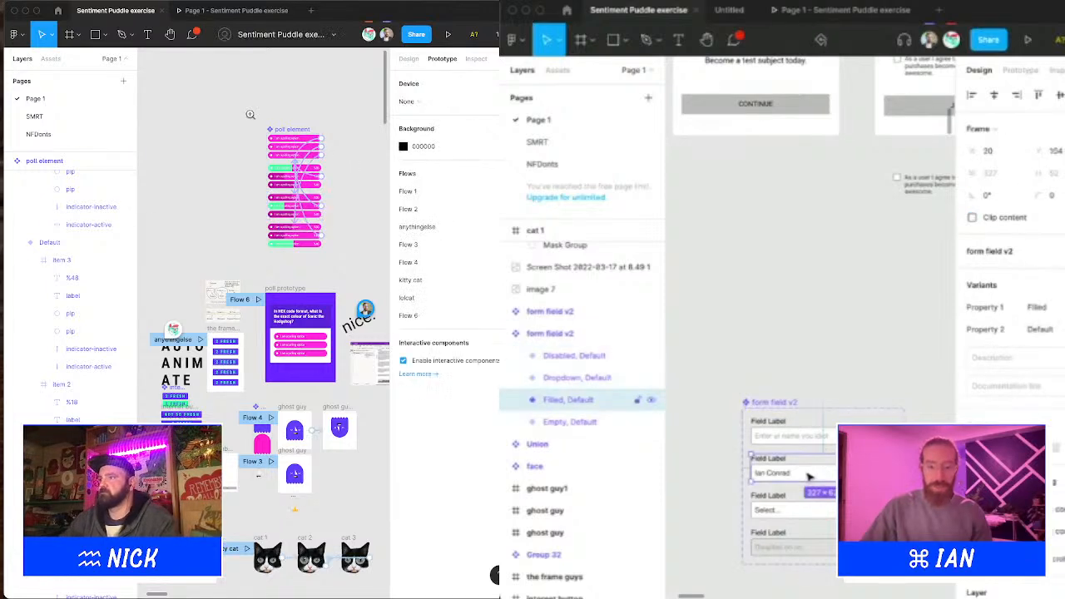
{"action": "left_click_drag", "start_coordinate": [242, 108], "coordinate": [445, 19]}
{"action": "left_click", "coordinate": [1040, 329]}
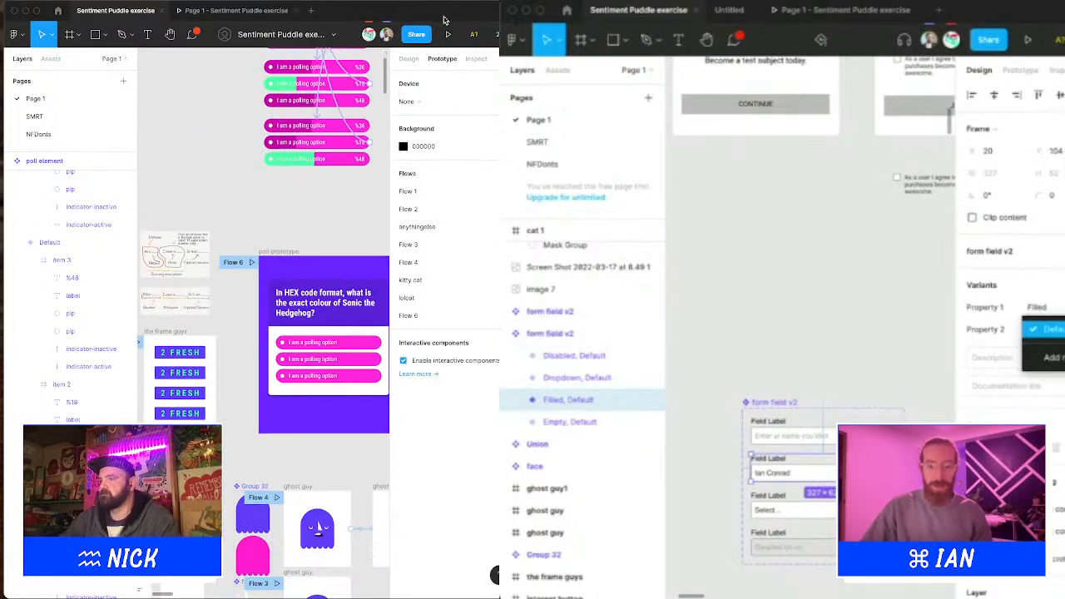
{"action": "left_click_drag", "start_coordinate": [268, 518], "coordinate": [310, 262]}
{"action": "left_click_drag", "start_coordinate": [236, 539], "coordinate": [312, 340]}
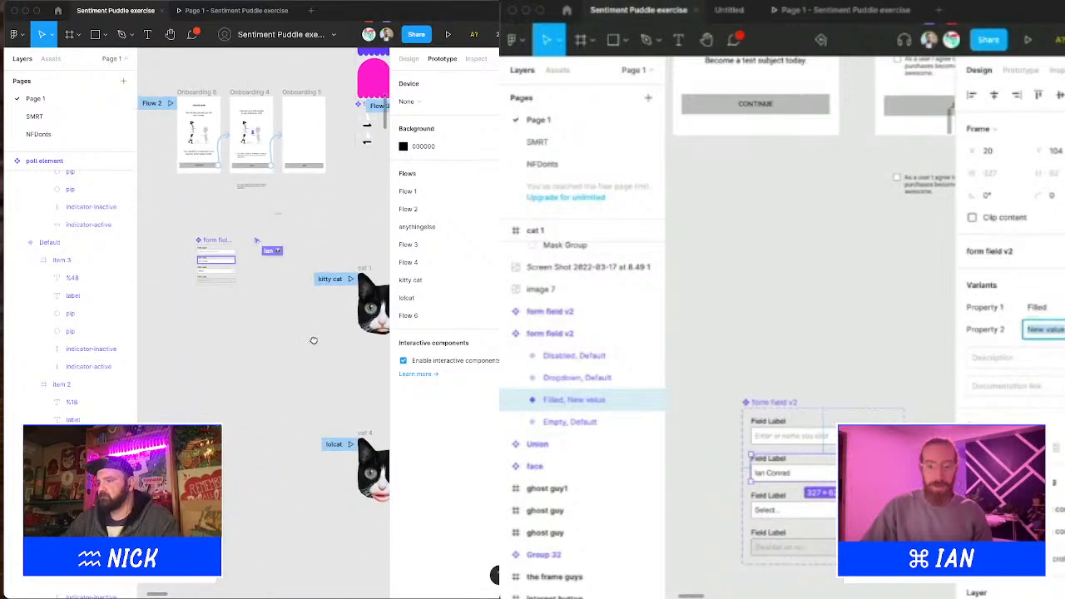
{"action": "left_click_drag", "start_coordinate": [179, 222], "coordinate": [308, 288]}
{"action": "left_click", "coordinate": [811, 356]}
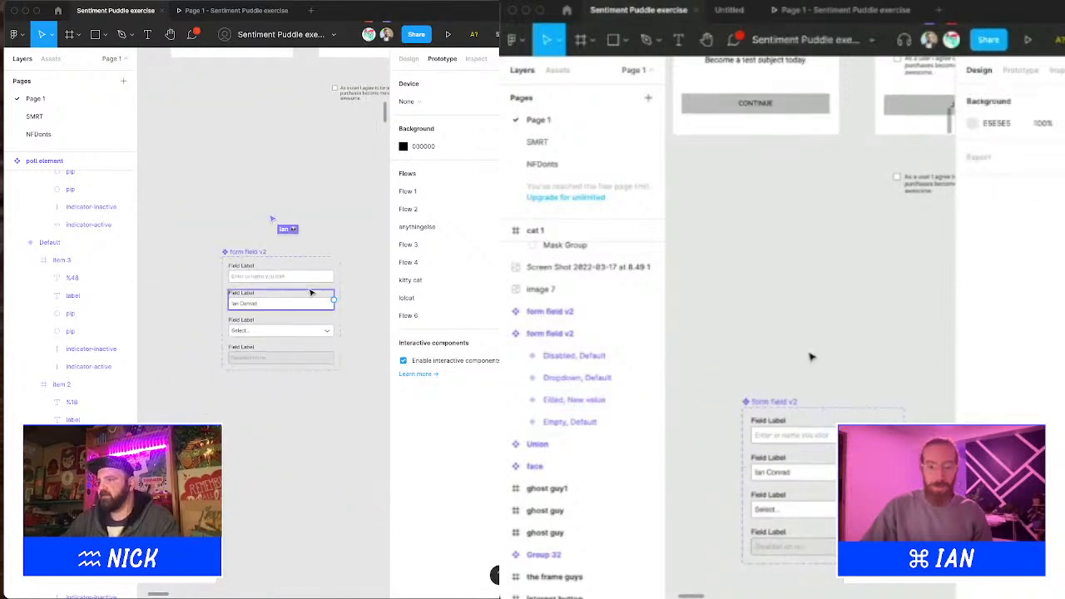
Step: Compare the Property 1 and Property 2 values of the Filled and Empty variants in form field v2
{"action": "scroll", "coordinate": [810, 356], "scroll_direction": "down", "scroll_amount": 2}
{"action": "left_click", "coordinate": [781, 367]}
{"action": "left_click", "coordinate": [272, 307]}
{"action": "left_click", "coordinate": [773, 395]}
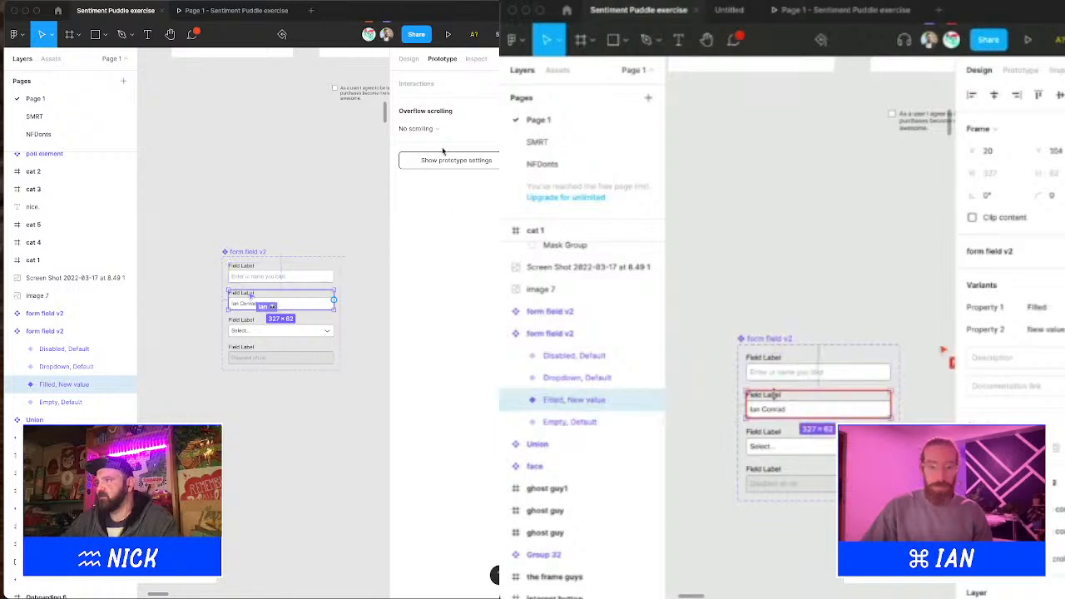
{"action": "left_click", "coordinate": [409, 58]}
{"action": "scroll", "coordinate": [774, 395], "scroll_direction": "down", "scroll_amount": 2}
{"action": "left_click", "coordinate": [795, 275]}
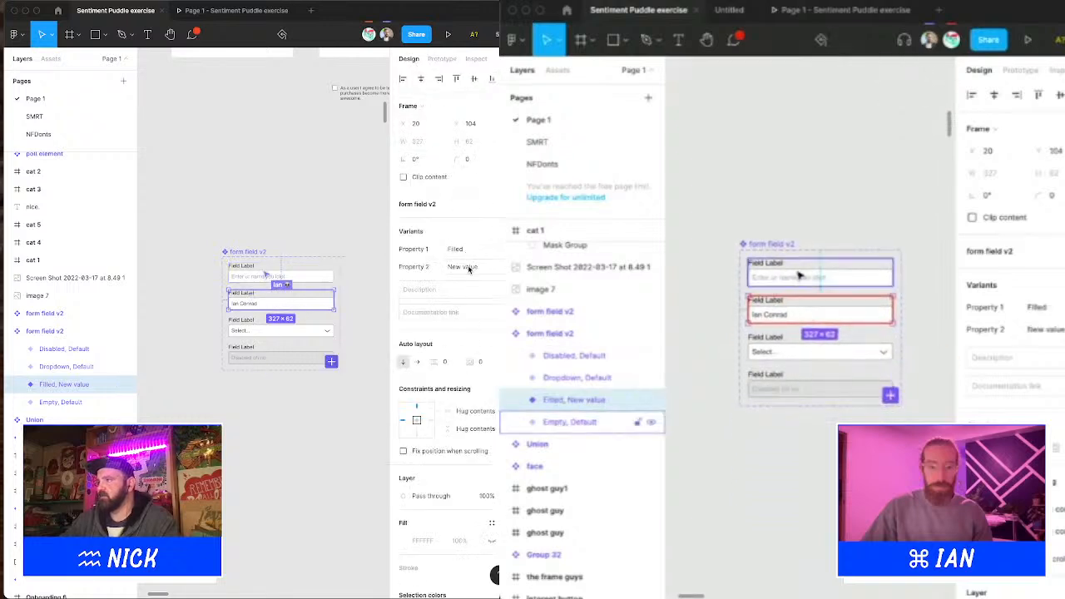
{"action": "left_click", "coordinate": [772, 244]}
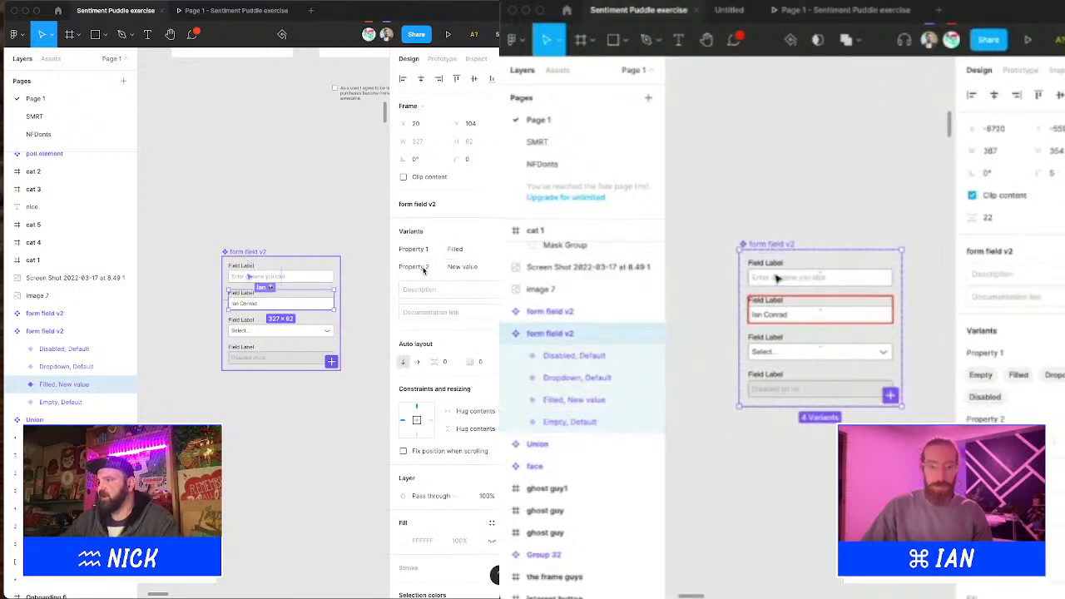
{"action": "left_click", "coordinate": [777, 277]}
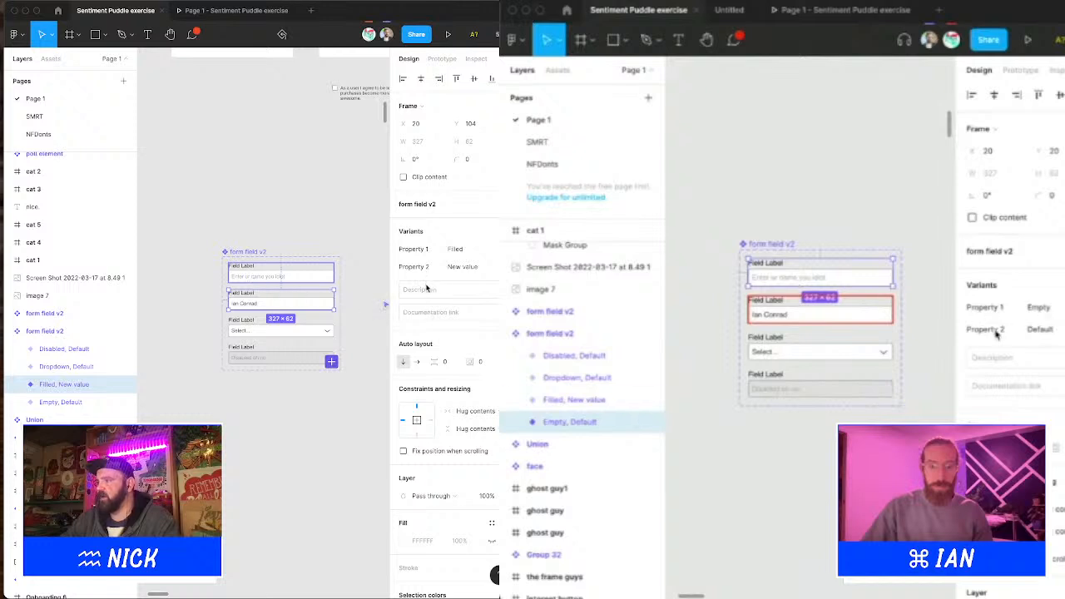
{"action": "left_click", "coordinate": [455, 249]}
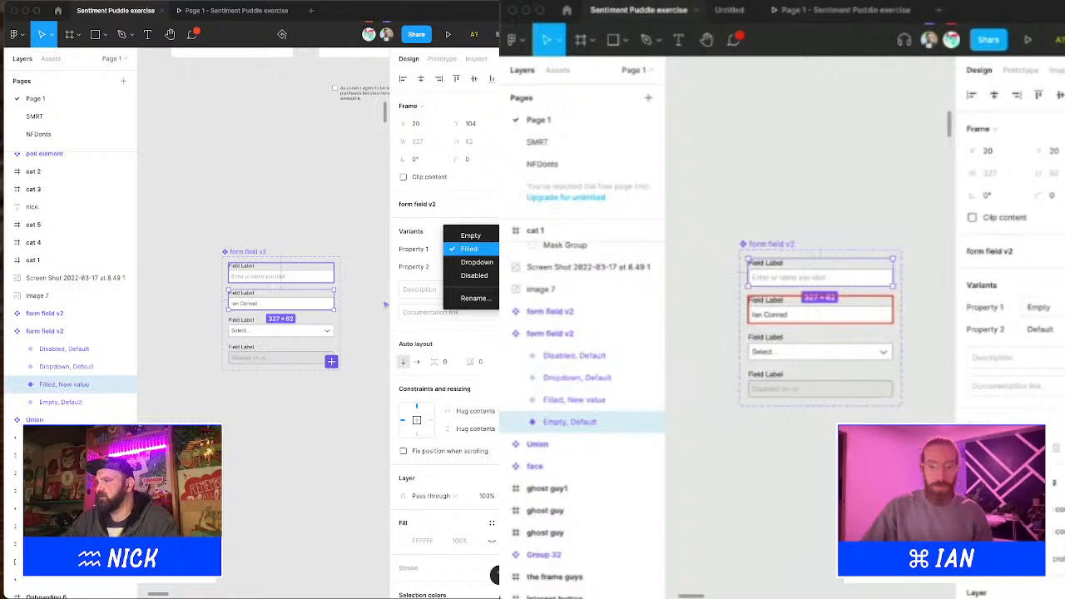
{"action": "left_click", "coordinate": [447, 312]}
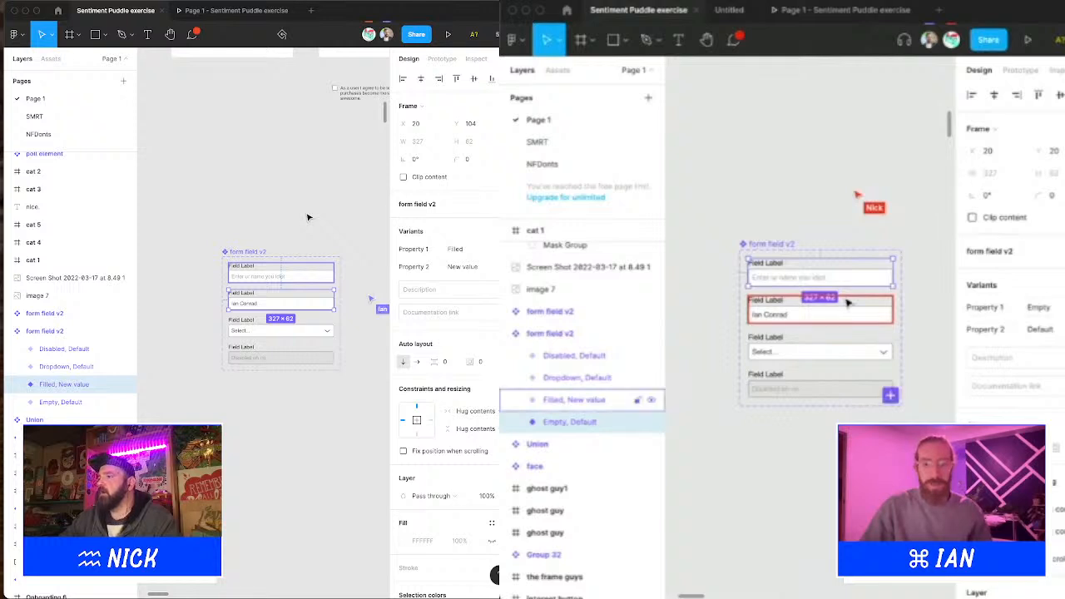
Step: Create an instance of the Dropdown variant by copying it out of the form field v2 set to the empty canvas below
{"action": "left_click", "coordinate": [811, 217]}
{"action": "scroll", "coordinate": [830, 325], "scroll_direction": "down", "scroll_amount": 5}
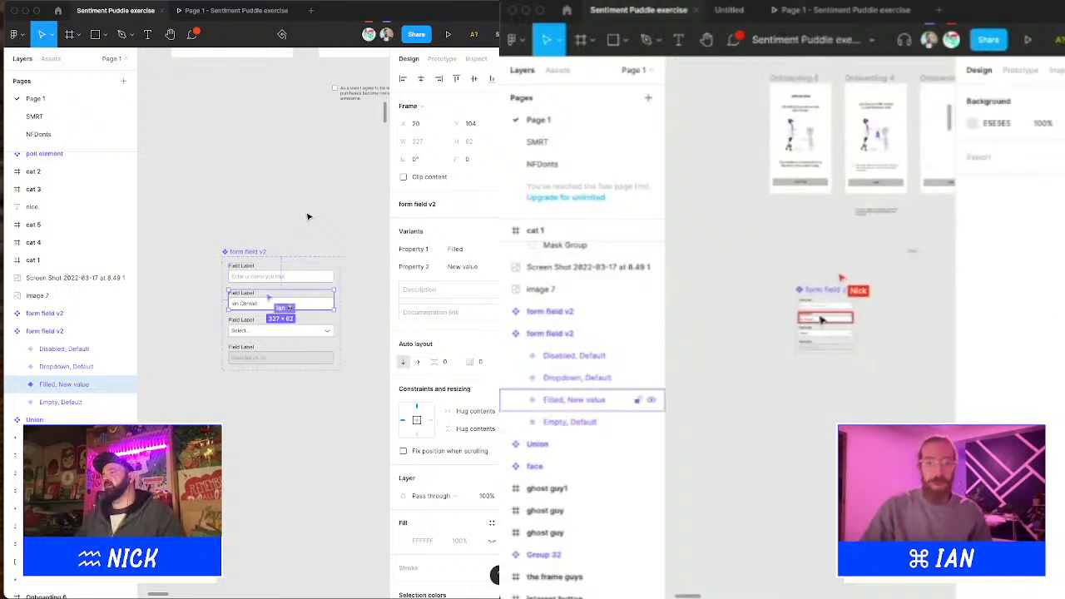
{"action": "left_click_drag", "start_coordinate": [812, 332], "coordinate": [869, 432], "text": "alt"}
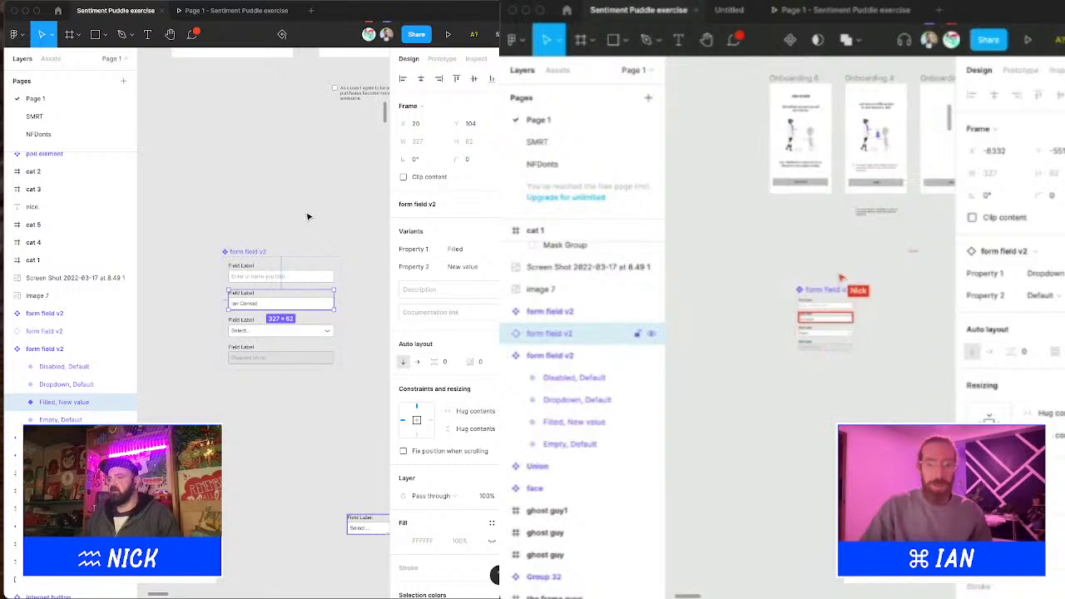
{"action": "scroll", "coordinate": [908, 421], "scroll_direction": "up", "scroll_amount": 5}
Step: Switch the form field instance's Property 1 to Disabled, try Filled, and finally set it to Empty
{"action": "left_click", "coordinate": [1044, 273]}
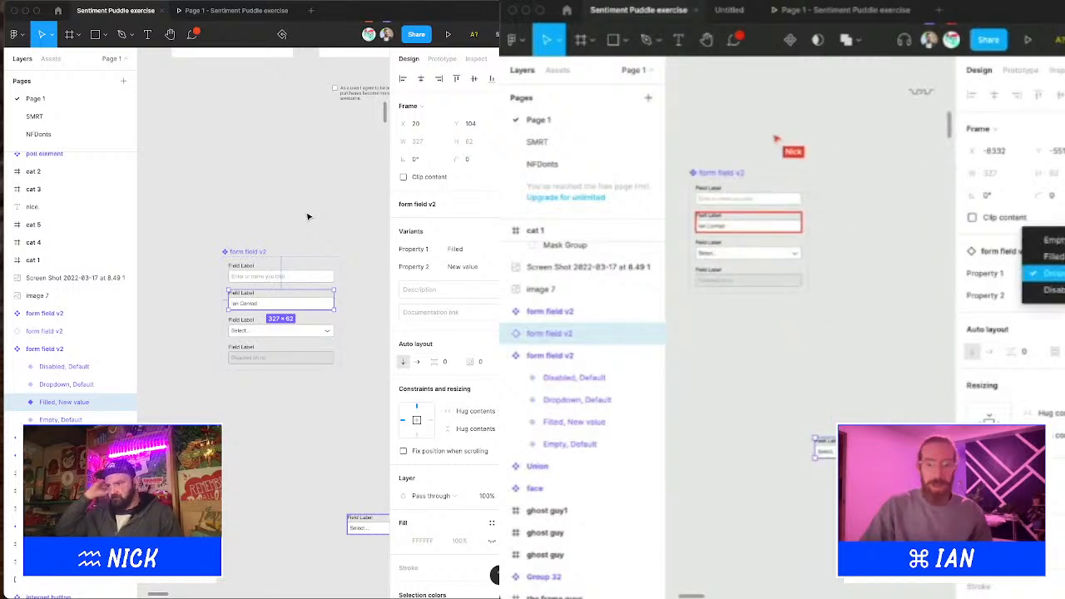
{"action": "left_click", "coordinate": [1041, 290]}
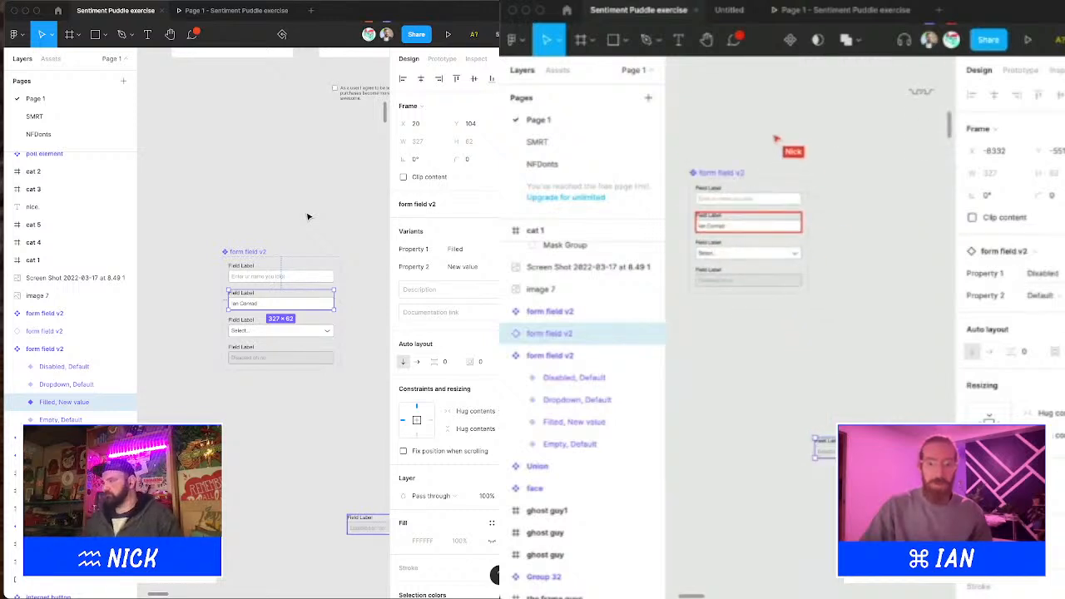
{"action": "left_click", "coordinate": [1044, 273]}
{"action": "left_click", "coordinate": [1042, 240]}
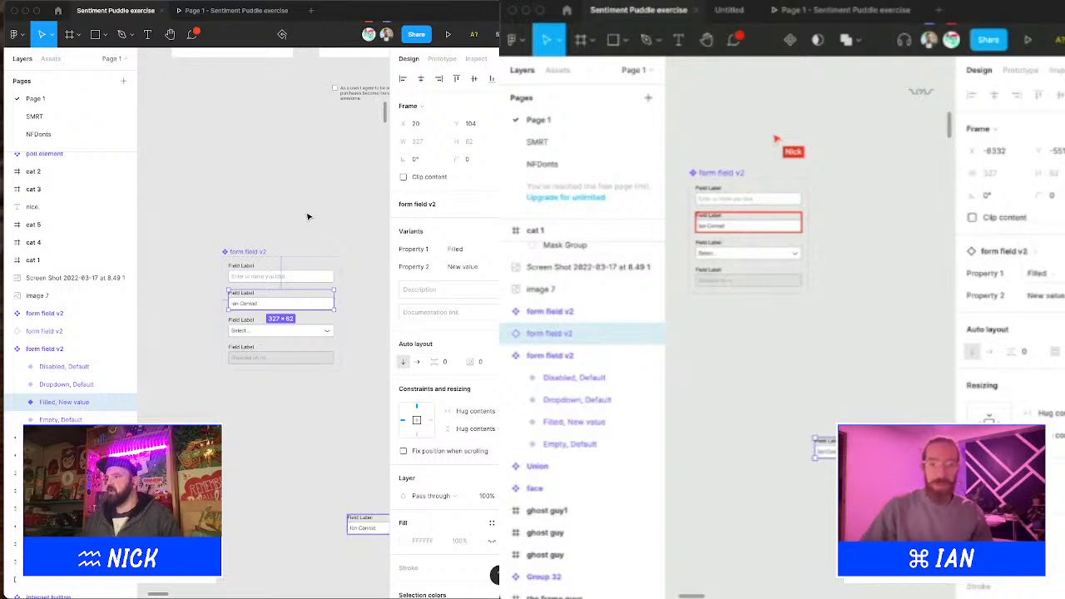
{"action": "left_click", "coordinate": [1044, 273]}
{"action": "left_click", "coordinate": [1042, 254]}
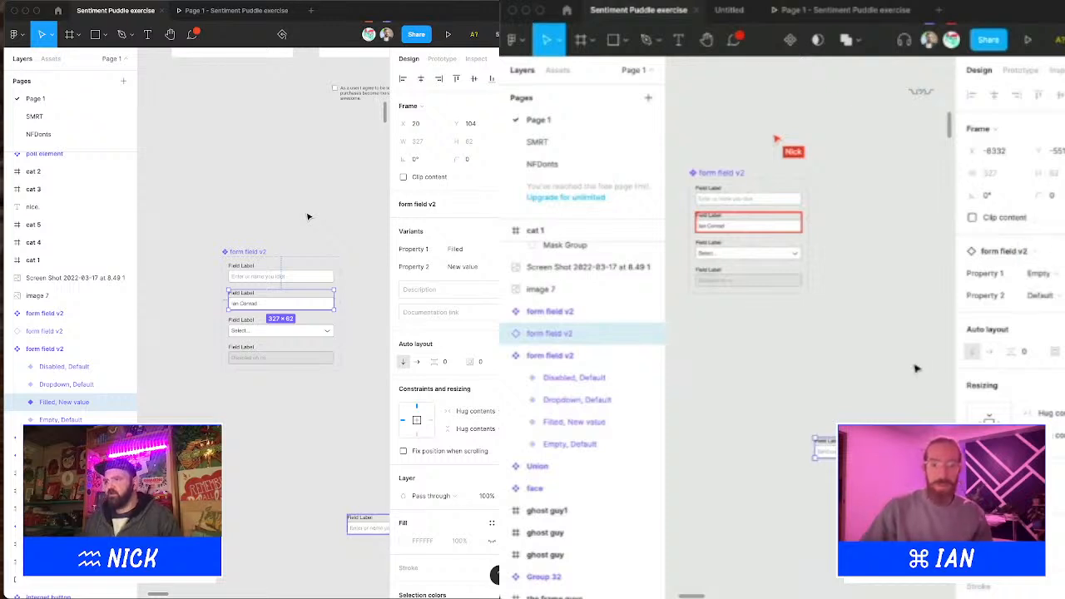
Step: Duplicate the Empty form field instance and place the copy directly below the original
{"action": "scroll", "coordinate": [881, 353], "scroll_direction": "right", "scroll_amount": 2}
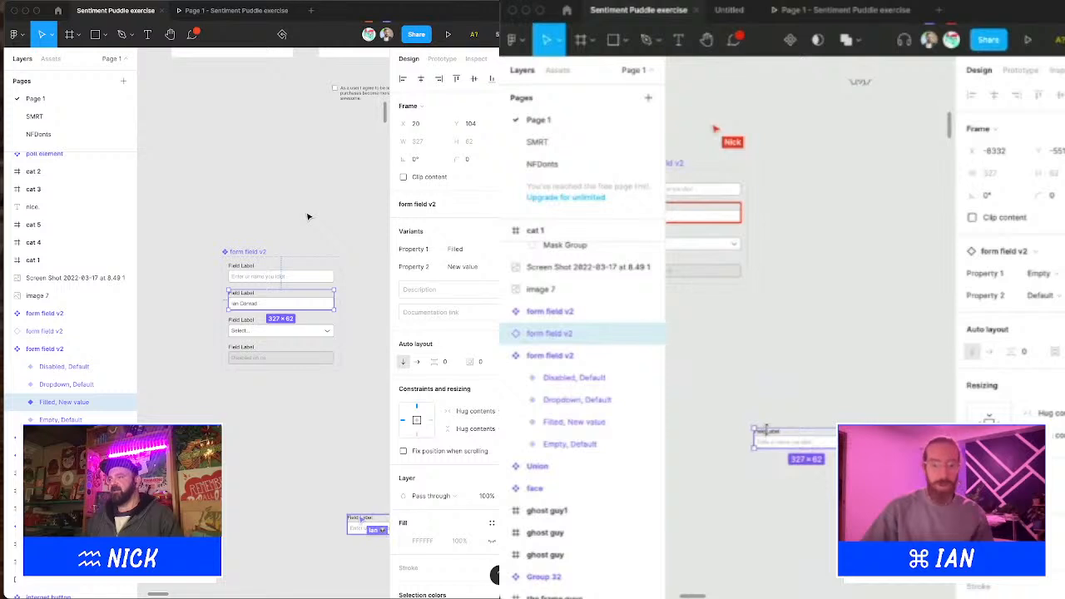
{"action": "key", "text": "super+d"}
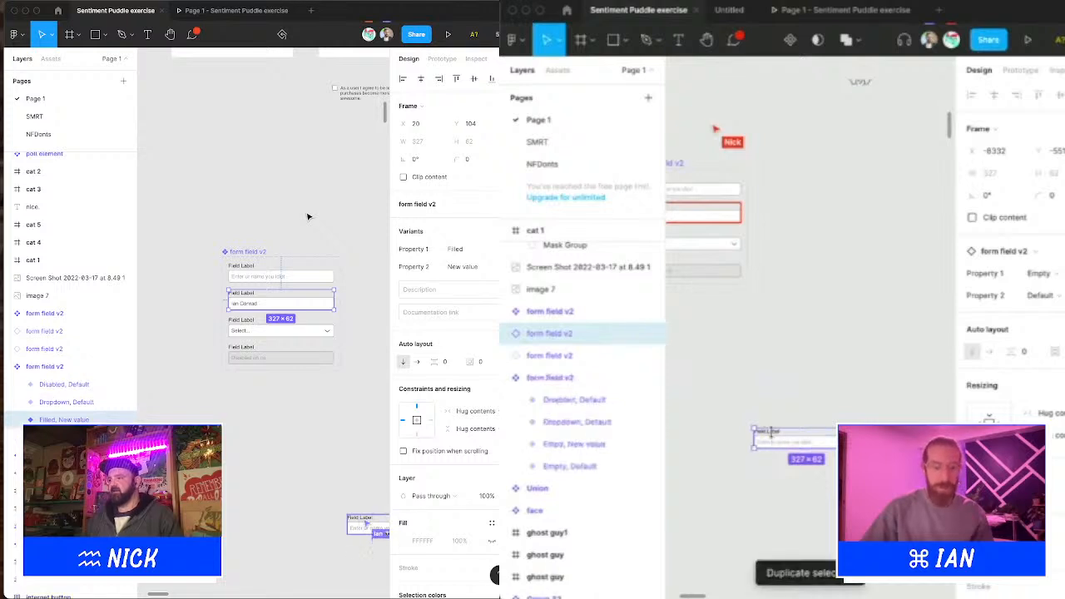
{"action": "left_click_drag", "start_coordinate": [770, 431], "coordinate": [769, 477]}
{"action": "key", "text": "super+z"}
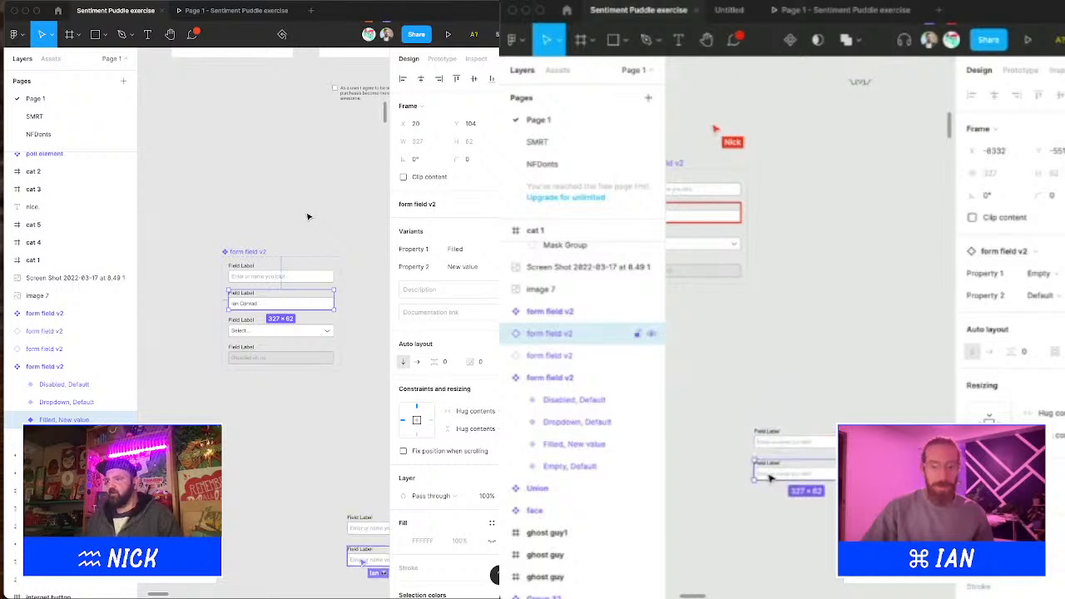
Step: Set the lower form field instance's Property 1 to Dropdown, and view both instances up close
{"action": "left_click", "coordinate": [1040, 273]}
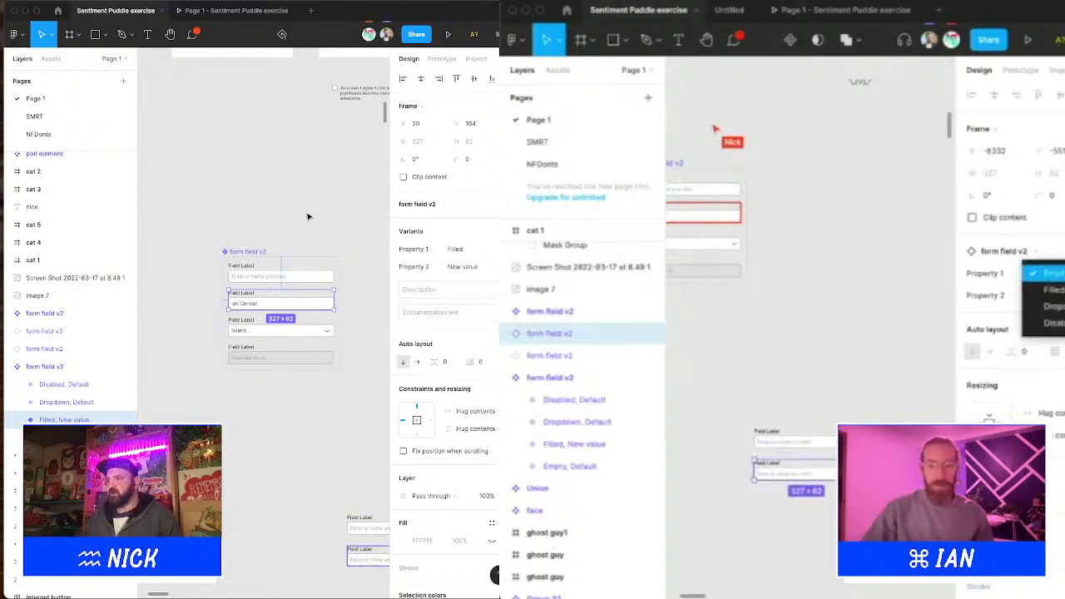
{"action": "left_click", "coordinate": [1040, 308]}
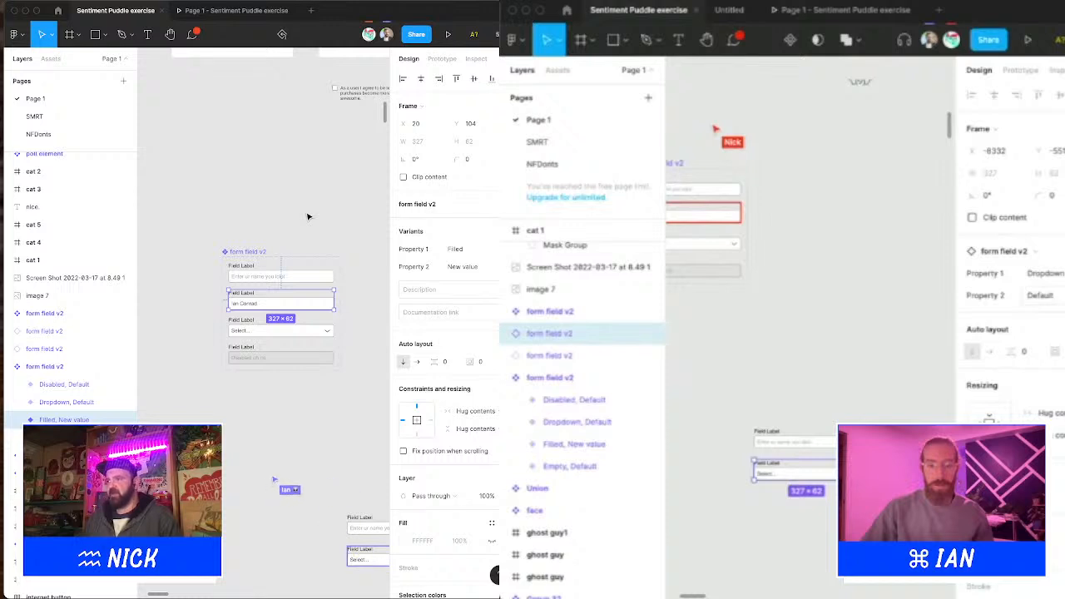
{"action": "scroll", "coordinate": [724, 254], "scroll_direction": "down", "scroll_amount": 4}
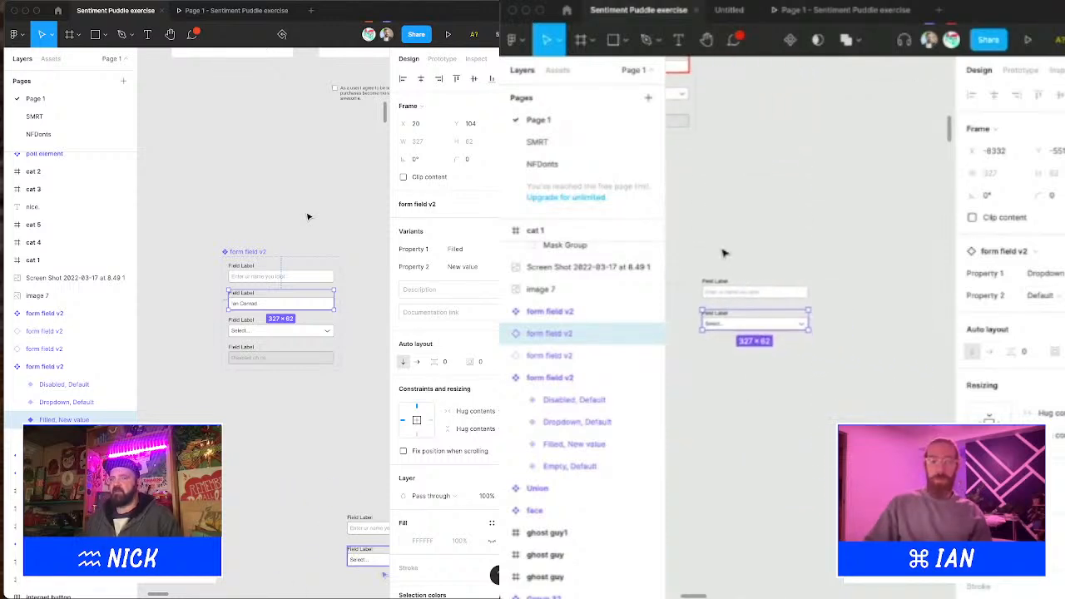
{"action": "scroll", "coordinate": [723, 254], "scroll_direction": "up", "scroll_amount": 5}
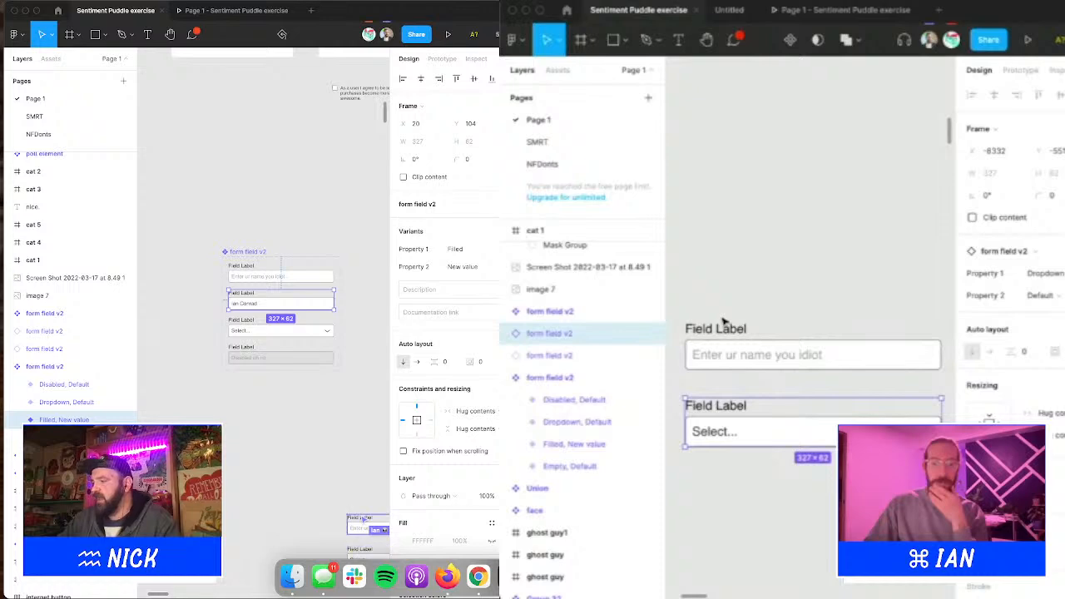
Step: Switch the upper form field instance's Property 2 to New value, back to Default, and finally to New value
{"action": "left_click", "coordinate": [224, 127]}
{"action": "left_click", "coordinate": [723, 324]}
{"action": "scroll", "coordinate": [261, 134], "scroll_direction": "down", "scroll_amount": 5}
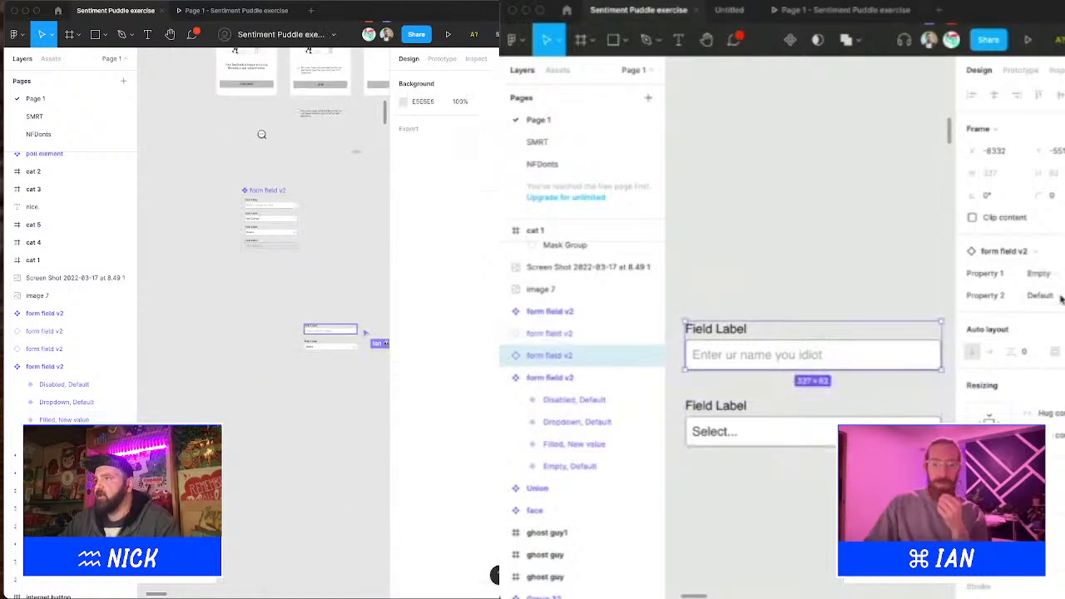
{"action": "left_click_drag", "start_coordinate": [288, 243], "coordinate": [274, 413]}
{"action": "left_click", "coordinate": [1057, 297]}
{"action": "left_click_drag", "start_coordinate": [371, 173], "coordinate": [217, 471]}
{"action": "left_click", "coordinate": [1055, 312]}
{"action": "key", "text": "z"}
{"action": "left_click_drag", "start_coordinate": [179, 163], "coordinate": [354, 386]}
{"action": "left_click", "coordinate": [1056, 297]}
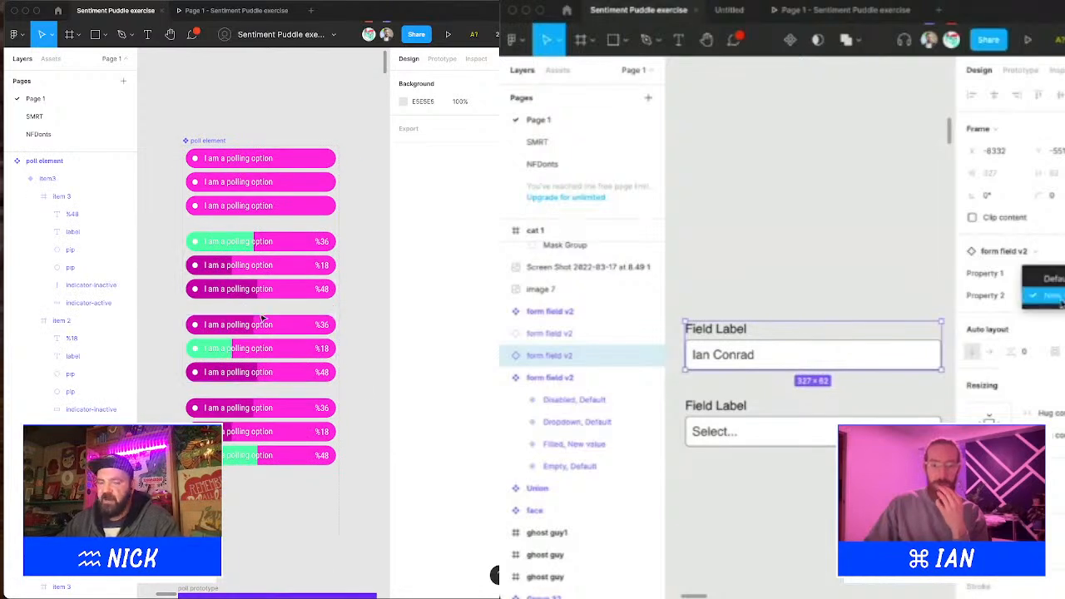
{"action": "left_click", "coordinate": [1055, 280]}
{"action": "left_click", "coordinate": [1061, 300]}
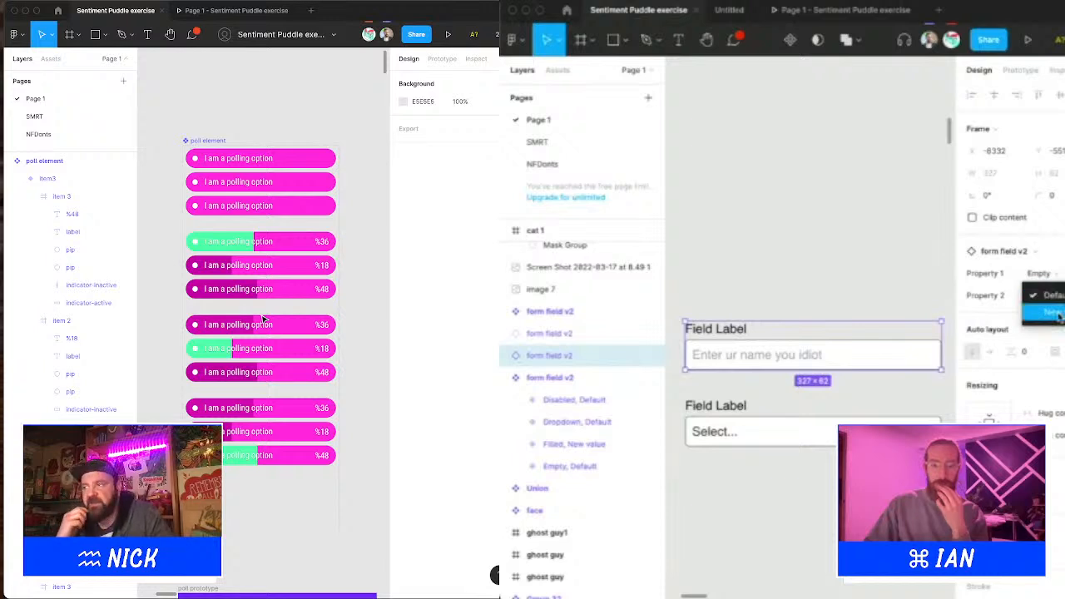
{"action": "left_click", "coordinate": [1058, 315]}
Step: Examine the upper form field instance's text content and its Property 2 options
{"action": "double_click", "coordinate": [726, 355]}
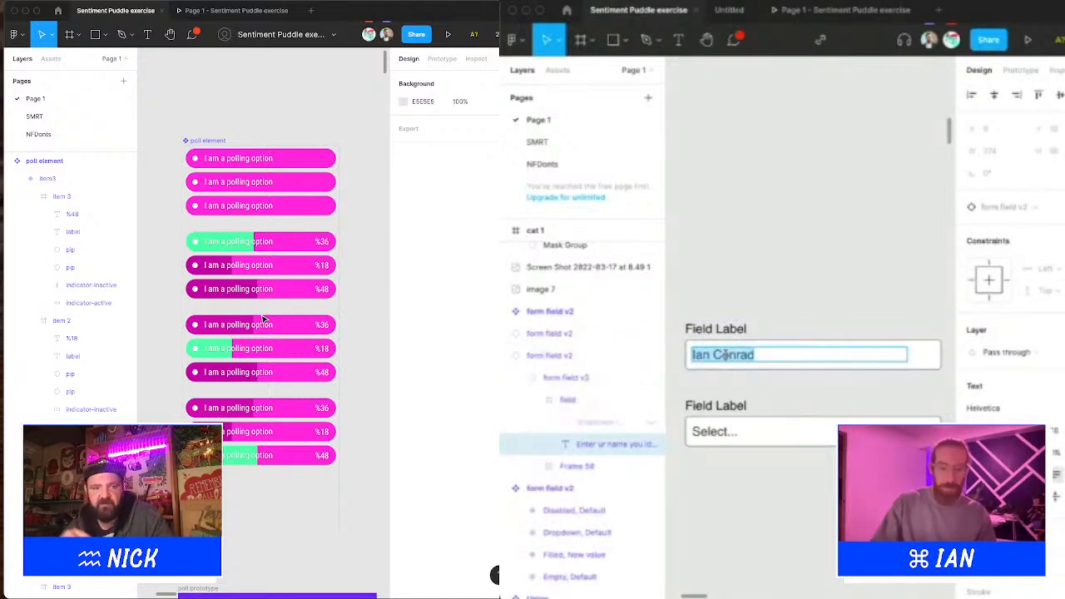
{"action": "key", "text": "Escape"}
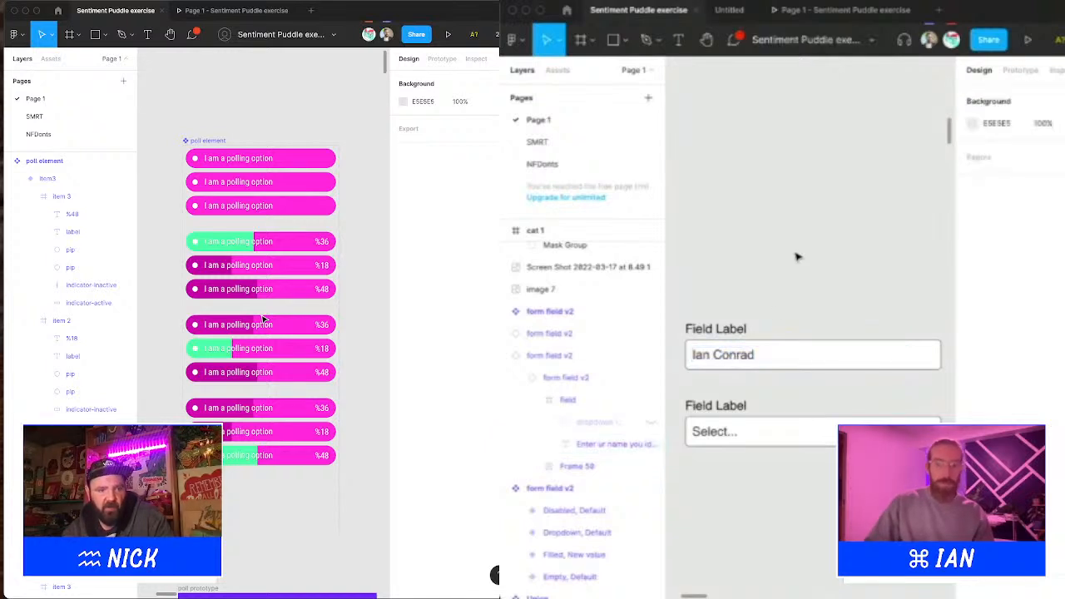
{"action": "left_click", "coordinate": [731, 325]}
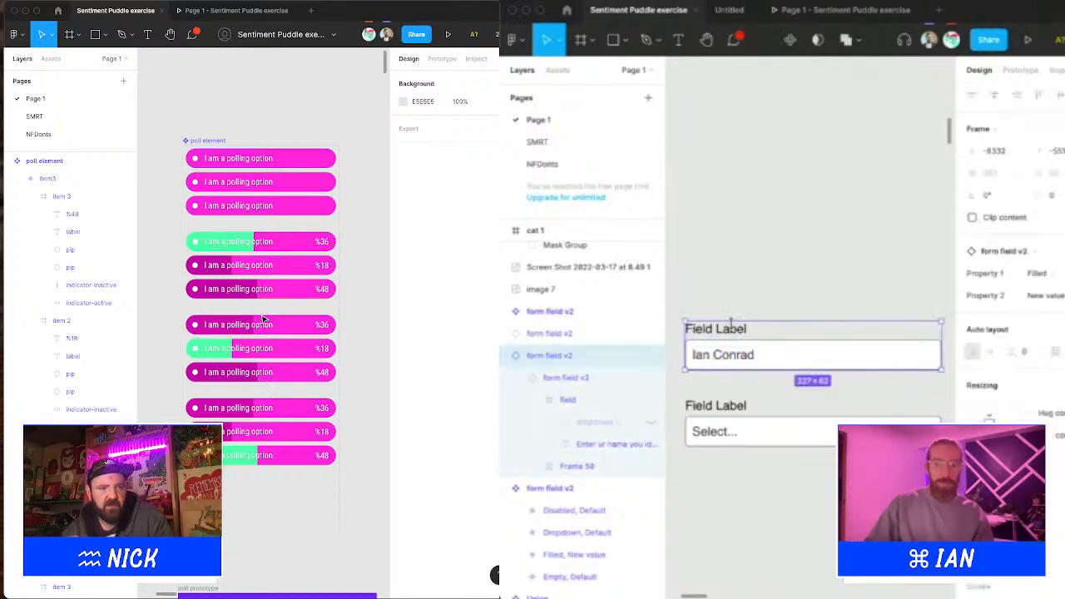
{"action": "left_click", "coordinate": [1040, 274]}
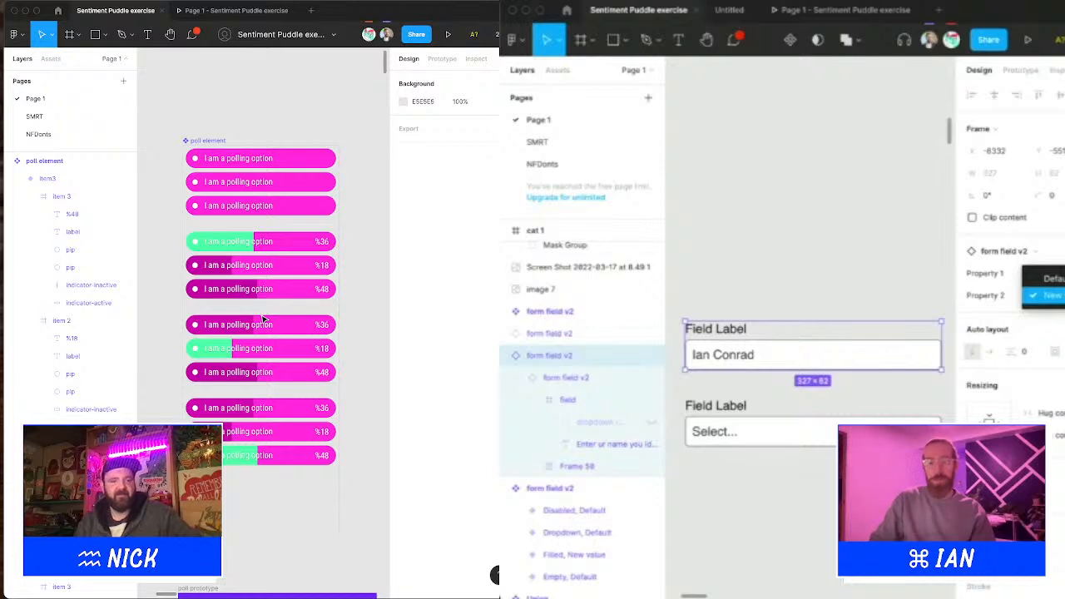
{"action": "left_click", "coordinate": [906, 277]}
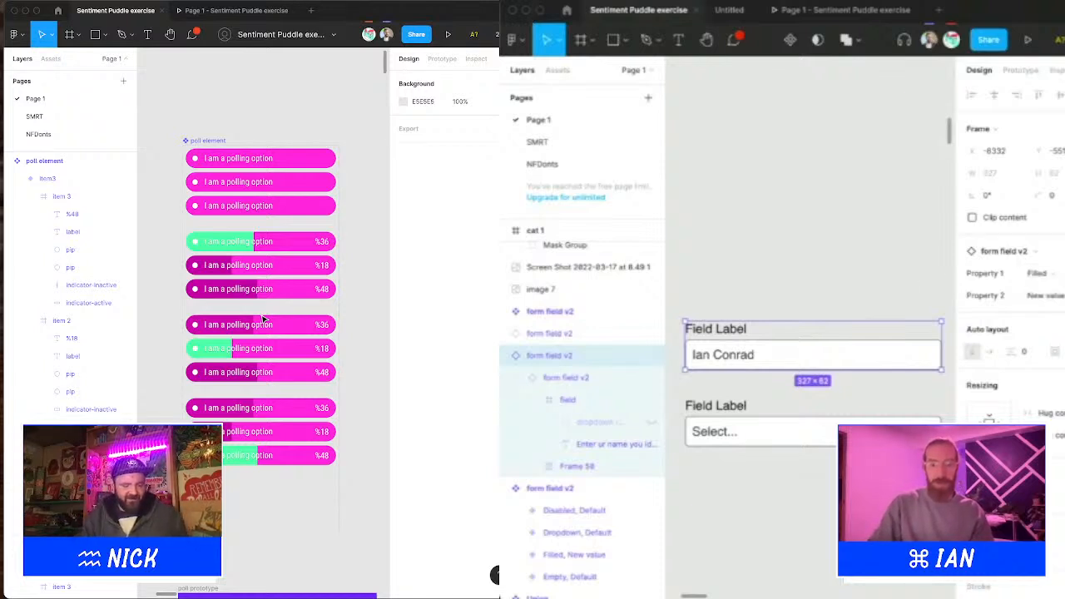
Step: Go to the upper instance's main component, inspect the whole form field v2 set, and reselect the instance
{"action": "left_click", "coordinate": [1060, 252]}
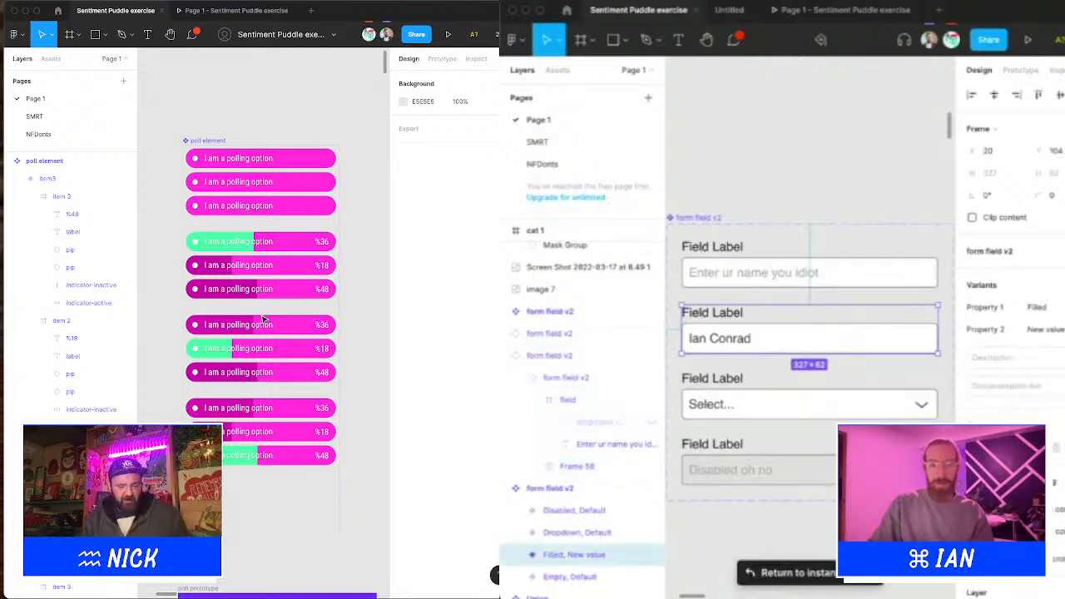
{"action": "left_click", "coordinate": [738, 229]}
{"action": "scroll", "coordinate": [770, 261], "scroll_direction": "down", "scroll_amount": 5}
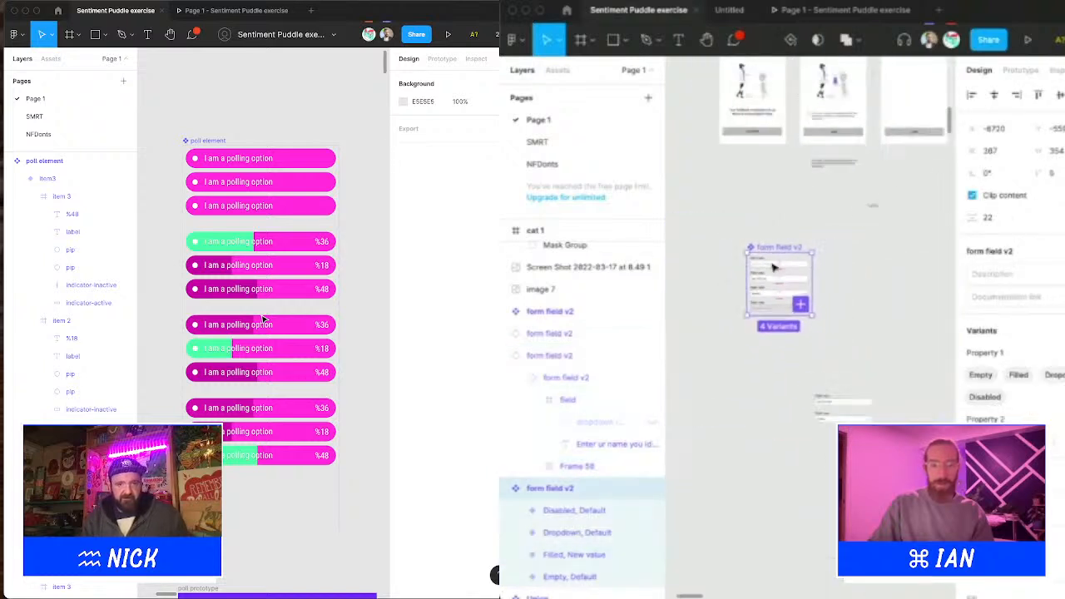
{"action": "left_click", "coordinate": [821, 381]}
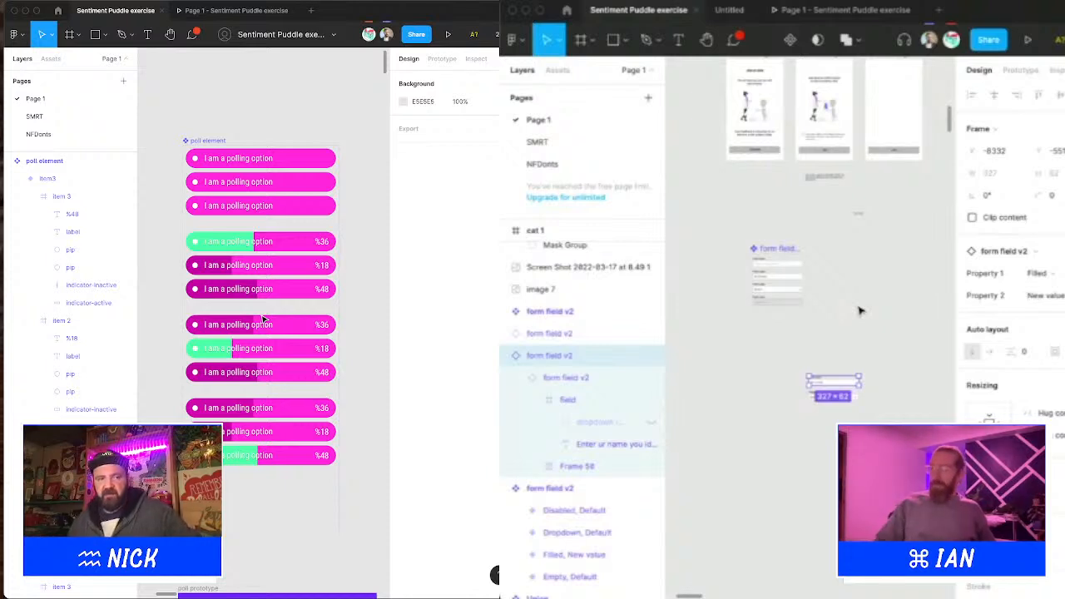
Step: Copy the left eye of cat 4 out to the empty canvas below the cat
{"action": "left_click", "coordinate": [849, 13]}
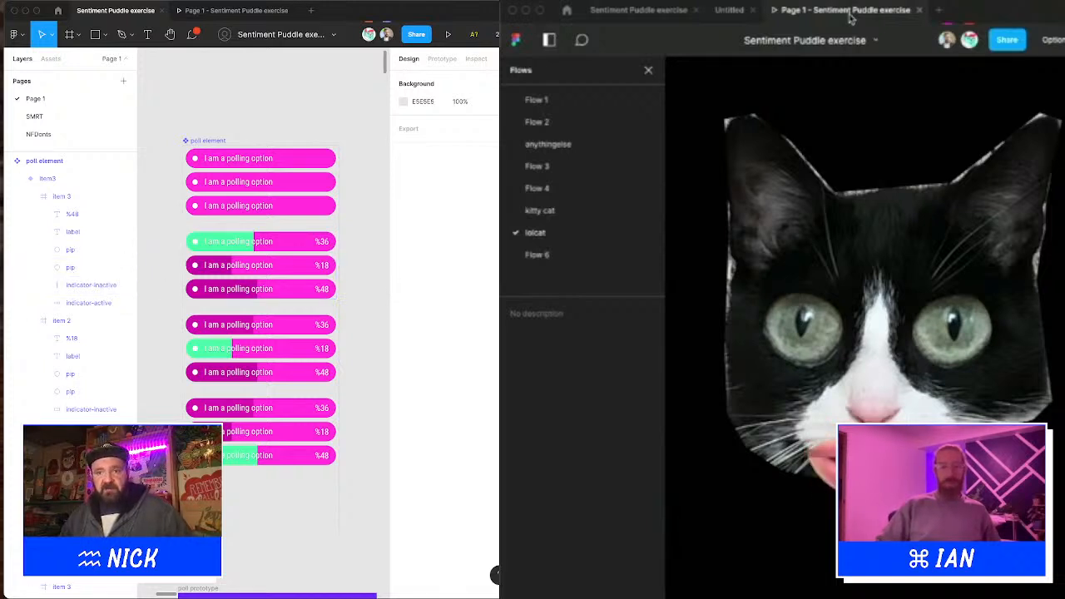
{"action": "left_click", "coordinate": [638, 10]}
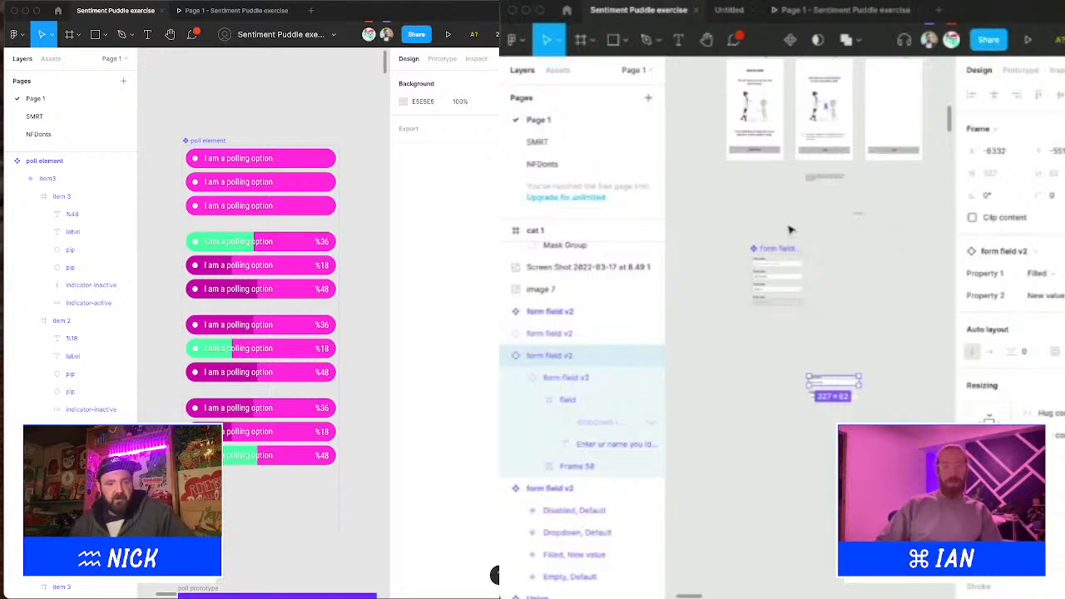
{"action": "scroll", "coordinate": [790, 228], "scroll_direction": "down", "scroll_amount": 5}
{"action": "scroll", "coordinate": [801, 261], "scroll_direction": "up", "scroll_amount": 3}
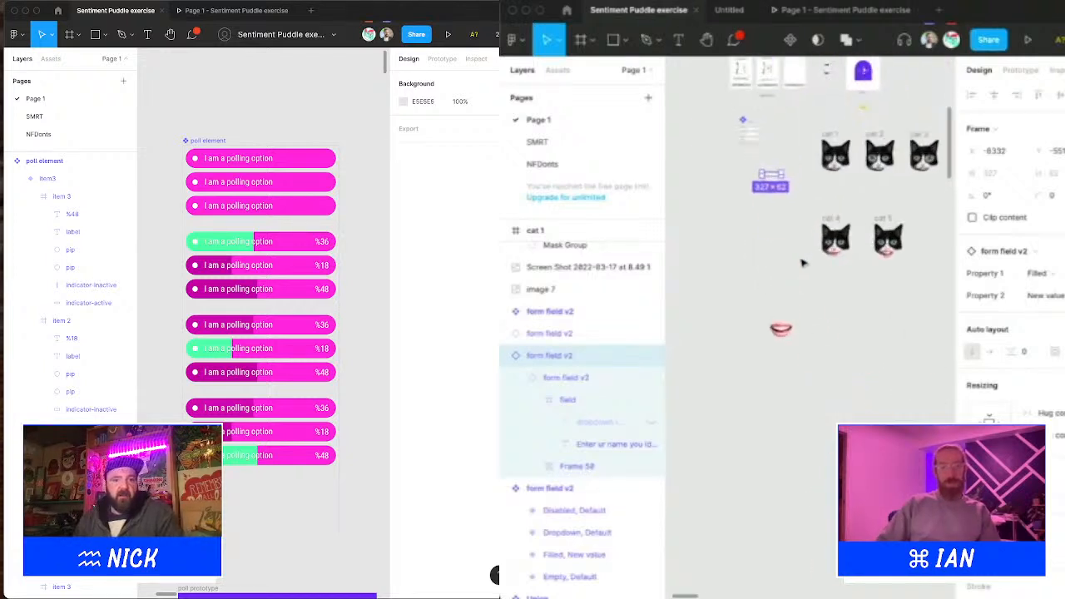
{"action": "scroll", "coordinate": [803, 262], "scroll_direction": "up", "scroll_amount": 5}
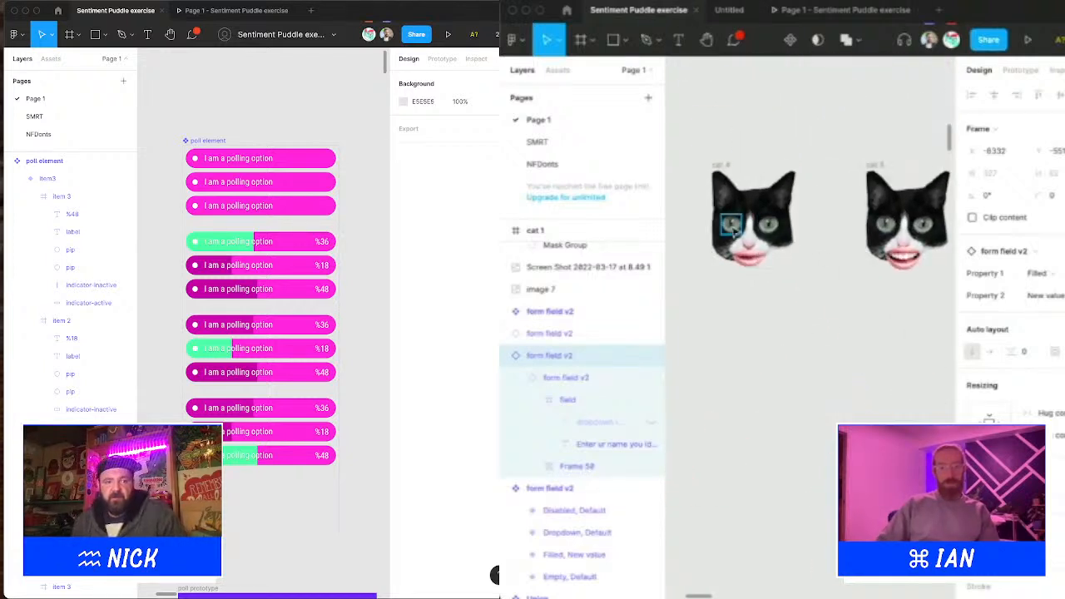
{"action": "left_click", "coordinate": [732, 225]}
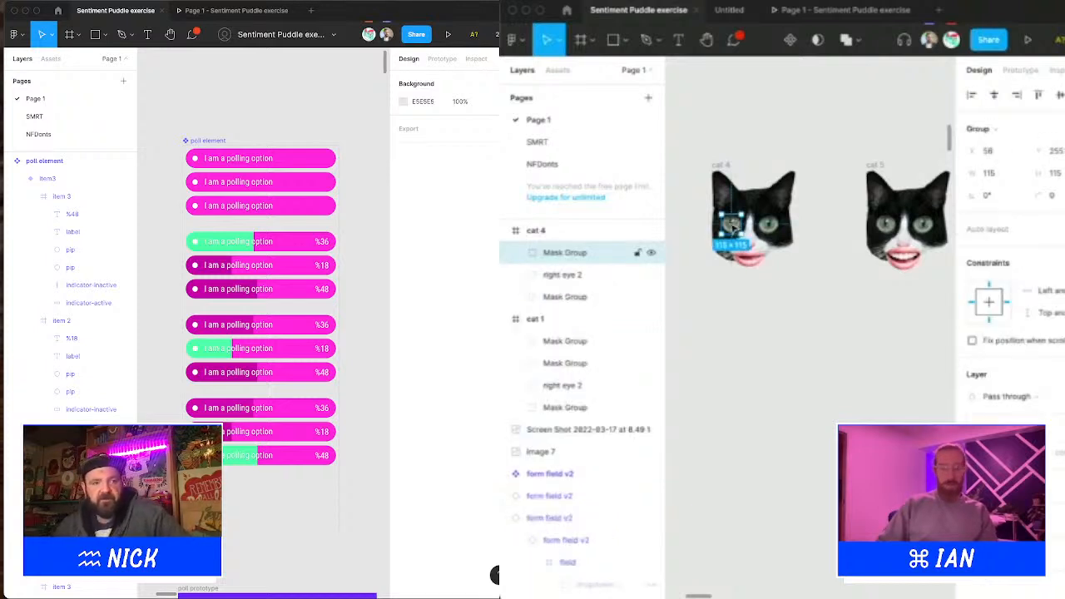
{"action": "left_click_drag", "start_coordinate": [732, 224], "coordinate": [704, 382]}
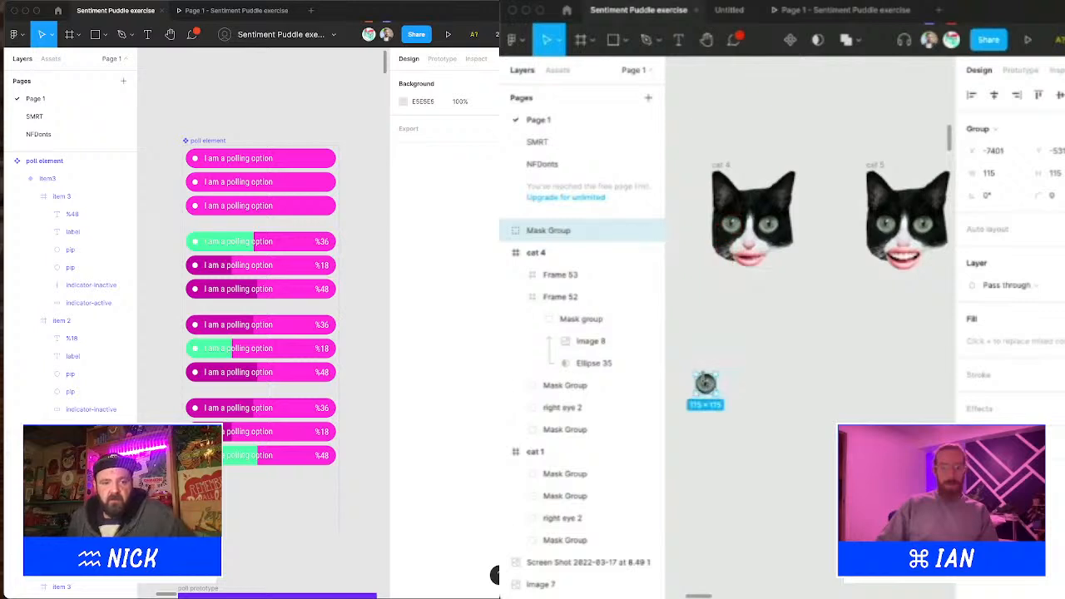
{"action": "scroll", "coordinate": [703, 371], "scroll_direction": "up", "scroll_amount": 5}
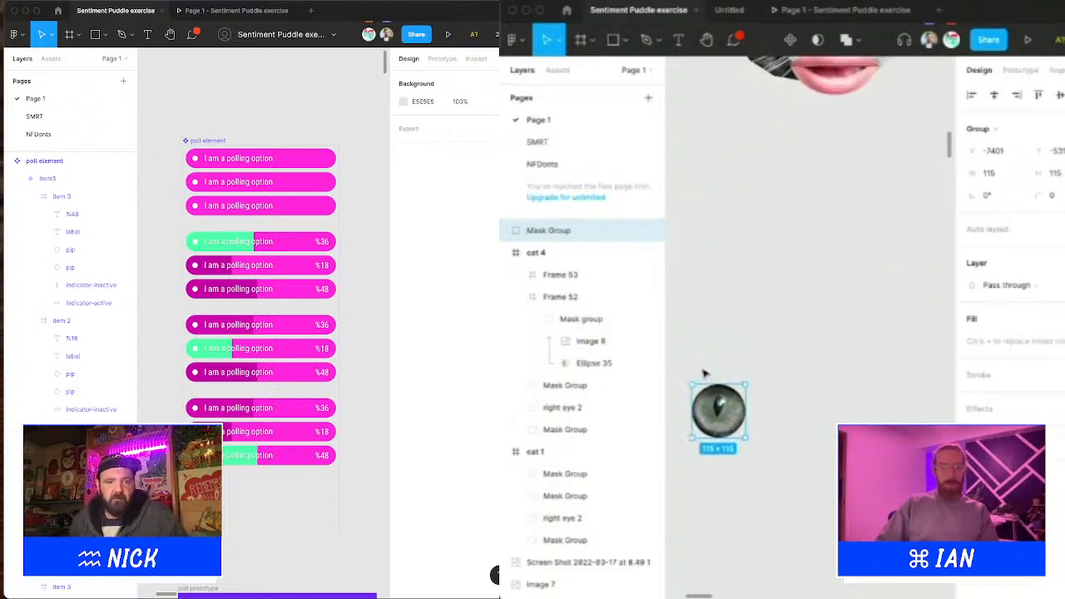
Step: Switch to the Page 1 prototype preview of the Sentiment Puddle exercise
{"action": "scroll", "coordinate": [704, 372], "scroll_direction": "down", "scroll_amount": 4}
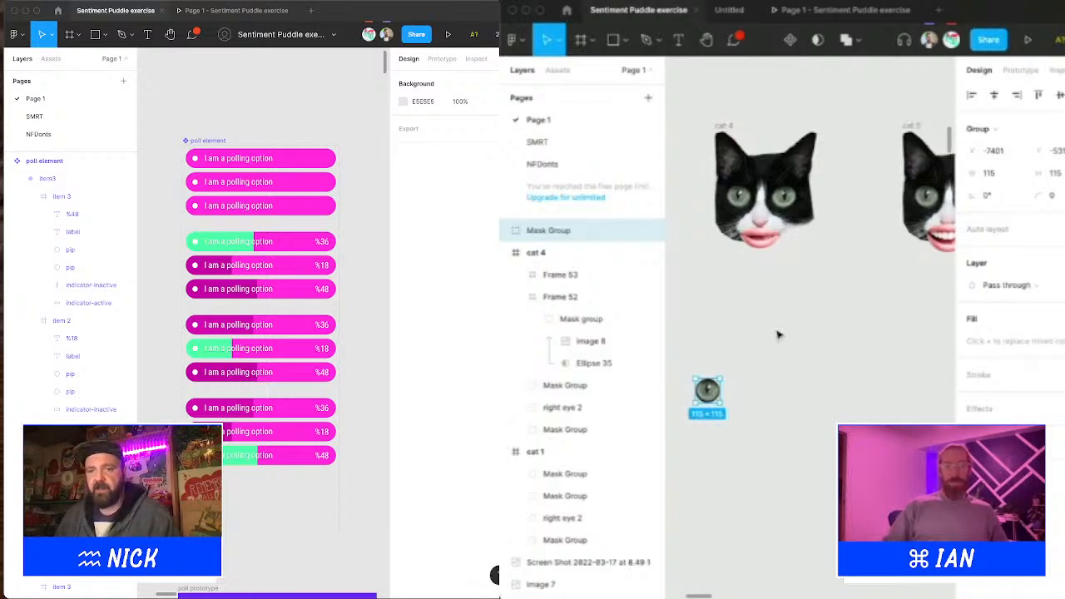
{"action": "left_click", "coordinate": [834, 10]}
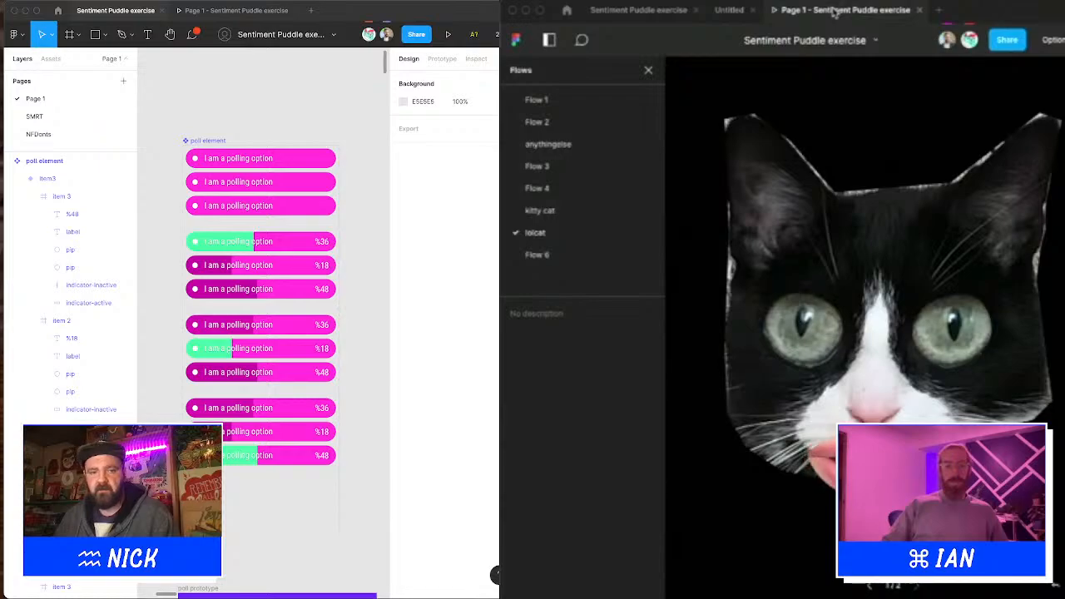